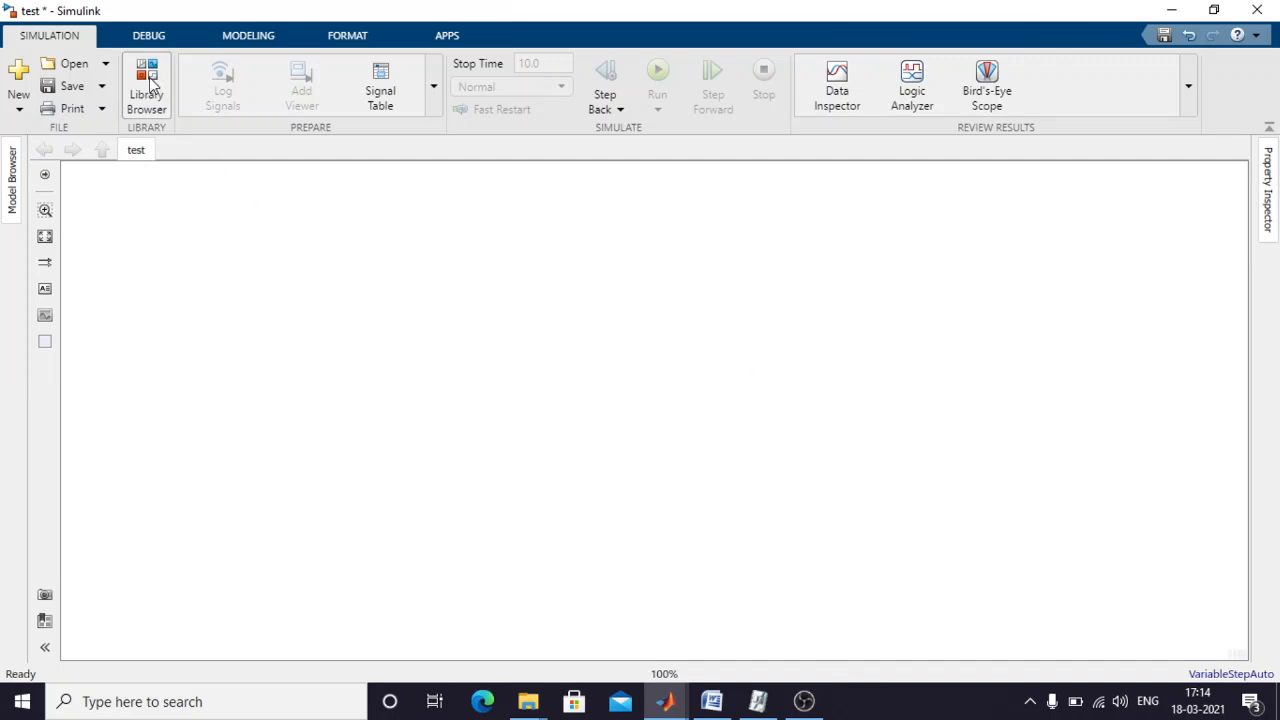
Open the Solar block library under Simscape, Electrical, Specialized Power Systems, Renewables.
{"action": "left_click", "coordinate": [145, 87]}
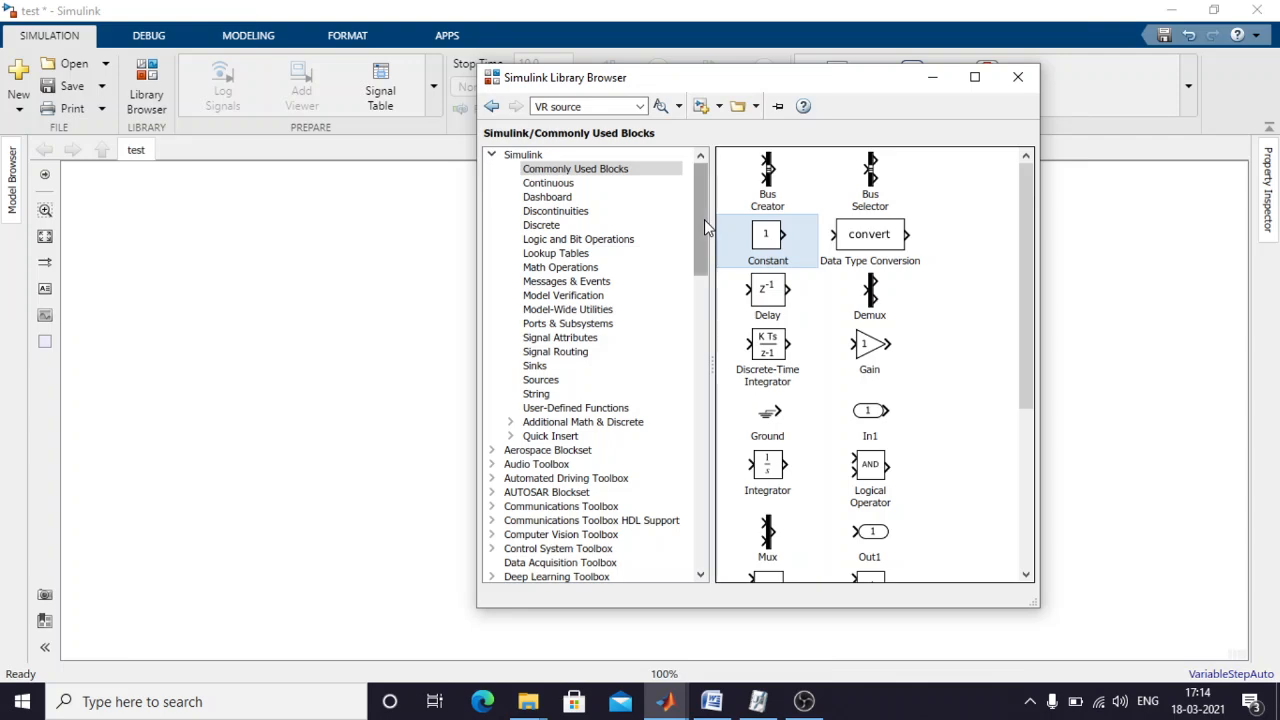
{"action": "left_click_drag", "start_coordinate": [704, 219], "coordinate": [704, 402]}
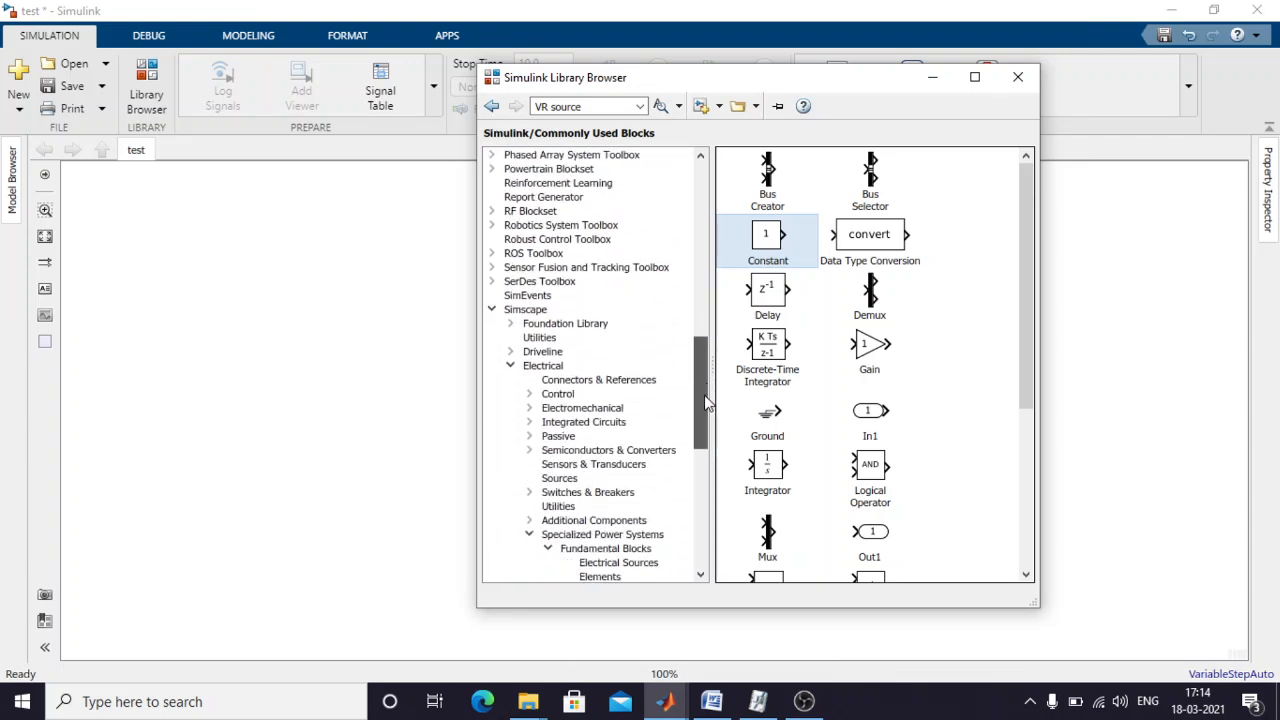
{"action": "left_click", "coordinate": [526, 310]}
{"action": "left_click", "coordinate": [541, 367]}
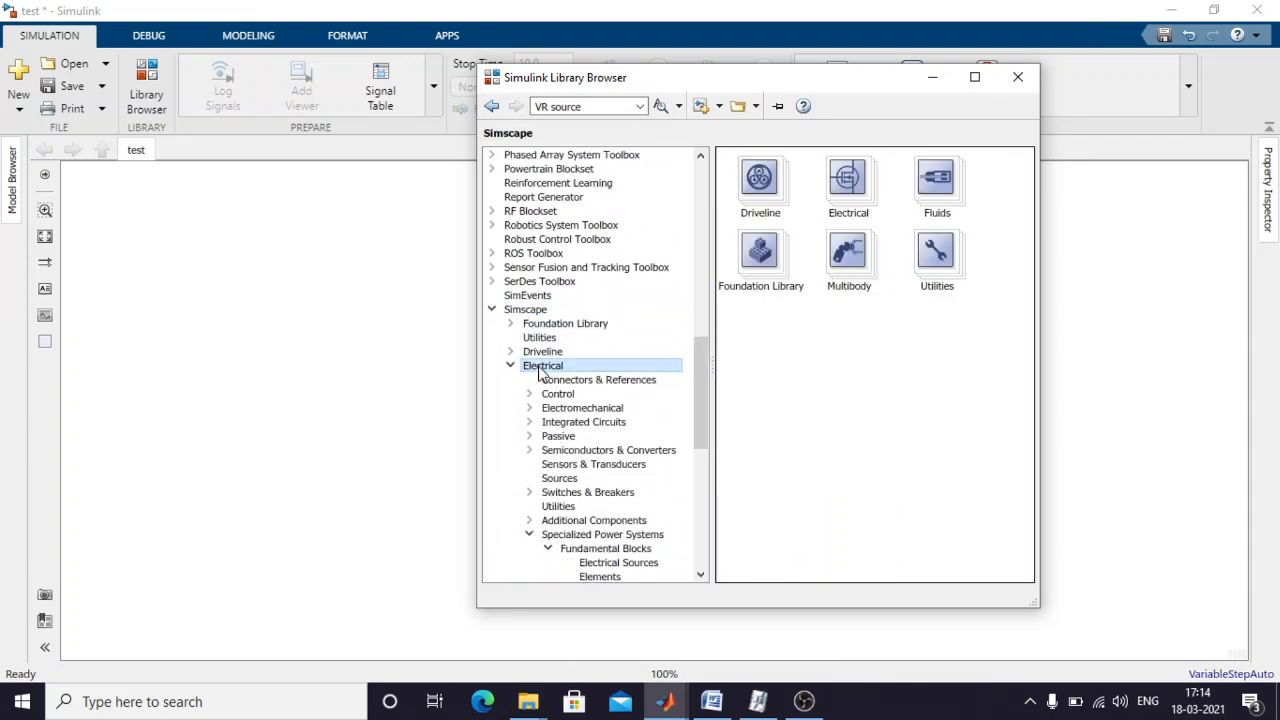
{"action": "left_click_drag", "start_coordinate": [705, 372], "coordinate": [705, 455]}
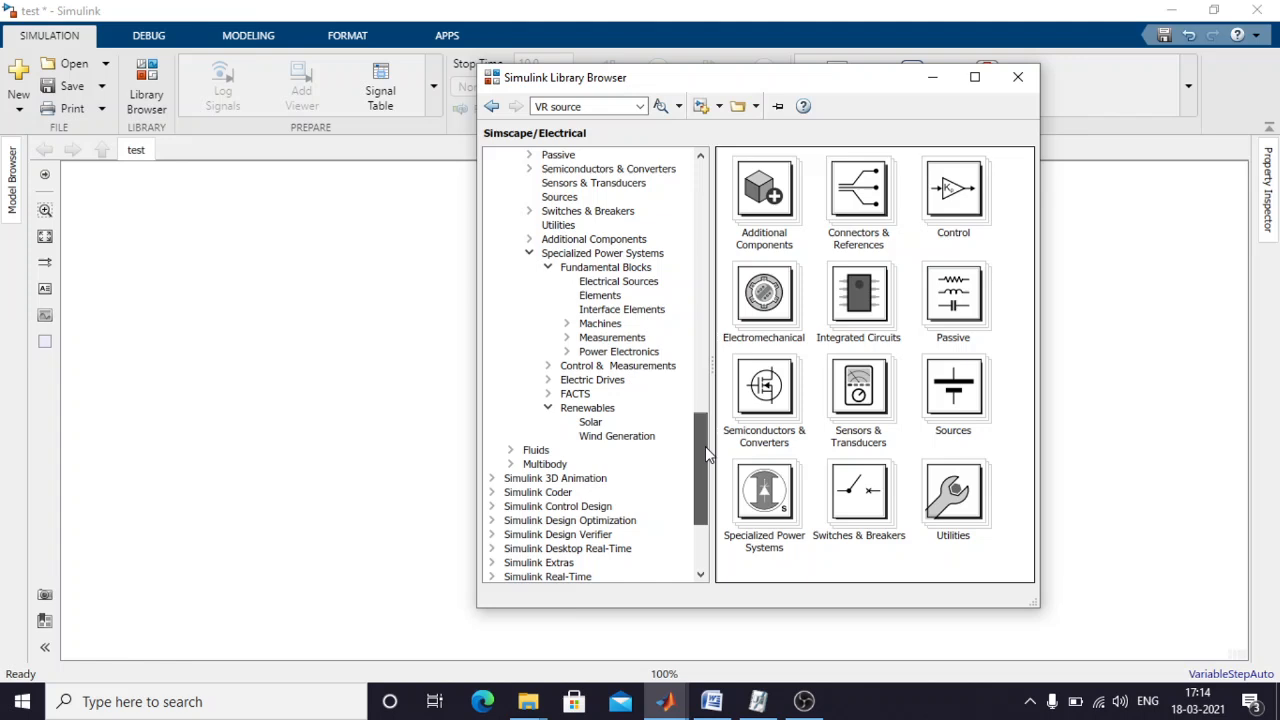
{"action": "left_click", "coordinate": [592, 258]}
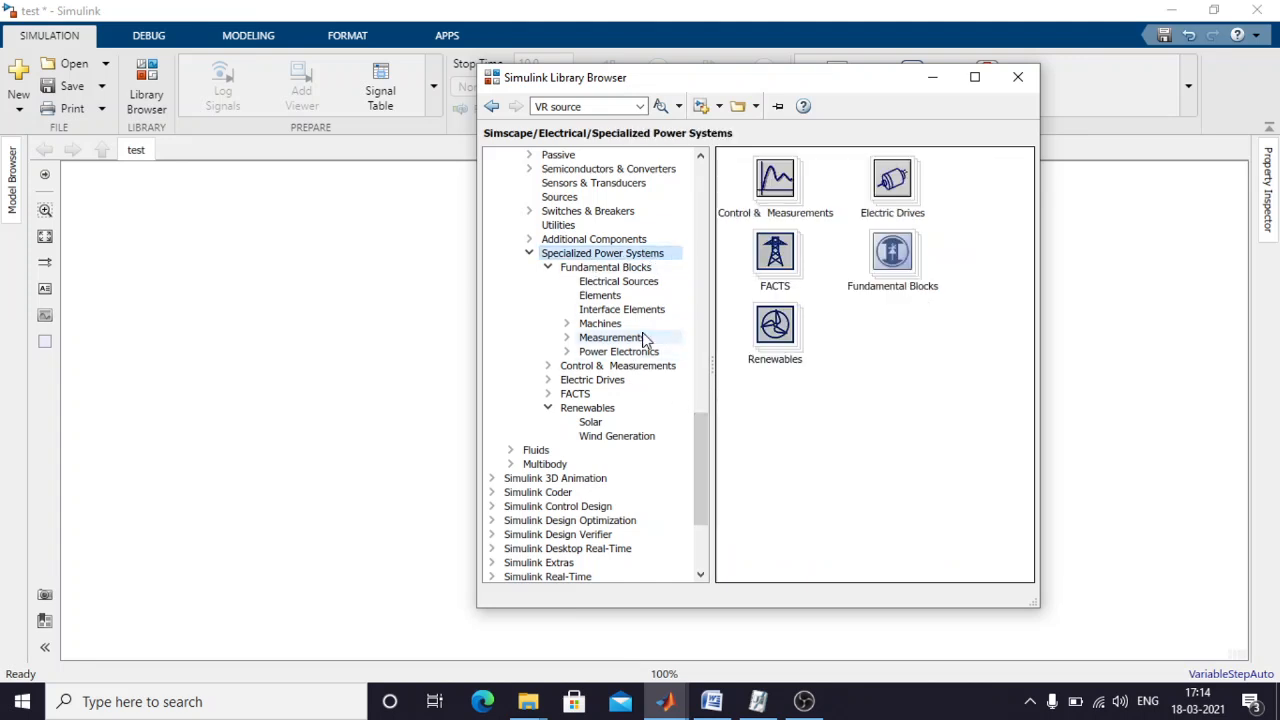
{"action": "left_click_drag", "start_coordinate": [697, 428], "coordinate": [697, 458]}
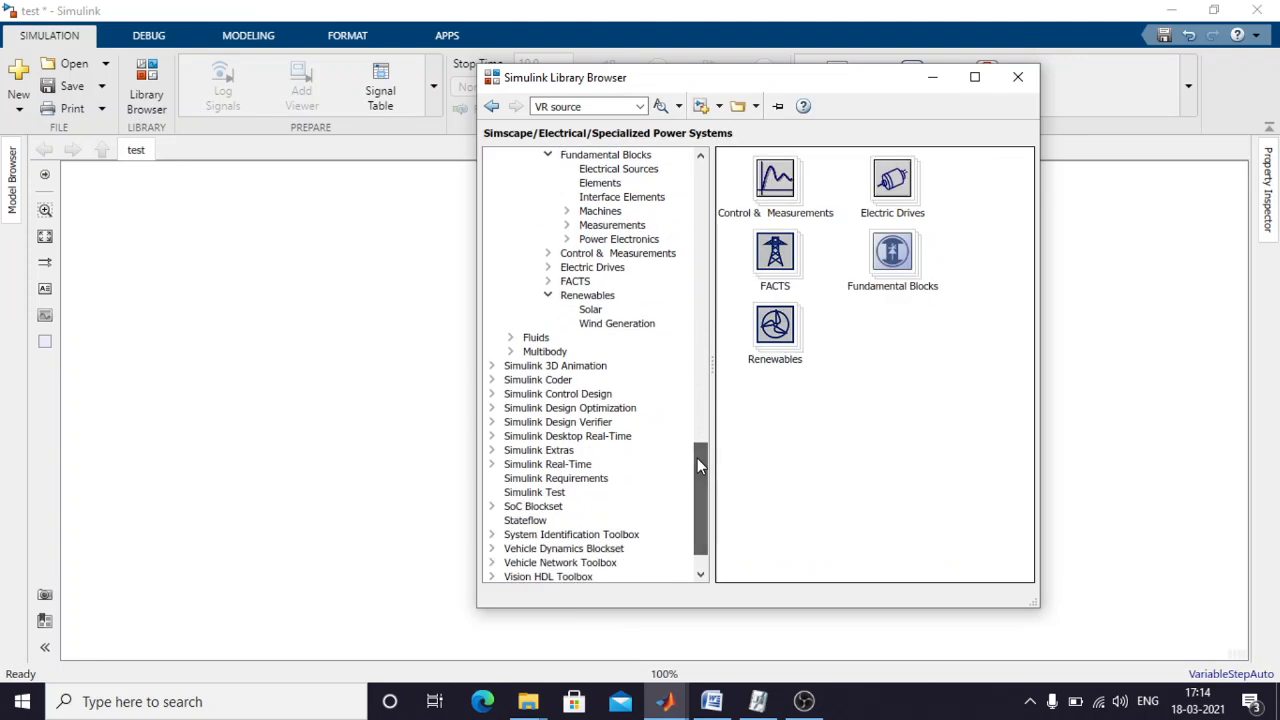
{"action": "left_click", "coordinate": [587, 297]}
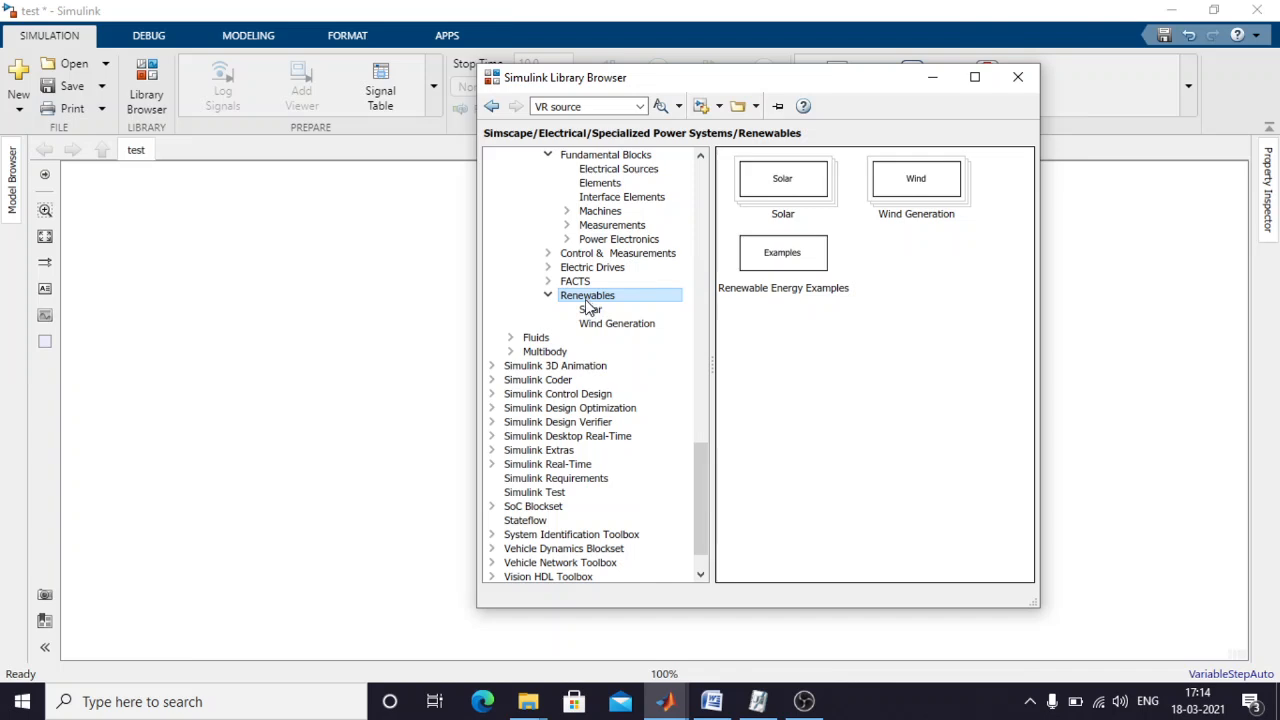
{"action": "left_click", "coordinate": [591, 310]}
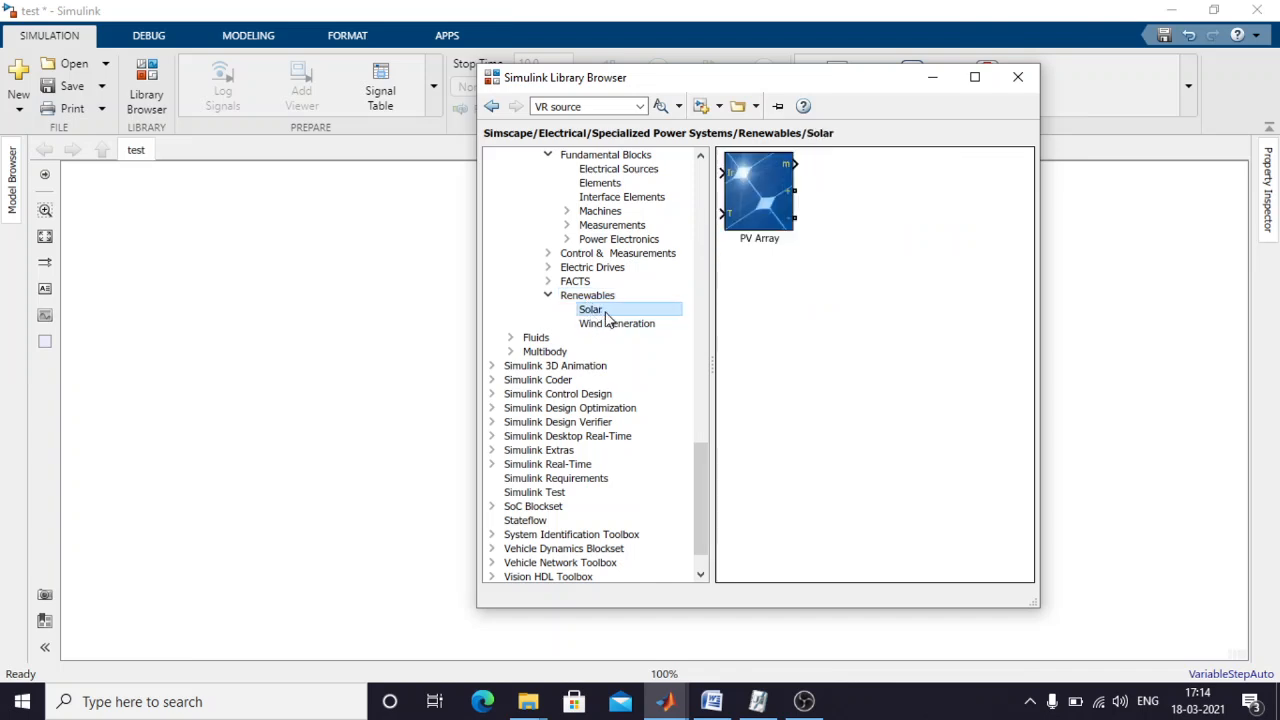
Add a PV Array block to the model and position it in the left half of the canvas.
{"action": "left_click", "coordinate": [757, 219]}
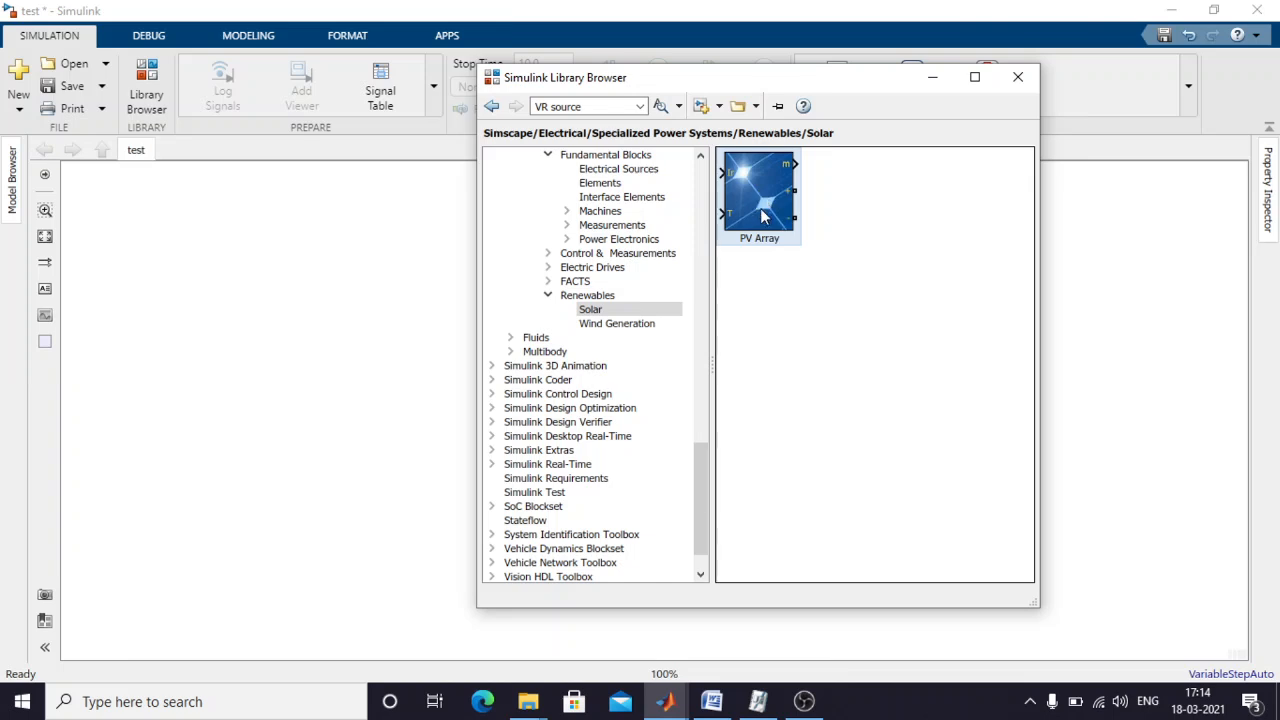
{"action": "left_click_drag", "start_coordinate": [762, 217], "coordinate": [311, 343]}
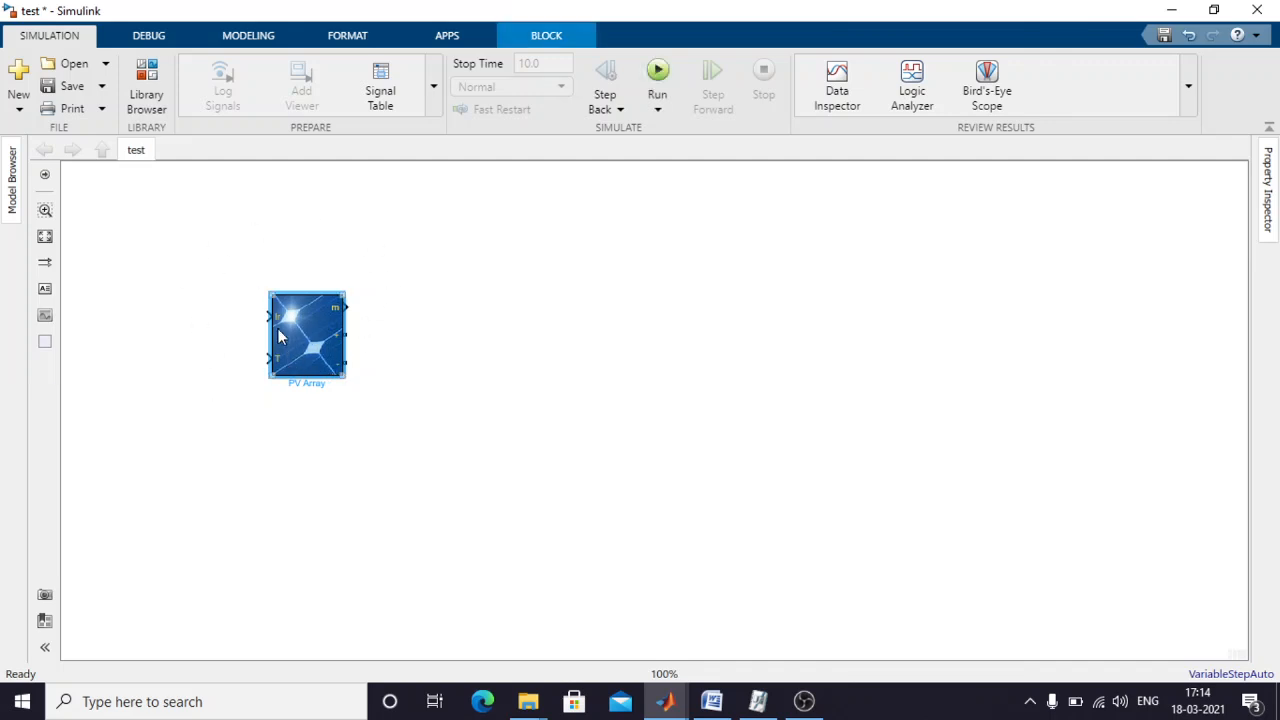
{"action": "left_click_drag", "start_coordinate": [308, 347], "coordinate": [294, 394]}
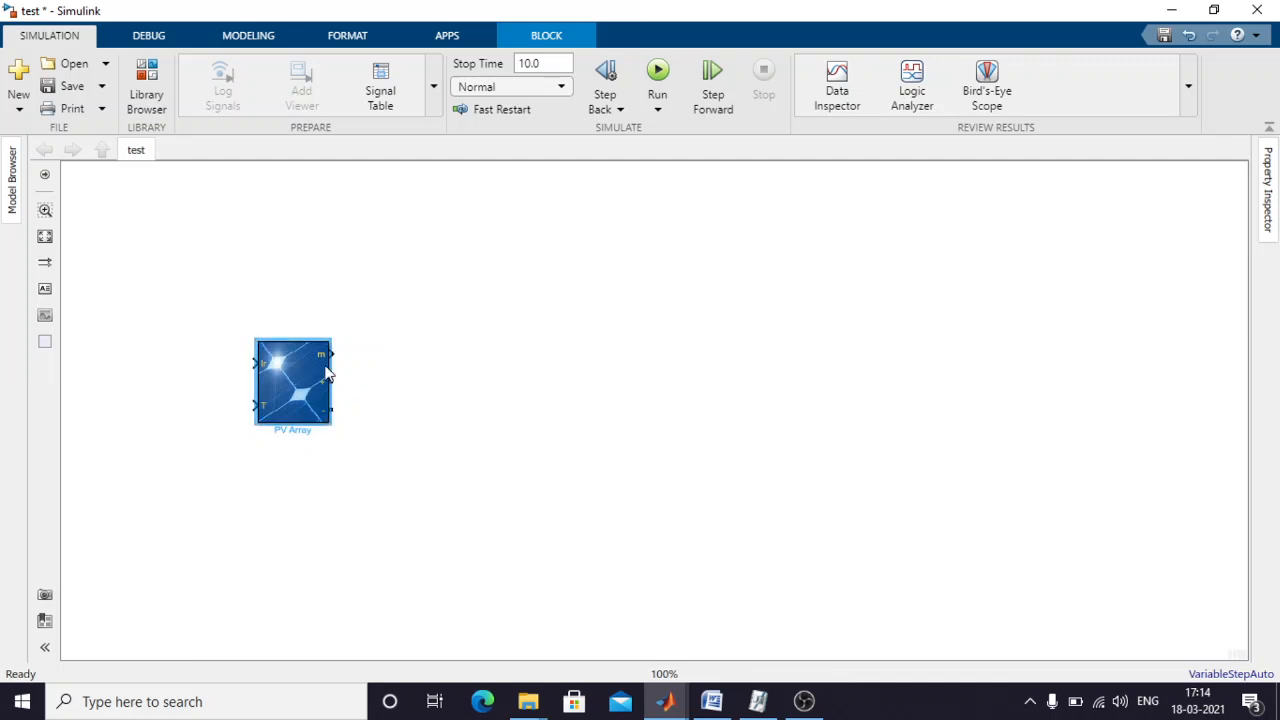
{"action": "left_click_drag", "start_coordinate": [322, 376], "coordinate": [341, 366]}
{"action": "left_click", "coordinate": [270, 353]}
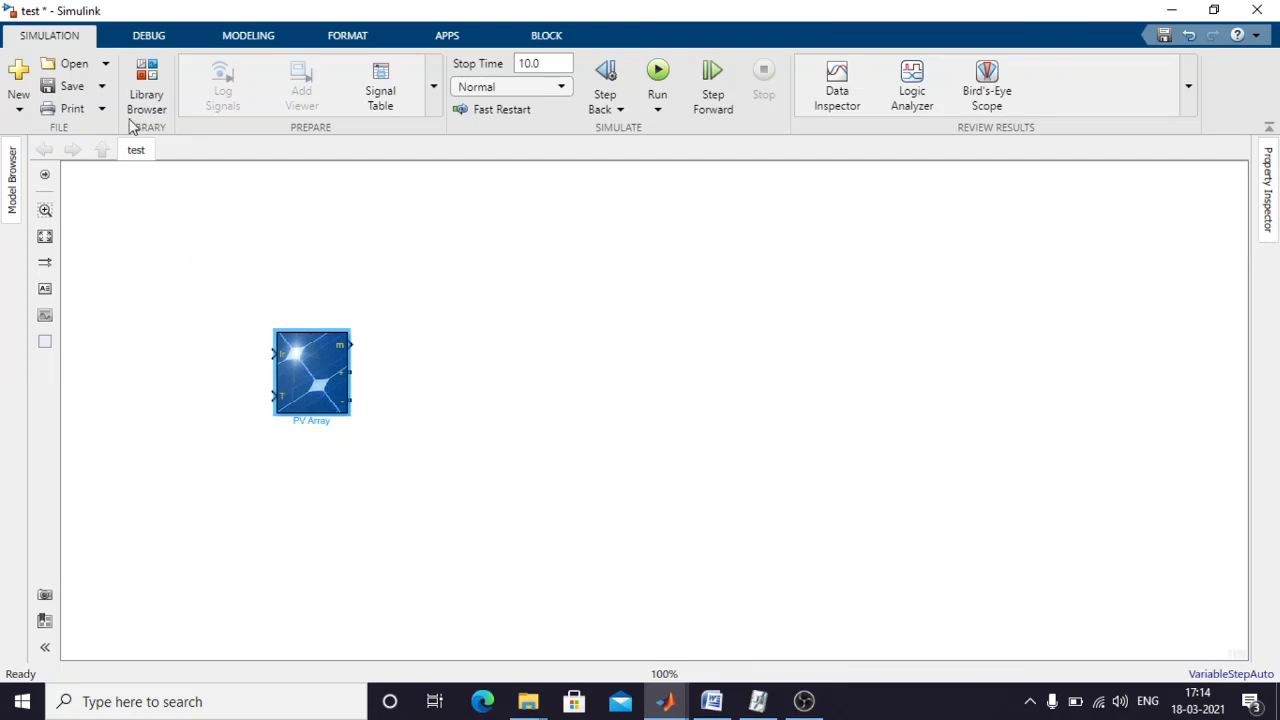
Add two Constant blocks from Commonly Used Blocks and connect them to the PV Array's Ir and T inputs.
{"action": "left_click", "coordinate": [142, 88]}
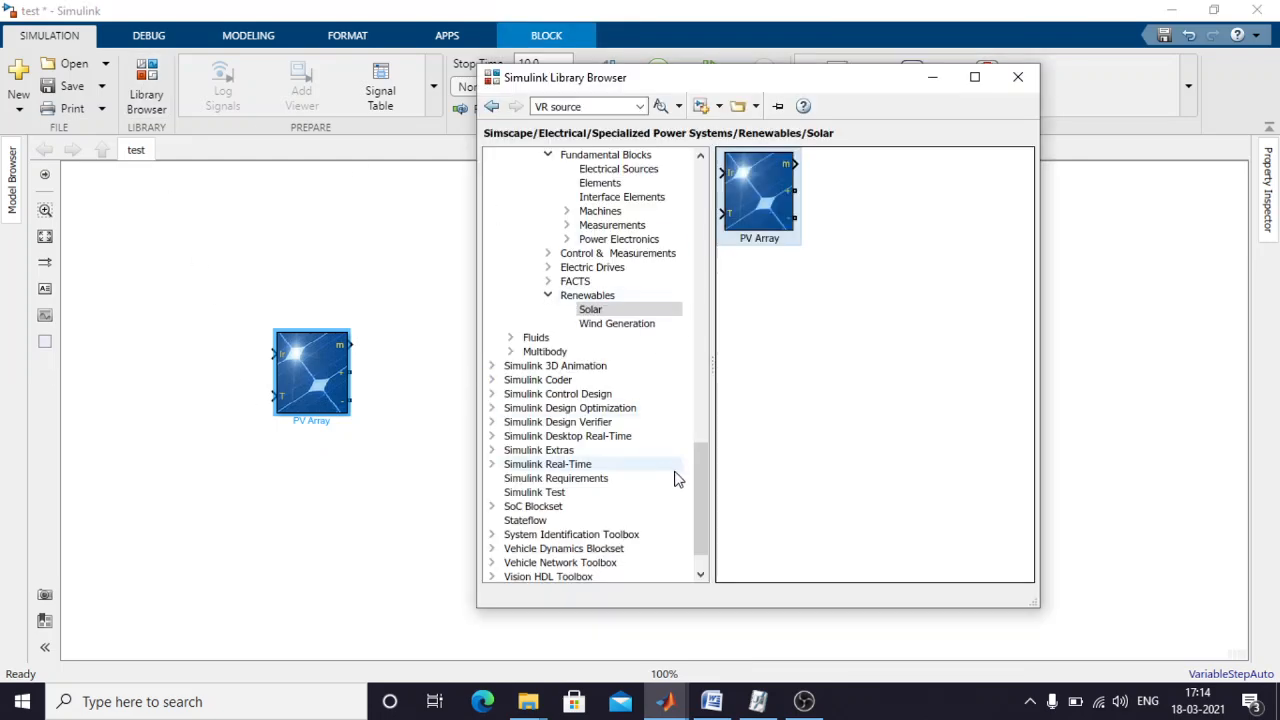
{"action": "left_click_drag", "start_coordinate": [696, 482], "coordinate": [696, 176]}
{"action": "left_click", "coordinate": [575, 169]}
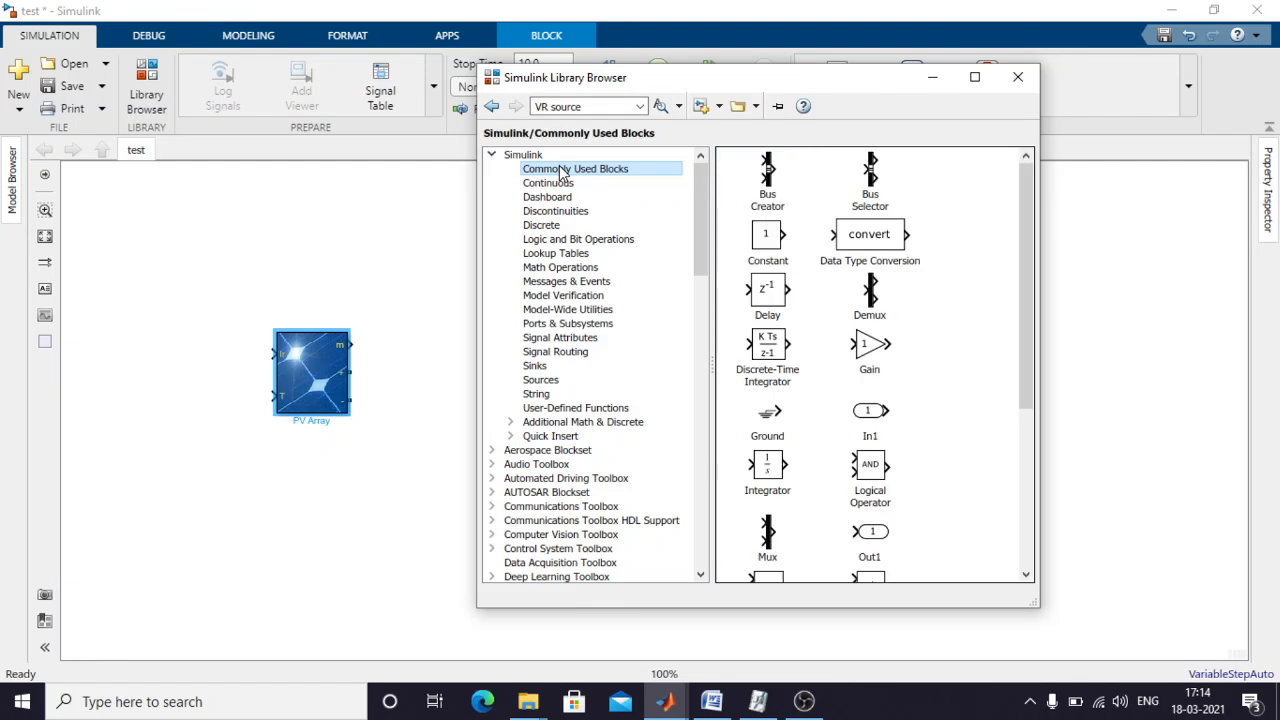
{"action": "left_click", "coordinate": [772, 244]}
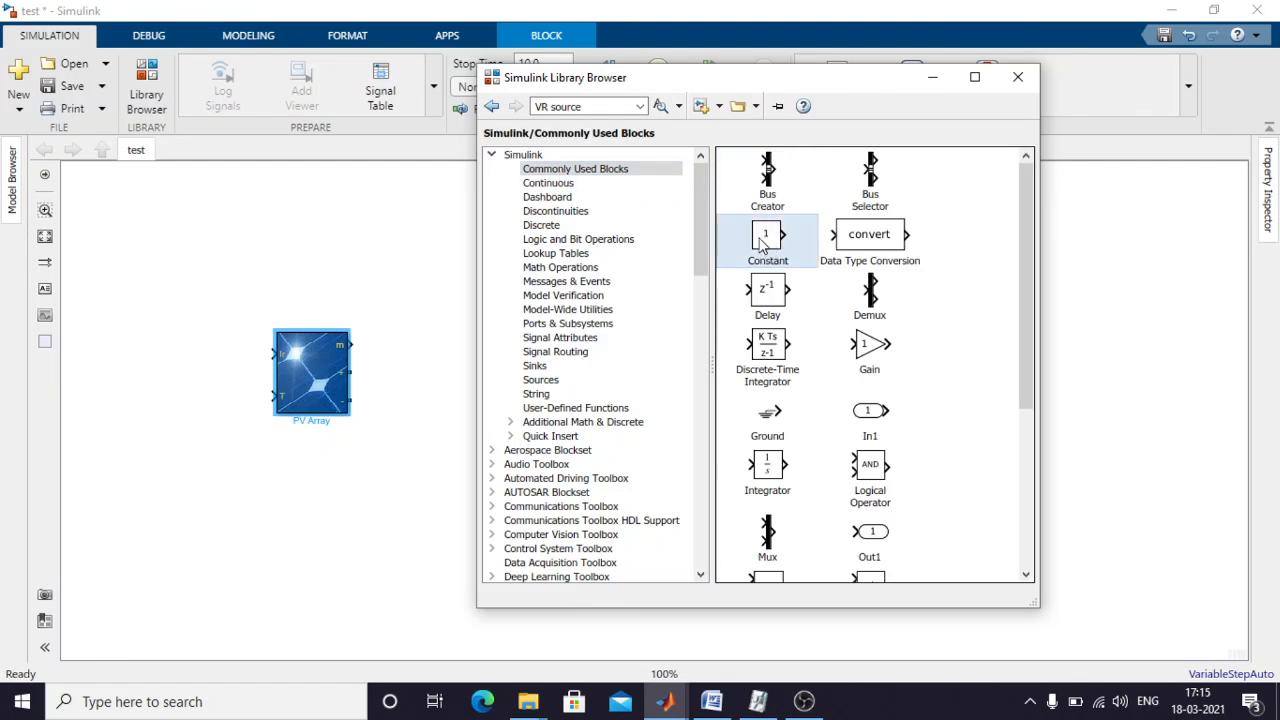
{"action": "left_click_drag", "start_coordinate": [764, 244], "coordinate": [171, 400]}
{"action": "left_click", "coordinate": [189, 343]}
{"action": "left_click", "coordinate": [216, 355]}
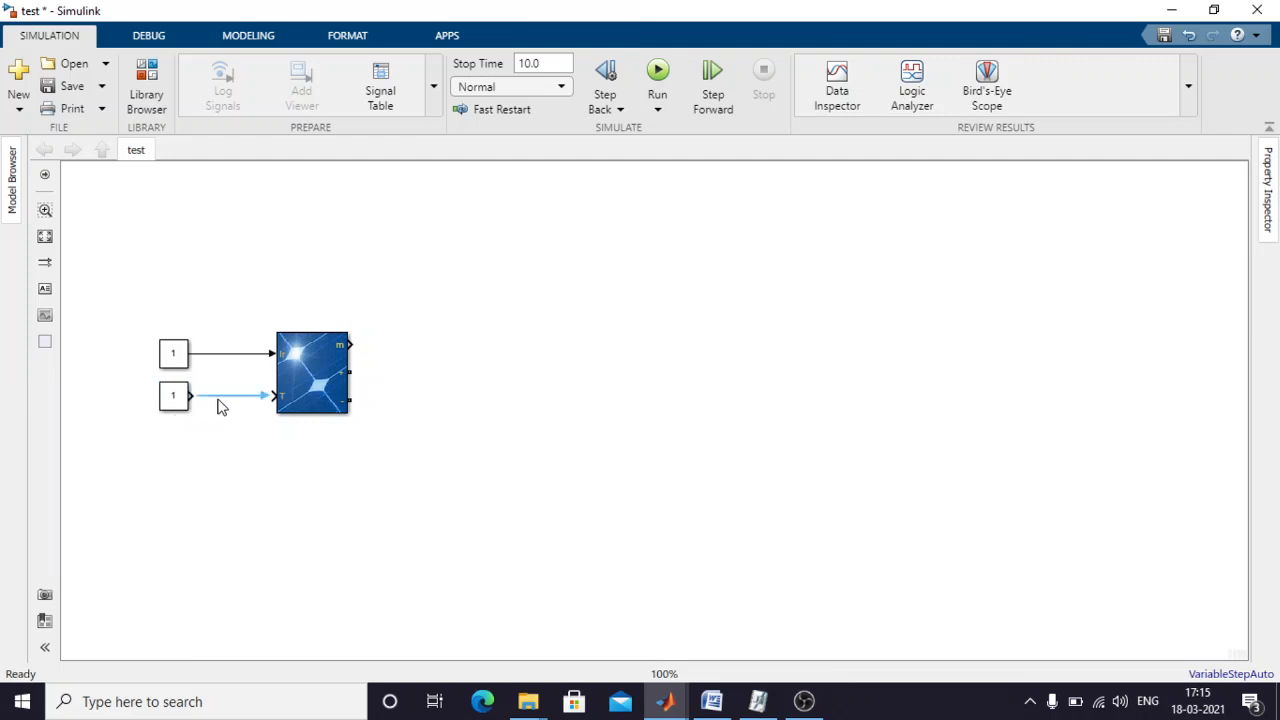
{"action": "left_click", "coordinate": [218, 399]}
Set the constant value feeding the PV Array's irradiance input to 1000.
{"action": "double_click", "coordinate": [175, 368]}
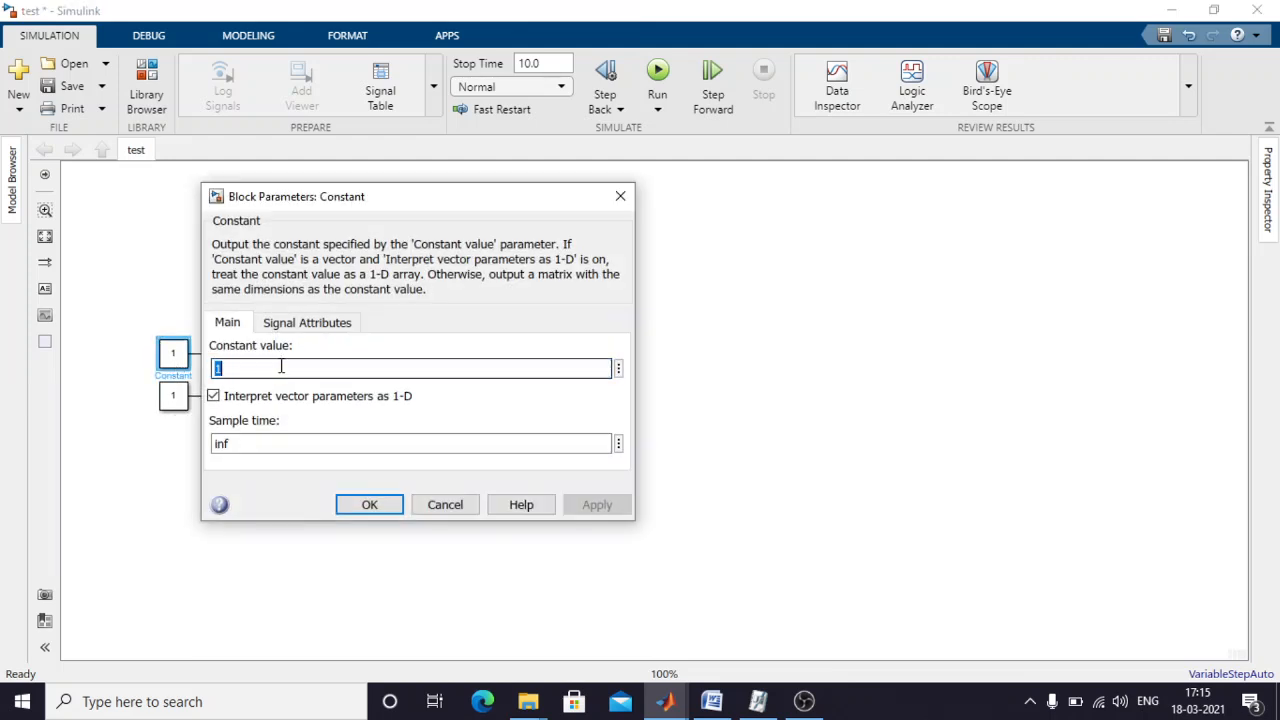
{"action": "type", "text": "1"}
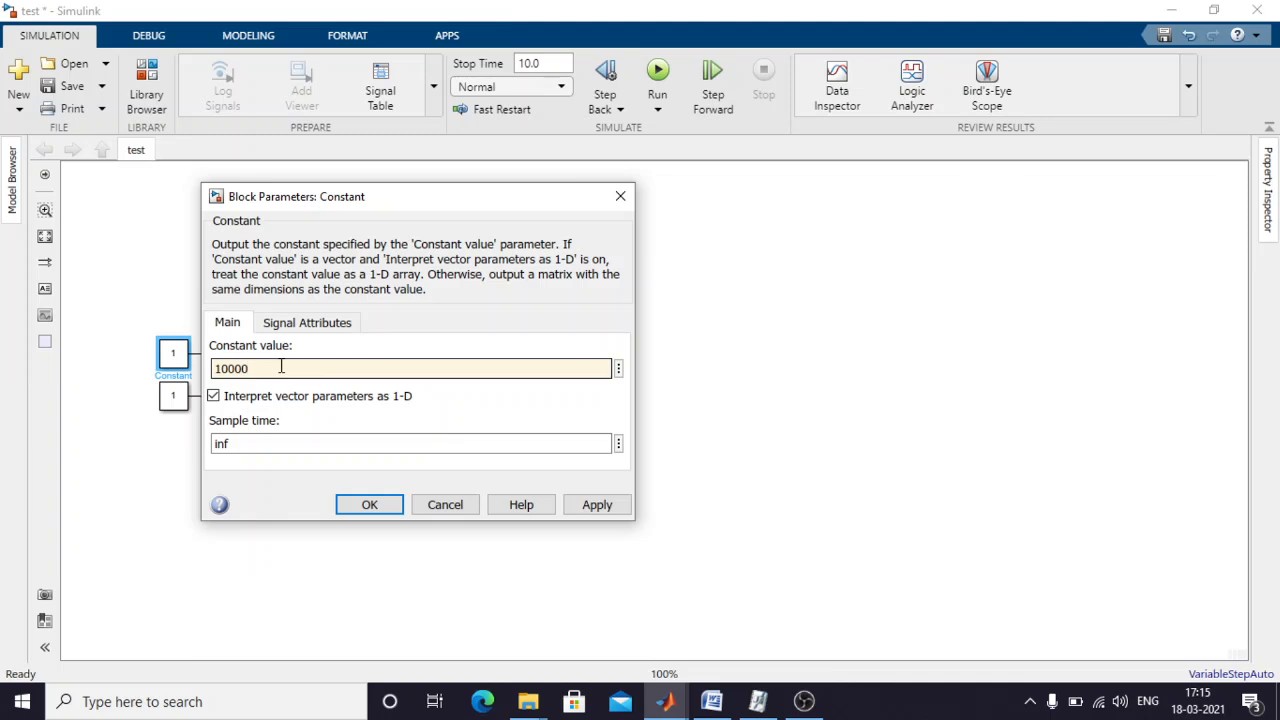
{"action": "left_click", "coordinate": [598, 507]}
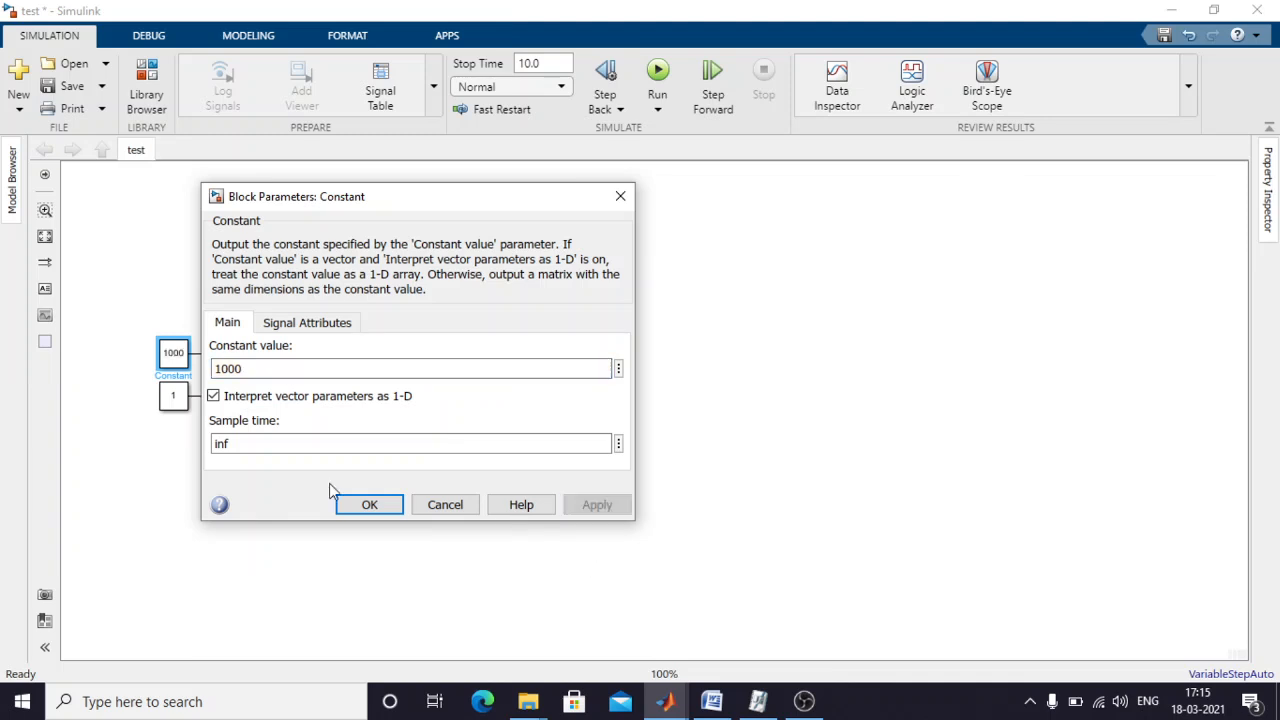
{"action": "left_click", "coordinate": [354, 504]}
Set the constant value feeding the PV Array's temperature input to 25.
{"action": "double_click", "coordinate": [168, 398]}
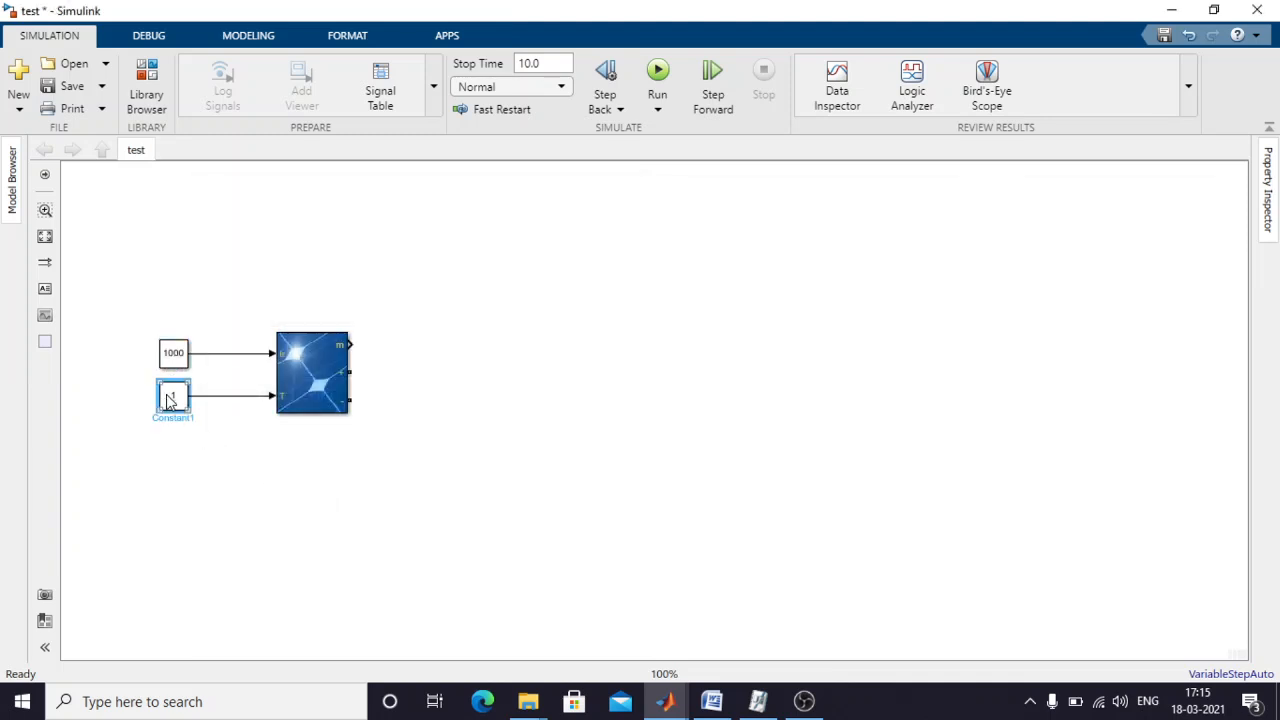
{"action": "type", "text": "25"}
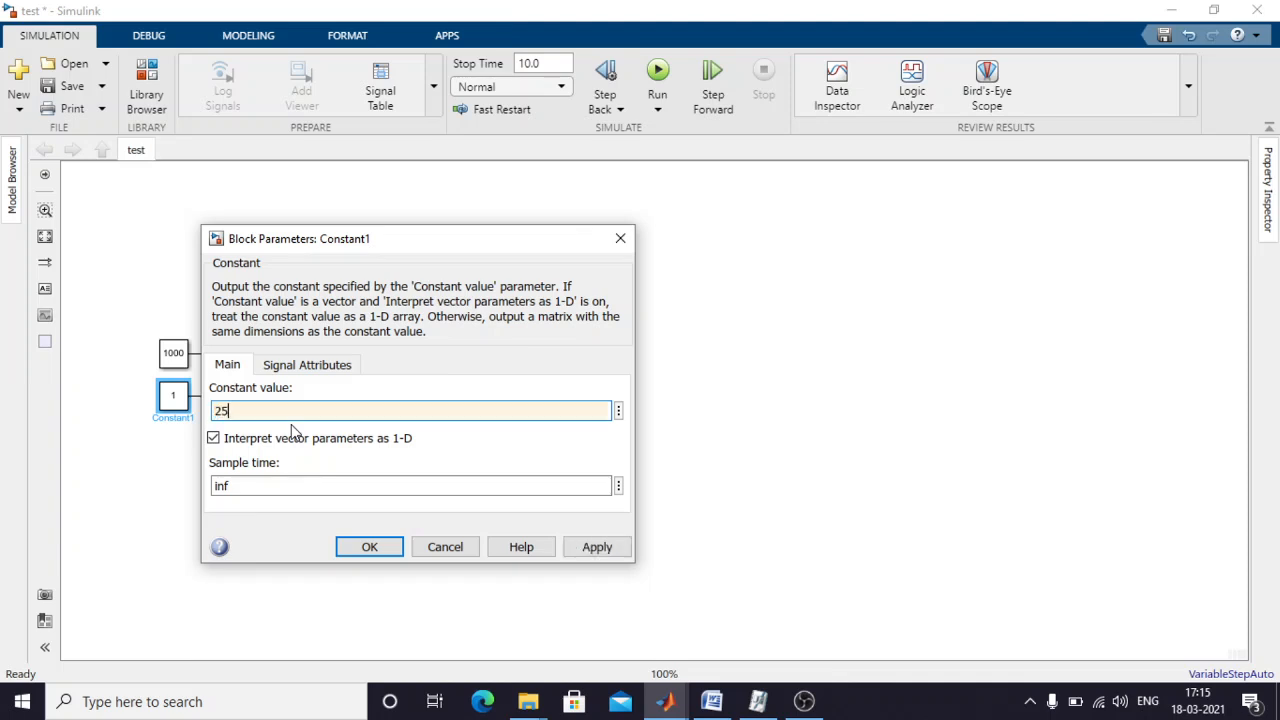
{"action": "left_click", "coordinate": [618, 555]}
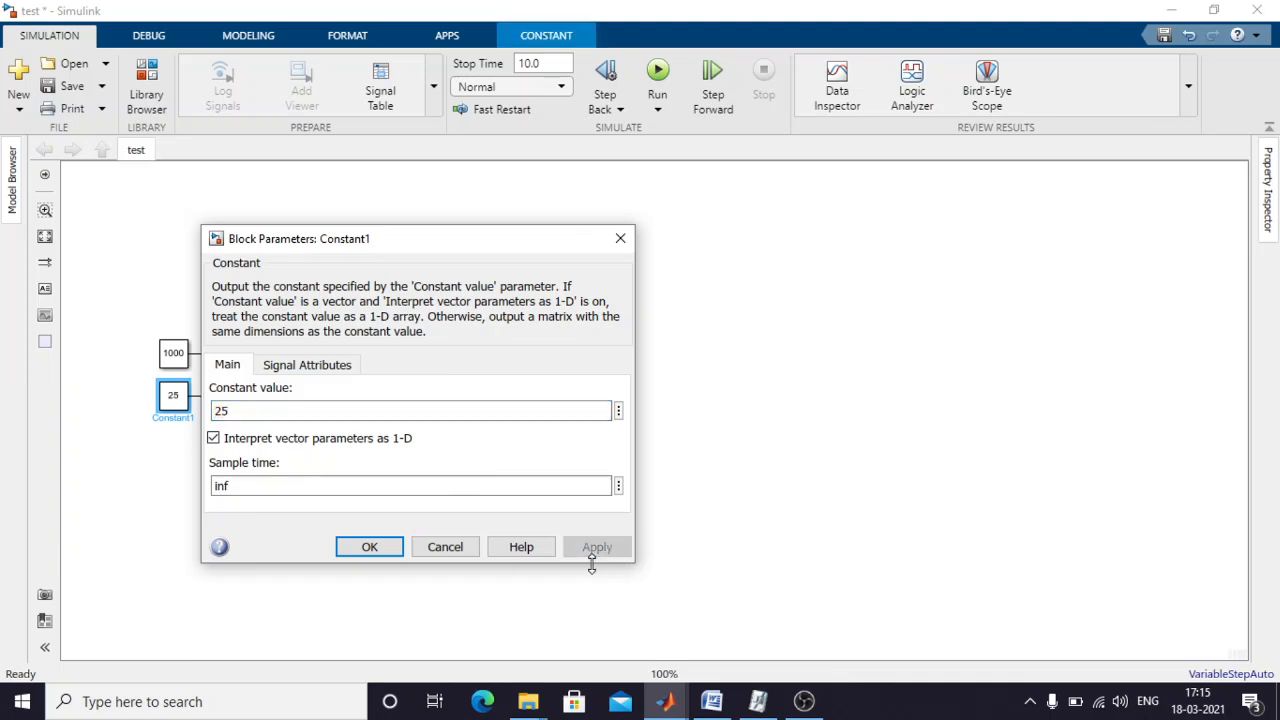
{"action": "left_click", "coordinate": [370, 548]}
Set the PV Array's number of parallel strings to 47.
{"action": "left_click", "coordinate": [328, 392]}
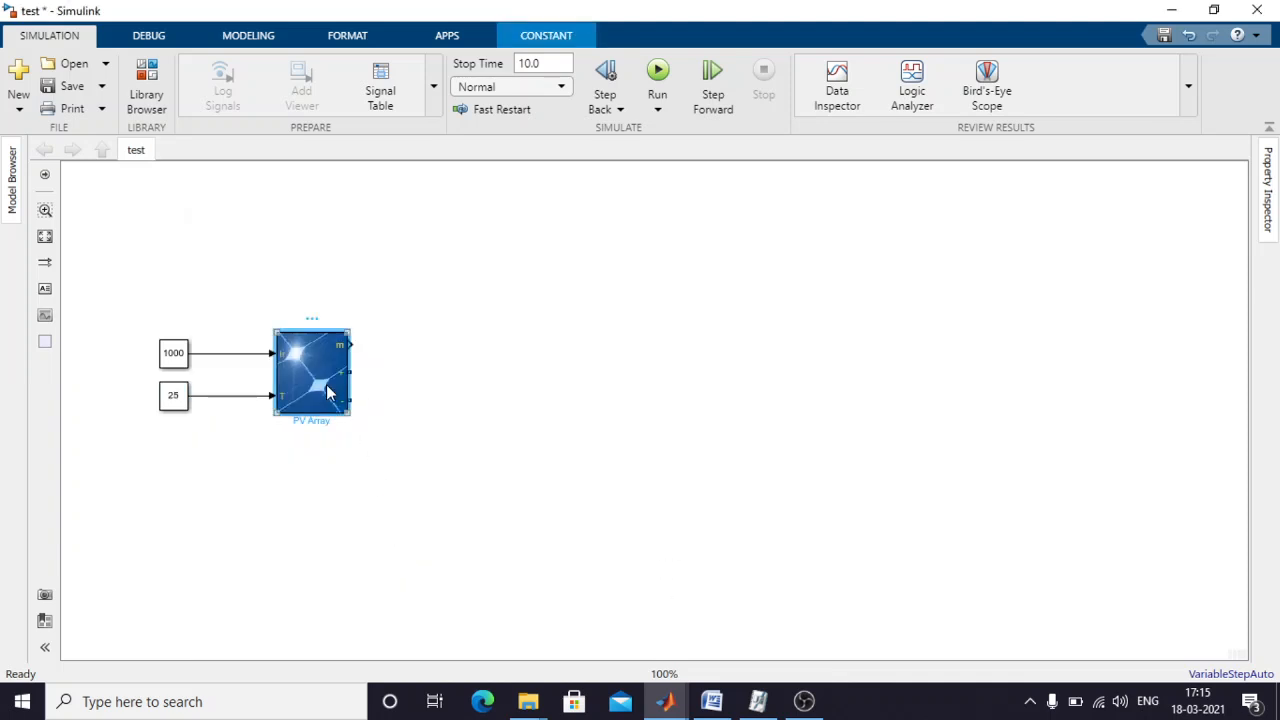
{"action": "double_click", "coordinate": [328, 392]}
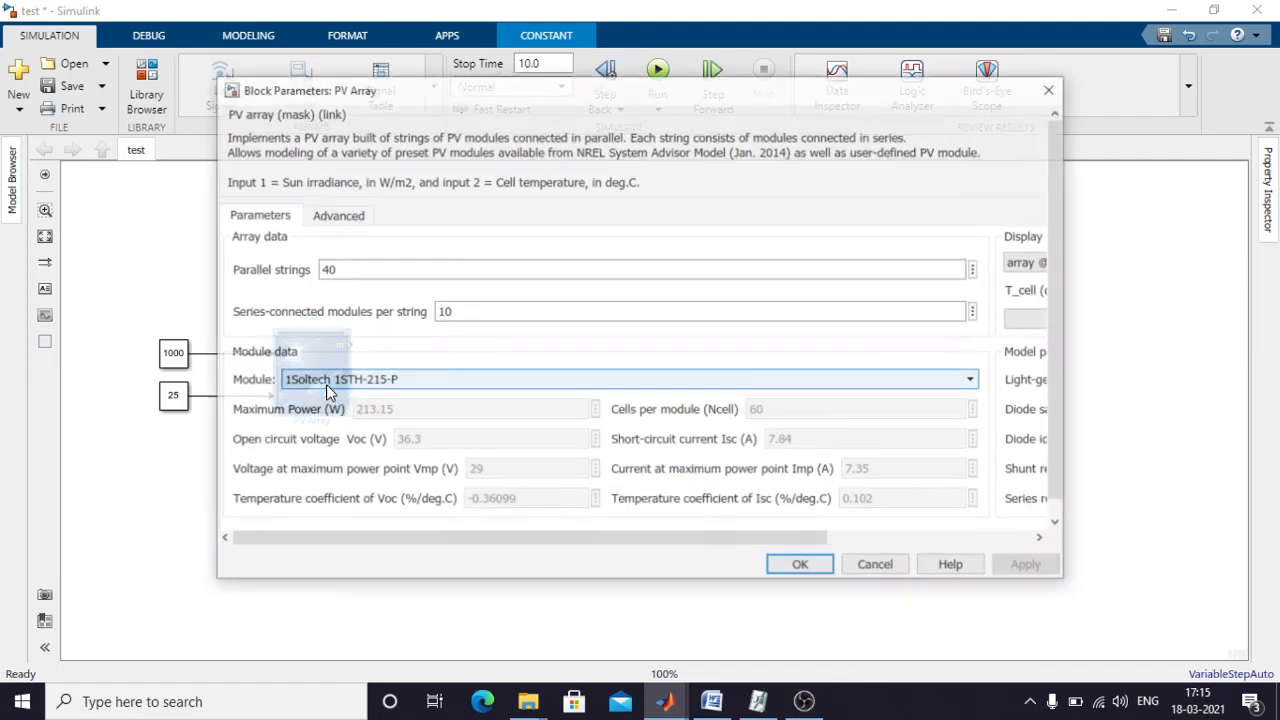
{"action": "left_click_drag", "start_coordinate": [634, 125], "coordinate": [517, 96]}
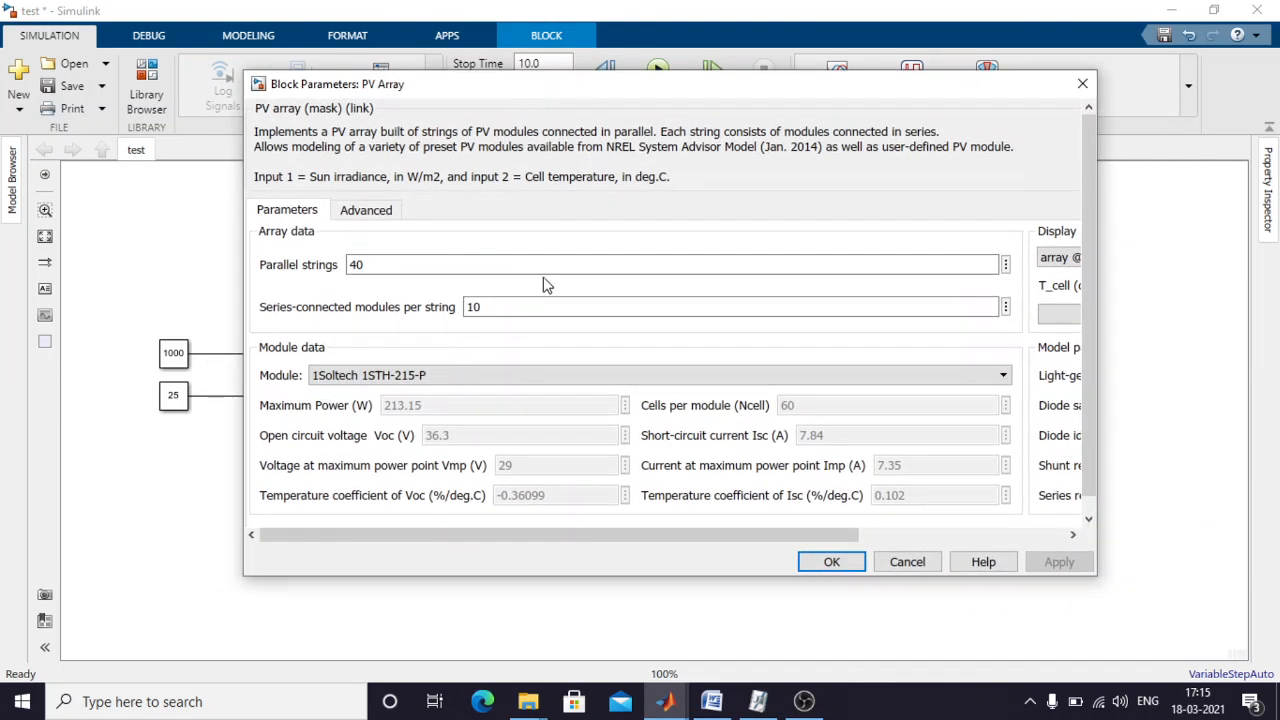
{"action": "double_click", "coordinate": [500, 310]}
{"action": "double_click", "coordinate": [400, 266]}
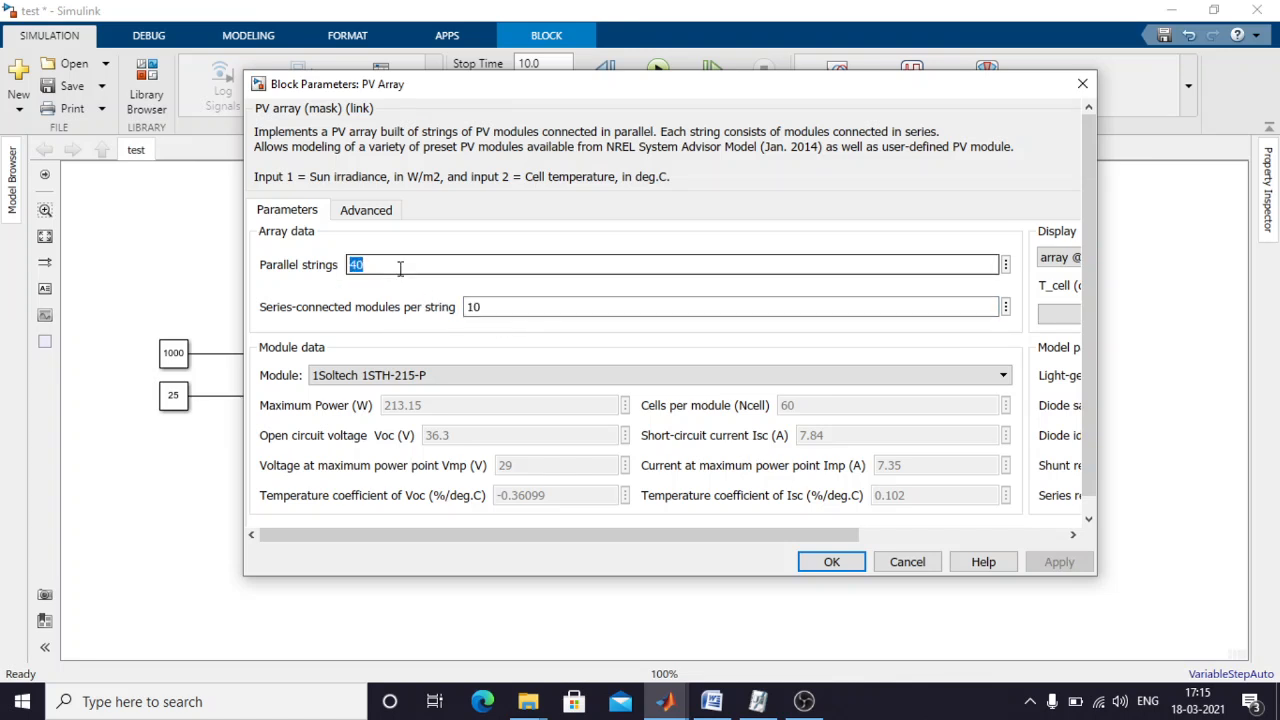
{"action": "type", "text": "47"}
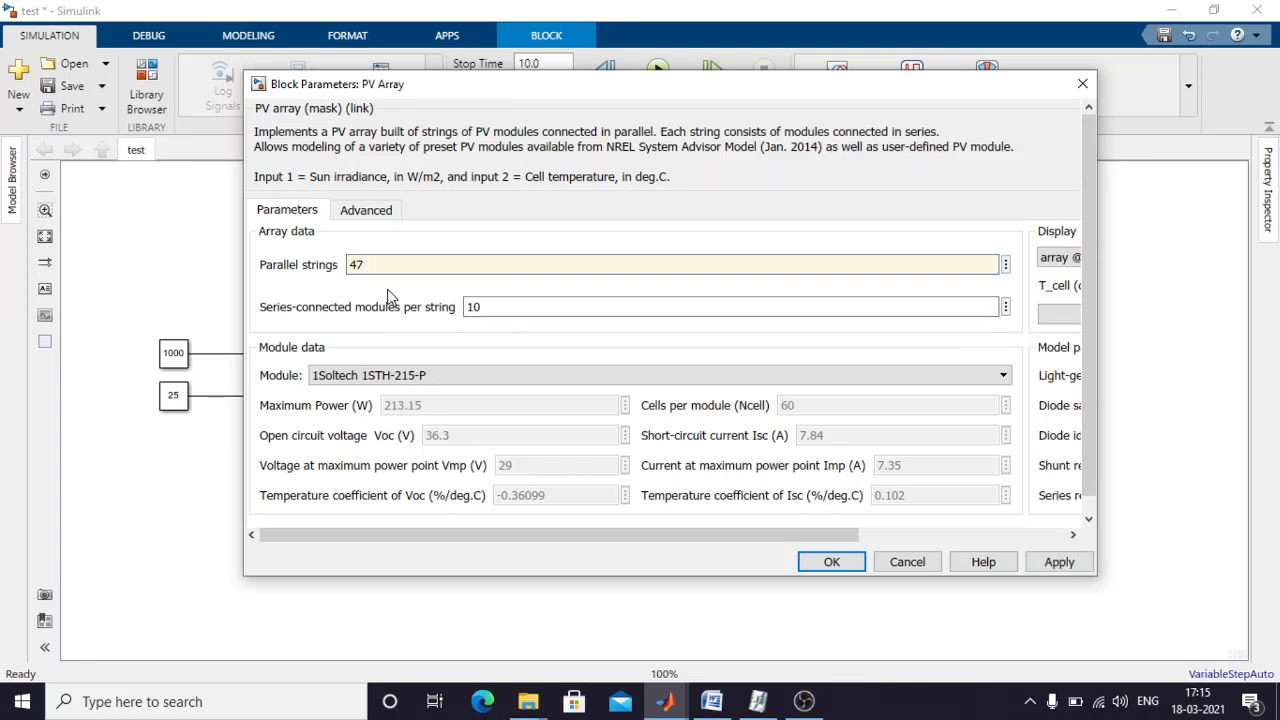
Plot the I-V and P-V characteristics of the array @ 25 deg.C & specified irradiances, and enlarge the figure.
{"action": "scroll", "coordinate": [1089, 400], "scroll_direction": "down", "scroll_amount": 1}
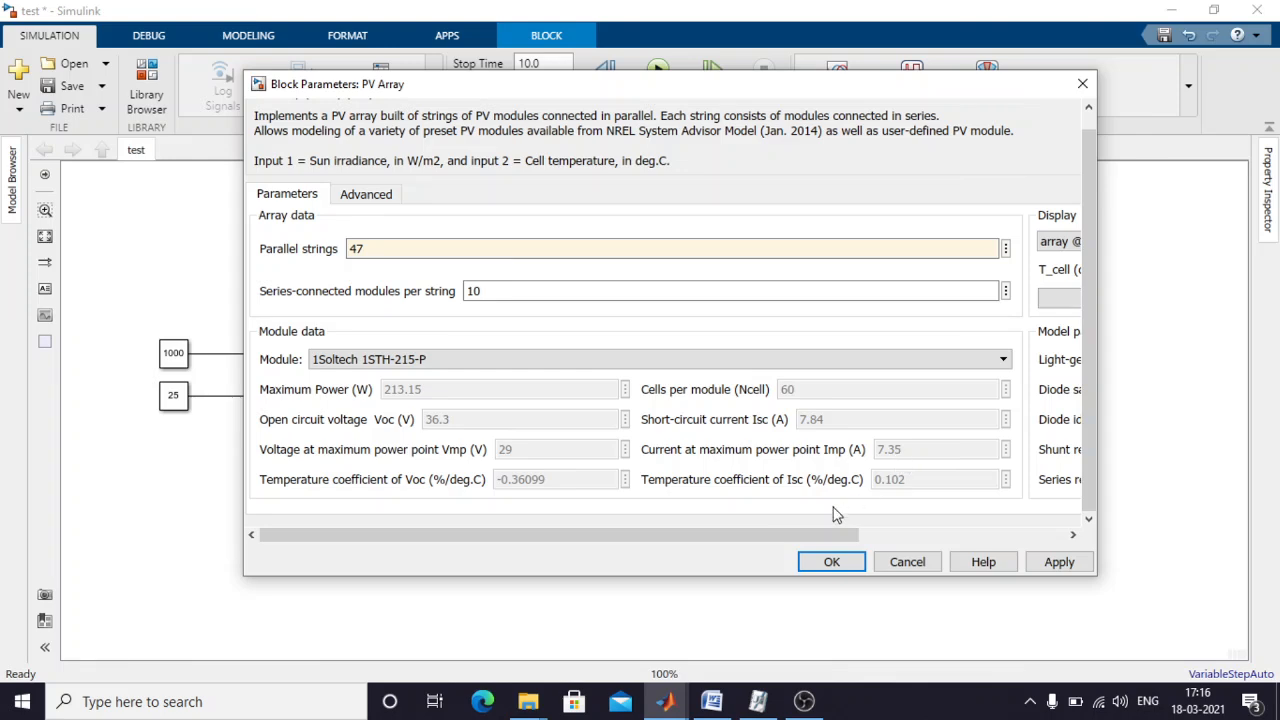
{"action": "left_click_drag", "start_coordinate": [851, 535], "coordinate": [1058, 535]}
{"action": "left_click", "coordinate": [900, 241]}
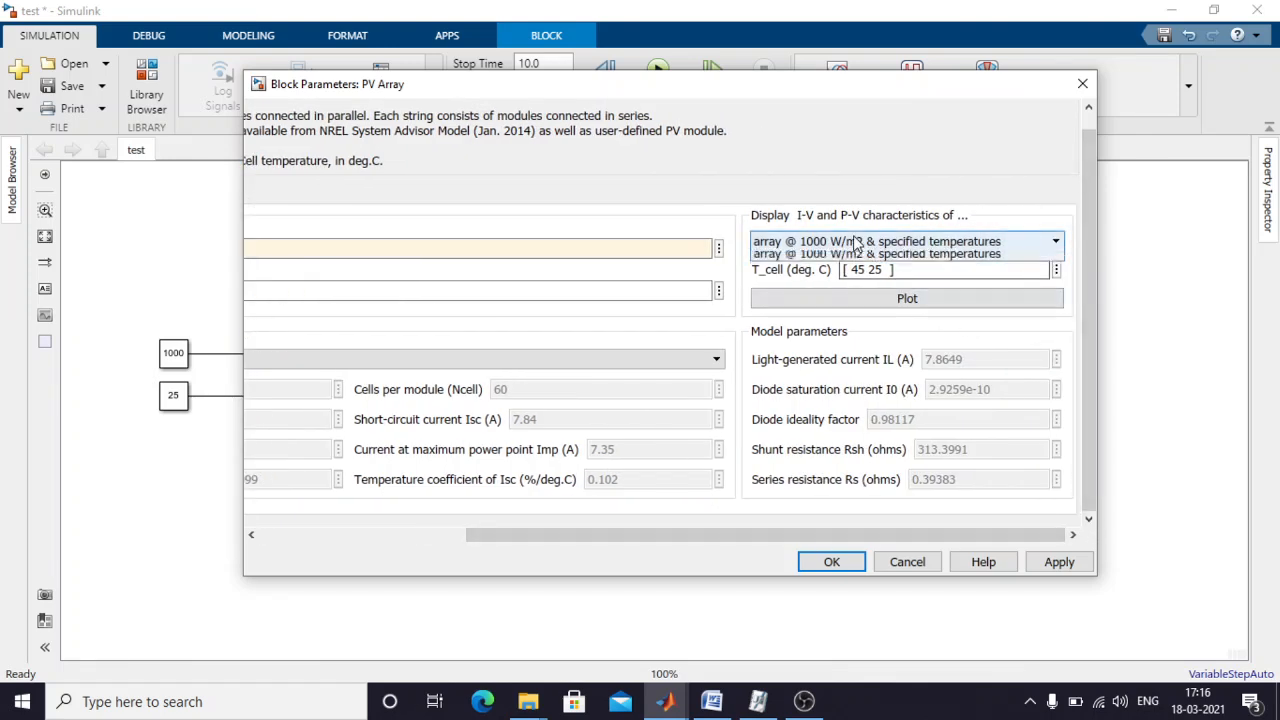
{"action": "left_click", "coordinate": [868, 276]}
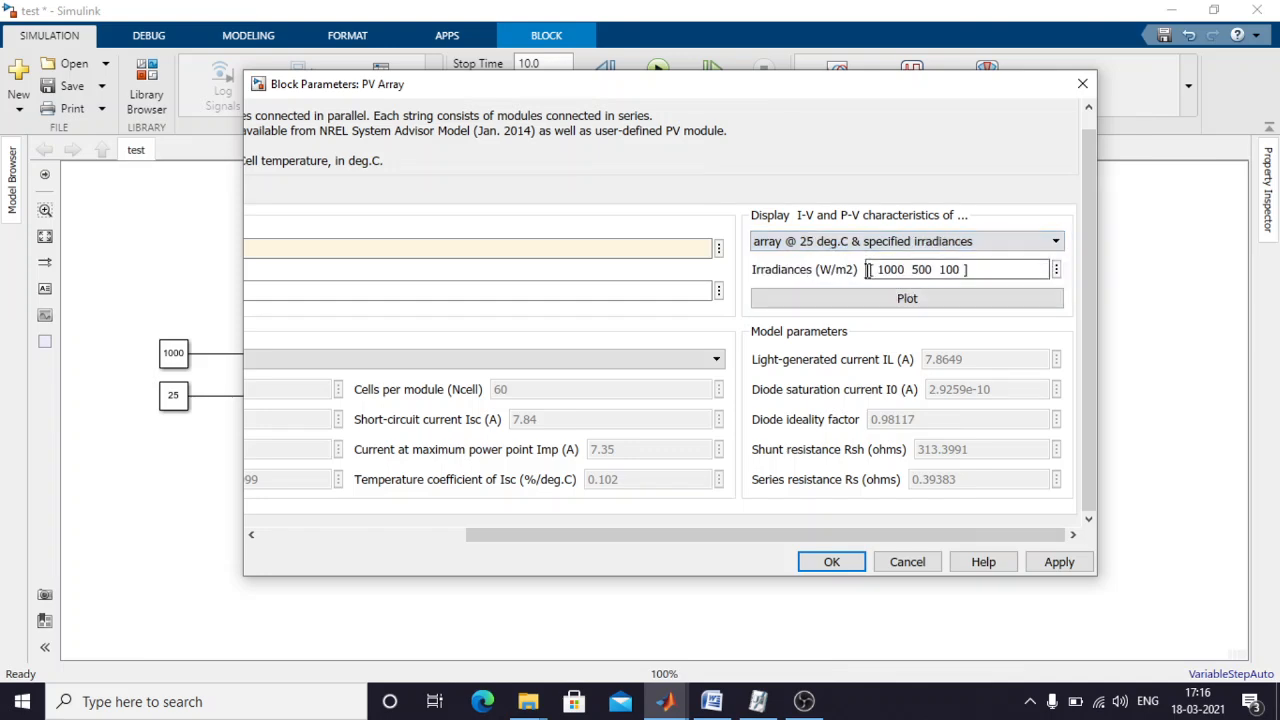
{"action": "left_click", "coordinate": [870, 301]}
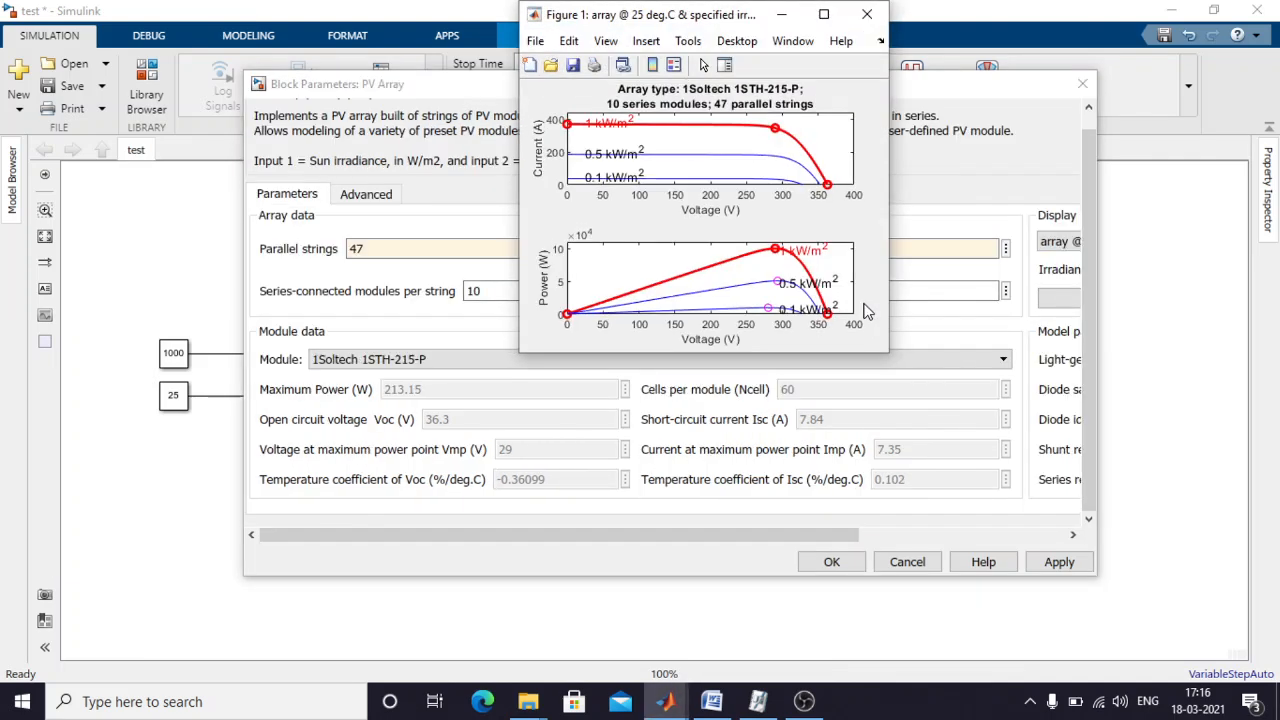
{"action": "left_click_drag", "start_coordinate": [887, 352], "coordinate": [897, 554]}
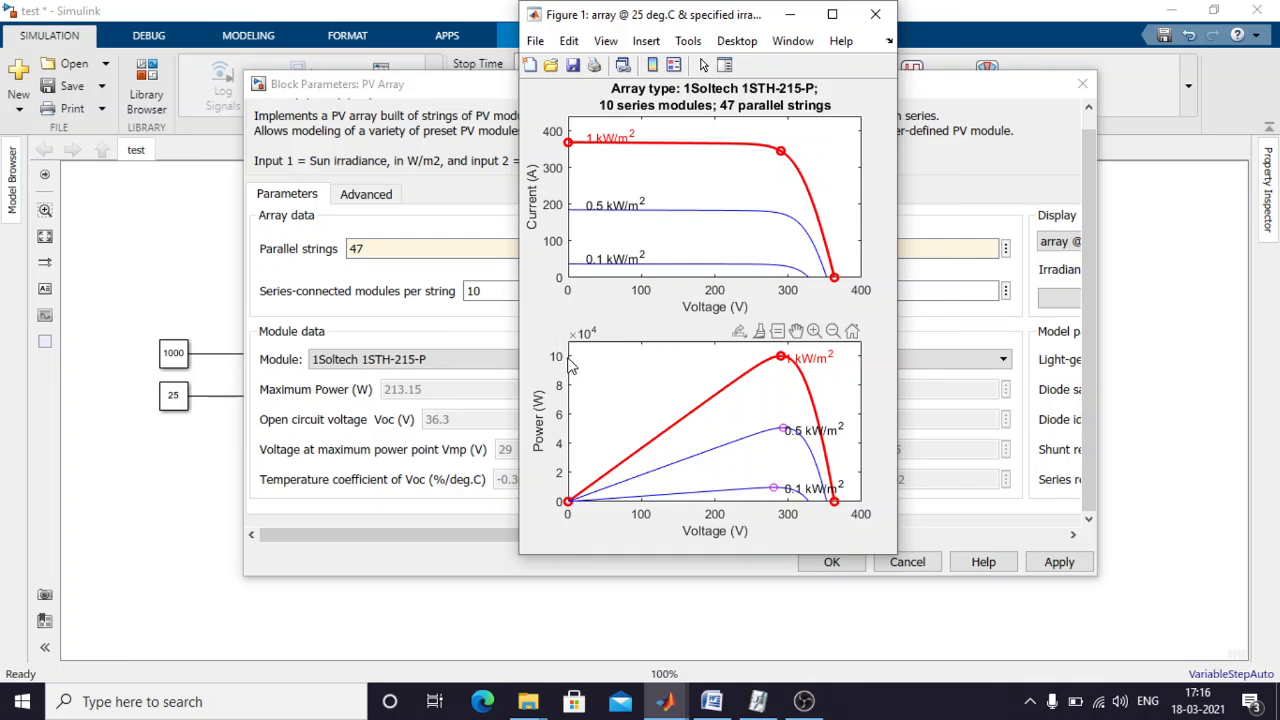
Read the peak of the 1 kW/m2 power curve, close the plot, and apply the PV Array's parameters.
{"action": "left_click", "coordinate": [780, 357]}
{"action": "mouse_move", "coordinate": [782, 357]}
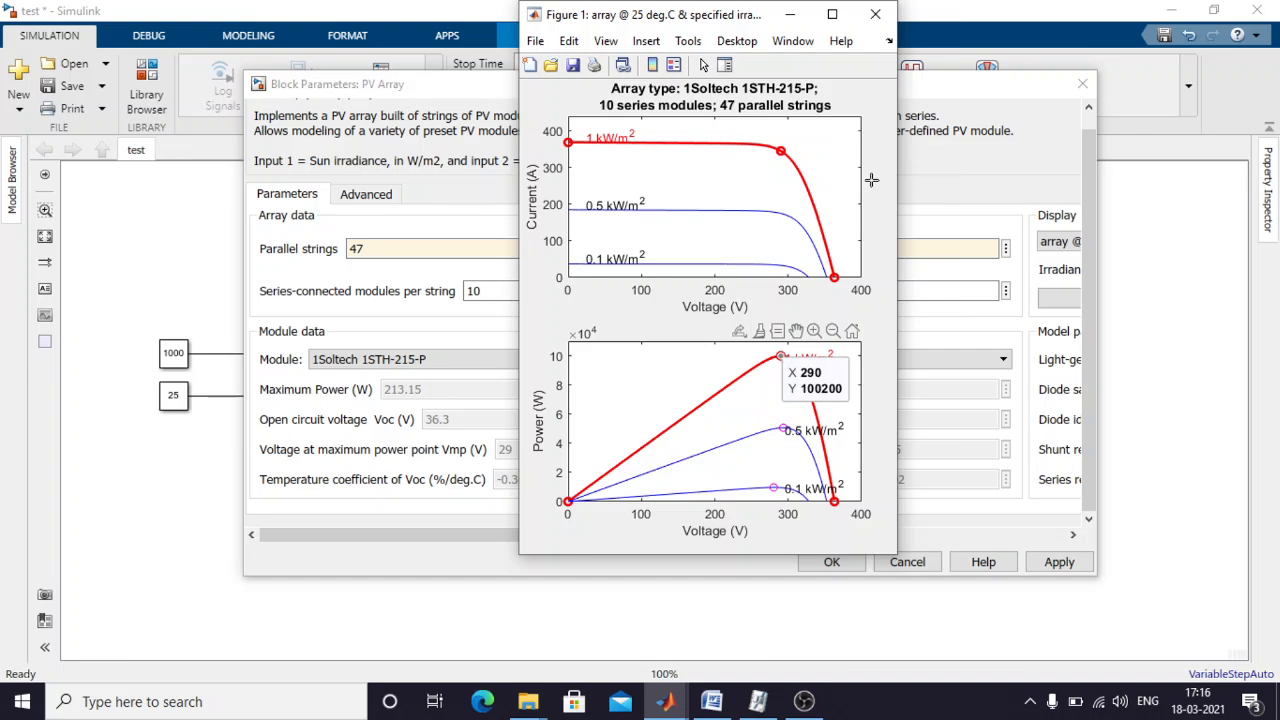
{"action": "left_click", "coordinate": [875, 14]}
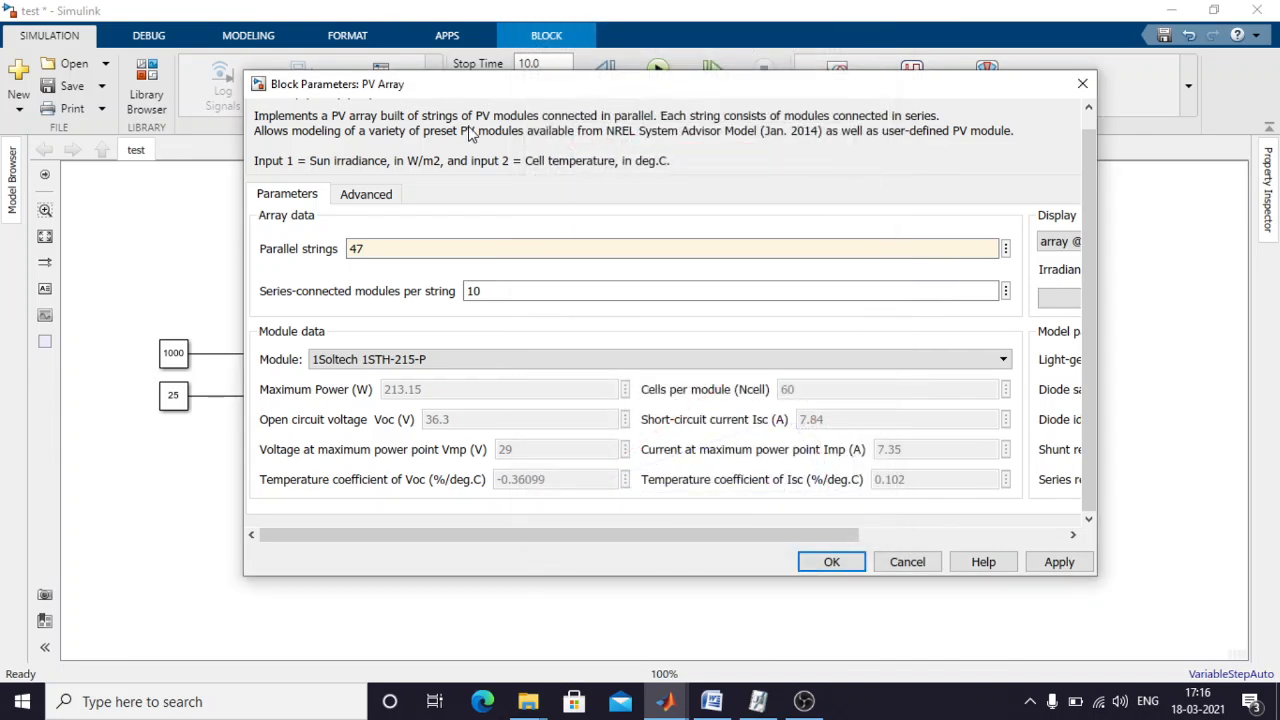
{"action": "left_click", "coordinate": [1052, 564]}
{"action": "left_click", "coordinate": [834, 563]}
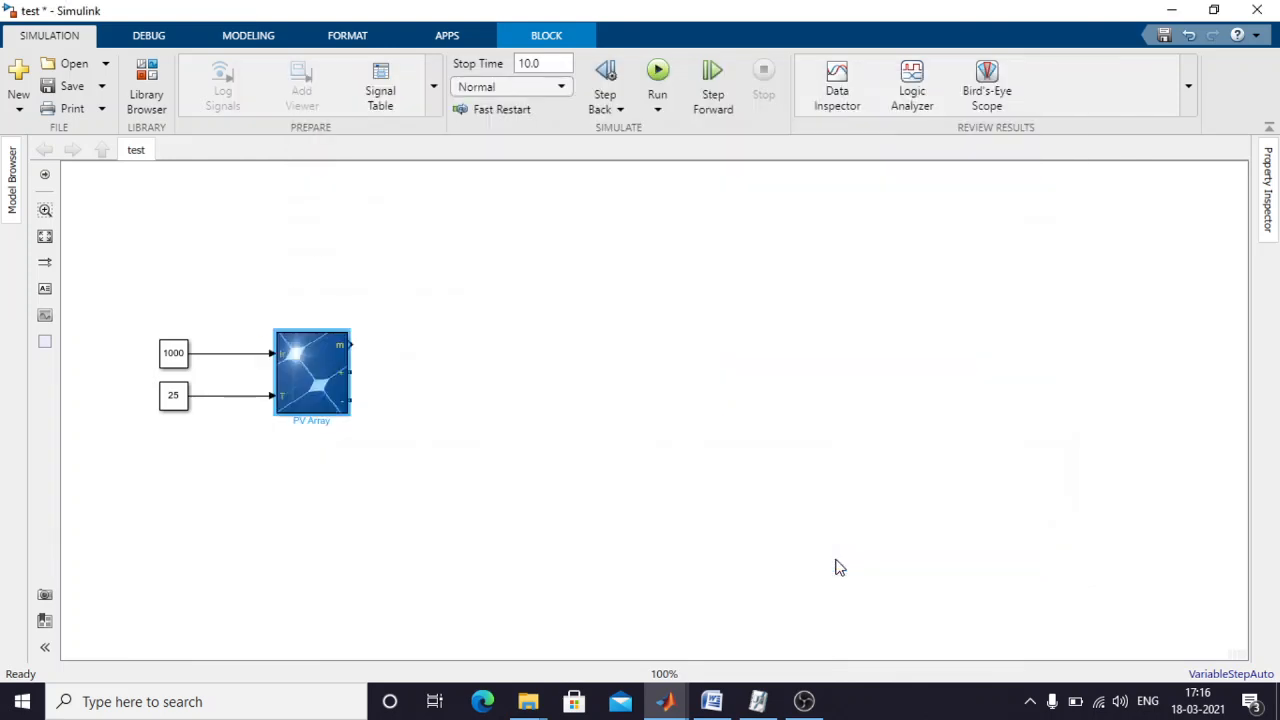
{"action": "key", "text": "XF86AudioRaiseVolume"}
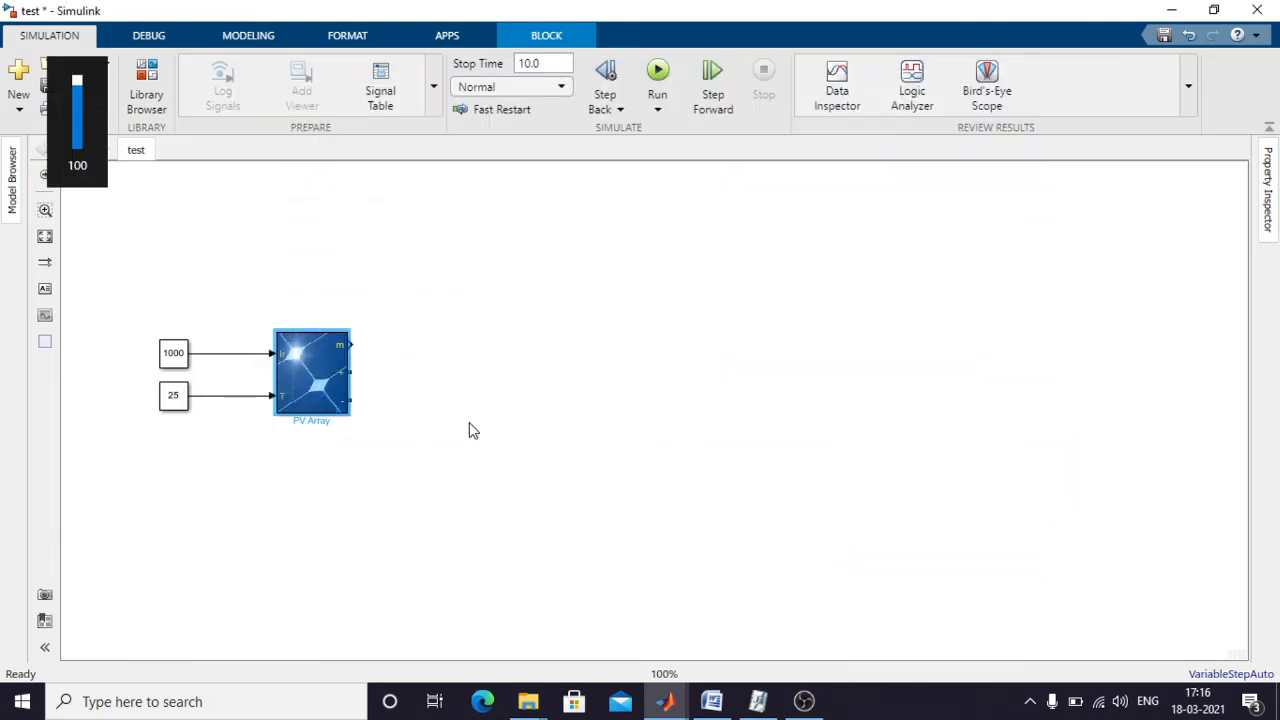
{"action": "left_click", "coordinate": [530, 420]}
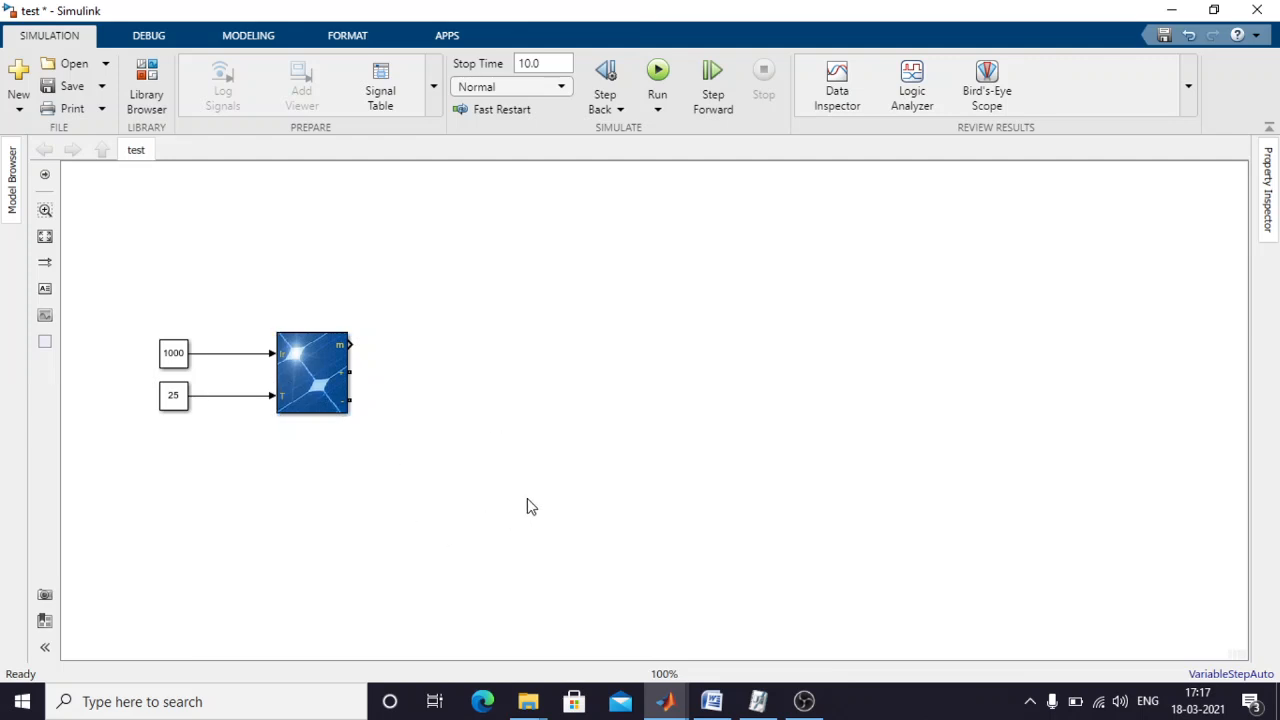
Add an IGBT/Diode block from the Specialized Power Systems Power Electronics library to the model, near the PV Array.
{"action": "left_click", "coordinate": [148, 88]}
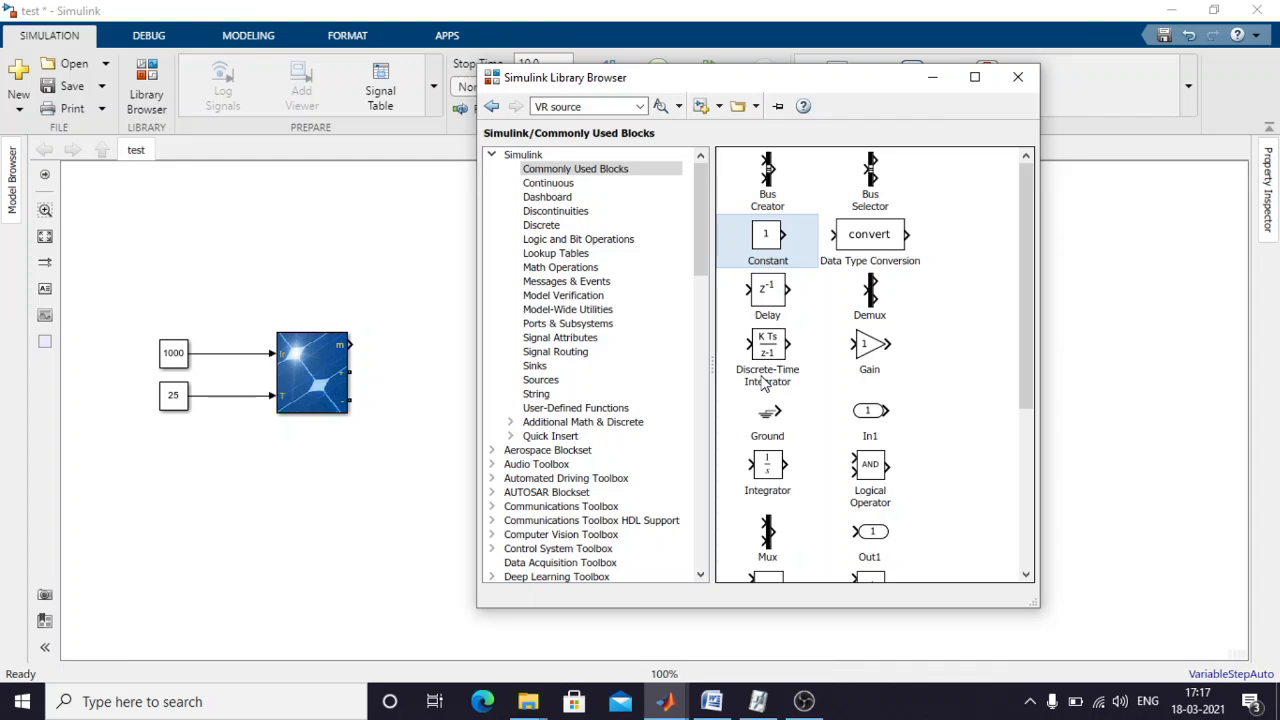
{"action": "scroll", "coordinate": [663, 382], "scroll_direction": "down", "scroll_amount": 14}
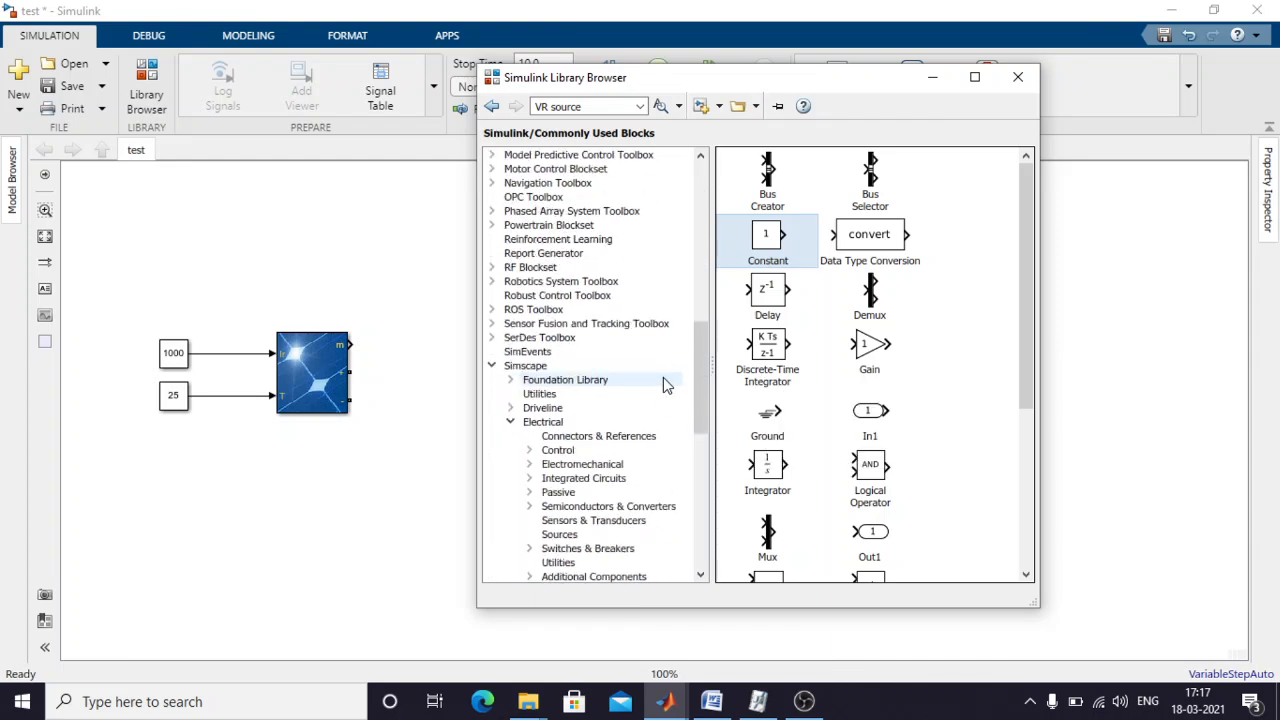
{"action": "scroll", "coordinate": [663, 382], "scroll_direction": "down", "scroll_amount": 5}
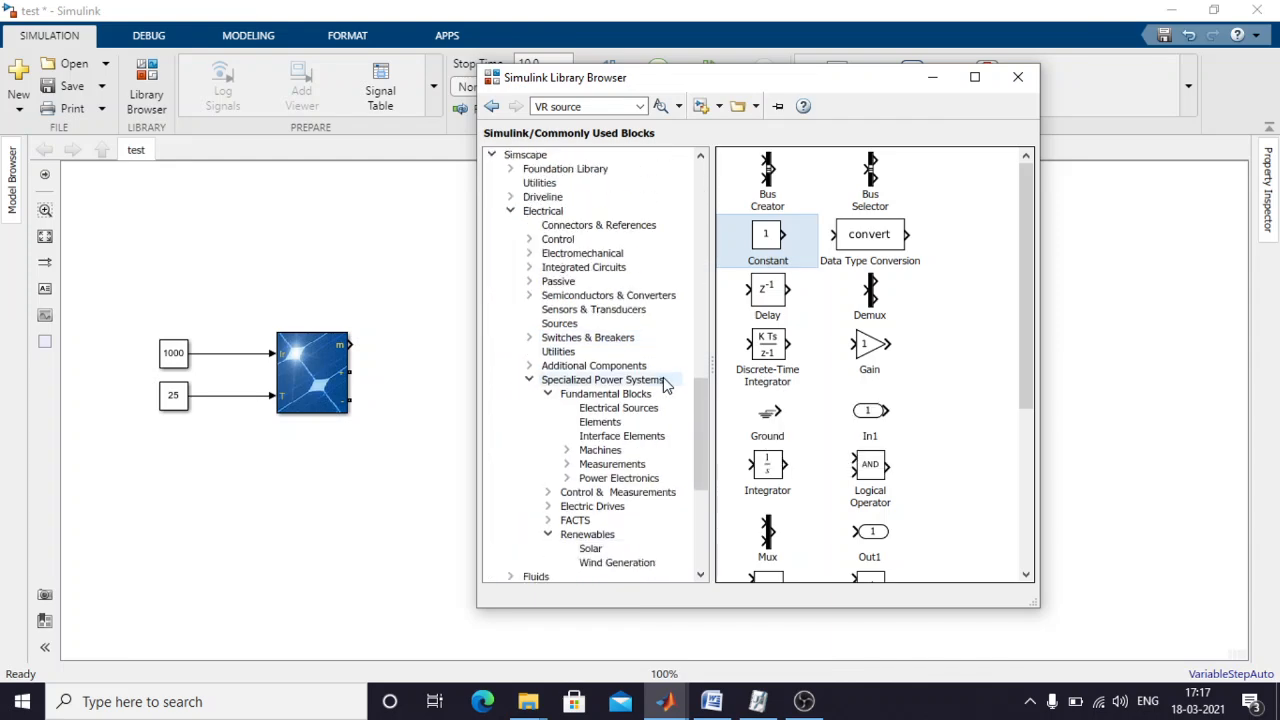
{"action": "left_click_drag", "start_coordinate": [704, 398], "coordinate": [713, 460]}
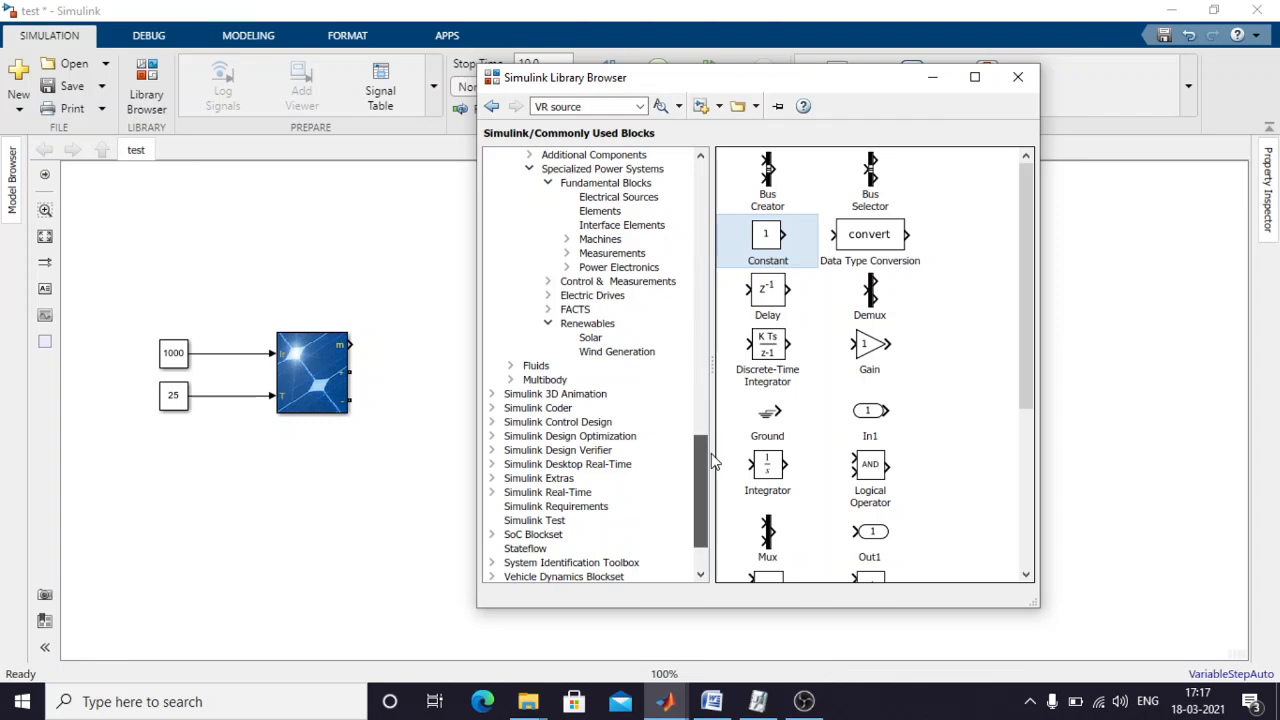
{"action": "left_click", "coordinate": [604, 268]}
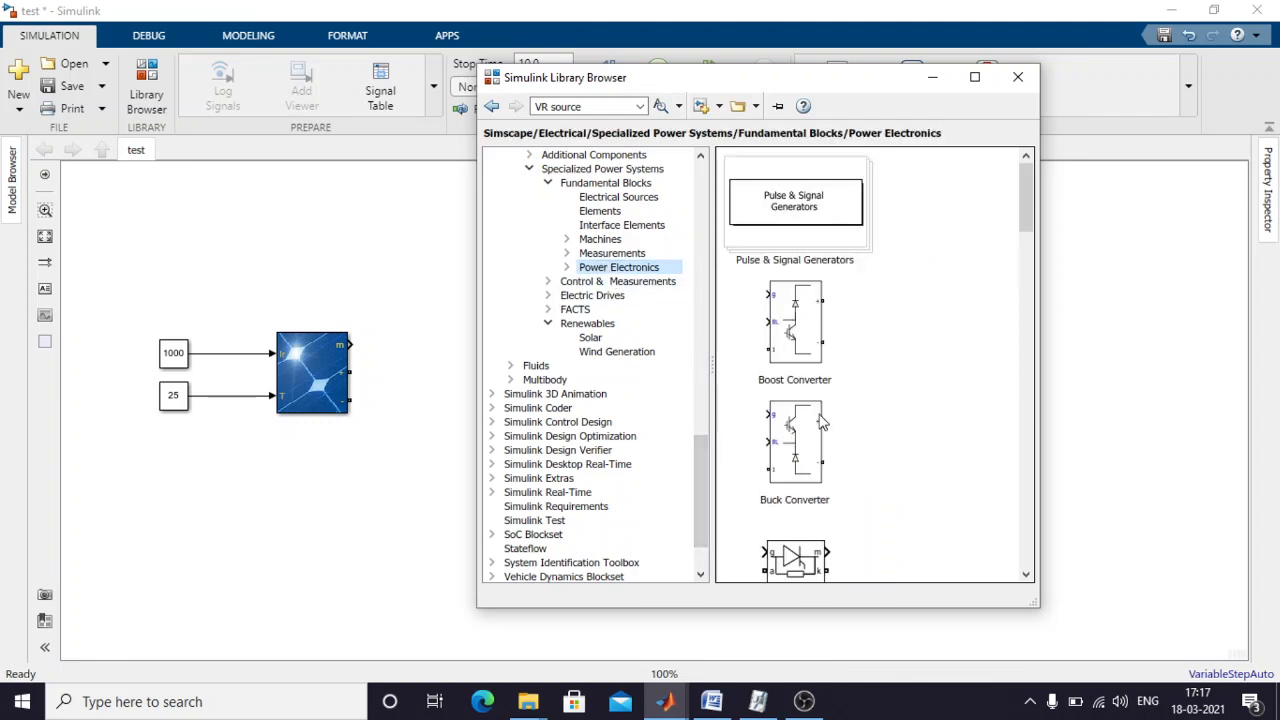
{"action": "scroll", "coordinate": [820, 422], "scroll_direction": "down", "scroll_amount": 5}
{"action": "scroll", "coordinate": [820, 422], "scroll_direction": "down", "scroll_amount": 10}
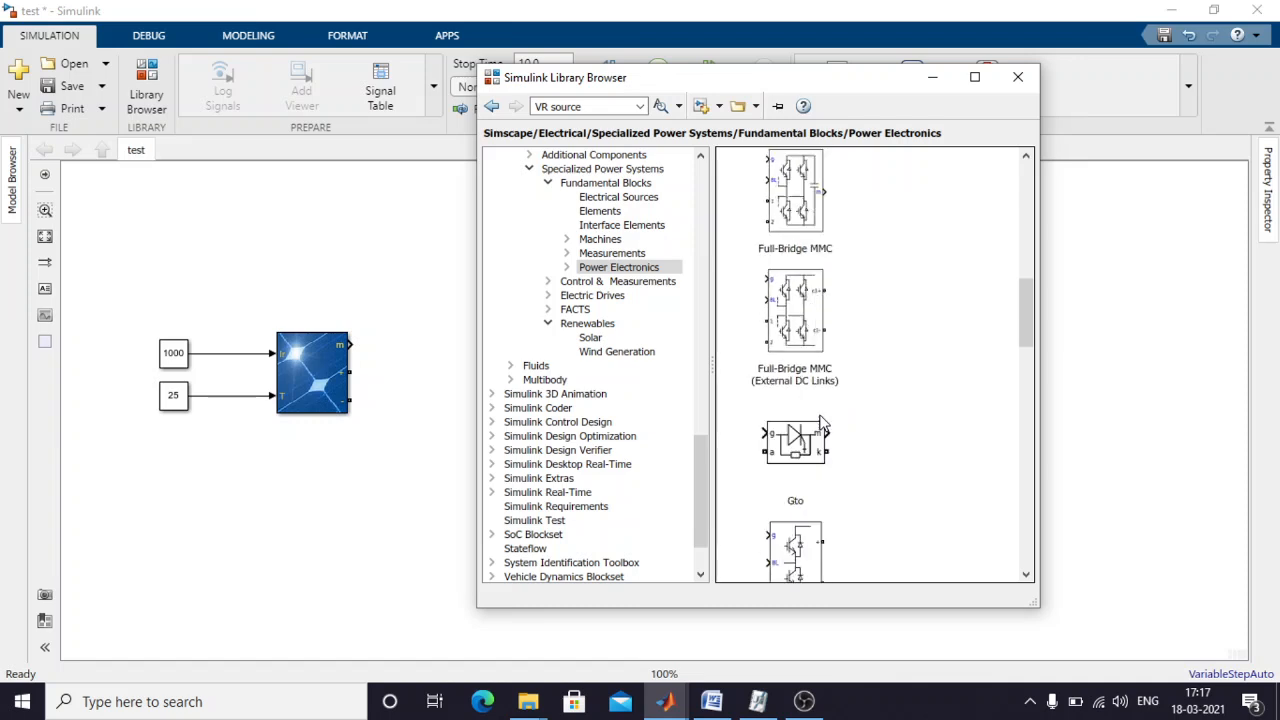
{"action": "scroll", "coordinate": [820, 425], "scroll_direction": "down", "scroll_amount": 2}
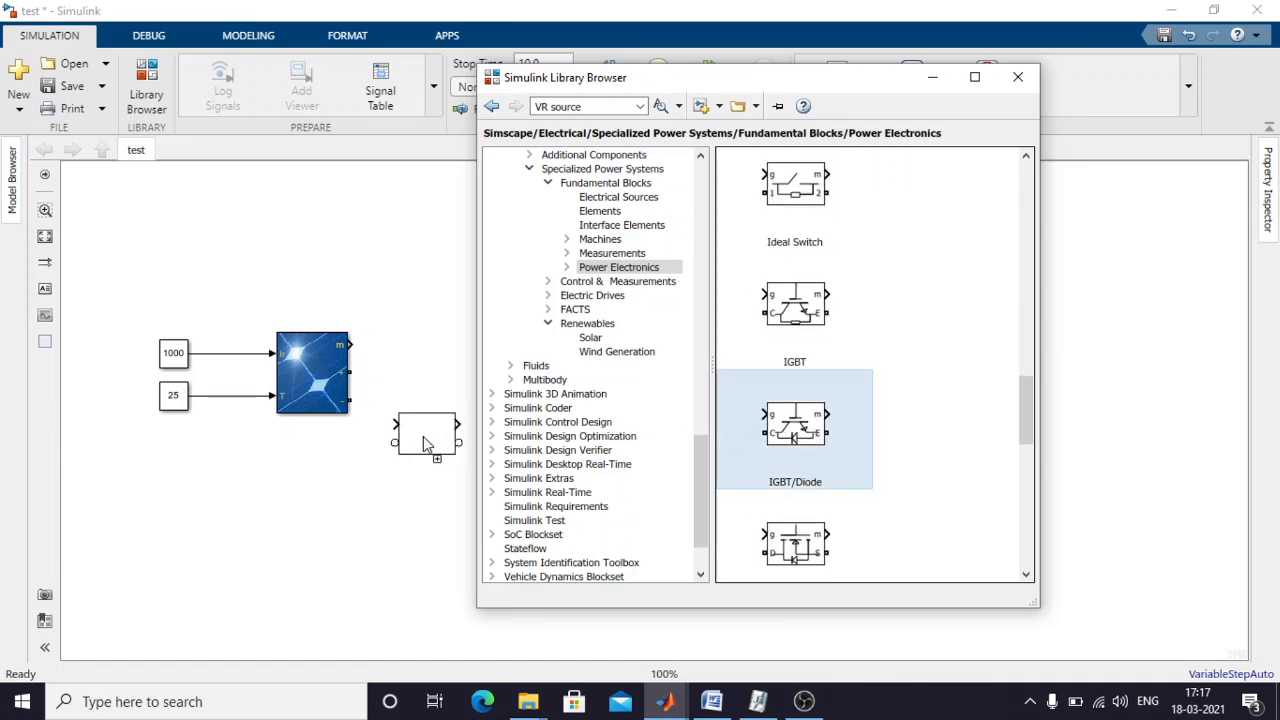
{"action": "left_click_drag", "start_coordinate": [424, 445], "coordinate": [422, 443]}
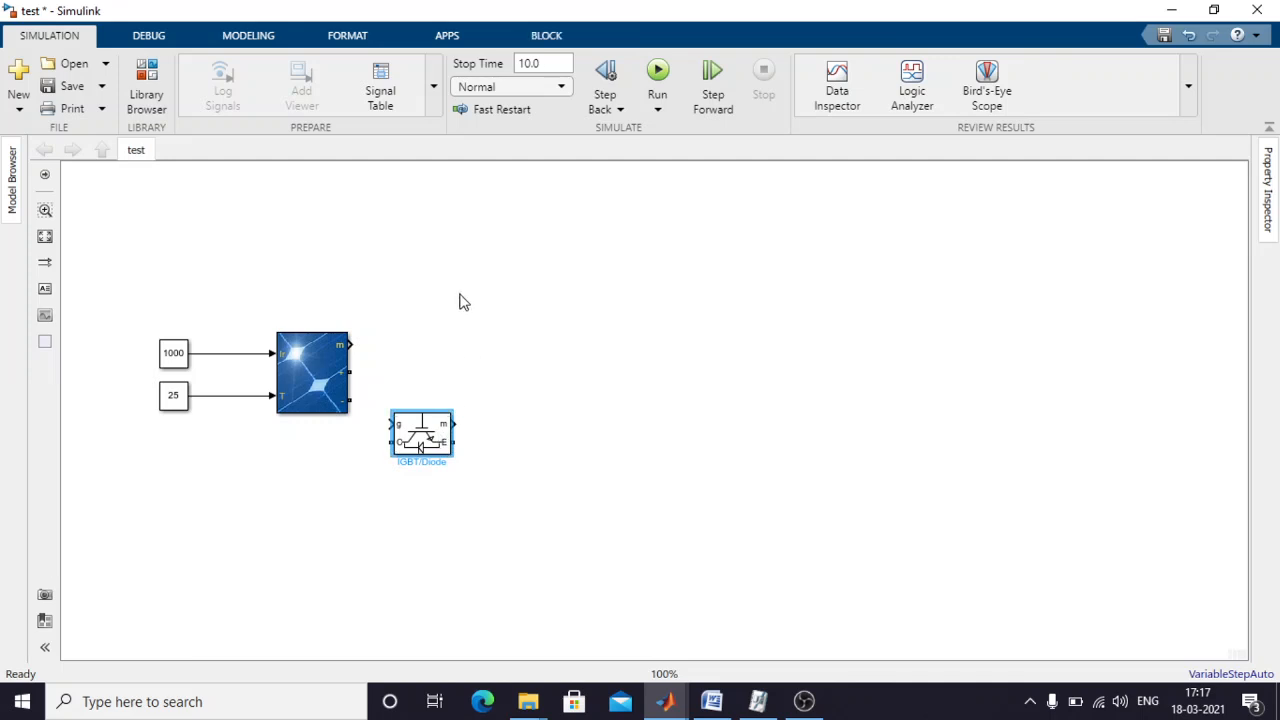
Add a Diode block from the Power Electronics library and move the IGBT/Diode block up and away from the PV Array.
{"action": "left_click", "coordinate": [147, 83]}
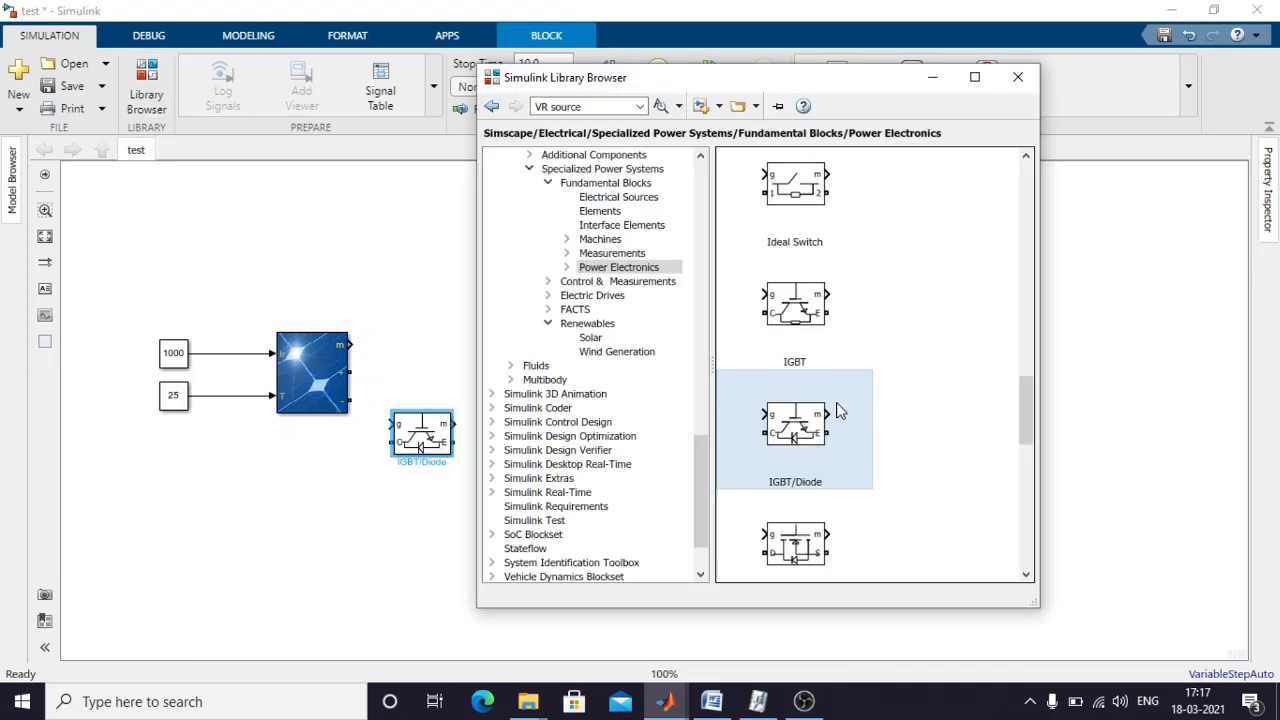
{"action": "scroll", "coordinate": [840, 410], "scroll_direction": "up", "scroll_amount": 1}
{"action": "scroll", "coordinate": [840, 410], "scroll_direction": "down", "scroll_amount": 3}
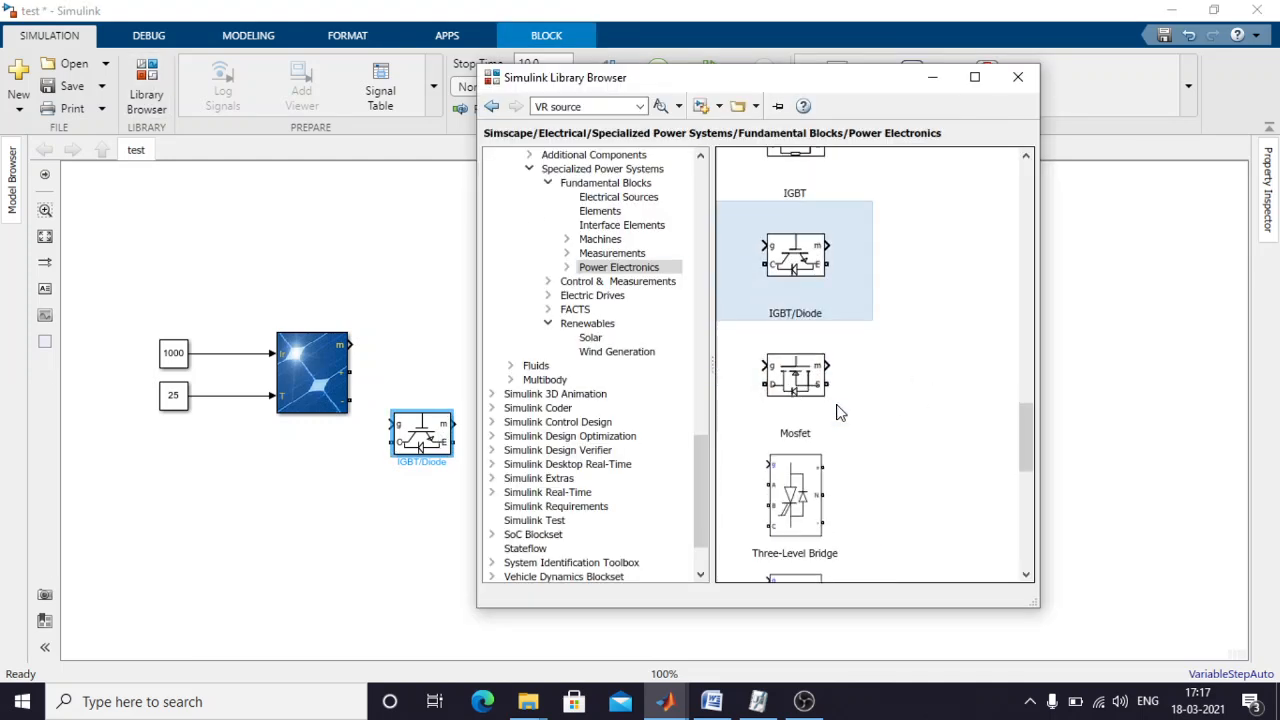
{"action": "scroll", "coordinate": [840, 413], "scroll_direction": "up", "scroll_amount": 3}
{"action": "scroll", "coordinate": [840, 413], "scroll_direction": "up", "scroll_amount": 3}
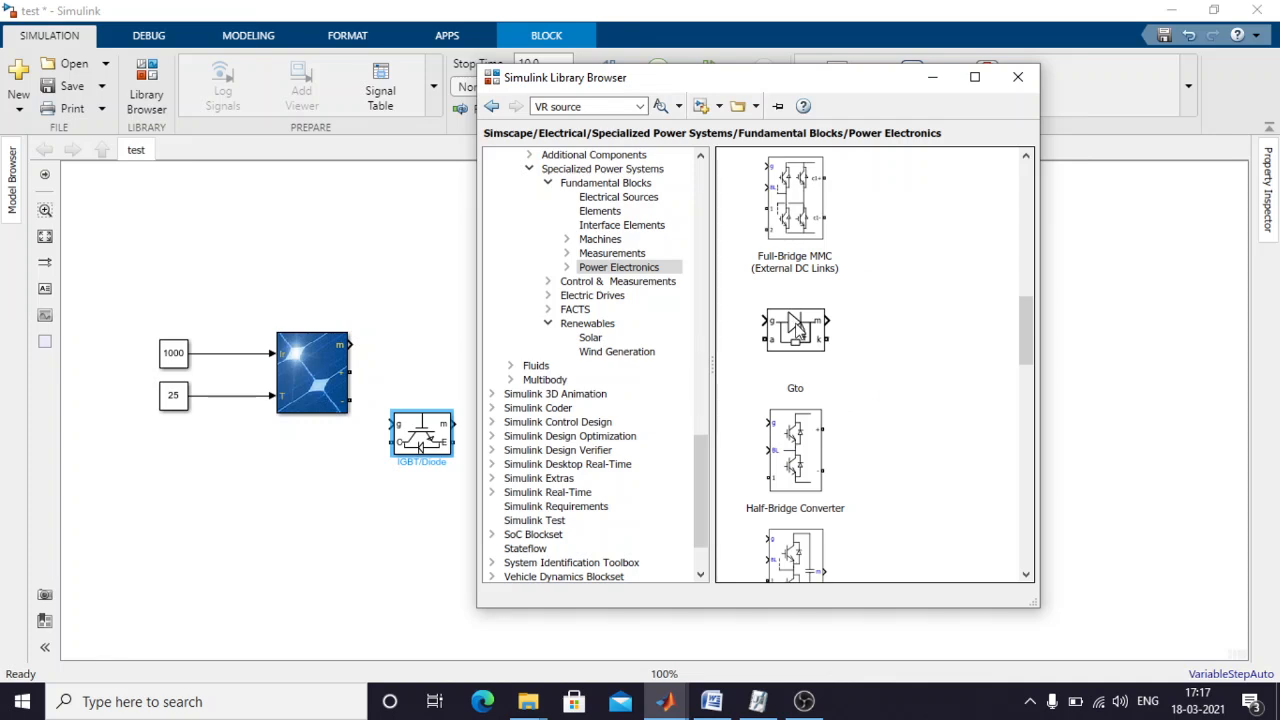
{"action": "scroll", "coordinate": [797, 330], "scroll_direction": "up", "scroll_amount": 4}
{"action": "left_click", "coordinate": [806, 345]}
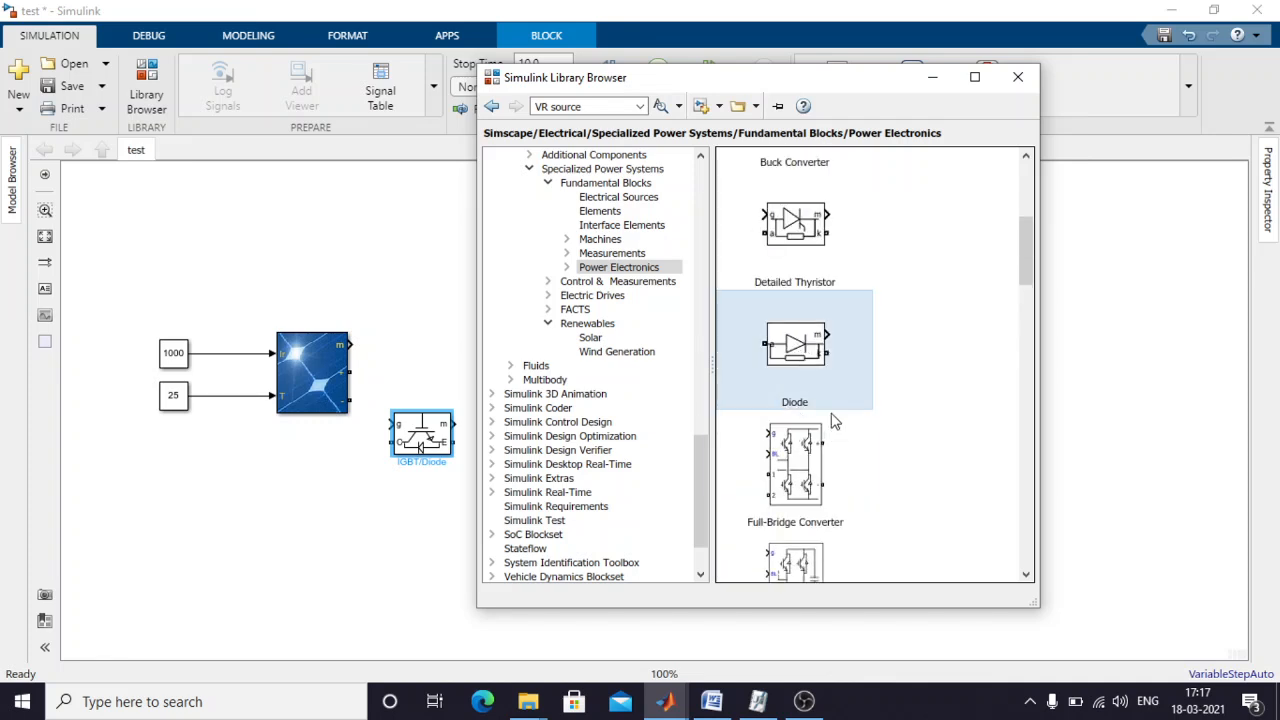
{"action": "left_click_drag", "start_coordinate": [813, 345], "coordinate": [696, 500]}
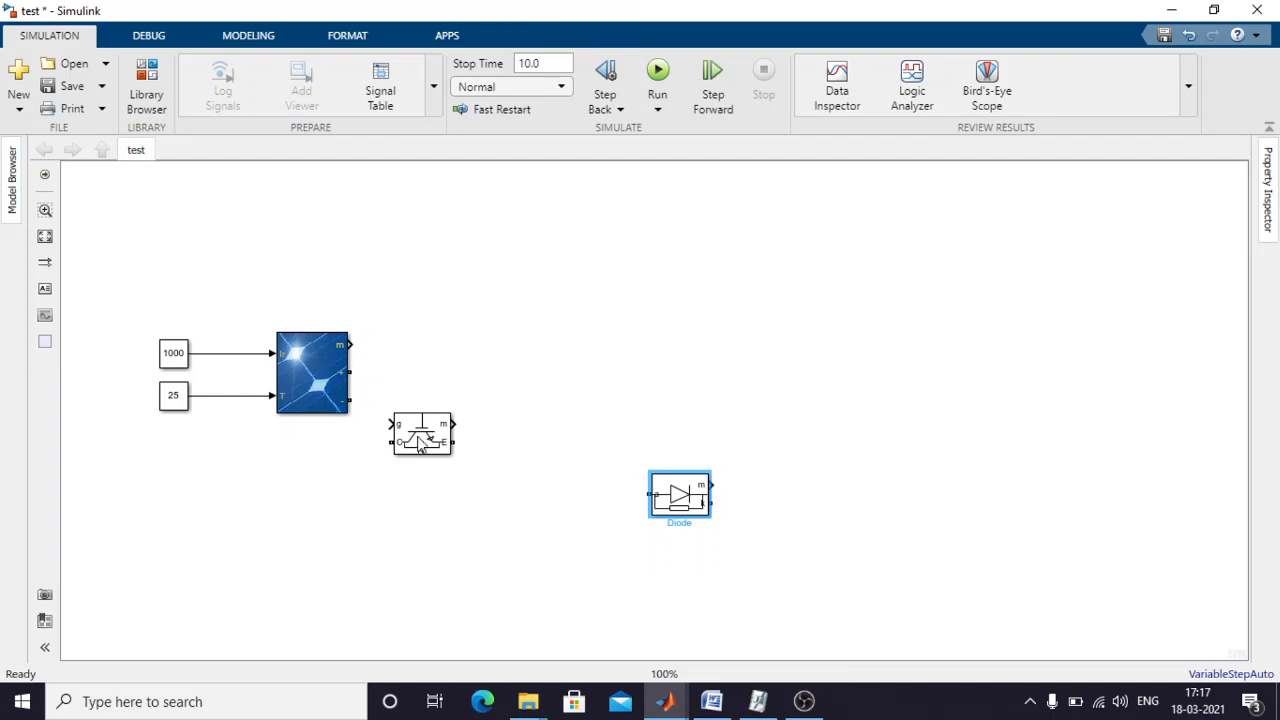
{"action": "left_click_drag", "start_coordinate": [424, 446], "coordinate": [606, 393]}
{"action": "left_click", "coordinate": [555, 449]}
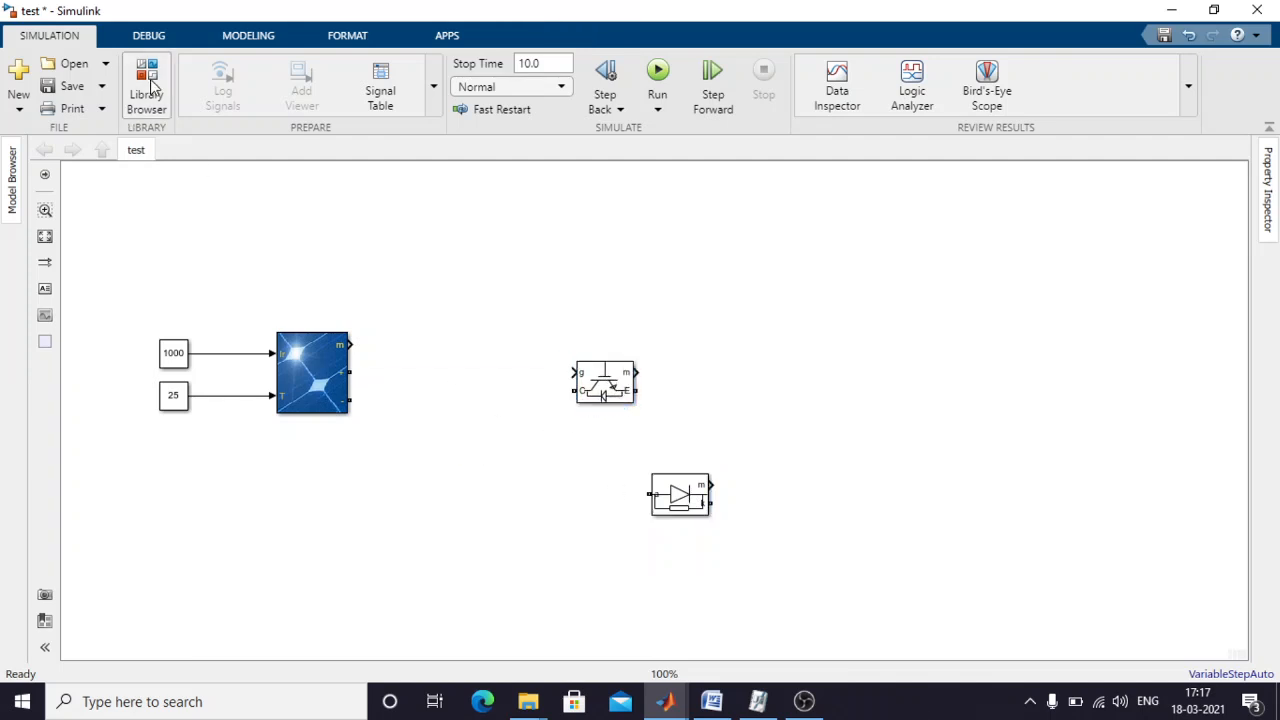
Add a Series RLC Branch from the Fundamental Blocks Elements library between the PV Array and the IGBT/Diode block.
{"action": "left_click", "coordinate": [147, 84]}
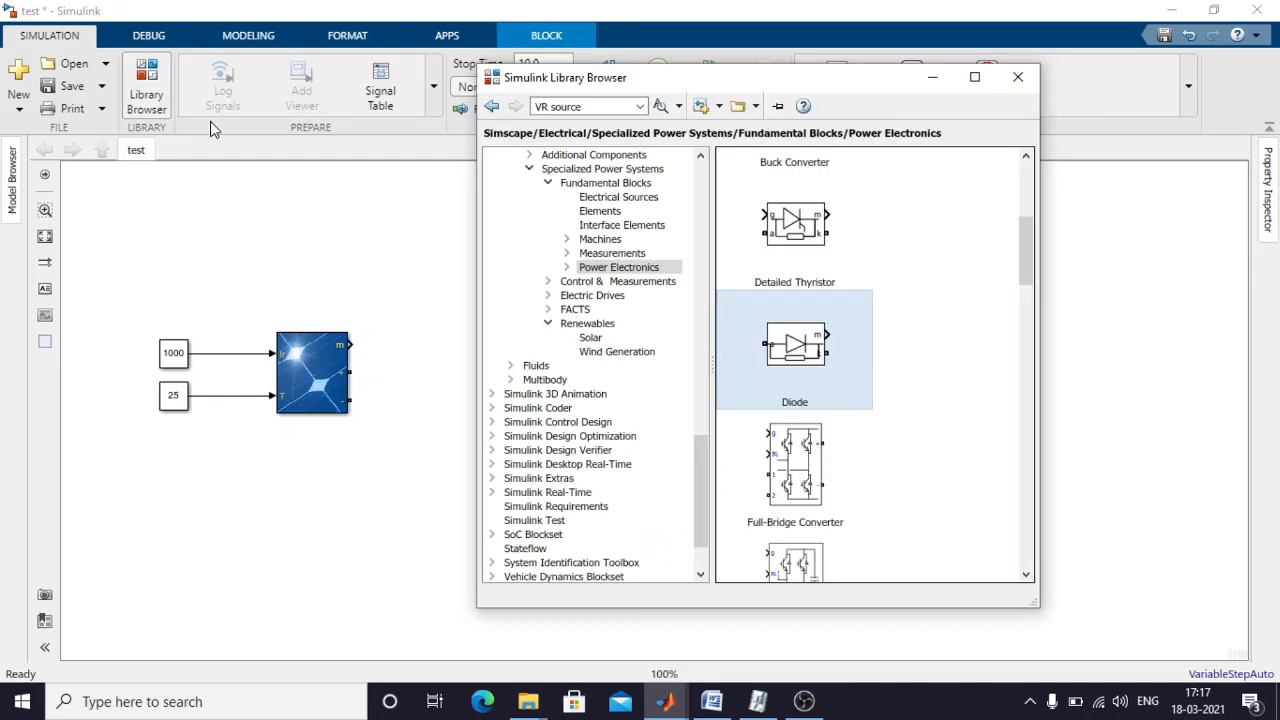
{"action": "scroll", "coordinate": [661, 355], "scroll_direction": "up", "scroll_amount": 2}
{"action": "left_click", "coordinate": [595, 296]}
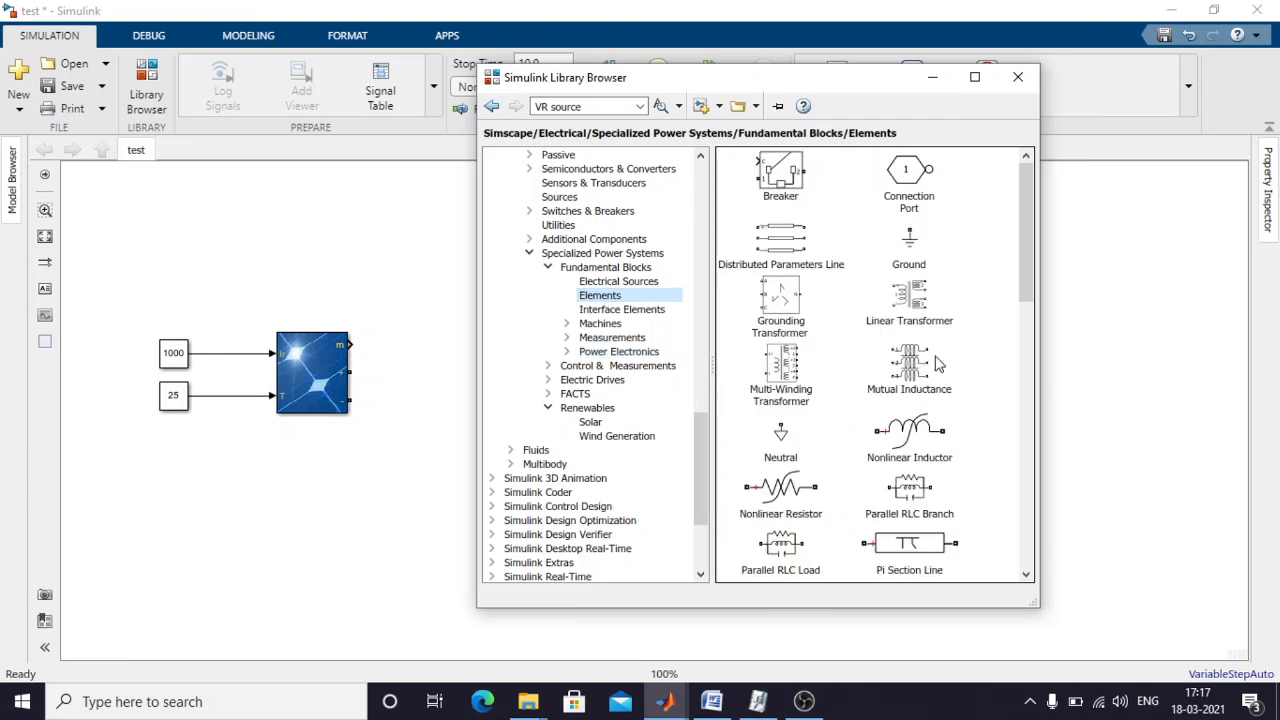
{"action": "scroll", "coordinate": [918, 395], "scroll_direction": "down", "scroll_amount": 1}
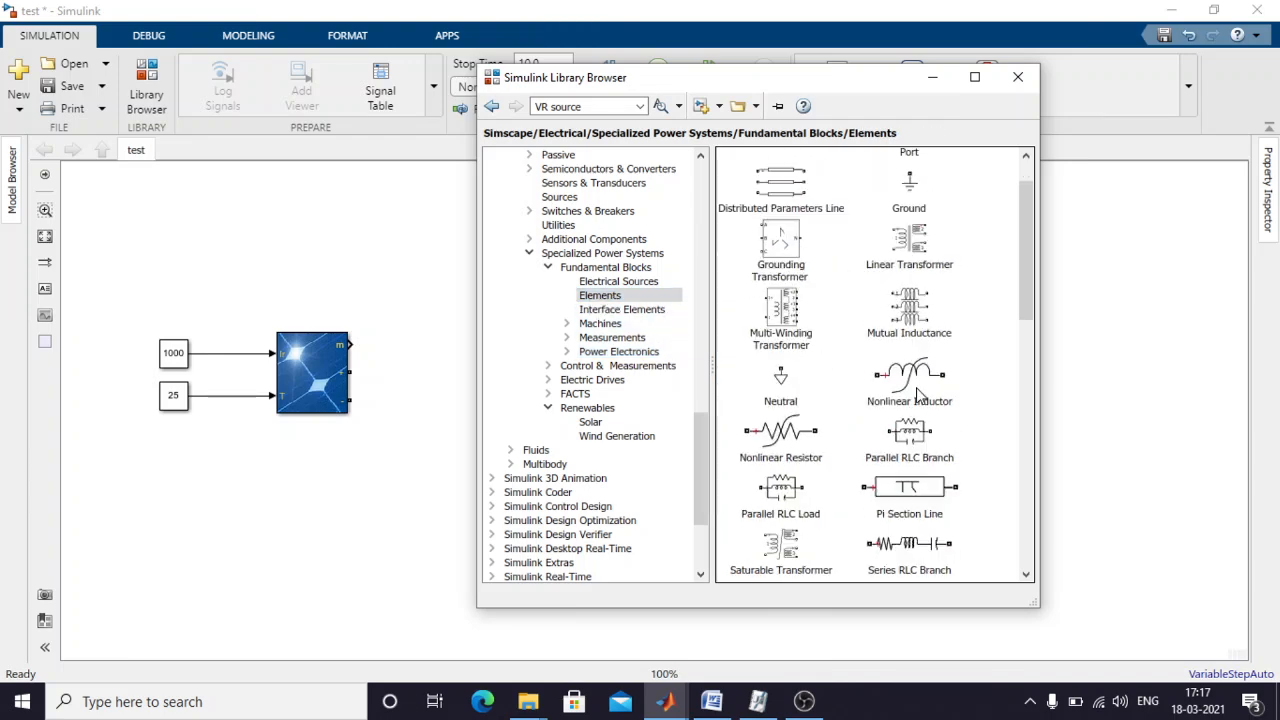
{"action": "scroll", "coordinate": [918, 395], "scroll_direction": "down", "scroll_amount": 4}
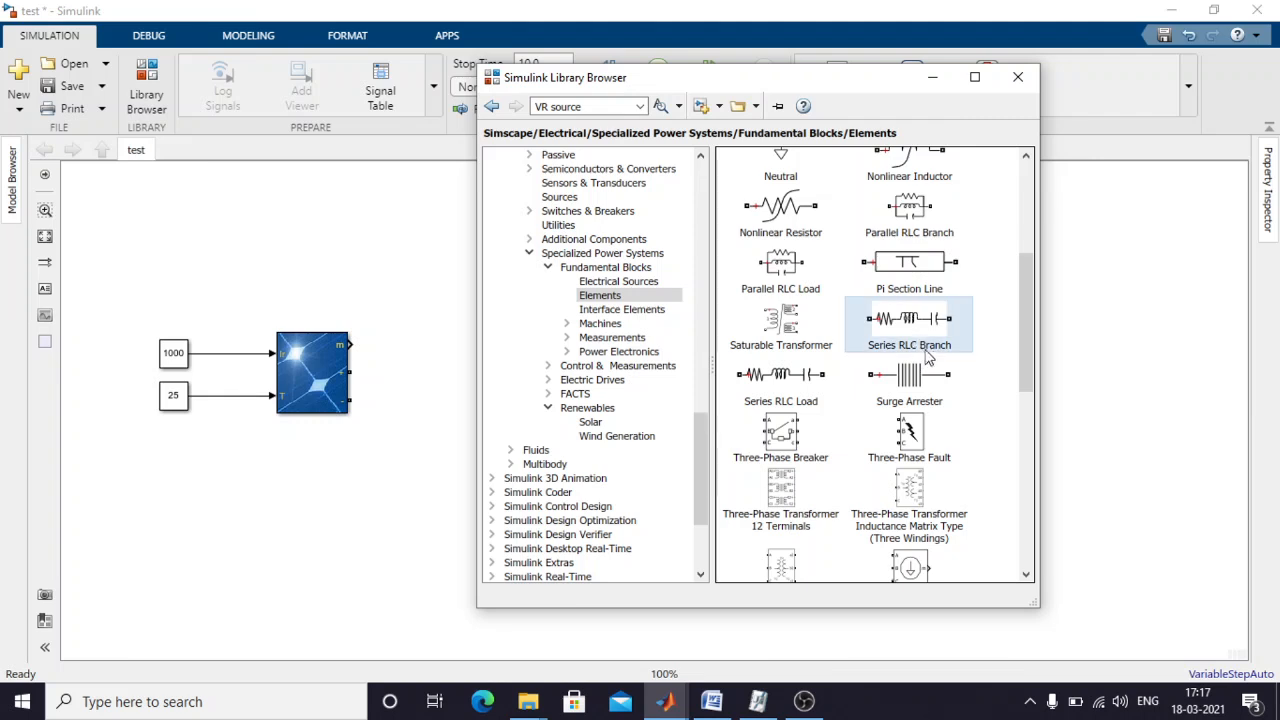
{"action": "left_click_drag", "start_coordinate": [862, 333], "coordinate": [442, 415]}
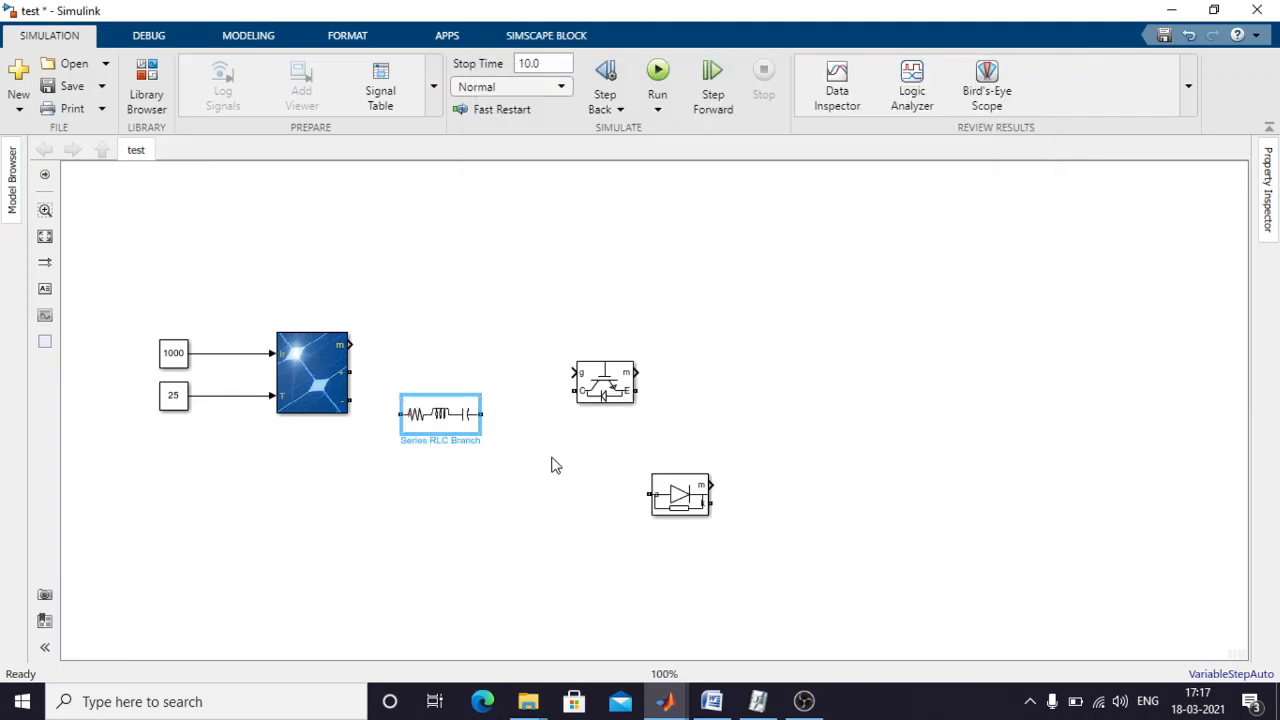
{"action": "left_click", "coordinate": [502, 503]}
Turn the Series RLC Branch vertical and wire it across the PV Array's + and - terminals.
{"action": "left_click_drag", "start_coordinate": [438, 420], "coordinate": [442, 396]}
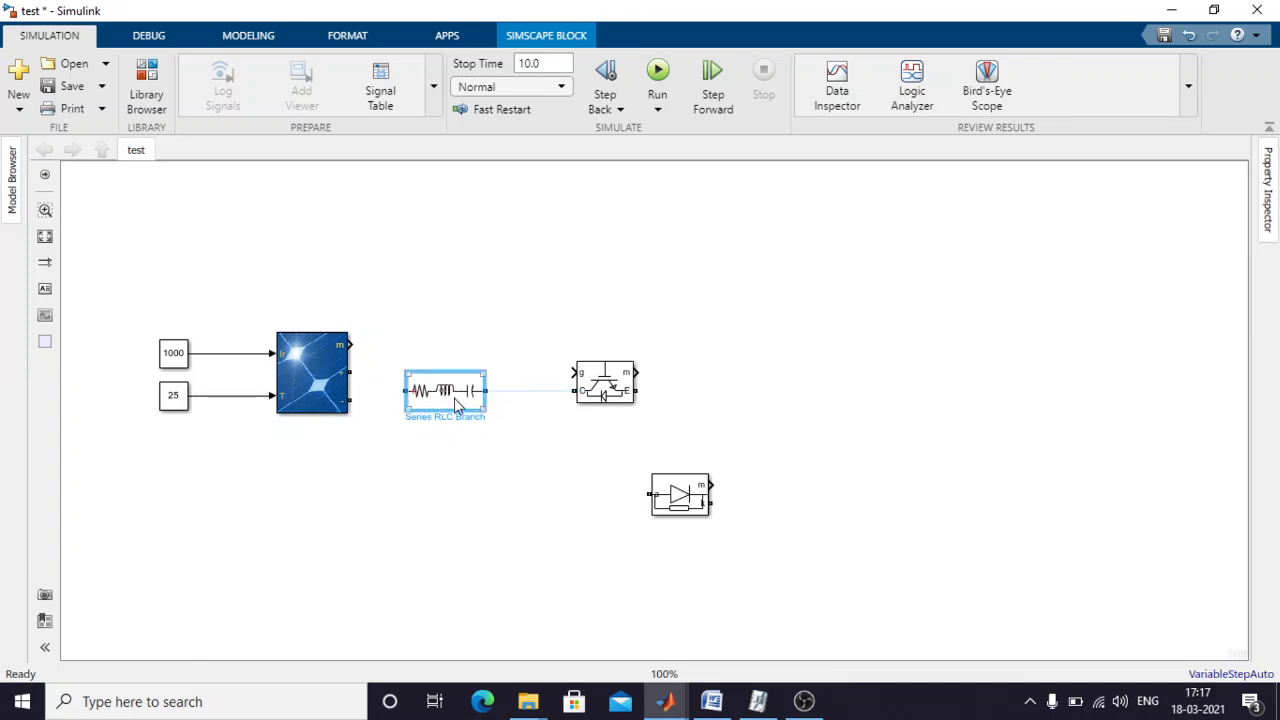
{"action": "key", "text": "ctrl+r"}
{"action": "left_click", "coordinate": [491, 446]}
{"action": "left_click_drag", "start_coordinate": [455, 402], "coordinate": [485, 404]}
{"action": "left_click", "coordinate": [440, 428]}
{"action": "left_click", "coordinate": [365, 373]}
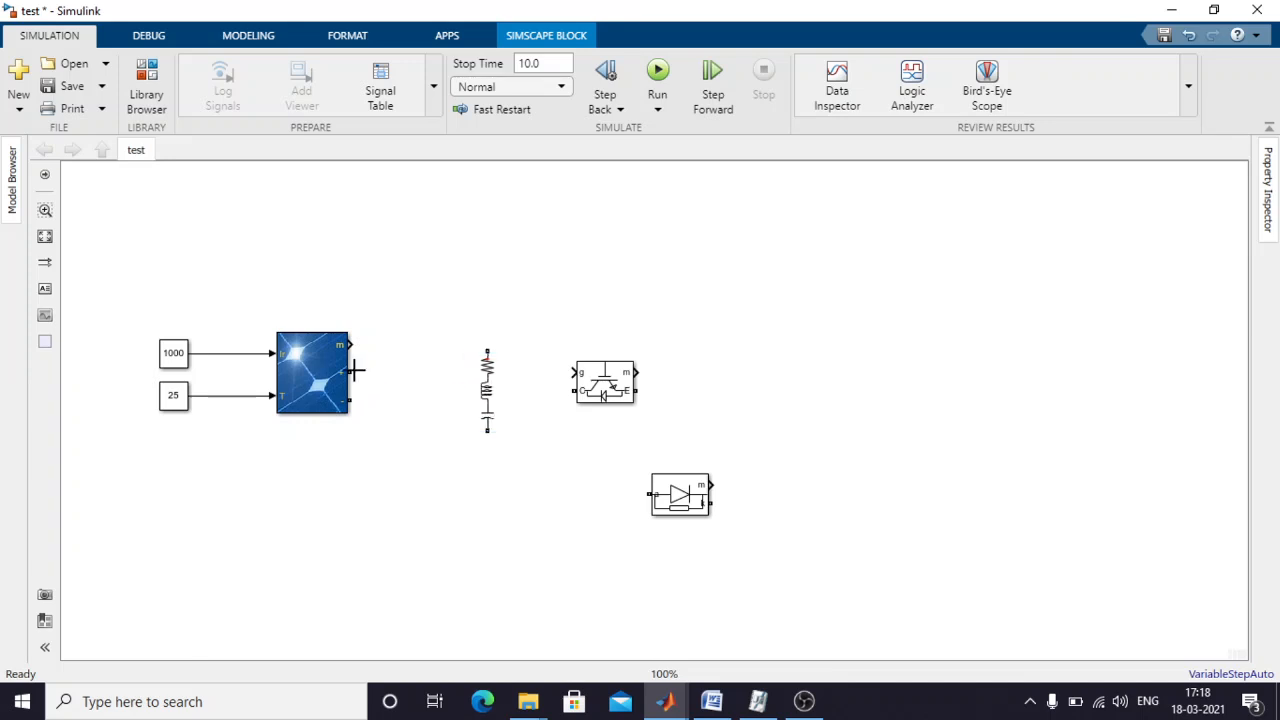
{"action": "left_click_drag", "start_coordinate": [350, 372], "coordinate": [487, 352]}
{"action": "mouse_move", "coordinate": [349, 401]}
{"action": "left_mouse_down"}
{"action": "mouse_move", "coordinate": [371, 426]}
{"action": "mouse_move", "coordinate": [487, 432]}
{"action": "left_mouse_up"}
Set the Series RLC Branch to type RC with a resistance of 1e-3 ohms and a capacitance of 1000e-6 F.
{"action": "double_click", "coordinate": [488, 398]}
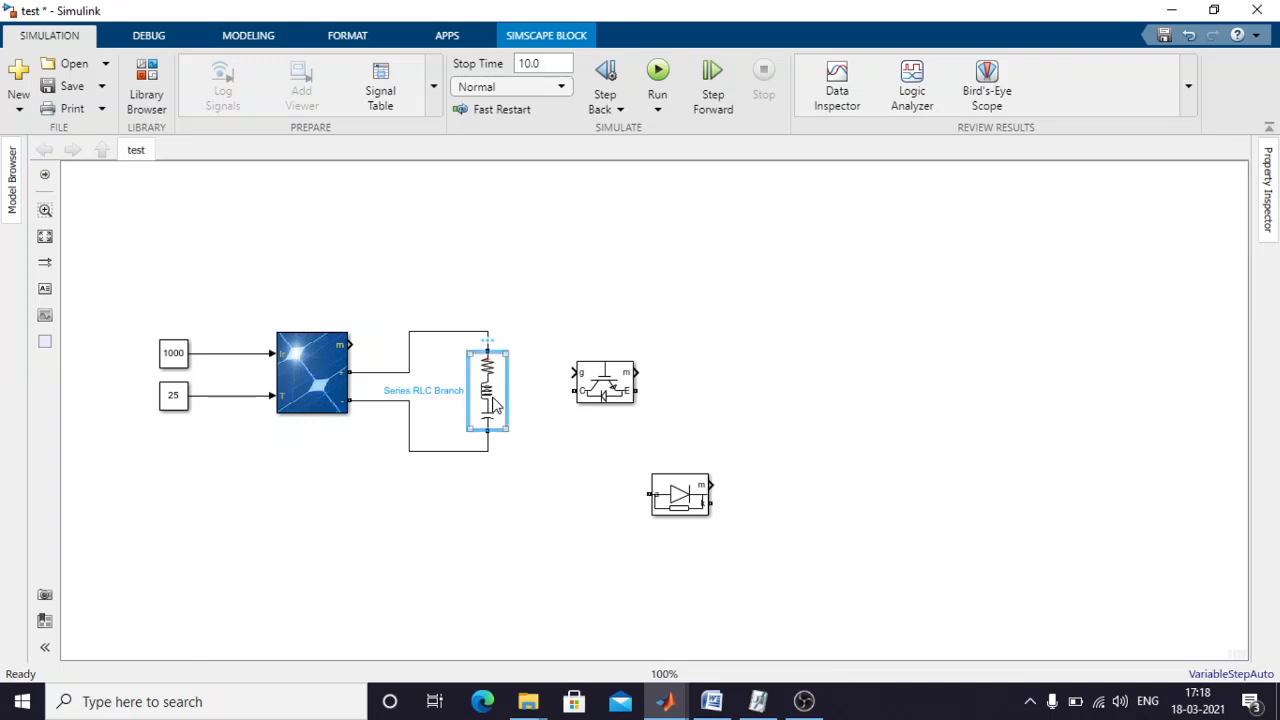
{"action": "left_click", "coordinate": [653, 297]}
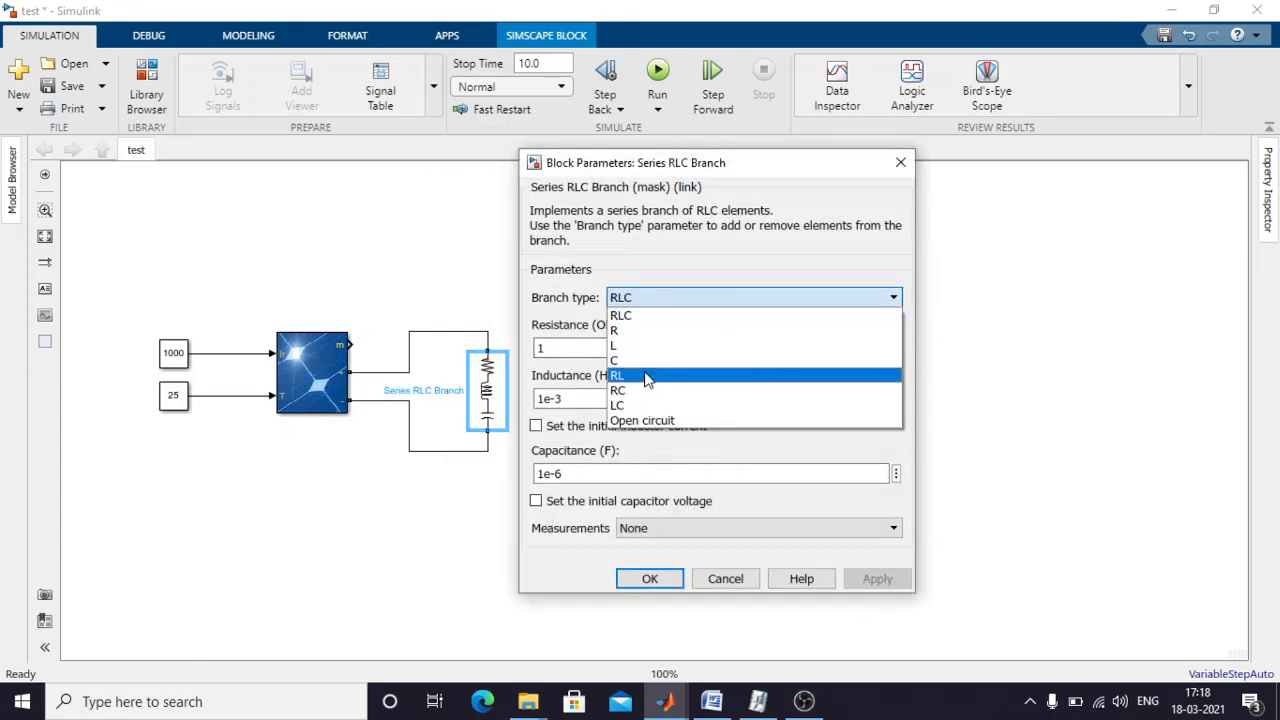
{"action": "left_click", "coordinate": [645, 386]}
{"action": "left_click", "coordinate": [543, 346]}
{"action": "double_click", "coordinate": [566, 347]}
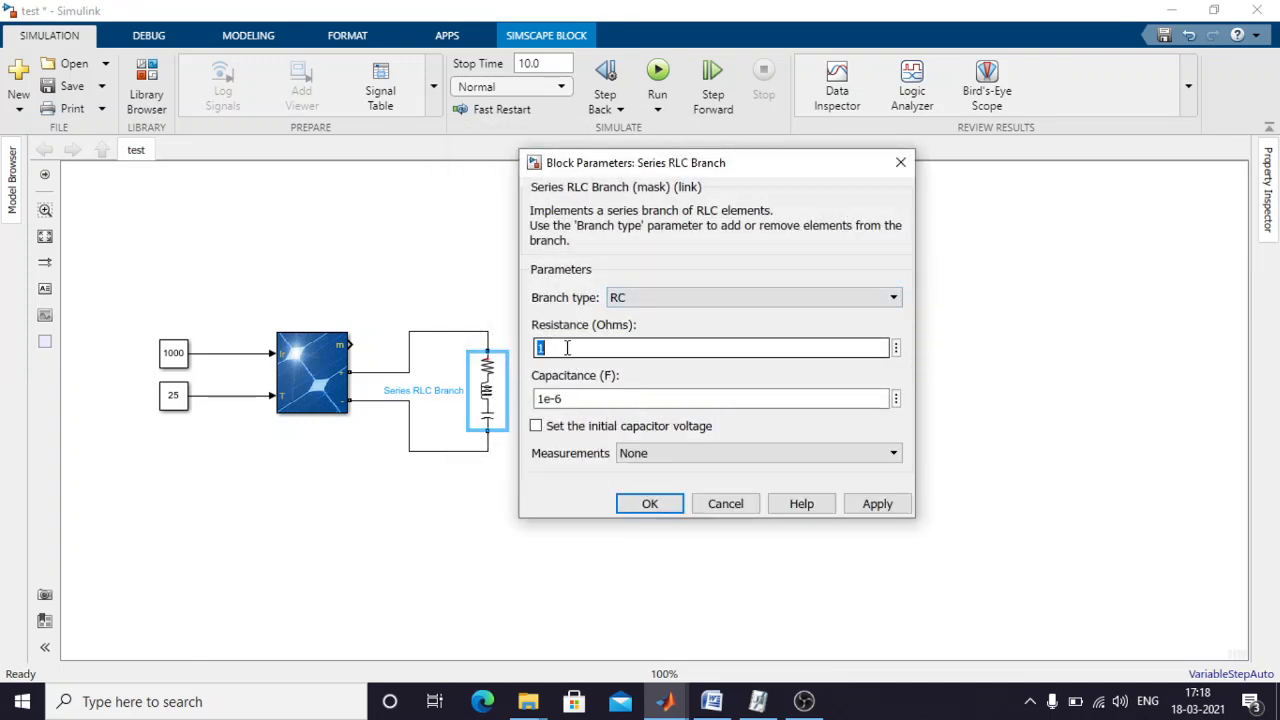
{"action": "type", "text": "1"}
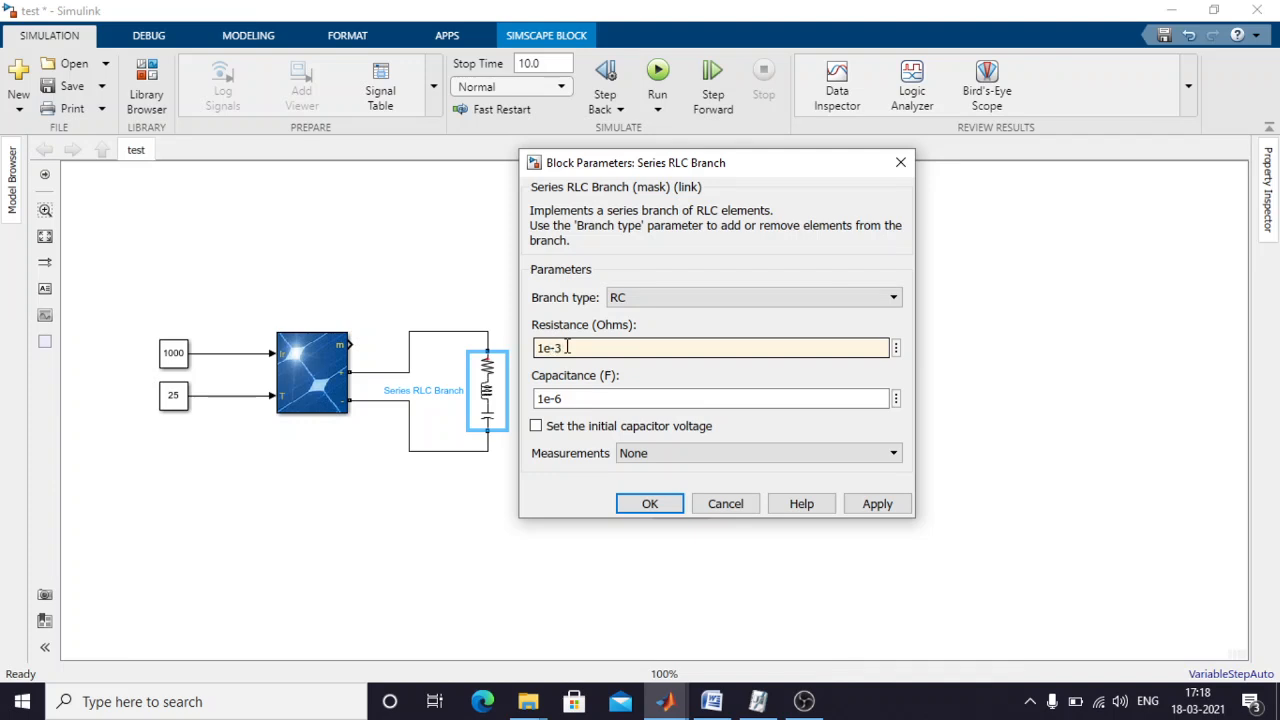
{"action": "left_click", "coordinate": [634, 398]}
{"action": "double_click", "coordinate": [614, 400]}
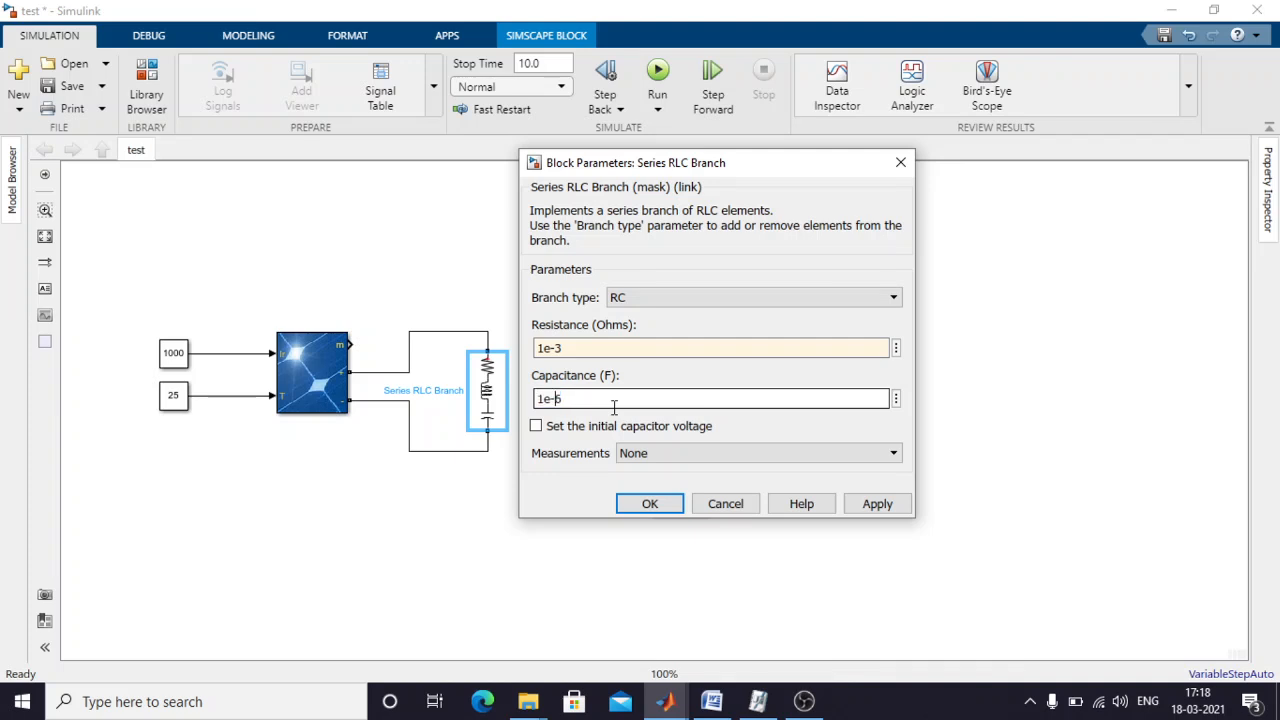
{"action": "type", "text": "000"}
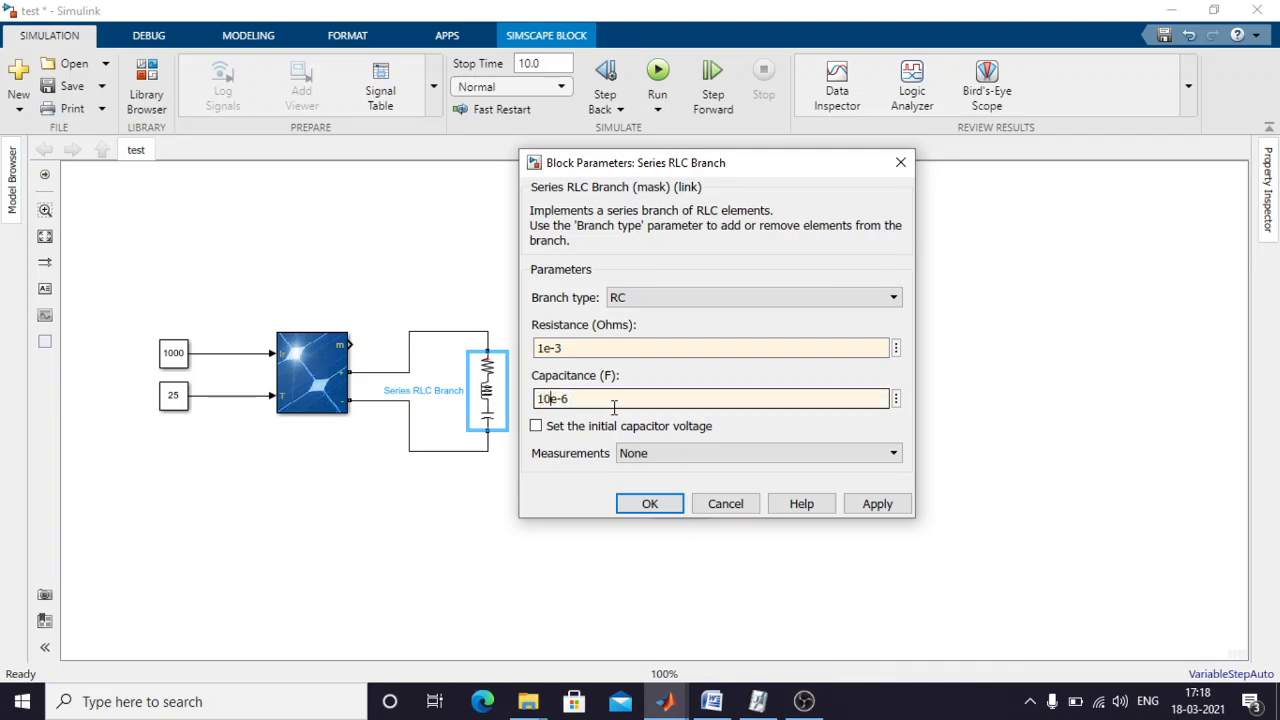
{"action": "left_click", "coordinate": [877, 504]}
{"action": "left_click", "coordinate": [628, 505]}
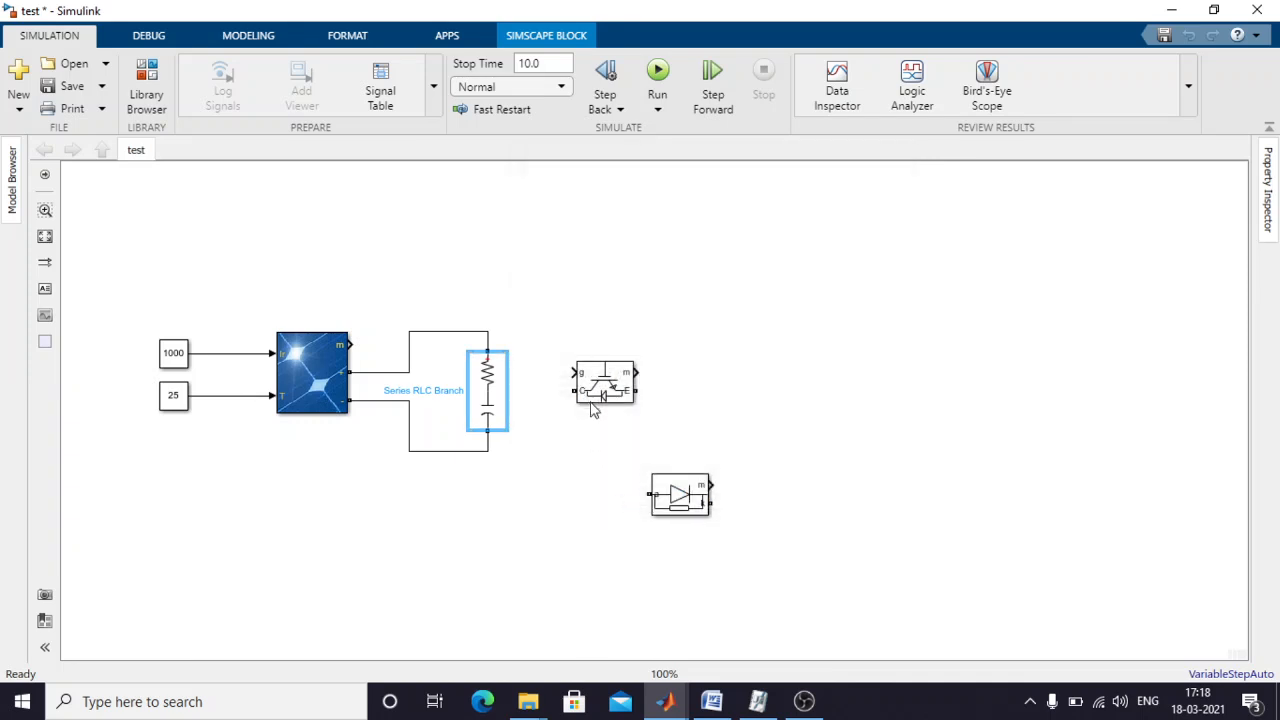
Move the IGBT/Diode and Diode blocks farther from the PV Array and place a horizontal copy of the RC branch in the gap.
{"action": "left_click_drag", "start_coordinate": [610, 390], "coordinate": [812, 388]}
{"action": "left_click_drag", "start_coordinate": [703, 508], "coordinate": [763, 498]}
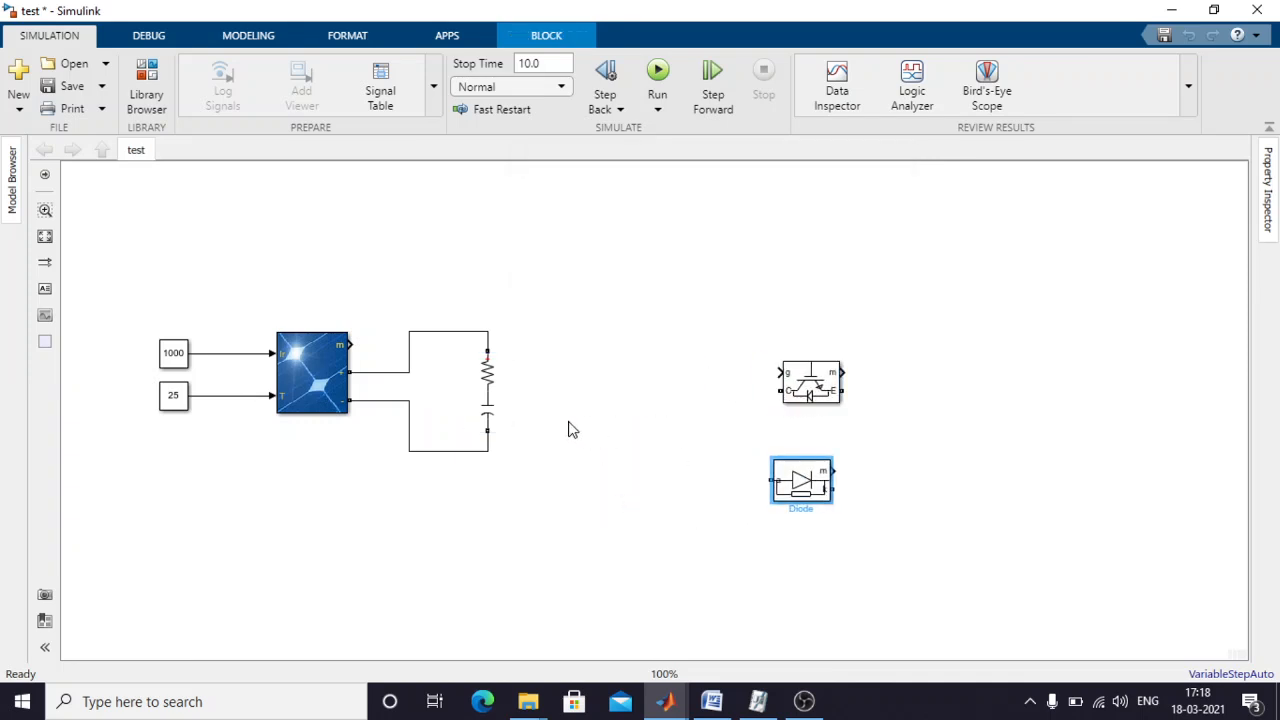
{"action": "left_click", "coordinate": [500, 395]}
{"action": "left_click_drag", "start_coordinate": [541, 368], "coordinate": [577, 337]}
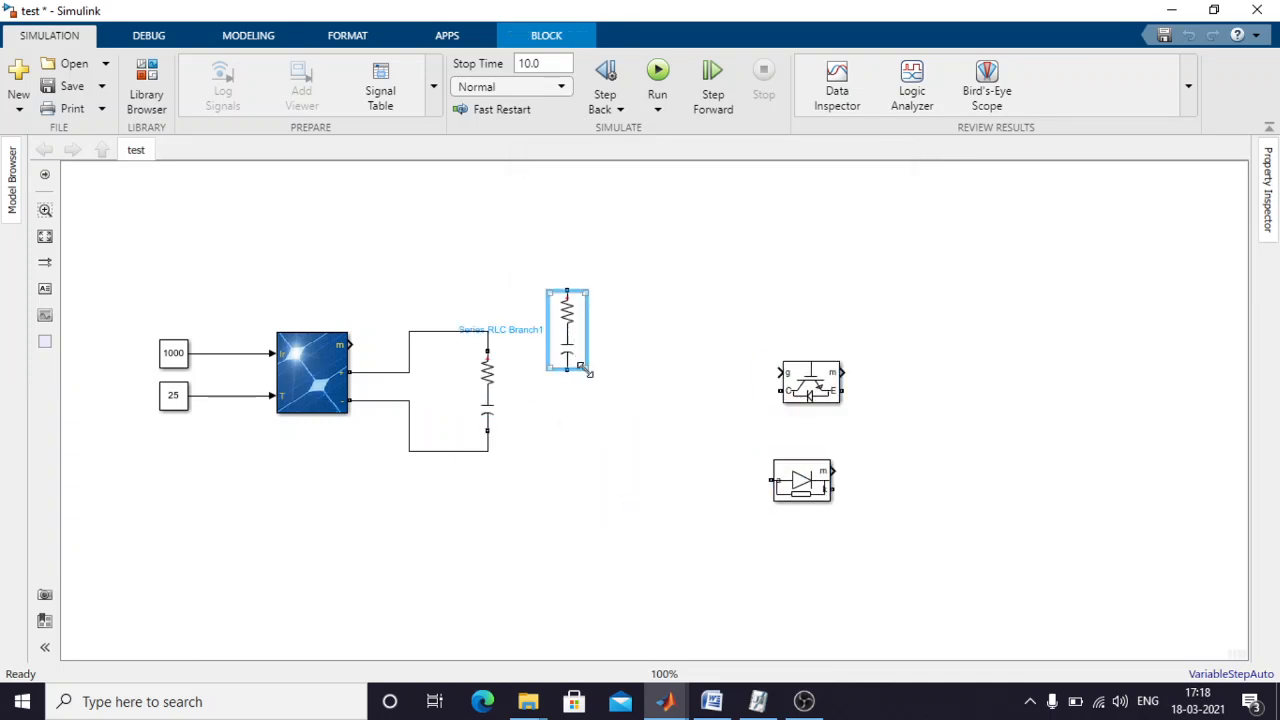
{"action": "key", "text": "ctrl+r"}
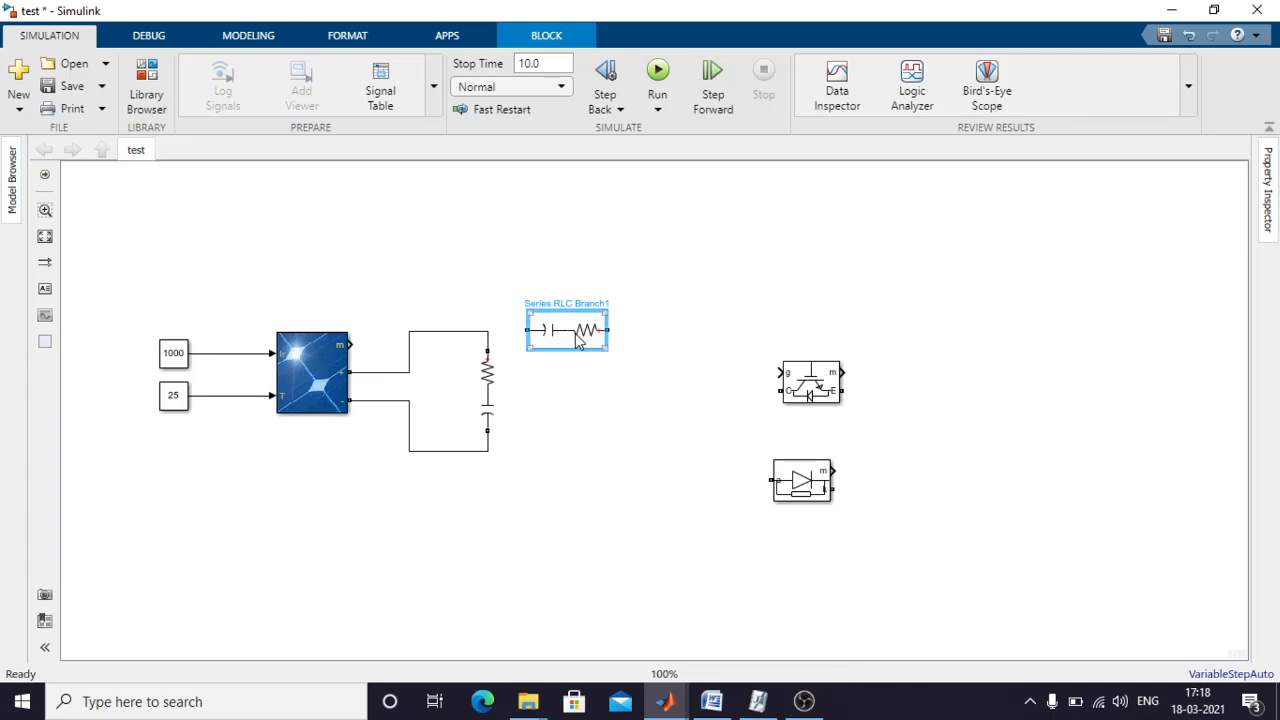
Set the horizontal copy of the Series RLC Branch to type L with an inductance of 1.5e-3 H.
{"action": "double_click", "coordinate": [577, 340]}
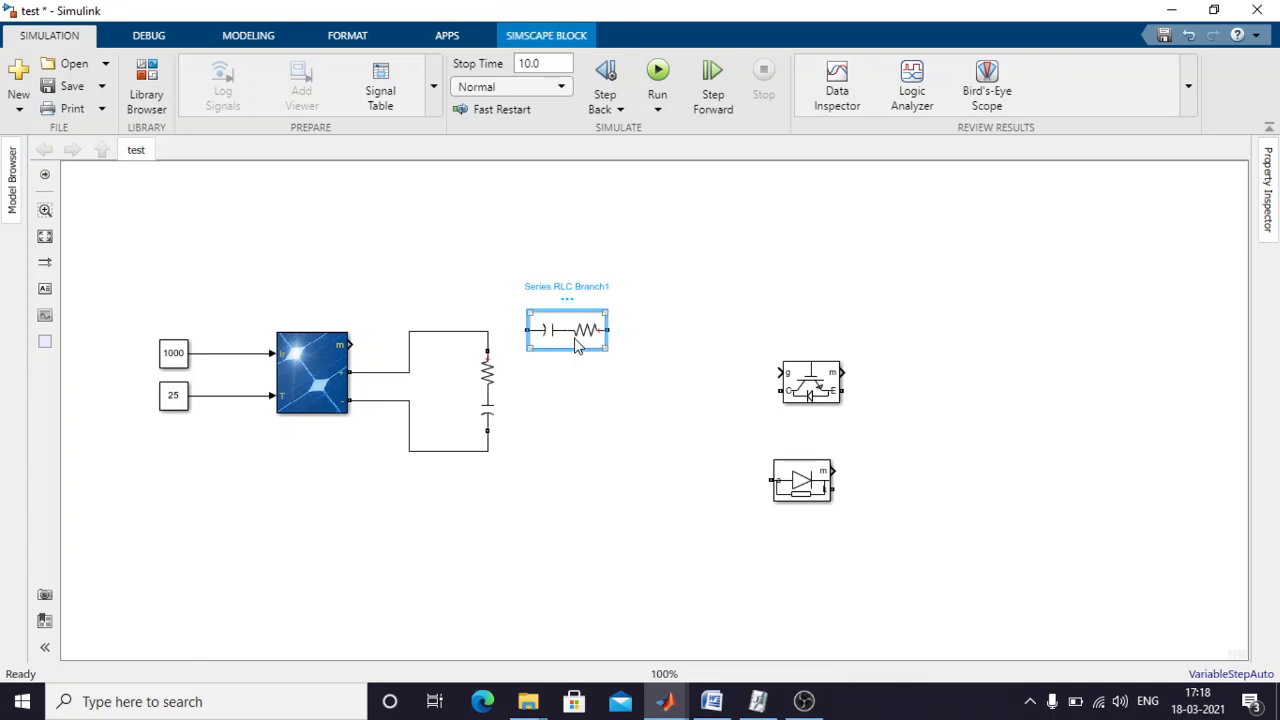
{"action": "left_click", "coordinate": [752, 276]}
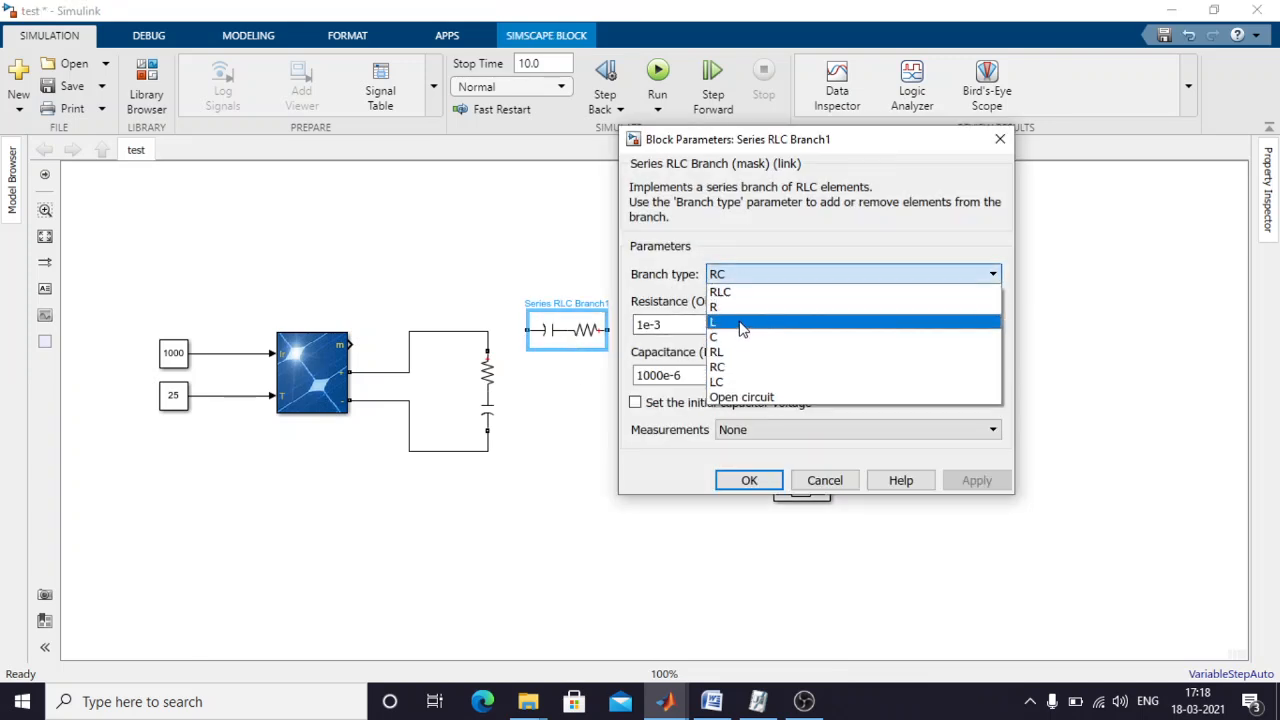
{"action": "left_click", "coordinate": [735, 324]}
{"action": "double_click", "coordinate": [737, 324]}
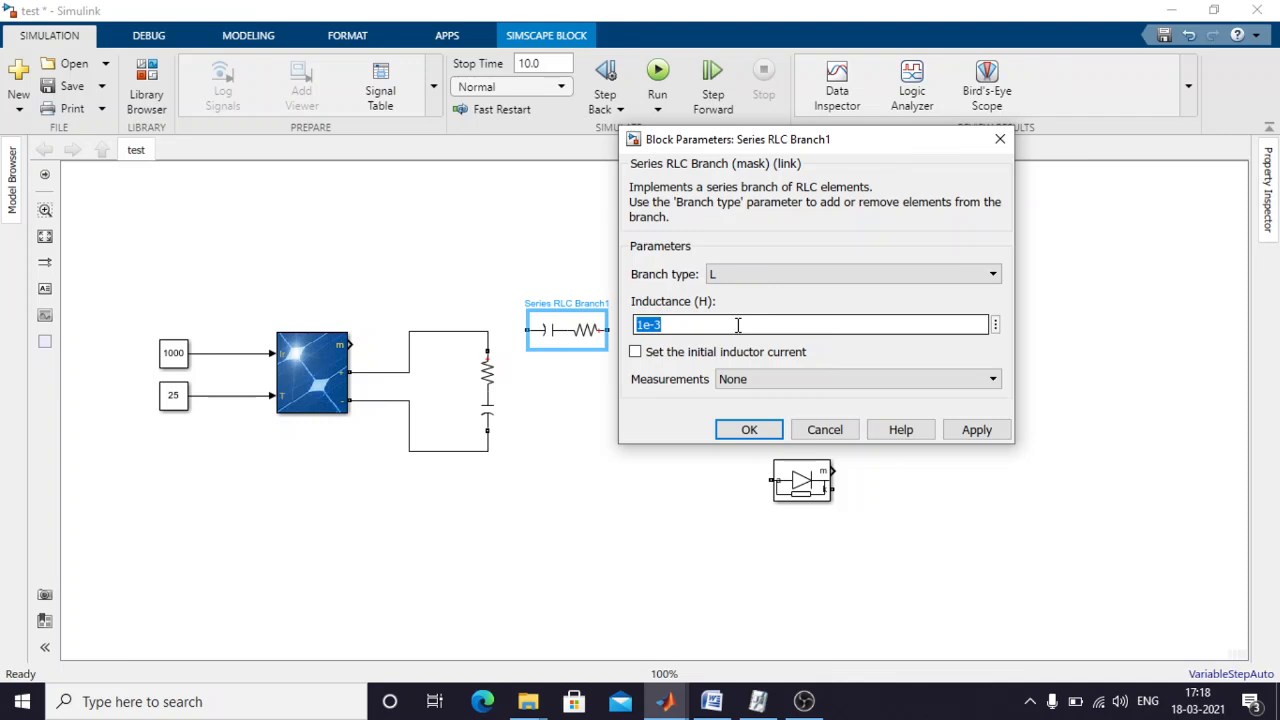
{"action": "type", "text": ".5"}
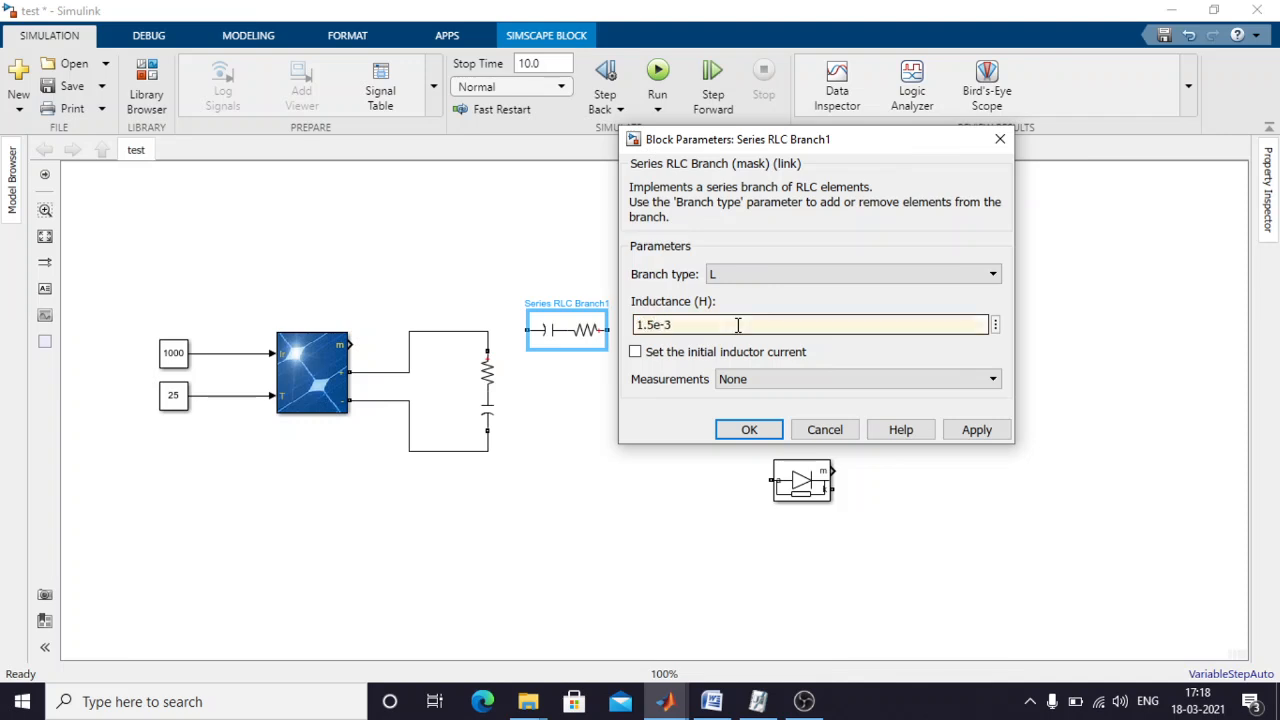
{"action": "left_click", "coordinate": [977, 430]}
{"action": "left_click", "coordinate": [749, 433]}
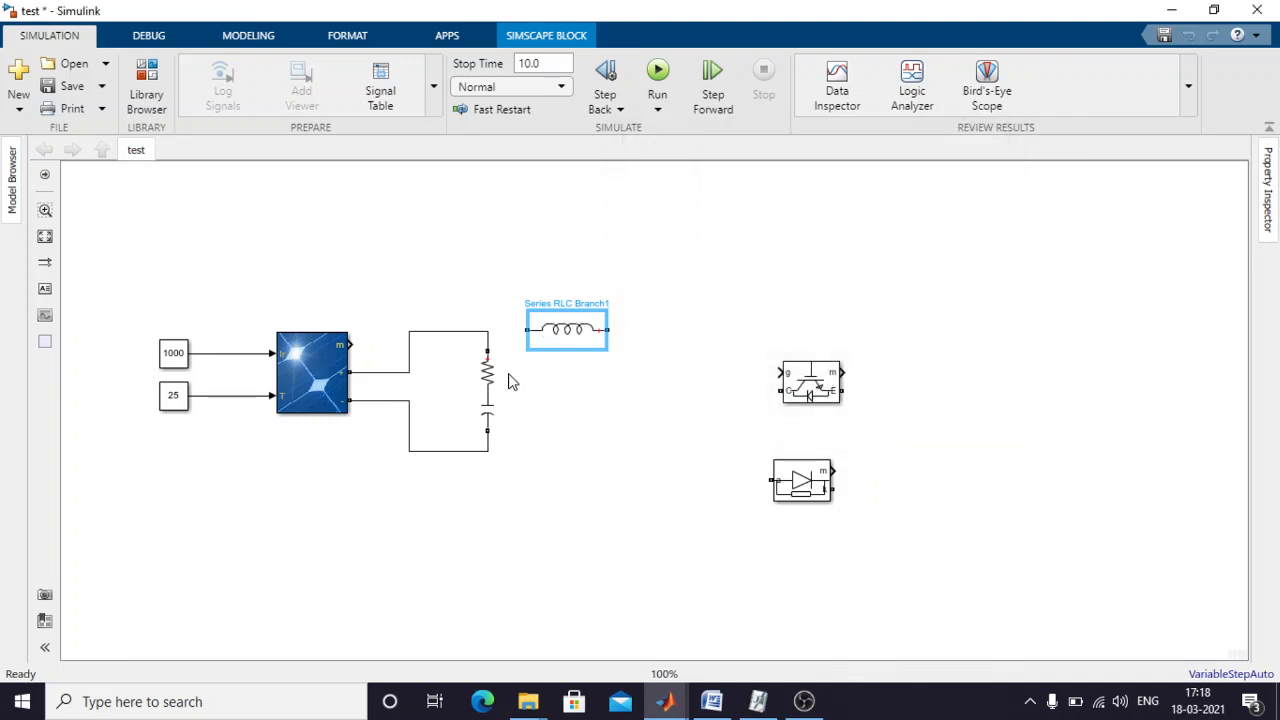
Wire the inductor's near end to the positive line at the top of the RC branch.
{"action": "left_click", "coordinate": [563, 369]}
{"action": "left_click", "coordinate": [568, 337]}
{"action": "left_click_drag", "start_coordinate": [521, 329], "coordinate": [489, 330]}
Rotate the IGBT/Diode block vertical, wire it between the inductor and the negative line, and connect the Diode's anode to the inductor–IGBT junction.
{"action": "left_click", "coordinate": [836, 388]}
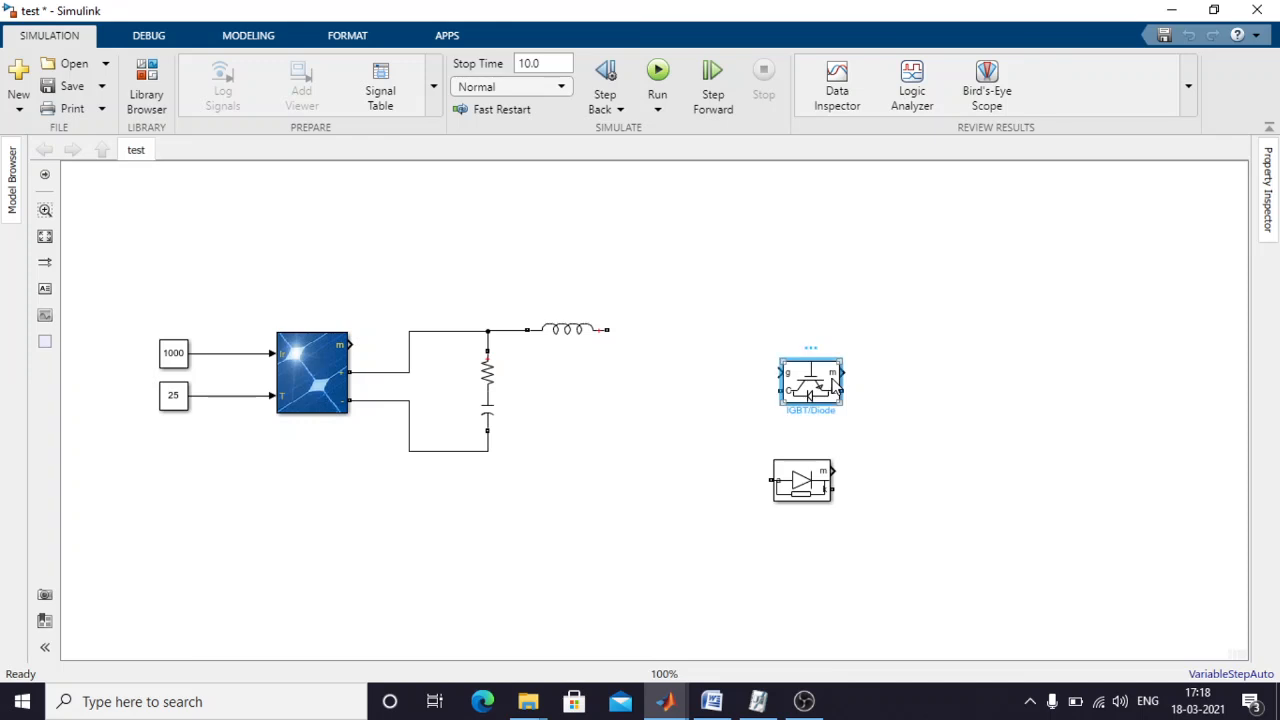
{"action": "key", "text": "ctrl+r"}
{"action": "left_click_drag", "start_coordinate": [819, 383], "coordinate": [641, 392]}
{"action": "left_click", "coordinate": [741, 363]}
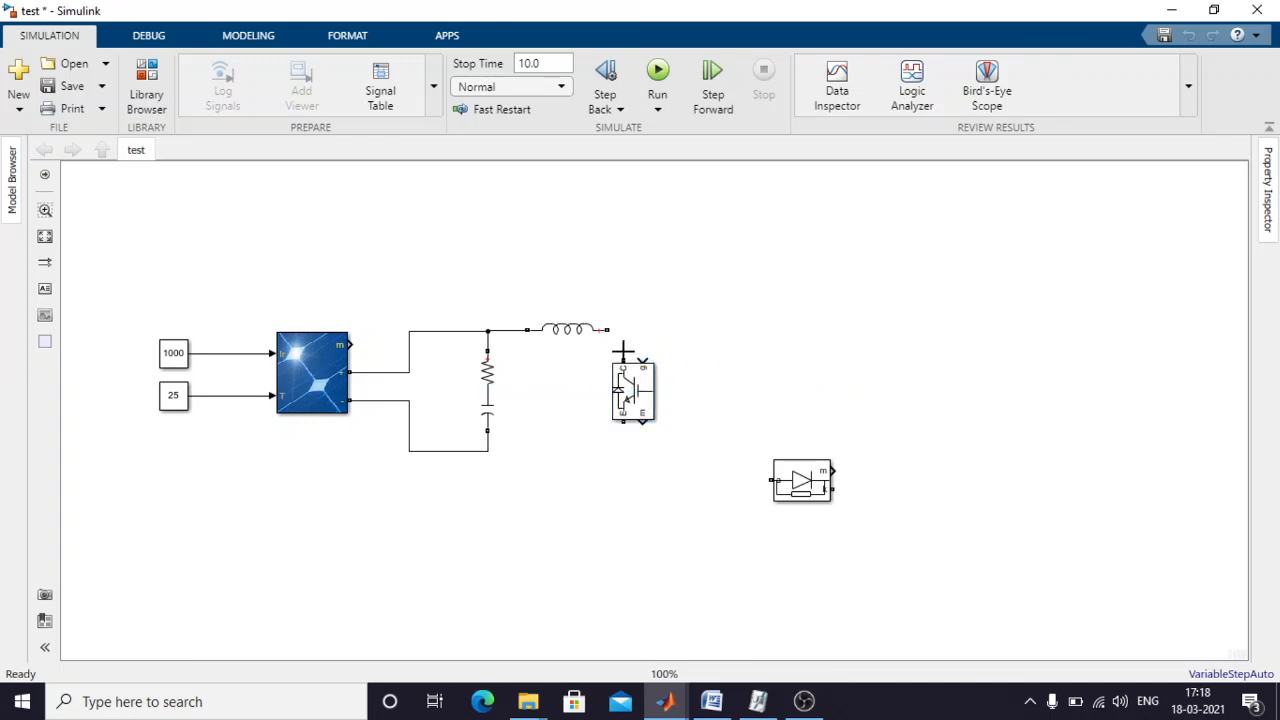
{"action": "left_click_drag", "start_coordinate": [622, 350], "coordinate": [606, 330]}
{"action": "left_click_drag", "start_coordinate": [620, 428], "coordinate": [490, 451]}
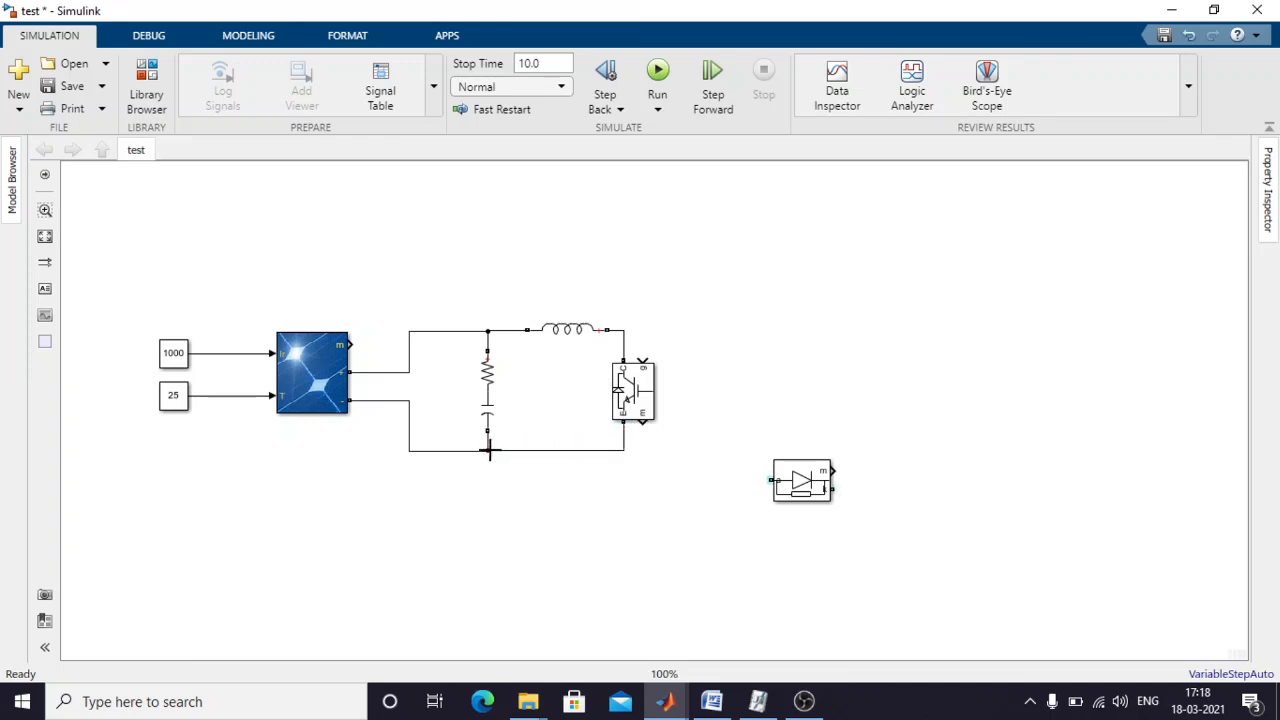
{"action": "left_click_drag", "start_coordinate": [806, 490], "coordinate": [626, 329]}
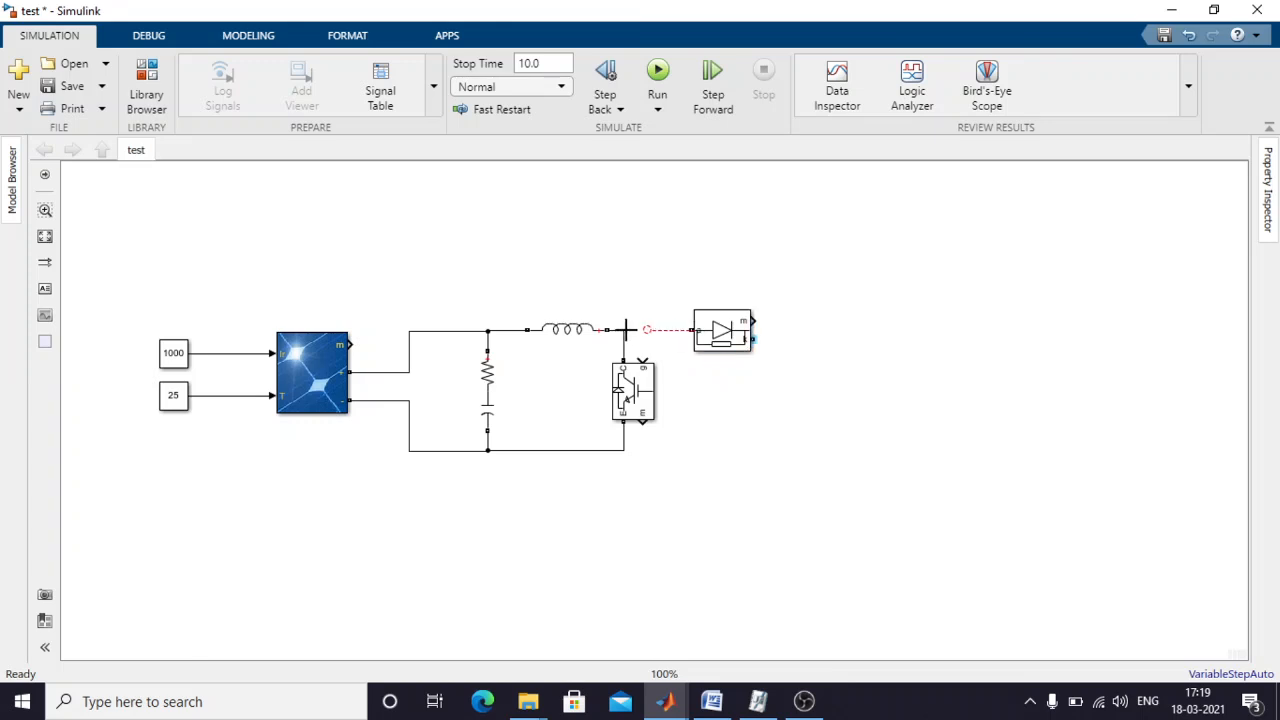
Turn off the measurement port on both the IGBT/Diode block and the Diode block.
{"action": "double_click", "coordinate": [644, 404]}
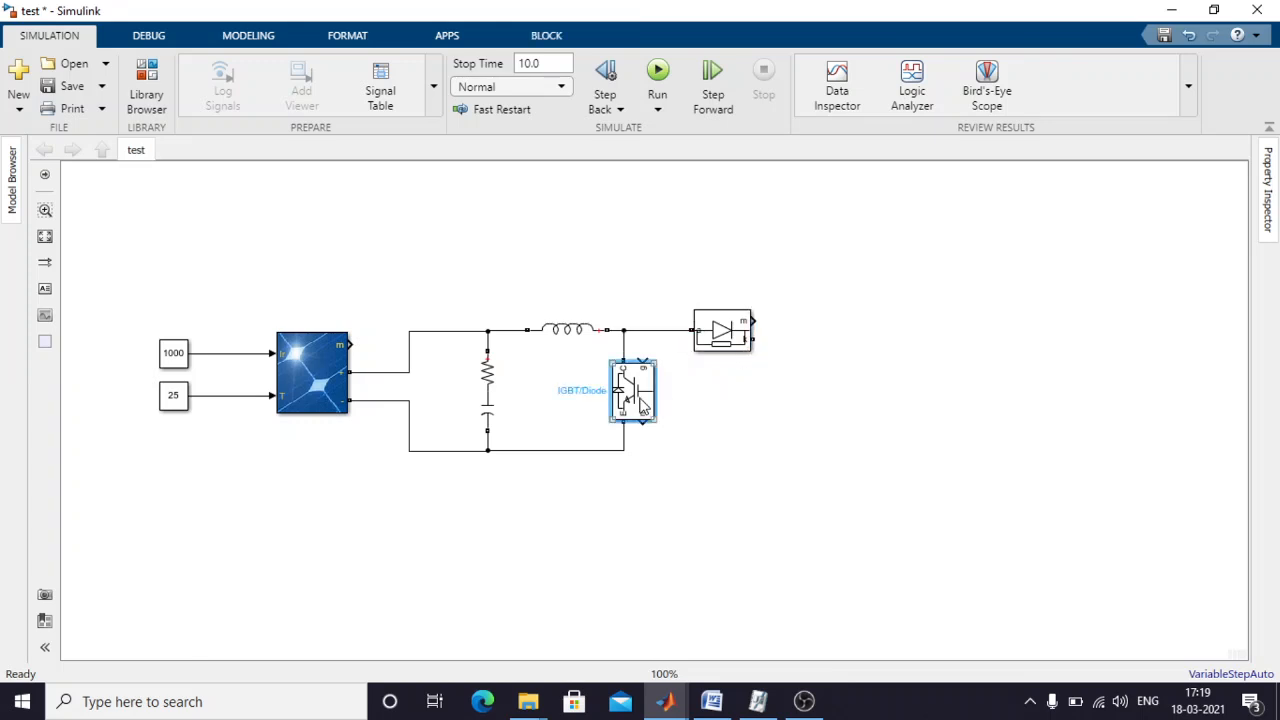
{"action": "left_click", "coordinate": [729, 471]}
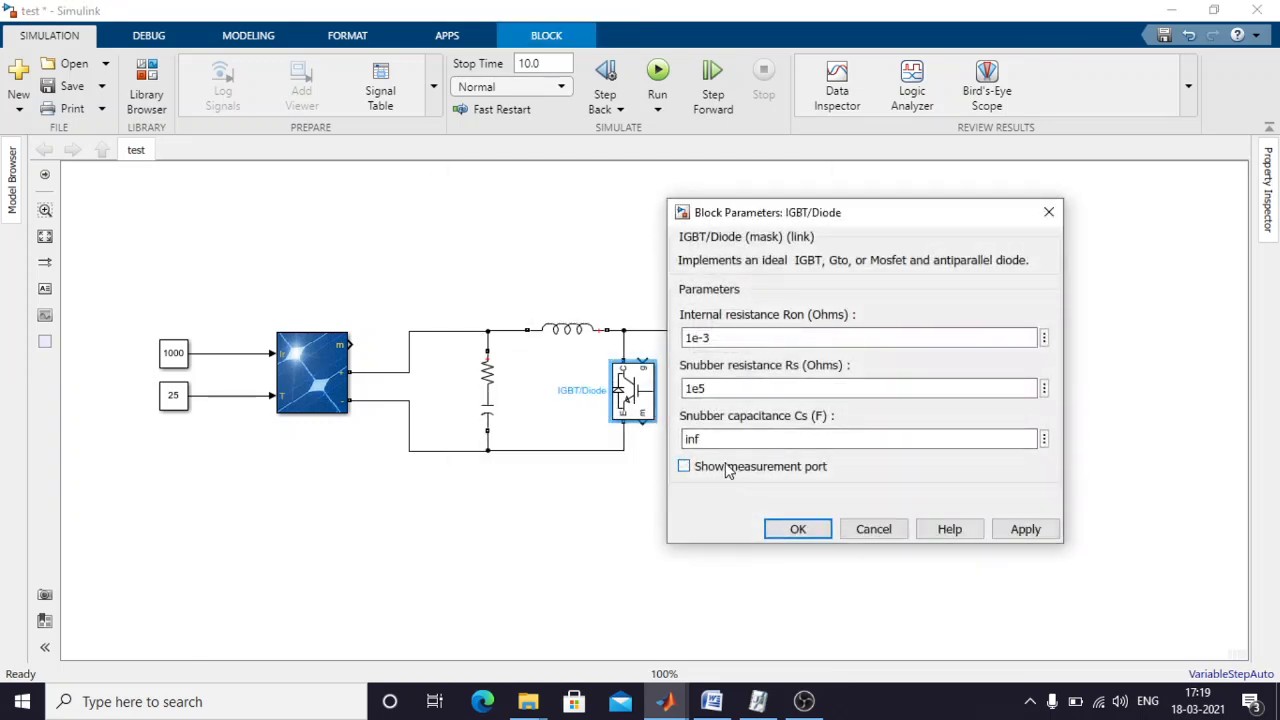
{"action": "left_click", "coordinate": [798, 529]}
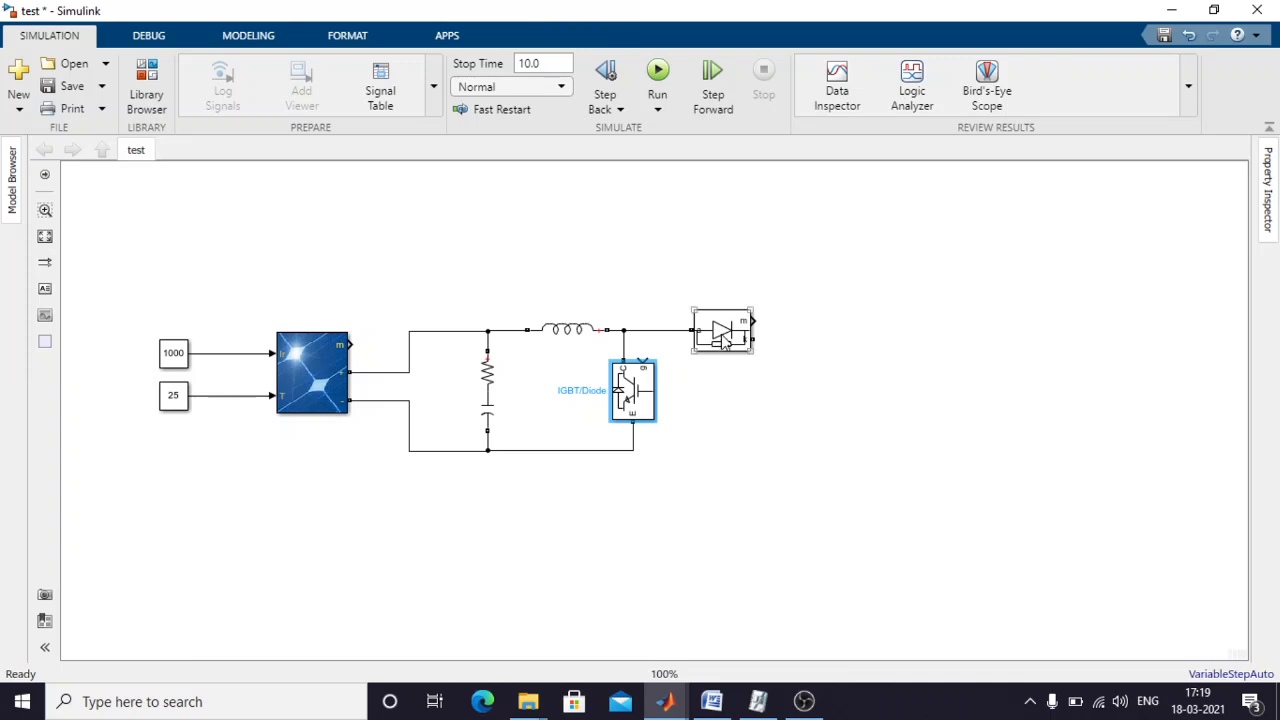
{"action": "left_click", "coordinate": [725, 338]}
{"action": "double_click", "coordinate": [725, 340]}
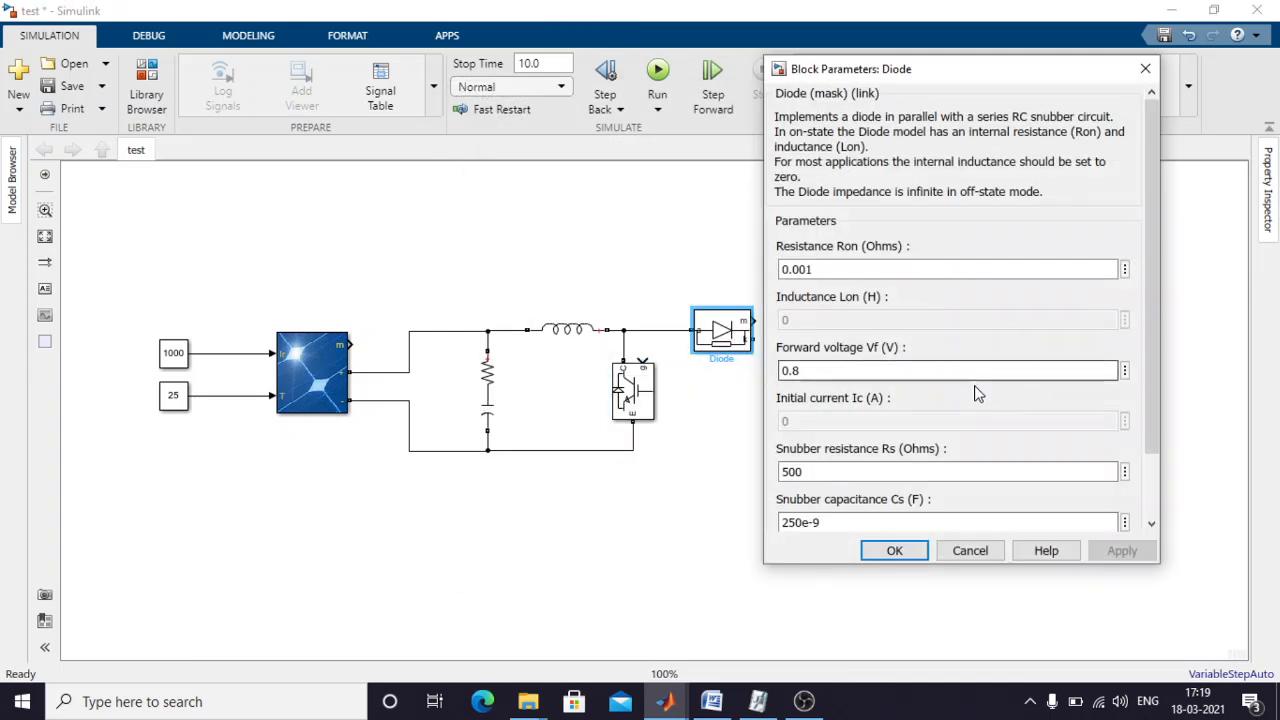
{"action": "scroll", "coordinate": [975, 393], "scroll_direction": "down", "scroll_amount": 2}
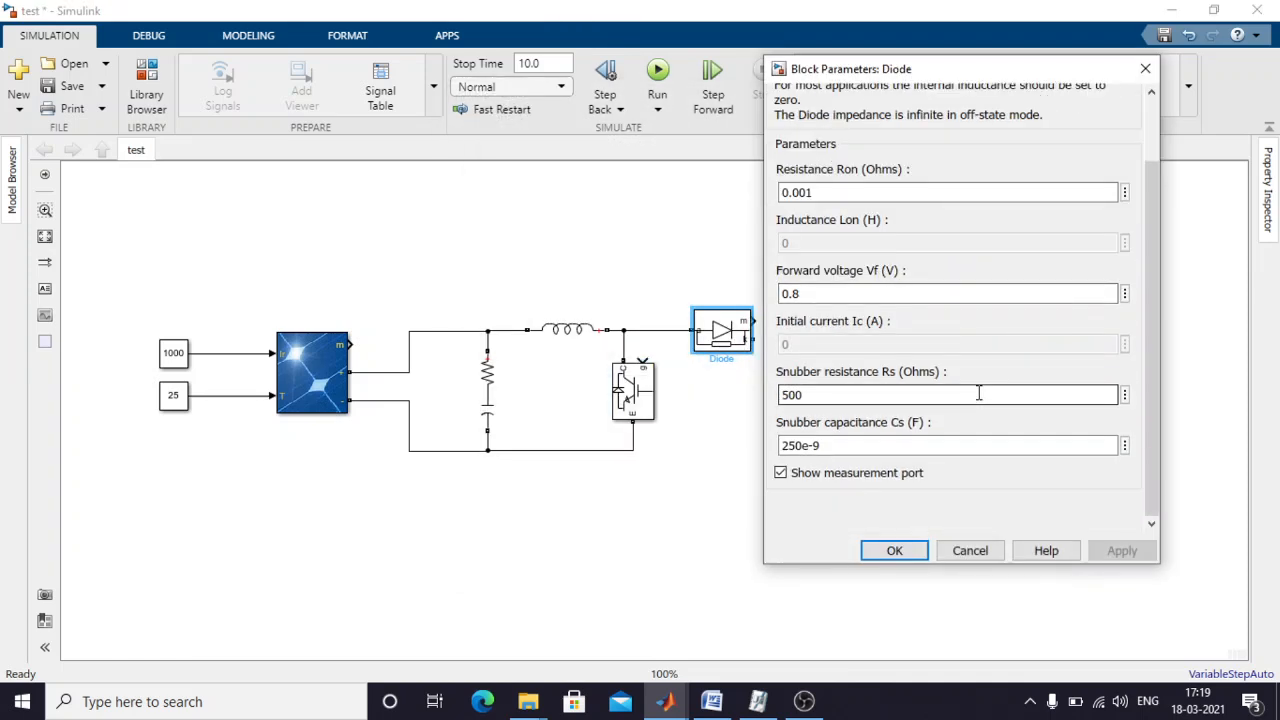
{"action": "key", "text": "XF86AudioRaiseVolume"}
{"action": "left_click", "coordinate": [865, 482]}
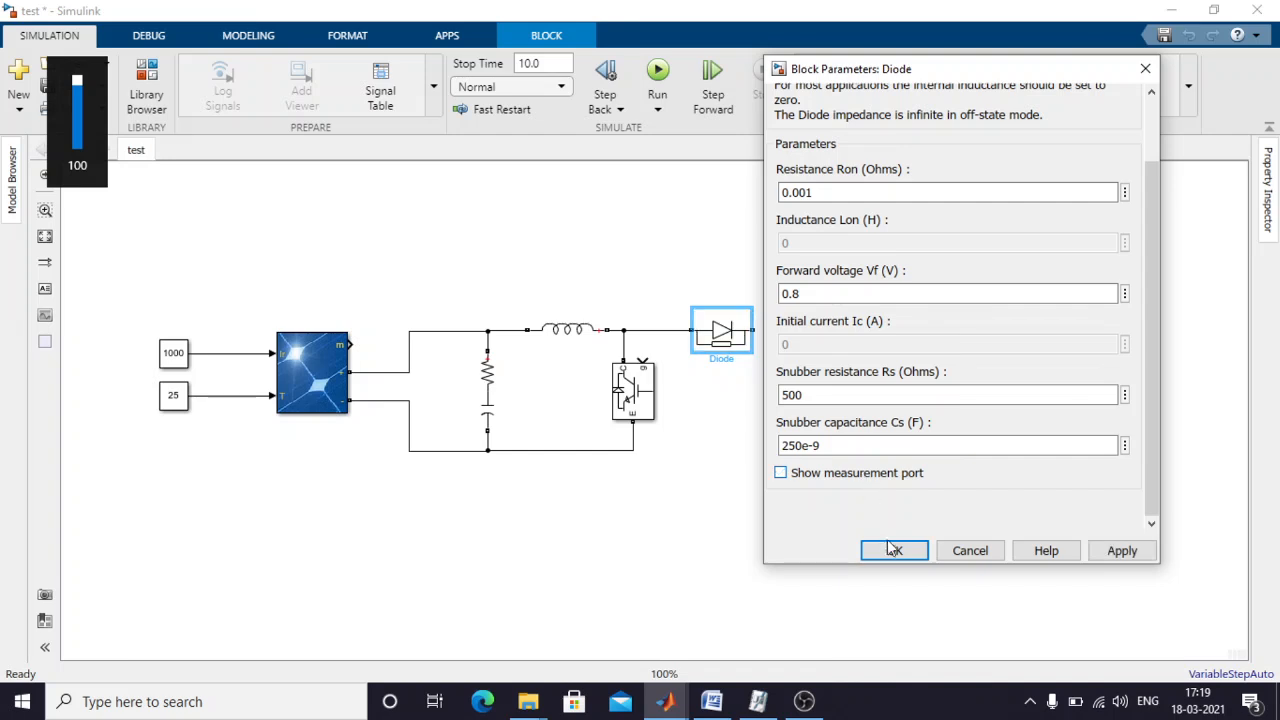
{"action": "left_click", "coordinate": [894, 550]}
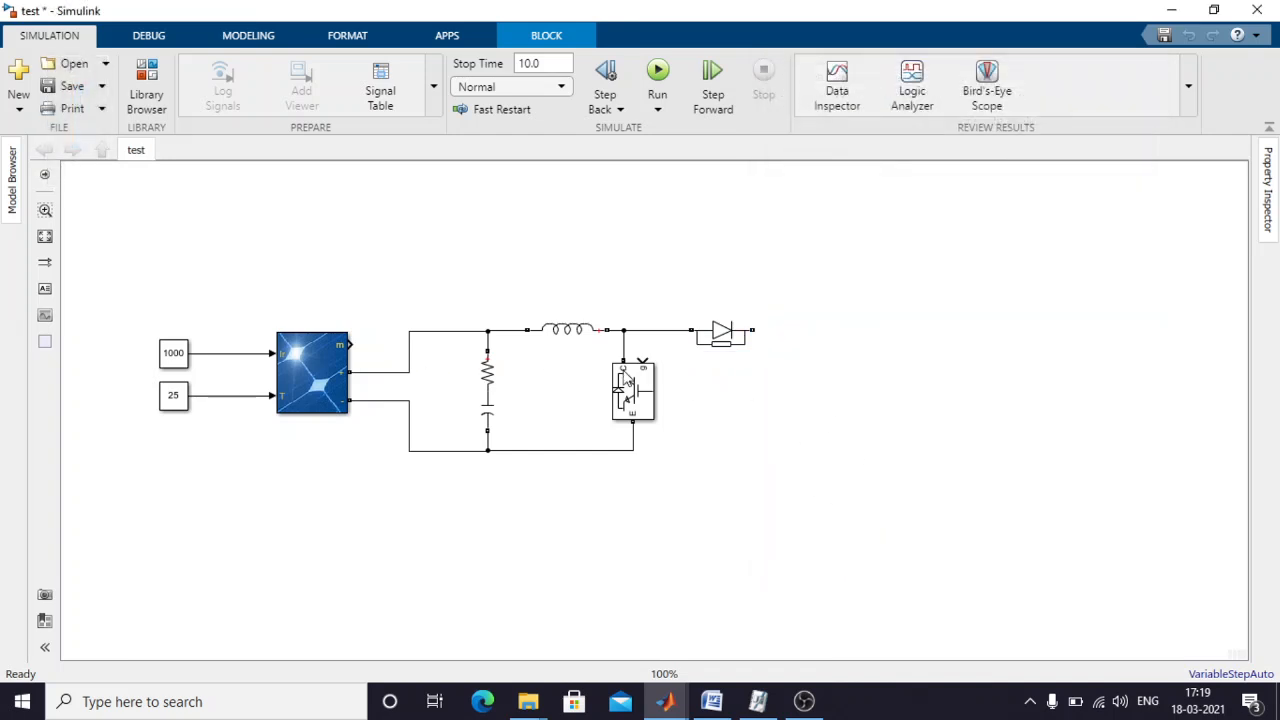
Place a copy of the vertical RC branch beyond the Diode and wire it between the Diode's output and the negative line.
{"action": "left_click_drag", "start_coordinate": [492, 399], "coordinate": [829, 398]}
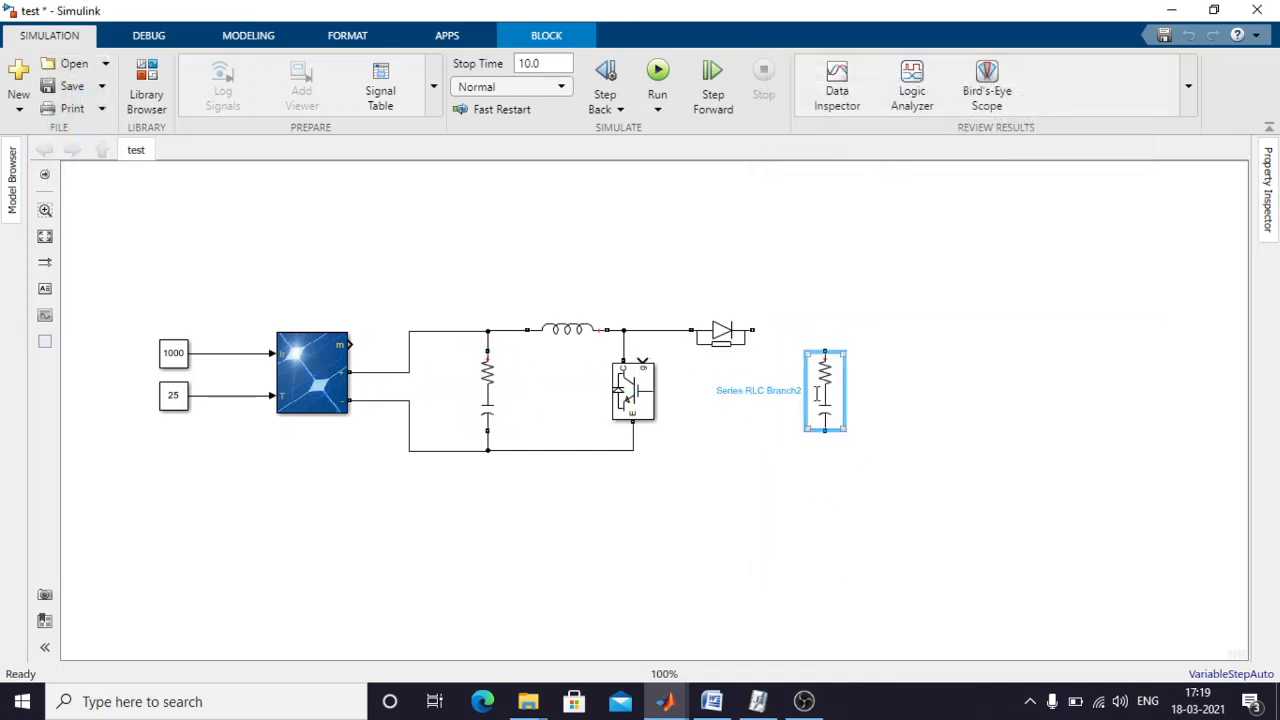
{"action": "left_click", "coordinate": [765, 410]}
{"action": "left_click_drag", "start_coordinate": [823, 346], "coordinate": [756, 325]}
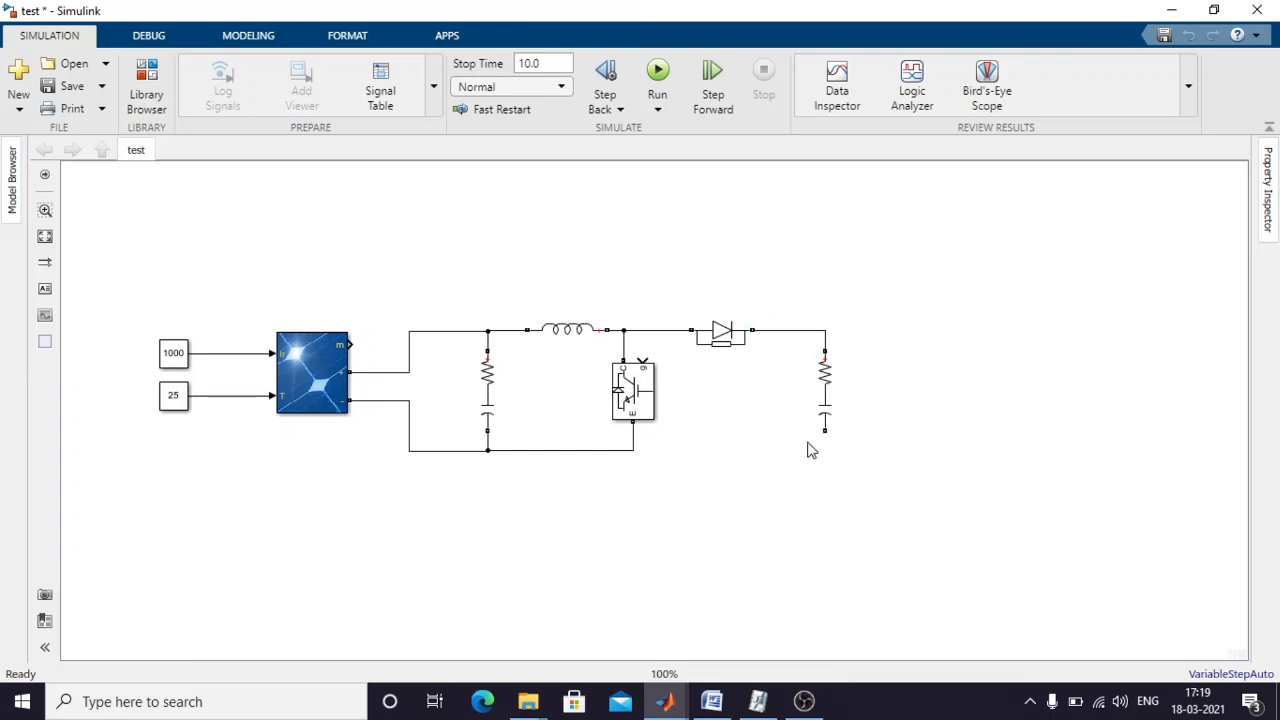
{"action": "left_click_drag", "start_coordinate": [823, 432], "coordinate": [631, 450]}
{"action": "left_click", "coordinate": [672, 452]}
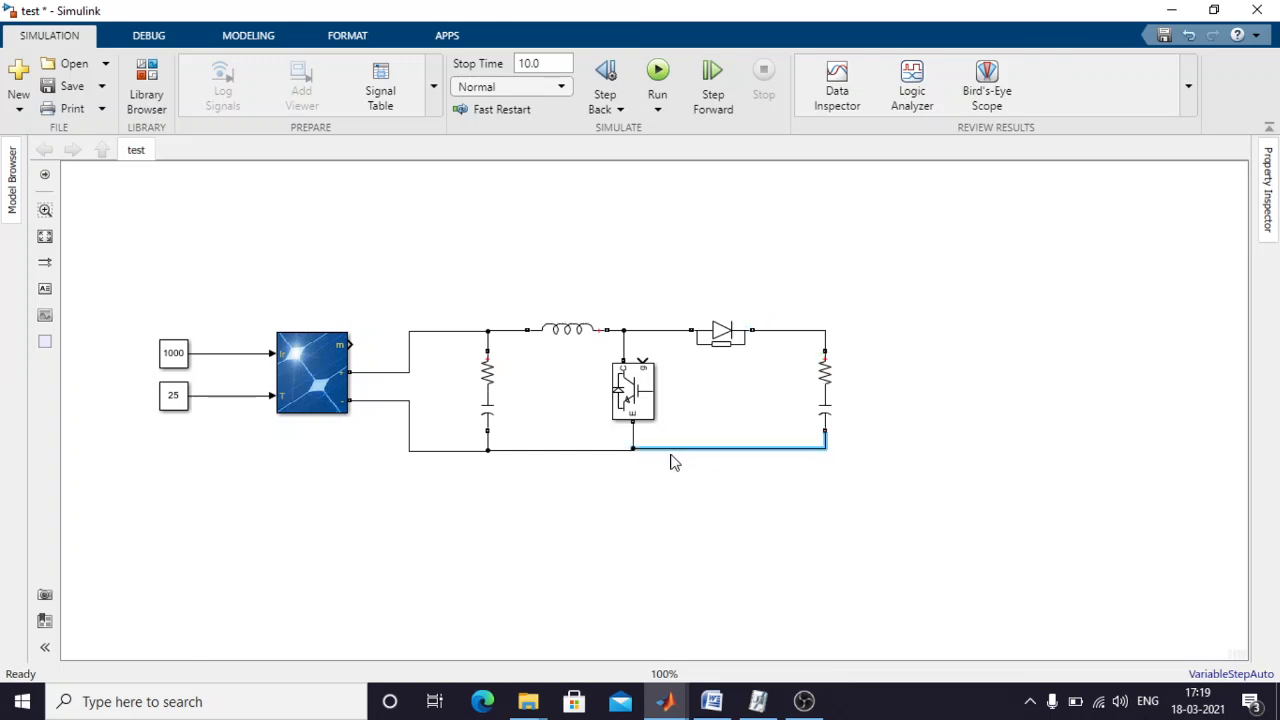
Set the output Series RLC Branch to type C with a capacitance of 3227e-6 F.
{"action": "double_click", "coordinate": [824, 398]}
{"action": "left_click", "coordinate": [960, 335]}
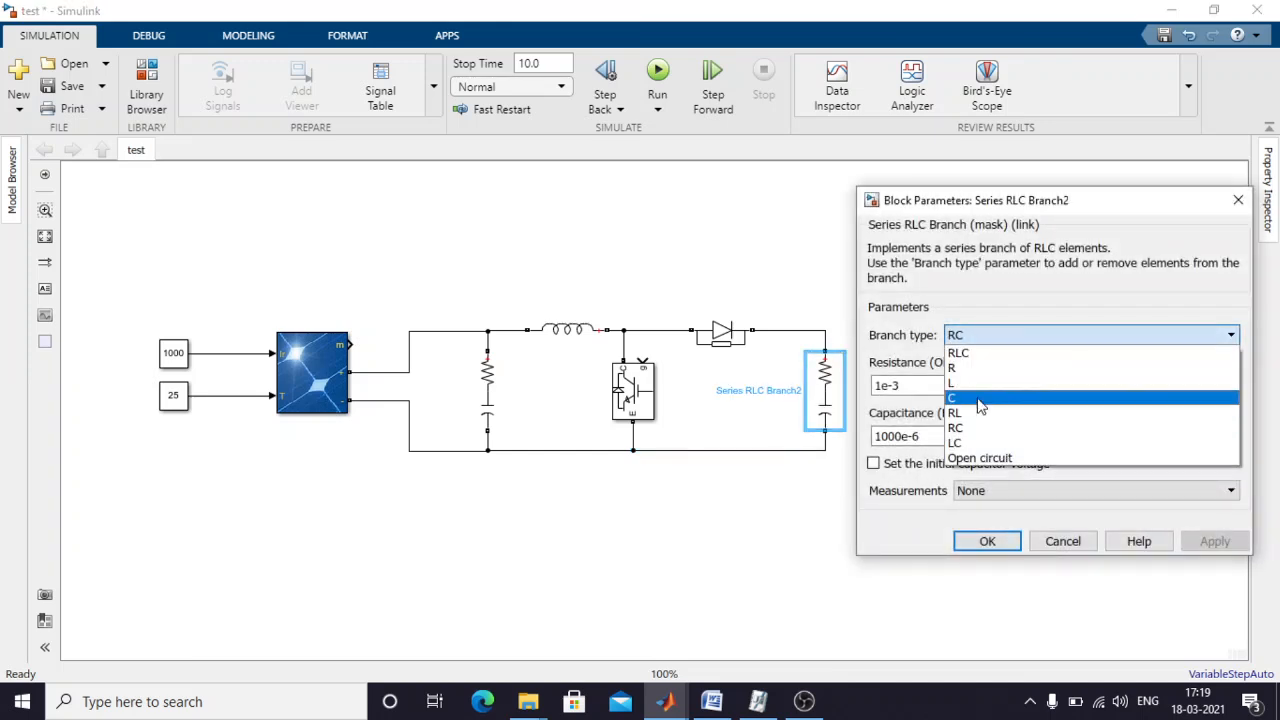
{"action": "left_click", "coordinate": [979, 399]}
{"action": "double_click", "coordinate": [960, 388]}
{"action": "key", "text": "Left"}
{"action": "key", "text": "Left"}
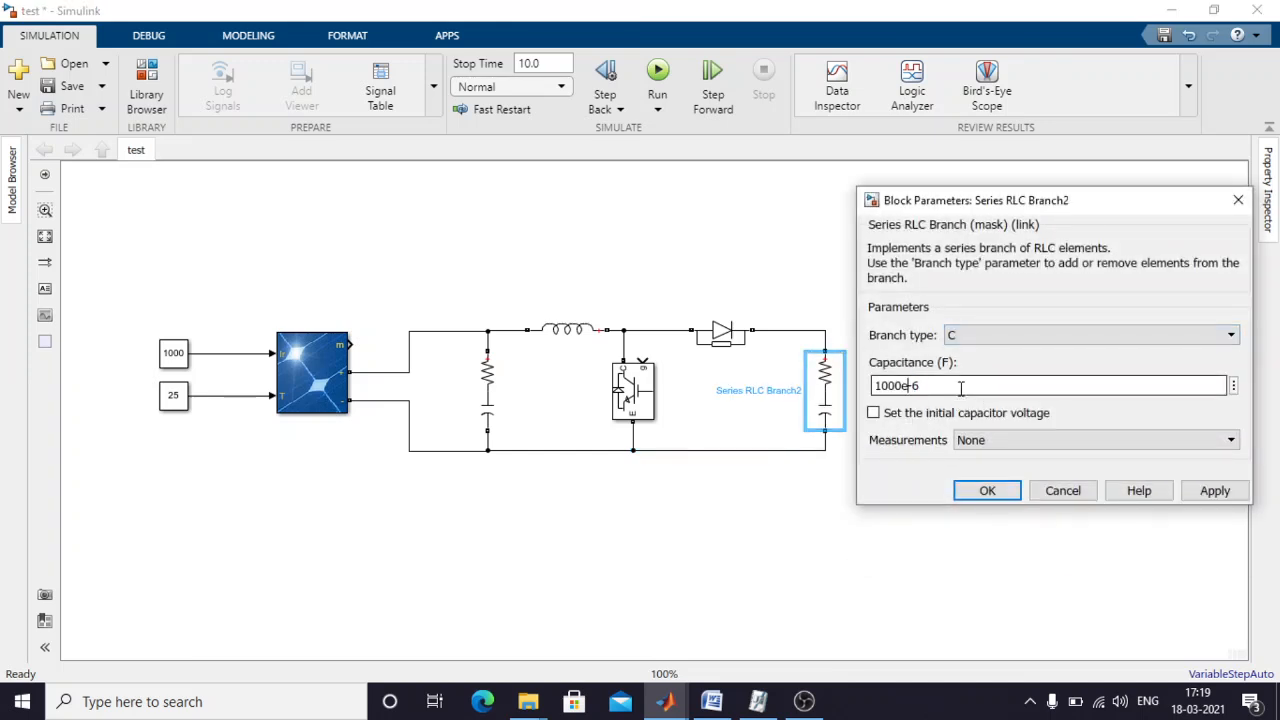
{"action": "key", "text": "BackSpace"}
{"action": "key", "text": "BackSpace"}
{"action": "key", "text": "BackSpace"}
{"action": "key", "text": "BackSpace"}
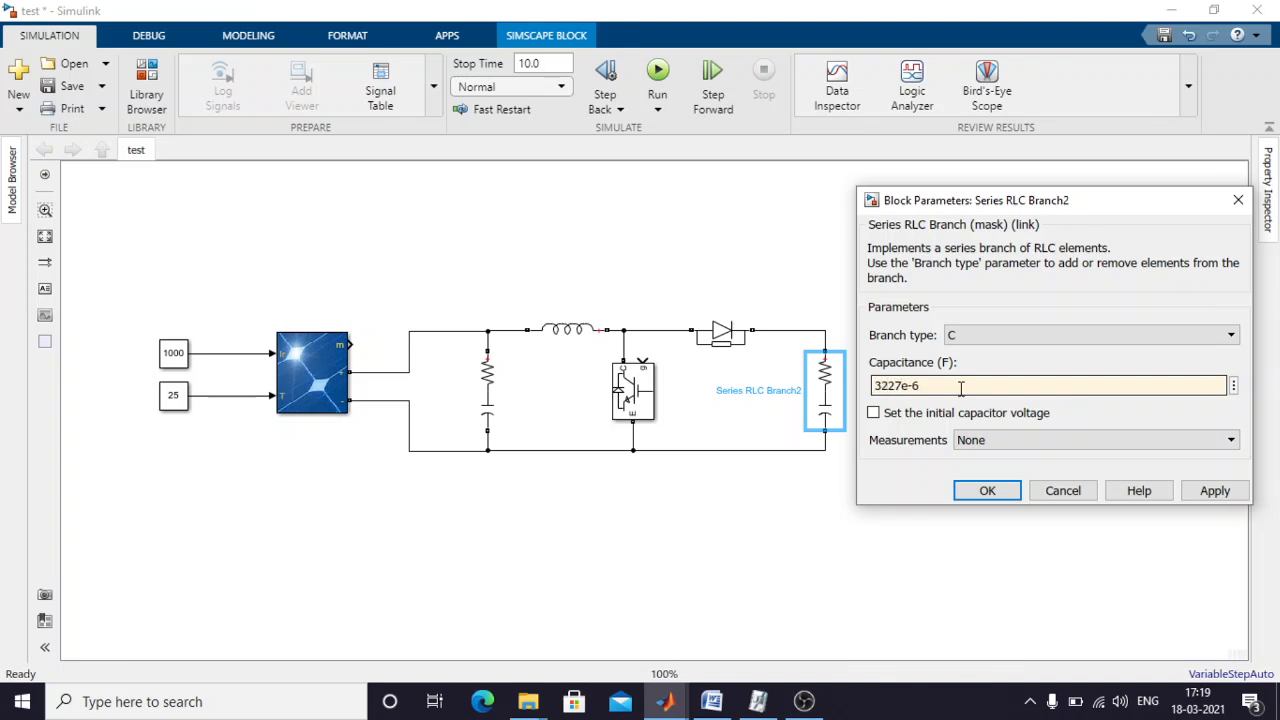
{"action": "type", "text": "3227"}
{"action": "left_click", "coordinate": [1218, 491]}
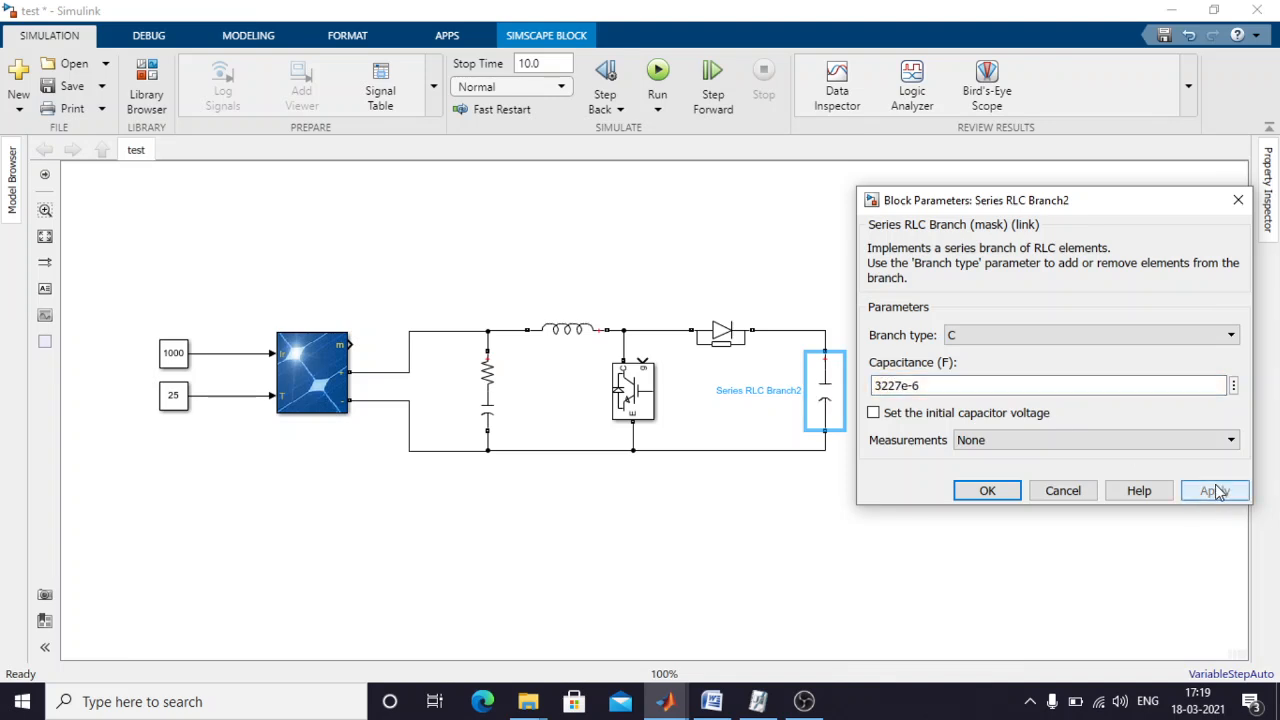
{"action": "left_click", "coordinate": [987, 491]}
{"action": "left_click", "coordinate": [921, 515]}
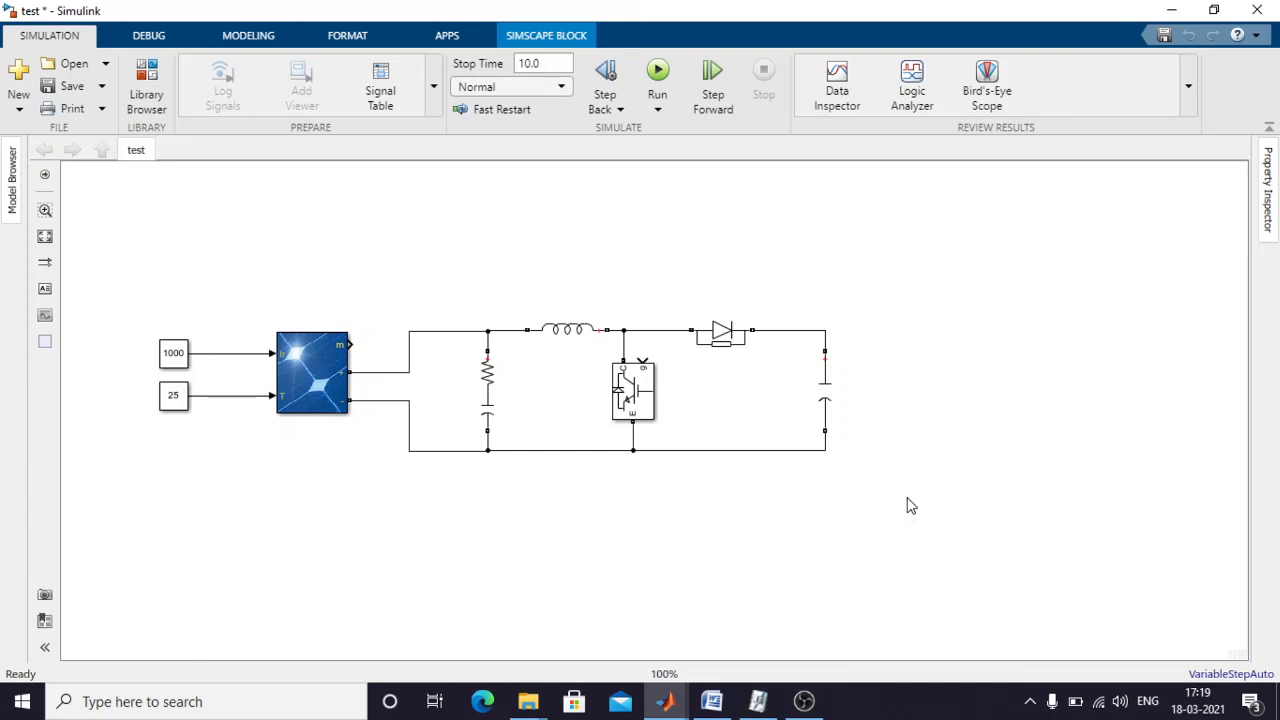
Add a Bus Selector from the Commonly Used Blocks library above the circuit and connect the PV Array's m output to it.
{"action": "left_click", "coordinate": [327, 398]}
{"action": "left_click", "coordinate": [305, 326]}
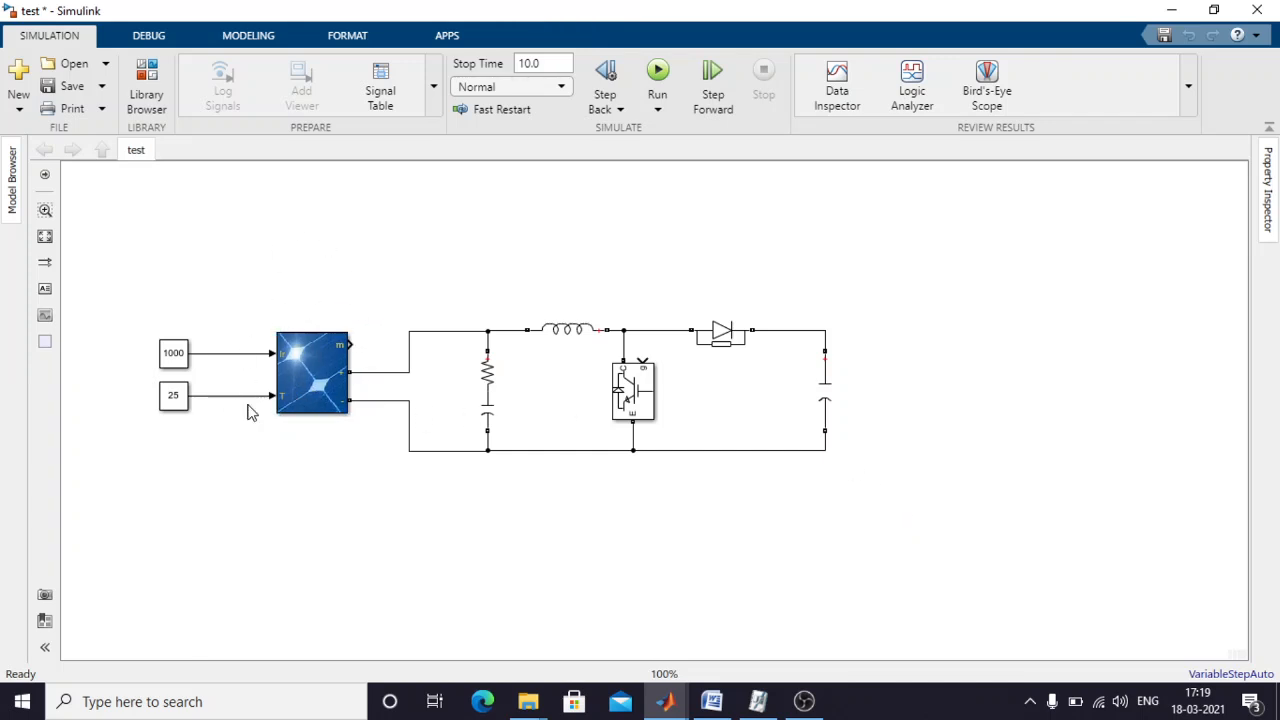
{"action": "left_click", "coordinate": [146, 88]}
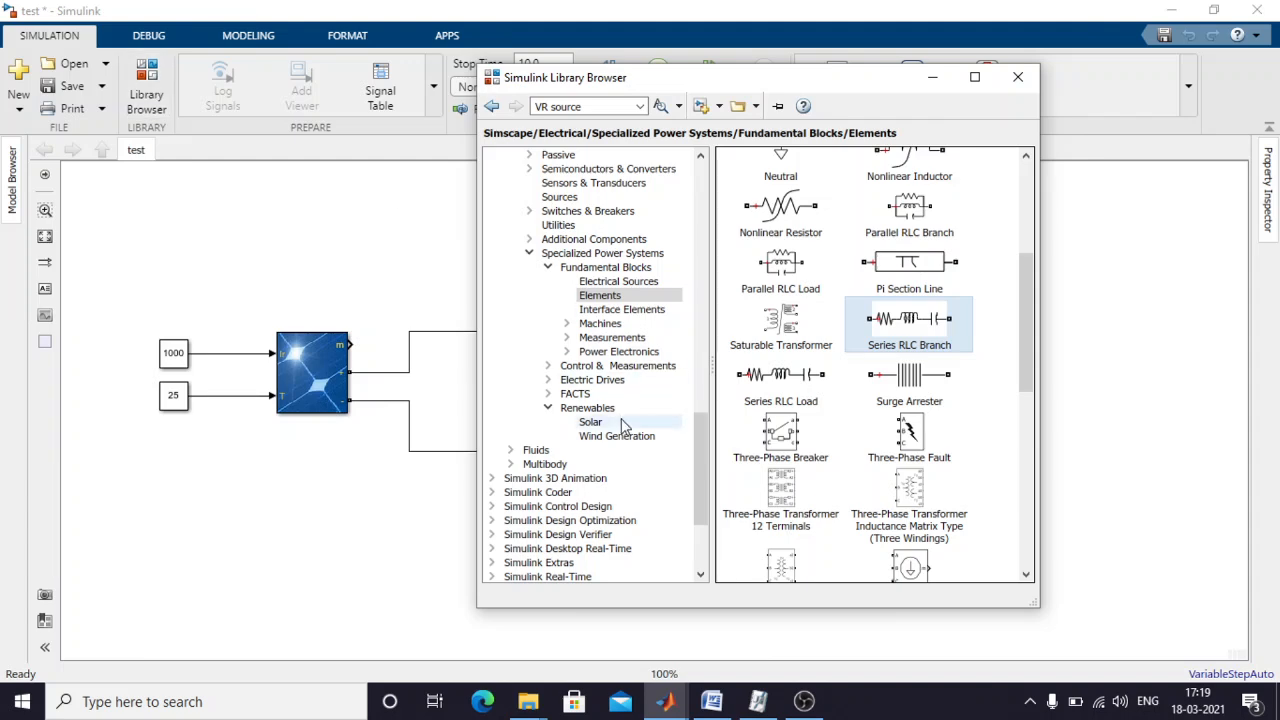
{"action": "left_click_drag", "start_coordinate": [697, 463], "coordinate": [708, 183]}
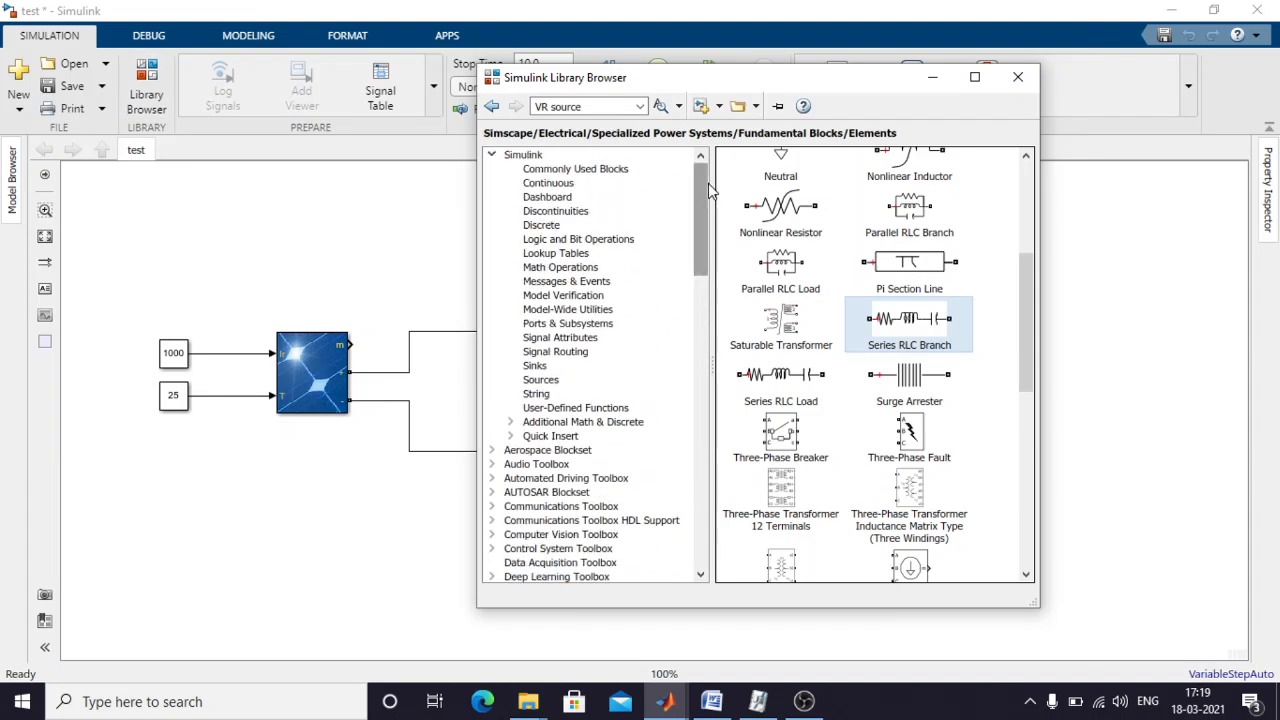
{"action": "left_click", "coordinate": [585, 169]}
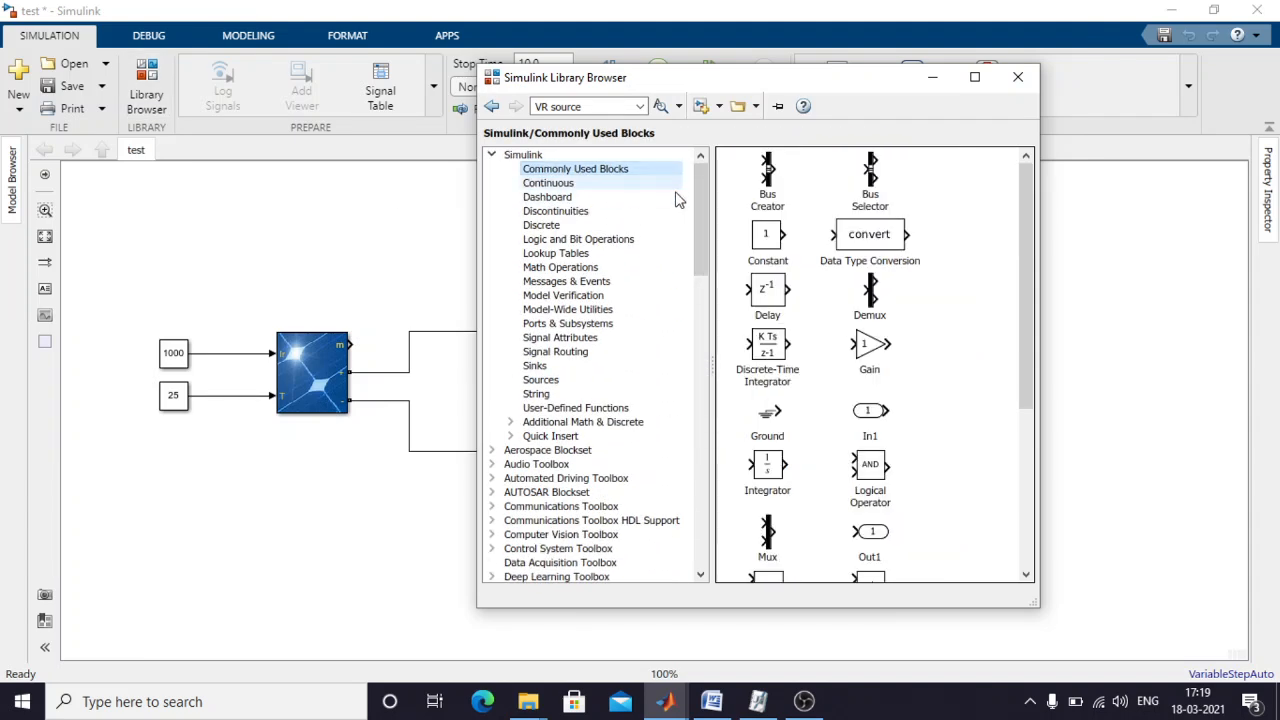
{"action": "left_click", "coordinate": [867, 187]}
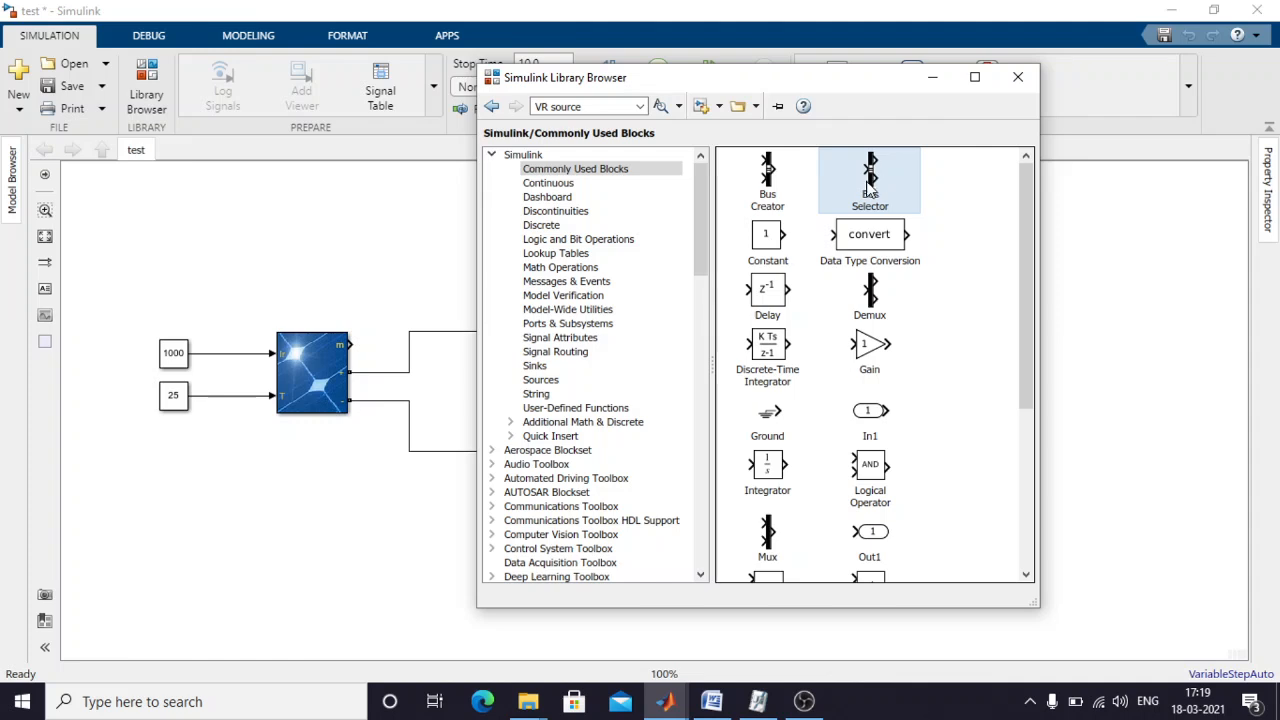
{"action": "left_click_drag", "start_coordinate": [858, 190], "coordinate": [411, 275]}
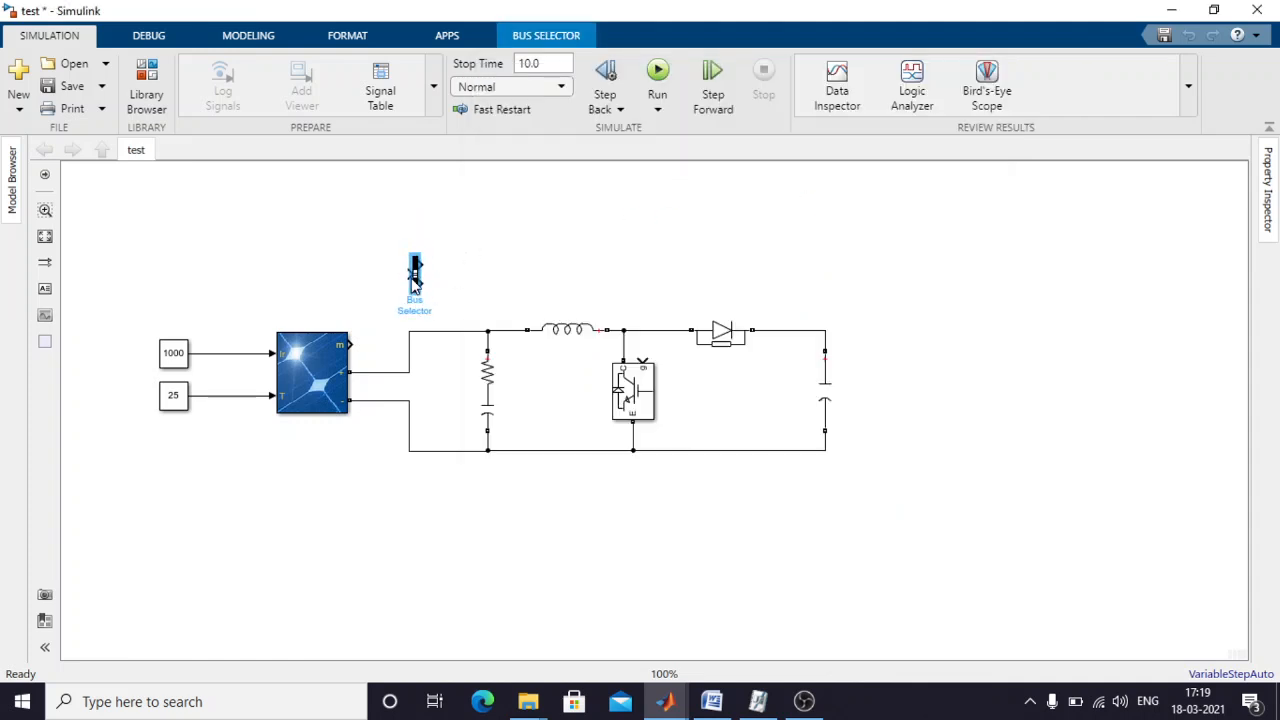
{"action": "mouse_move", "coordinate": [349, 344]}
{"action": "left_mouse_down"}
{"action": "mouse_move", "coordinate": [374, 297]}
{"action": "mouse_move", "coordinate": [406, 276]}
{"action": "left_mouse_up"}
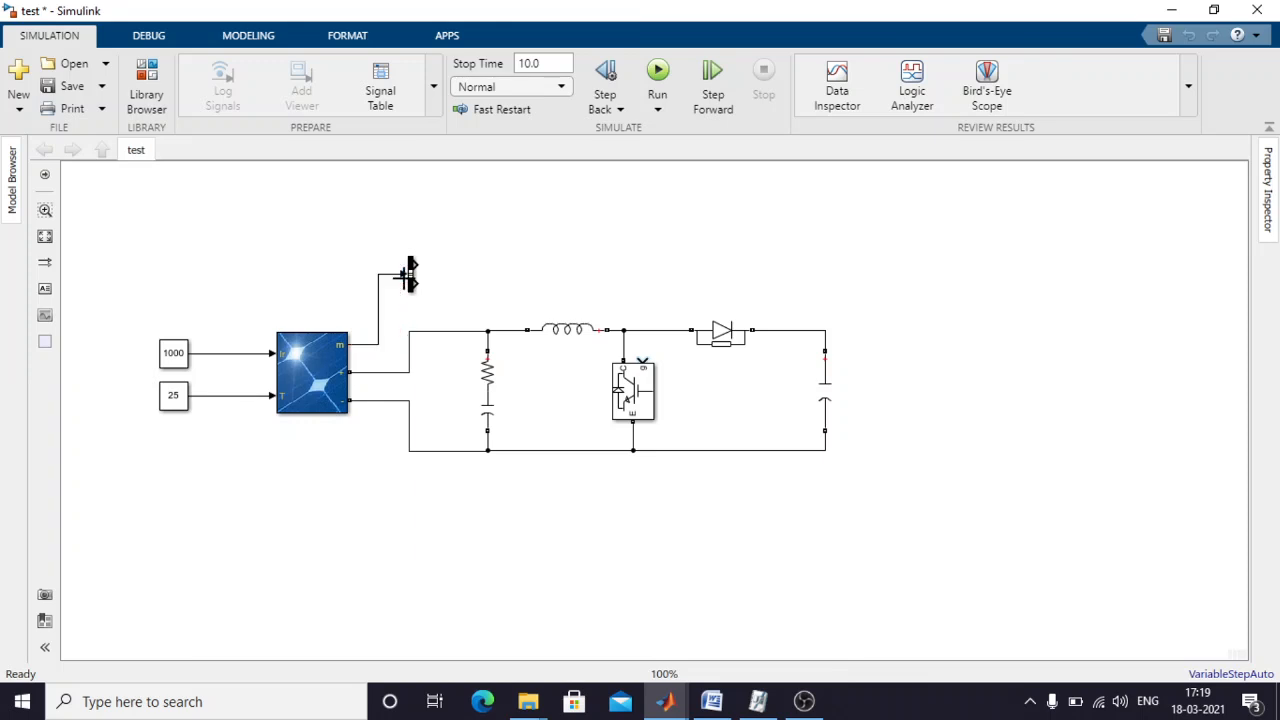
Open the Bus Selector's parameters and add V_PV and I_PV to its selected signals.
{"action": "left_click", "coordinate": [412, 273]}
{"action": "left_click", "coordinate": [412, 275]}
{"action": "double_click", "coordinate": [412, 278]}
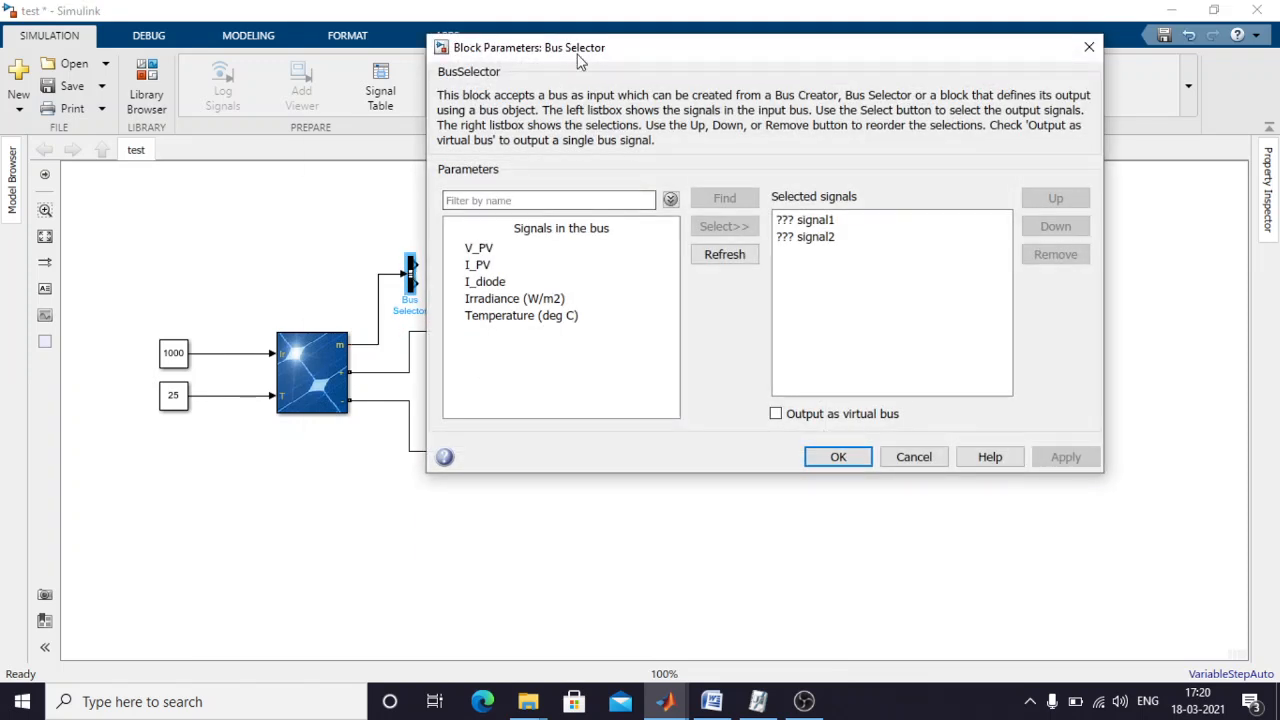
{"action": "left_click_drag", "start_coordinate": [585, 60], "coordinate": [679, 76]}
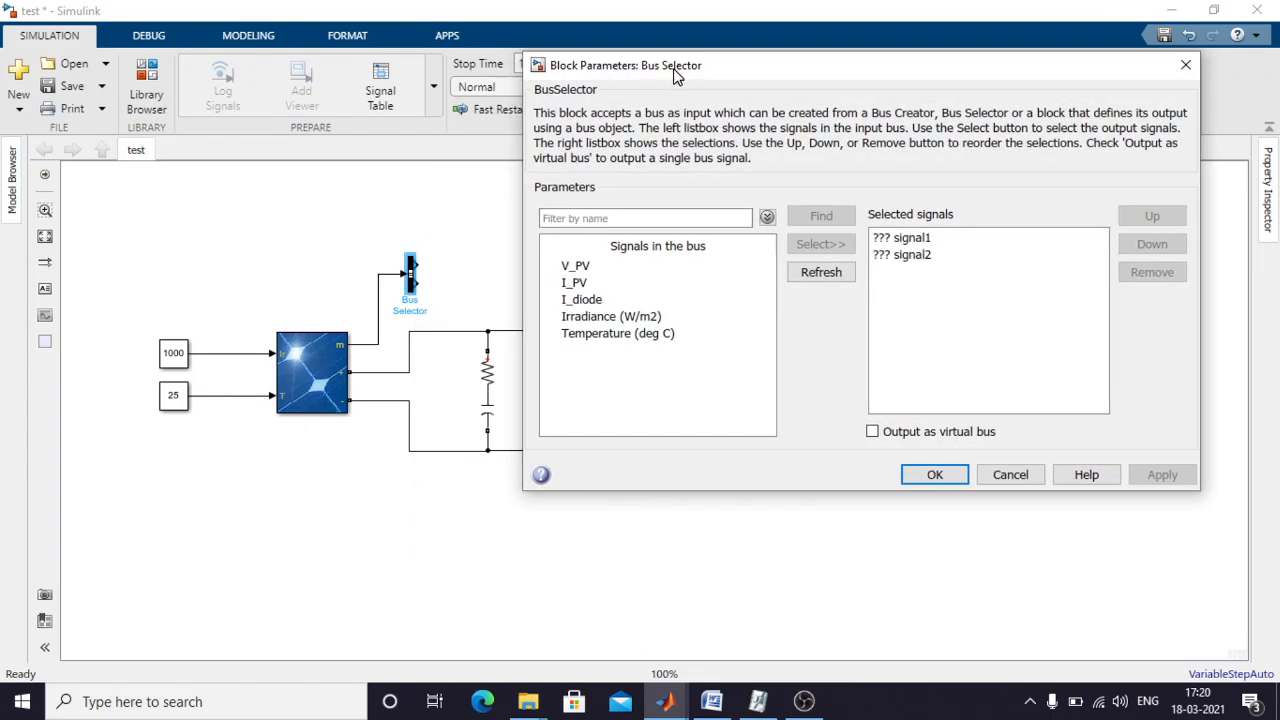
{"action": "left_click", "coordinate": [576, 266]}
{"action": "left_click", "coordinate": [814, 246]}
{"action": "left_click", "coordinate": [575, 283]}
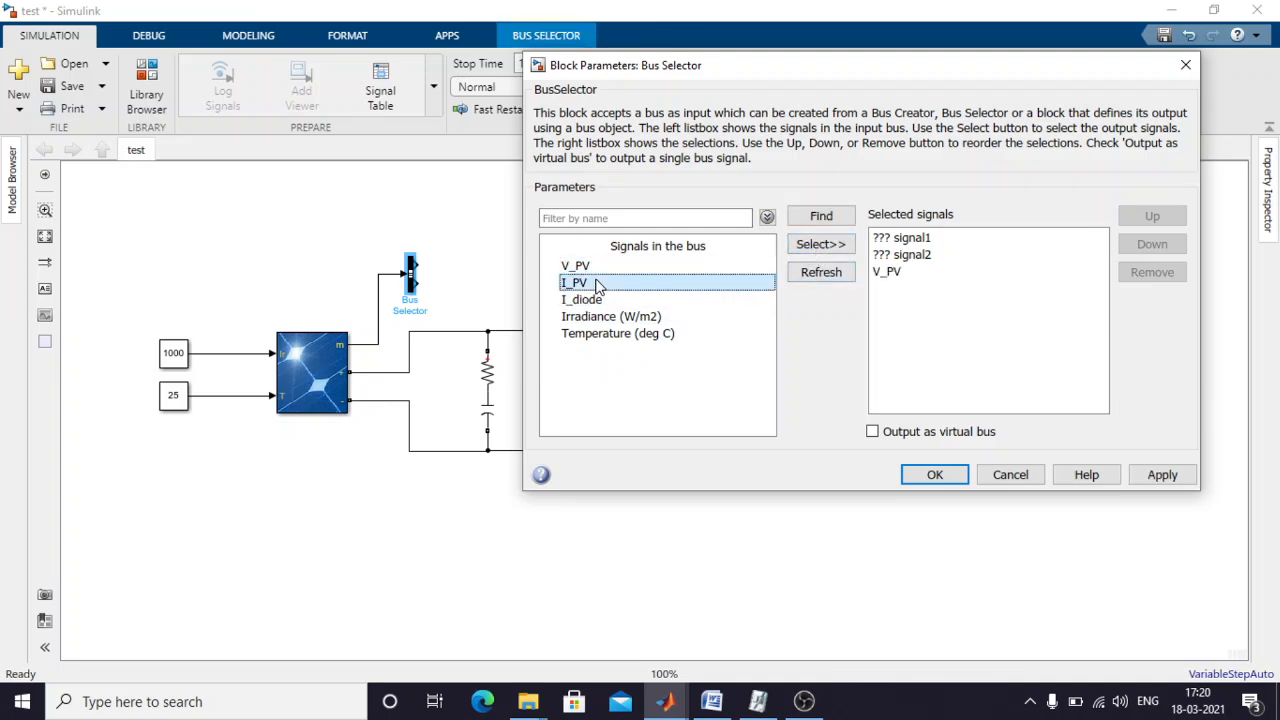
{"action": "left_click", "coordinate": [822, 248]}
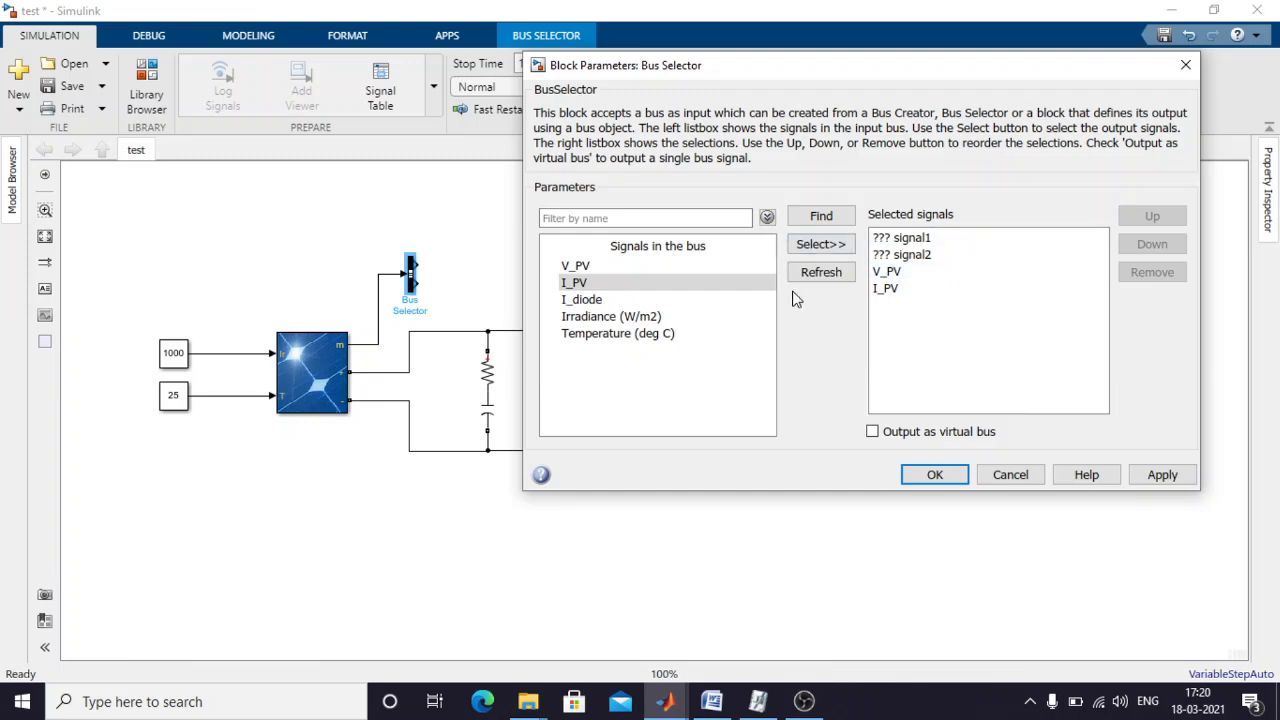
Remove the placeholder entries signal1 and signal2 from the Bus Selector's selected signals and apply the settings.
{"action": "left_click", "coordinate": [902, 239]}
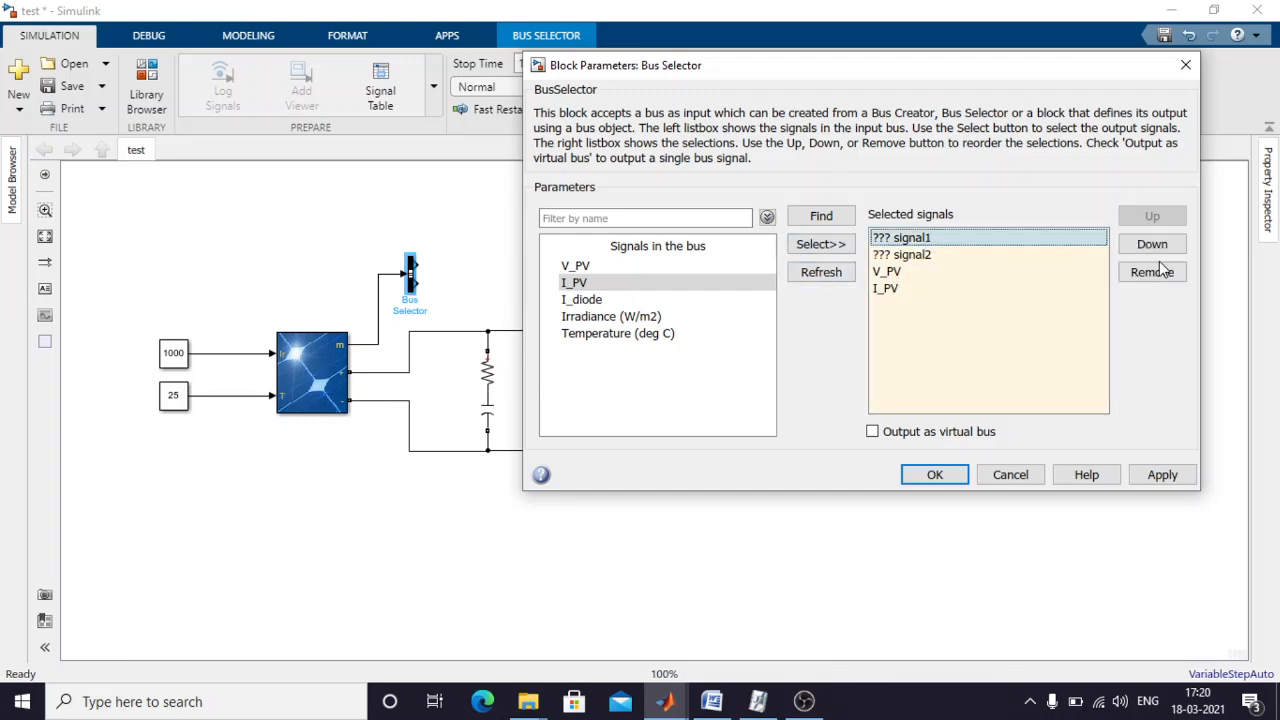
{"action": "left_click", "coordinate": [1152, 272]}
{"action": "left_click", "coordinate": [1137, 280]}
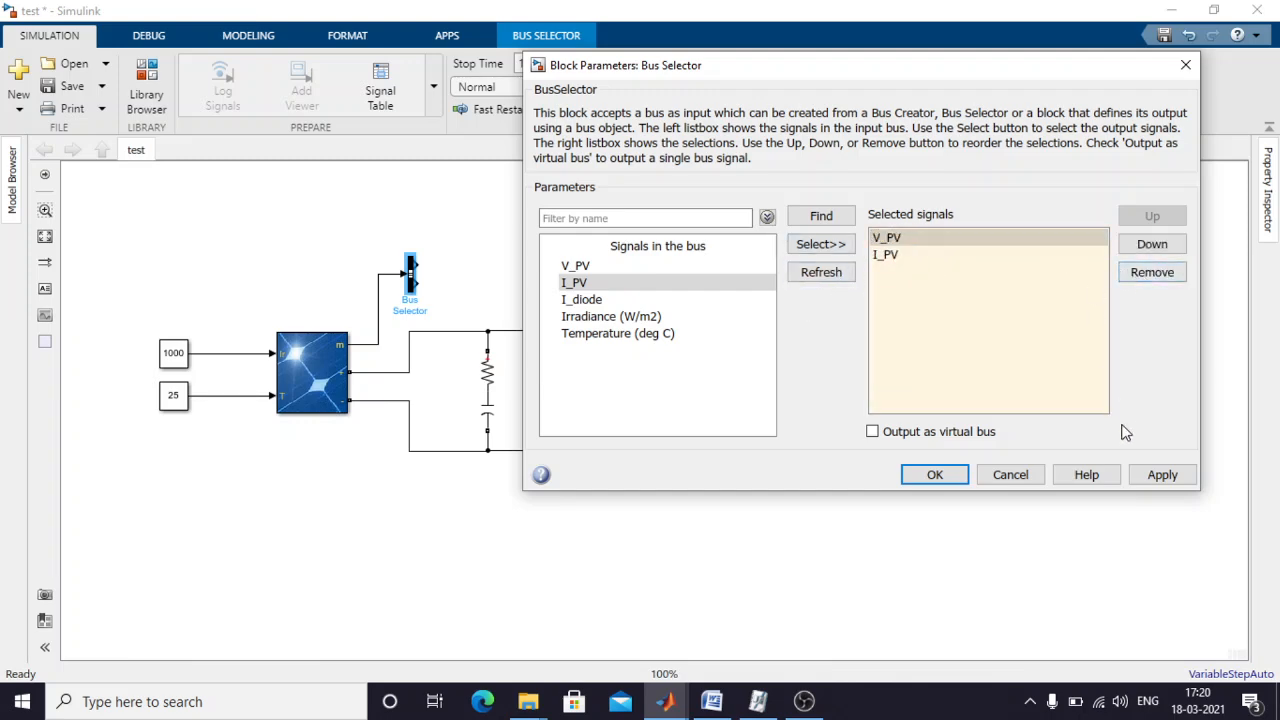
{"action": "left_click", "coordinate": [1153, 477]}
{"action": "left_click", "coordinate": [935, 476]}
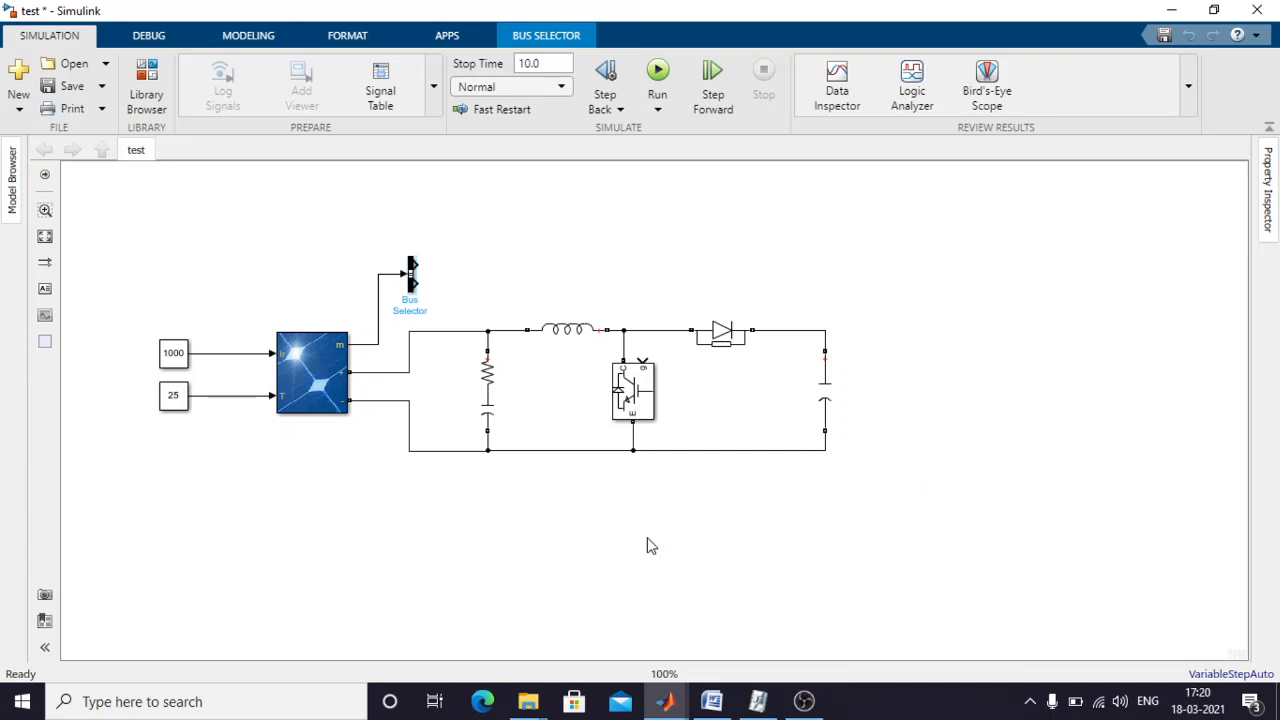
Place two Goto blocks from the Signal Routing library beside the Bus Selector and connect its V_PV and I_PV outputs to them.
{"action": "left_click", "coordinate": [147, 86]}
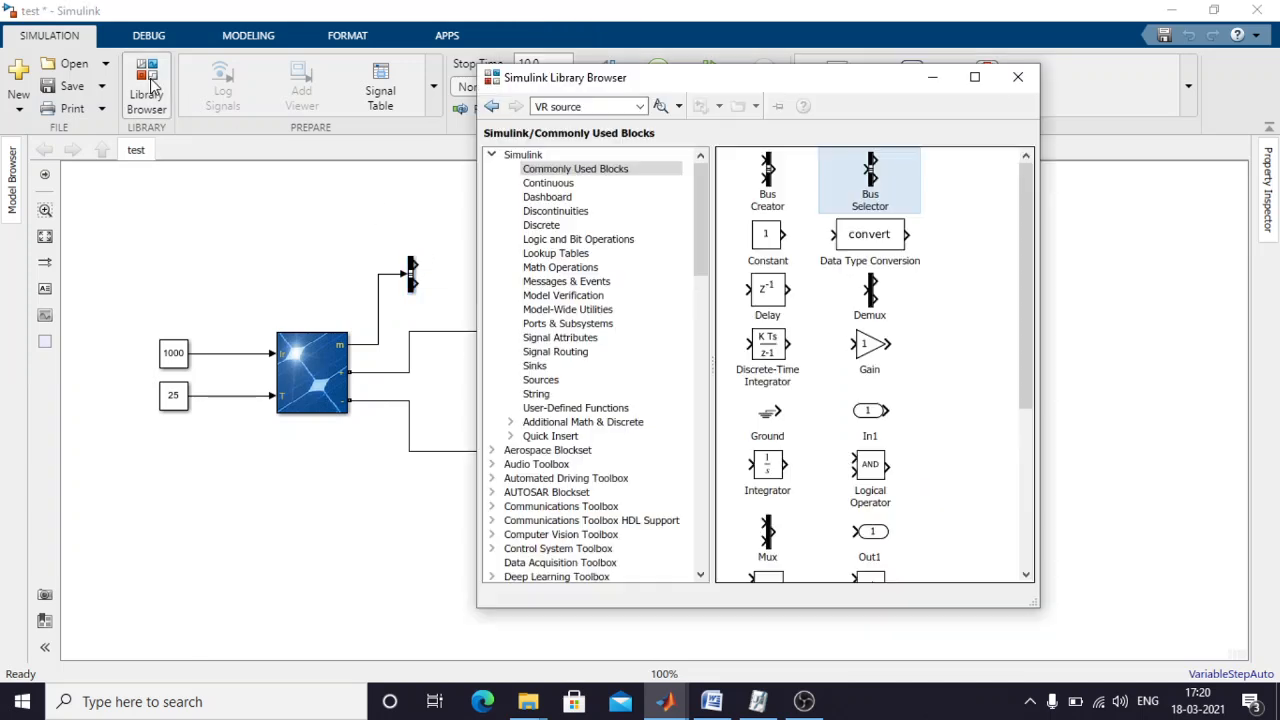
{"action": "left_click", "coordinate": [591, 352]}
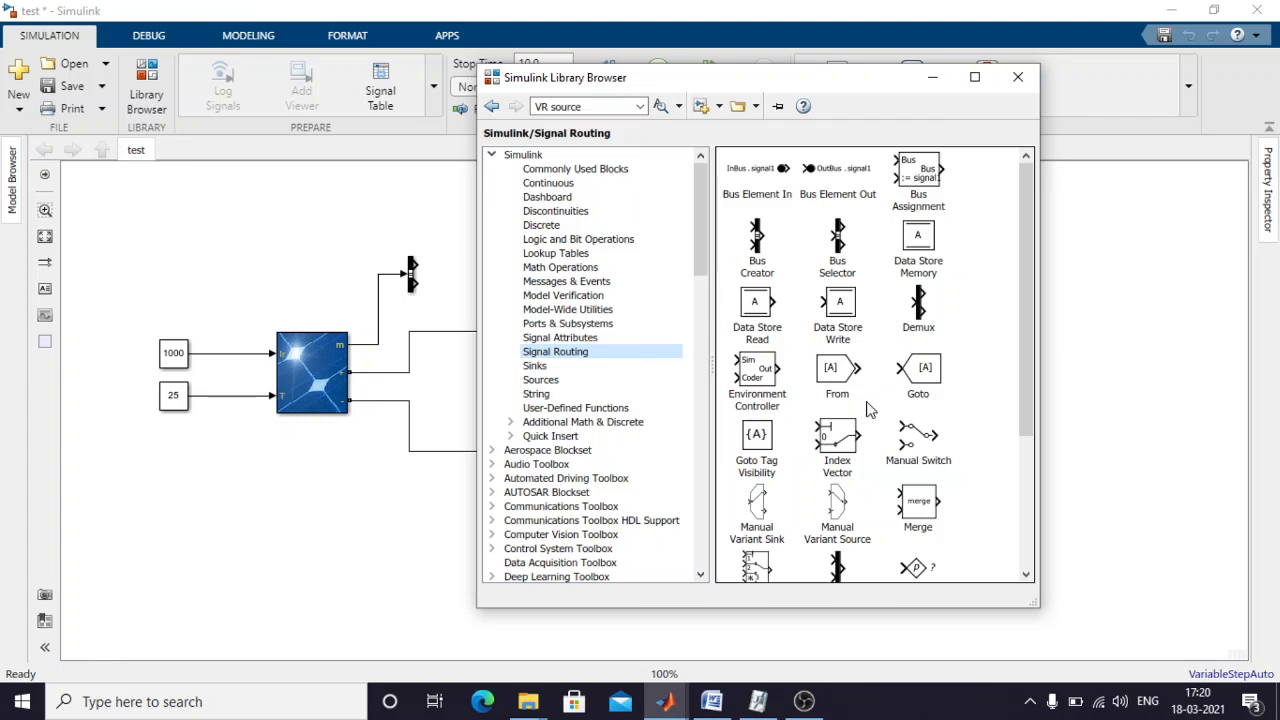
{"action": "left_click_drag", "start_coordinate": [947, 373], "coordinate": [497, 222]}
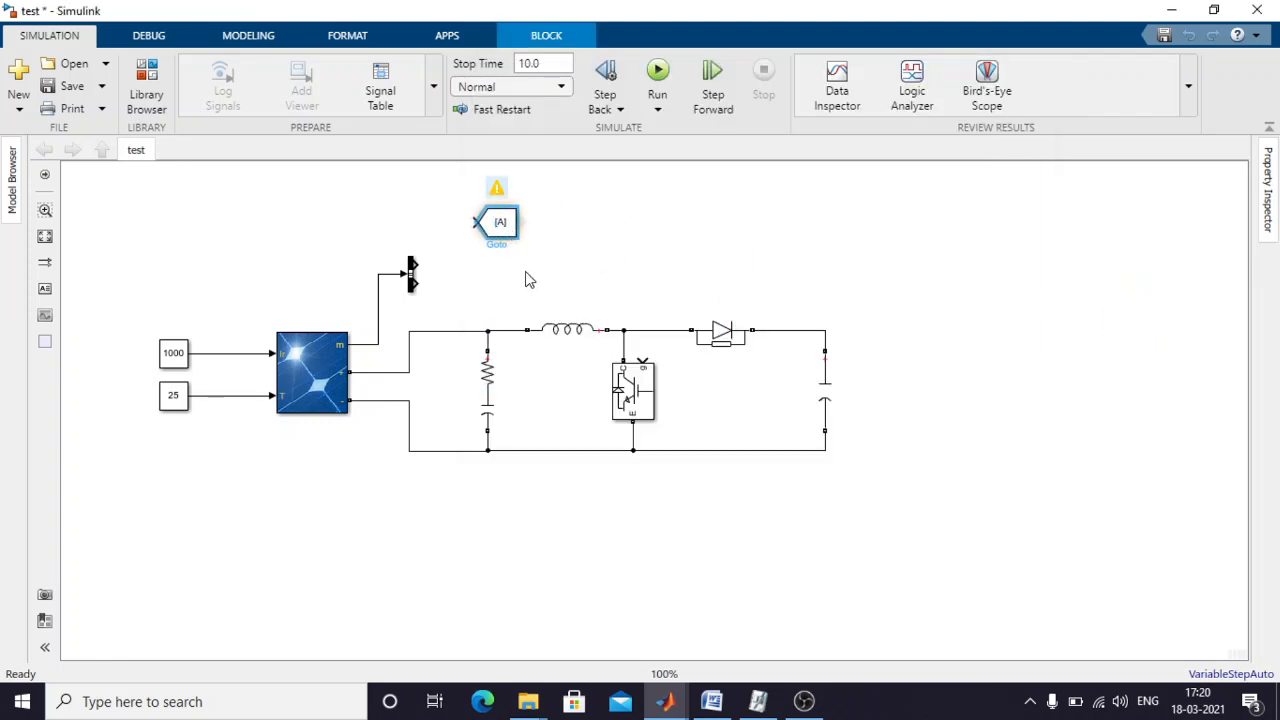
{"action": "mouse_move", "coordinate": [424, 271]}
{"action": "left_mouse_down"}
{"action": "mouse_move", "coordinate": [428, 251]}
{"action": "mouse_move", "coordinate": [480, 220]}
{"action": "mouse_move", "coordinate": [503, 223]}
{"action": "mouse_move", "coordinate": [510, 302]}
{"action": "mouse_move", "coordinate": [418, 285]}
{"action": "left_mouse_up"}
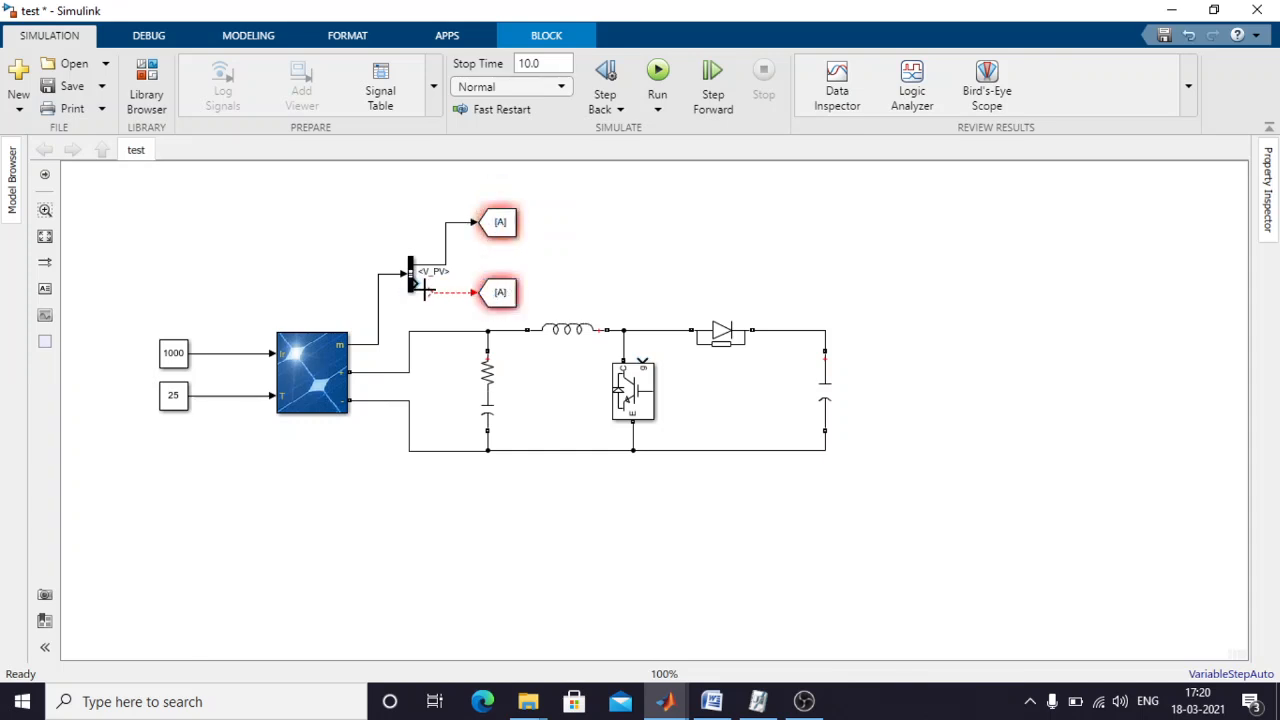
Set the Goto block on the V_PV signal to tag VPV with global visibility.
{"action": "double_click", "coordinate": [495, 228]}
{"action": "double_click", "coordinate": [638, 163]}
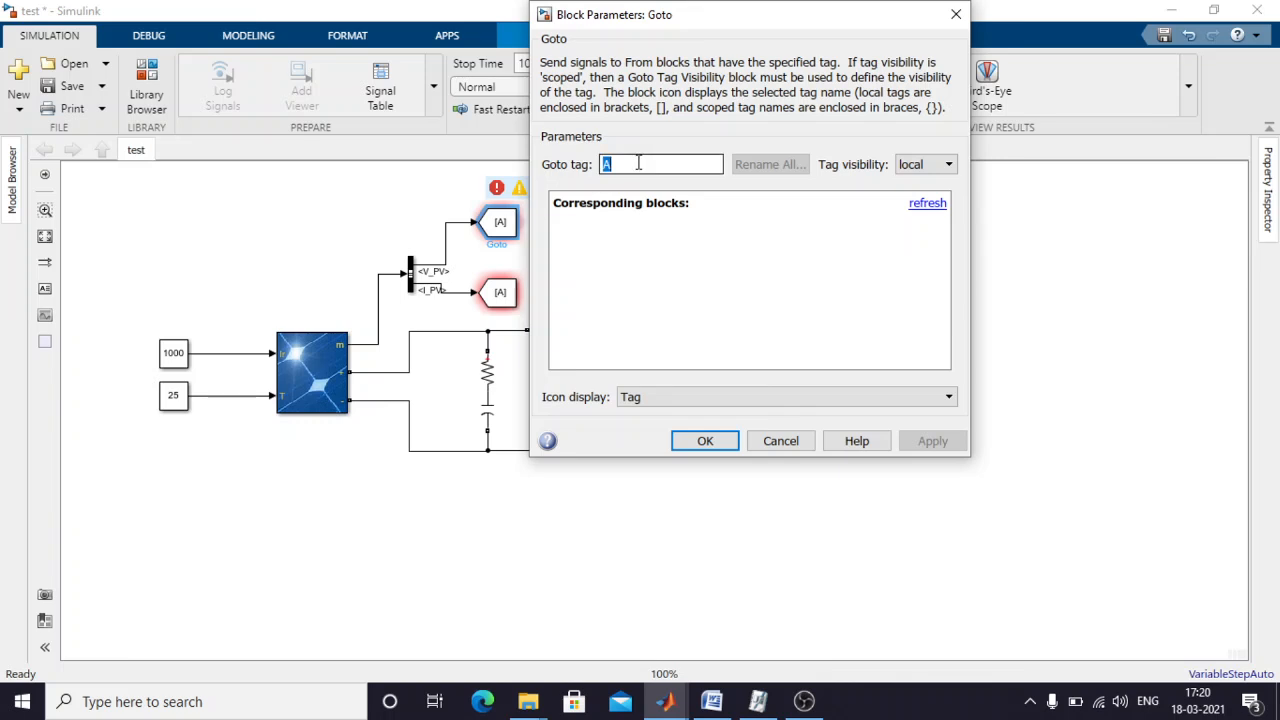
{"action": "type", "text": "VPV"}
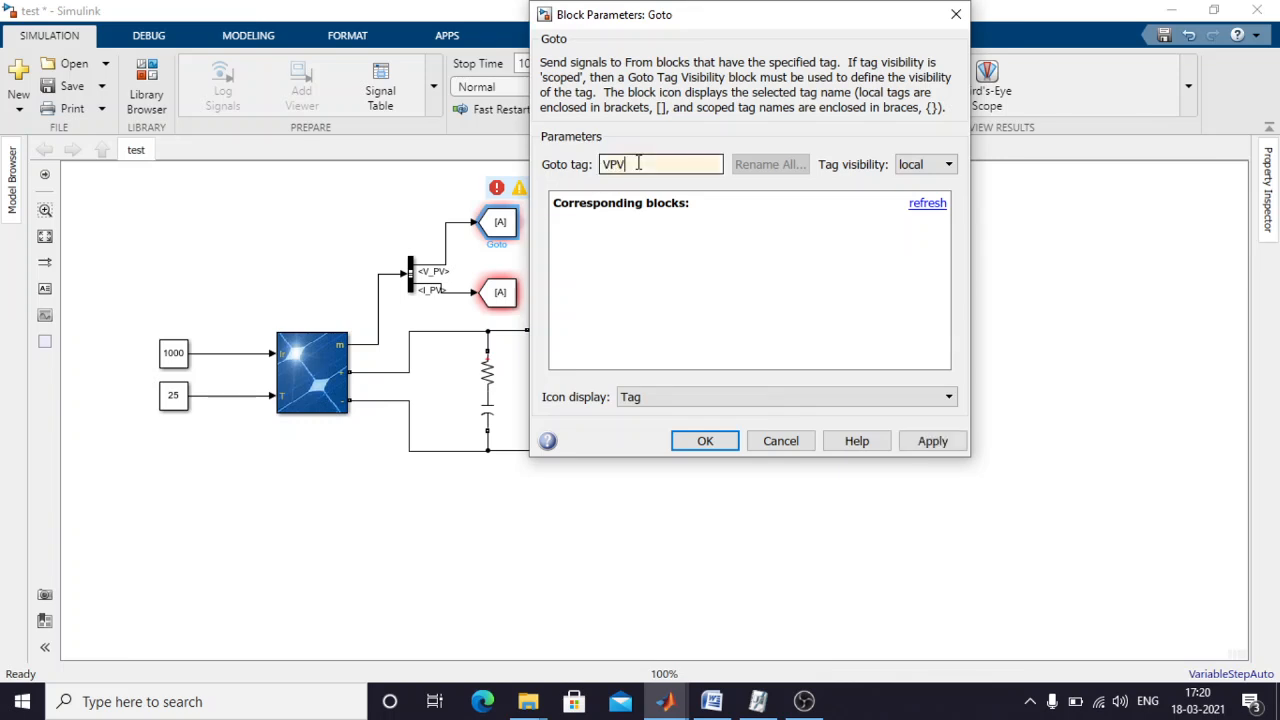
{"action": "left_click", "coordinate": [948, 165]}
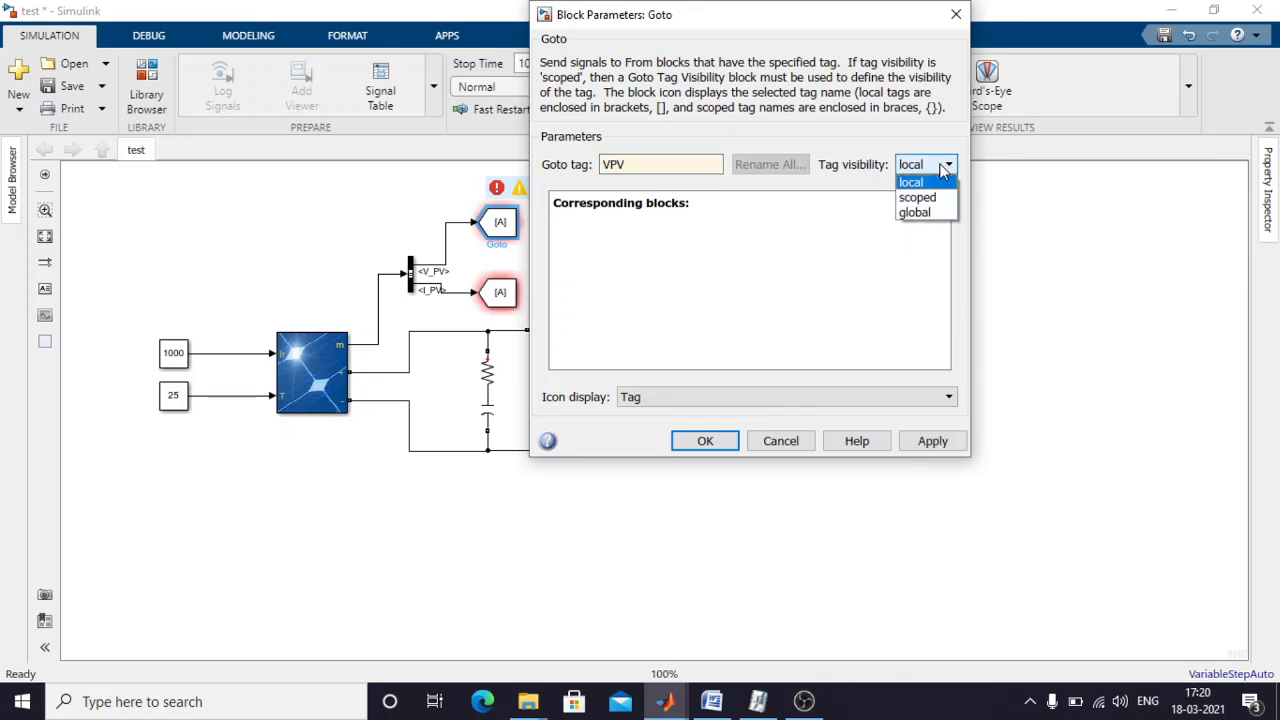
{"action": "left_click", "coordinate": [917, 211]}
{"action": "left_click", "coordinate": [930, 441]}
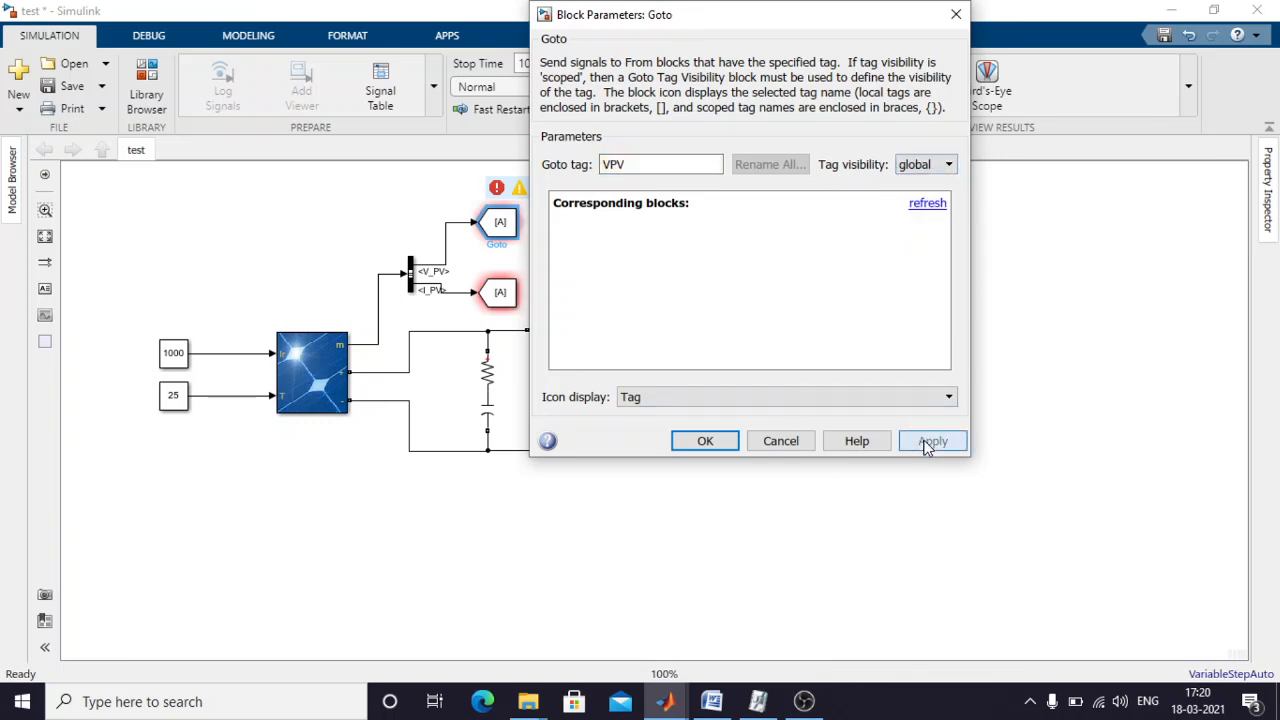
{"action": "left_click", "coordinate": [703, 441]}
Set the Goto block on the I_PV signal to tag IPV with global visibility.
{"action": "double_click", "coordinate": [500, 291]}
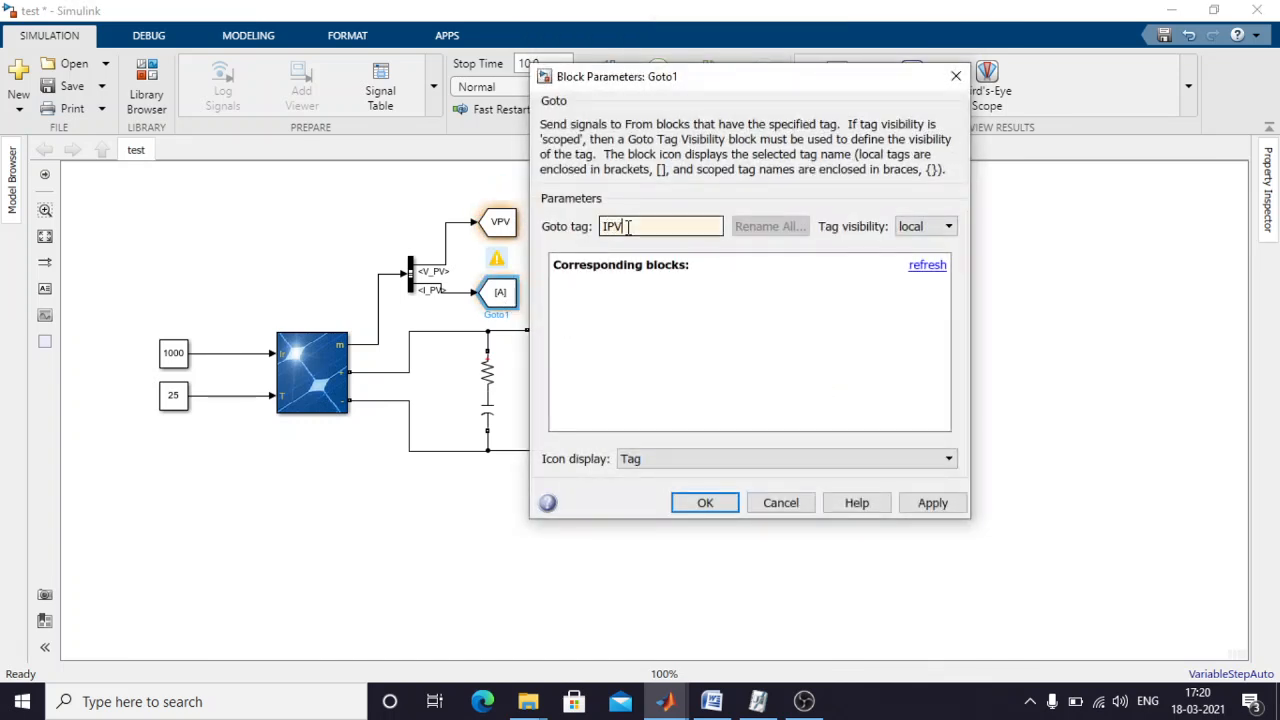
{"action": "left_click", "coordinate": [926, 229]}
{"action": "left_click", "coordinate": [927, 275]}
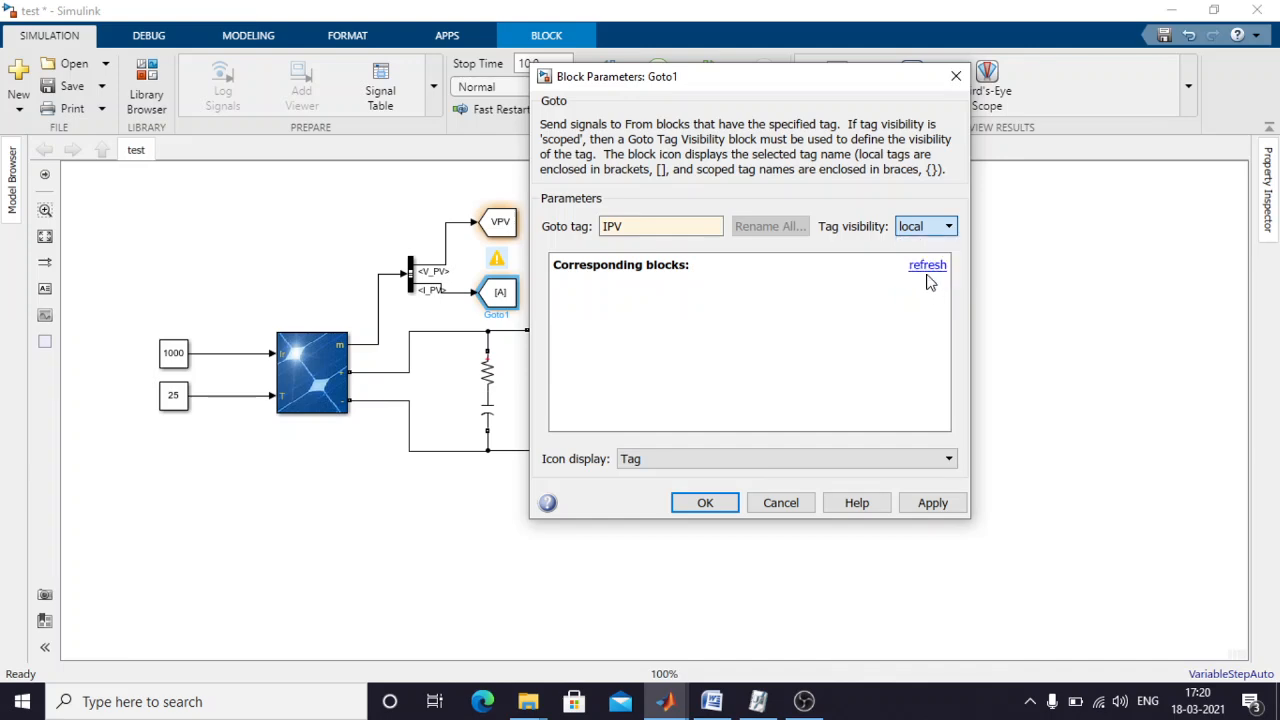
{"action": "left_click", "coordinate": [932, 503]}
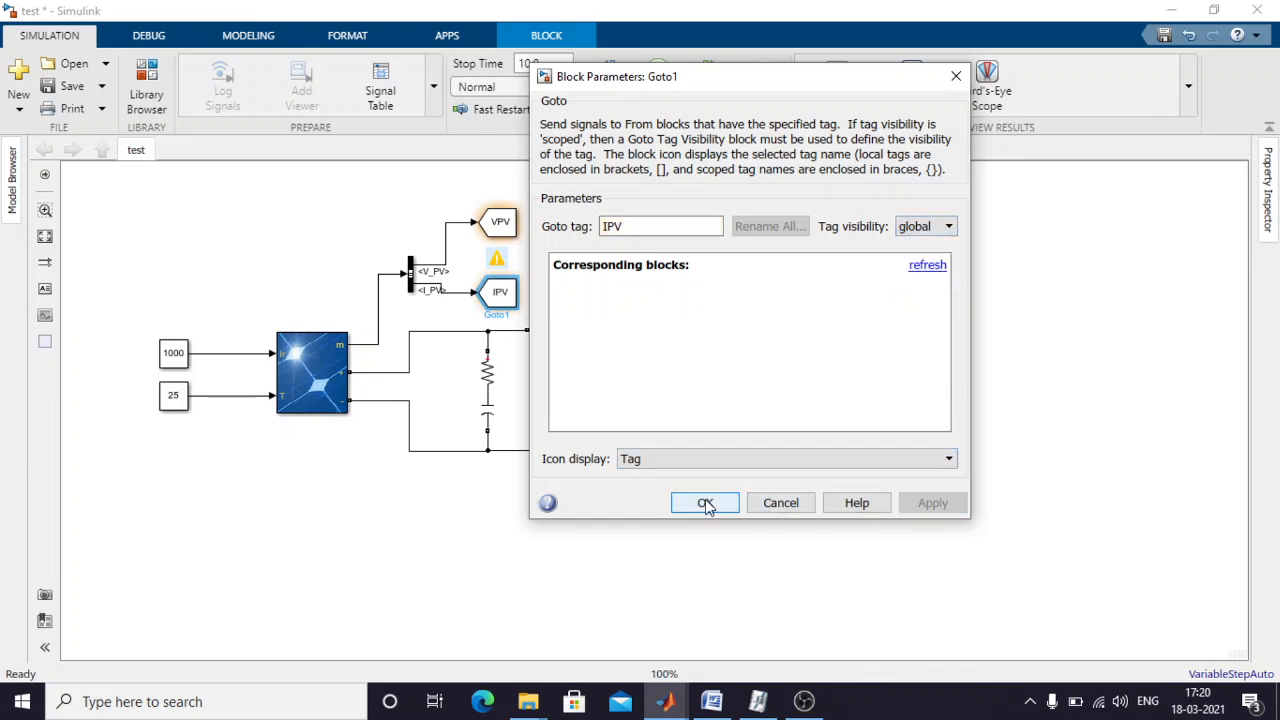
{"action": "left_click", "coordinate": [705, 503]}
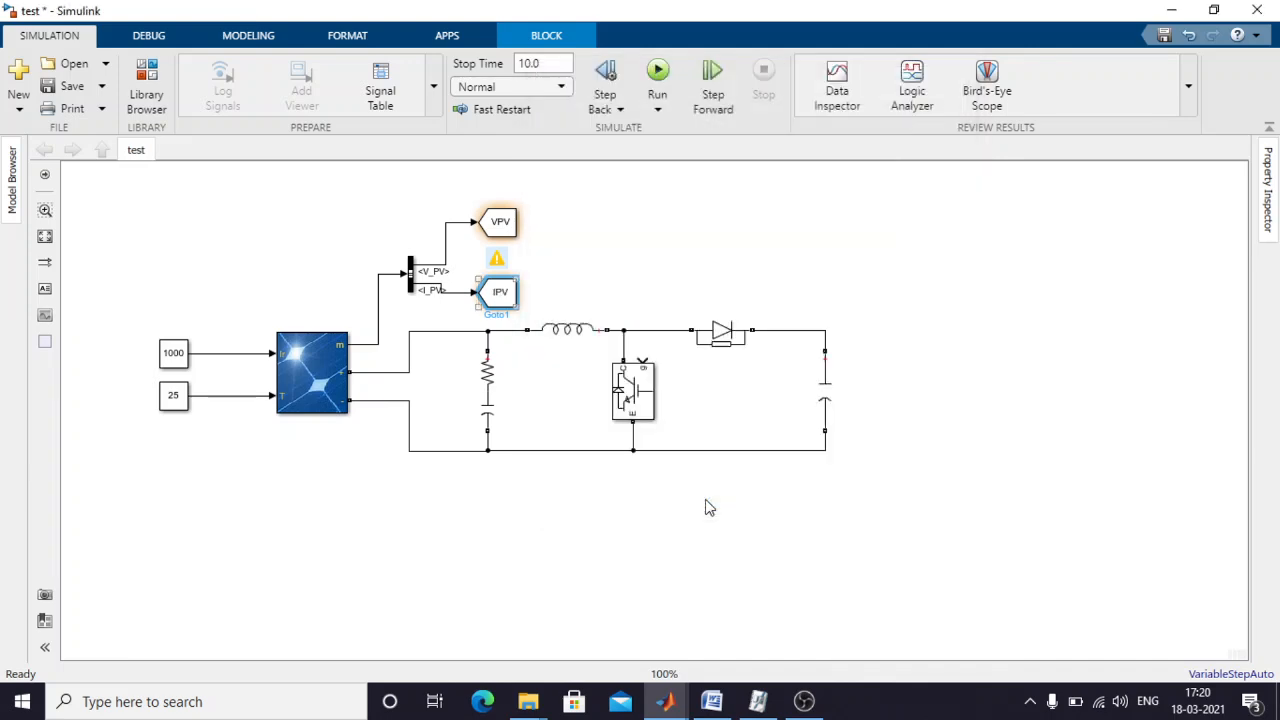
{"action": "left_click", "coordinate": [804, 701]}
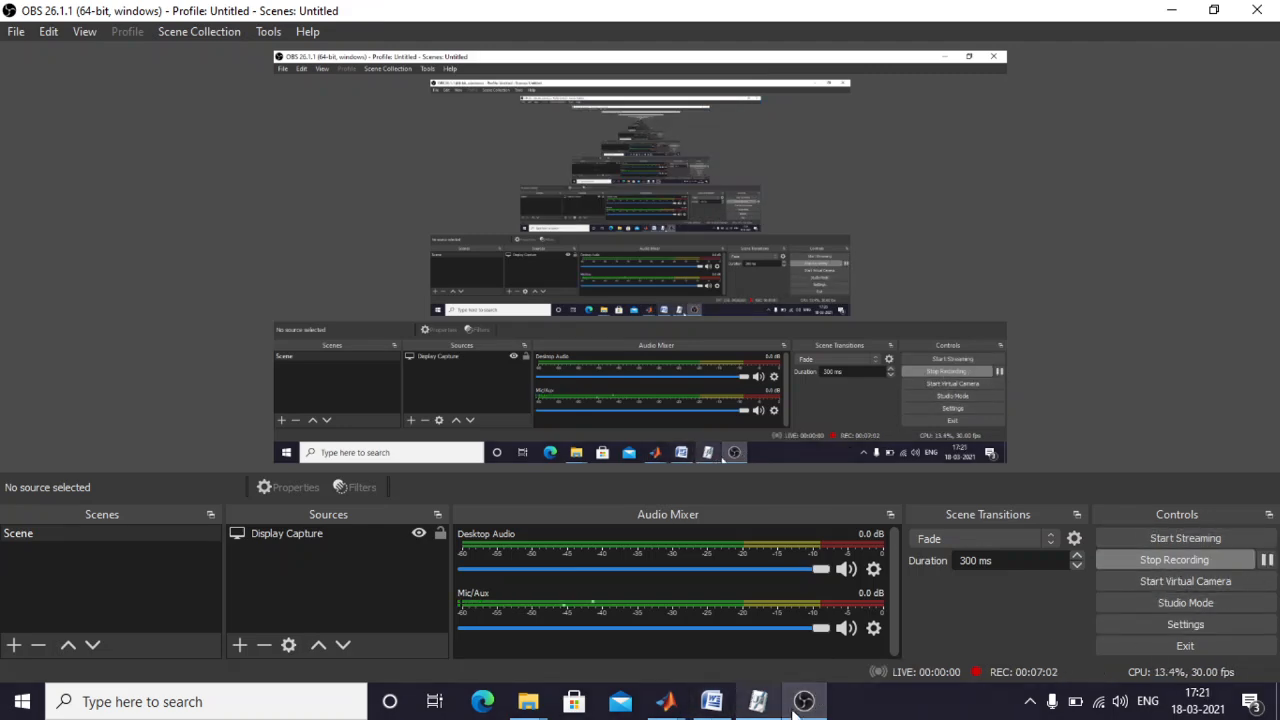
{"action": "left_click", "coordinate": [804, 701]}
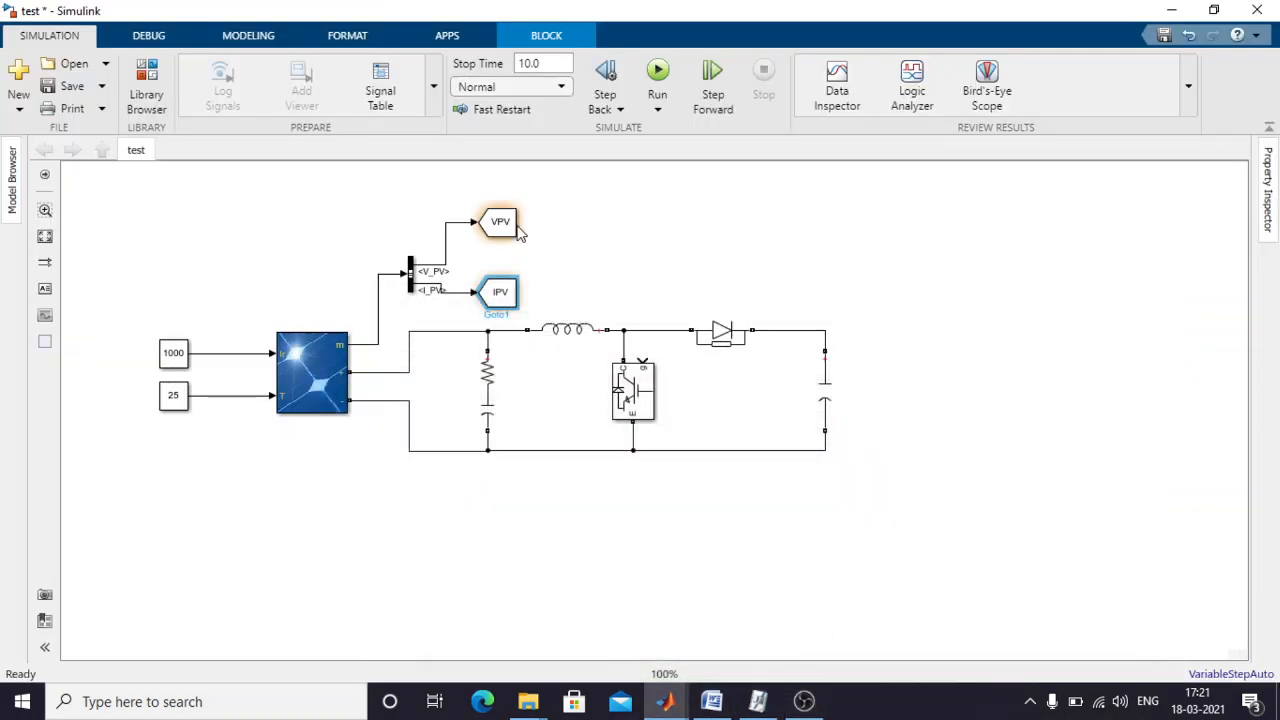
{"action": "left_click", "coordinate": [587, 256]}
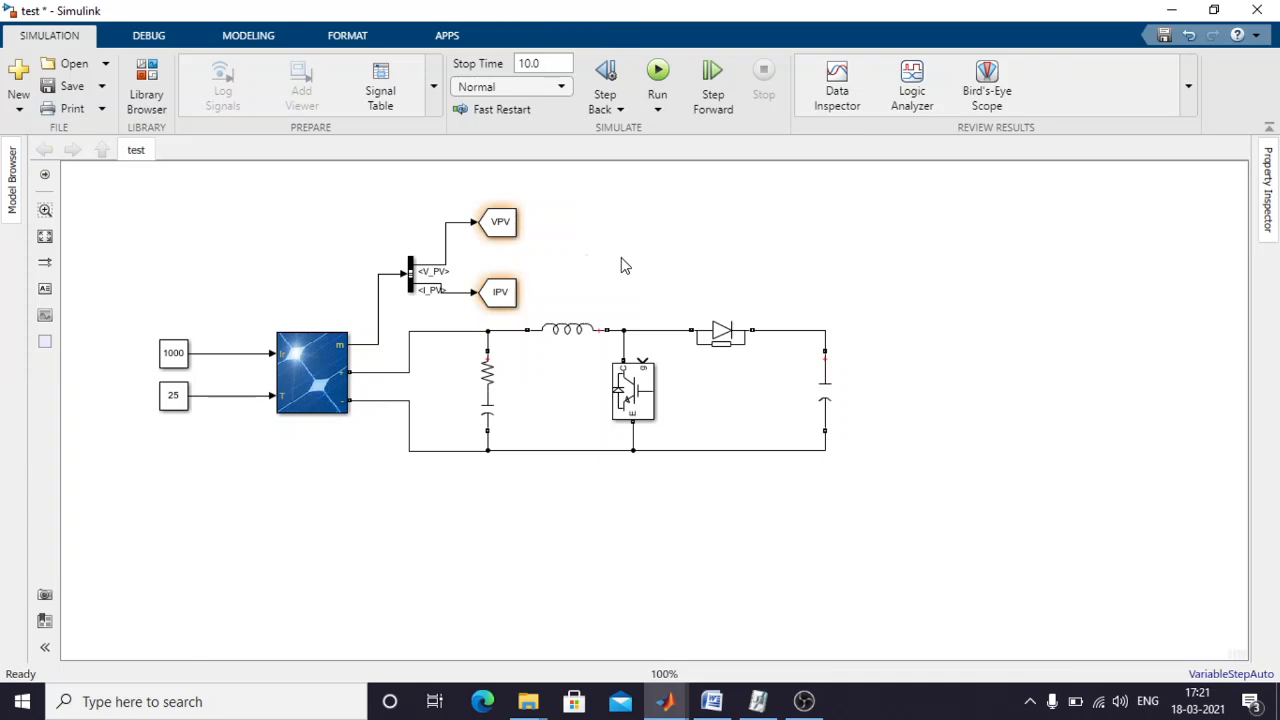
Add a MATLAB Function block from the User-Defined Functions library below the circuit.
{"action": "left_click", "coordinate": [146, 78]}
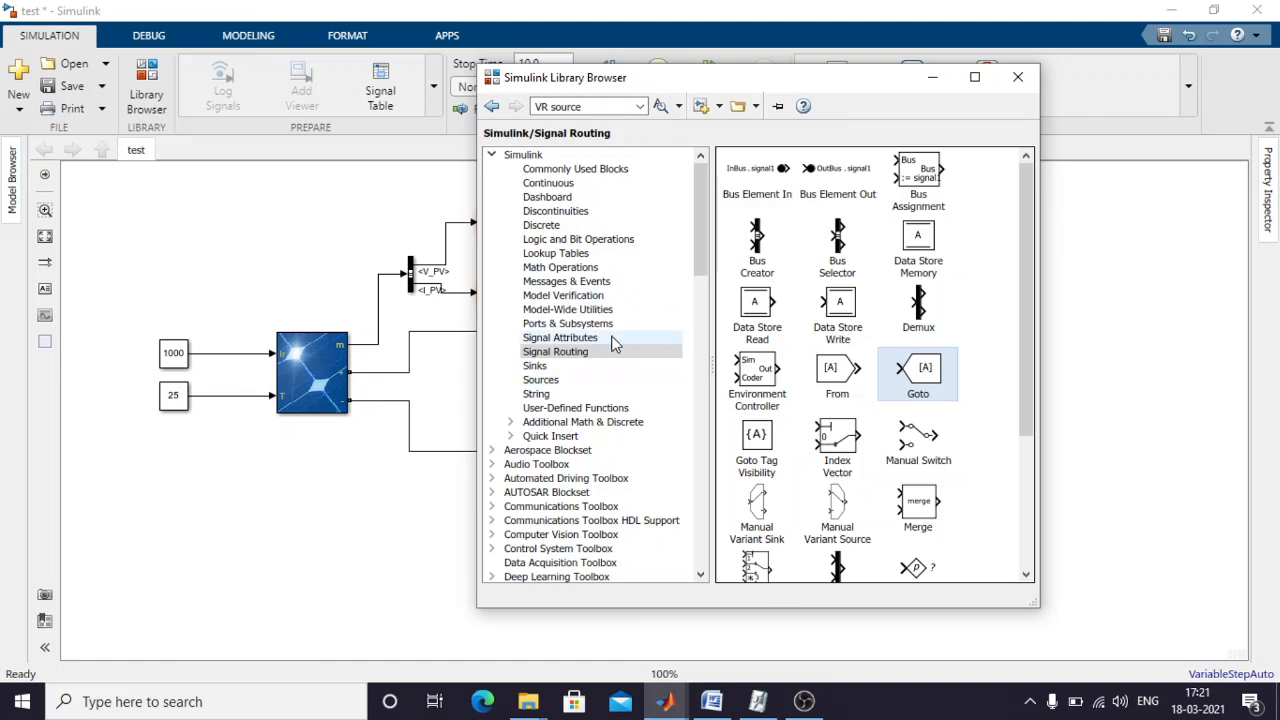
{"action": "left_click", "coordinate": [557, 412]}
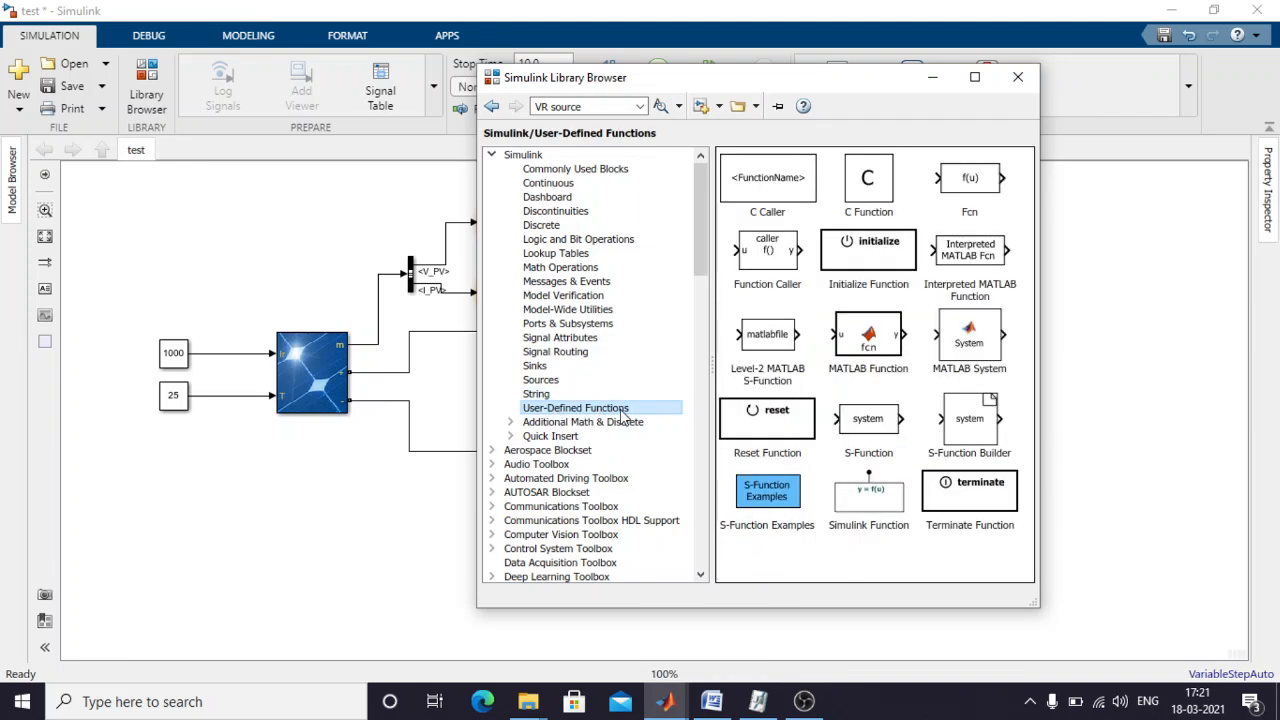
{"action": "left_click", "coordinate": [891, 336]}
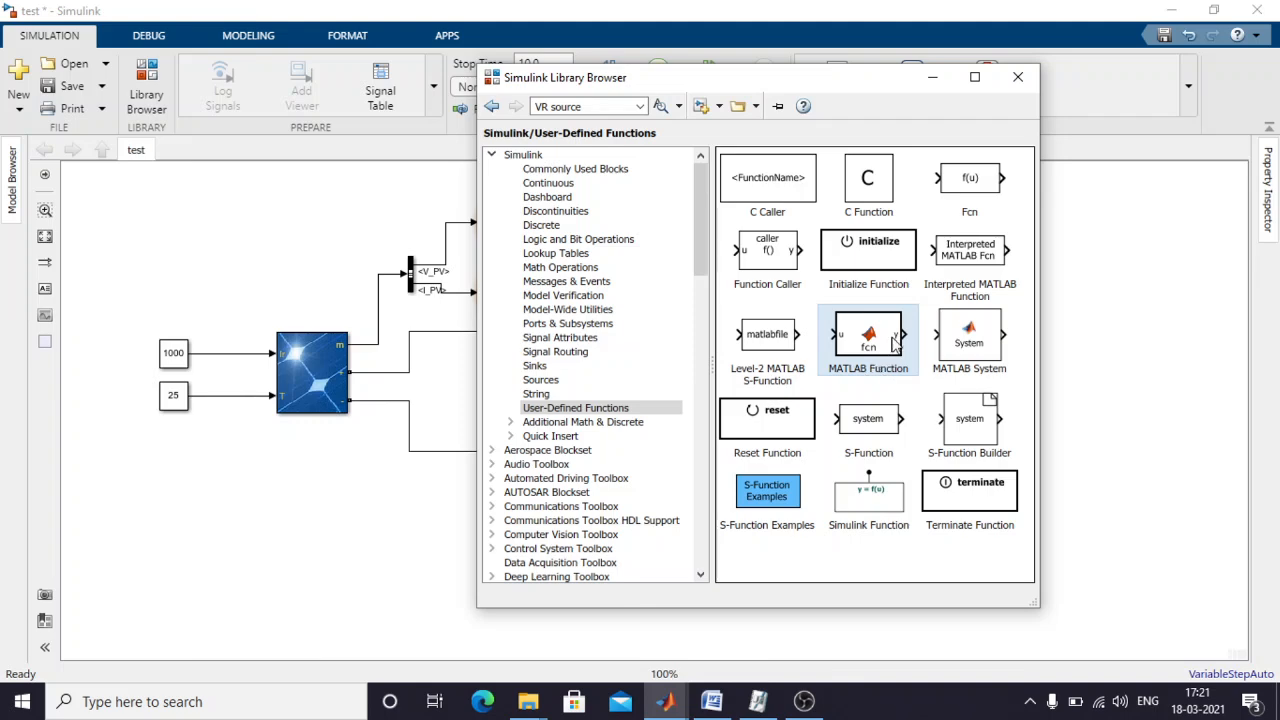
{"action": "left_click_drag", "start_coordinate": [866, 354], "coordinate": [625, 568]}
Open the MATLAB Function block's code and replace the default function with the copied code for Vref = RefGen(V, I).
{"action": "double_click", "coordinate": [624, 562]}
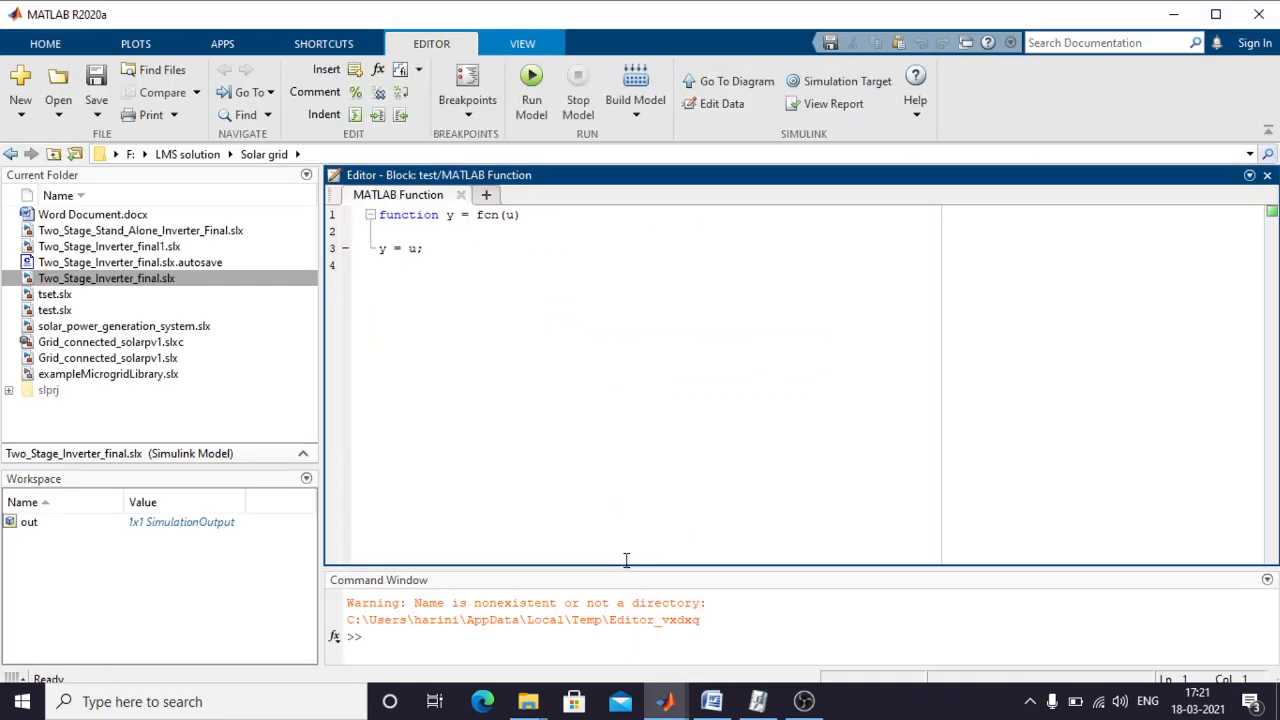
{"action": "left_click_drag", "start_coordinate": [440, 252], "coordinate": [366, 230]}
{"action": "left_click", "coordinate": [345, 248]}
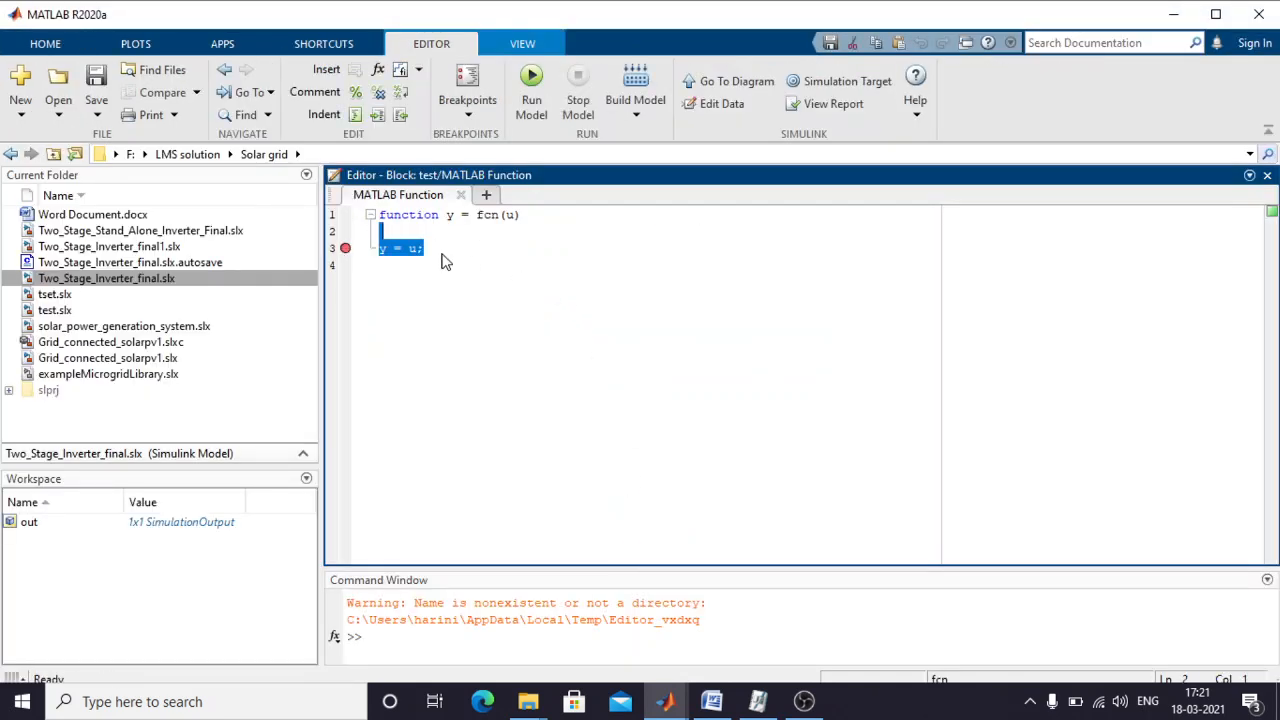
{"action": "left_click", "coordinate": [445, 260]}
{"action": "left_click", "coordinate": [345, 248]}
{"action": "left_click_drag", "start_coordinate": [444, 252], "coordinate": [368, 220]}
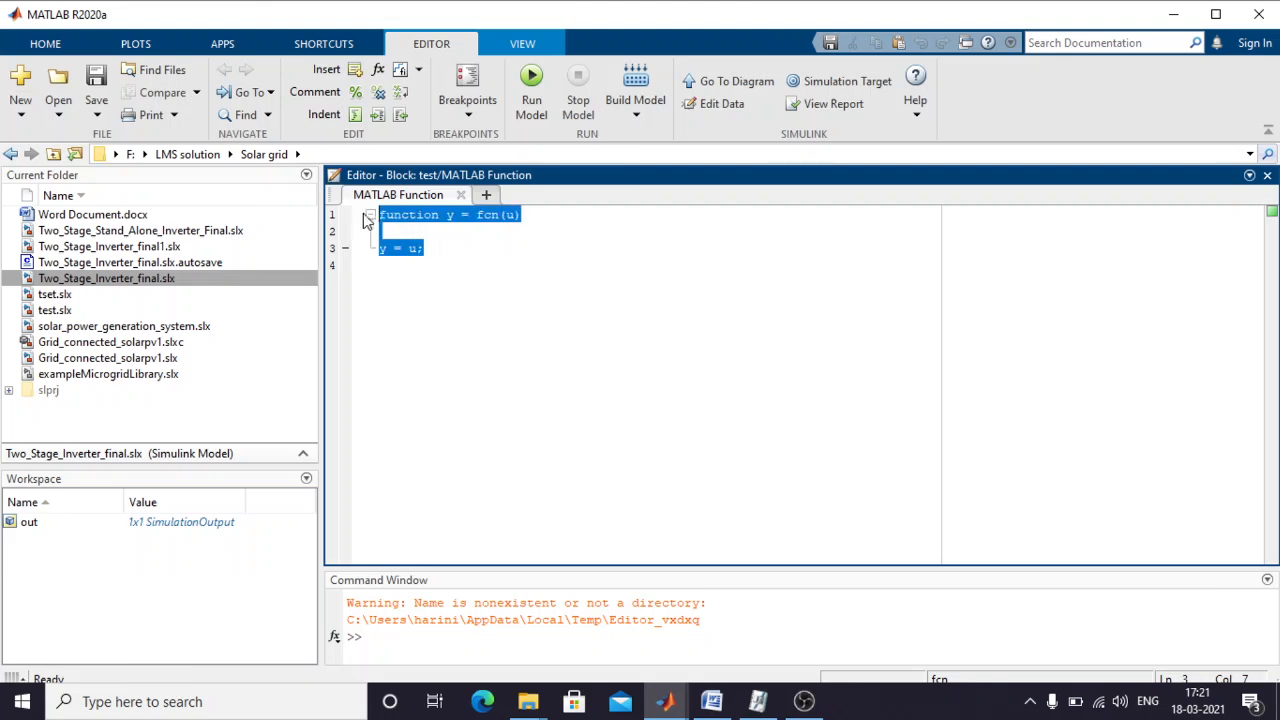
{"action": "key", "text": "ctrl+v"}
{"action": "left_click", "coordinate": [589, 354]}
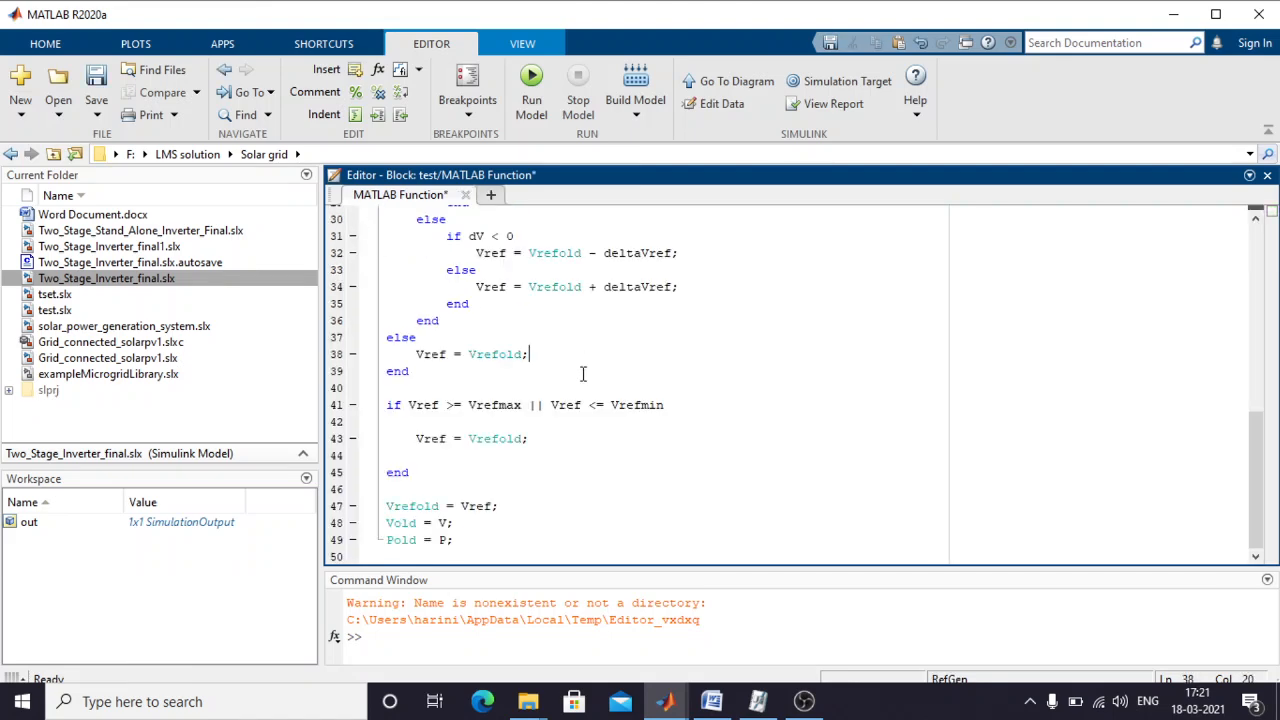
Review the RefGen function's V and I inputs and its Vrefmax and Vrefmin limits at the beginning of the code.
{"action": "scroll", "coordinate": [583, 374], "scroll_direction": "up", "scroll_amount": 10}
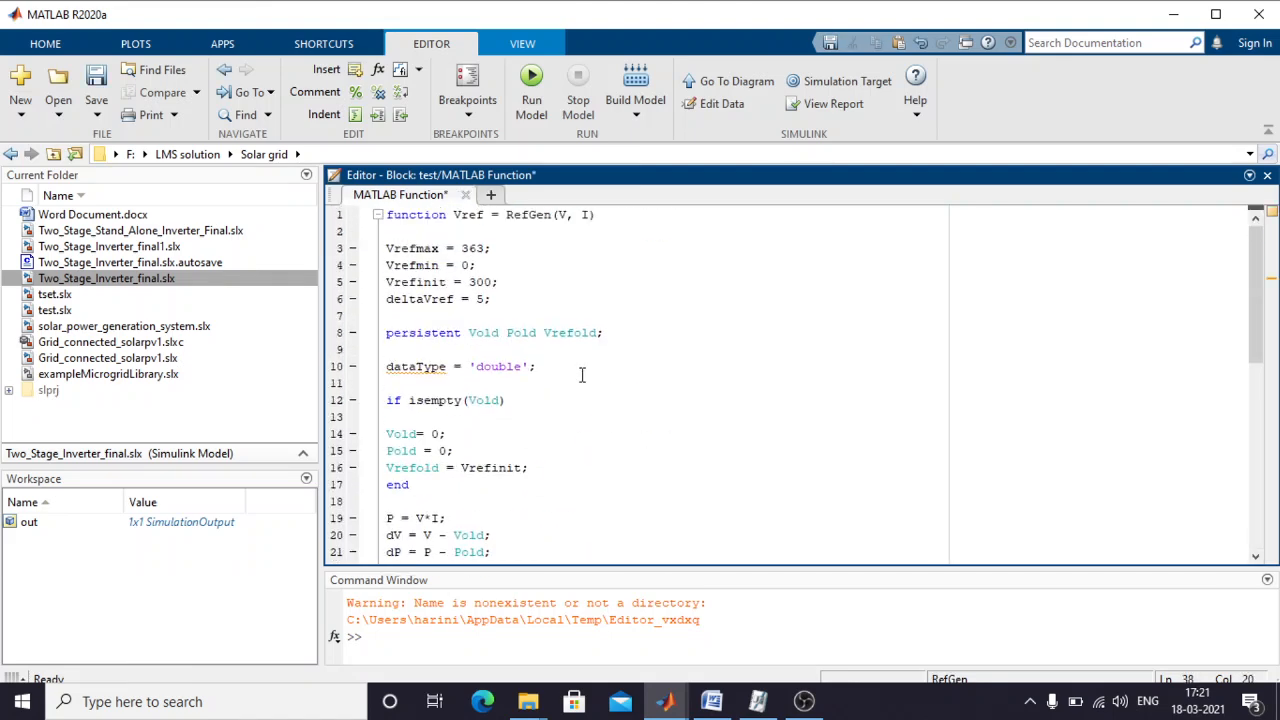
{"action": "left_click", "coordinate": [557, 216]}
{"action": "left_click_drag", "start_coordinate": [590, 214], "coordinate": [566, 214]}
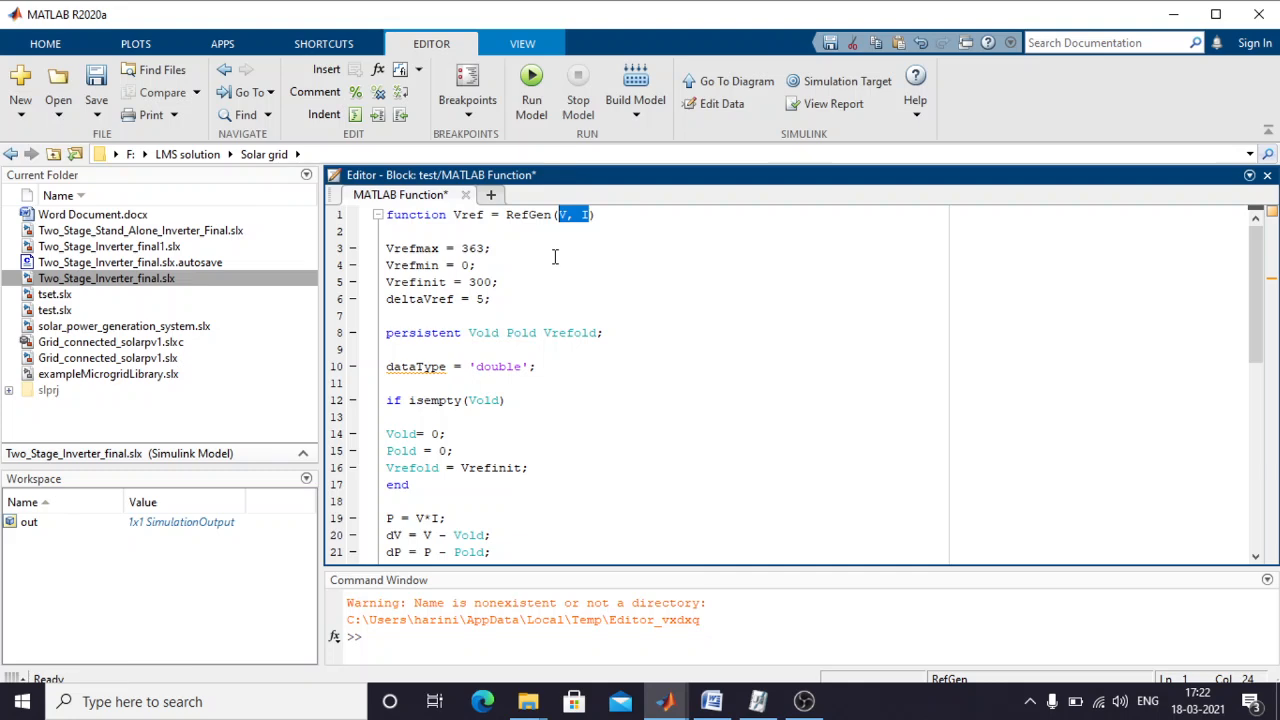
{"action": "left_click", "coordinate": [553, 259]}
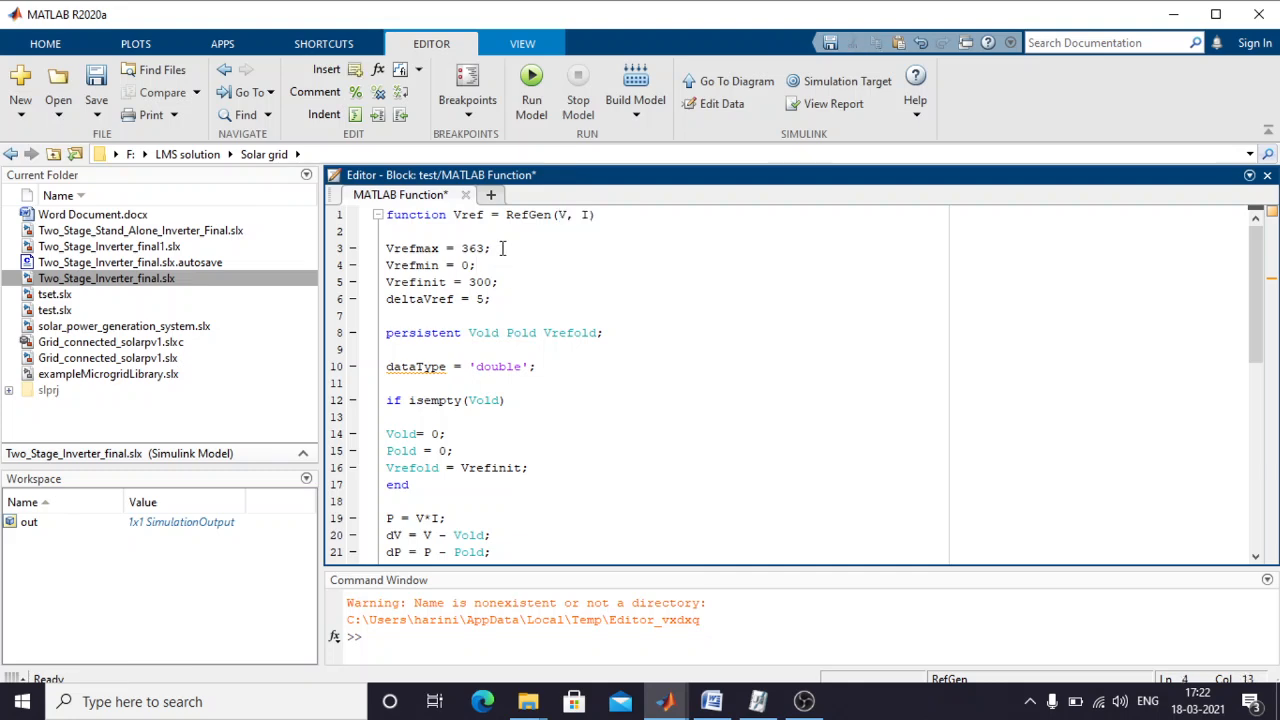
{"action": "left_click_drag", "start_coordinate": [500, 248], "coordinate": [386, 247]}
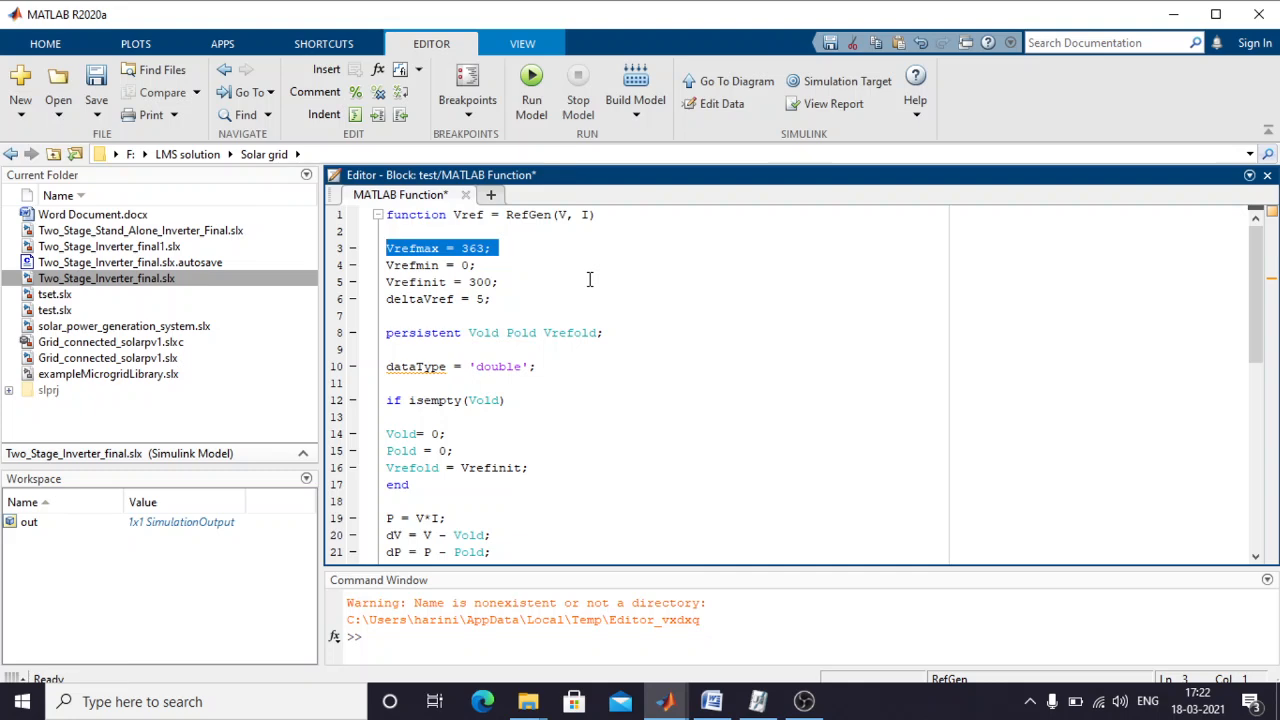
{"action": "left_click_drag", "start_coordinate": [476, 265], "coordinate": [393, 268]}
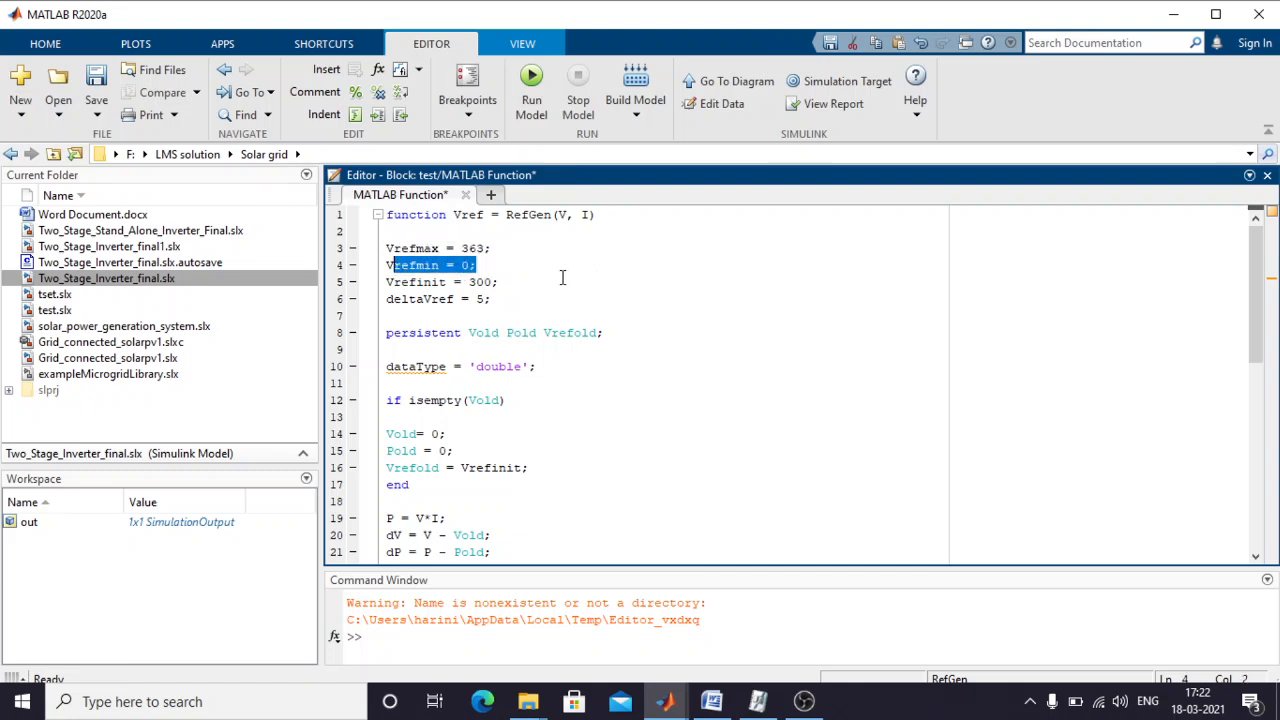
{"action": "left_click", "coordinate": [553, 284]}
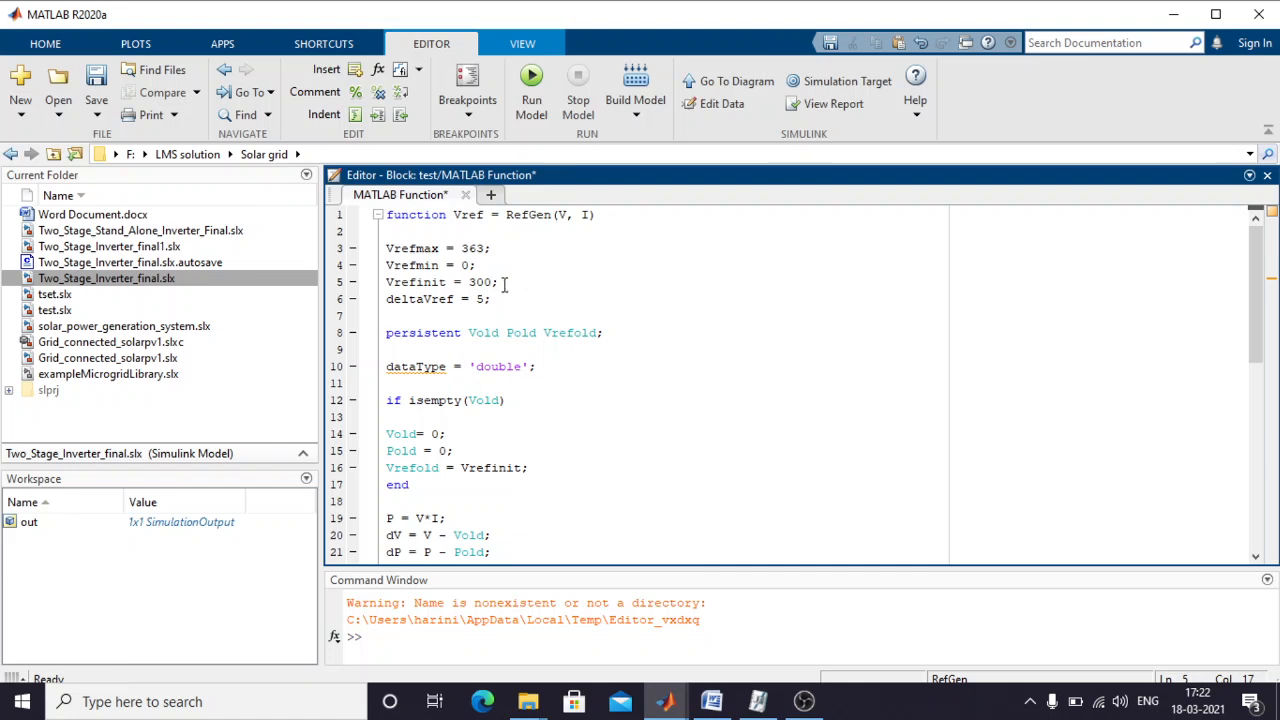
Review the RefGen function's Vrefinit and deltaVref parameters, the persistent variable declaration and the dataType line.
{"action": "left_click_drag", "start_coordinate": [500, 284], "coordinate": [388, 290]}
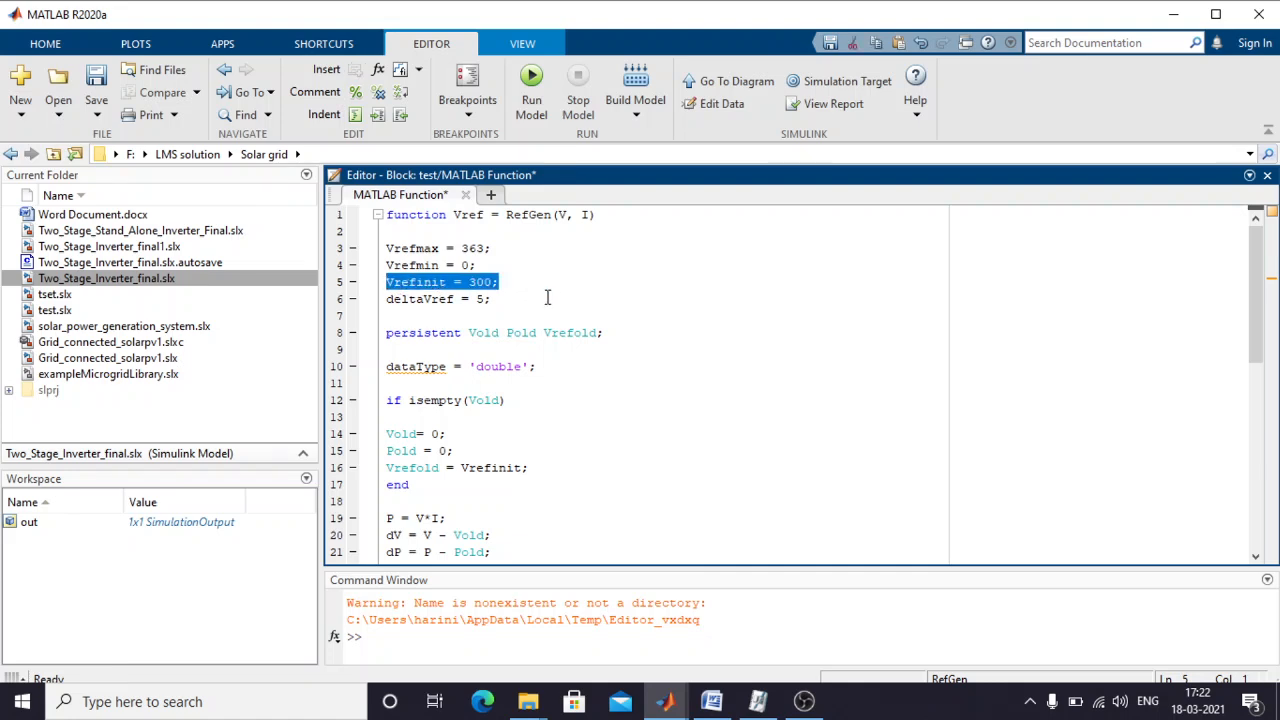
{"action": "left_click_drag", "start_coordinate": [496, 300], "coordinate": [386, 308]}
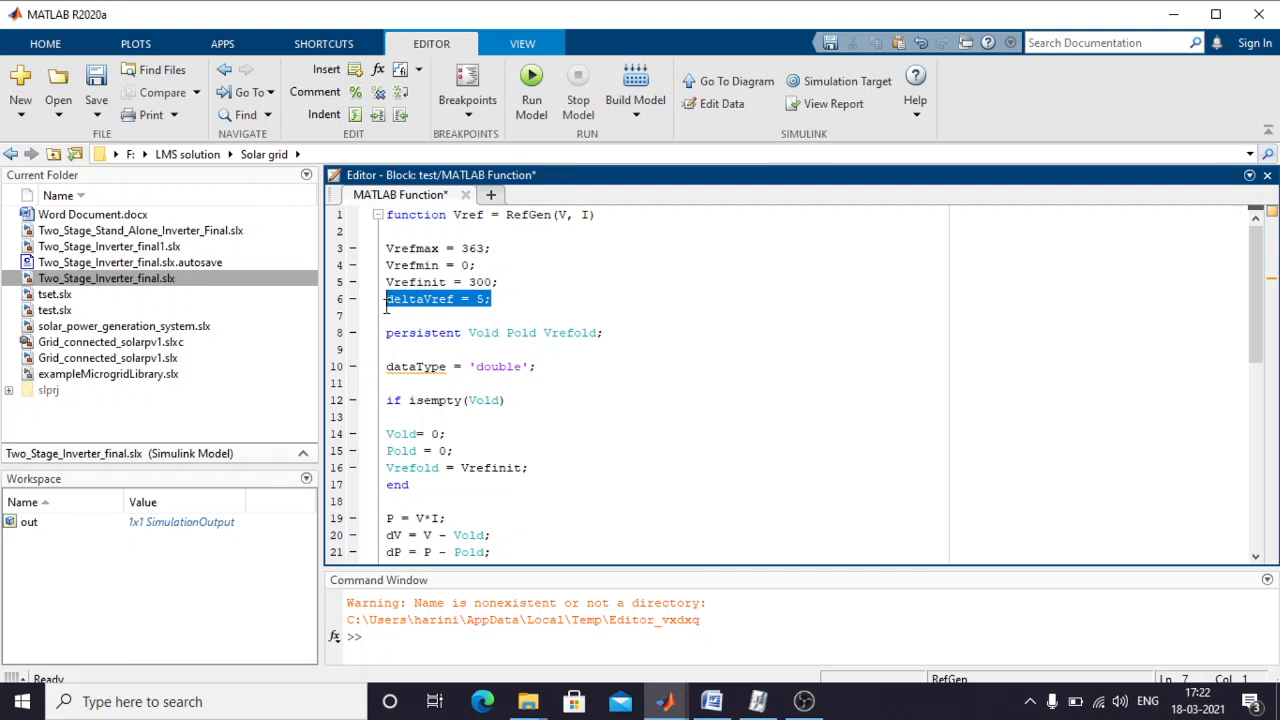
{"action": "left_click", "coordinate": [491, 308]}
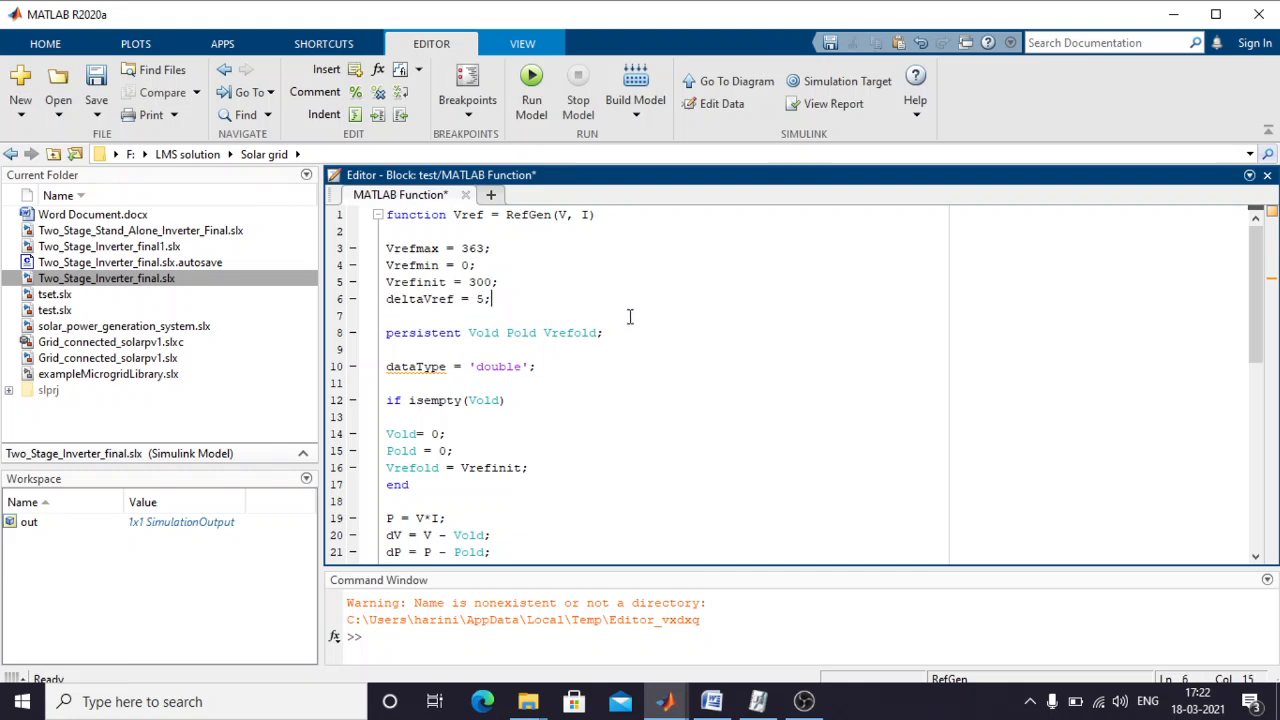
{"action": "mouse_move", "coordinate": [572, 215]}
{"action": "left_mouse_down"}
{"action": "mouse_move", "coordinate": [558, 215]}
{"action": "mouse_move", "coordinate": [590, 216]}
{"action": "left_mouse_up"}
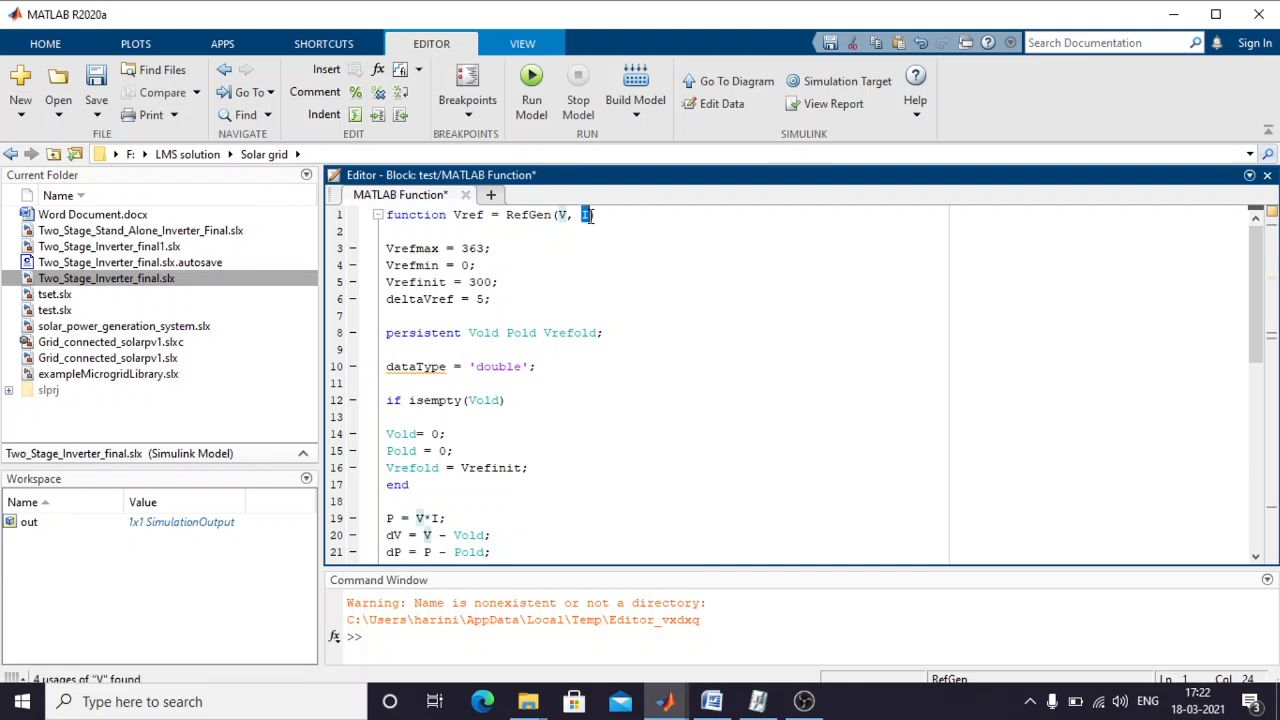
{"action": "left_click", "coordinate": [625, 334]}
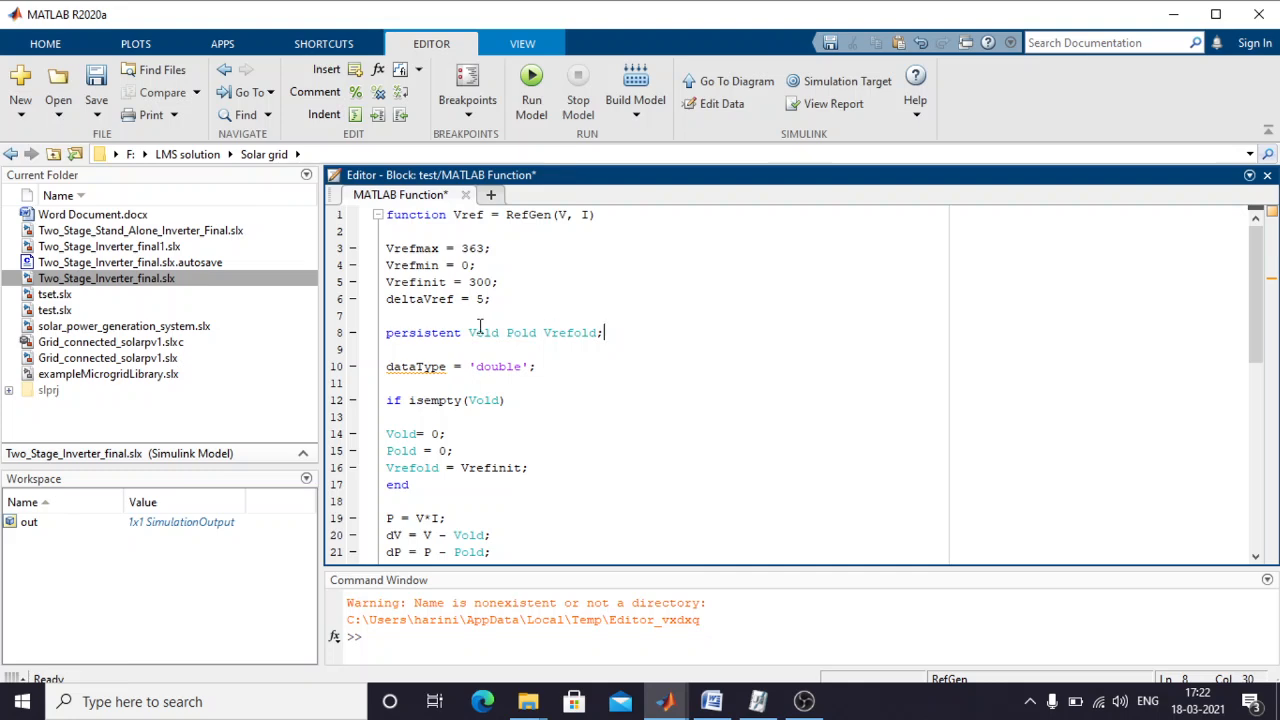
{"action": "left_click_drag", "start_coordinate": [605, 333], "coordinate": [386, 337]}
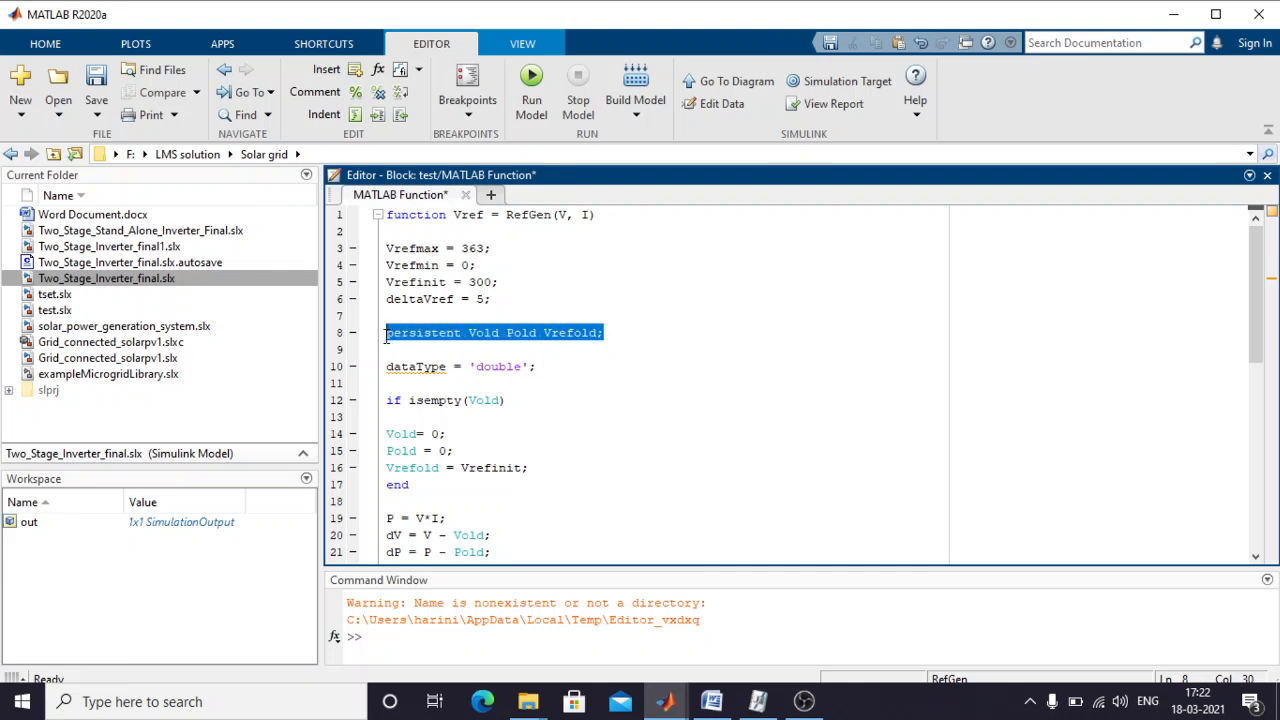
{"action": "left_click", "coordinate": [583, 366]}
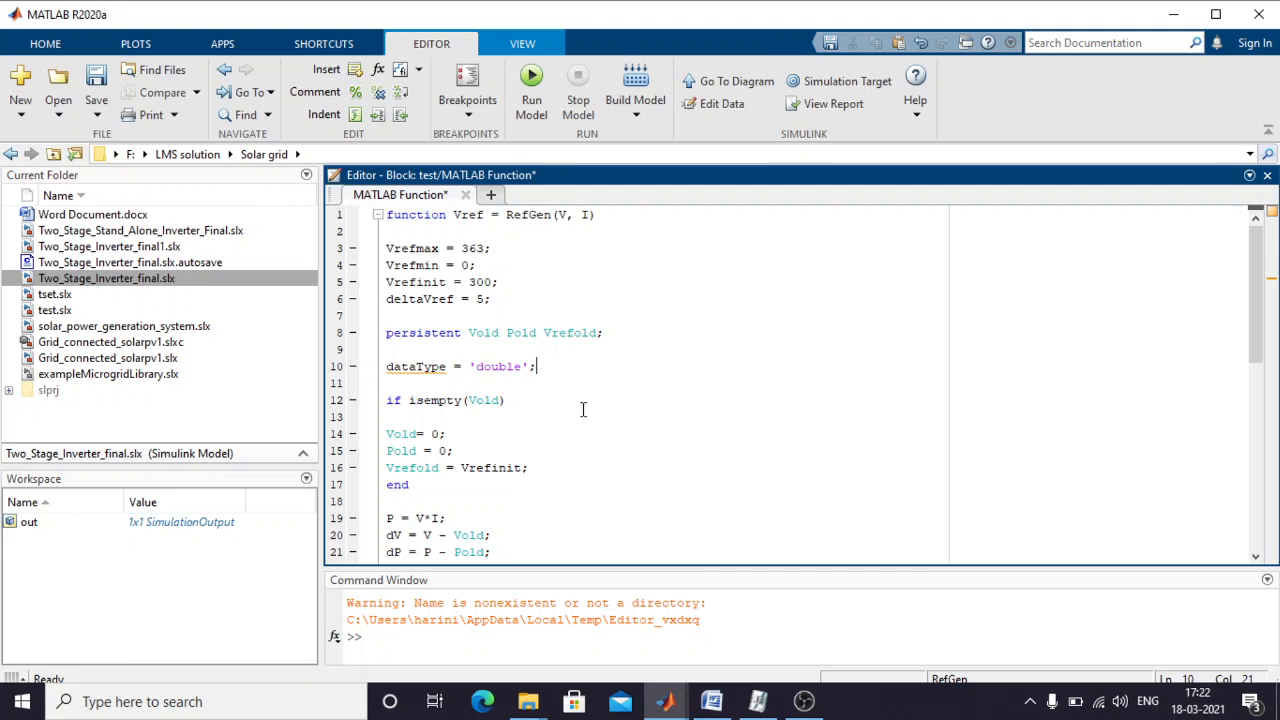
{"action": "scroll", "coordinate": [583, 409], "scroll_direction": "down", "scroll_amount": 1}
{"action": "left_click_drag", "start_coordinate": [538, 316], "coordinate": [388, 322]}
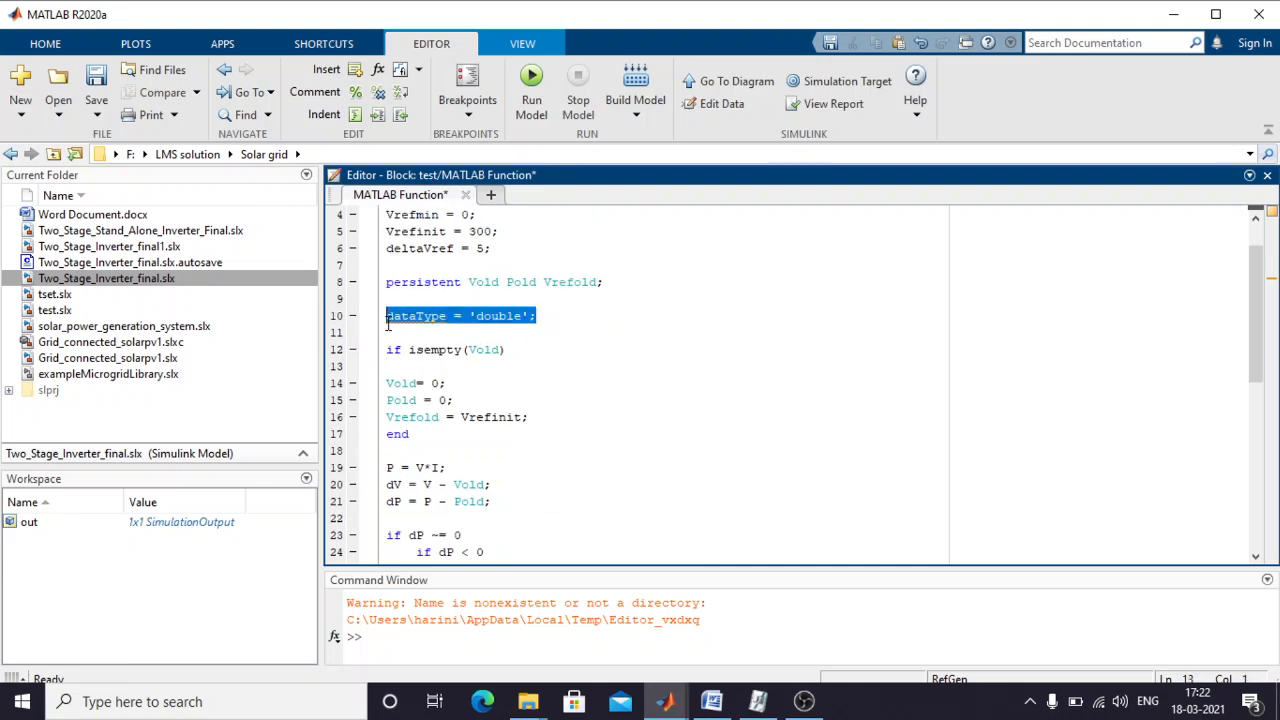
{"action": "left_click", "coordinate": [575, 346]}
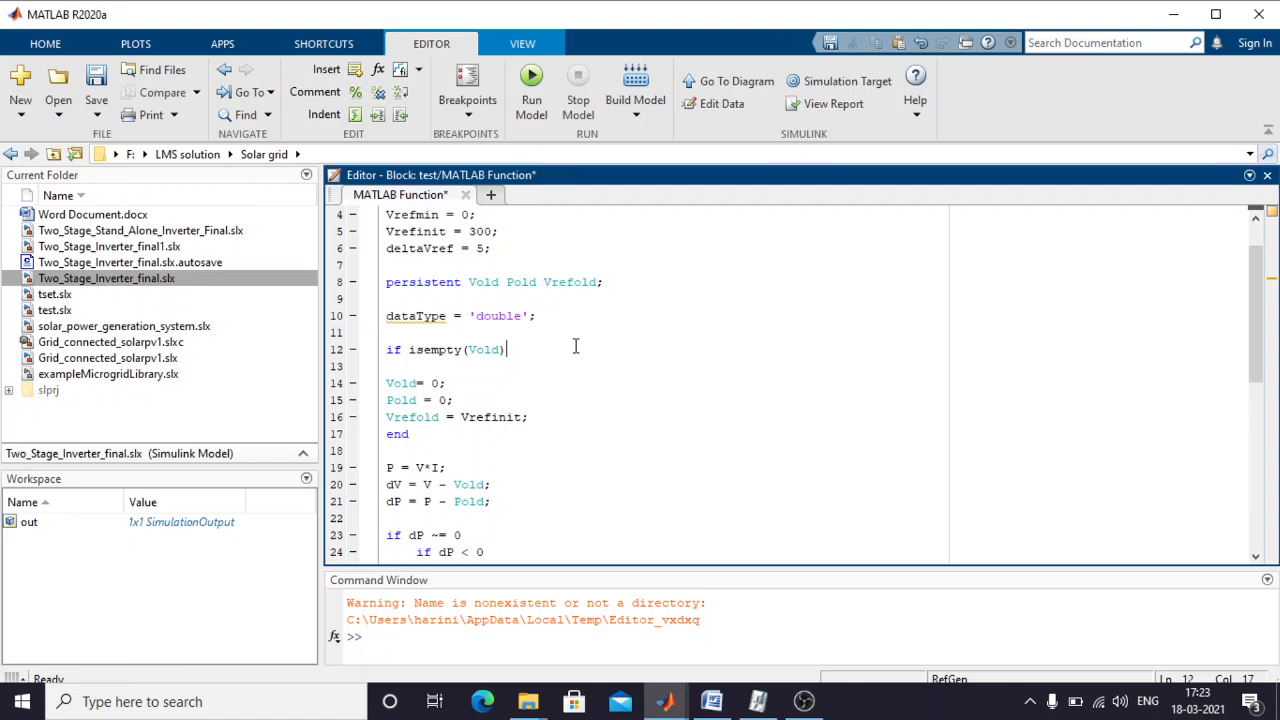
Examine the isempty(Vold) block that initializes Vold, Pold and Vrefold, and trace Vrefinit back to its definition.
{"action": "scroll", "coordinate": [575, 346], "scroll_direction": "down", "scroll_amount": 1}
{"action": "left_click_drag", "start_coordinate": [388, 299], "coordinate": [434, 381]}
{"action": "left_click_drag", "start_coordinate": [385, 301], "coordinate": [388, 310]}
{"action": "left_click", "coordinate": [443, 312]}
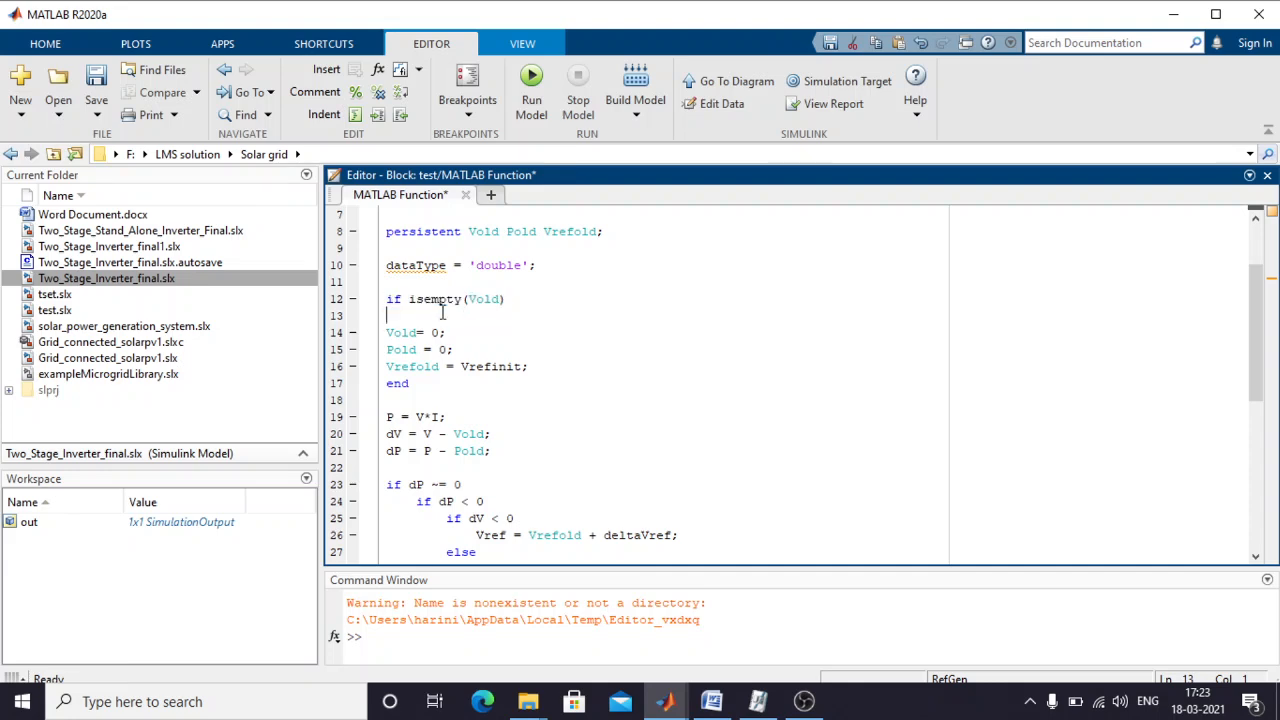
{"action": "left_click", "coordinate": [484, 231]}
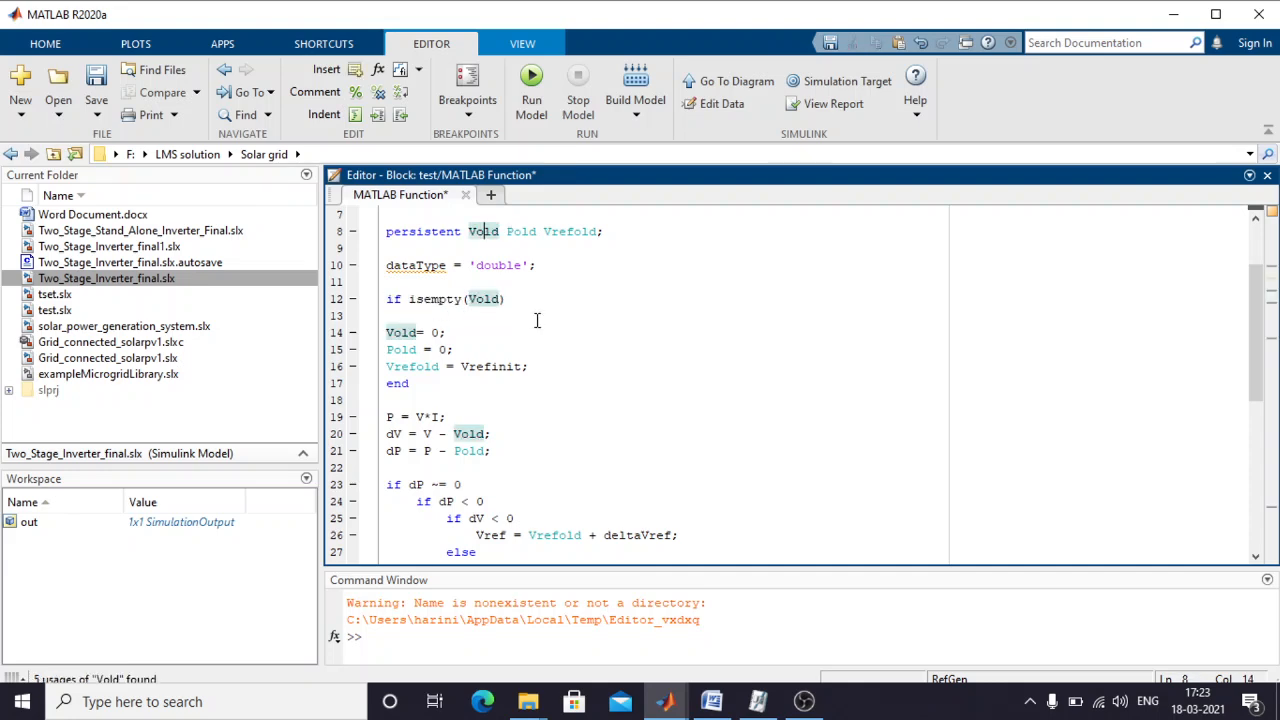
{"action": "mouse_move", "coordinate": [490, 236]}
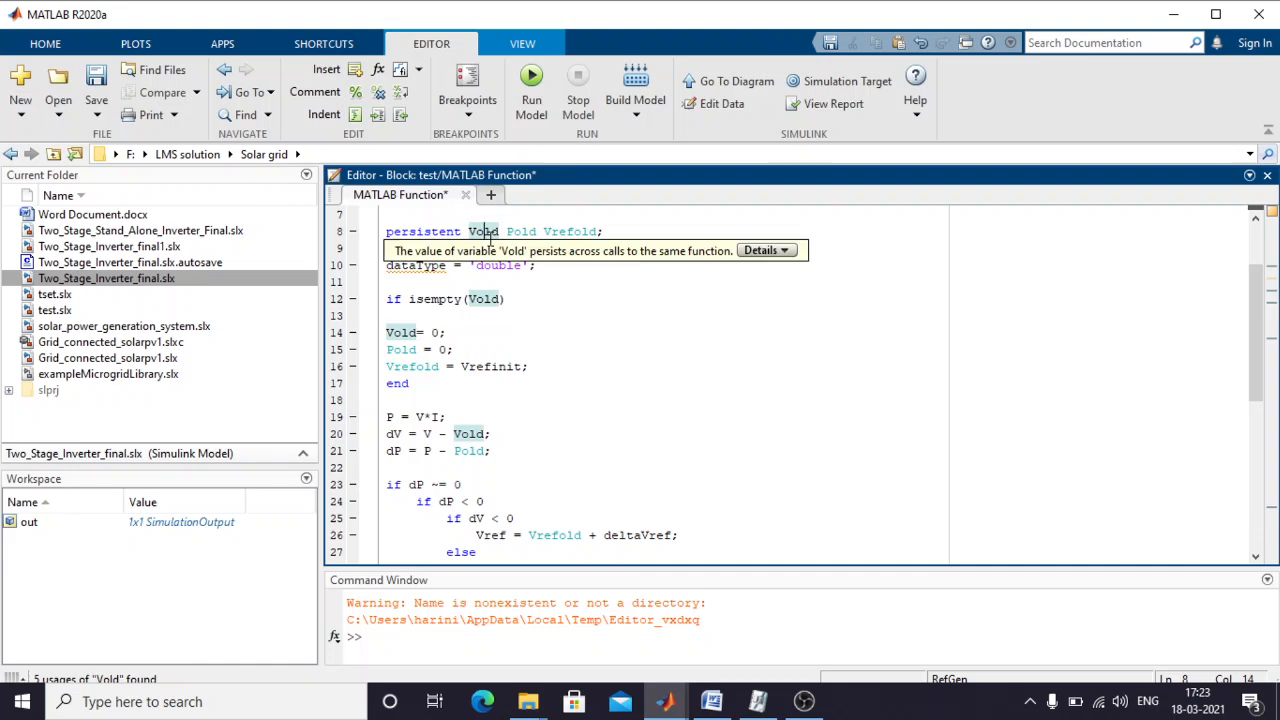
{"action": "left_click_drag", "start_coordinate": [456, 332], "coordinate": [386, 332]}
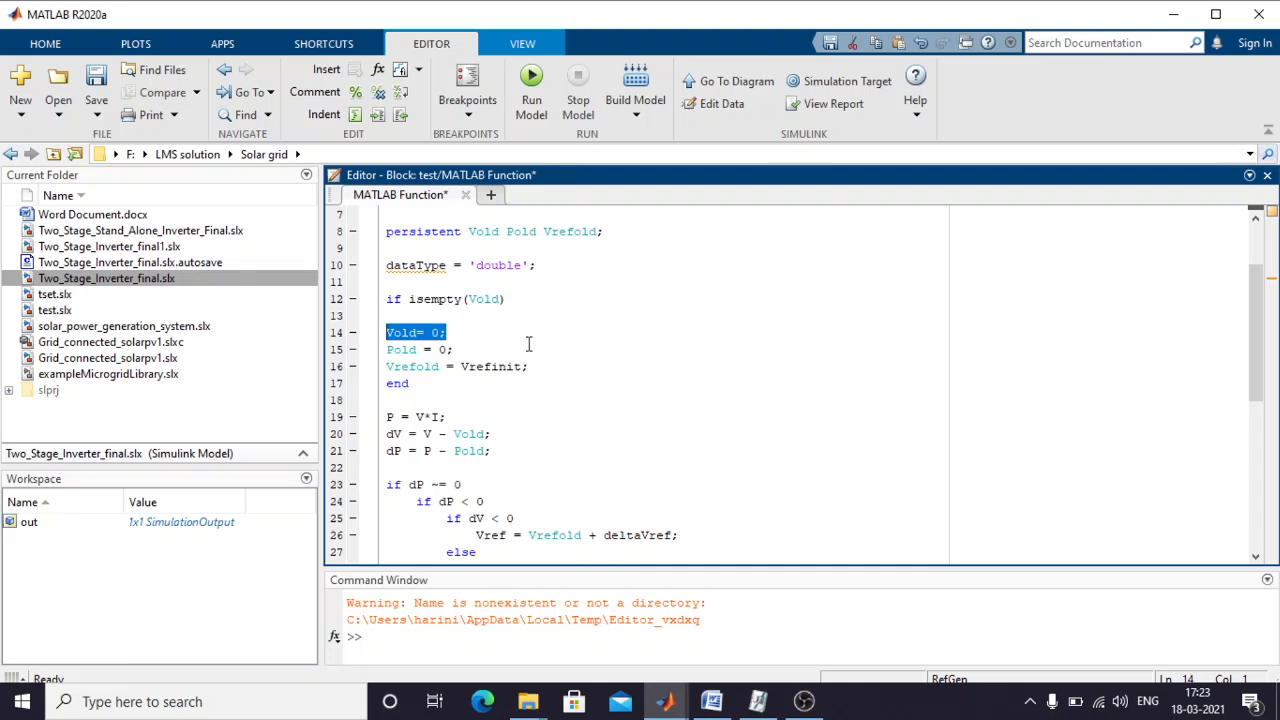
{"action": "left_click", "coordinate": [395, 332]}
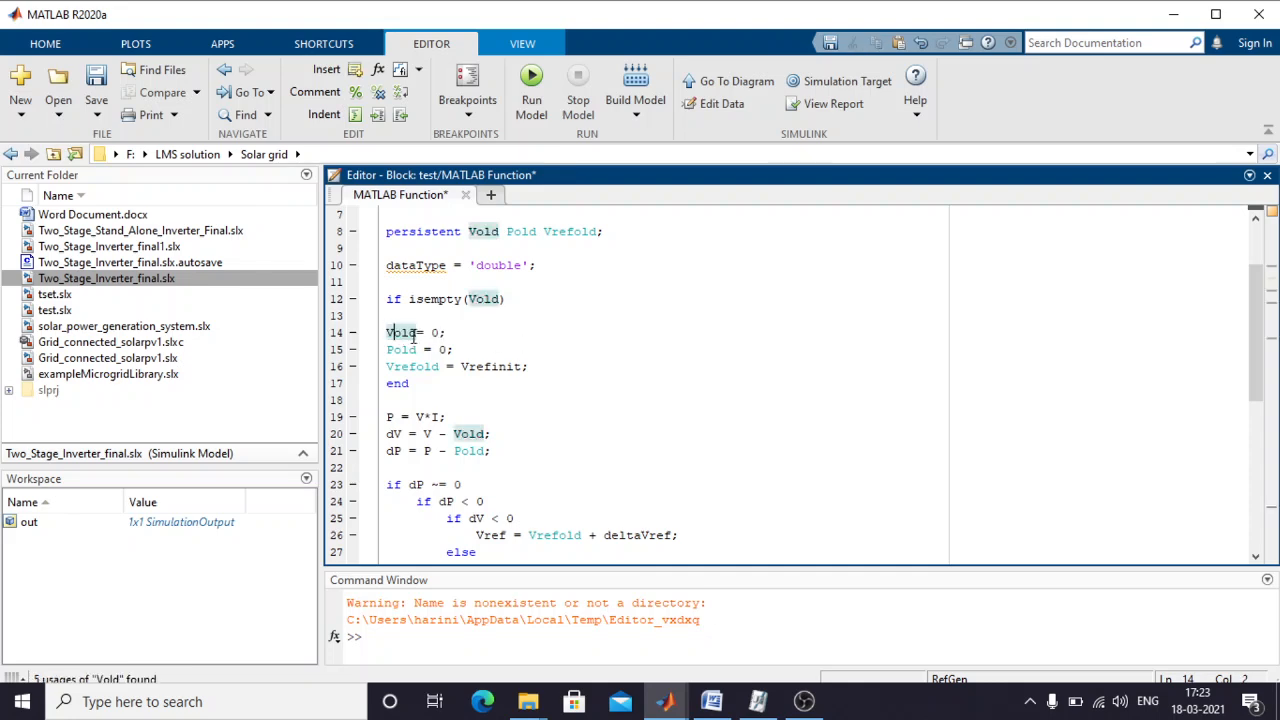
{"action": "left_click_drag", "start_coordinate": [445, 333], "coordinate": [386, 350]}
{"action": "left_click_drag", "start_coordinate": [528, 366], "coordinate": [389, 373]}
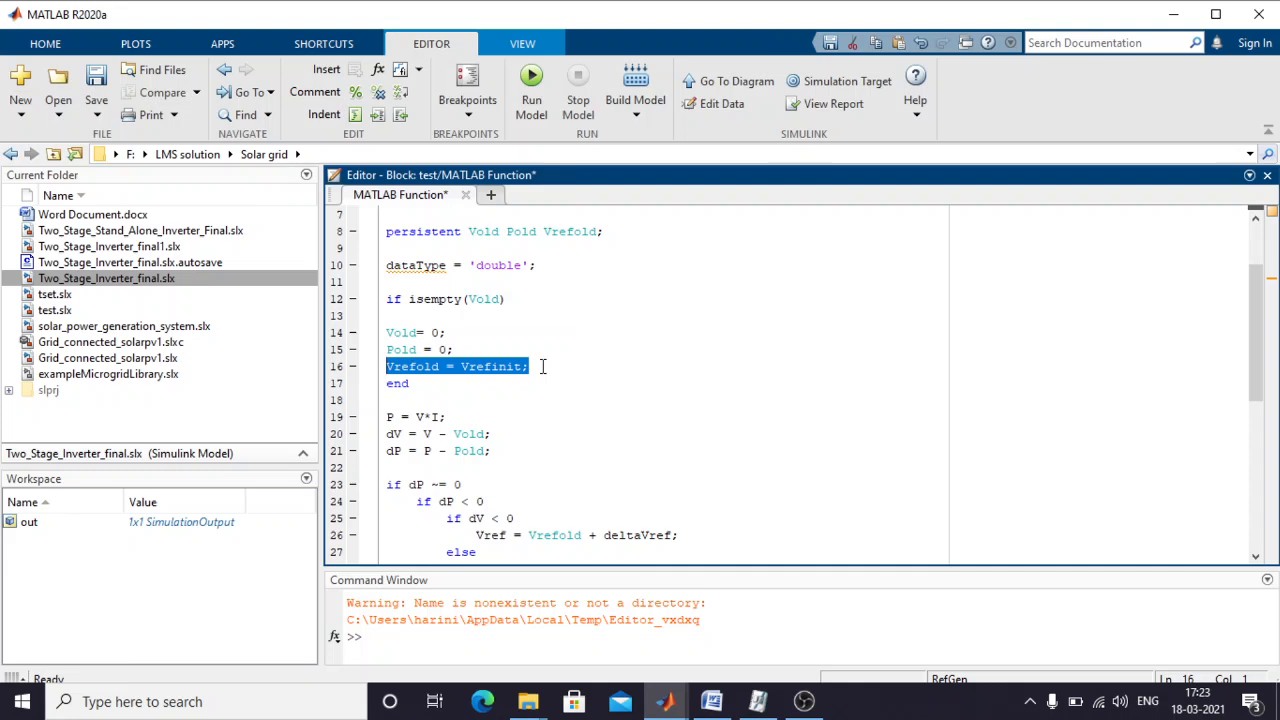
{"action": "scroll", "coordinate": [544, 366], "scroll_direction": "up", "scroll_amount": 2}
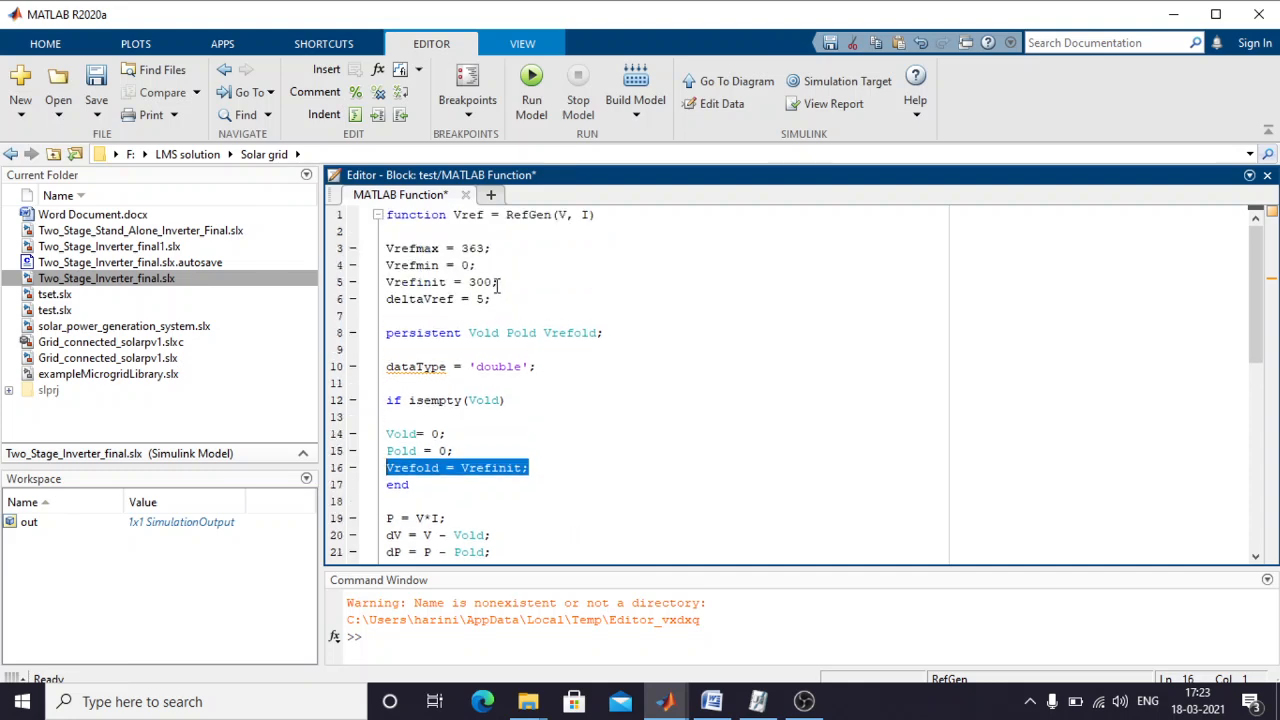
{"action": "left_click_drag", "start_coordinate": [499, 282], "coordinate": [387, 283]}
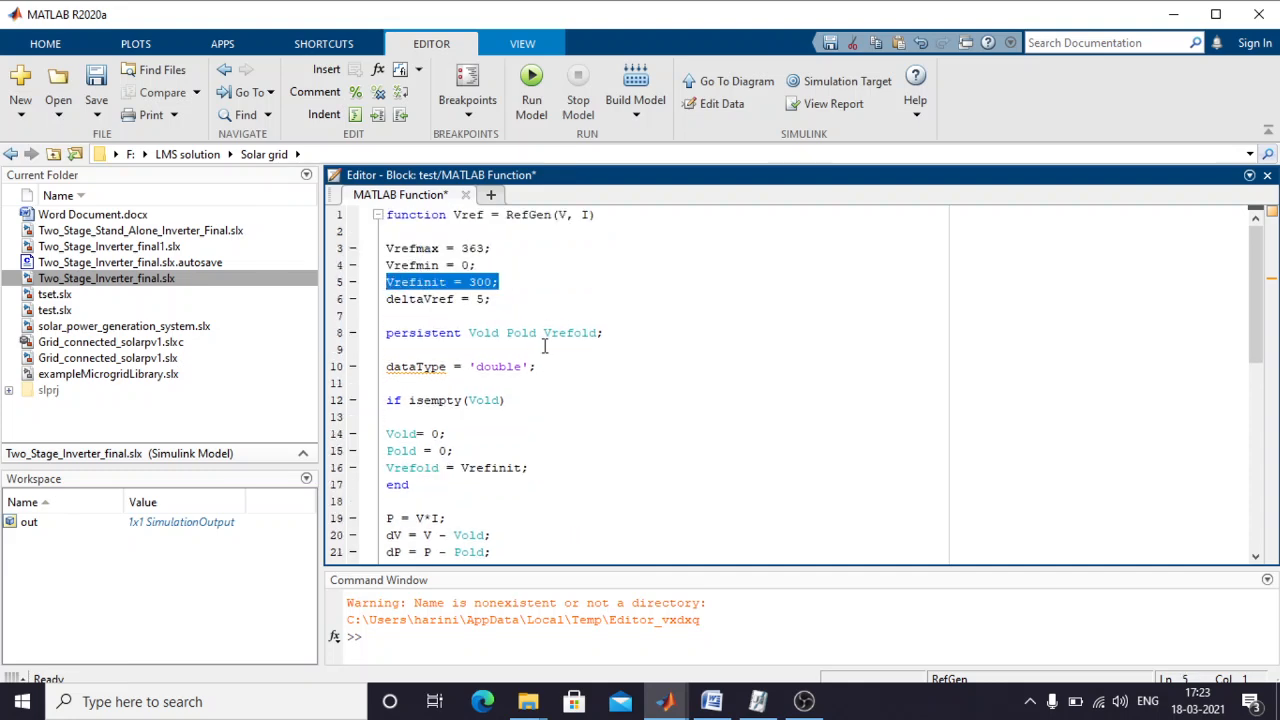
{"action": "left_click", "coordinate": [538, 466]}
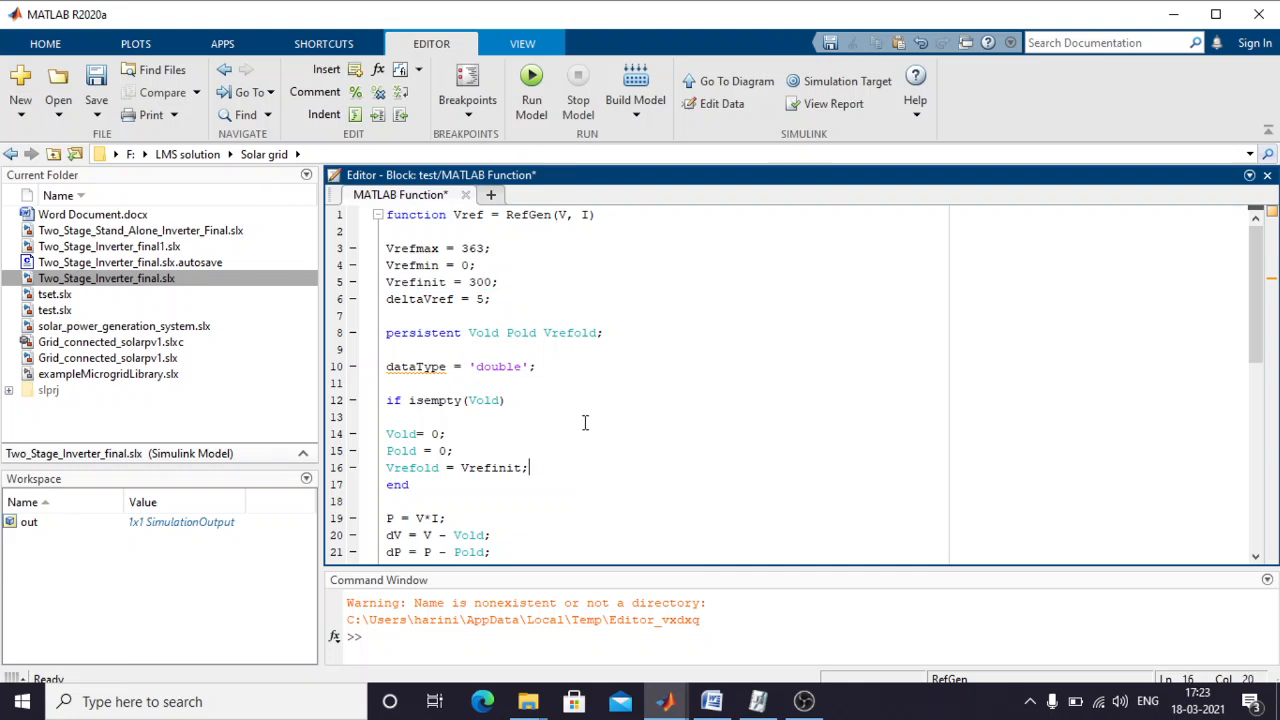
Examine the lines that calculate the power P, the voltage change dV and the power change dP.
{"action": "scroll", "coordinate": [585, 422], "scroll_direction": "down", "scroll_amount": 3}
{"action": "scroll", "coordinate": [585, 422], "scroll_direction": "down", "scroll_amount": 1}
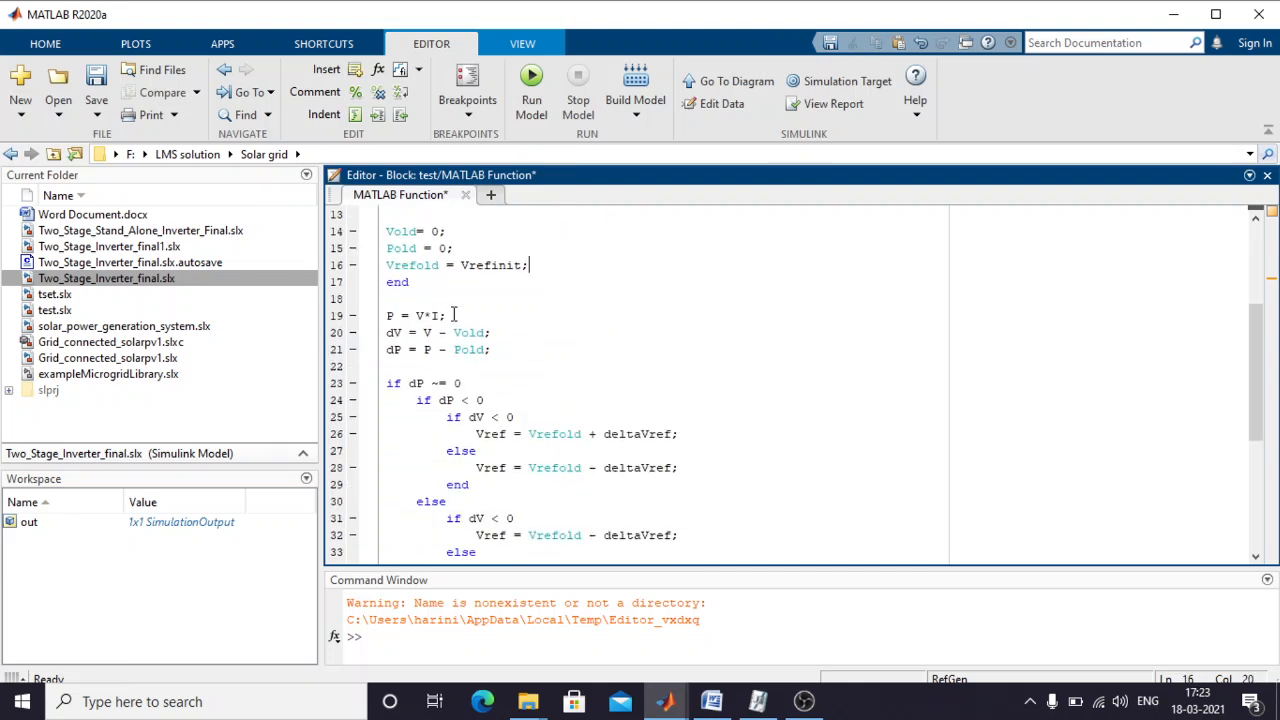
{"action": "left_click_drag", "start_coordinate": [453, 314], "coordinate": [386, 315]}
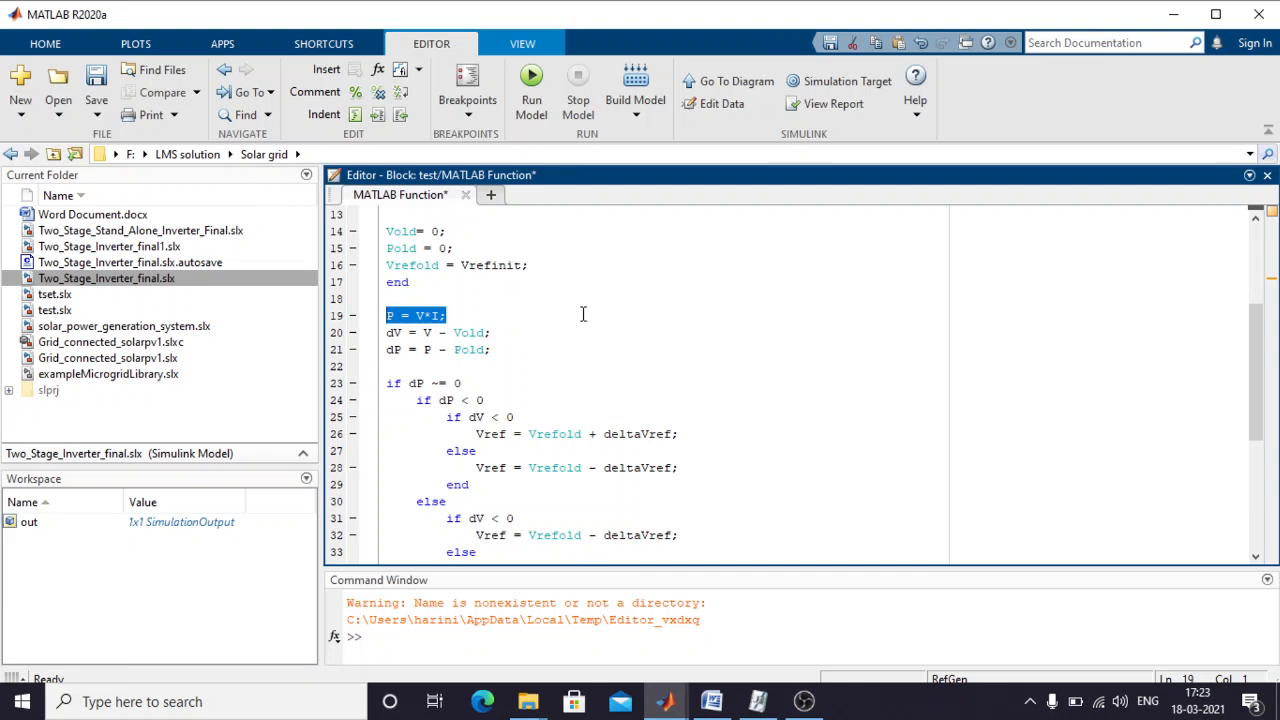
{"action": "left_click", "coordinate": [403, 320]}
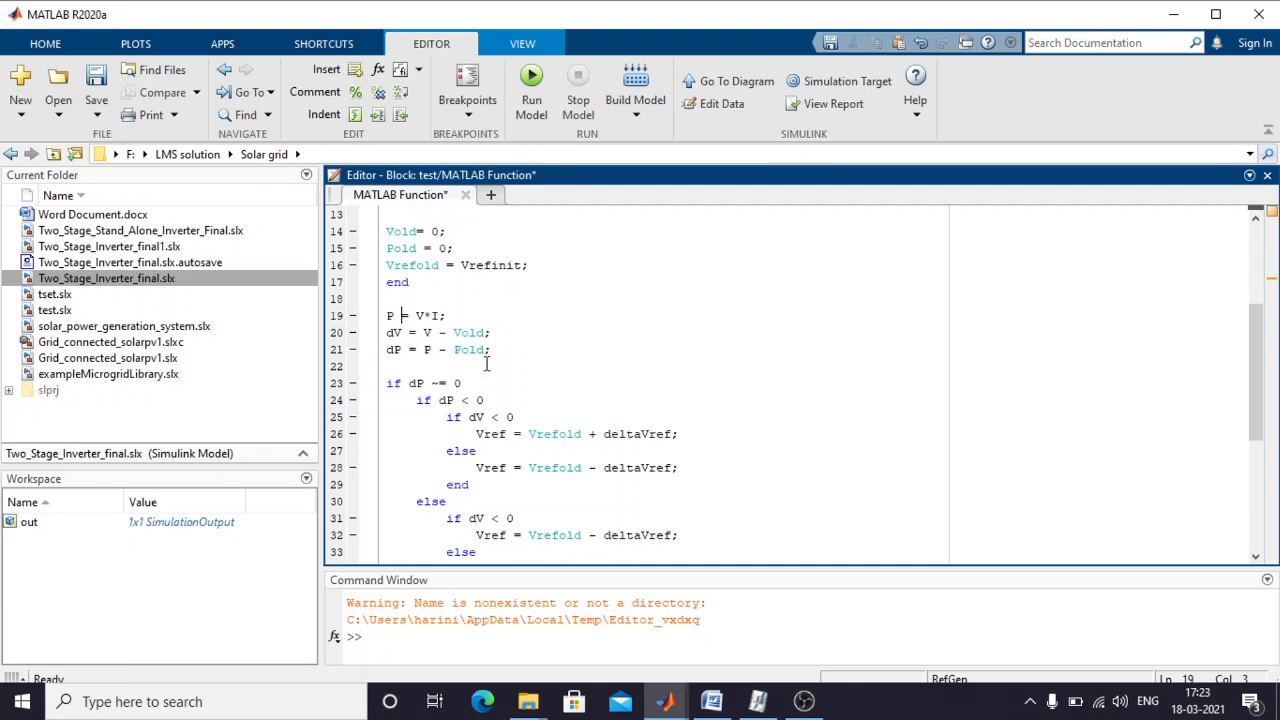
{"action": "left_click_drag", "start_coordinate": [494, 333], "coordinate": [387, 333]}
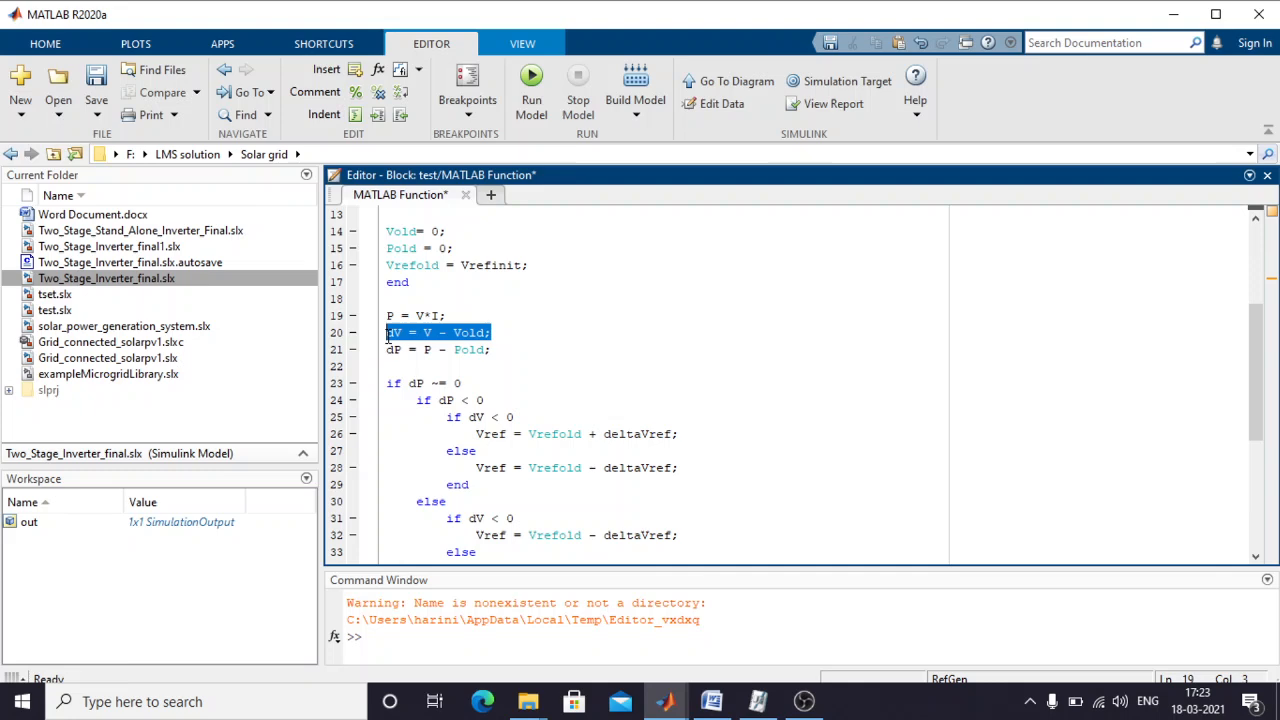
{"action": "left_click", "coordinate": [510, 350]}
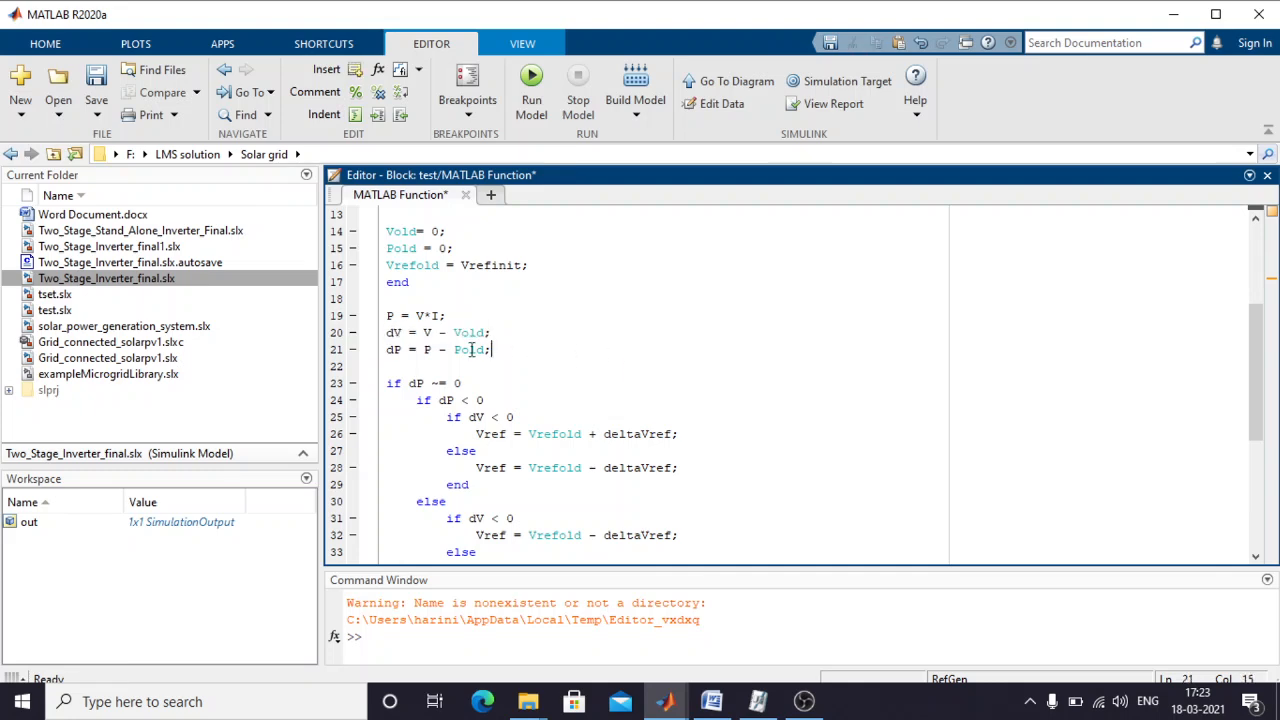
{"action": "double_click", "coordinate": [425, 333]}
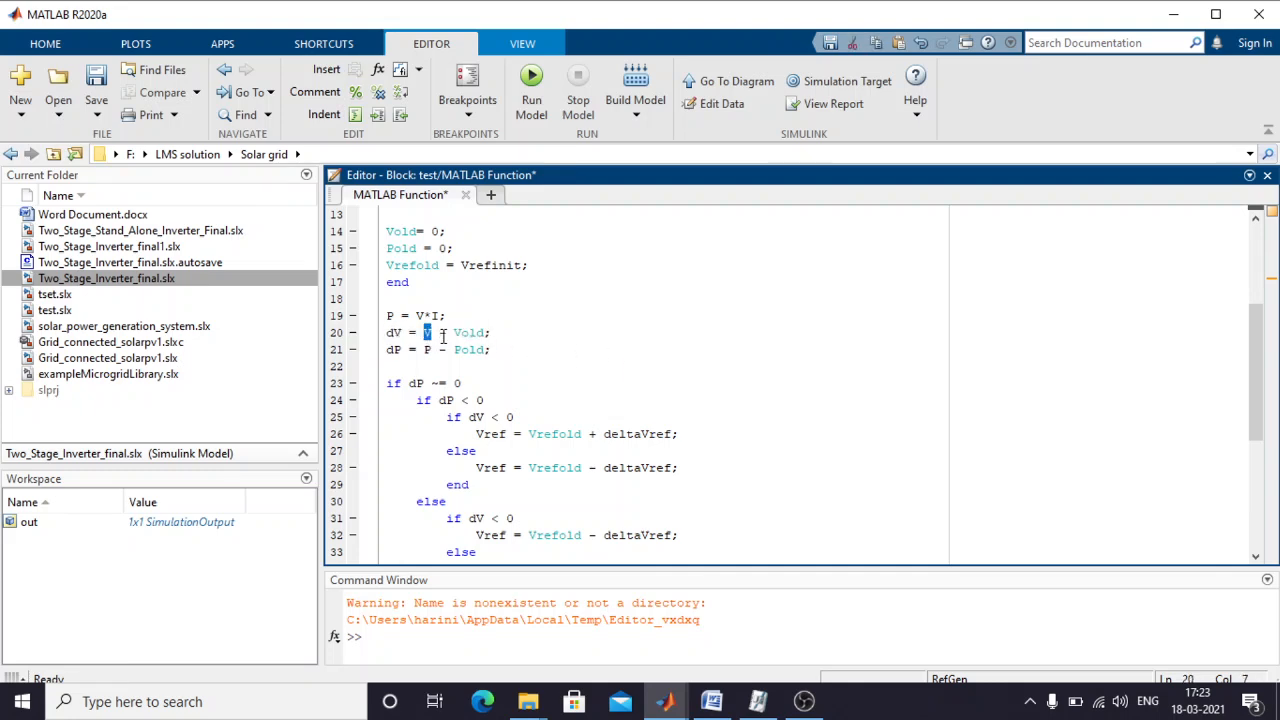
{"action": "left_click_drag", "start_coordinate": [457, 333], "coordinate": [490, 333]}
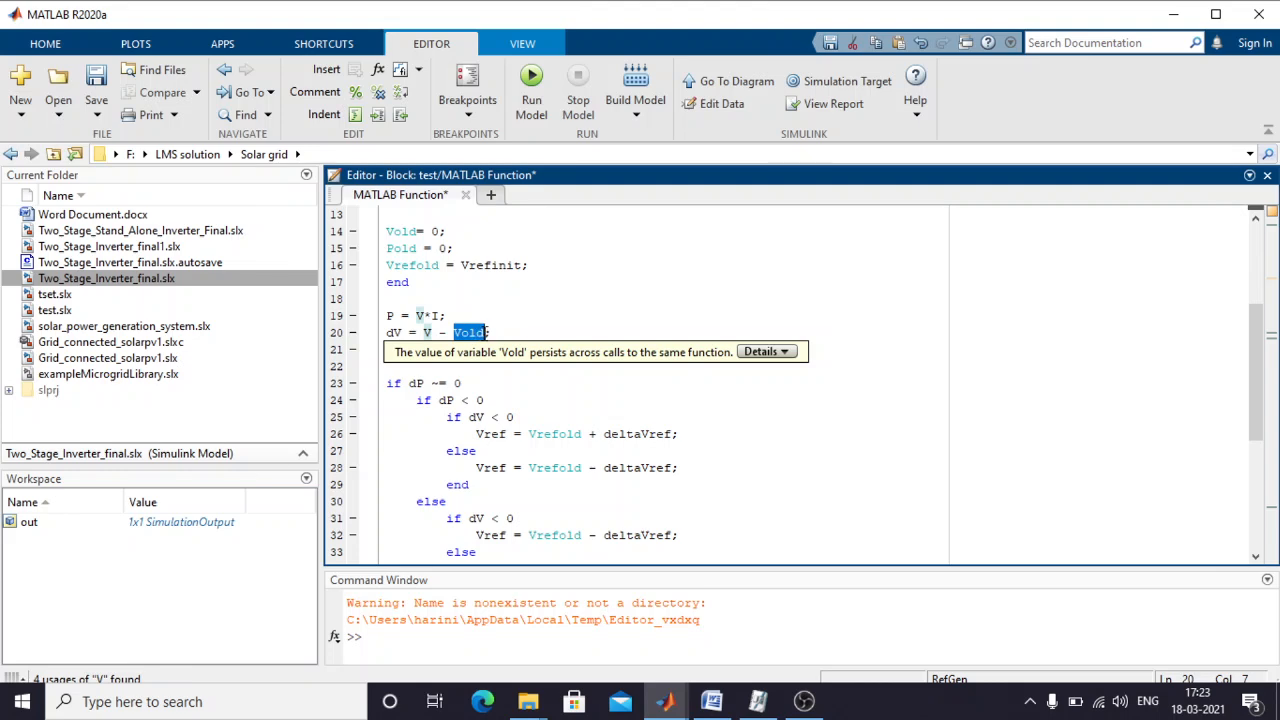
{"action": "left_click", "coordinate": [528, 371]}
{"action": "scroll", "coordinate": [528, 371], "scroll_direction": "down", "scroll_amount": 1}
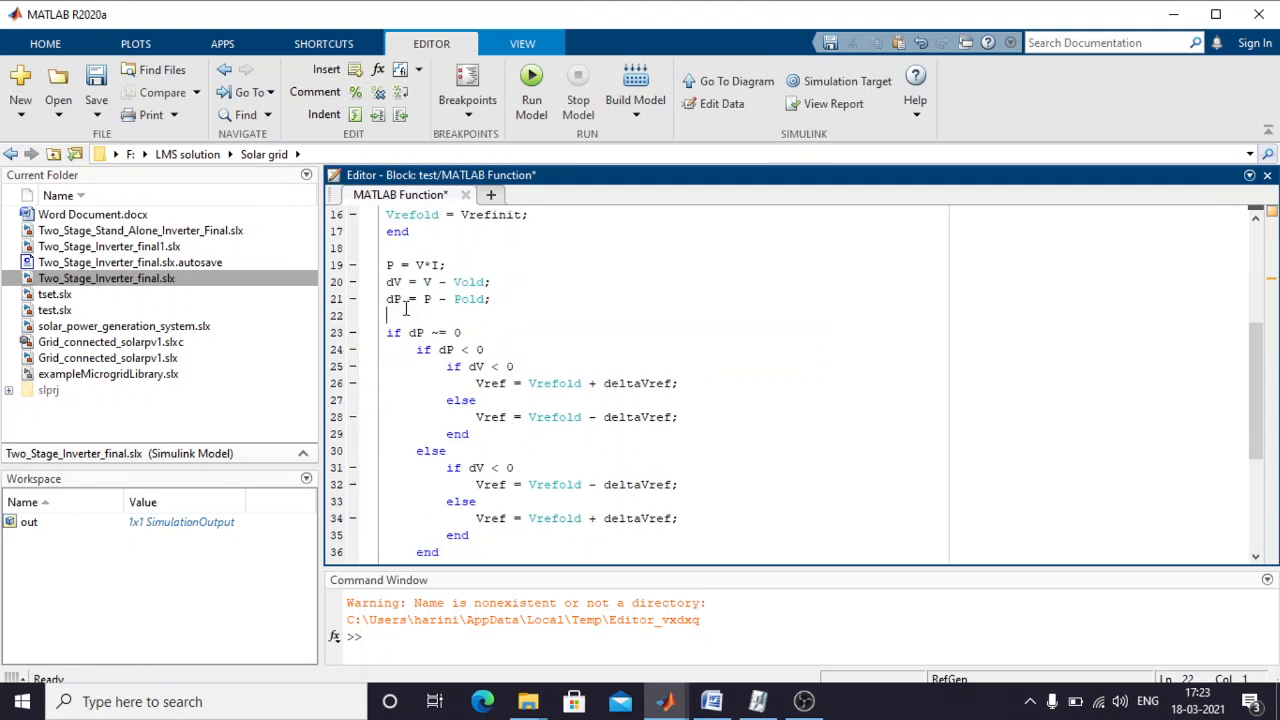
{"action": "left_click_drag", "start_coordinate": [389, 300], "coordinate": [406, 302]}
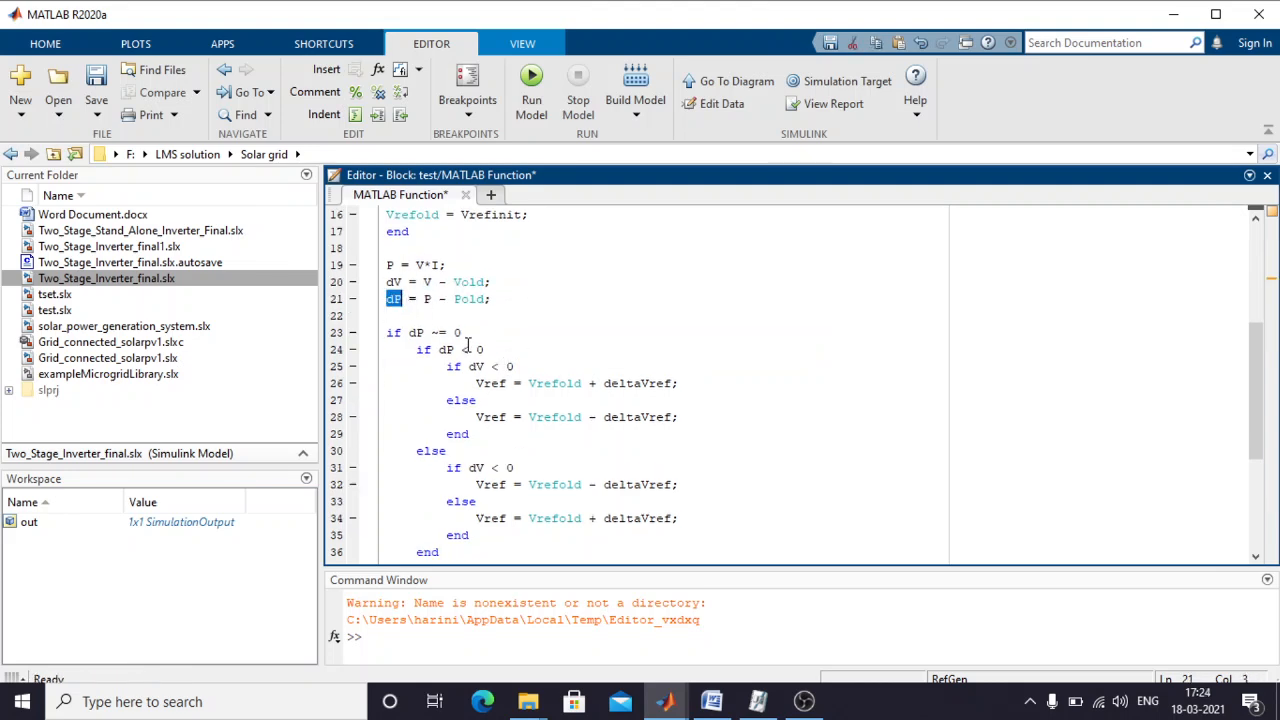
{"action": "left_click", "coordinate": [424, 298]}
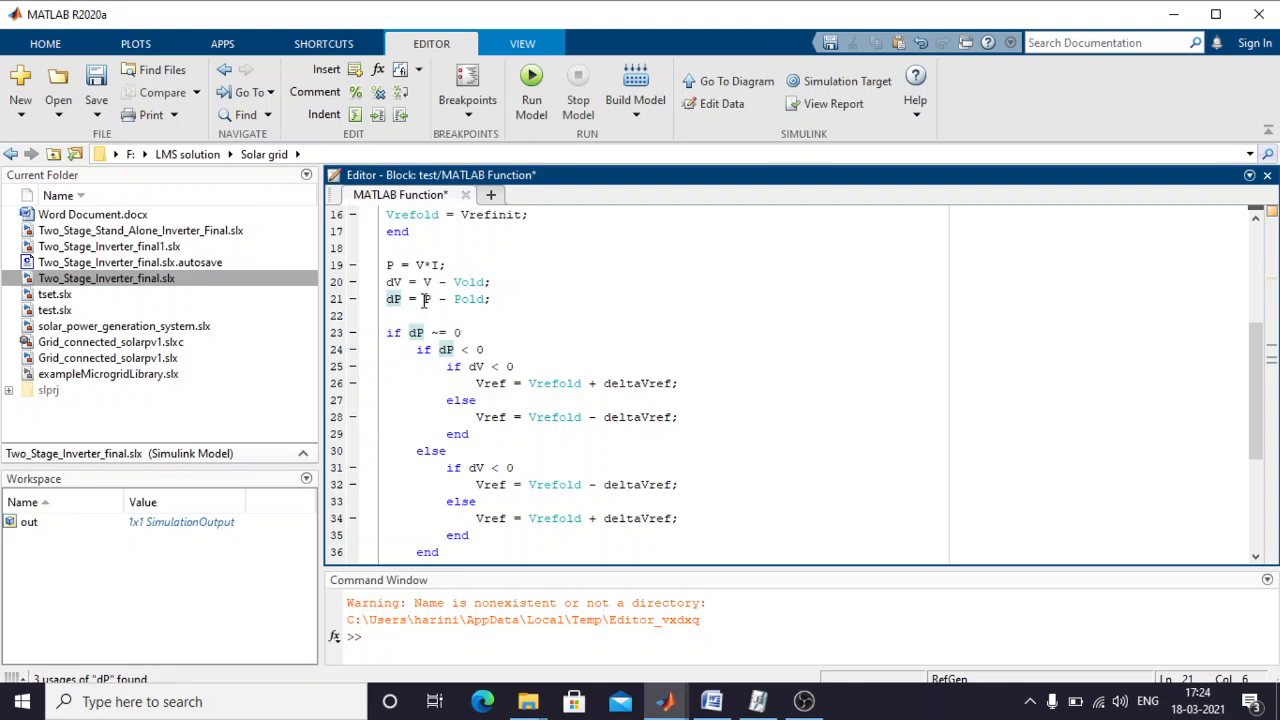
{"action": "left_click_drag", "start_coordinate": [424, 300], "coordinate": [506, 312]}
{"action": "left_click", "coordinate": [457, 299]}
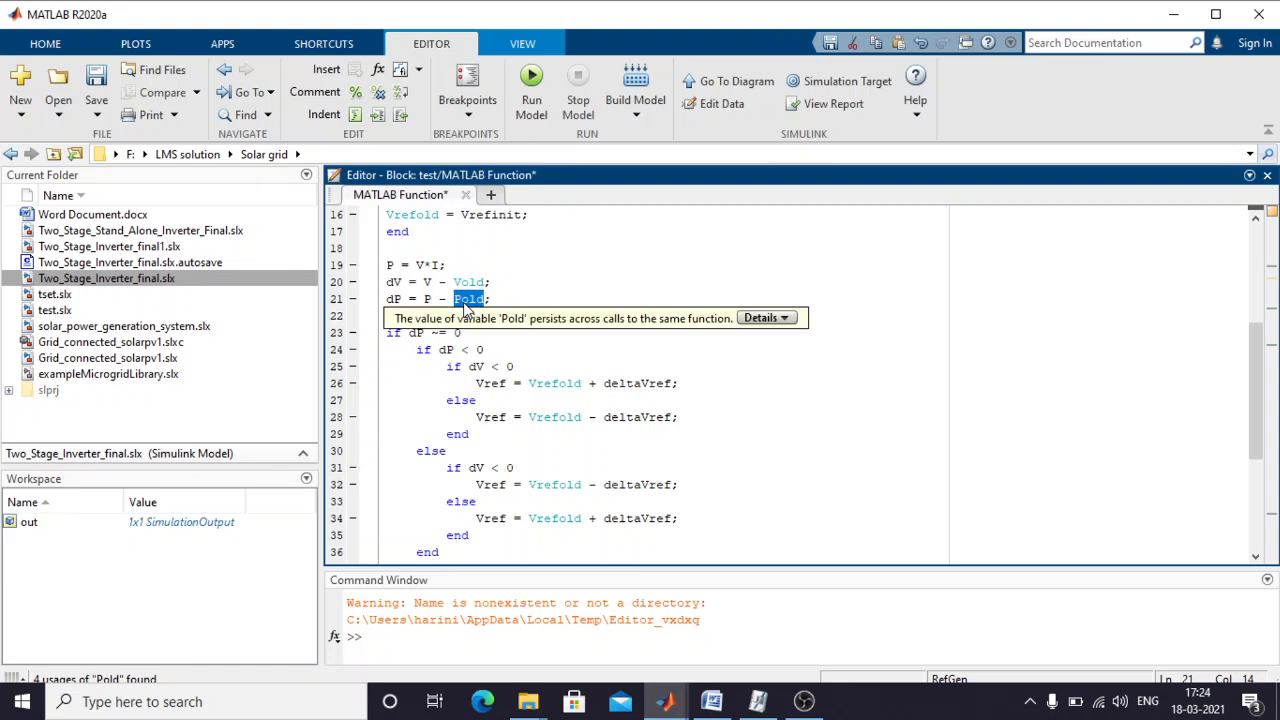
{"action": "mouse_move", "coordinate": [463, 302]}
{"action": "left_click", "coordinate": [523, 314]}
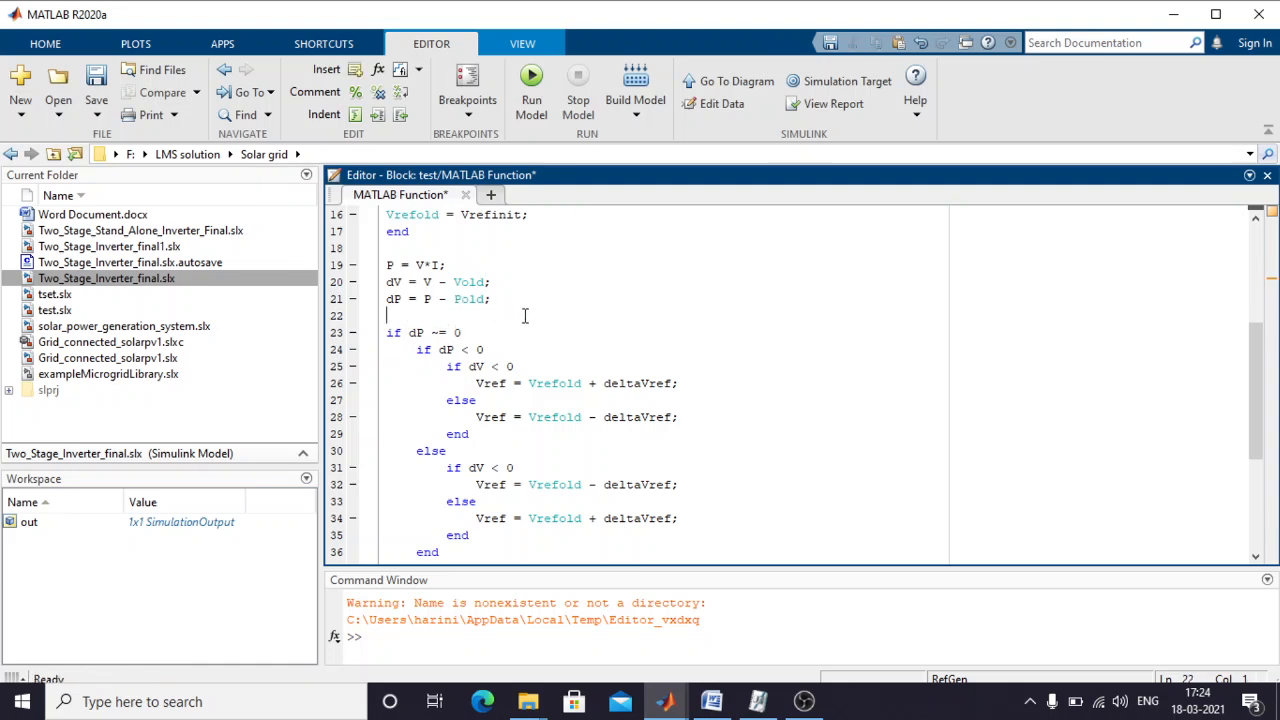
Examine the outer dP ~= 0 and dP < 0 conditions and the two nested dV < 0 blocks they enclose.
{"action": "scroll", "coordinate": [524, 315], "scroll_direction": "down", "scroll_amount": 1}
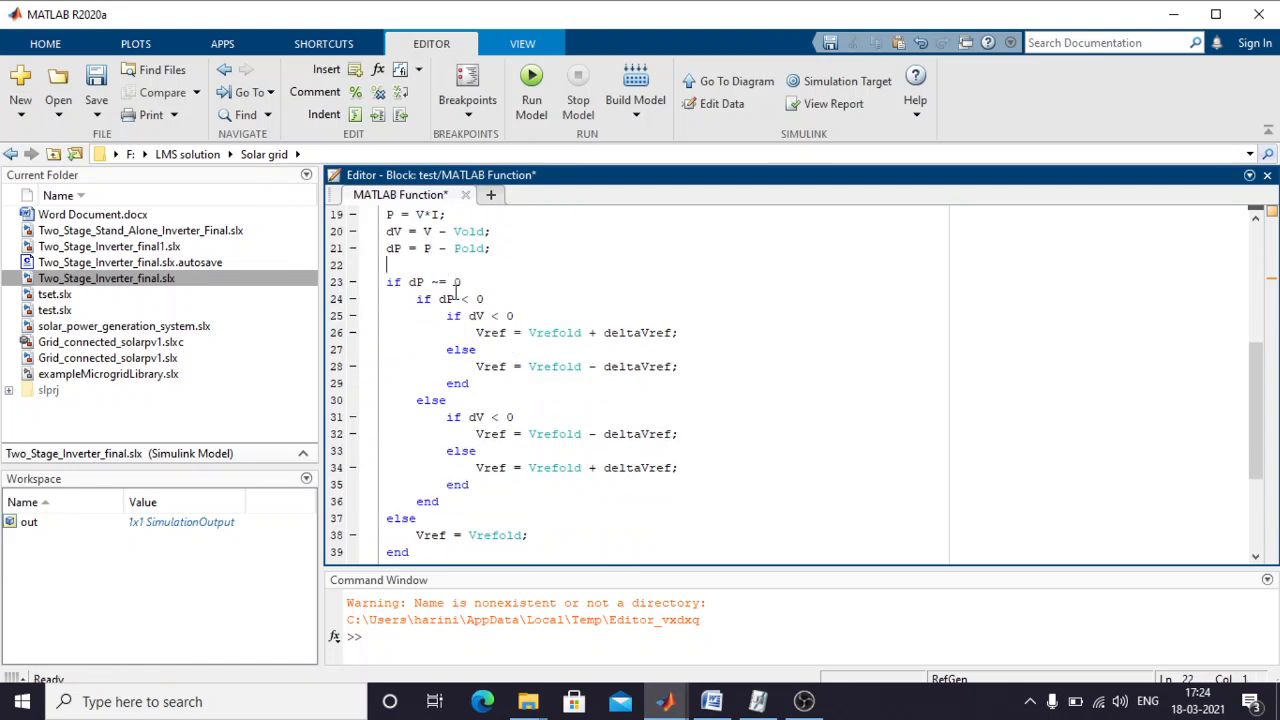
{"action": "left_click_drag", "start_coordinate": [461, 281], "coordinate": [409, 281]}
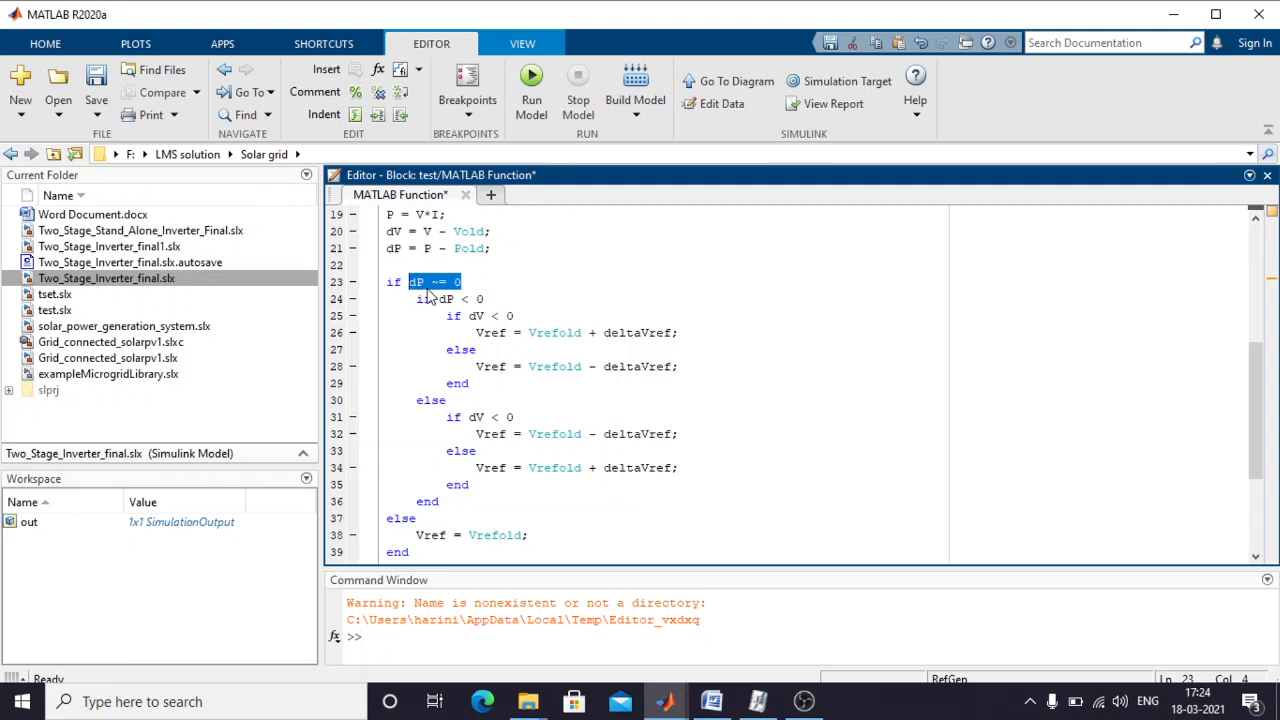
{"action": "scroll", "coordinate": [491, 315], "scroll_direction": "down", "scroll_amount": 1}
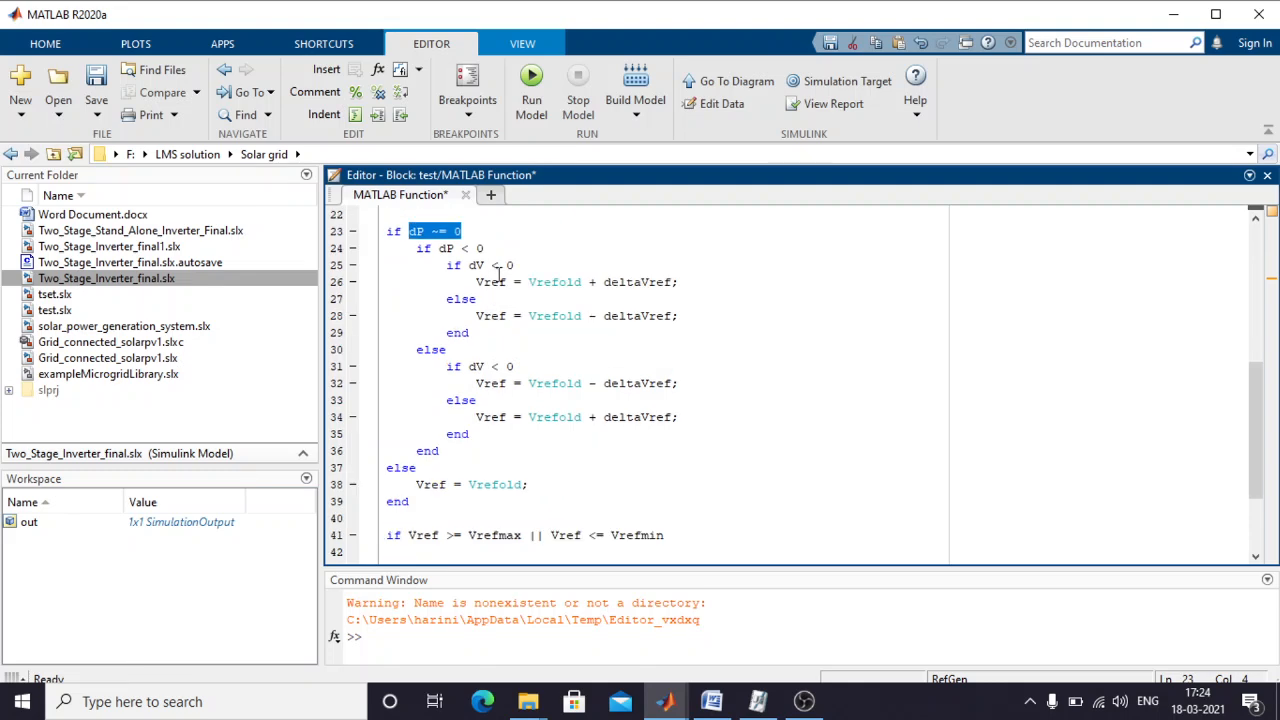
{"action": "left_click", "coordinate": [495, 249]}
{"action": "left_click_drag", "start_coordinate": [484, 248], "coordinate": [438, 248]}
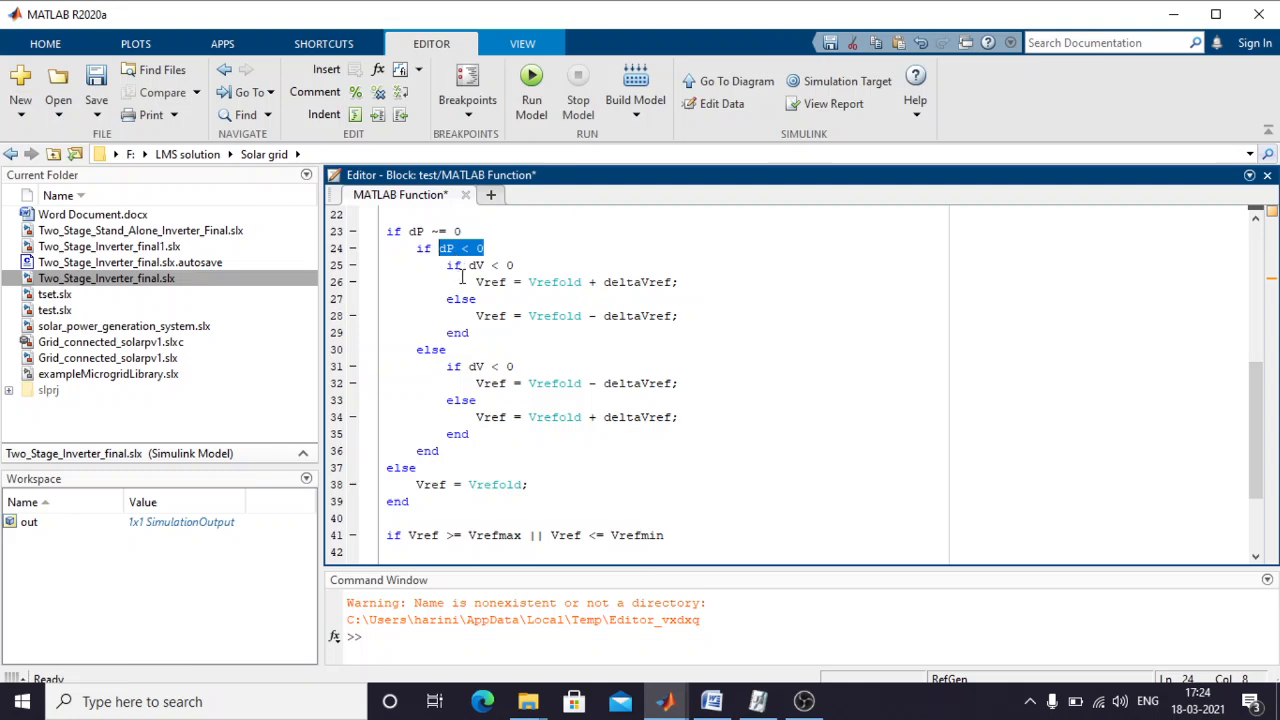
{"action": "left_click_drag", "start_coordinate": [446, 265], "coordinate": [478, 340]}
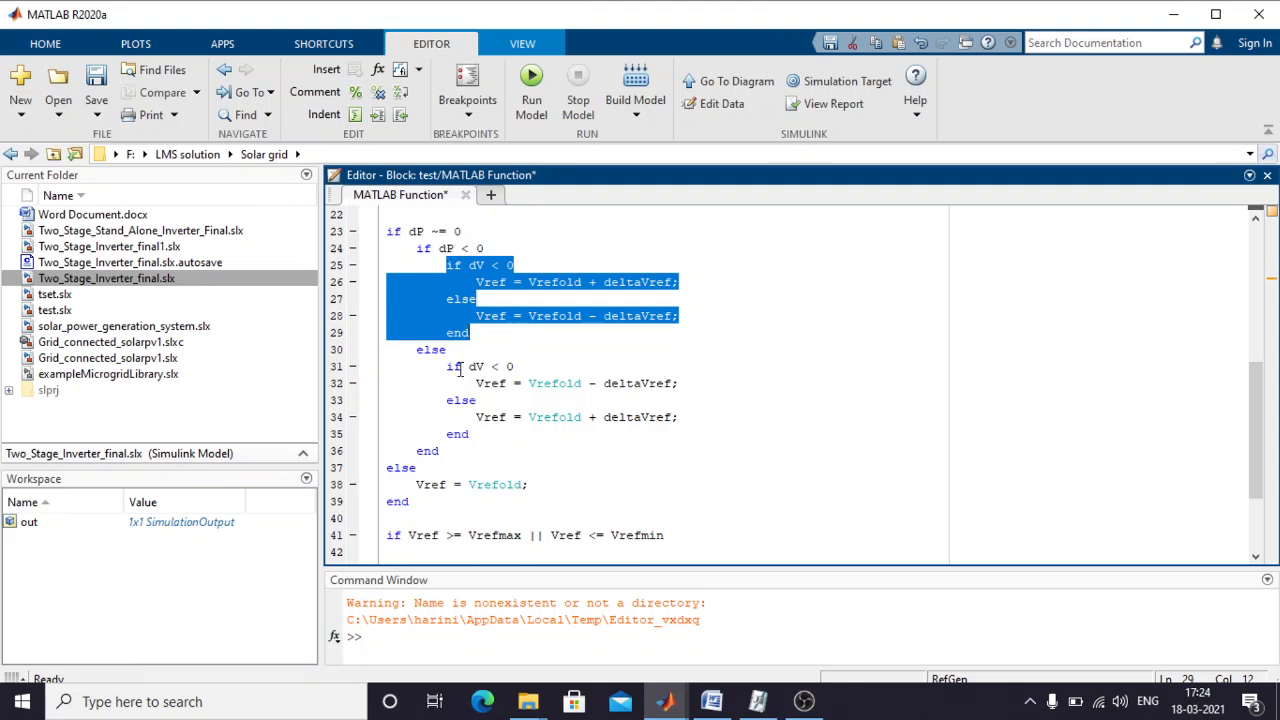
{"action": "left_click_drag", "start_coordinate": [446, 366], "coordinate": [478, 434]}
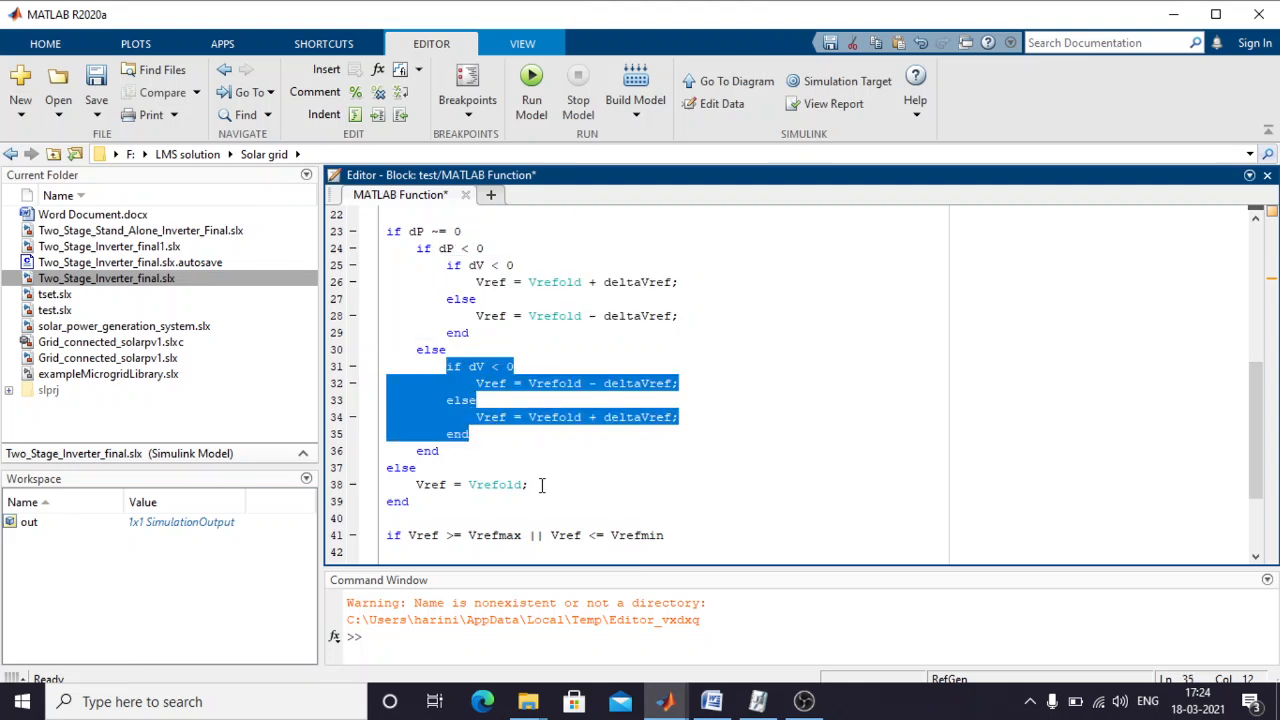
Examine how the dP < 0 branch adds or subtracts deltaVref from Vrefold depending on the sign of dV.
{"action": "left_click", "coordinate": [464, 265]}
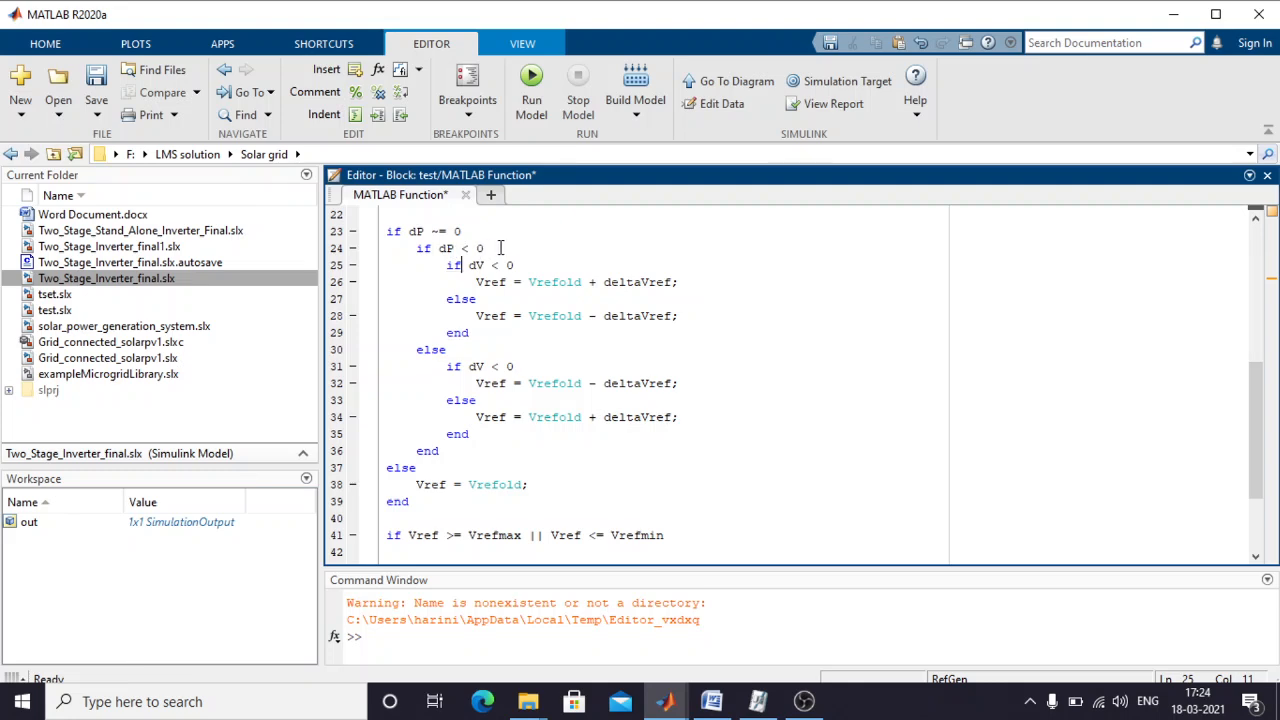
{"action": "left_click_drag", "start_coordinate": [486, 248], "coordinate": [438, 248]}
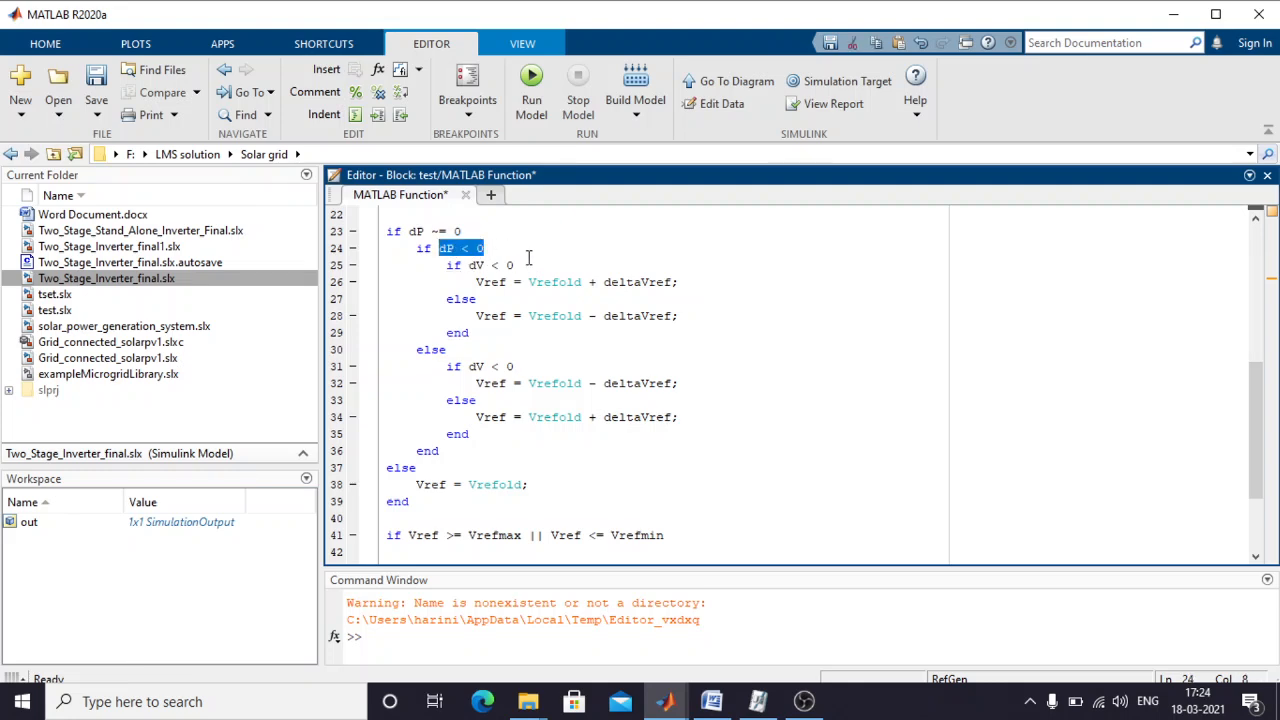
{"action": "left_click_drag", "start_coordinate": [514, 265], "coordinate": [468, 265]}
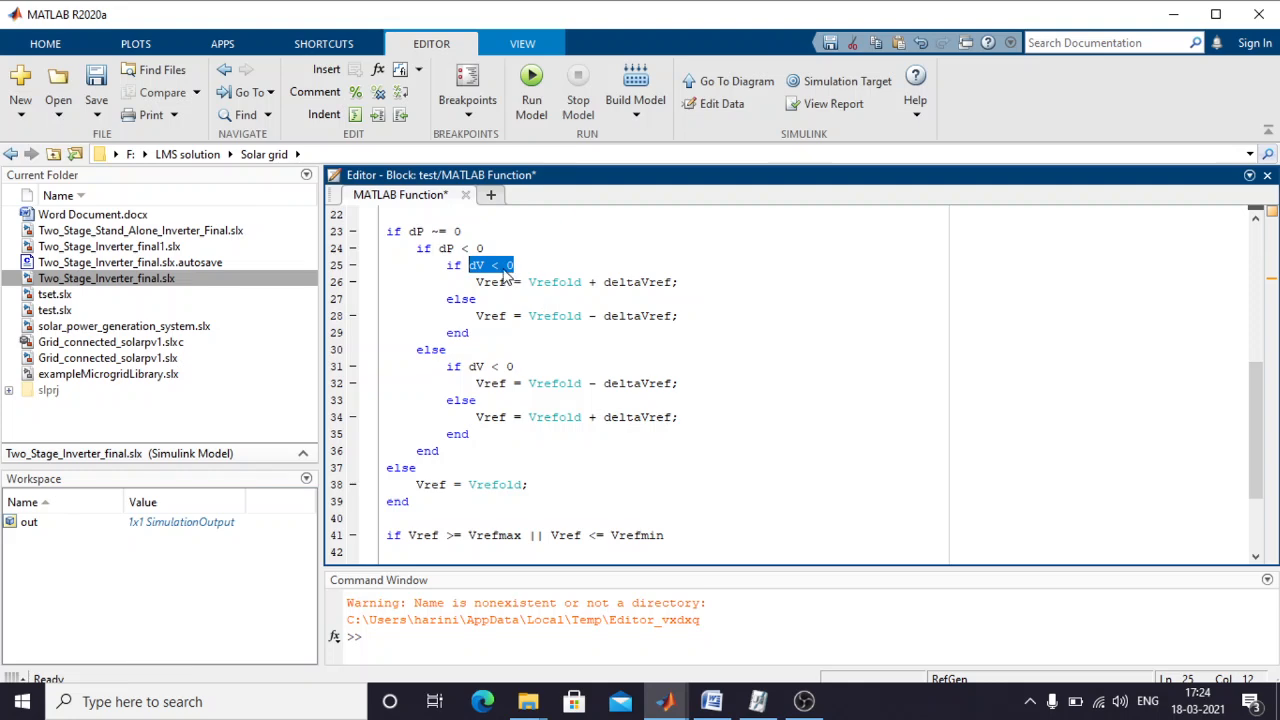
{"action": "double_click", "coordinate": [460, 299]}
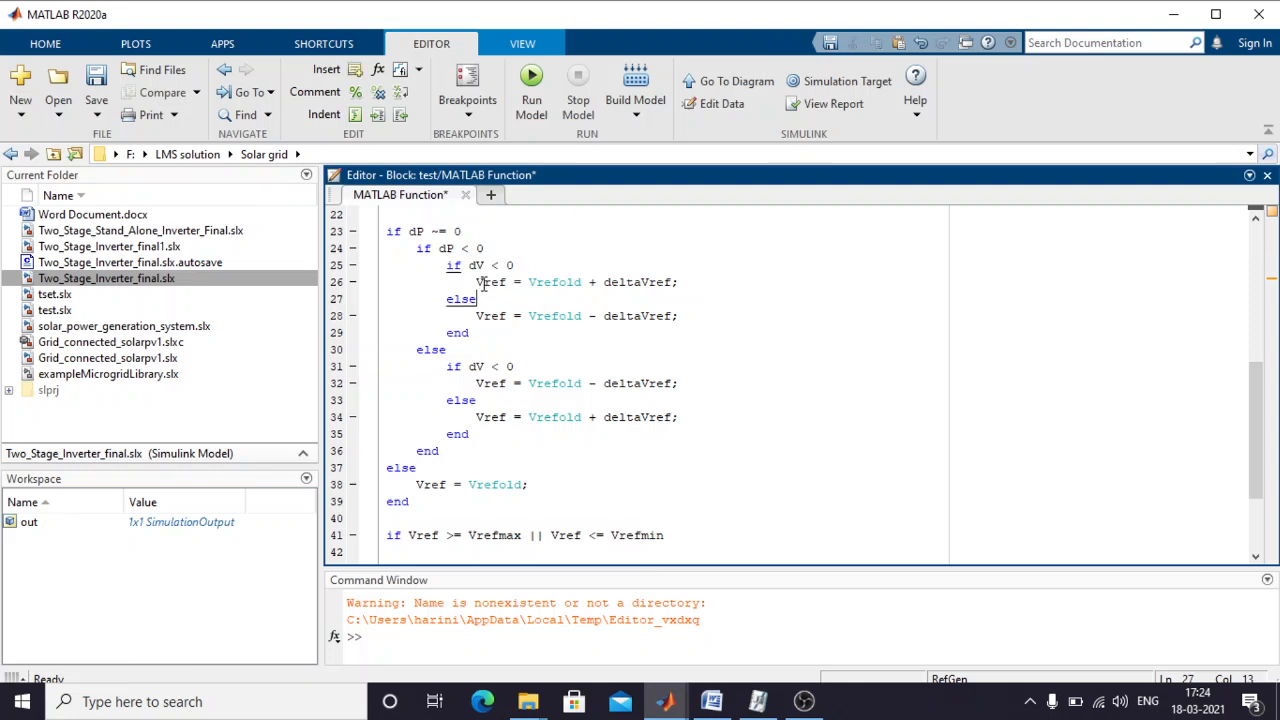
{"action": "left_click_drag", "start_coordinate": [476, 282], "coordinate": [679, 283]}
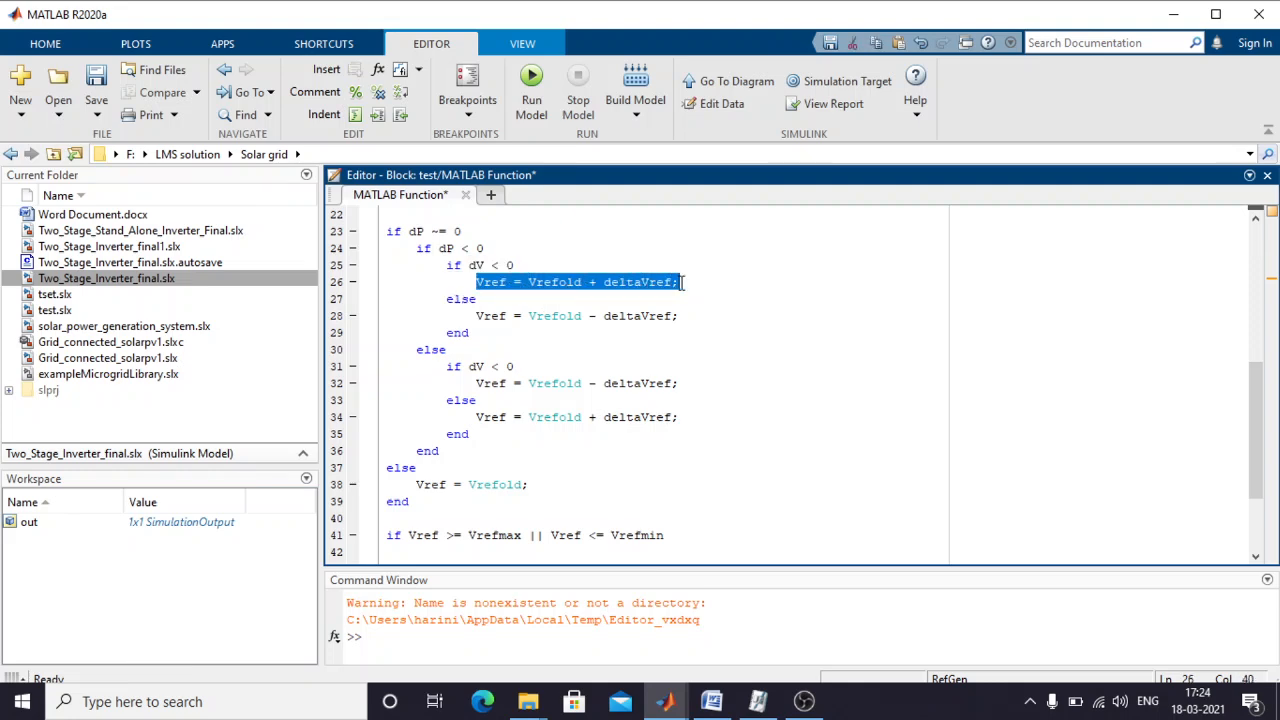
{"action": "left_click", "coordinate": [627, 284]}
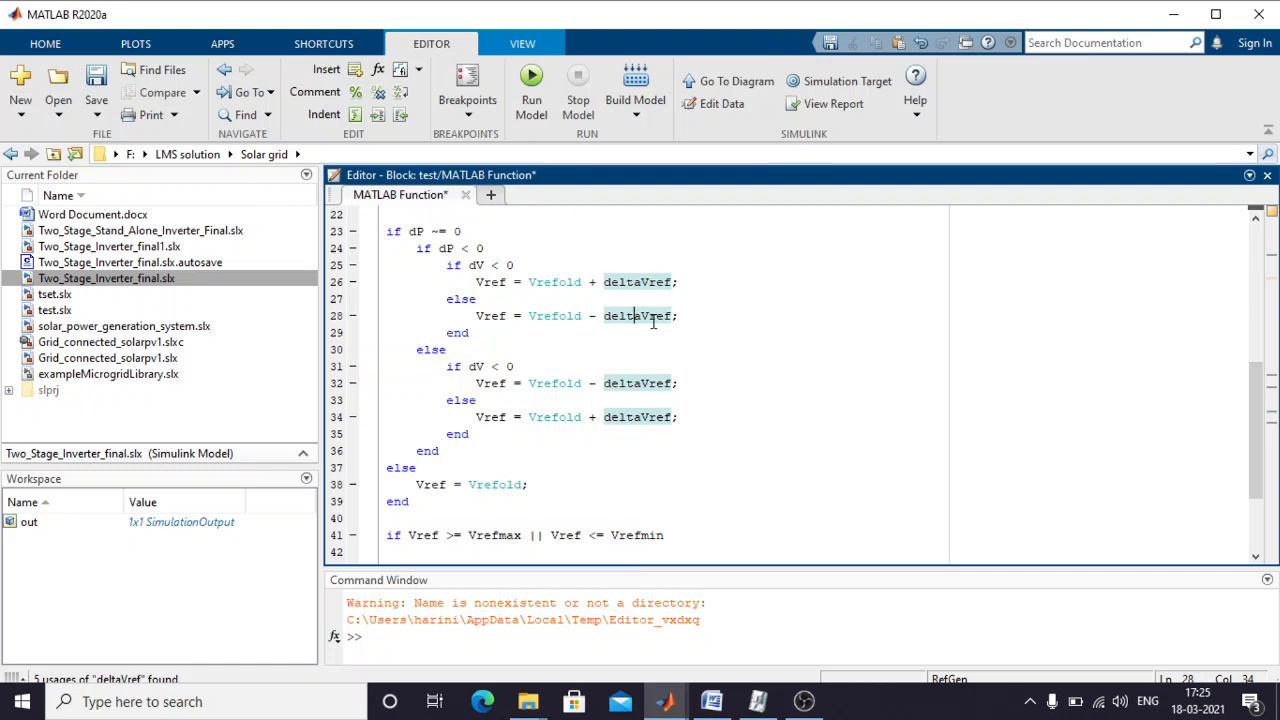
{"action": "mouse_move", "coordinate": [552, 320]}
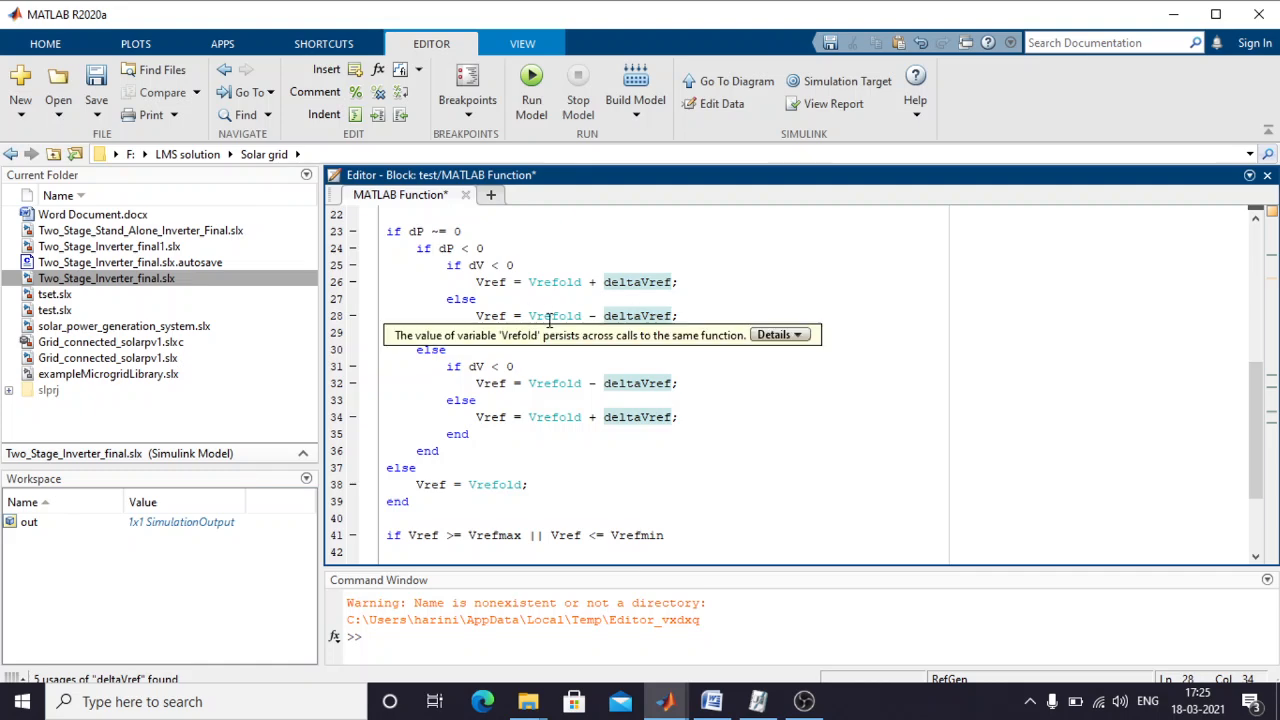
Examine how the else branch of dP < 0 adjusts Vrefold by deltaVref according to the dV < 0 condition.
{"action": "left_click", "coordinate": [506, 384]}
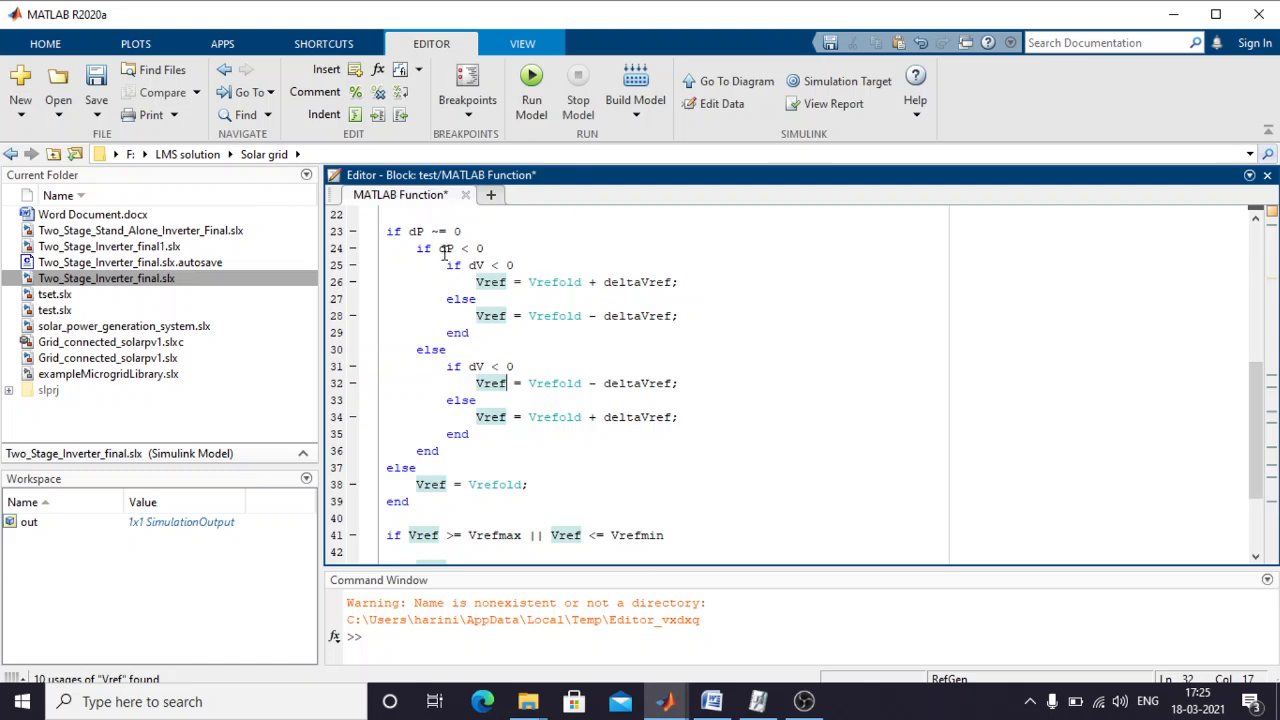
{"action": "left_click_drag", "start_coordinate": [438, 250], "coordinate": [499, 251]}
{"action": "left_click", "coordinate": [474, 366]}
{"action": "left_click_drag", "start_coordinate": [447, 366], "coordinate": [513, 365]}
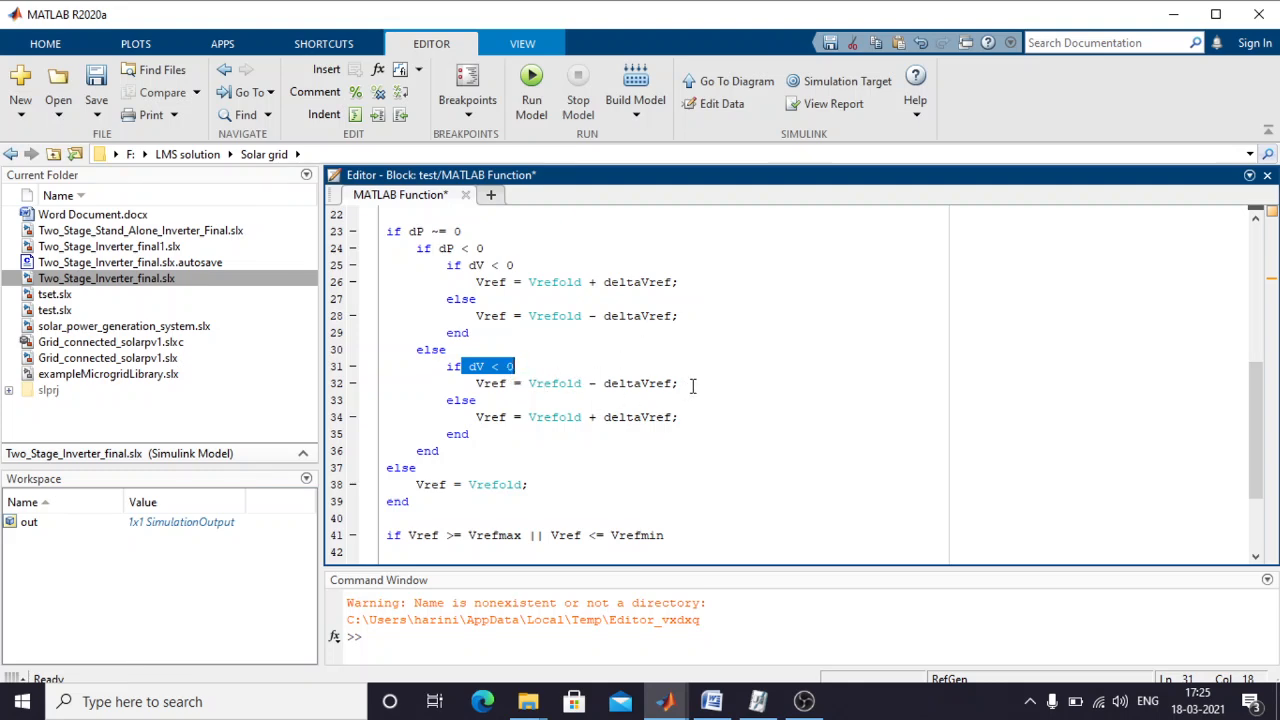
{"action": "left_click_drag", "start_coordinate": [679, 383], "coordinate": [590, 385]}
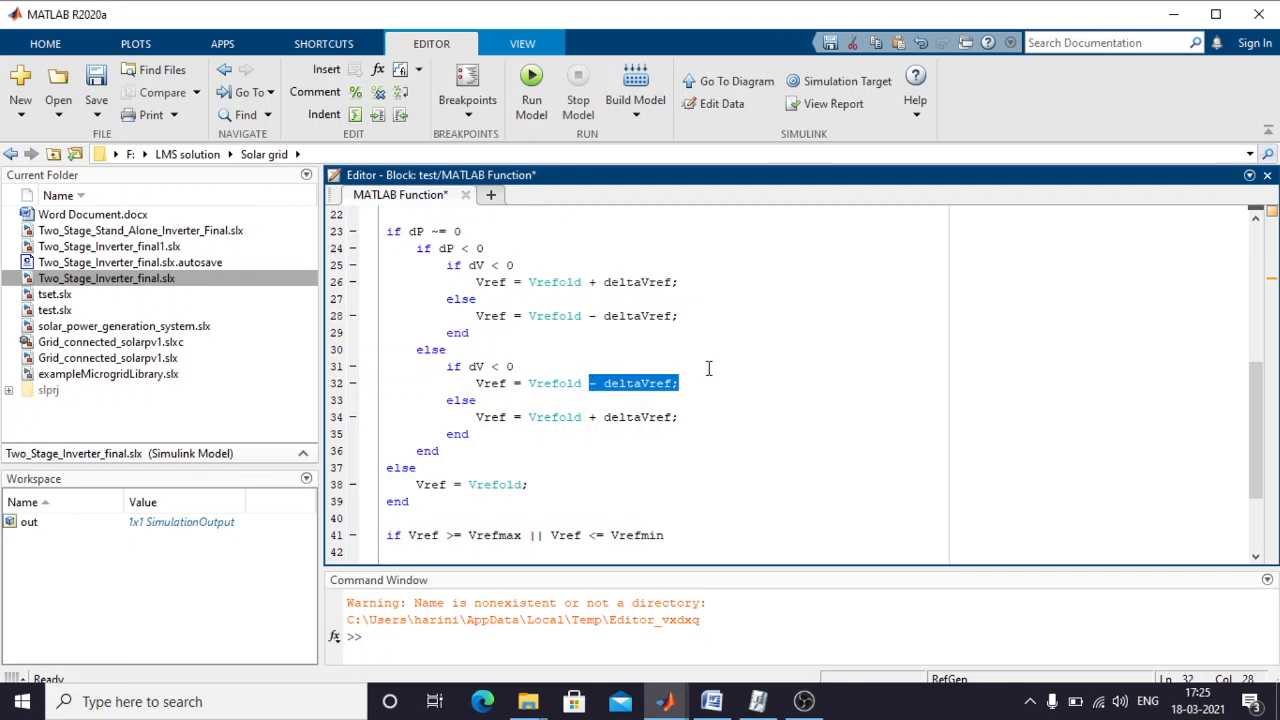
{"action": "left_click_drag", "start_coordinate": [680, 417], "coordinate": [582, 419]}
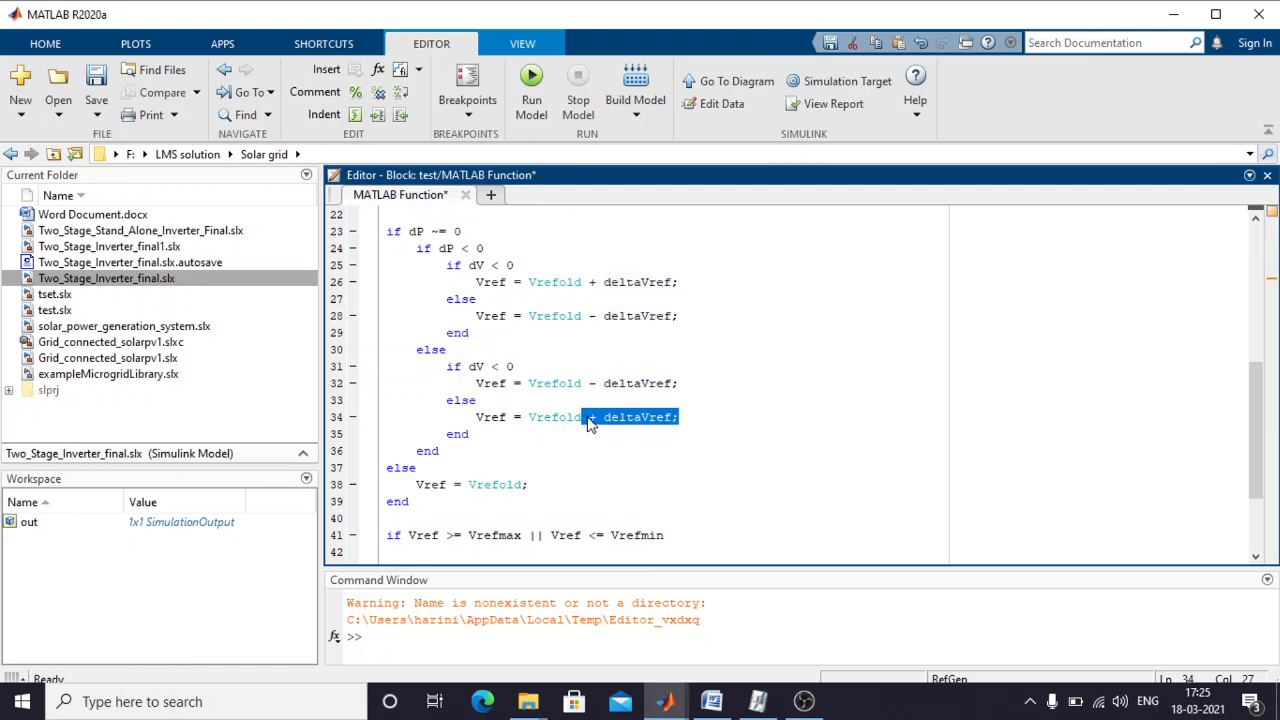
Compare the dP ~= 0 condition with its final else branch, which assigns Vrefold to Vref.
{"action": "left_click_drag", "start_coordinate": [462, 231], "coordinate": [408, 232]}
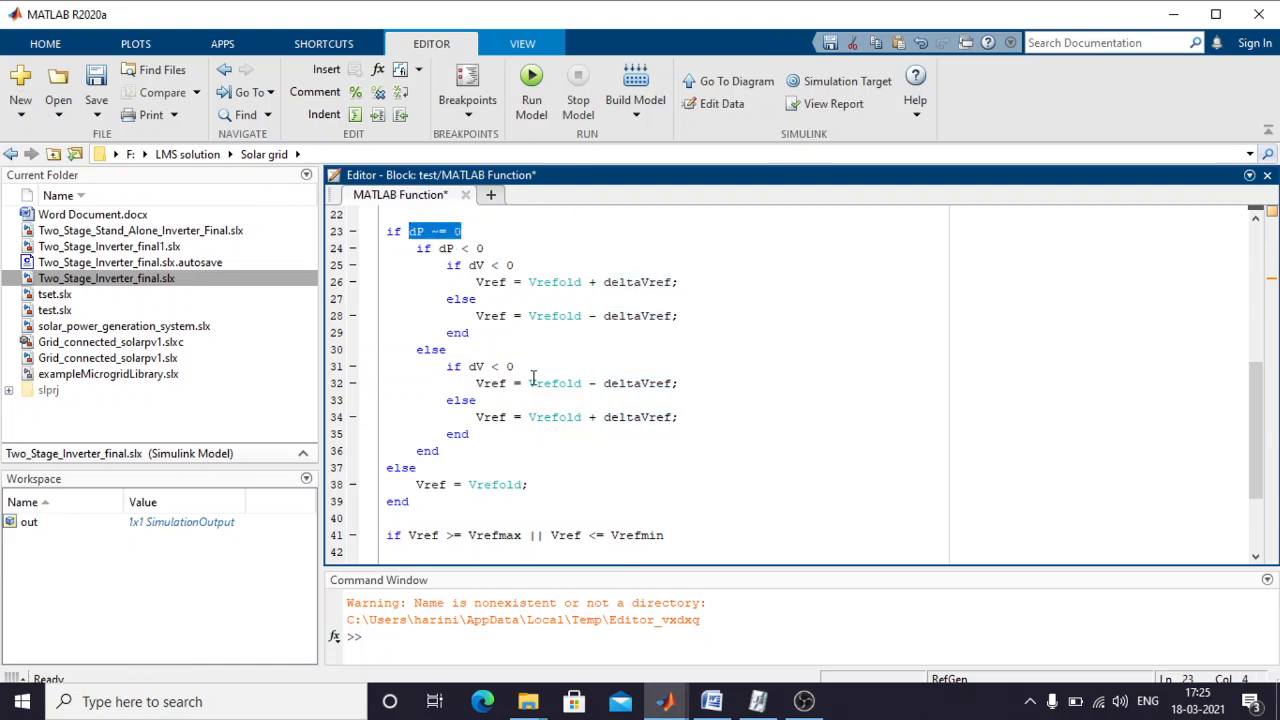
{"action": "left_click_drag", "start_coordinate": [530, 494], "coordinate": [416, 487]}
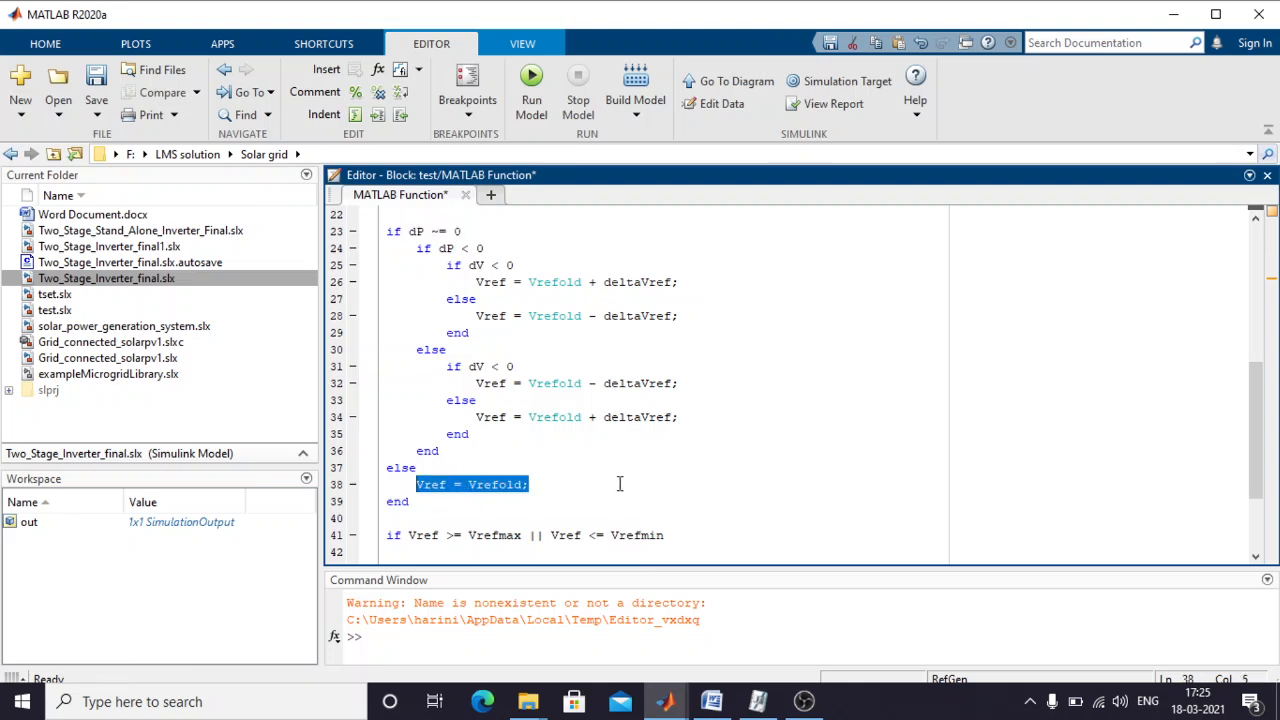
{"action": "left_click", "coordinate": [577, 484]}
Examine the limit check of Vref against Vrefmax and Vrefmin and the Vref = Vrefold assignment inside it.
{"action": "scroll", "coordinate": [570, 450], "scroll_direction": "down", "scroll_amount": 2}
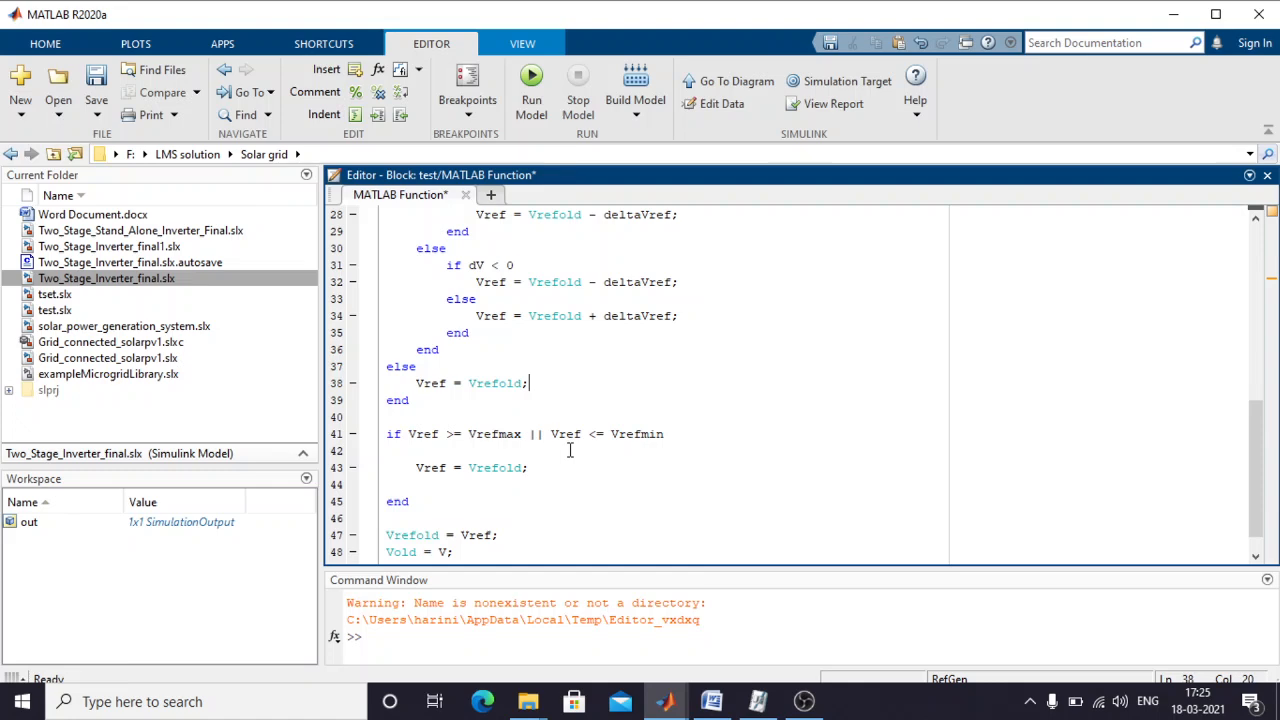
{"action": "scroll", "coordinate": [570, 450], "scroll_direction": "down", "scroll_amount": 1}
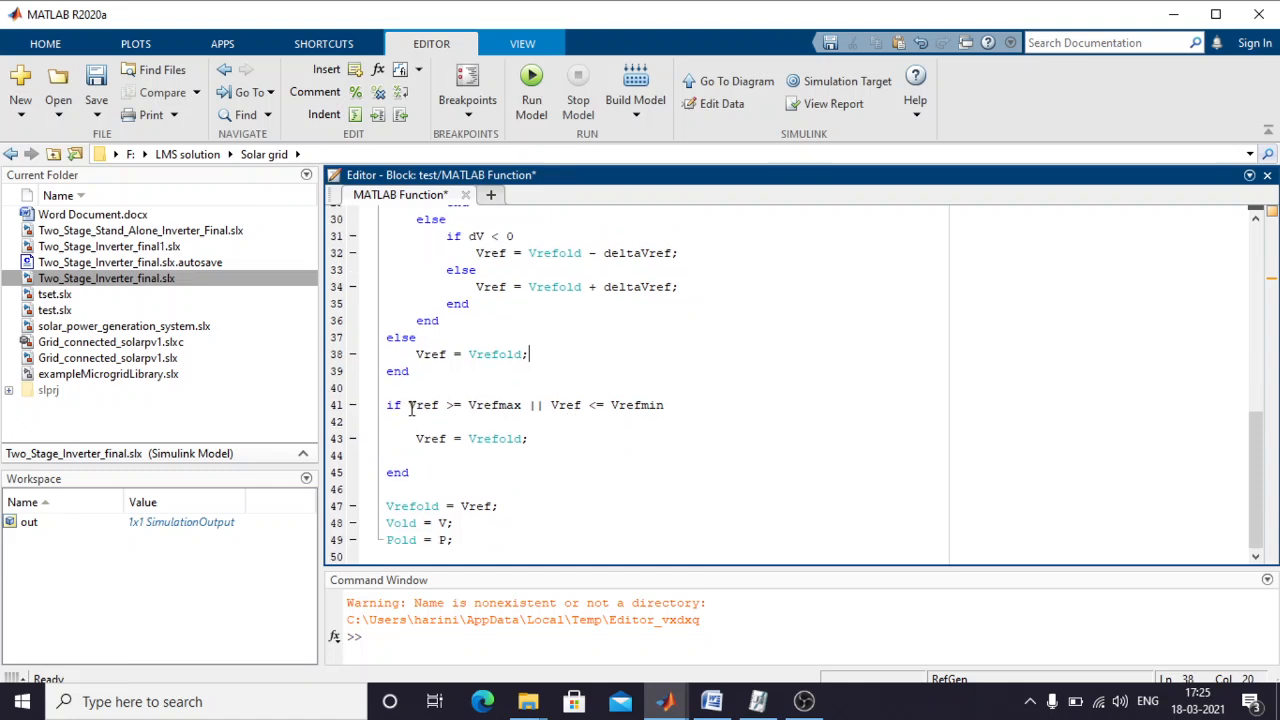
{"action": "left_click_drag", "start_coordinate": [414, 405], "coordinate": [669, 406]}
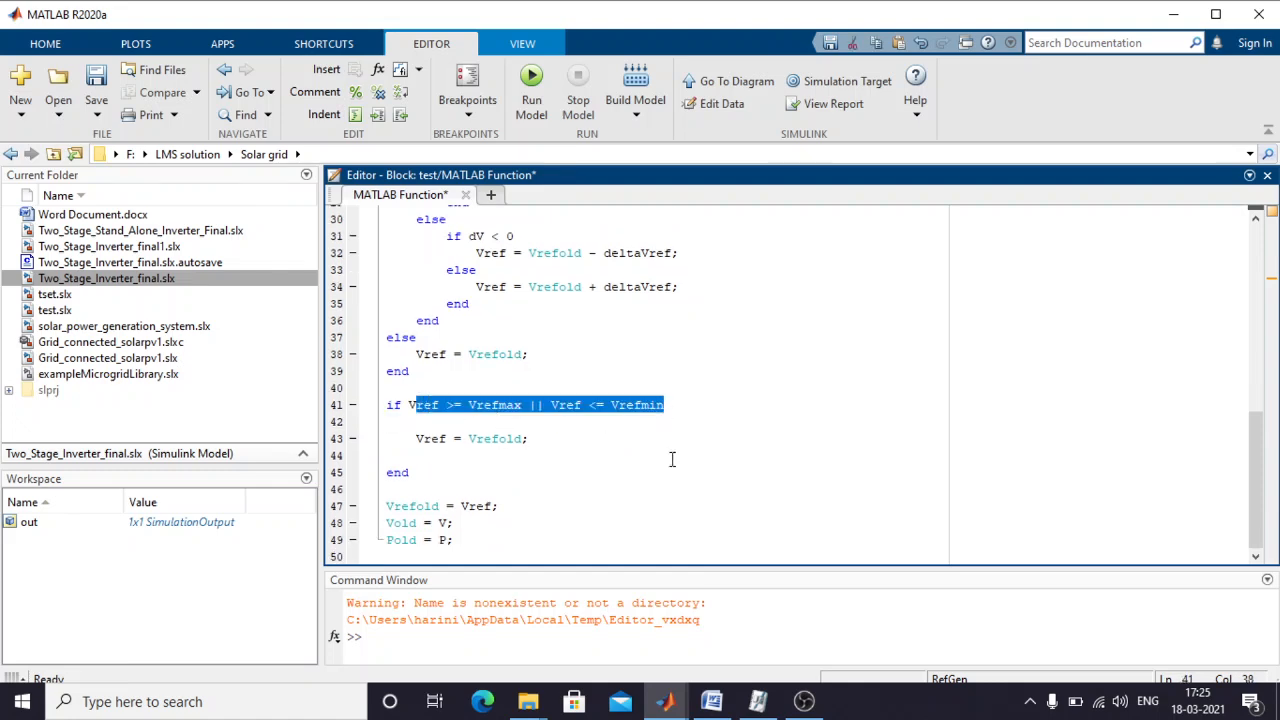
{"action": "left_click", "coordinate": [640, 451]}
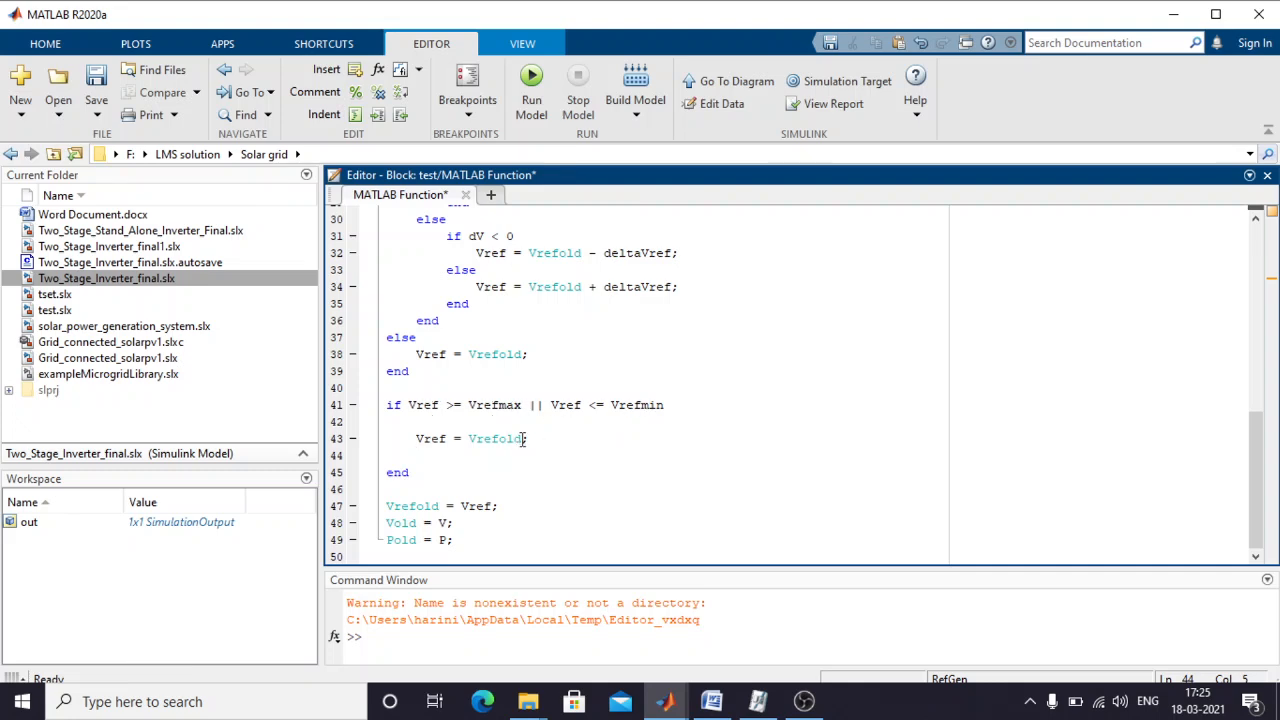
{"action": "left_click_drag", "start_coordinate": [540, 438], "coordinate": [409, 438]}
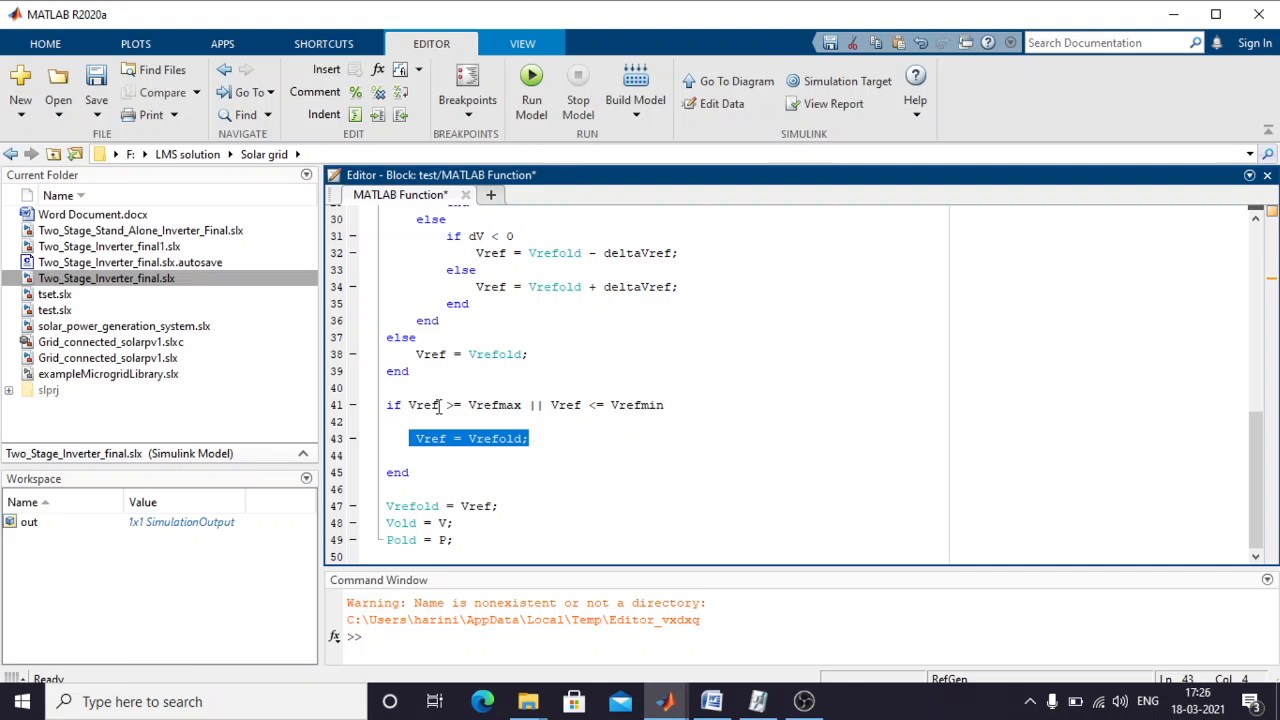
{"action": "left_click_drag", "start_coordinate": [477, 287], "coordinate": [498, 287]}
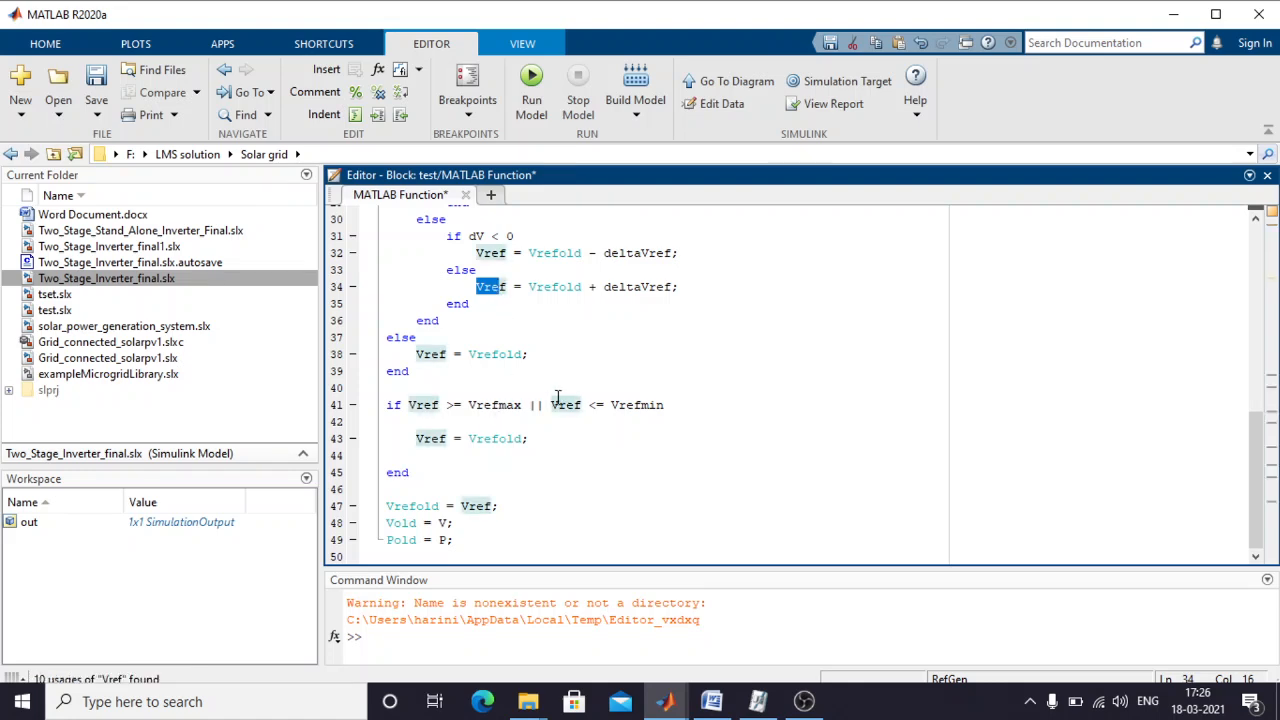
{"action": "left_click", "coordinate": [543, 438]}
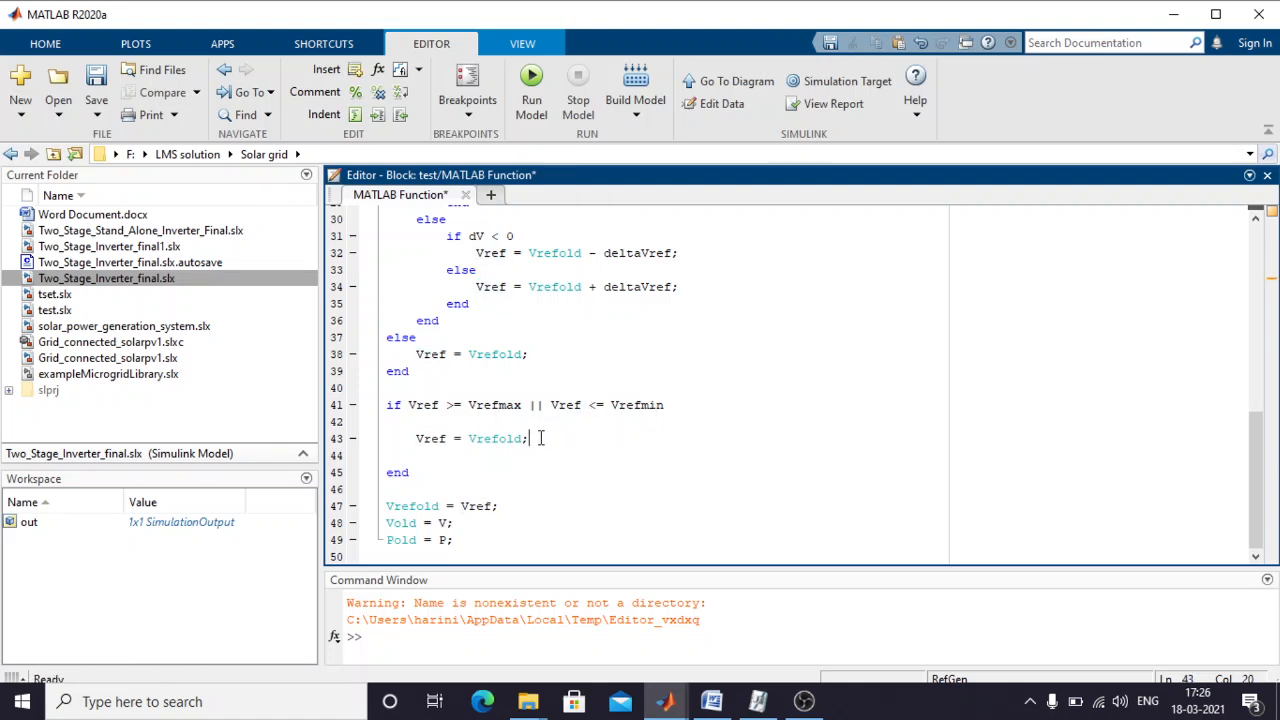
{"action": "left_click_drag", "start_coordinate": [543, 438], "coordinate": [408, 438]}
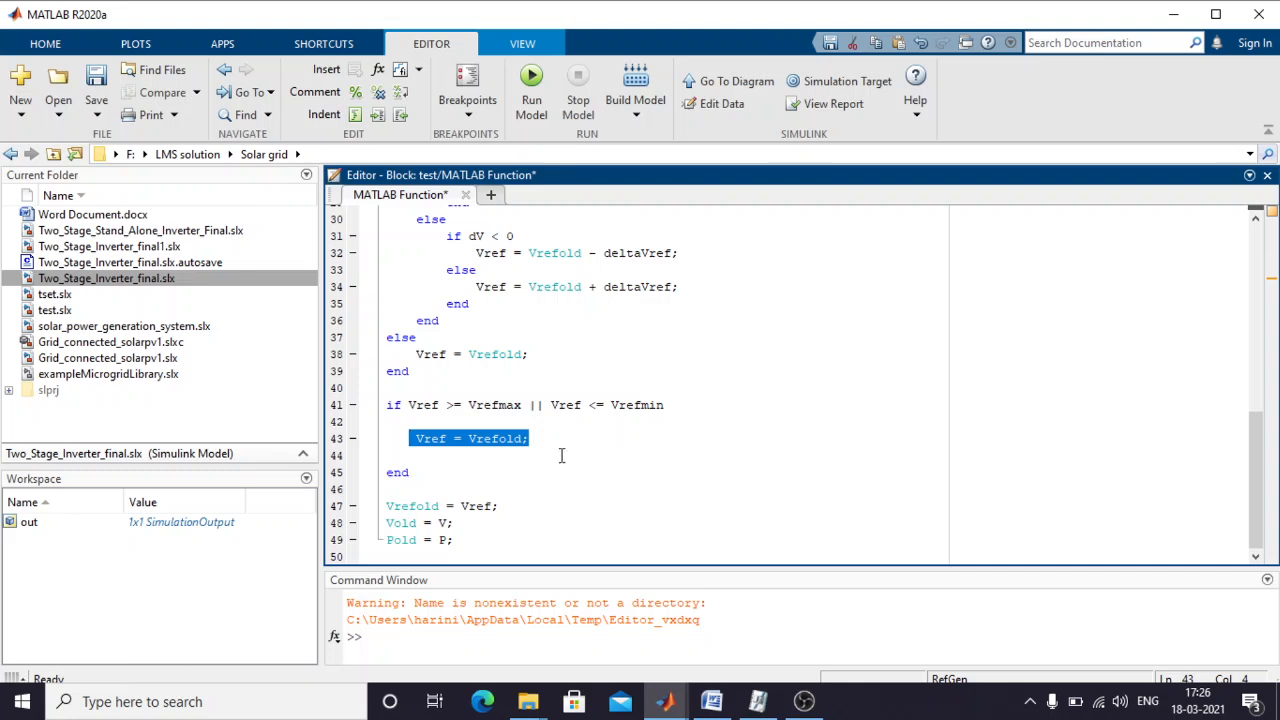
{"action": "left_click", "coordinate": [557, 450]}
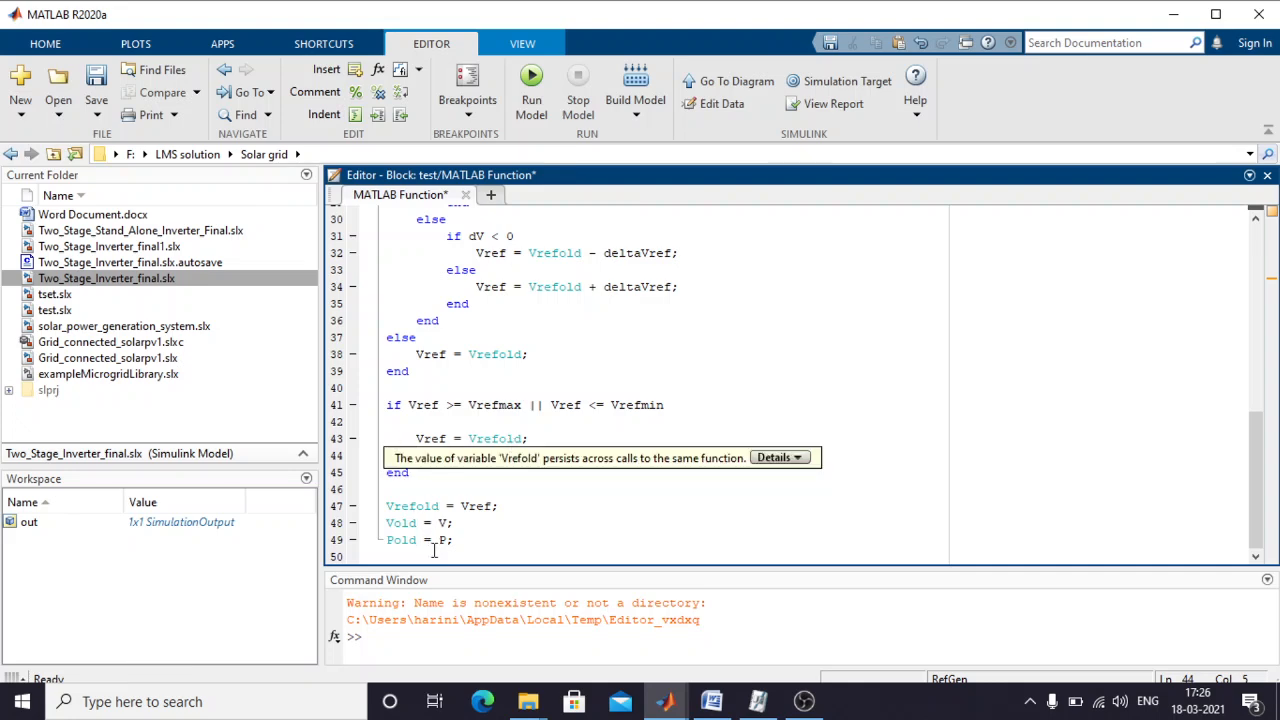
Examine the closing lines that update Vrefold, Vold and Pold, and return to the start of the RefGen function.
{"action": "left_click", "coordinate": [470, 520]}
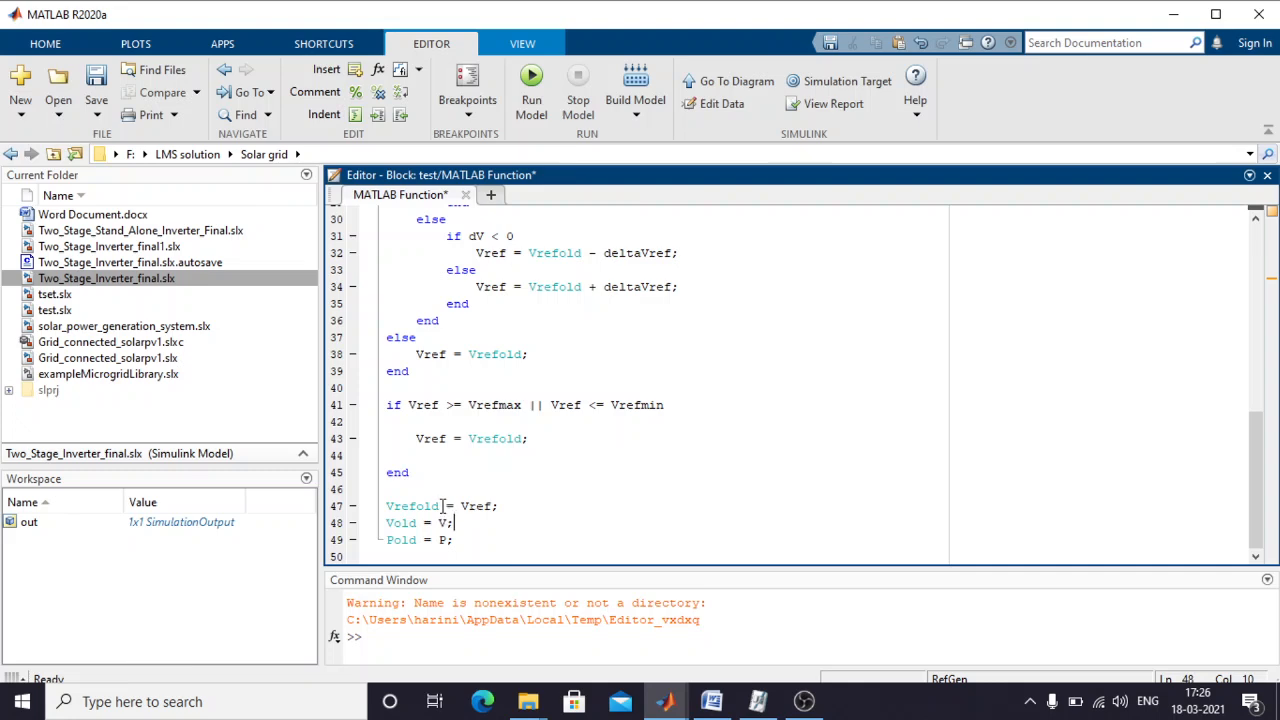
{"action": "left_click_drag", "start_coordinate": [443, 507], "coordinate": [386, 507]}
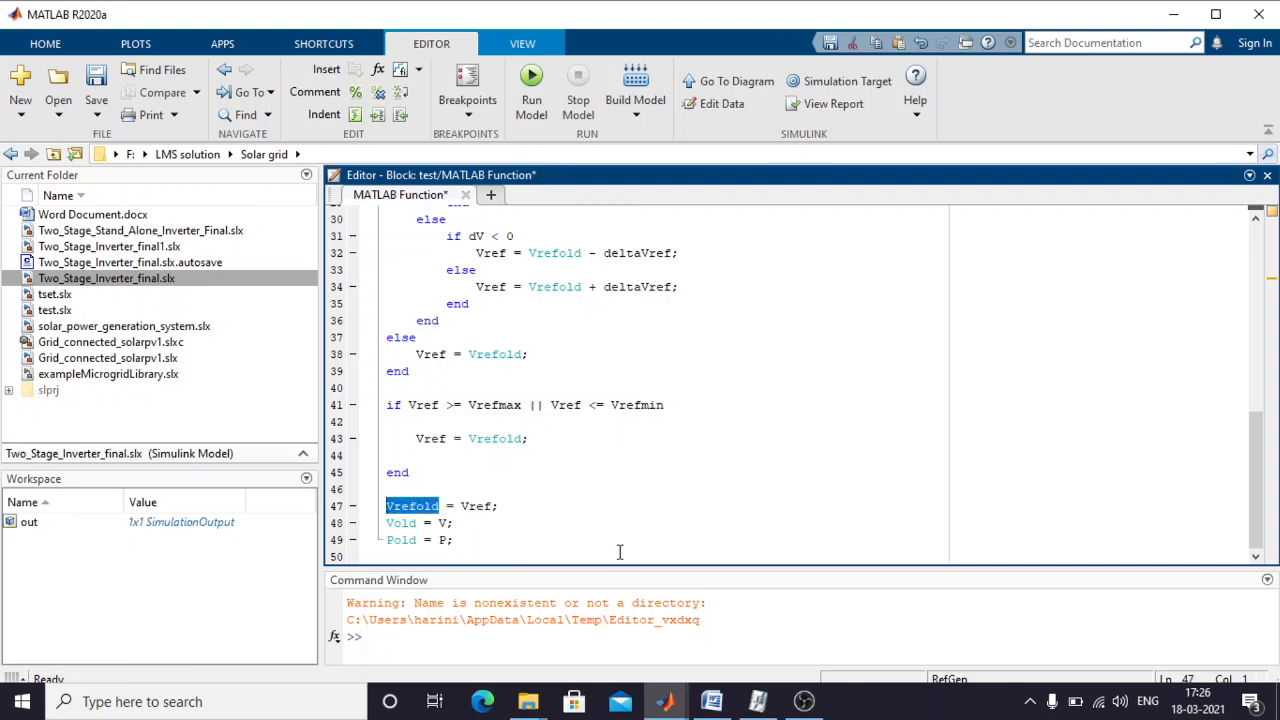
{"action": "left_click", "coordinate": [485, 507]}
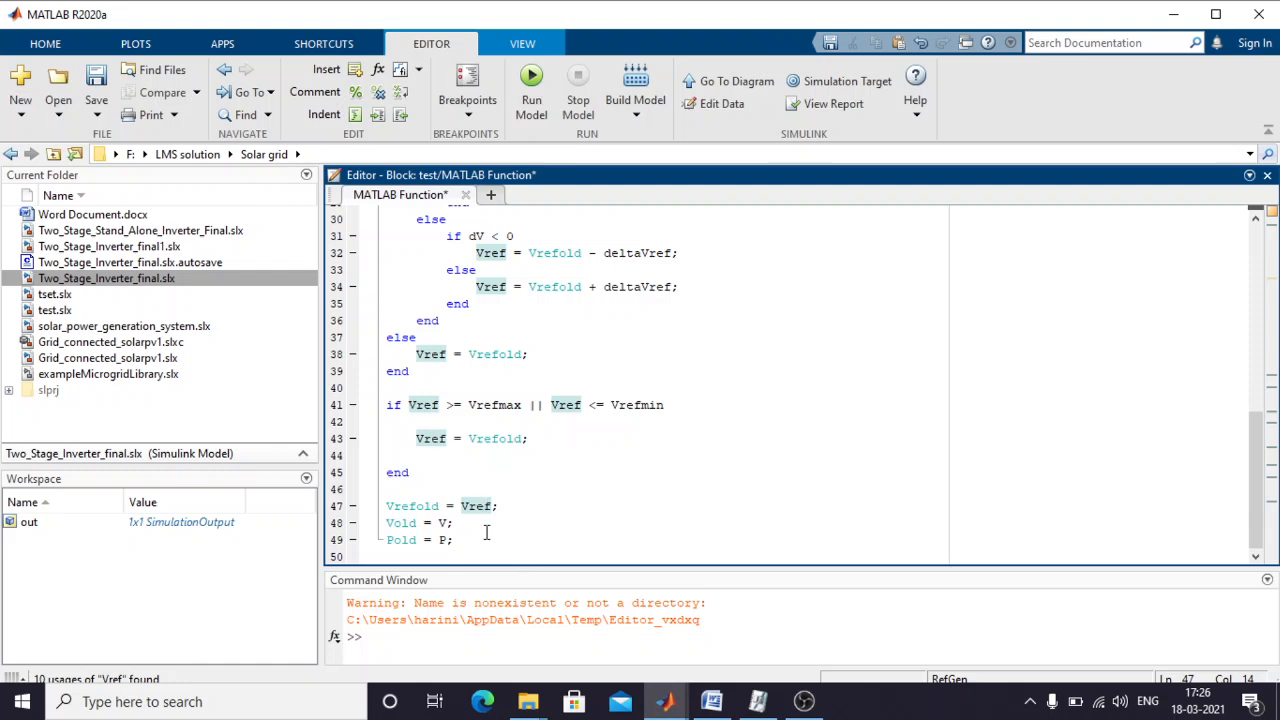
{"action": "left_click_drag", "start_coordinate": [432, 522], "coordinate": [384, 522]}
{"action": "left_click", "coordinate": [447, 522]}
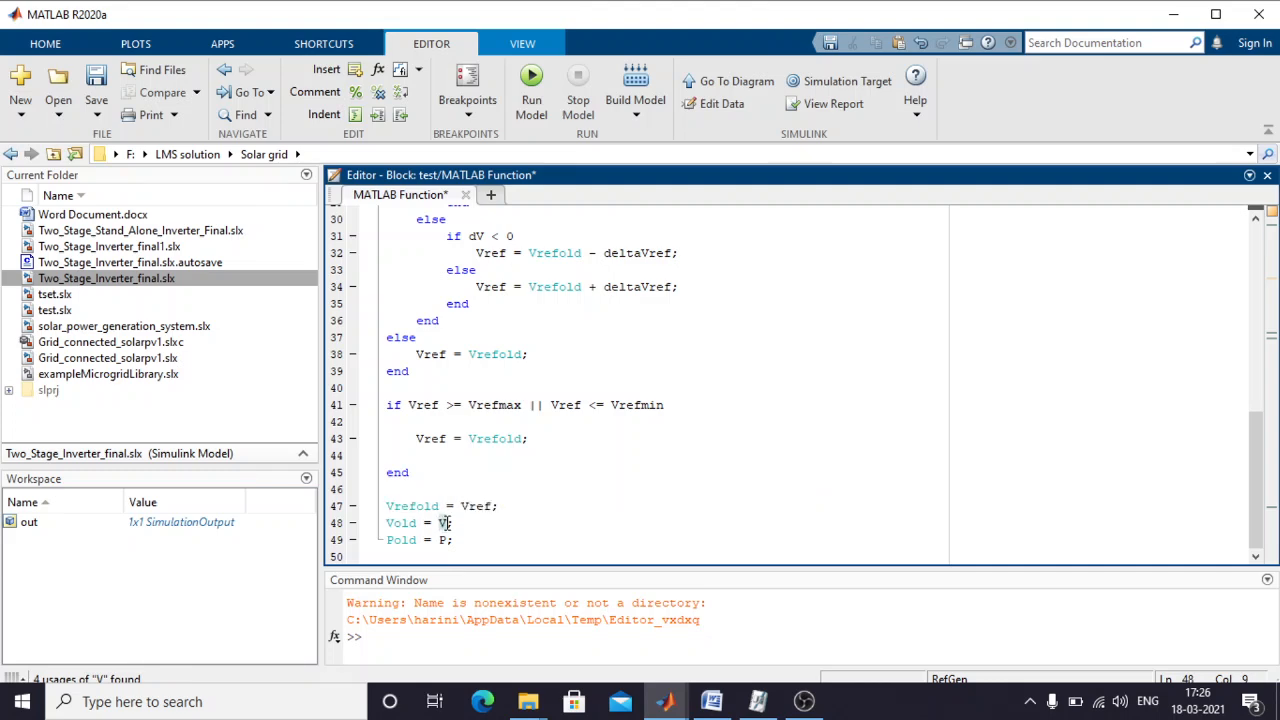
{"action": "left_click", "coordinate": [402, 540]}
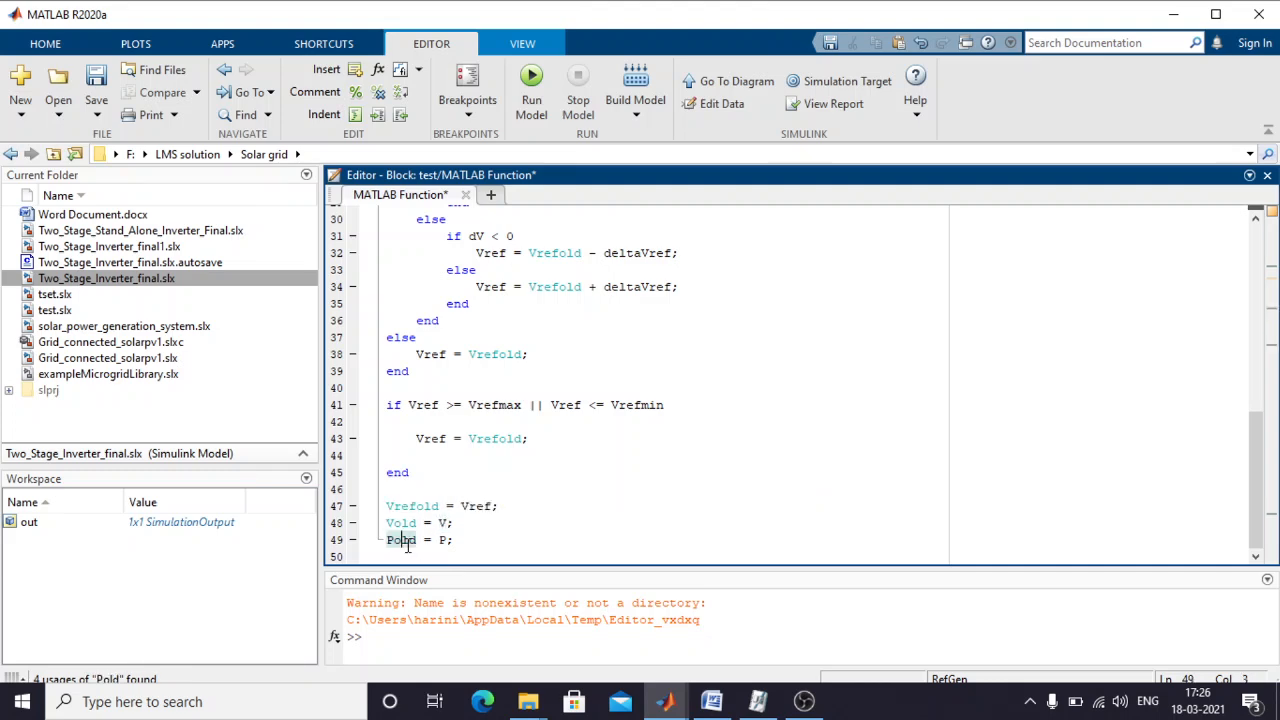
{"action": "left_click", "coordinate": [447, 540]}
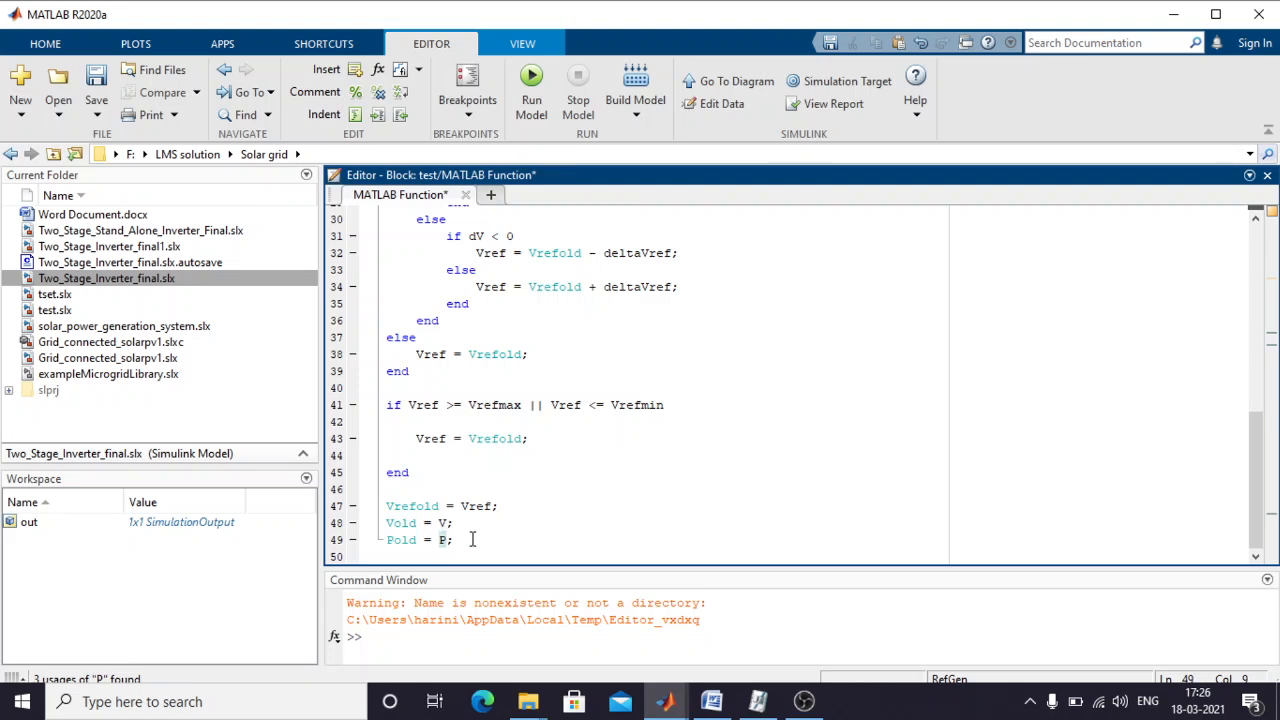
{"action": "left_click", "coordinate": [472, 540]}
{"action": "scroll", "coordinate": [470, 528], "scroll_direction": "up", "scroll_amount": 10}
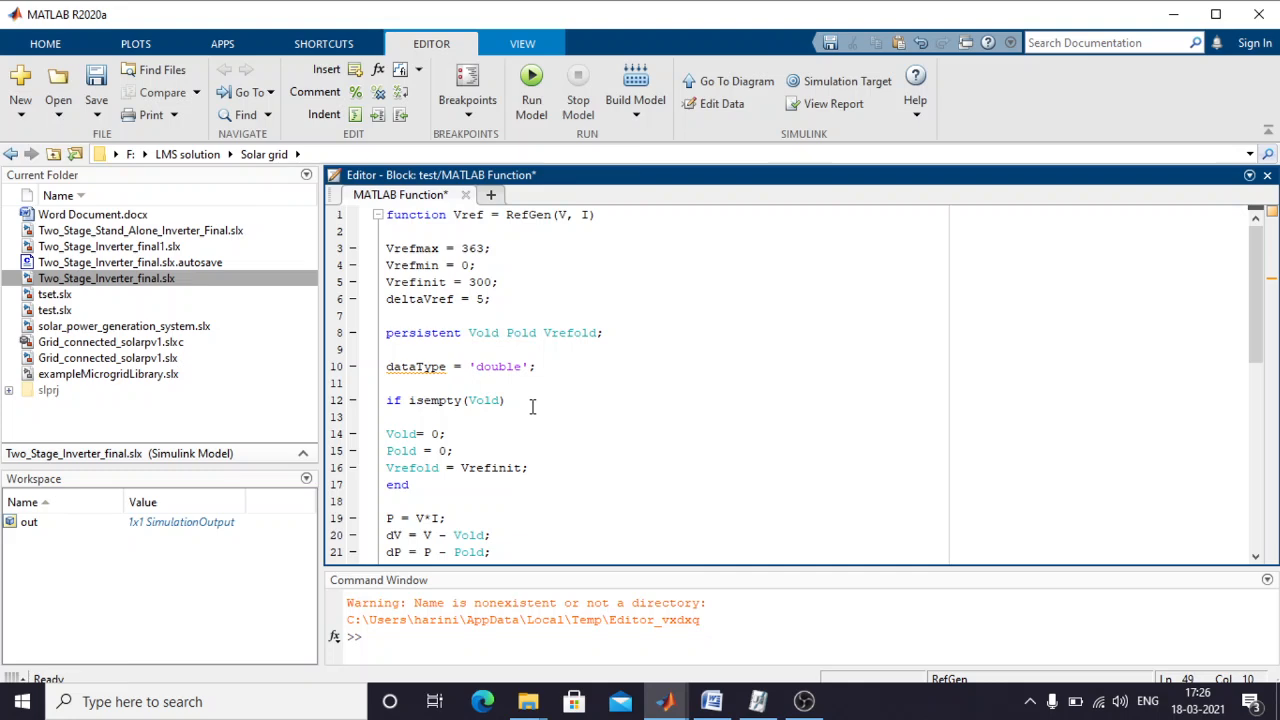
Switch to the test Simulink model and save it with the edited RefGen function.
{"action": "mouse_move", "coordinate": [665, 703]}
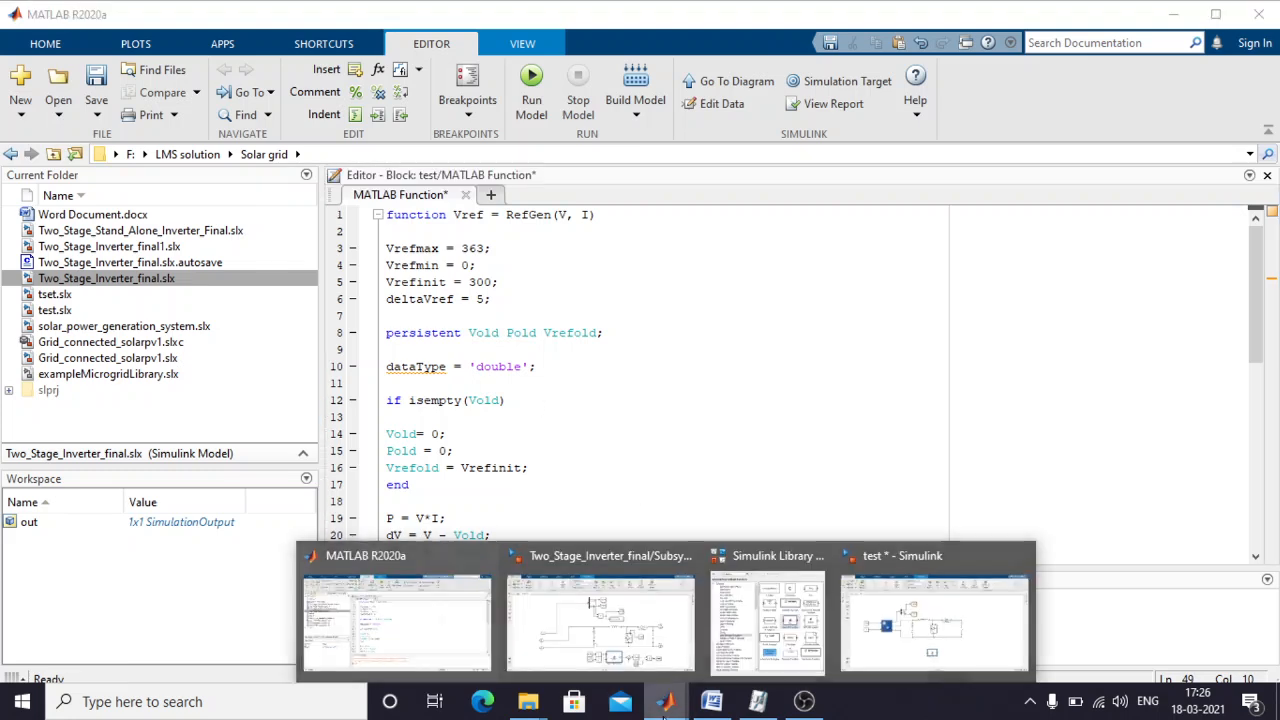
{"action": "left_click", "coordinate": [950, 627]}
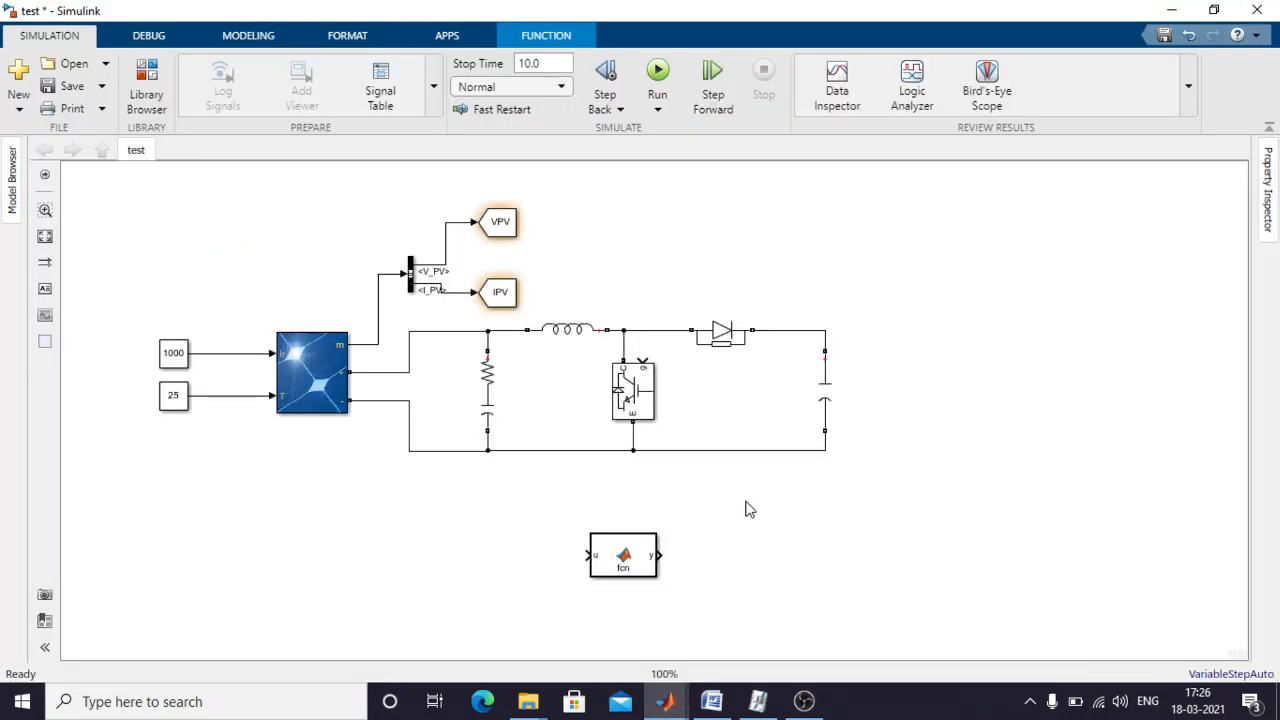
{"action": "left_click", "coordinate": [566, 287]}
{"action": "left_click", "coordinate": [62, 86]}
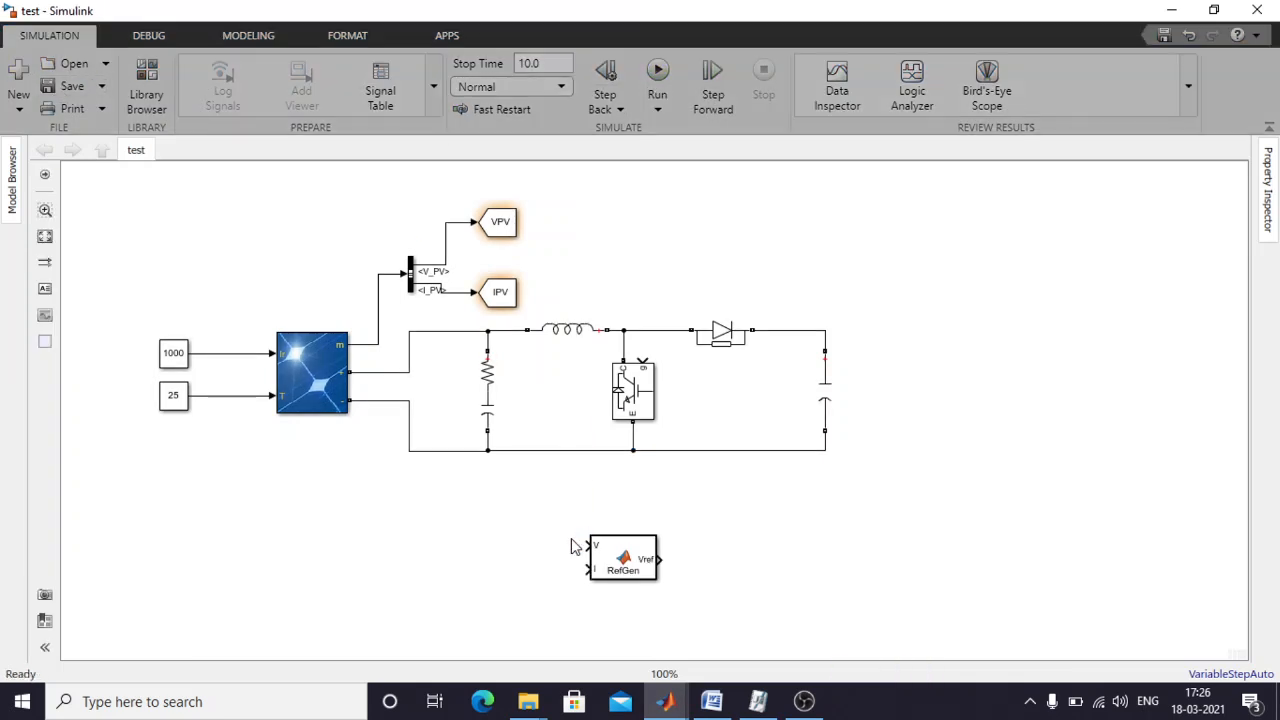
Move the RefGen block up, closer beneath the converter circuit.
{"action": "left_click_drag", "start_coordinate": [626, 562], "coordinate": [626, 530]}
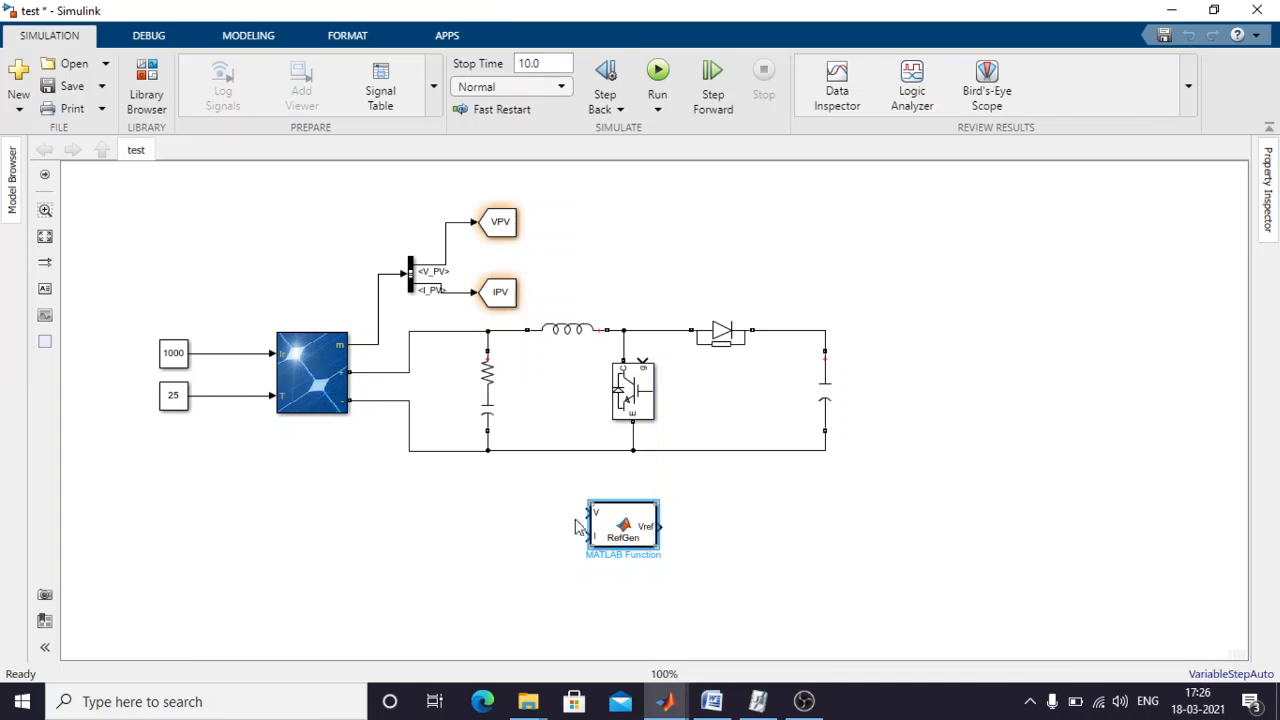
{"action": "left_click", "coordinate": [590, 526]}
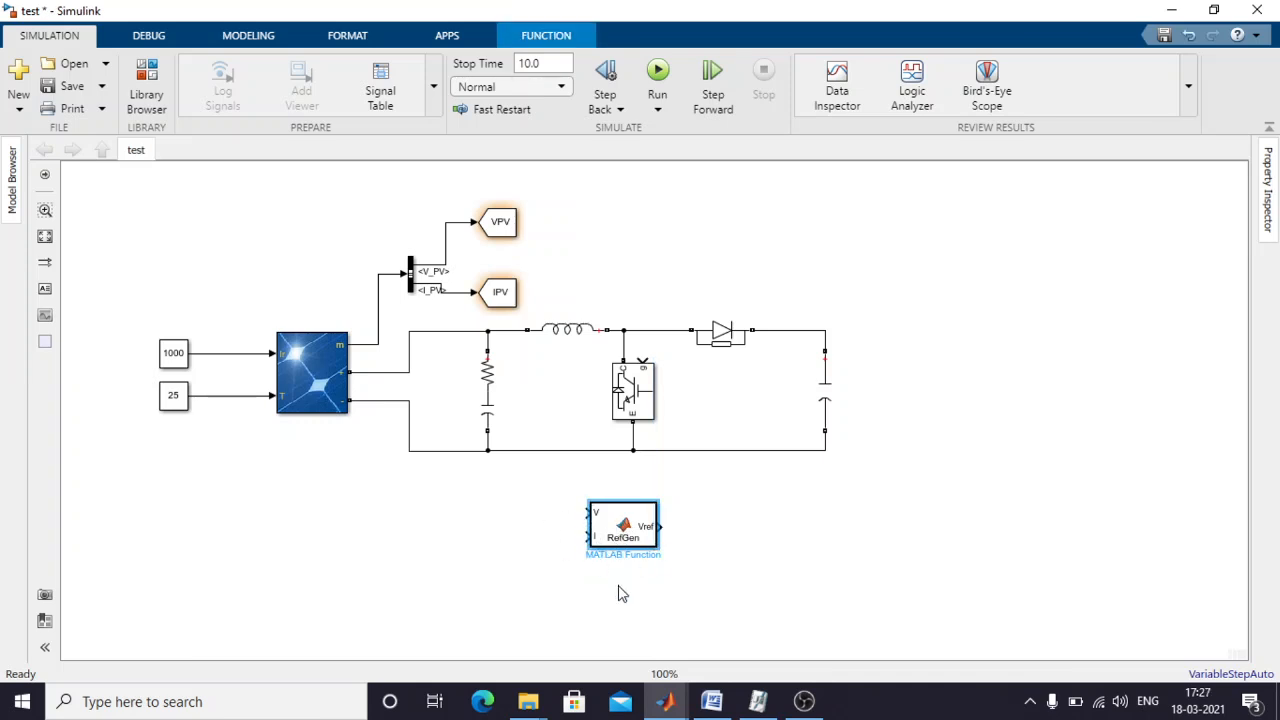
{"action": "left_click", "coordinate": [566, 582]}
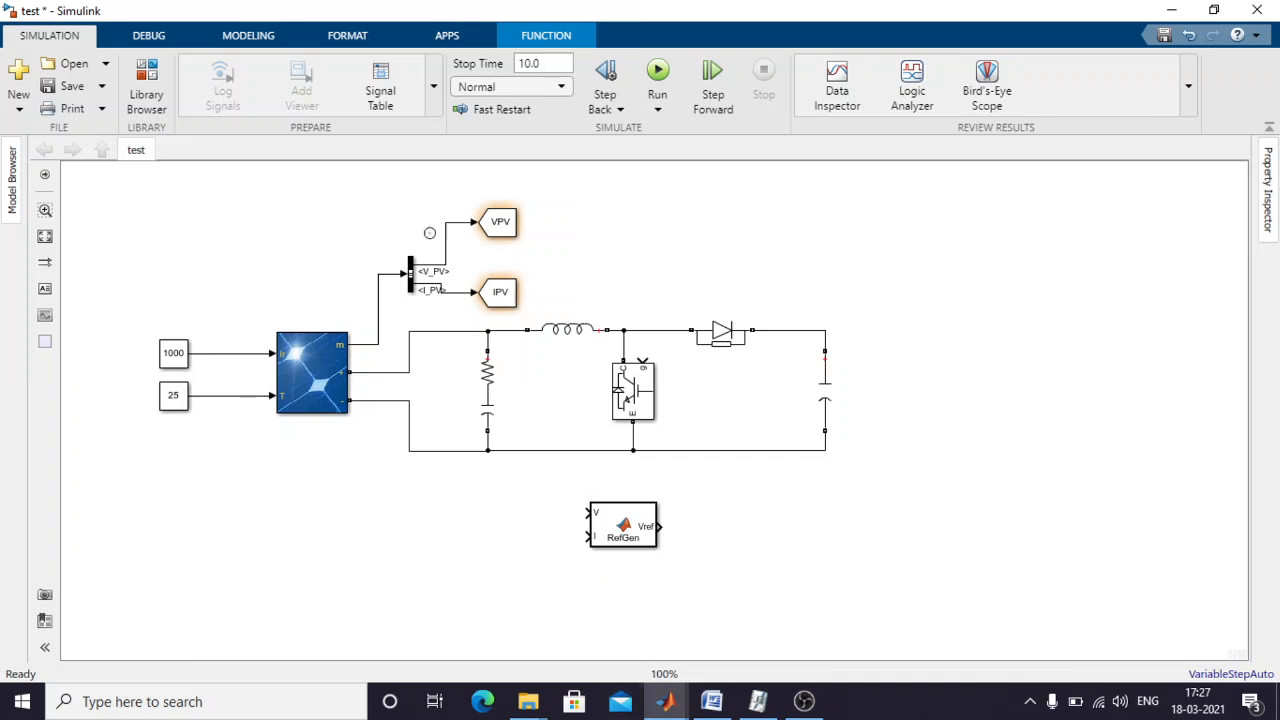
Add two From blocks from the Signal Routing library, one above the other, beside the RefGen inputs.
{"action": "left_click", "coordinate": [146, 85]}
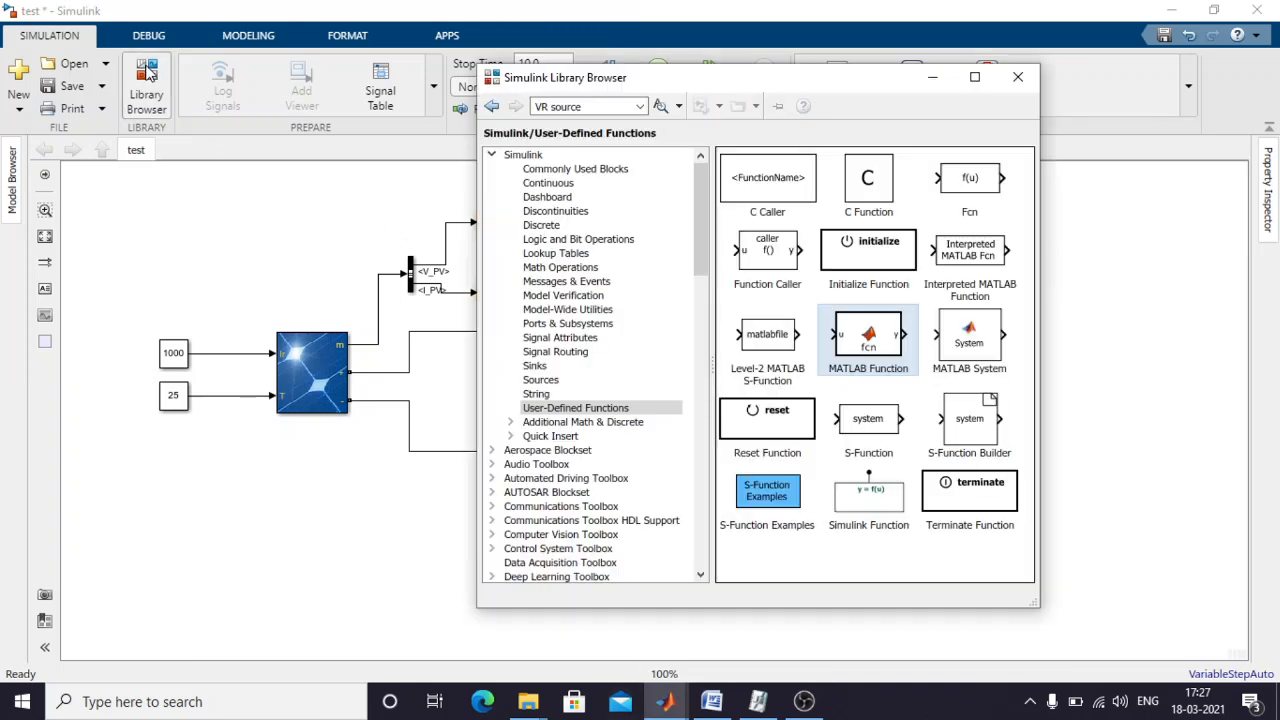
{"action": "left_click", "coordinate": [560, 355]}
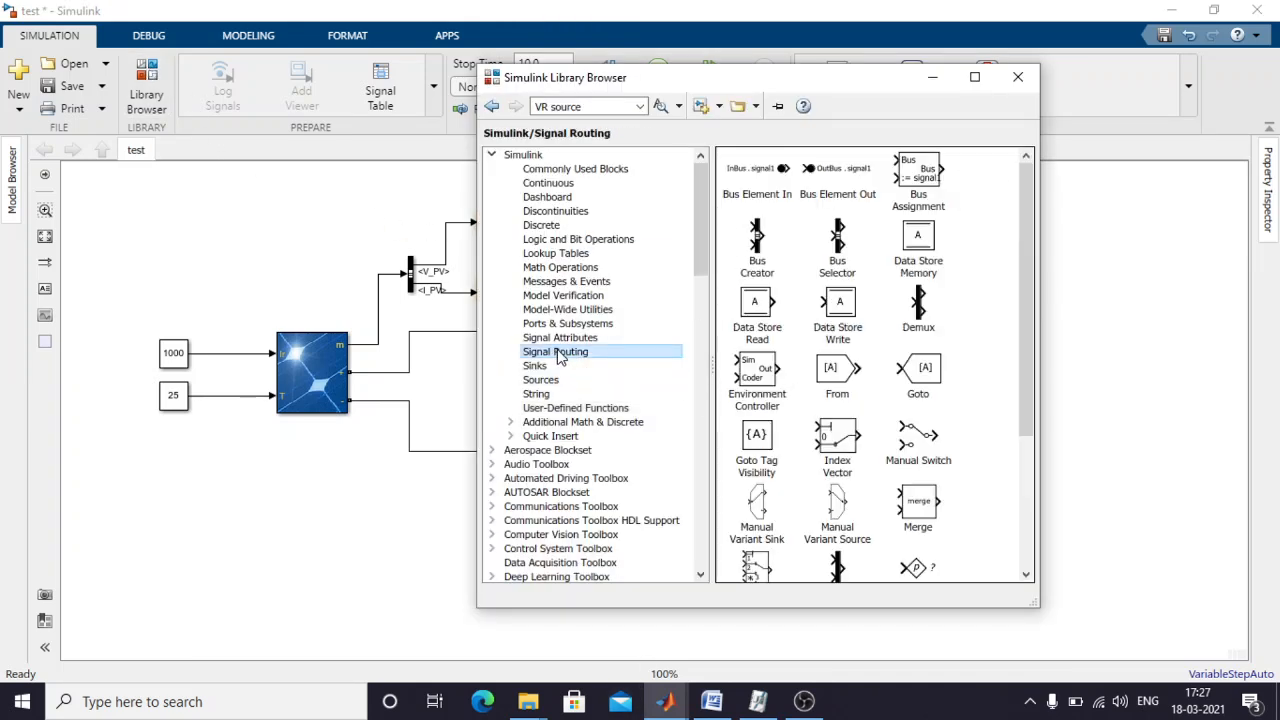
{"action": "left_click_drag", "start_coordinate": [840, 378], "coordinate": [429, 592]}
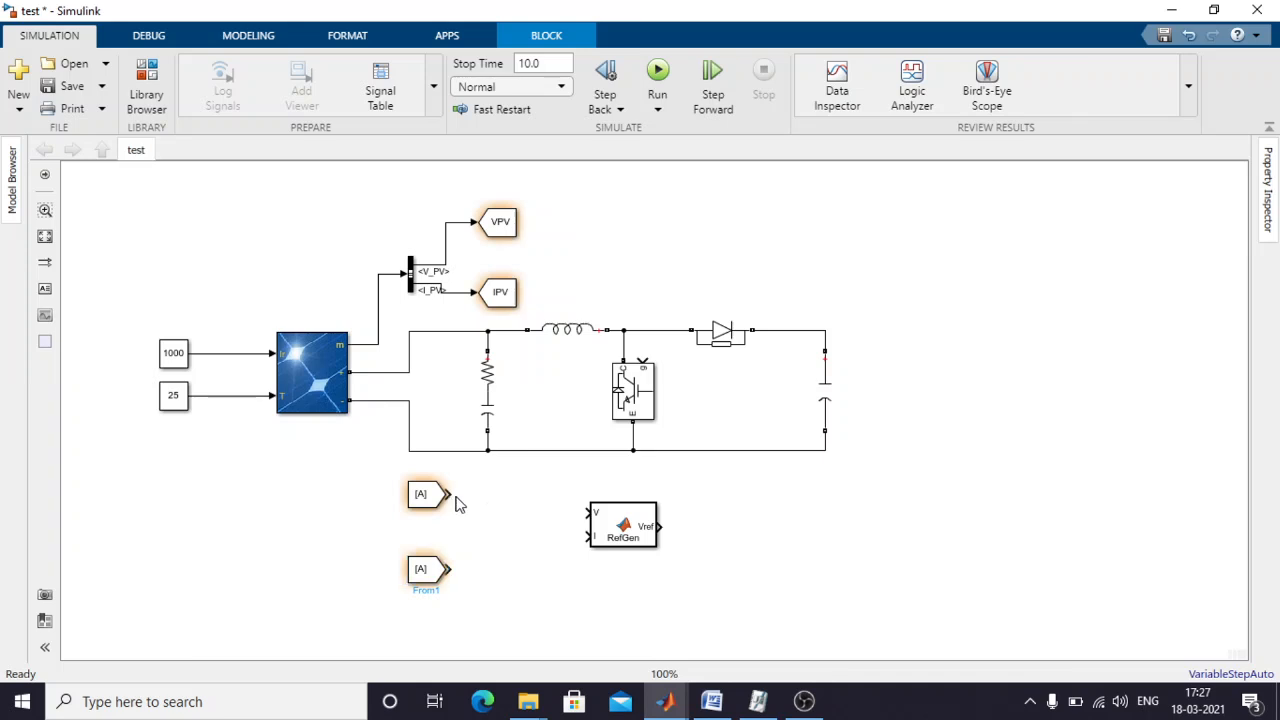
{"action": "left_click", "coordinate": [442, 496]}
Add a Unit Delay block from the Discrete library next to the From blocks.
{"action": "left_click", "coordinate": [150, 90]}
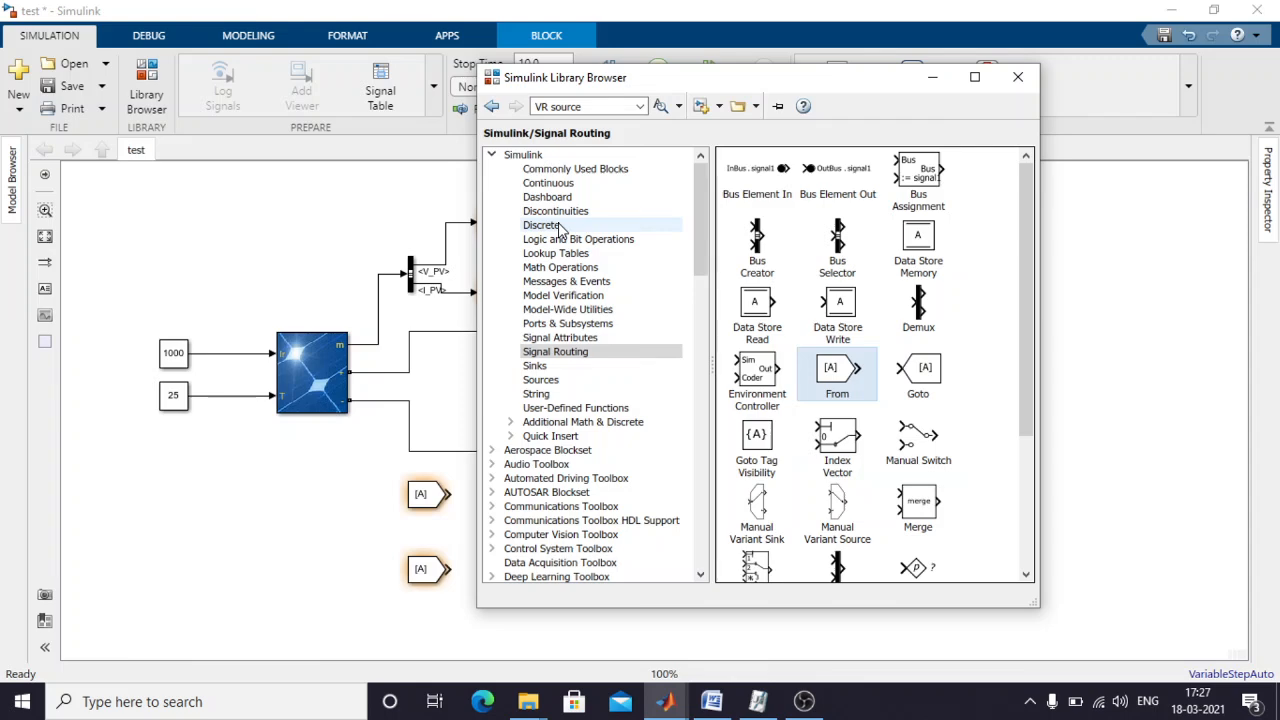
{"action": "left_click", "coordinate": [560, 227]}
{"action": "scroll", "coordinate": [822, 416], "scroll_direction": "down", "scroll_amount": 5}
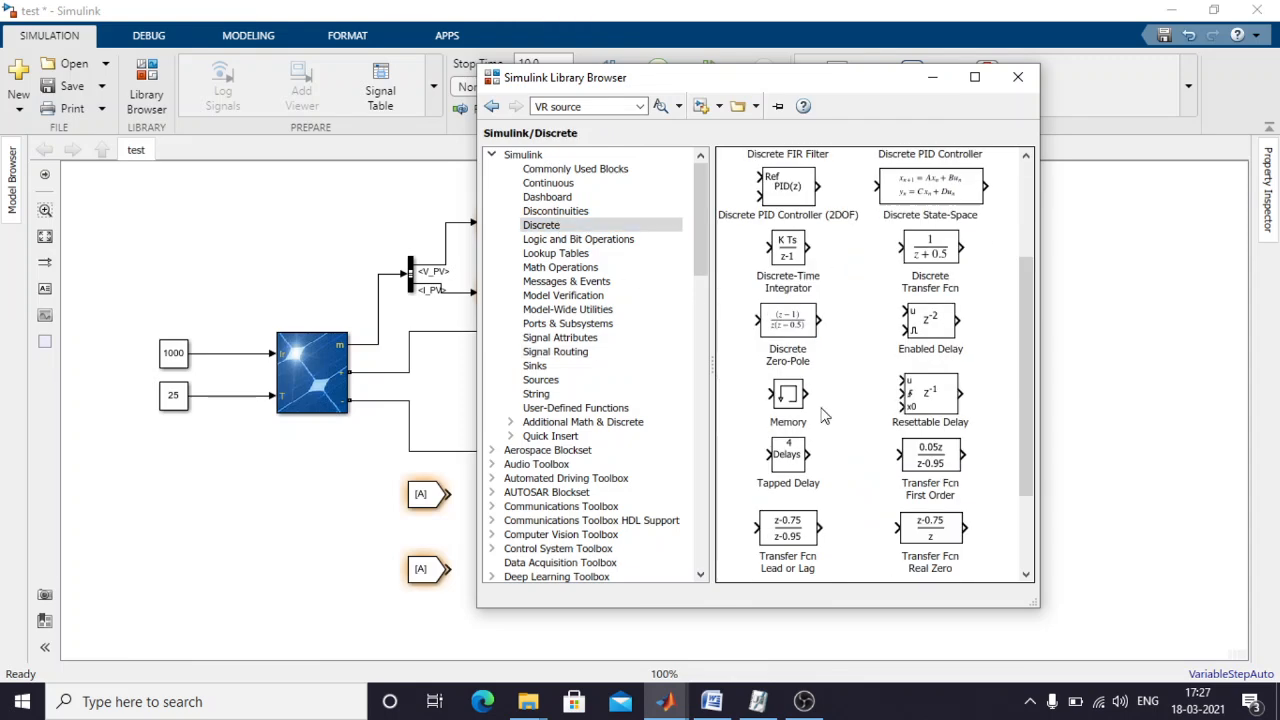
{"action": "scroll", "coordinate": [822, 416], "scroll_direction": "down", "scroll_amount": 3}
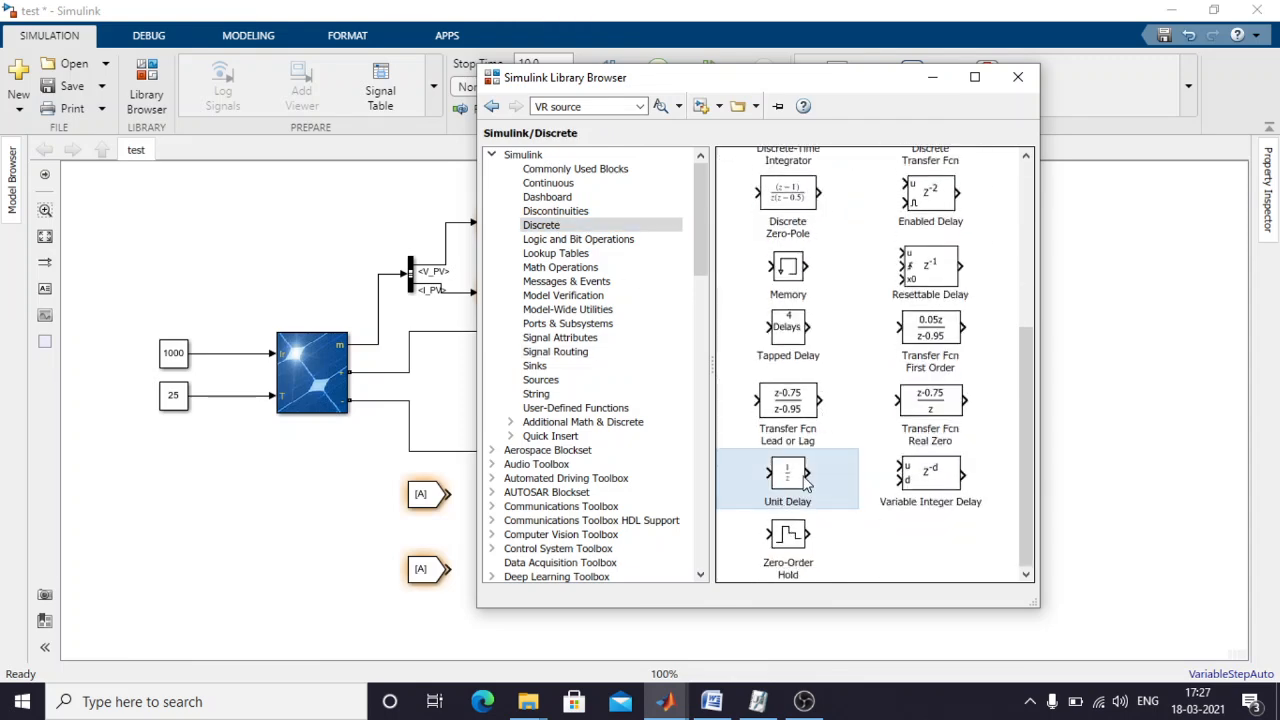
{"action": "left_click_drag", "start_coordinate": [805, 483], "coordinate": [366, 516]}
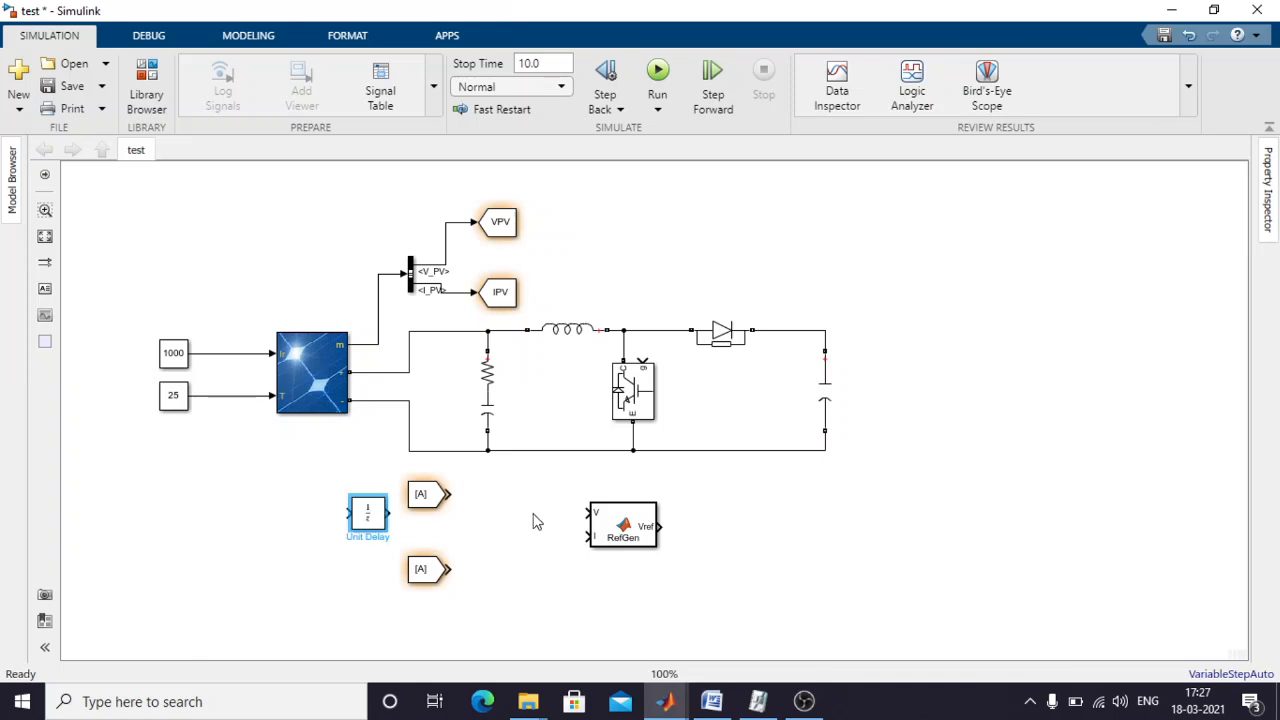
Wire each From block through its own Unit Delay, the upper one to RefGen's V input and the lower one to I.
{"action": "mouse_move", "coordinate": [533, 522]}
{"action": "left_mouse_down"}
{"action": "mouse_move", "coordinate": [505, 499]}
{"action": "mouse_move", "coordinate": [505, 585]}
{"action": "mouse_move", "coordinate": [500, 569]}
{"action": "mouse_move", "coordinate": [451, 569]}
{"action": "left_mouse_up"}
{"action": "left_click", "coordinate": [535, 594]}
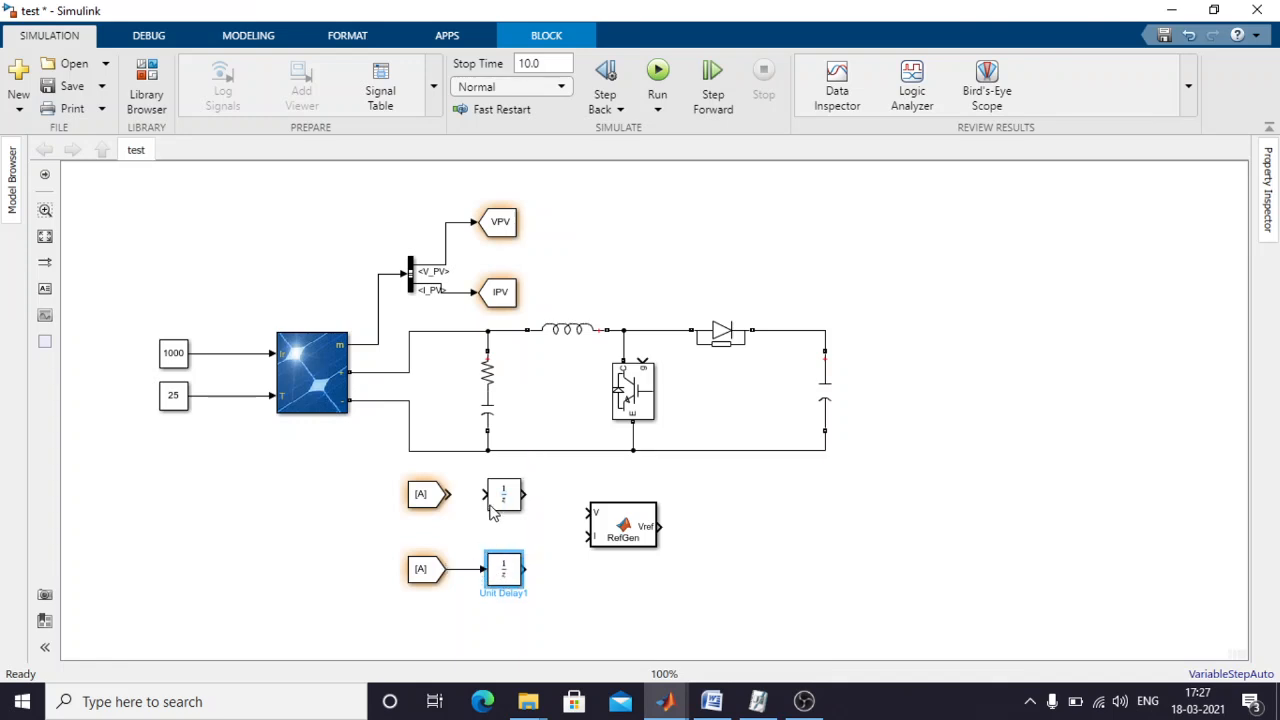
{"action": "left_click_drag", "start_coordinate": [481, 496], "coordinate": [451, 494]}
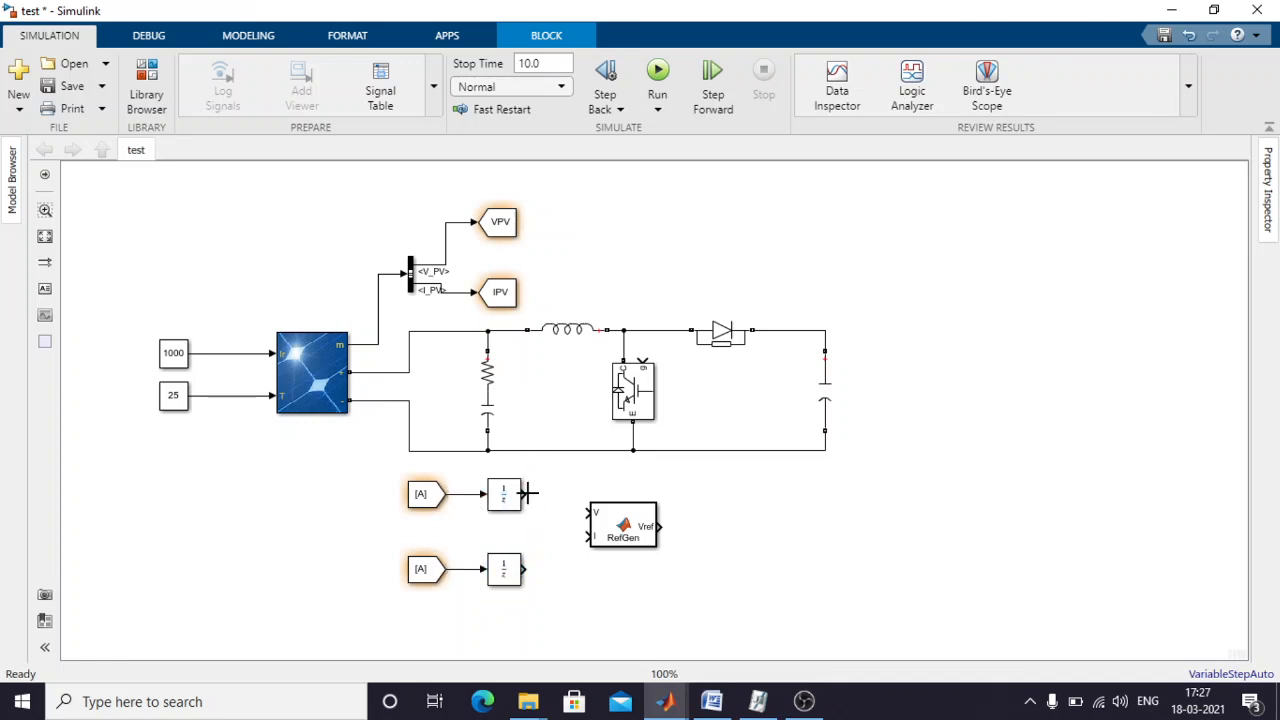
{"action": "left_click_drag", "start_coordinate": [552, 497], "coordinate": [588, 512]}
{"action": "left_click_drag", "start_coordinate": [585, 535], "coordinate": [590, 536]}
Add a powergui block from the Specialized Power Systems Fundamental Blocks library below the PV array.
{"action": "left_click", "coordinate": [147, 95]}
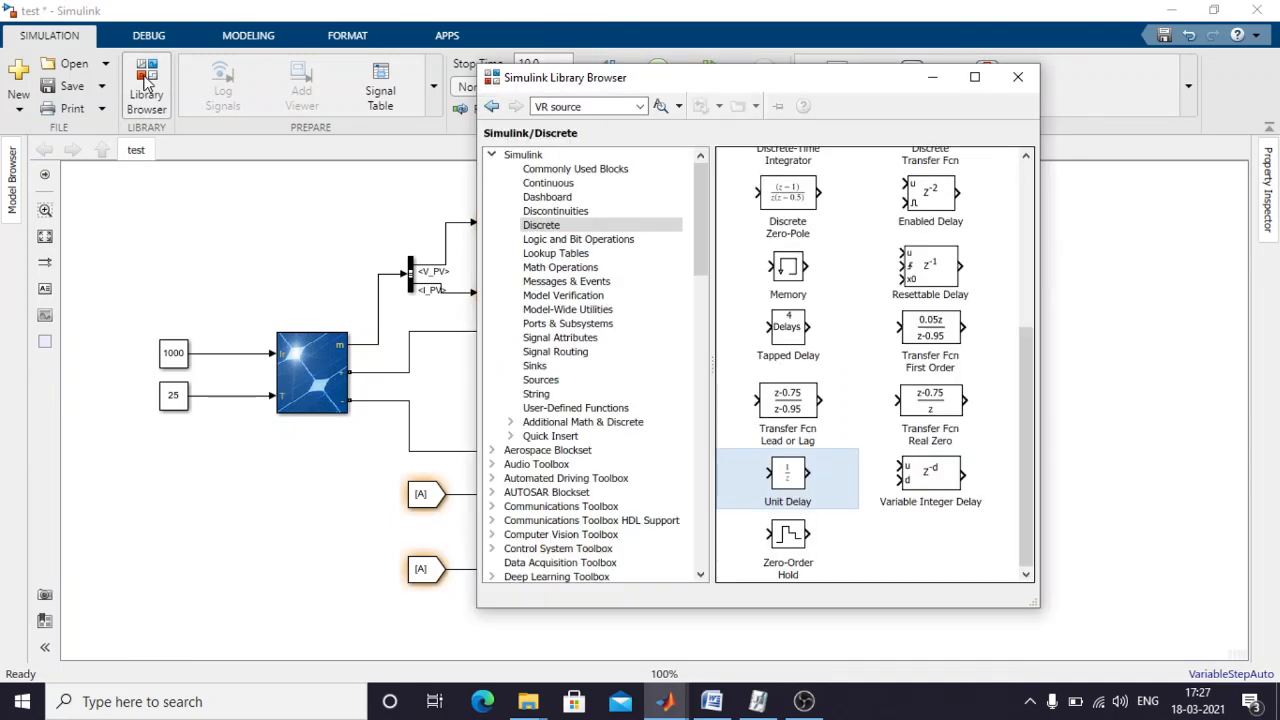
{"action": "scroll", "coordinate": [580, 390], "scroll_direction": "down", "scroll_amount": 15}
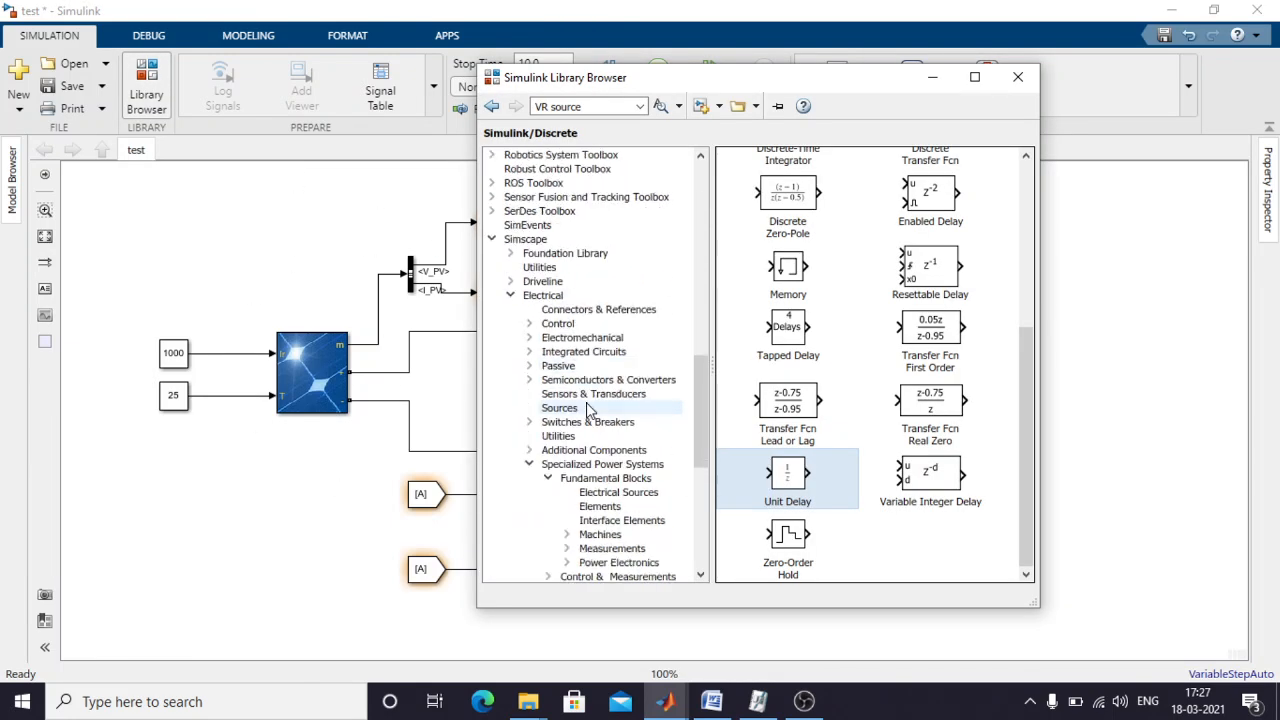
{"action": "scroll", "coordinate": [590, 410], "scroll_direction": "up", "scroll_amount": 4}
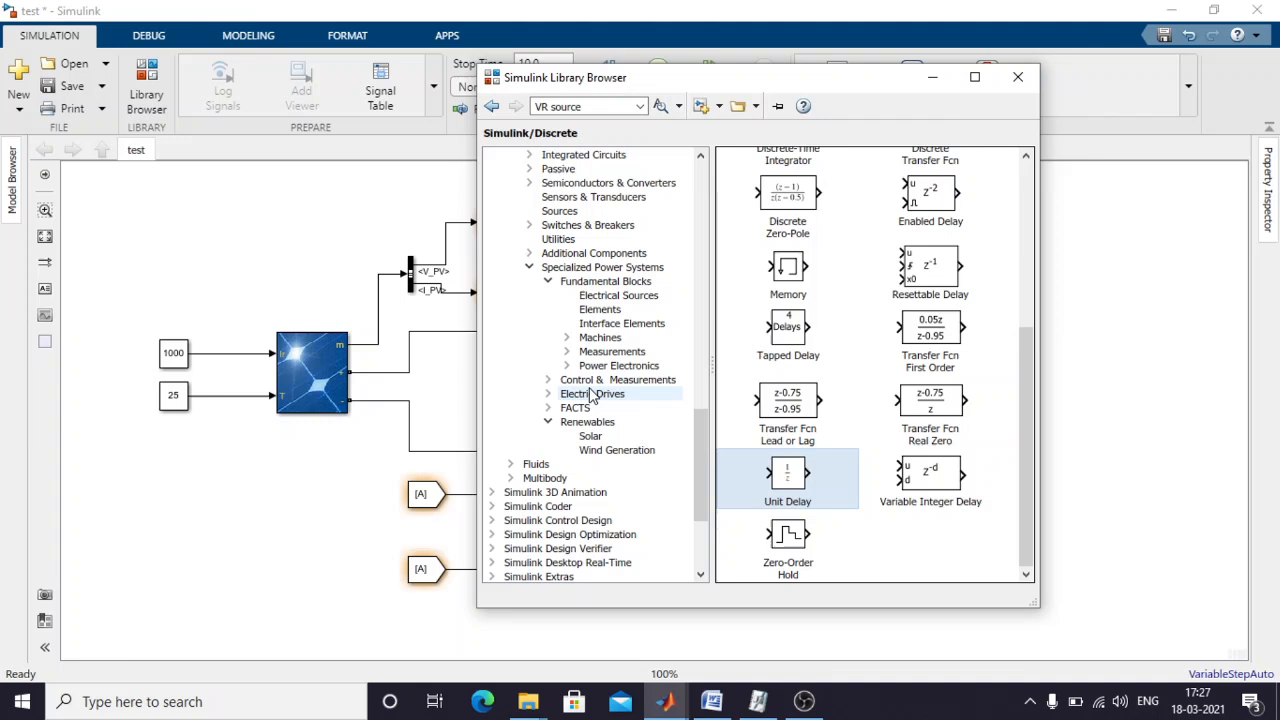
{"action": "left_click", "coordinate": [605, 281]}
{"action": "left_click", "coordinate": [783, 372]}
{"action": "left_click_drag", "start_coordinate": [776, 360], "coordinate": [250, 522]}
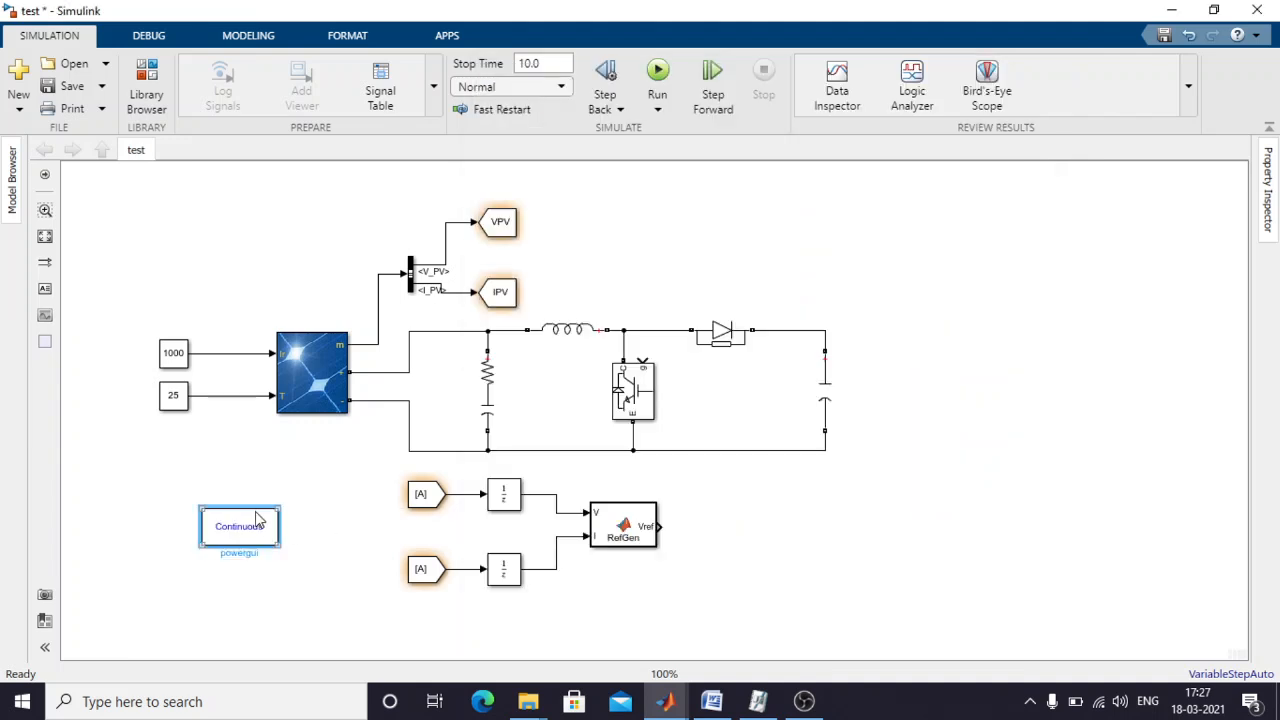
Set the powergui simulation type to Discrete.
{"action": "double_click", "coordinate": [255, 536]}
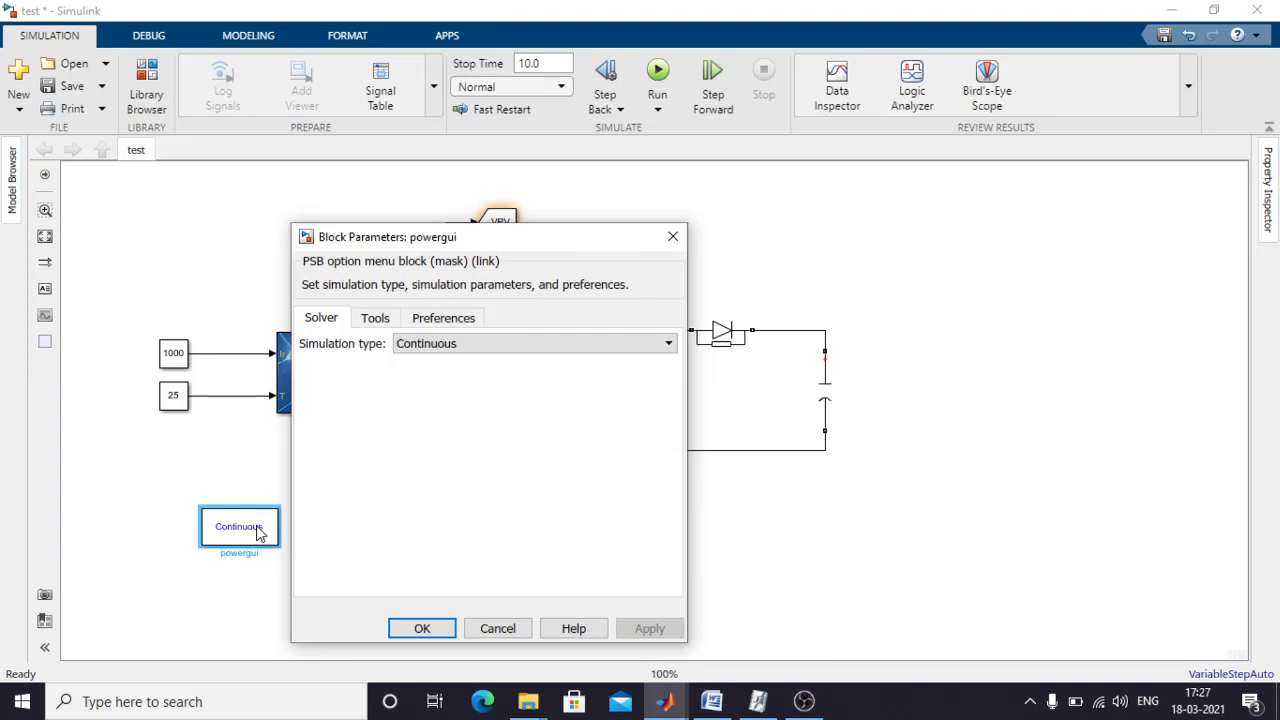
{"action": "left_click", "coordinate": [403, 344]}
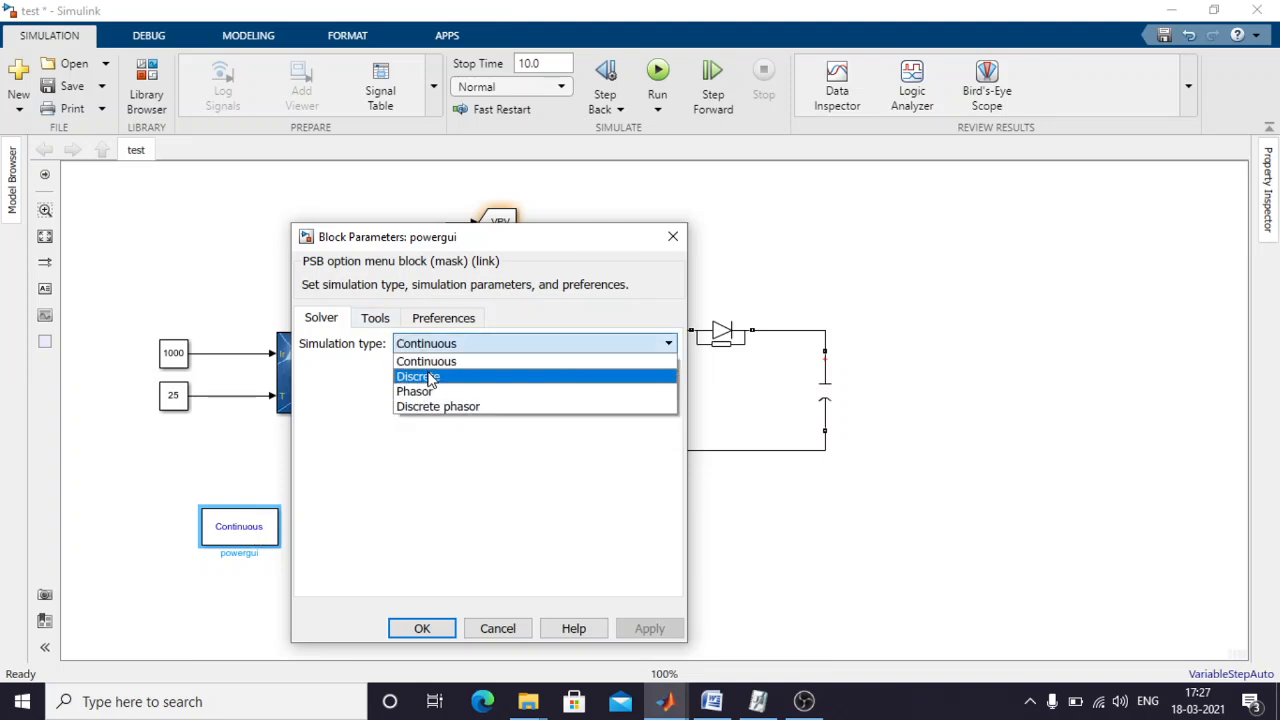
{"action": "left_click", "coordinate": [430, 377]}
{"action": "left_click_drag", "start_coordinate": [425, 248], "coordinate": [563, 217]}
Set the powergui sample time to 1e-6 s and accept the block parameters.
{"action": "double_click", "coordinate": [587, 342]}
{"action": "left_click", "coordinate": [587, 342]}
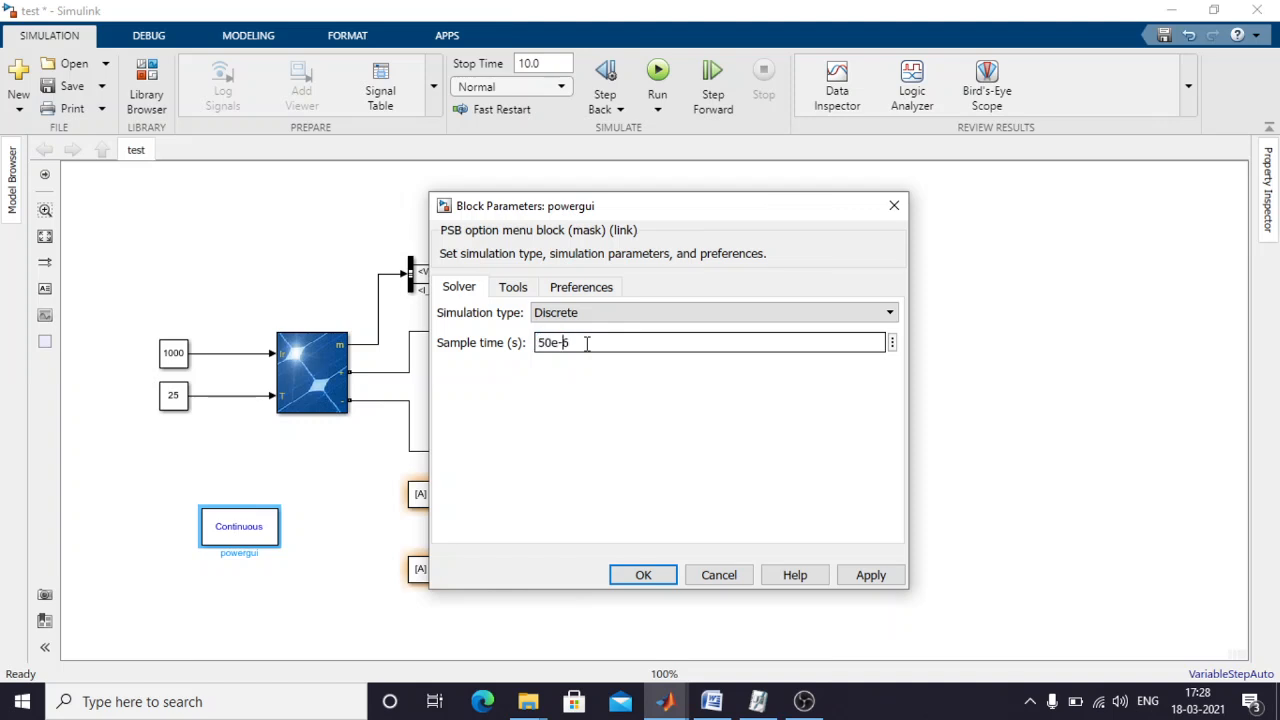
{"action": "key", "text": "Home"}
{"action": "key", "text": "Delete"}
{"action": "key", "text": "Delete"}
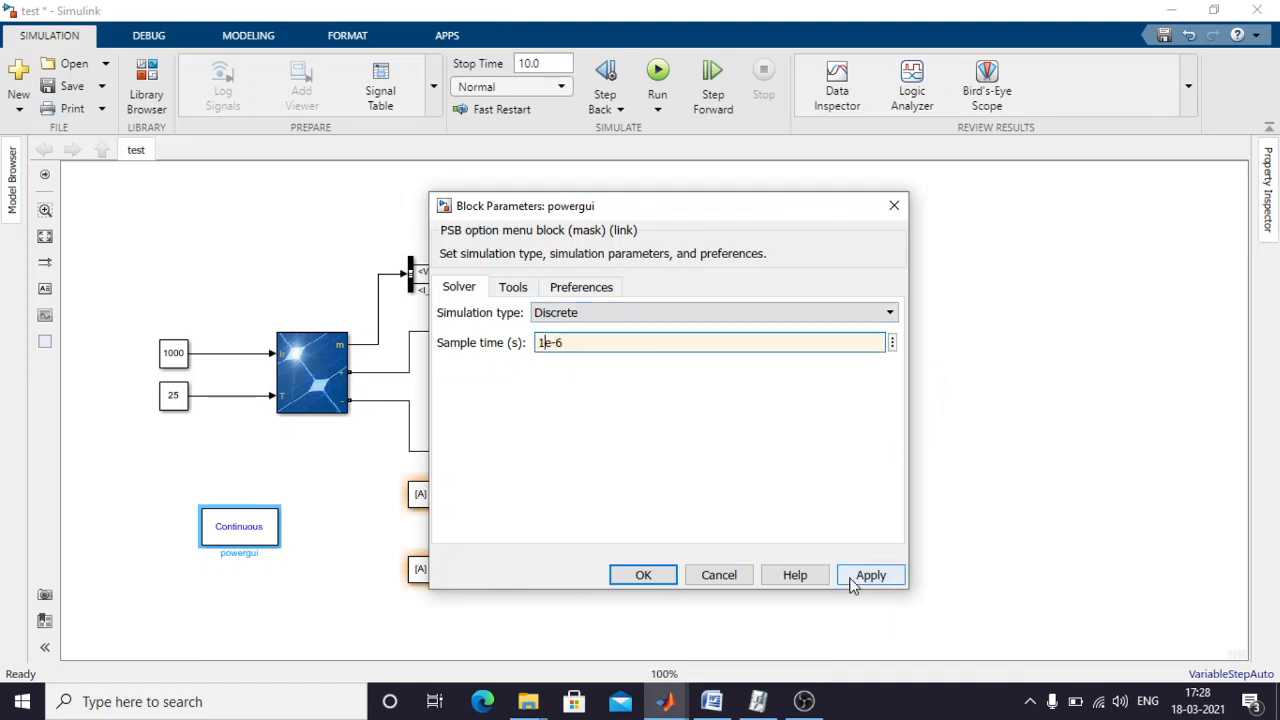
{"action": "left_click_drag", "start_coordinate": [695, 347], "coordinate": [485, 319]}
{"action": "left_click", "coordinate": [885, 575]}
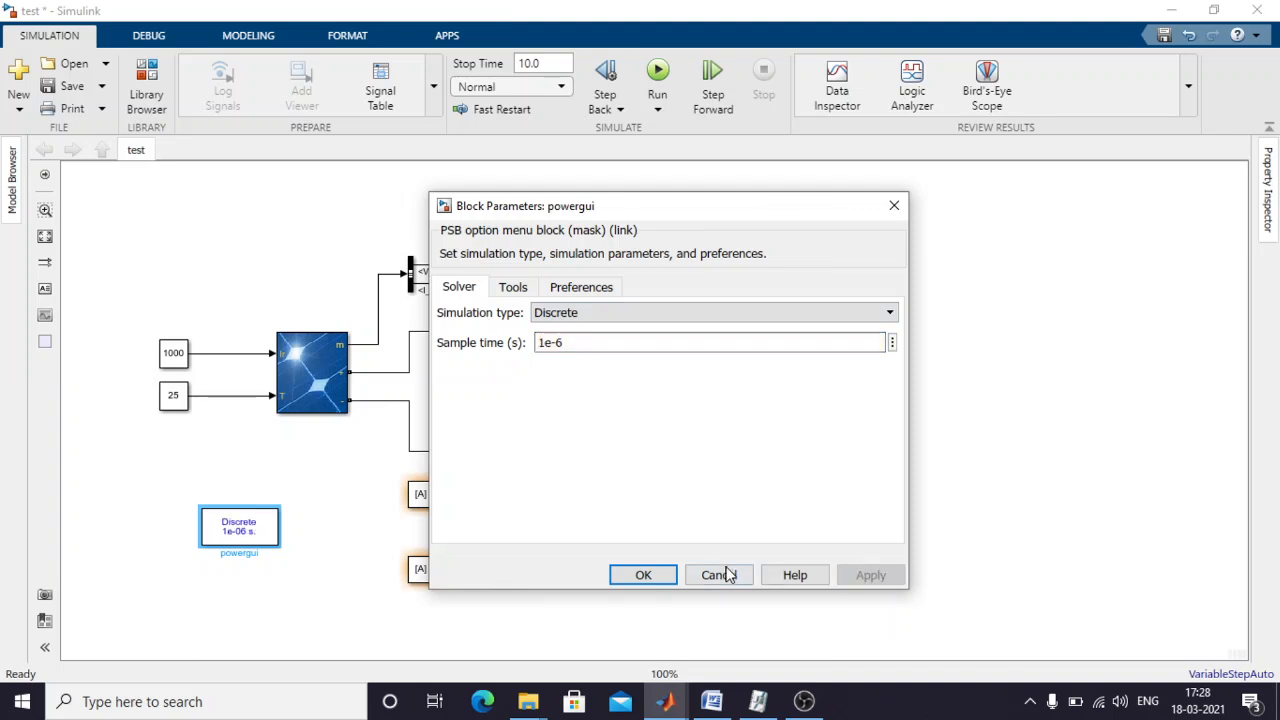
{"action": "left_click", "coordinate": [643, 575]}
{"action": "left_click", "coordinate": [882, 481]}
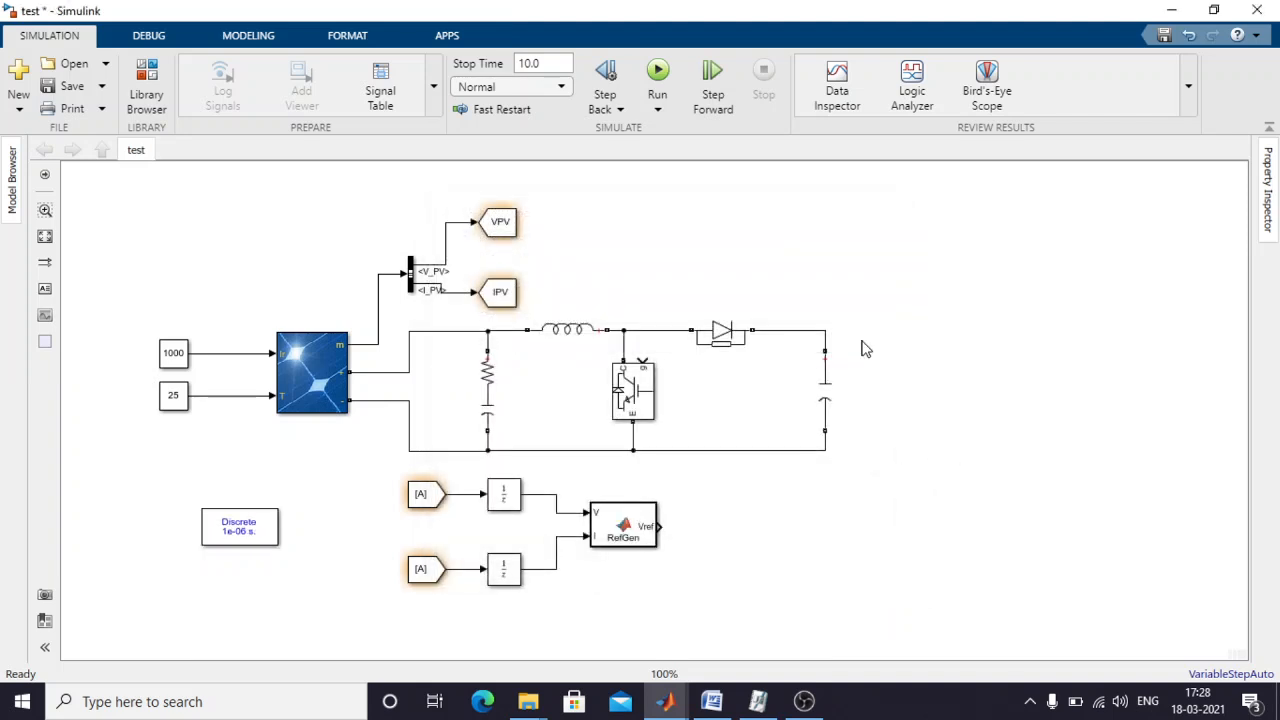
Configure the model's solver as Fixed-step with a fixed-step size of 1e-6.
{"action": "left_click", "coordinate": [248, 40]}
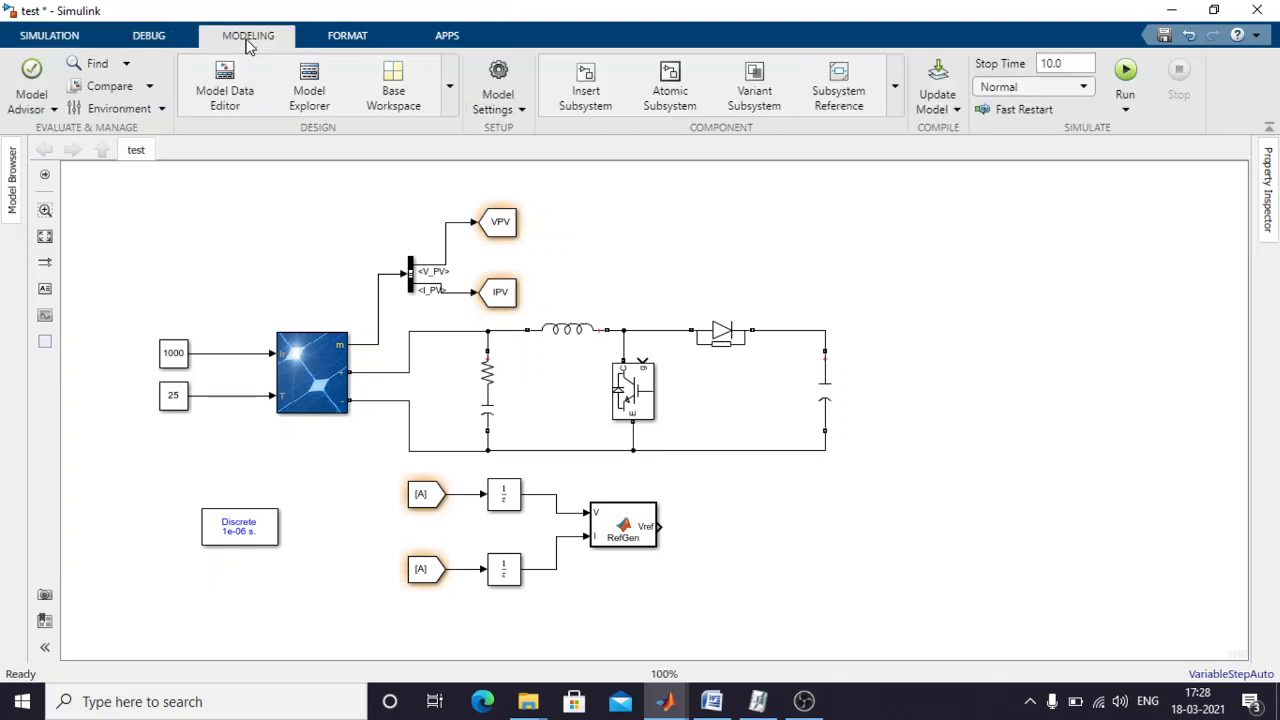
{"action": "left_click", "coordinate": [498, 75]}
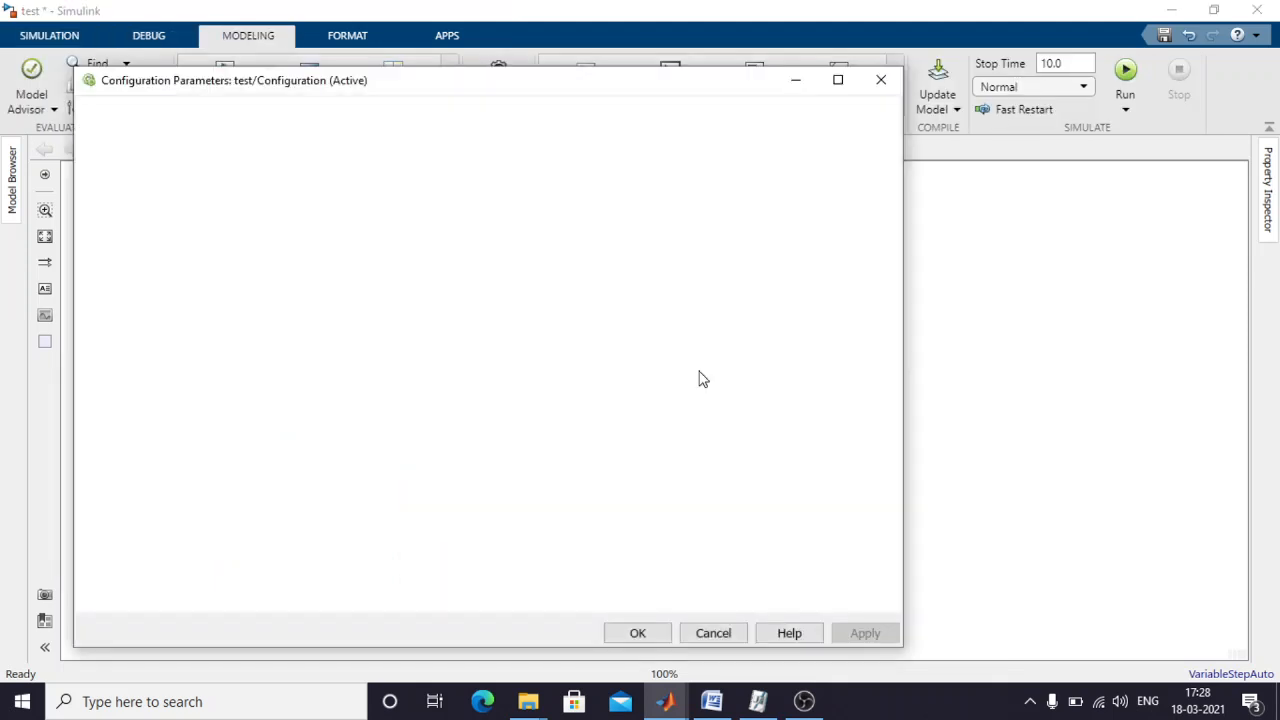
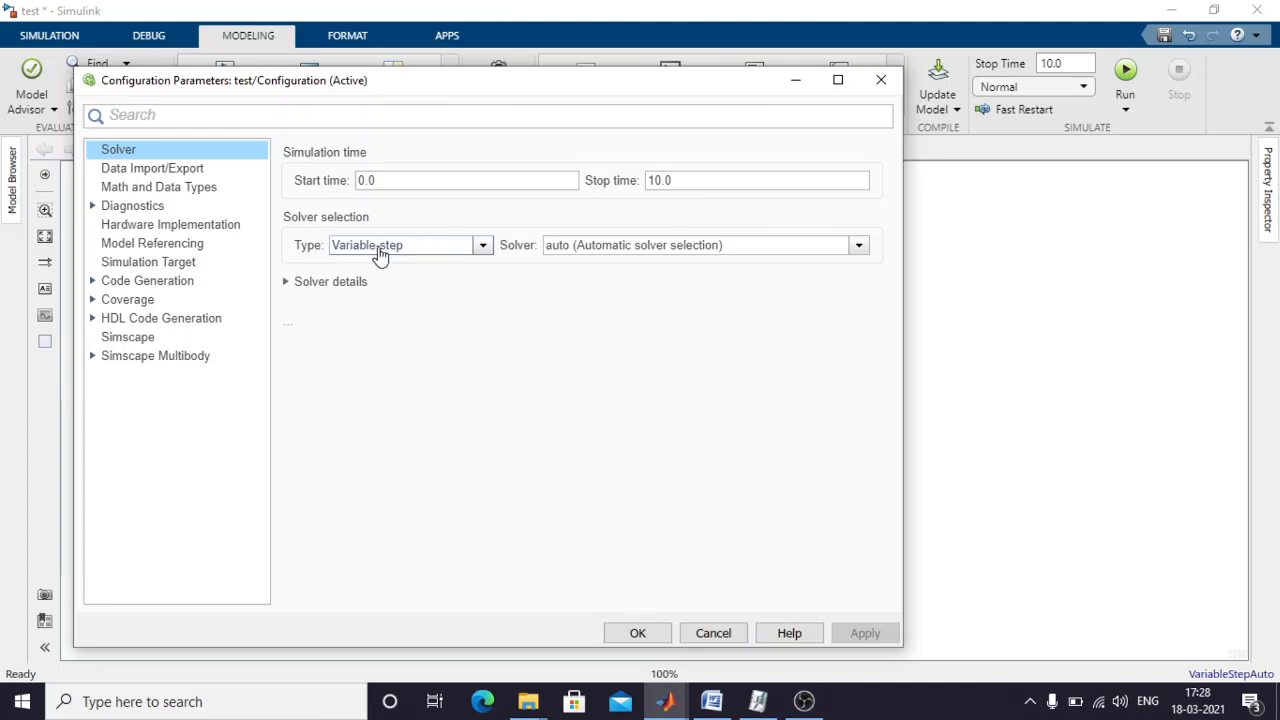
{"action": "left_click", "coordinate": [415, 250]}
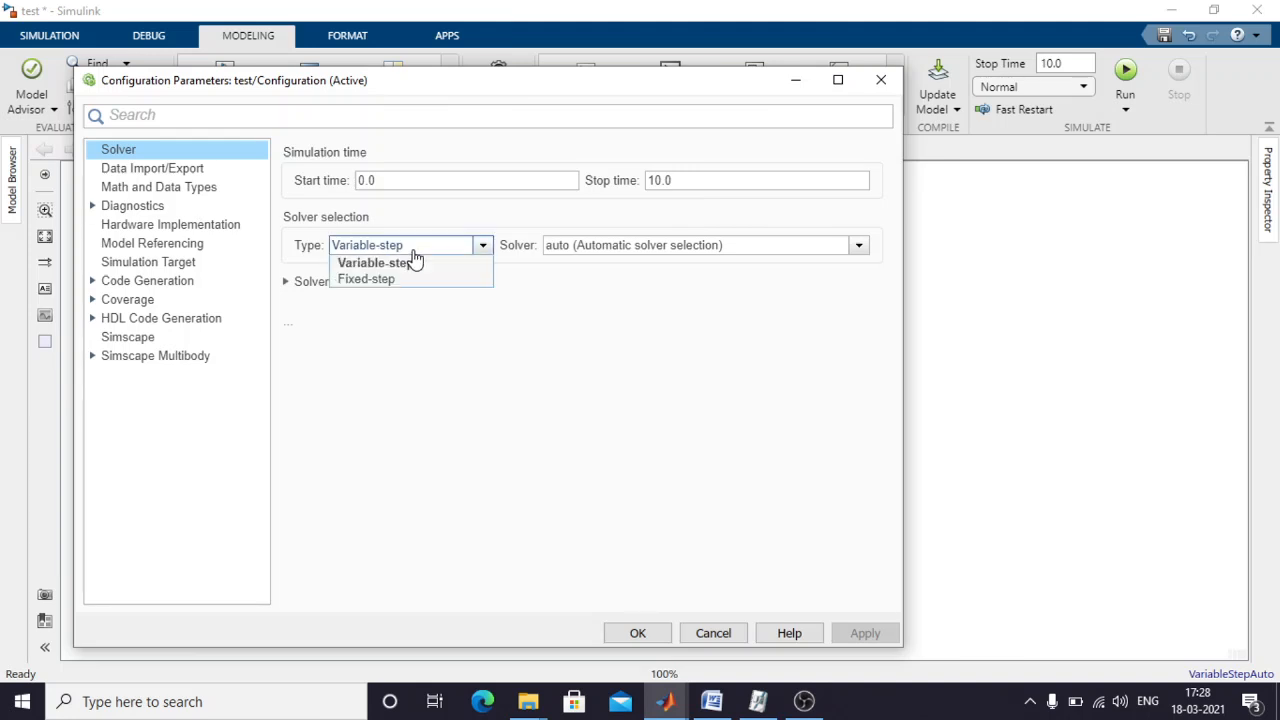
{"action": "left_click", "coordinate": [364, 281]}
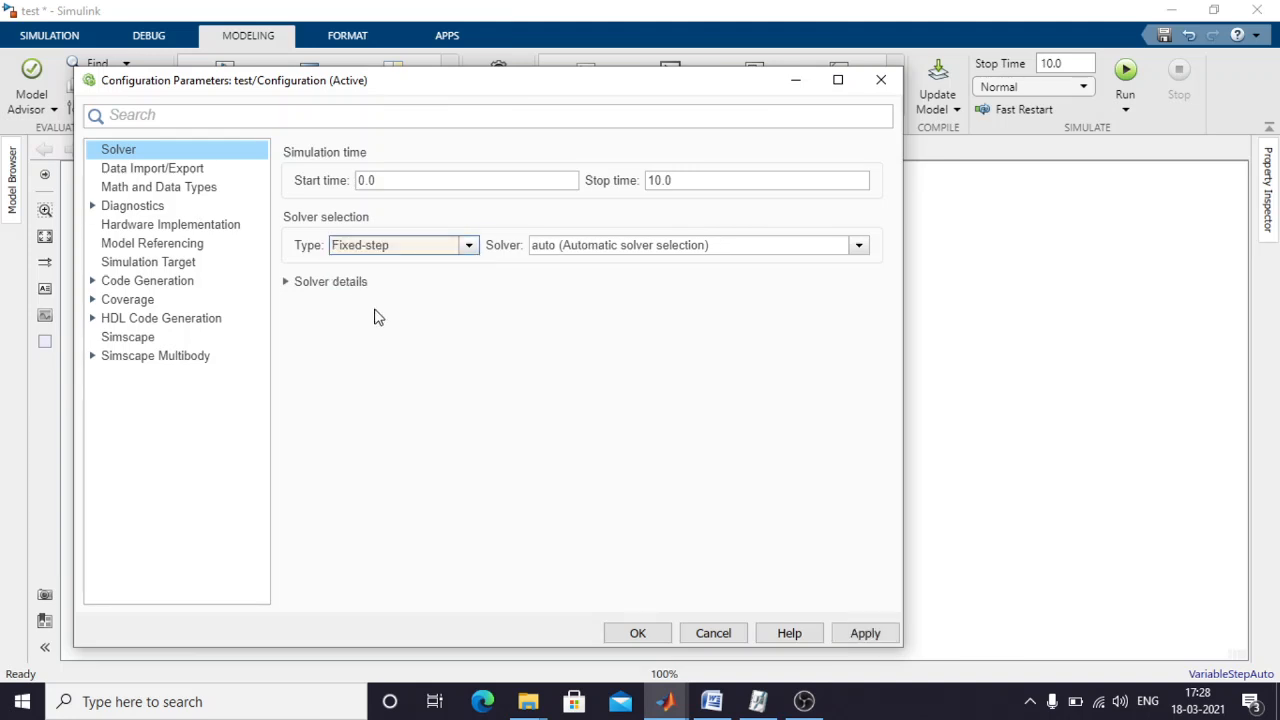
{"action": "left_click", "coordinate": [289, 284]}
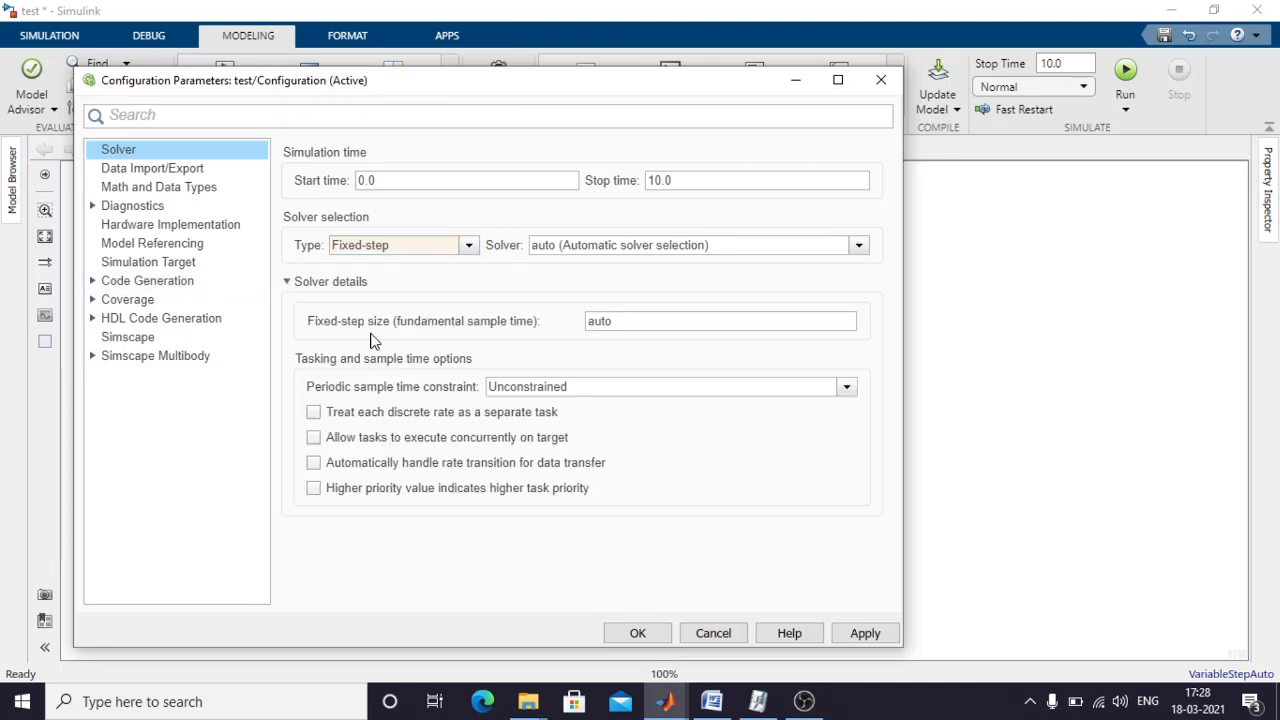
{"action": "double_click", "coordinate": [628, 321]}
{"action": "type", "text": "1e-6"}
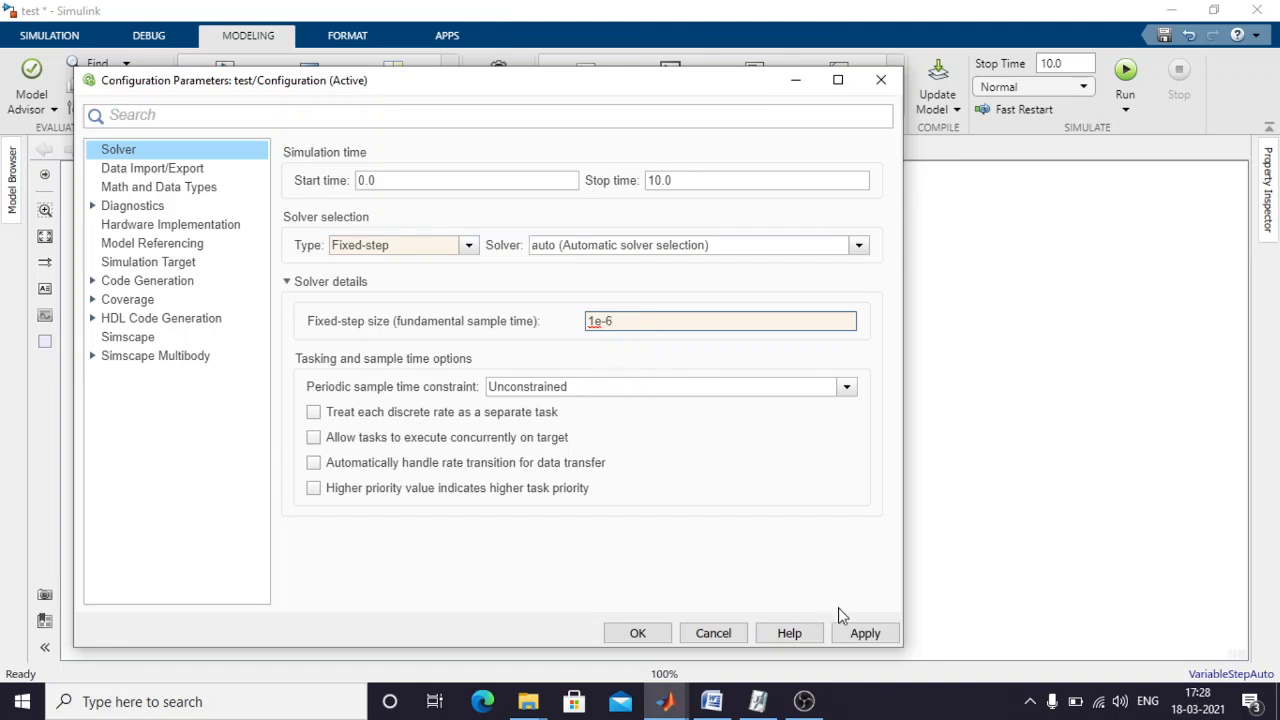
{"action": "left_click", "coordinate": [863, 634]}
{"action": "left_click", "coordinate": [638, 633]}
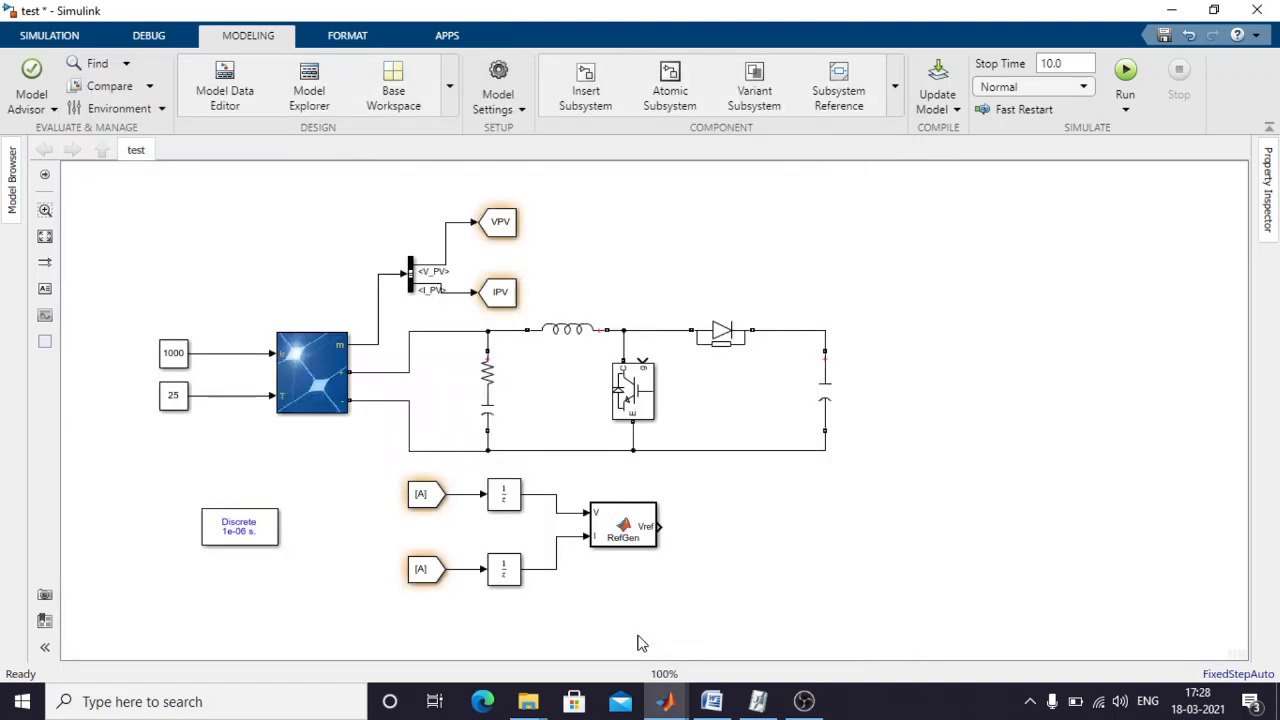
Set the sample time of both Unit Delay blocks feeding RefGen to 1e-6.
{"action": "double_click", "coordinate": [504, 494]}
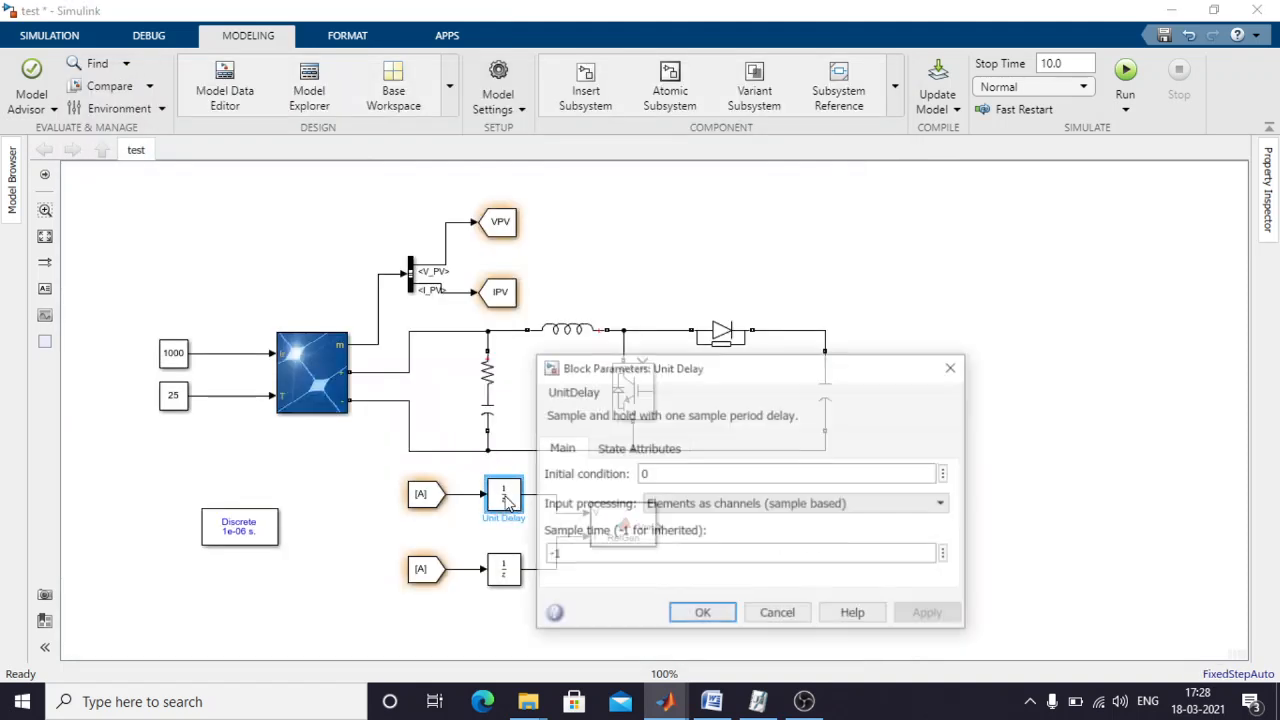
{"action": "double_click", "coordinate": [614, 552]}
{"action": "type", "text": "1e-6"}
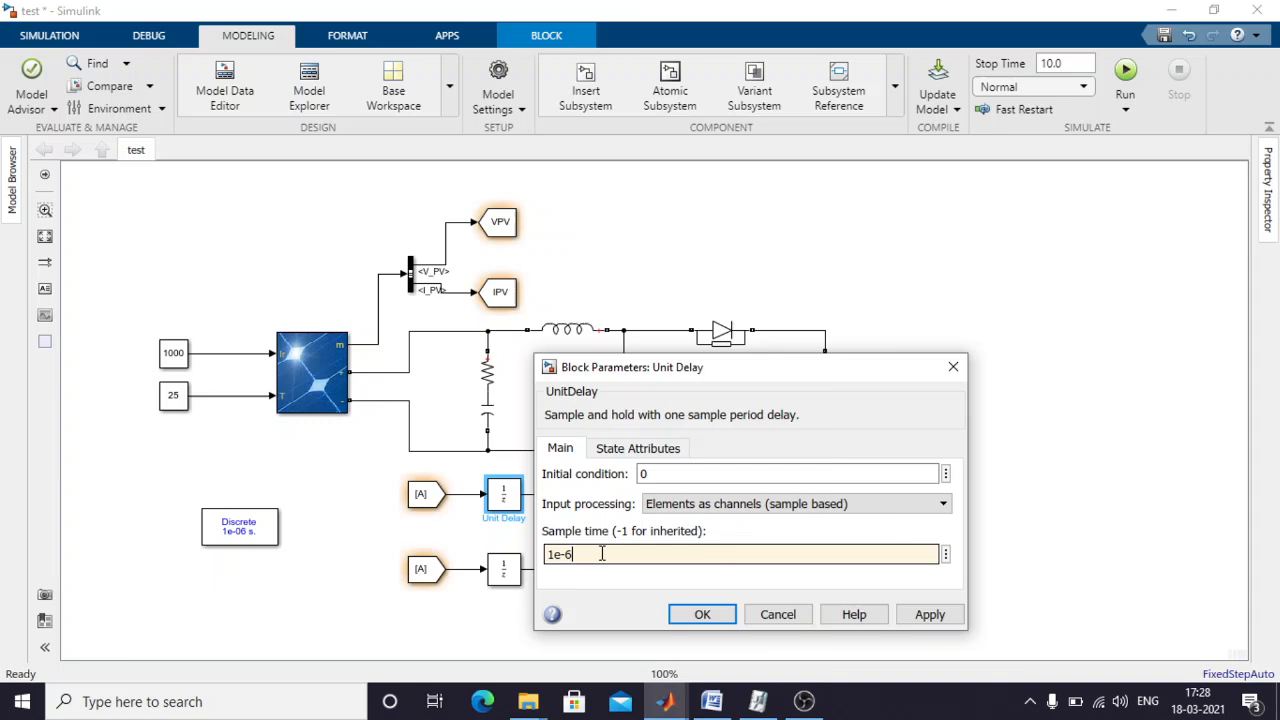
{"action": "left_click", "coordinate": [676, 612]}
{"action": "double_click", "coordinate": [503, 569]}
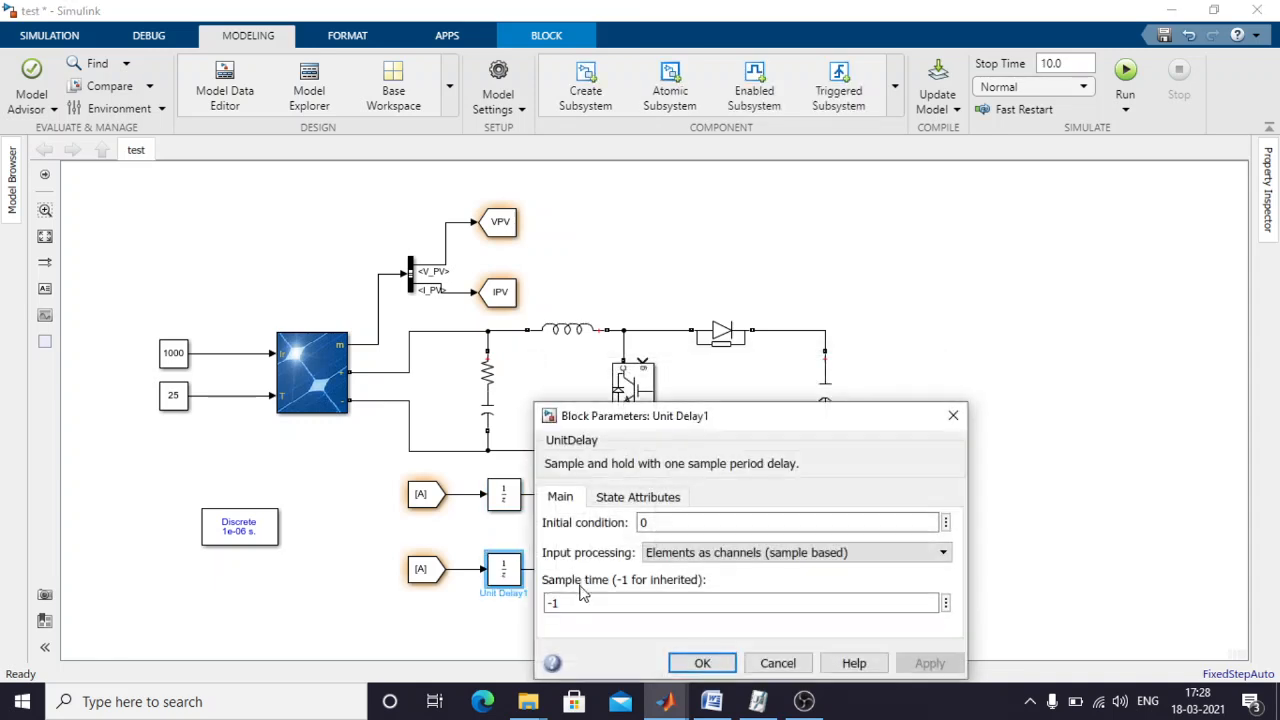
{"action": "double_click", "coordinate": [603, 601]}
{"action": "type", "text": "1e-6"}
{"action": "left_click", "coordinate": [702, 663]}
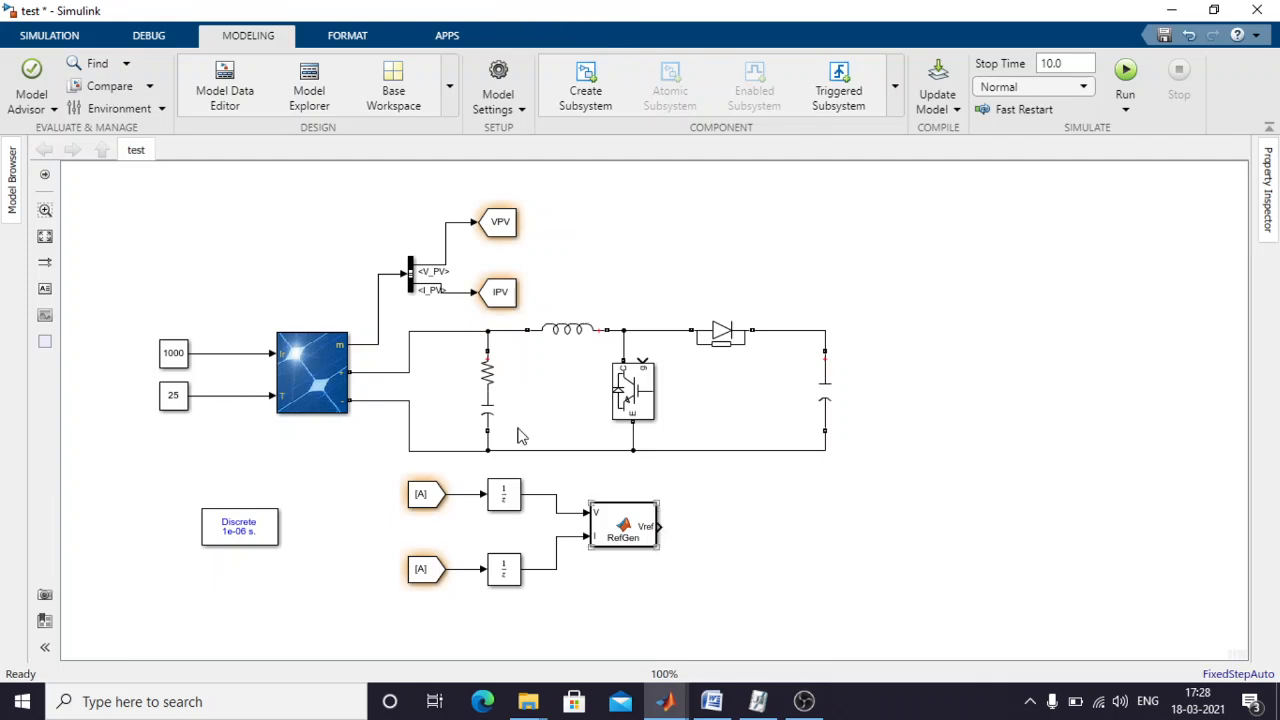
Insert an Add block from the Simulink Math Operations library and connect RefGen's Vref output to its first input.
{"action": "left_click", "coordinate": [40, 35]}
{"action": "left_click", "coordinate": [147, 85]}
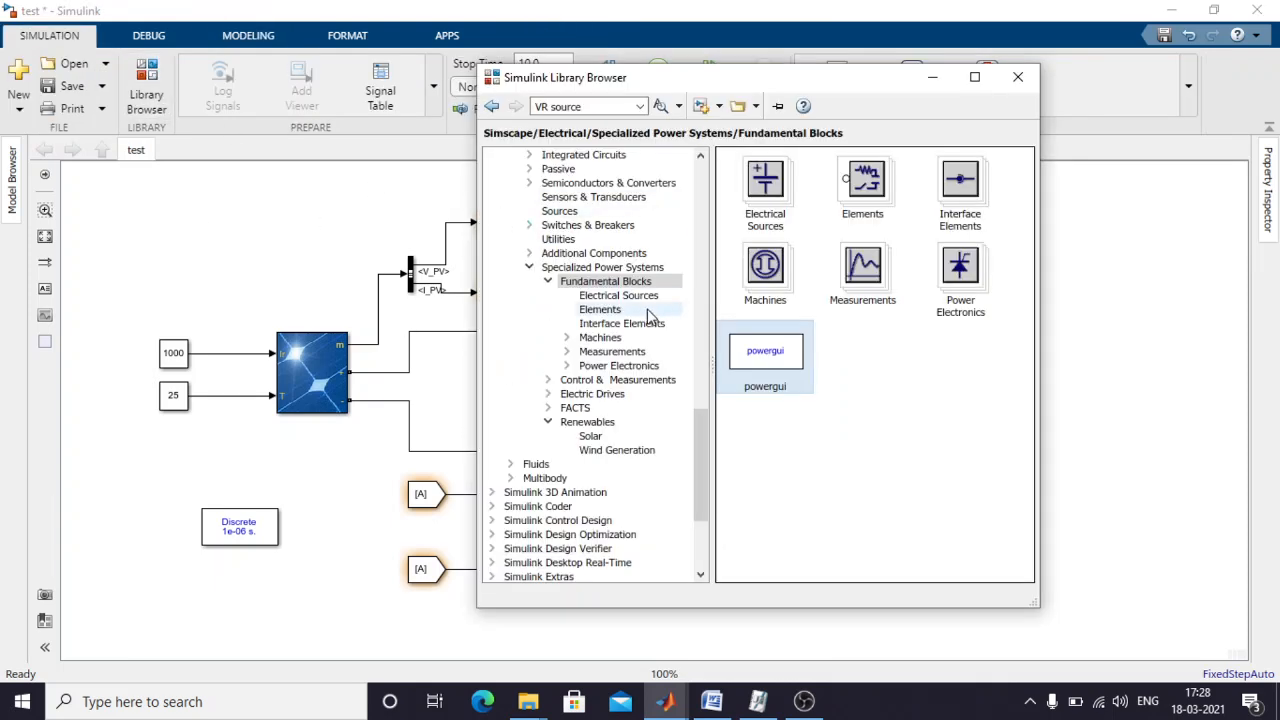
{"action": "scroll", "coordinate": [660, 318], "scroll_direction": "up", "scroll_amount": 15}
{"action": "scroll", "coordinate": [660, 318], "scroll_direction": "up", "scroll_amount": 5}
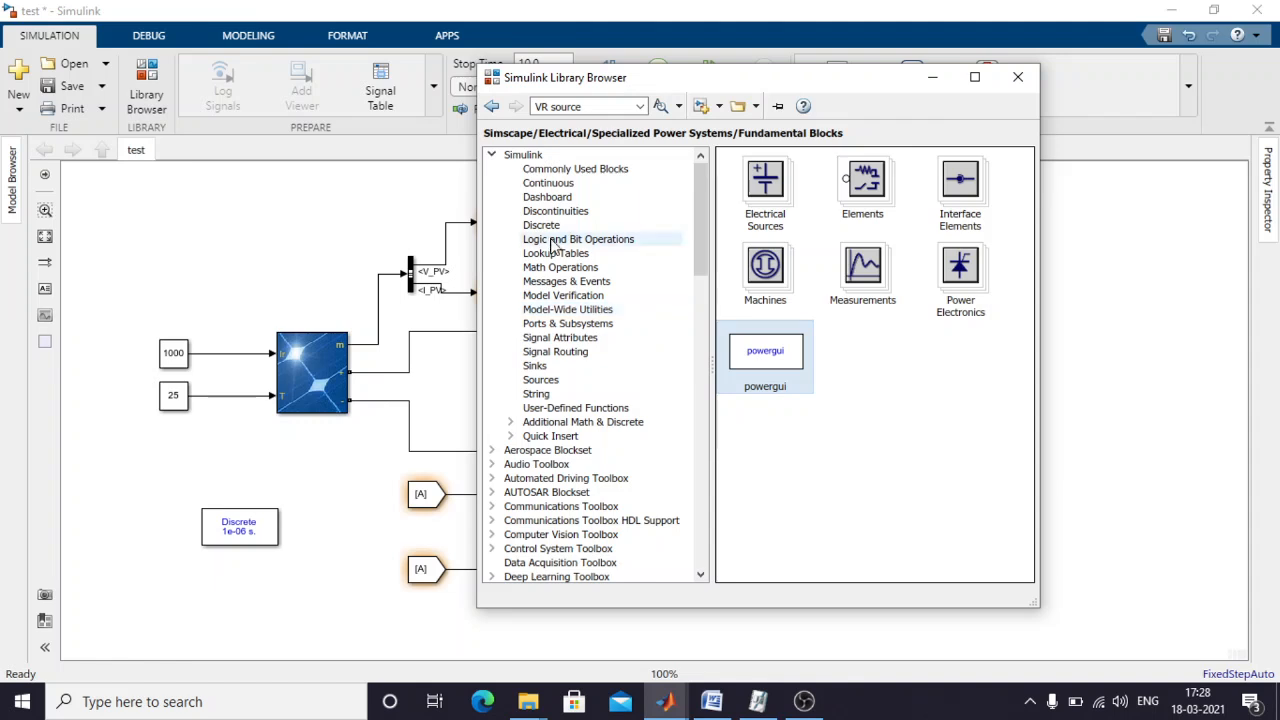
{"action": "left_click", "coordinate": [575, 267]}
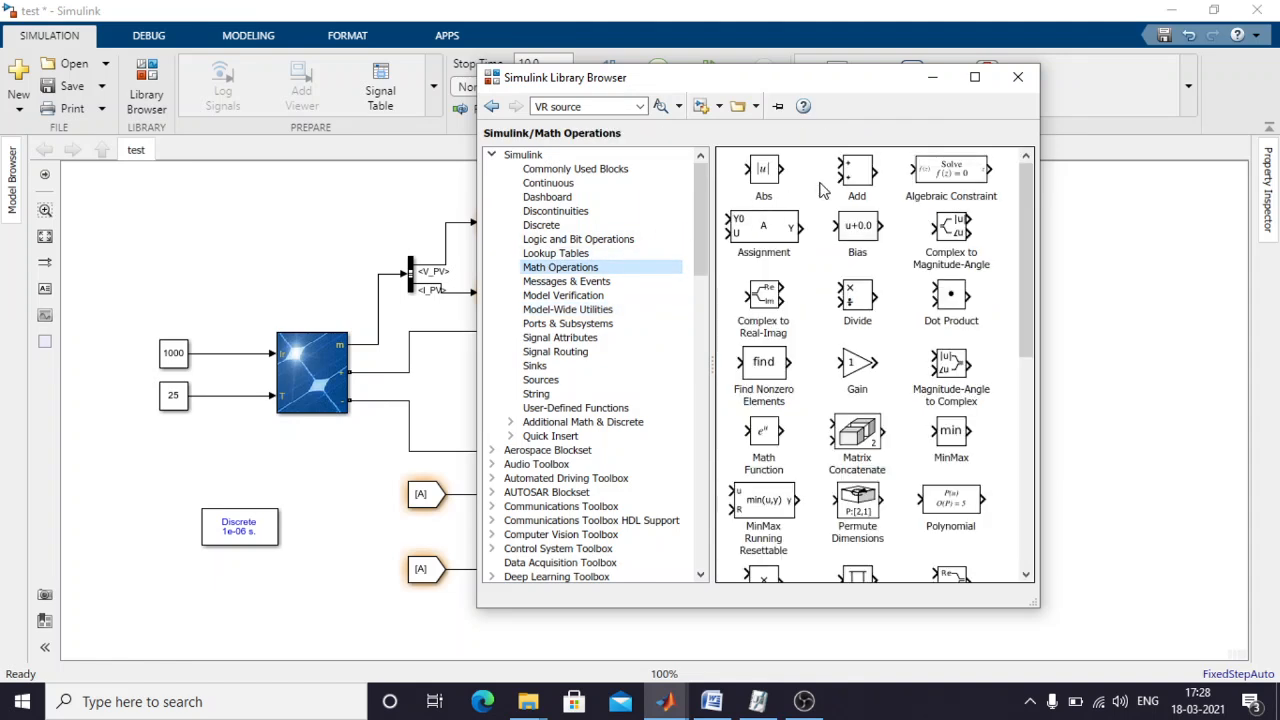
{"action": "left_click_drag", "start_coordinate": [857, 175], "coordinate": [755, 538]}
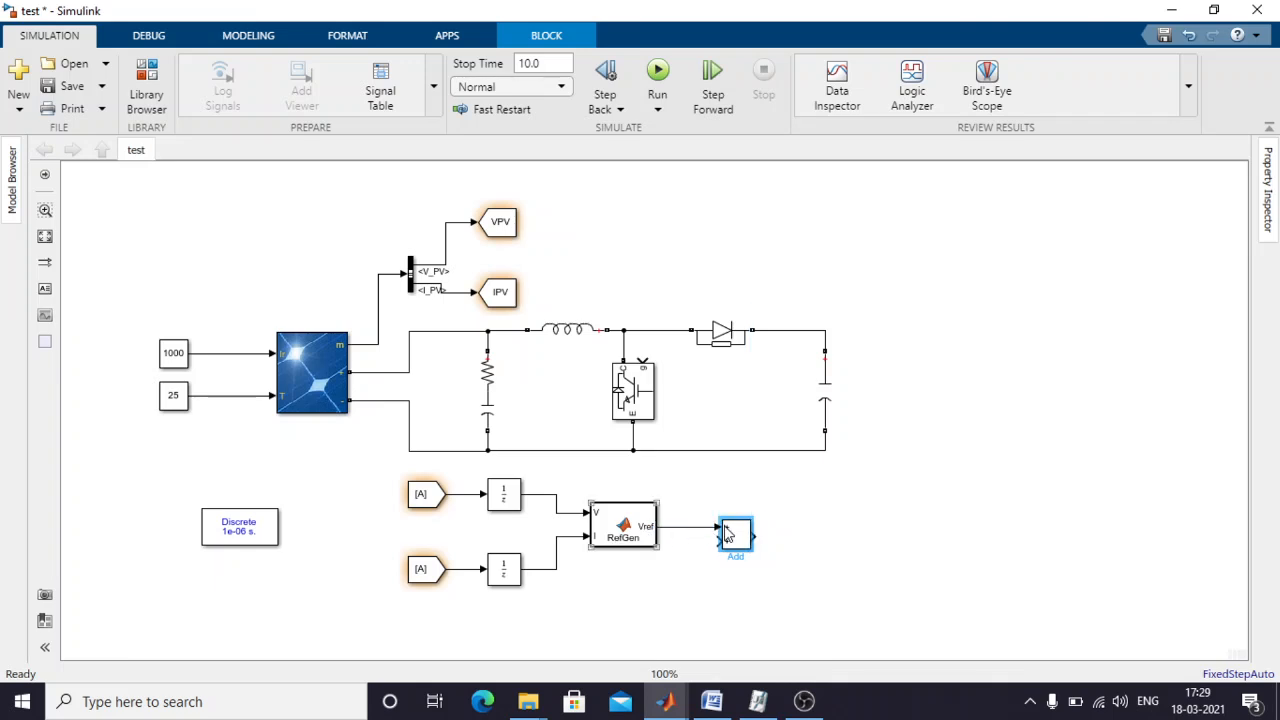
Set the Add block's list of signs to -+ and shift the block slightly away from RefGen.
{"action": "double_click", "coordinate": [733, 537]}
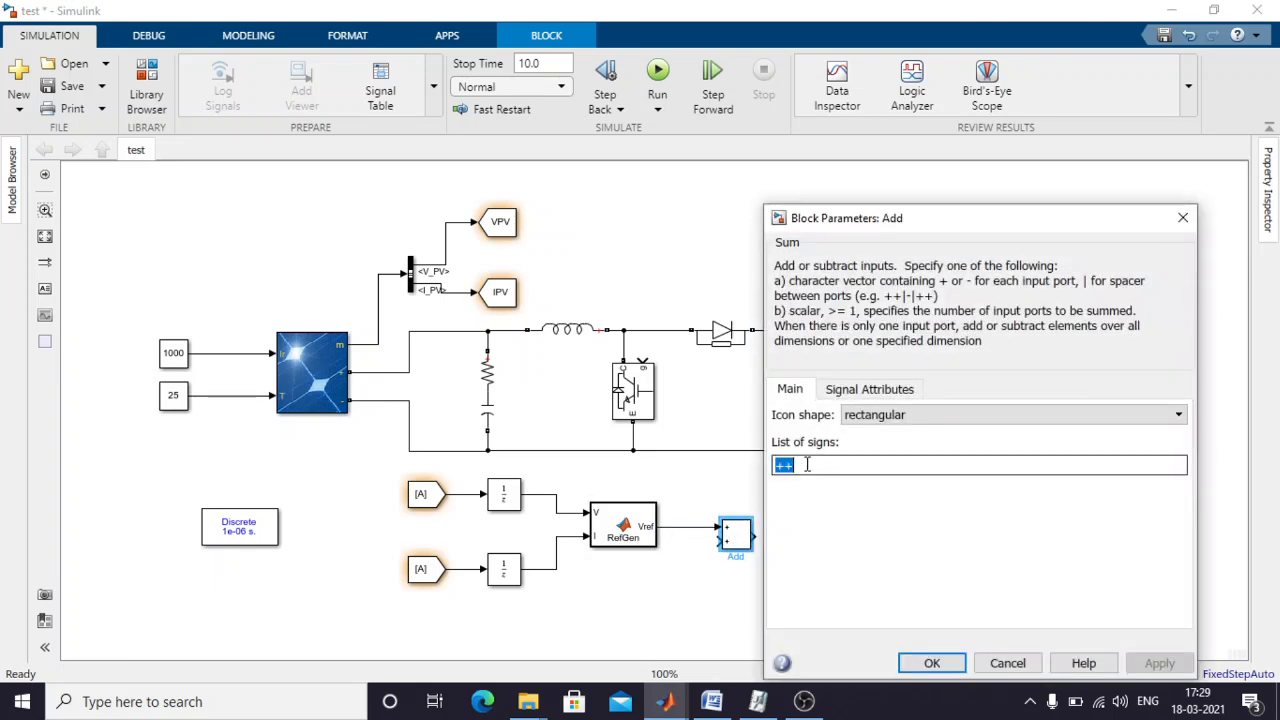
{"action": "type", "text": "-+"}
{"action": "key", "text": "shift+Tab"}
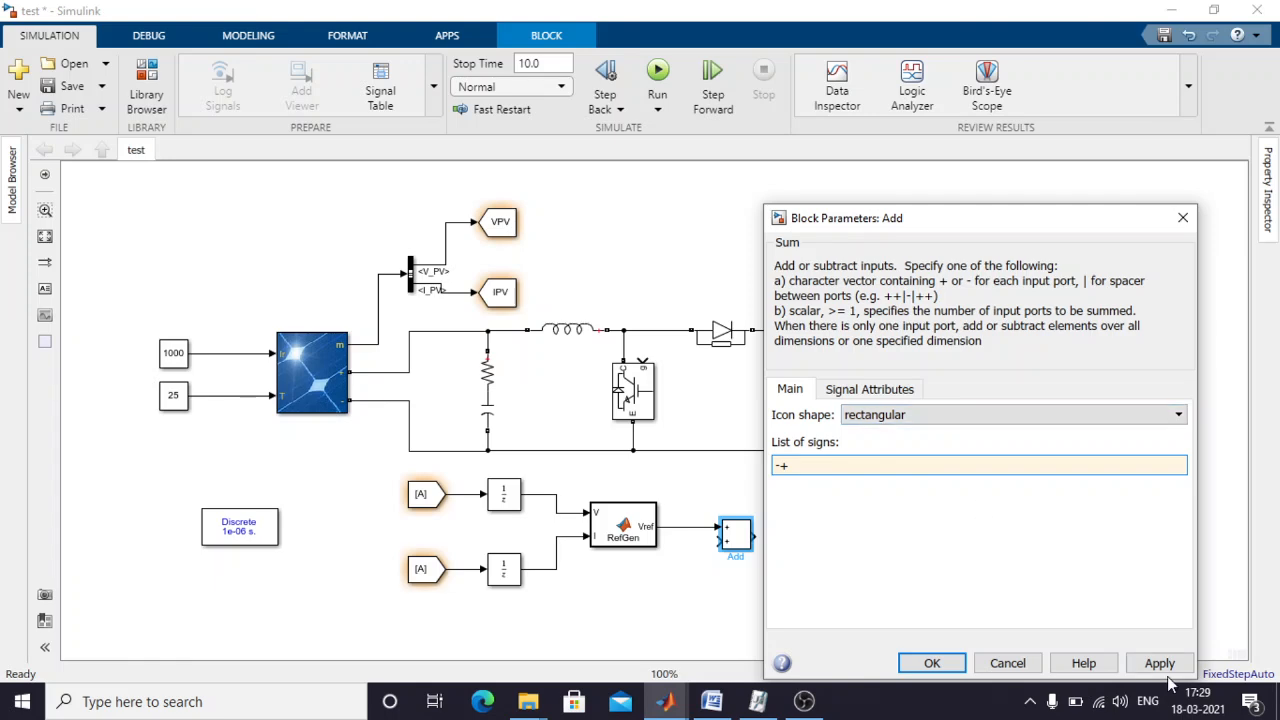
{"action": "left_click", "coordinate": [952, 667]}
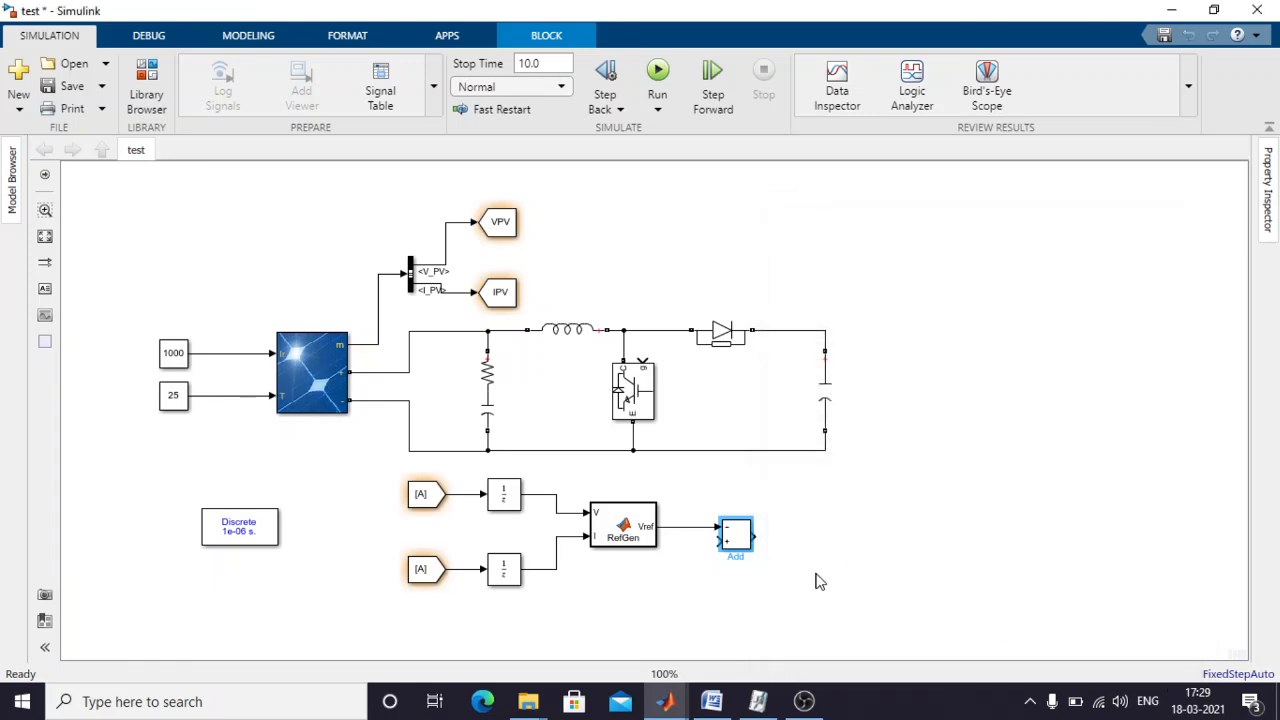
{"action": "left_click_drag", "start_coordinate": [736, 535], "coordinate": [746, 535]}
{"action": "left_click", "coordinate": [712, 580]}
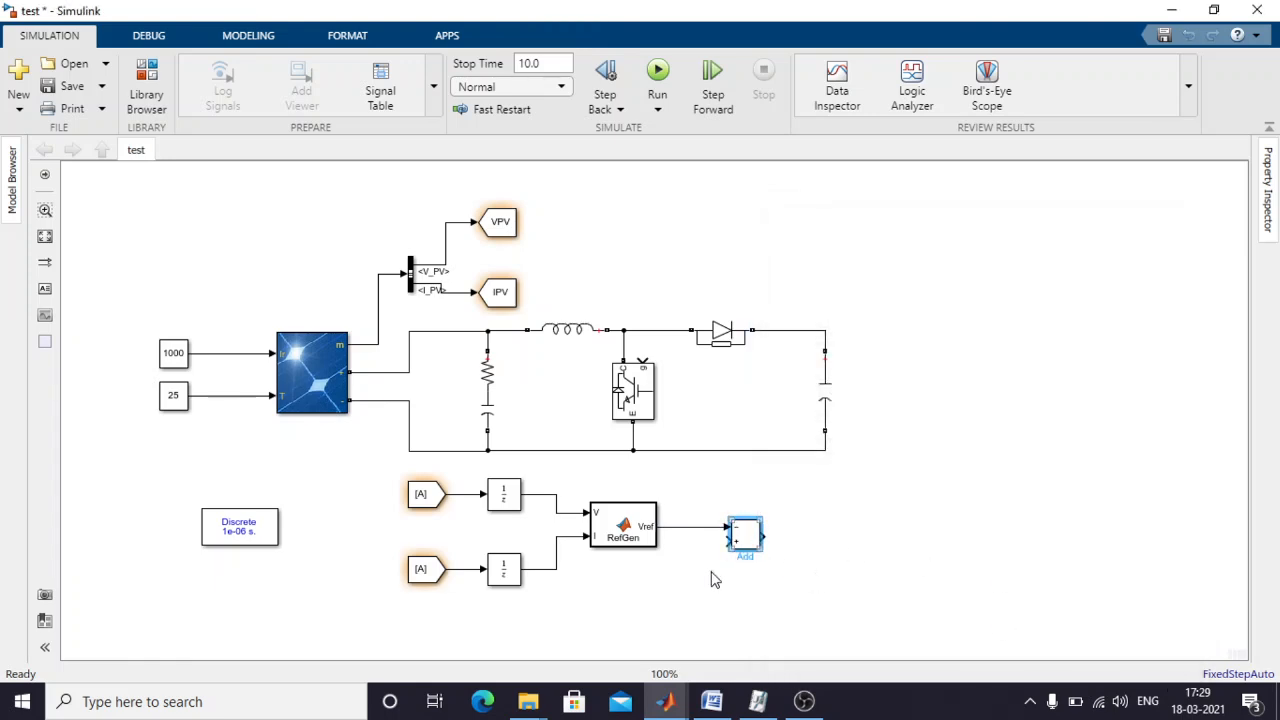
{"action": "left_click", "coordinate": [806, 701]}
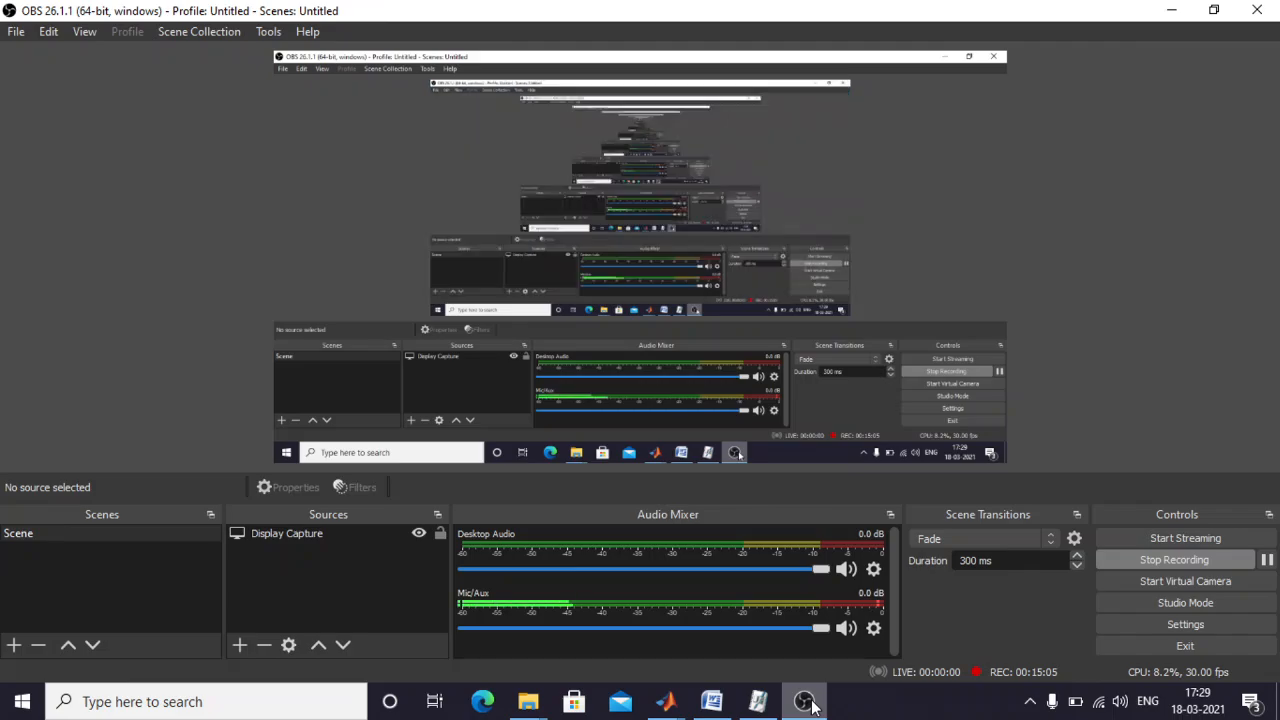
{"action": "left_click", "coordinate": [806, 701]}
{"action": "left_click", "coordinate": [806, 701]}
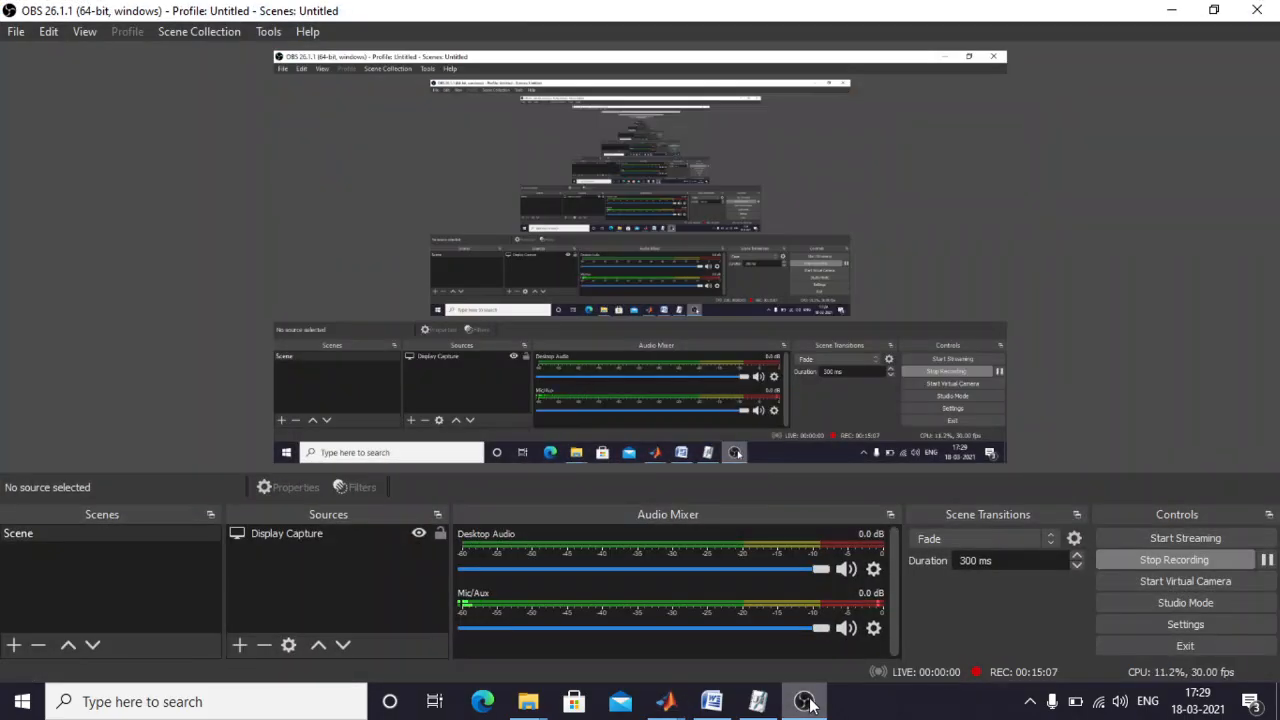
{"action": "left_click", "coordinate": [810, 703]}
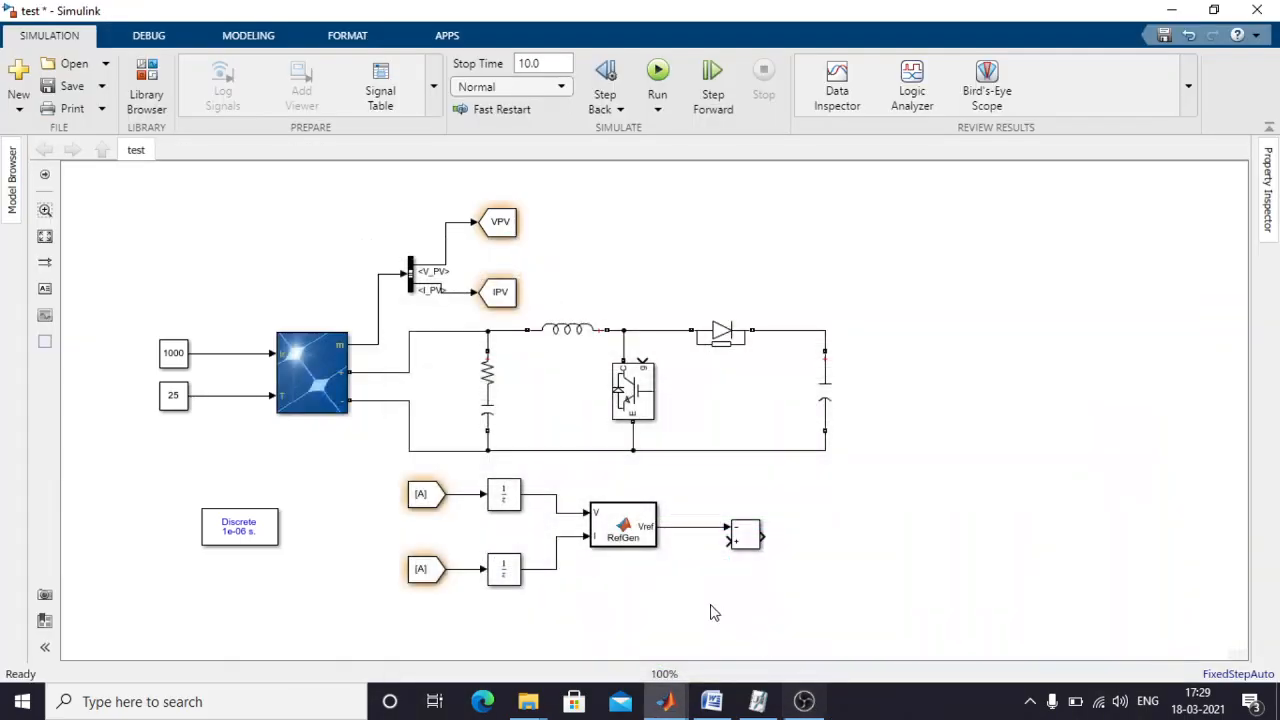
Branch the upper From block's signal to the Add block's plus input and route the line beneath the control blocks.
{"action": "left_click", "coordinate": [743, 545]}
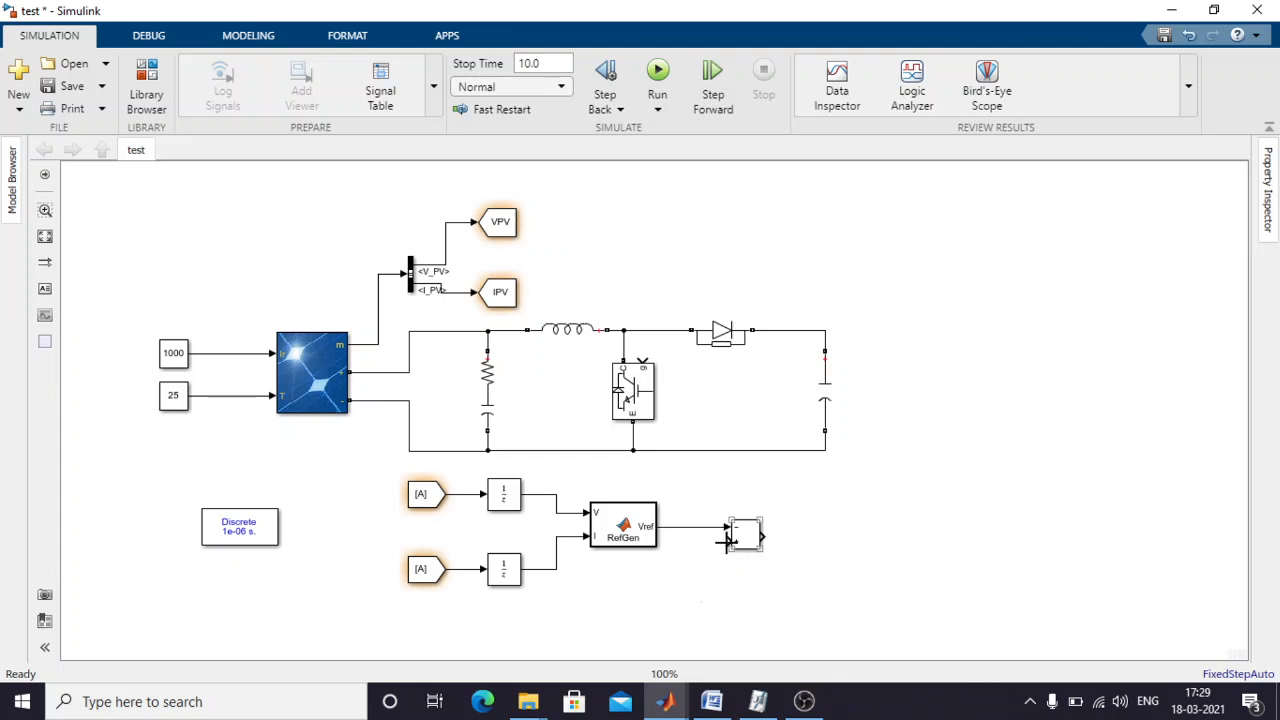
{"action": "left_click_drag", "start_coordinate": [727, 545], "coordinate": [475, 492]}
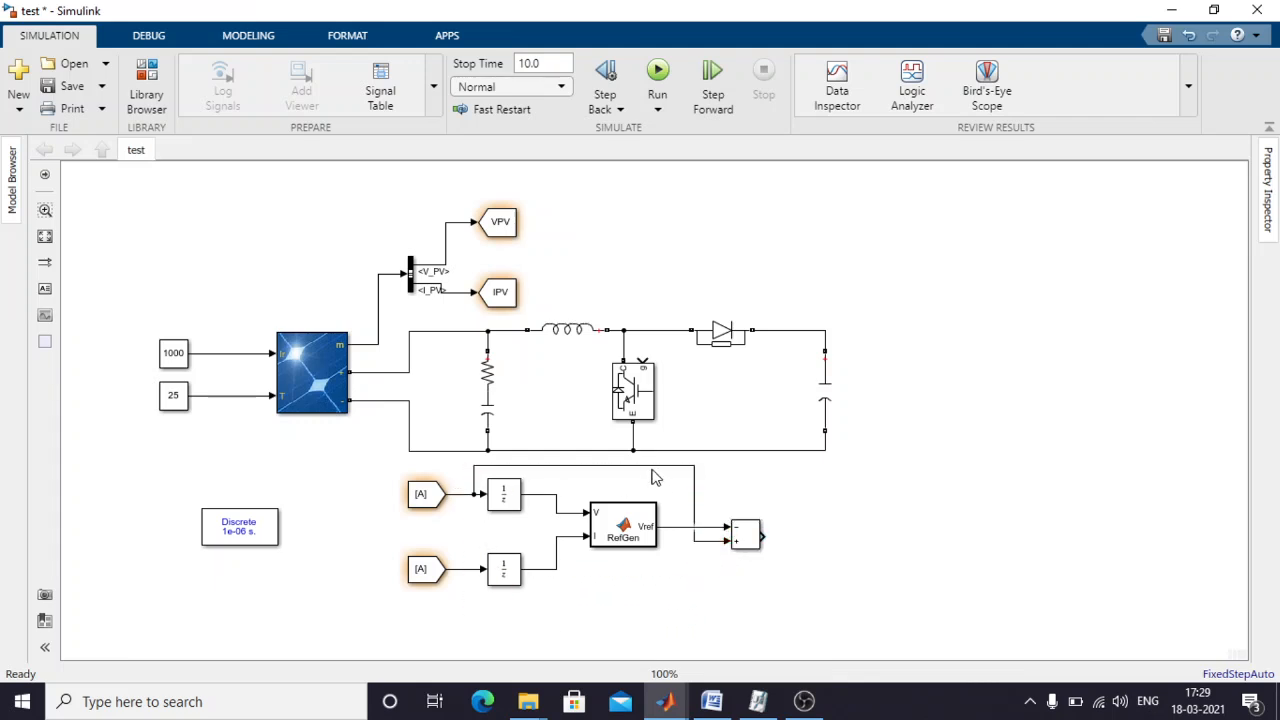
{"action": "left_click_drag", "start_coordinate": [651, 467], "coordinate": [645, 618]}
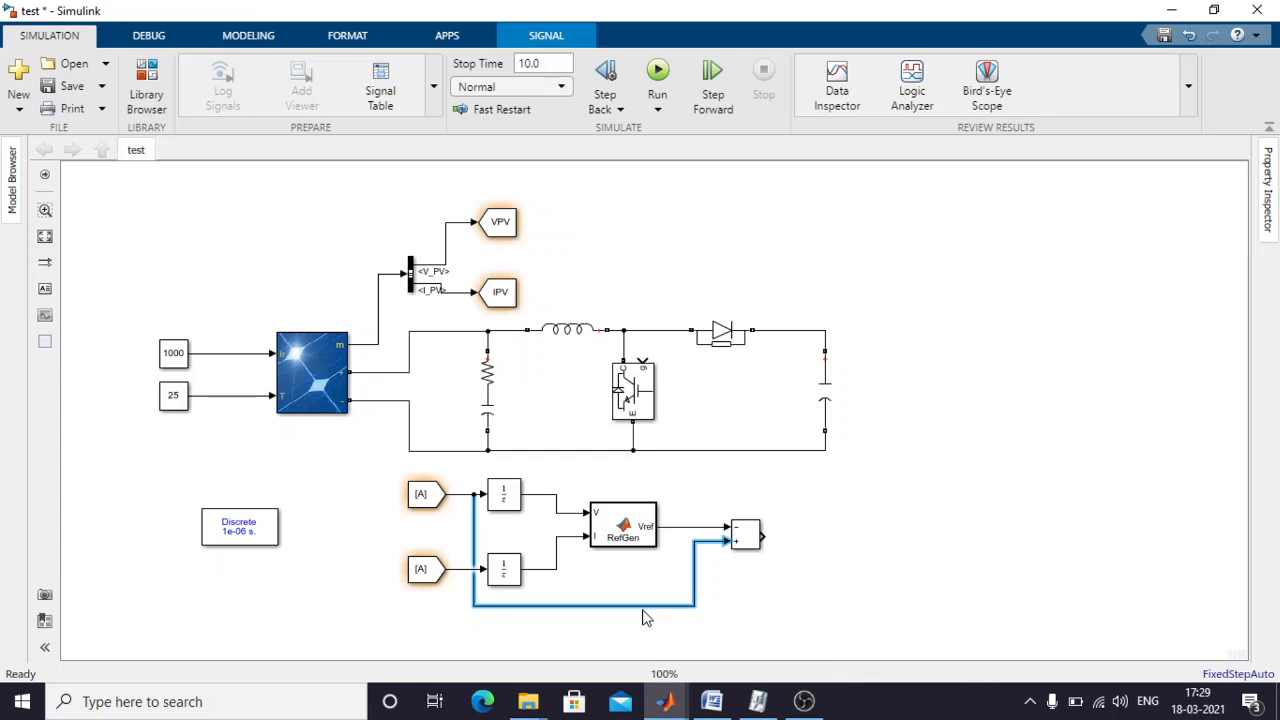
{"action": "left_click", "coordinate": [810, 605]}
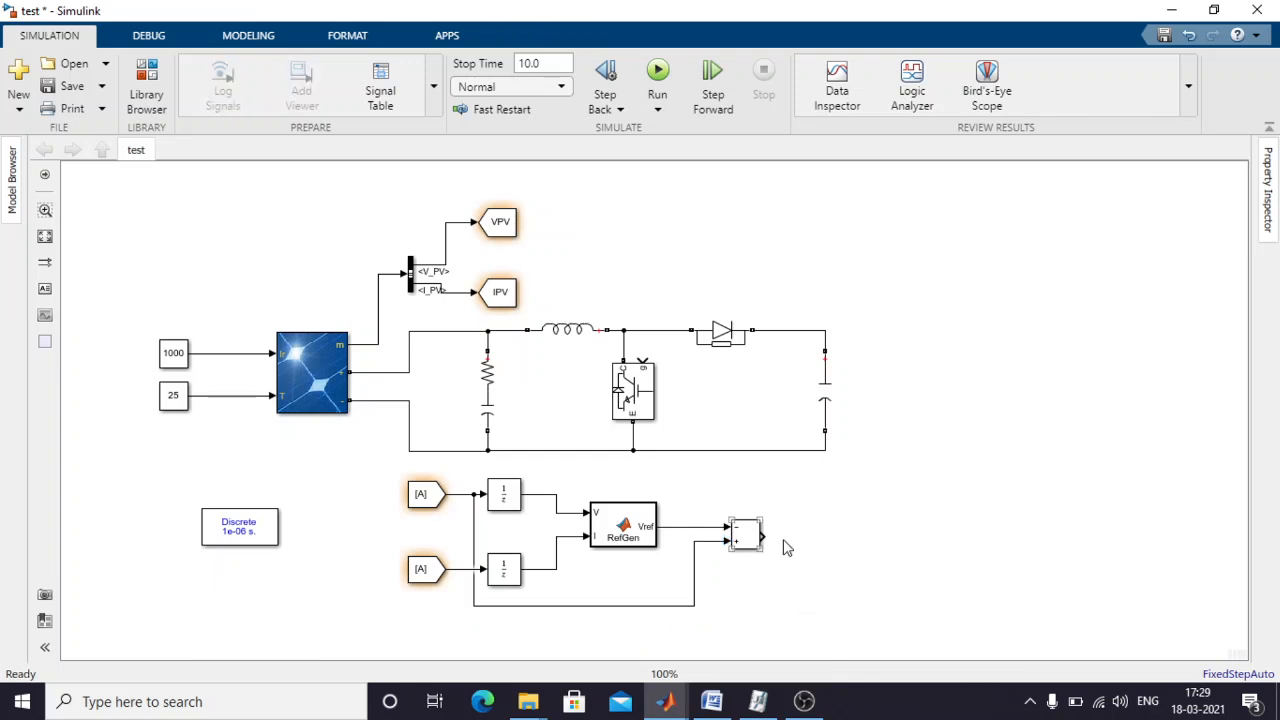
Insert a PID Controller block from the Simulink Continuous library beside the Add block's output.
{"action": "left_click", "coordinate": [146, 95]}
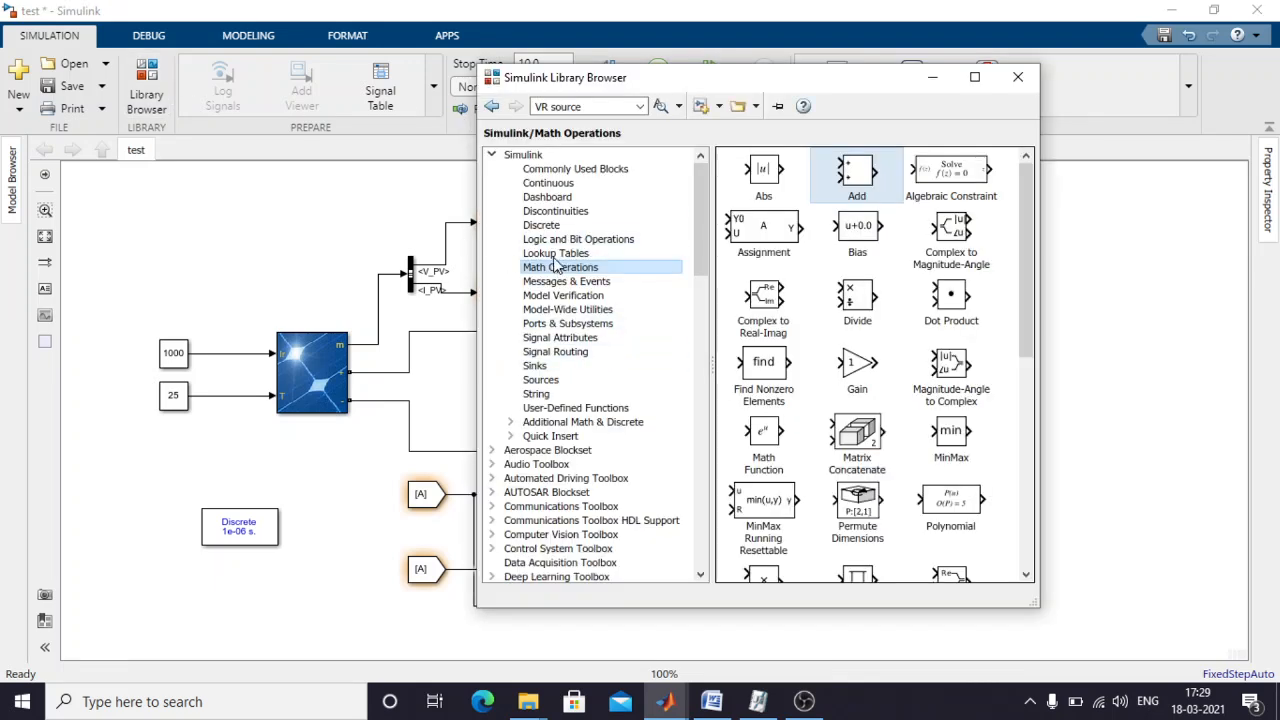
{"action": "left_click", "coordinate": [545, 184]}
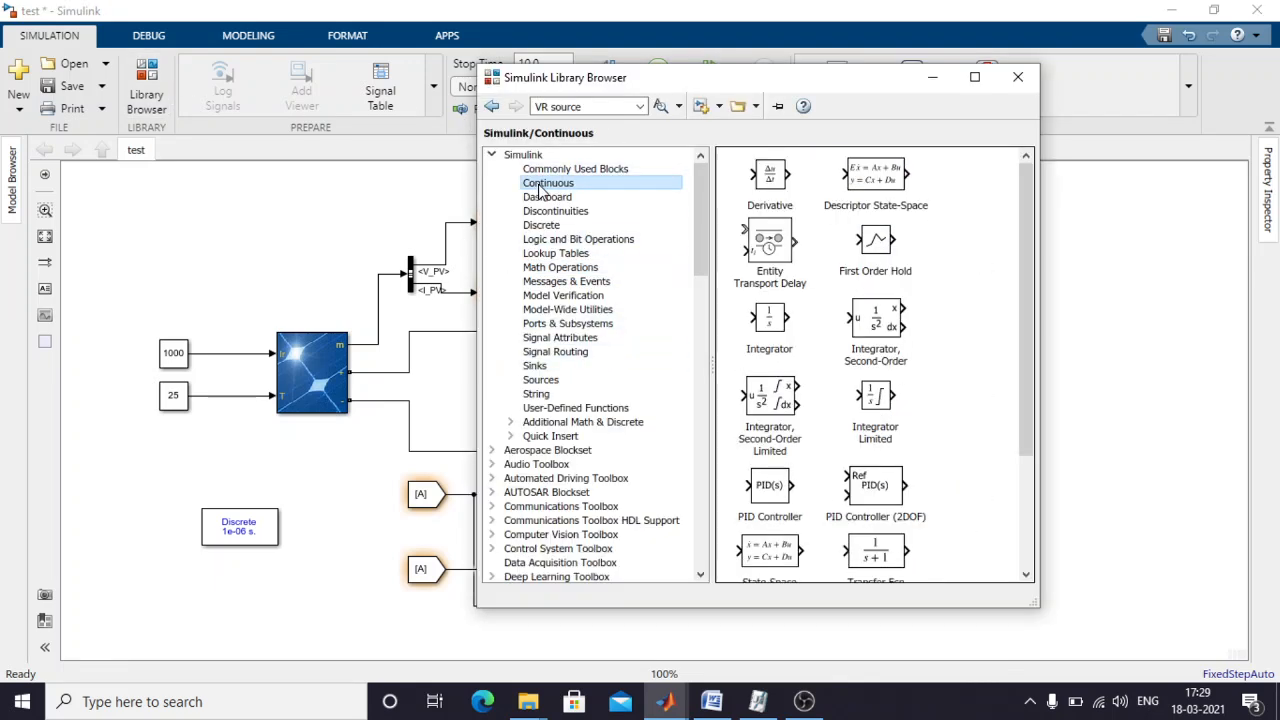
{"action": "left_click", "coordinate": [766, 487]}
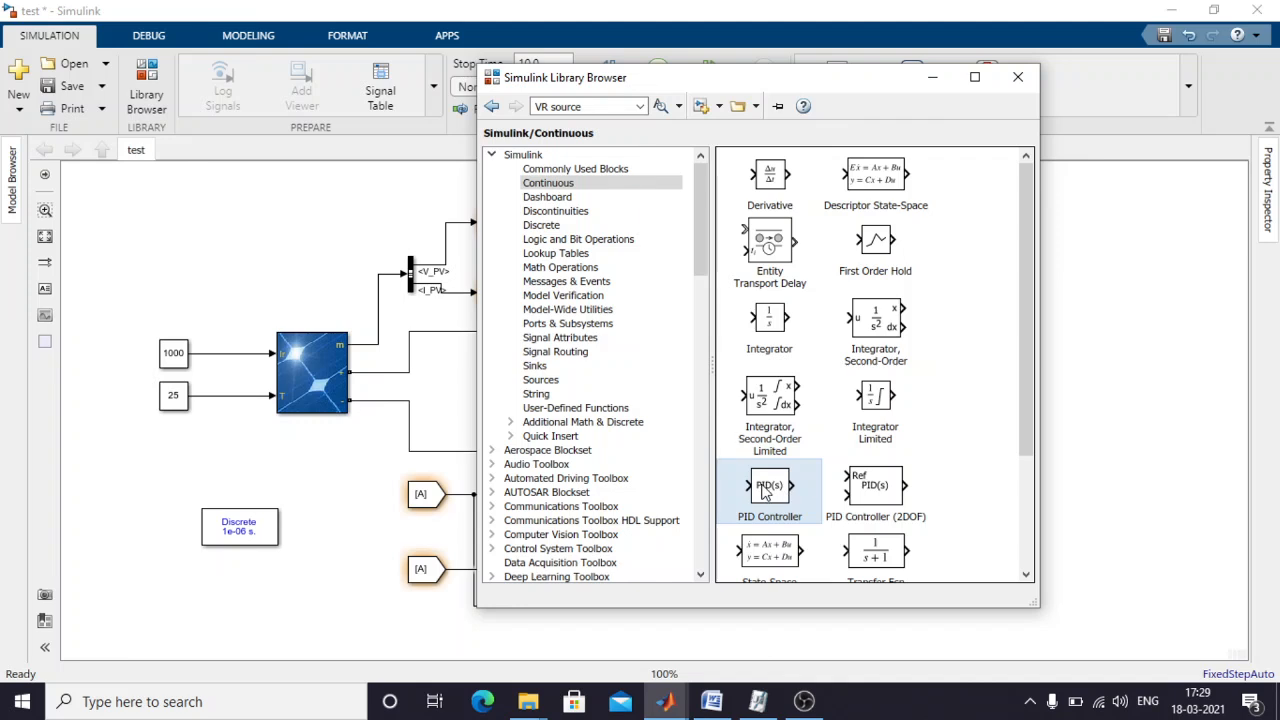
{"action": "left_click_drag", "start_coordinate": [1024, 496], "coordinate": [851, 563]}
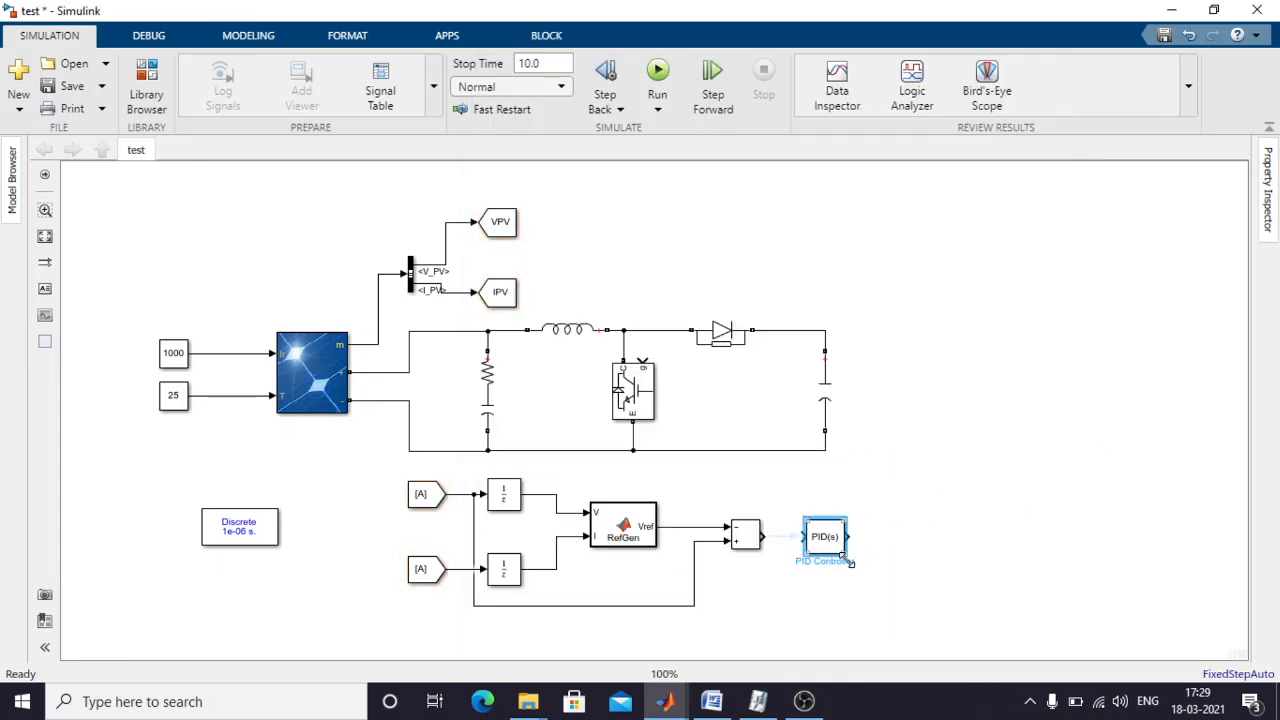
{"action": "left_click", "coordinate": [826, 557]}
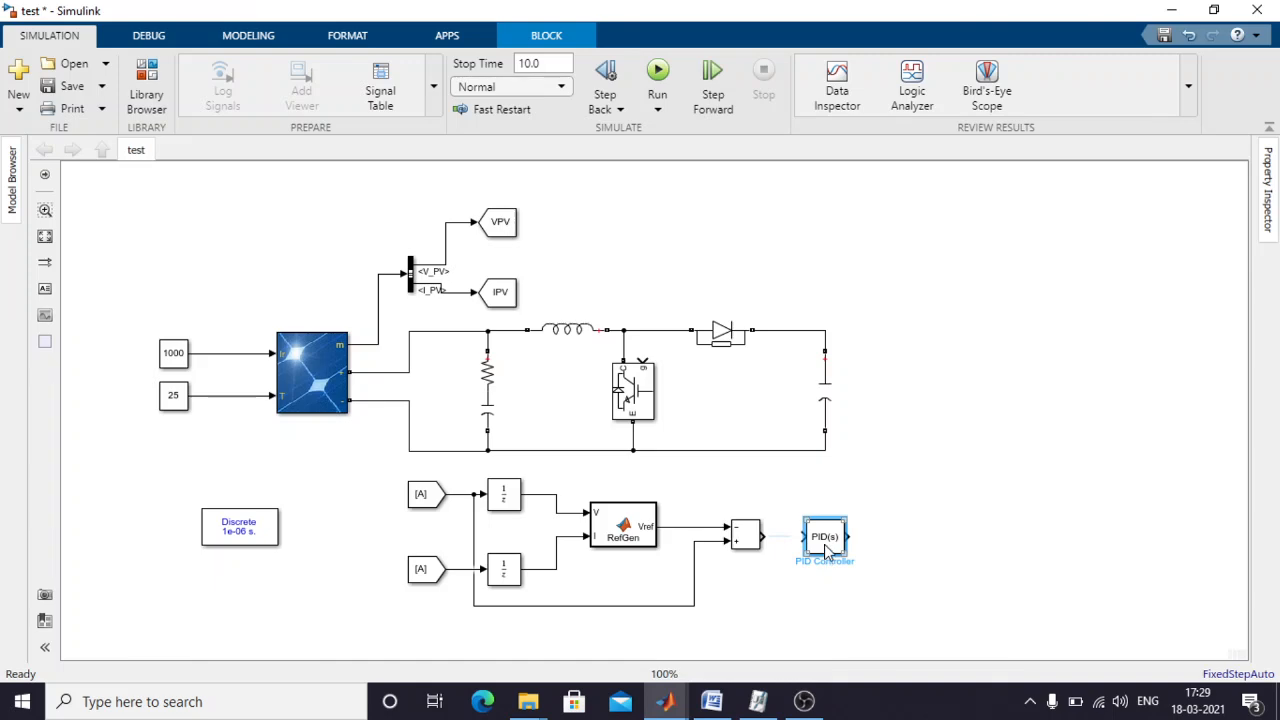
Change the PID Controller block's controller type to PI.
{"action": "double_click", "coordinate": [824, 544]}
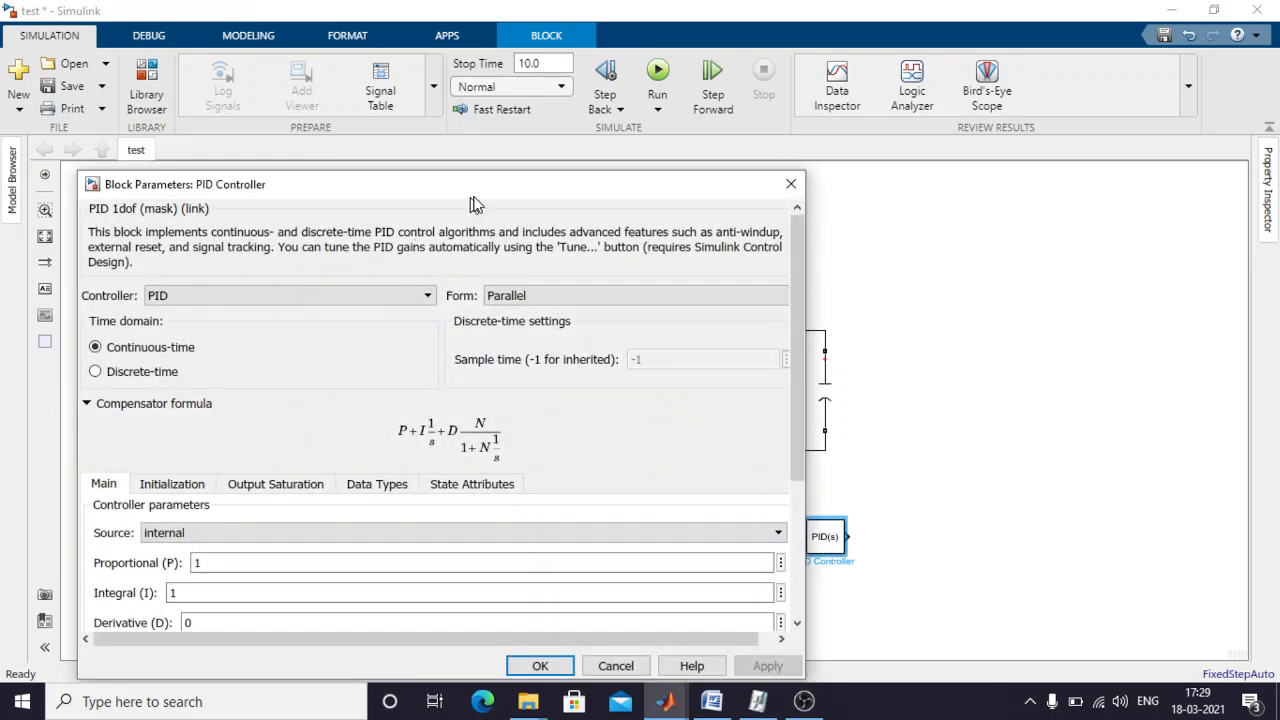
{"action": "left_click_drag", "start_coordinate": [471, 190], "coordinate": [587, 108]}
{"action": "left_click", "coordinate": [337, 213]}
{"action": "left_click", "coordinate": [305, 247]}
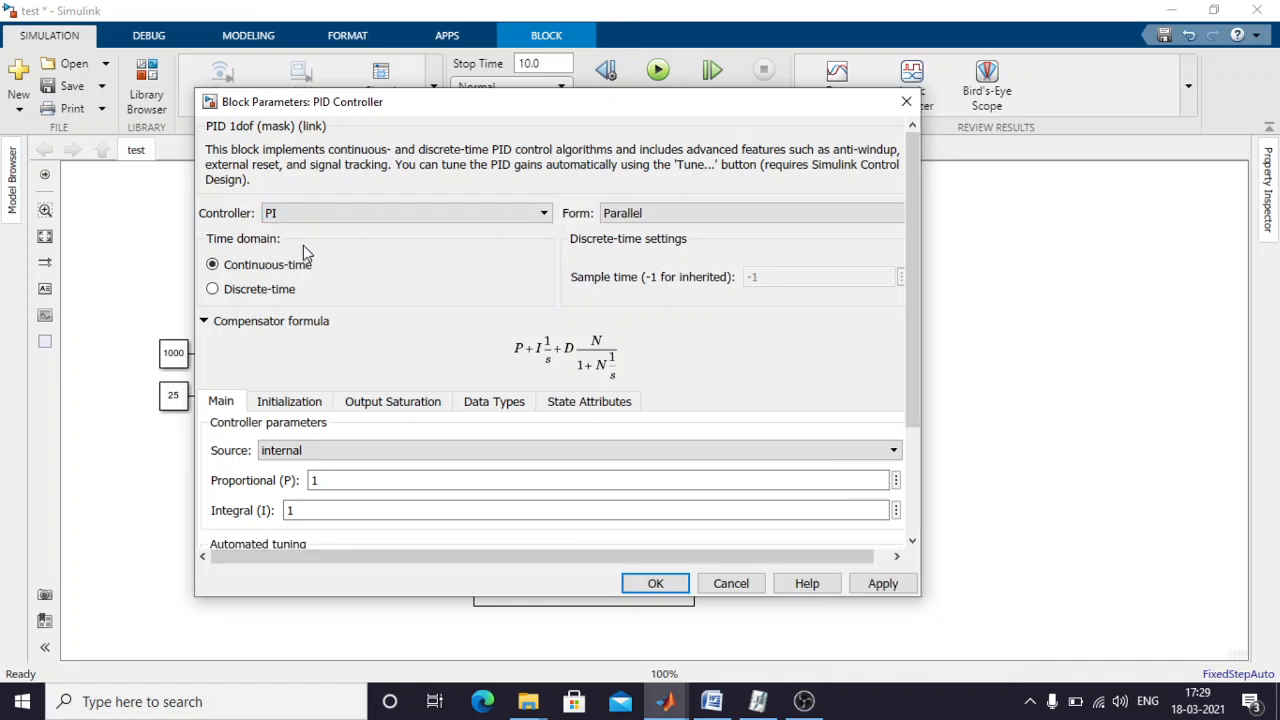
Set the PI controller's proportional gain to 0.005 and integral gain to 0.001, and accept the block parameters.
{"action": "double_click", "coordinate": [357, 464]}
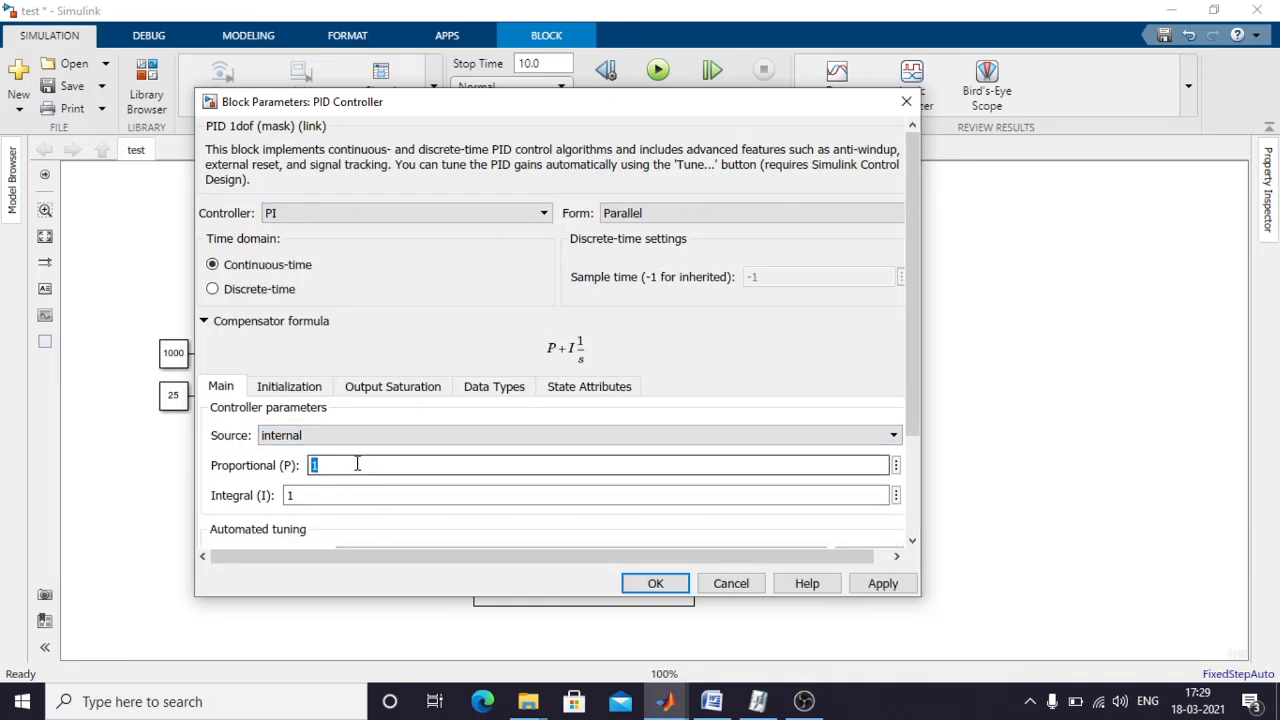
{"action": "type", "text": "0"}
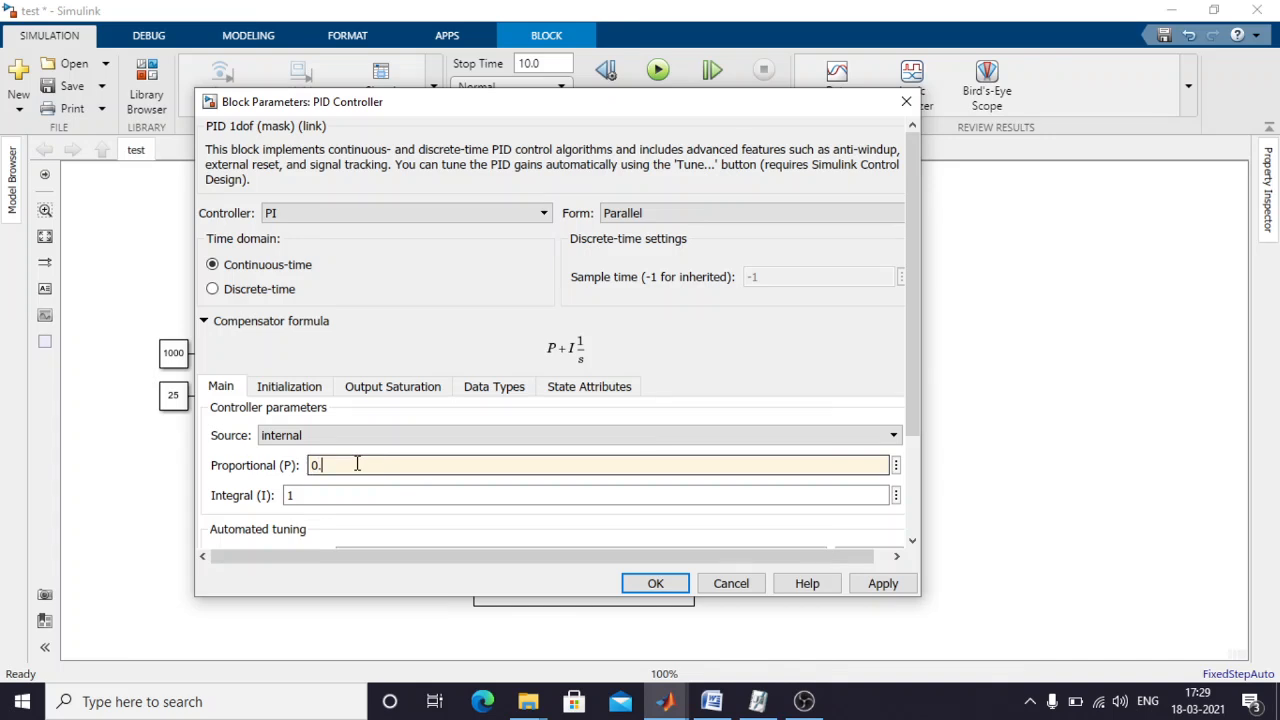
{"action": "type", "text": ".005"}
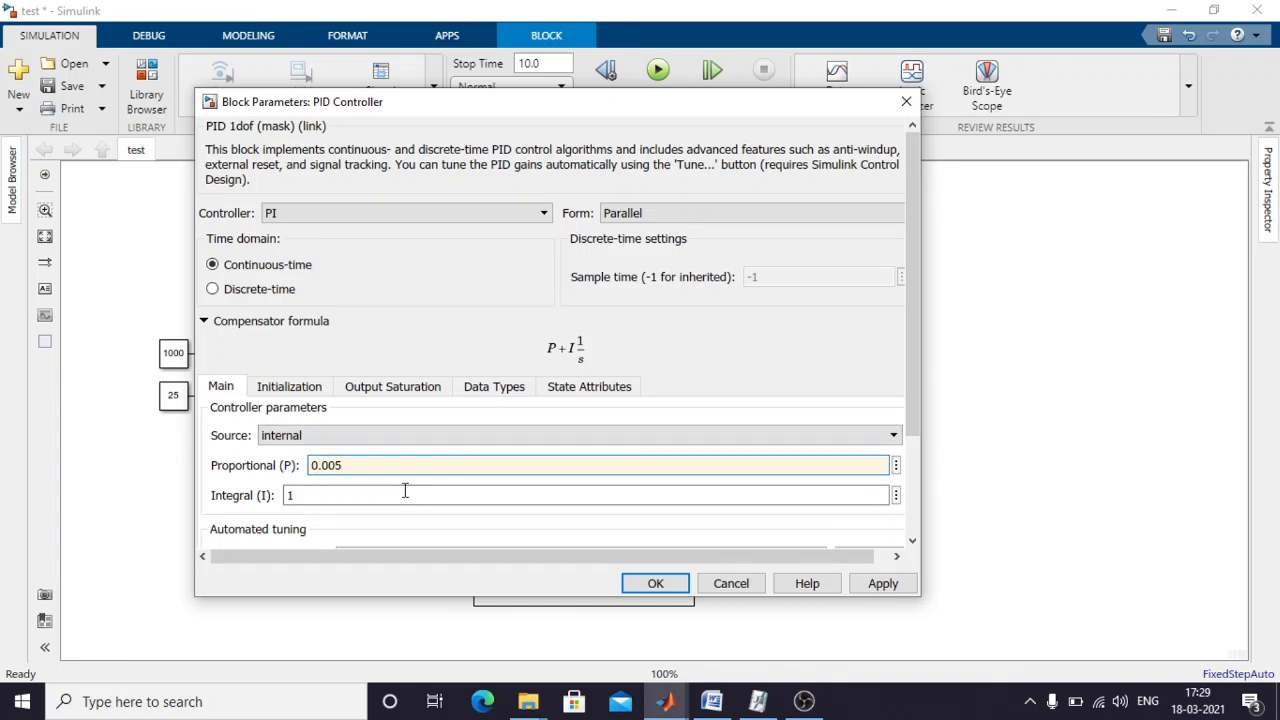
{"action": "double_click", "coordinate": [406, 495]}
{"action": "type", "text": "0."}
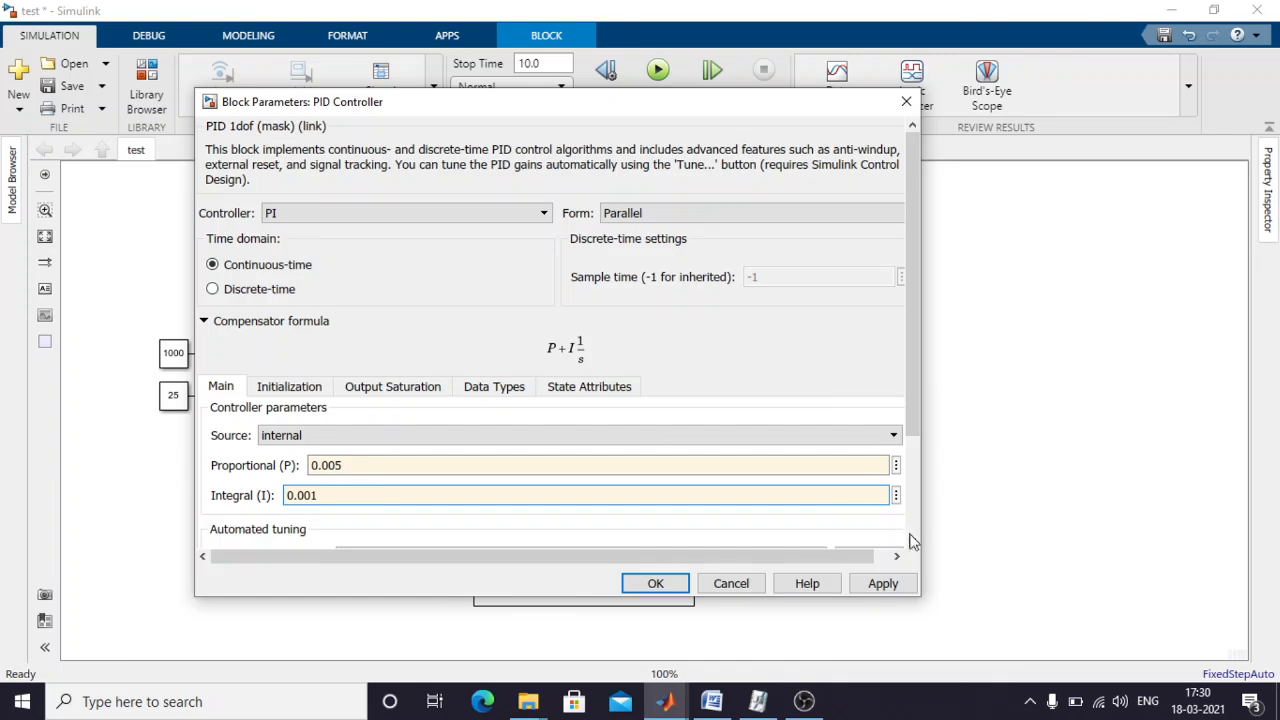
{"action": "left_click", "coordinate": [884, 585]}
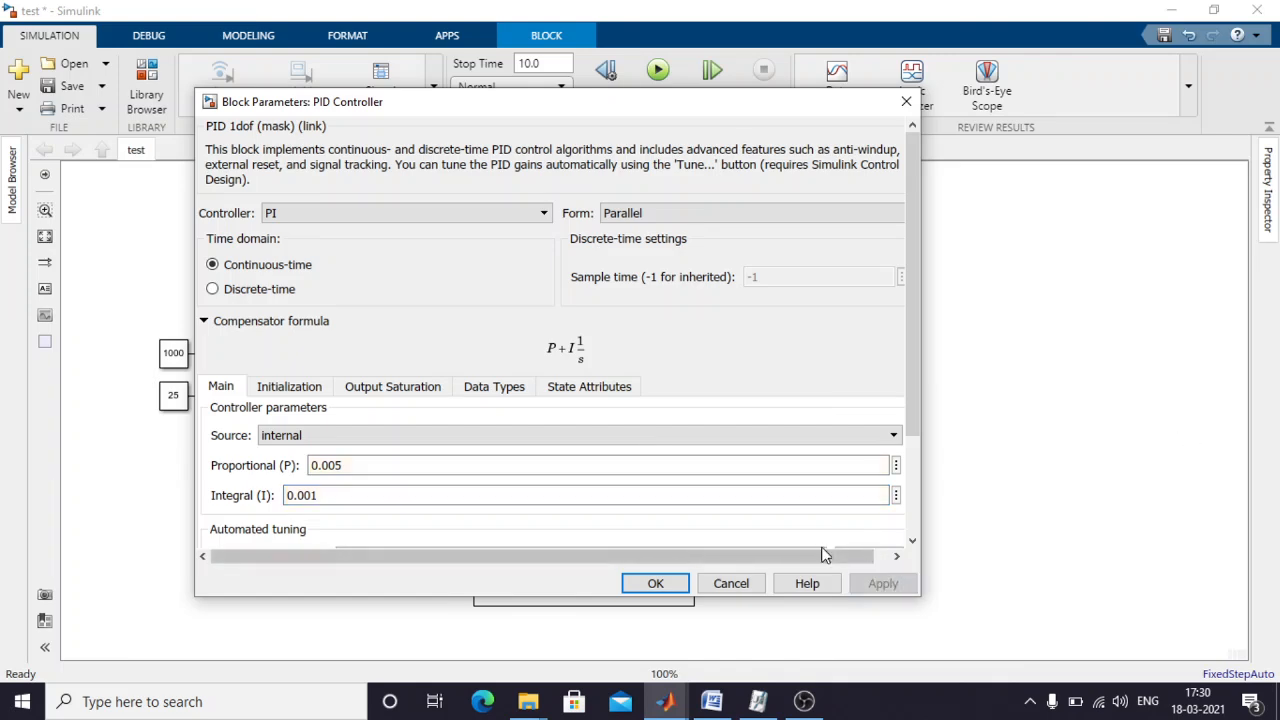
{"action": "left_click", "coordinate": [652, 584]}
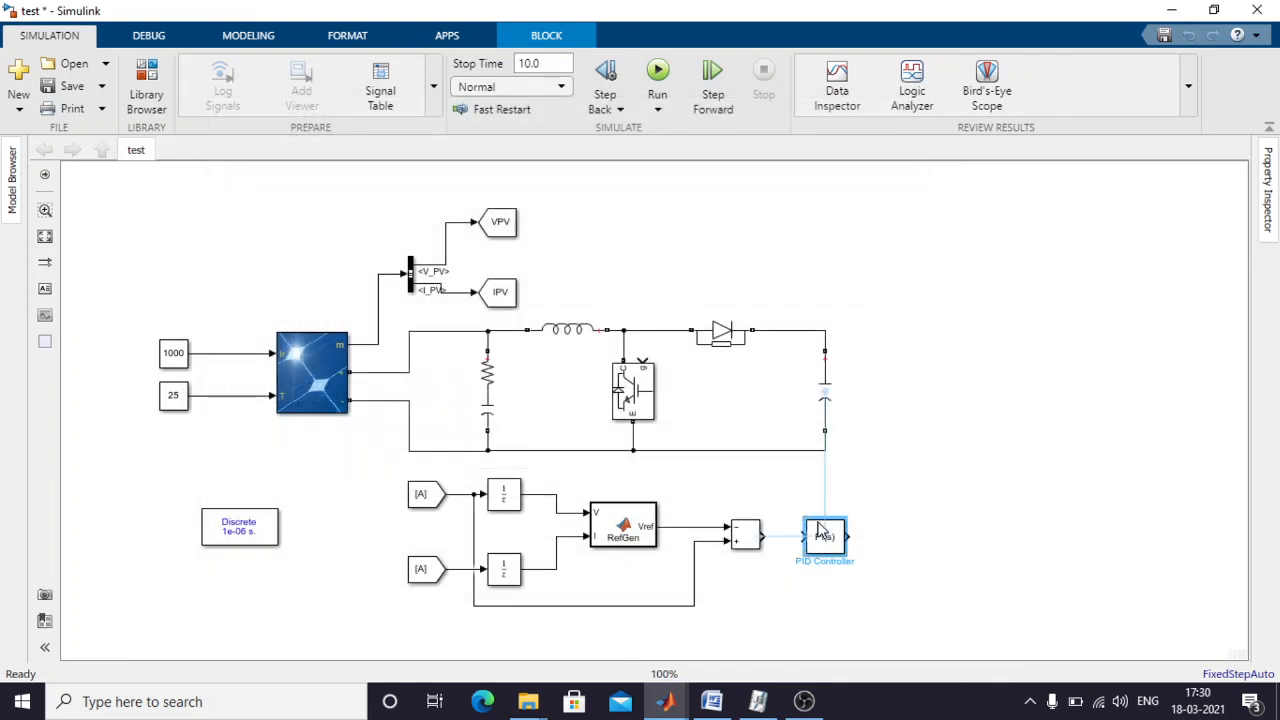
Connect the Add block's output to the PI controller's input.
{"action": "left_click", "coordinate": [787, 542]}
{"action": "left_click", "coordinate": [826, 536]}
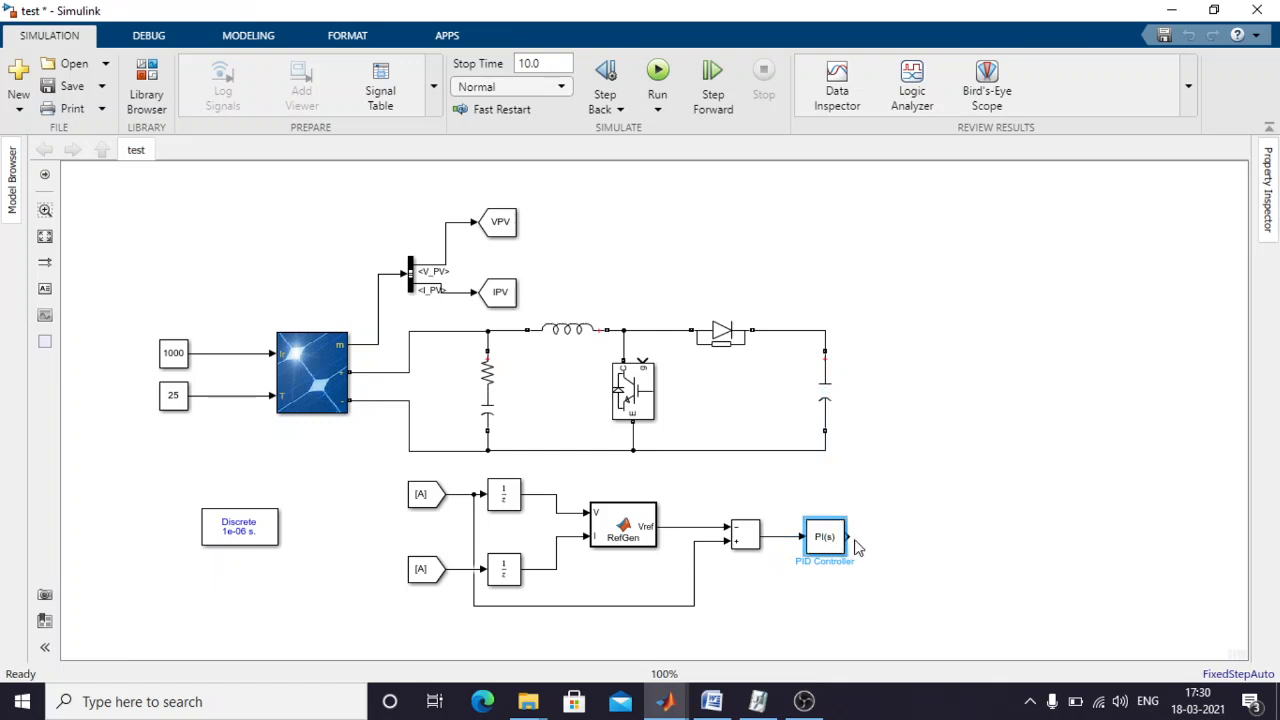
{"action": "left_click", "coordinate": [624, 565]}
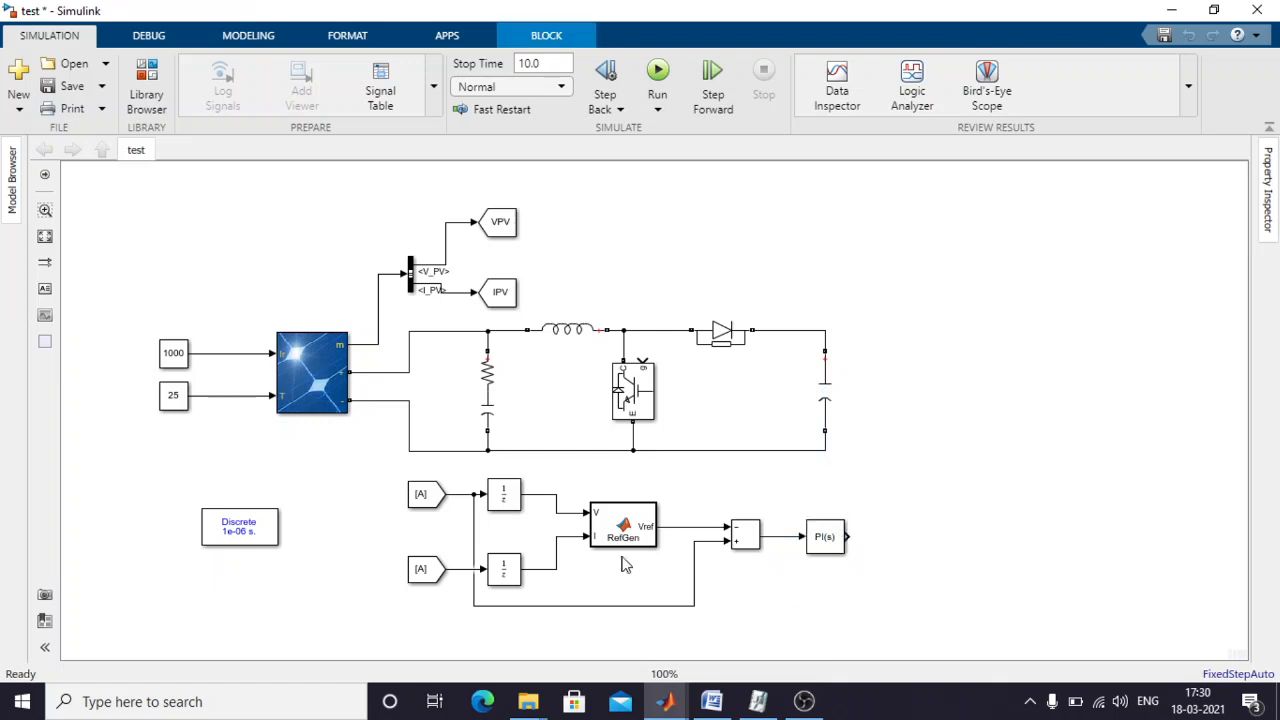
Shift the RefGen-to-PI control chain, both input constants and the Discrete 1e-06 s block further left in the model.
{"action": "left_click_drag", "start_coordinate": [385, 465], "coordinate": [846, 602]}
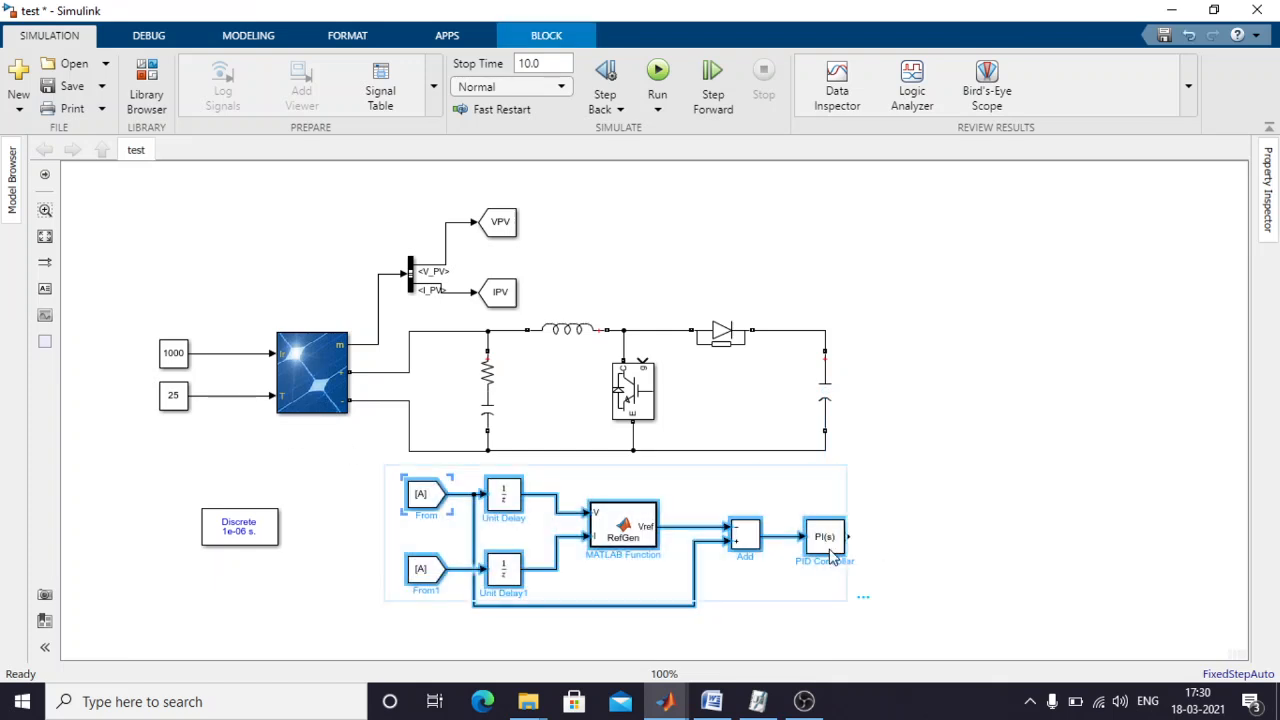
{"action": "left_click_drag", "start_coordinate": [765, 555], "coordinate": [737, 556]}
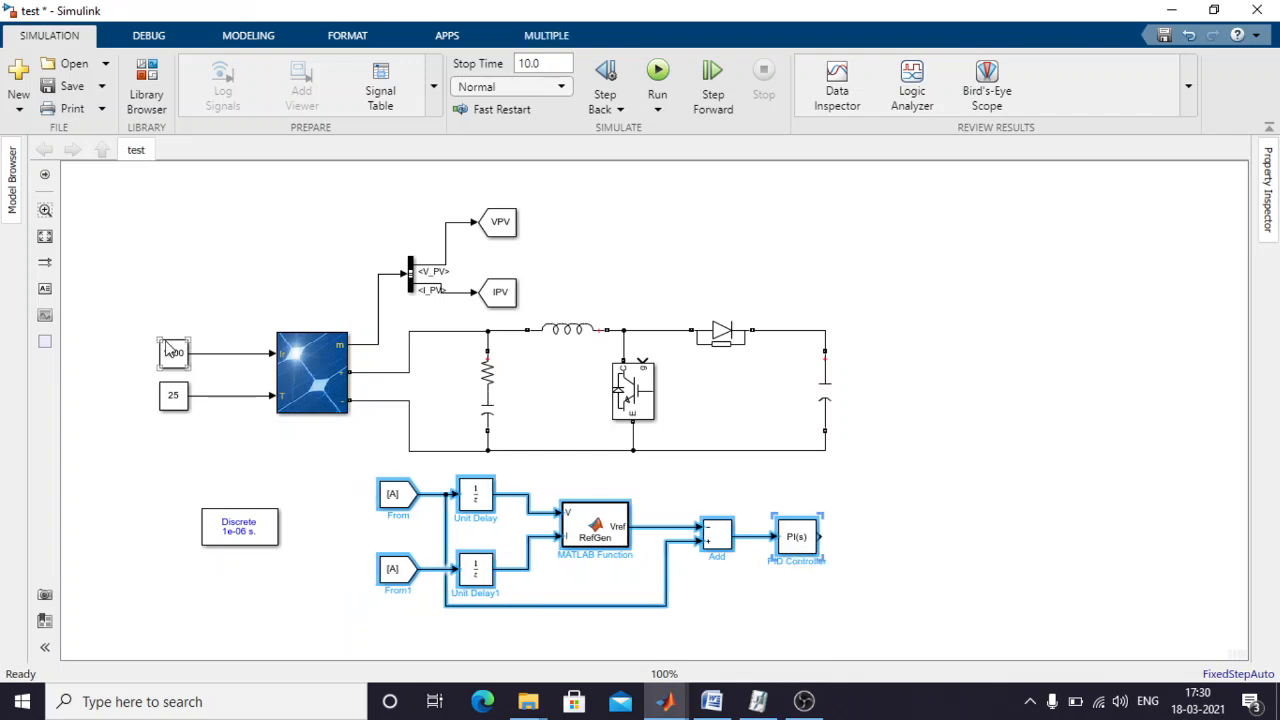
{"action": "left_click_drag", "start_coordinate": [175, 350], "coordinate": [124, 346]}
{"action": "left_click_drag", "start_coordinate": [160, 390], "coordinate": [110, 394]}
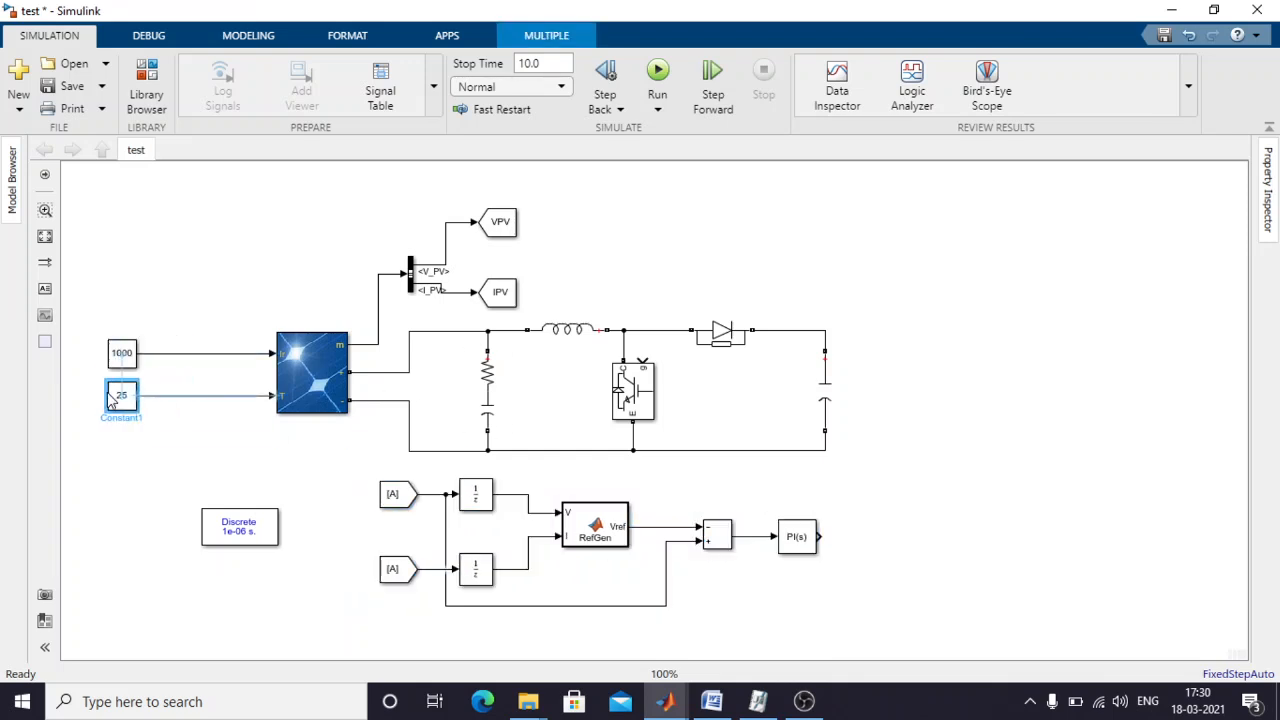
{"action": "left_click_drag", "start_coordinate": [260, 540], "coordinate": [152, 519]}
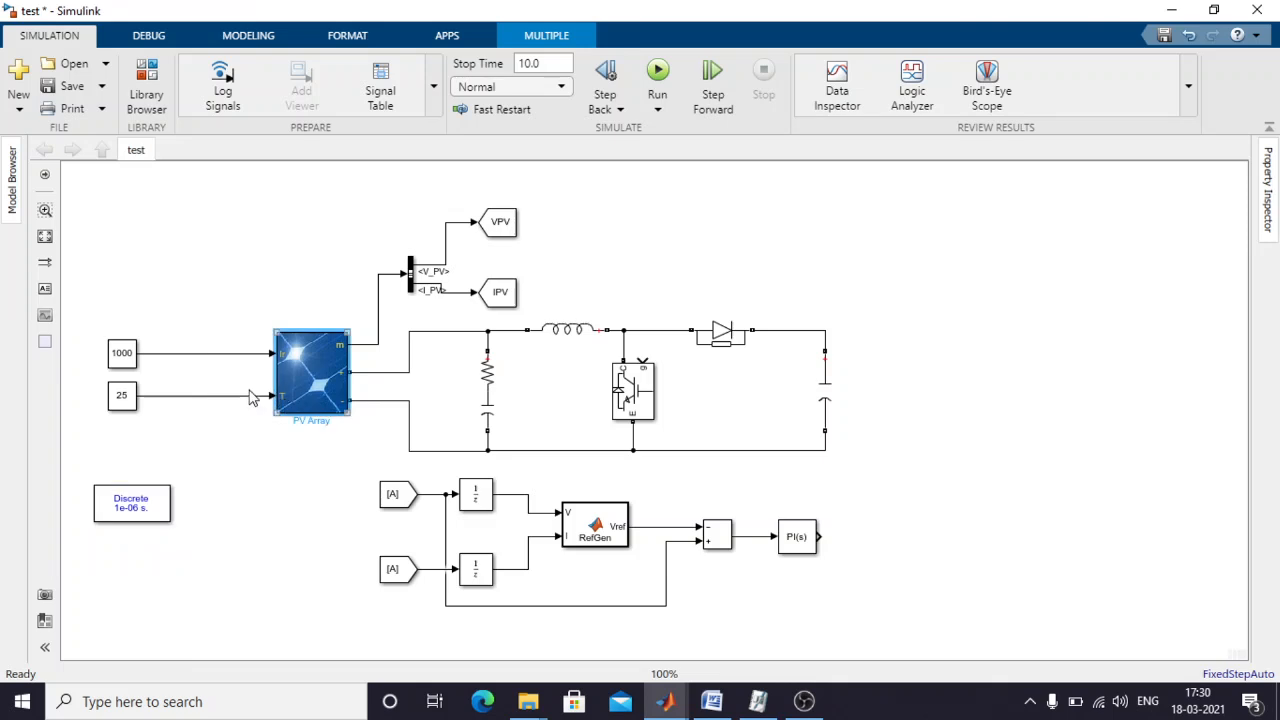
Move the PV Array closer to its input constants and reroute the vertical segment of its negative wire.
{"action": "left_click_drag", "start_coordinate": [314, 392], "coordinate": [227, 392]}
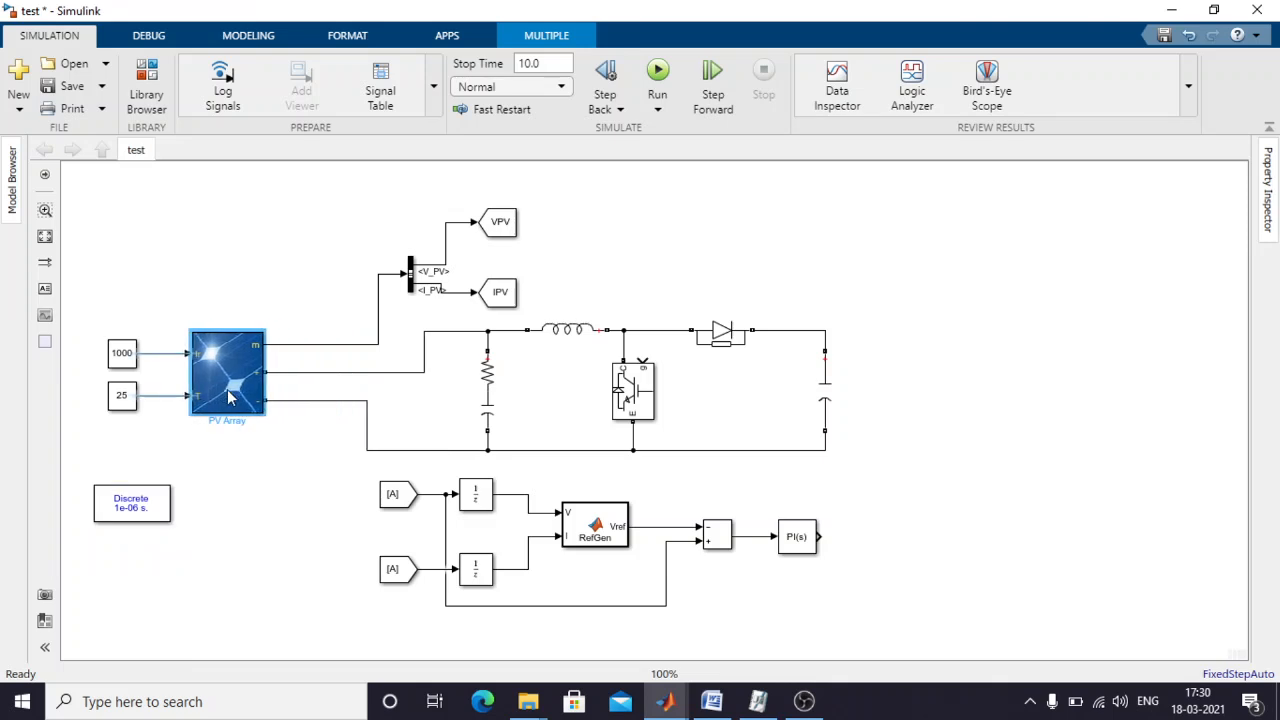
{"action": "left_click_drag", "start_coordinate": [366, 423], "coordinate": [315, 428]}
{"action": "left_click", "coordinate": [370, 412]}
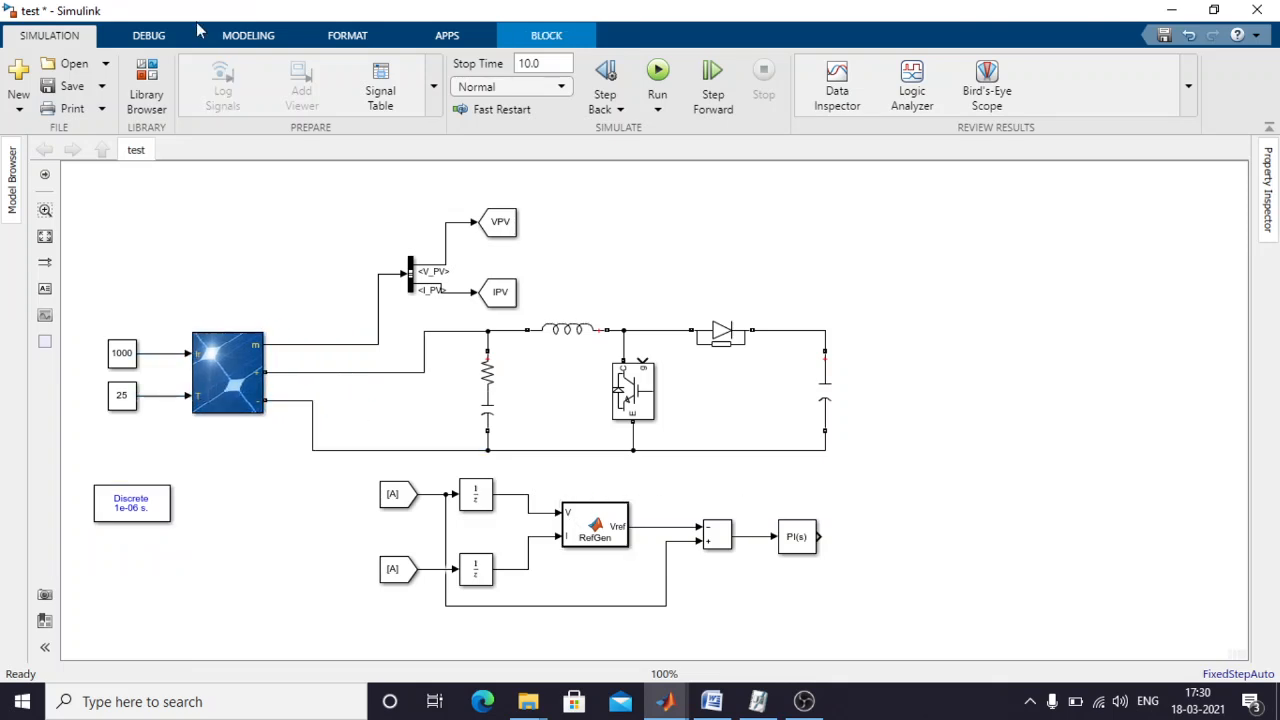
Insert a Repeating Sequence block from the Simulink Sources library beneath the PI controller.
{"action": "left_click", "coordinate": [150, 82]}
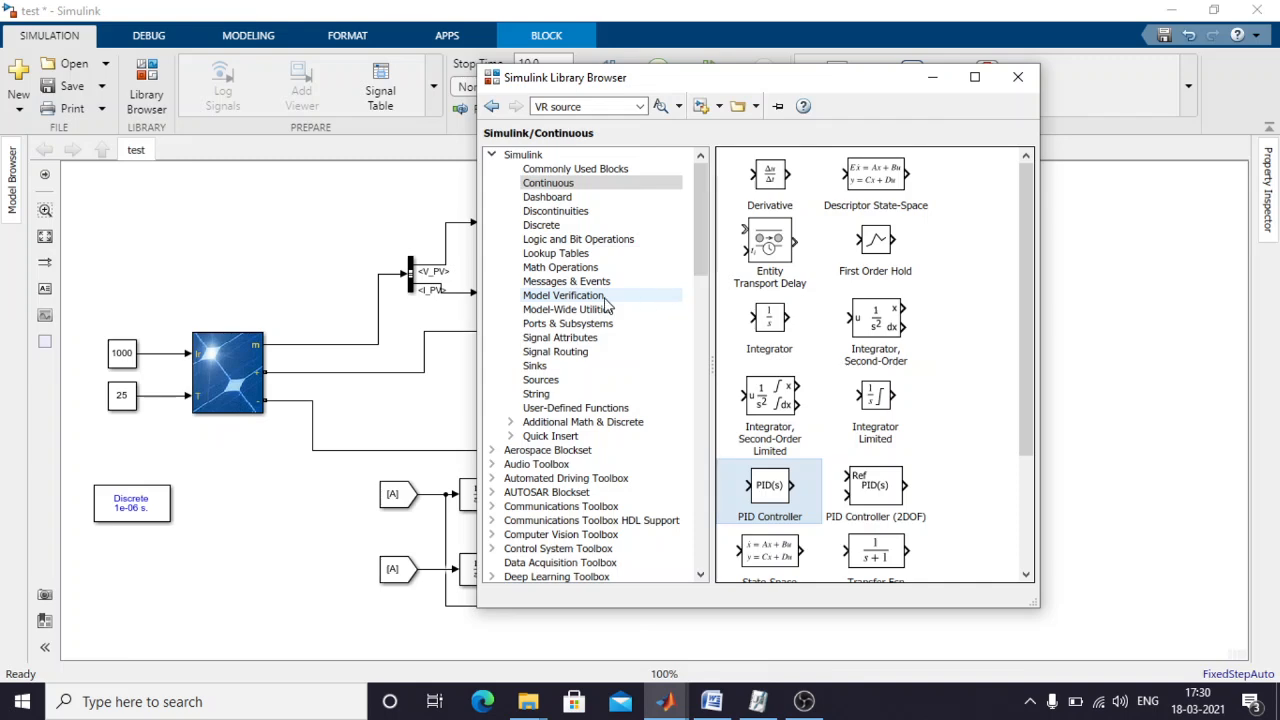
{"action": "scroll", "coordinate": [663, 405], "scroll_direction": "down", "scroll_amount": 2}
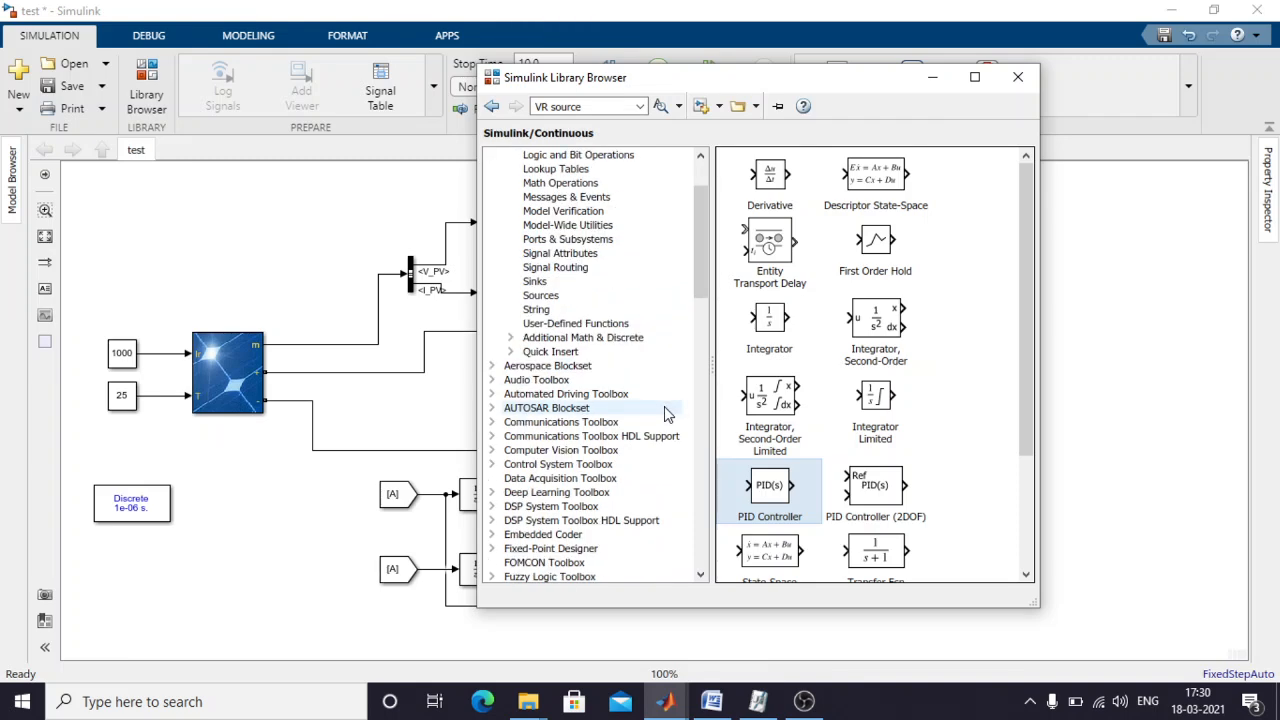
{"action": "left_click", "coordinate": [545, 297]}
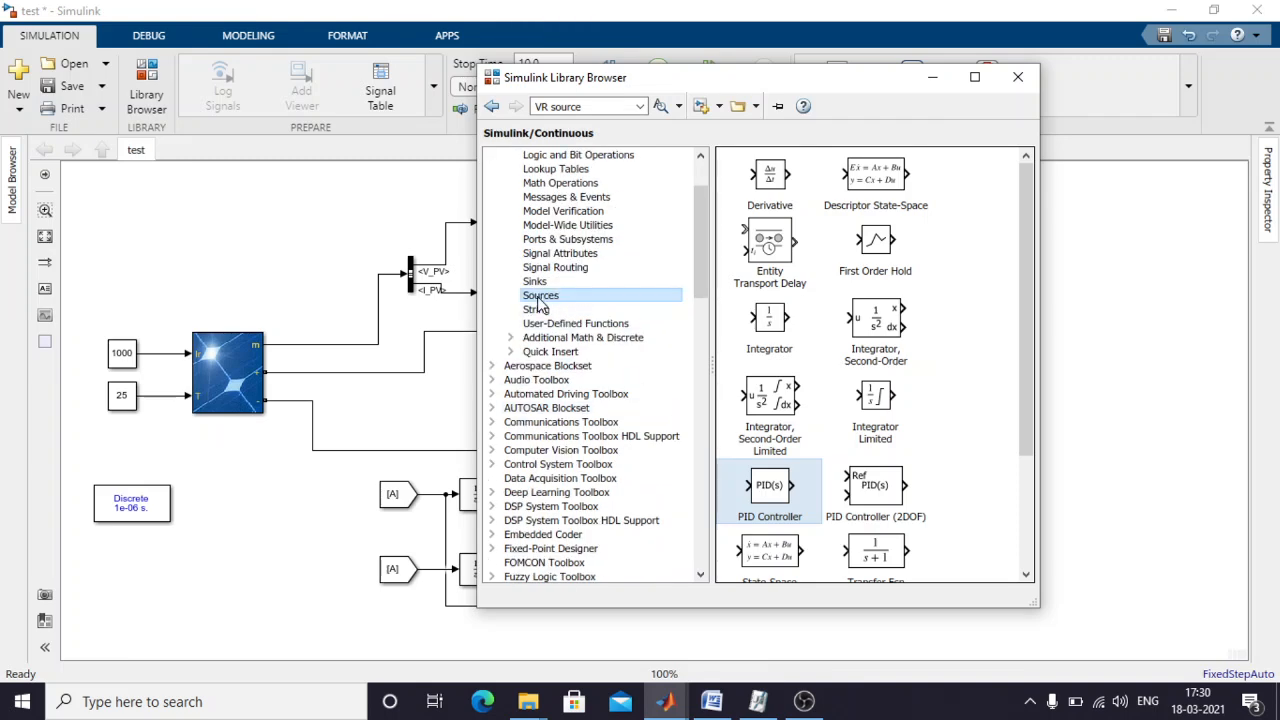
{"action": "scroll", "coordinate": [812, 420], "scroll_direction": "down", "scroll_amount": 5}
{"action": "scroll", "coordinate": [812, 420], "scroll_direction": "up", "scroll_amount": 2}
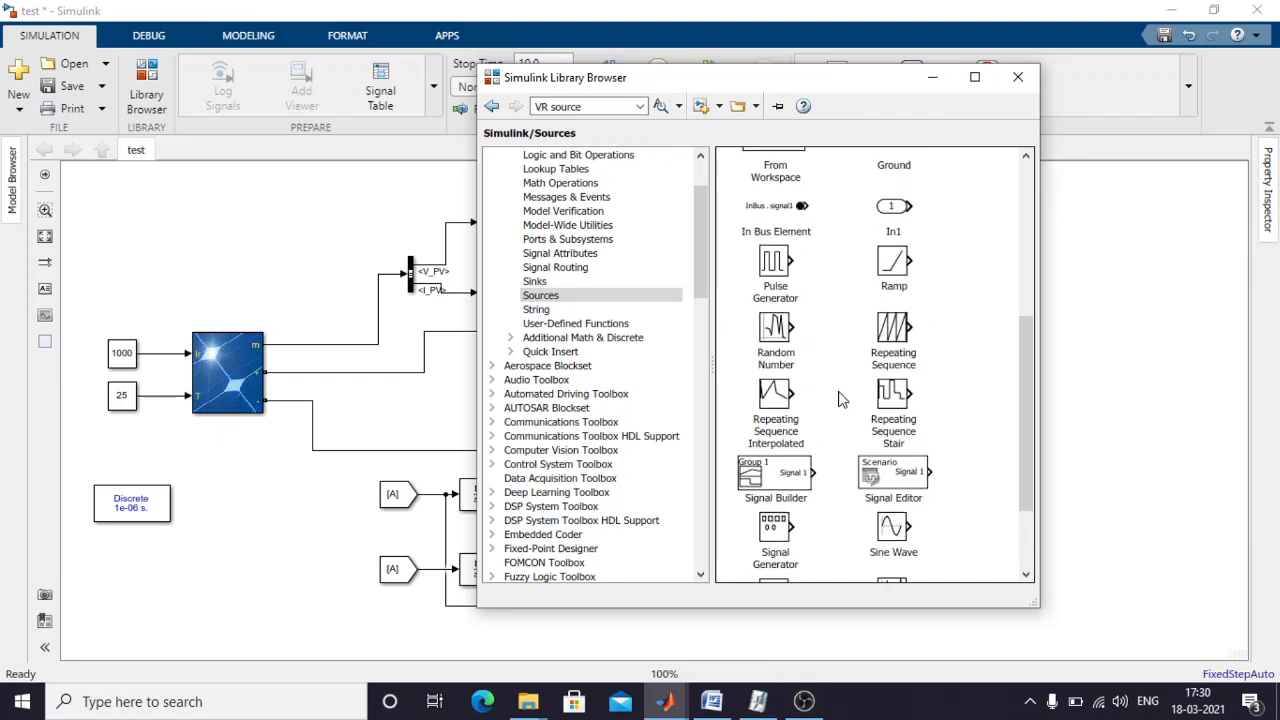
{"action": "left_click_drag", "start_coordinate": [890, 333], "coordinate": [950, 584]}
{"action": "left_click_drag", "start_coordinate": [741, 651], "coordinate": [795, 603]}
Set the Repeating Sequence's time values to [0 0.0002] and output values to [0 1], and accept the parameters.
{"action": "double_click", "coordinate": [797, 603]}
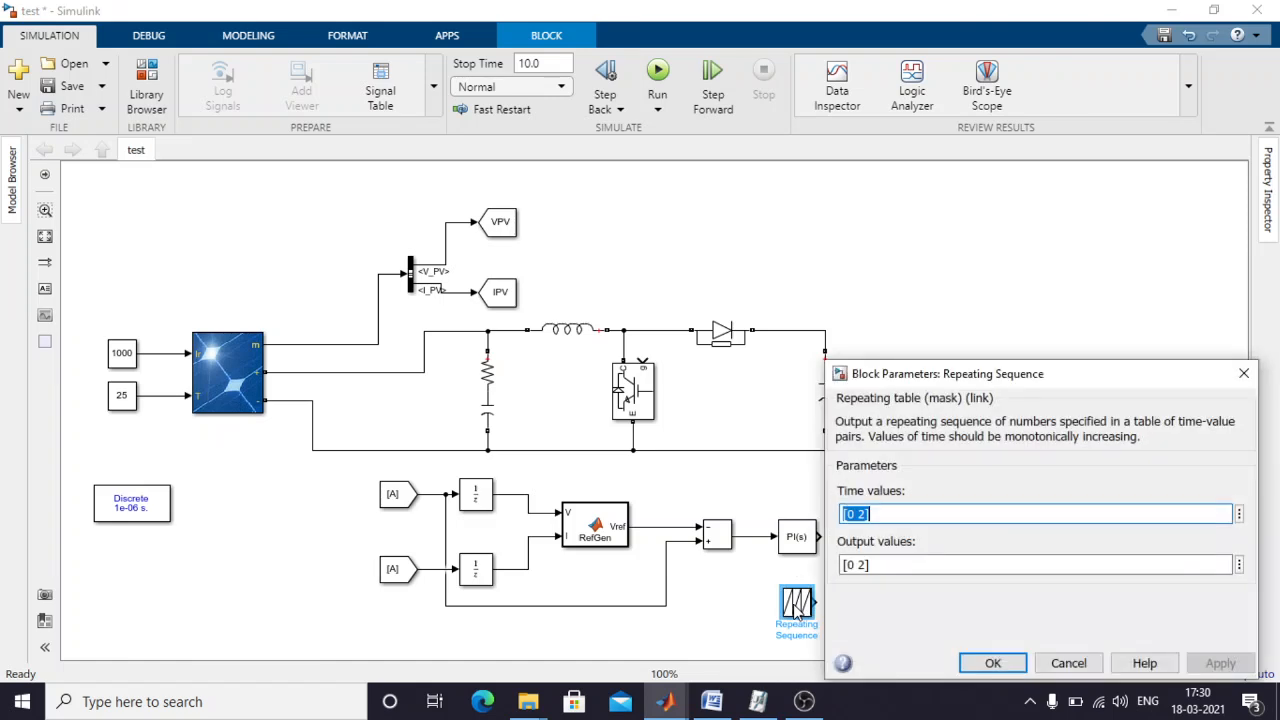
{"action": "left_click_drag", "start_coordinate": [912, 388], "coordinate": [693, 294]}
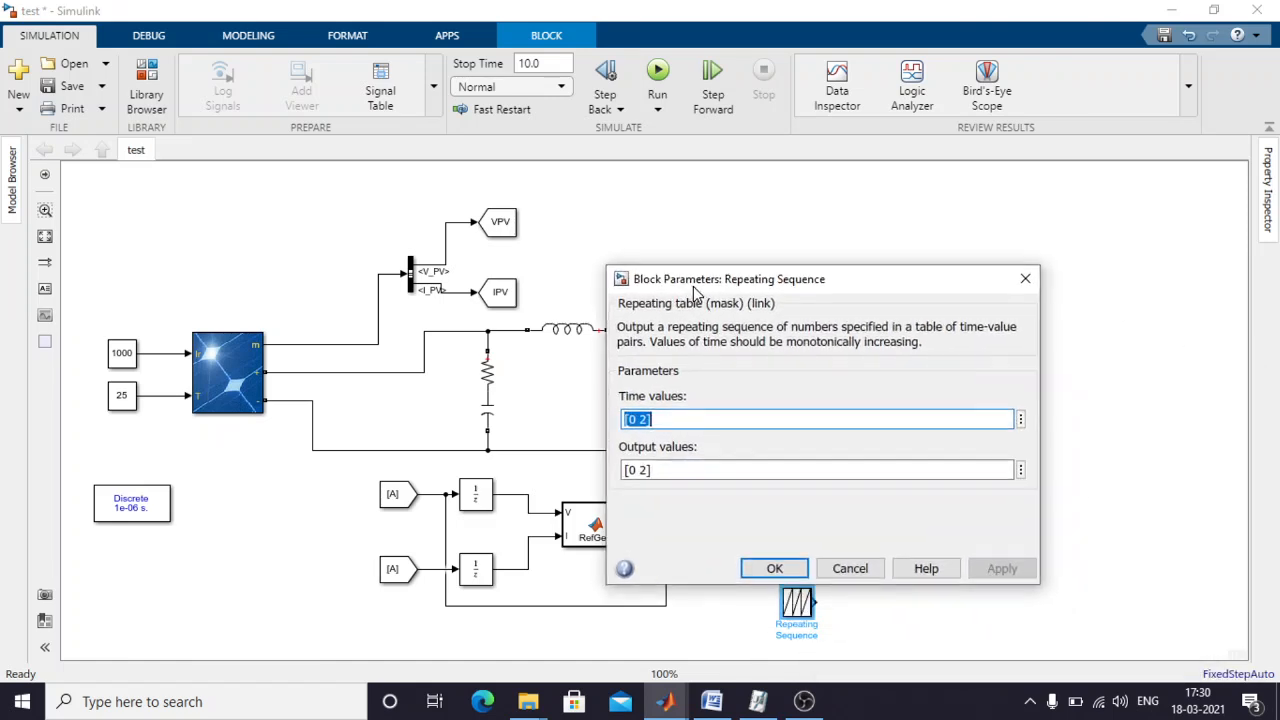
{"action": "left_click", "coordinate": [697, 425]}
{"action": "key", "text": "BackSpace"}
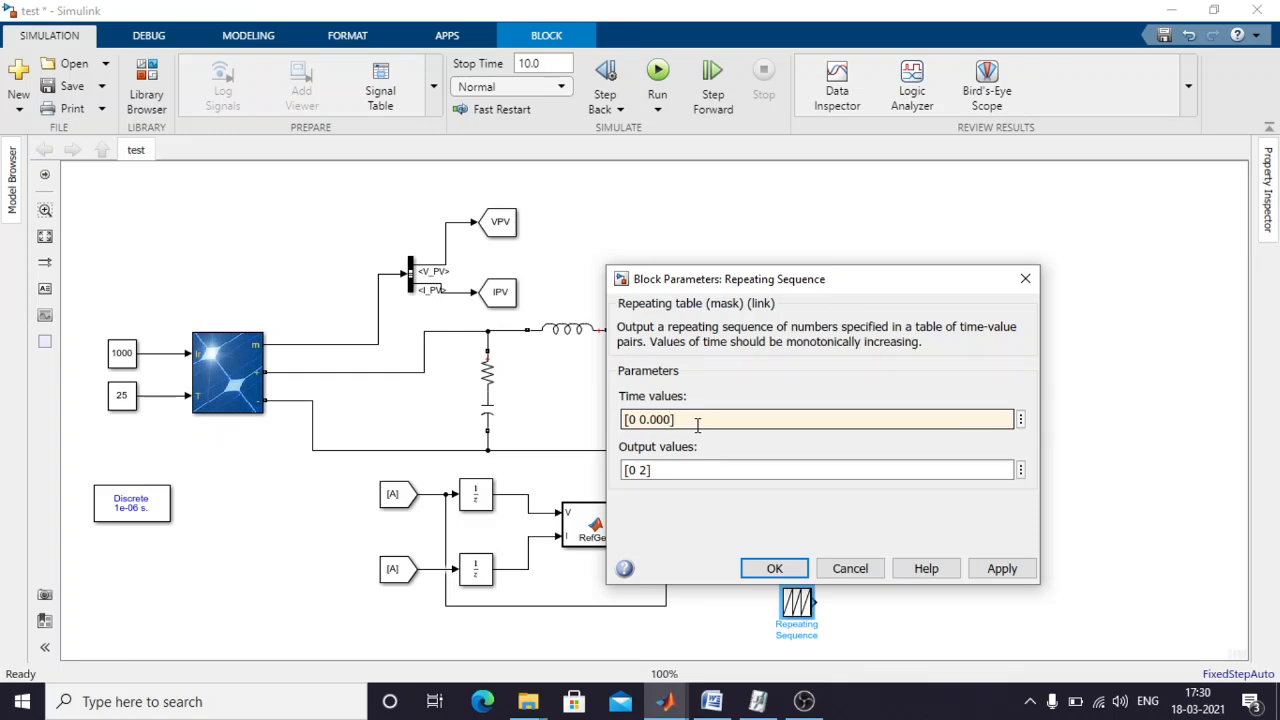
{"action": "left_click", "coordinate": [688, 471]}
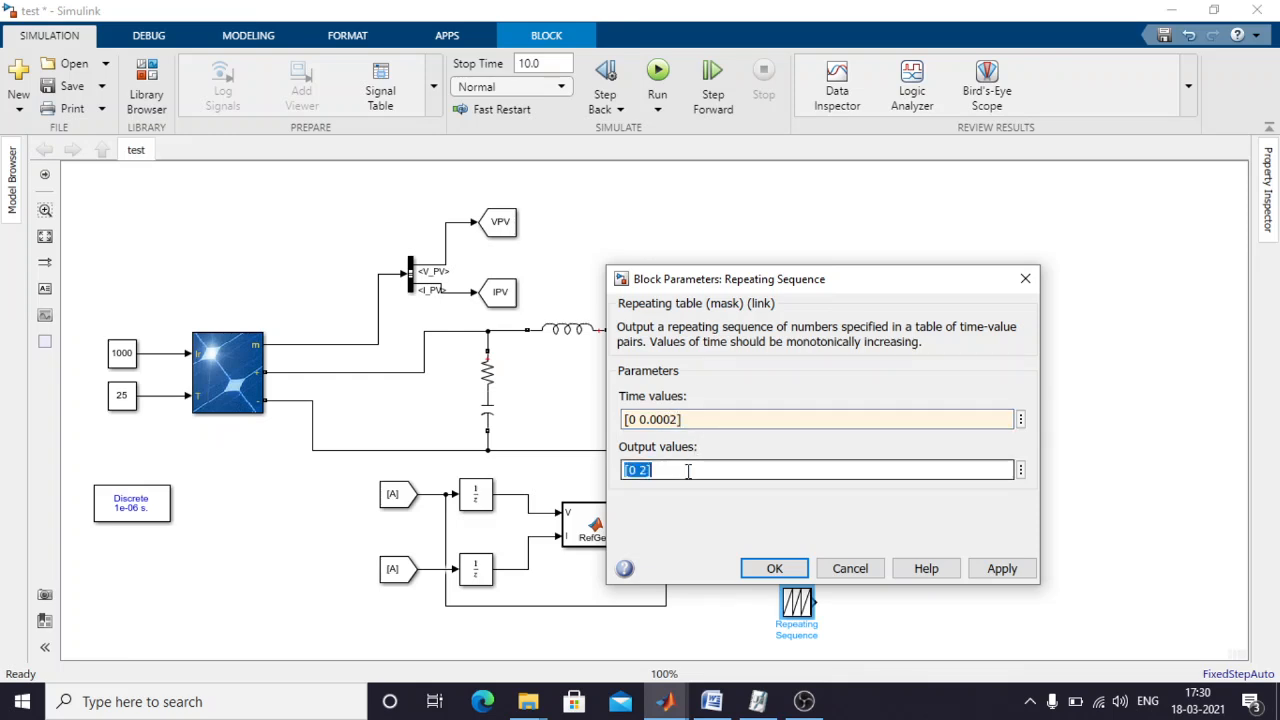
{"action": "left_click", "coordinate": [688, 471]}
{"action": "key", "text": "BackSpace"}
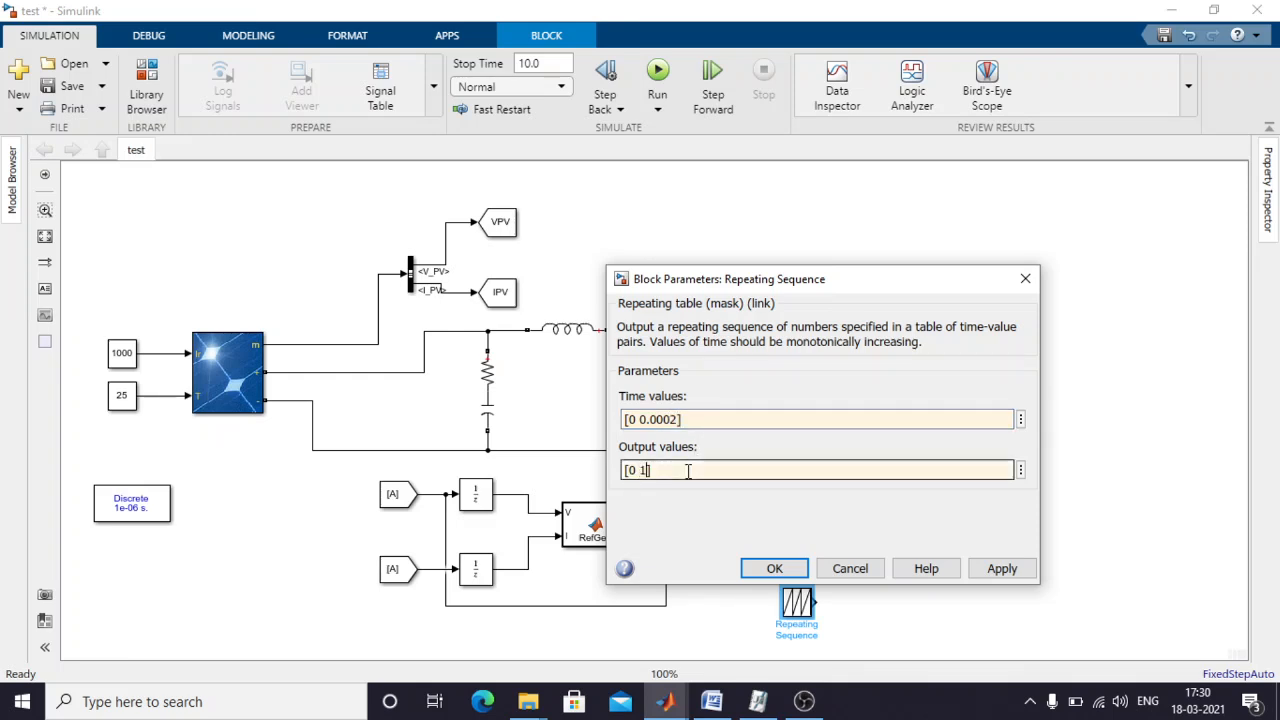
{"action": "type", "text": "1"}
{"action": "left_click", "coordinate": [1002, 568]}
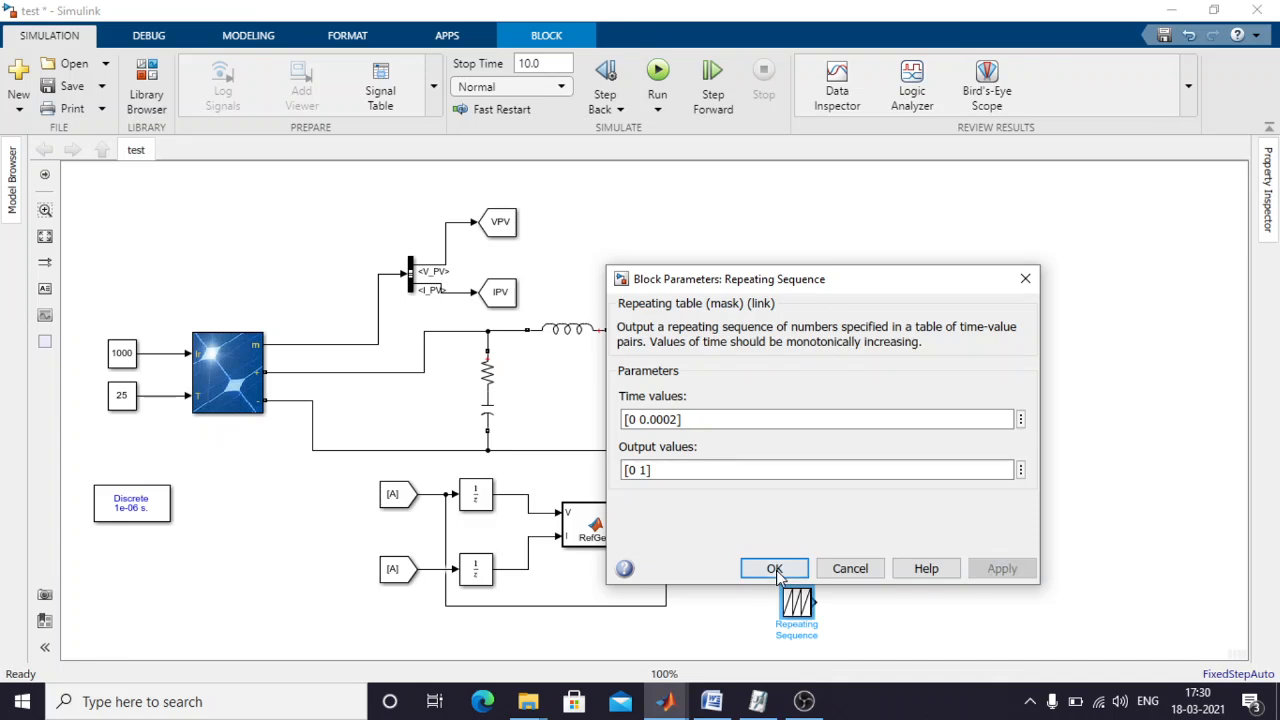
{"action": "left_click", "coordinate": [774, 568]}
{"action": "left_click", "coordinate": [937, 591]}
{"action": "left_click_drag", "start_coordinate": [804, 604], "coordinate": [811, 602]}
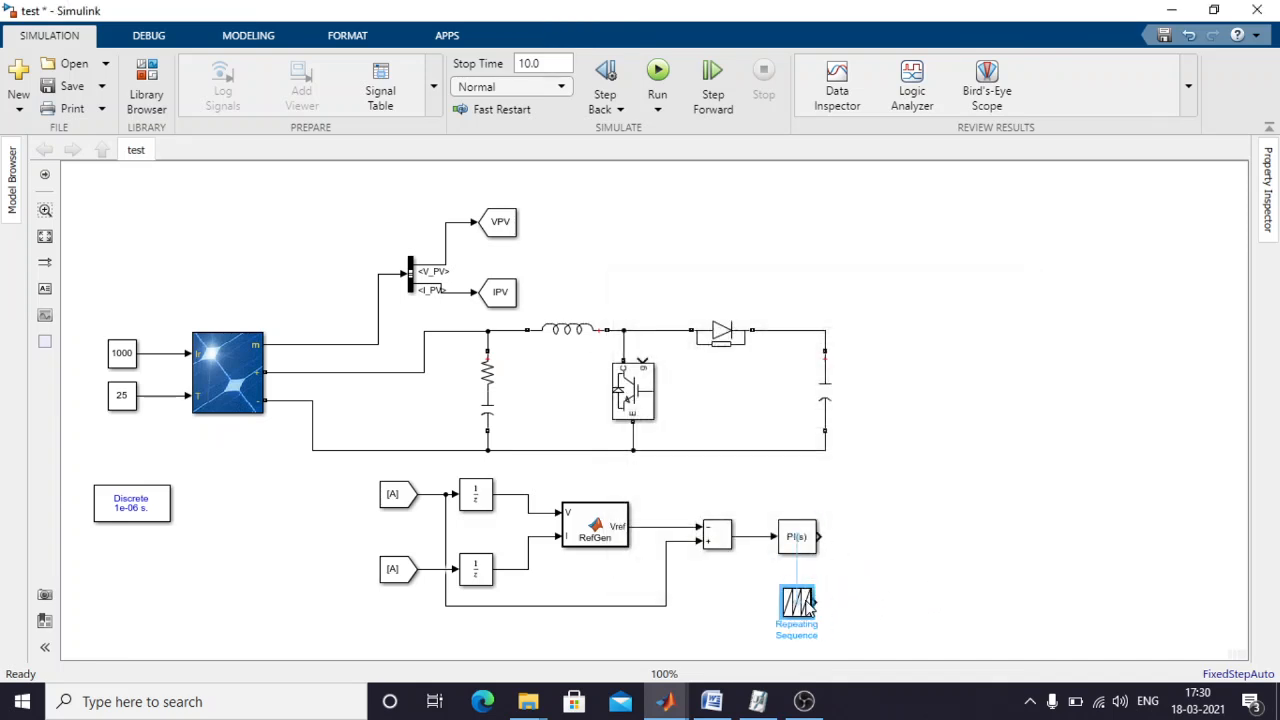
Insert a Relational Operator from Logic and Bit Operations, feeding its first input from the PI controller and its second from the Repeating Sequence.
{"action": "left_click", "coordinate": [155, 84]}
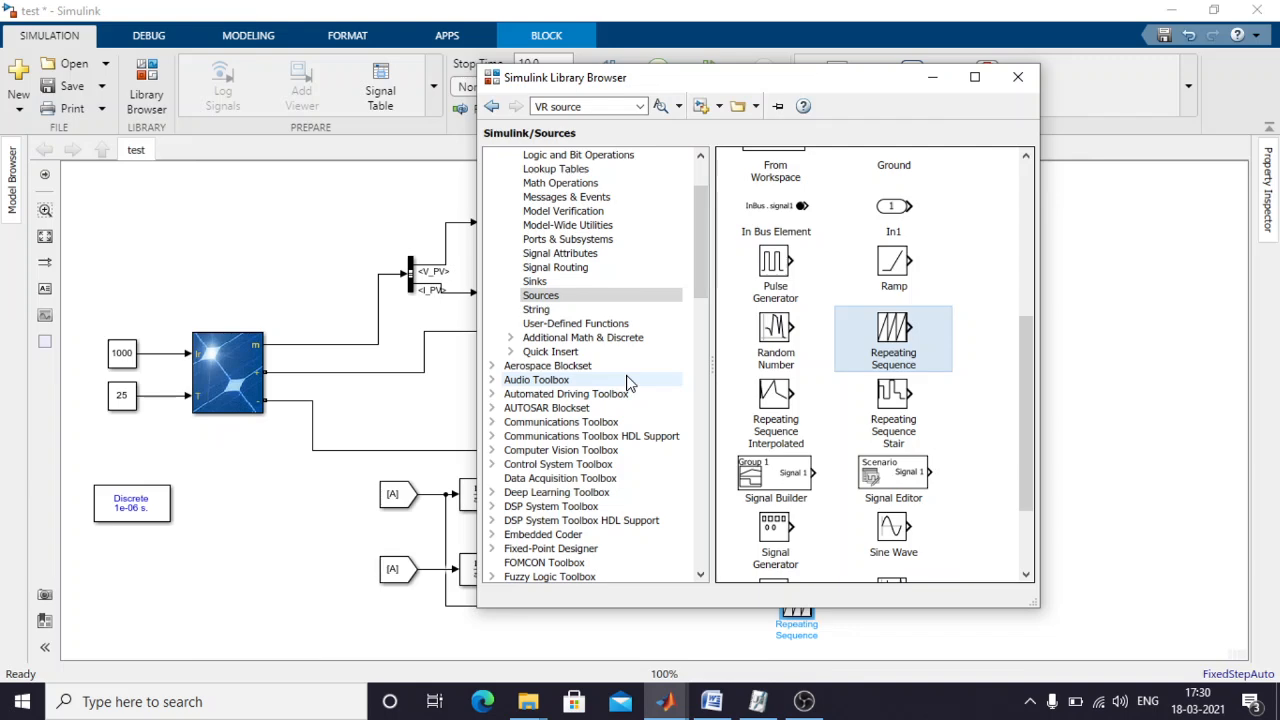
{"action": "scroll", "coordinate": [630, 388], "scroll_direction": "up", "scroll_amount": 2}
{"action": "left_click", "coordinate": [565, 242]}
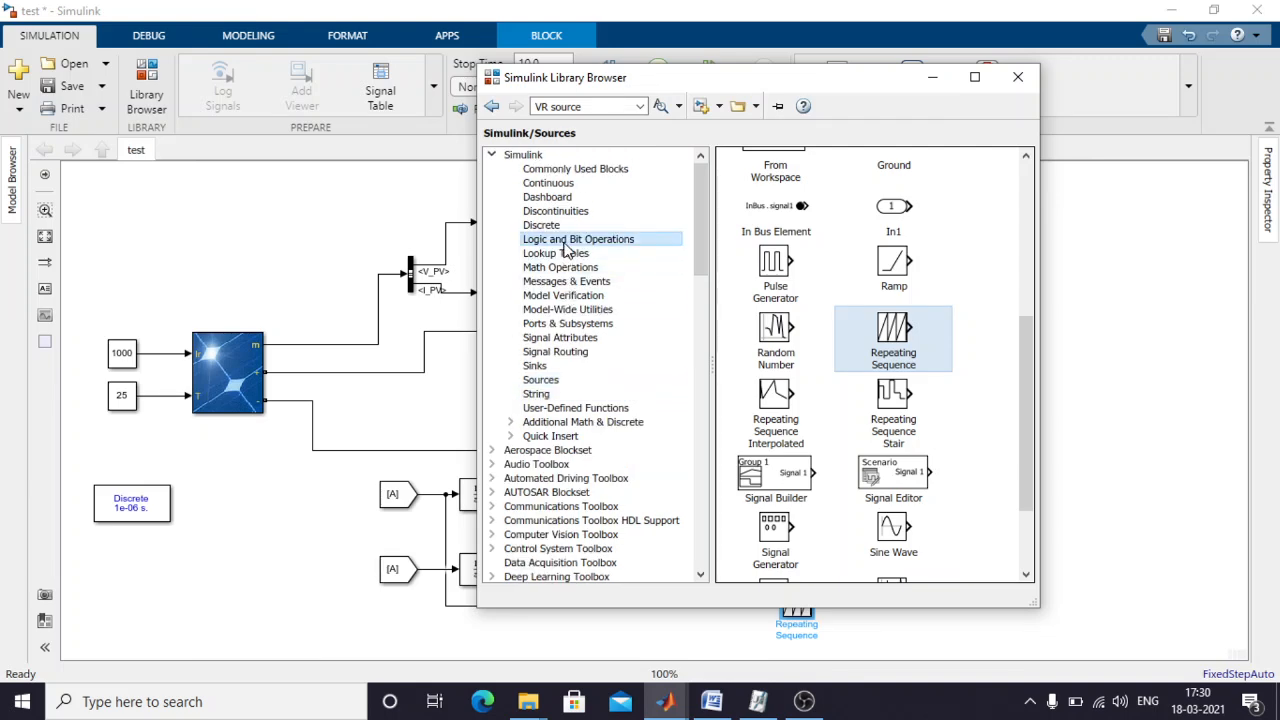
{"action": "scroll", "coordinate": [836, 426], "scroll_direction": "down", "scroll_amount": 2}
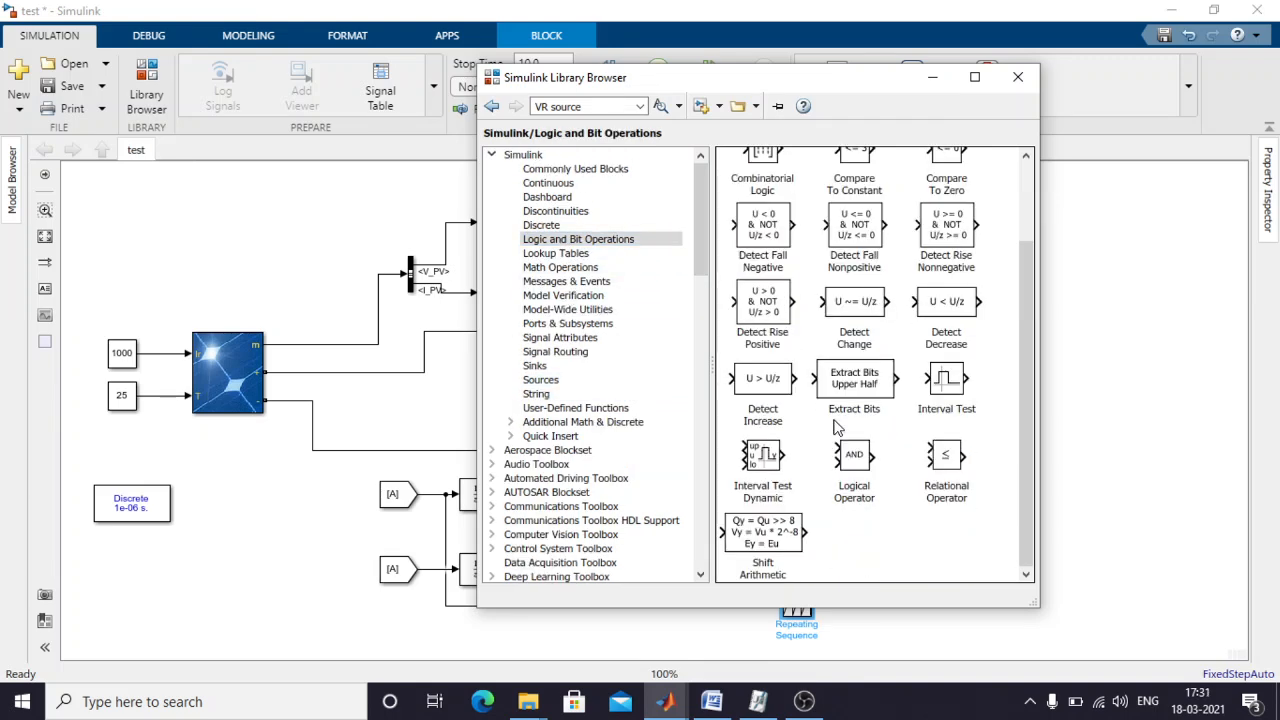
{"action": "mouse_move", "coordinate": [937, 472]}
{"action": "left_mouse_down"}
{"action": "mouse_move", "coordinate": [983, 449]}
{"action": "mouse_move", "coordinate": [1097, 545]}
{"action": "mouse_move", "coordinate": [892, 548]}
{"action": "mouse_move", "coordinate": [880, 560]}
{"action": "mouse_move", "coordinate": [837, 531]}
{"action": "mouse_move", "coordinate": [880, 558]}
{"action": "left_mouse_up"}
{"action": "left_click", "coordinate": [838, 545]}
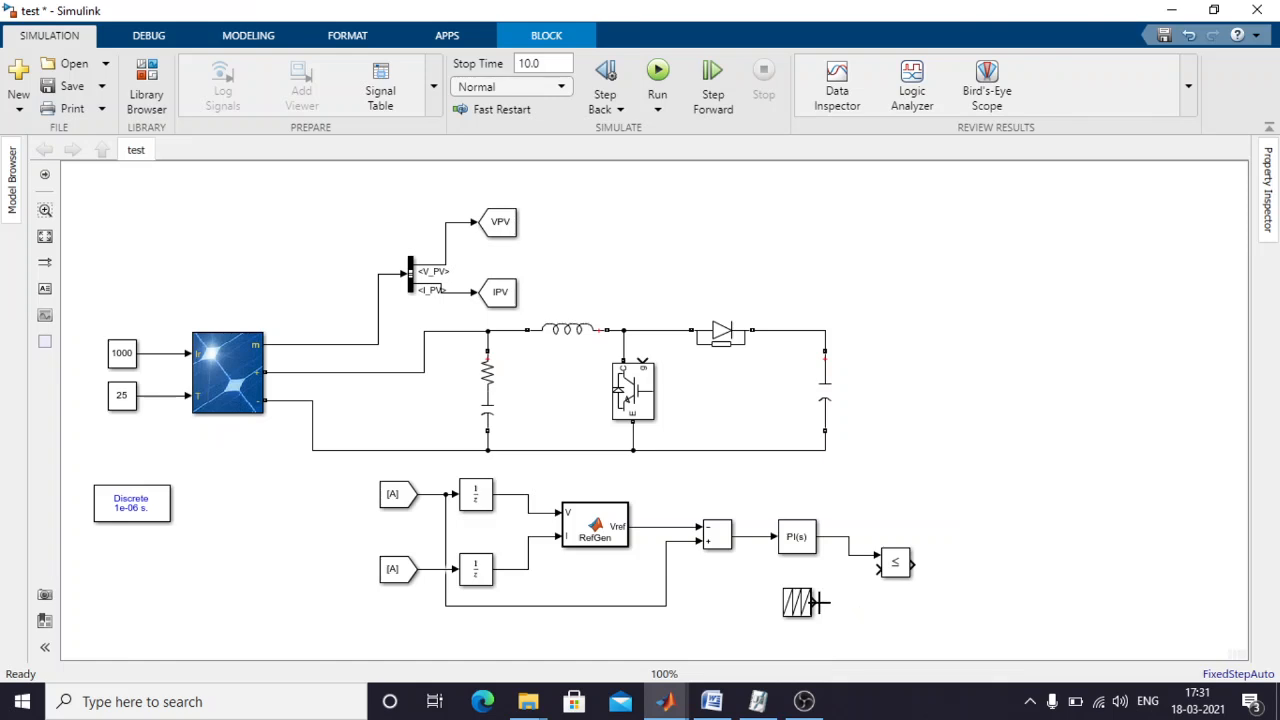
{"action": "left_click_drag", "start_coordinate": [819, 602], "coordinate": [880, 569]}
Set the Relational Operator block's operator to >= and accept the parameters.
{"action": "double_click", "coordinate": [897, 566]}
{"action": "left_click", "coordinate": [589, 546]}
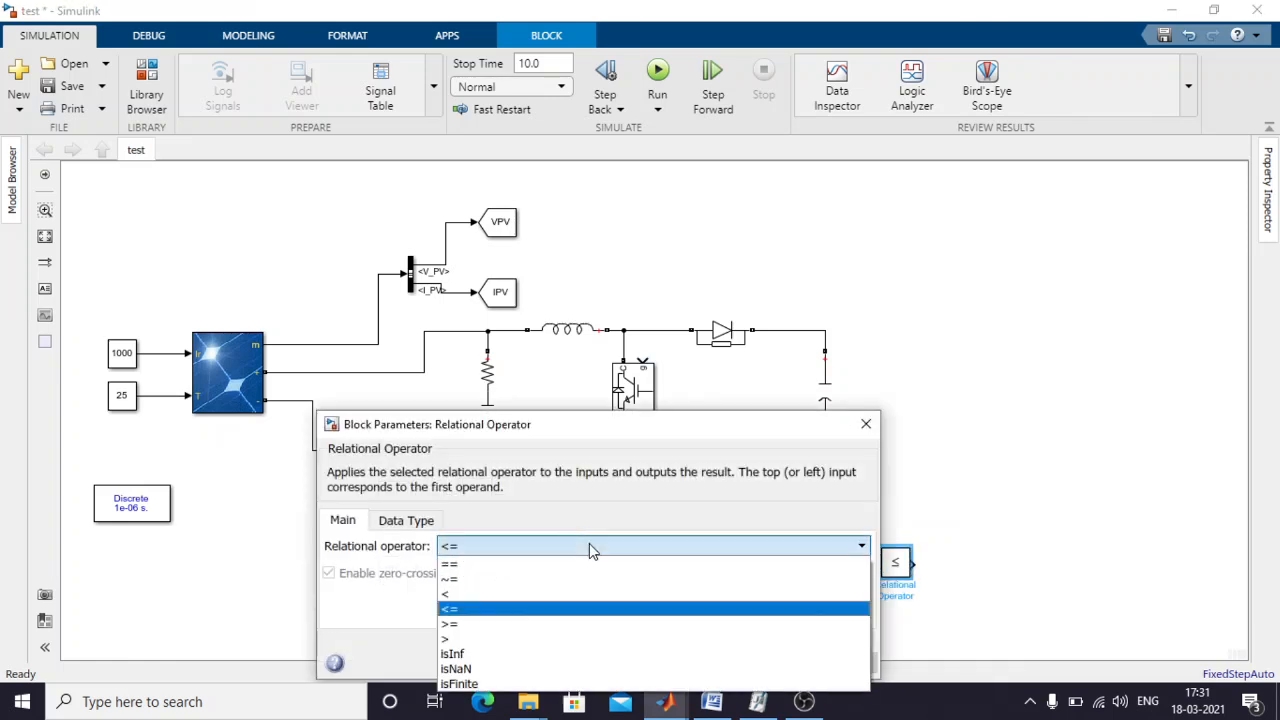
{"action": "left_click", "coordinate": [487, 625]}
{"action": "left_click", "coordinate": [843, 663]}
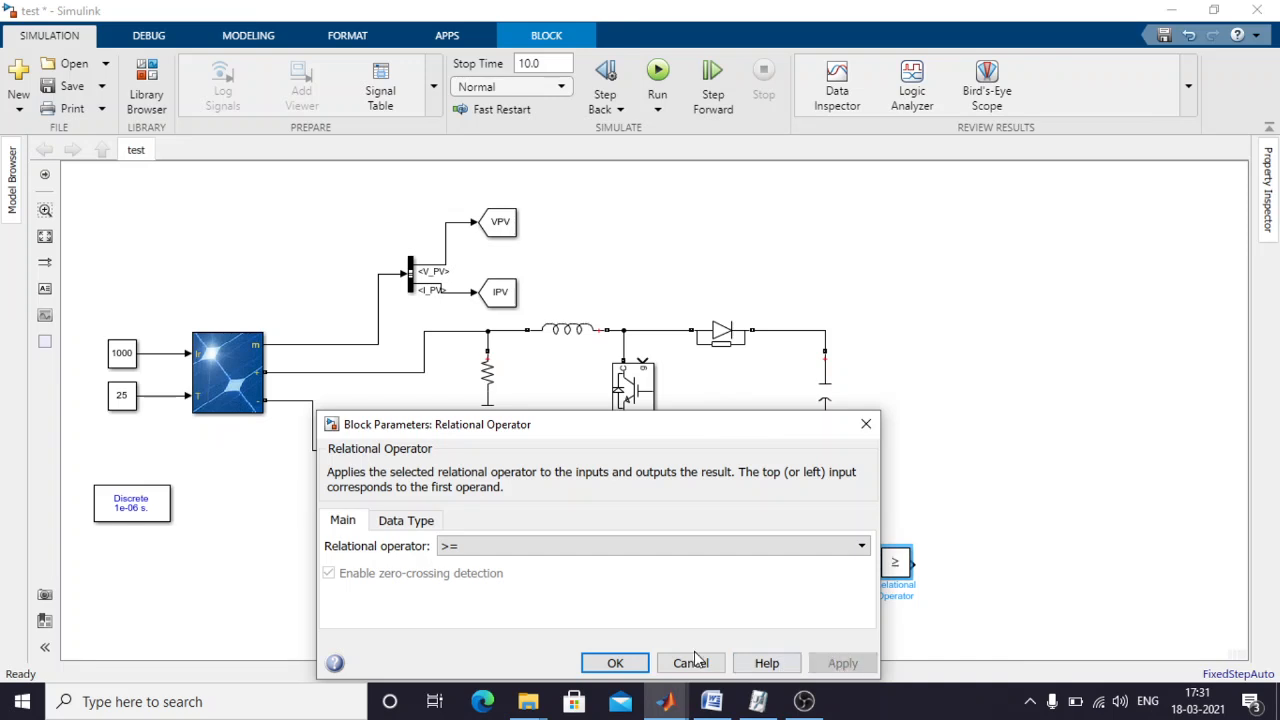
{"action": "left_click", "coordinate": [628, 665]}
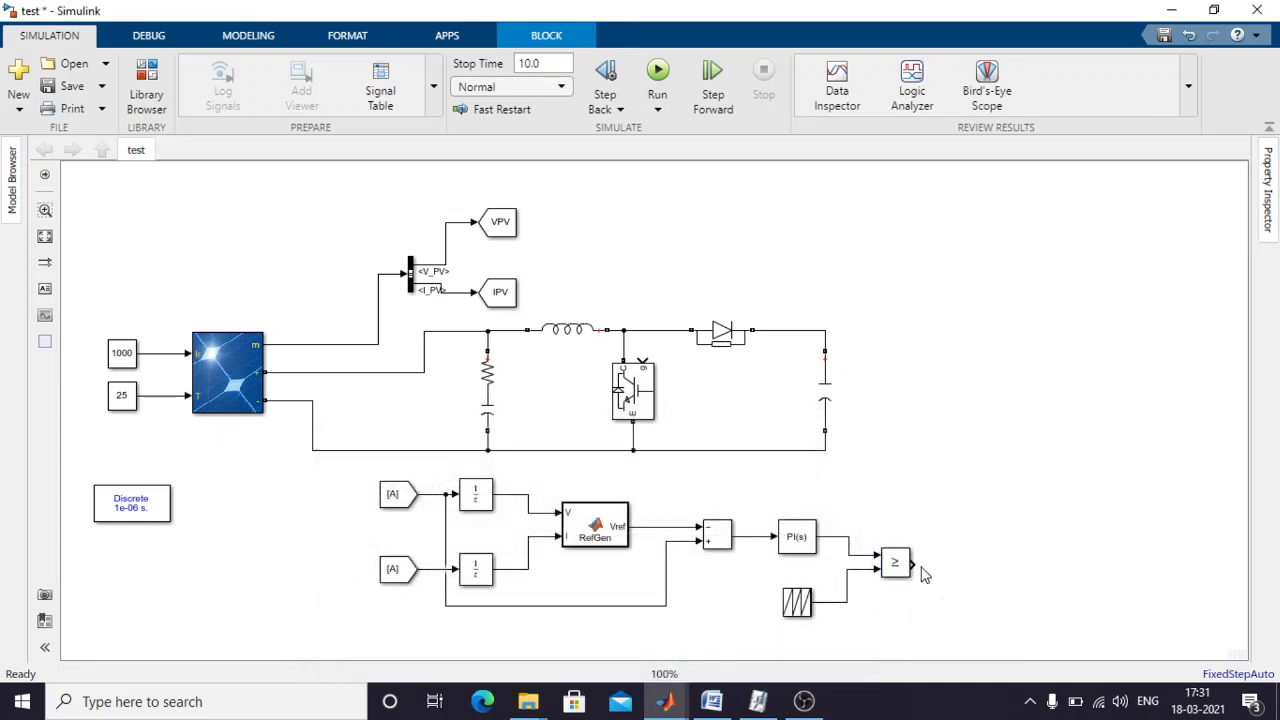
Insert a Goto block from the Signal Routing library, connected to the Relational Operator's output.
{"action": "left_click", "coordinate": [918, 566]}
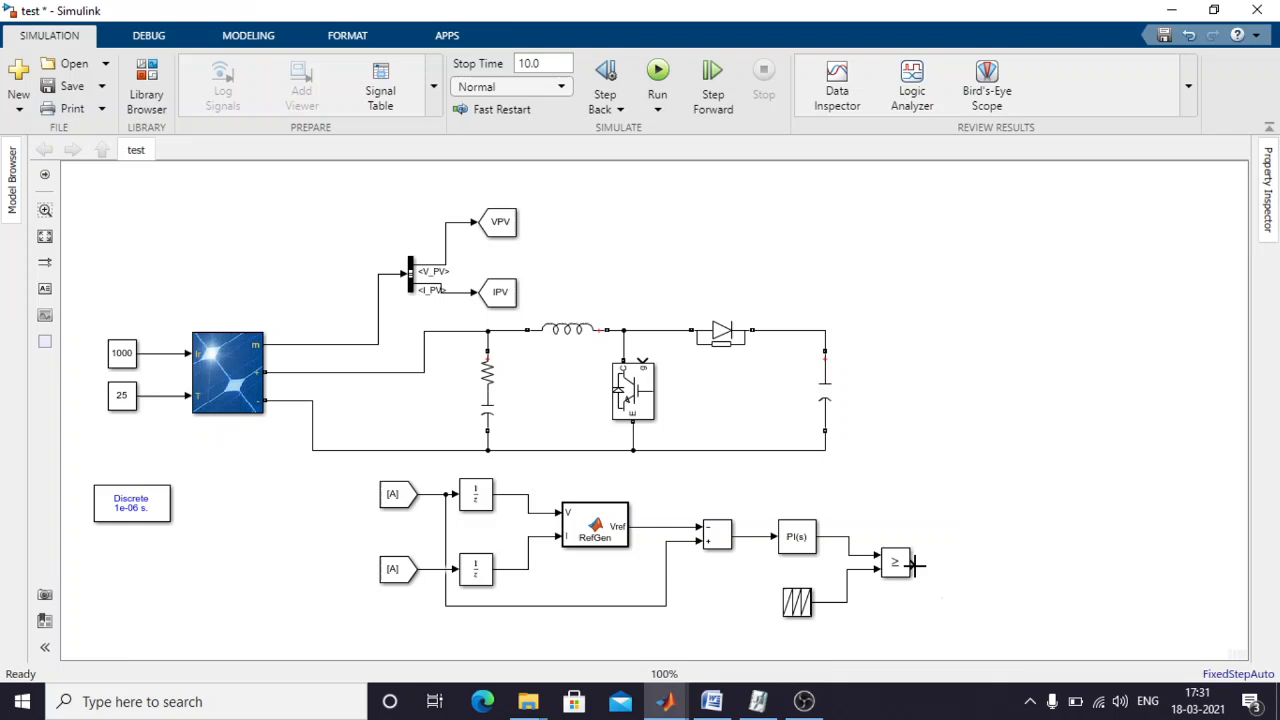
{"action": "left_click", "coordinate": [150, 85]}
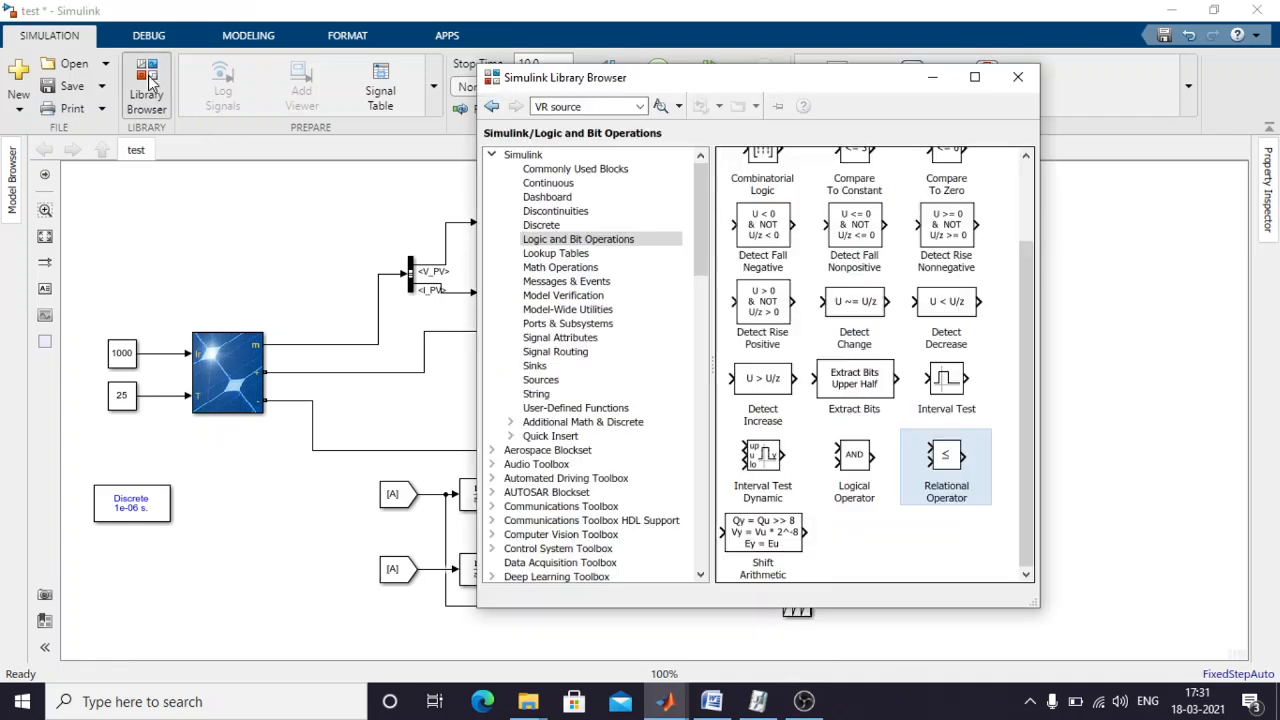
{"action": "left_click", "coordinate": [545, 352]}
{"action": "left_click_drag", "start_coordinate": [918, 372], "coordinate": [982, 572]}
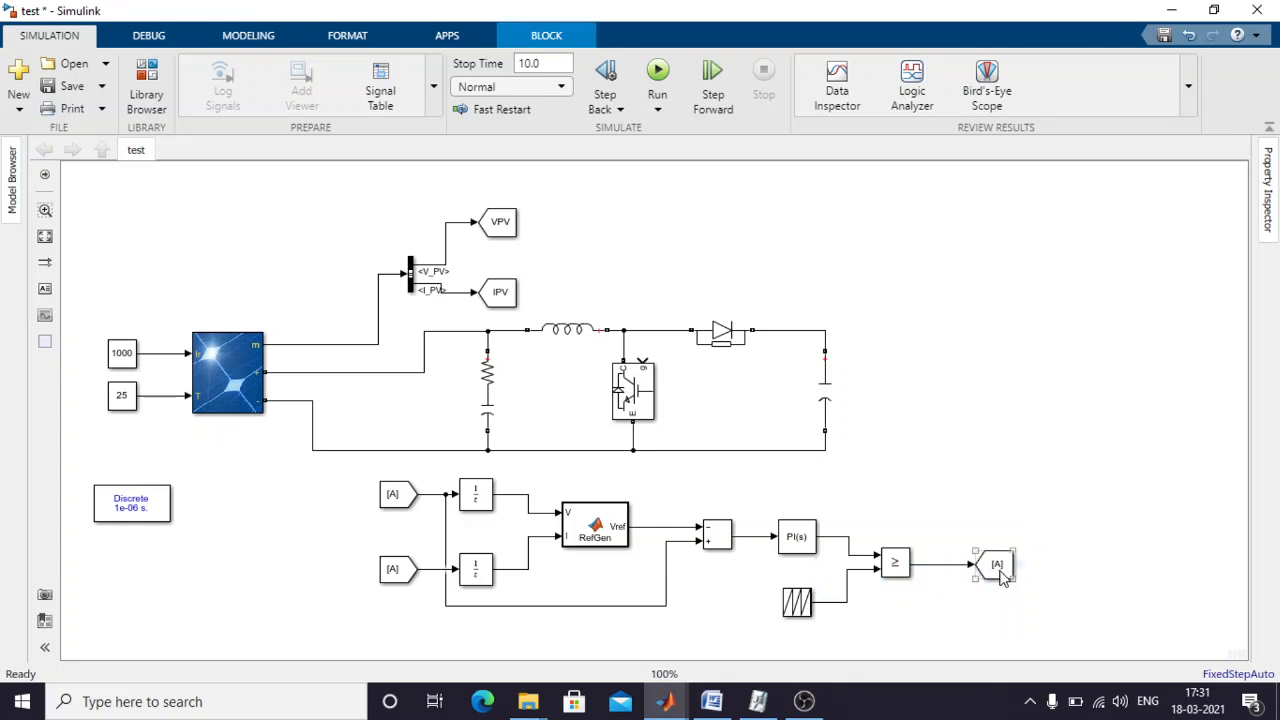
Set the new Goto block's tag to Pulse with global visibility and accept the parameters.
{"action": "double_click", "coordinate": [992, 565]}
{"action": "double_click", "coordinate": [656, 386]}
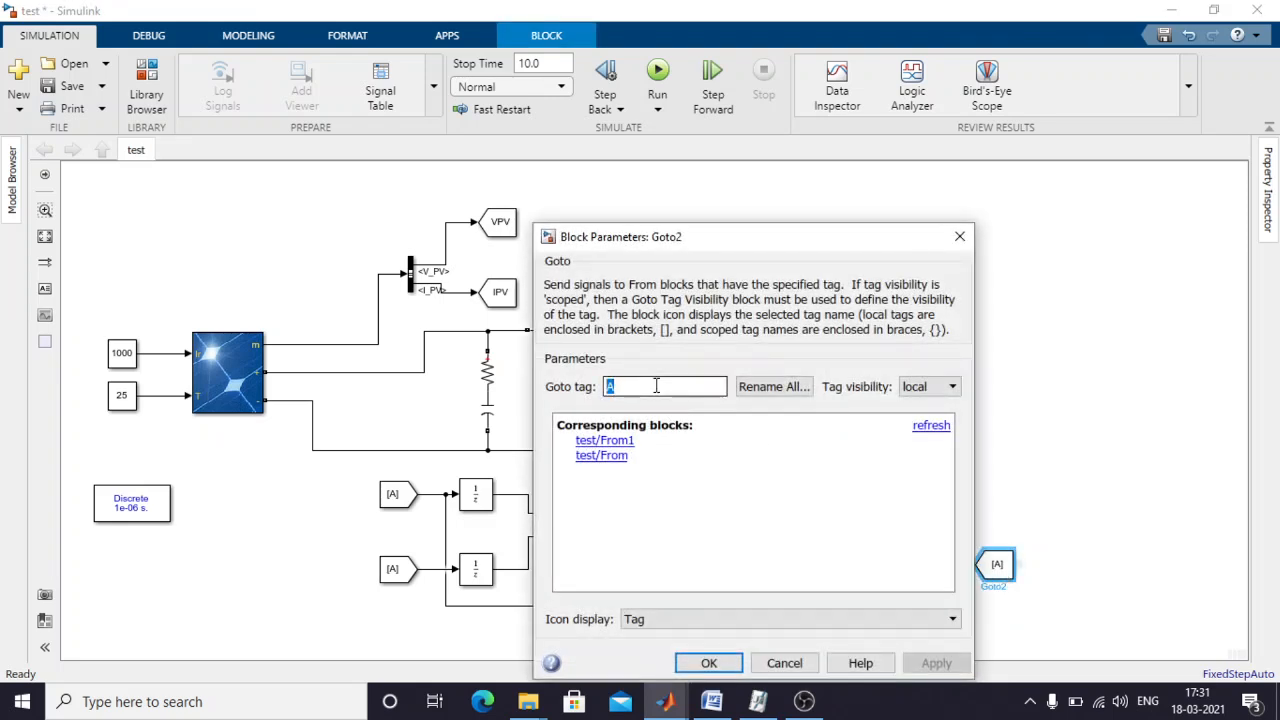
{"action": "type", "text": "Pulse"}
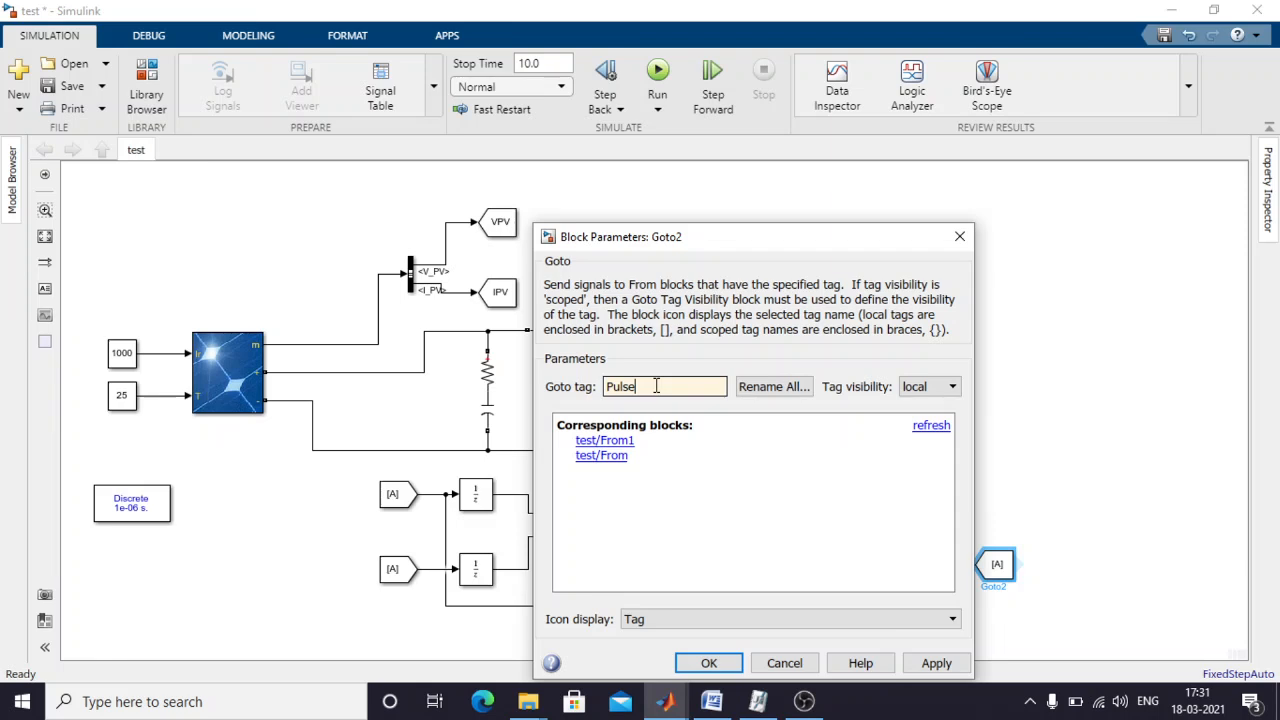
{"action": "left_click", "coordinate": [931, 390]}
{"action": "left_click", "coordinate": [922, 437]}
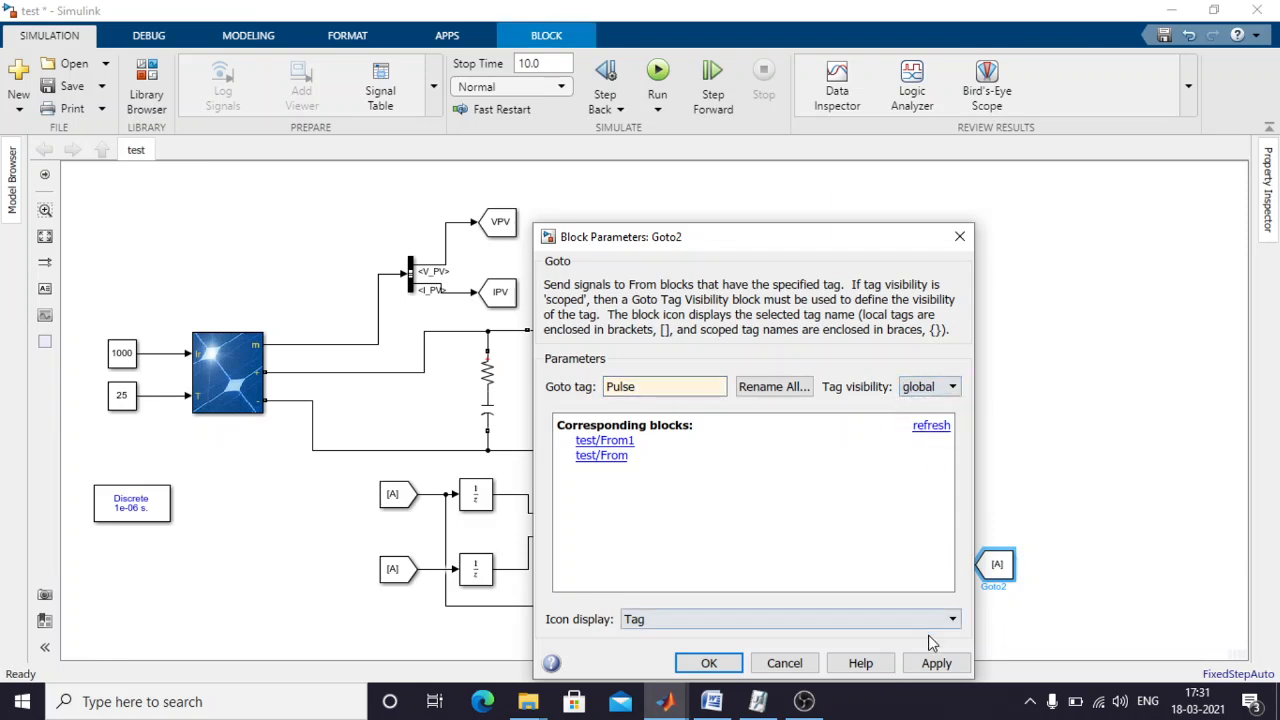
{"action": "left_click", "coordinate": [936, 663]}
{"action": "left_click", "coordinate": [709, 663]}
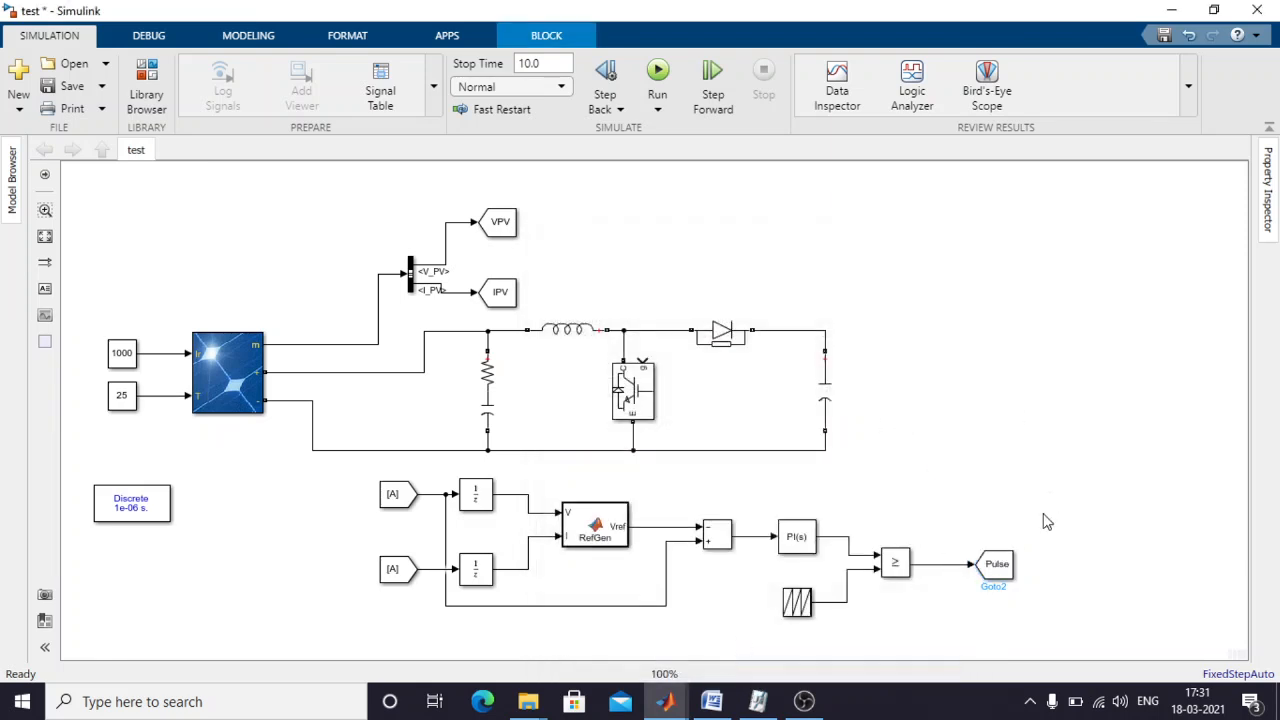
{"action": "left_click", "coordinate": [500, 225]}
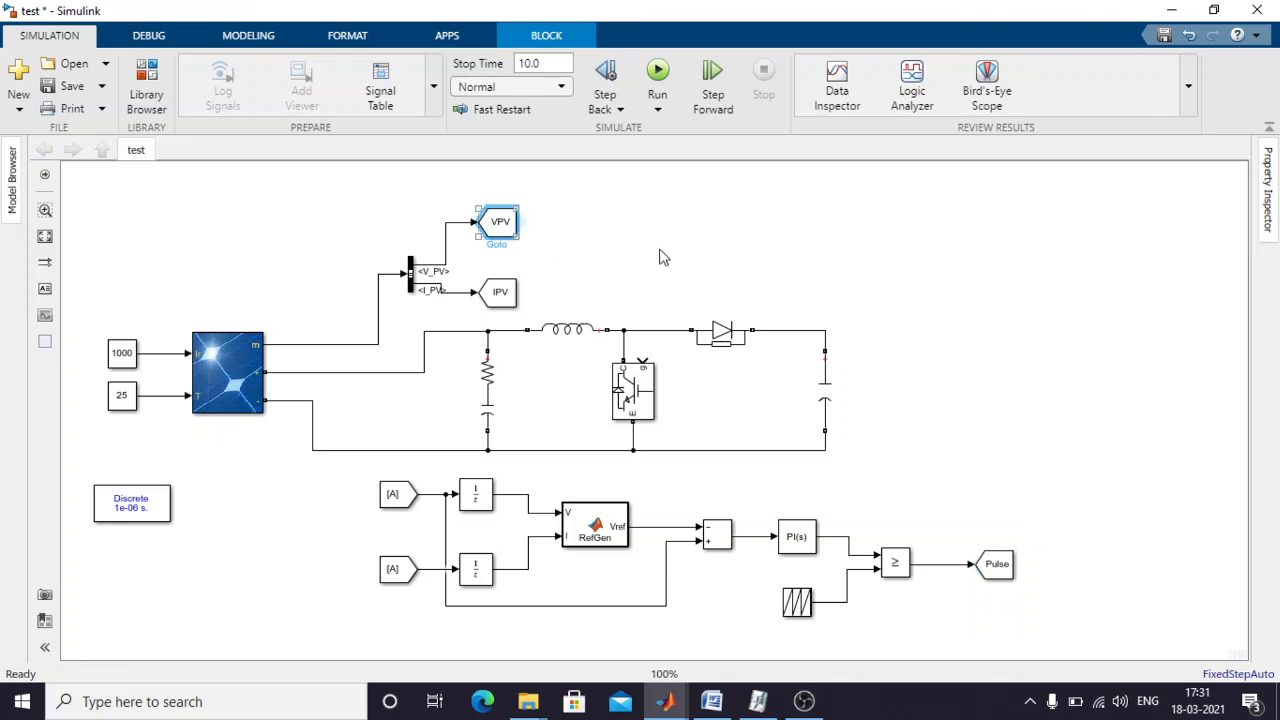
{"action": "key", "text": "ctrl+c"}
{"action": "key", "text": "ctrl+v"}
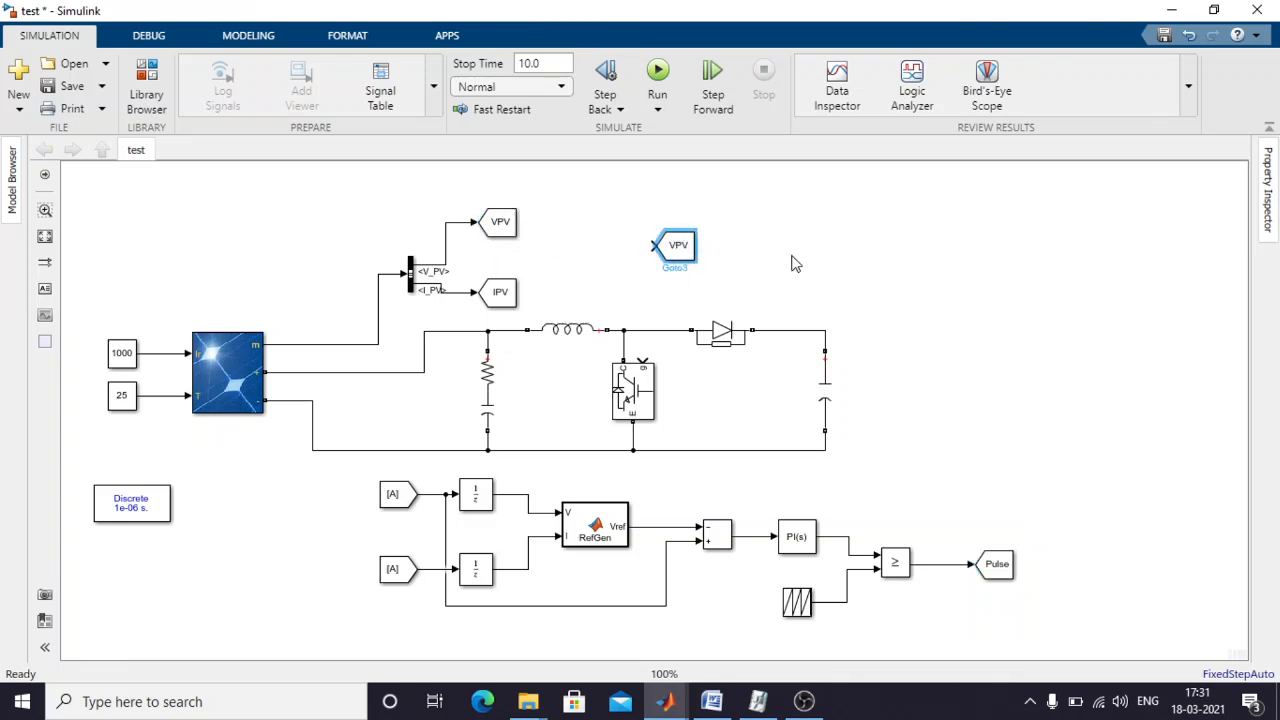
{"action": "left_click", "coordinate": [793, 258]}
{"action": "left_click", "coordinate": [690, 249]}
{"action": "key", "text": "Delete"}
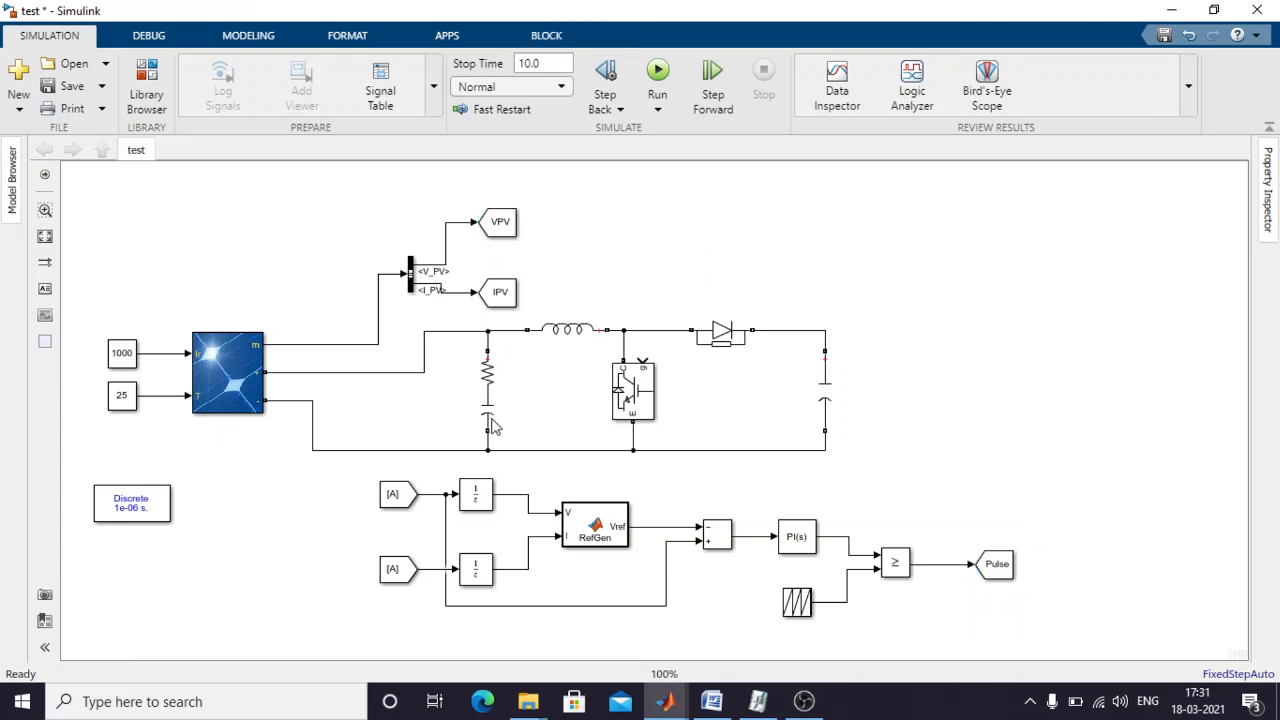
Copy a From block to above the IGBT, rotate it to face down and connect it to the IGBT's gate input.
{"action": "left_click_drag", "start_coordinate": [395, 496], "coordinate": [651, 260]}
{"action": "key", "text": "ctrl+r"}
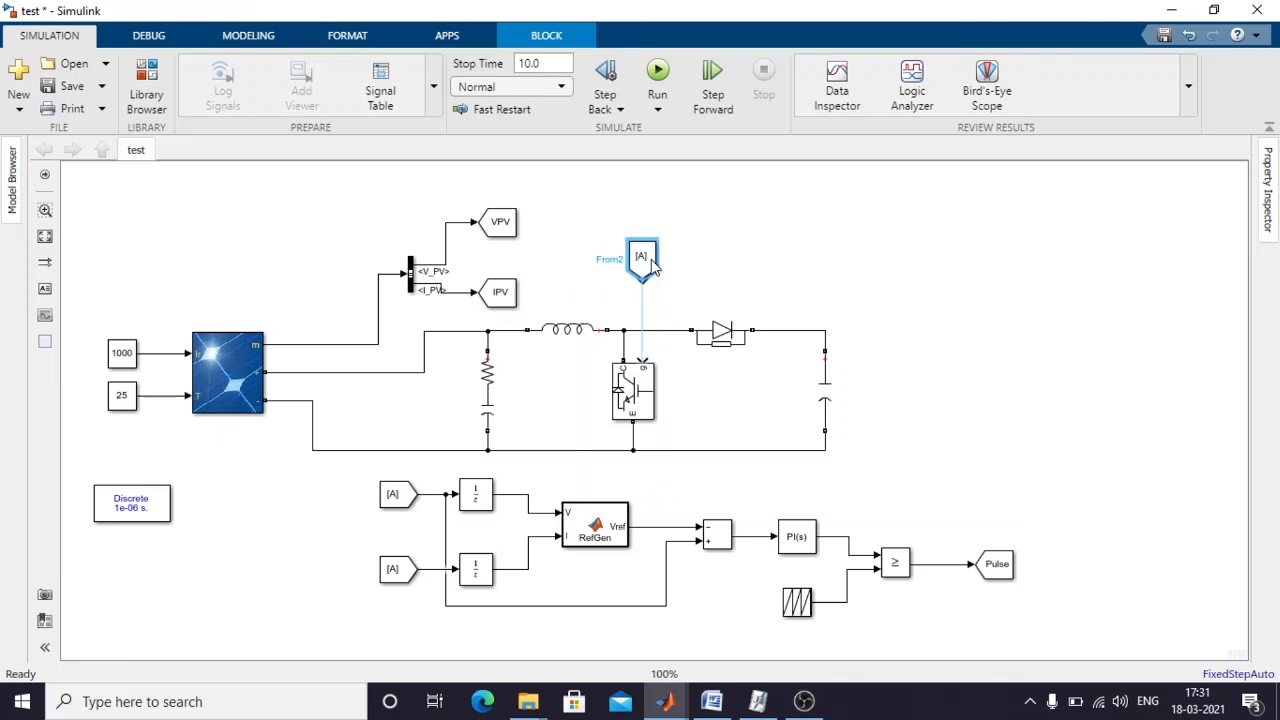
{"action": "left_click", "coordinate": [645, 307]}
Set the Goto tag of the From block above the IGBT to Pulse and accept the parameters.
{"action": "double_click", "coordinate": [640, 254]}
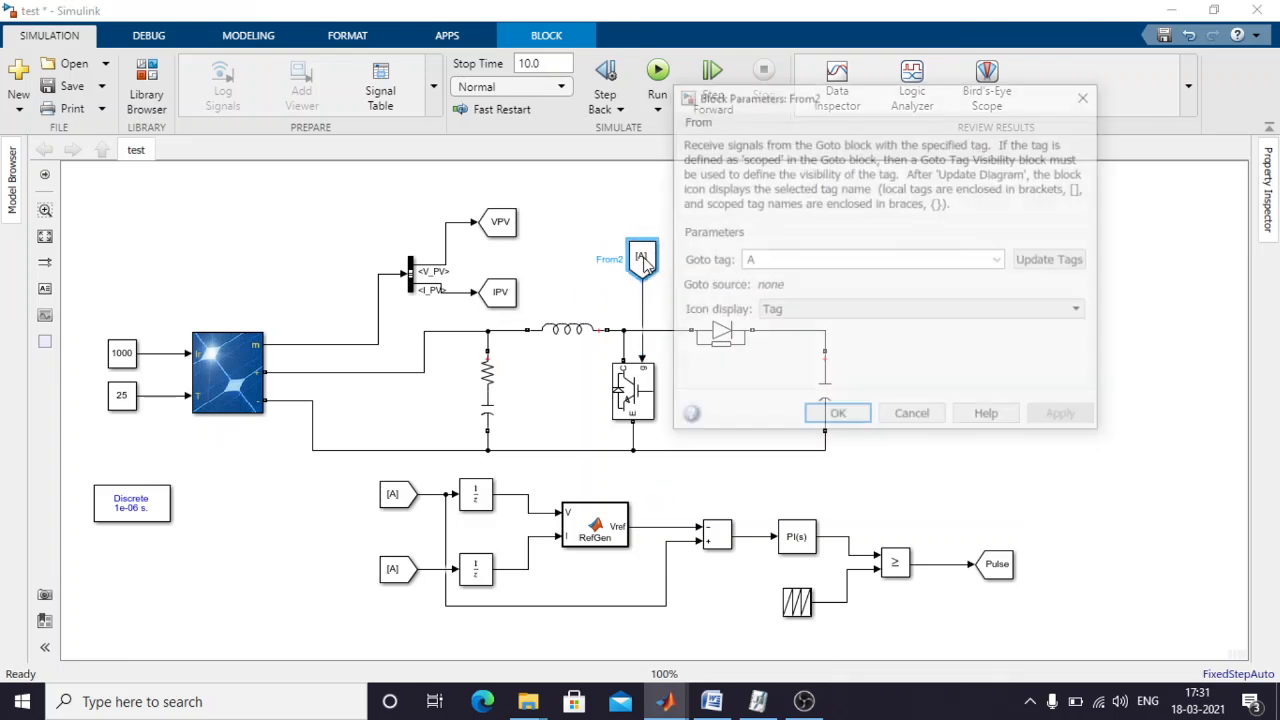
{"action": "left_click", "coordinate": [1045, 260]}
{"action": "left_click", "coordinate": [999, 260]}
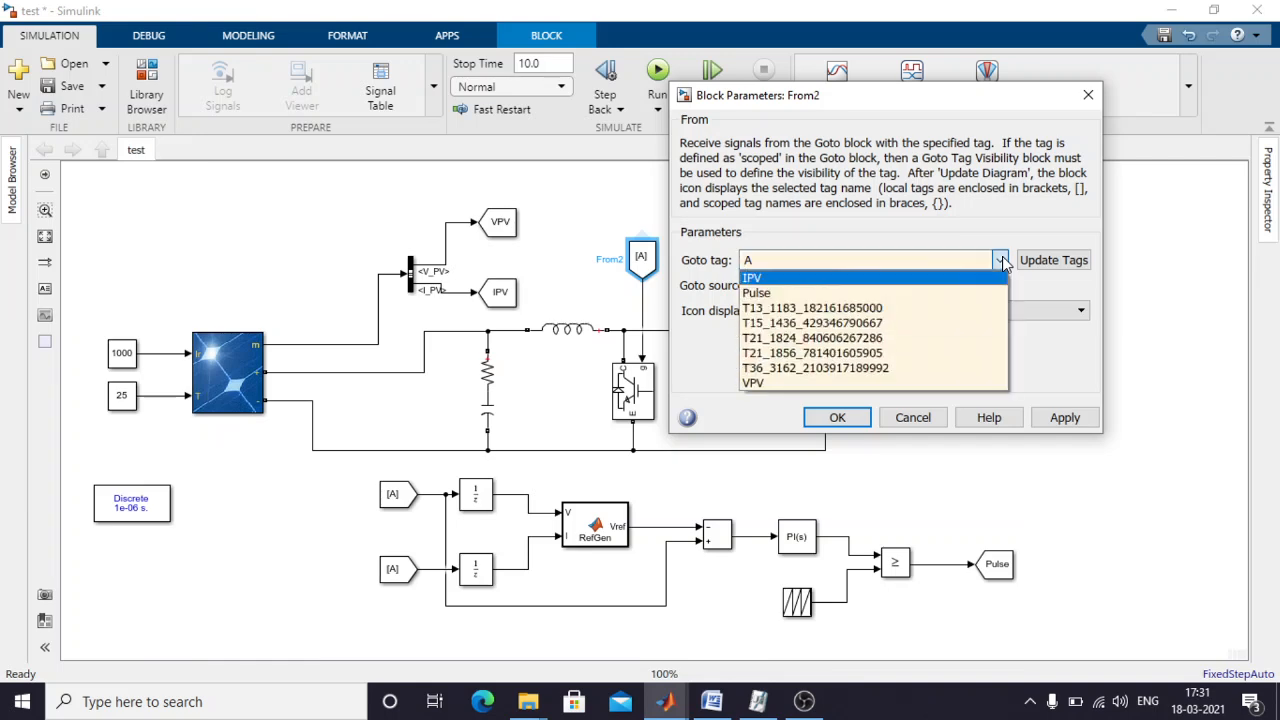
{"action": "left_click", "coordinate": [757, 293]}
{"action": "left_click", "coordinate": [1065, 417]}
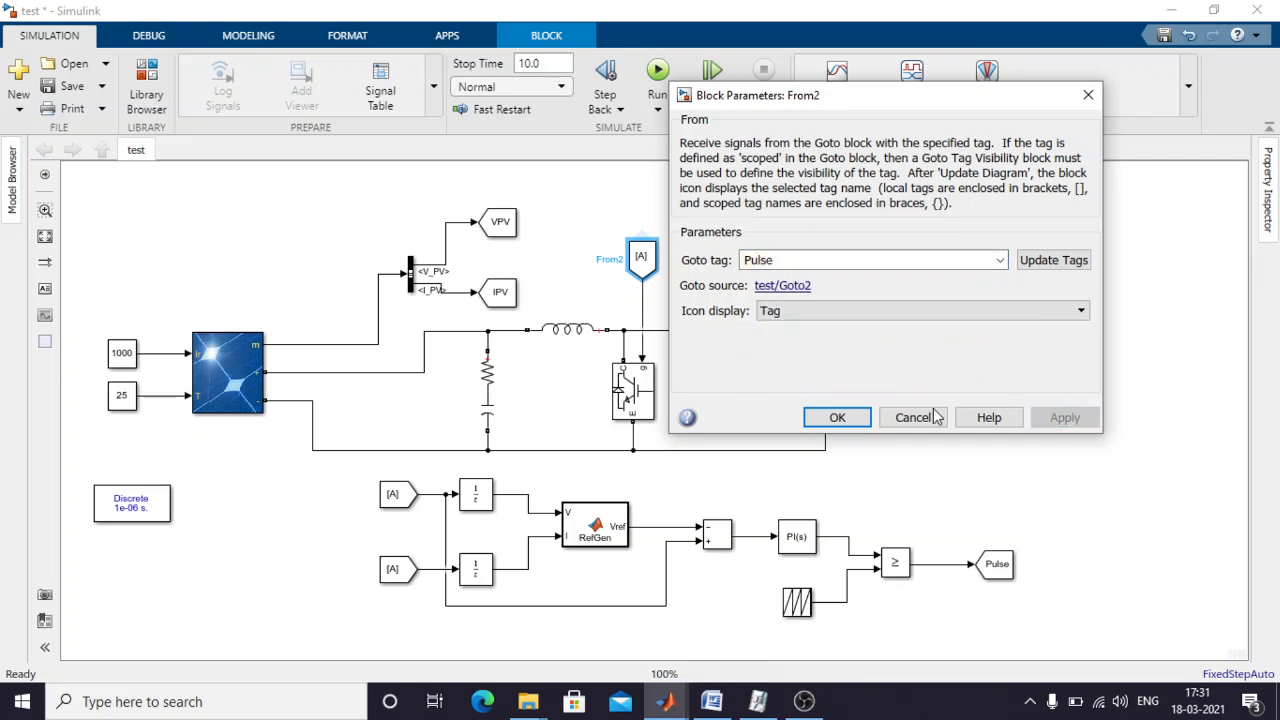
{"action": "left_click", "coordinate": [837, 417]}
Set the Goto tag of the From block feeding RefGen's V input path to VPV and accept the parameters.
{"action": "left_click", "coordinate": [409, 505]}
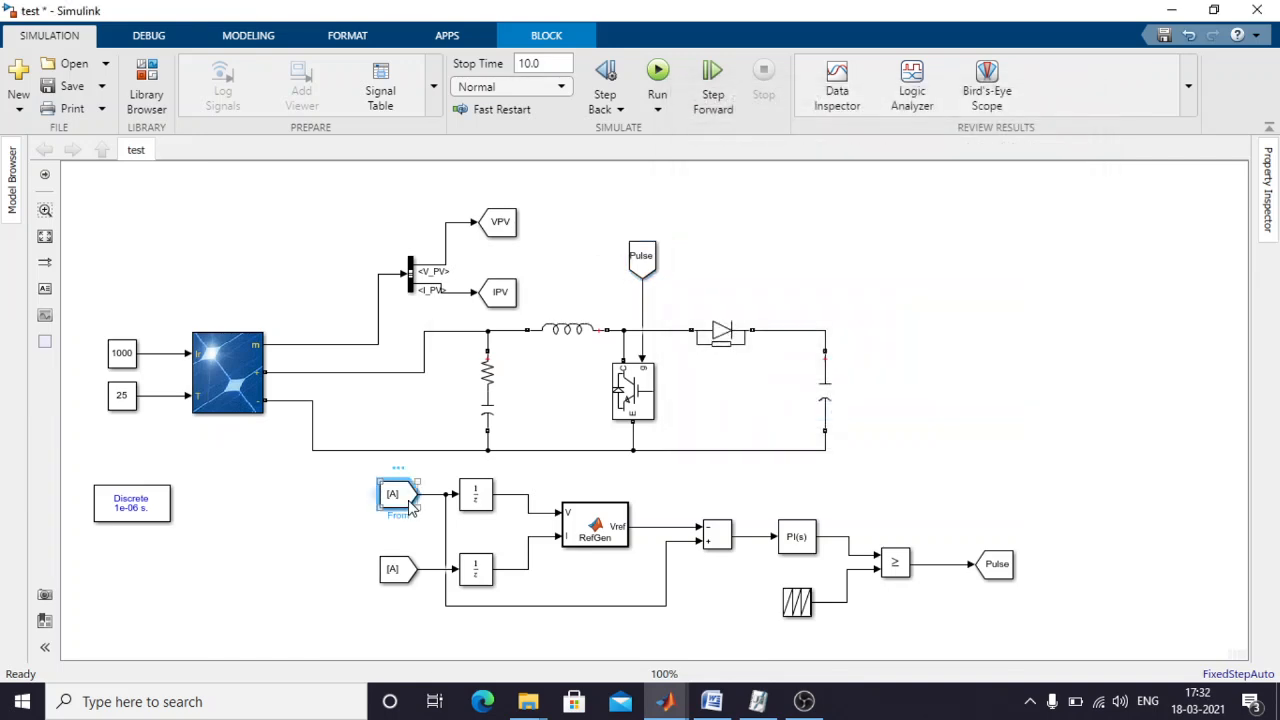
{"action": "double_click", "coordinate": [409, 505]}
{"action": "left_click", "coordinate": [799, 497]}
{"action": "left_click", "coordinate": [763, 494]}
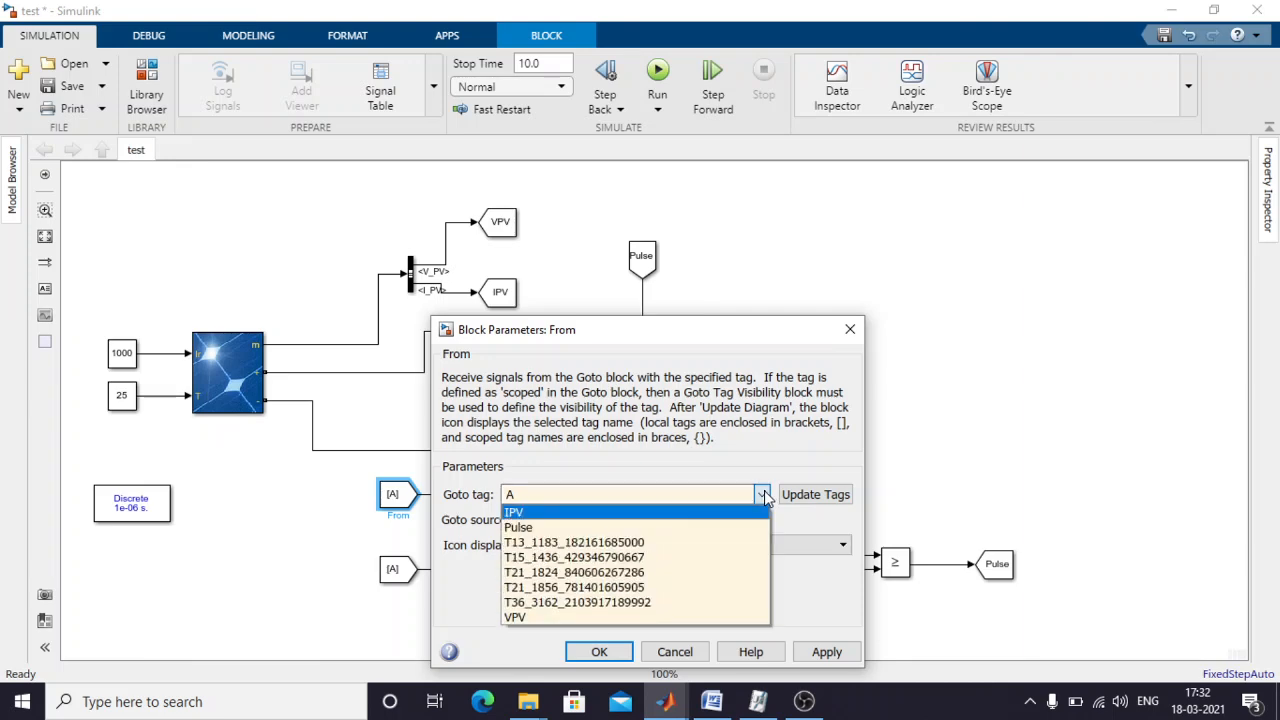
{"action": "left_click", "coordinate": [515, 617]}
{"action": "left_click", "coordinate": [827, 651]}
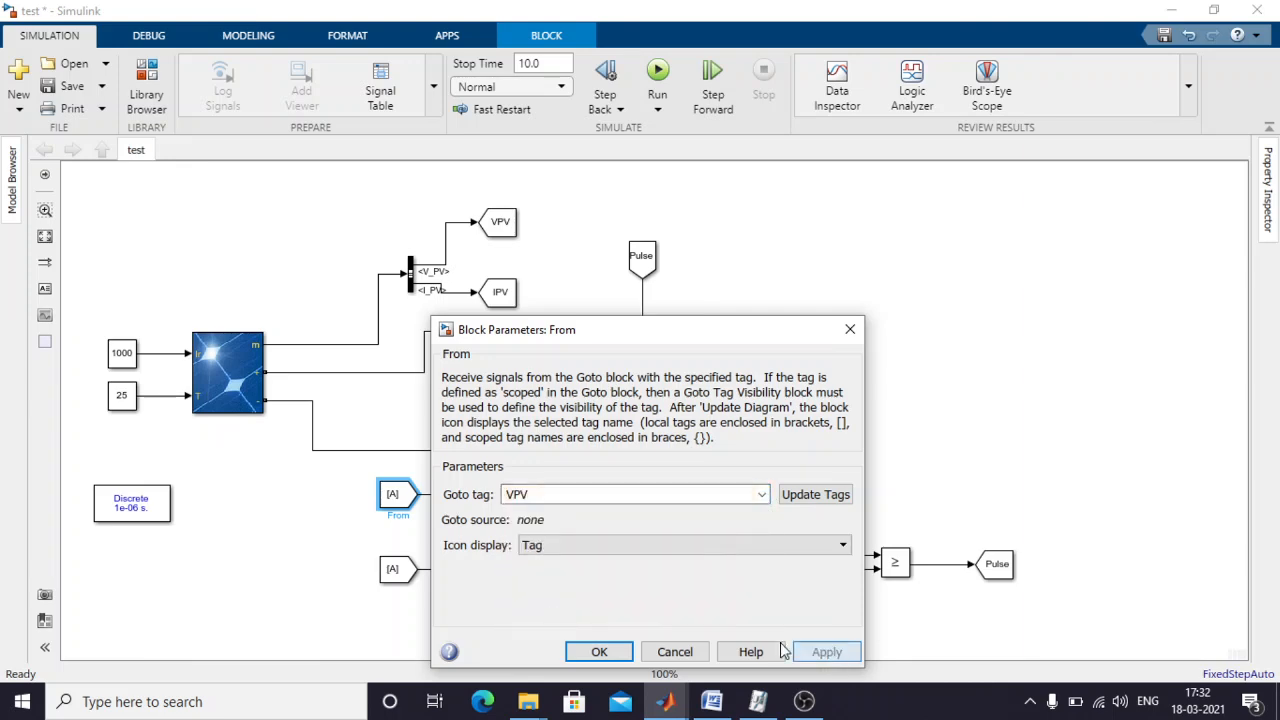
{"action": "left_click", "coordinate": [599, 651]}
Set the Goto tag of the From block feeding RefGen's I input path to IPV and accept the parameters.
{"action": "left_click", "coordinate": [398, 569]}
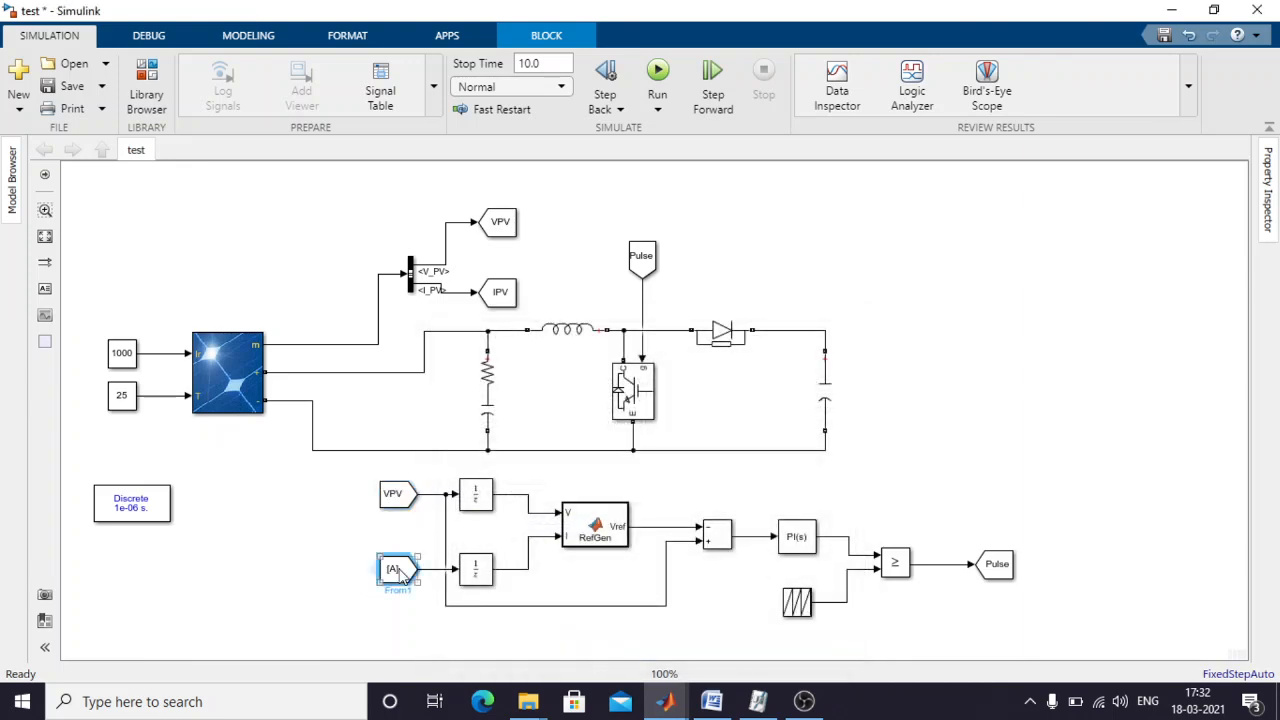
{"action": "double_click", "coordinate": [400, 572]}
{"action": "left_click_drag", "start_coordinate": [612, 342], "coordinate": [631, 208]}
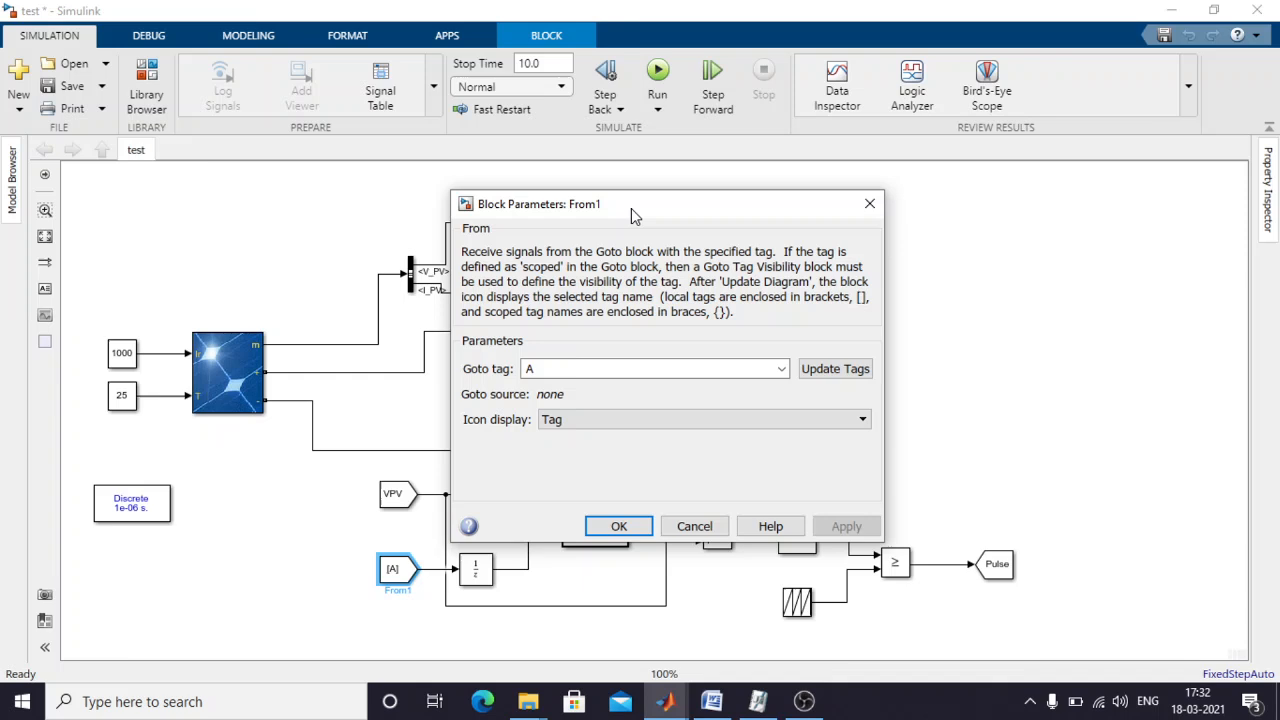
{"action": "left_click", "coordinate": [813, 372]}
{"action": "left_click", "coordinate": [778, 369]}
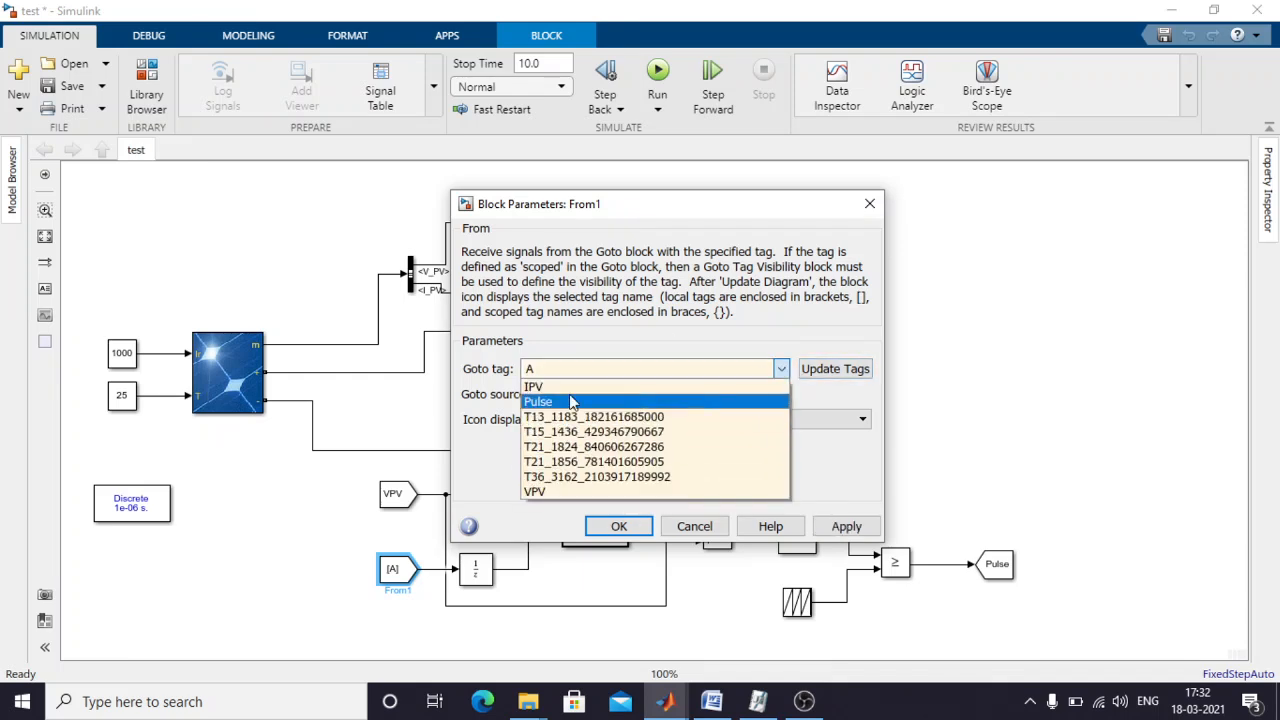
{"action": "left_click", "coordinate": [560, 387]}
{"action": "left_click", "coordinate": [846, 526]}
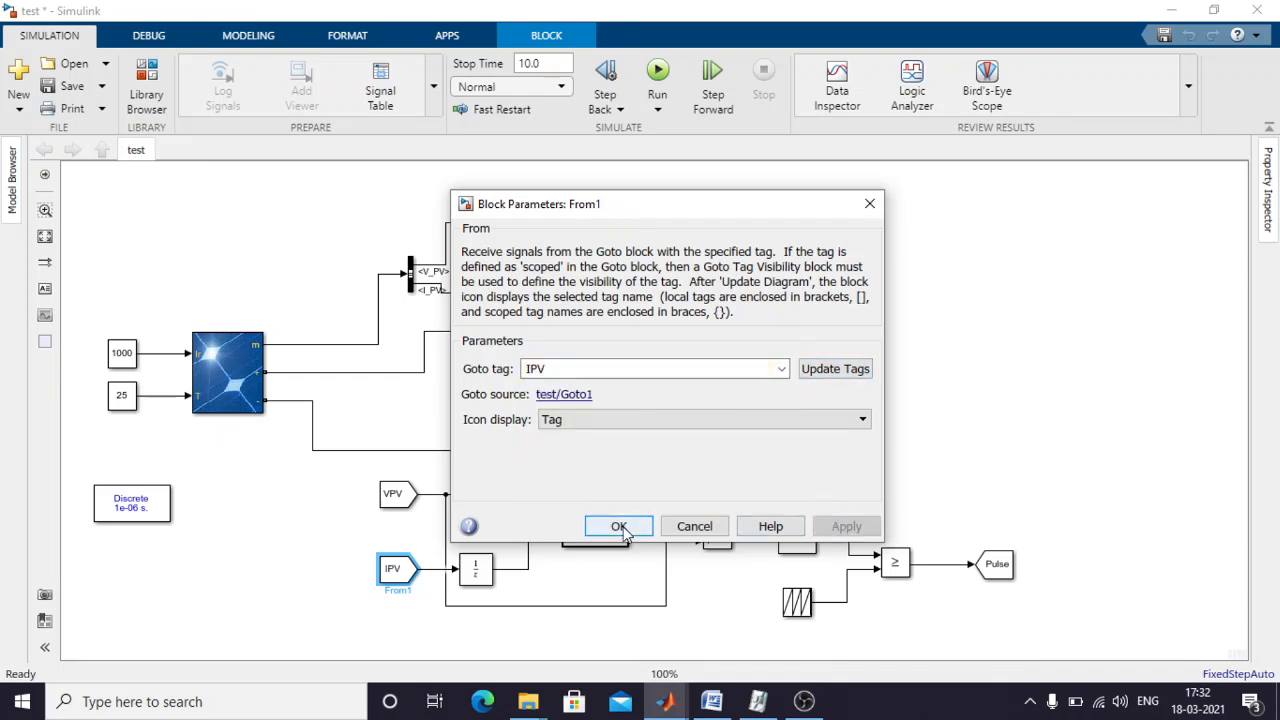
{"action": "left_click", "coordinate": [619, 527]}
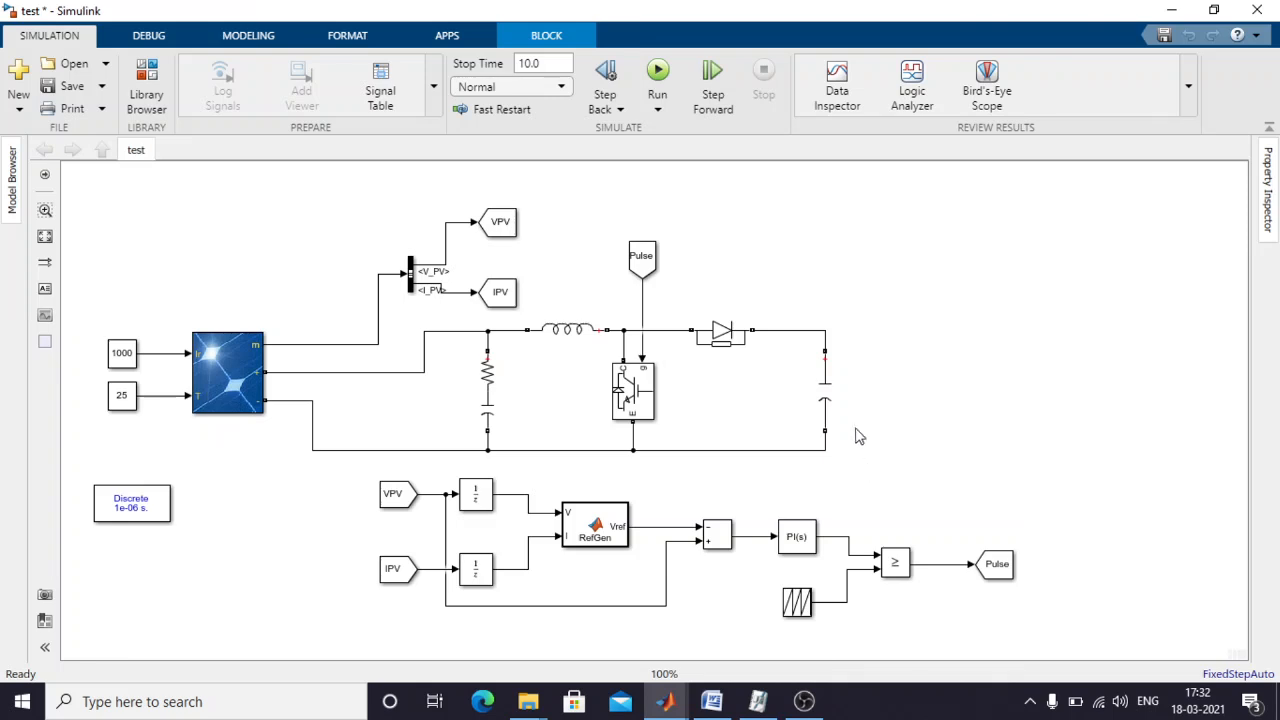
{"action": "left_click", "coordinate": [952, 540]}
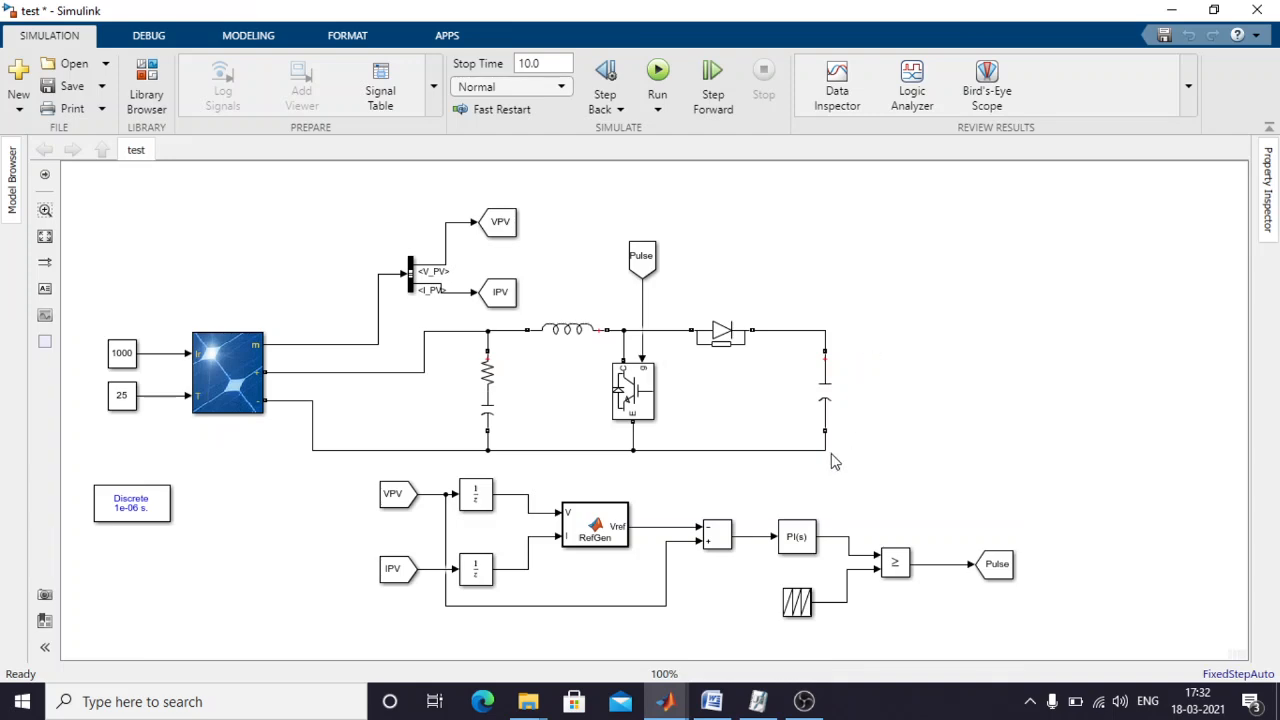
Insert a Connection Port from the Specialized Power Systems Elements library beyond the output capacitor, rotated 180 degrees to face the converter.
{"action": "left_click", "coordinate": [150, 88]}
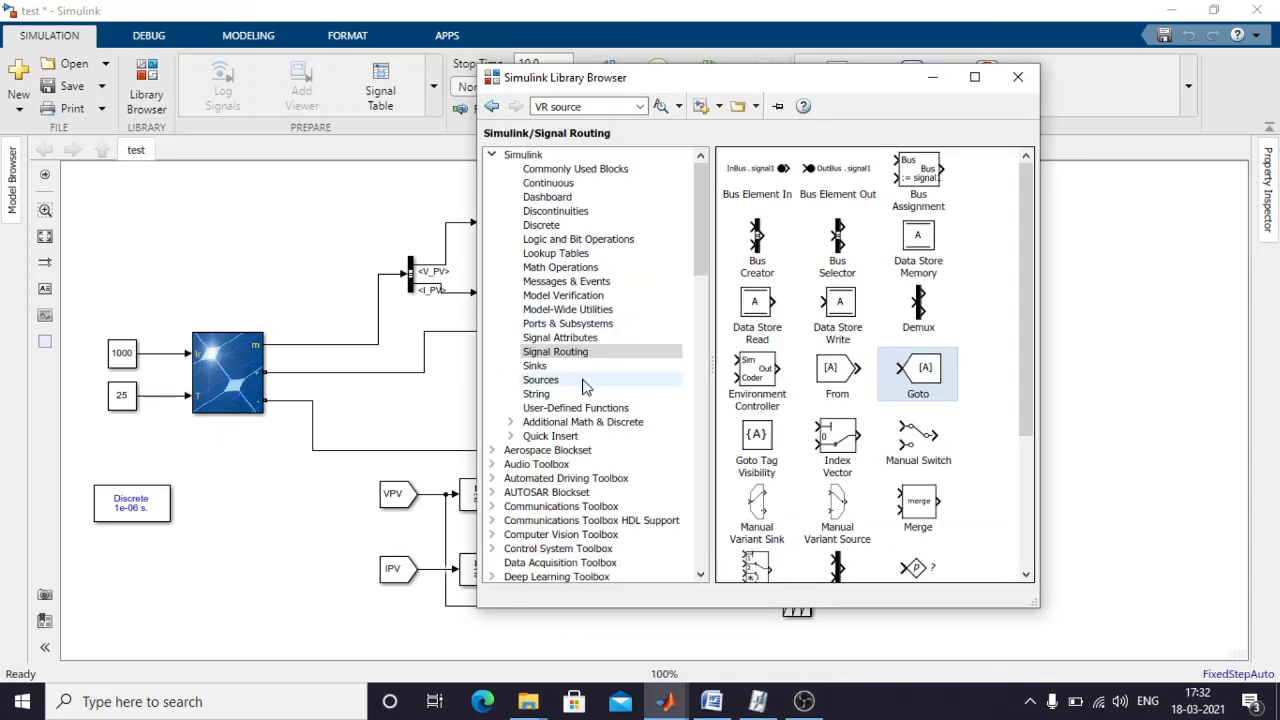
{"action": "scroll", "coordinate": [585, 387], "scroll_direction": "down", "scroll_amount": 14}
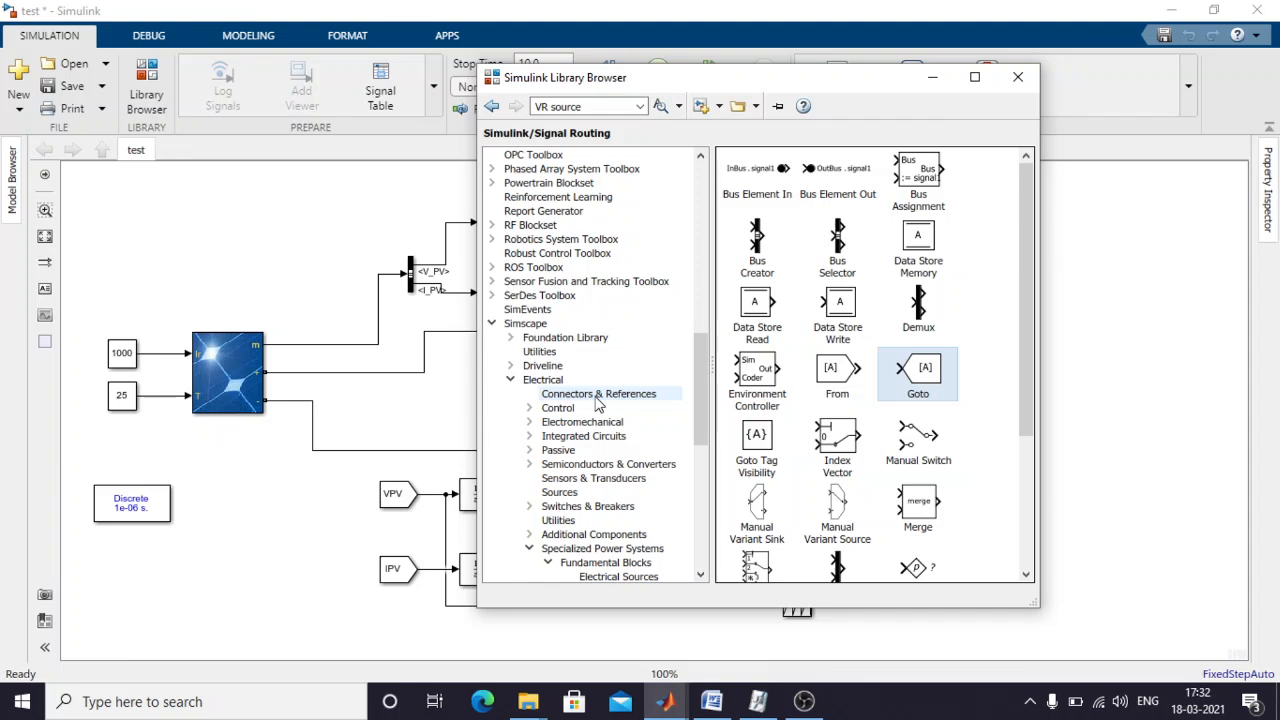
{"action": "left_click", "coordinate": [598, 396]}
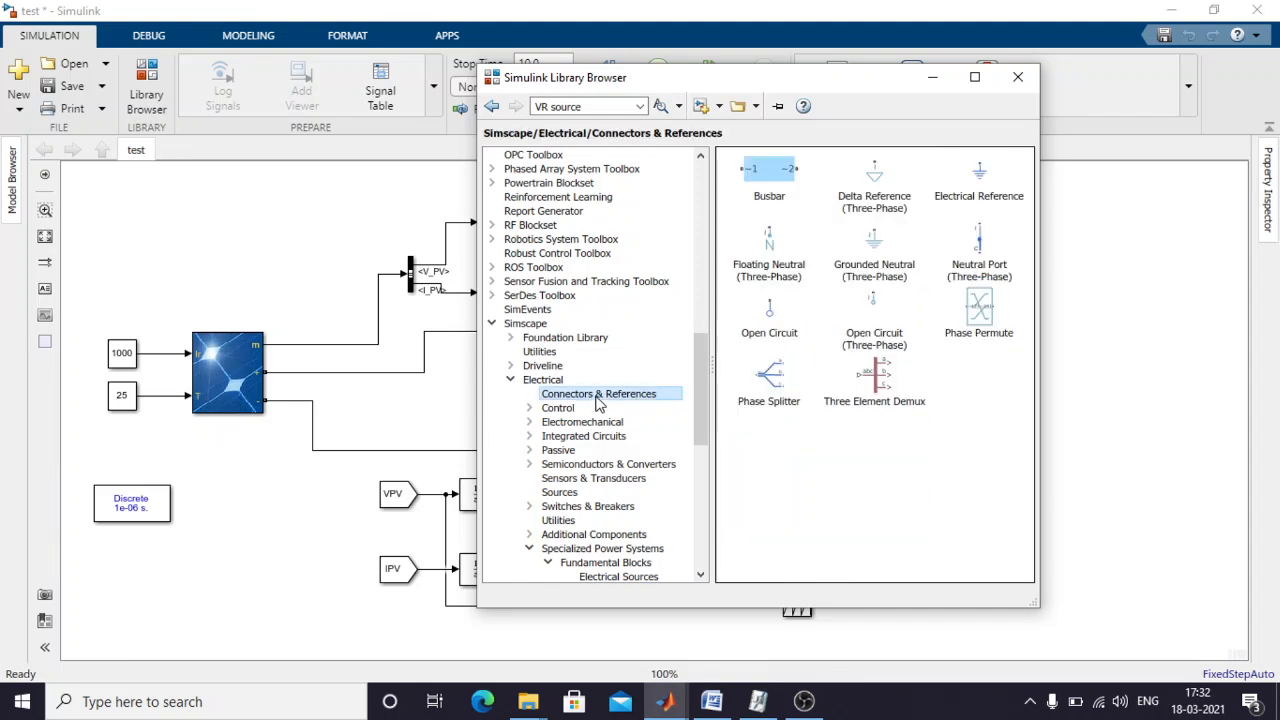
{"action": "scroll", "coordinate": [610, 412], "scroll_direction": "down", "scroll_amount": 5}
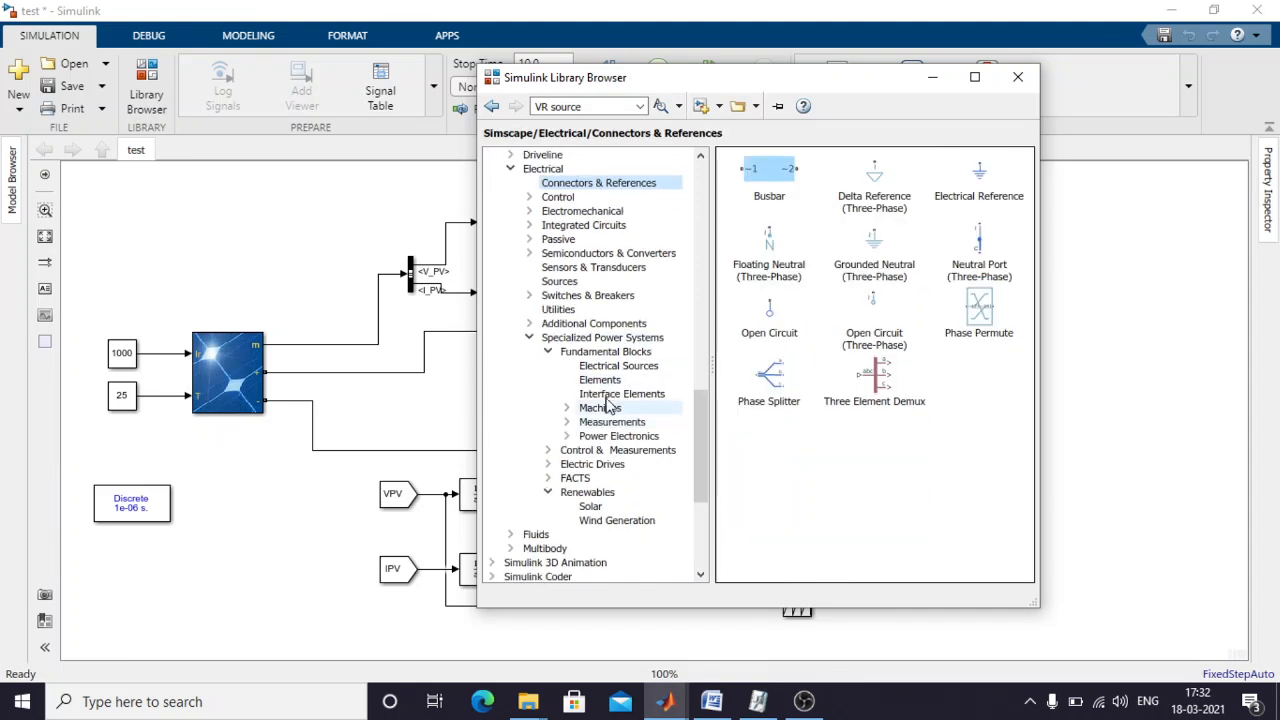
{"action": "left_click", "coordinate": [622, 382]}
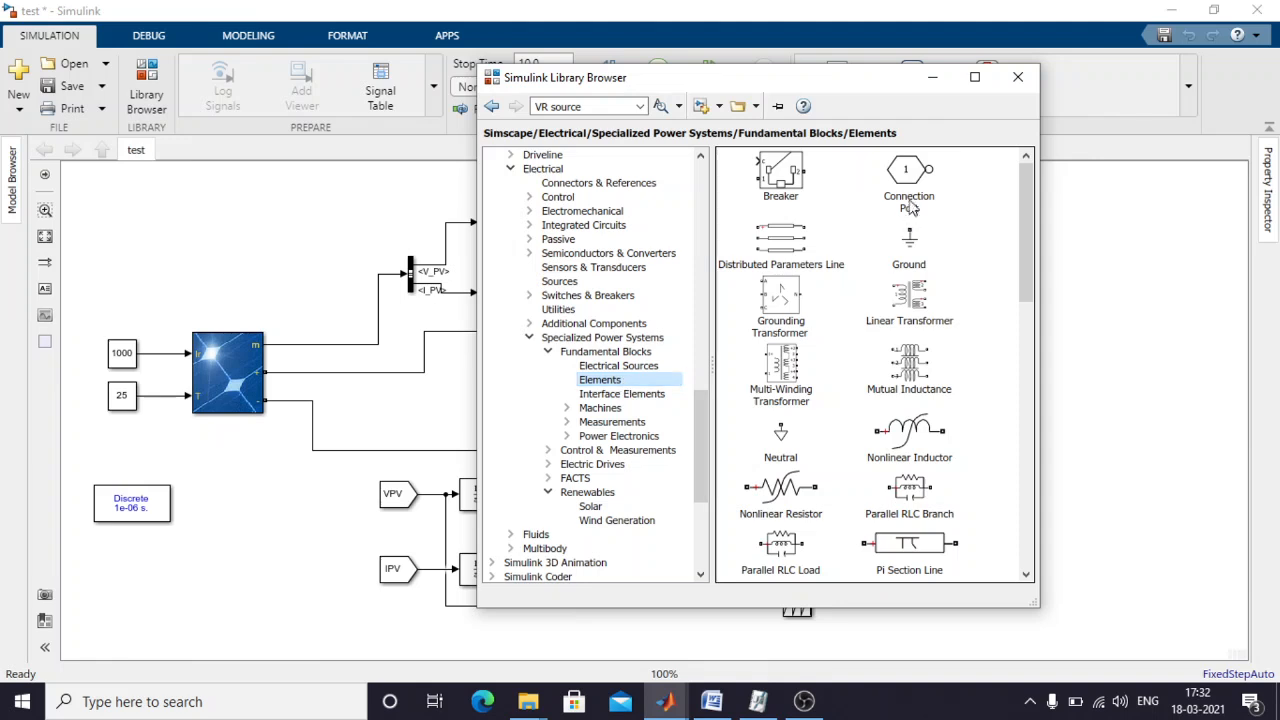
{"action": "left_click", "coordinate": [910, 190]}
{"action": "left_click_drag", "start_coordinate": [912, 180], "coordinate": [980, 331]}
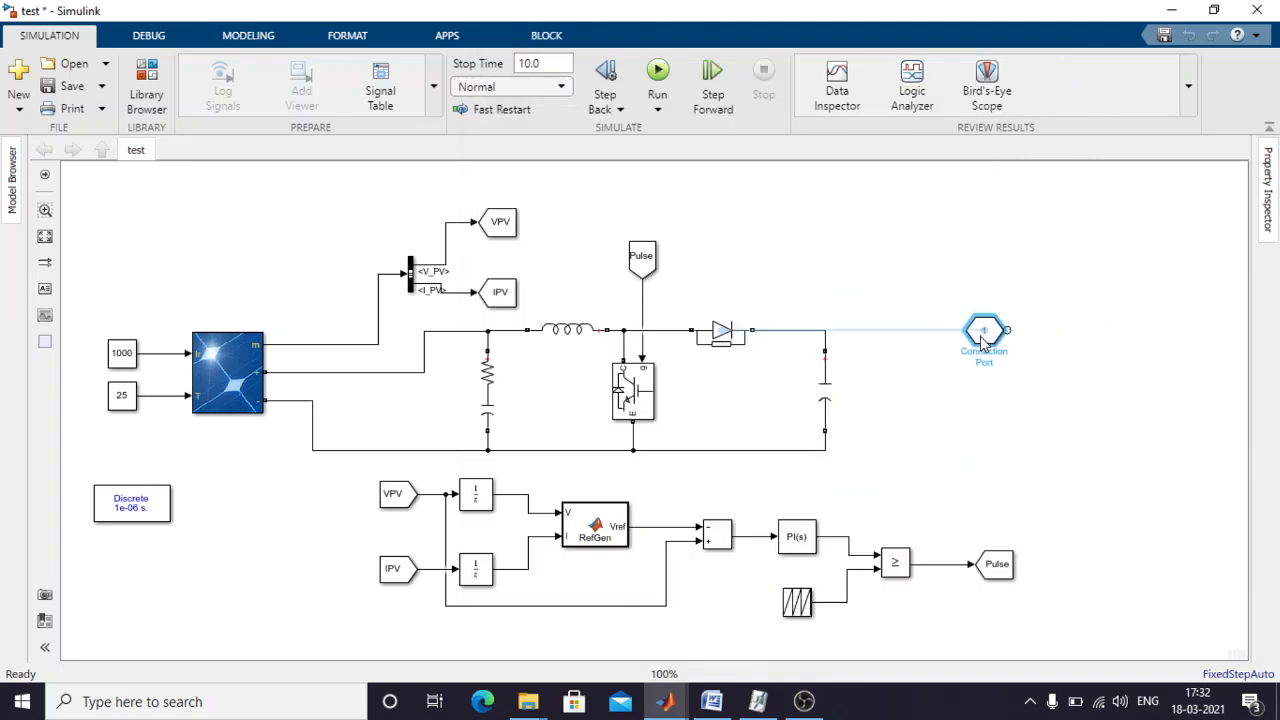
{"action": "key", "text": "ctrl+r"}
{"action": "key", "text": "ctrl+r"}
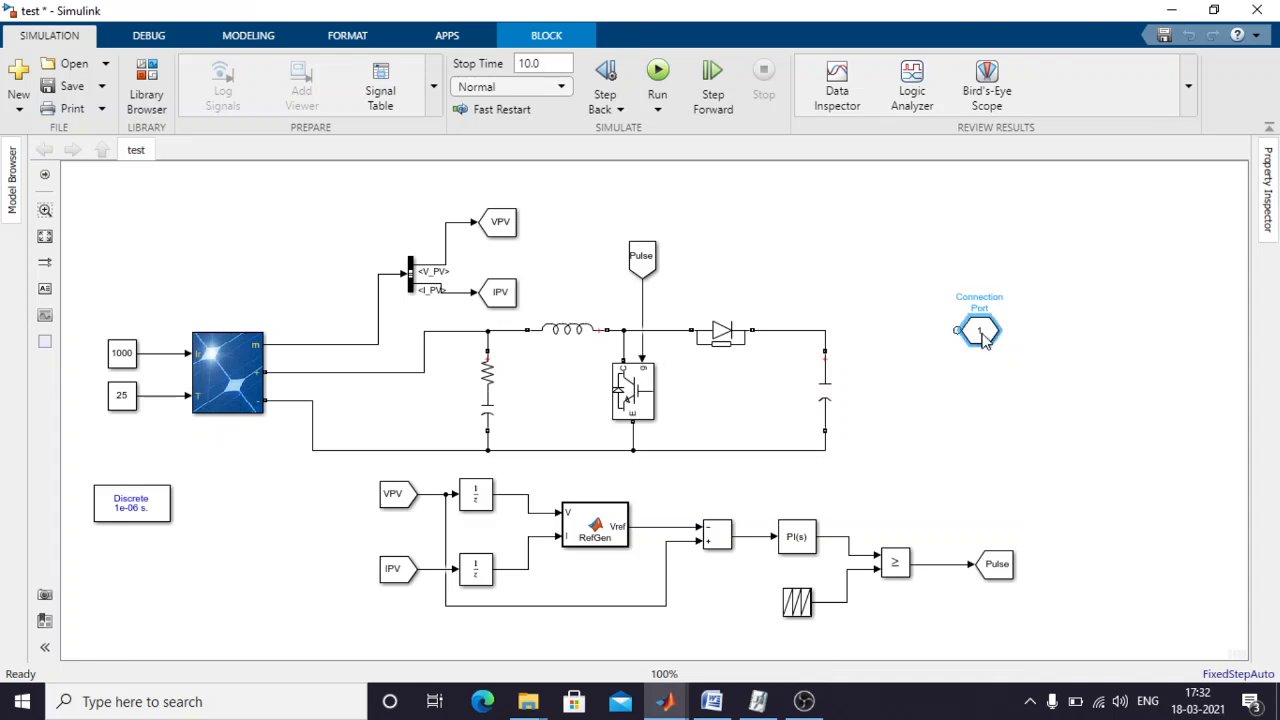
Connect the connection port to the converter's upper output line and place a duplicate port on the lower output line.
{"action": "left_click_drag", "start_coordinate": [945, 330], "coordinate": [828, 329]}
{"action": "left_click_drag", "start_coordinate": [923, 335], "coordinate": [925, 452]}
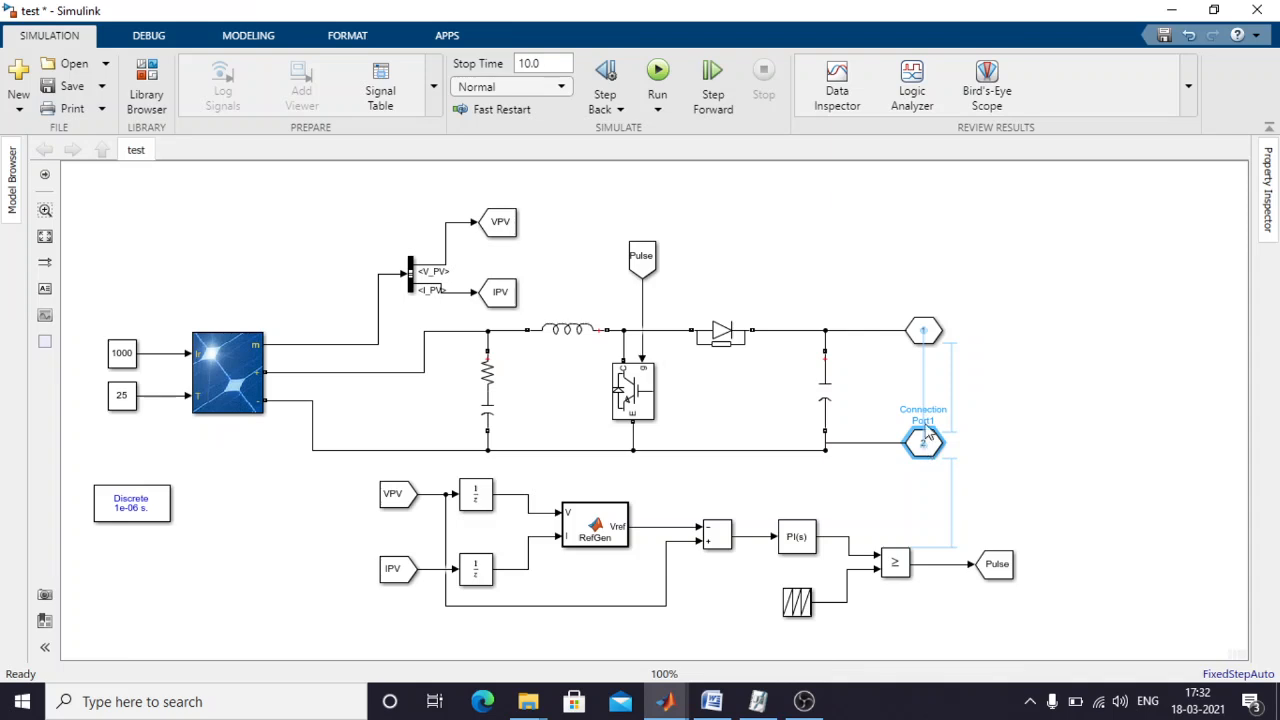
Show the names of the two output connection ports and rename port 1 as + and port 2 as -.
{"action": "left_click", "coordinate": [923, 330]}
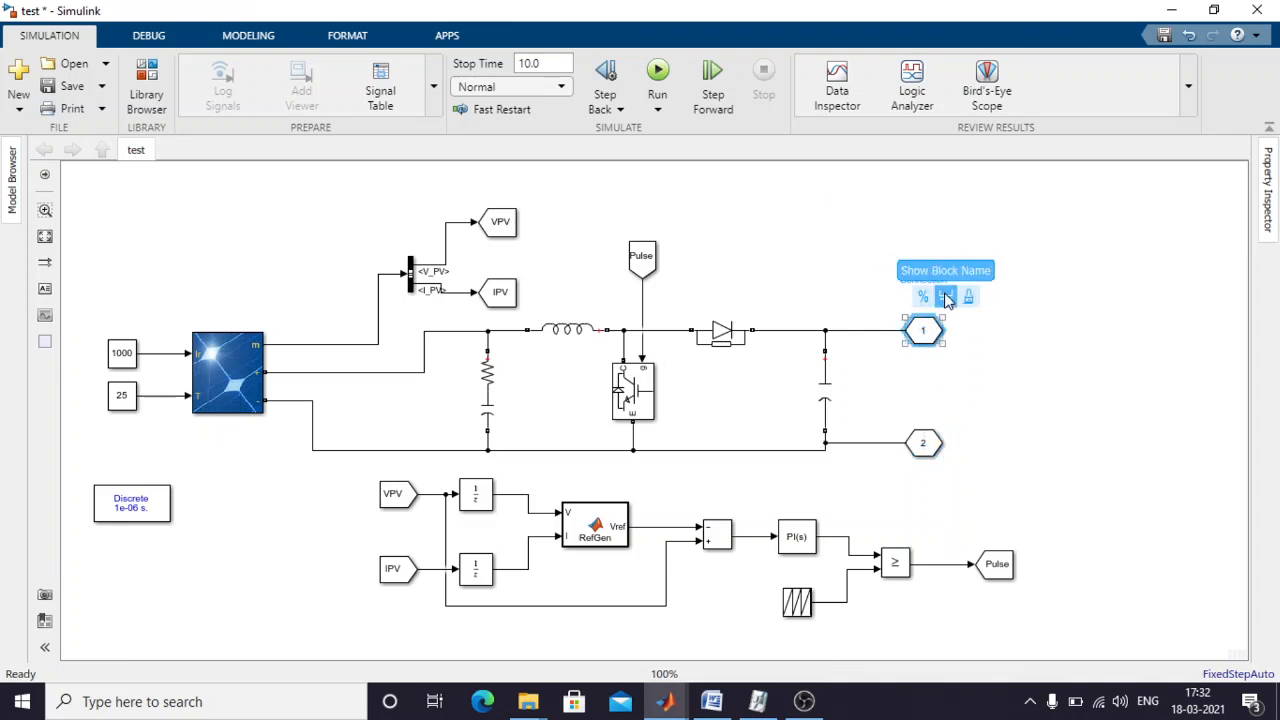
{"action": "left_click", "coordinate": [945, 298]}
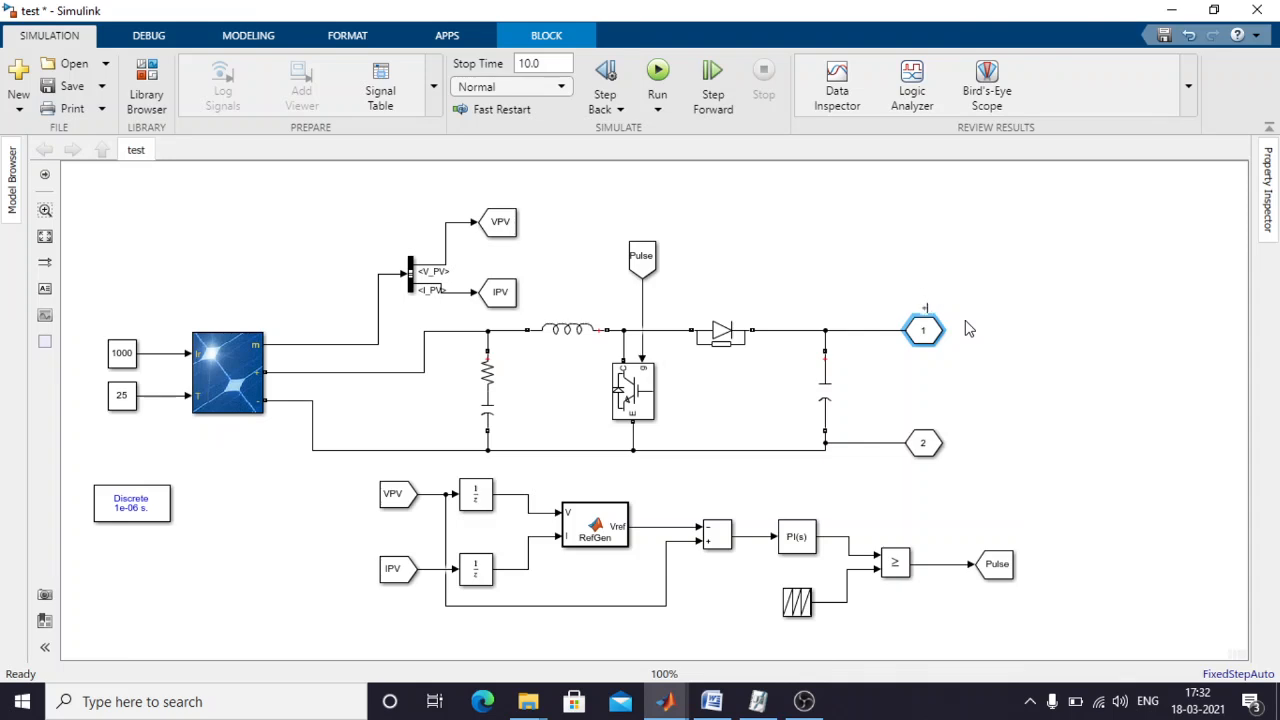
{"action": "left_click", "coordinate": [922, 442]}
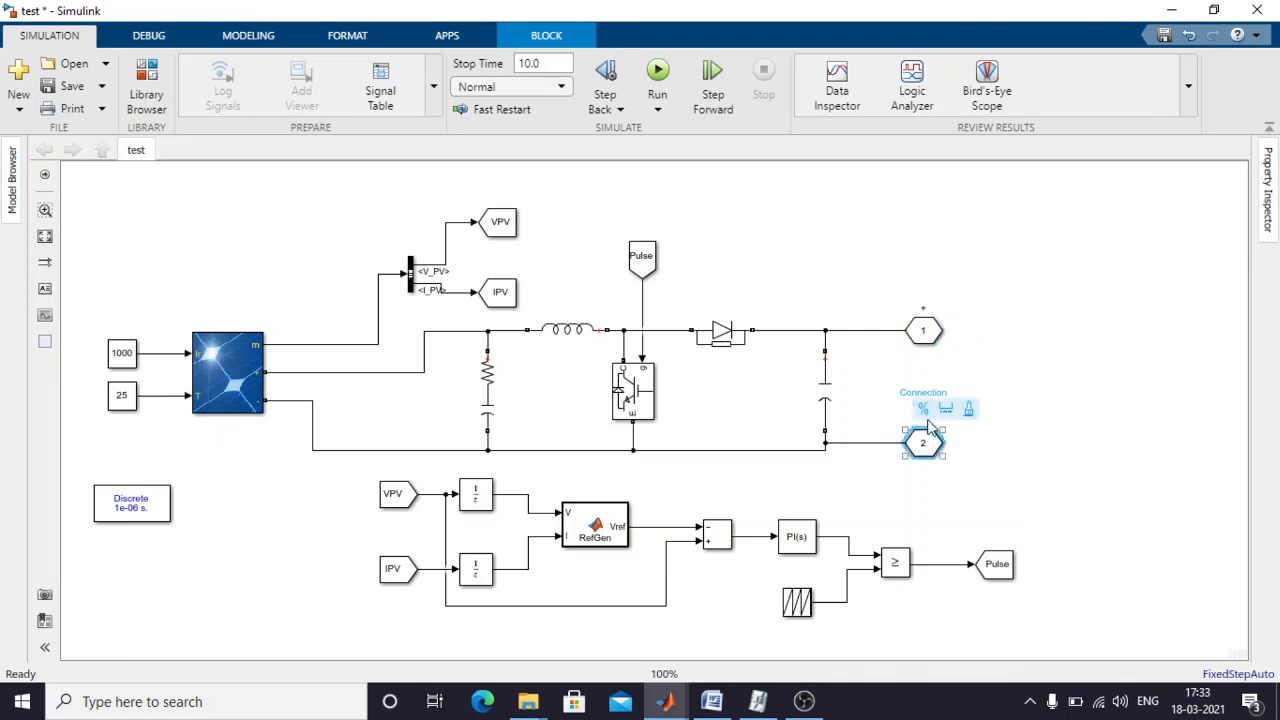
{"action": "left_click", "coordinate": [948, 410]}
{"action": "left_click", "coordinate": [1030, 422]}
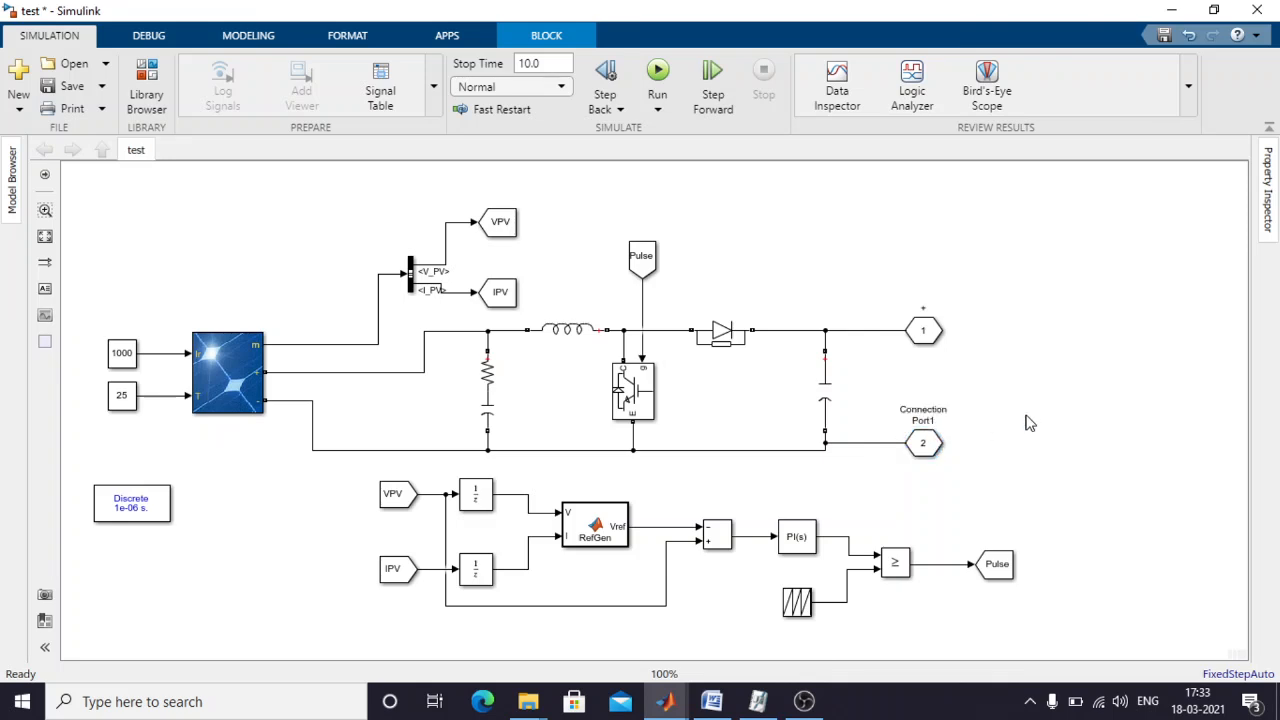
{"action": "left_click", "coordinate": [920, 445]}
{"action": "key", "text": "BackSpace"}
{"action": "key", "text": "BackSpace"}
{"action": "key", "text": "BackSpace"}
{"action": "key", "text": "BackSpace"}
{"action": "key", "text": "BackSpace"}
{"action": "key", "text": "BackSpace"}
{"action": "key", "text": "BackSpace"}
{"action": "left_click", "coordinate": [1038, 418]}
Create a subsystem from the boost converter circuit and its MPPT control blocks, leaving out the PV array.
{"action": "left_click_drag", "start_coordinate": [306, 204], "coordinate": [1066, 503]}
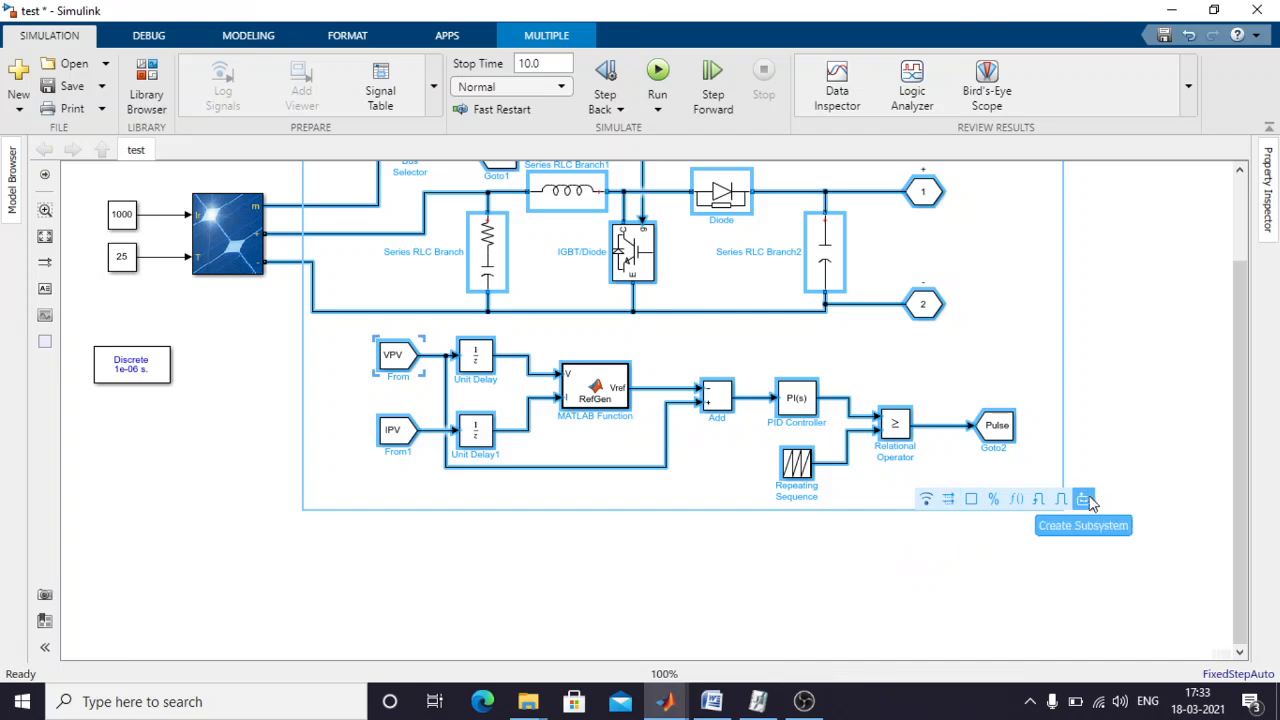
{"action": "left_click", "coordinate": [1085, 499]}
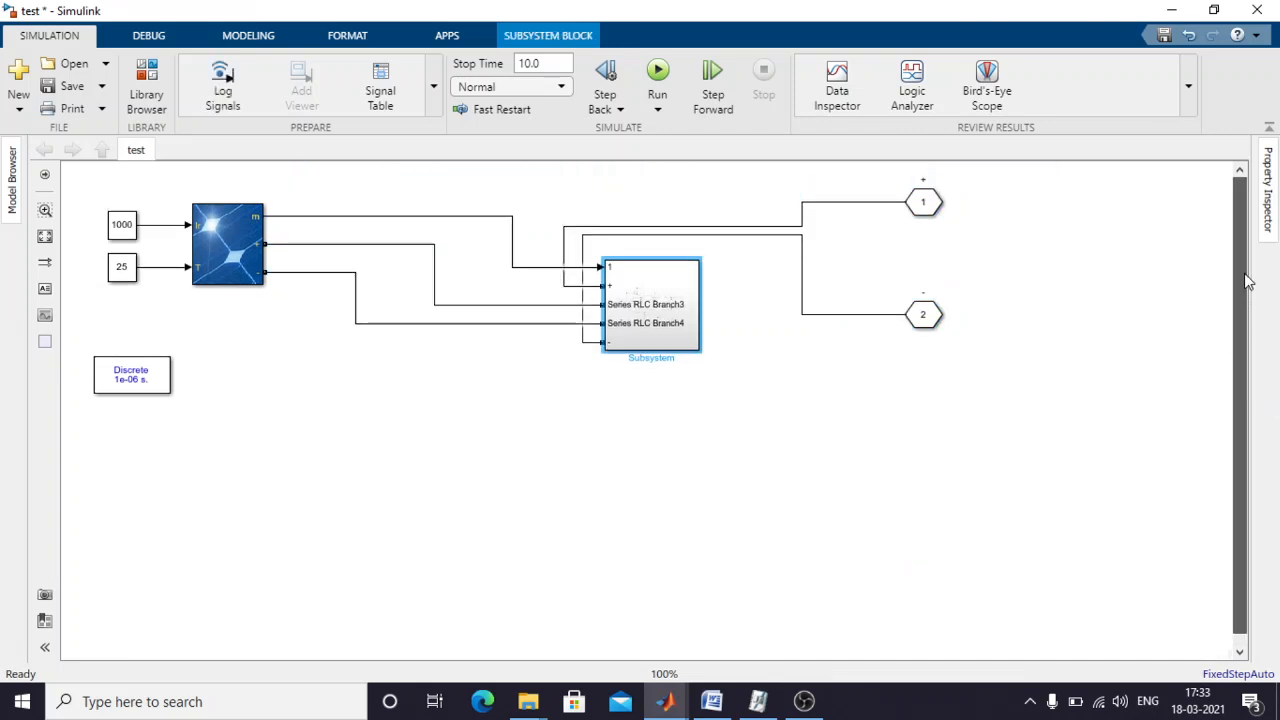
Inside the new subsystem, reposition the three input-side ports to straighten their connection lines.
{"action": "double_click", "coordinate": [658, 330]}
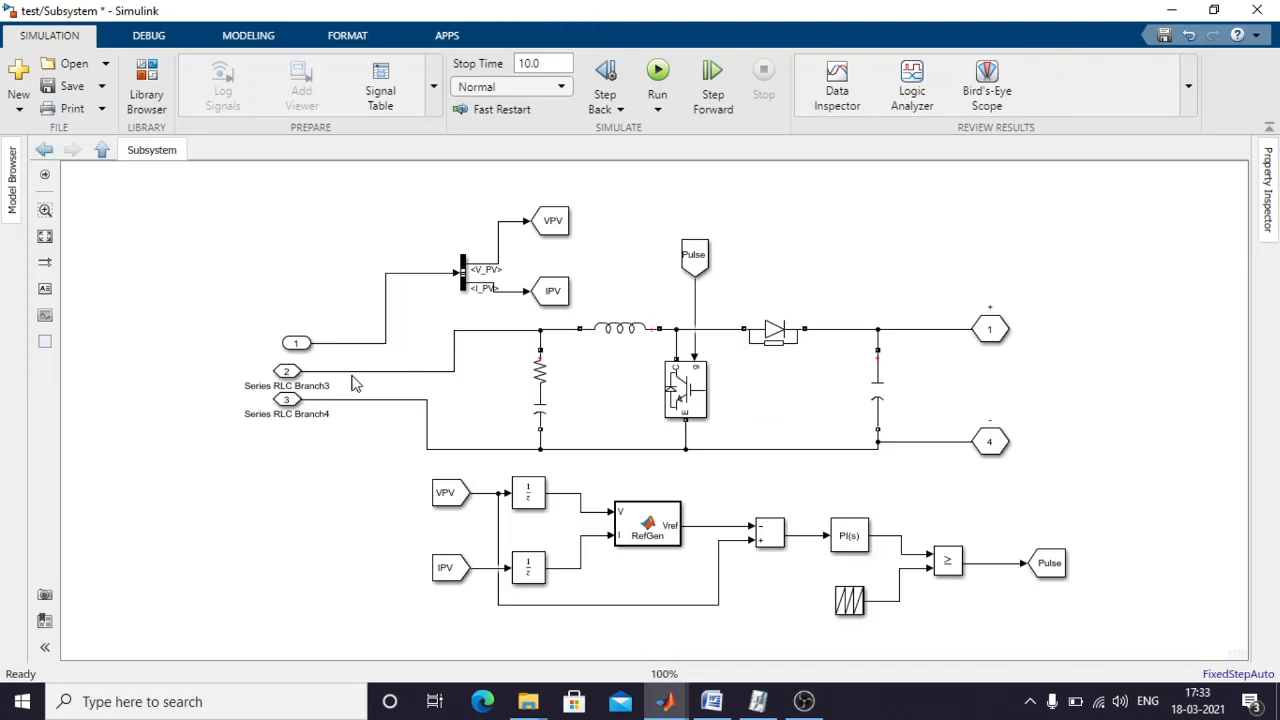
{"action": "left_click_drag", "start_coordinate": [286, 400], "coordinate": [286, 432]}
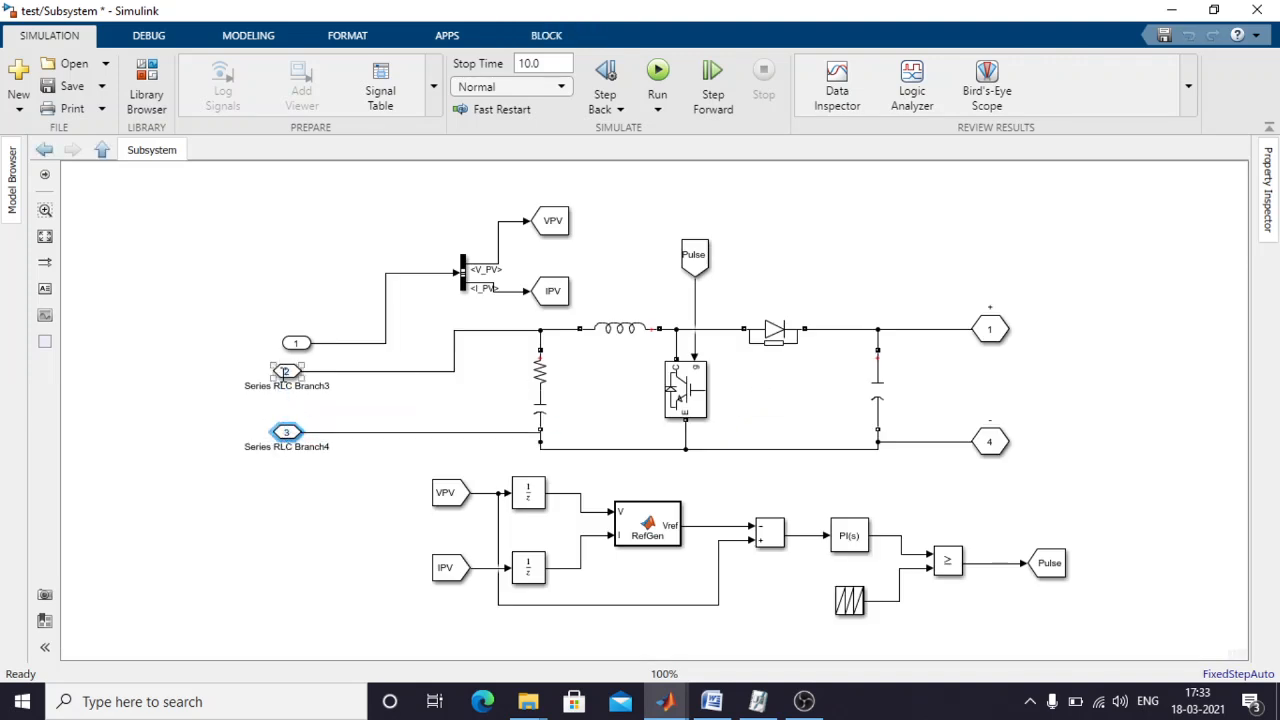
{"action": "left_click_drag", "start_coordinate": [297, 349], "coordinate": [330, 278]}
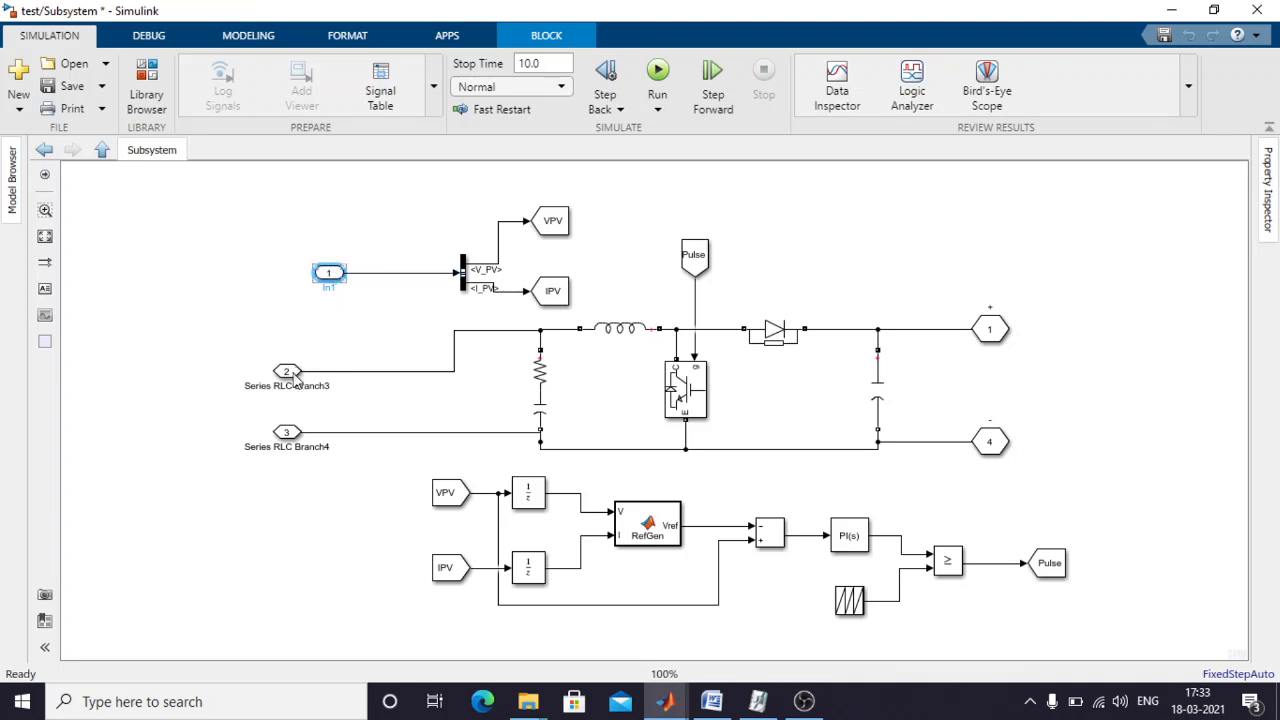
{"action": "left_click_drag", "start_coordinate": [290, 375], "coordinate": [311, 332]}
Rename connection port 2 of the subsystem as PV+.
{"action": "key", "text": "BackSpace"}
{"action": "key", "text": "BackSpace"}
{"action": "key", "text": "BackSpace"}
{"action": "key", "text": "BackSpace"}
{"action": "key", "text": "BackSpace"}
{"action": "key", "text": "BackSpace"}
{"action": "key", "text": "BackSpace"}
{"action": "key", "text": "BackSpace"}
{"action": "key", "text": "BackSpace"}
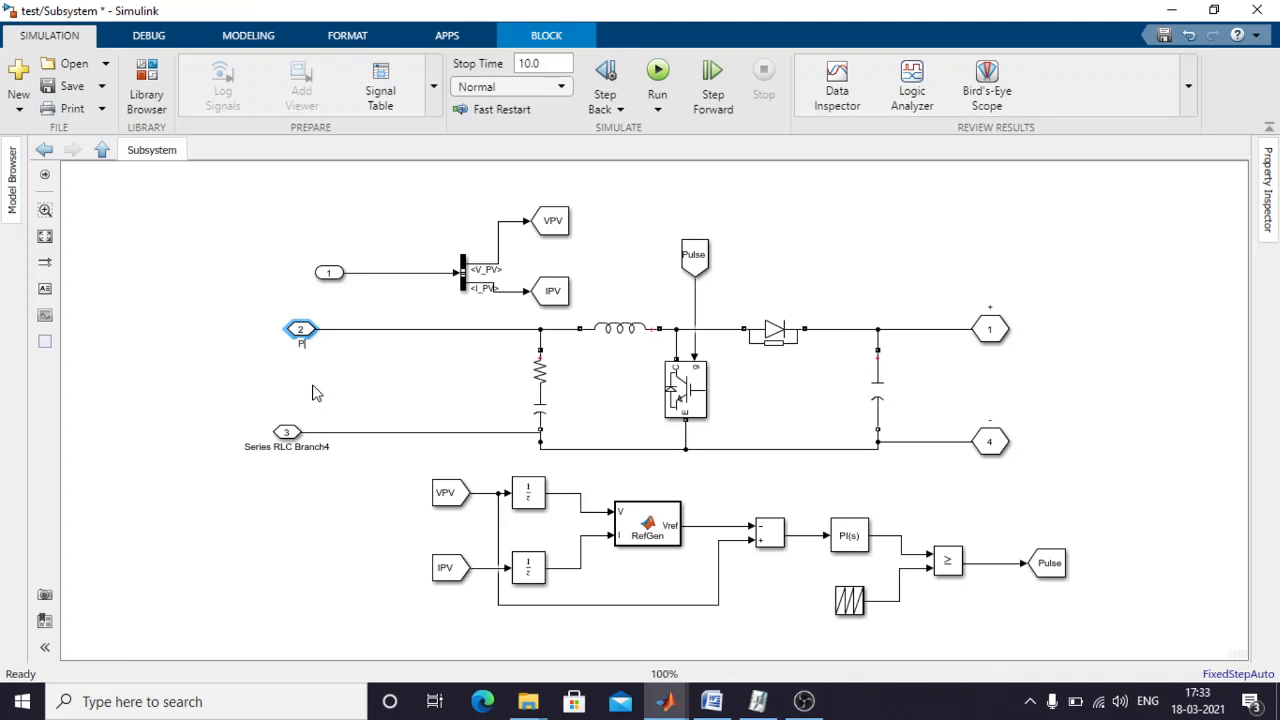
Rename connection port 3 of the subsystem as PV-.
{"action": "left_click", "coordinate": [297, 447]}
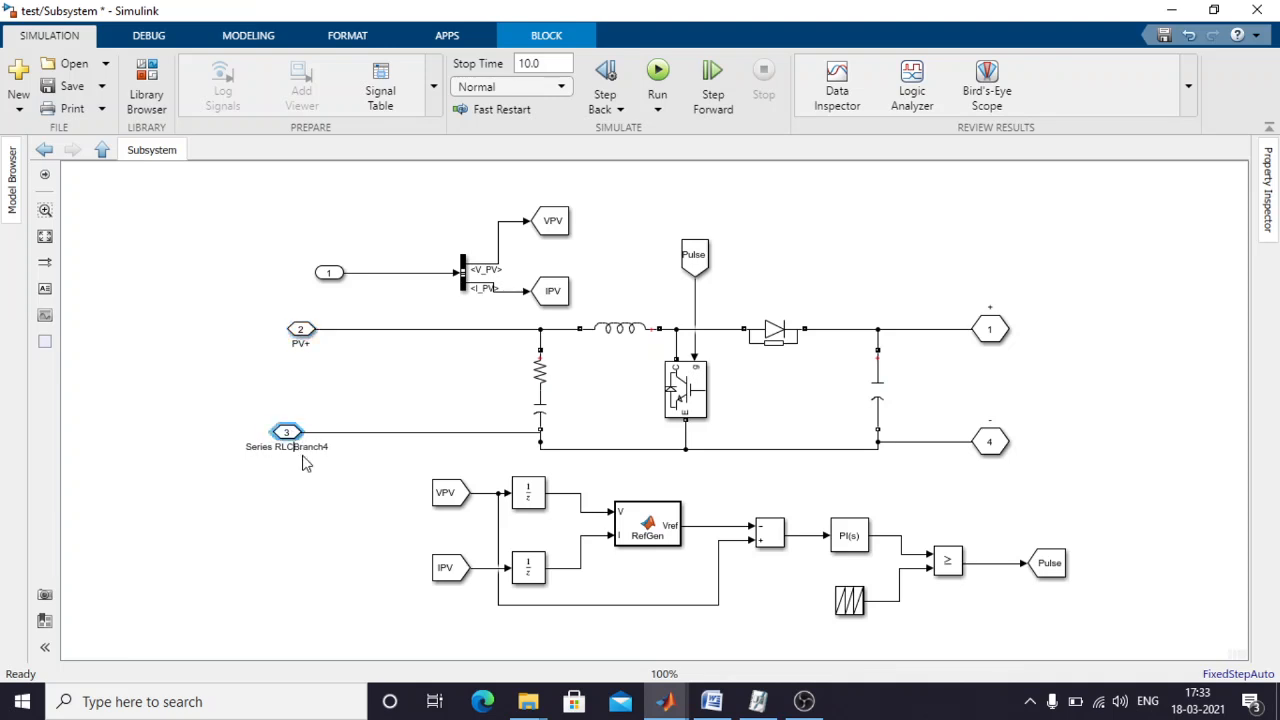
{"action": "key", "text": "BackSpace"}
{"action": "key", "text": "BackSpace"}
{"action": "key", "text": "BackSpace"}
{"action": "key", "text": "BackSpace"}
{"action": "key", "text": "BackSpace"}
{"action": "key", "text": "BackSpace"}
{"action": "key", "text": "BackSpace"}
{"action": "key", "text": "BackSpace"}
{"action": "key", "text": "BackSpace"}
{"action": "key", "text": "BackSpace"}
{"action": "key", "text": "BackSpace"}
{"action": "left_click", "coordinate": [345, 492]}
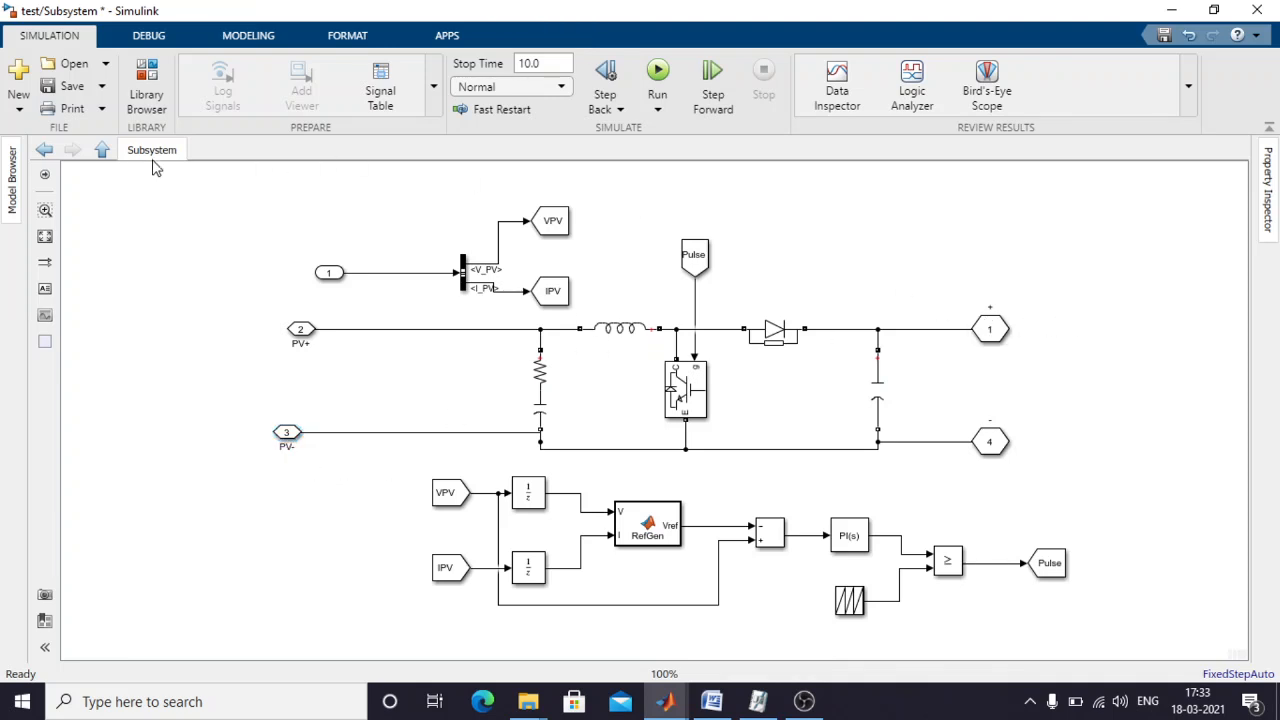
Check the subsystem from the top level, and set the + port's location on the parent subsystem to Right.
{"action": "left_click", "coordinate": [44, 150]}
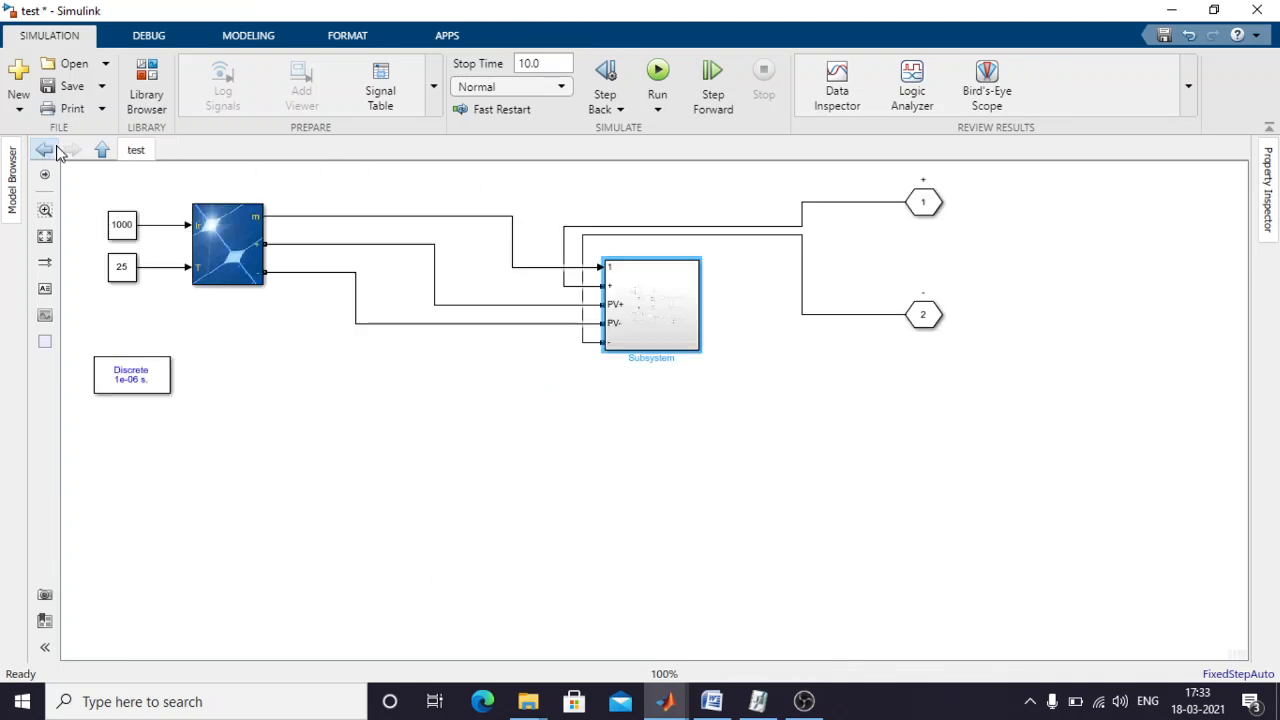
{"action": "left_click", "coordinate": [667, 322]}
{"action": "double_click", "coordinate": [669, 330]}
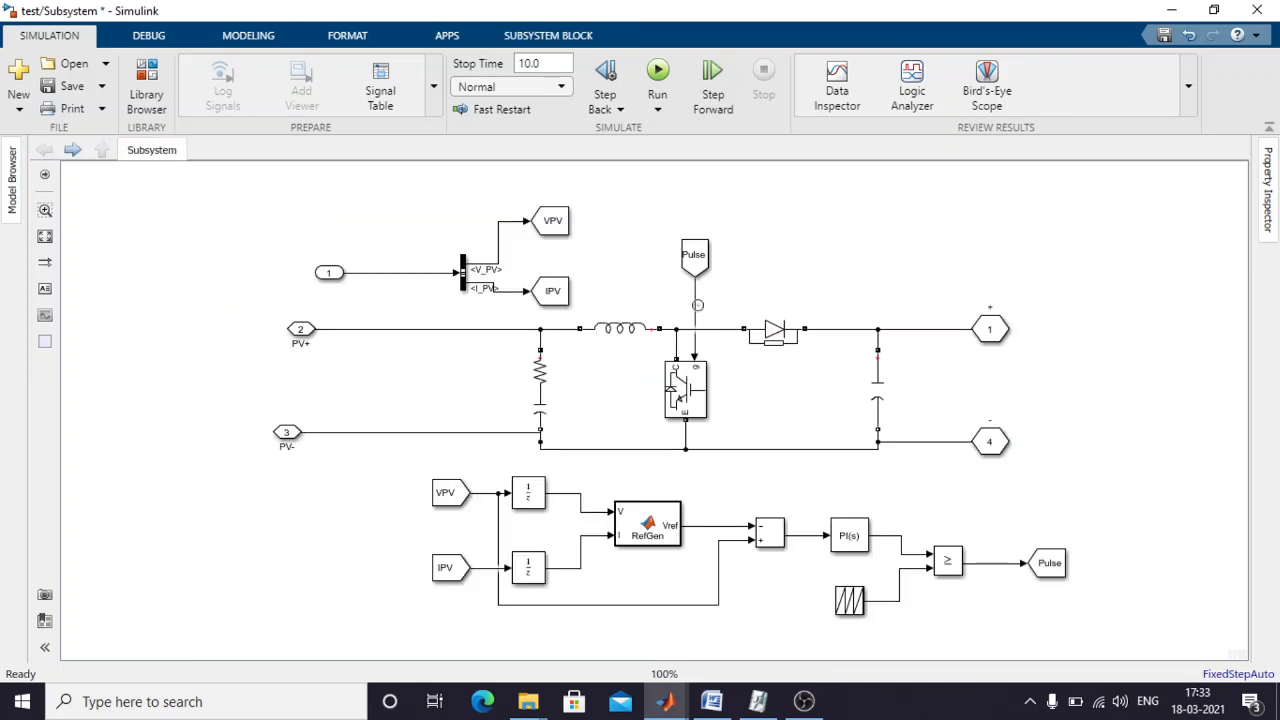
{"action": "double_click", "coordinate": [990, 329]}
{"action": "left_click", "coordinate": [914, 370]}
{"action": "left_click", "coordinate": [900, 403]}
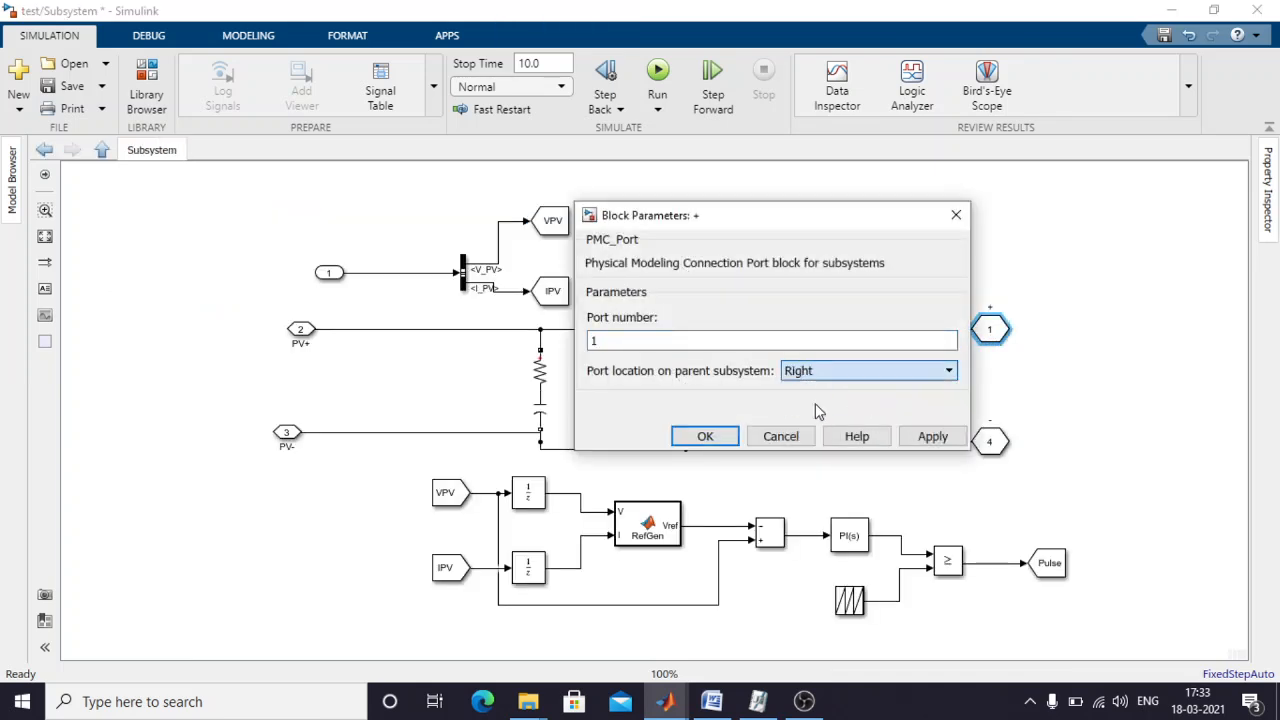
{"action": "left_click", "coordinate": [940, 440]}
{"action": "left_click", "coordinate": [700, 436]}
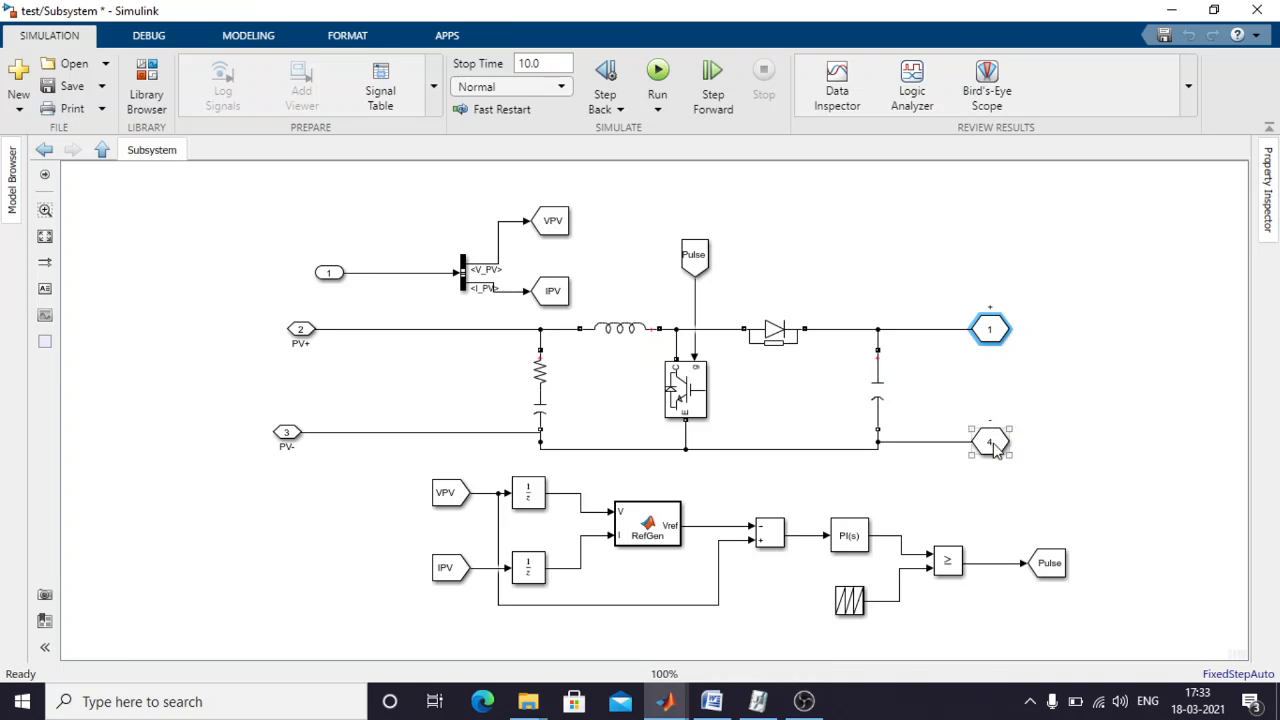
Set the - port's location on the parent subsystem to Right.
{"action": "double_click", "coordinate": [990, 441]}
{"action": "left_click", "coordinate": [852, 483]}
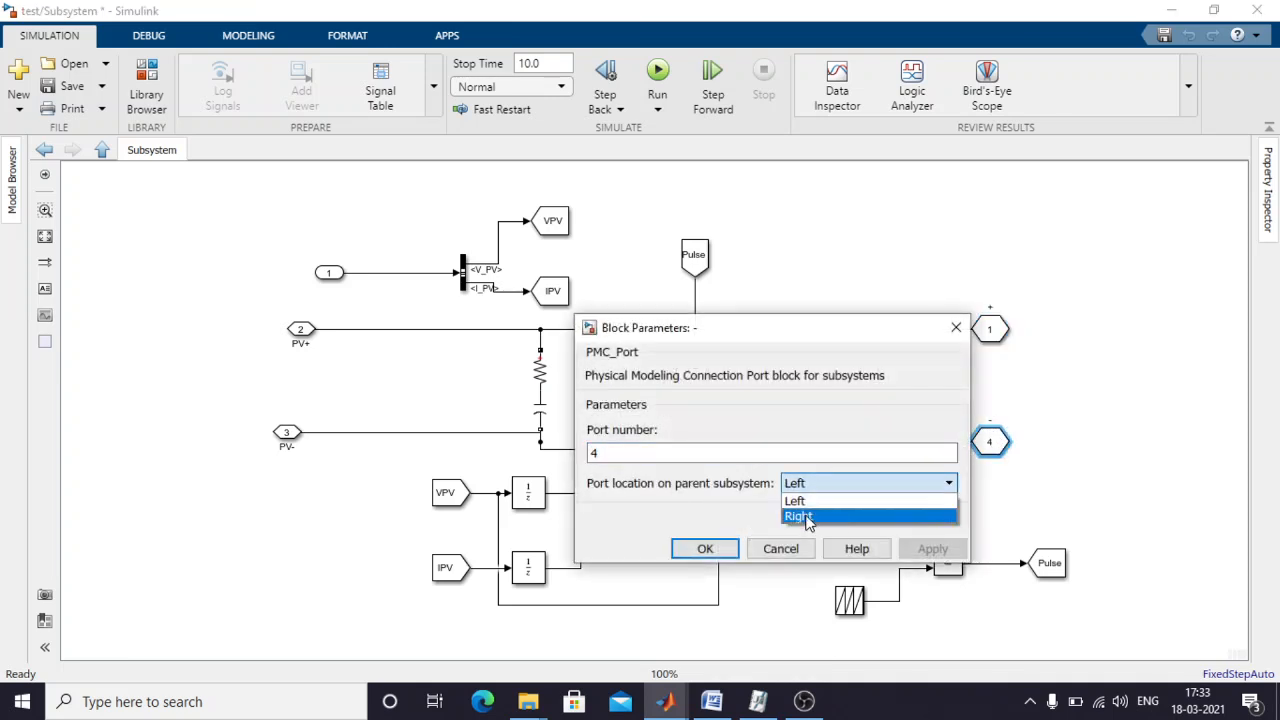
{"action": "left_click", "coordinate": [800, 516]}
{"action": "left_click", "coordinate": [933, 549]}
{"action": "left_click", "coordinate": [706, 549]}
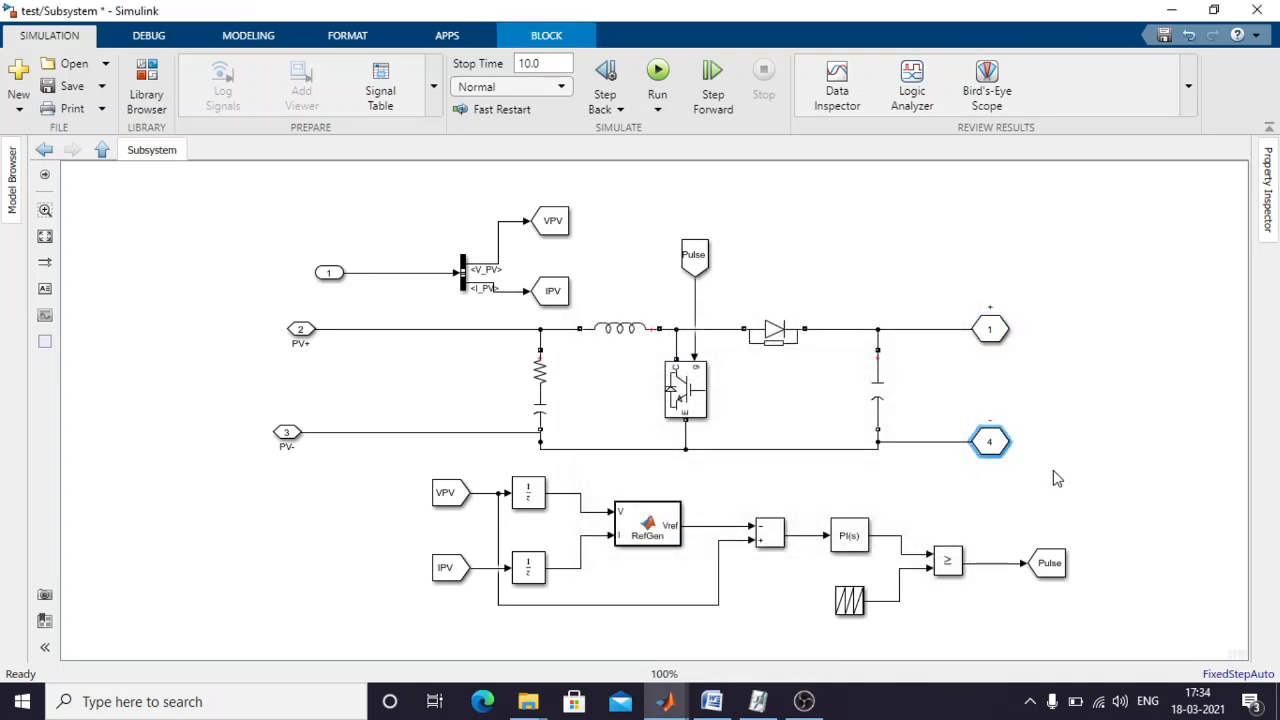
Return to the top-level model and move the subsystem directly beside the PV array block.
{"action": "left_click", "coordinate": [44, 149]}
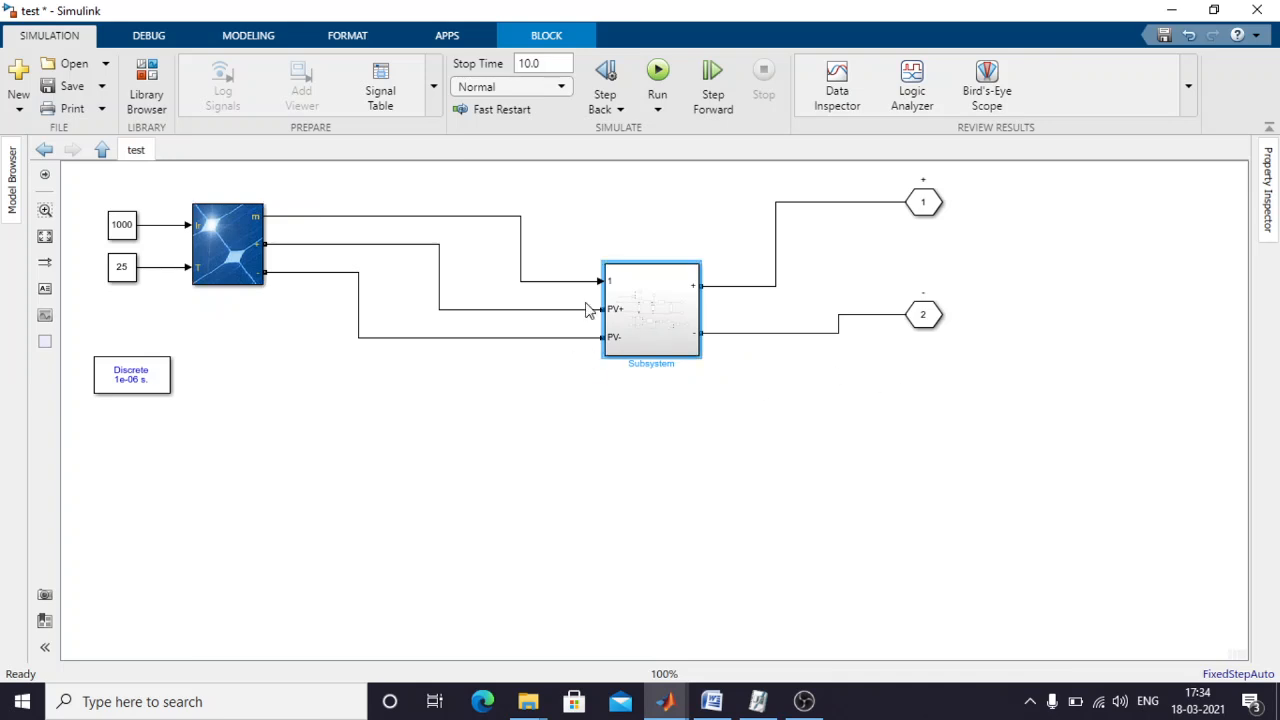
{"action": "left_click_drag", "start_coordinate": [652, 324], "coordinate": [384, 258]}
{"action": "left_click", "coordinate": [383, 291]}
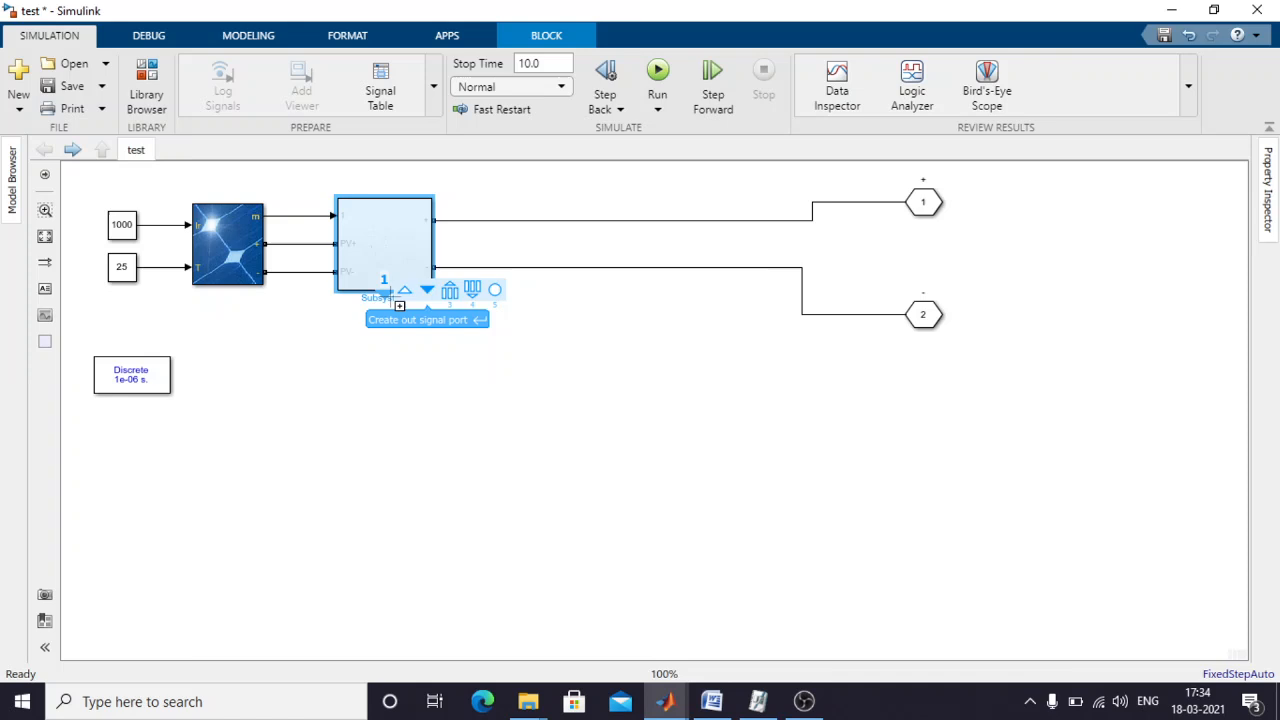
{"action": "left_click", "coordinate": [409, 425]}
{"action": "left_click", "coordinate": [384, 291]}
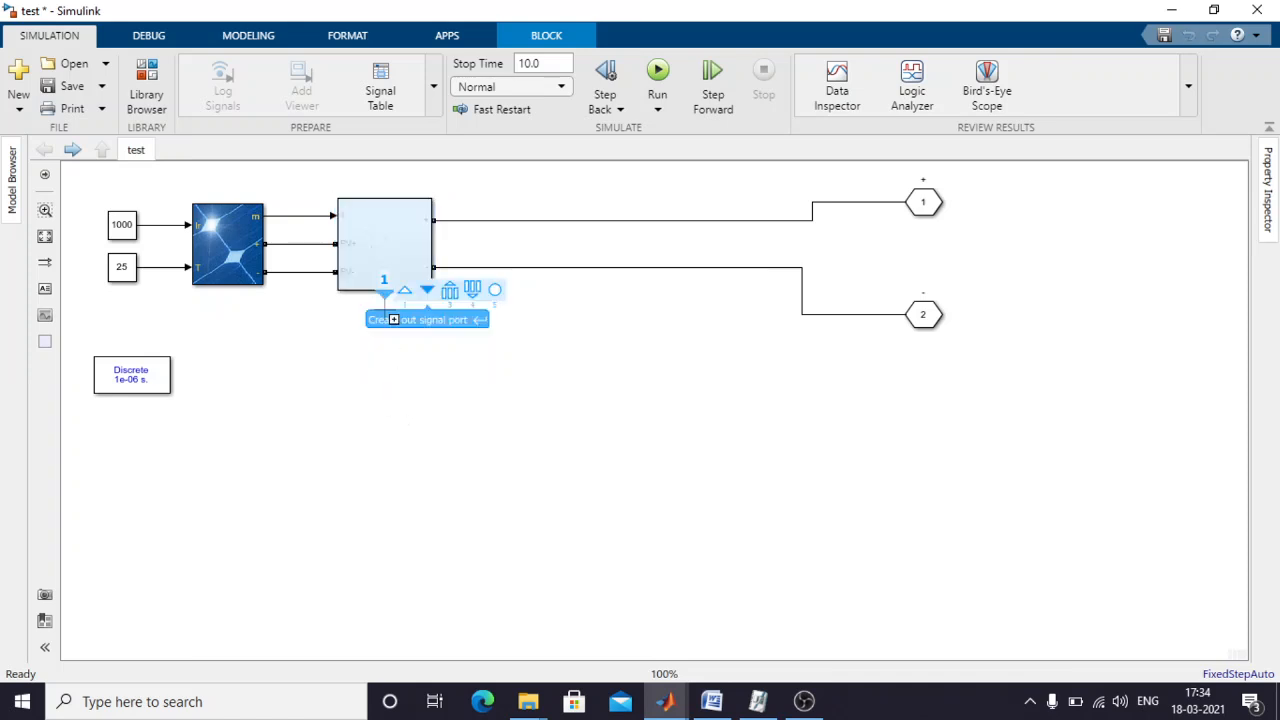
{"action": "left_click", "coordinate": [344, 312]}
{"action": "left_click", "coordinate": [377, 265]}
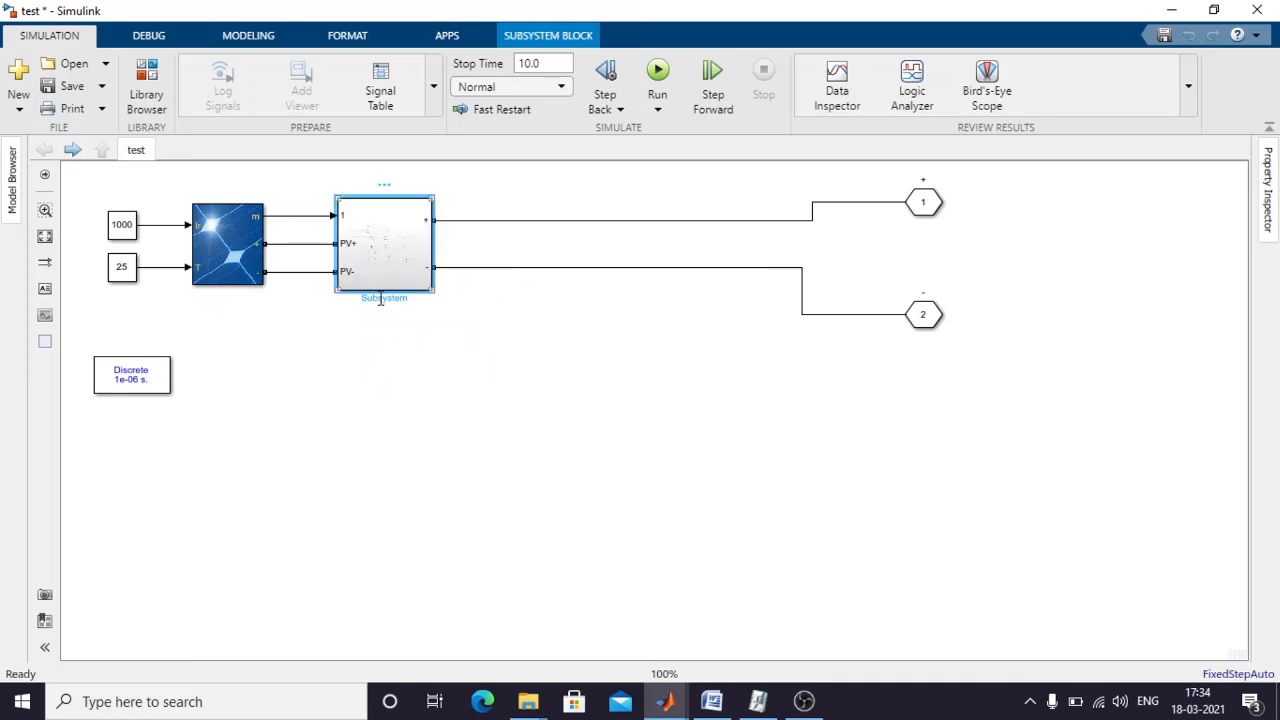
{"action": "left_click", "coordinate": [407, 182]}
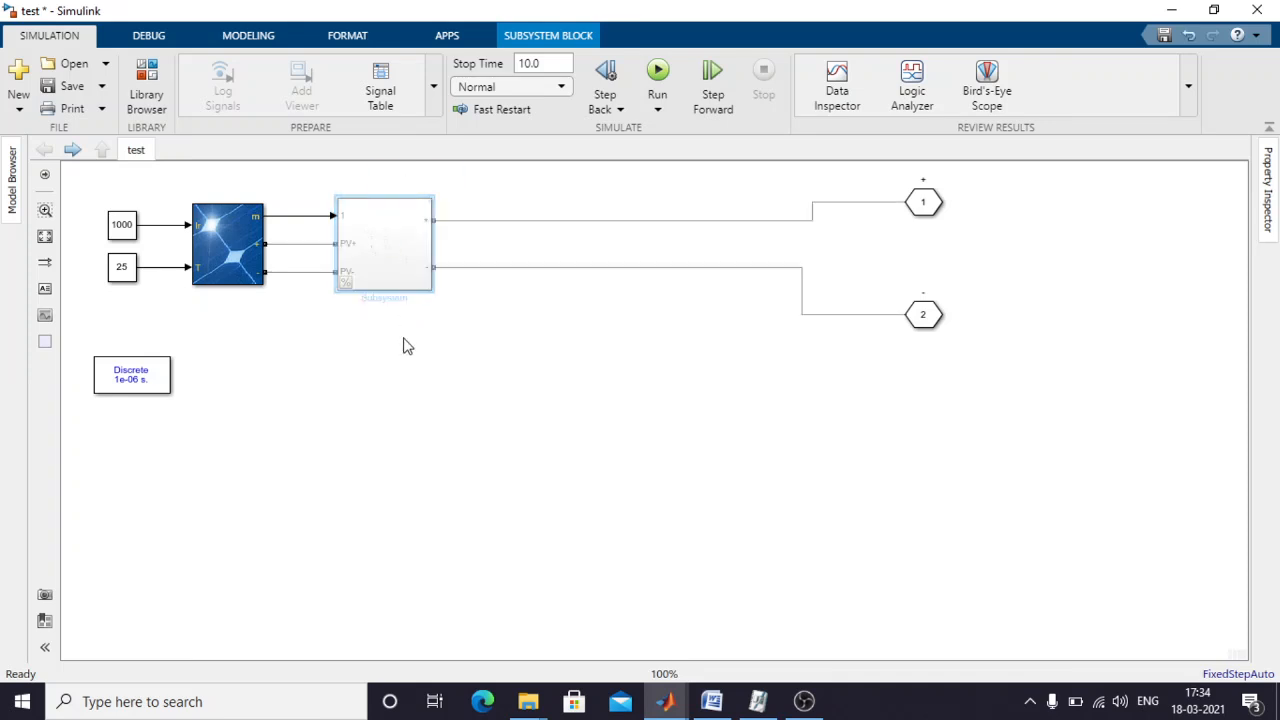
{"action": "key", "text": "ctrl+z"}
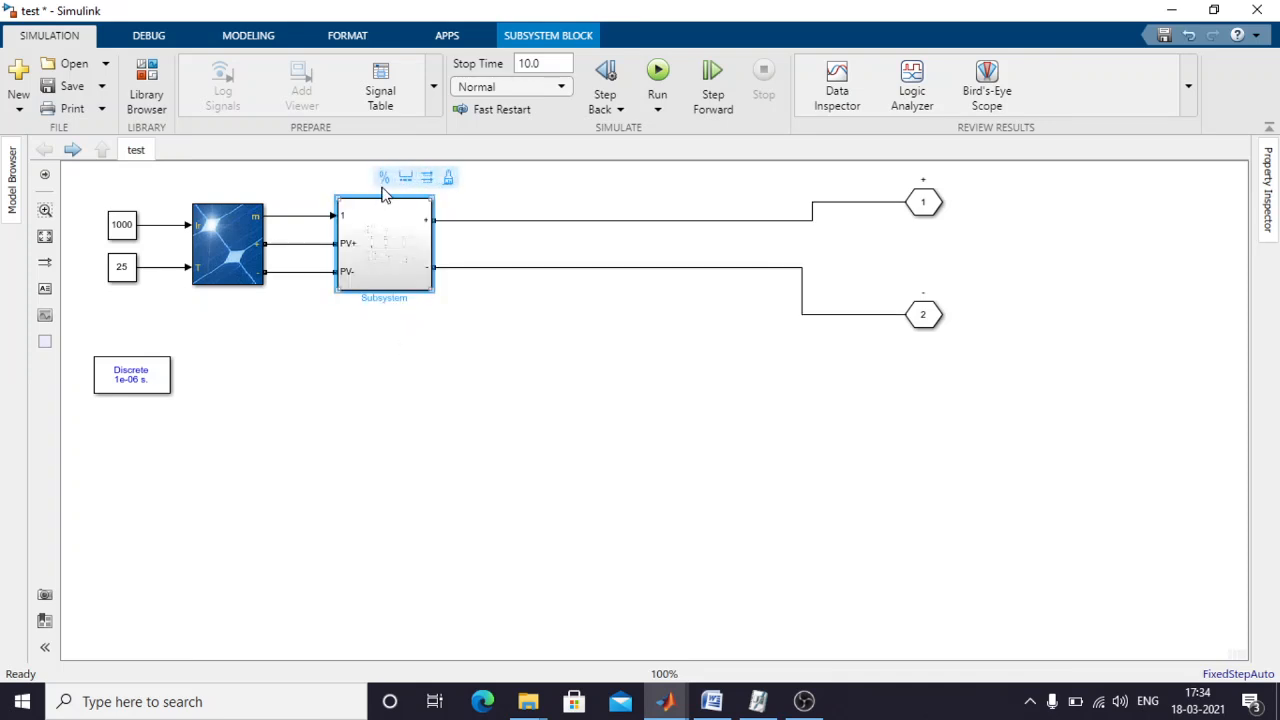
Show the subsystem's block name and rename it DC-DC Boost Converter With MPPT.
{"action": "left_click", "coordinate": [407, 179]}
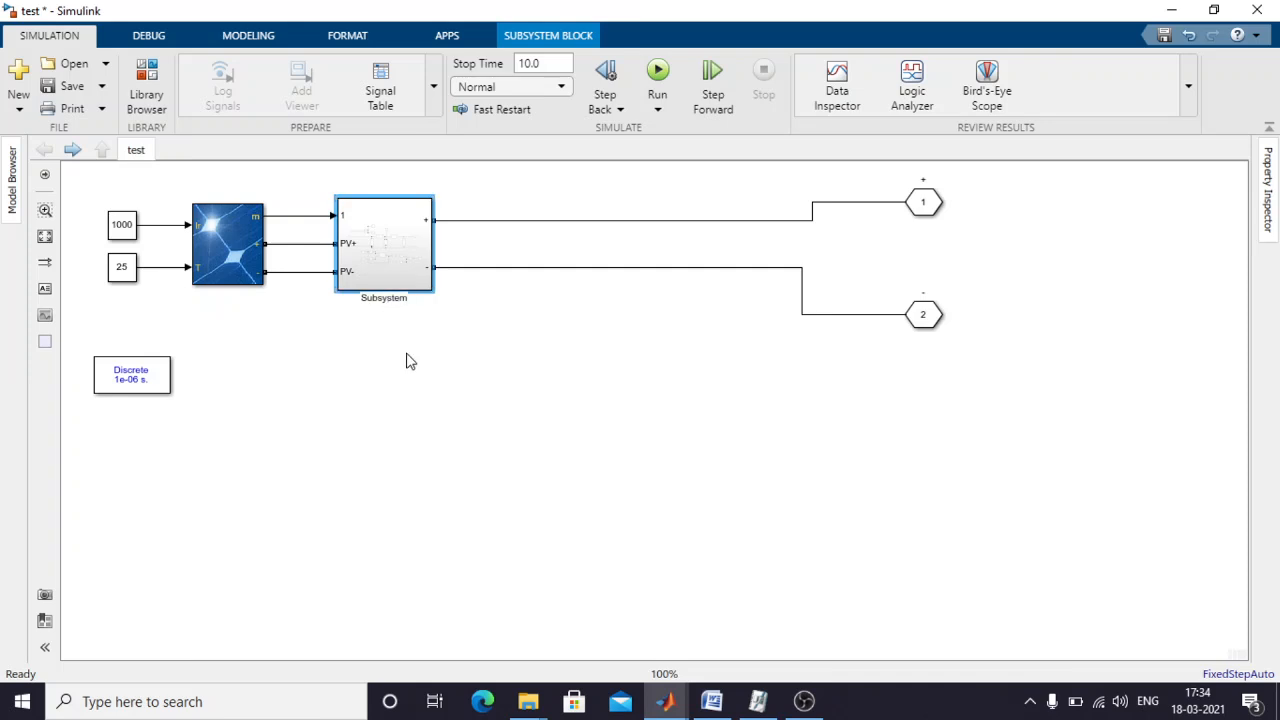
{"action": "key", "text": "BackSpace"}
{"action": "key", "text": "BackSpace"}
{"action": "key", "text": "BackSpace"}
{"action": "key", "text": "BackSpace"}
{"action": "key", "text": "BackSpace"}
{"action": "type", "text": "DC-DC Boost Converter "}
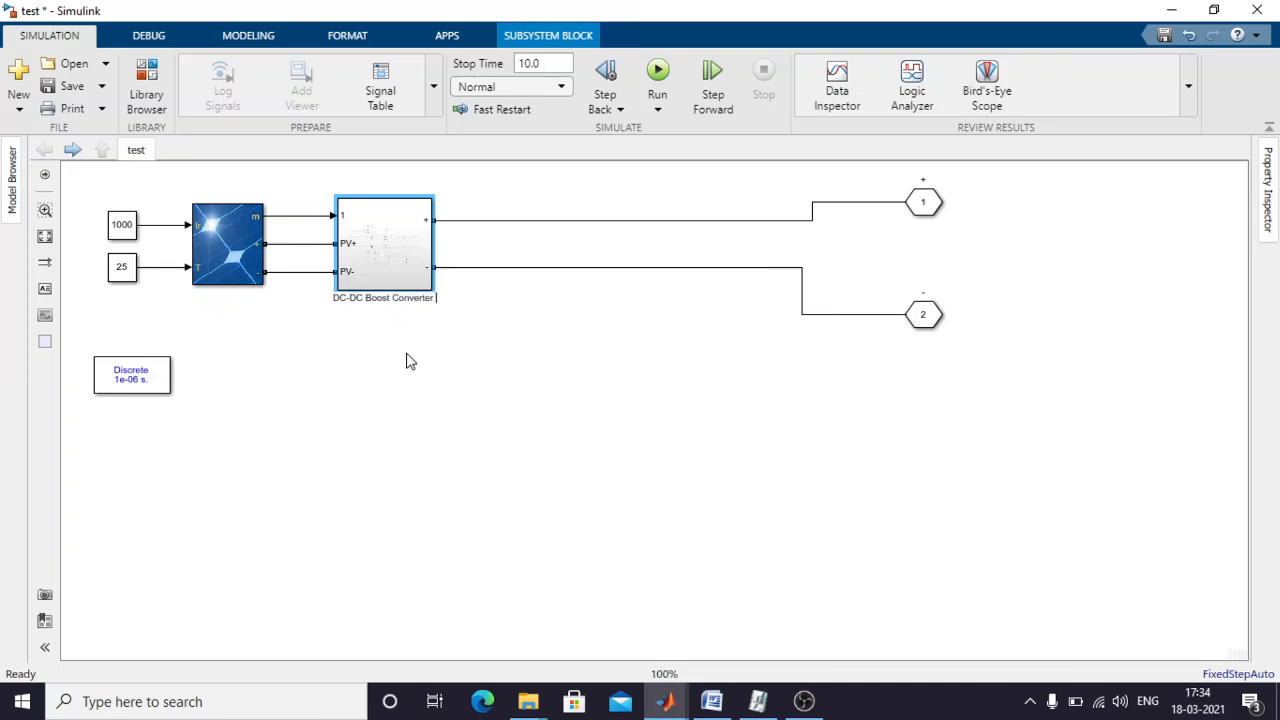
{"action": "type", "text": "With MPPT"}
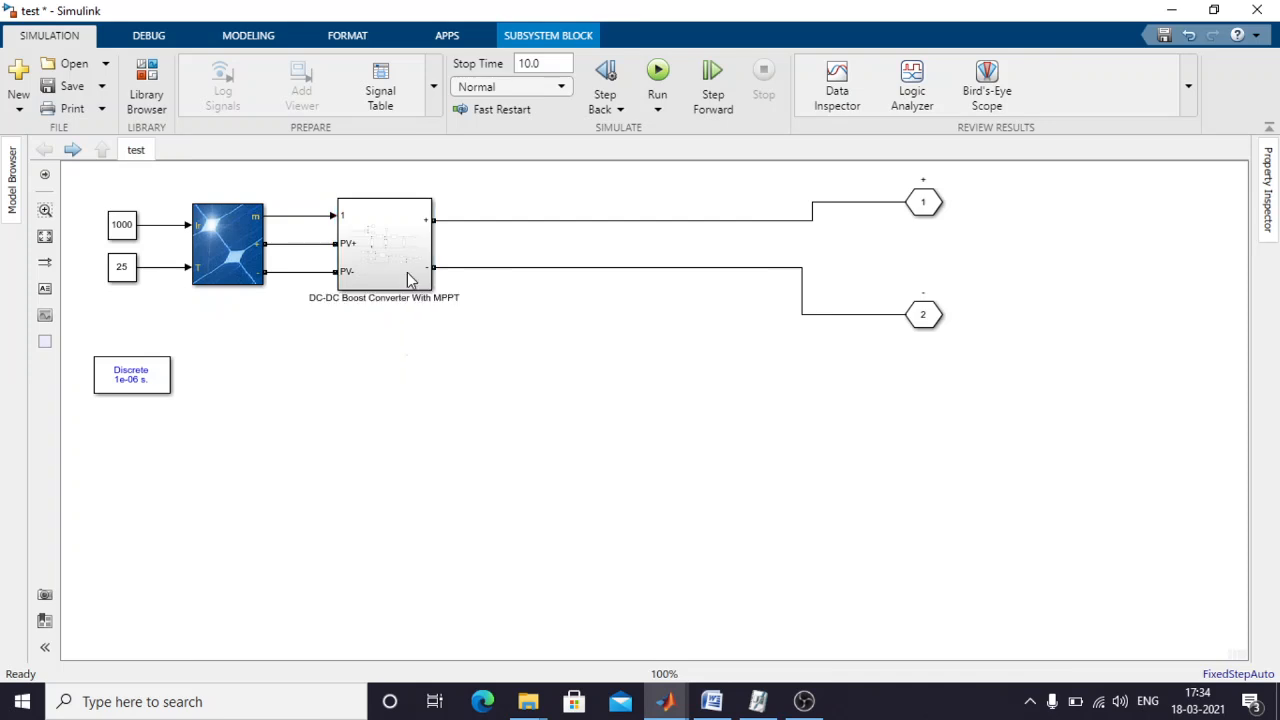
Rename the subsystem's signal input port 1 as PVM, and return to the top-level model.
{"action": "double_click", "coordinate": [393, 285]}
{"action": "left_click", "coordinate": [329, 274]}
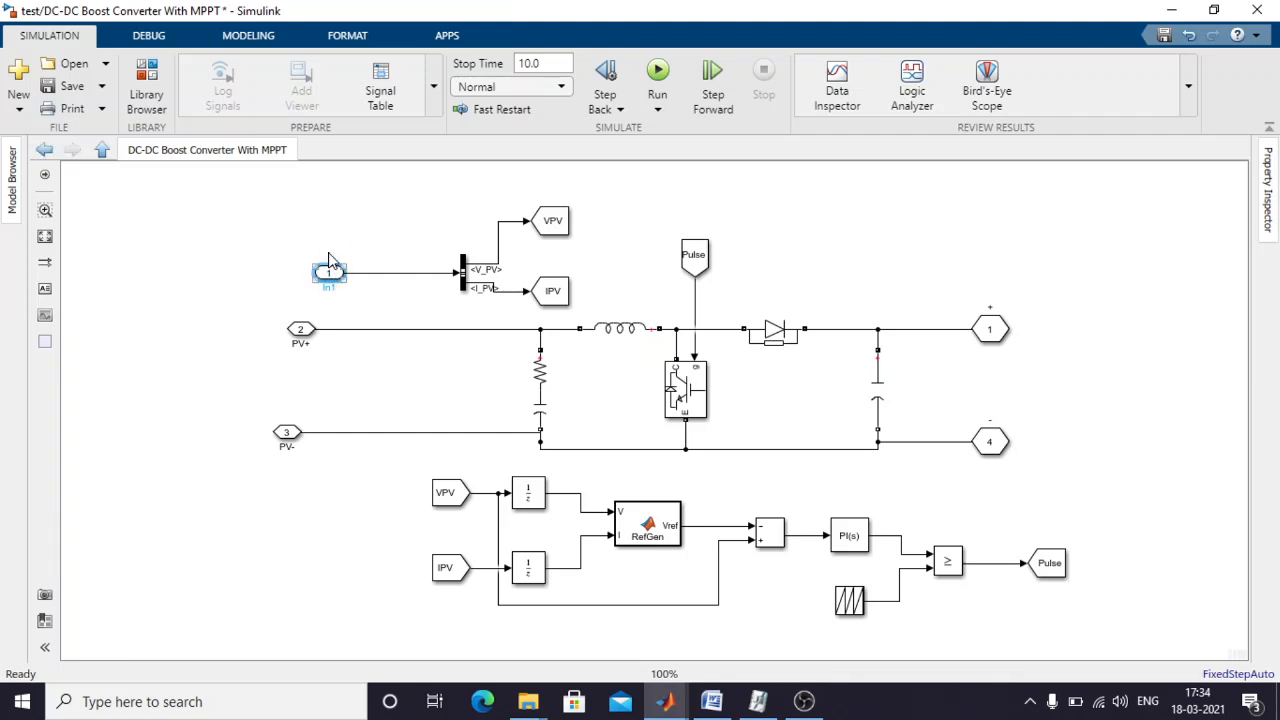
{"action": "key", "text": "ctrl+shift+x"}
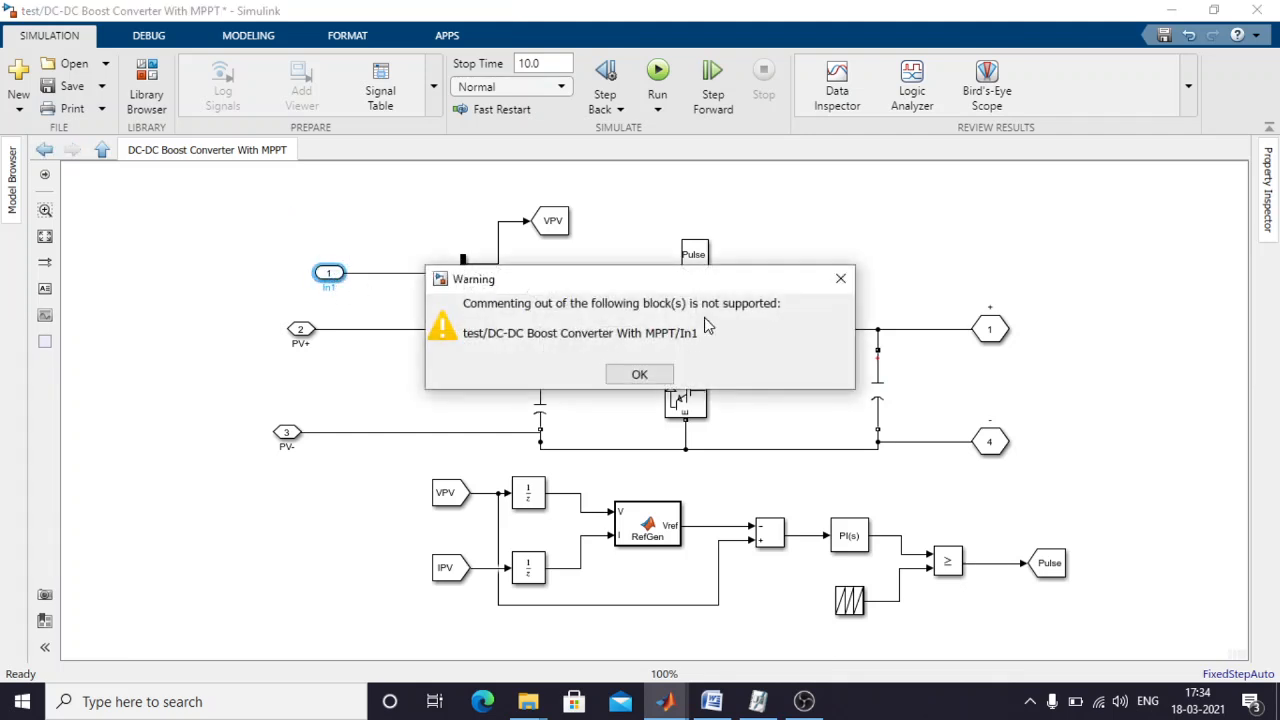
{"action": "left_click", "coordinate": [840, 278]}
{"action": "left_click", "coordinate": [340, 272]}
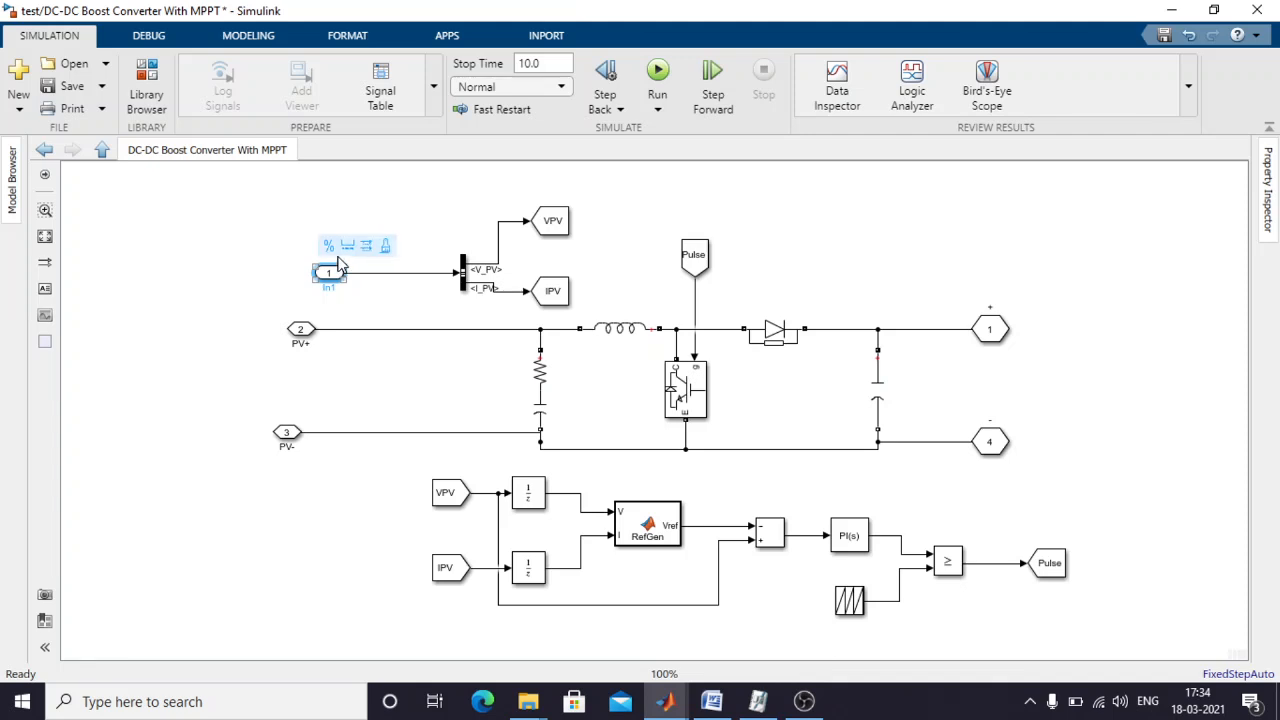
{"action": "left_click", "coordinate": [350, 250]}
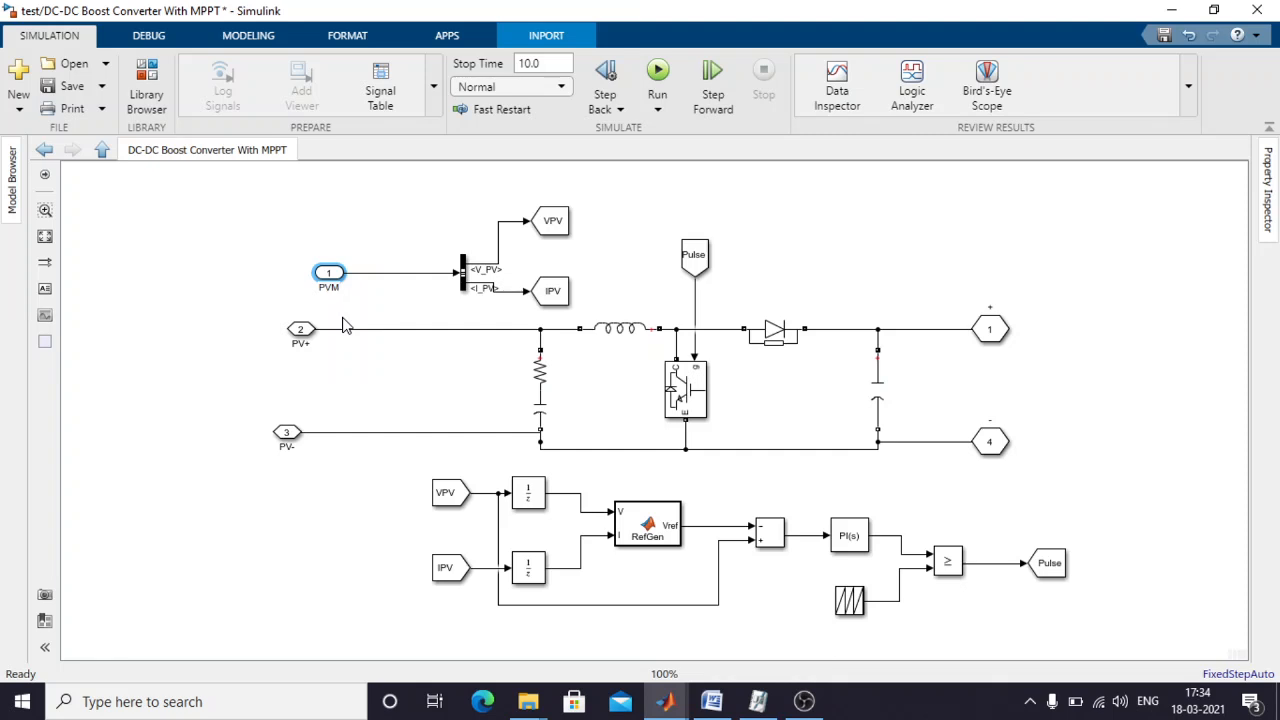
{"action": "left_click", "coordinate": [48, 150]}
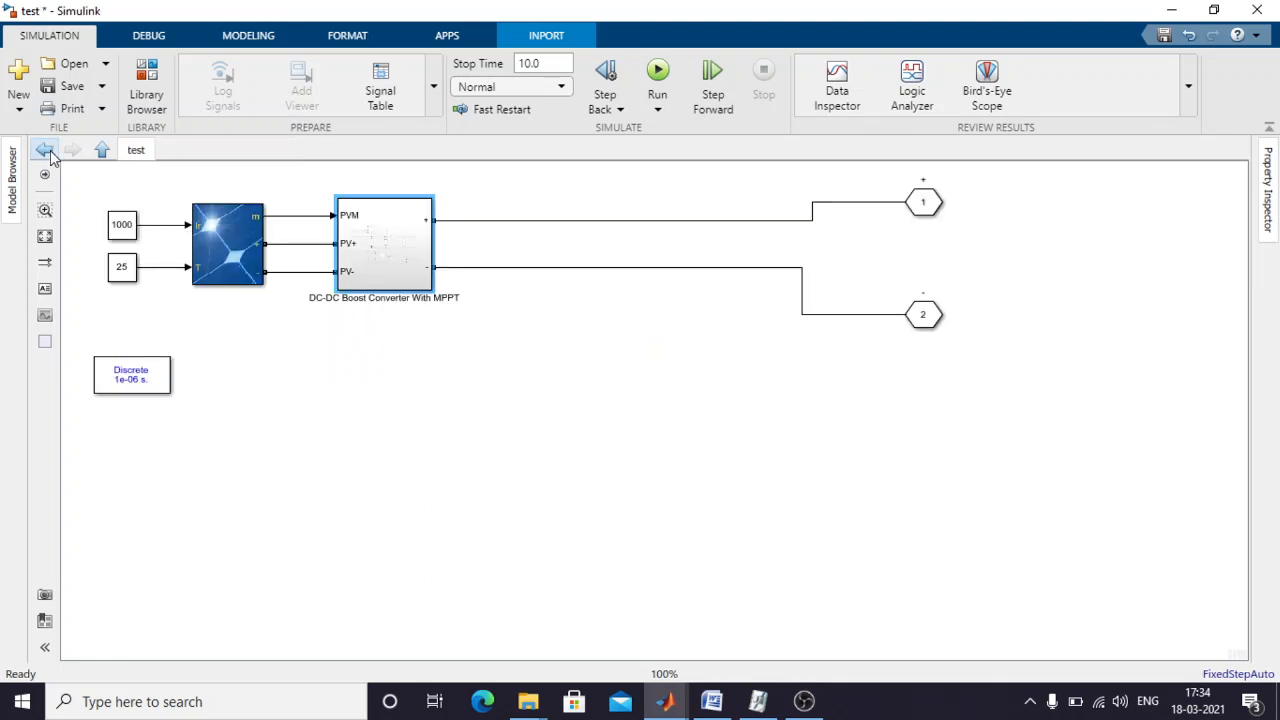
{"action": "double_click", "coordinate": [380, 259]}
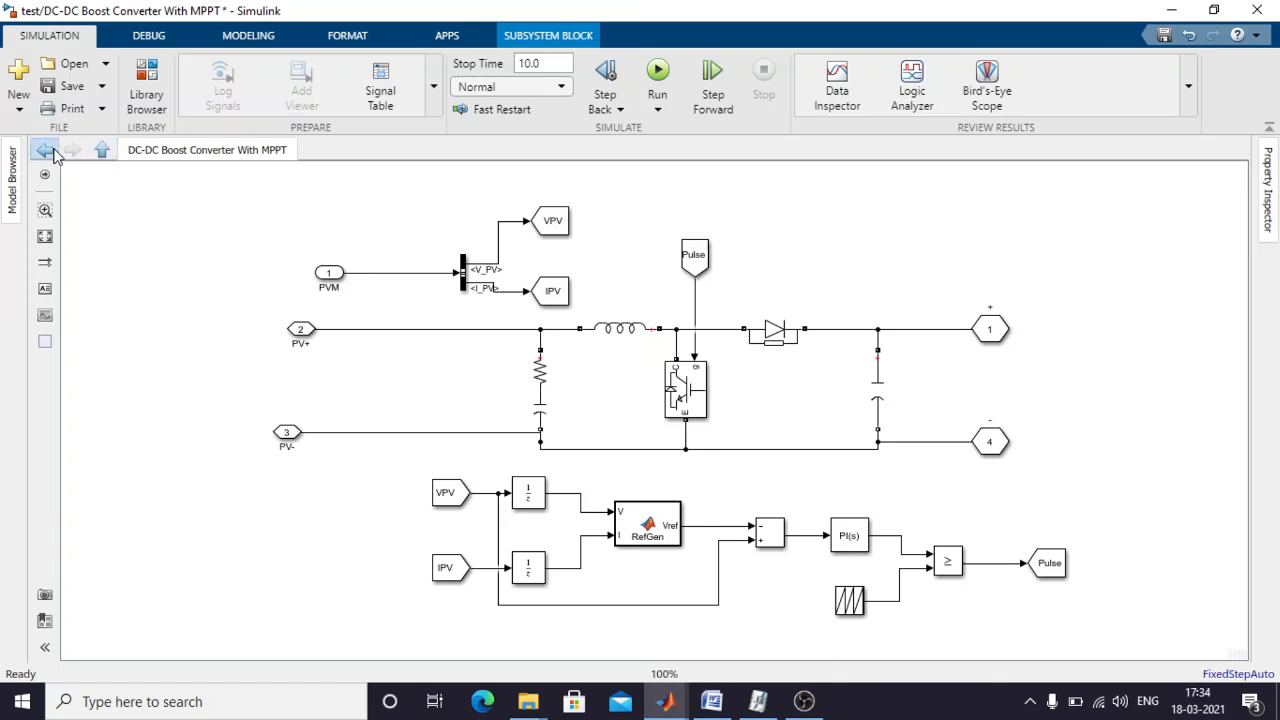
{"action": "left_click", "coordinate": [50, 150]}
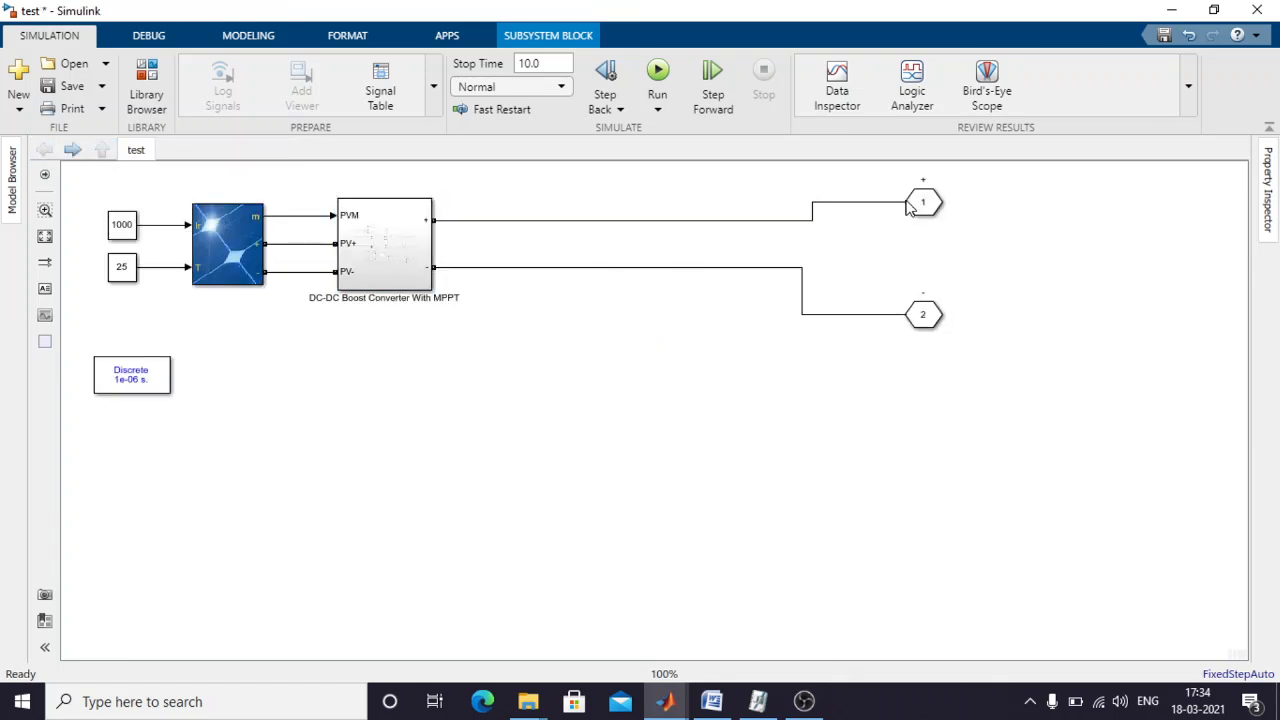
Delete the subsystem's two output wires along with the + and - connection ports at their ends.
{"action": "left_click_drag", "start_coordinate": [543, 200], "coordinate": [771, 334]}
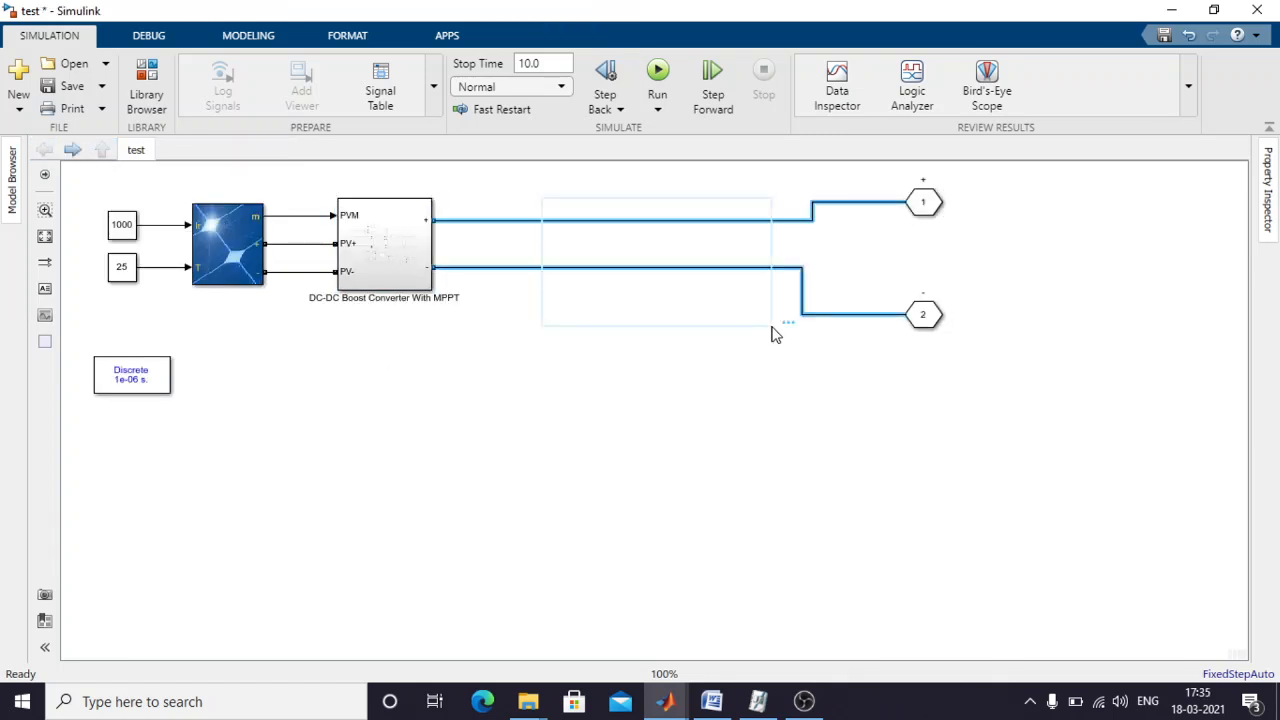
{"action": "key", "text": "Delete"}
{"action": "left_click", "coordinate": [926, 200]}
{"action": "key", "text": "Delete"}
{"action": "left_click", "coordinate": [935, 320]}
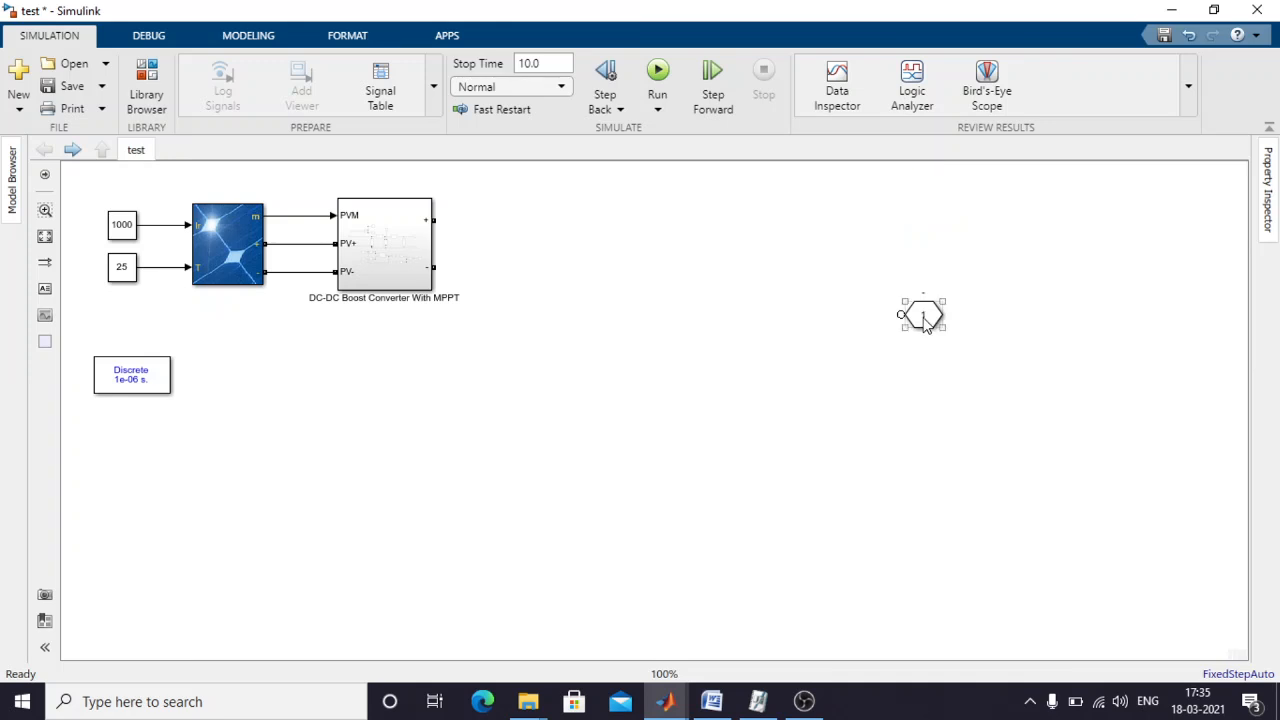
{"action": "key", "text": "Delete"}
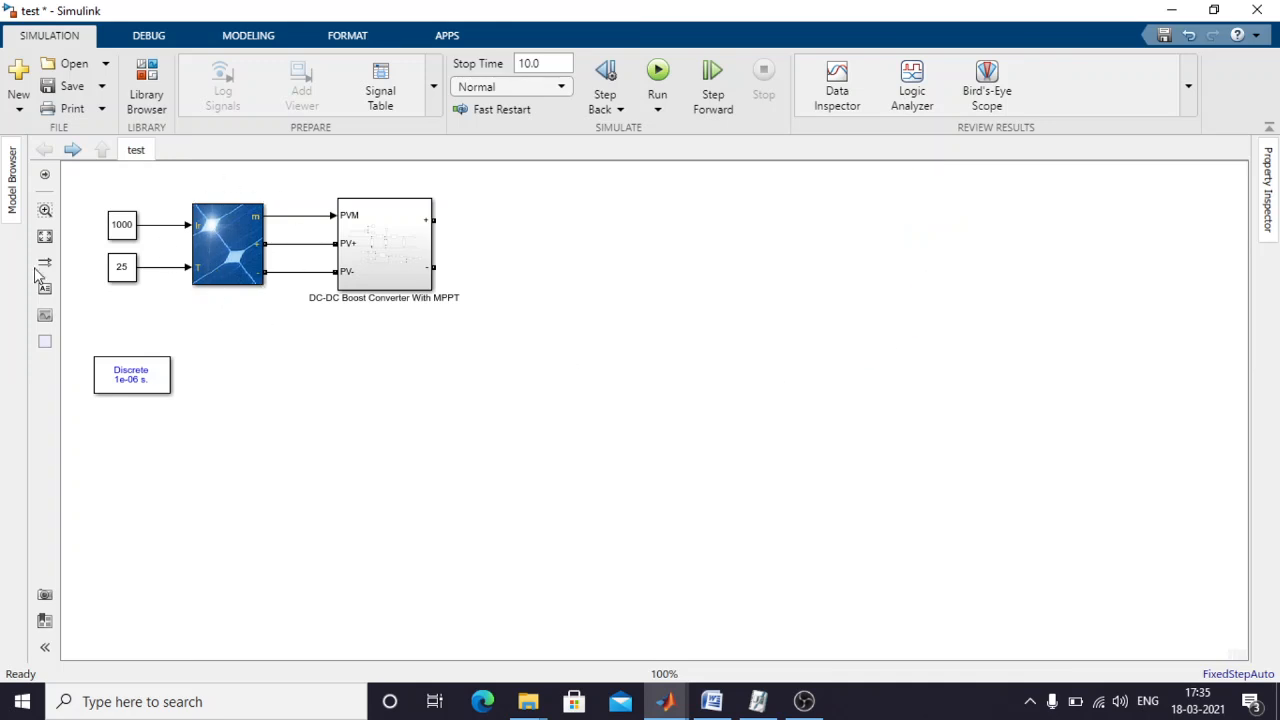
{"action": "left_click", "coordinate": [131, 254]}
{"action": "left_click", "coordinate": [440, 380]}
{"action": "left_click", "coordinate": [389, 267]}
{"action": "left_click", "coordinate": [566, 324]}
{"action": "left_click", "coordinate": [230, 255]}
{"action": "left_click", "coordinate": [150, 242]}
Add an IGBT/Diode block from the Power Electronics library to the top-level model and rotate it upright.
{"action": "left_click", "coordinate": [148, 92]}
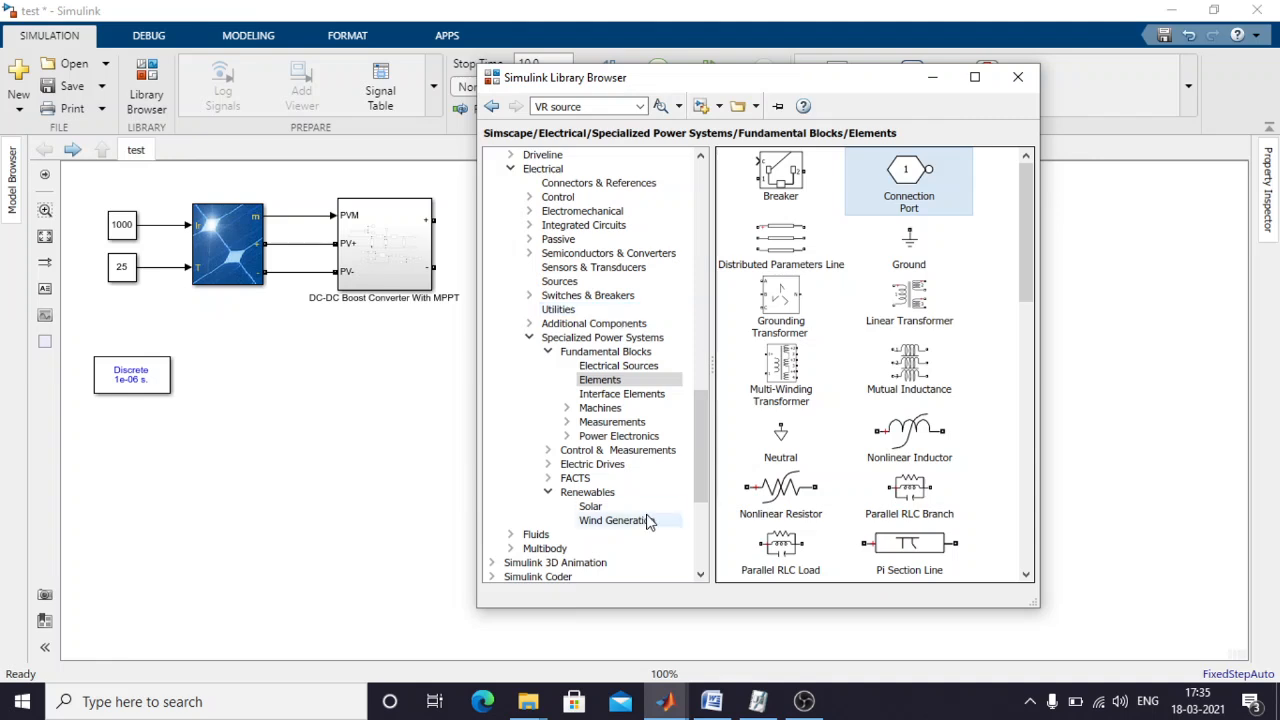
{"action": "left_click", "coordinate": [607, 440]}
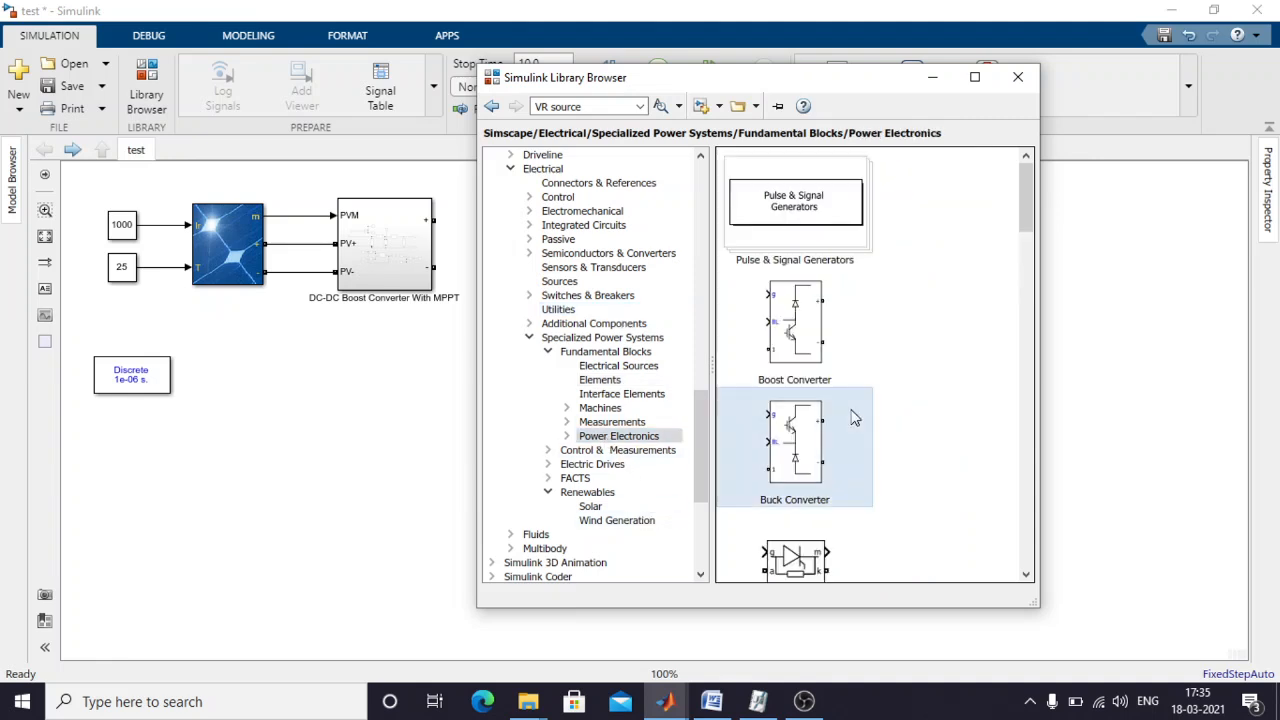
{"action": "scroll", "coordinate": [852, 418], "scroll_direction": "down", "scroll_amount": 10}
{"action": "scroll", "coordinate": [852, 418], "scroll_direction": "up", "scroll_amount": 10}
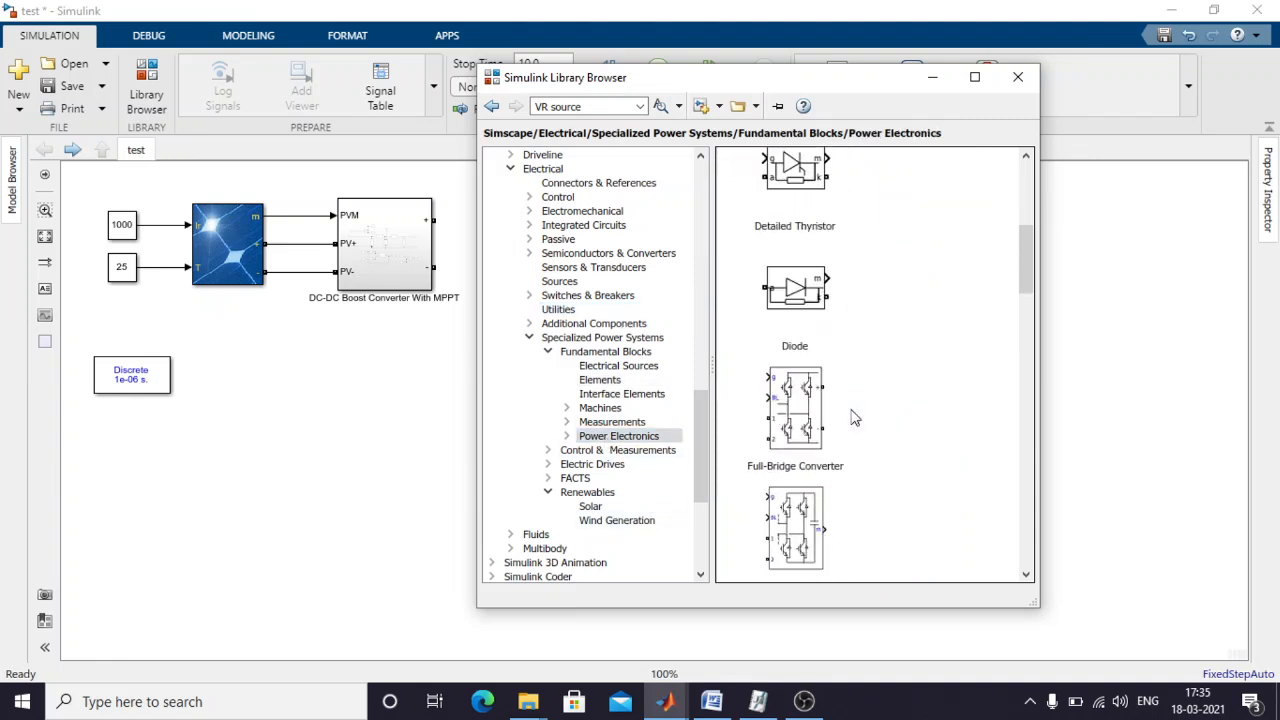
{"action": "scroll", "coordinate": [852, 418], "scroll_direction": "down", "scroll_amount": 12}
{"action": "scroll", "coordinate": [852, 418], "scroll_direction": "down", "scroll_amount": 5}
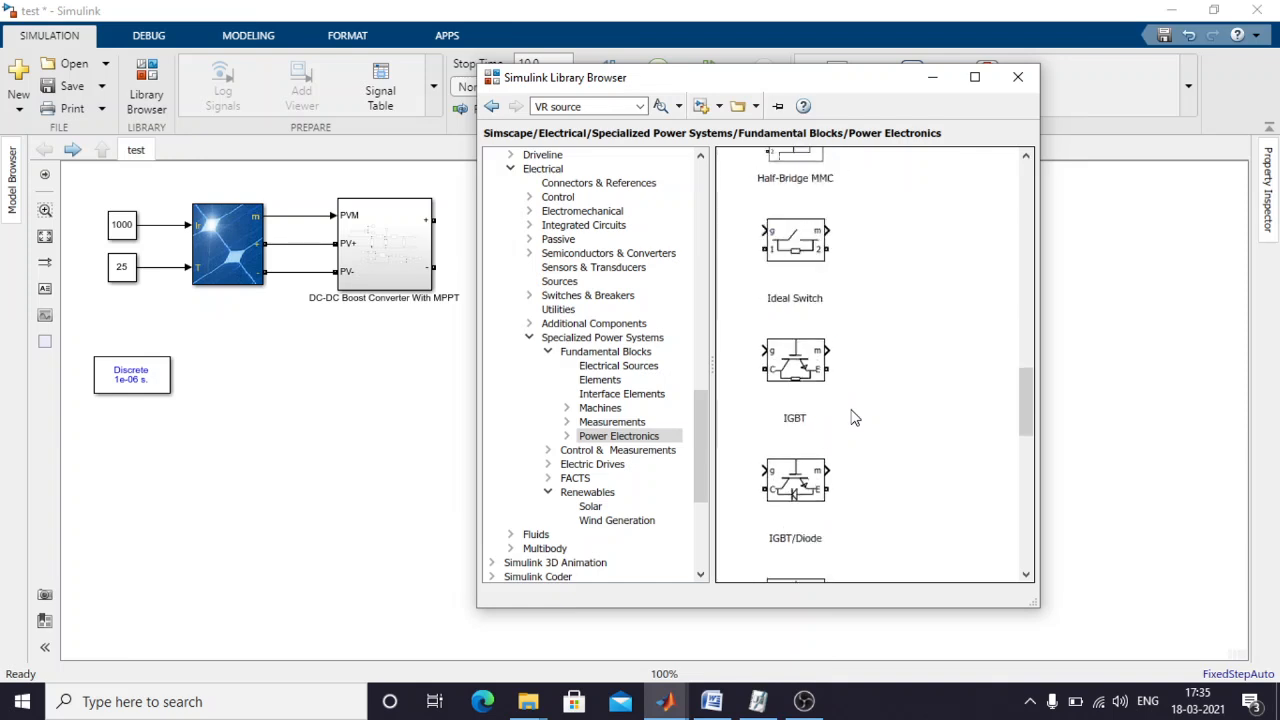
{"action": "left_click_drag", "start_coordinate": [800, 345], "coordinate": [681, 341]}
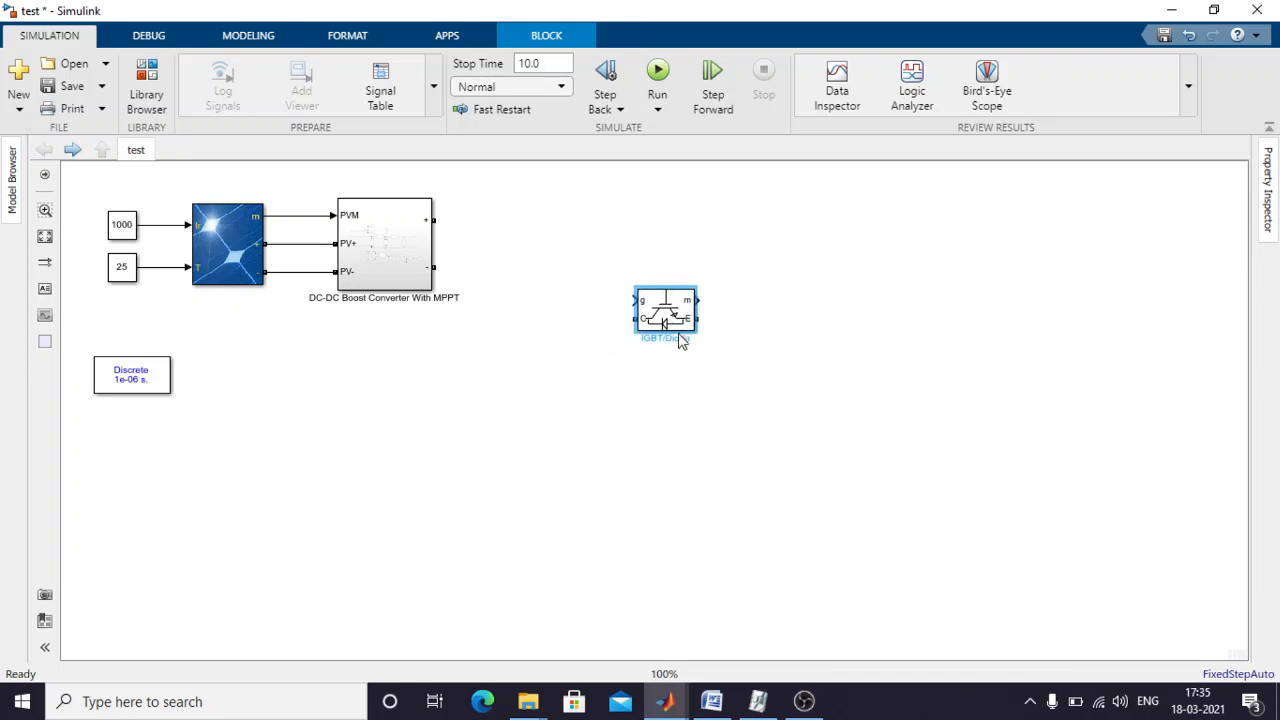
{"action": "key", "text": "ctrl+r"}
{"action": "left_click", "coordinate": [708, 389]}
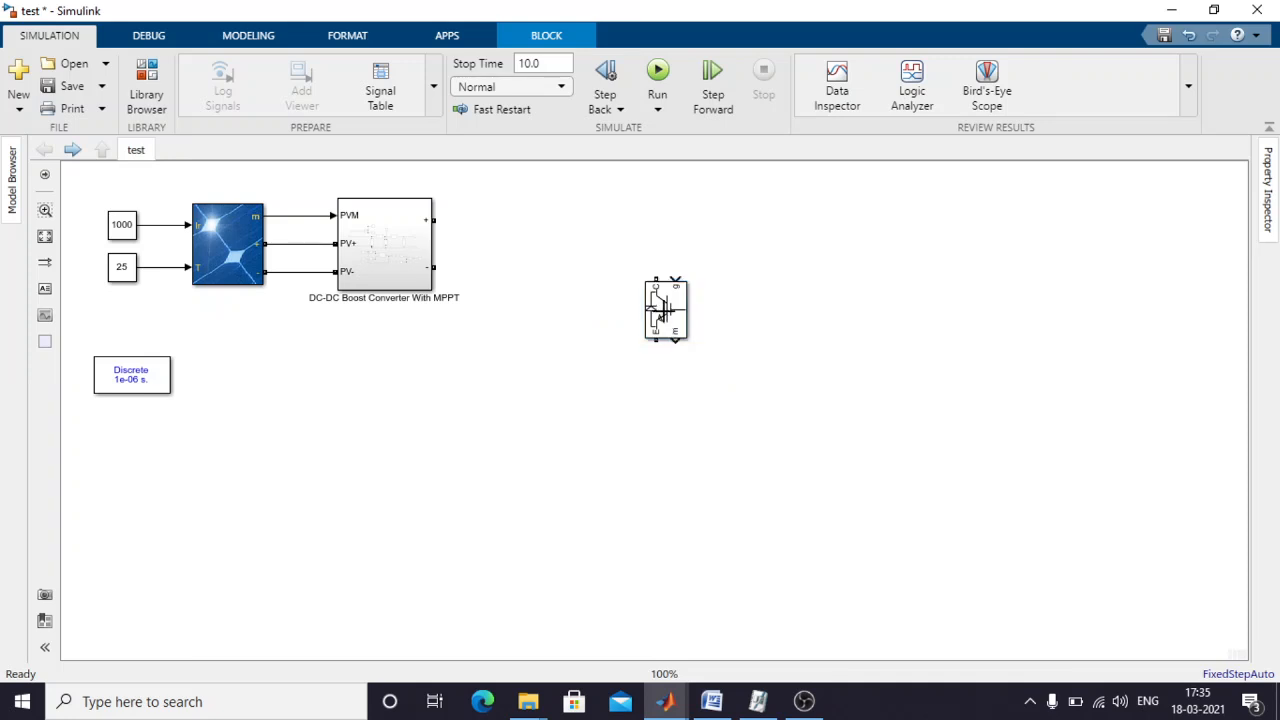
Remove the premature IGBT/Diode copy and hide the measurement port on the original block.
{"action": "left_click_drag", "start_coordinate": [663, 306], "coordinate": [658, 412]}
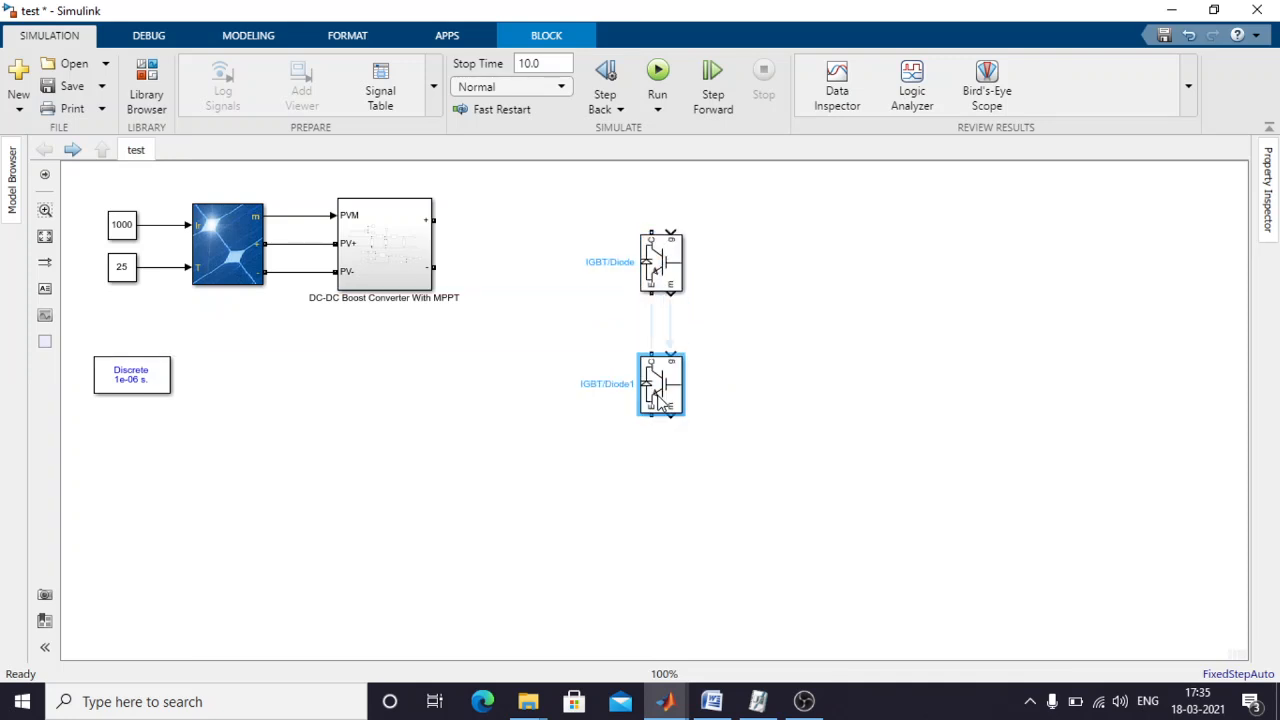
{"action": "key", "text": "Delete"}
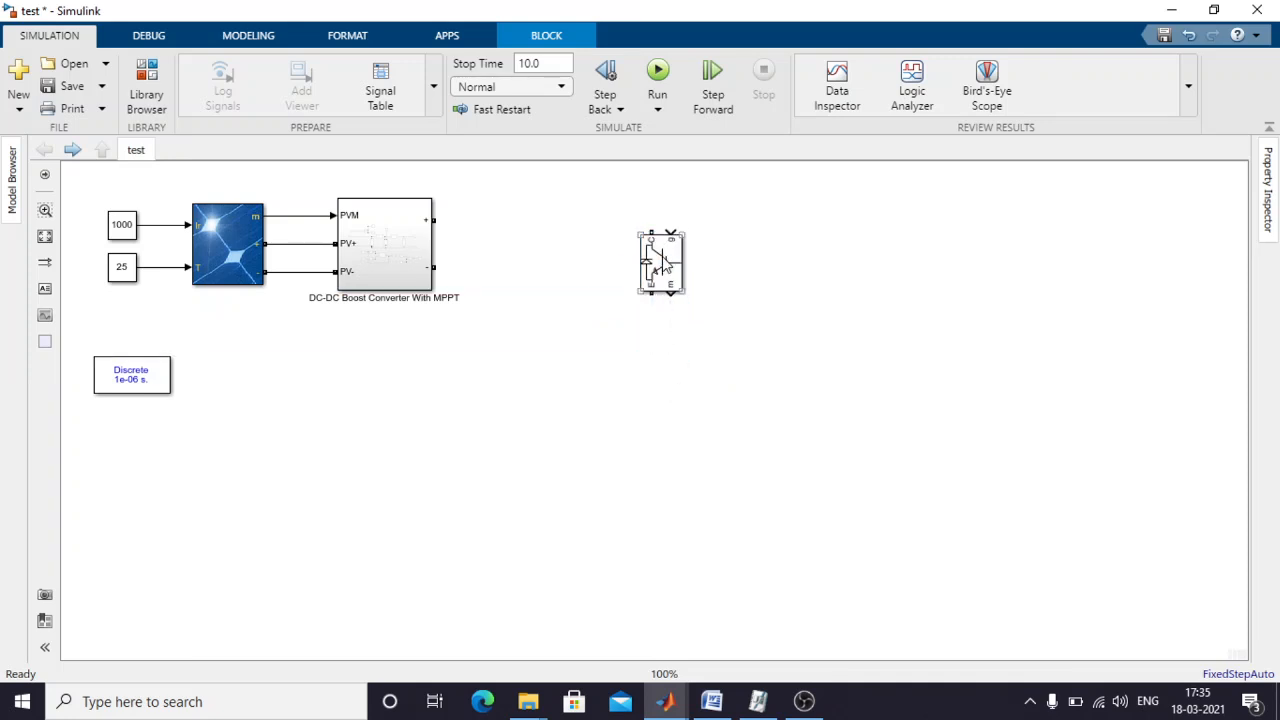
{"action": "double_click", "coordinate": [662, 263]}
{"action": "left_click", "coordinate": [808, 345]}
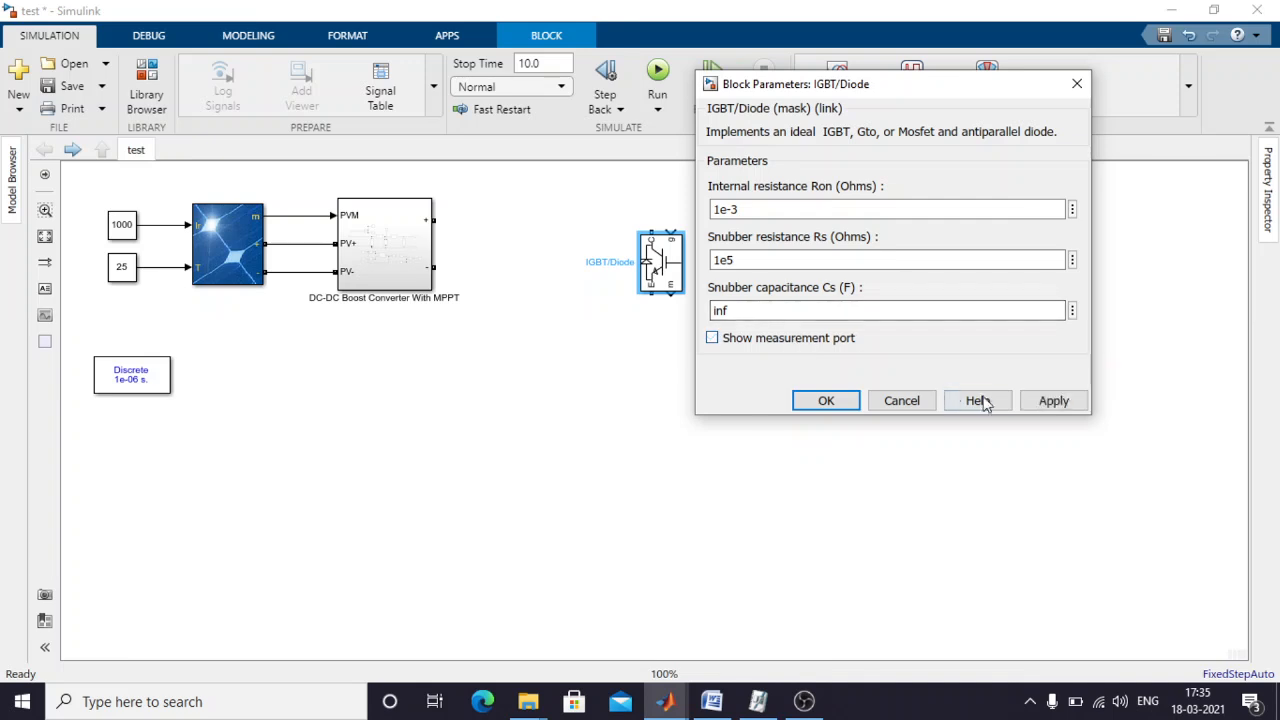
{"action": "left_click", "coordinate": [1053, 400]}
{"action": "left_click", "coordinate": [826, 400]}
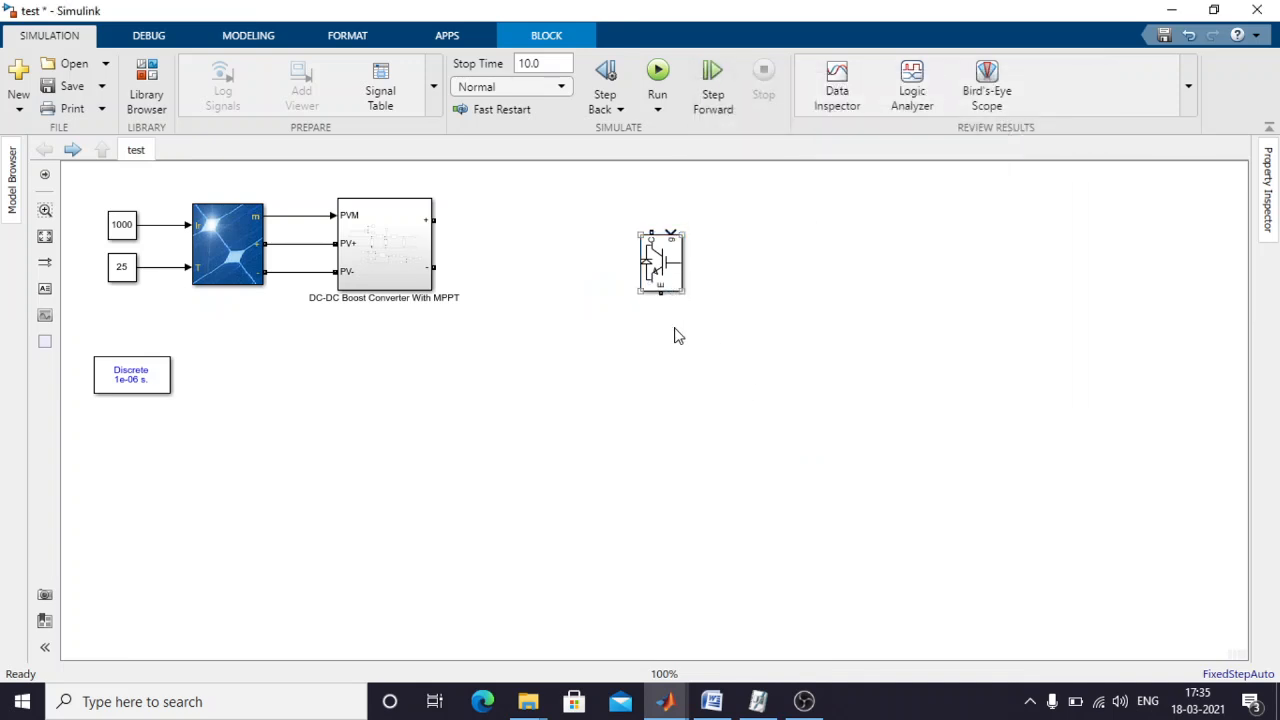
Duplicate the IGBT/Diode block below itself, wire the pair in series, and copy the leg twice alongside to form three legs.
{"action": "left_click_drag", "start_coordinate": [675, 268], "coordinate": [668, 425]}
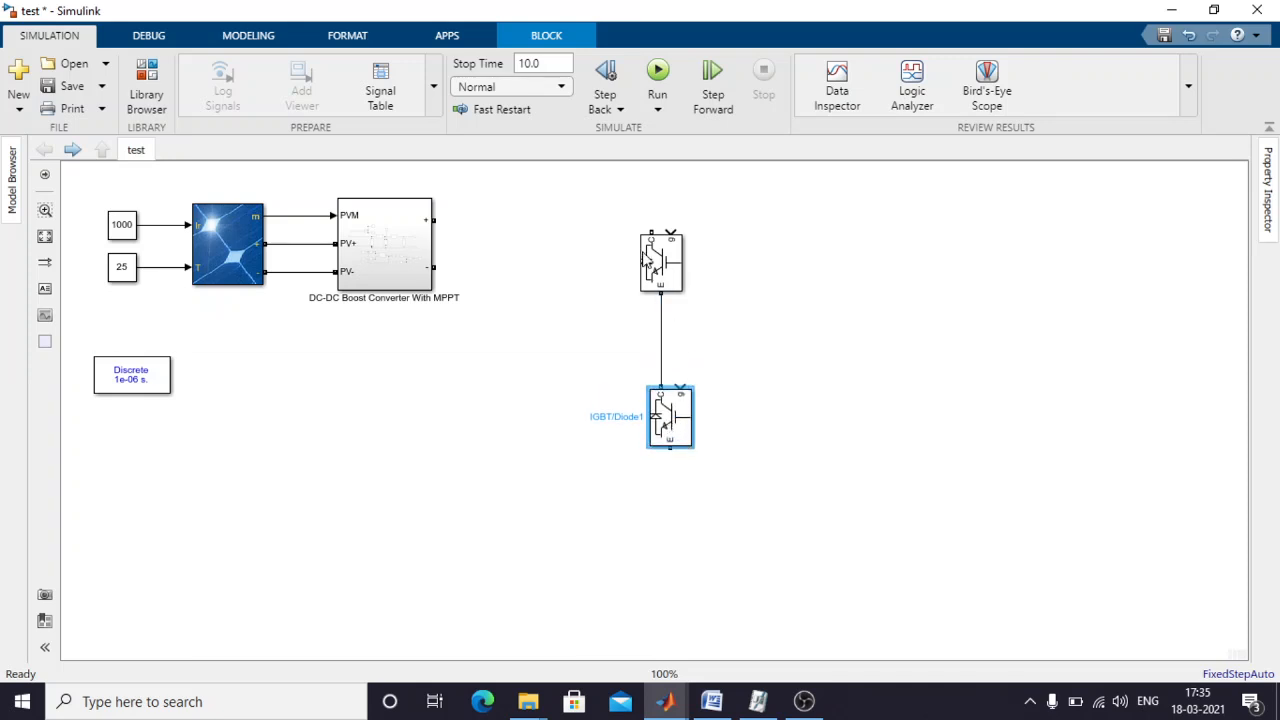
{"action": "left_click_drag", "start_coordinate": [616, 228], "coordinate": [723, 454]}
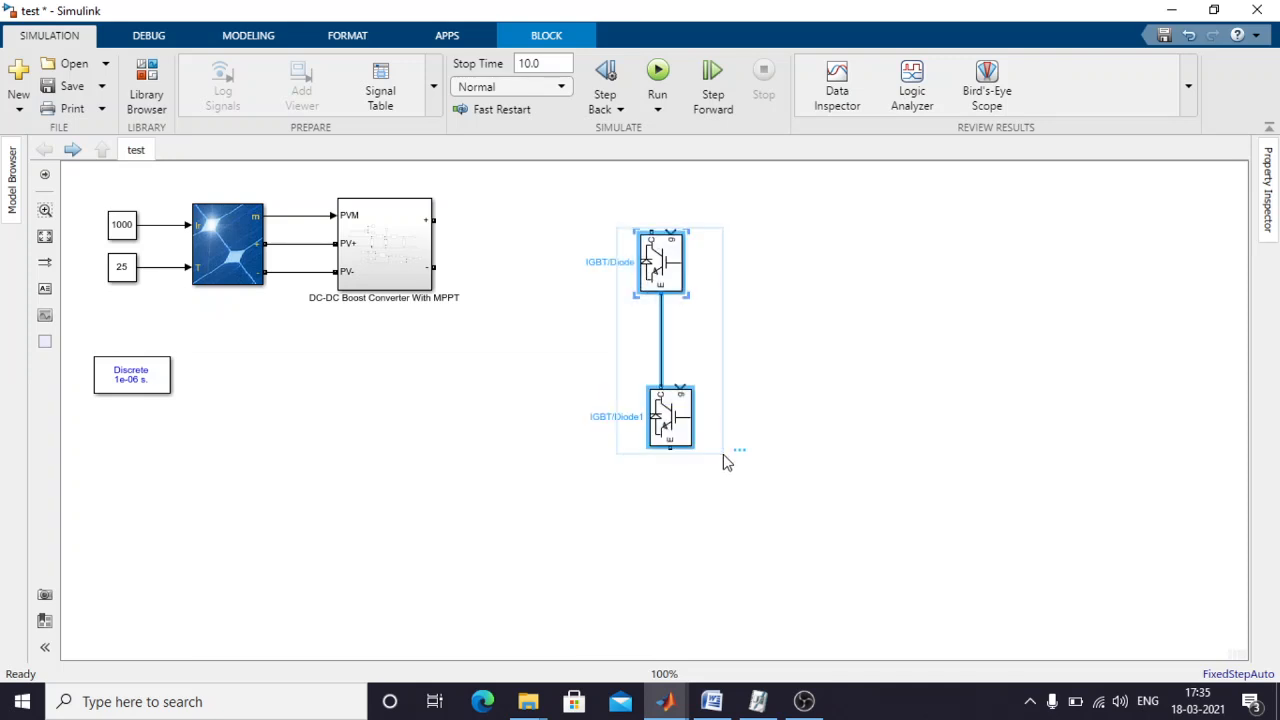
{"action": "left_click_drag", "start_coordinate": [661, 270], "coordinate": [763, 277]}
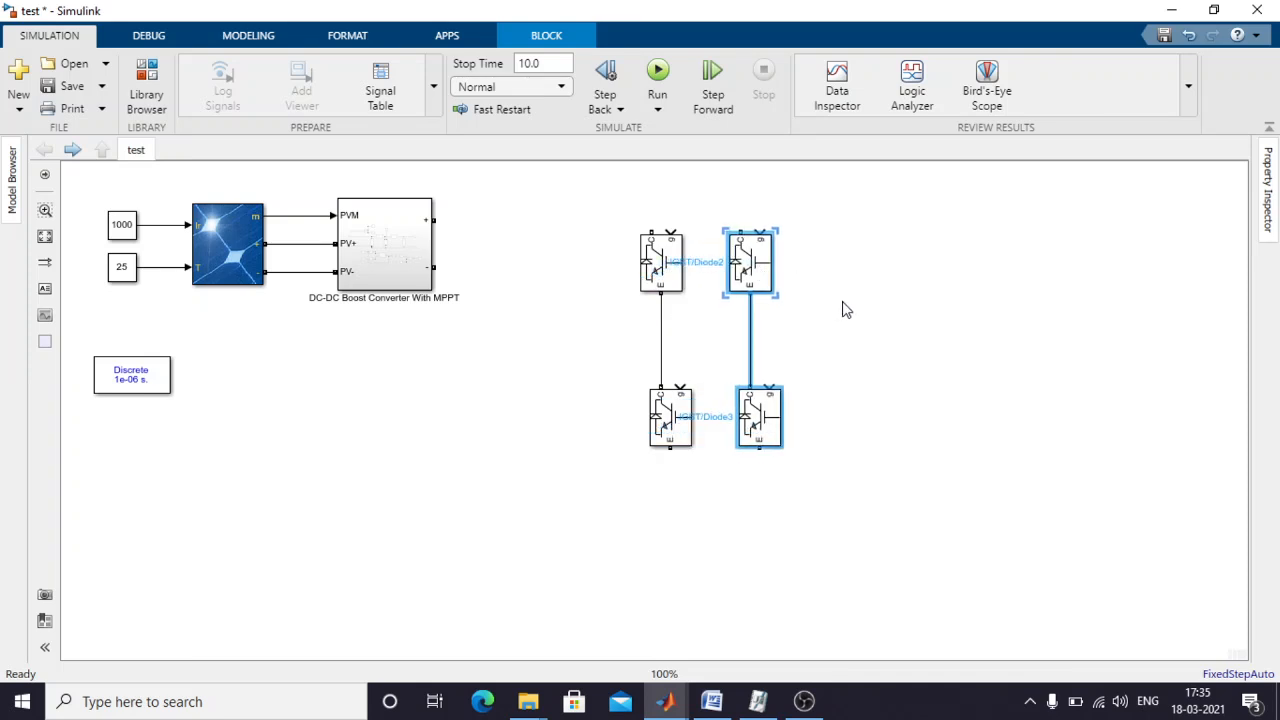
{"action": "key", "text": "ctrl+v"}
{"action": "left_click_drag", "start_coordinate": [709, 301], "coordinate": [849, 260]}
{"action": "left_click", "coordinate": [793, 524]}
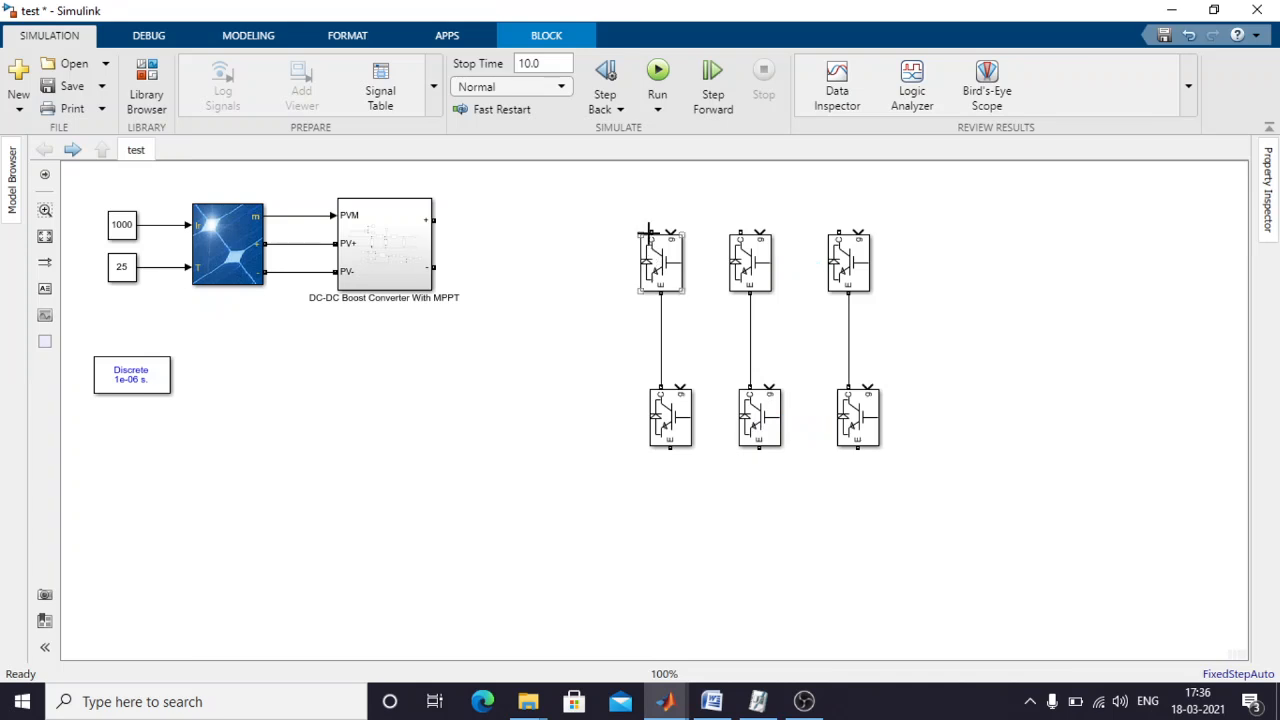
Wire the three upper IGBT collectors together and the three lower IGBT emitters together.
{"action": "left_click_drag", "start_coordinate": [650, 231], "coordinate": [838, 232]}
{"action": "left_click_drag", "start_coordinate": [740, 222], "coordinate": [737, 220]}
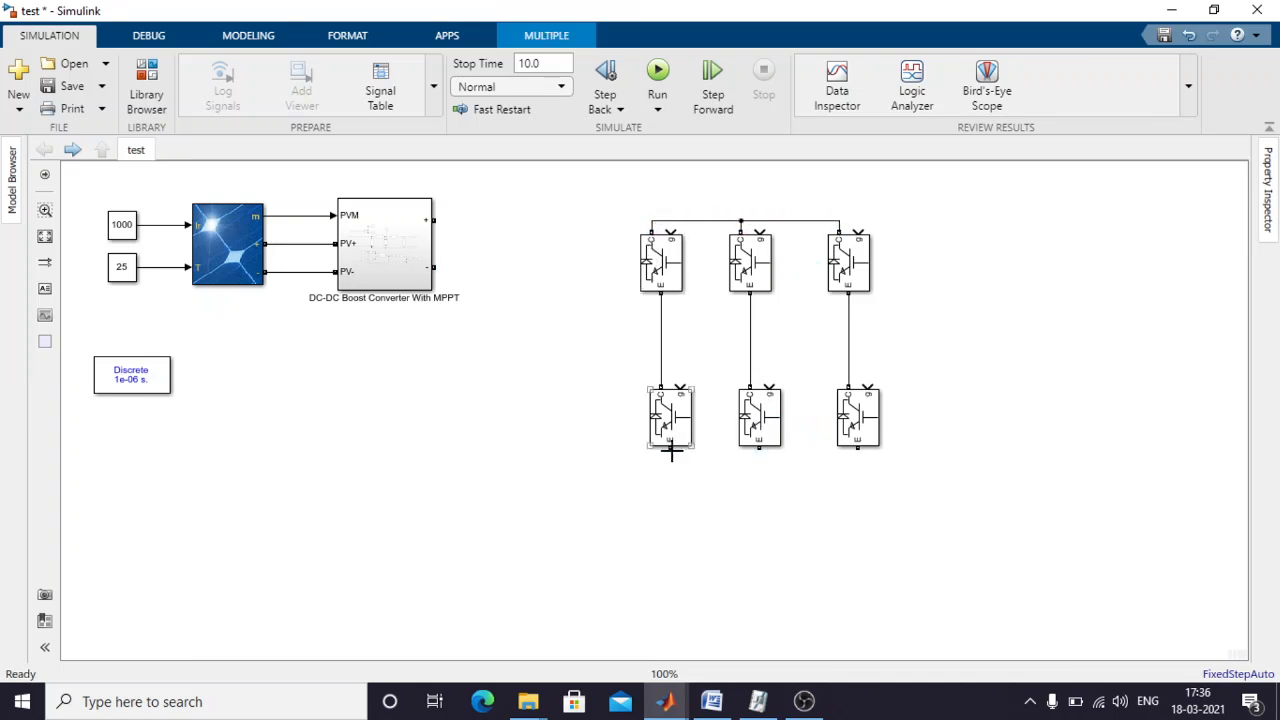
{"action": "left_click_drag", "start_coordinate": [670, 449], "coordinate": [857, 449]}
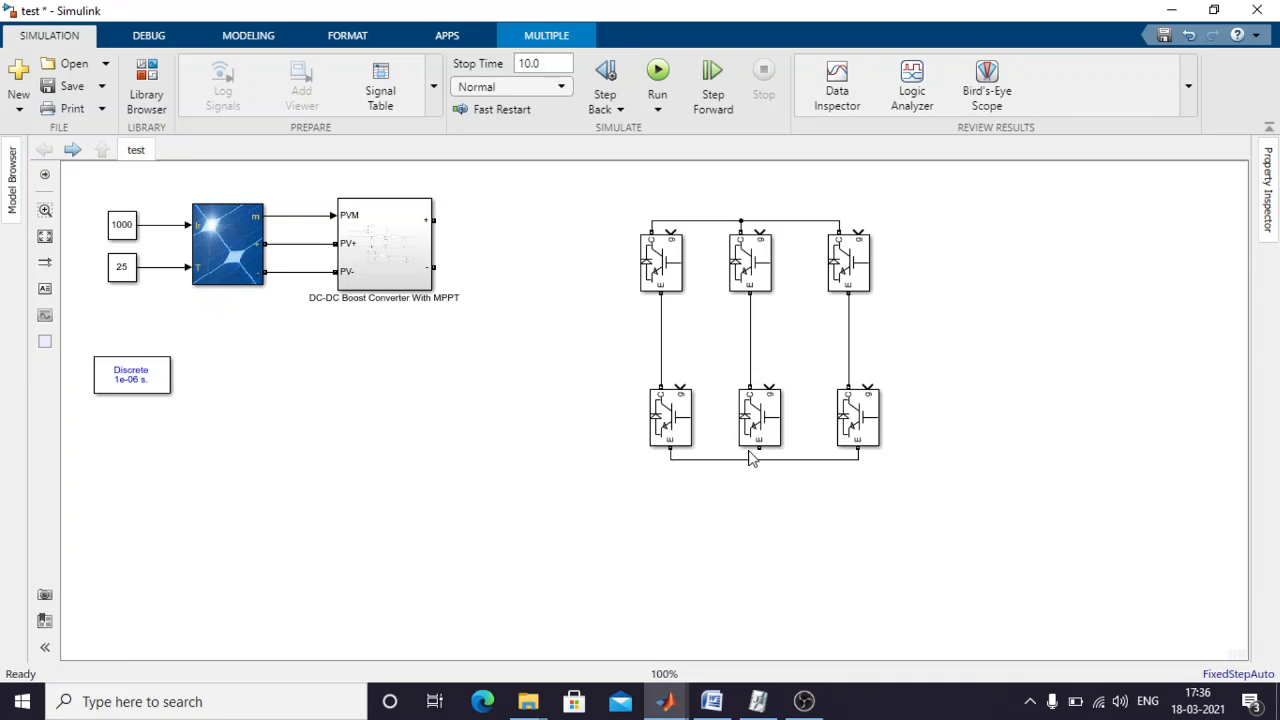
{"action": "left_click", "coordinate": [760, 504]}
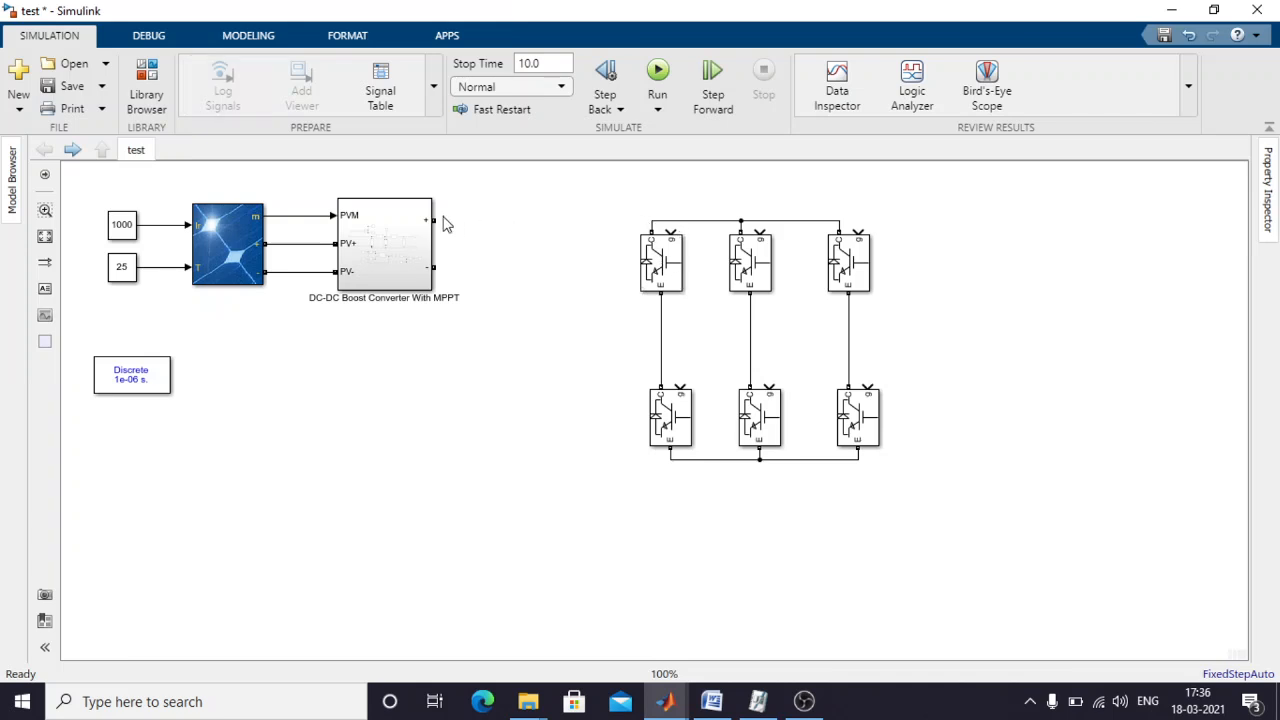
Connect the converter's + and - outputs to the bridge's upper and lower rails, and raise the upper rail wire above the IGBTs.
{"action": "left_click_drag", "start_coordinate": [433, 218], "coordinate": [652, 220]}
{"action": "mouse_move", "coordinate": [433, 268]}
{"action": "left_mouse_down"}
{"action": "mouse_move", "coordinate": [563, 317]}
{"action": "mouse_move", "coordinate": [671, 460]}
{"action": "left_mouse_up"}
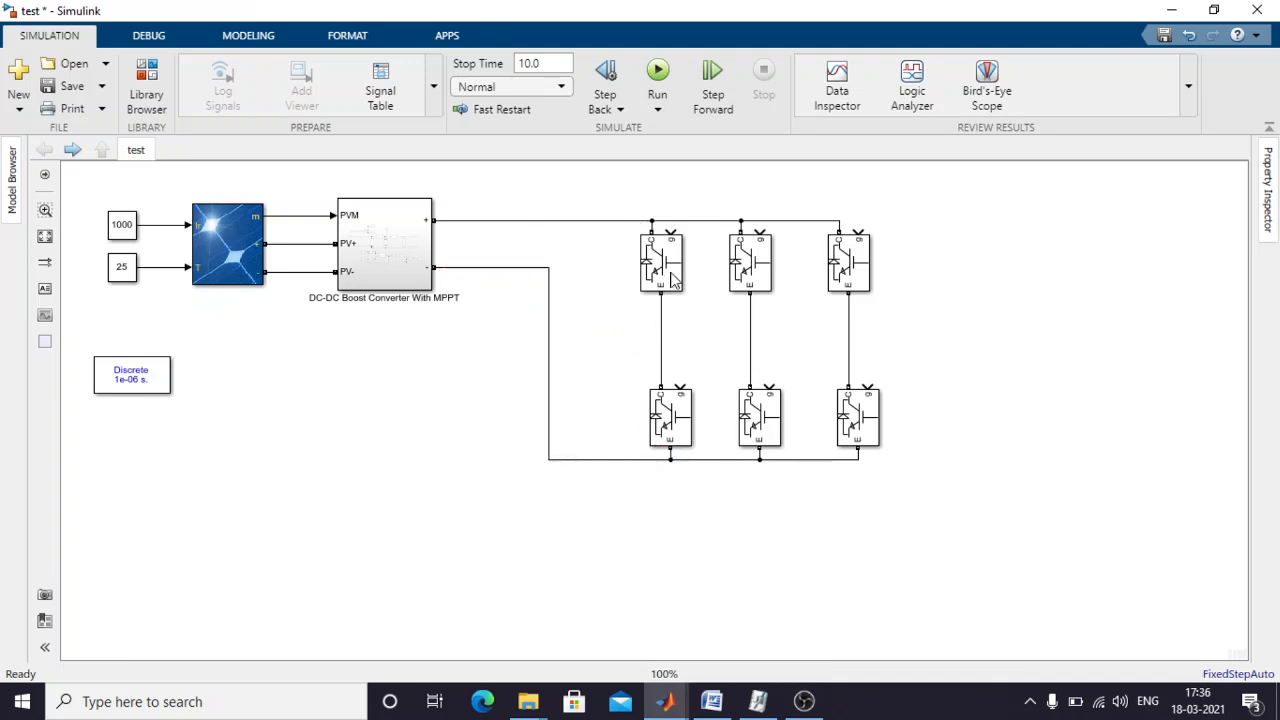
{"action": "left_click_drag", "start_coordinate": [700, 220], "coordinate": [703, 192]}
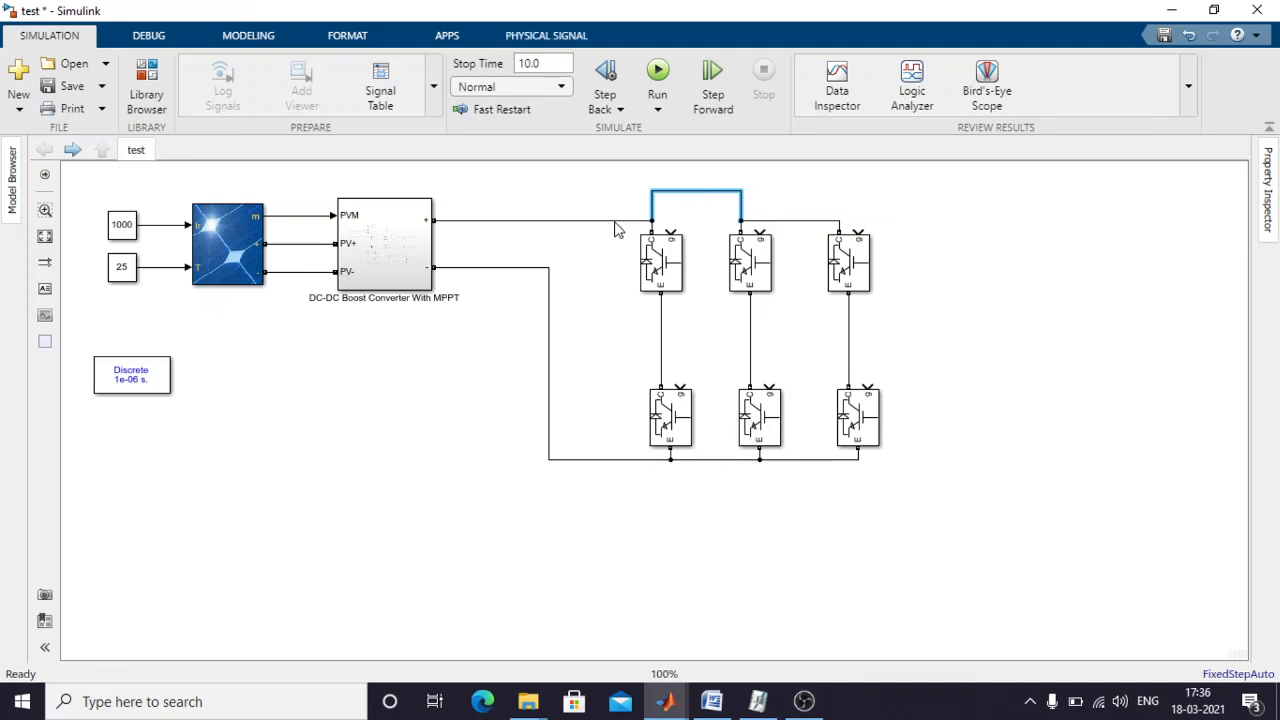
{"action": "left_click_drag", "start_coordinate": [617, 220], "coordinate": [622, 198]}
{"action": "left_click_drag", "start_coordinate": [791, 220], "coordinate": [786, 198]}
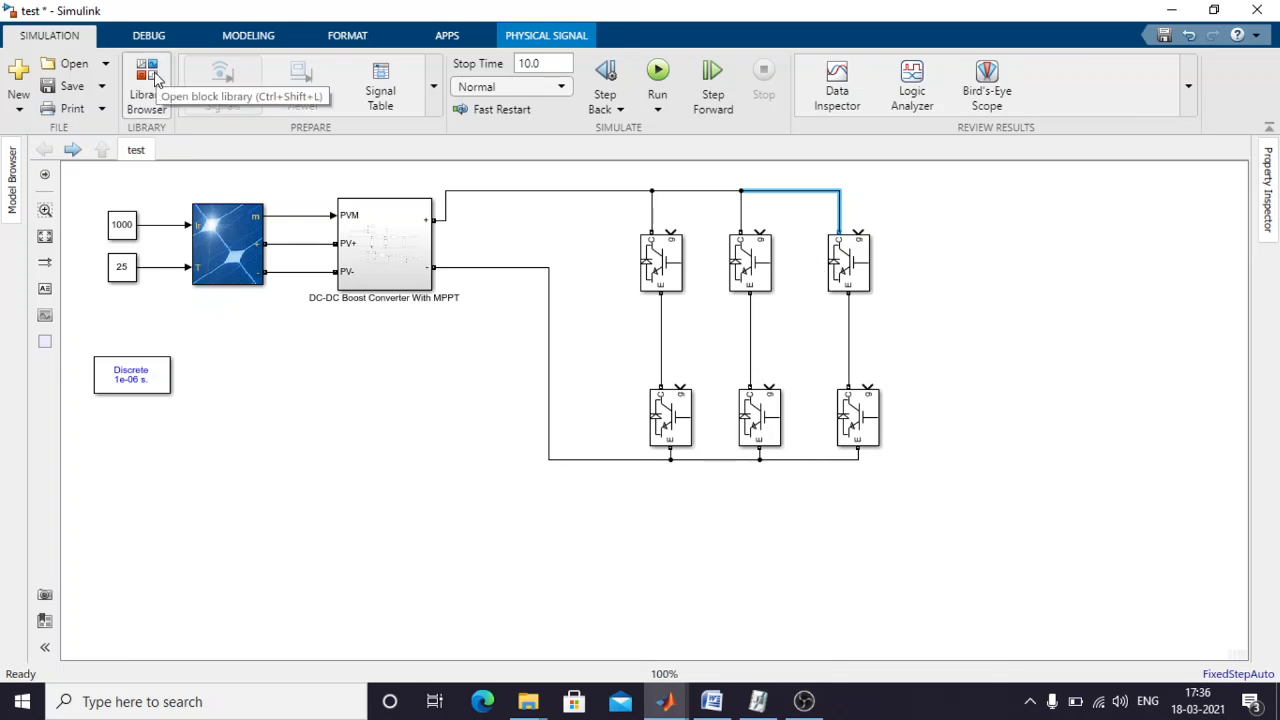
{"action": "left_click", "coordinate": [588, 300]}
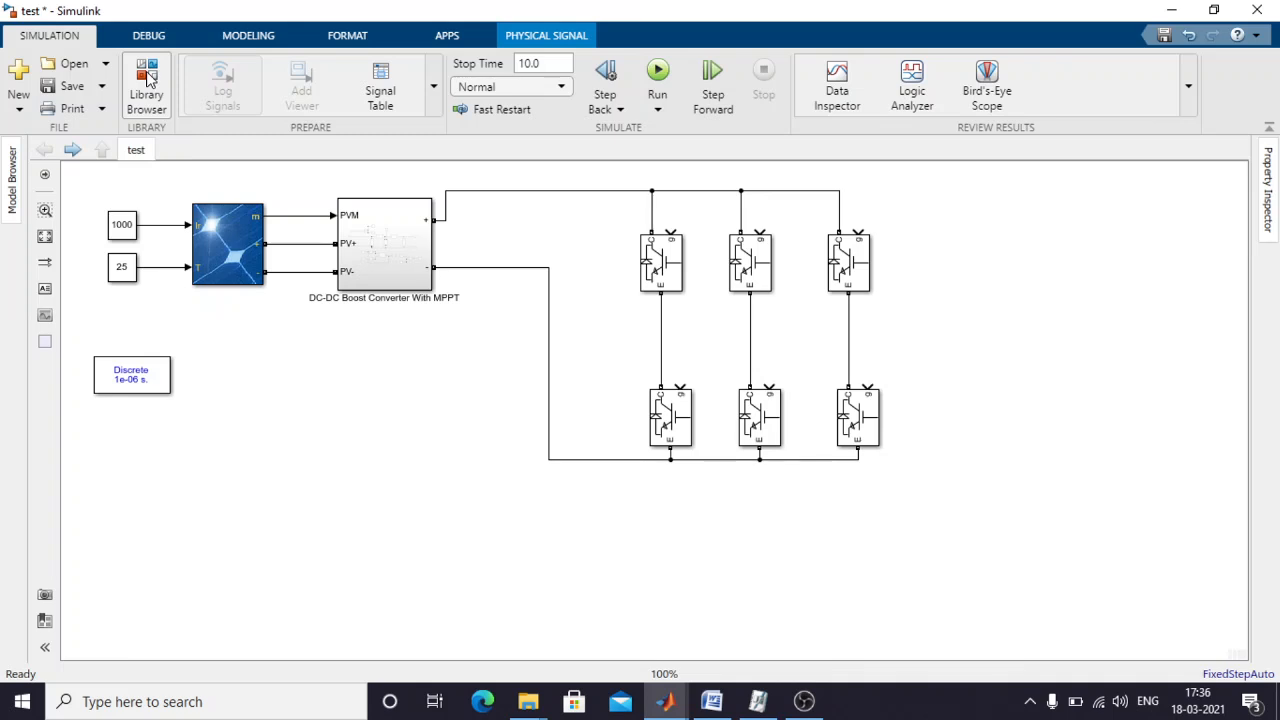
Add three Connection Port blocks from the Elements library and wire one to the midpoint of each bridge leg.
{"action": "left_click", "coordinate": [146, 85]}
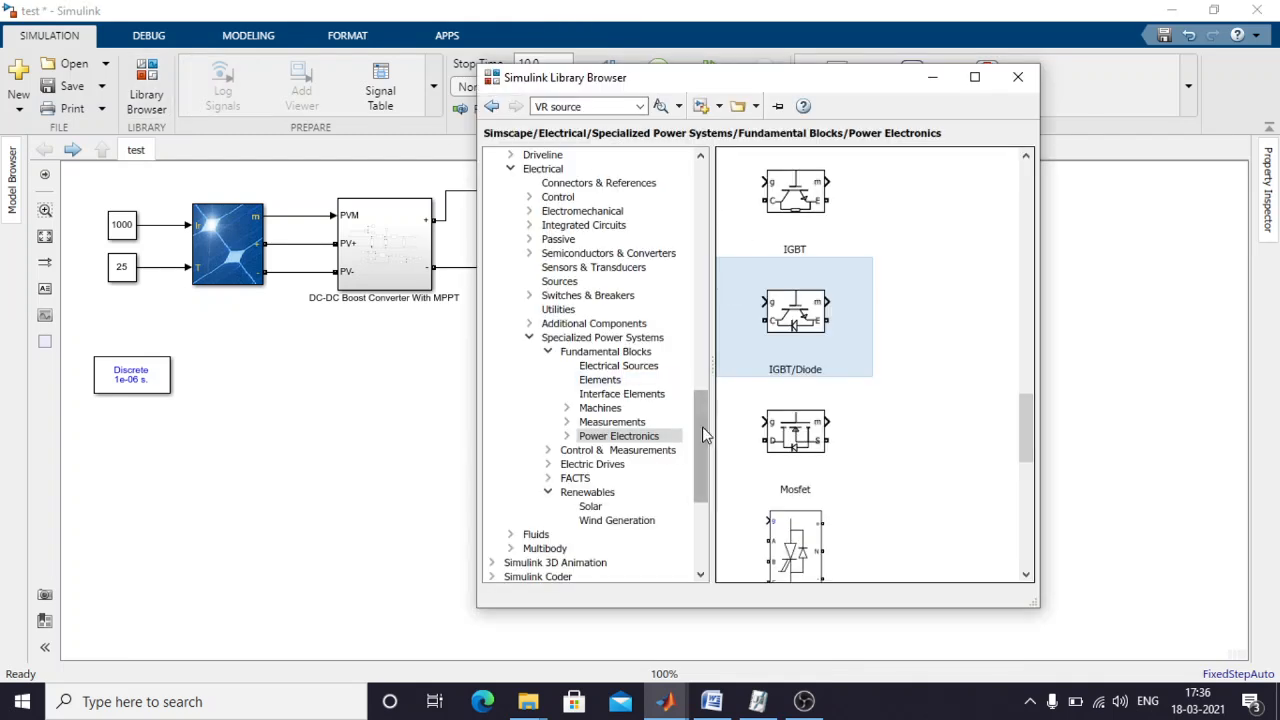
{"action": "left_click", "coordinate": [600, 379]}
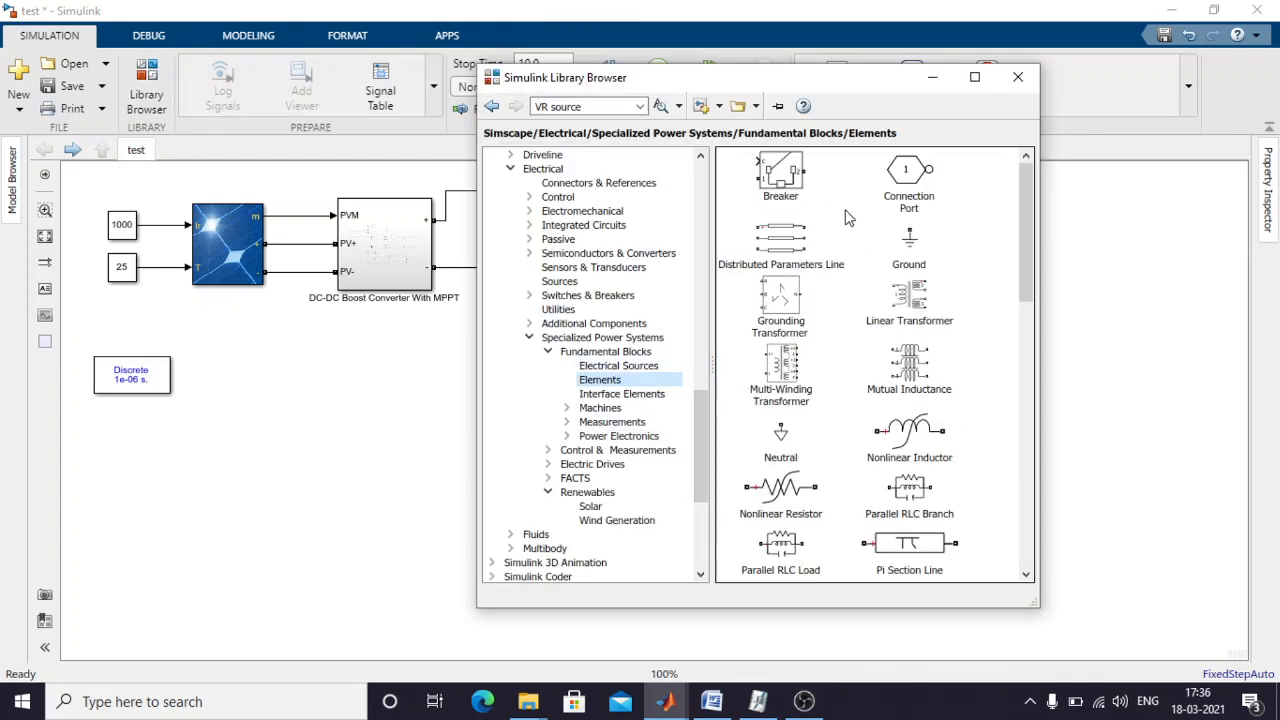
{"action": "left_click_drag", "start_coordinate": [908, 185], "coordinate": [1084, 310]}
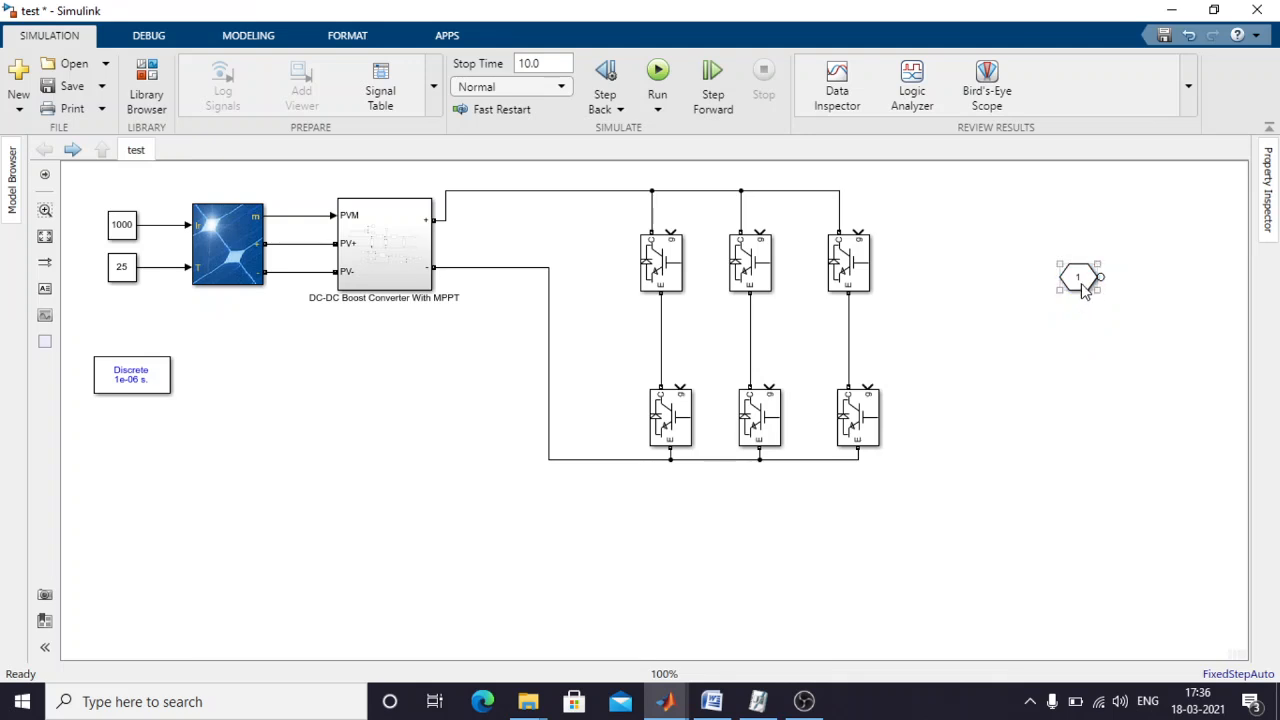
{"action": "key", "text": "ctrl+r"}
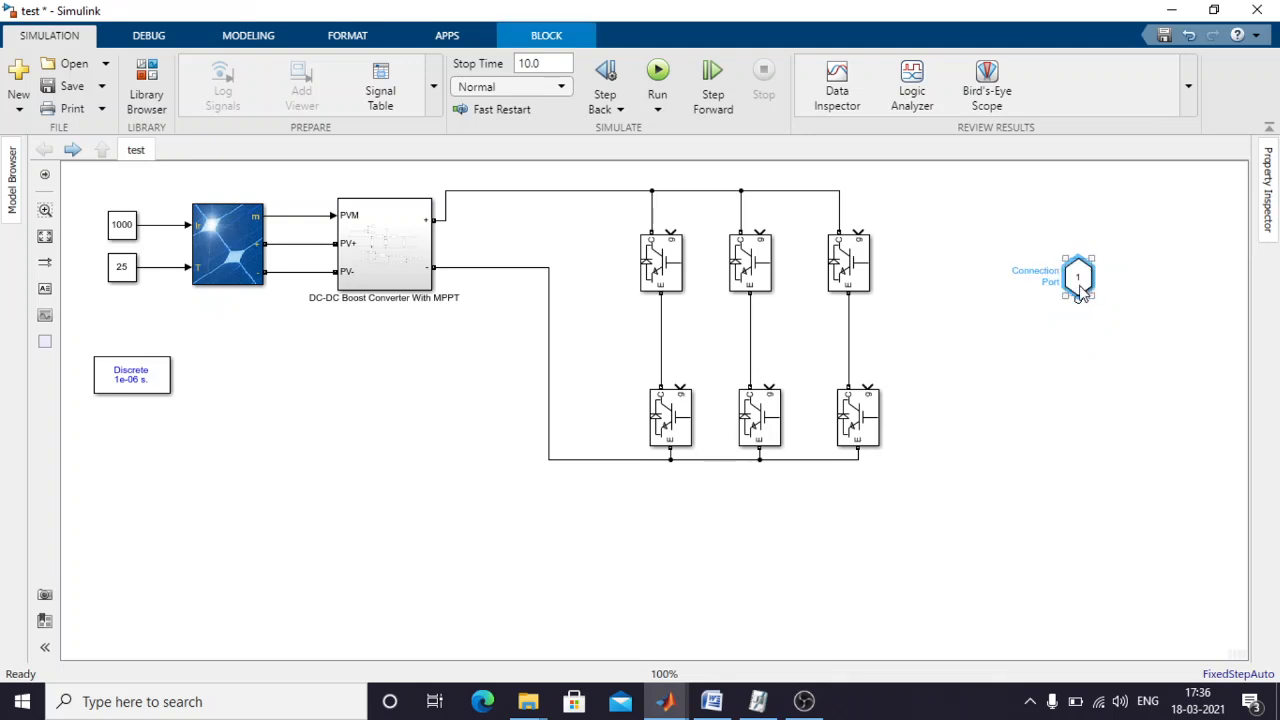
{"action": "mouse_move", "coordinate": [1082, 288]}
{"action": "left_mouse_down"}
{"action": "mouse_move", "coordinate": [886, 300]}
{"action": "mouse_move", "coordinate": [716, 335]}
{"action": "mouse_move", "coordinate": [663, 323]}
{"action": "mouse_move", "coordinate": [747, 338]}
{"action": "mouse_move", "coordinate": [803, 333]}
{"action": "mouse_move", "coordinate": [751, 324]}
{"action": "mouse_move", "coordinate": [906, 334]}
{"action": "mouse_move", "coordinate": [848, 324]}
{"action": "left_mouse_up"}
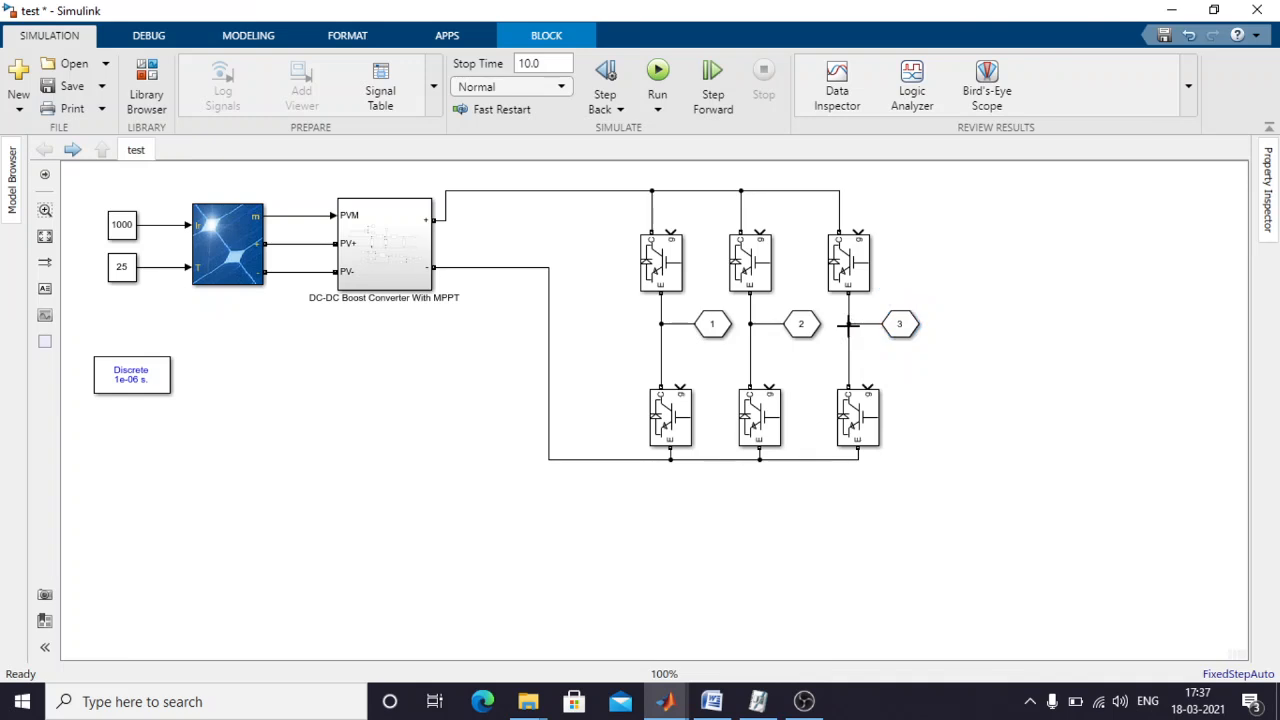
Show the block name of the first leg's connection port and rename it A.
{"action": "left_click", "coordinate": [714, 332]}
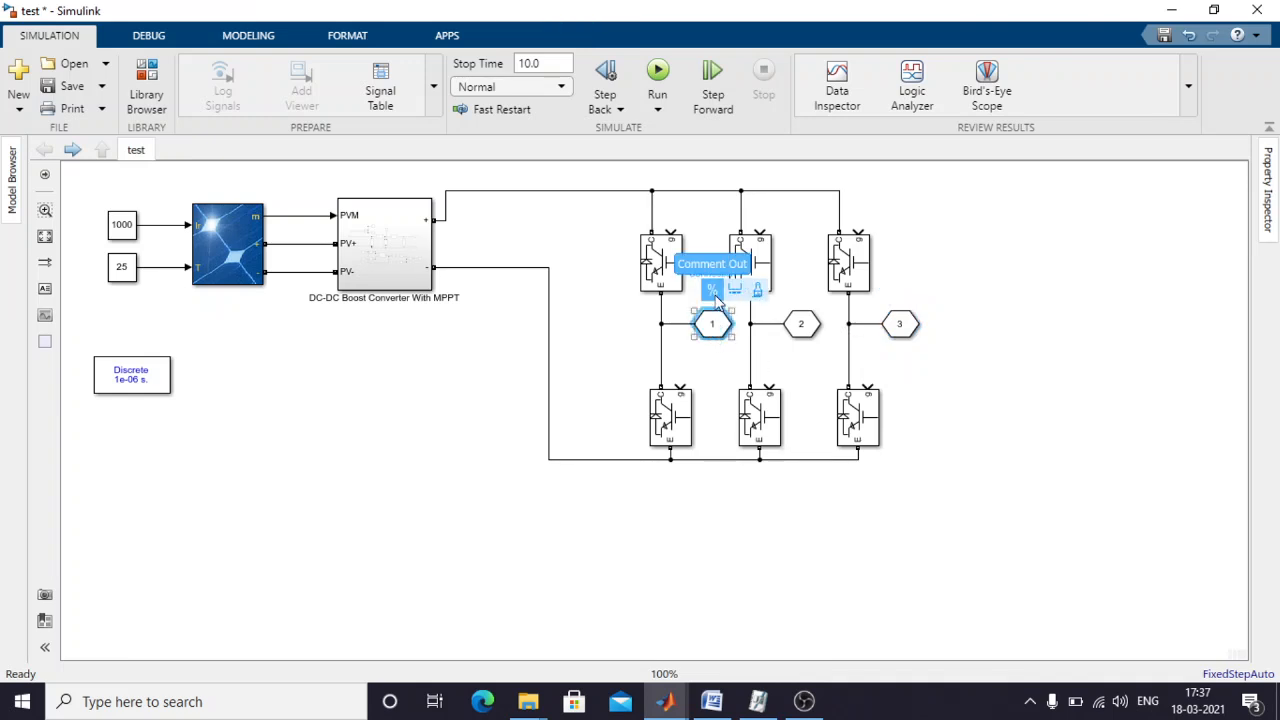
{"action": "left_click", "coordinate": [734, 290]}
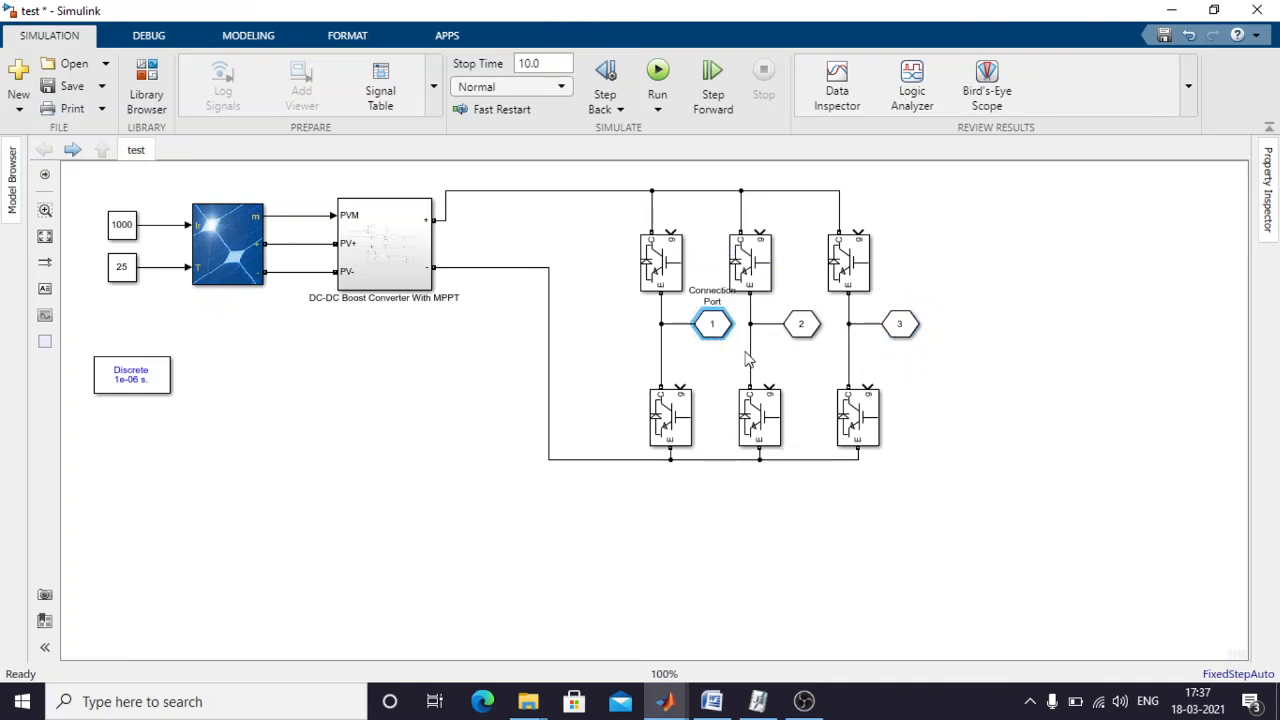
{"action": "key", "text": "Delete"}
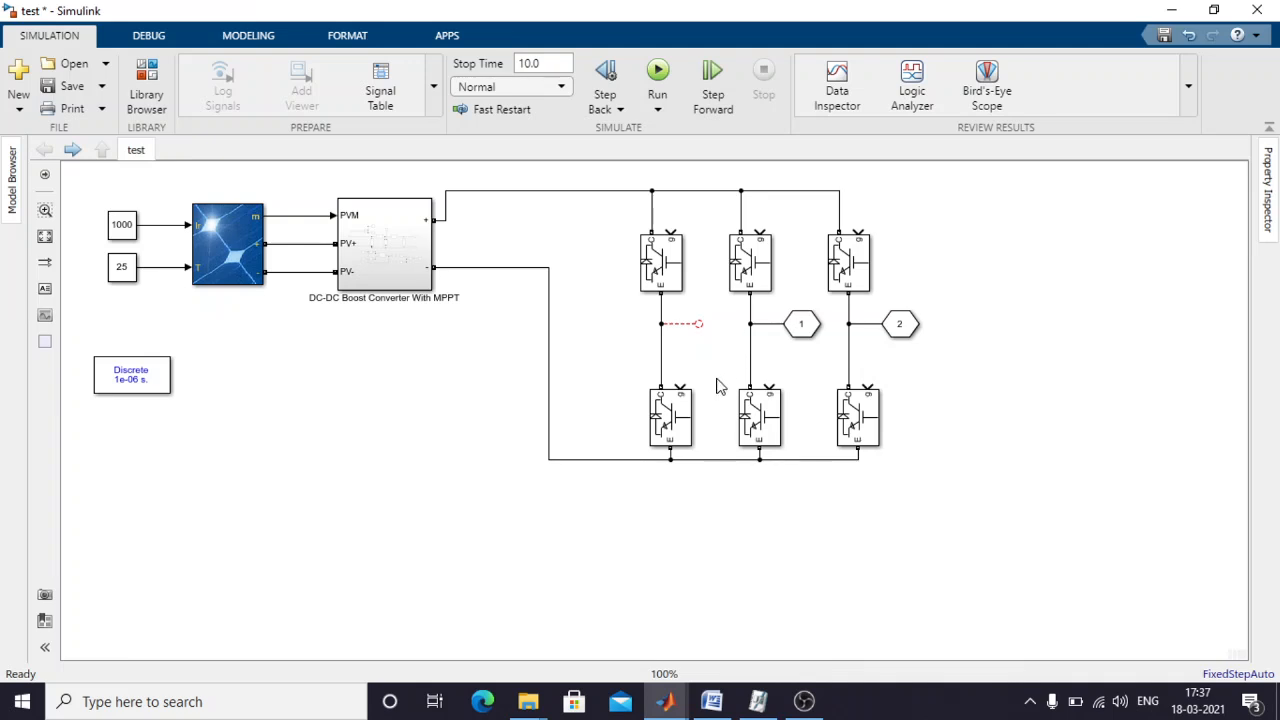
{"action": "key", "text": "ctrl+z"}
{"action": "left_click", "coordinate": [724, 326]}
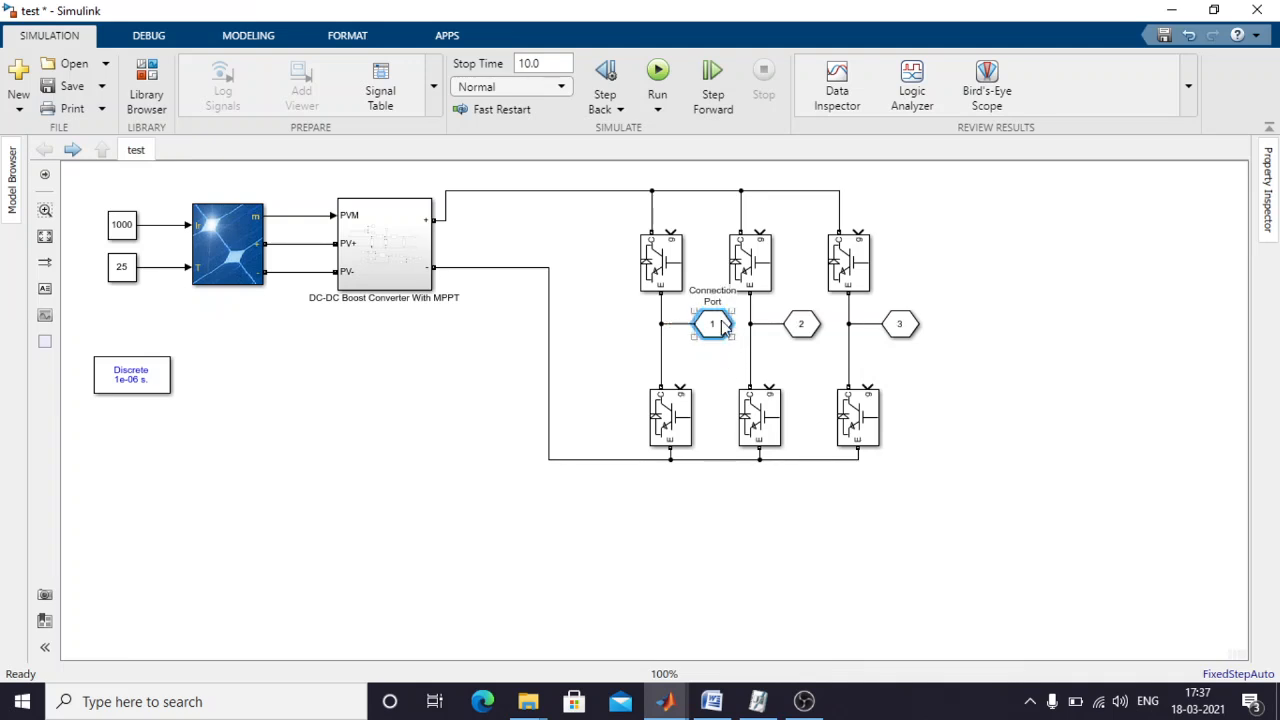
{"action": "key", "text": "Delete"}
{"action": "key", "text": "Delete"}
{"action": "key", "text": "Delete"}
{"action": "key", "text": "Delete"}
{"action": "key", "text": "Delete"}
{"action": "key", "text": "Delete"}
{"action": "key", "text": "Delete"}
{"action": "key", "text": "Delete"}
{"action": "key", "text": "Delete"}
{"action": "key", "text": "Delete"}
{"action": "type", "text": "A"}
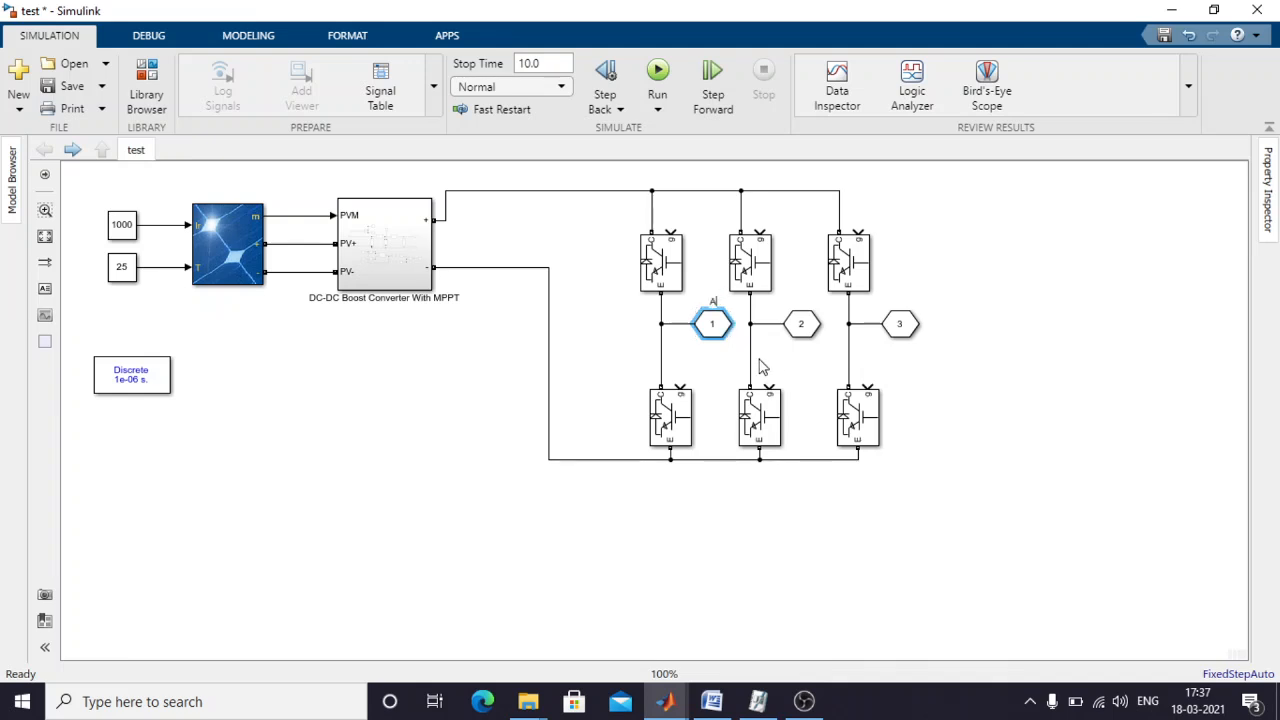
{"action": "key", "text": "Return"}
Set port A's location on the parent subsystem to Right.
{"action": "double_click", "coordinate": [712, 328]}
{"action": "left_click", "coordinate": [980, 366]}
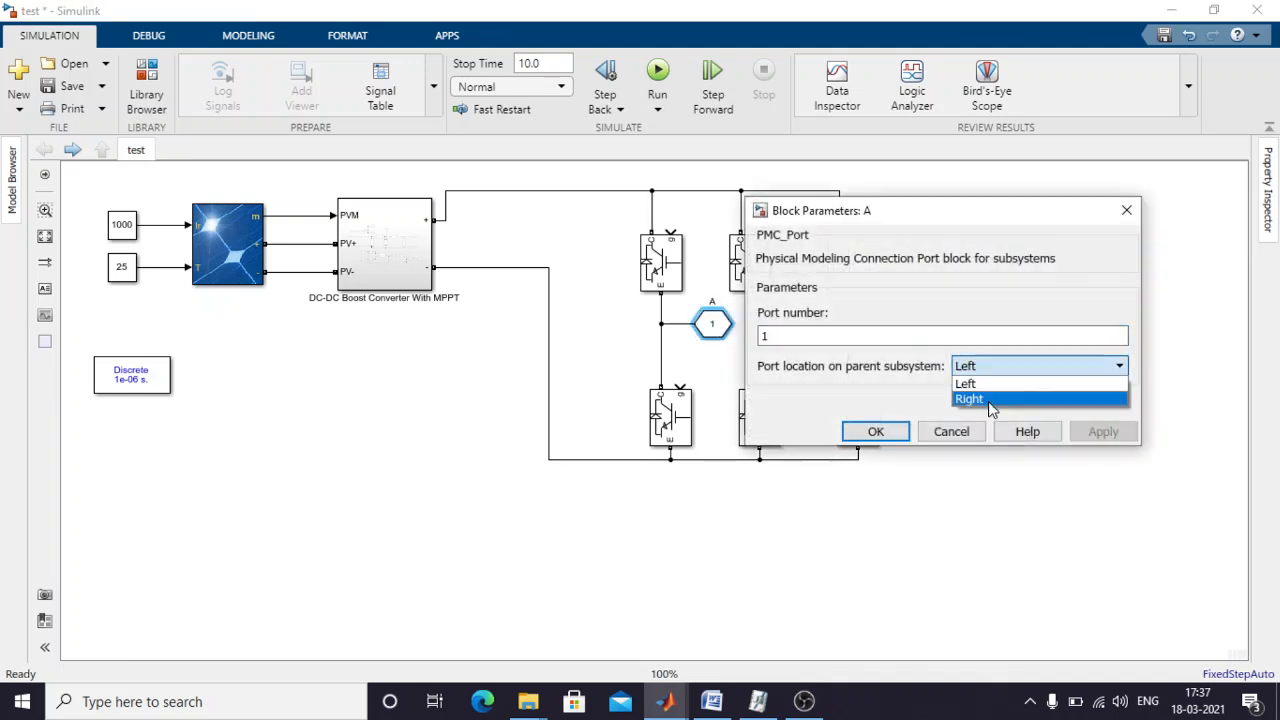
{"action": "left_click", "coordinate": [988, 397]}
{"action": "left_click", "coordinate": [1100, 431]}
{"action": "left_click", "coordinate": [876, 431]}
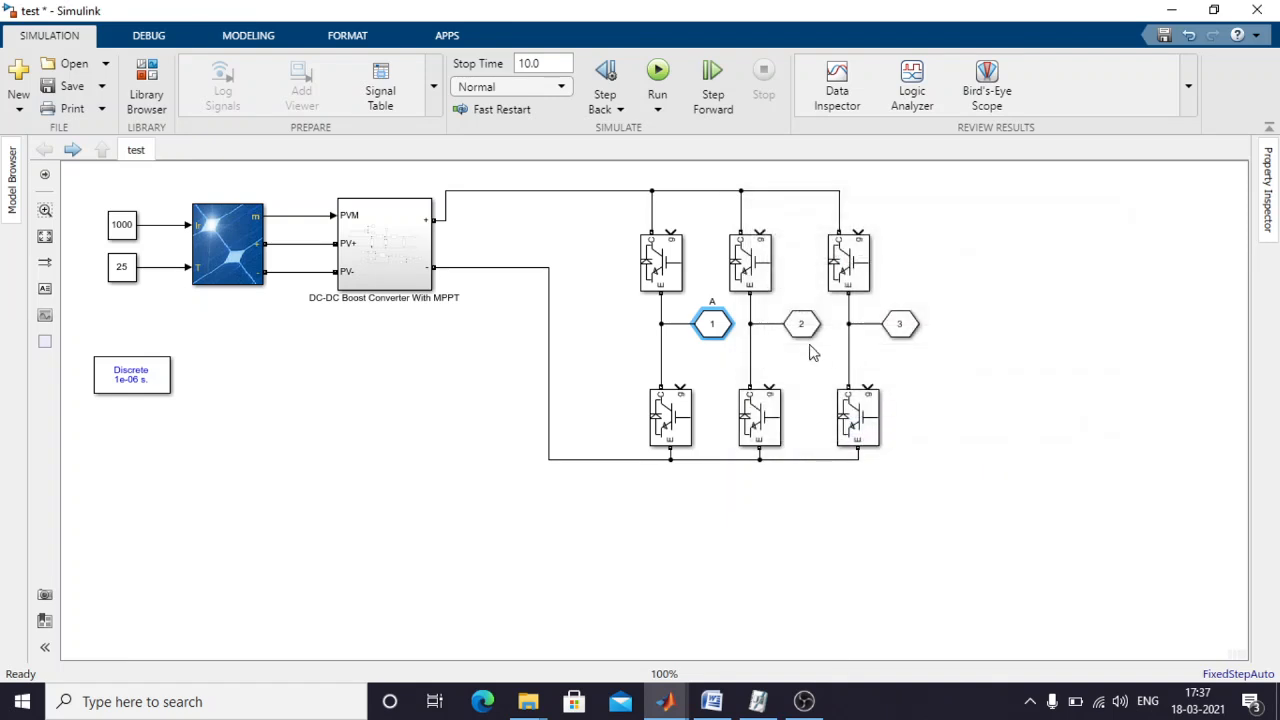
Rename the second leg's connection port B and set its location on the parent subsystem to Right.
{"action": "left_click", "coordinate": [812, 332]}
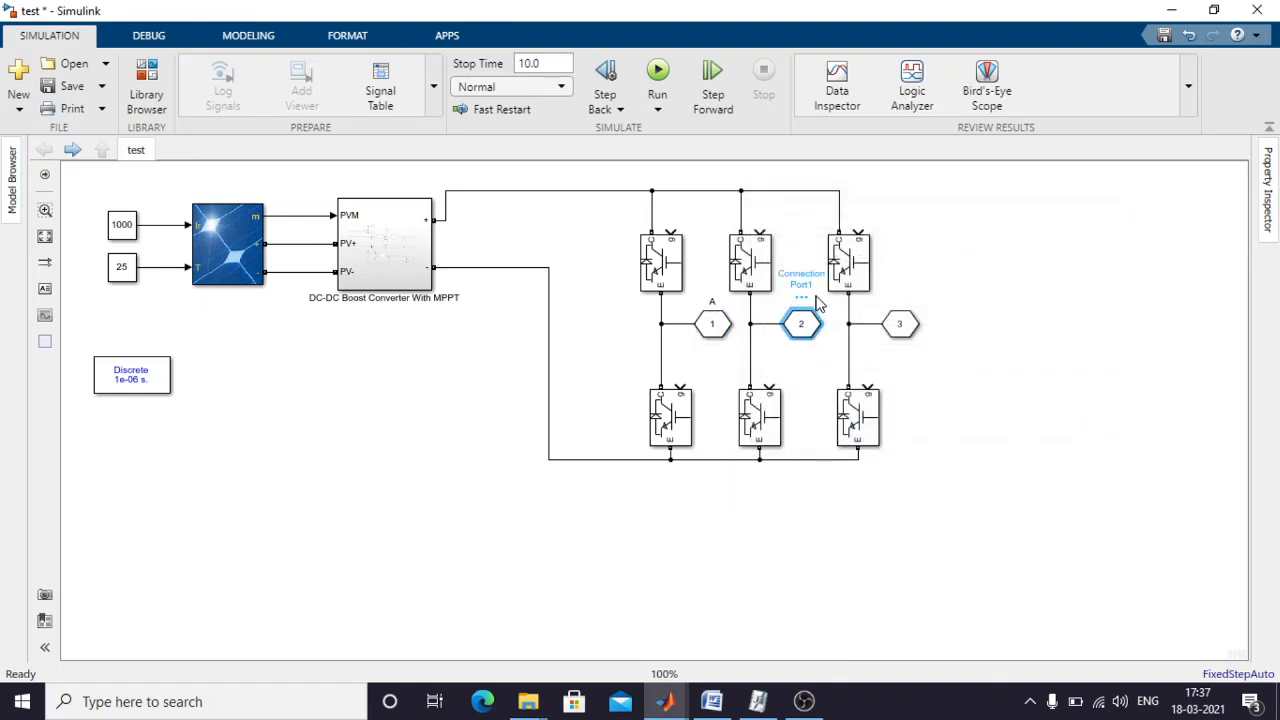
{"action": "left_click", "coordinate": [823, 289]}
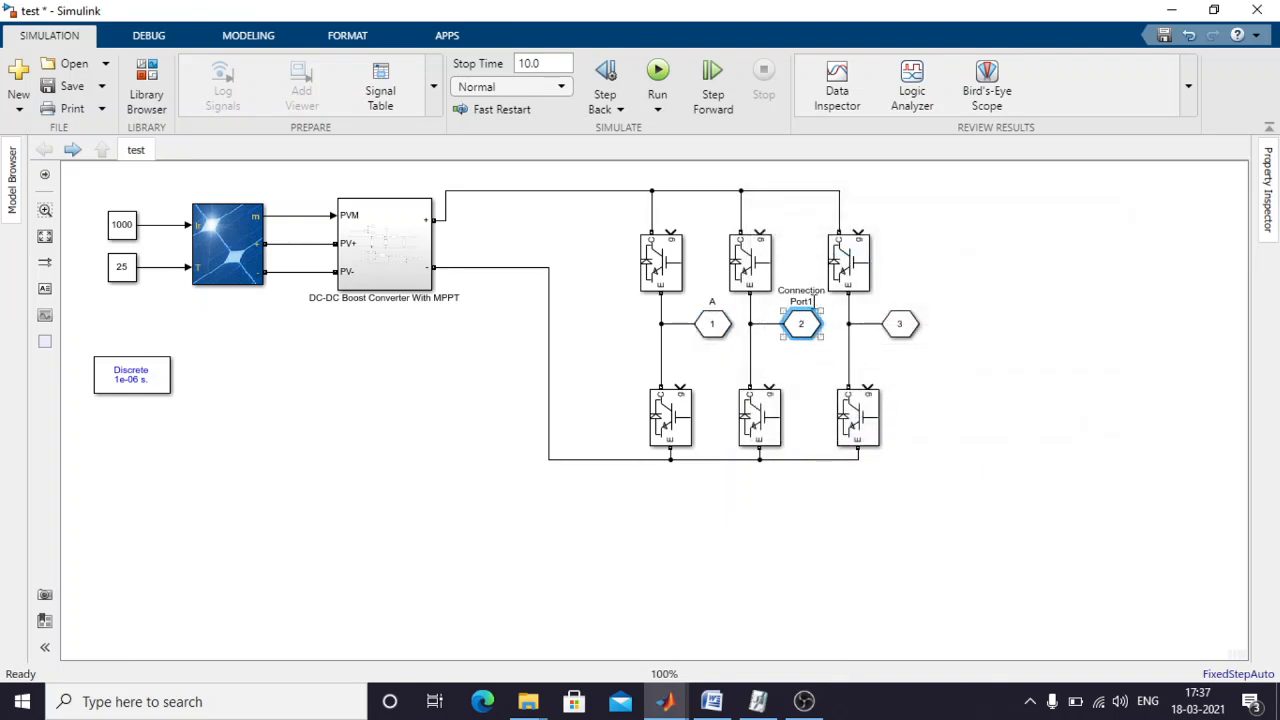
{"action": "left_click", "coordinate": [820, 334]}
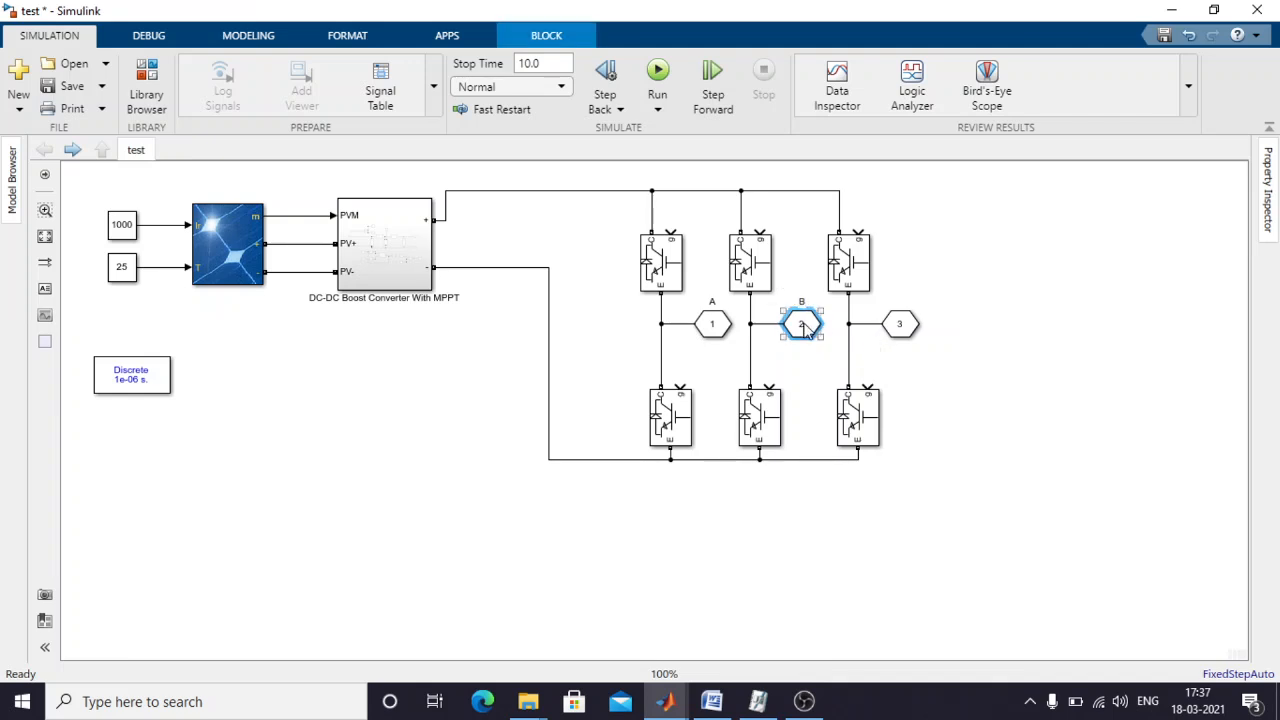
{"action": "double_click", "coordinate": [802, 323]}
{"action": "left_click", "coordinate": [1118, 368]}
{"action": "left_click", "coordinate": [1101, 398]}
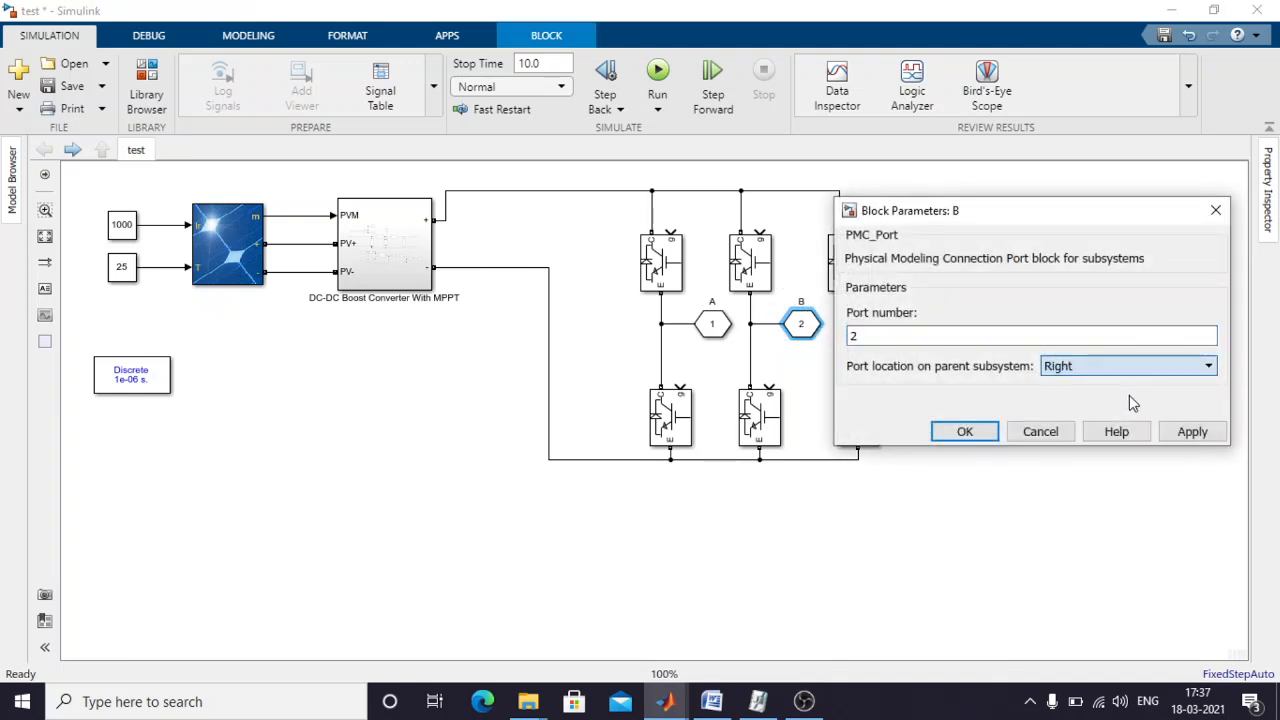
{"action": "left_click", "coordinate": [1192, 431]}
{"action": "left_click", "coordinate": [964, 431]}
Set the third leg's connection port location on the parent subsystem to Right.
{"action": "double_click", "coordinate": [900, 323]}
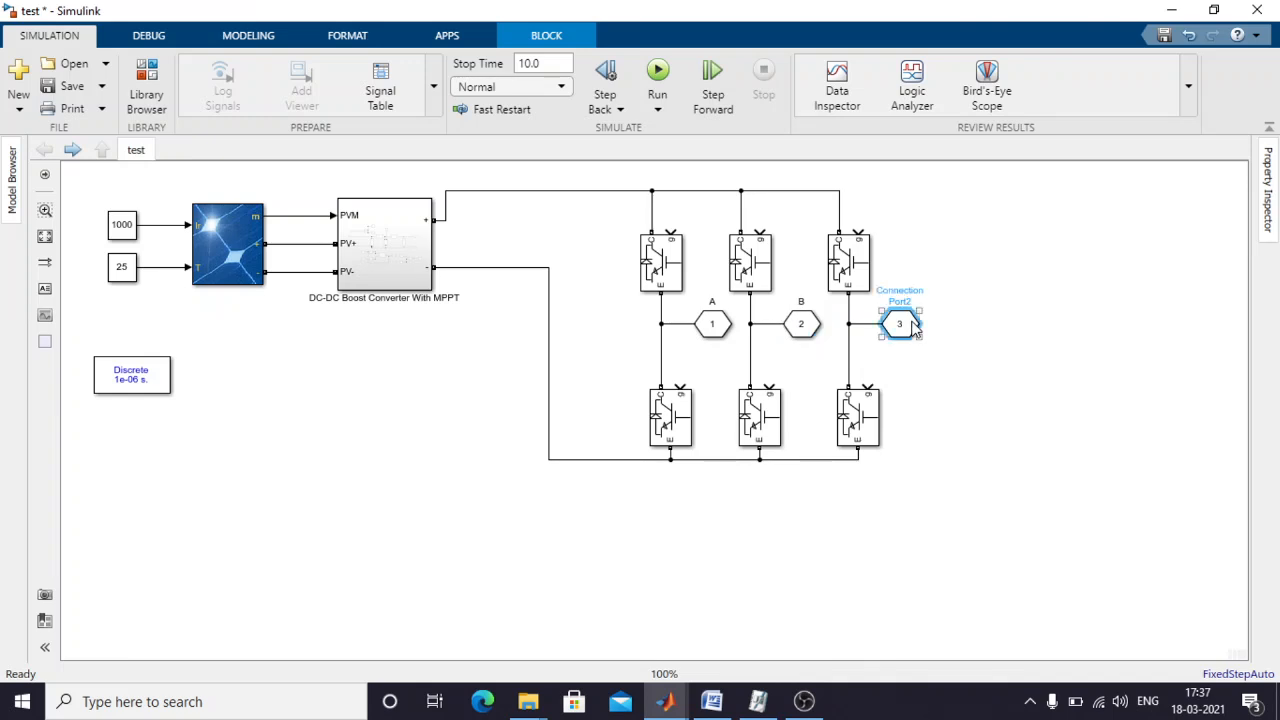
{"action": "left_click", "coordinate": [810, 365]}
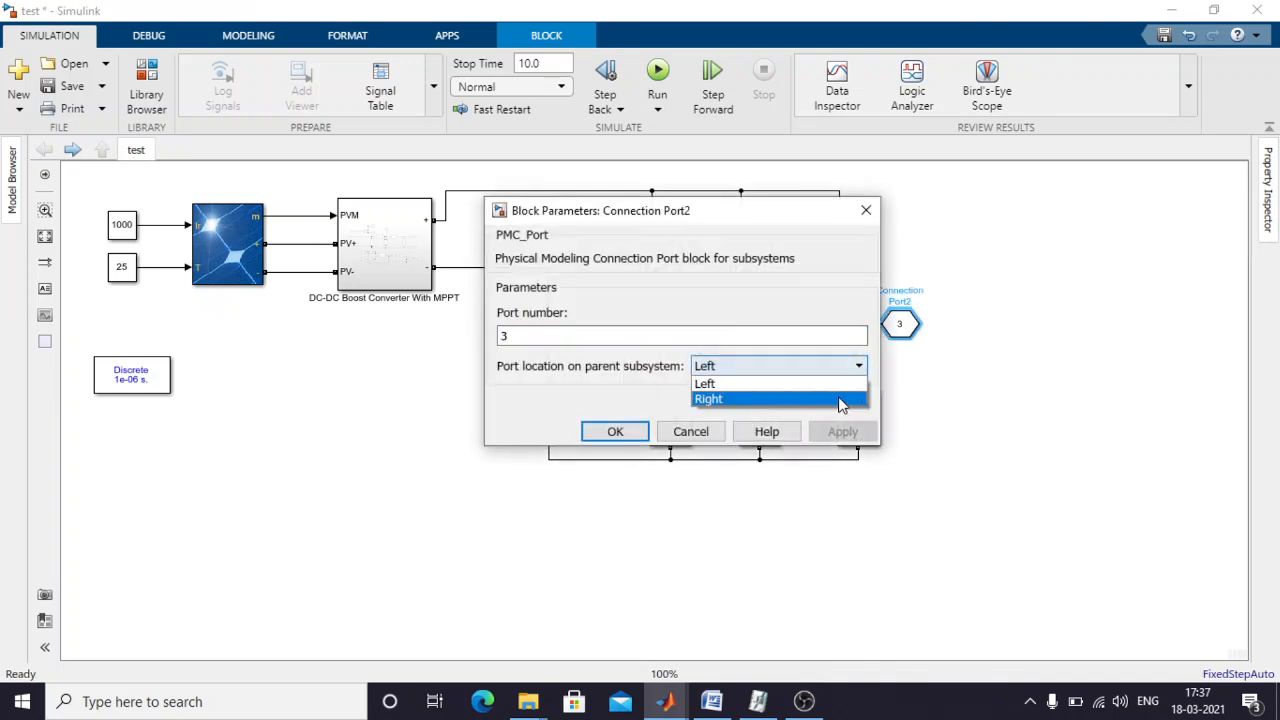
{"action": "left_click", "coordinate": [766, 397]}
{"action": "left_click", "coordinate": [842, 431]}
{"action": "left_click", "coordinate": [620, 432]}
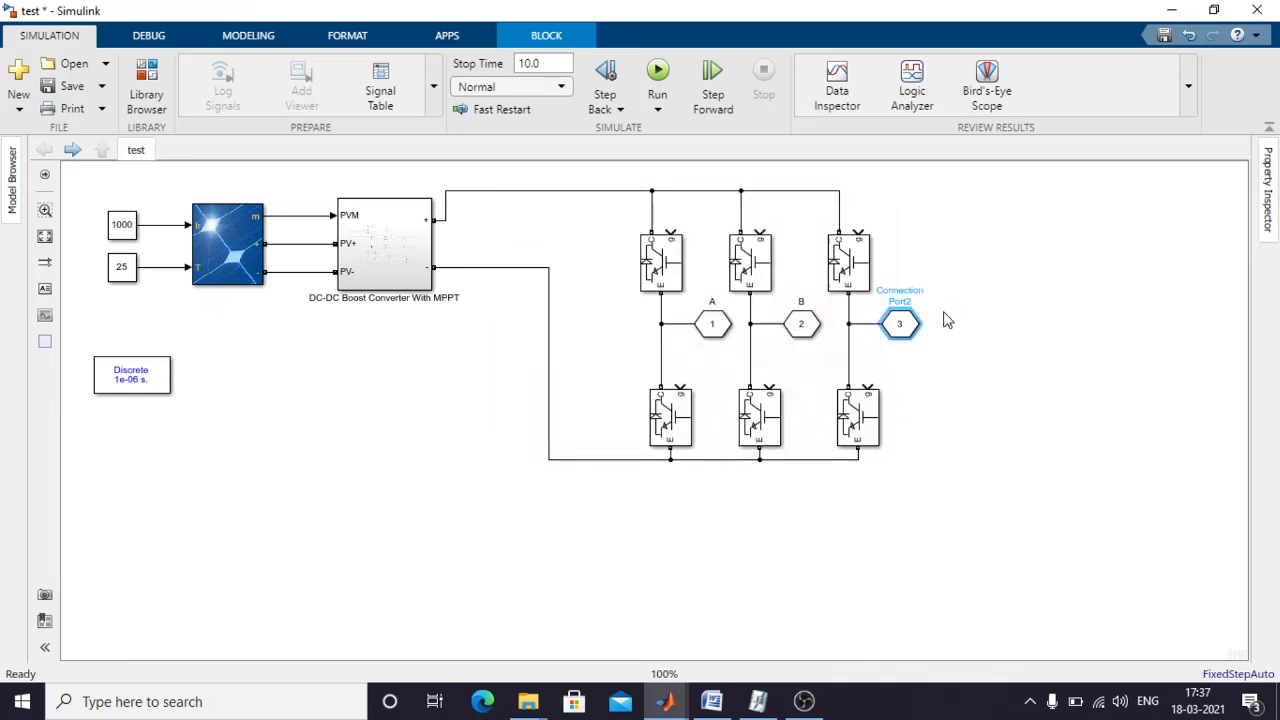
Rename the third leg's connection port C.
{"action": "left_click", "coordinate": [896, 292]}
{"action": "left_click", "coordinate": [908, 321]}
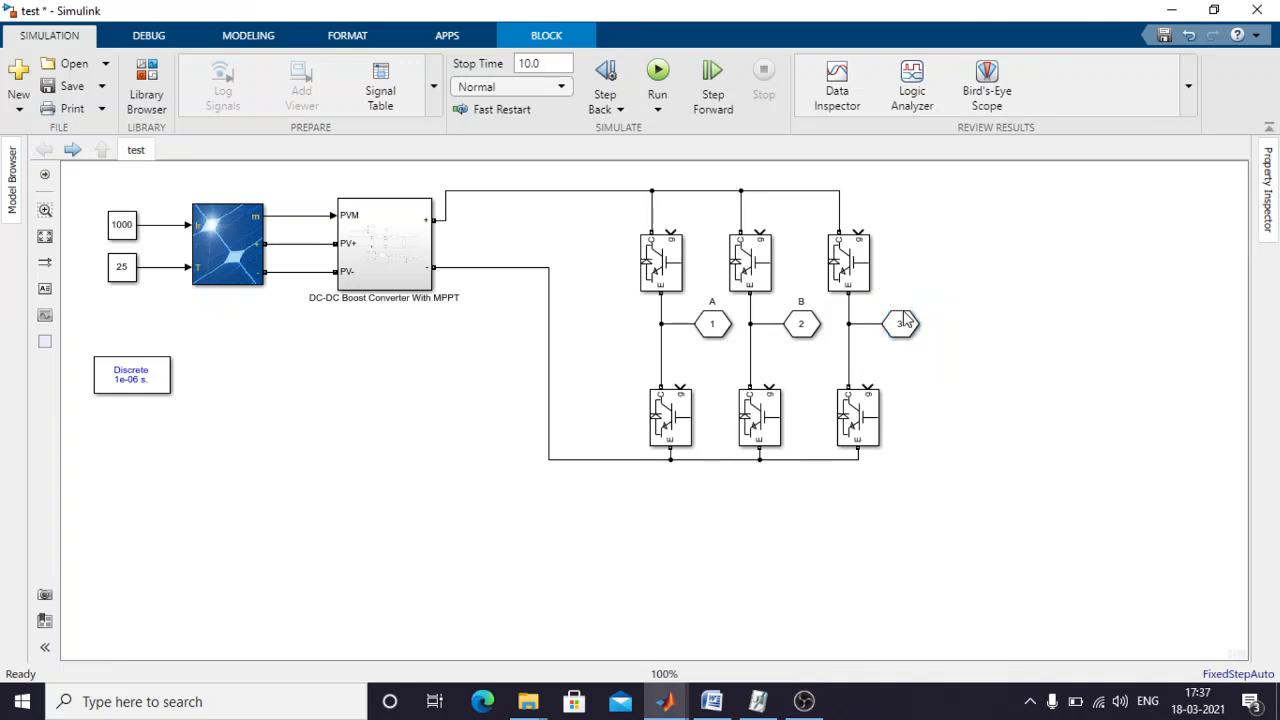
{"action": "left_click", "coordinate": [907, 328]}
{"action": "left_click", "coordinate": [921, 296]}
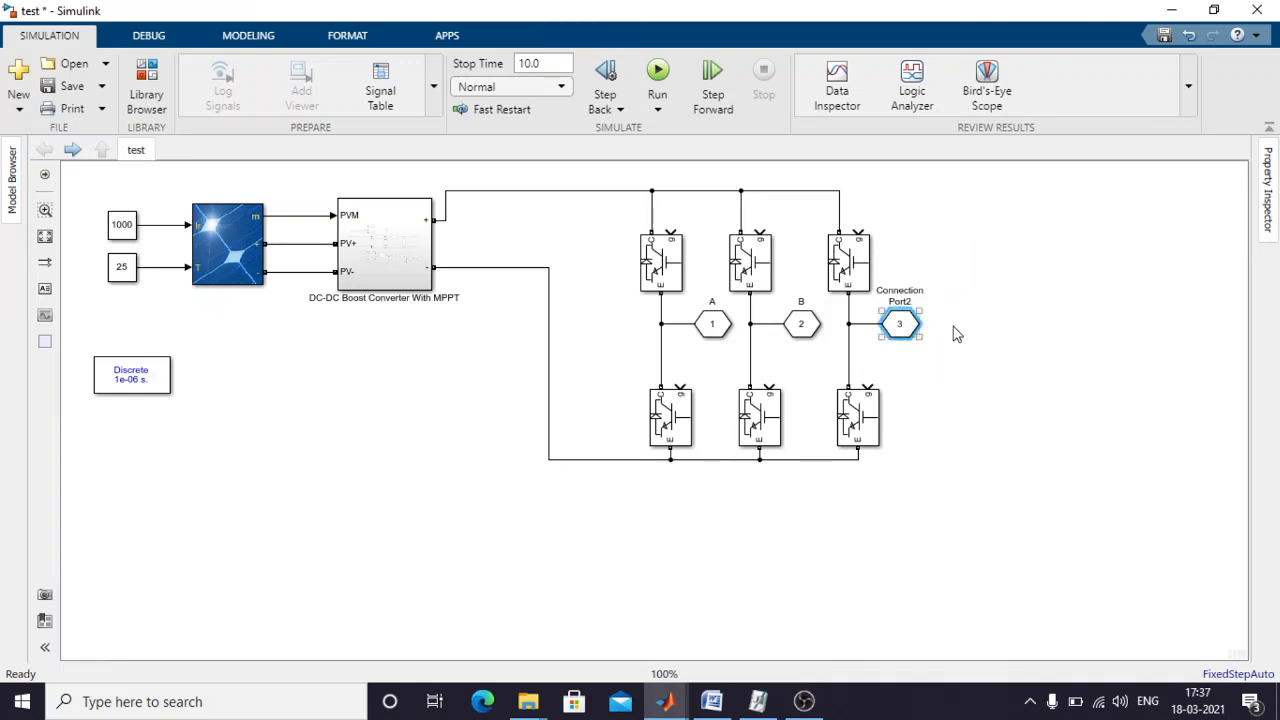
{"action": "left_click", "coordinate": [903, 298]}
{"action": "key", "text": "ctrl+a"}
{"action": "key", "text": "BackSpace"}
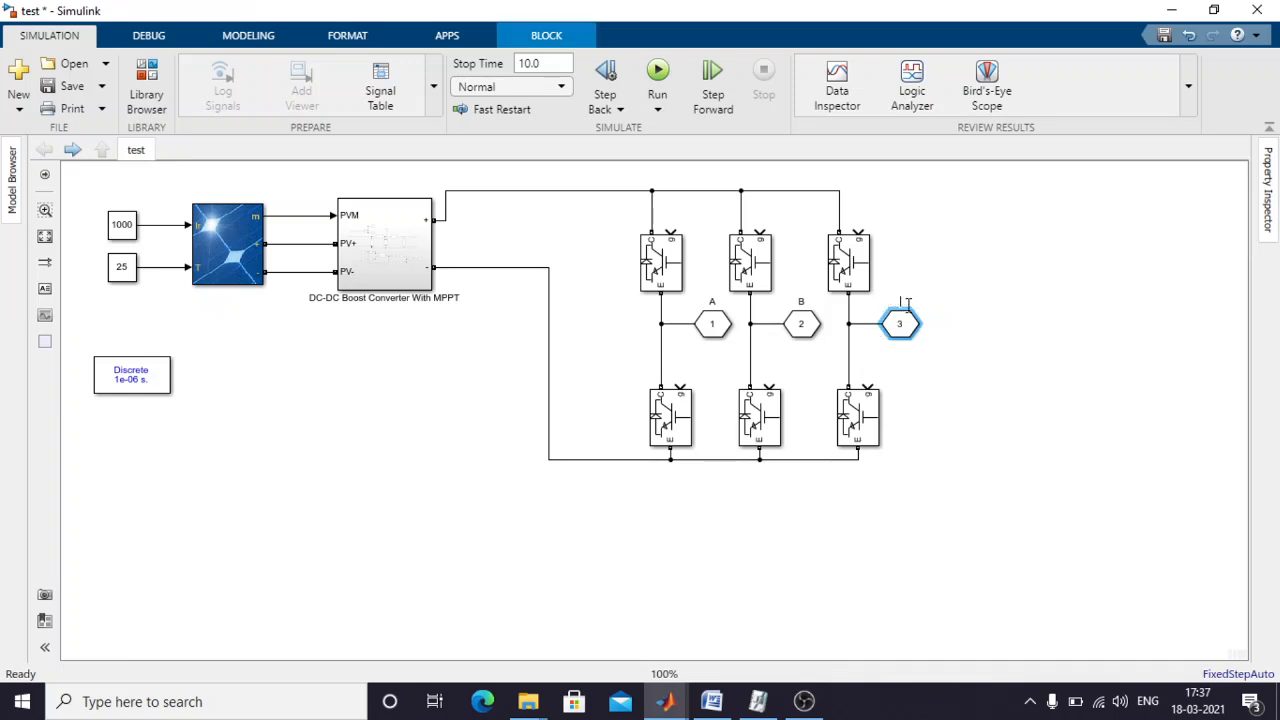
{"action": "left_click", "coordinate": [958, 381]}
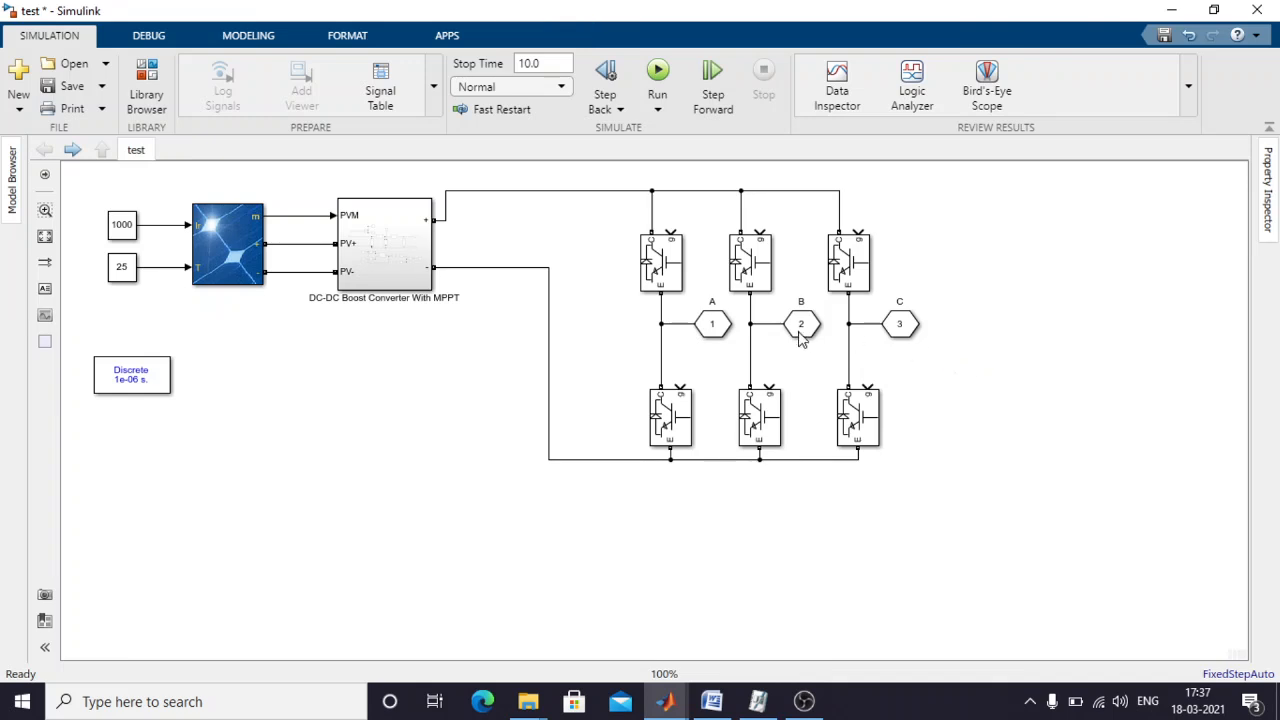
Group the six IGBTs and the ports A, B and C into a subsystem.
{"action": "left_click", "coordinate": [803, 338]}
{"action": "left_click", "coordinate": [991, 388]}
{"action": "left_click_drag", "start_coordinate": [588, 173], "coordinate": [960, 500]}
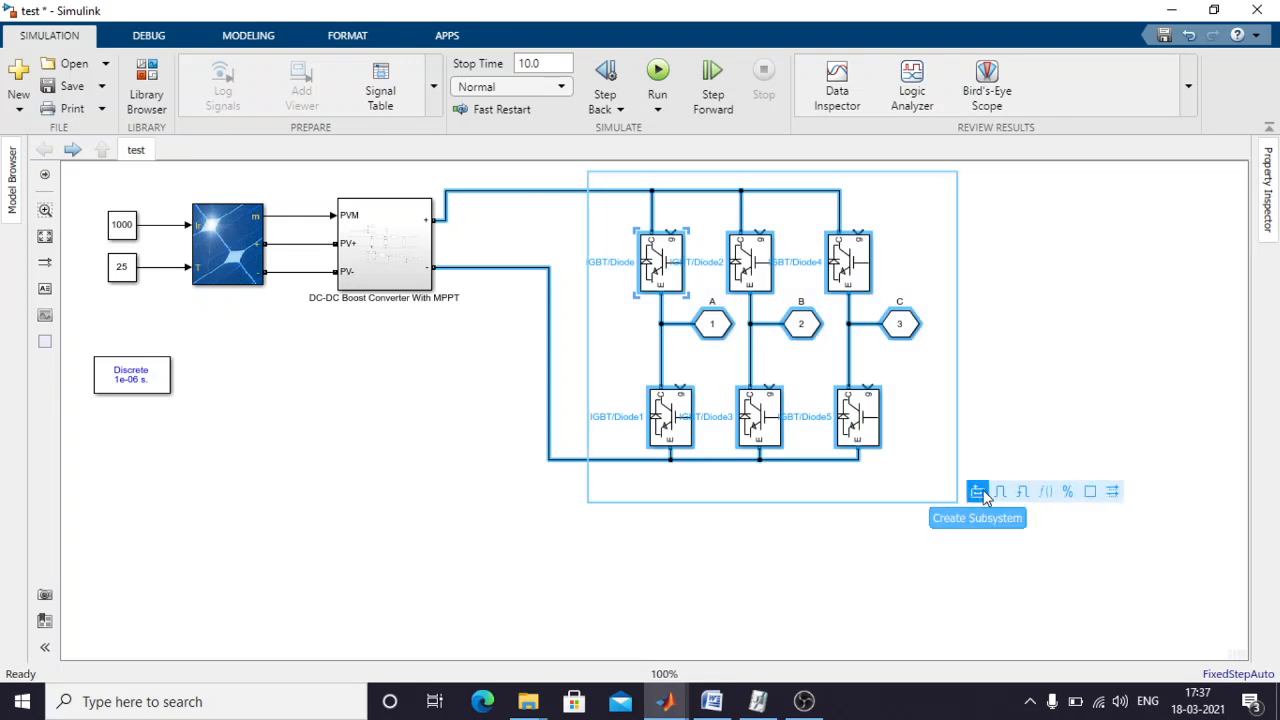
{"action": "left_click", "coordinate": [980, 493]}
{"action": "left_click", "coordinate": [842, 429]}
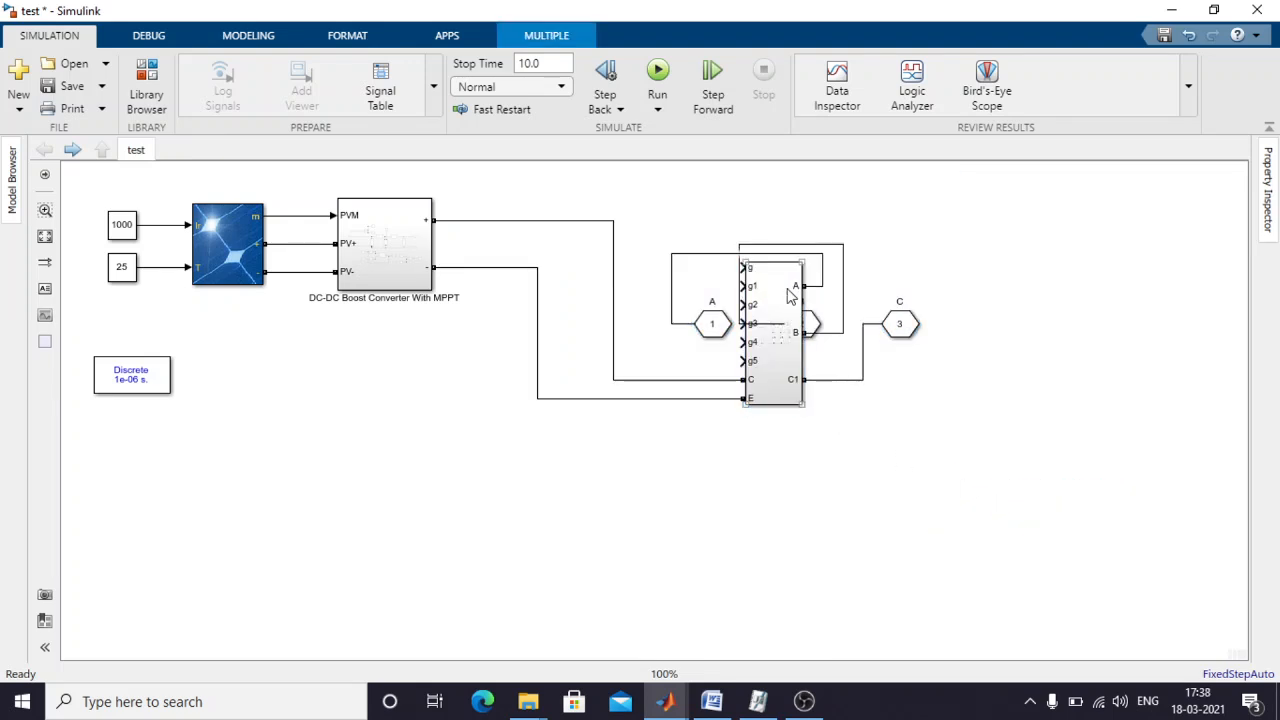
Delete the leftover A, B and C connection ports outside the new subsystem together with their wires.
{"action": "left_click_drag", "start_coordinate": [714, 332], "coordinate": [932, 278]}
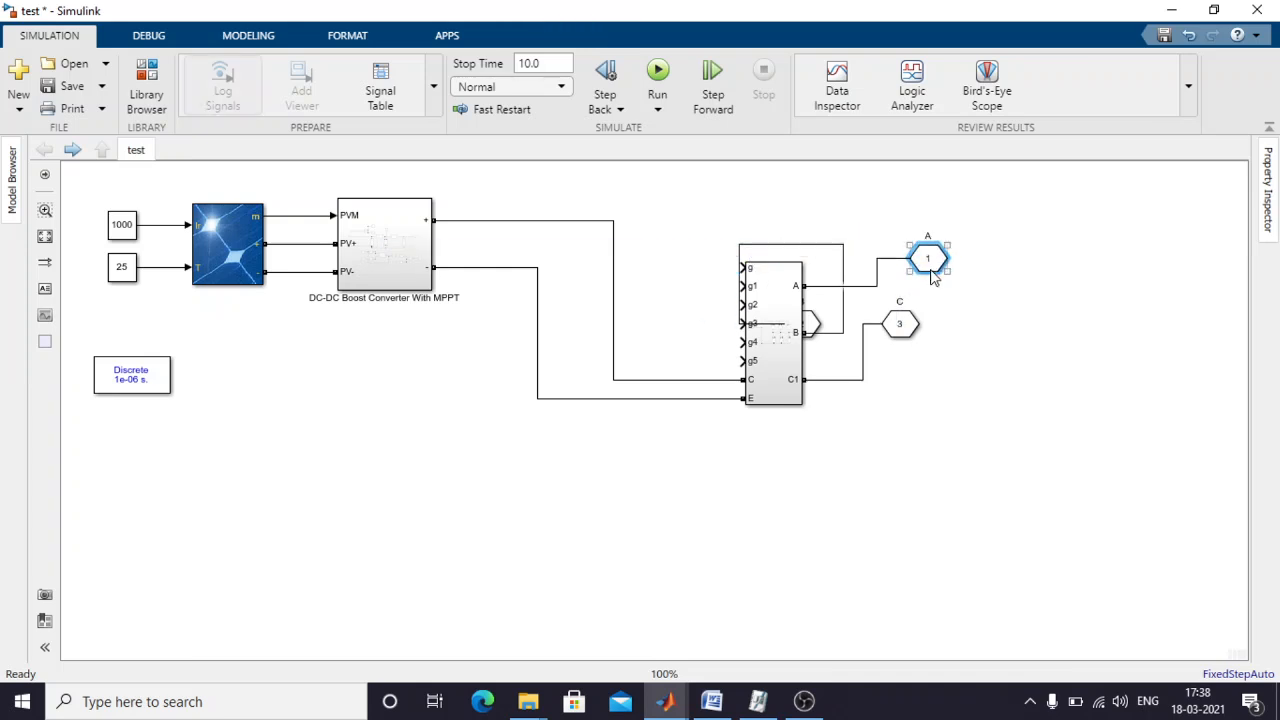
{"action": "key", "text": "Delete"}
{"action": "left_click", "coordinate": [860, 287]}
{"action": "key", "text": "Delete"}
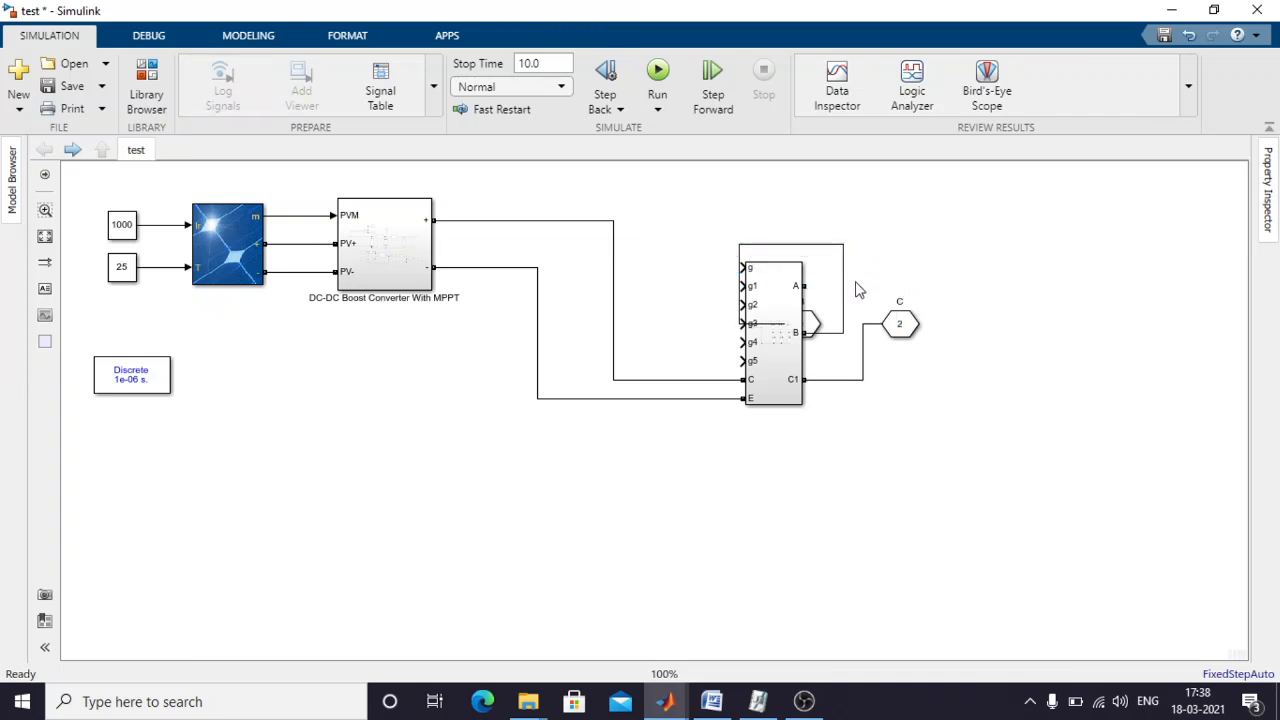
{"action": "left_click", "coordinate": [843, 277]}
{"action": "key", "text": "Delete"}
{"action": "left_click_drag", "start_coordinate": [816, 324], "coordinate": [887, 289]}
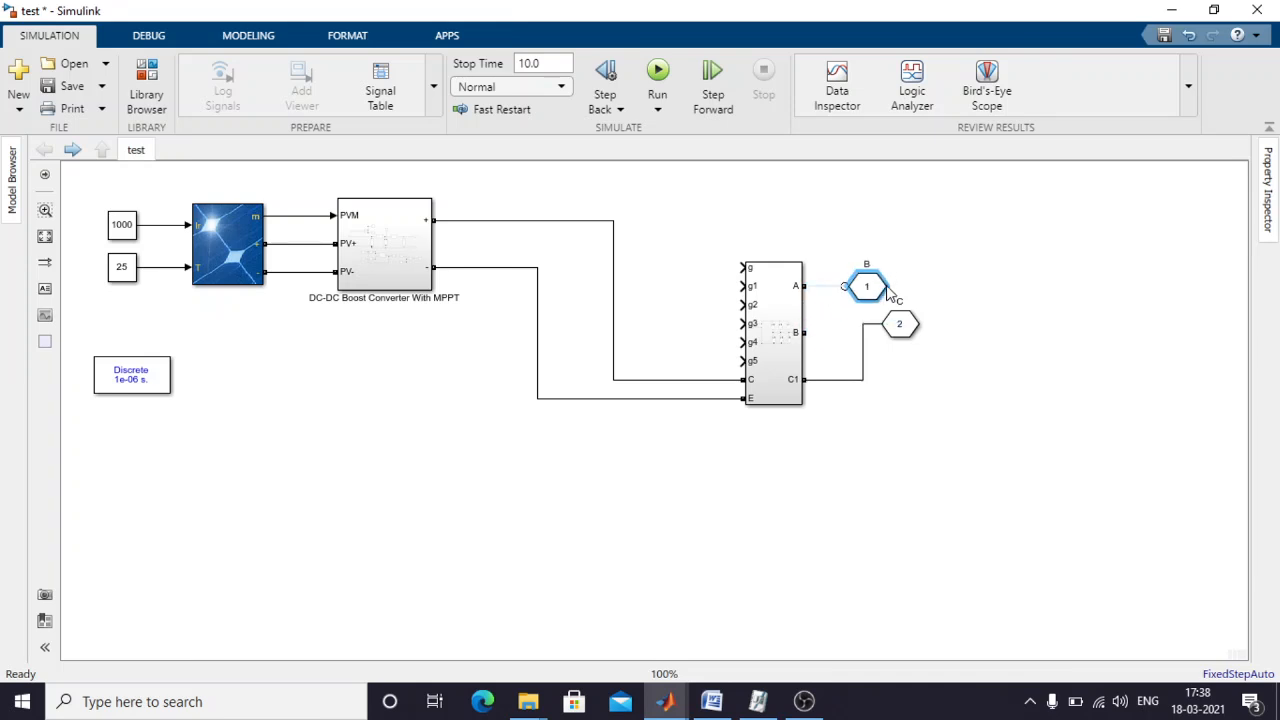
{"action": "key", "text": "Delete"}
{"action": "left_click", "coordinate": [899, 330]}
{"action": "key", "text": "Delete"}
{"action": "left_click", "coordinate": [863, 343]}
{"action": "key", "text": "Delete"}
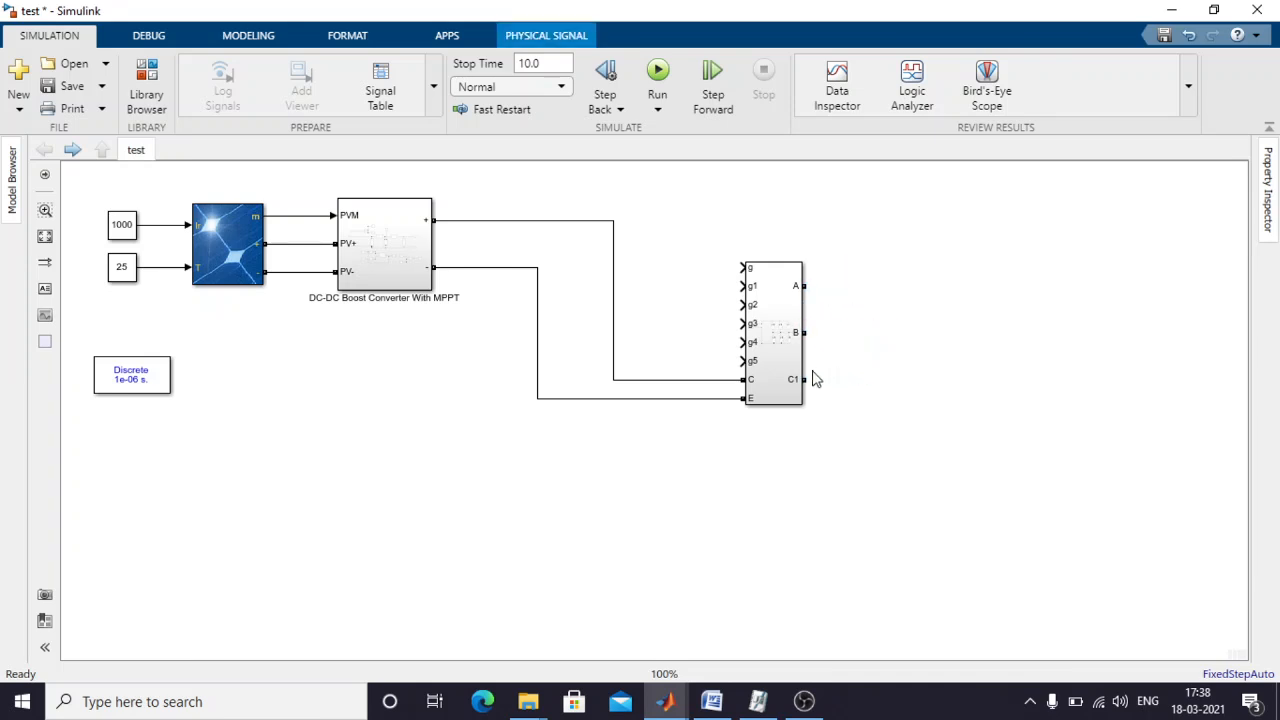
Move the inverter subsystem up toward the converter's output level and enlarge the block.
{"action": "left_click_drag", "start_coordinate": [777, 340], "coordinate": [761, 222]}
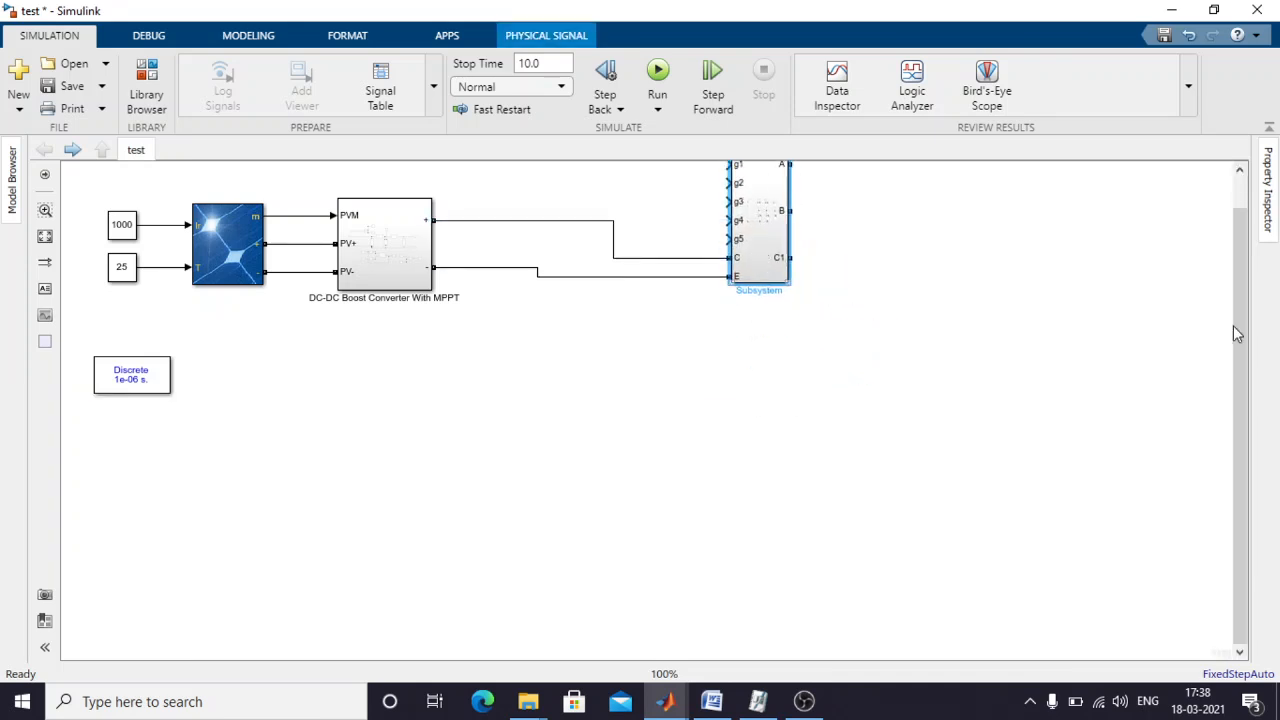
{"action": "left_click_drag", "start_coordinate": [1231, 281], "coordinate": [1228, 251]}
{"action": "left_click_drag", "start_coordinate": [737, 283], "coordinate": [737, 255]}
{"action": "left_click_drag", "start_coordinate": [790, 289], "coordinate": [820, 311]}
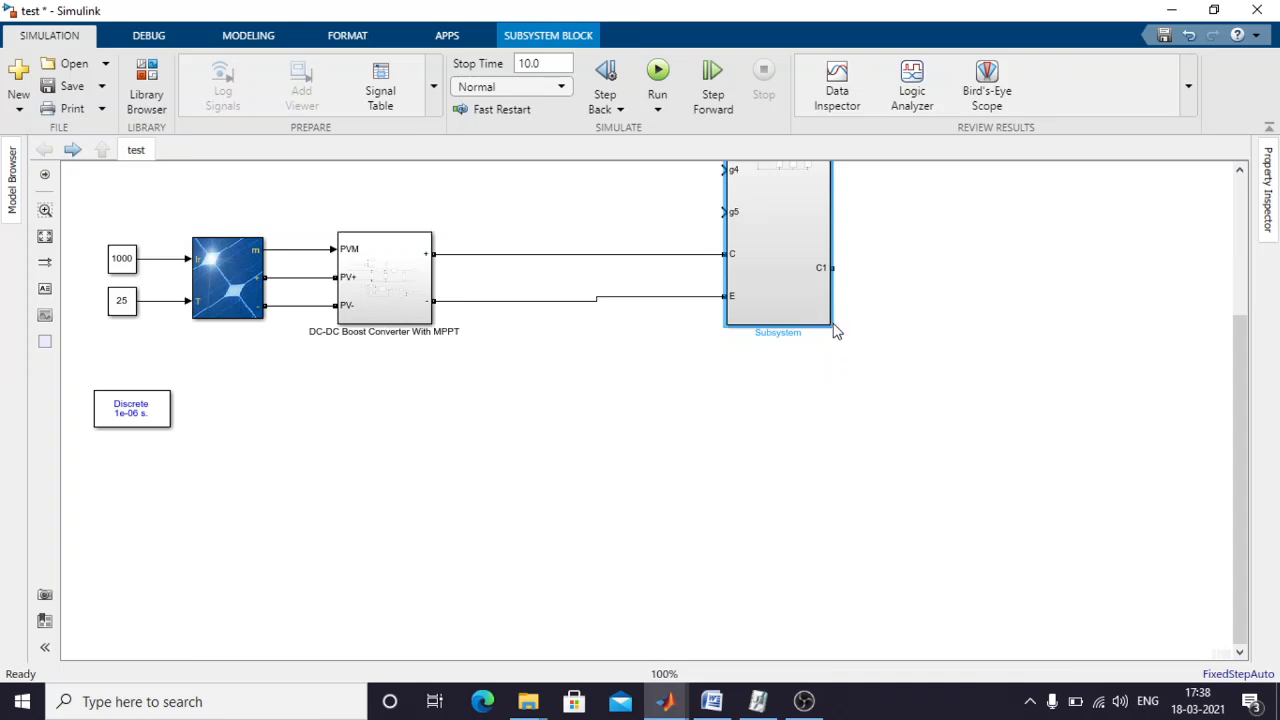
{"action": "mouse_move", "coordinate": [824, 322]}
{"action": "left_mouse_down"}
{"action": "mouse_move", "coordinate": [832, 334]}
{"action": "mouse_move", "coordinate": [818, 307]}
{"action": "left_mouse_up"}
Resize the boost converter block slightly and nudge the inverter subsystem down so the two connecting wires run straight.
{"action": "left_click", "coordinate": [430, 326]}
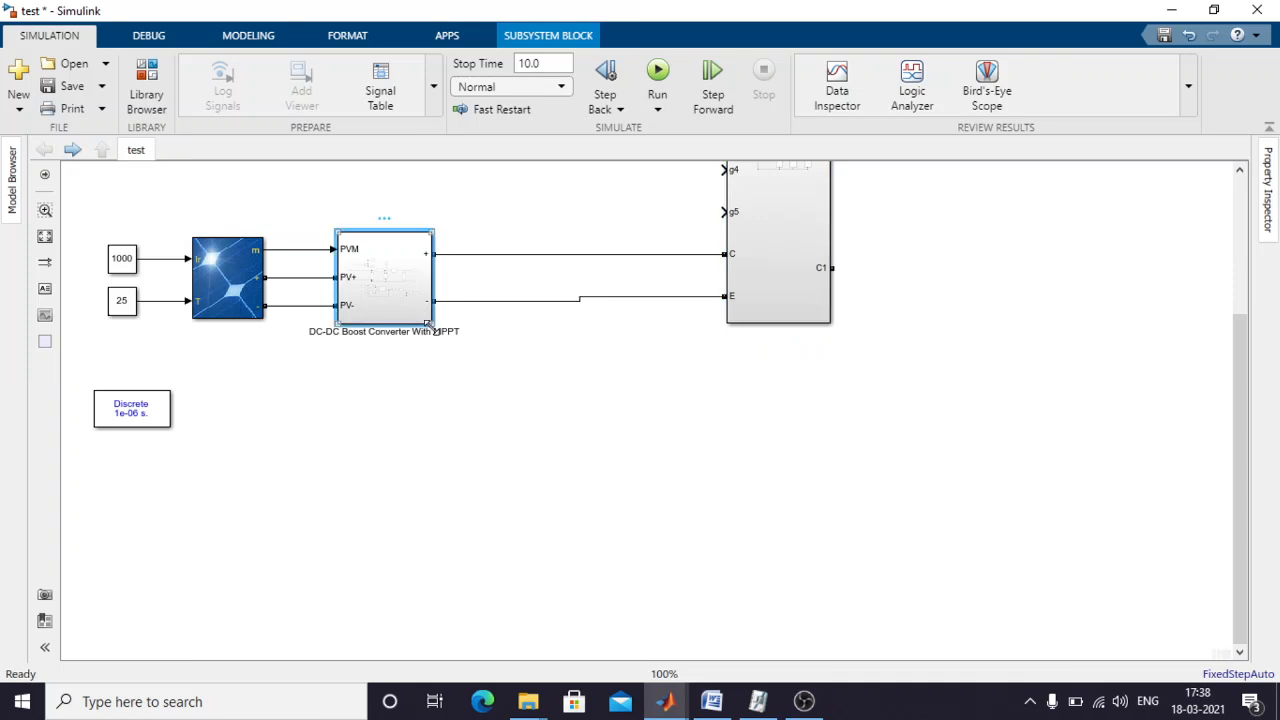
{"action": "left_click_drag", "start_coordinate": [435, 330], "coordinate": [432, 325]}
{"action": "left_click", "coordinate": [718, 414]}
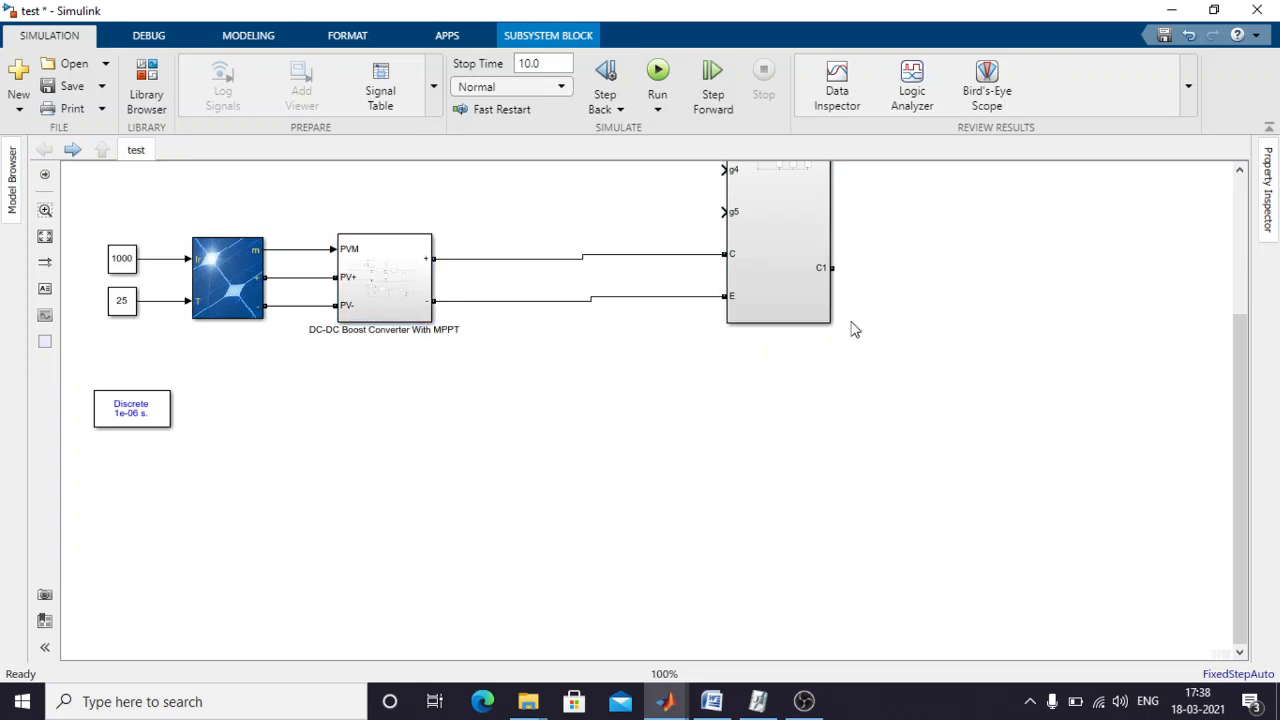
{"action": "left_click", "coordinate": [810, 307]}
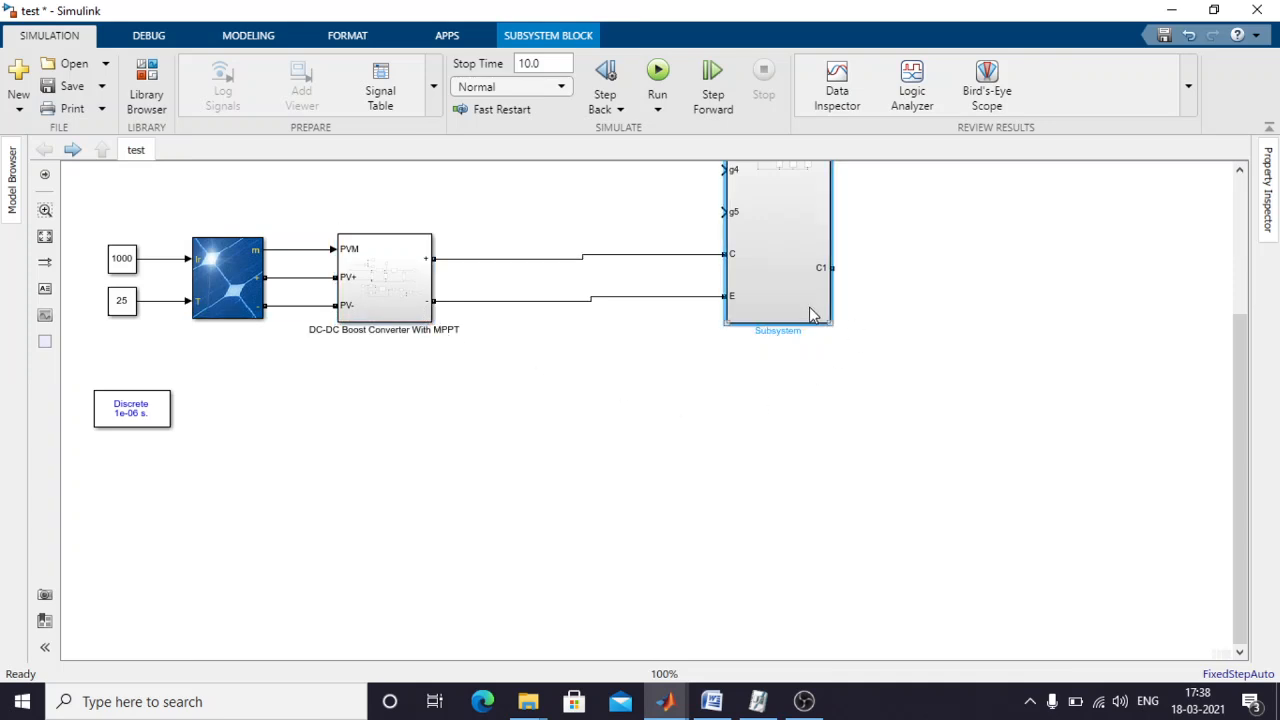
{"action": "key", "text": "Down"}
{"action": "left_click", "coordinate": [805, 409]}
{"action": "left_click_drag", "start_coordinate": [1246, 431], "coordinate": [1220, 296]}
Open the inverter subsystem and try to rename the third leg's output port C.
{"action": "double_click", "coordinate": [791, 437]}
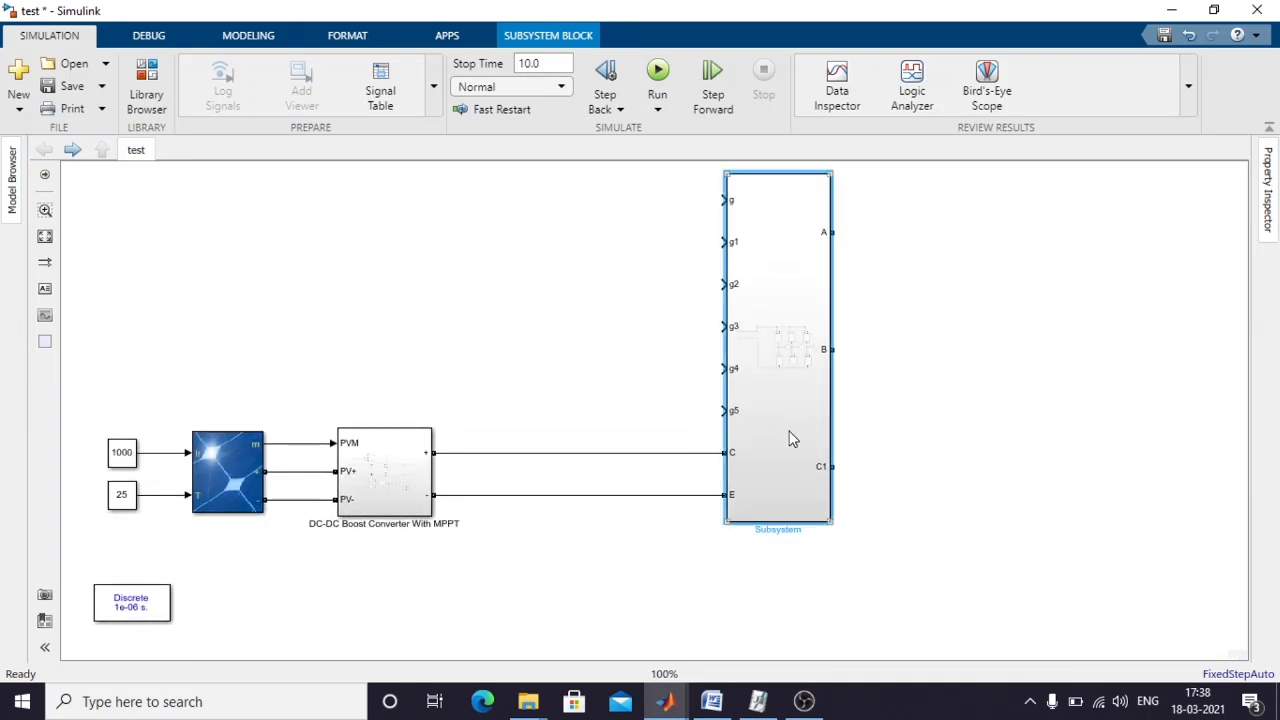
{"action": "left_click", "coordinate": [903, 400]}
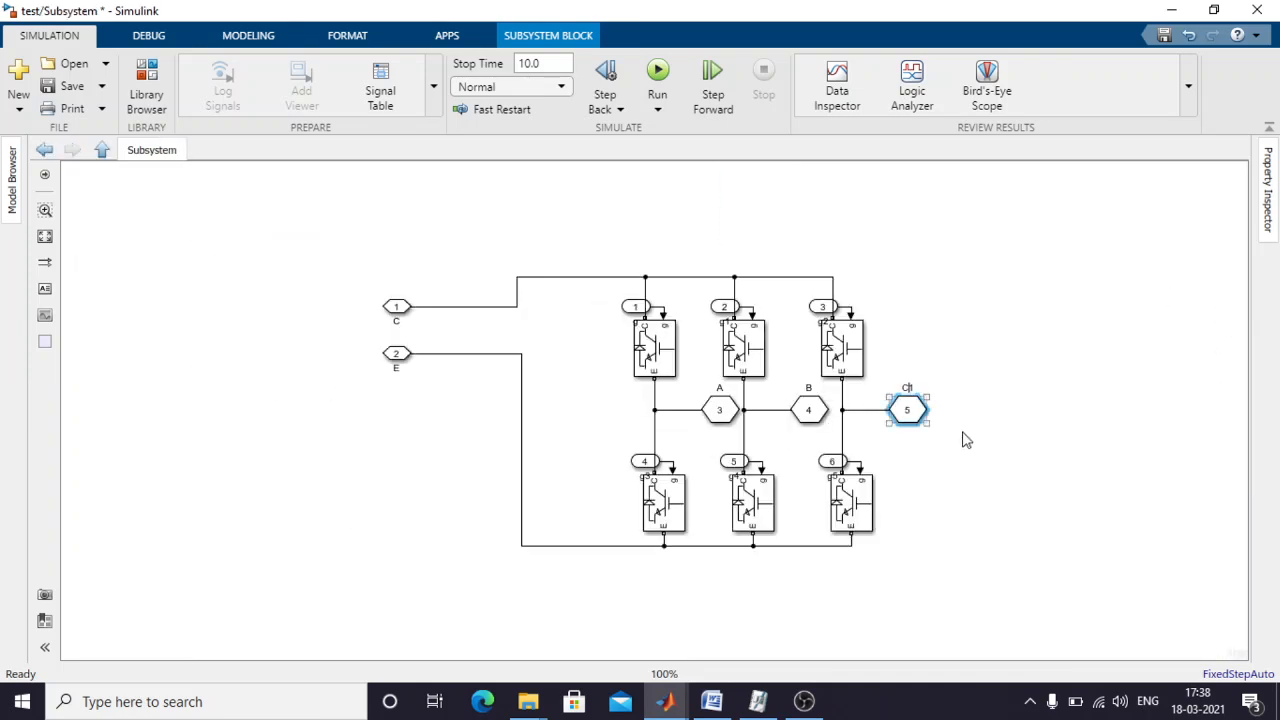
{"action": "left_click", "coordinate": [960, 451]}
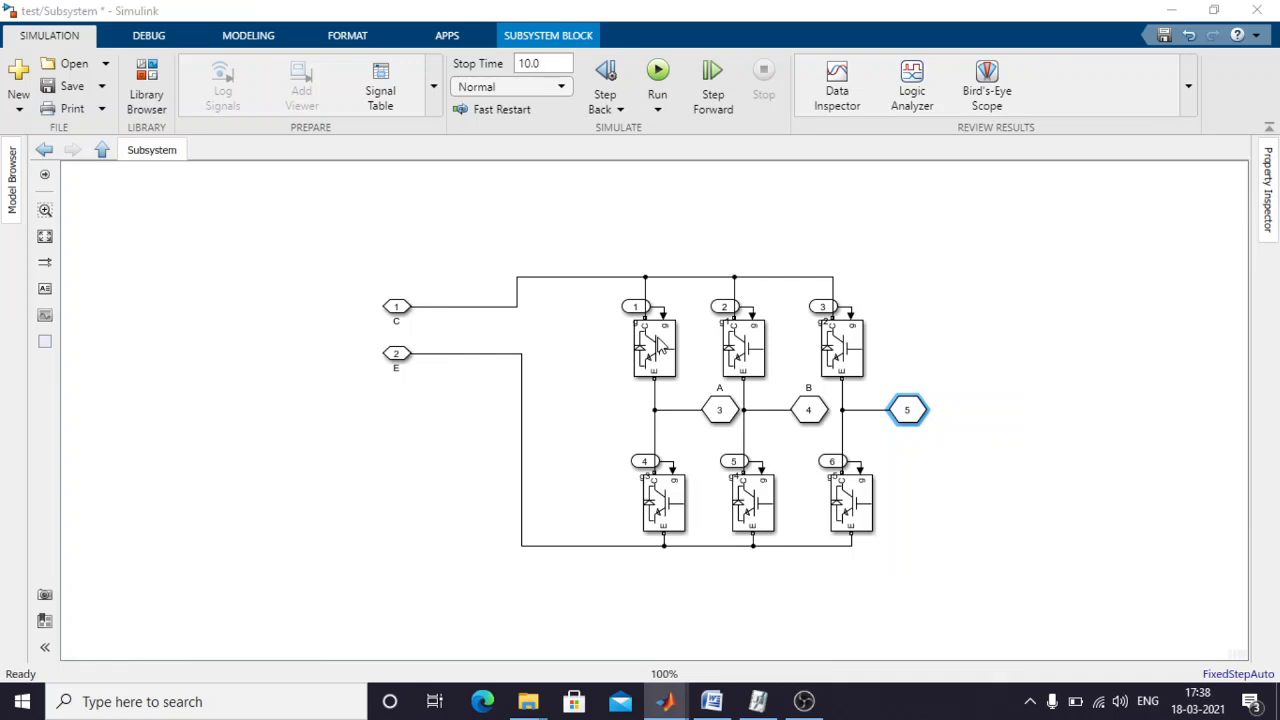
{"action": "left_click", "coordinate": [641, 374]}
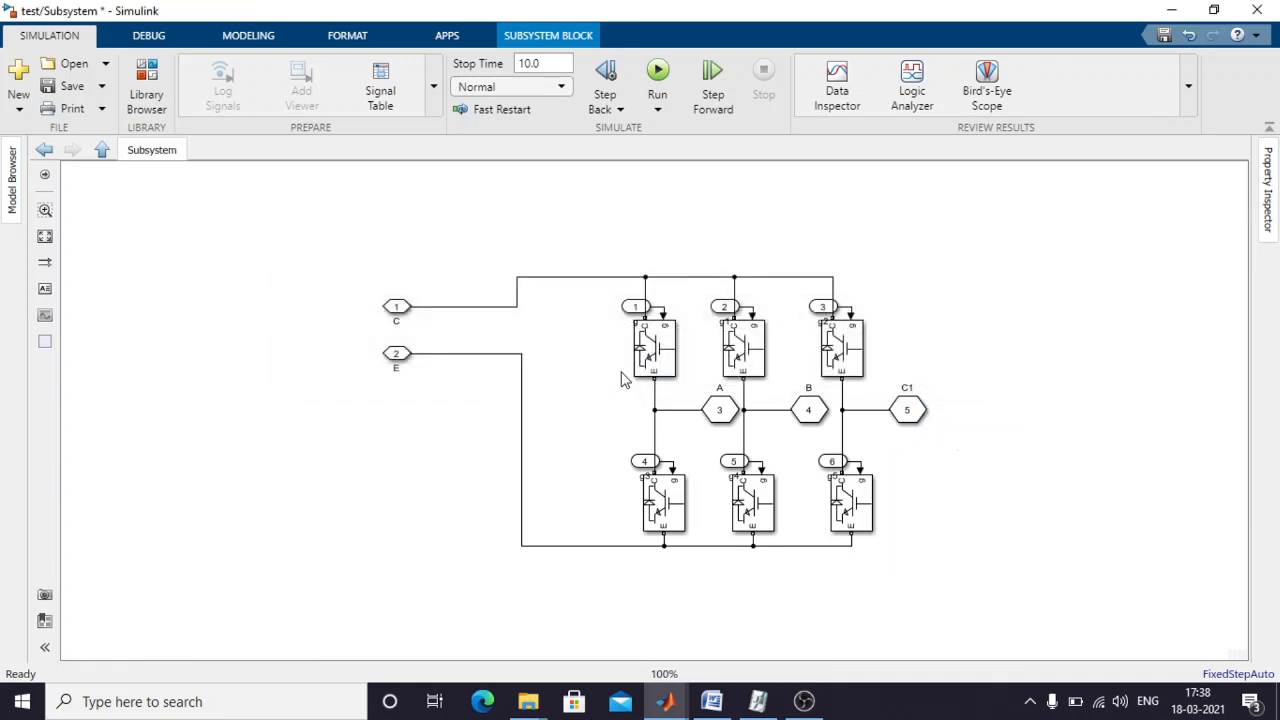
Rename the two DC input ports ++ and --, and the third leg's output port C.
{"action": "left_click", "coordinate": [395, 318]}
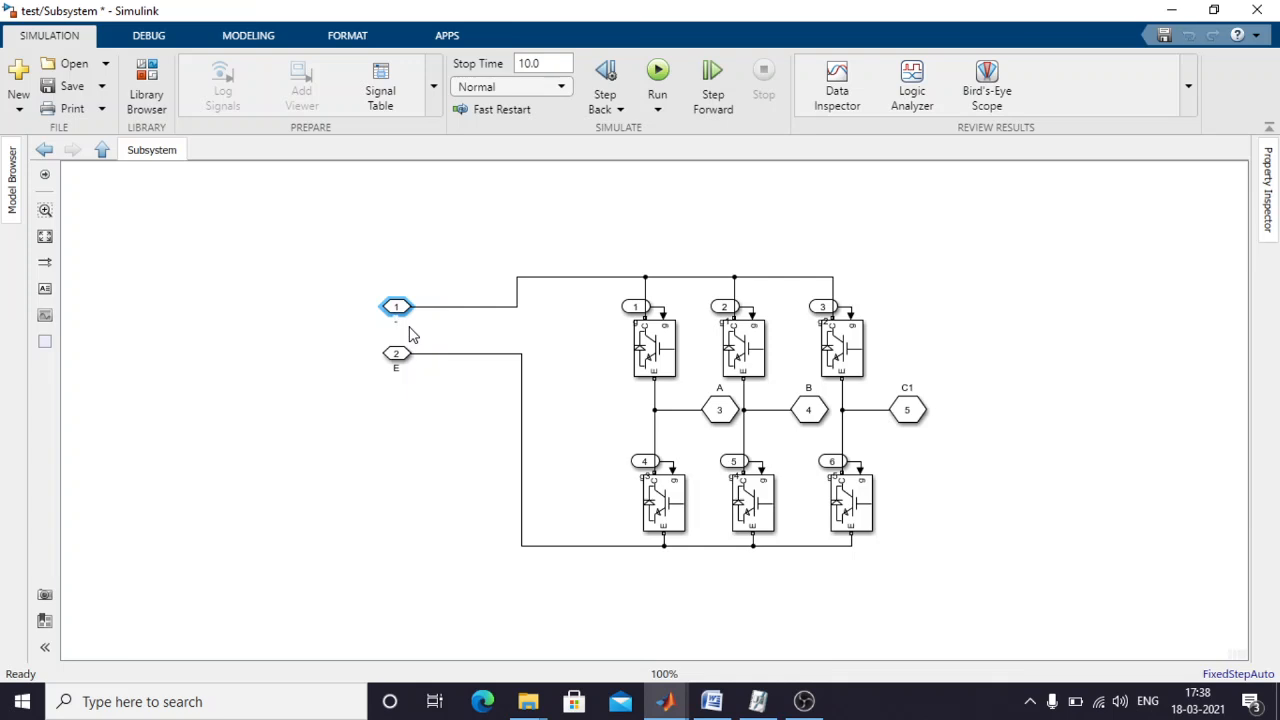
{"action": "left_click", "coordinate": [398, 356]}
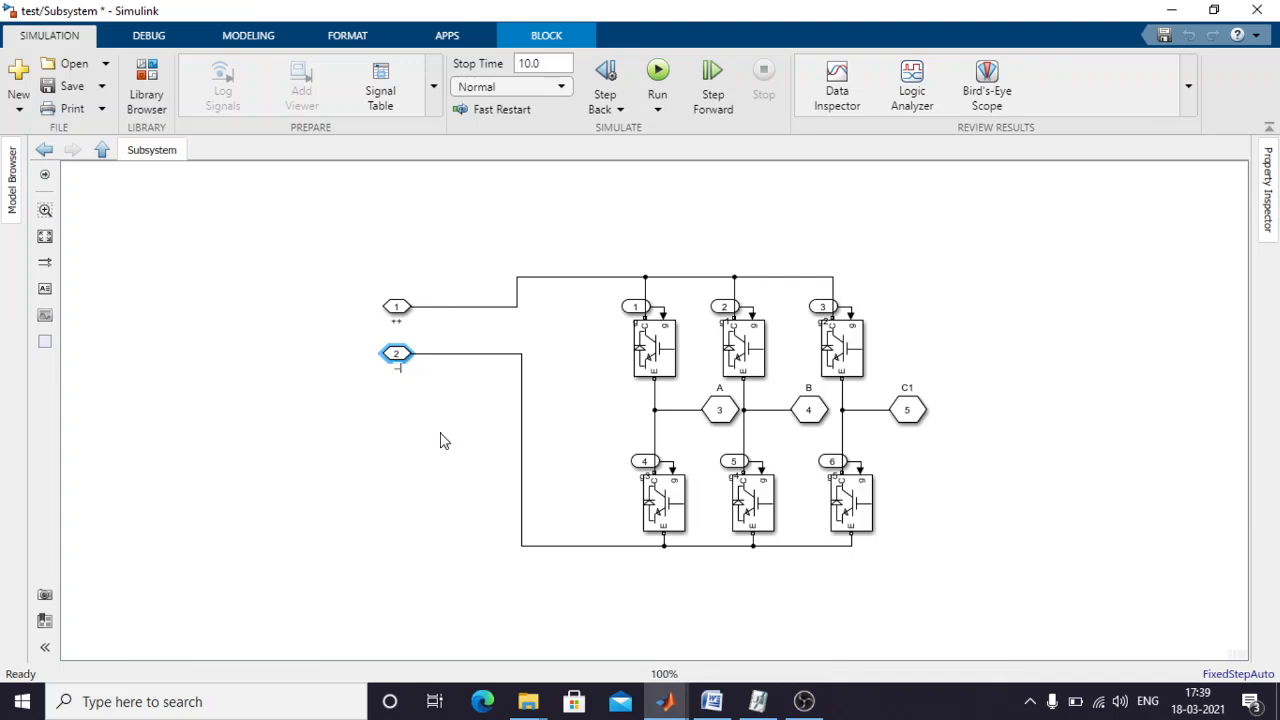
{"action": "left_click", "coordinate": [910, 413]}
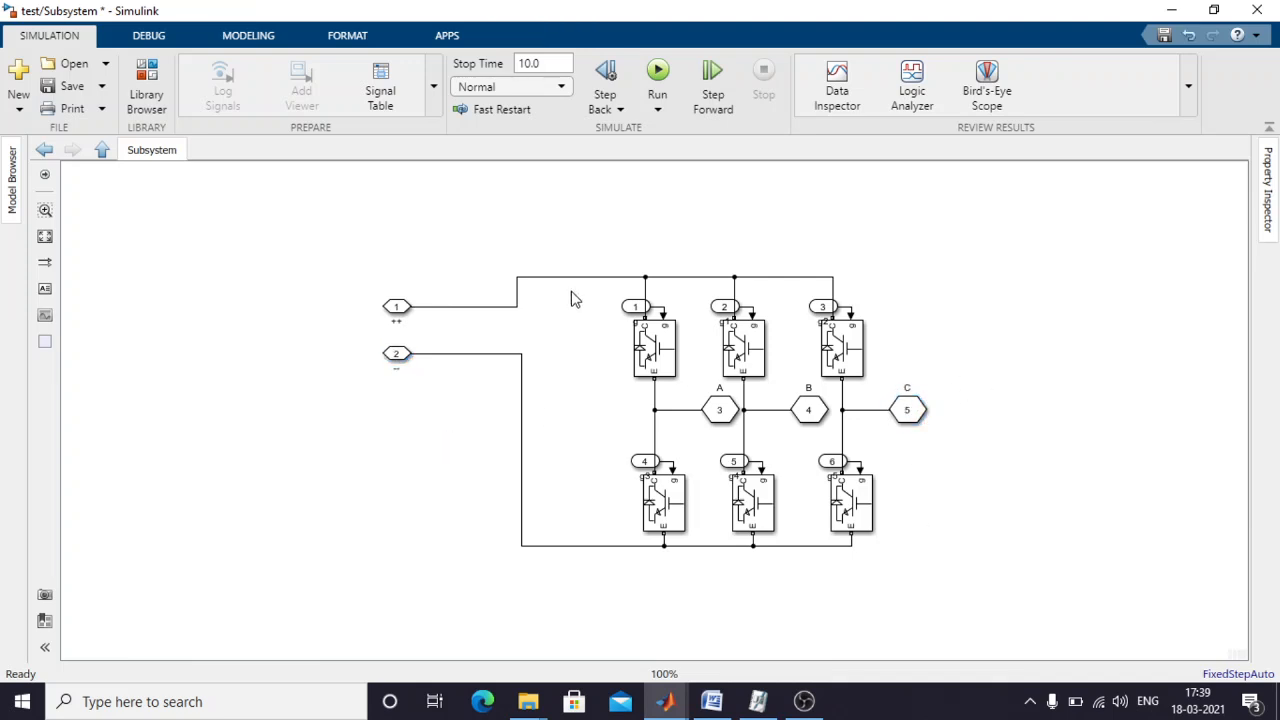
Move the gate input of the first leg's upper IGBT above the upper rail and rename it PWM1.
{"action": "left_click_drag", "start_coordinate": [633, 309], "coordinate": [605, 244]}
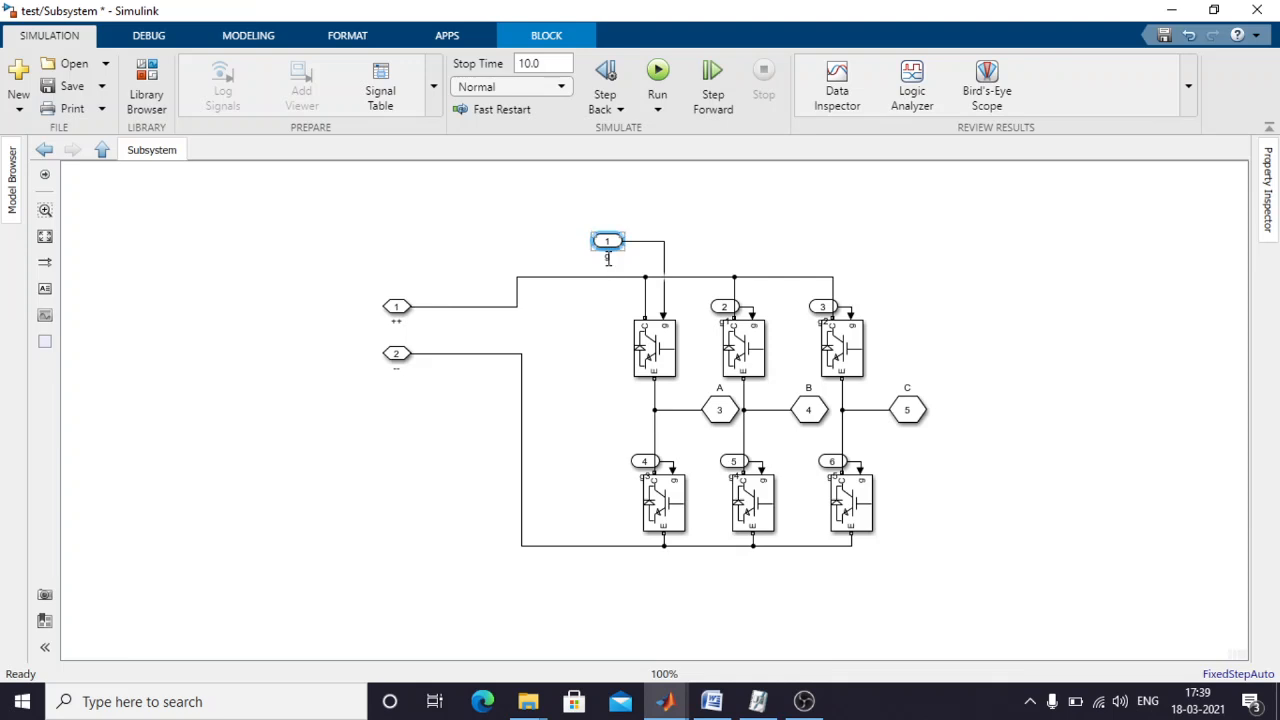
{"action": "left_click", "coordinate": [618, 303]}
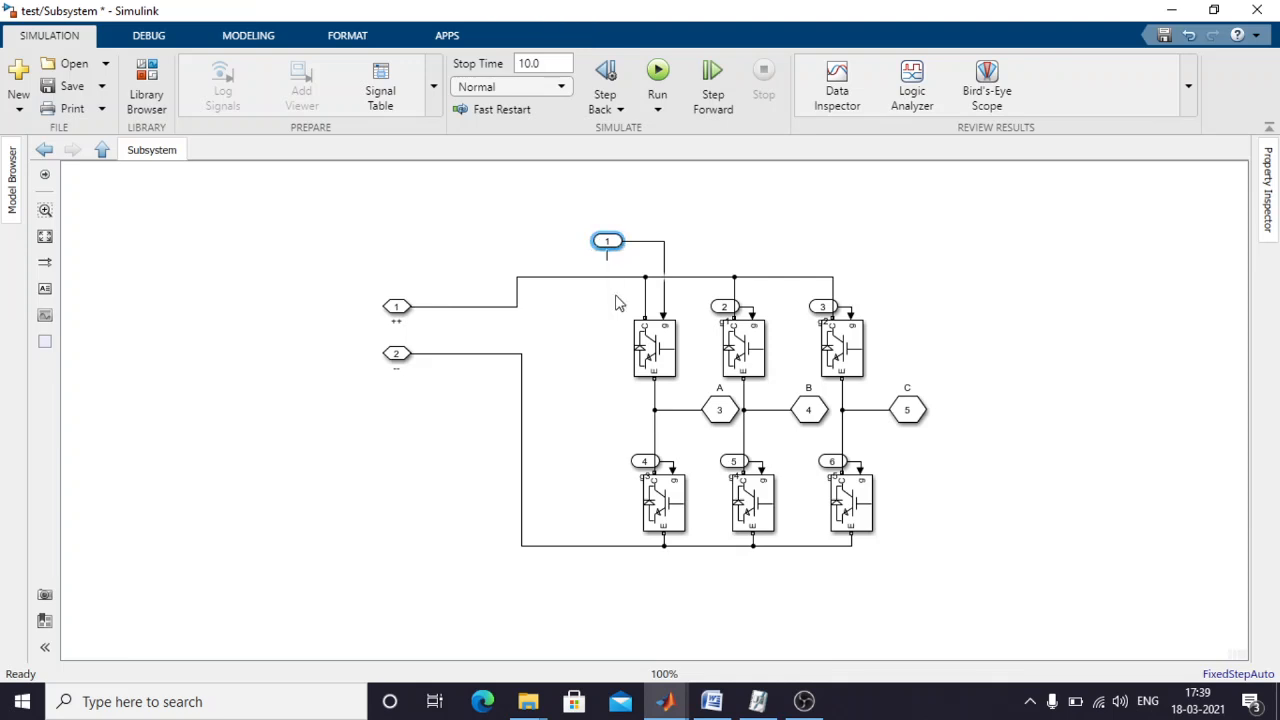
{"action": "type", "text": "PWM1"}
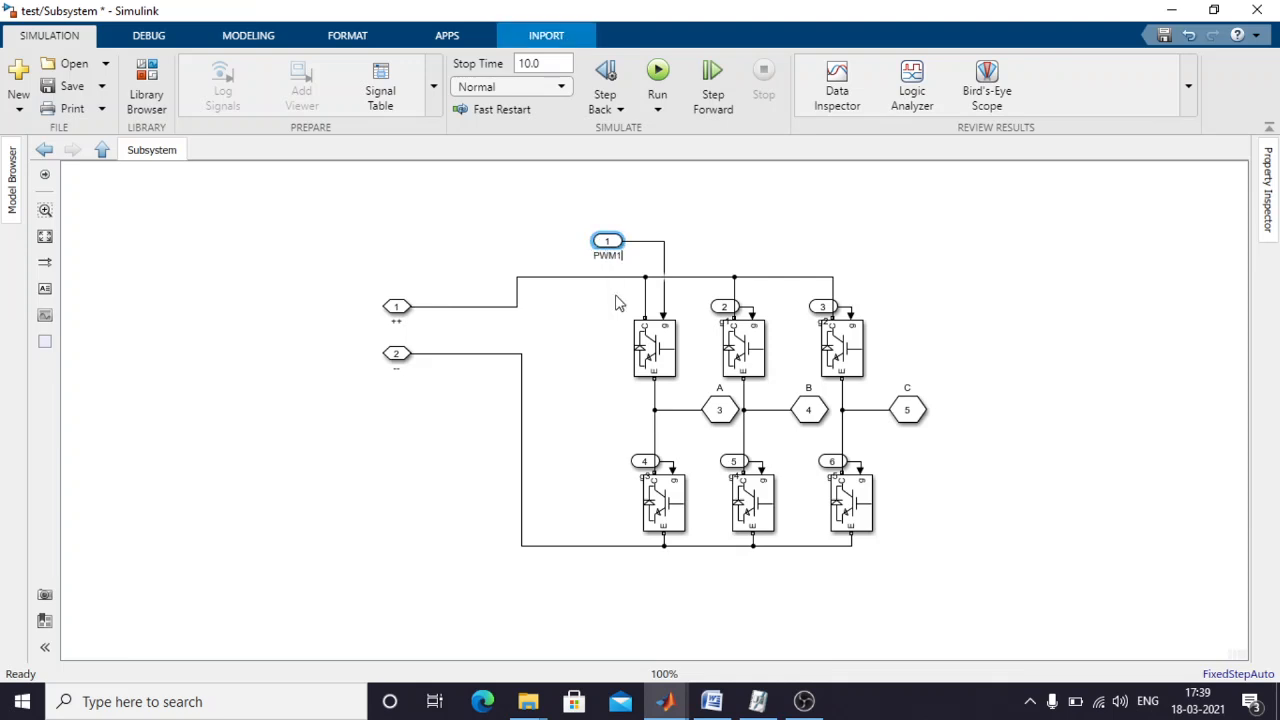
{"action": "left_click", "coordinate": [611, 374]}
Move the gate inputs of the first leg's lower IGBT and both second-leg IGBTs clear of the blocks and rename them PWM2, PWM3 and PWM4.
{"action": "left_click", "coordinate": [644, 462]}
{"action": "left_click_drag", "start_coordinate": [644, 462], "coordinate": [616, 433]}
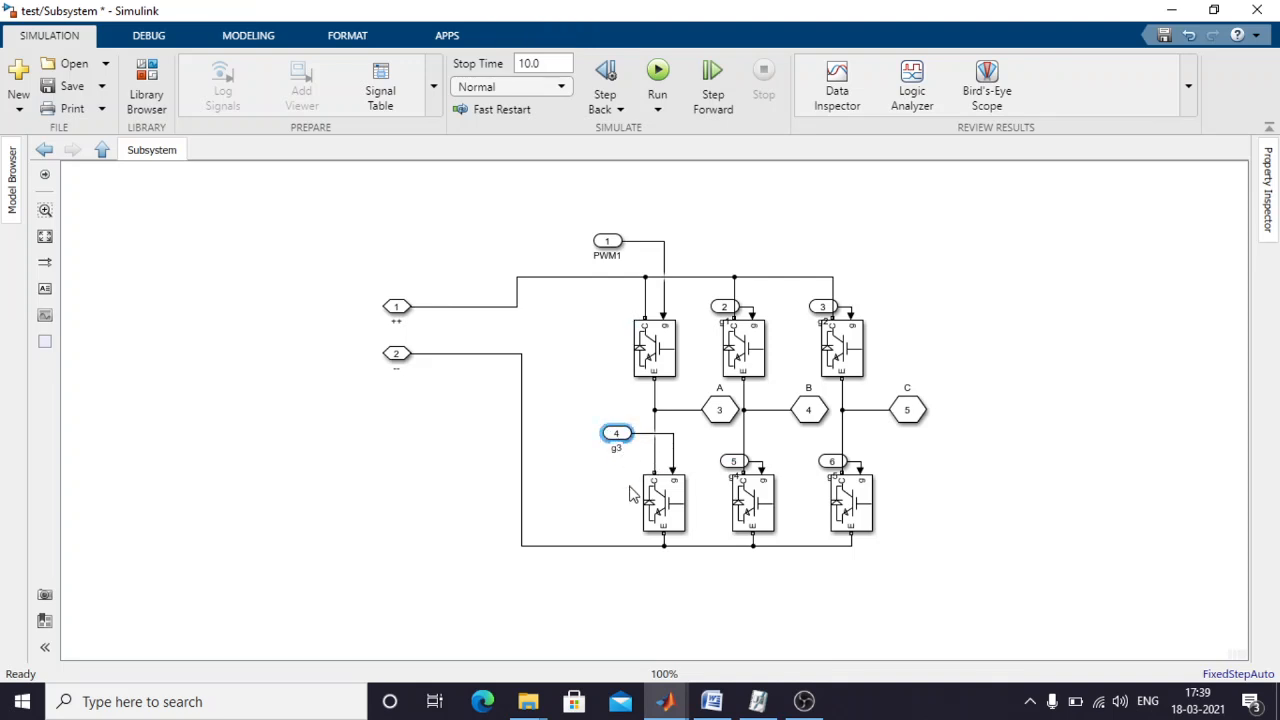
{"action": "key", "text": "BackSpace"}
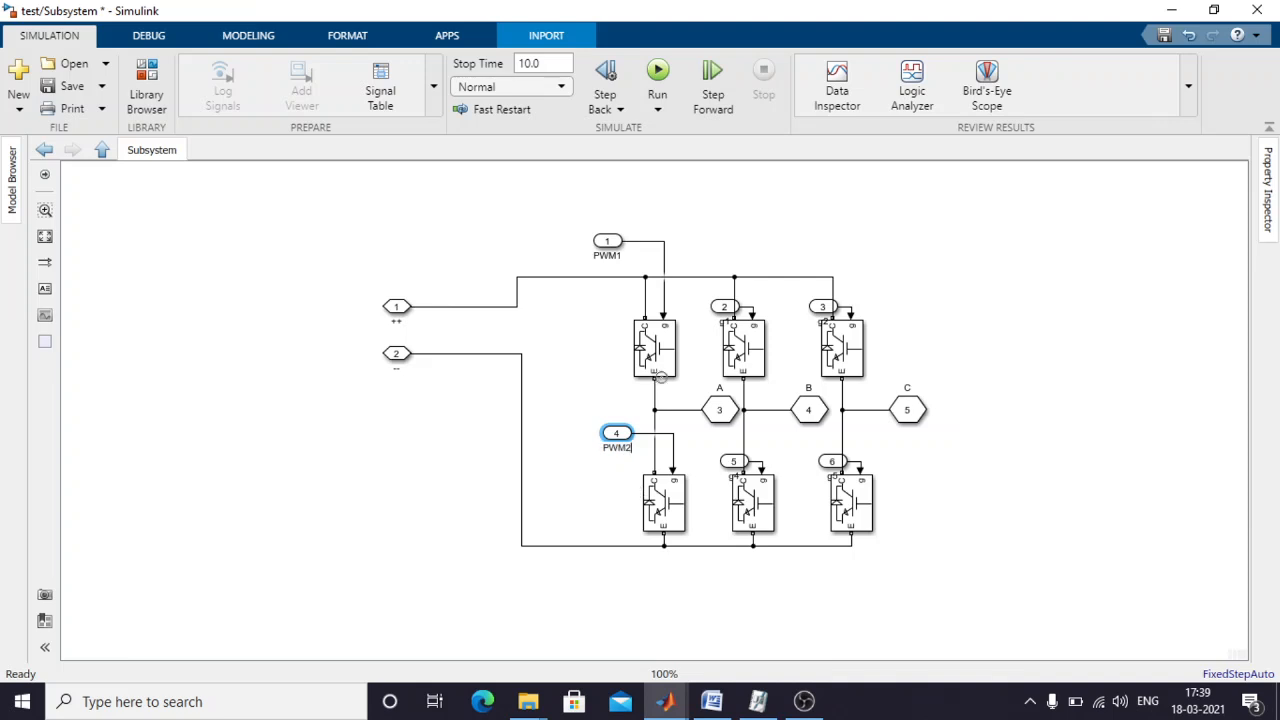
{"action": "left_click_drag", "start_coordinate": [720, 307], "coordinate": [703, 233]}
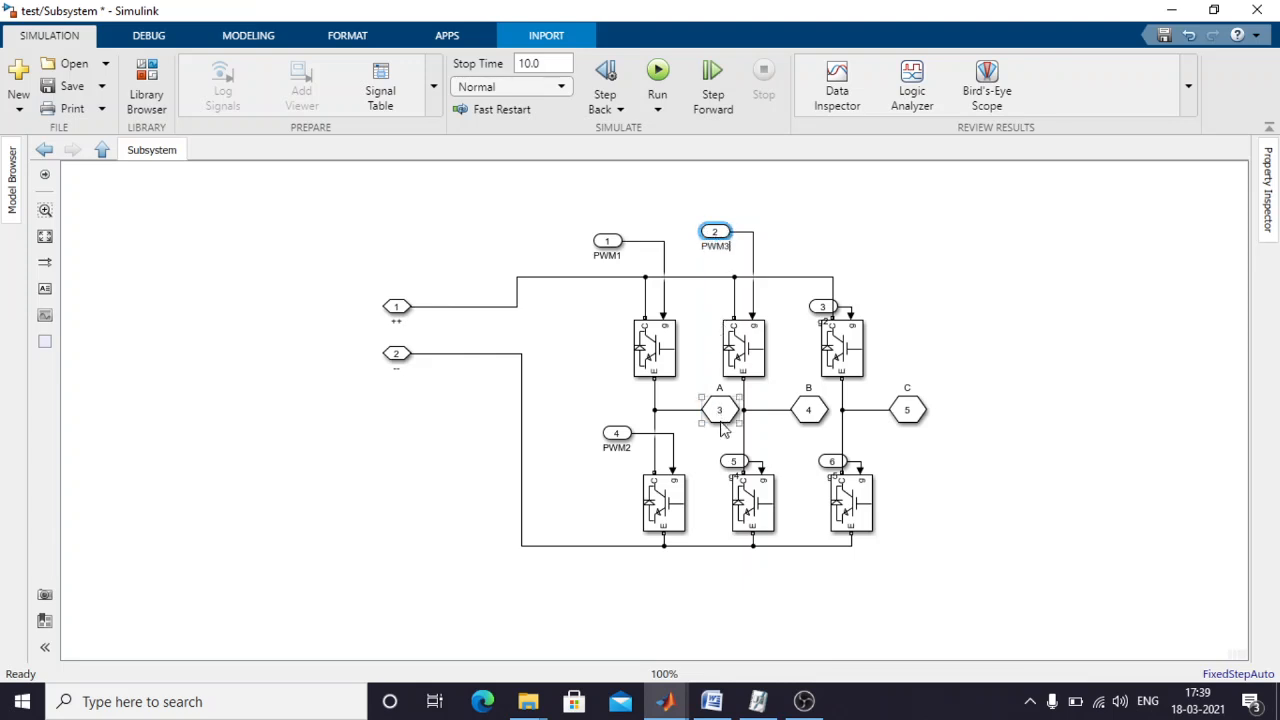
{"action": "left_click_drag", "start_coordinate": [734, 458], "coordinate": [718, 423]}
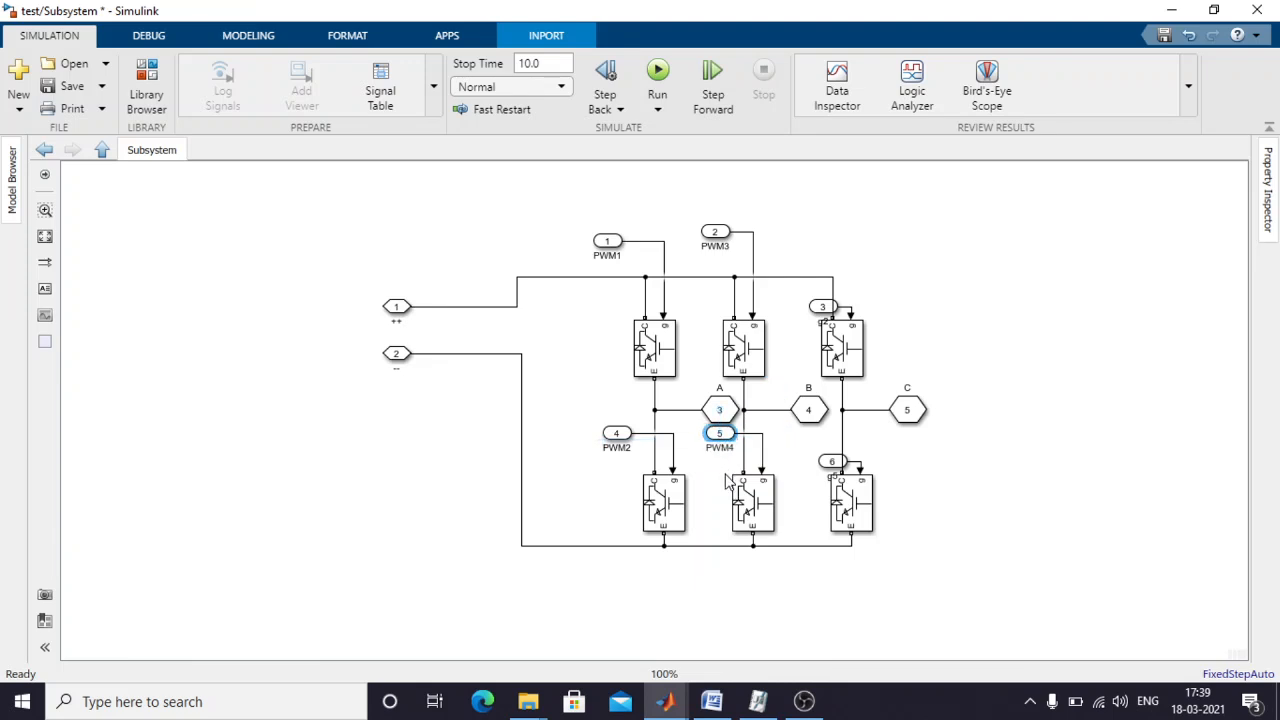
Move the third leg's upper and lower gate inputs clear of the IGBTs, rename them PWM5 and PWM6, and return to the top-level model.
{"action": "left_click_drag", "start_coordinate": [822, 307], "coordinate": [796, 229]}
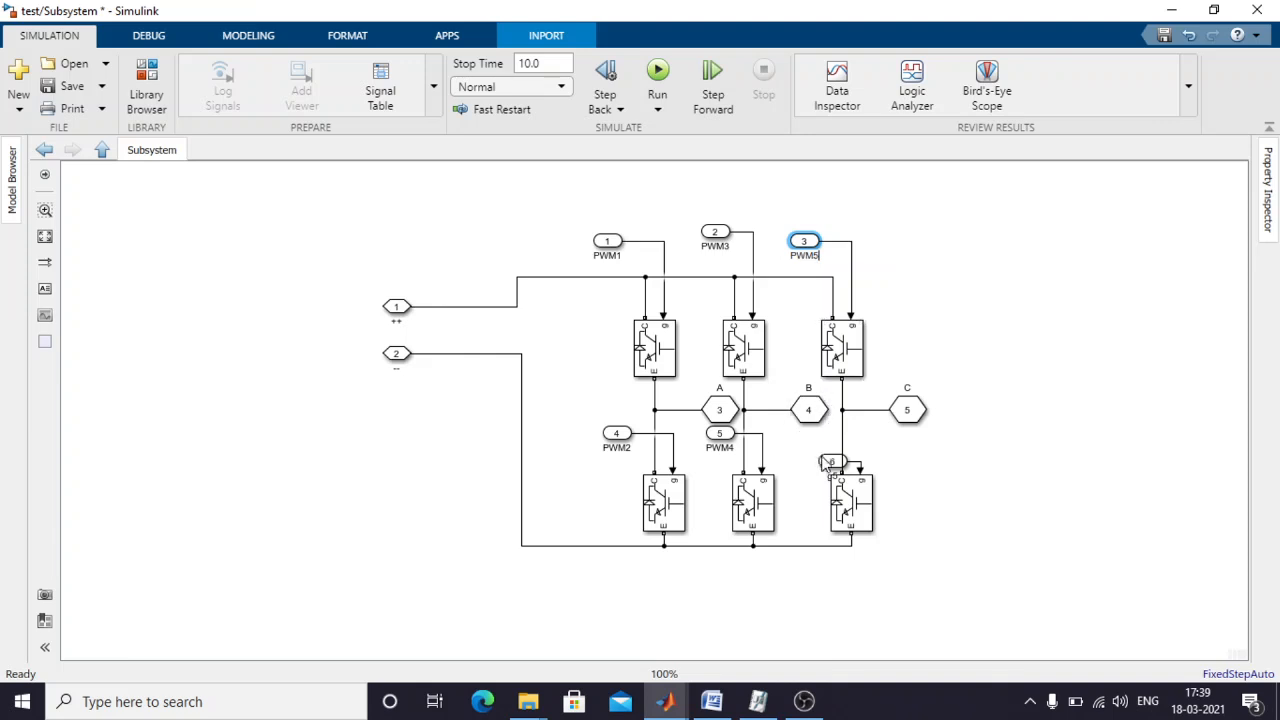
{"action": "left_click_drag", "start_coordinate": [831, 462], "coordinate": [813, 462]}
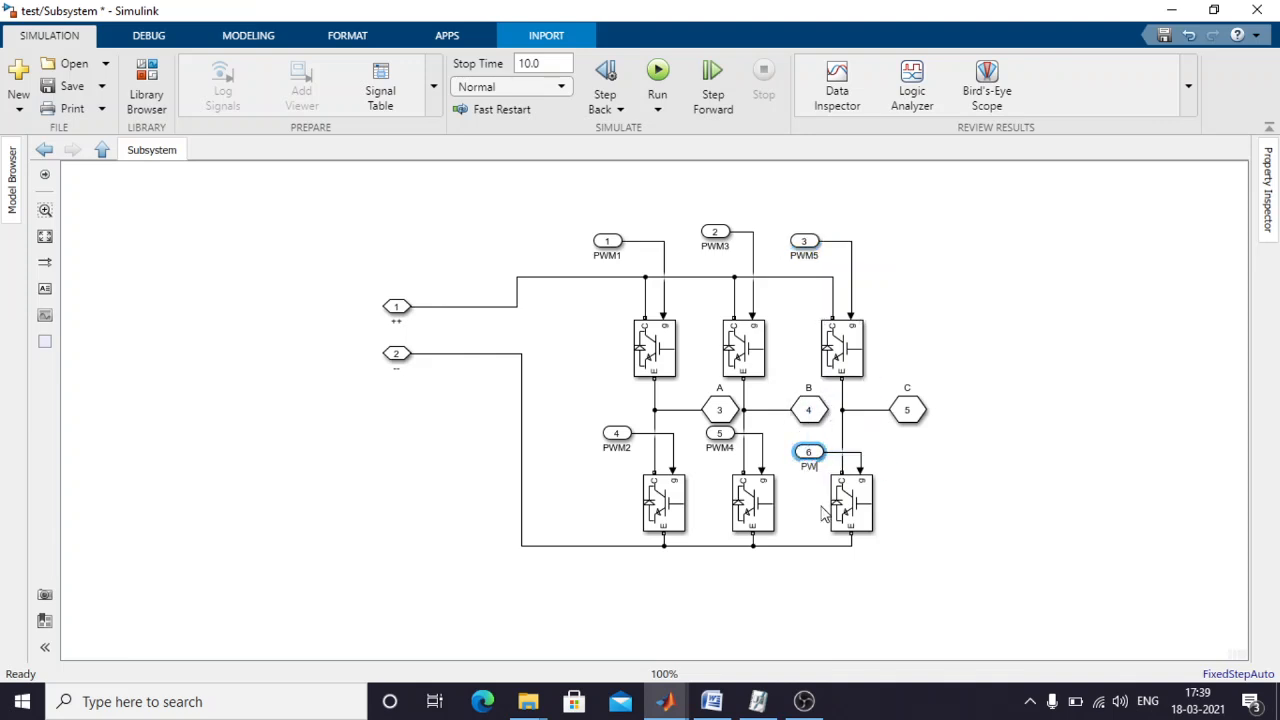
{"action": "left_click", "coordinate": [983, 468]}
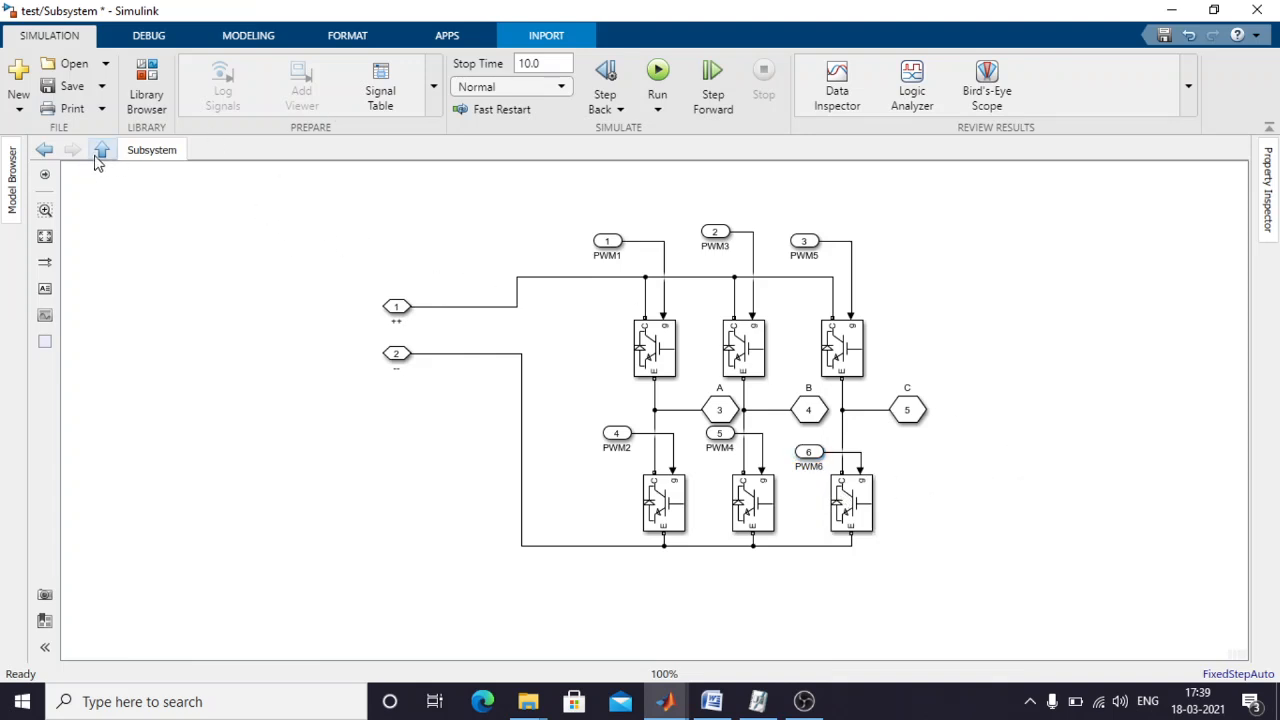
{"action": "left_click", "coordinate": [44, 149]}
{"action": "left_click", "coordinate": [1002, 338]}
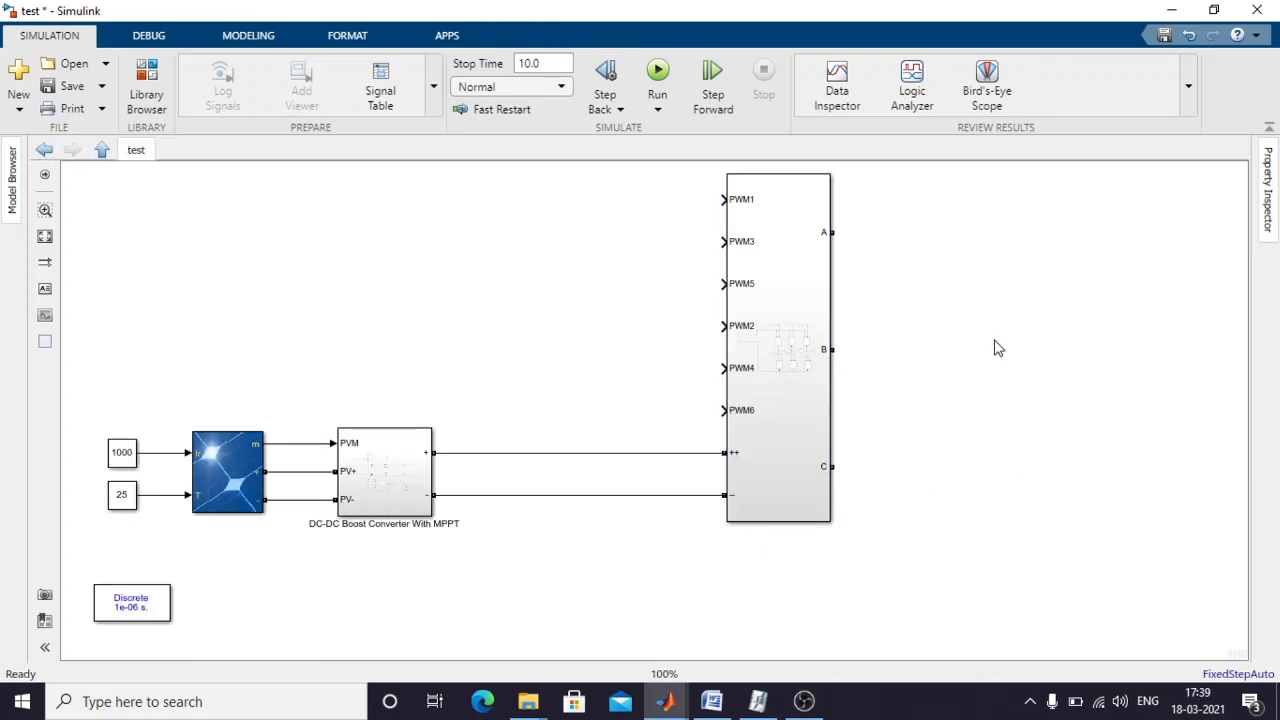
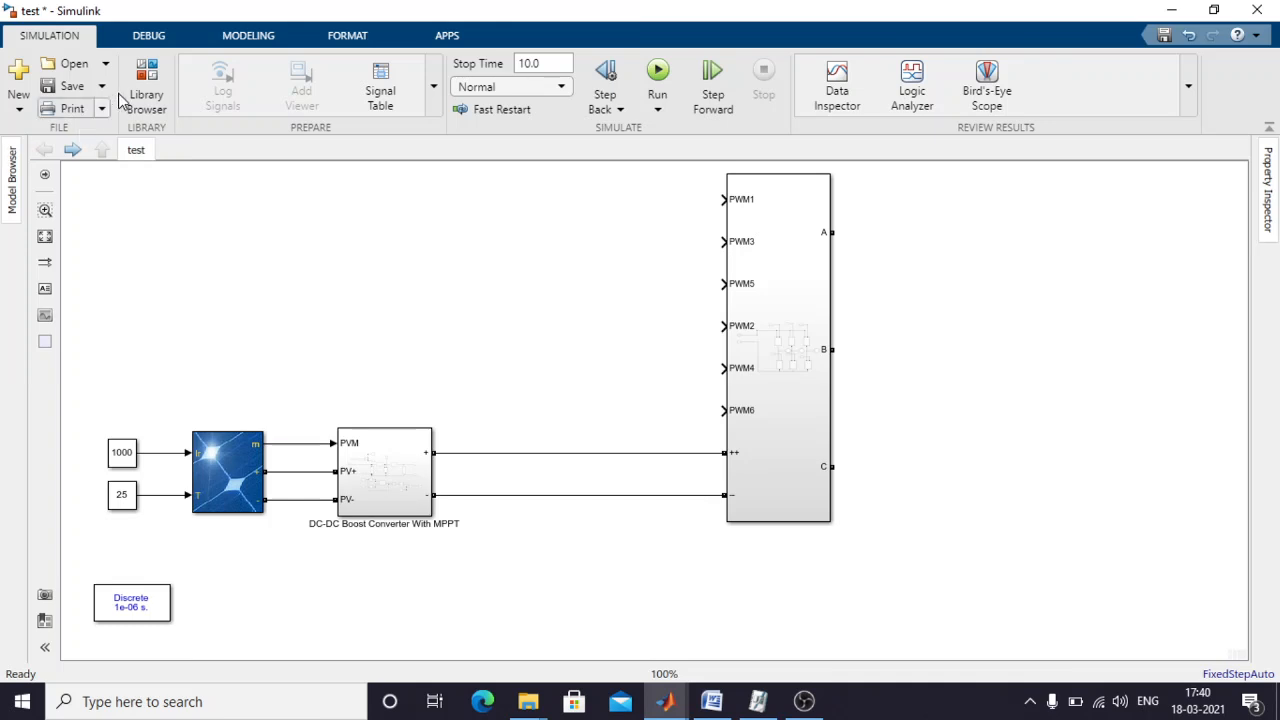
Add a Series RLC Branch from the Specialized Power Systems Elements library and connect it to the inverter's output A.
{"action": "left_click", "coordinate": [150, 86]}
{"action": "left_click", "coordinate": [600, 381]}
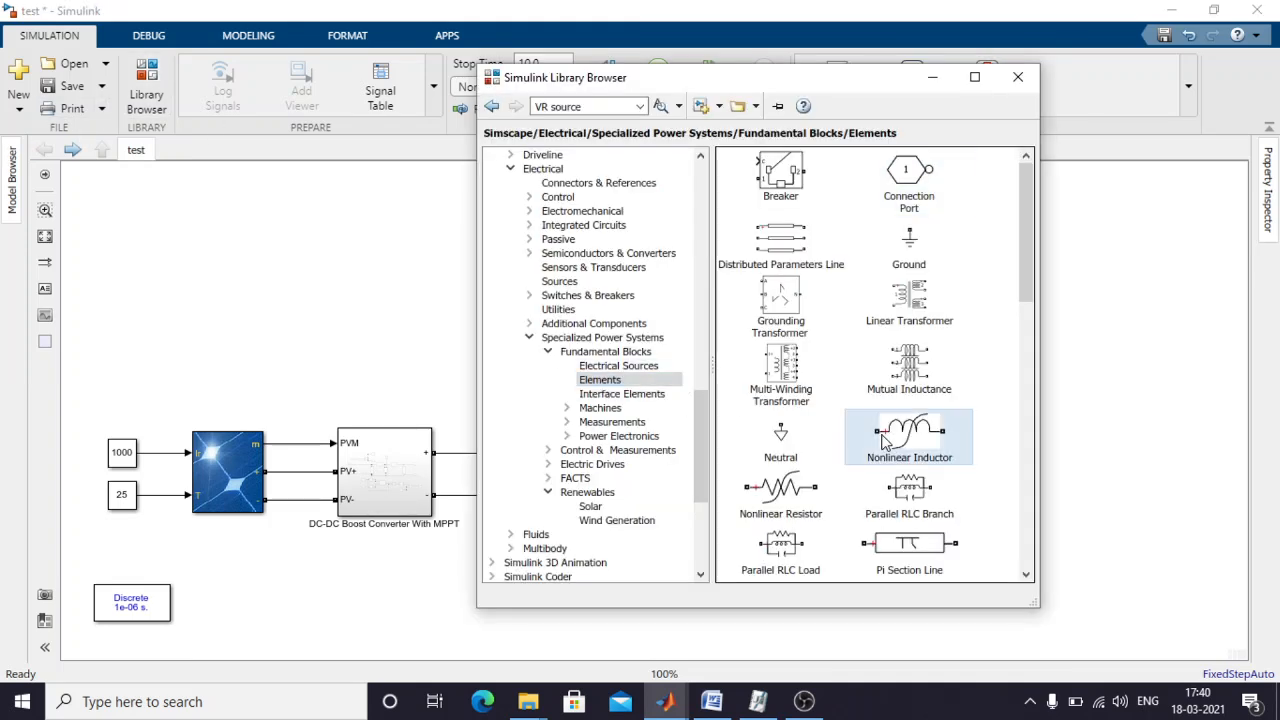
{"action": "scroll", "coordinate": [905, 450], "scroll_direction": "down", "scroll_amount": 3}
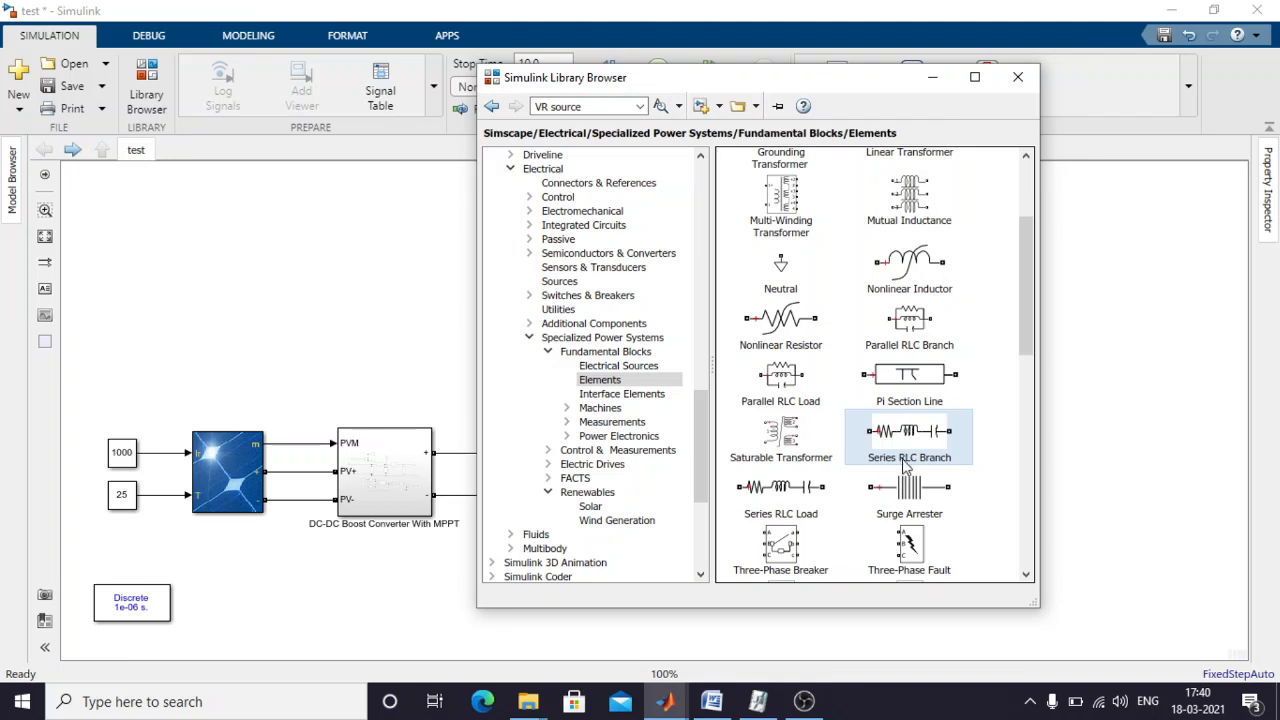
{"action": "left_click_drag", "start_coordinate": [901, 449], "coordinate": [905, 242]}
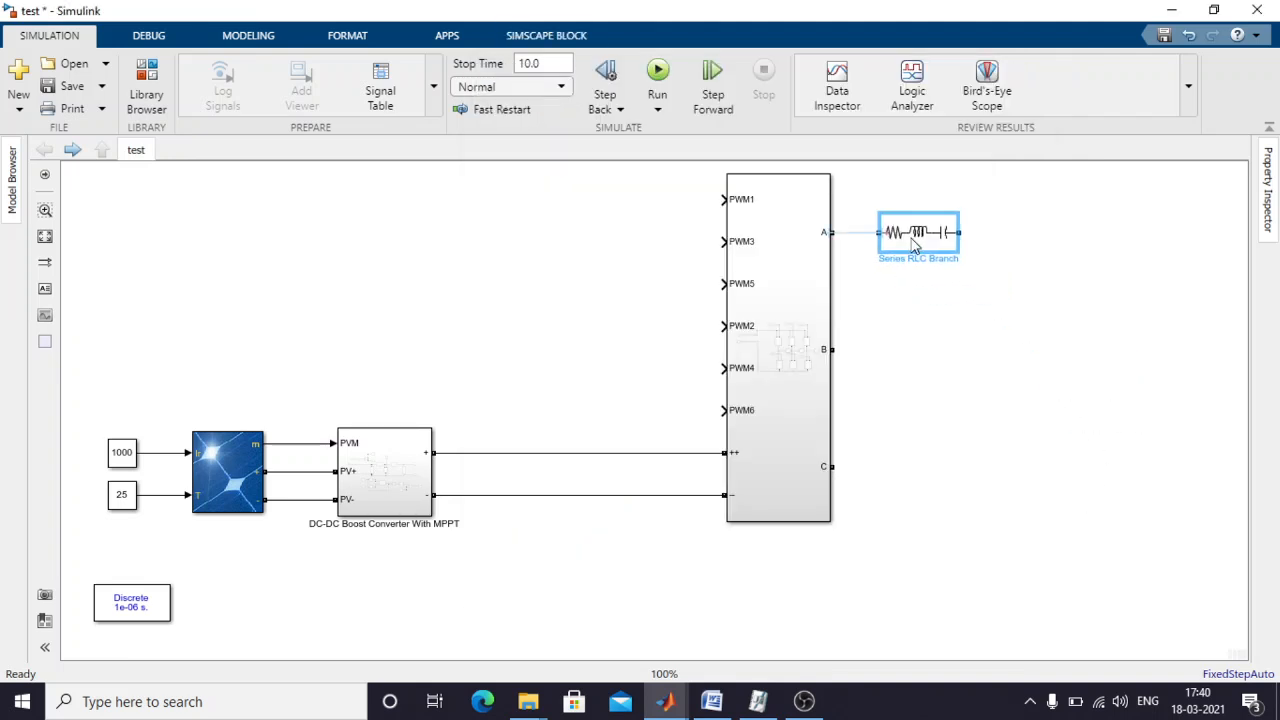
{"action": "left_click", "coordinate": [870, 236]}
{"action": "left_click", "coordinate": [927, 252]}
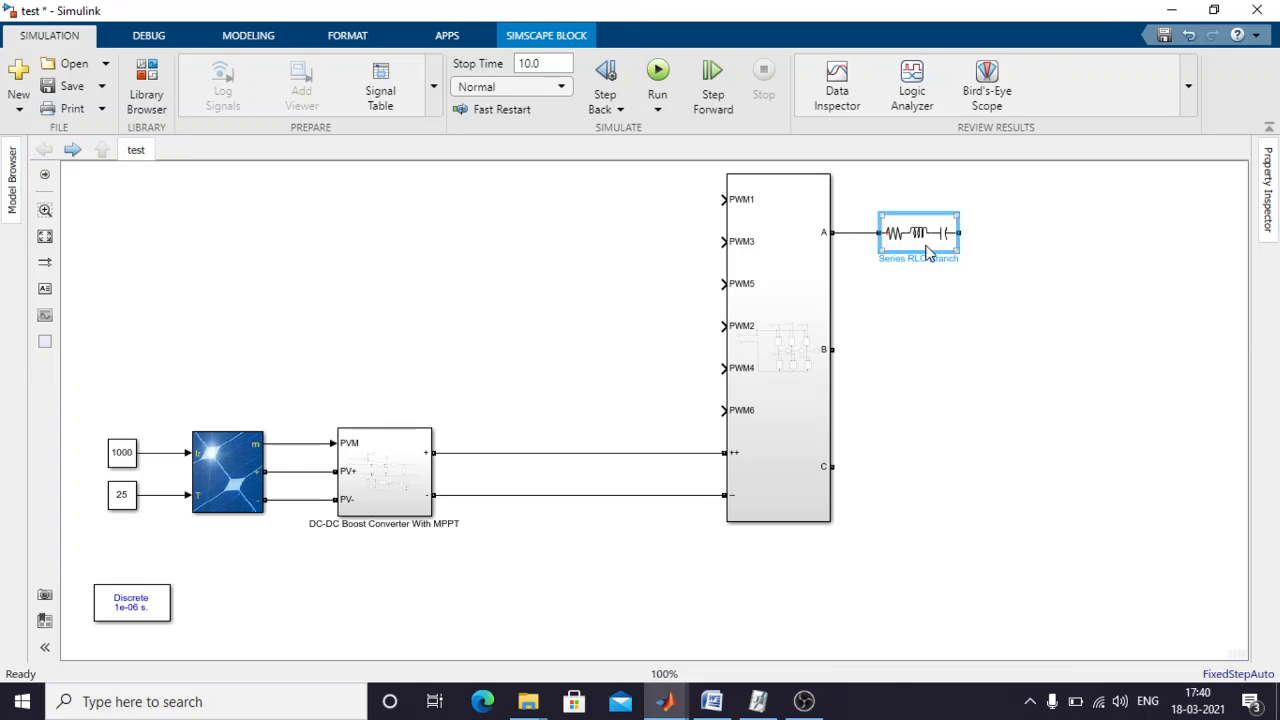
Change the phase A Series RLC Branch to type RL with a resistance of 1e-3 ohms.
{"action": "double_click", "coordinate": [927, 252]}
{"action": "left_click", "coordinate": [626, 149]}
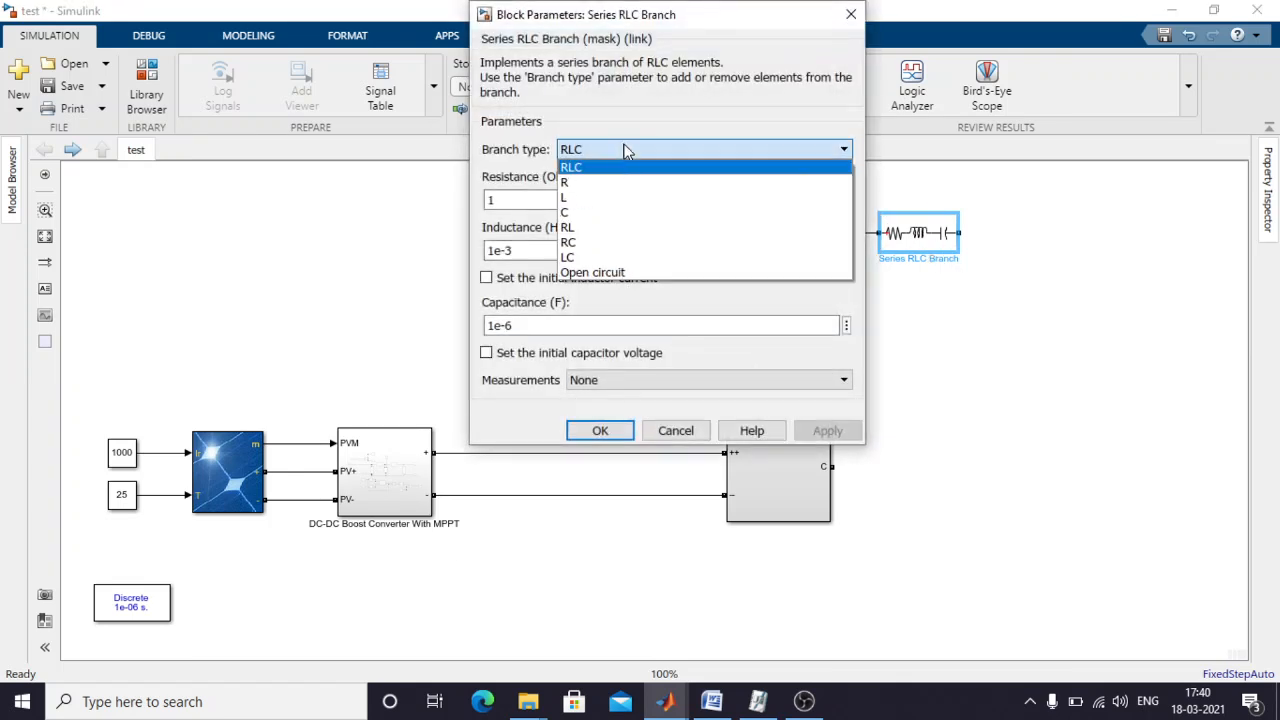
{"action": "left_click", "coordinate": [595, 227]}
{"action": "double_click", "coordinate": [551, 201]}
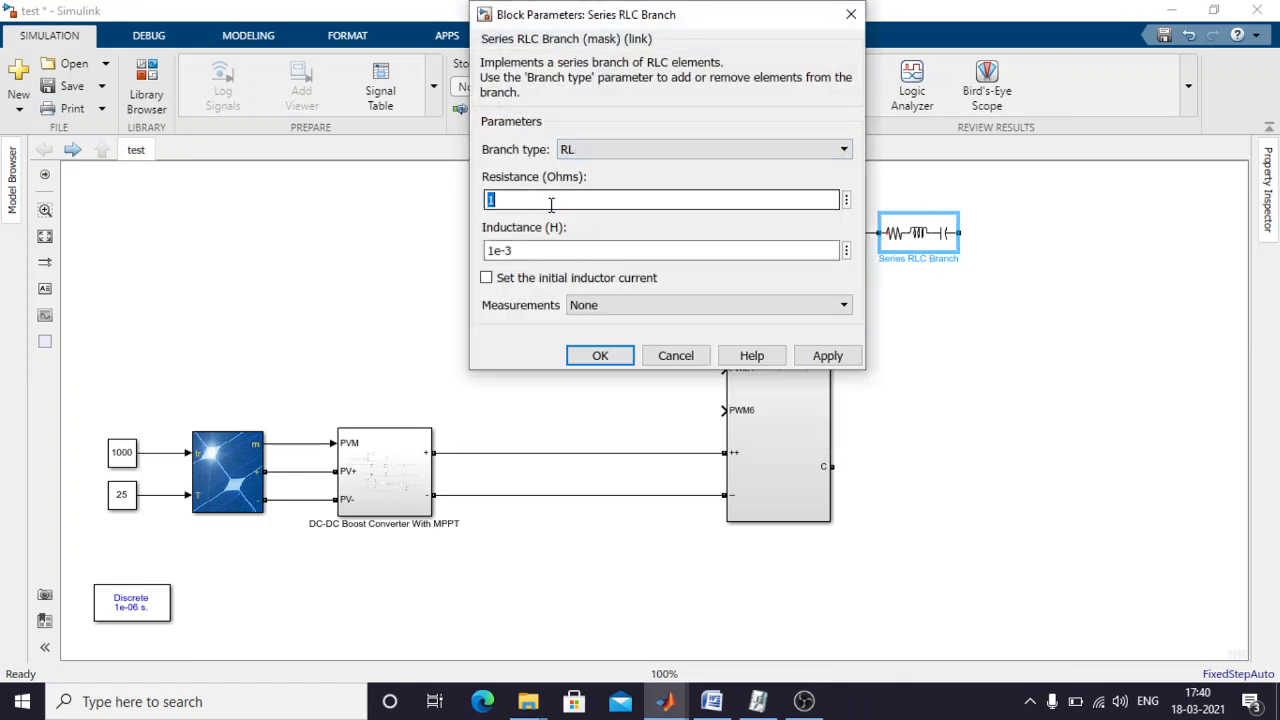
{"action": "type", "text": "1"}
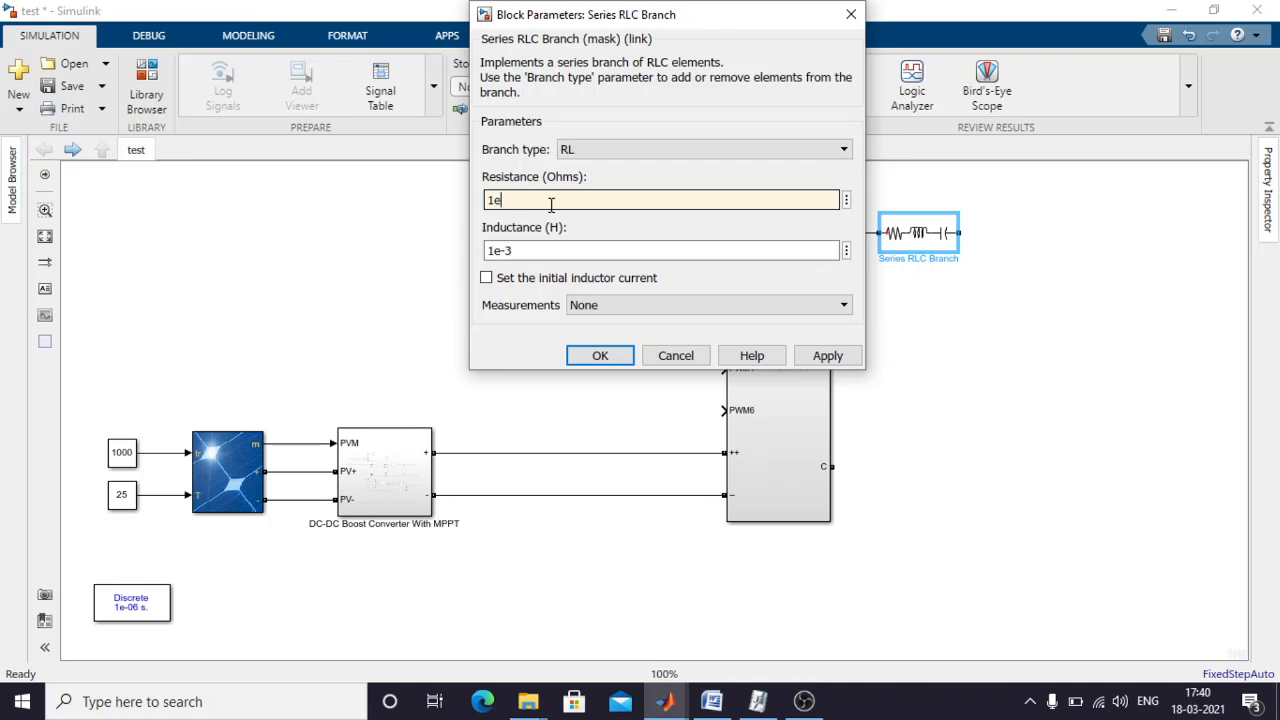
Set the phase A branch's inductance to 1000e-3 H and accept its parameters.
{"action": "left_click", "coordinate": [553, 252]}
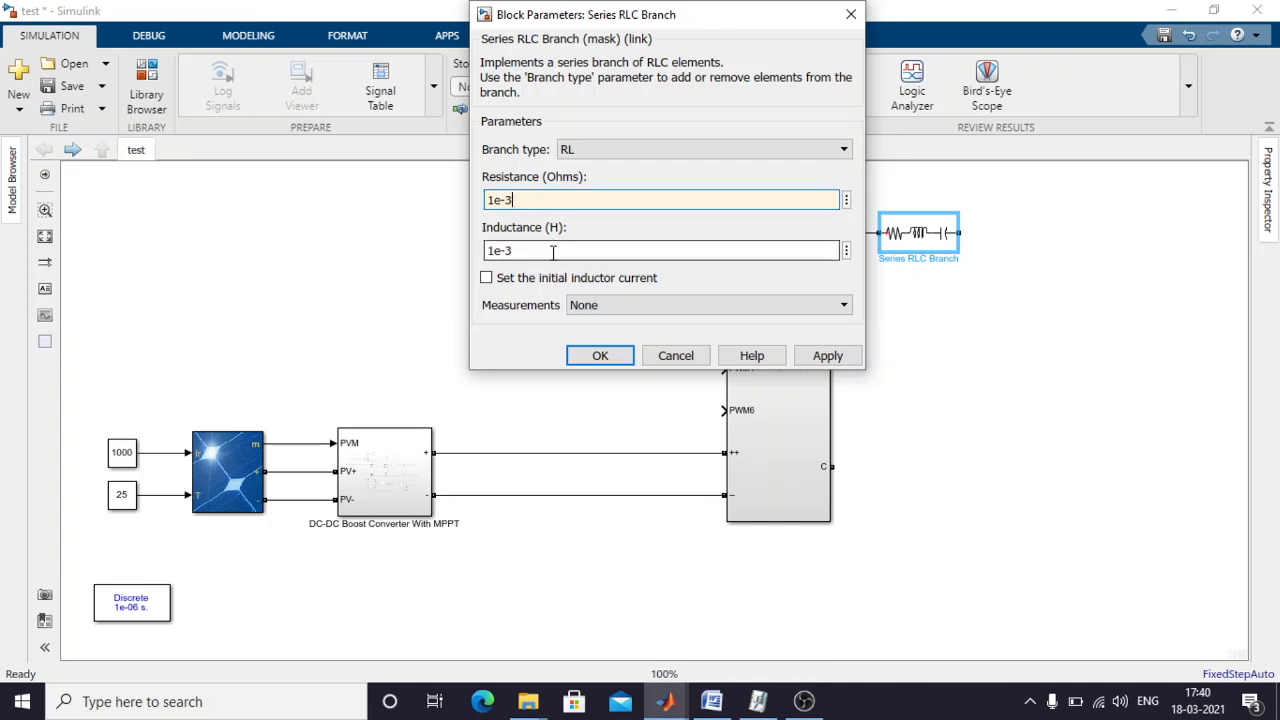
{"action": "double_click", "coordinate": [554, 254]}
{"action": "key", "text": "Left"}
{"action": "key", "text": "Left"}
{"action": "key", "text": "Left"}
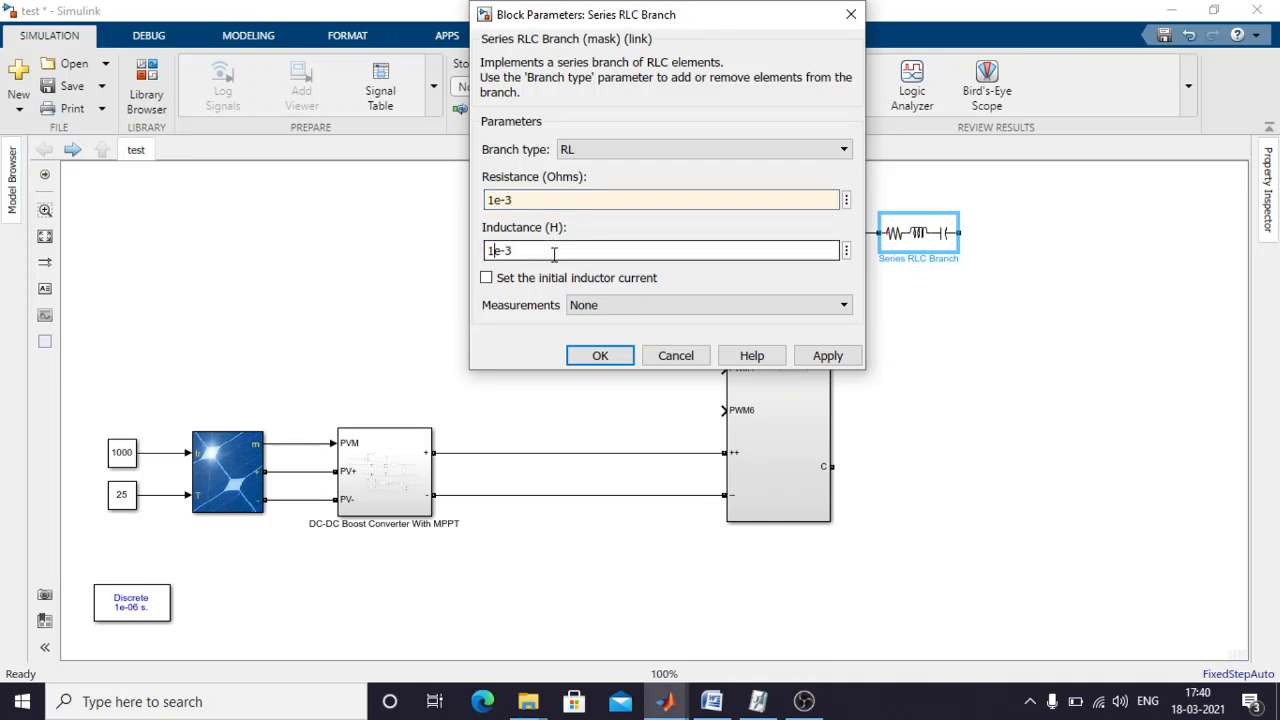
{"action": "type", "text": "000"}
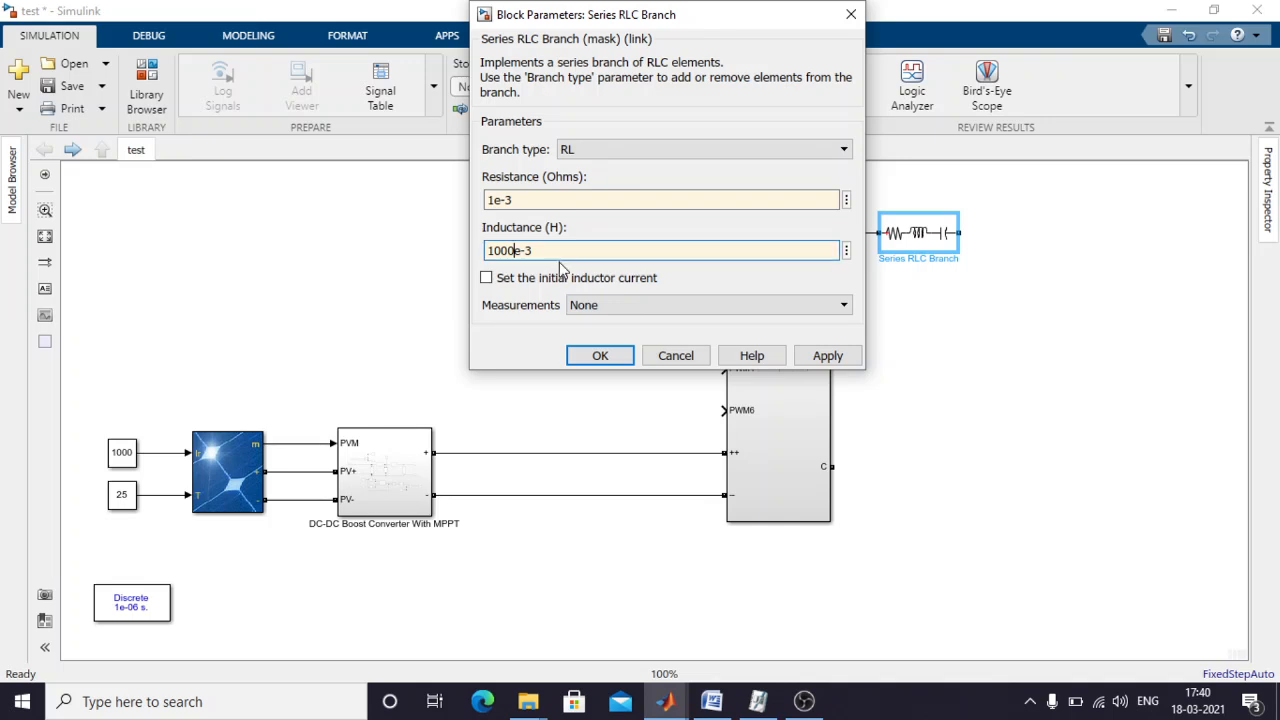
{"action": "left_click", "coordinate": [828, 356]}
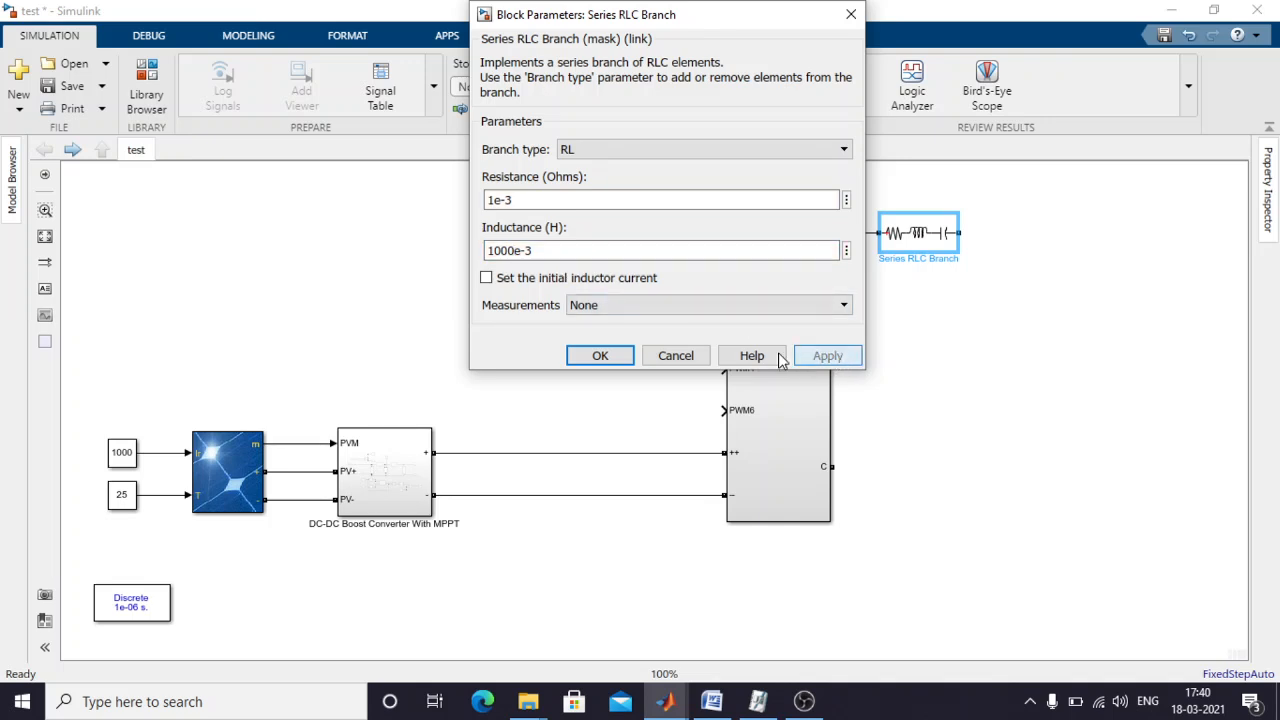
{"action": "left_click", "coordinate": [600, 356]}
Copy the RL branch onto outputs B and C, and place a second copy in series on each of the three phases.
{"action": "mouse_move", "coordinate": [930, 237]}
{"action": "left_mouse_down"}
{"action": "mouse_move", "coordinate": [933, 350]}
{"action": "mouse_move", "coordinate": [894, 358]}
{"action": "mouse_move", "coordinate": [934, 471]}
{"action": "mouse_move", "coordinate": [925, 484]}
{"action": "mouse_move", "coordinate": [833, 467]}
{"action": "left_mouse_up"}
{"action": "left_click", "coordinate": [863, 352]}
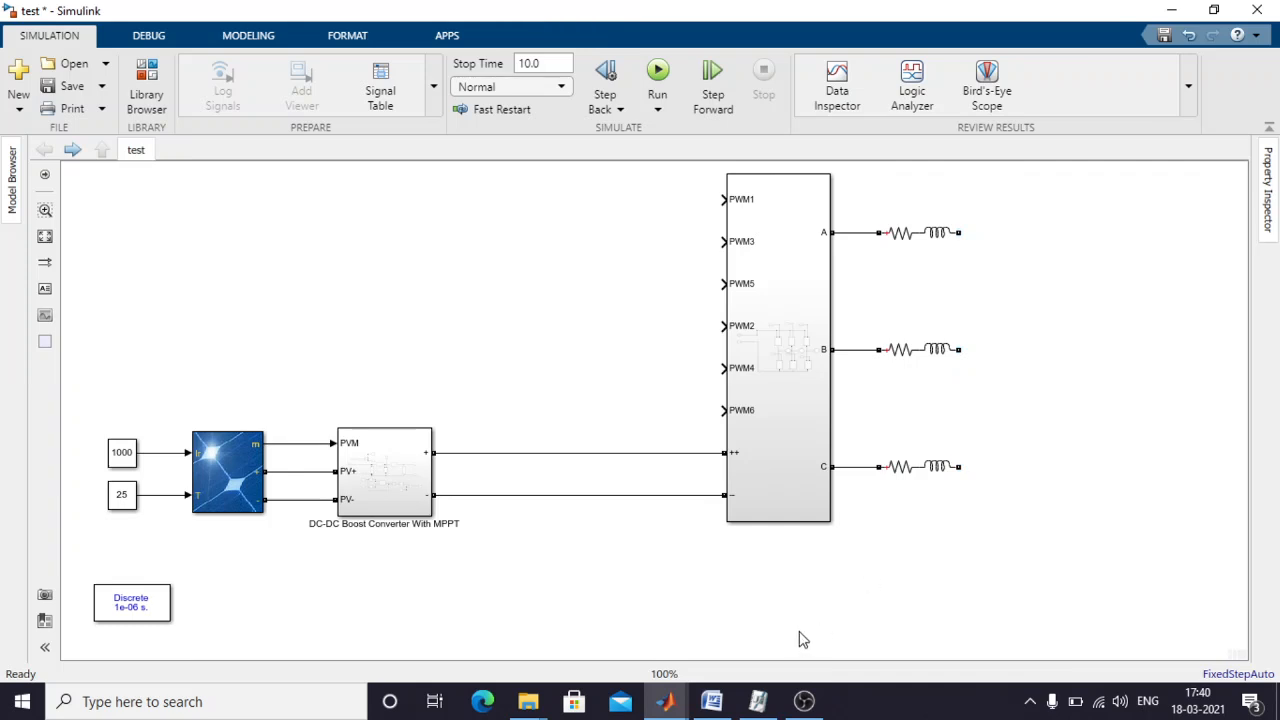
{"action": "left_click", "coordinate": [922, 236]}
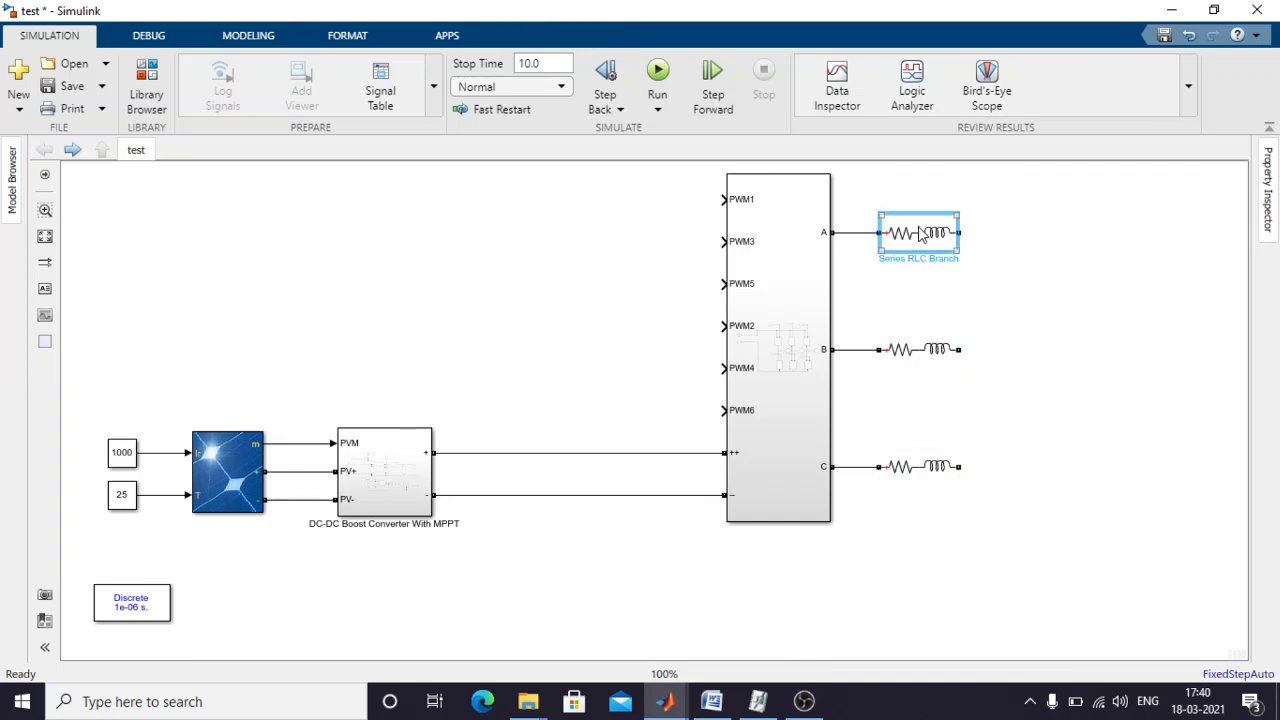
{"action": "mouse_move", "coordinate": [934, 234]}
{"action": "left_mouse_down"}
{"action": "mouse_move", "coordinate": [1076, 240]}
{"action": "mouse_move", "coordinate": [998, 280]}
{"action": "mouse_move", "coordinate": [990, 318]}
{"action": "mouse_move", "coordinate": [1070, 355]}
{"action": "mouse_move", "coordinate": [1074, 478]}
{"action": "mouse_move", "coordinate": [960, 466]}
{"action": "left_mouse_up"}
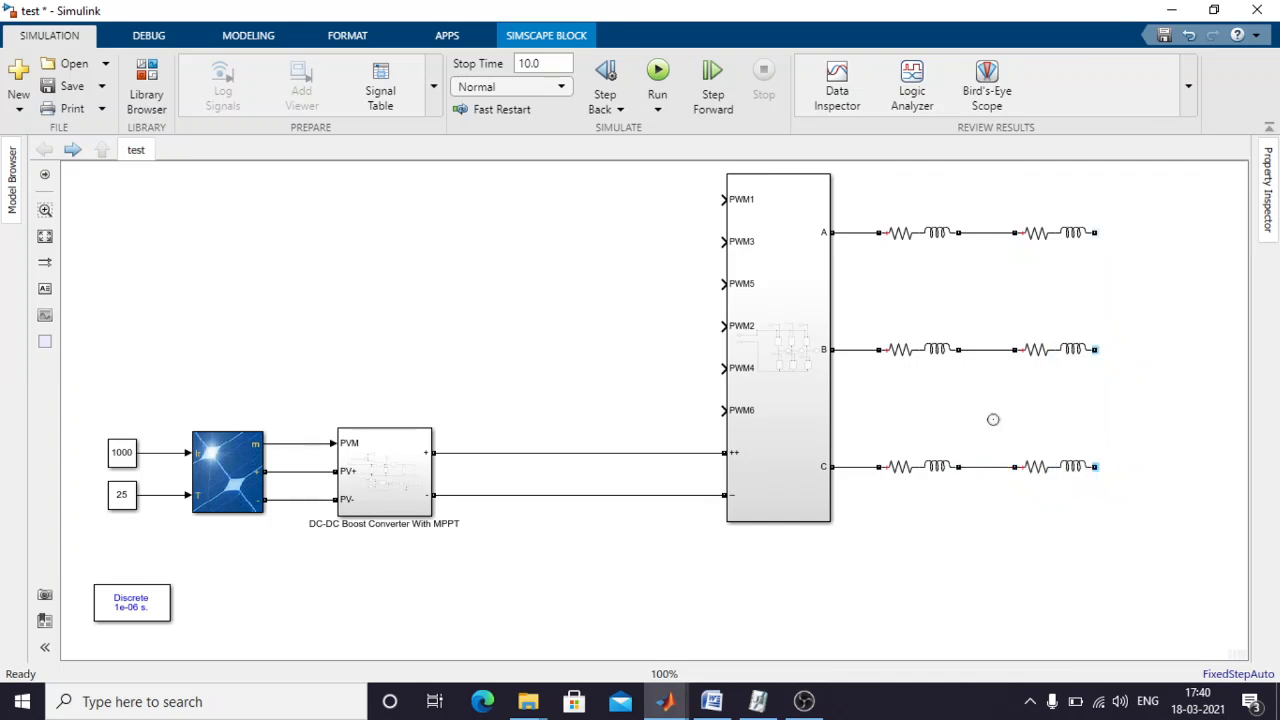
Set the inductance of the second RL branch on phase A to 500e-3 H.
{"action": "double_click", "coordinate": [1055, 232]}
{"action": "left_click", "coordinate": [698, 287]}
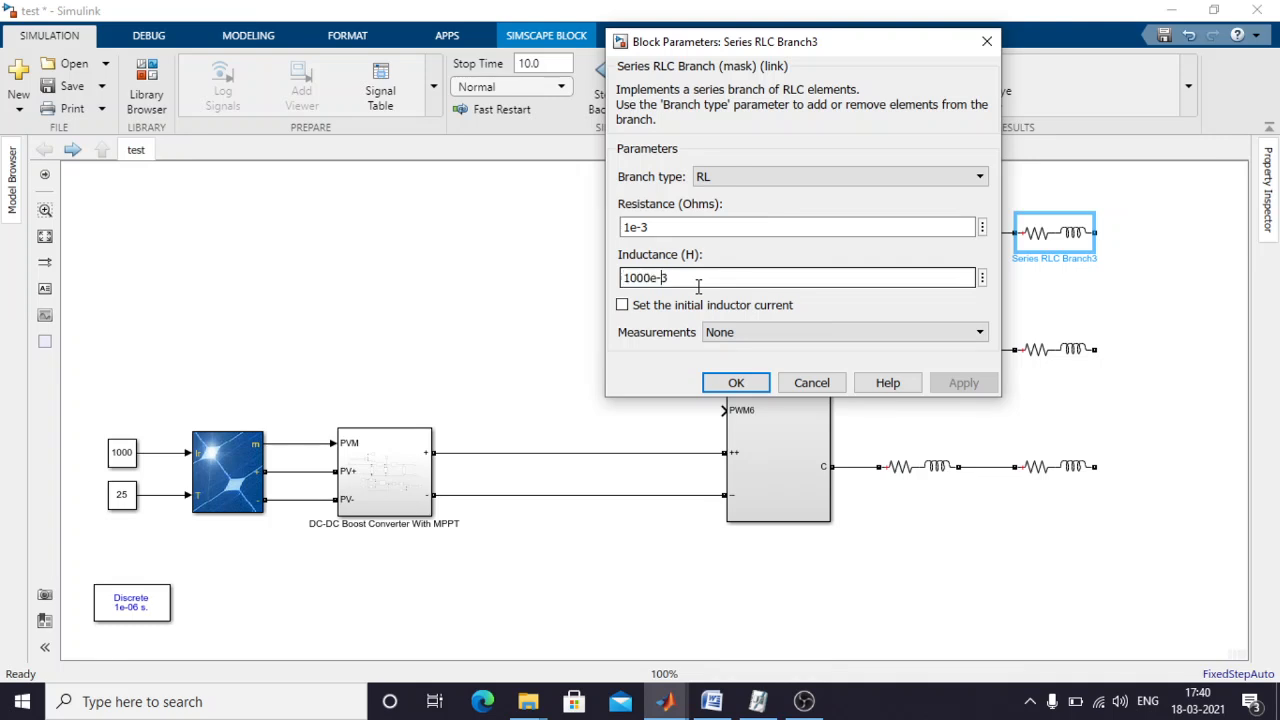
{"action": "key", "text": "Home"}
{"action": "key", "text": "Delete"}
{"action": "key", "text": "Delete"}
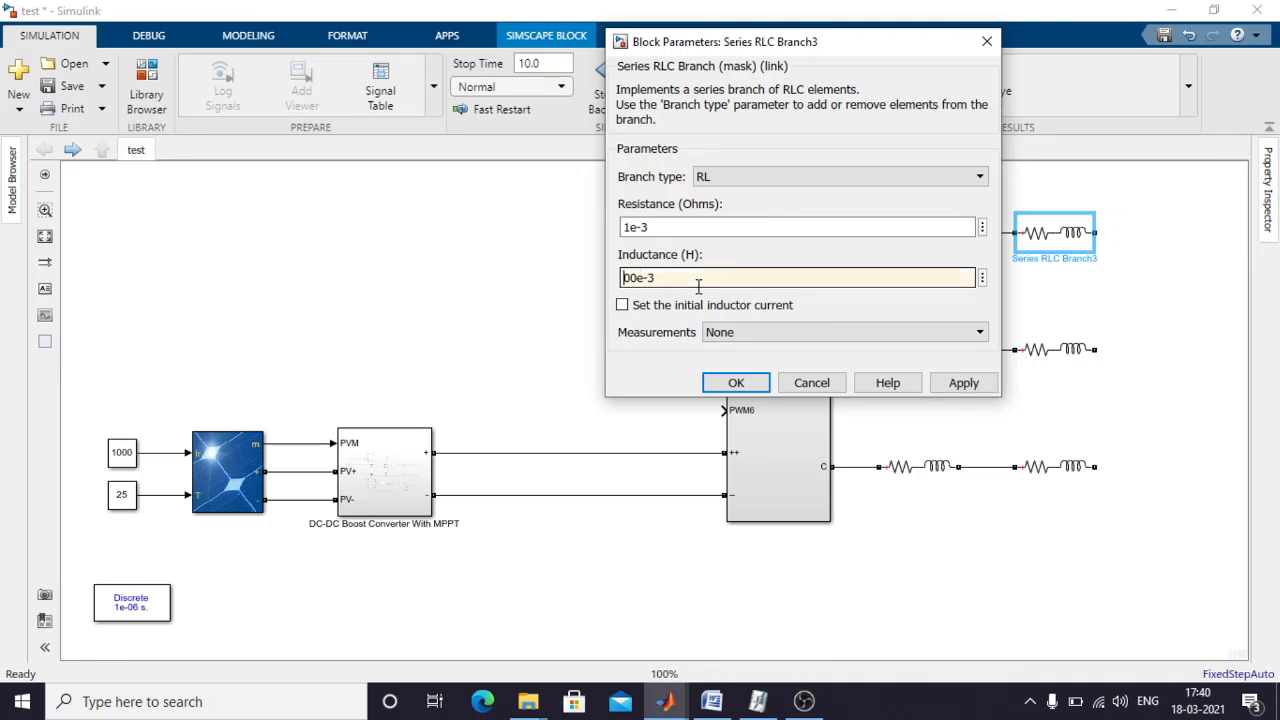
{"action": "type", "text": "5"}
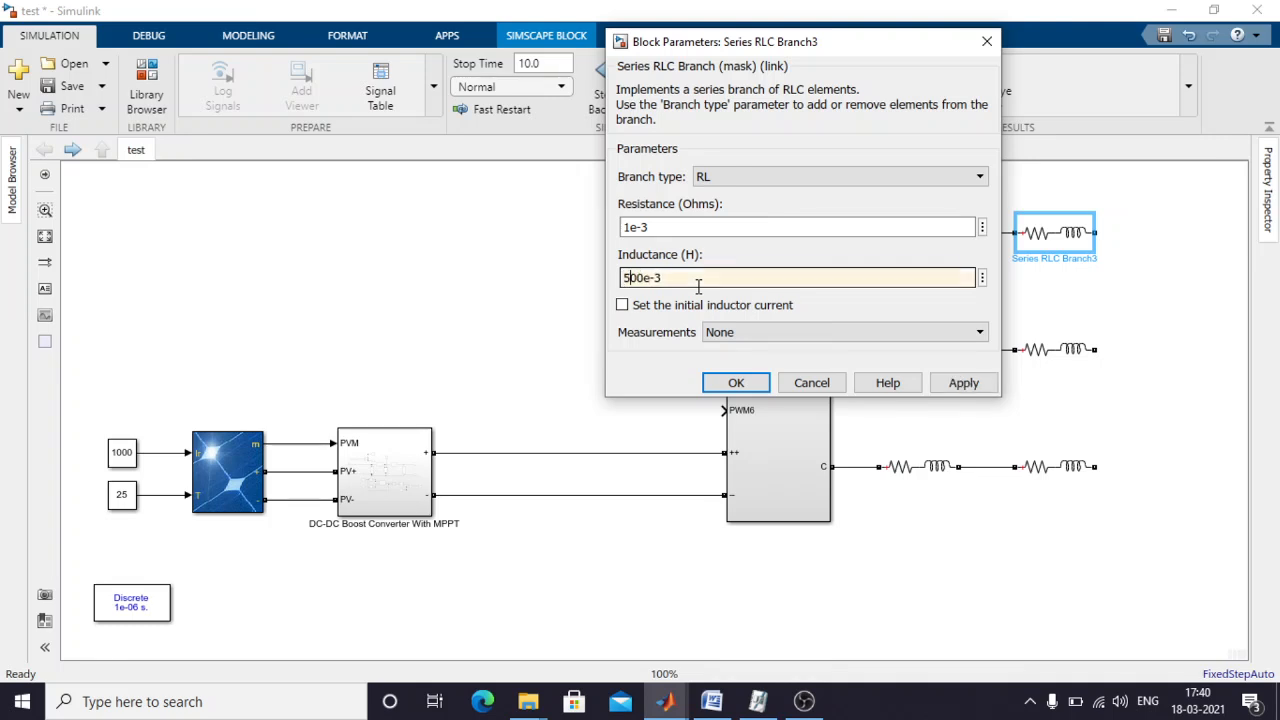
{"action": "left_click", "coordinate": [736, 383]}
Set the inductance of the second RL branch on phase B to 500e-3 H.
{"action": "double_click", "coordinate": [1054, 350]}
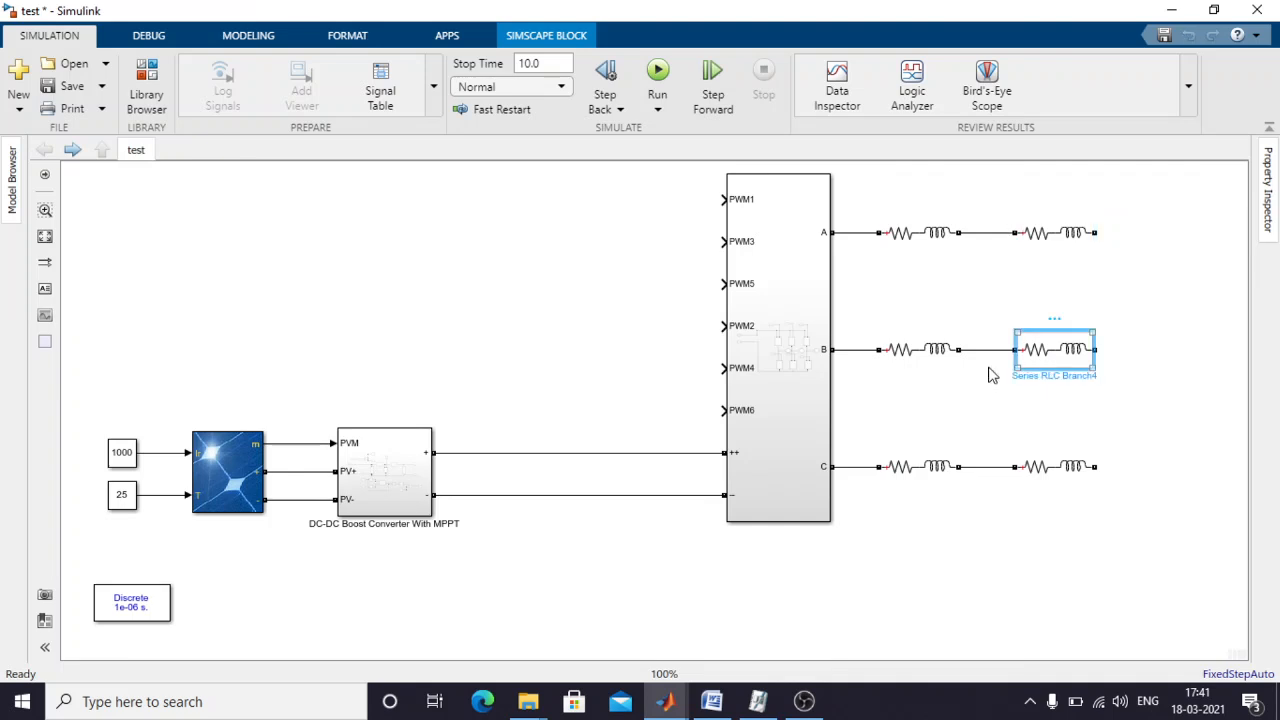
{"action": "double_click", "coordinate": [705, 397]}
{"action": "key", "text": "Left"}
{"action": "key", "text": "Left"}
{"action": "key", "text": "Left"}
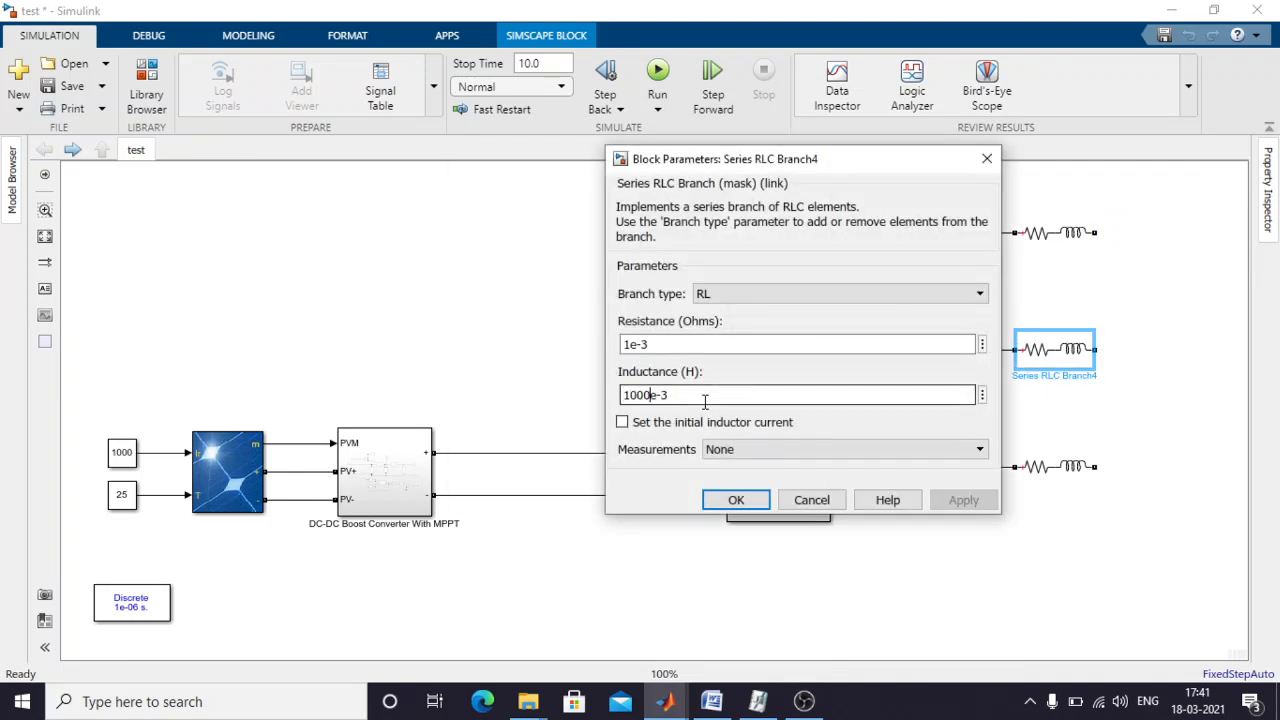
{"action": "key", "text": "BackSpace"}
{"action": "key", "text": "BackSpace"}
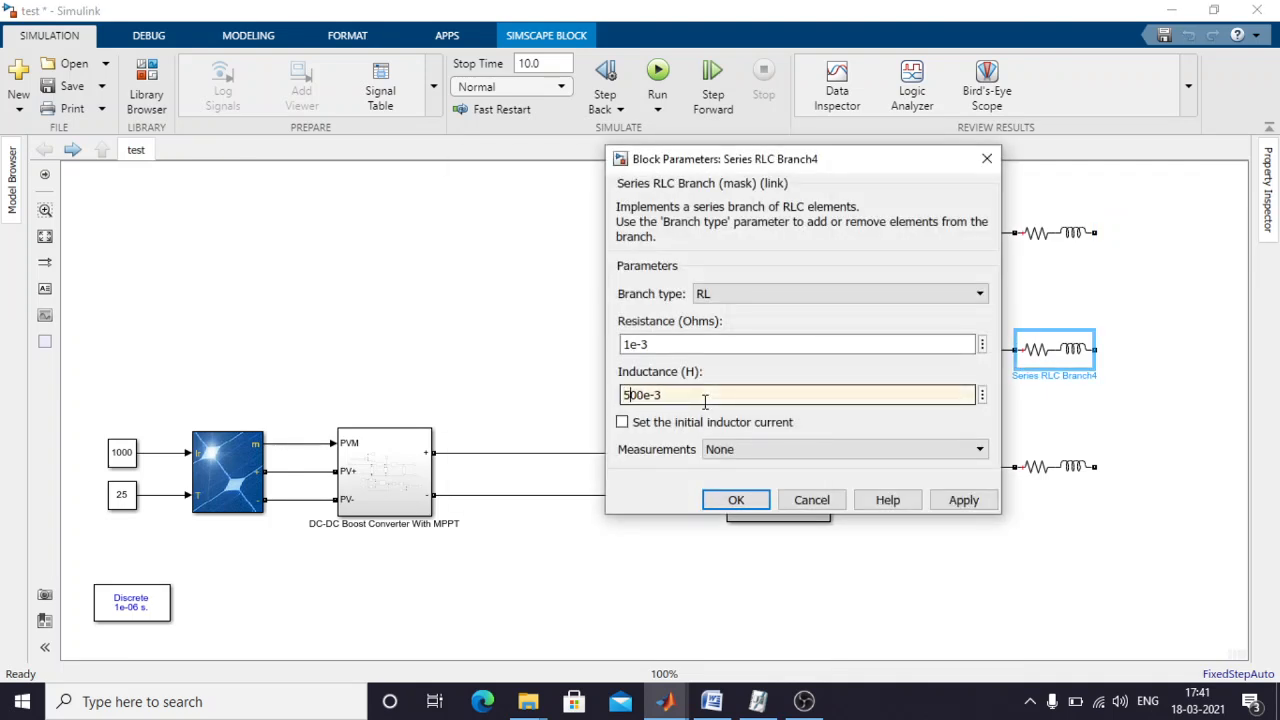
{"action": "left_click", "coordinate": [736, 500]}
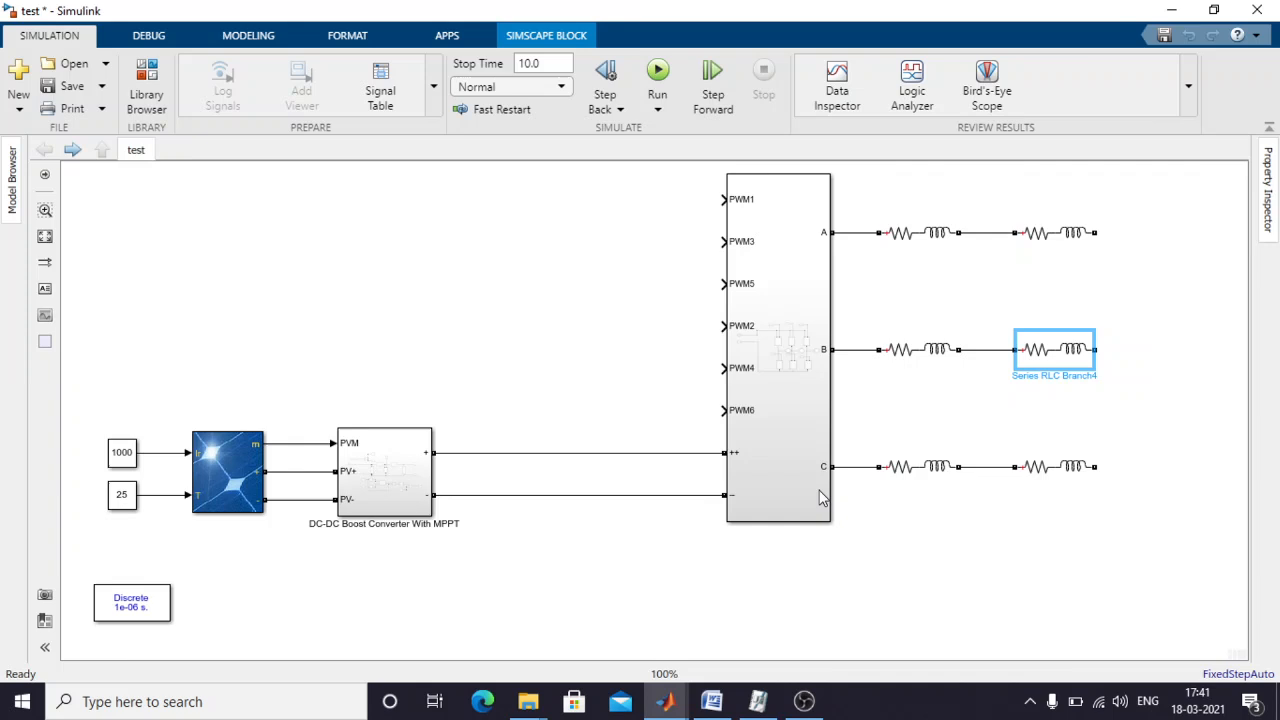
Set the inductance of the second RL branch on phase C to 500e-3 H.
{"action": "left_click", "coordinate": [1057, 478]}
{"action": "double_click", "coordinate": [1057, 478]}
{"action": "left_click", "coordinate": [731, 507]}
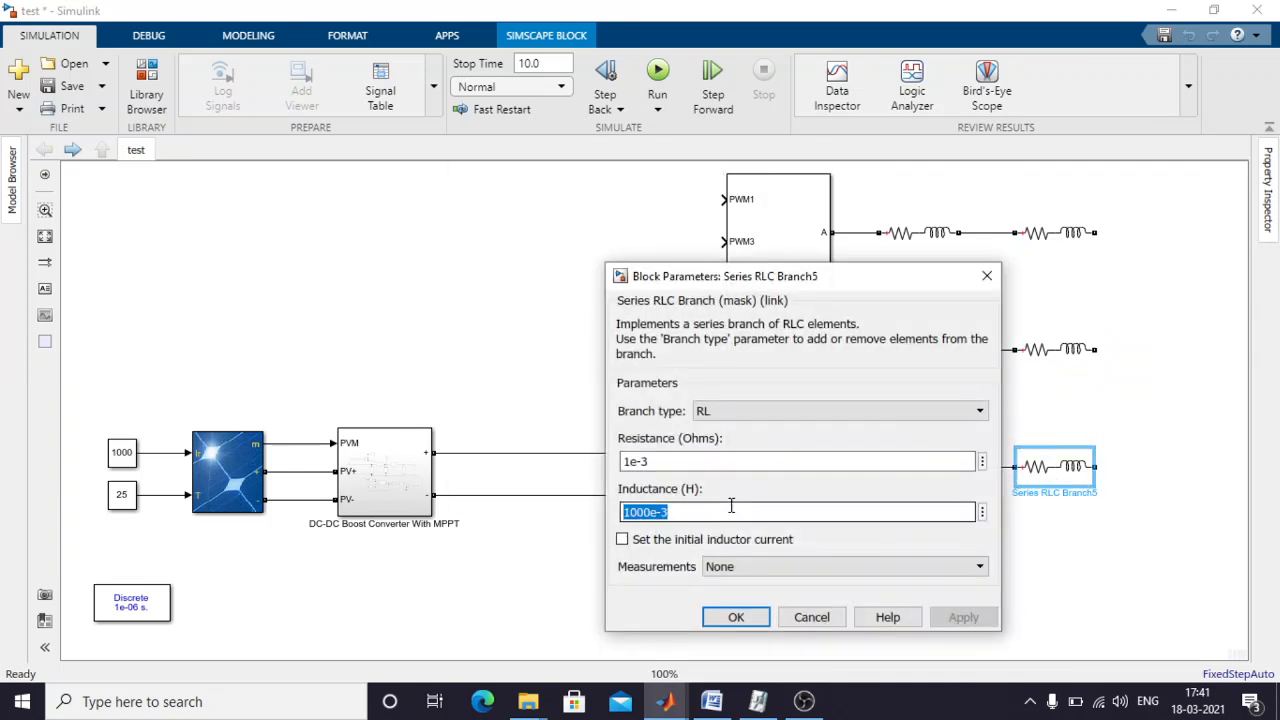
{"action": "key", "text": "Left"}
{"action": "key", "text": "Left"}
{"action": "key", "text": "Left"}
{"action": "key", "text": "BackSpace"}
{"action": "key", "text": "BackSpace"}
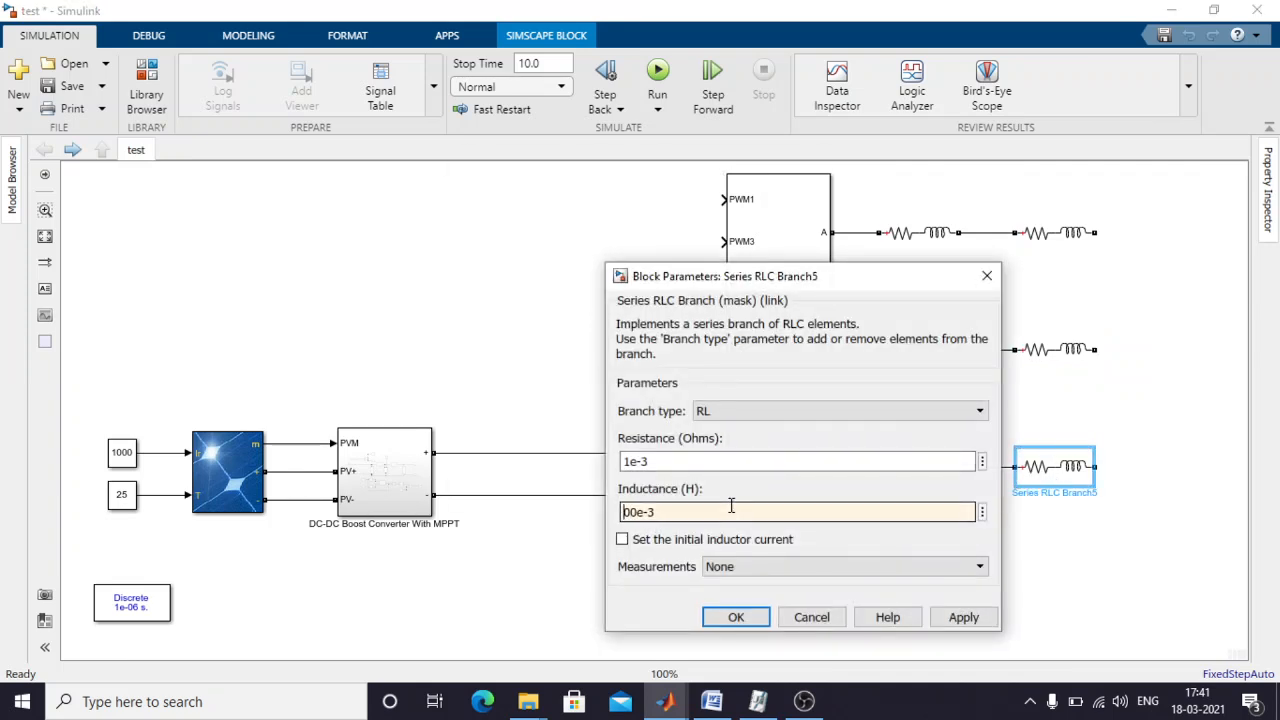
{"action": "left_click", "coordinate": [964, 617]}
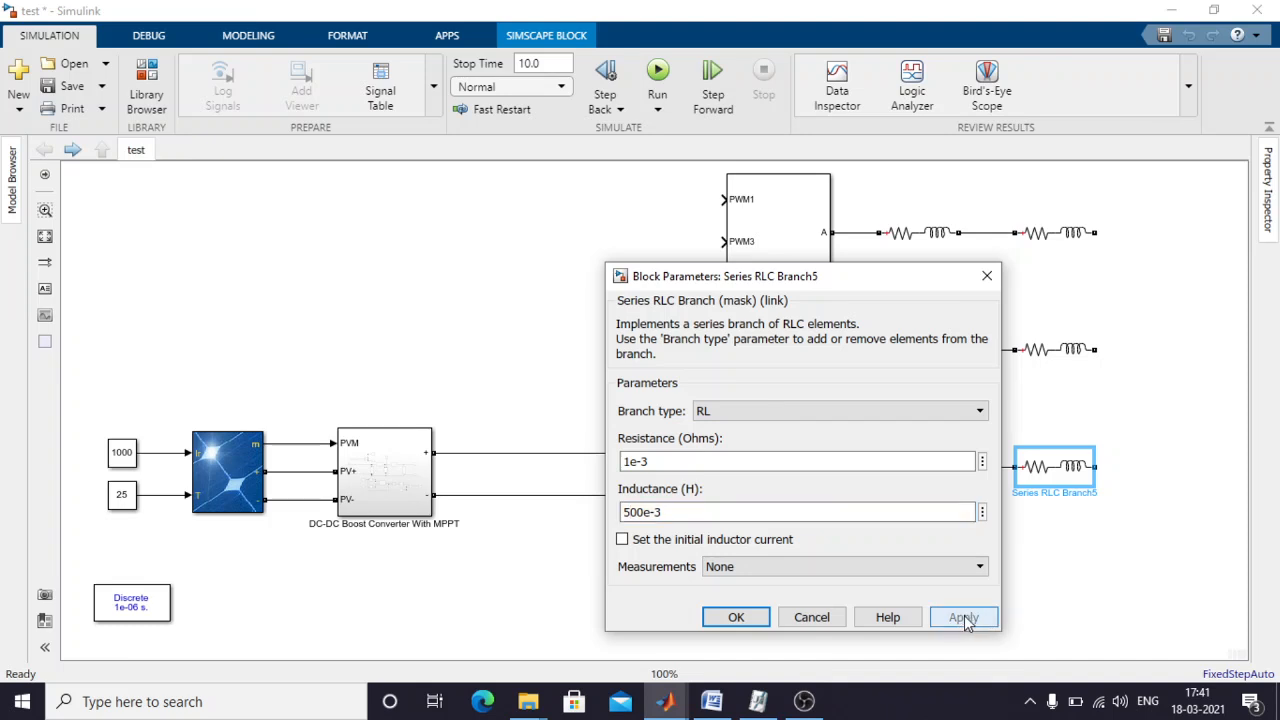
{"action": "left_click", "coordinate": [736, 617]}
{"action": "left_click", "coordinate": [1033, 620]}
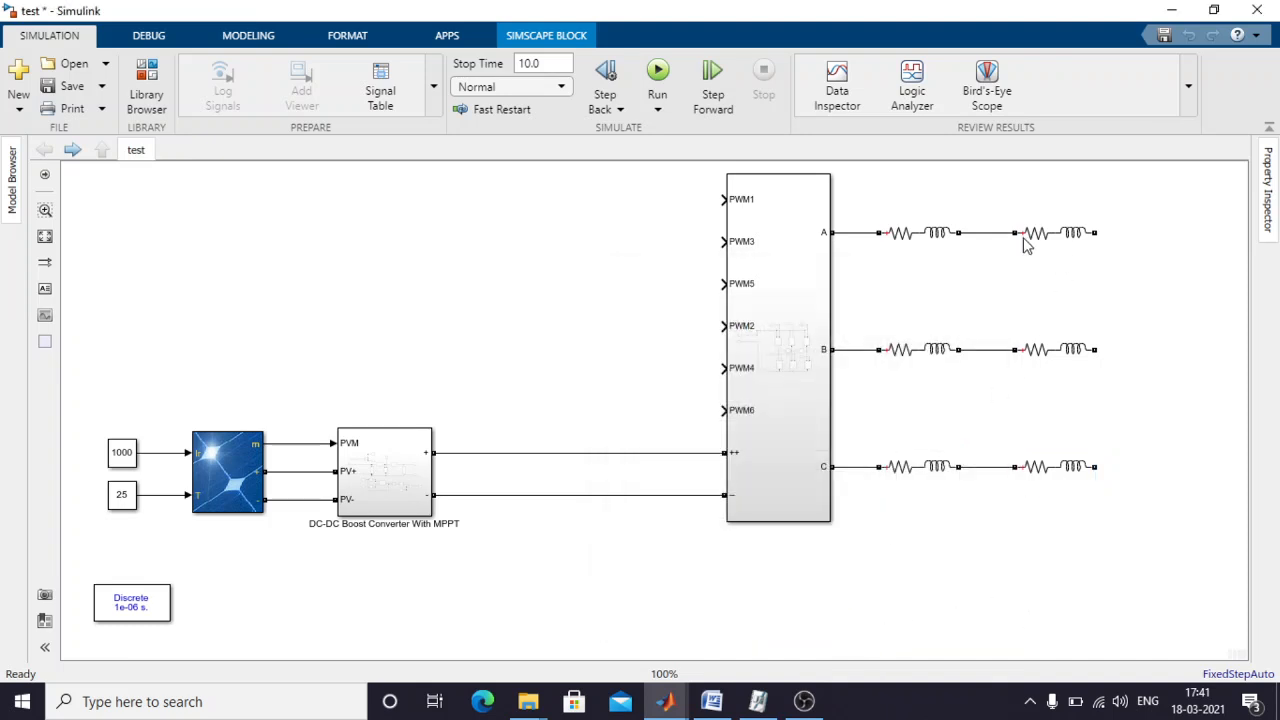
Move the second RL branches of all three phases farther away from the first branches, keeping them on their phase lines.
{"action": "left_click_drag", "start_coordinate": [1012, 193], "coordinate": [1086, 420]}
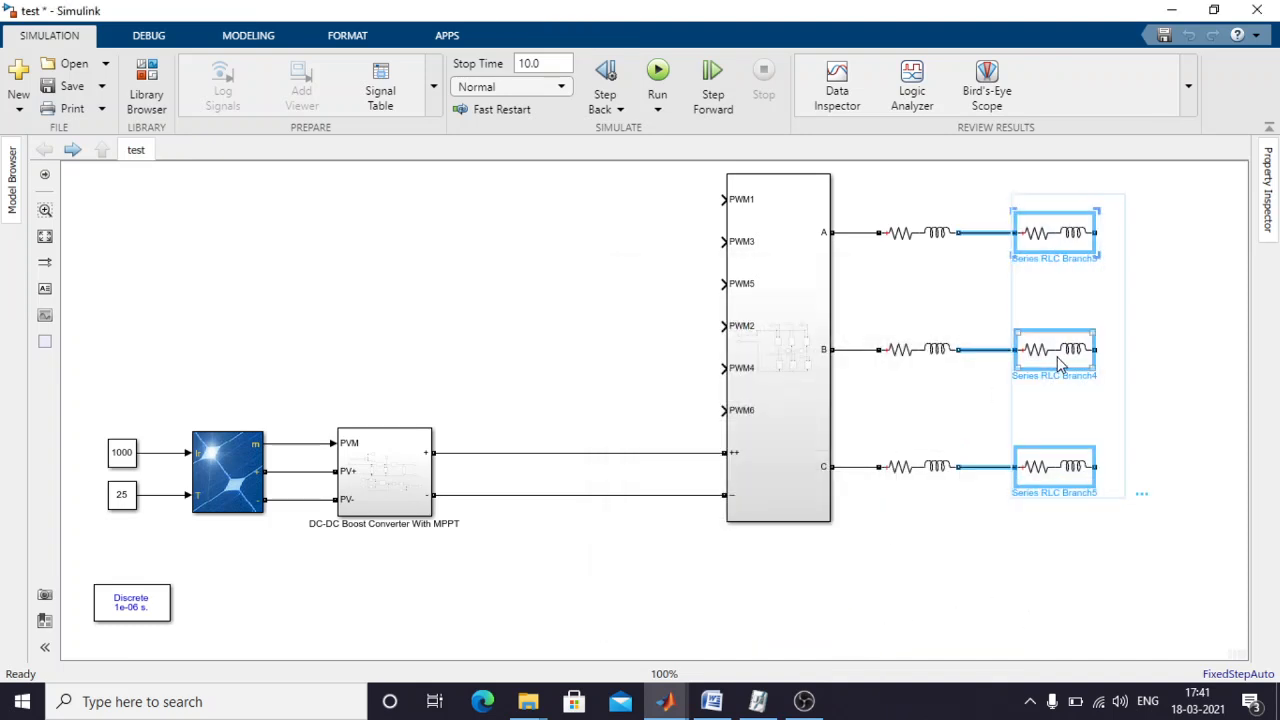
{"action": "left_click_drag", "start_coordinate": [1060, 365], "coordinate": [1168, 365]}
{"action": "left_click", "coordinate": [1050, 513]}
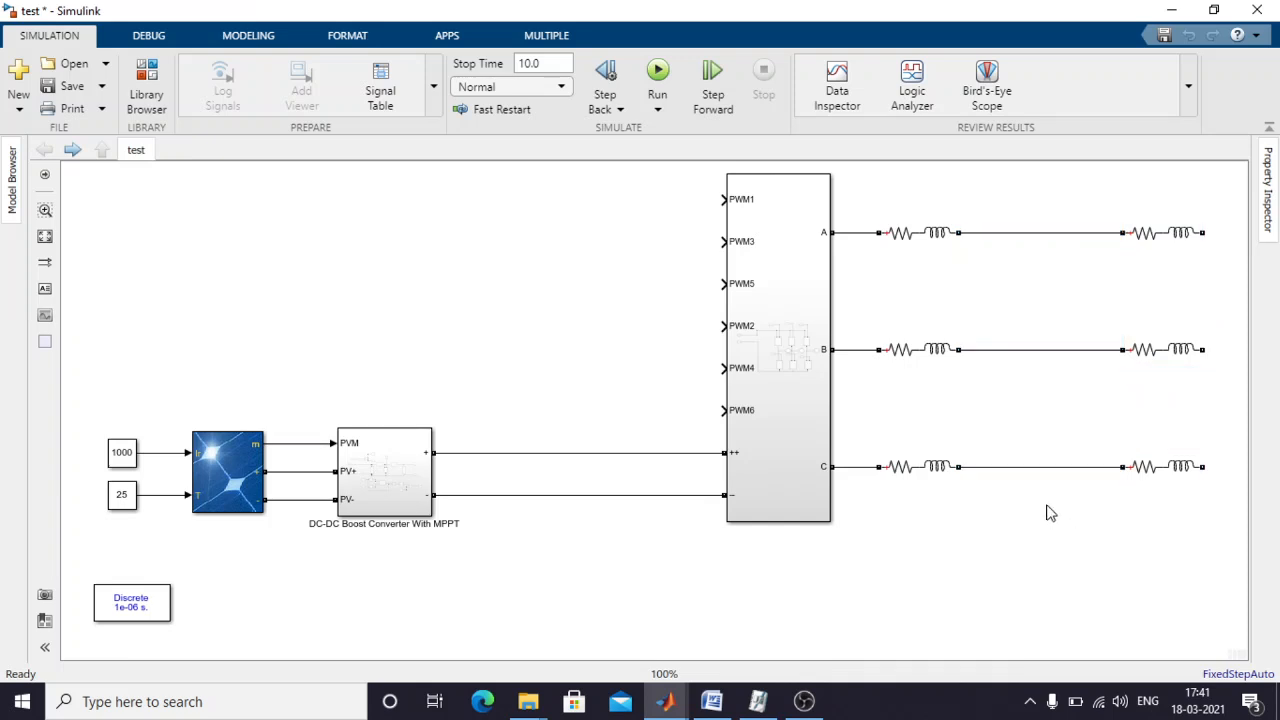
Copy an RL branch to the space below phase C and rotate the copy to a vertical orientation.
{"action": "left_click_drag", "start_coordinate": [882, 470], "coordinate": [963, 570]}
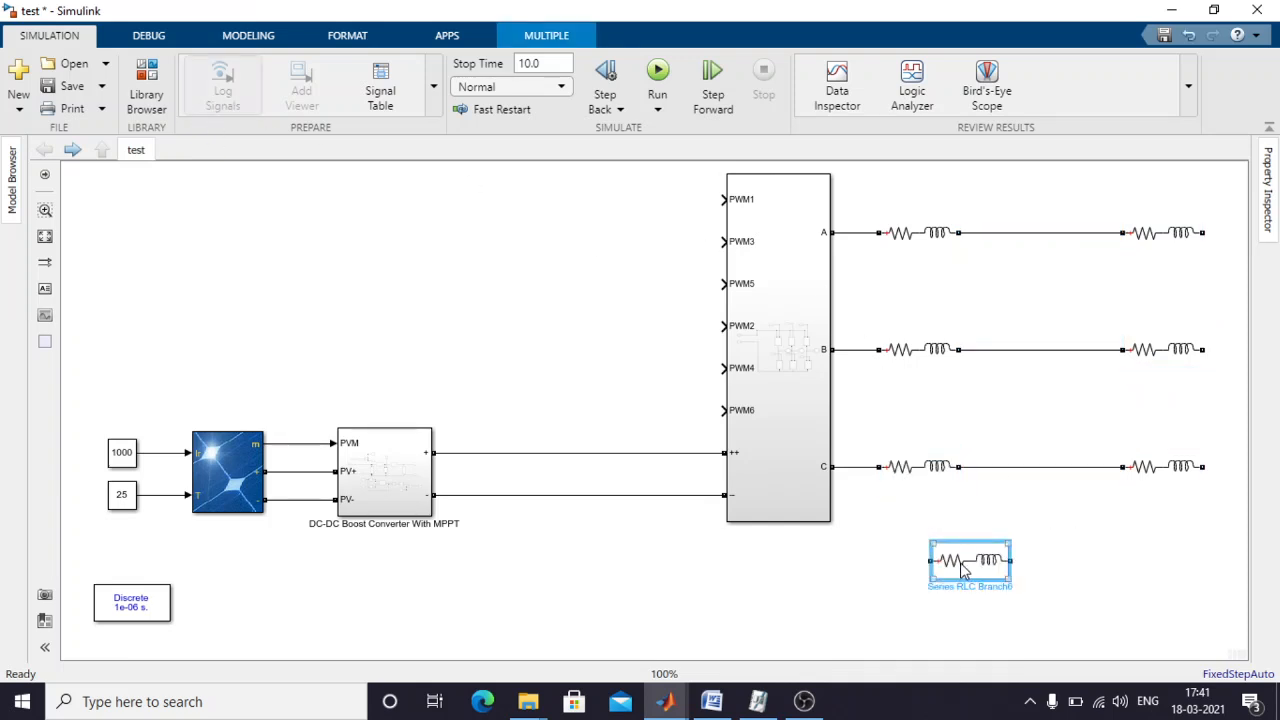
{"action": "key", "text": "ctrl+r"}
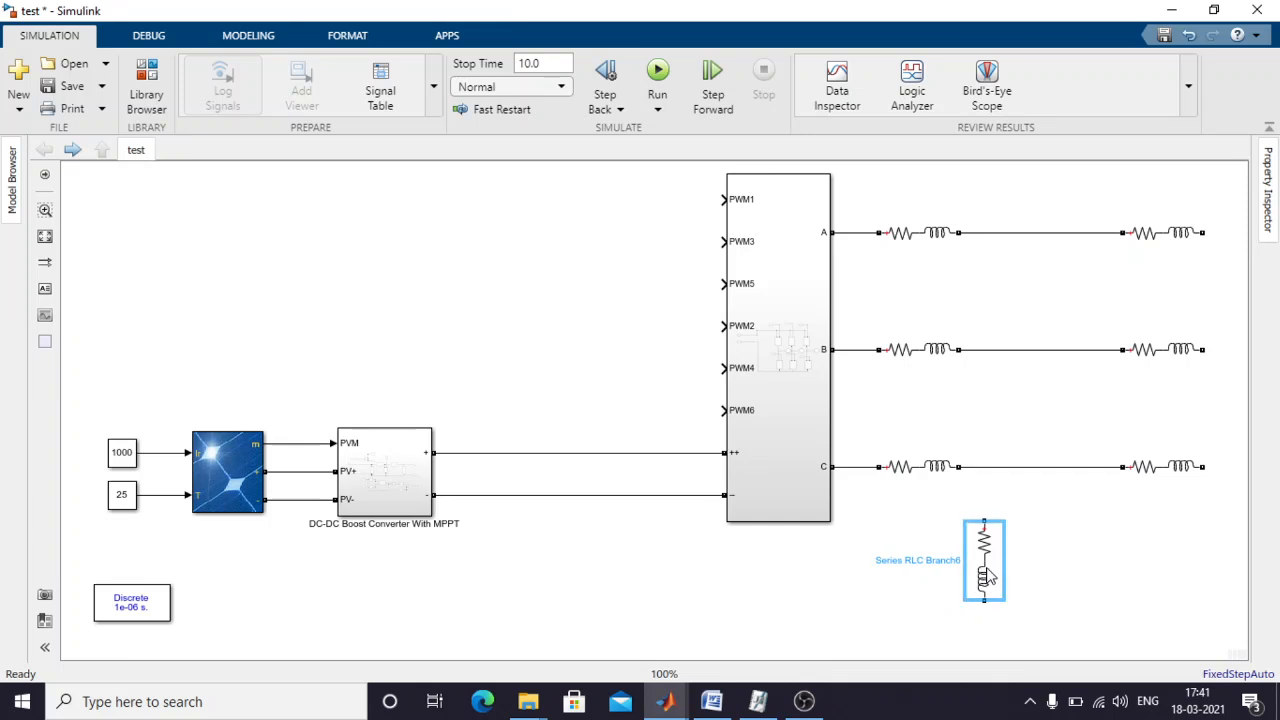
{"action": "left_click_drag", "start_coordinate": [987, 575], "coordinate": [1005, 555]}
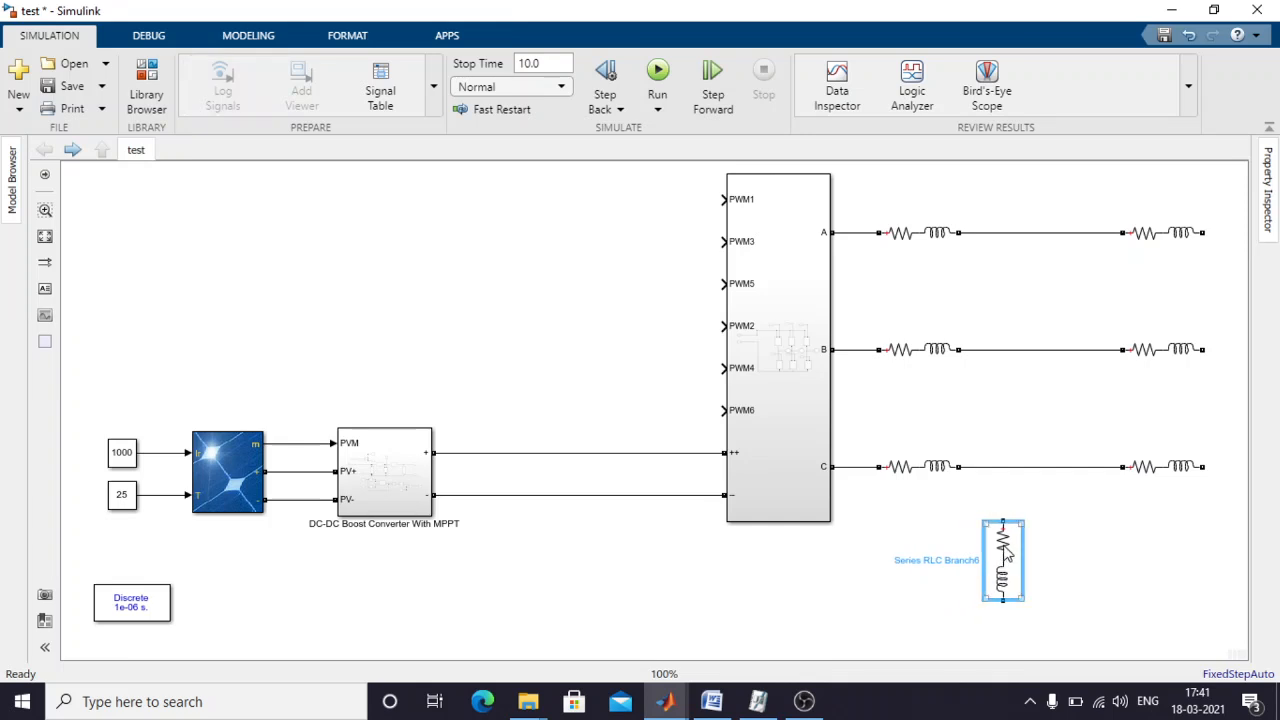
Change the vertical branch to type RC with a capacitance of 100e-6 F.
{"action": "double_click", "coordinate": [1005, 555]}
{"action": "left_click", "coordinate": [709, 431]}
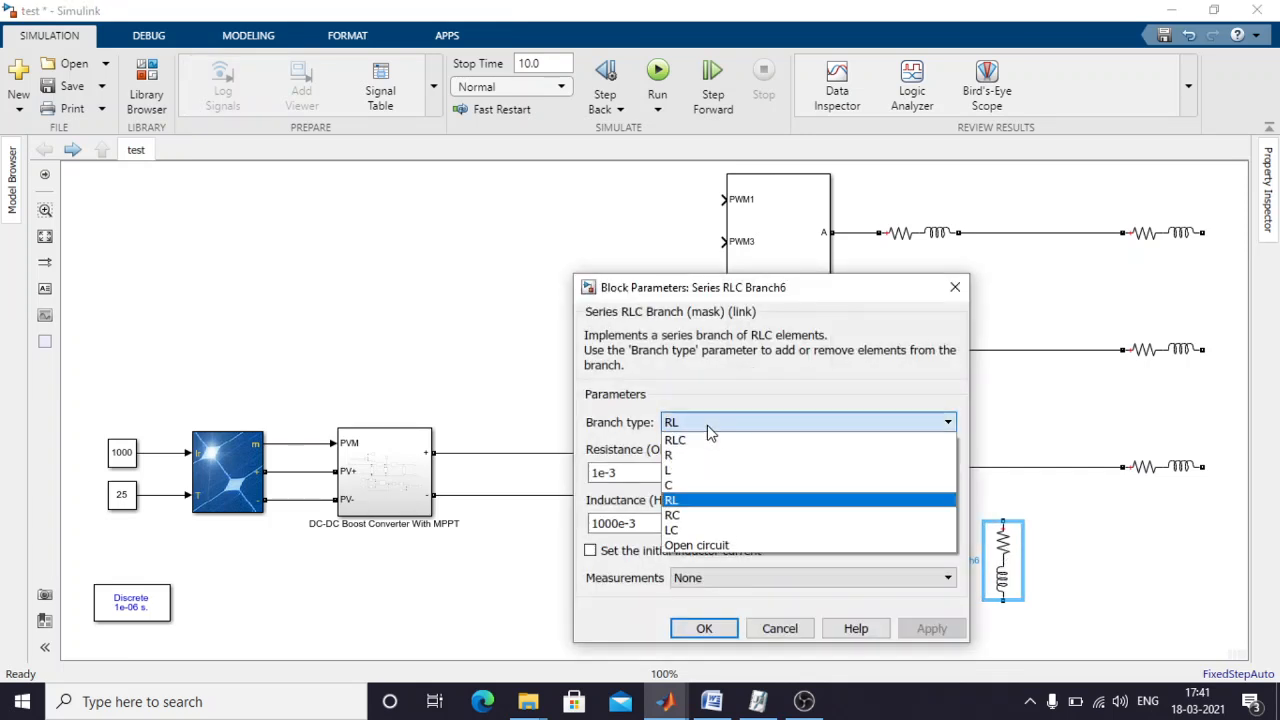
{"action": "left_click", "coordinate": [697, 516]}
{"action": "left_click", "coordinate": [666, 519]}
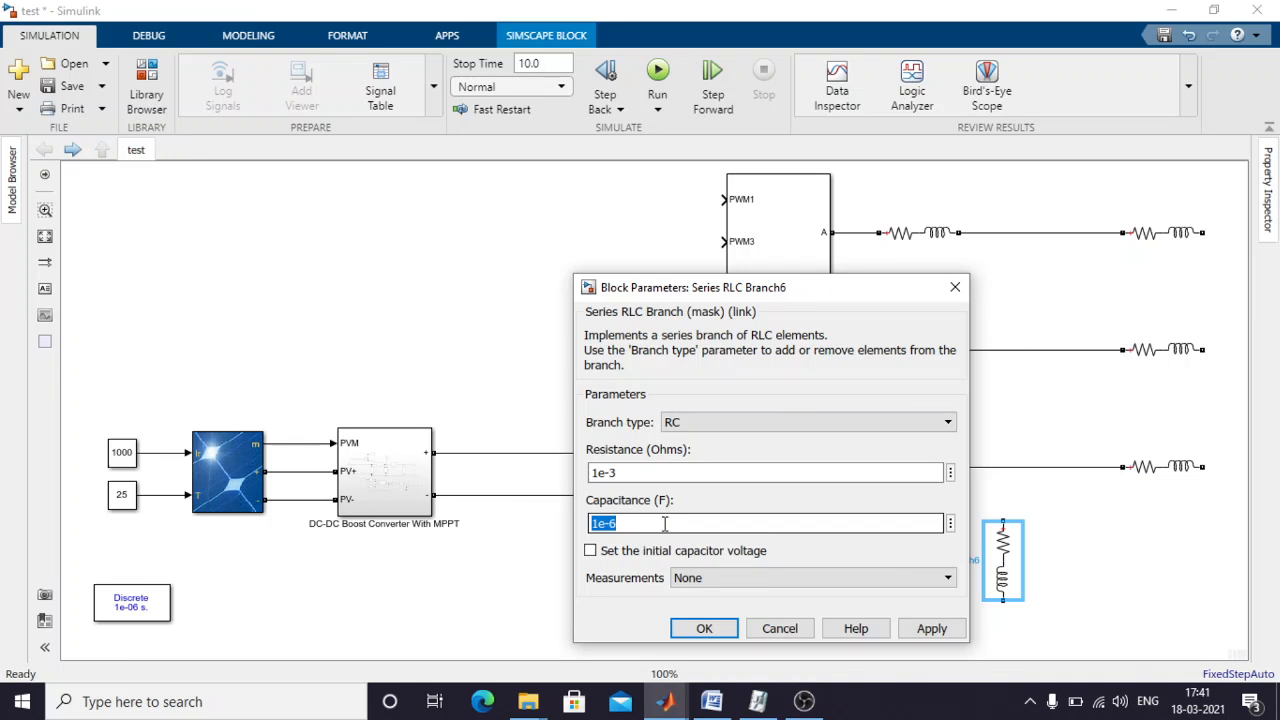
{"action": "key", "text": "Left"}
{"action": "type", "text": "0"}
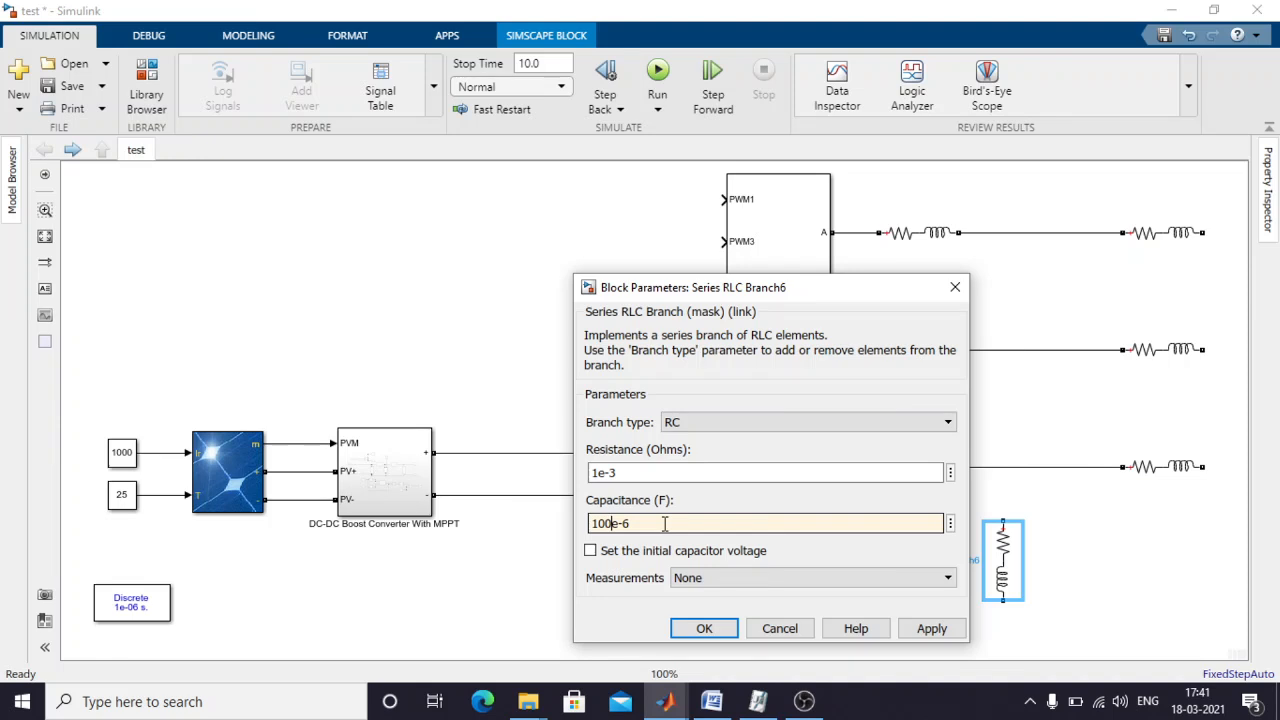
{"action": "left_click", "coordinate": [931, 628]}
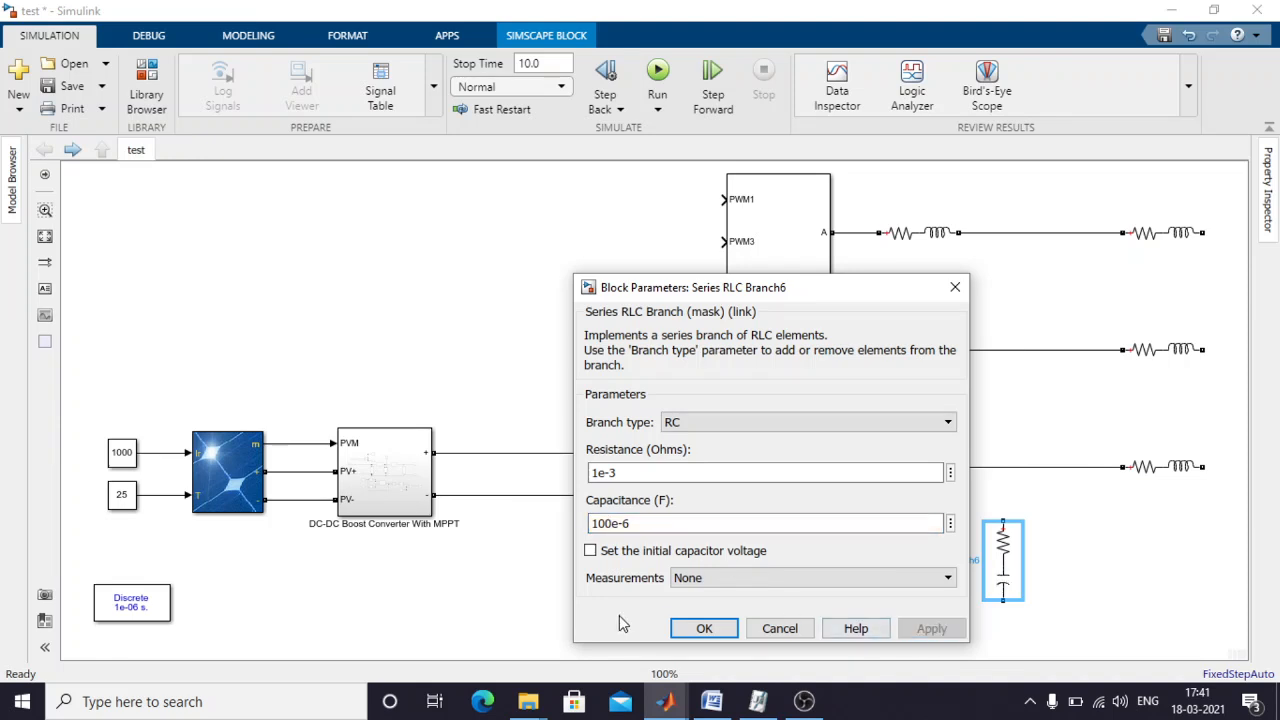
{"action": "left_click", "coordinate": [704, 628]}
{"action": "double_click", "coordinate": [948, 234]}
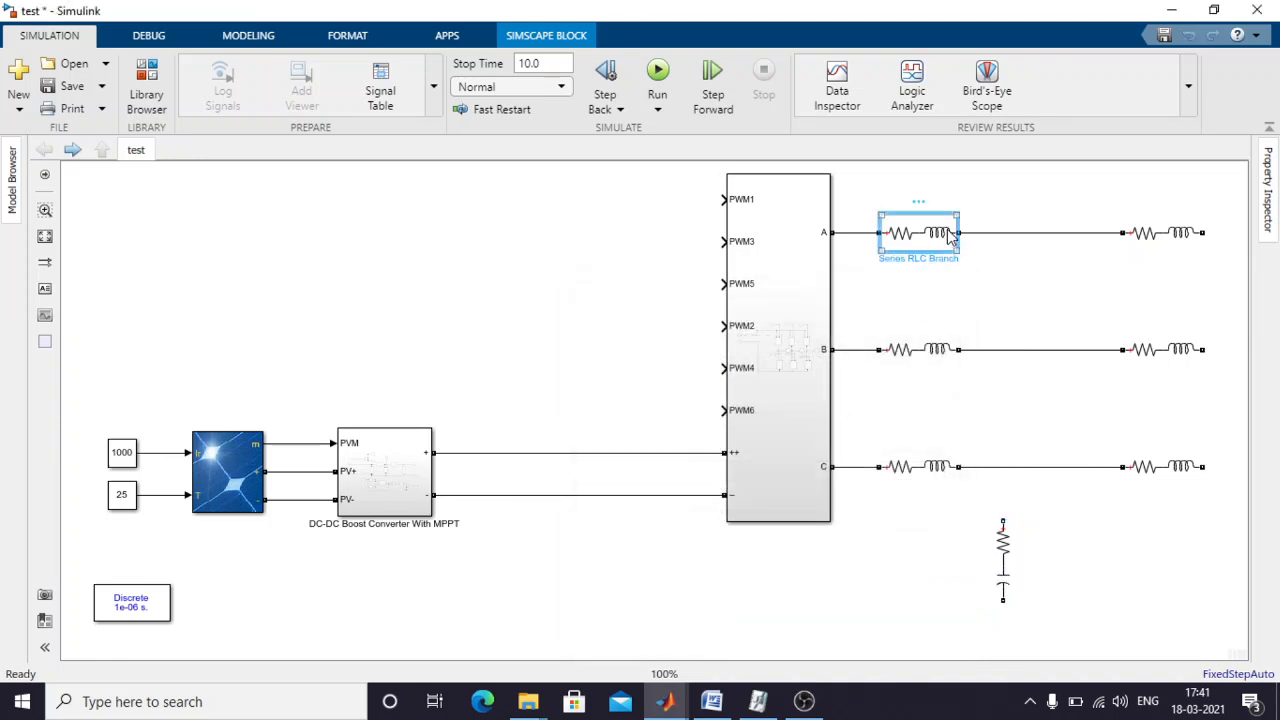
{"action": "left_click", "coordinate": [600, 383]}
Duplicate the vertical RC branch twice to make a row of three branches below phase C.
{"action": "left_click", "coordinate": [1003, 565]}
{"action": "left_click_drag", "start_coordinate": [1005, 565], "coordinate": [1103, 568]}
{"action": "left_click", "coordinate": [1052, 630]}
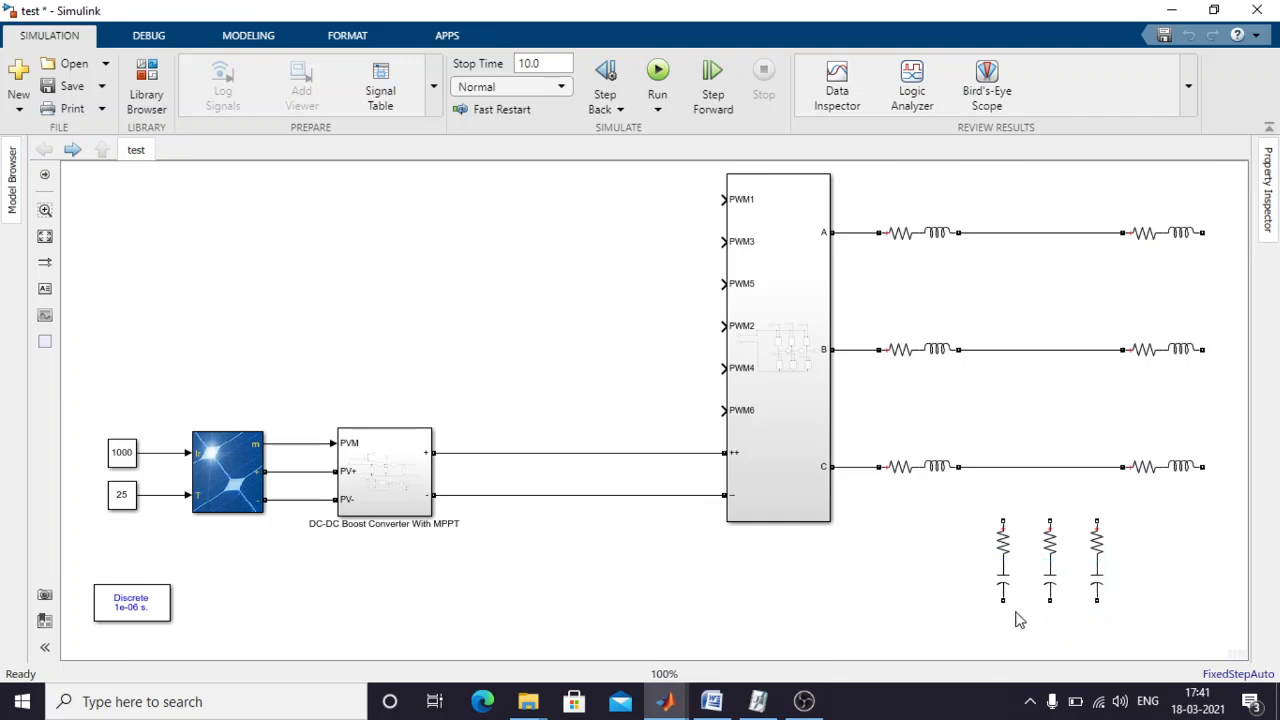
Join the lower ends of the three RC branches and connect their upper ends to the phase C, B and A lines respectively.
{"action": "left_click_drag", "start_coordinate": [1003, 600], "coordinate": [1051, 617]}
{"action": "left_click", "coordinate": [946, 614]}
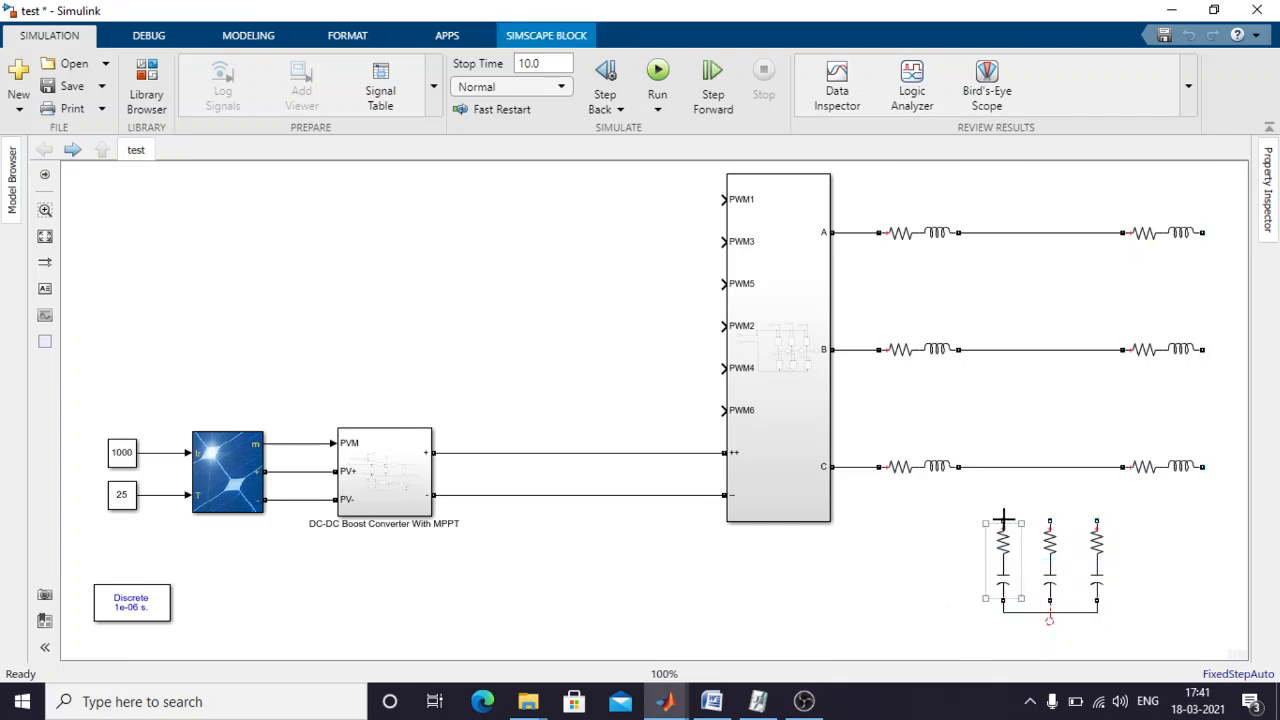
{"action": "left_click_drag", "start_coordinate": [1003, 521], "coordinate": [1003, 467]}
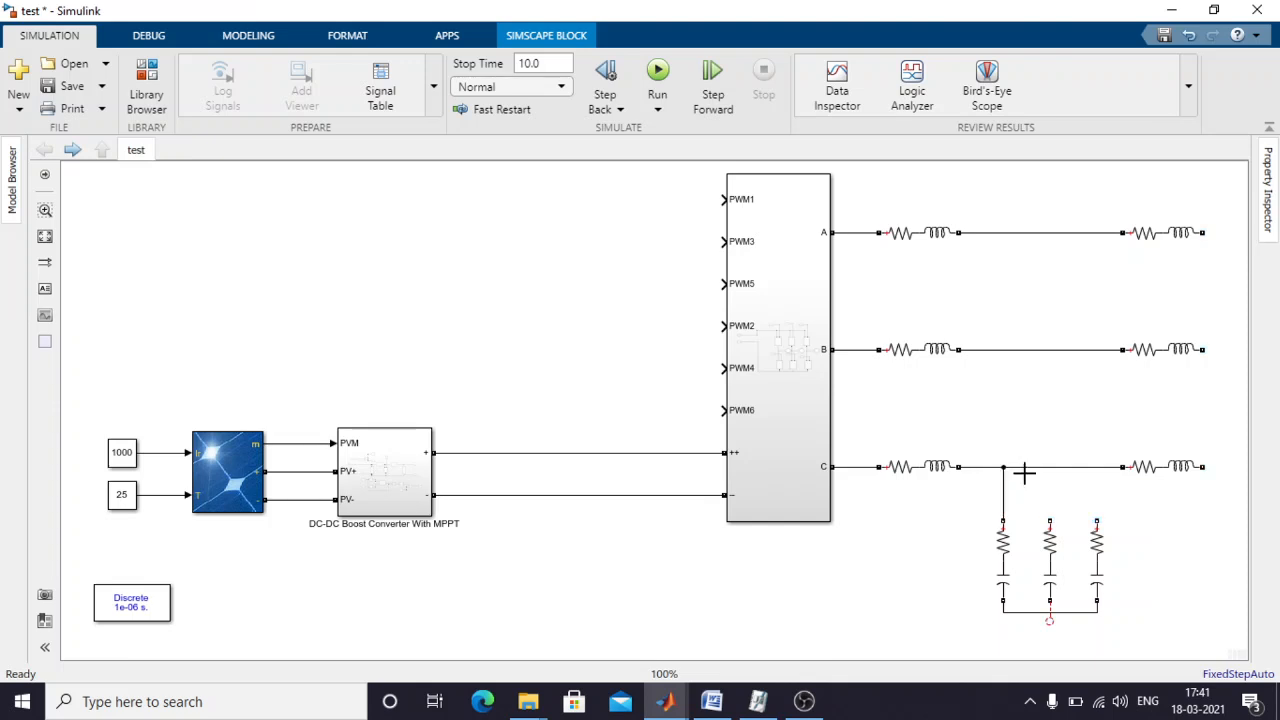
{"action": "left_click_drag", "start_coordinate": [1050, 522], "coordinate": [1033, 350]}
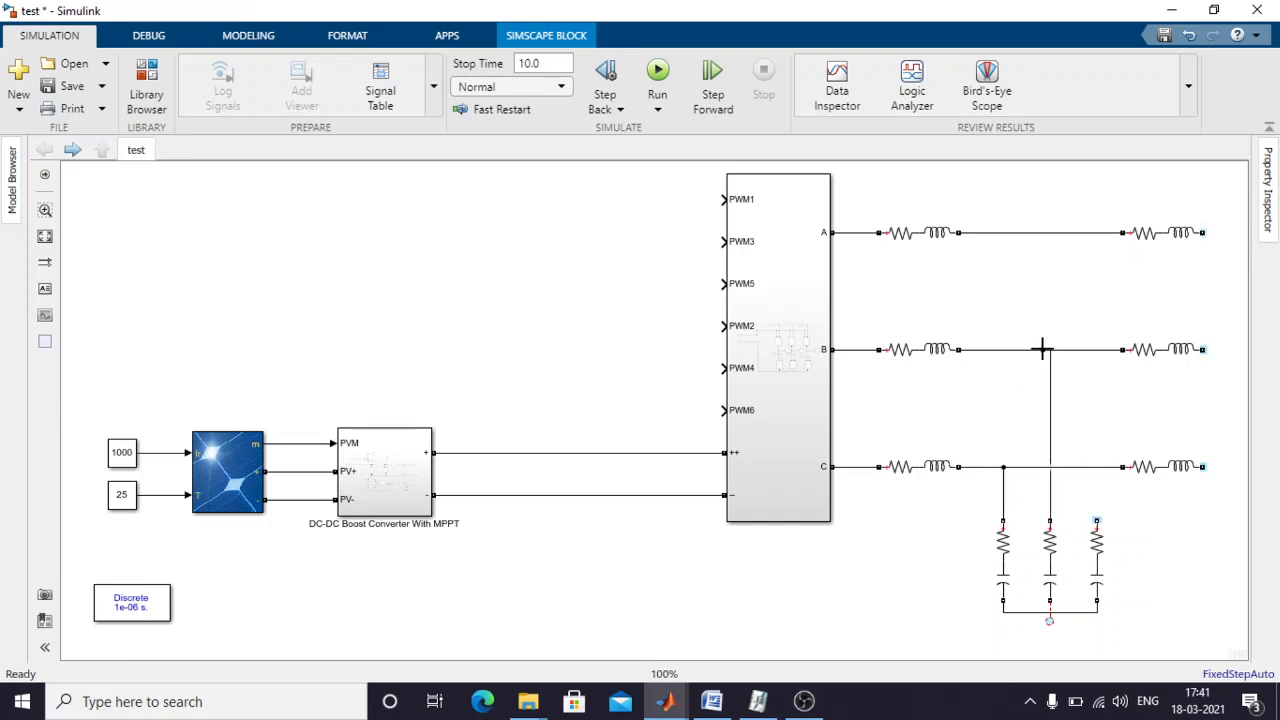
{"action": "left_click_drag", "start_coordinate": [1097, 521], "coordinate": [1082, 236]}
{"action": "left_click", "coordinate": [945, 565]}
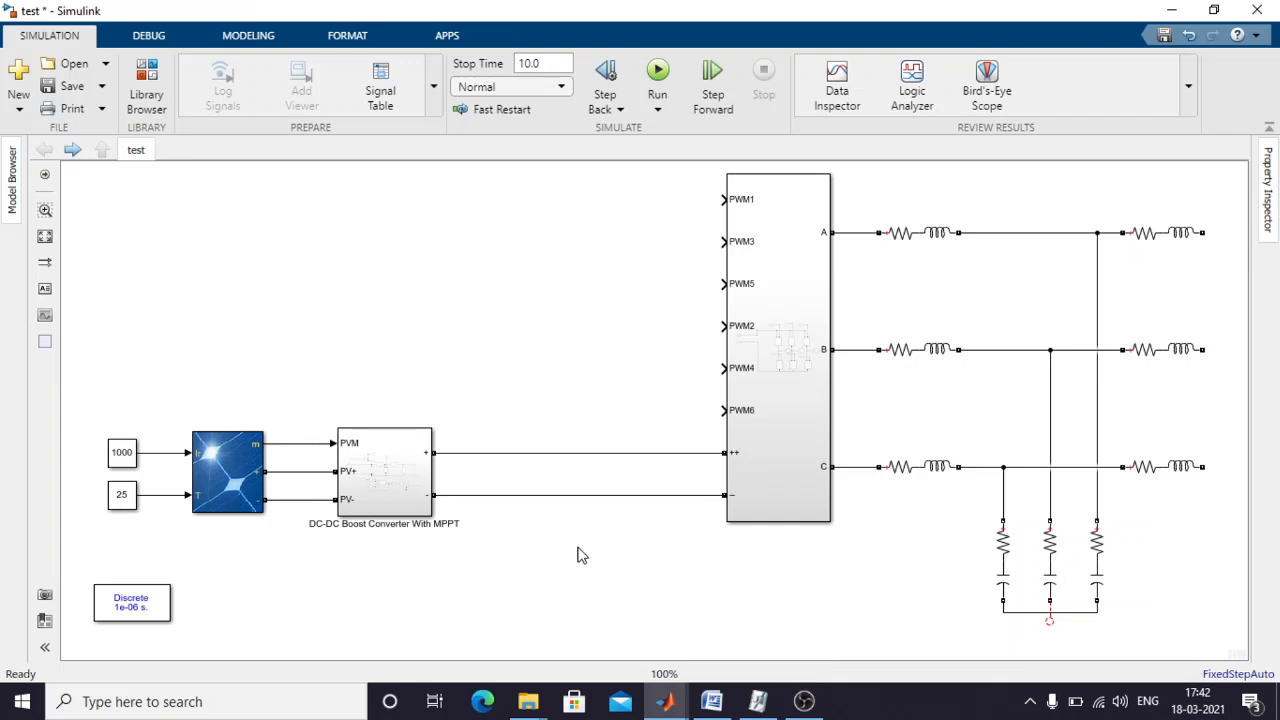
Shift the entire model to the left to free up space beyond the second RL branches.
{"action": "left_click", "coordinate": [44, 236]}
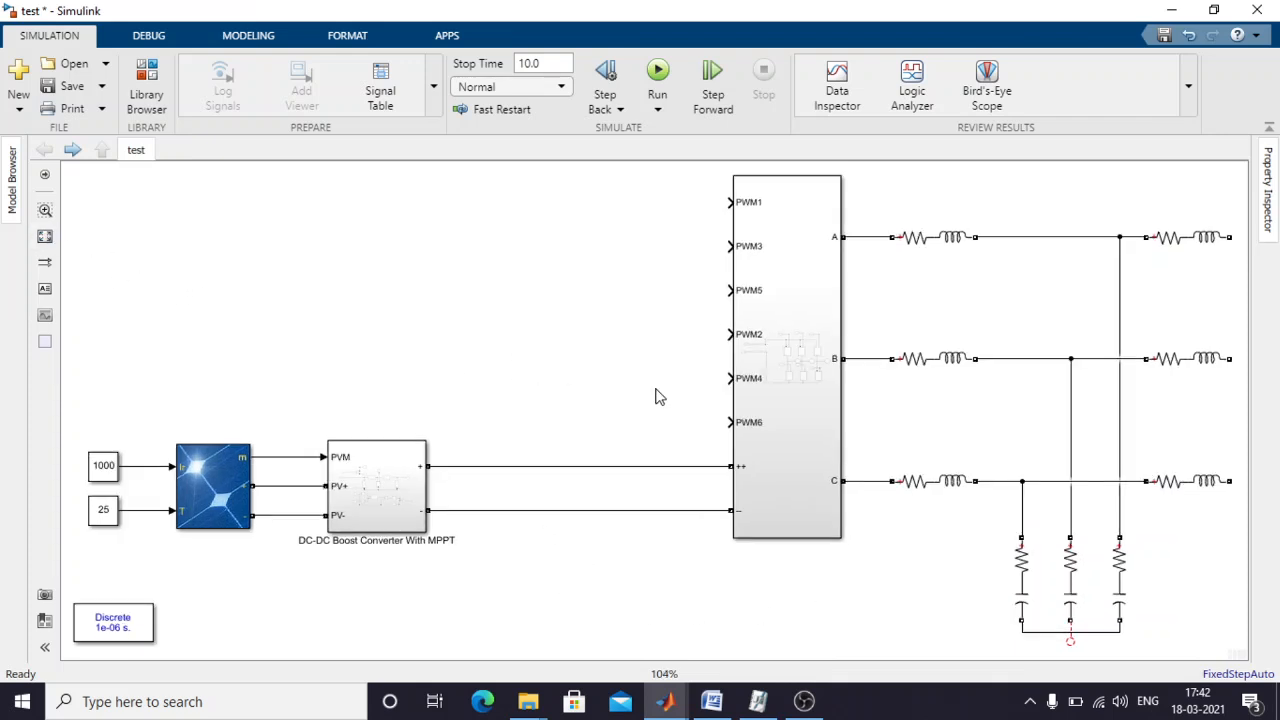
{"action": "scroll", "coordinate": [718, 407], "scroll_direction": "down", "scroll_amount": 2}
{"action": "scroll", "coordinate": [718, 407], "scroll_direction": "down", "scroll_amount": 2}
{"action": "scroll", "coordinate": [720, 403], "scroll_direction": "up", "scroll_amount": 1}
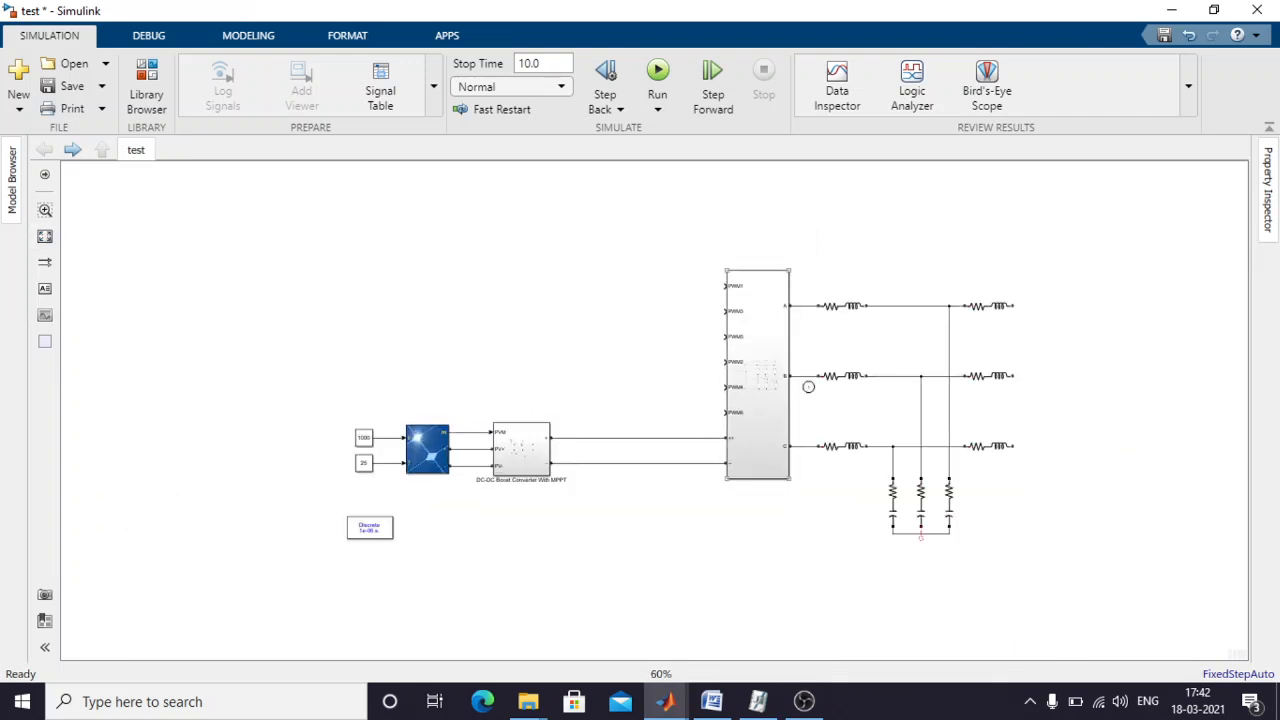
{"action": "left_click_drag", "start_coordinate": [247, 232], "coordinate": [1031, 591]}
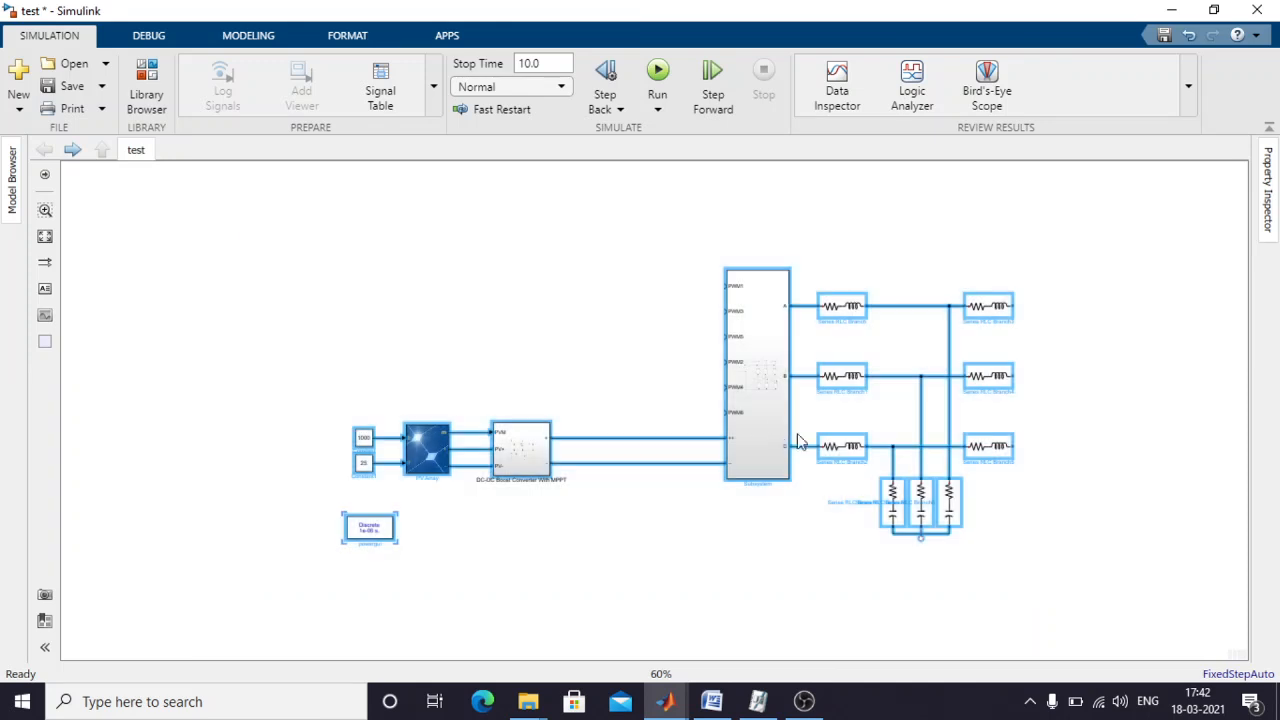
{"action": "left_click_drag", "start_coordinate": [716, 432], "coordinate": [550, 431]}
{"action": "left_click", "coordinate": [1063, 449]}
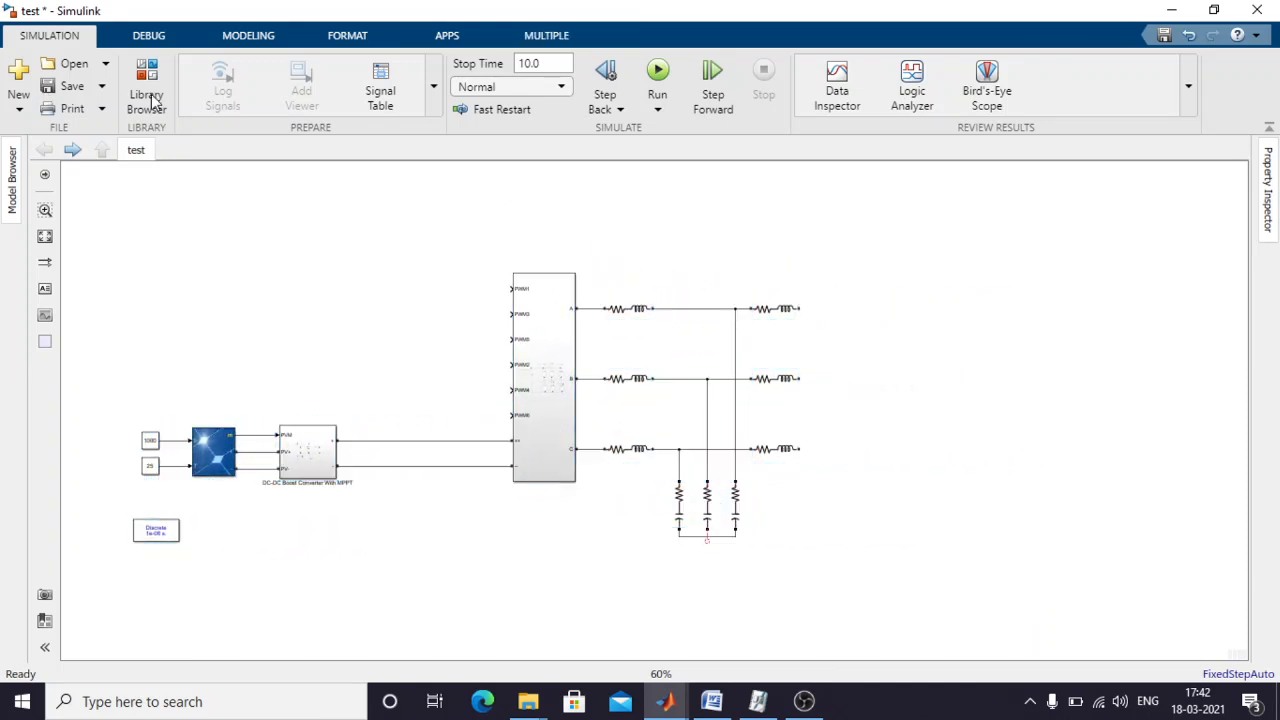
Add a Three-Phase Source from the Specialized Power Systems Electrical Sources library to the free space beyond the RL branches.
{"action": "left_click", "coordinate": [150, 80]}
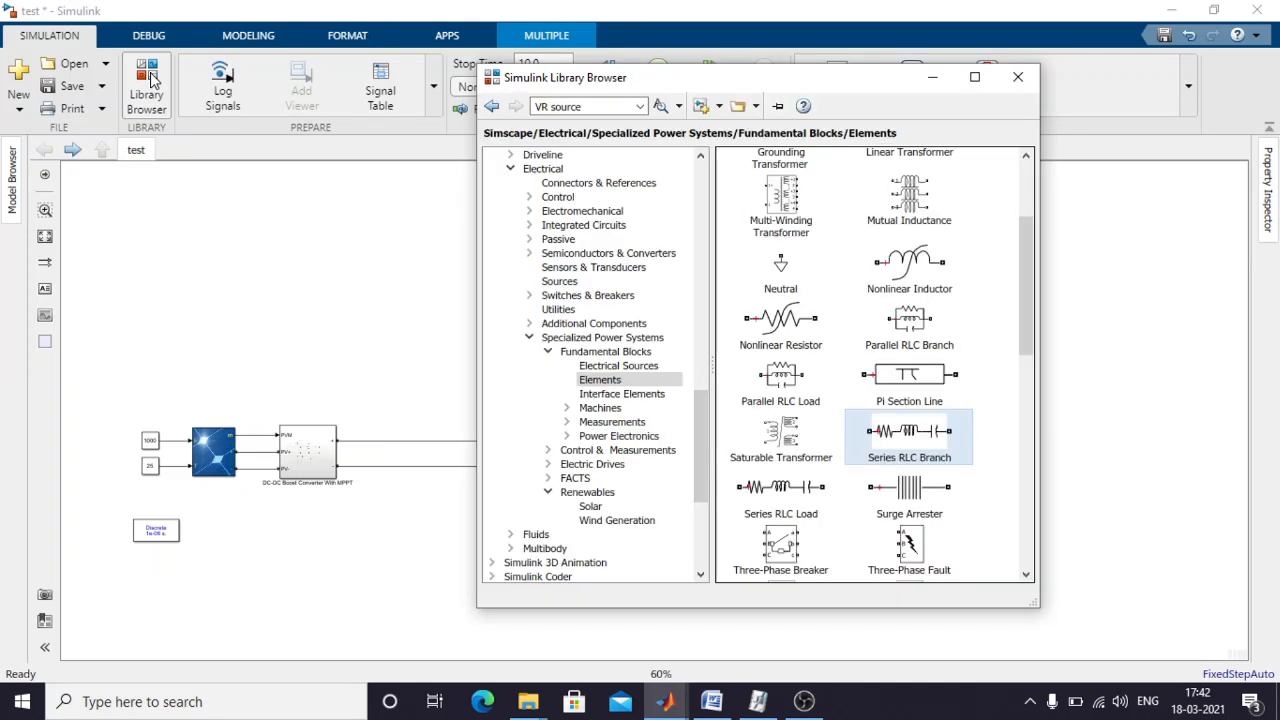
{"action": "left_click", "coordinate": [615, 368]}
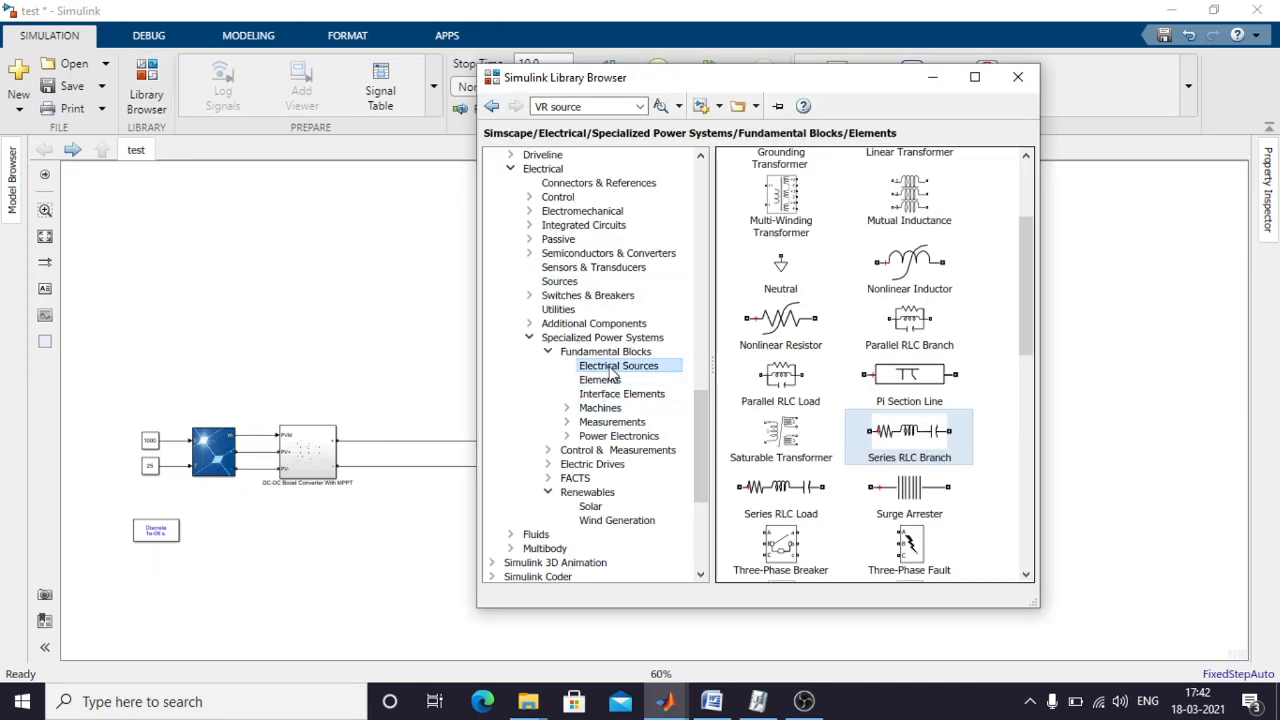
{"action": "left_click", "coordinate": [868, 340]}
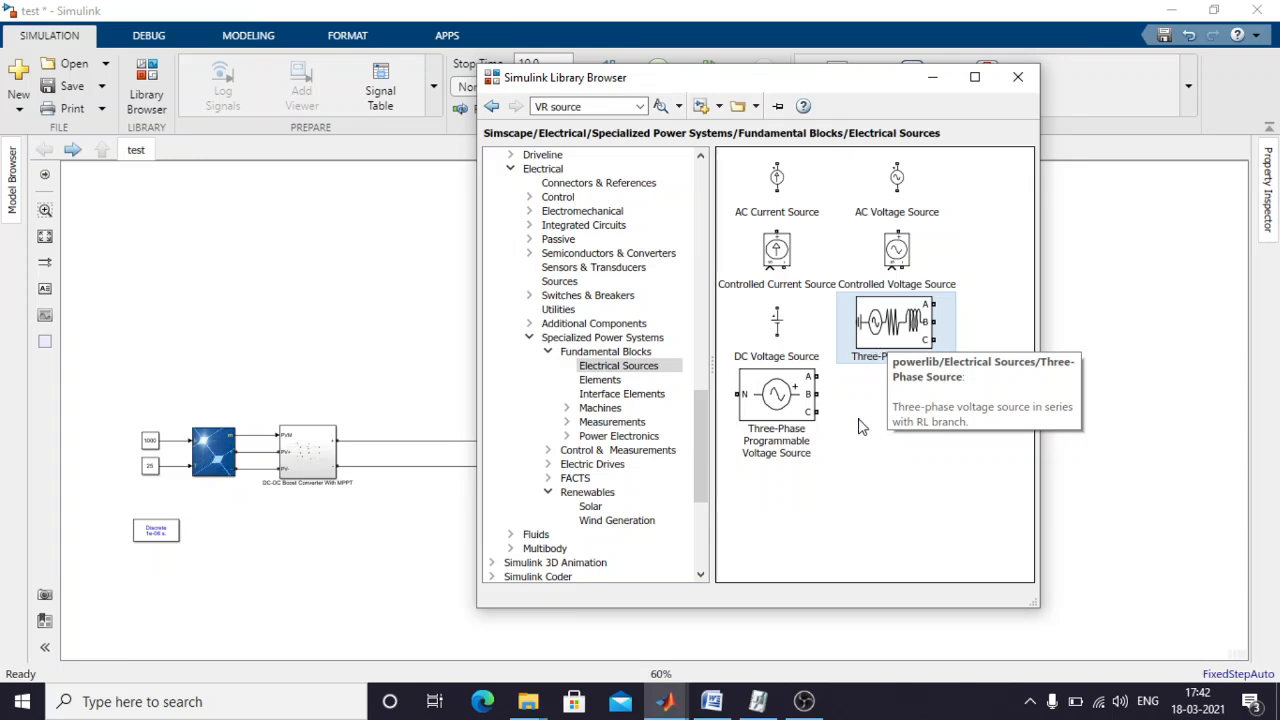
{"action": "left_click_drag", "start_coordinate": [910, 332], "coordinate": [1071, 337]}
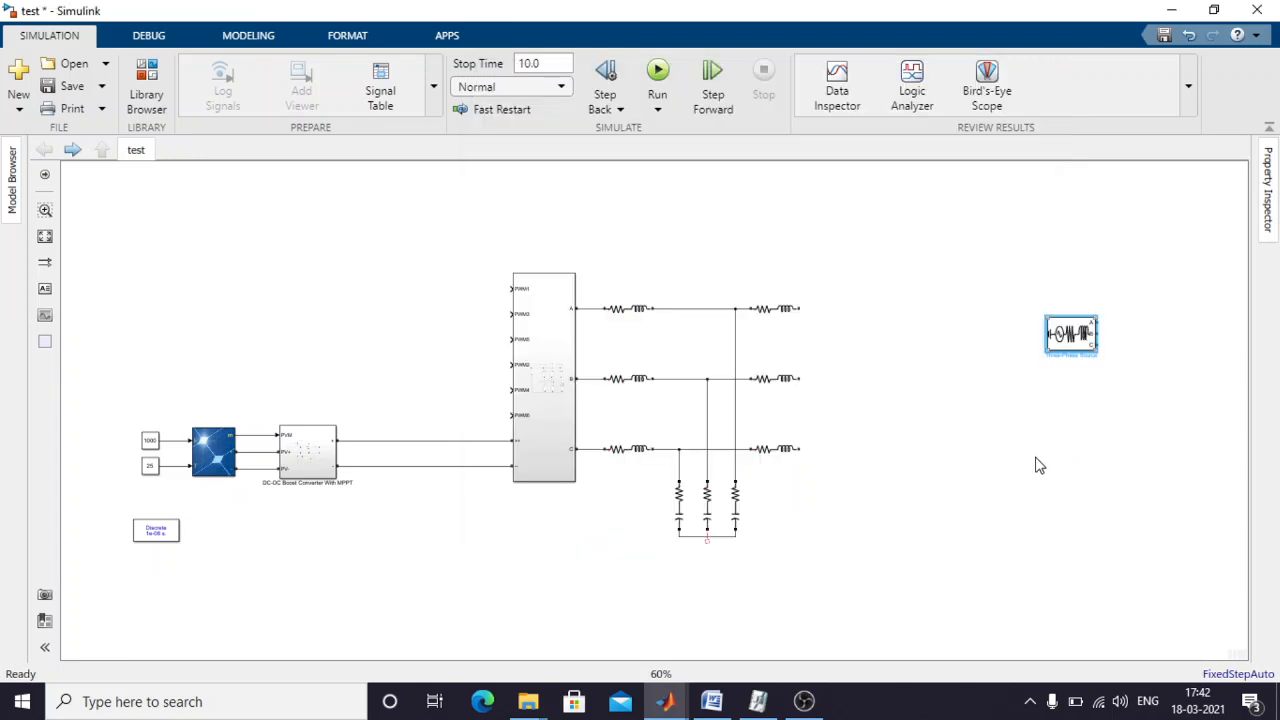
Rotate the three-phase source by 180 degrees and place it in line with phase B, wired to that phase's second RL branch.
{"action": "left_click", "coordinate": [1070, 337]}
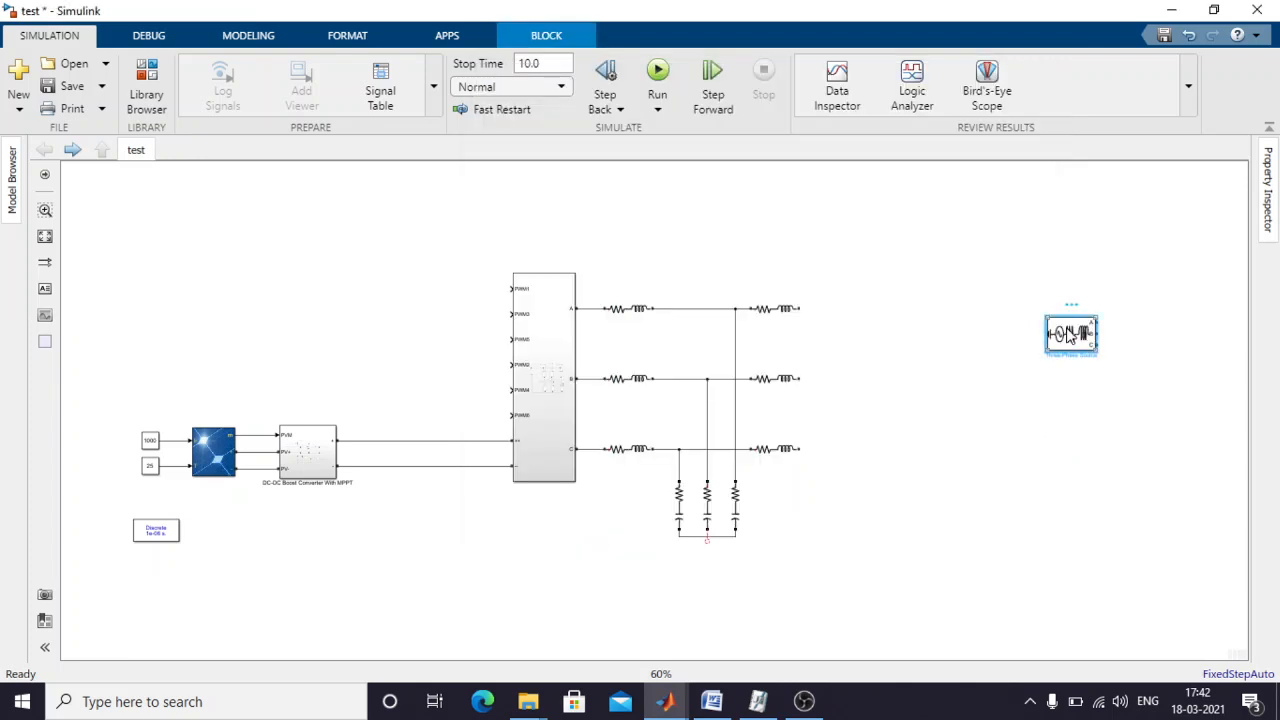
{"action": "key", "text": "ctrl+r"}
{"action": "key", "text": "ctrl+r"}
{"action": "left_click_drag", "start_coordinate": [1089, 348], "coordinate": [950, 385]}
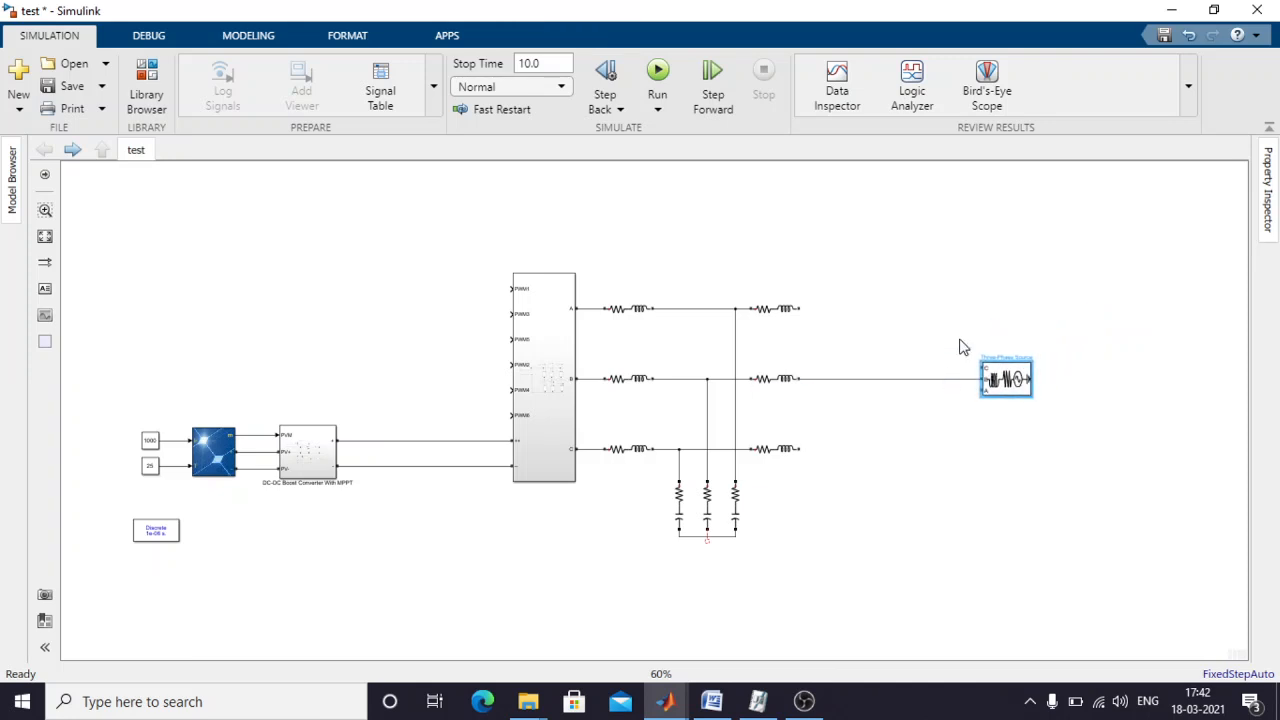
{"action": "left_click", "coordinate": [960, 340]}
{"action": "left_click", "coordinate": [995, 368]}
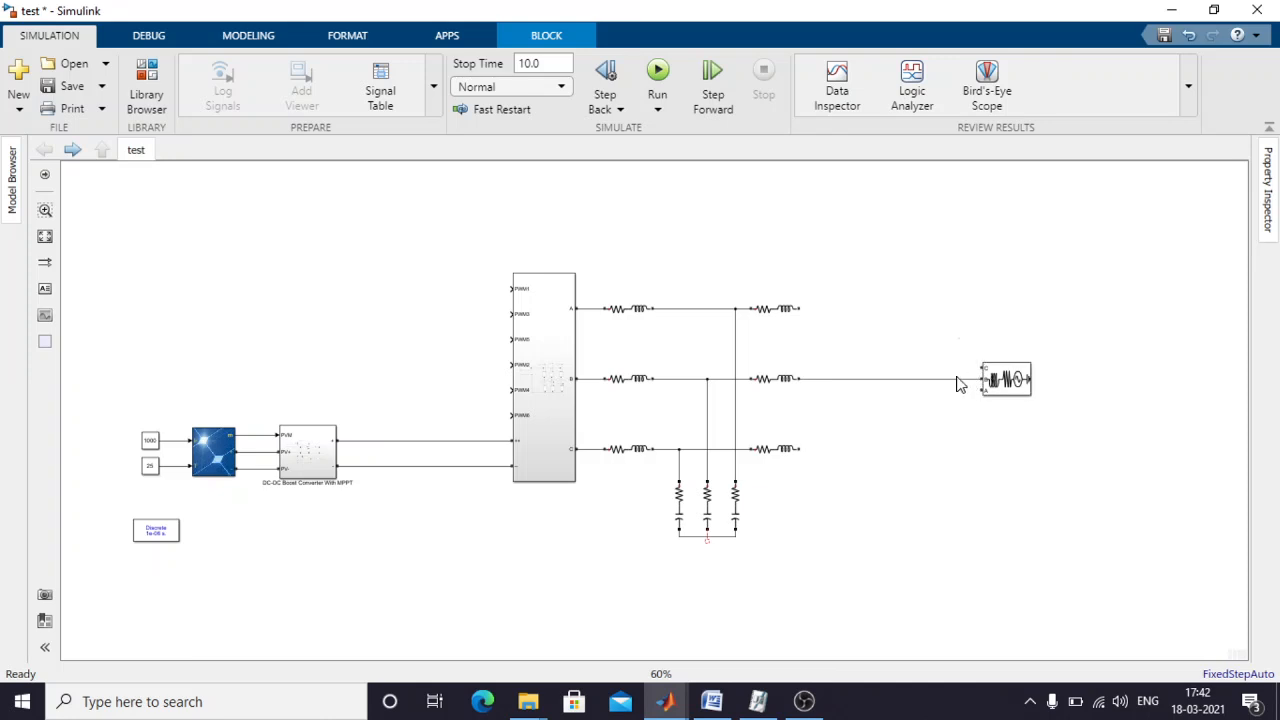
{"action": "left_click", "coordinate": [943, 379]}
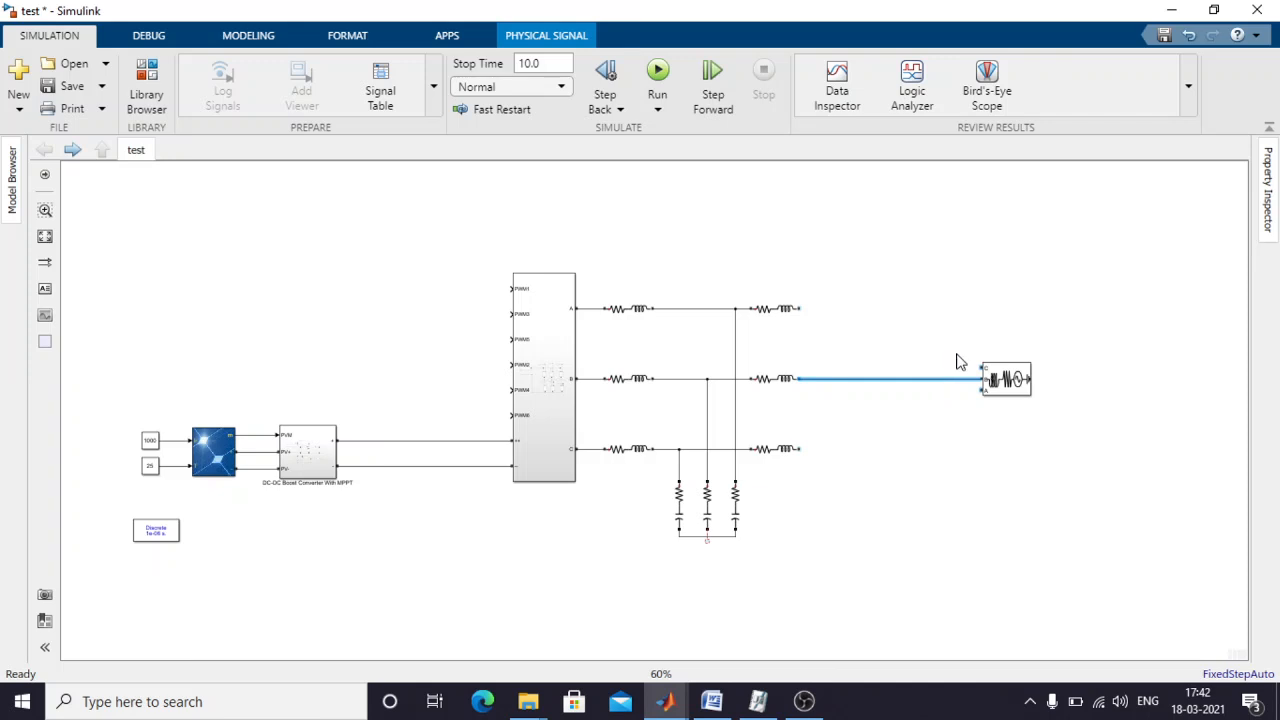
{"action": "left_click", "coordinate": [972, 352]}
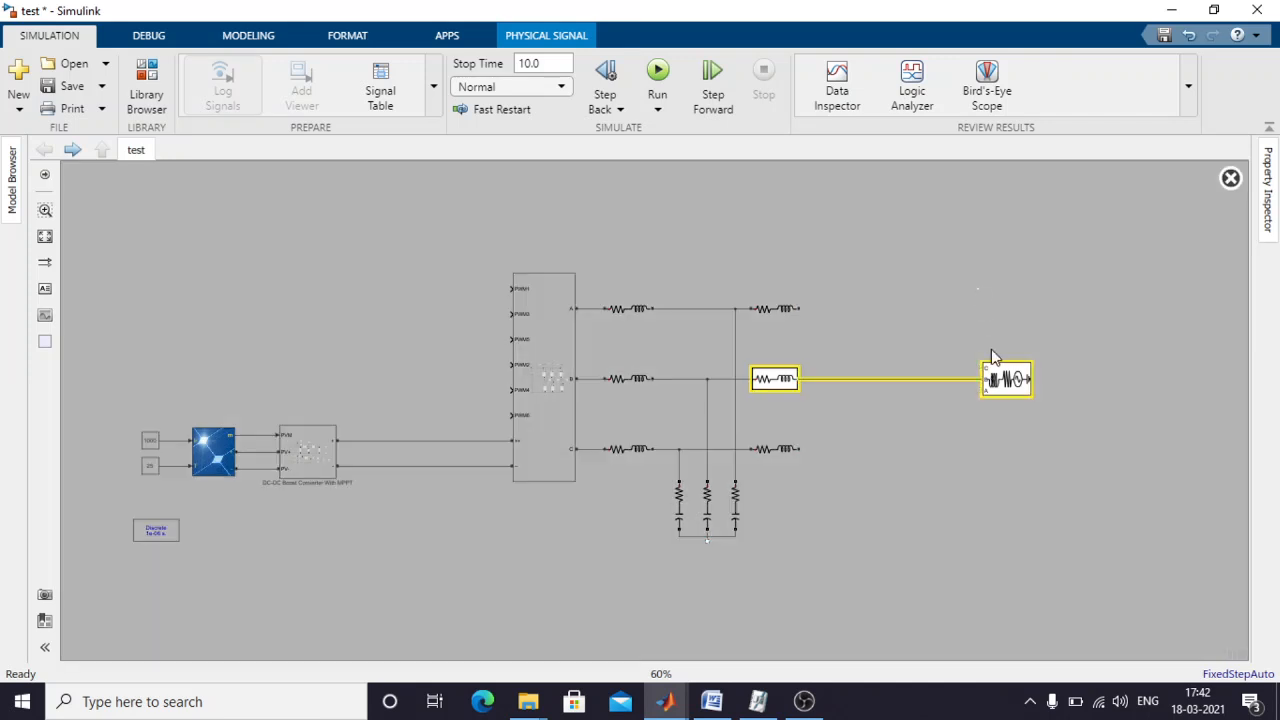
{"action": "left_click", "coordinate": [1230, 178]}
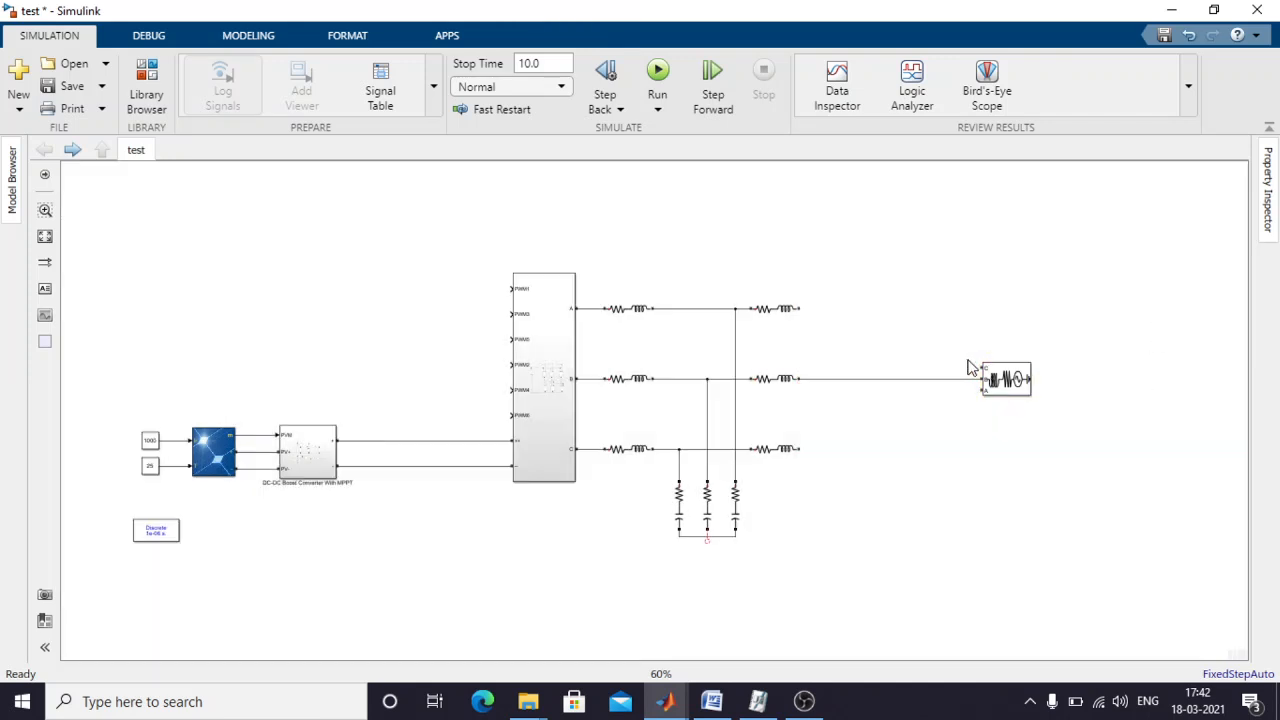
Connect the source's C terminal to the phase A branch and its A terminal to the phase C branch.
{"action": "left_click_drag", "start_coordinate": [984, 368], "coordinate": [805, 308]}
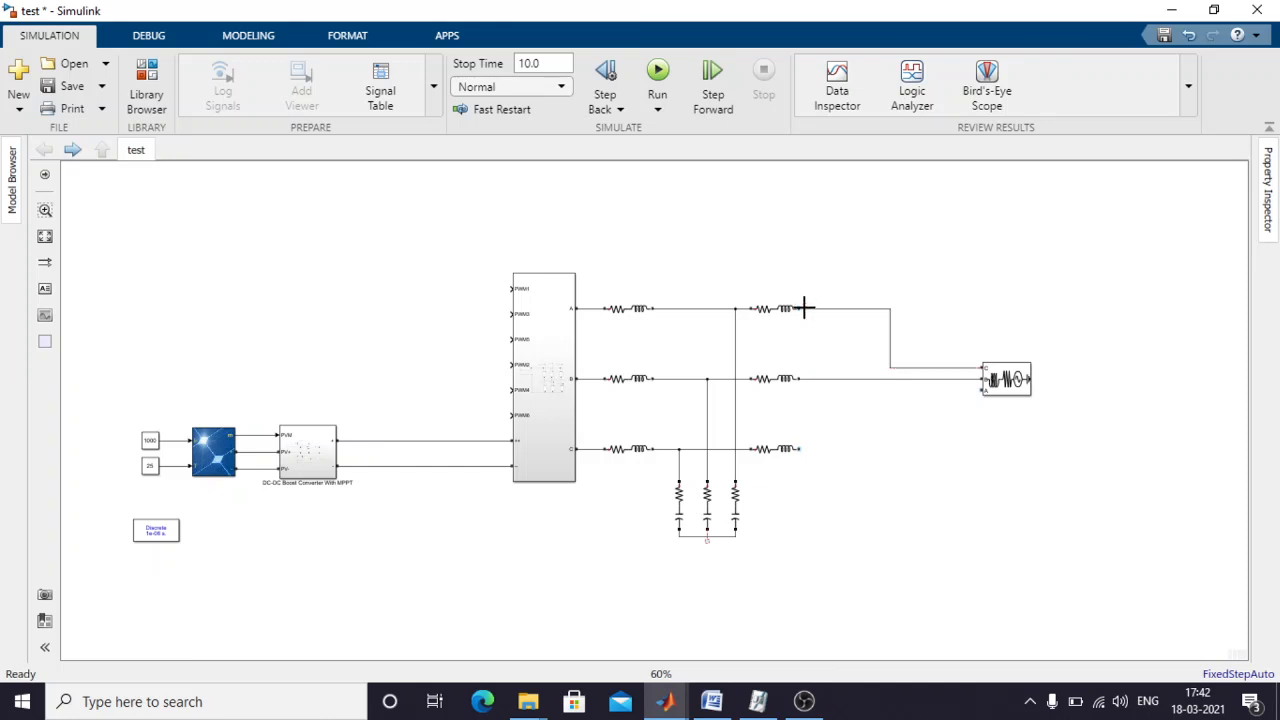
{"action": "left_click_drag", "start_coordinate": [800, 449], "coordinate": [983, 390]}
Set the Three-Phase Source to the Yg configuration with a phase-to-phase voltage of 400 Vrms and a frequency of 50 Hz.
{"action": "double_click", "coordinate": [1010, 381]}
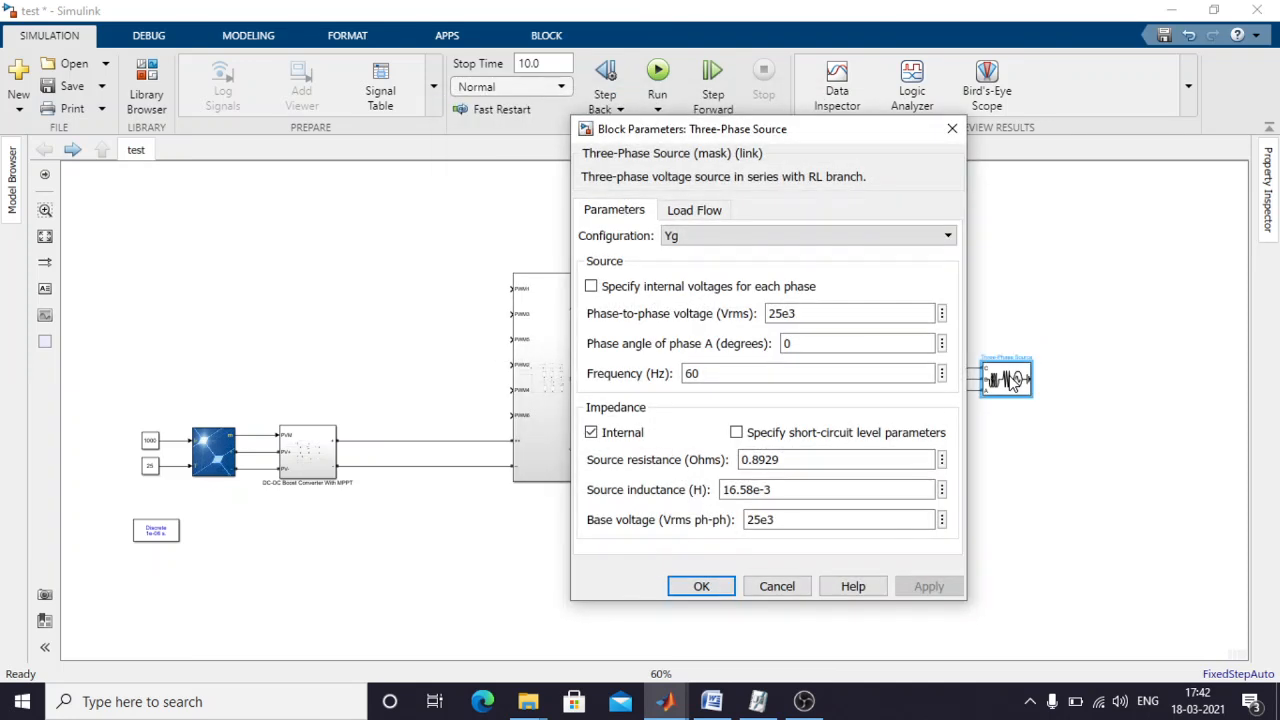
{"action": "double_click", "coordinate": [826, 313]}
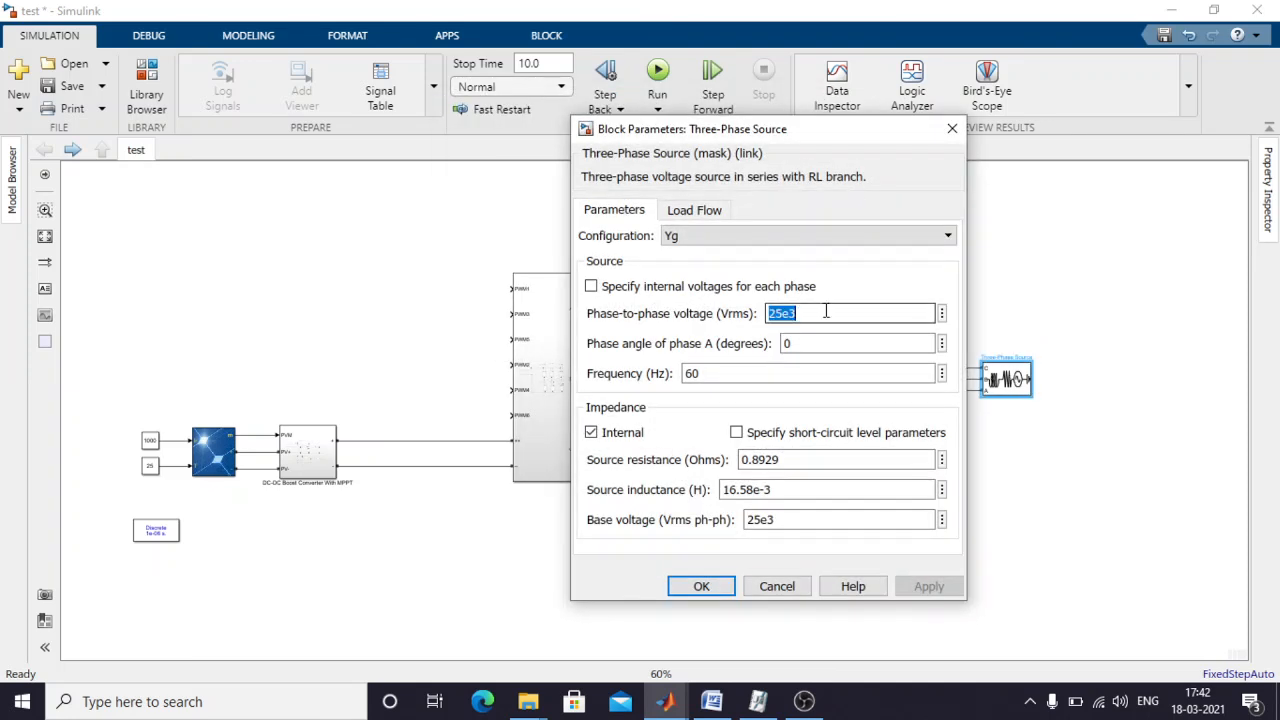
{"action": "left_click", "coordinate": [808, 236]}
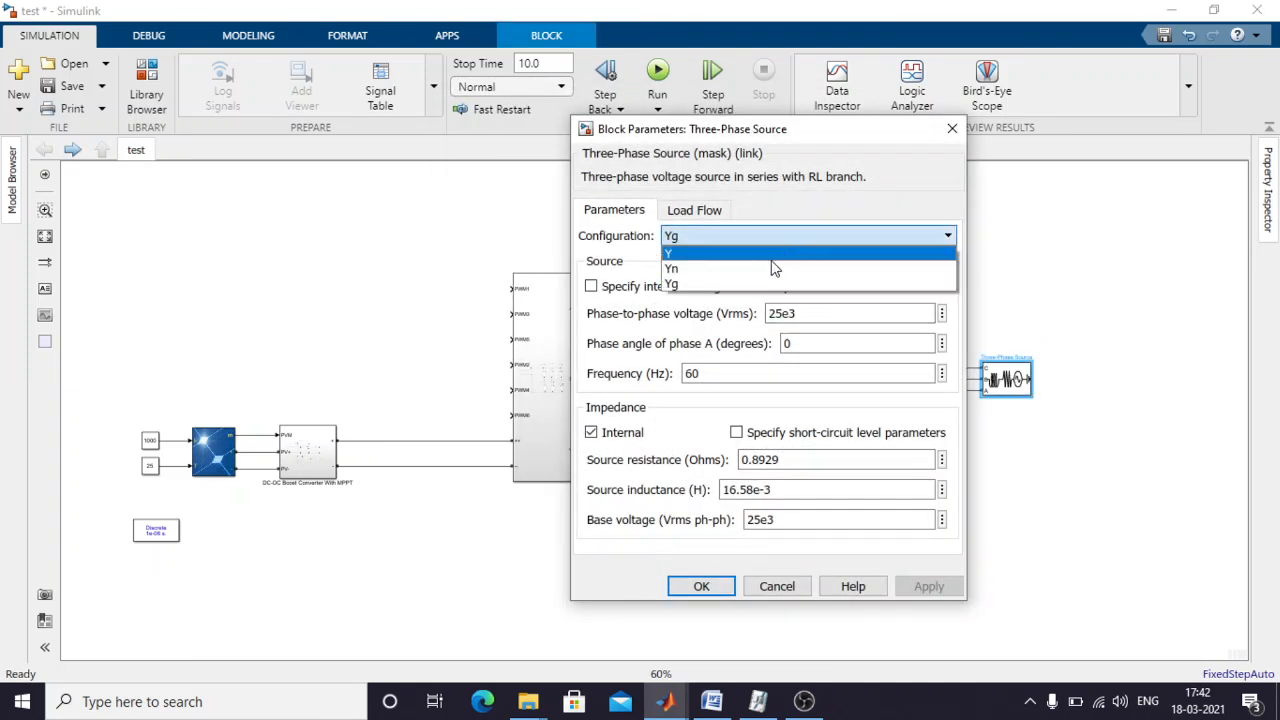
{"action": "left_click", "coordinate": [728, 284]}
{"action": "double_click", "coordinate": [838, 314]}
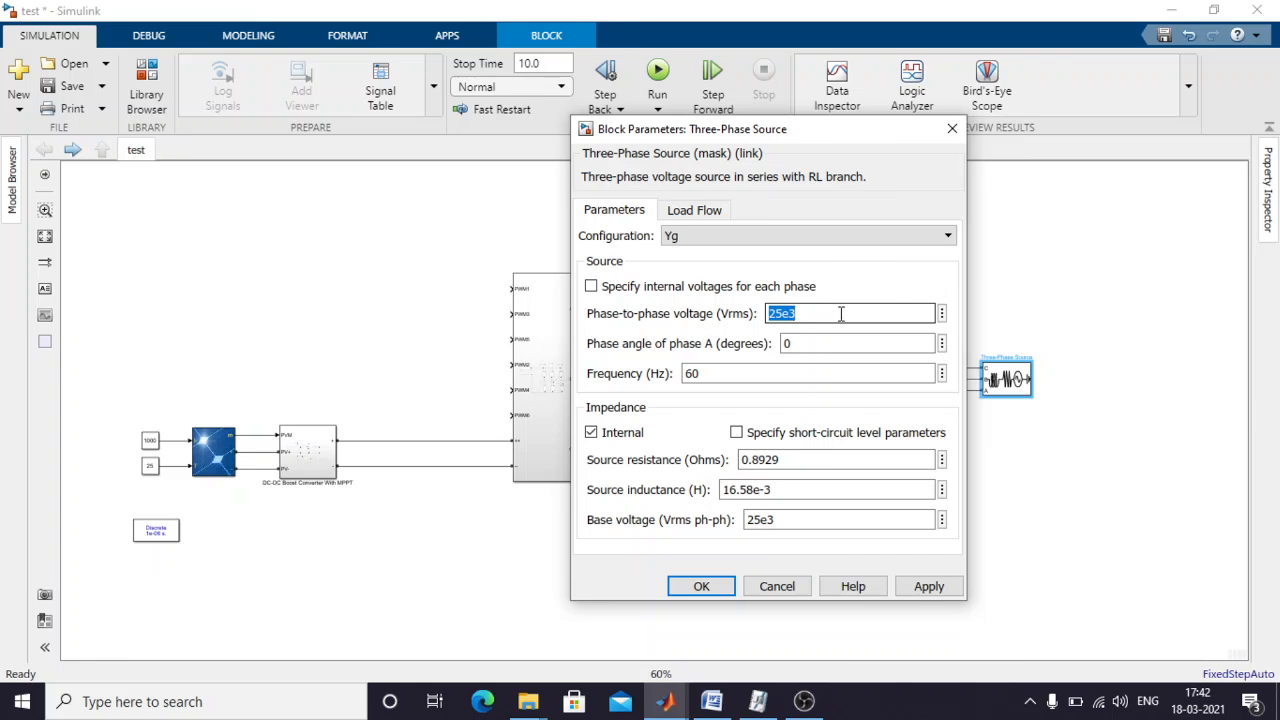
{"action": "type", "text": "400"}
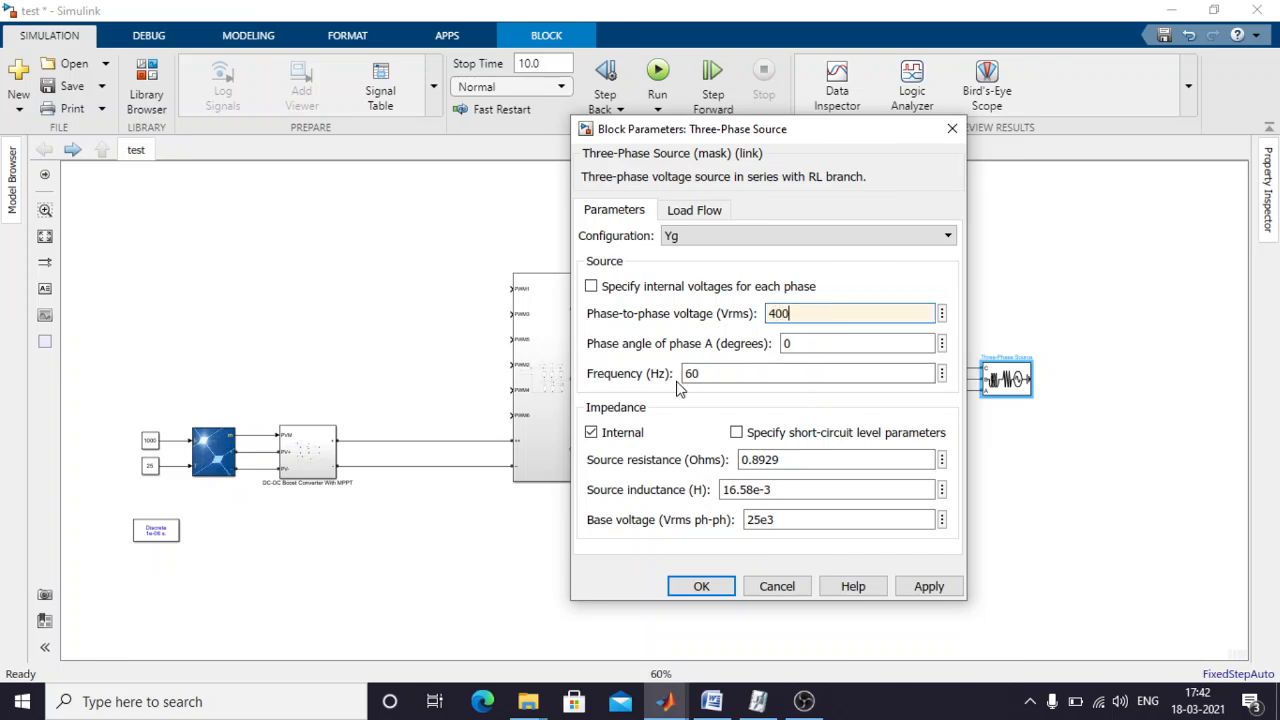
{"action": "double_click", "coordinate": [711, 374]}
{"action": "type", "text": "50"}
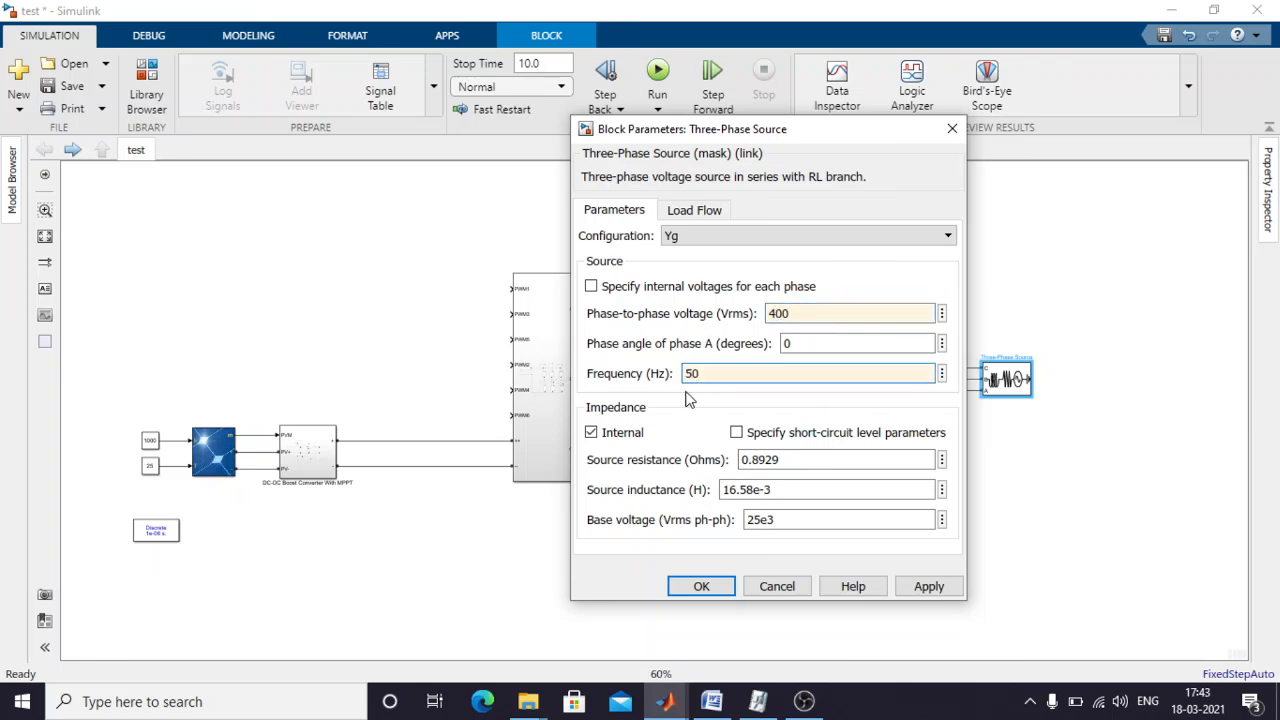
Set the source resistance to 1e-5 ohms, source inductance to 1e-5 H and base voltage to 400 Vrms, and apply the parameters.
{"action": "double_click", "coordinate": [808, 459]}
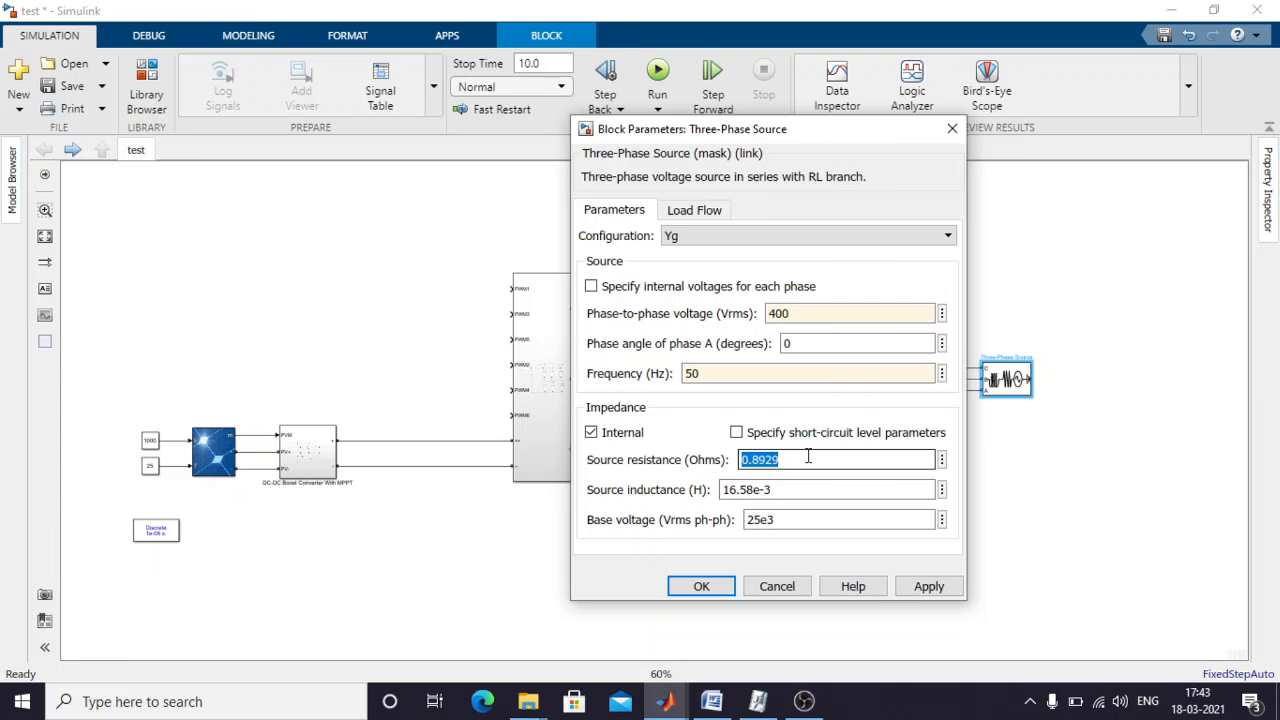
{"action": "type", "text": "1e-5"}
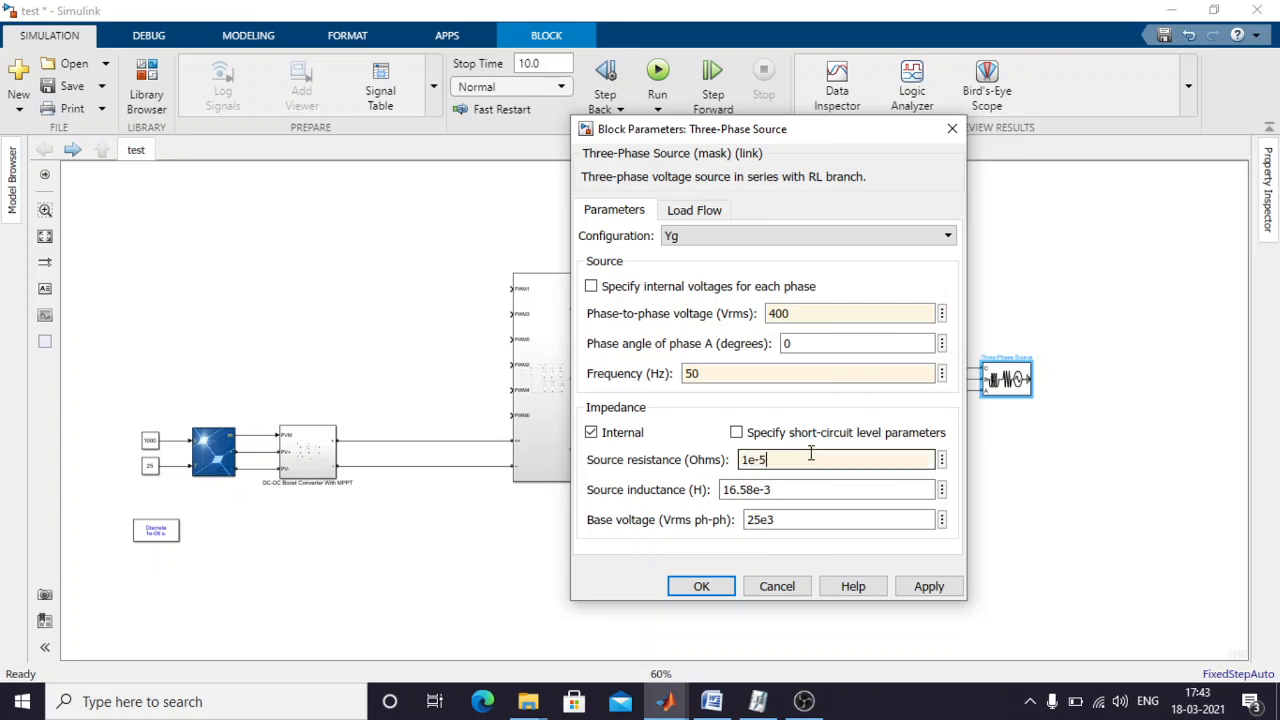
{"action": "double_click", "coordinate": [818, 490]}
{"action": "type", "text": "1"}
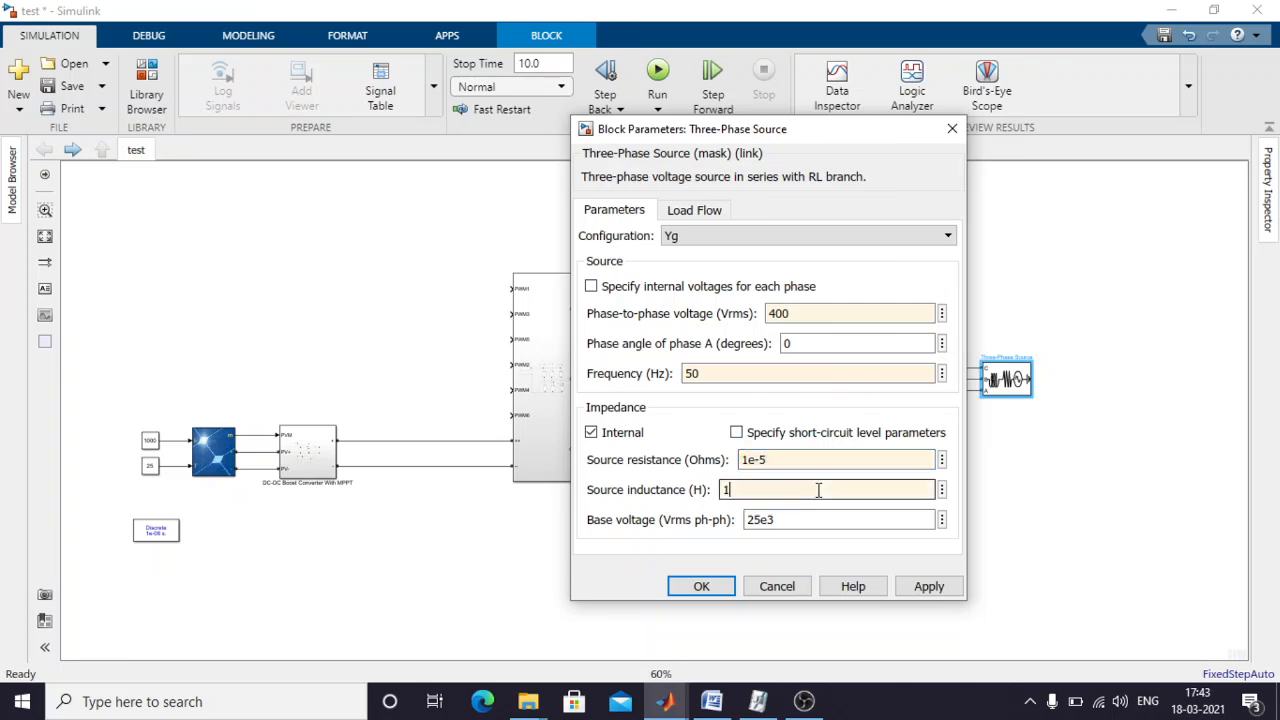
{"action": "type", "text": "e-5"}
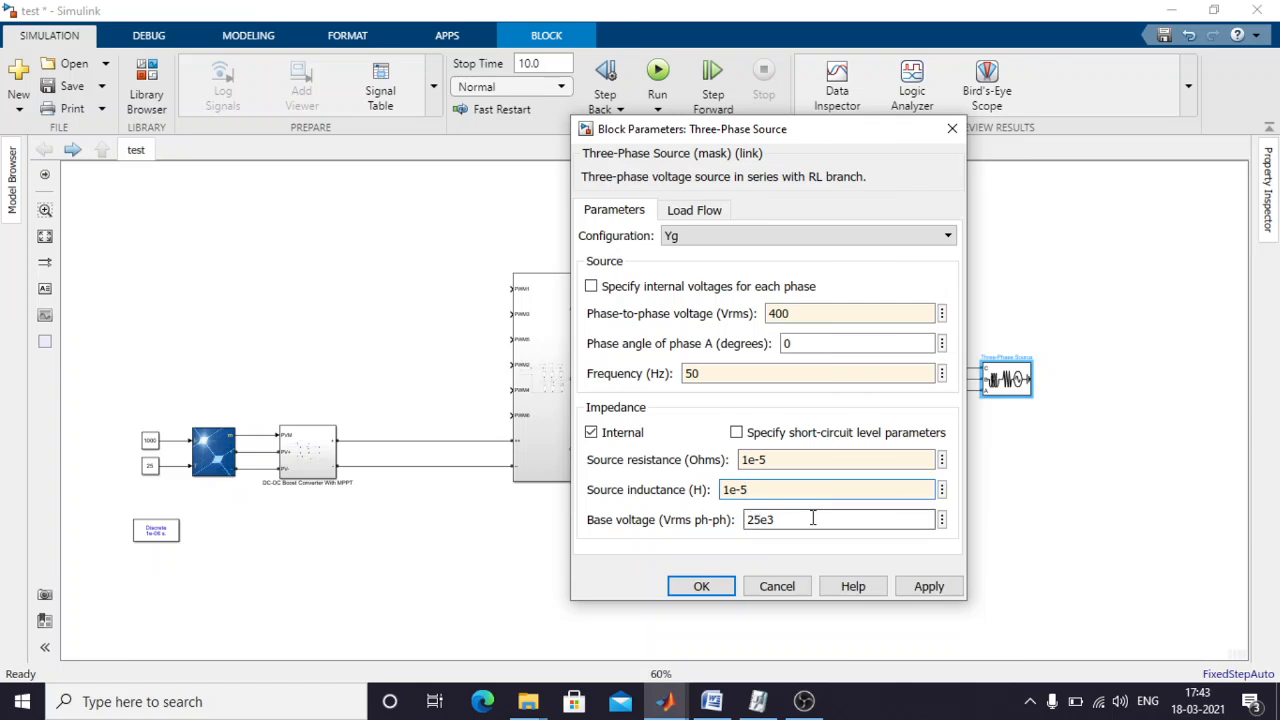
{"action": "double_click", "coordinate": [813, 519]}
{"action": "type", "text": "400"}
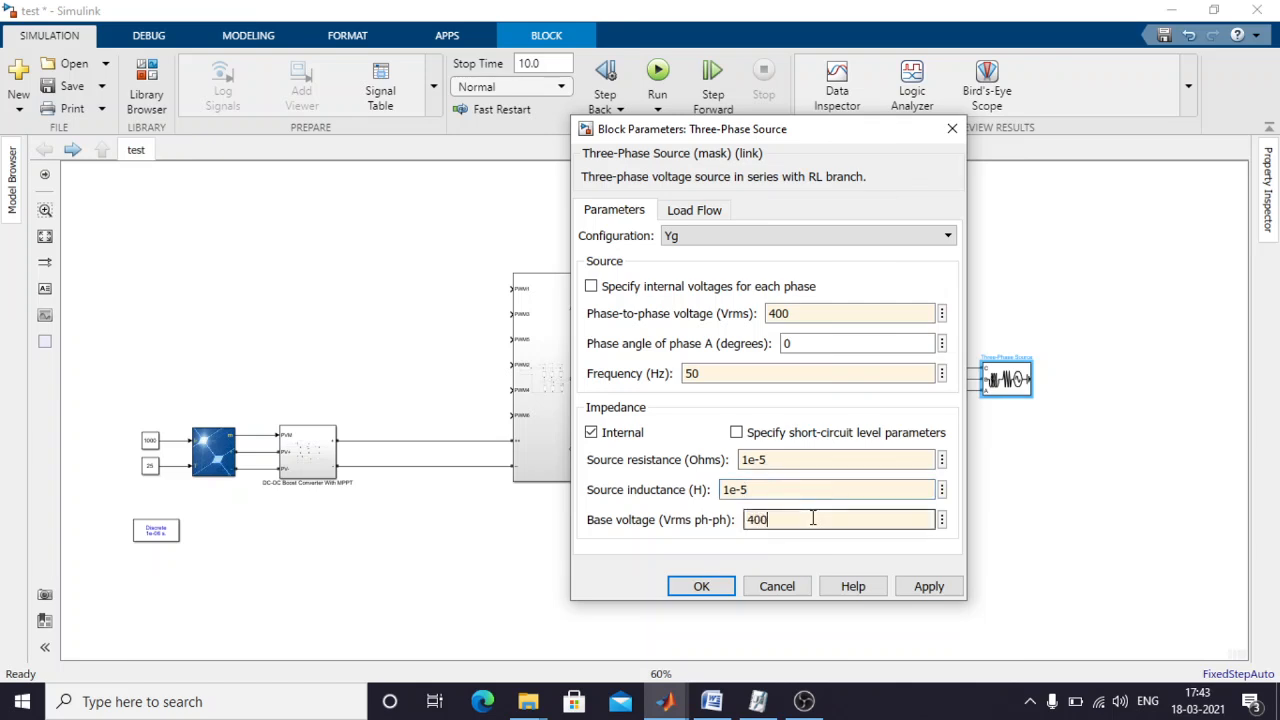
{"action": "left_click", "coordinate": [929, 588]}
{"action": "left_click", "coordinate": [695, 587]}
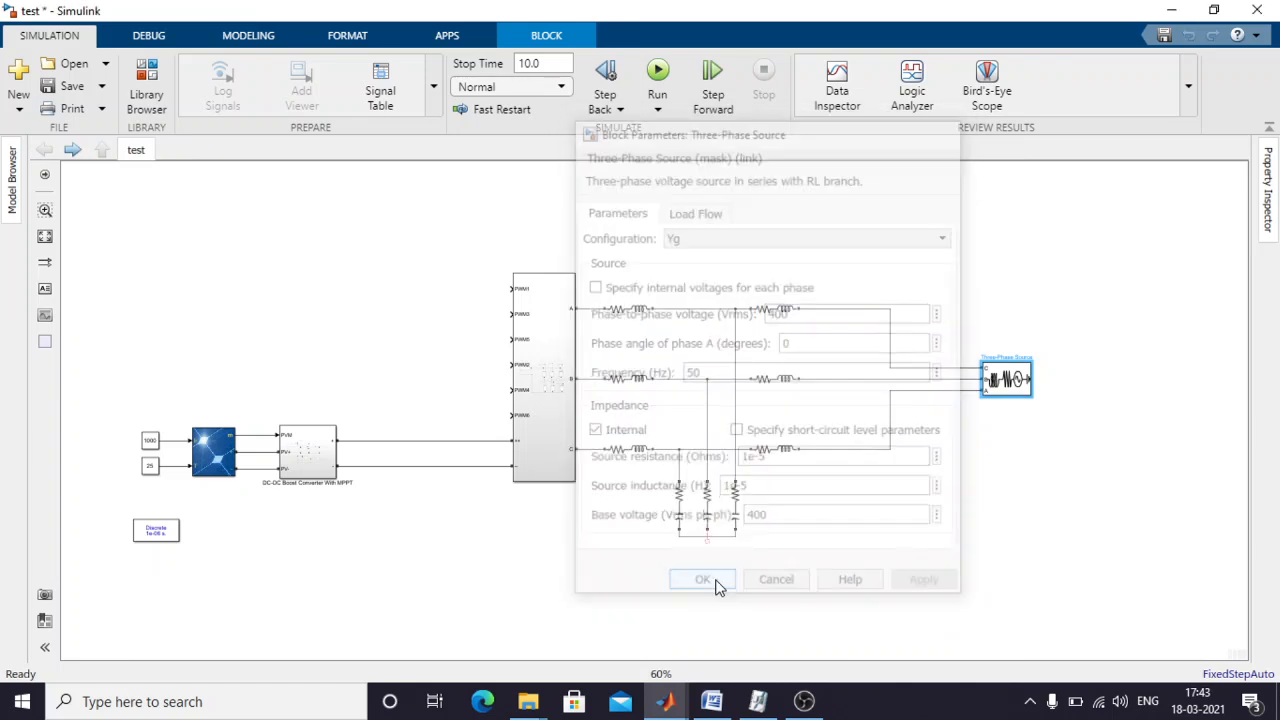
Move the three-phase source and the whole RL and RC filter network to the right, leaving space after the inverter and before the source.
{"action": "left_click_drag", "start_coordinate": [1028, 389], "coordinate": [1156, 389]}
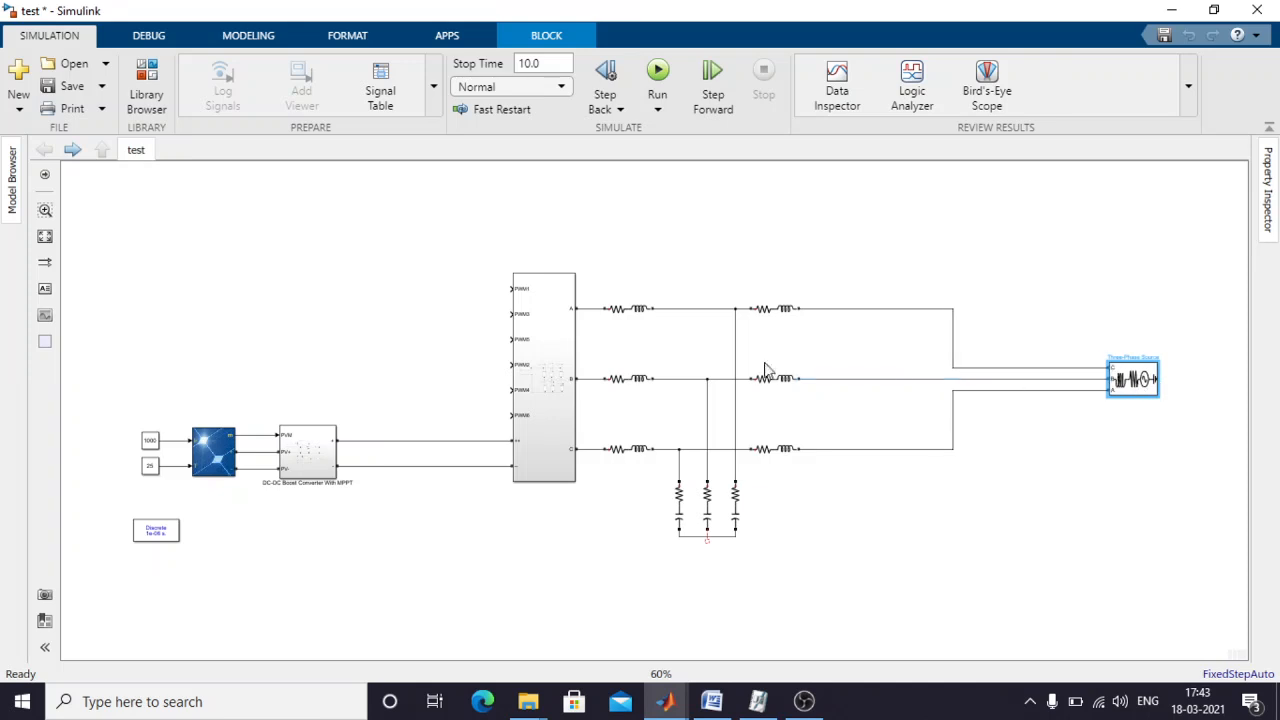
{"action": "left_click_drag", "start_coordinate": [621, 280], "coordinate": [831, 529]}
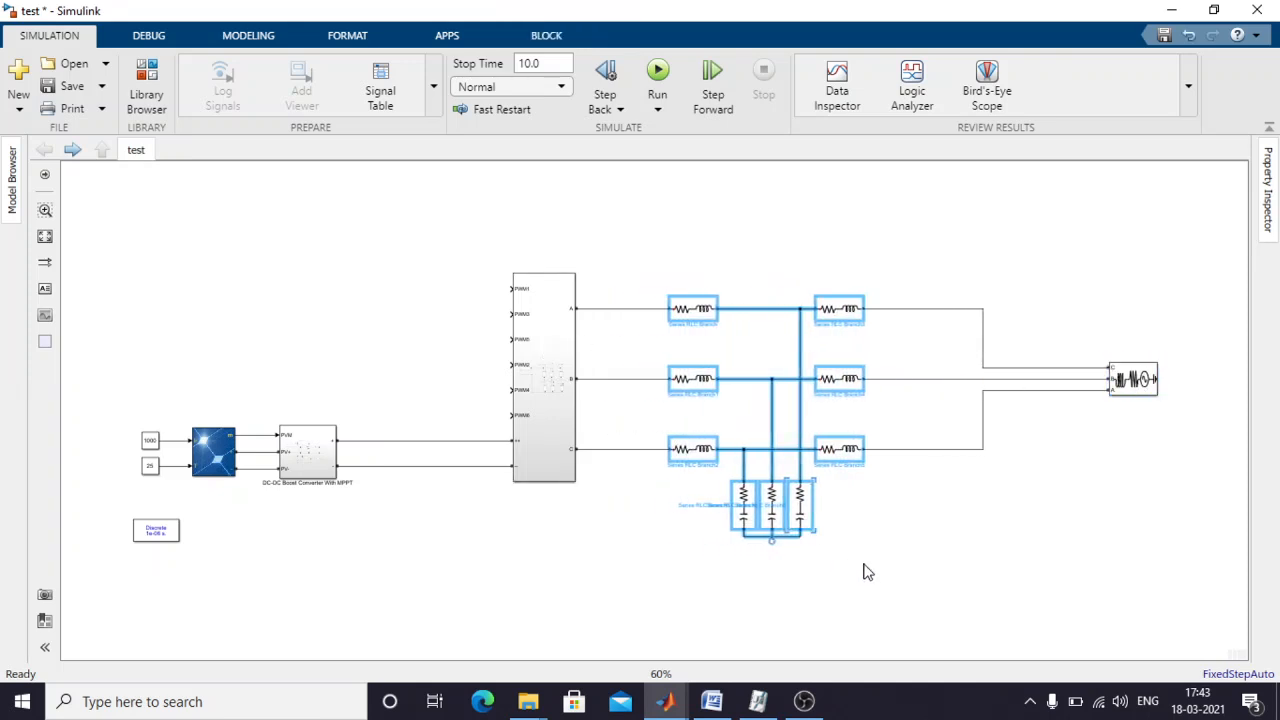
{"action": "left_click", "coordinate": [846, 551]}
{"action": "left_click_drag", "start_coordinate": [634, 270], "coordinate": [829, 571]}
{"action": "left_click_drag", "start_coordinate": [800, 510], "coordinate": [859, 512]}
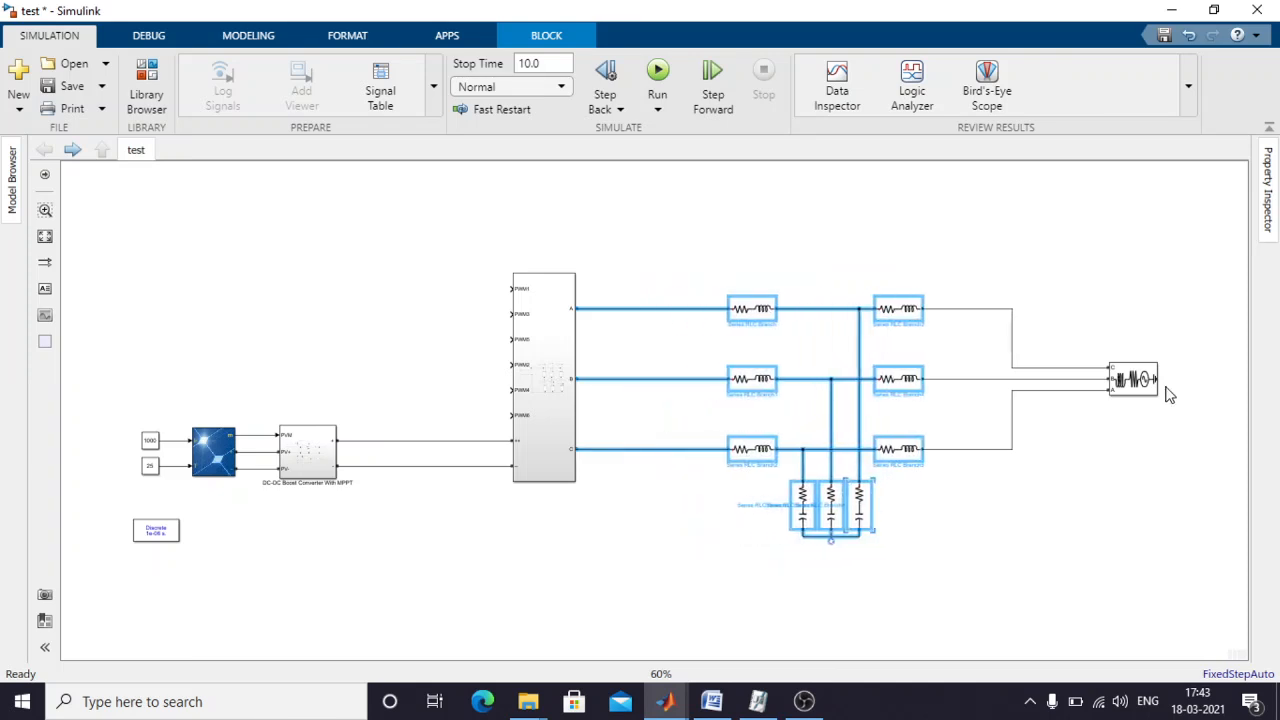
{"action": "left_click_drag", "start_coordinate": [1150, 385], "coordinate": [1178, 385]}
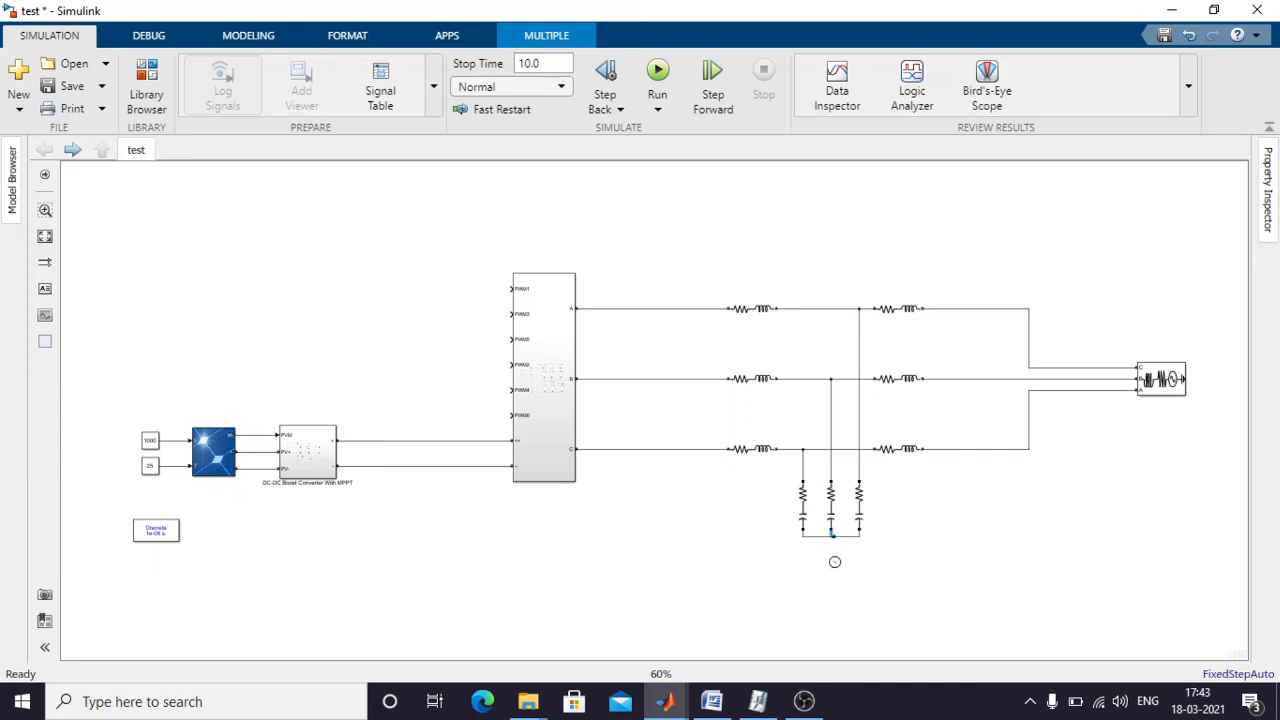
Delete the three wires between the inverter and the first RL branches and the three between the second RL branches and the source.
{"action": "left_click_drag", "start_coordinate": [614, 289], "coordinate": [666, 492]}
{"action": "key", "text": "Delete"}
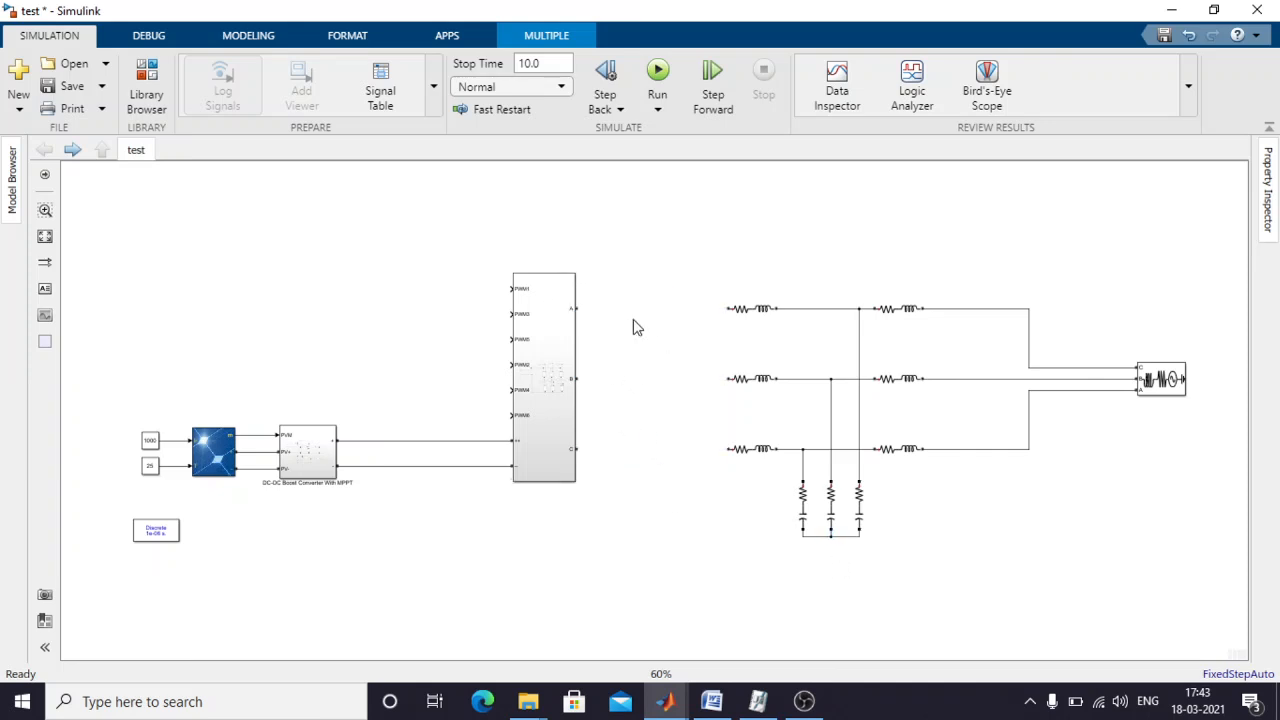
{"action": "left_click_drag", "start_coordinate": [980, 290], "coordinate": [1026, 489]}
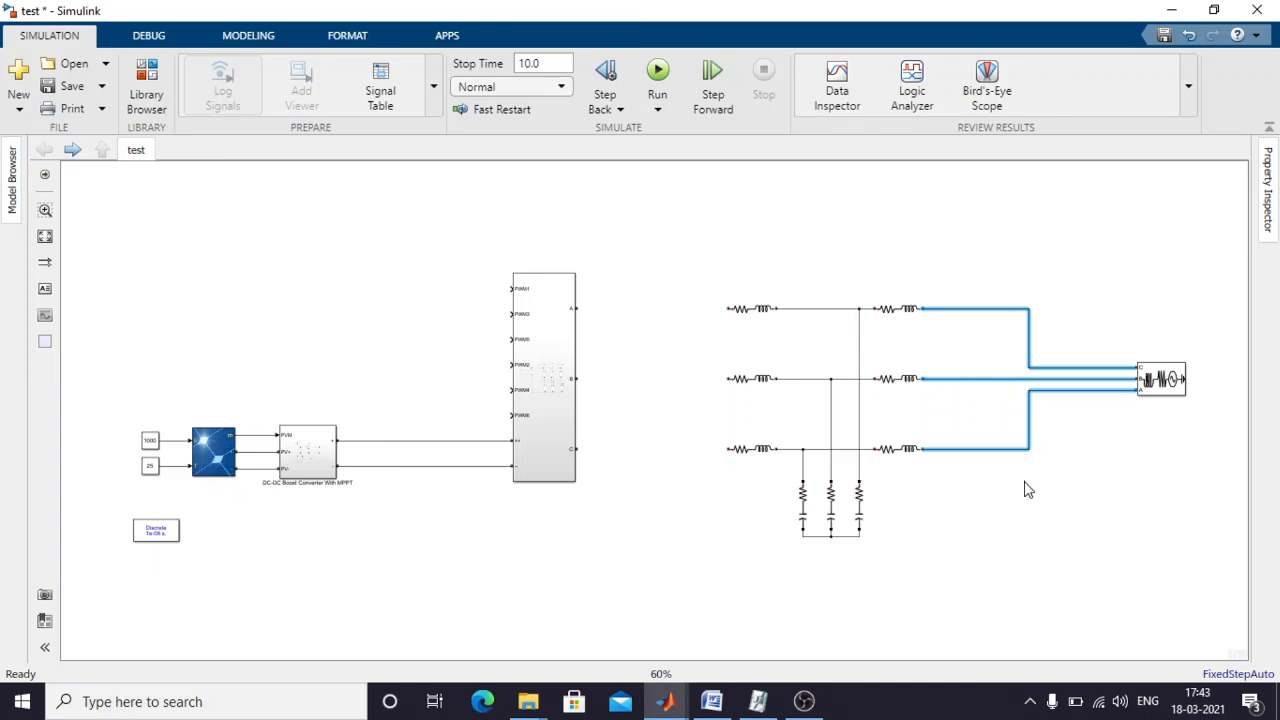
{"action": "key", "text": "Delete"}
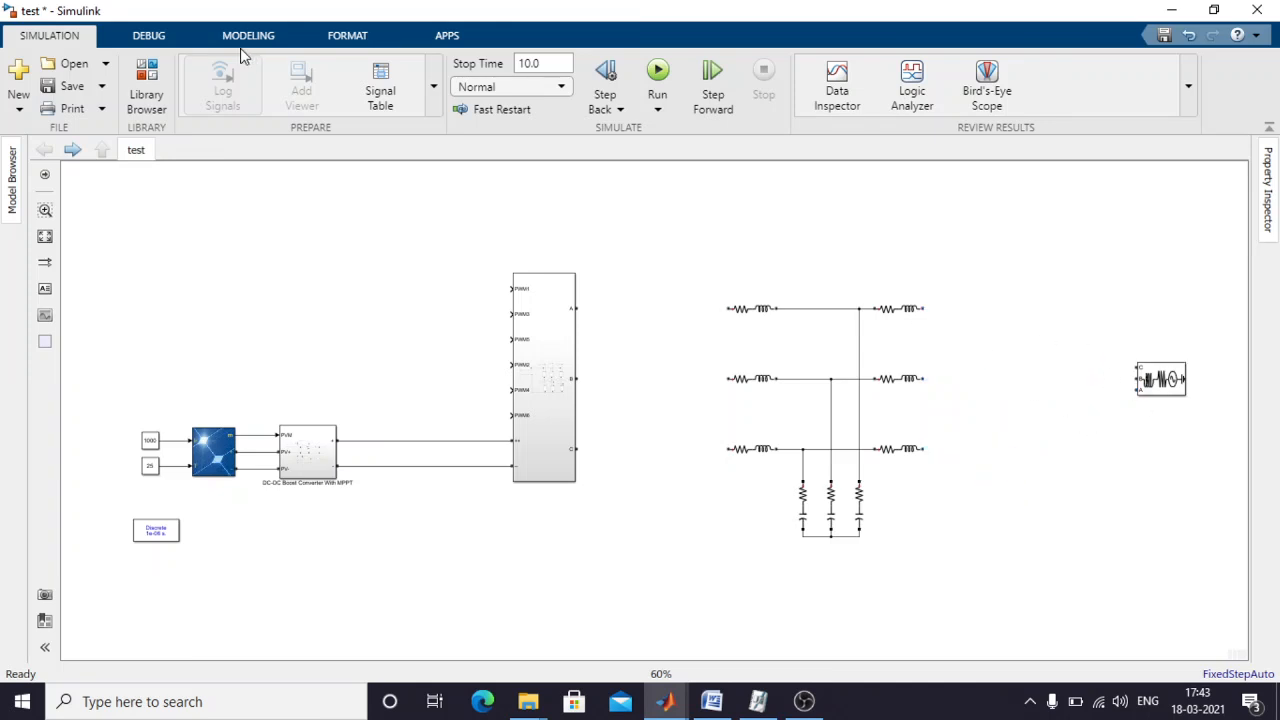
Add a Three-Phase V-I Measurement block from the Specialized Power Systems Measurements library and wire its A, B and C inputs to the inverter outputs.
{"action": "left_click", "coordinate": [147, 82]}
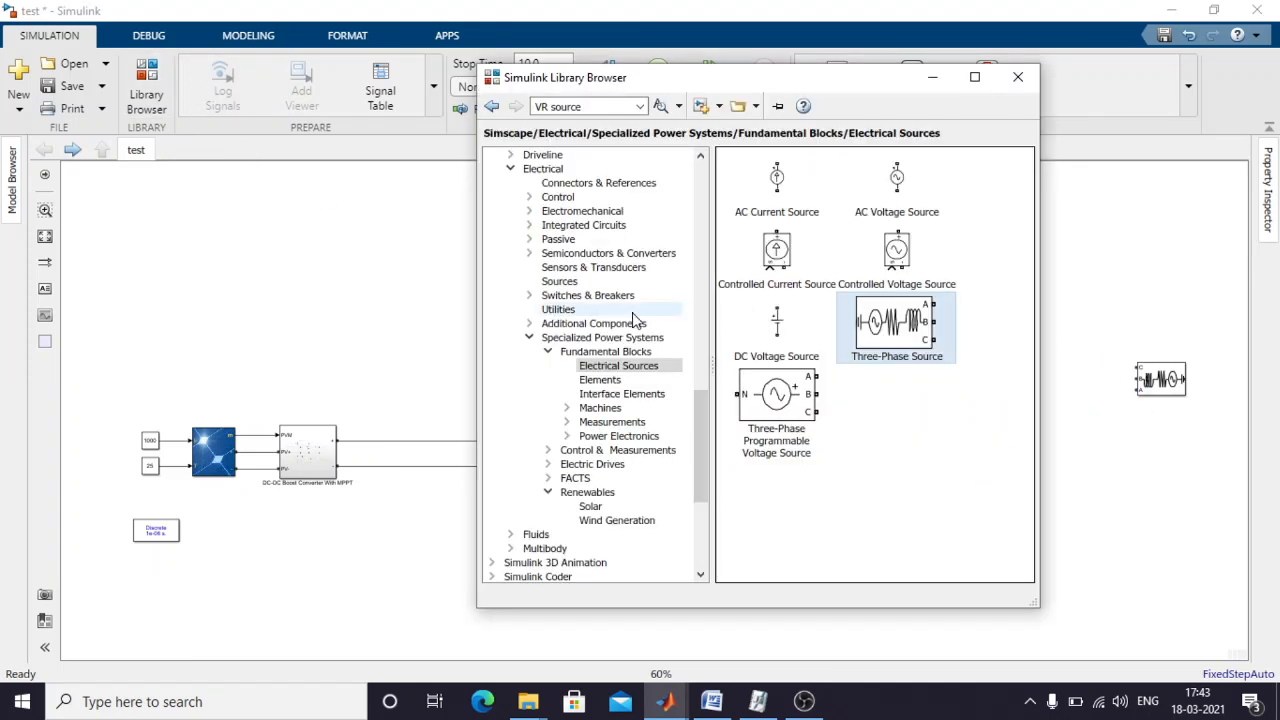
{"action": "left_click", "coordinate": [622, 425]}
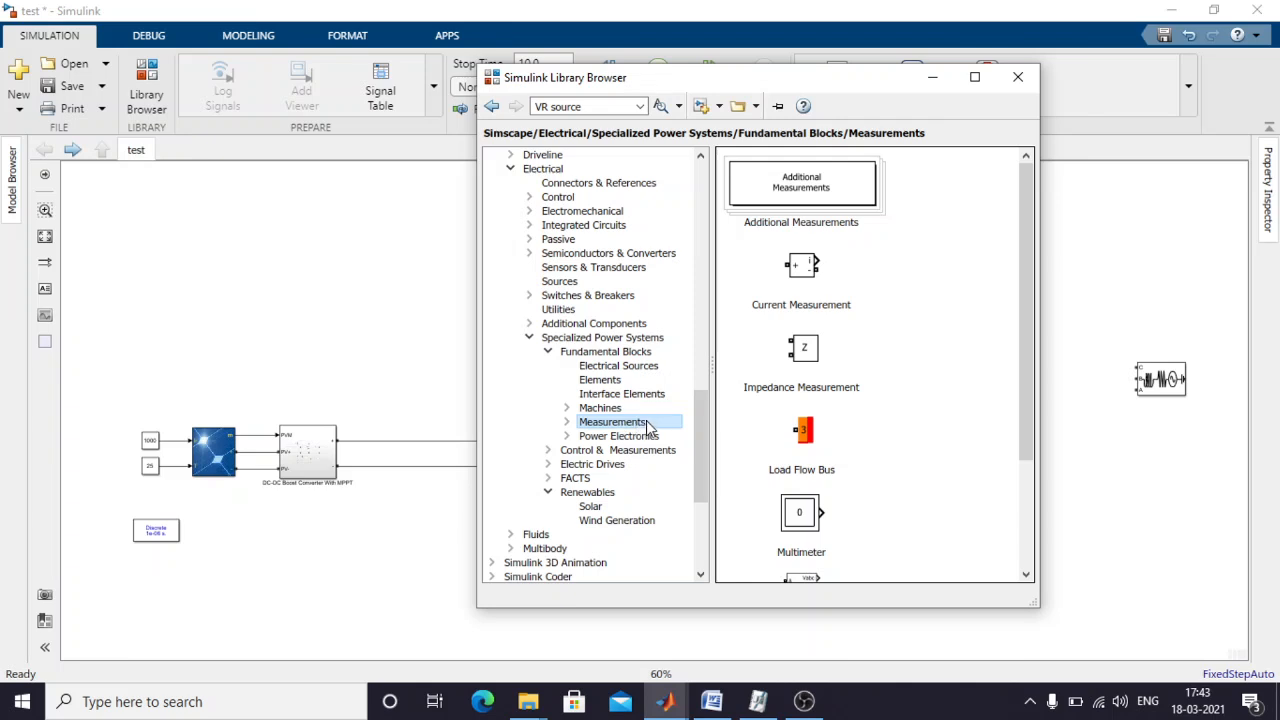
{"action": "scroll", "coordinate": [784, 318], "scroll_direction": "down", "scroll_amount": 3}
{"action": "left_click", "coordinate": [824, 498]}
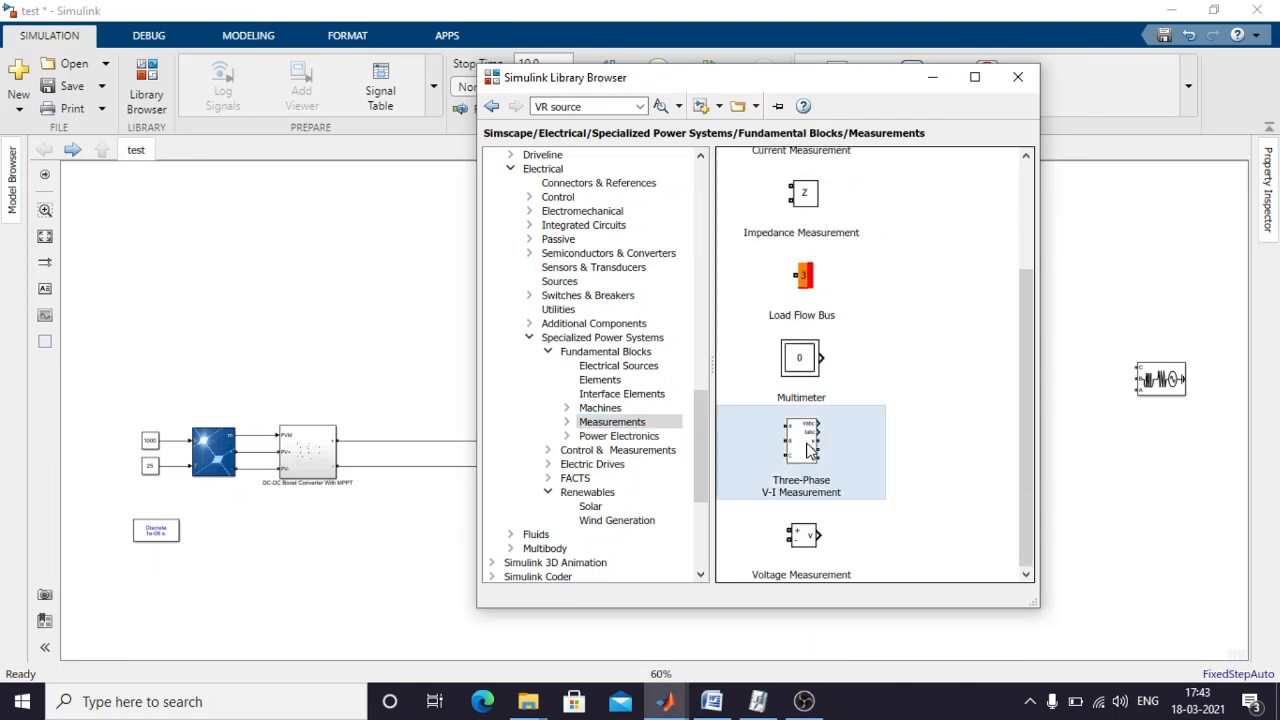
{"action": "left_click_drag", "start_coordinate": [810, 450], "coordinate": [576, 307]}
{"action": "left_click_drag", "start_coordinate": [621, 378], "coordinate": [576, 378]}
{"action": "left_click_drag", "start_coordinate": [574, 448], "coordinate": [624, 392]}
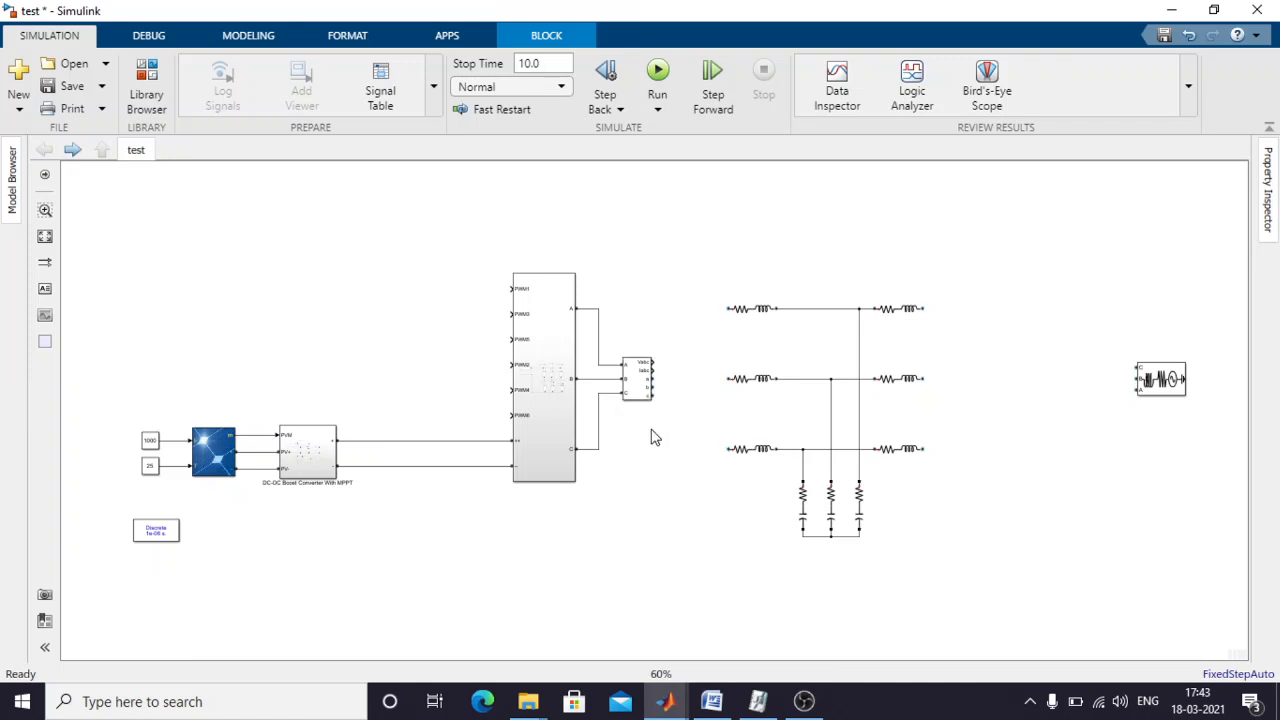
Configure the V-I measurement block with voltage measurement set to no and the current output using the signal label Iabc.
{"action": "double_click", "coordinate": [645, 397]}
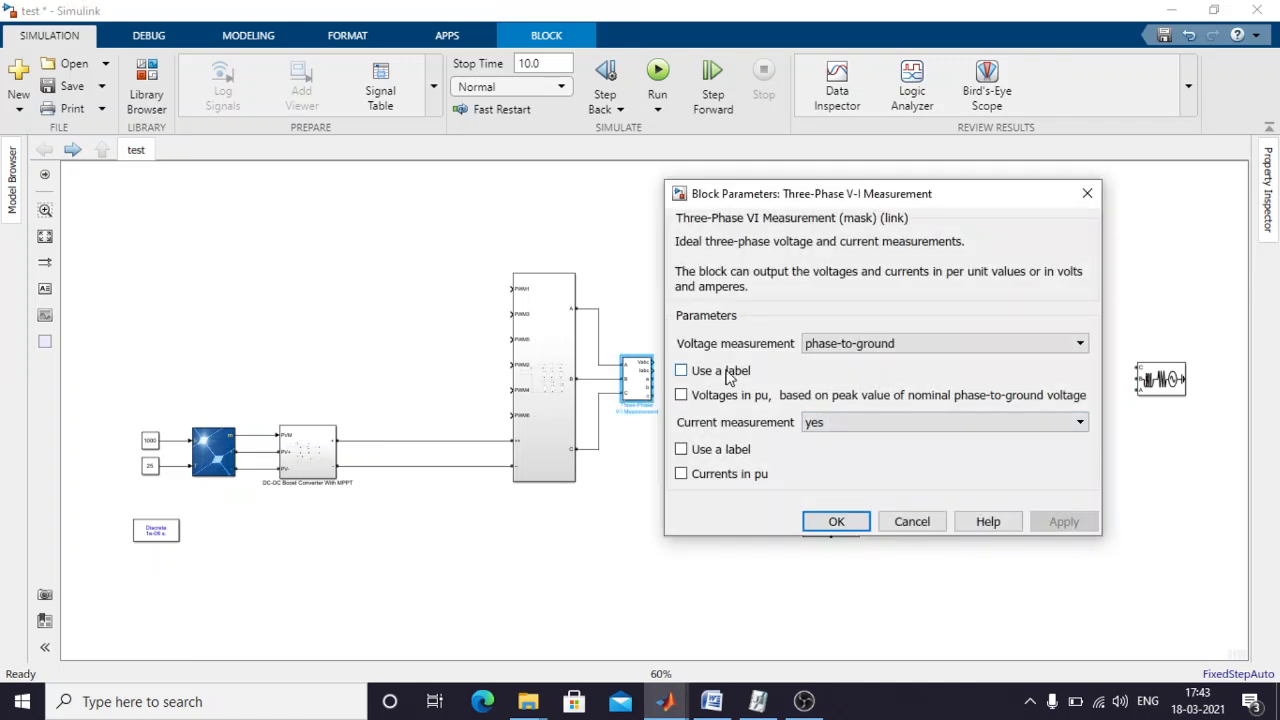
{"action": "left_click", "coordinate": [730, 372]}
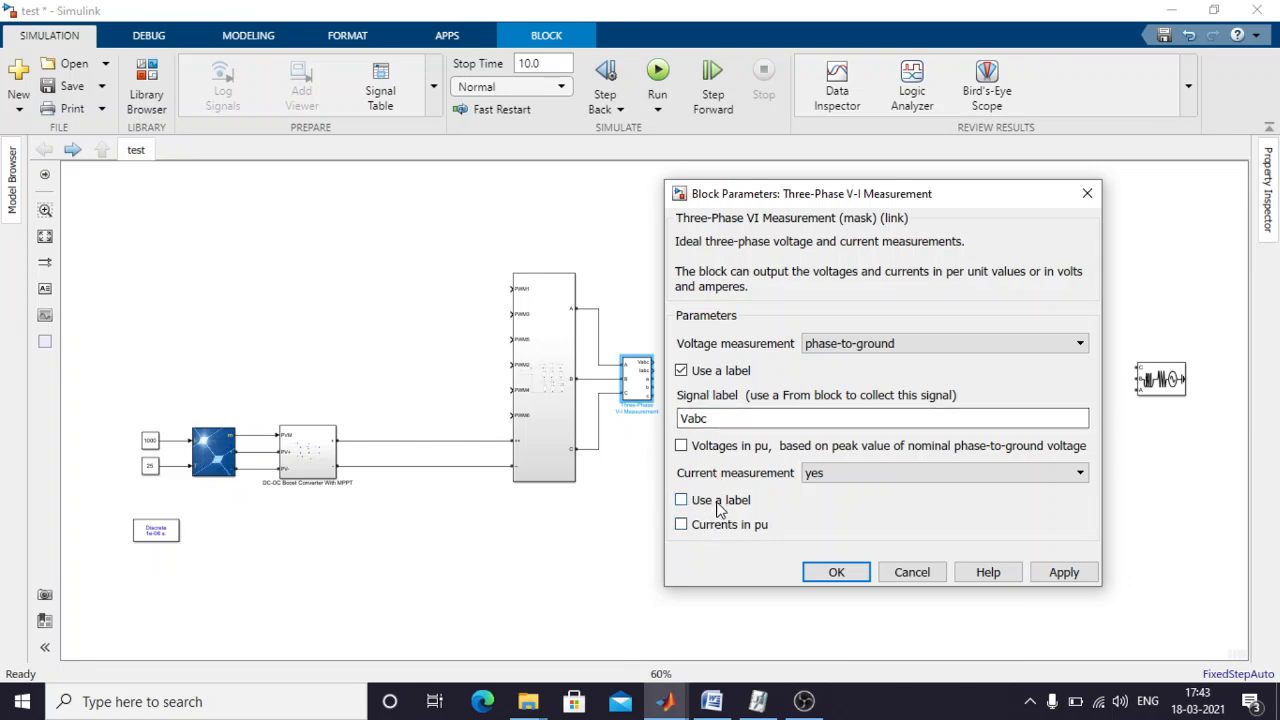
{"action": "left_click", "coordinate": [683, 500]}
{"action": "left_click", "coordinate": [686, 372]}
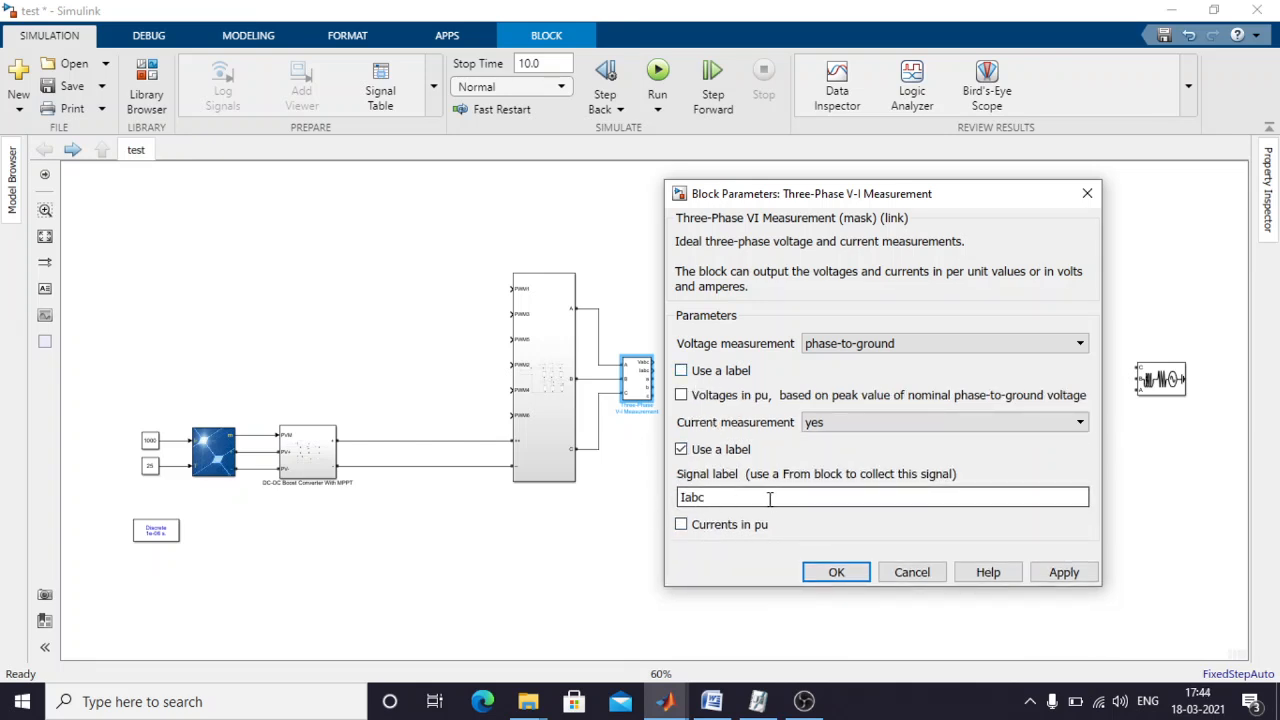
{"action": "left_click", "coordinate": [1062, 572]}
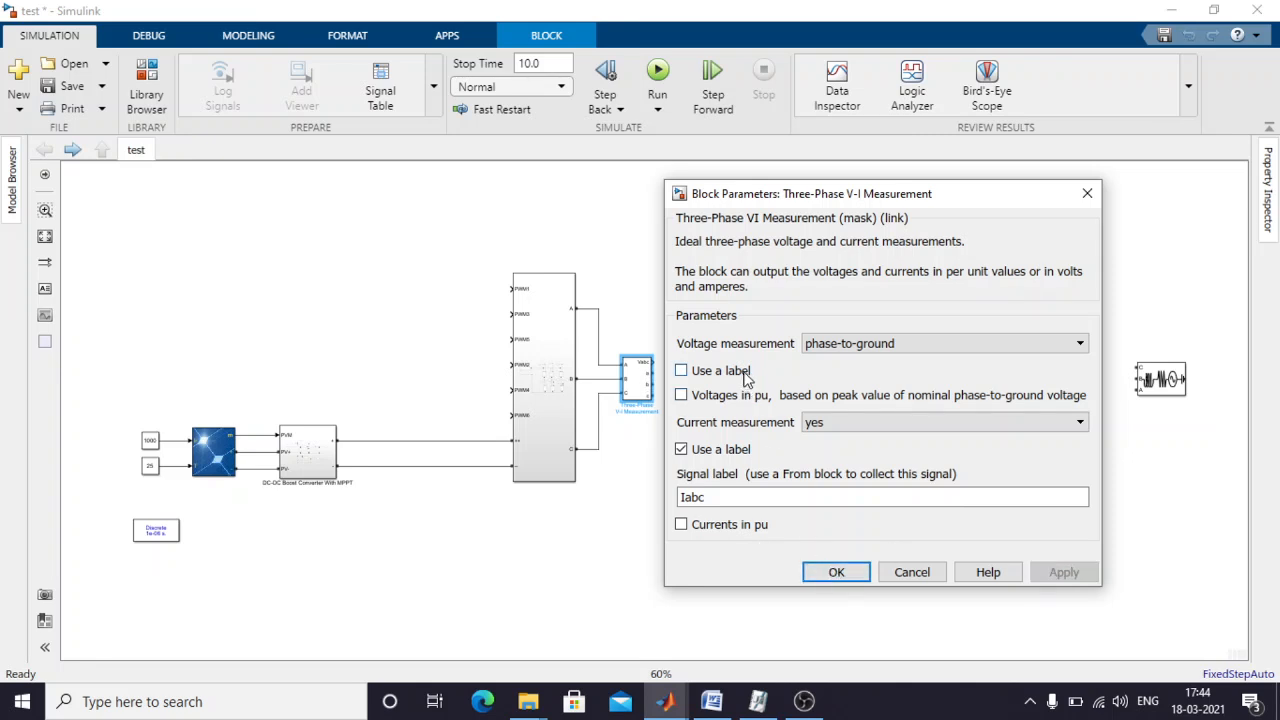
{"action": "left_click", "coordinate": [850, 343]}
{"action": "left_click", "coordinate": [830, 358]}
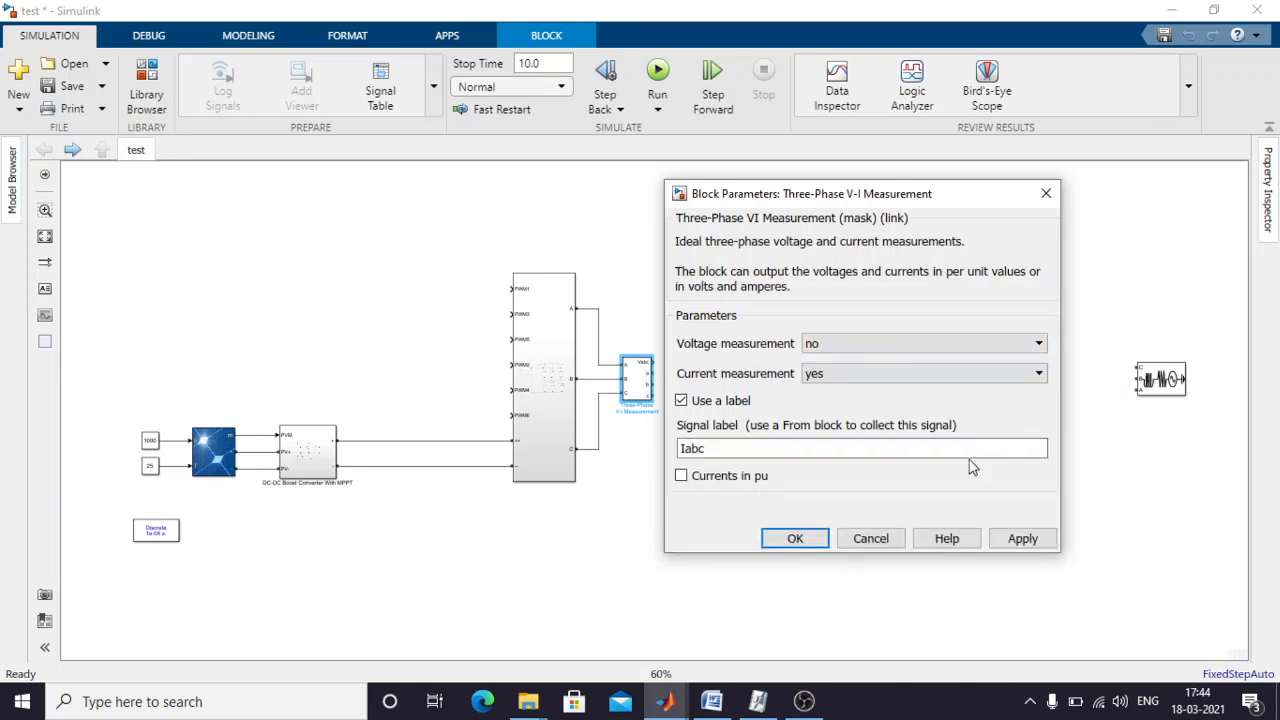
{"action": "left_click", "coordinate": [1034, 539]}
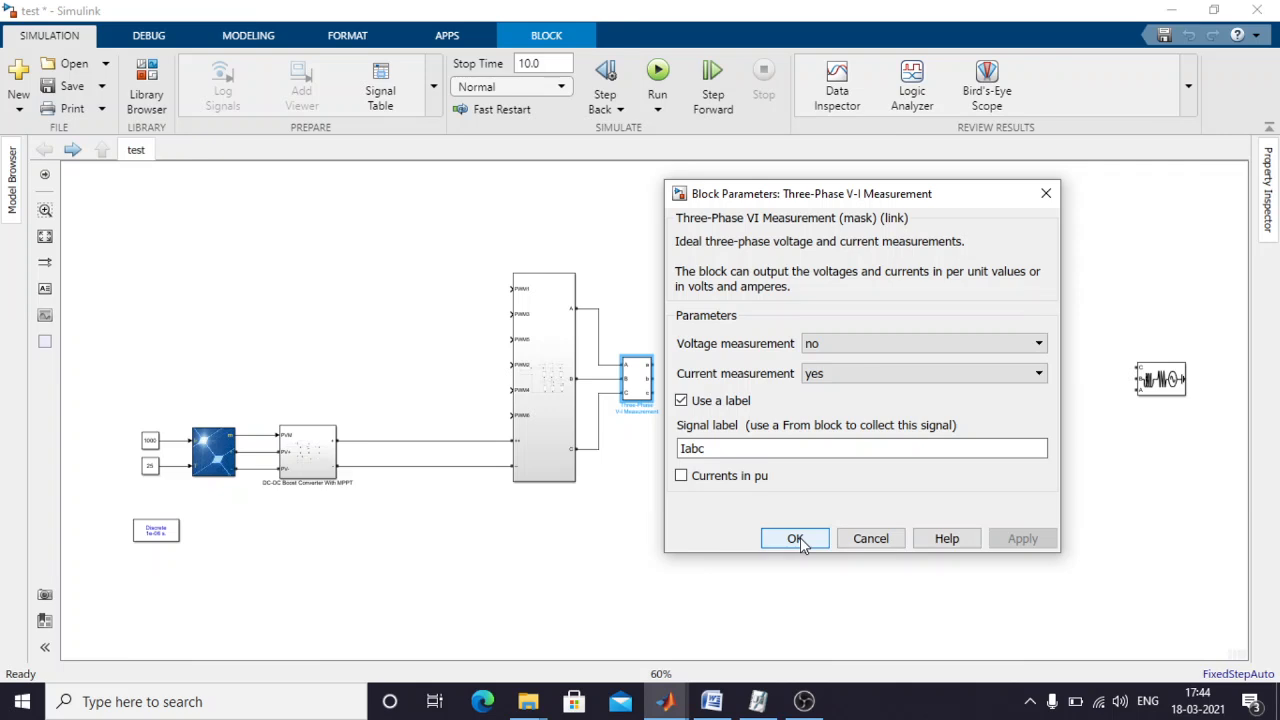
{"action": "left_click", "coordinate": [795, 539]}
Wire the measurement block's a, b and c outputs to the first RL branches of phases A, B and C.
{"action": "left_click_drag", "start_coordinate": [654, 364], "coordinate": [733, 309]}
{"action": "left_click_drag", "start_coordinate": [654, 378], "coordinate": [732, 378]}
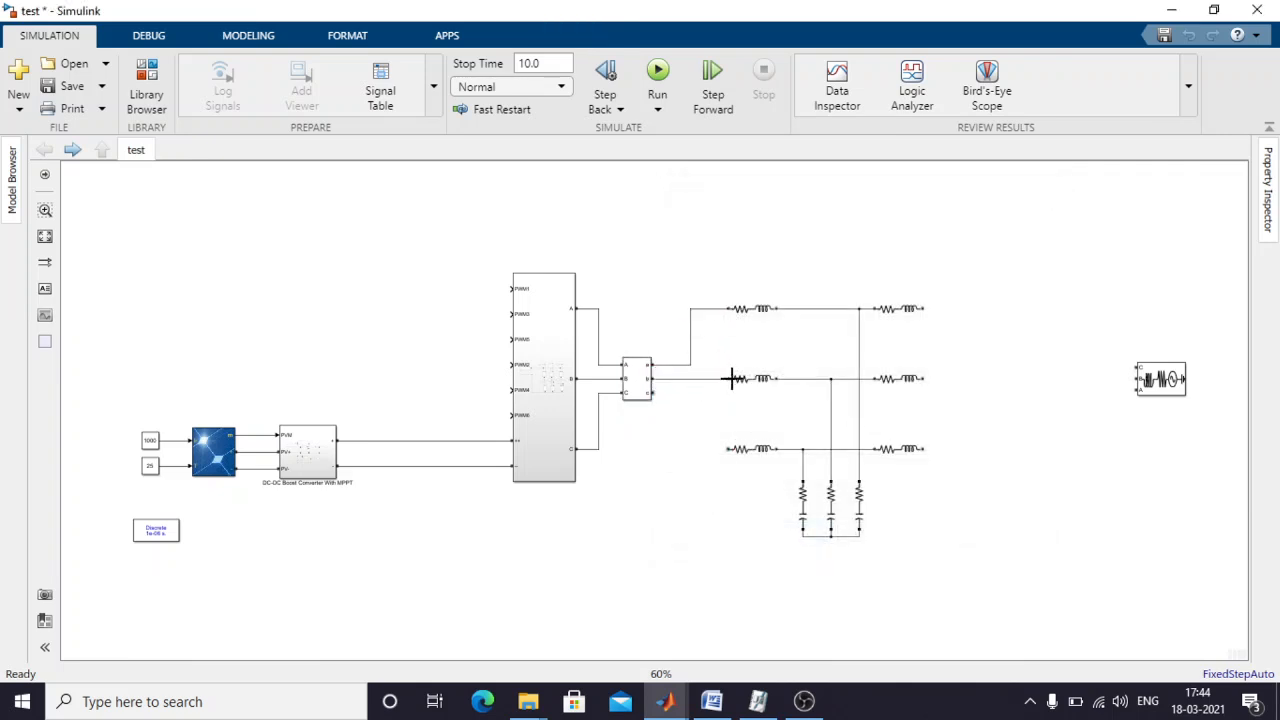
{"action": "left_click_drag", "start_coordinate": [655, 400], "coordinate": [730, 447]}
Add a second Three-Phase V-I Measurement block between the second RL branches and the three-phase source, and rotate it.
{"action": "left_click", "coordinate": [146, 82]}
{"action": "left_click_drag", "start_coordinate": [810, 452], "coordinate": [1072, 394]}
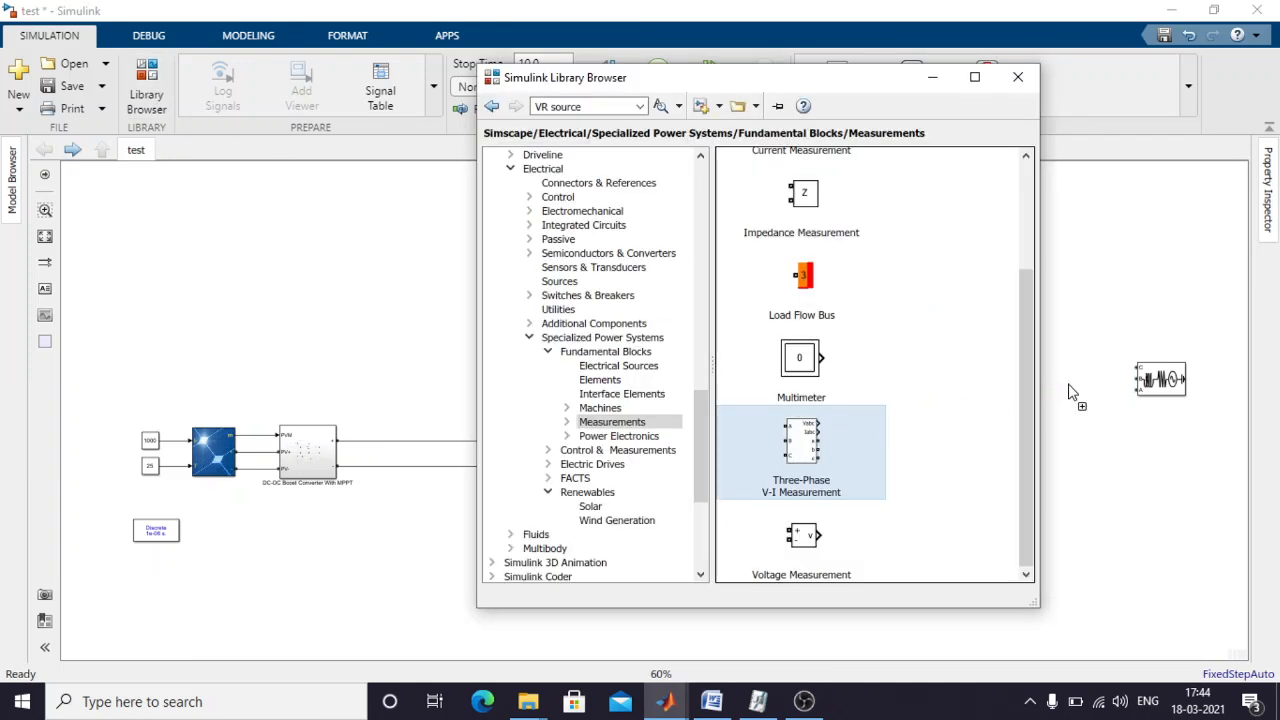
{"action": "left_click", "coordinate": [1075, 400]}
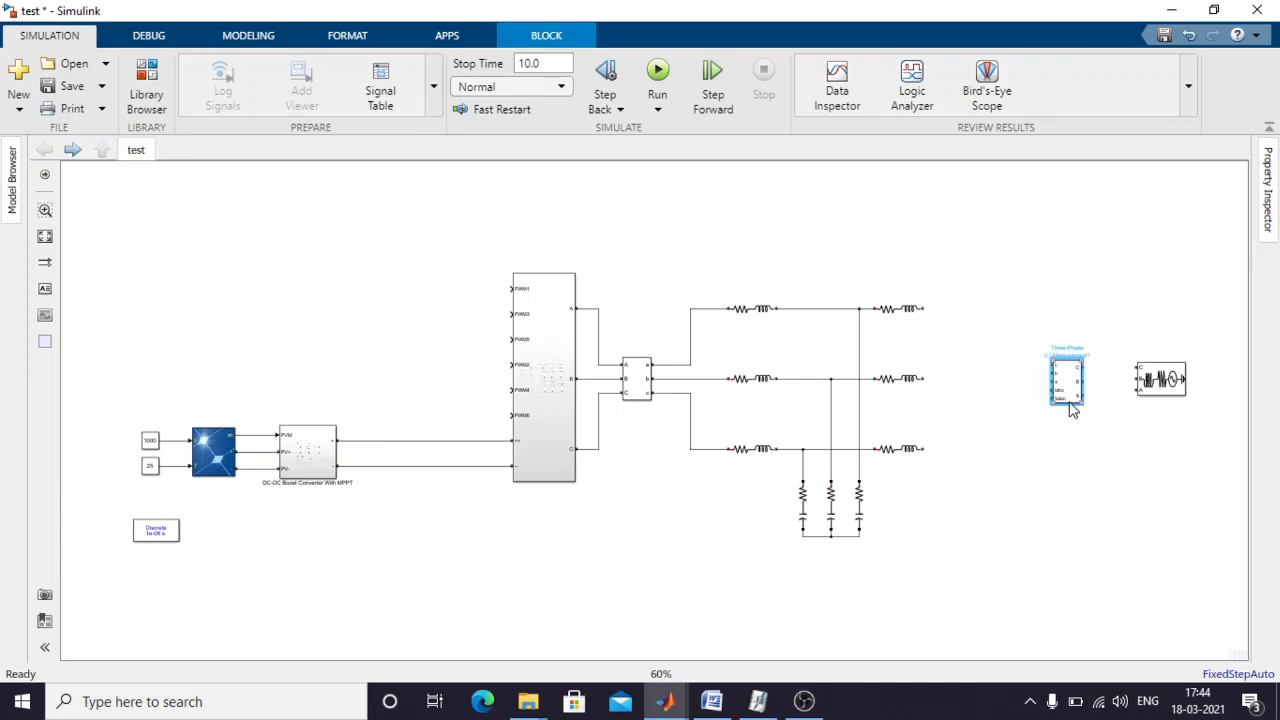
{"action": "key", "text": "ctrl+r"}
{"action": "key", "text": "ctrl+r"}
{"action": "key", "text": "ctrl+r"}
{"action": "key", "text": "ctrl+r"}
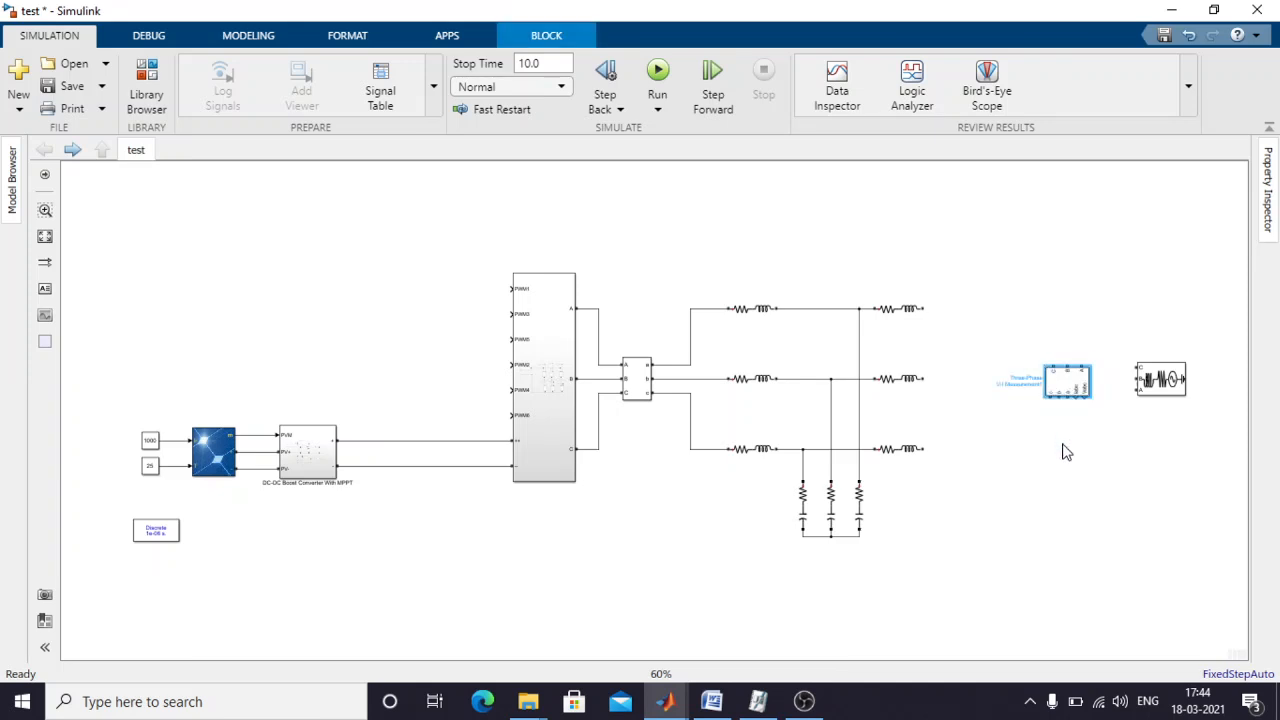
{"action": "left_click", "coordinate": [1066, 453]}
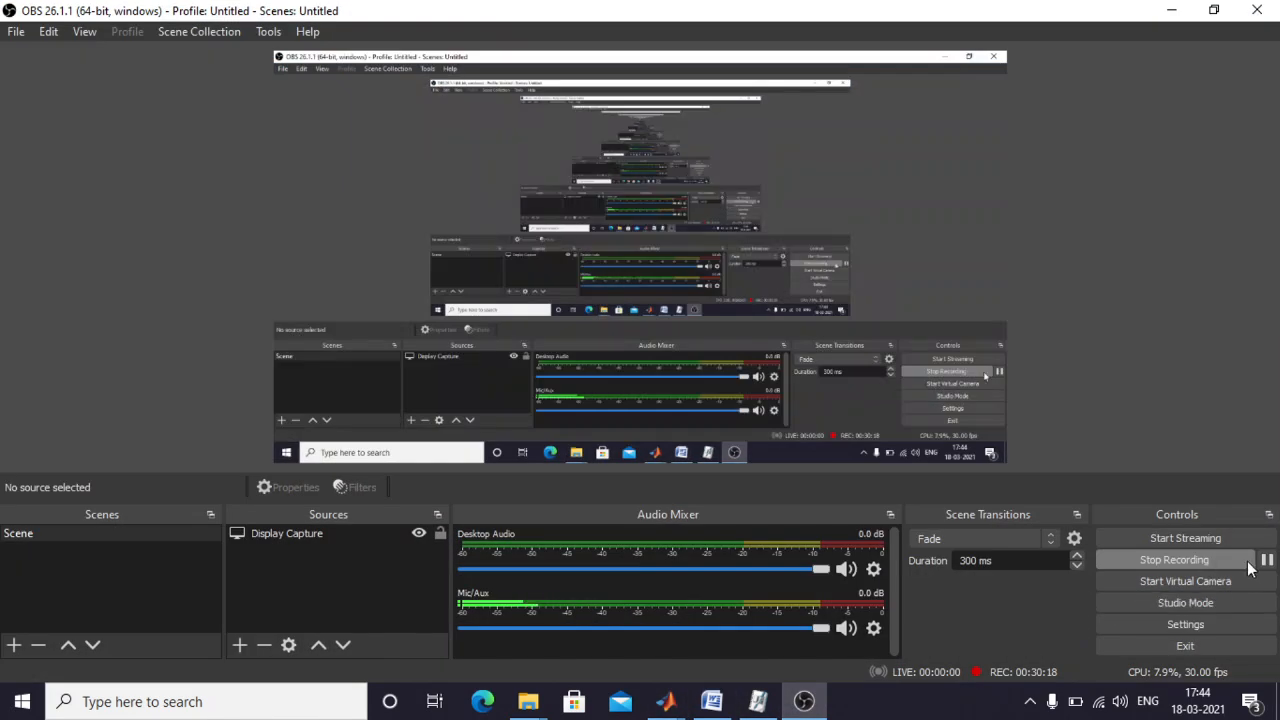
{"action": "left_click", "coordinate": [1172, 10]}
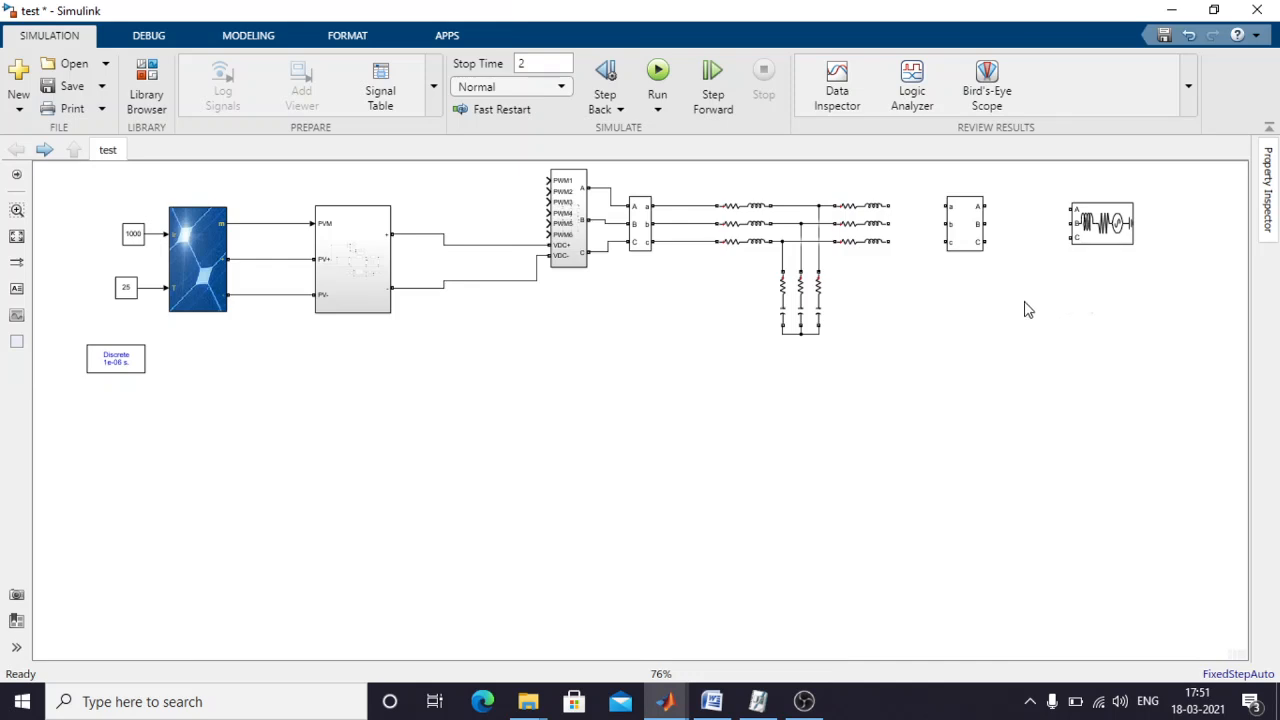
Wire the second V-I measurement block between the second RL branches and the three-phase source for phases A, B and C.
{"action": "left_click_drag", "start_coordinate": [944, 207], "coordinate": [891, 240]}
{"action": "left_click_drag", "start_coordinate": [985, 205], "coordinate": [1071, 209]}
{"action": "left_click_drag", "start_coordinate": [985, 225], "coordinate": [1068, 224]}
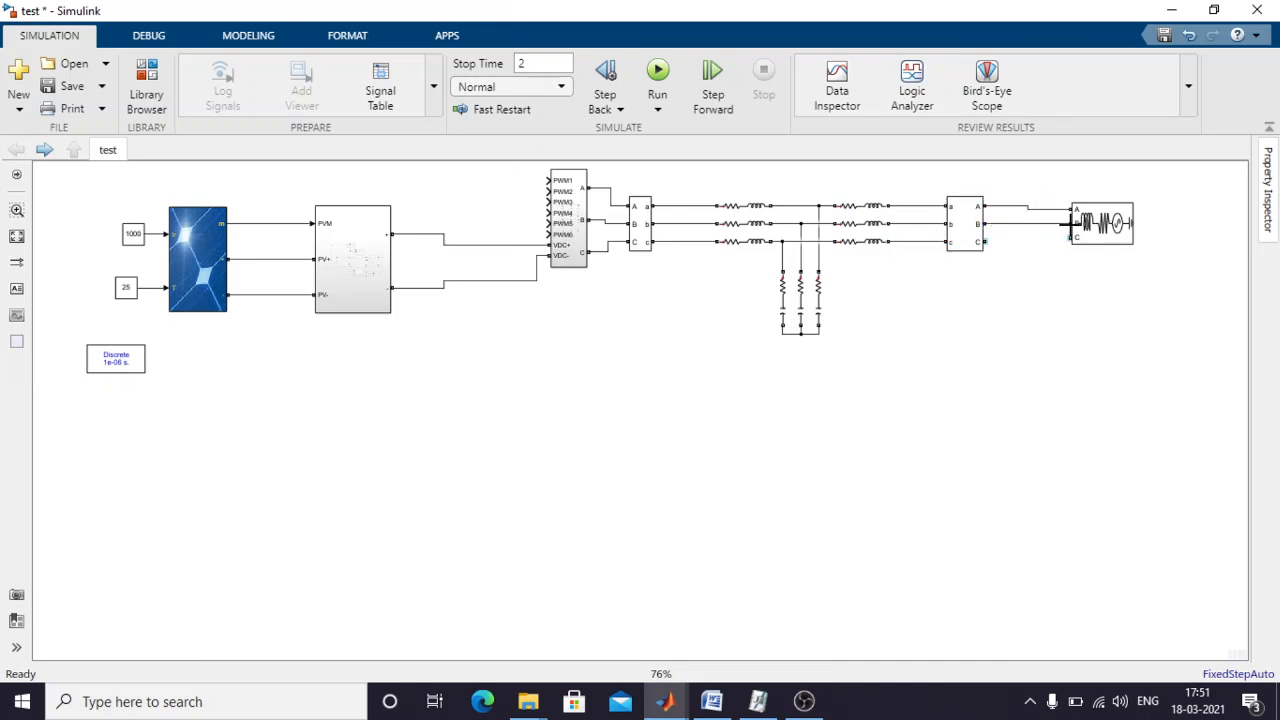
{"action": "left_click_drag", "start_coordinate": [986, 242], "coordinate": [1070, 238]}
Add a Voltage Measurement block from the Measurements library and wire it across the inverter's VDC+ and VDC- supply lines.
{"action": "left_click", "coordinate": [146, 88]}
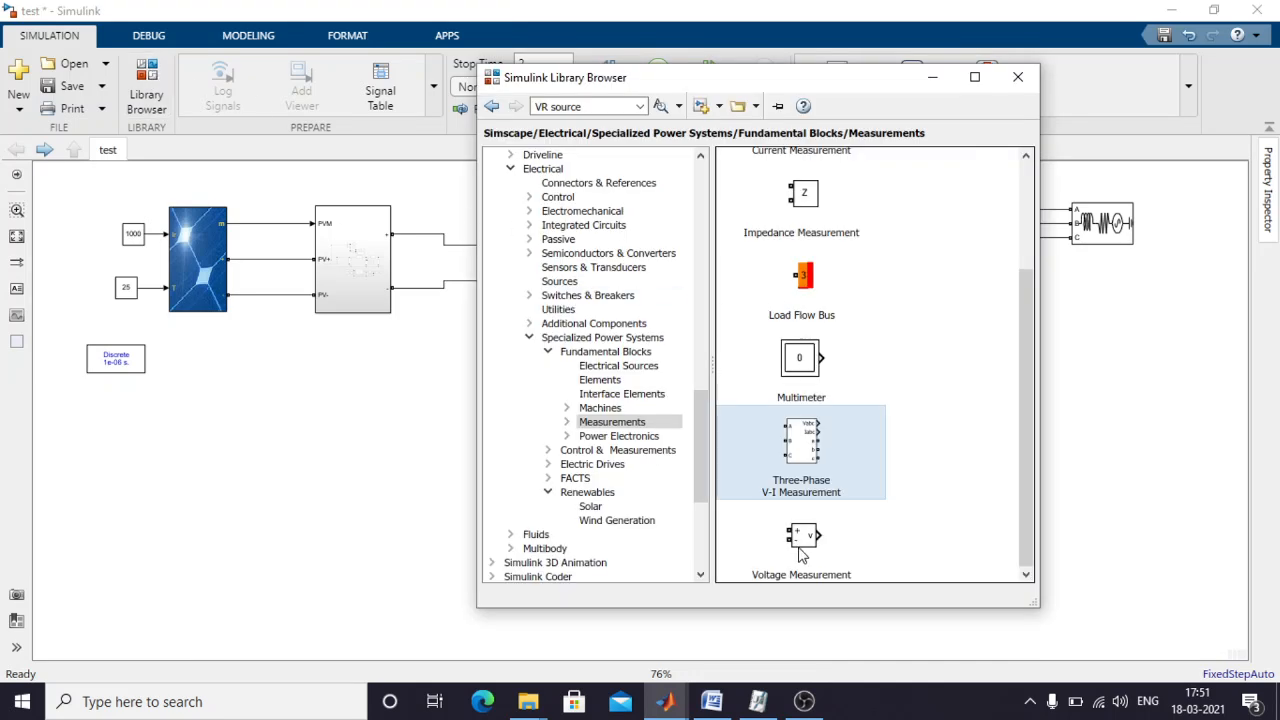
{"action": "mouse_move", "coordinate": [800, 555]}
{"action": "left_mouse_down"}
{"action": "mouse_move", "coordinate": [816, 550]}
{"action": "mouse_move", "coordinate": [616, 500]}
{"action": "mouse_move", "coordinate": [445, 412]}
{"action": "mouse_move", "coordinate": [494, 337]}
{"action": "mouse_move", "coordinate": [506, 403]}
{"action": "mouse_move", "coordinate": [531, 354]}
{"action": "mouse_move", "coordinate": [490, 245]}
{"action": "left_mouse_up"}
{"action": "left_click", "coordinate": [501, 324]}
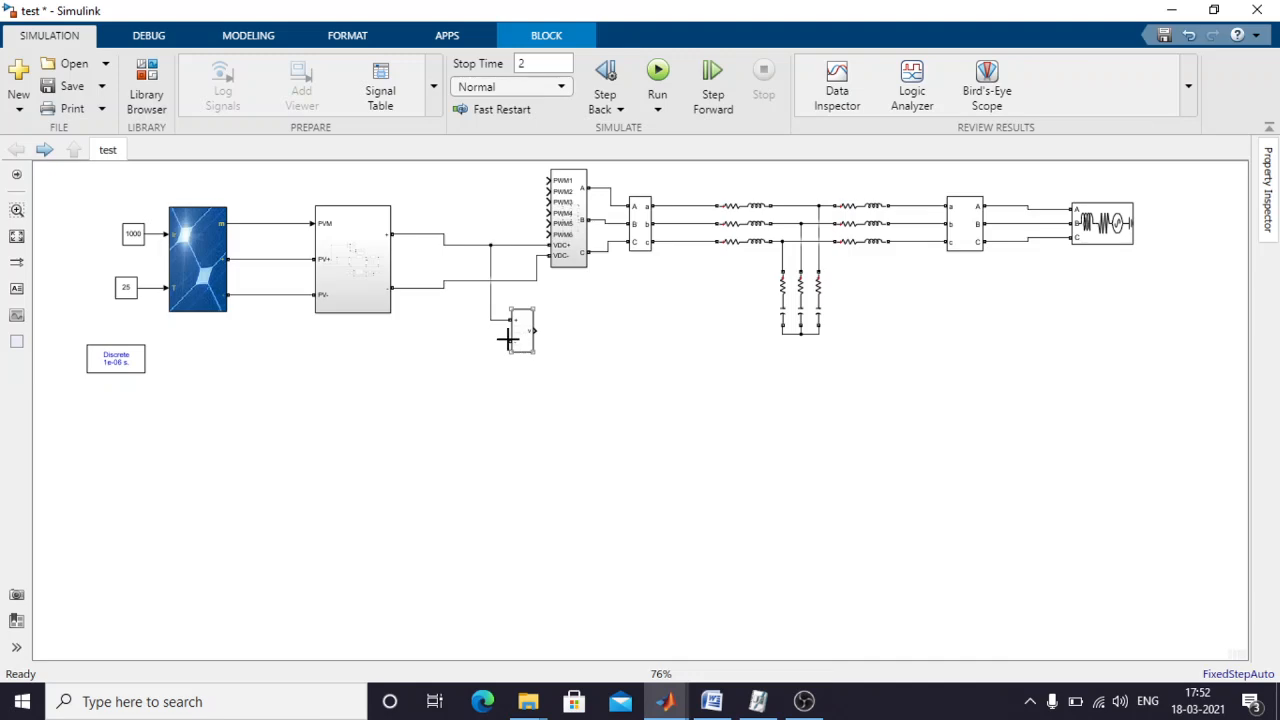
{"action": "mouse_move", "coordinate": [507, 339]}
{"action": "left_mouse_down"}
{"action": "mouse_move", "coordinate": [466, 303]}
{"action": "mouse_move", "coordinate": [466, 281]}
{"action": "left_mouse_up"}
Add a Goto block from the Signal Routing library to the output of the DC voltage measurement.
{"action": "left_click", "coordinate": [146, 90]}
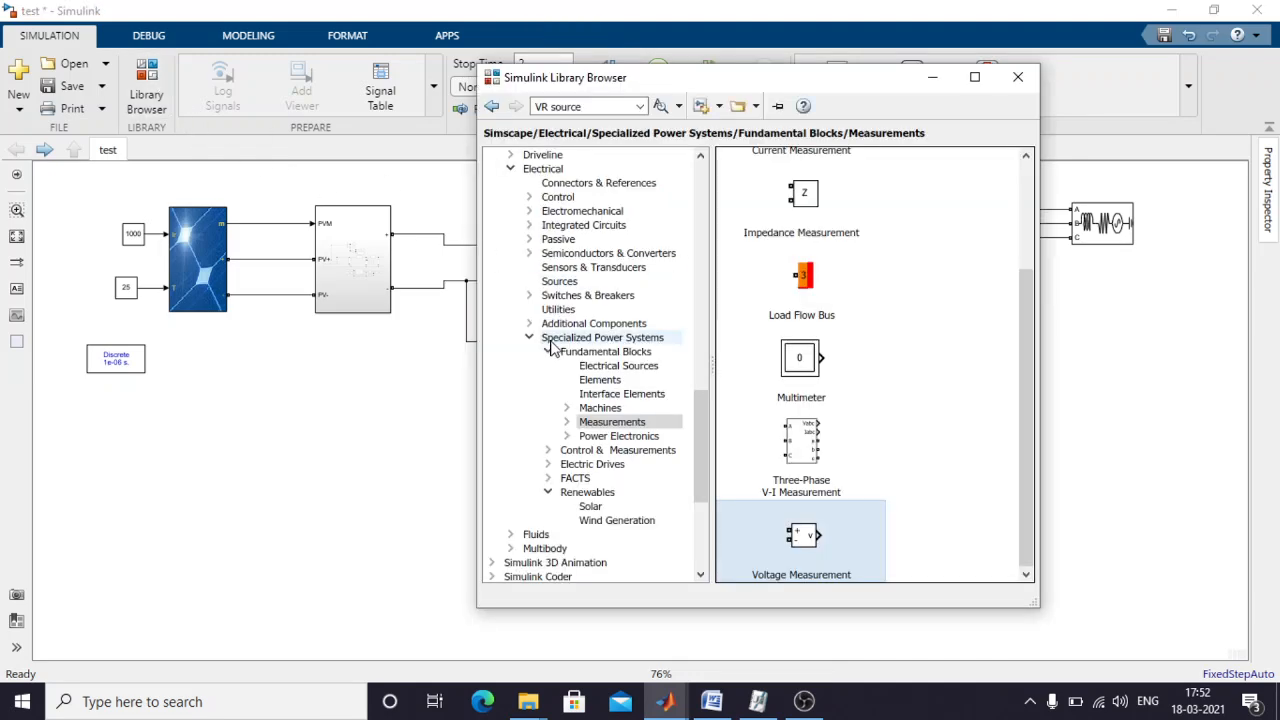
{"action": "scroll", "coordinate": [614, 366], "scroll_direction": "up", "scroll_amount": 9}
{"action": "scroll", "coordinate": [614, 366], "scroll_direction": "up", "scroll_amount": 10}
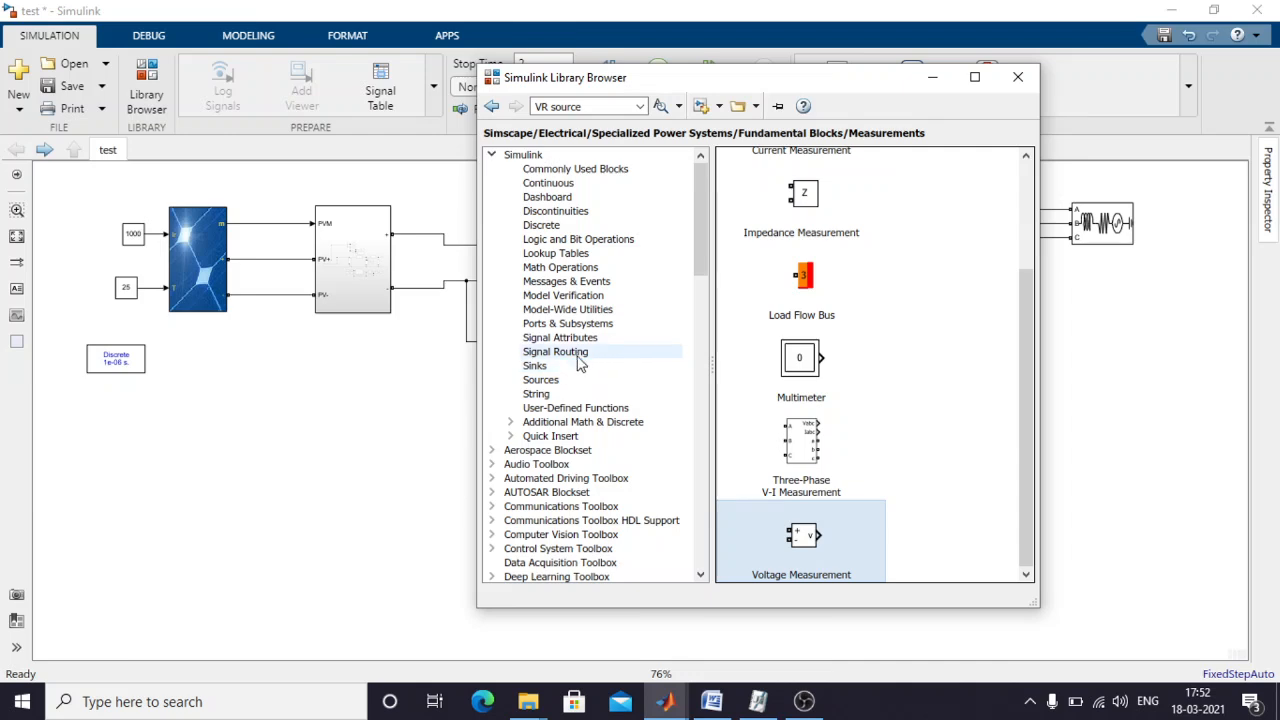
{"action": "left_click", "coordinate": [576, 356]}
{"action": "left_click_drag", "start_coordinate": [926, 372], "coordinate": [583, 336]}
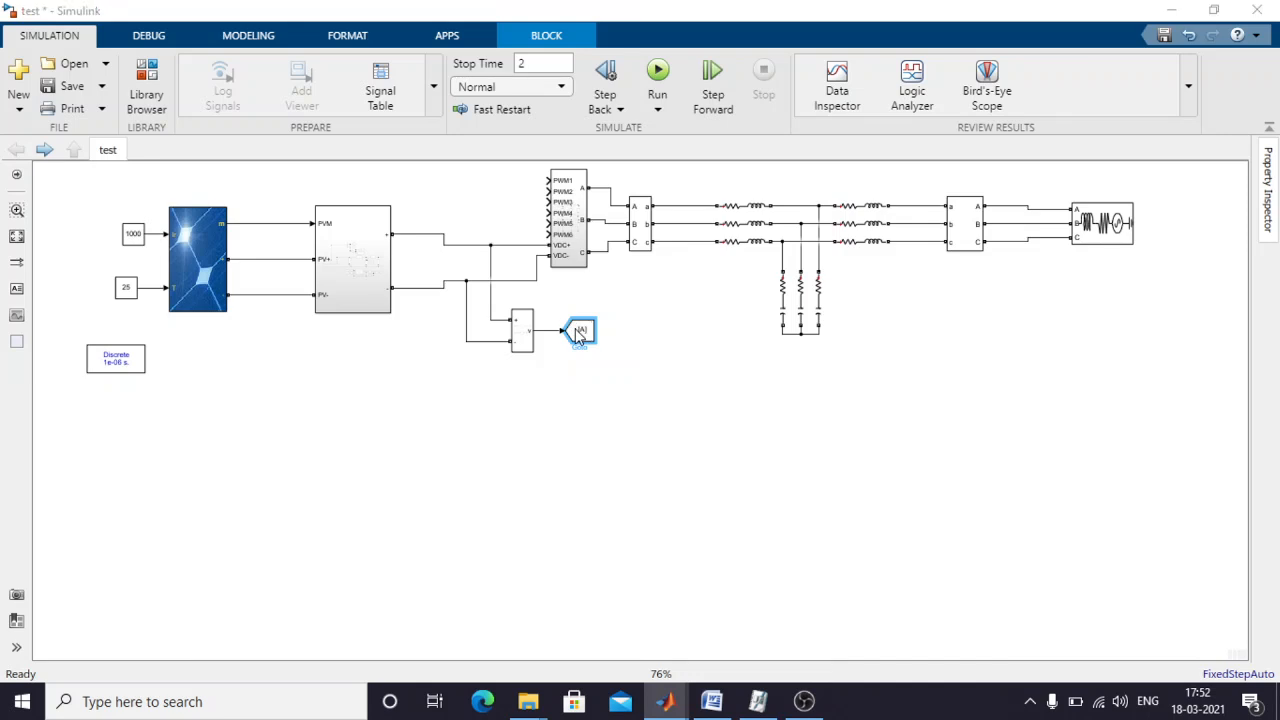
Set the Goto block's tag to VDC with global tag visibility.
{"action": "double_click", "coordinate": [577, 330]}
{"action": "double_click", "coordinate": [737, 262]}
{"action": "type", "text": "V"}
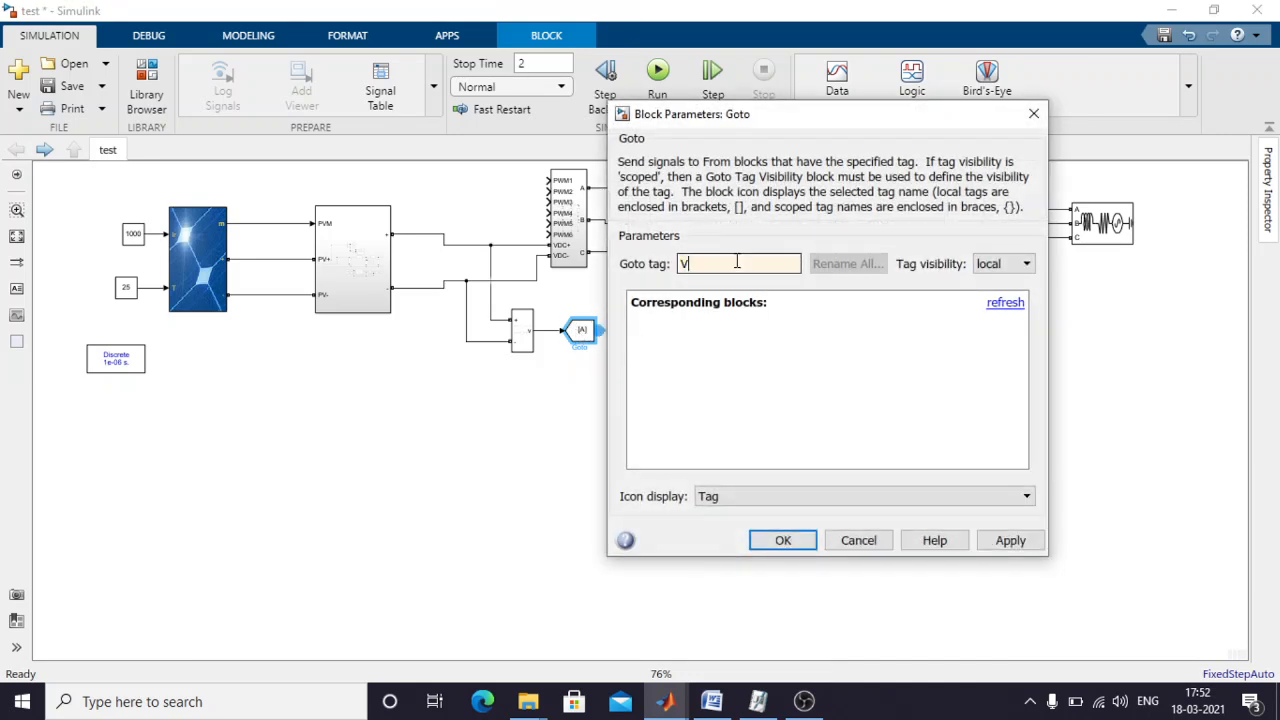
{"action": "type", "text": "DC"}
{"action": "left_click", "coordinate": [1005, 264]}
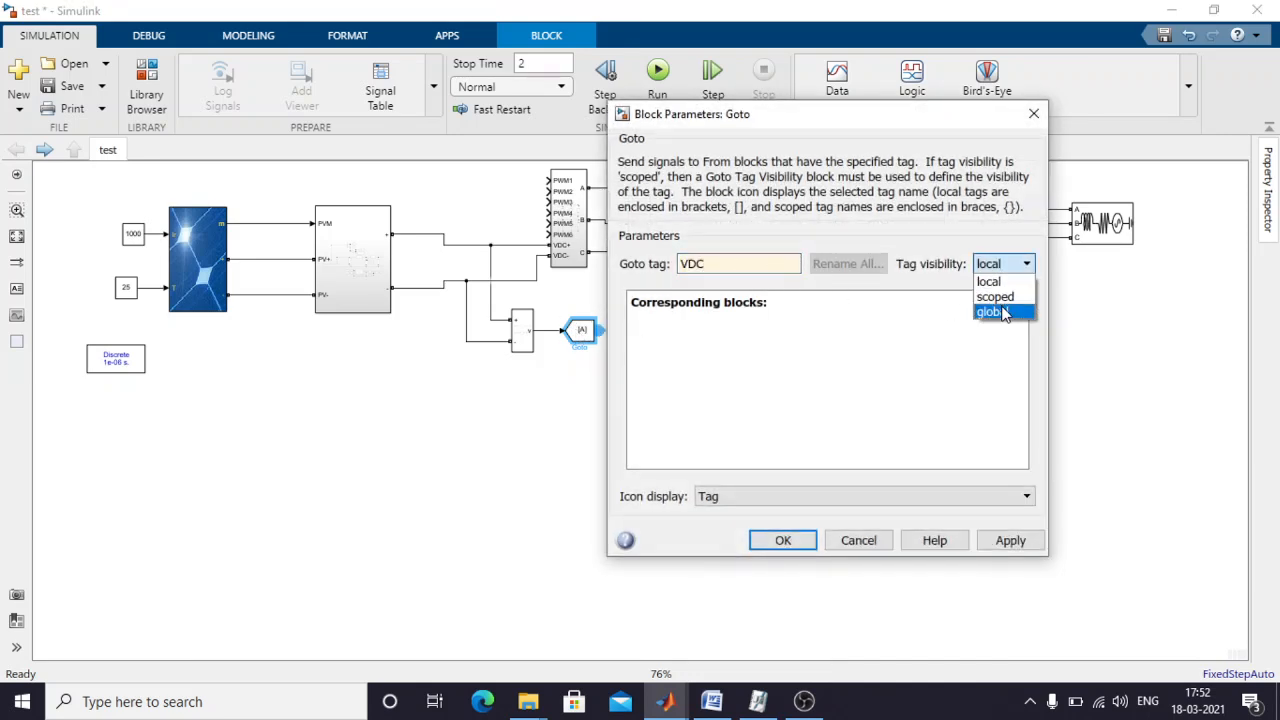
{"action": "left_click", "coordinate": [1006, 311]}
{"action": "left_click", "coordinate": [1010, 541]}
{"action": "left_click", "coordinate": [800, 545]}
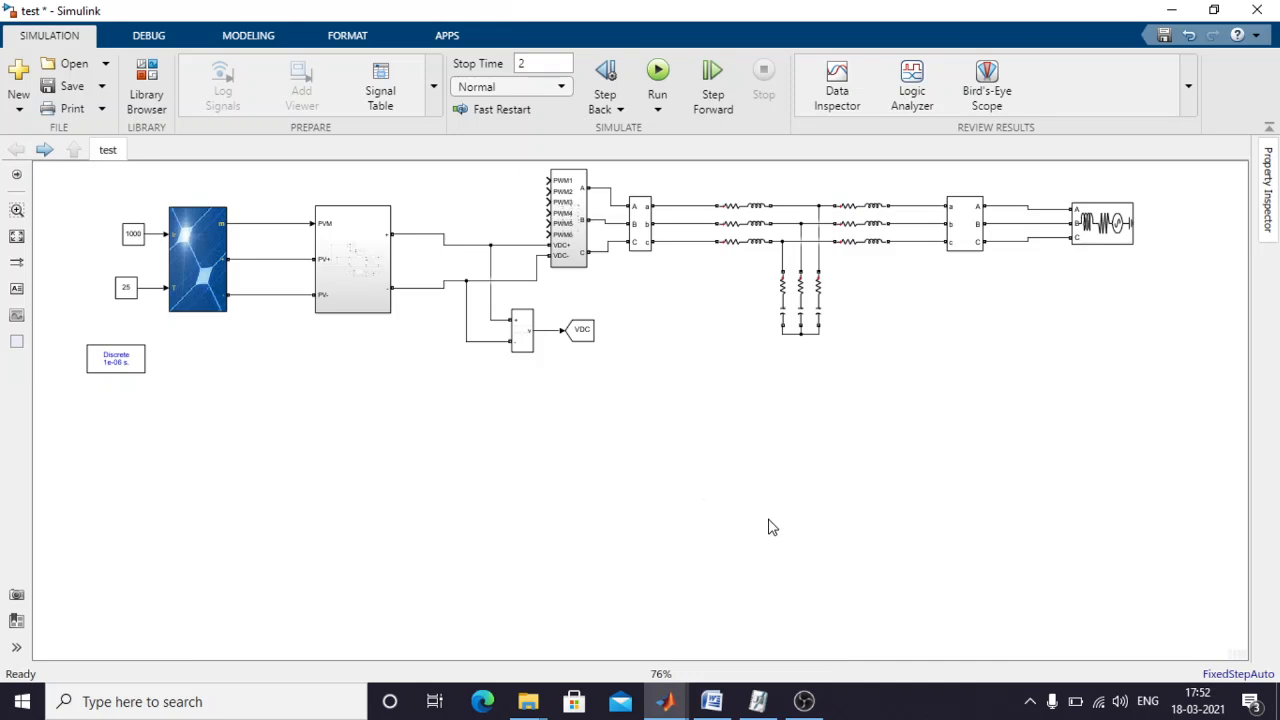
Examine the abc to alpha-beta-zero and alpha-beta-zero to dq0 stages in the Two_Stage_Inverter_final model, and return to the test model.
{"action": "mouse_move", "coordinate": [670, 700]}
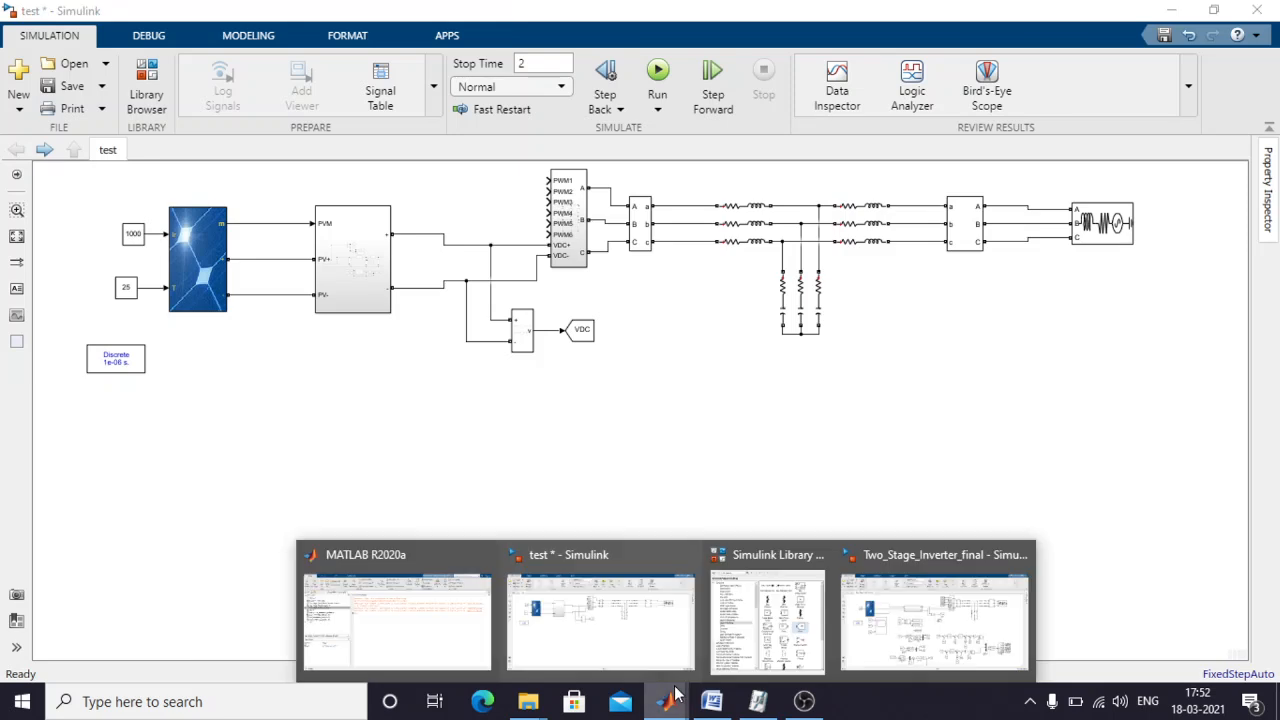
{"action": "left_click", "coordinate": [850, 640]}
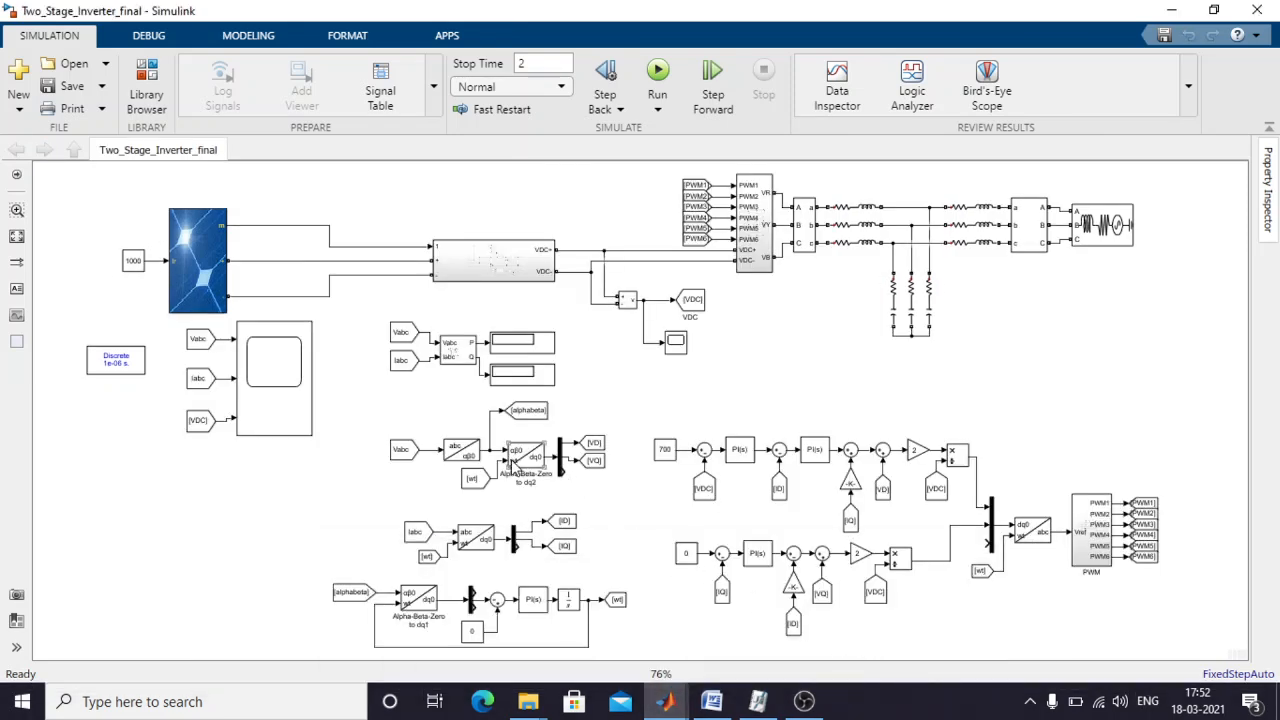
{"action": "left_click", "coordinate": [458, 455]}
{"action": "left_click", "coordinate": [538, 457]}
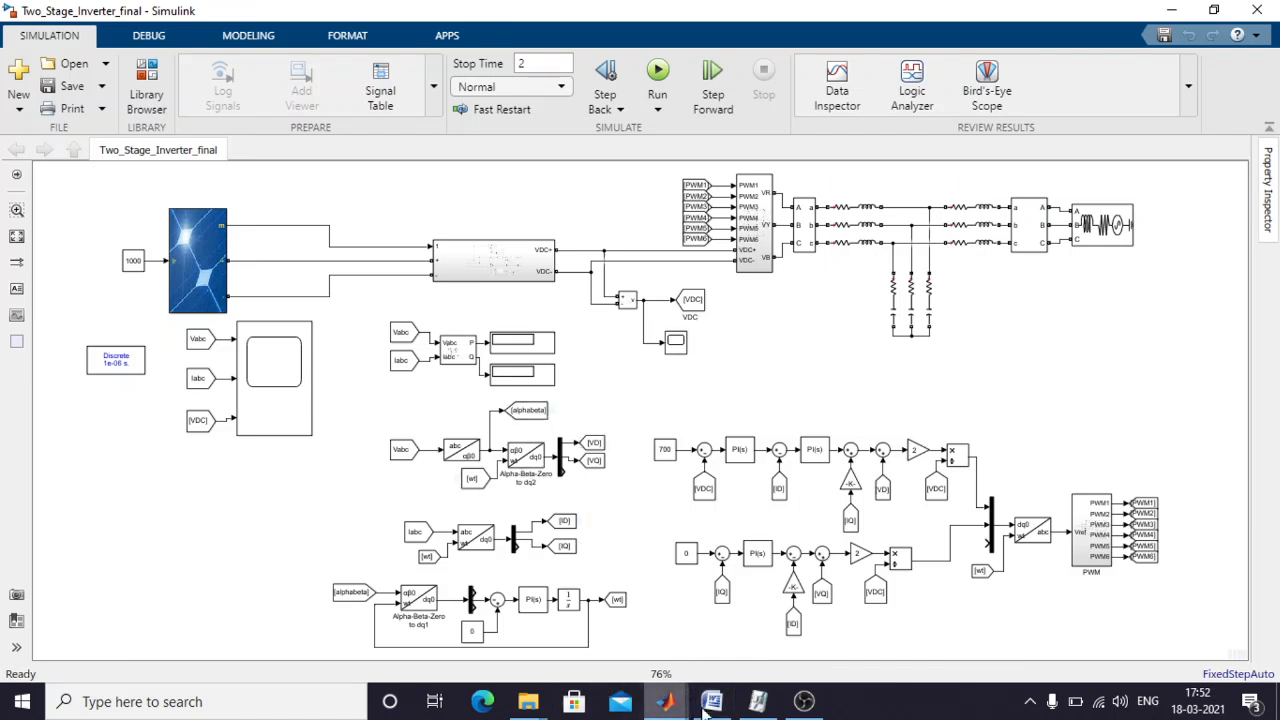
{"action": "mouse_move", "coordinate": [665, 701]}
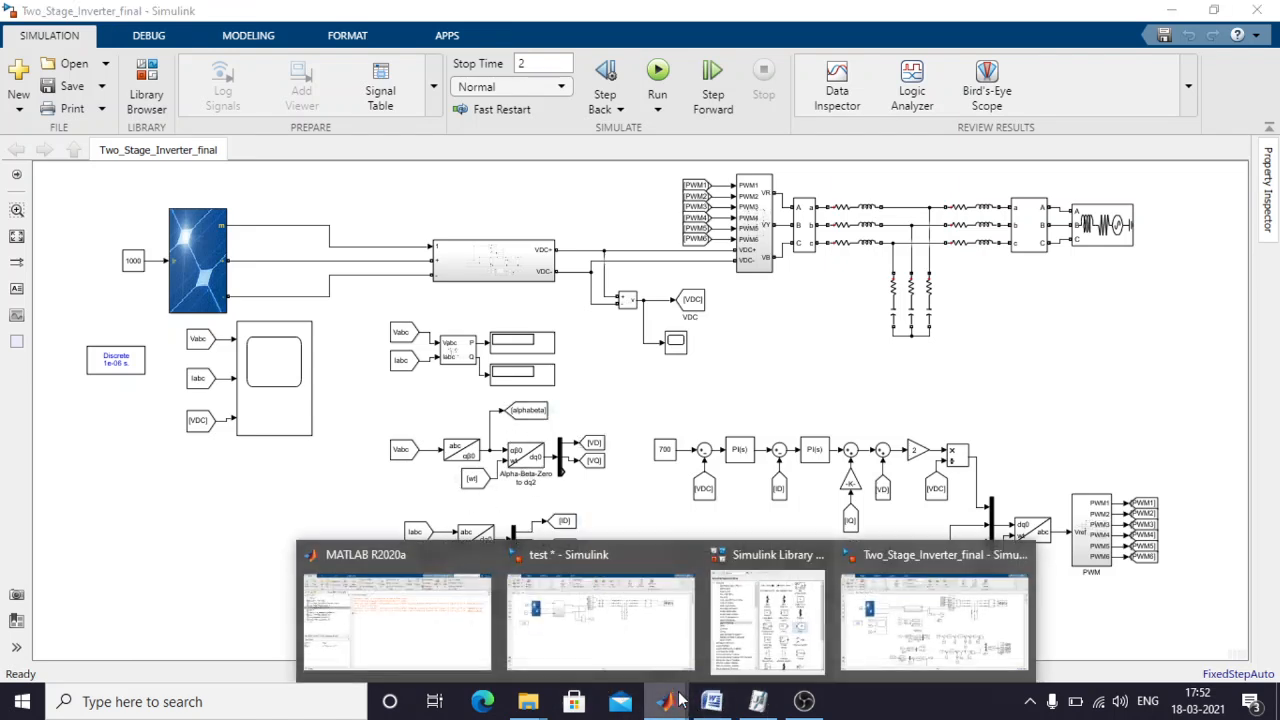
{"action": "left_click", "coordinate": [655, 648]}
Add abc to Alpha-Beta-Zero and Alpha-Beta-Zero to dq0 blocks from the Transformations library below the DC measurement, connected in series.
{"action": "left_click", "coordinate": [146, 80]}
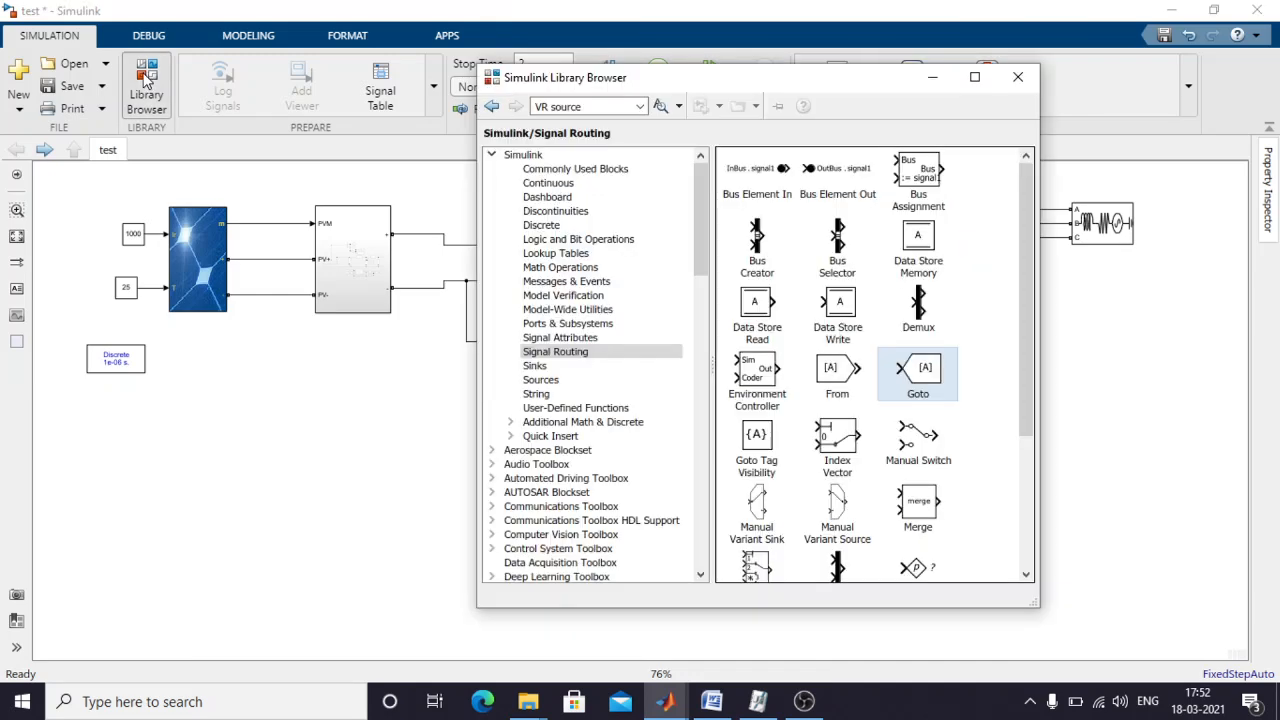
{"action": "scroll", "coordinate": [585, 418], "scroll_direction": "down", "scroll_amount": 20}
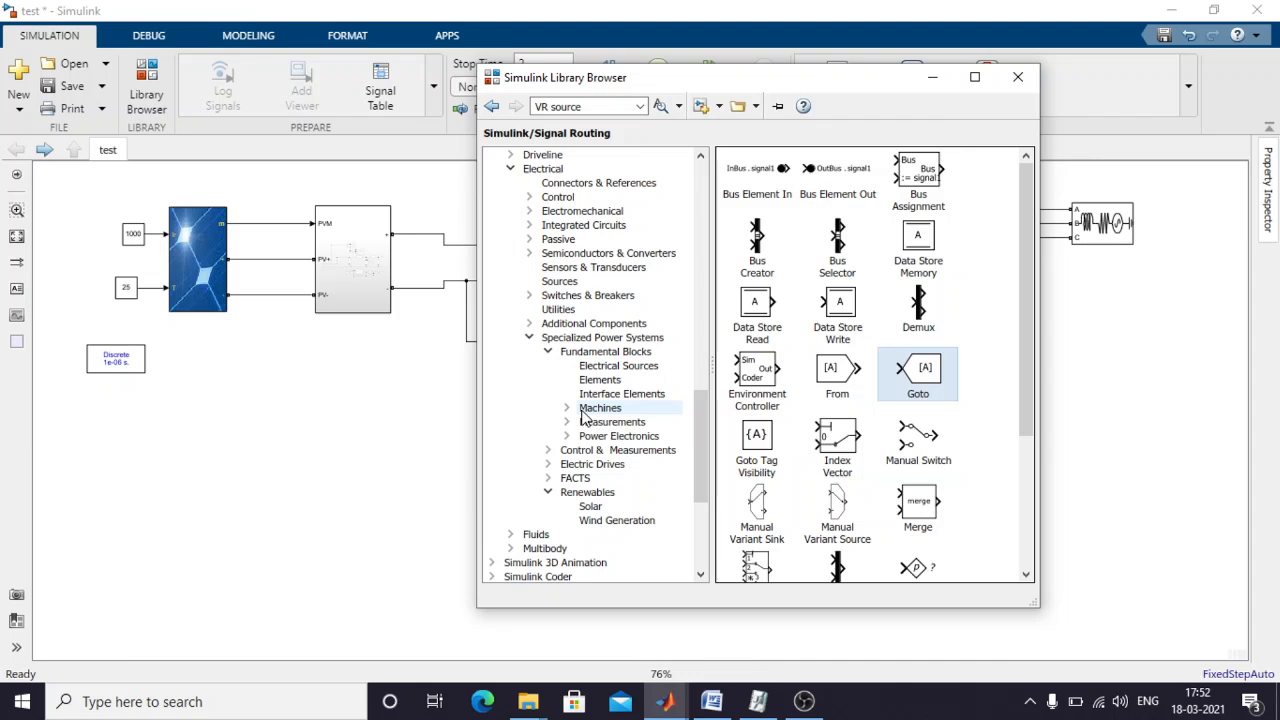
{"action": "left_click", "coordinate": [574, 455]}
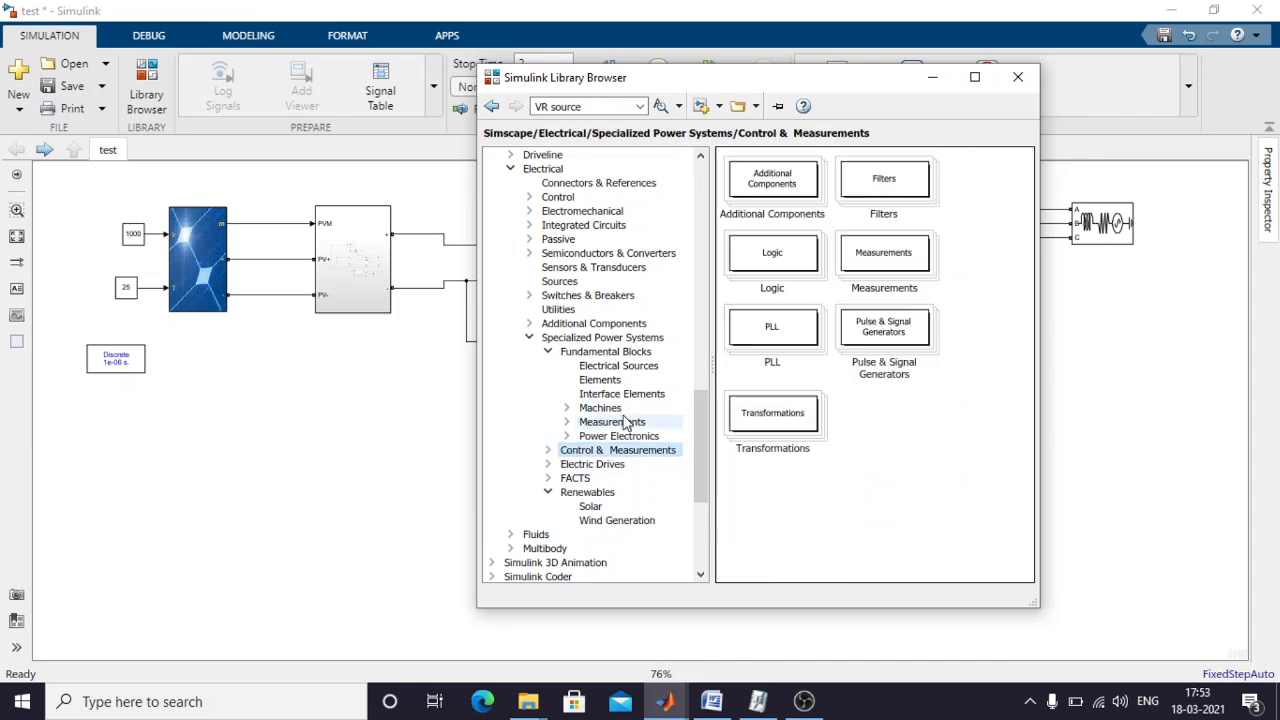
{"action": "double_click", "coordinate": [768, 412]}
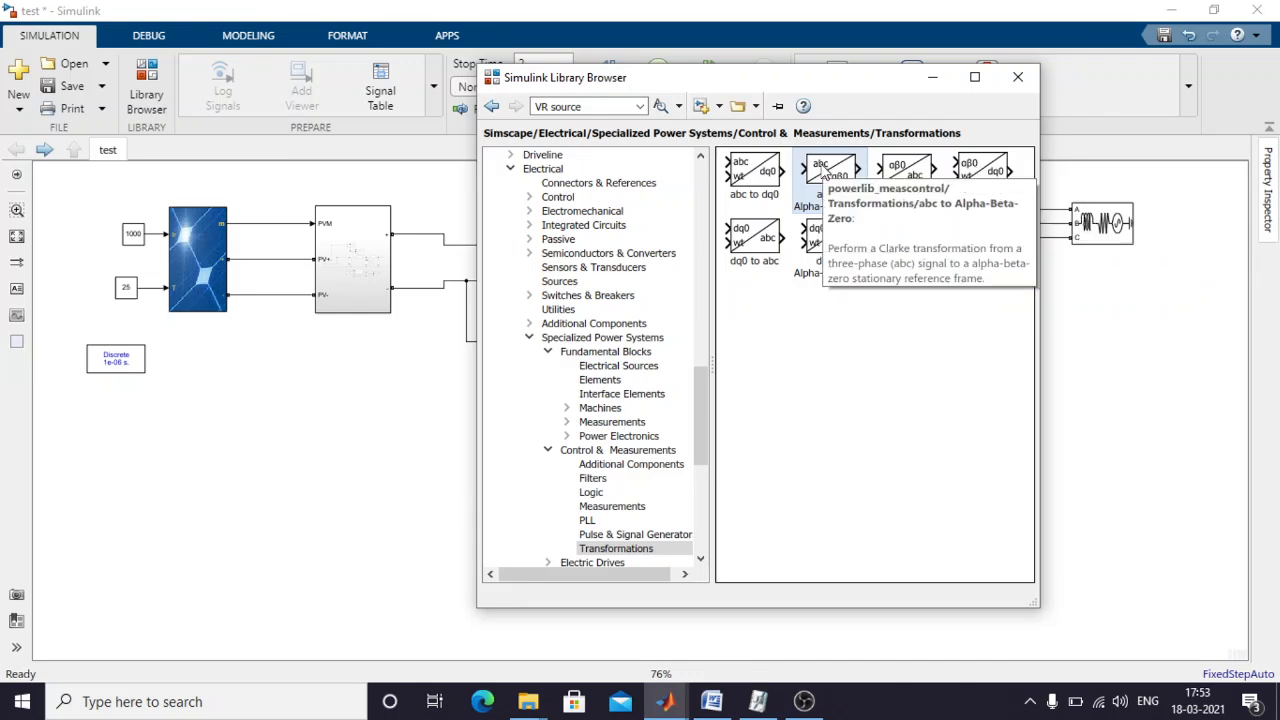
{"action": "left_click_drag", "start_coordinate": [834, 190], "coordinate": [418, 425]}
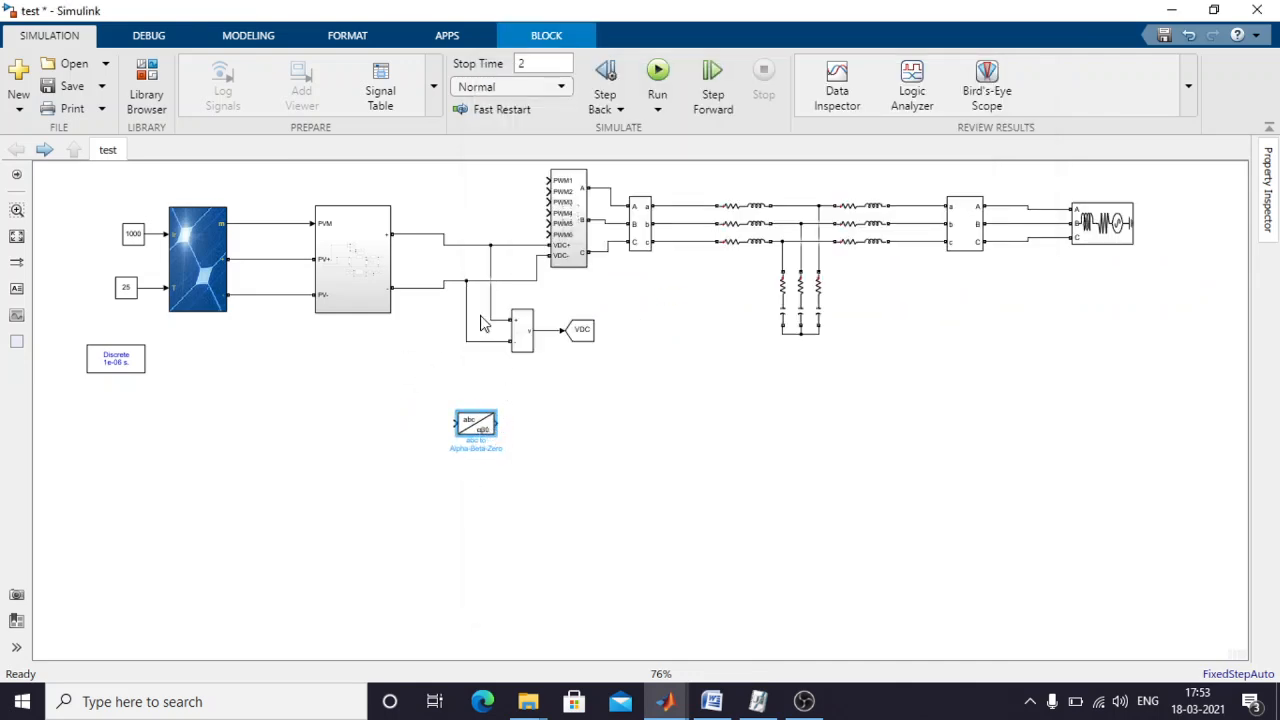
{"action": "left_click", "coordinate": [146, 82]}
{"action": "left_click_drag", "start_coordinate": [982, 178], "coordinate": [593, 428]}
{"action": "left_click", "coordinate": [536, 500]}
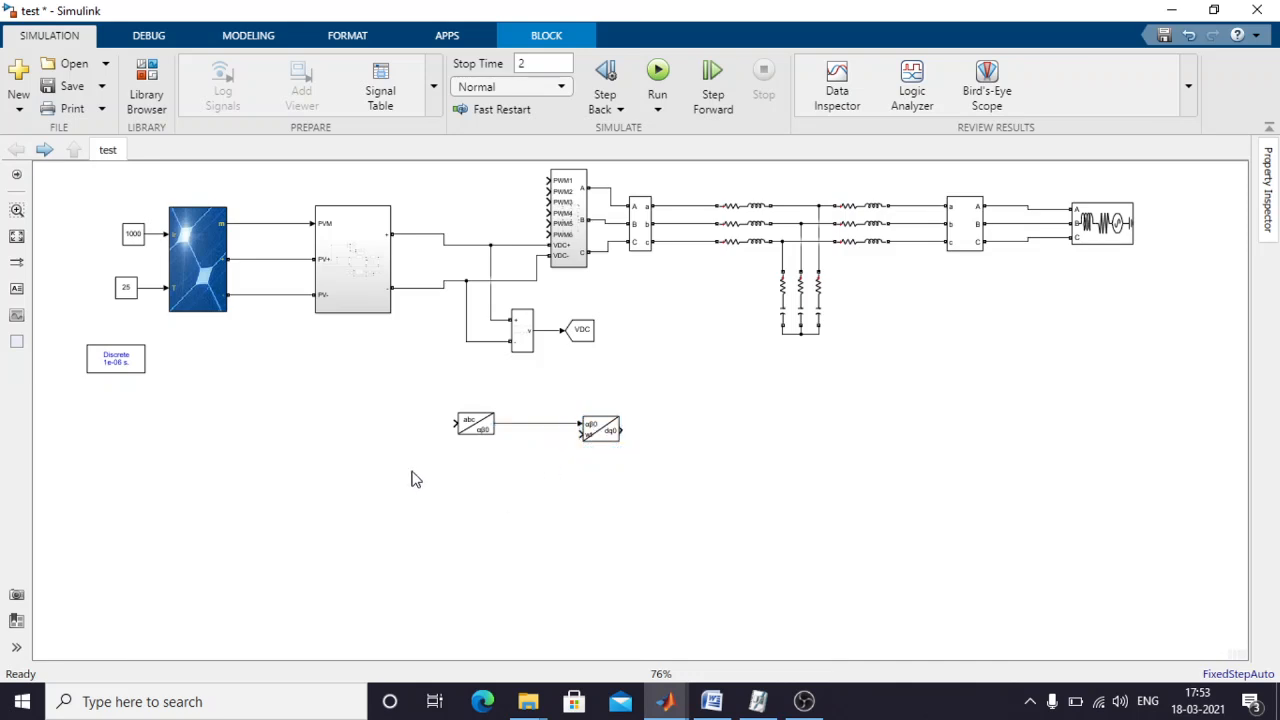
Add a From block from the Signal Routing library to the input of the abc to Alpha-Beta-Zero block.
{"action": "left_click", "coordinate": [147, 80]}
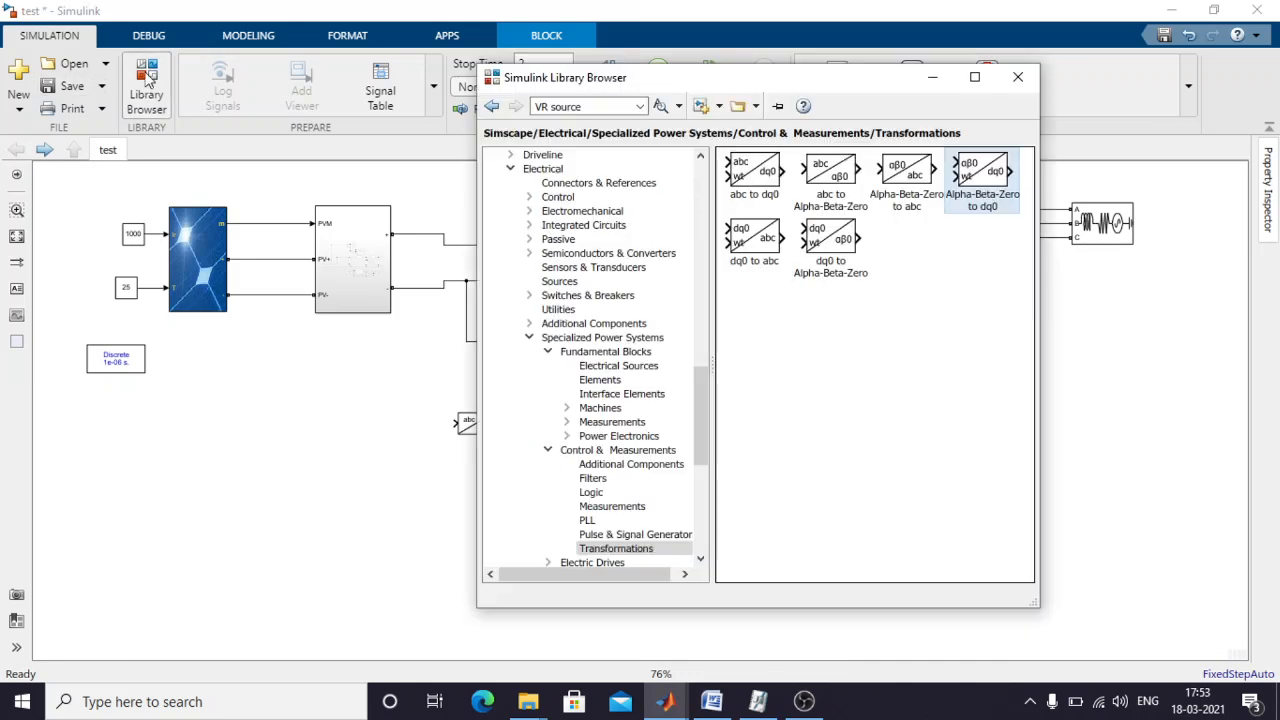
{"action": "scroll", "coordinate": [586, 314], "scroll_direction": "up", "scroll_amount": 15}
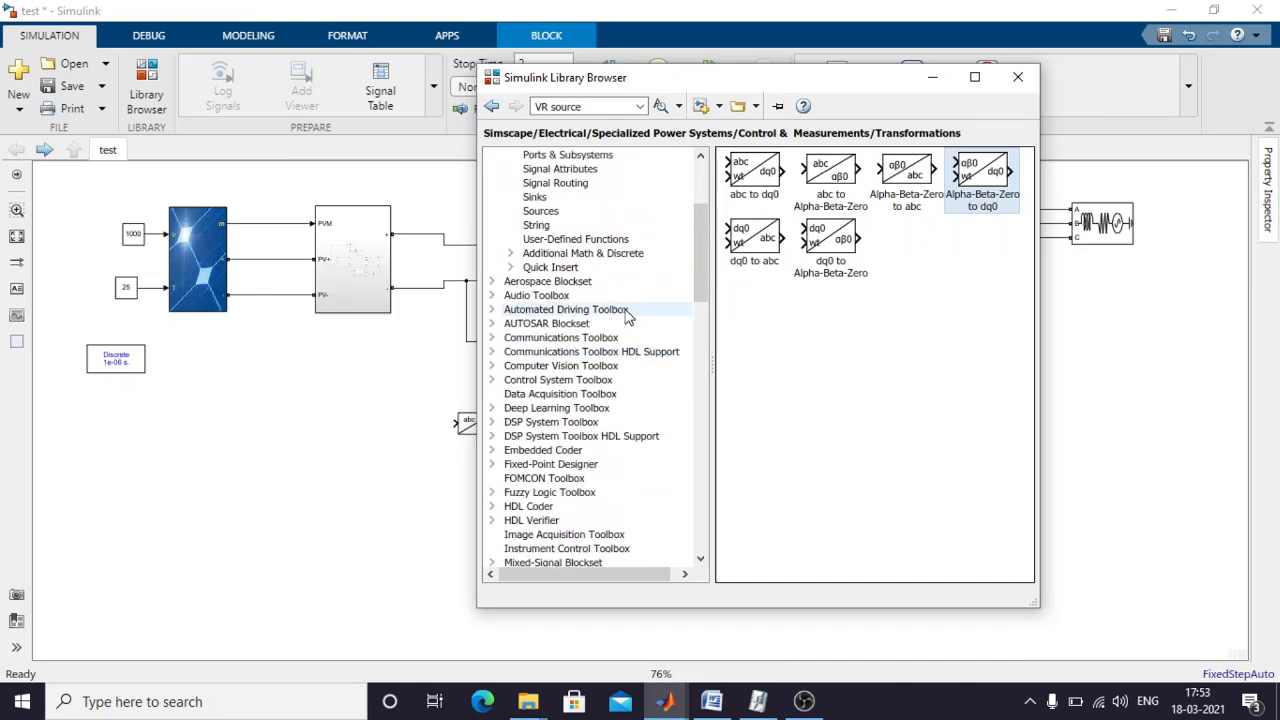
{"action": "scroll", "coordinate": [627, 314], "scroll_direction": "up", "scroll_amount": 4}
{"action": "left_click", "coordinate": [572, 351]}
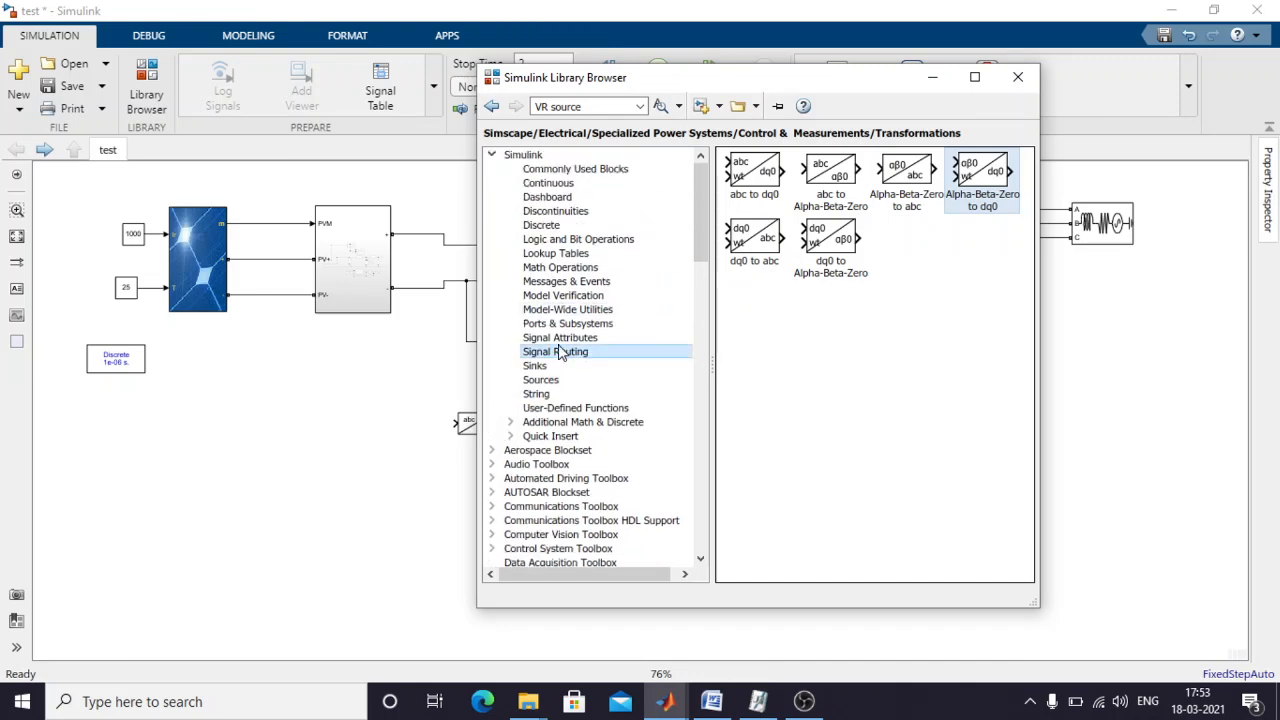
{"action": "left_click", "coordinate": [846, 316]}
{"action": "scroll", "coordinate": [853, 390], "scroll_direction": "down", "scroll_amount": 2}
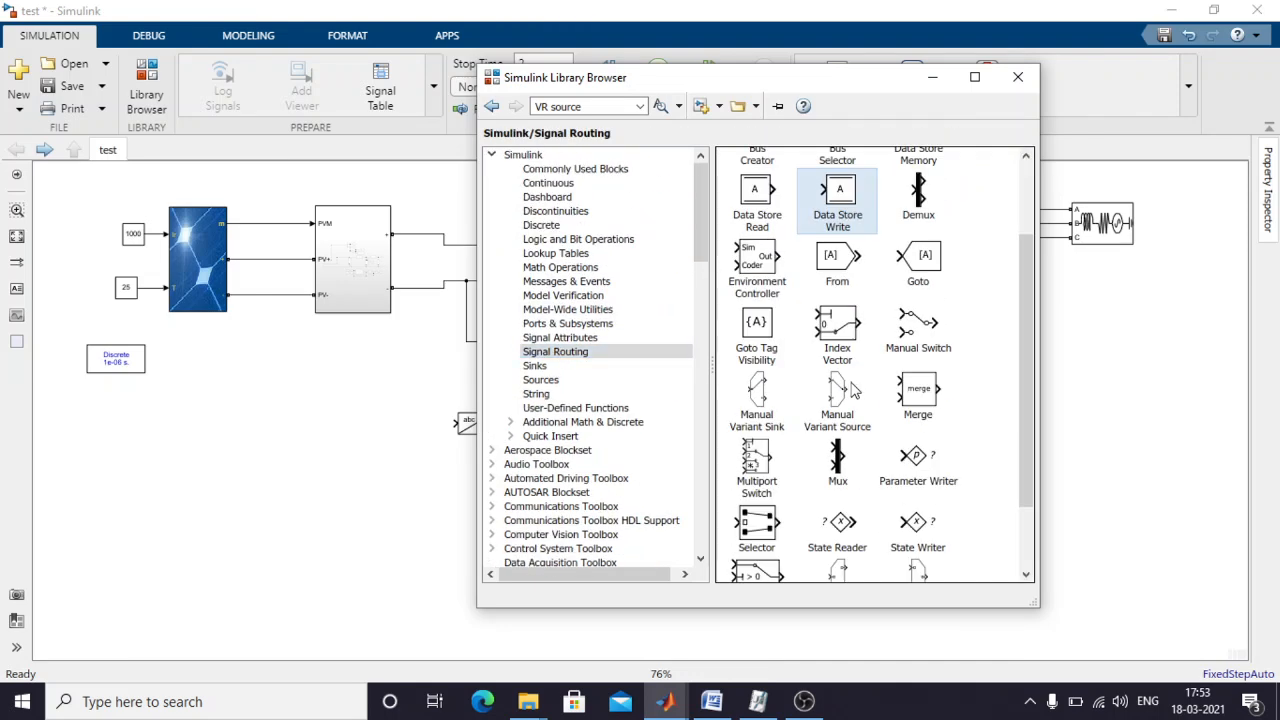
{"action": "scroll", "coordinate": [853, 390], "scroll_direction": "down", "scroll_amount": 2}
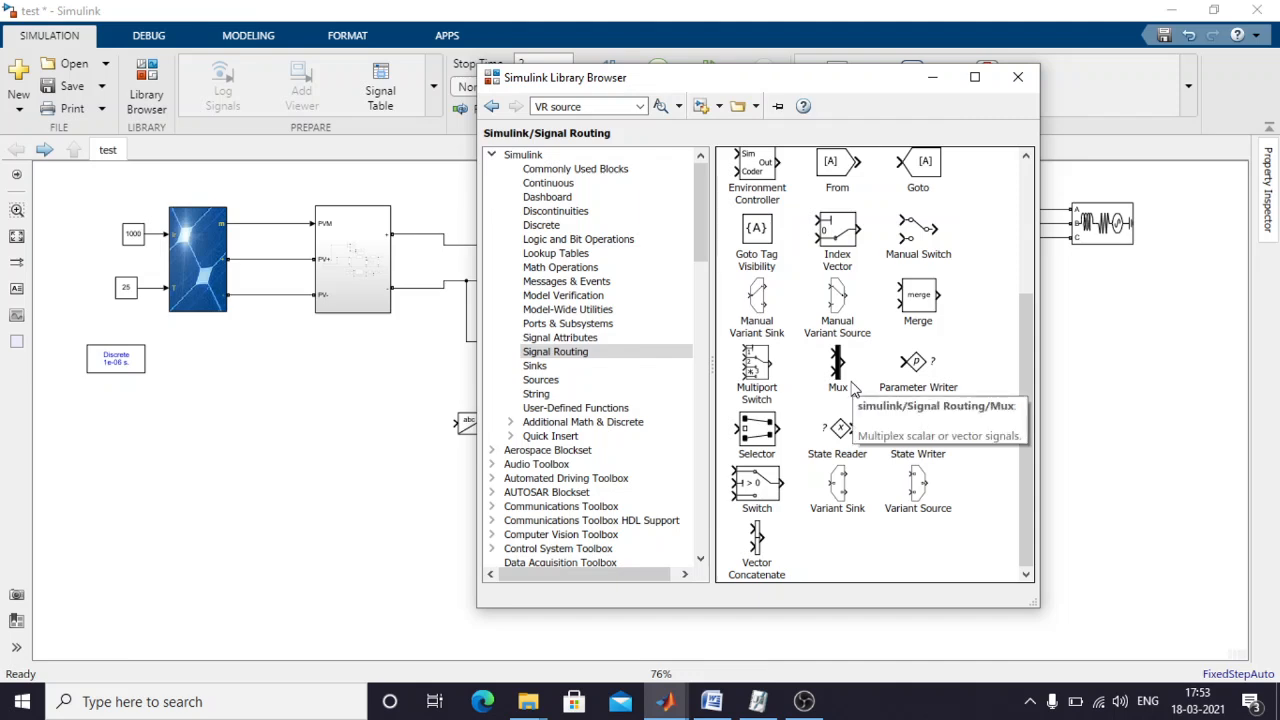
{"action": "scroll", "coordinate": [840, 325], "scroll_direction": "up", "scroll_amount": 2}
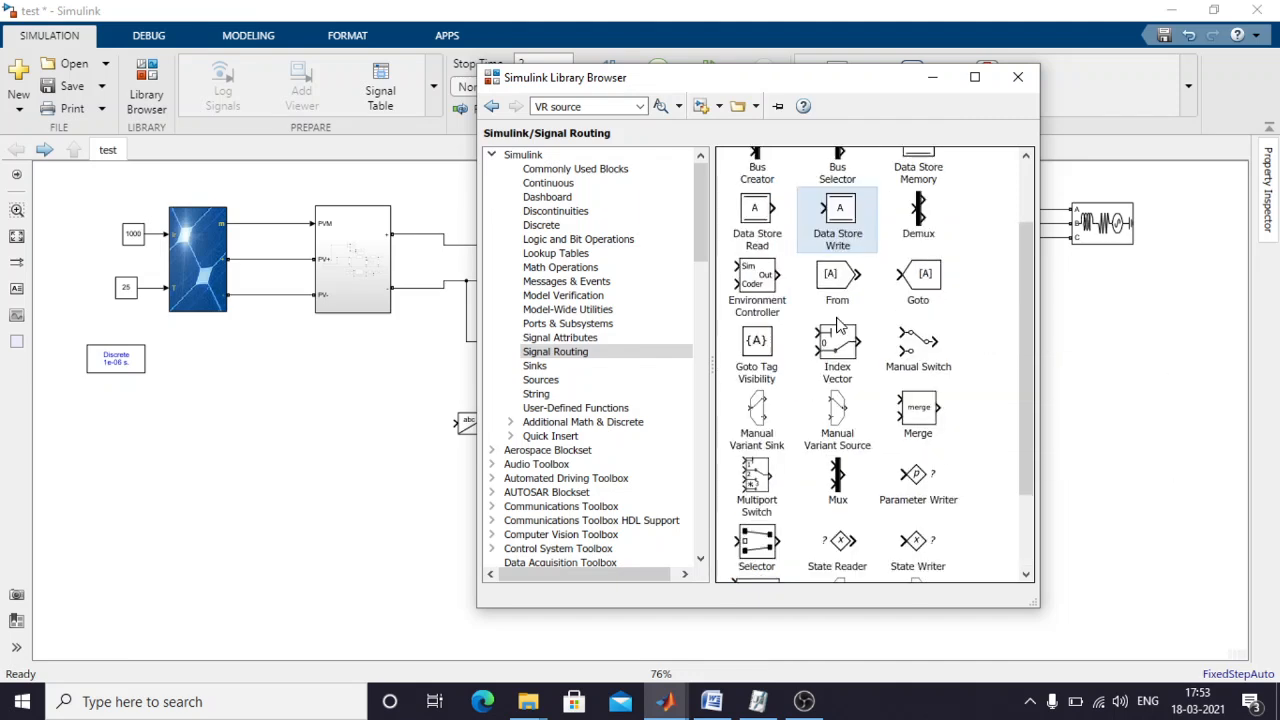
{"action": "left_click_drag", "start_coordinate": [838, 285], "coordinate": [452, 424]}
Update the available tags of the From block and set its Goto tag to Vabc.
{"action": "double_click", "coordinate": [357, 423]}
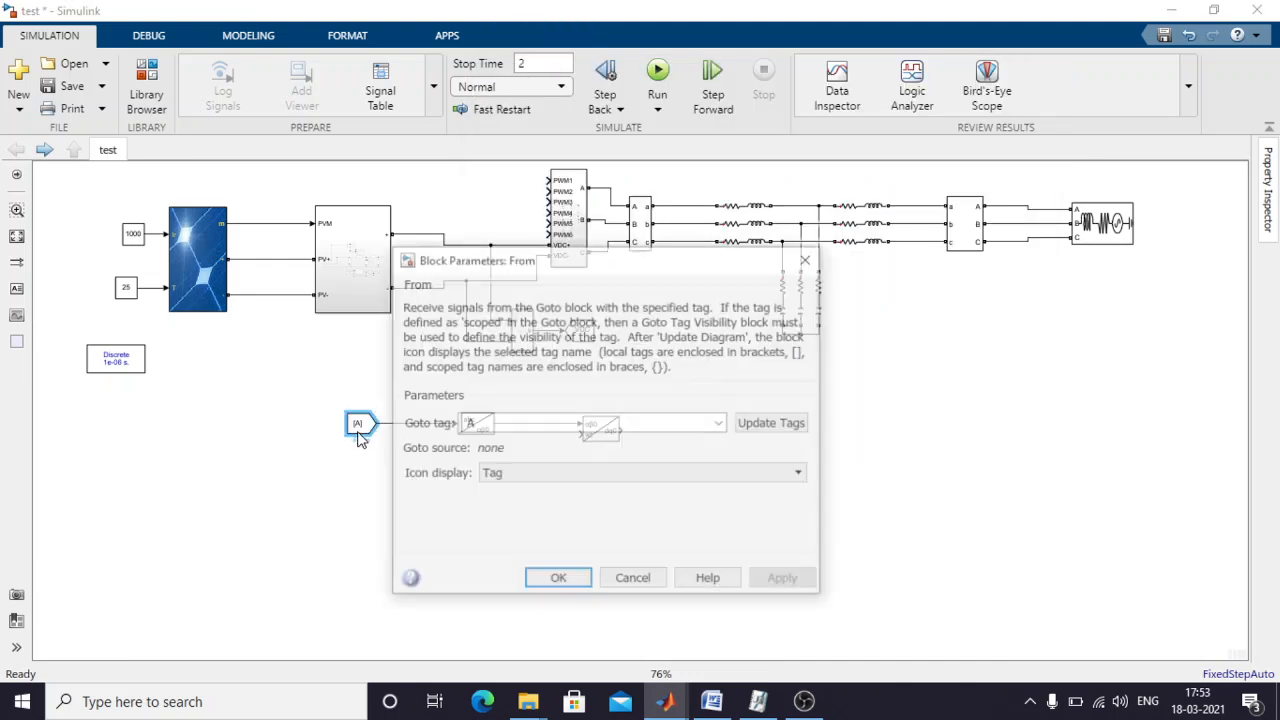
{"action": "left_click", "coordinate": [775, 425]}
{"action": "left_click", "coordinate": [720, 423]}
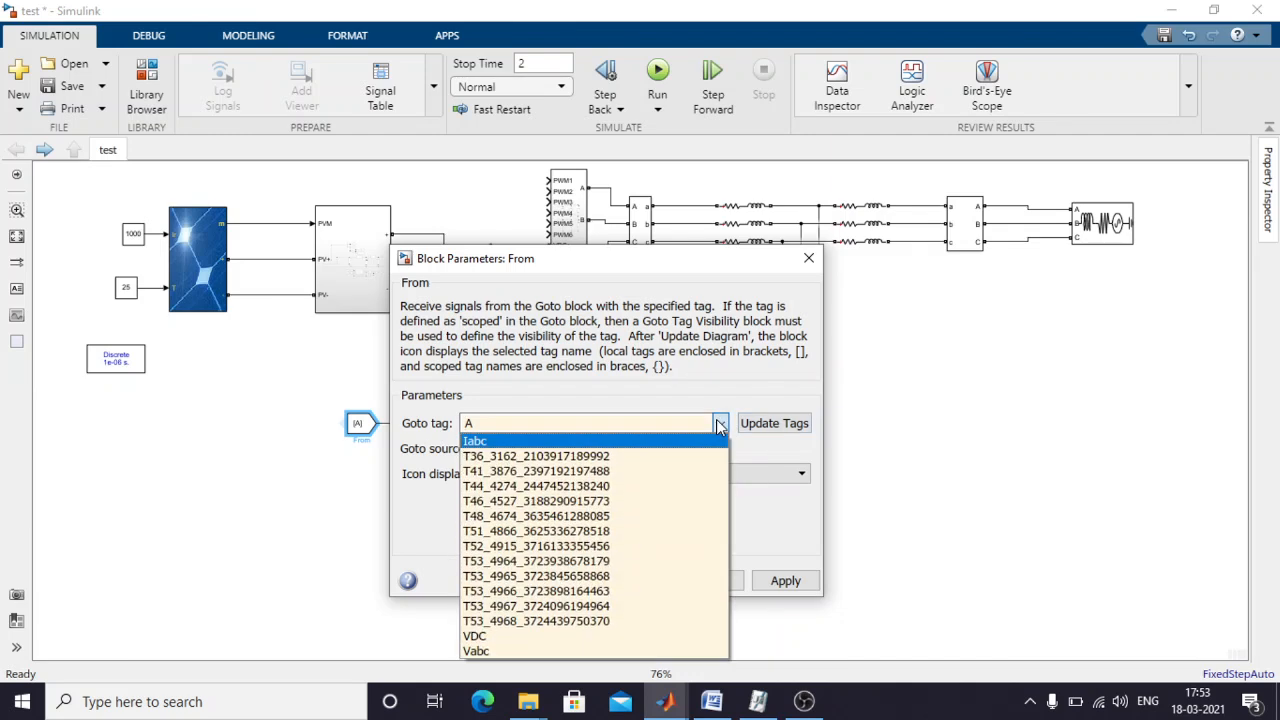
{"action": "left_click", "coordinate": [512, 650]}
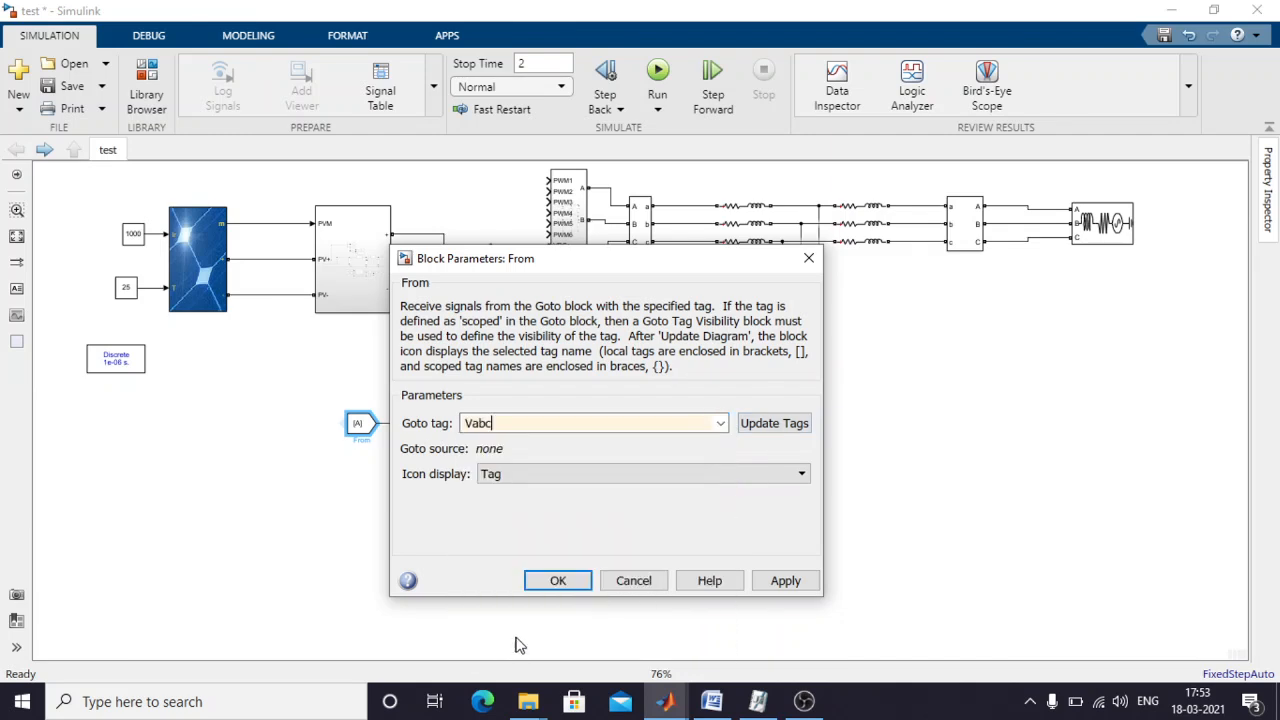
{"action": "left_click", "coordinate": [780, 582]}
{"action": "left_click", "coordinate": [540, 581]}
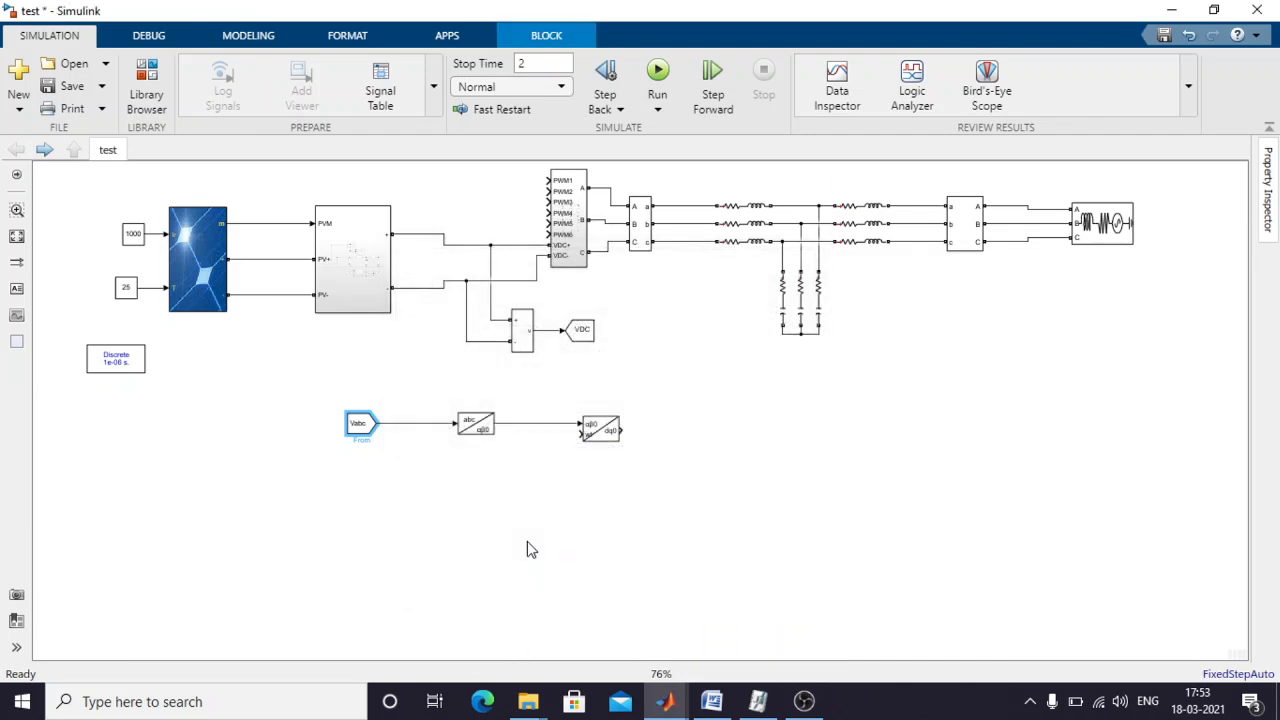
Move the abc to Alpha-Beta-Zero and Alpha-Beta-Zero to dq0 blocks closer to the Vabc From block.
{"action": "left_click", "coordinate": [476, 428]}
{"action": "left_click_drag", "start_coordinate": [476, 428], "coordinate": [418, 428]}
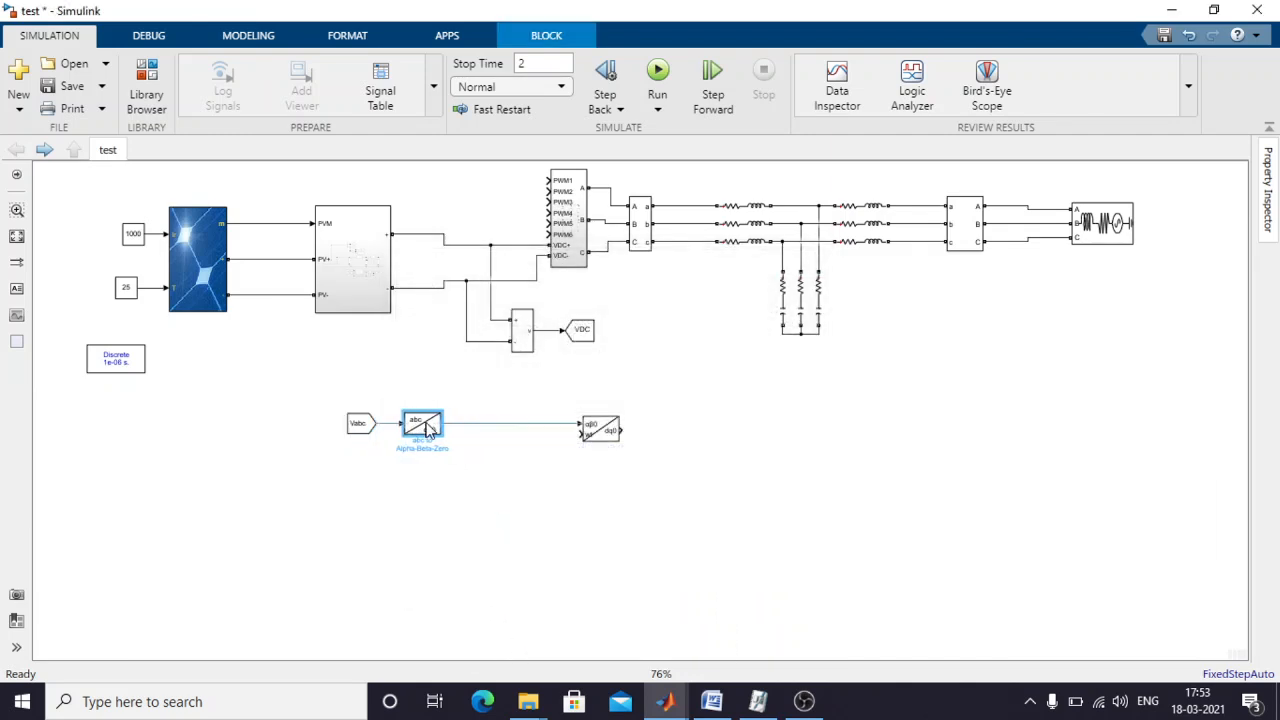
{"action": "left_click", "coordinate": [580, 428]}
{"action": "left_click_drag", "start_coordinate": [577, 428], "coordinate": [552, 428]}
{"action": "left_click", "coordinate": [587, 497]}
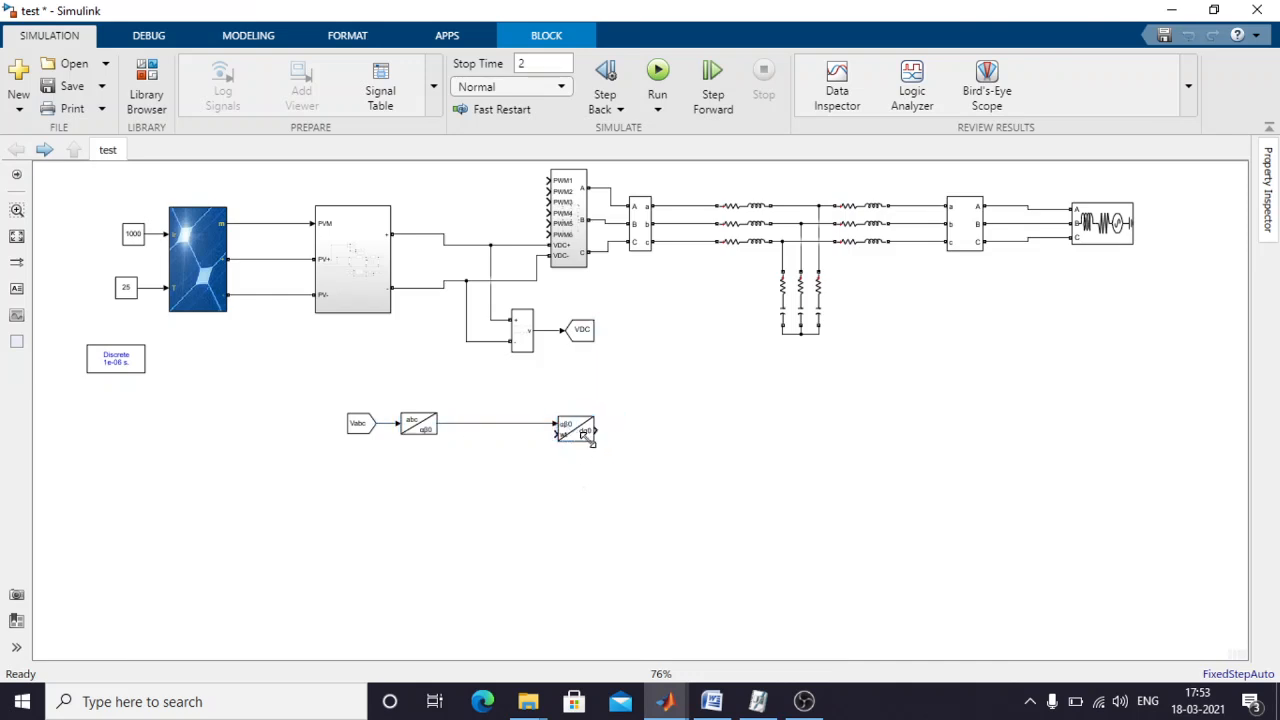
{"action": "left_click_drag", "start_coordinate": [418, 428], "coordinate": [432, 428]}
{"action": "left_click", "coordinate": [503, 516]}
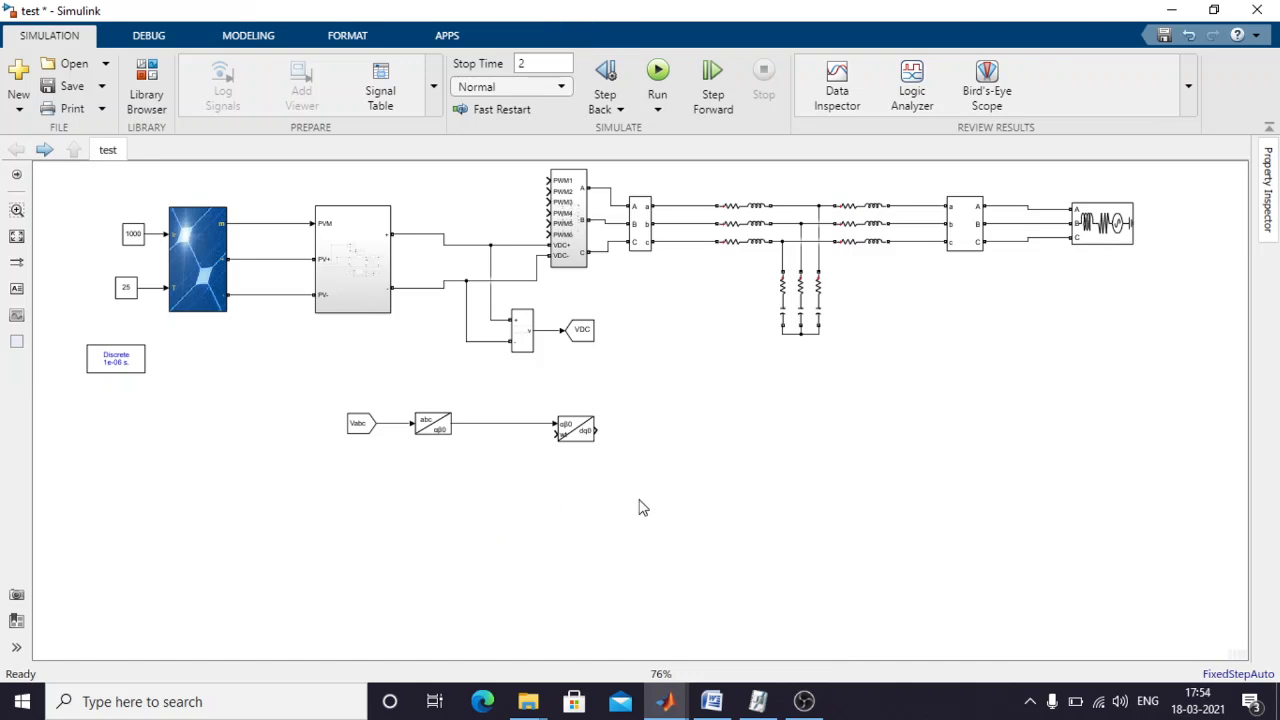
Examine how the wt and alphabeta tags link the transformations and phase-locked loop in the Two_Stage_Inverter_final model.
{"action": "mouse_move", "coordinate": [665, 701]}
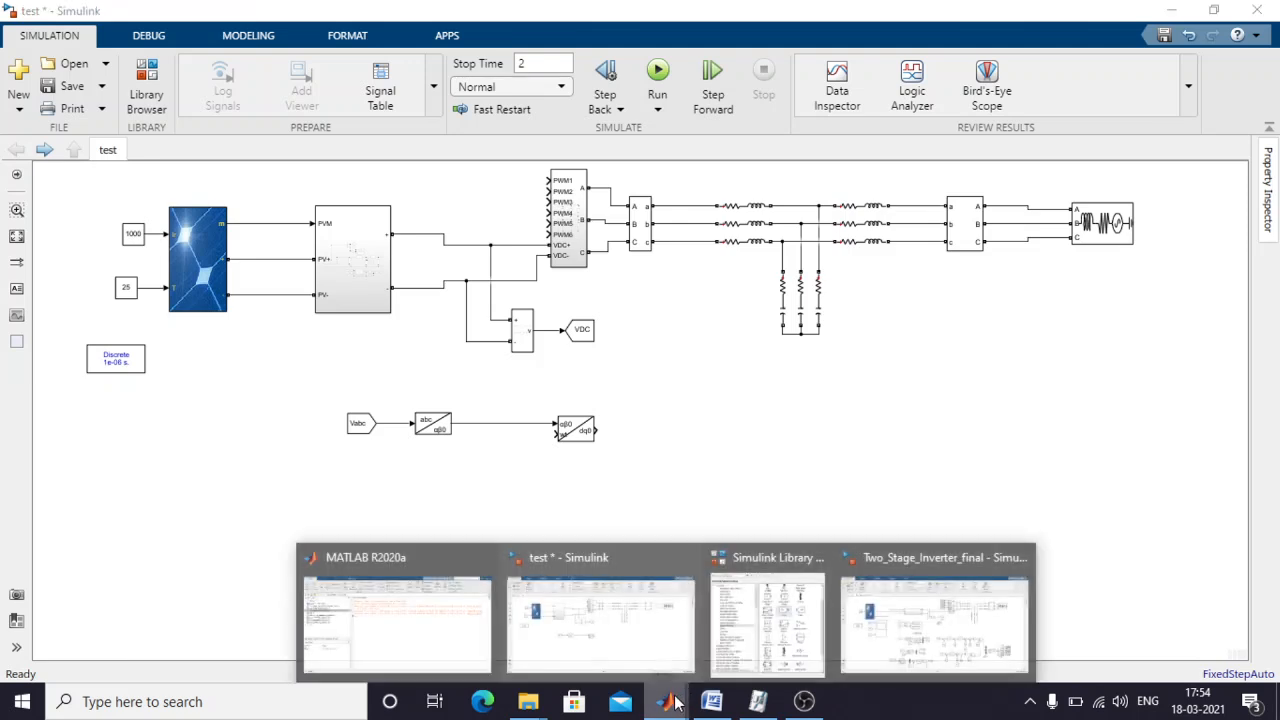
{"action": "left_click", "coordinate": [930, 600]}
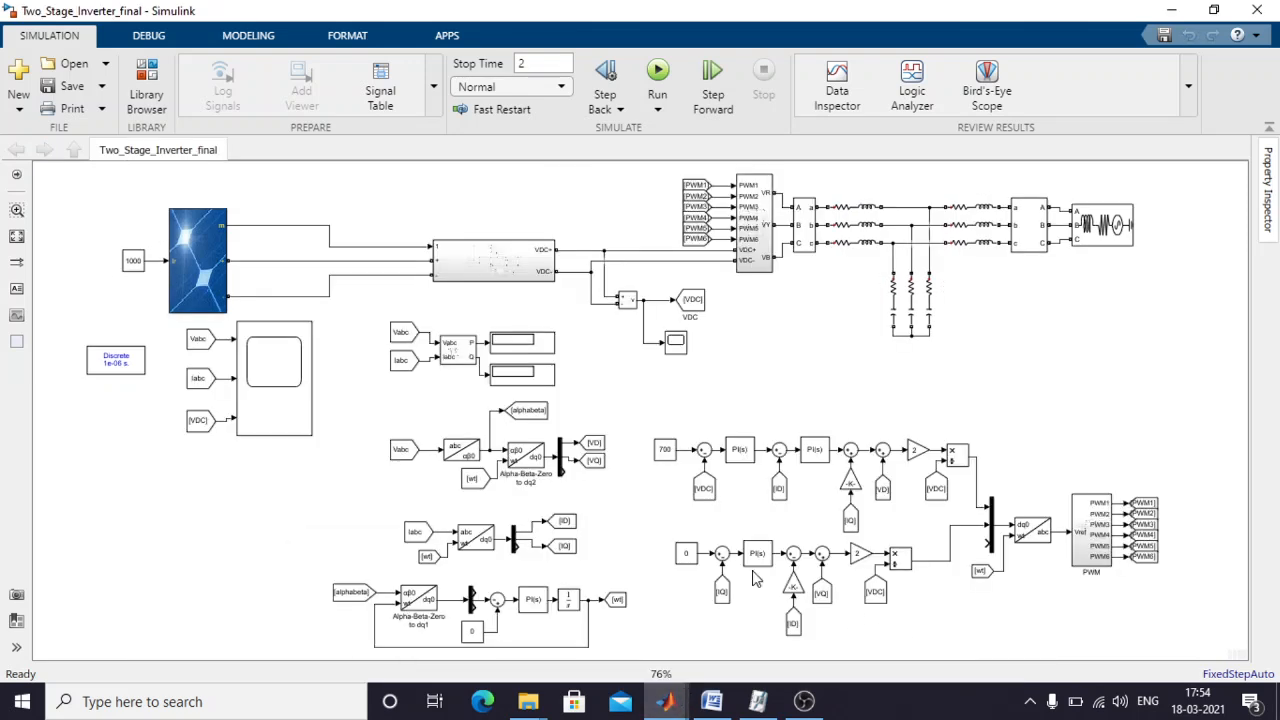
{"action": "left_click", "coordinate": [475, 484]}
{"action": "left_click", "coordinate": [468, 497]}
{"action": "left_click", "coordinate": [356, 594]}
{"action": "left_click", "coordinate": [513, 416]}
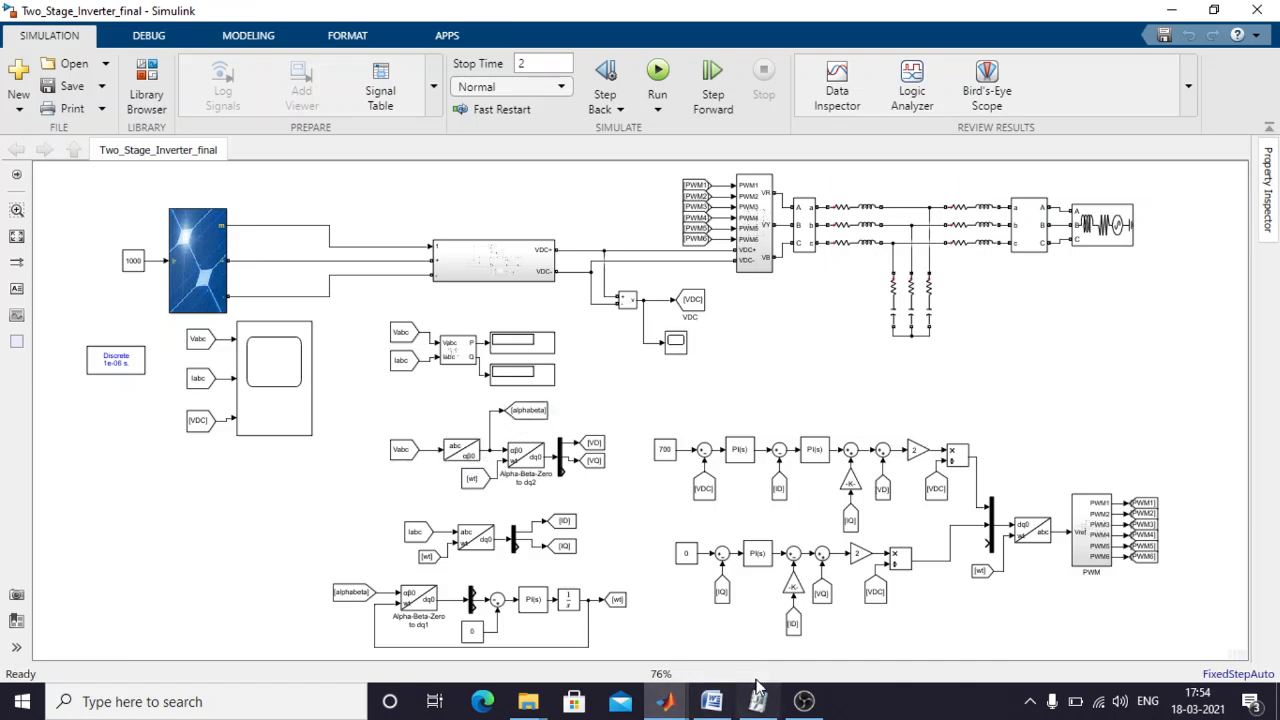
Switch to the test model, copy the VDC Goto block and connect the copy to the abc to Alpha-Beta-Zero output line.
{"action": "left_click", "coordinate": [655, 706]}
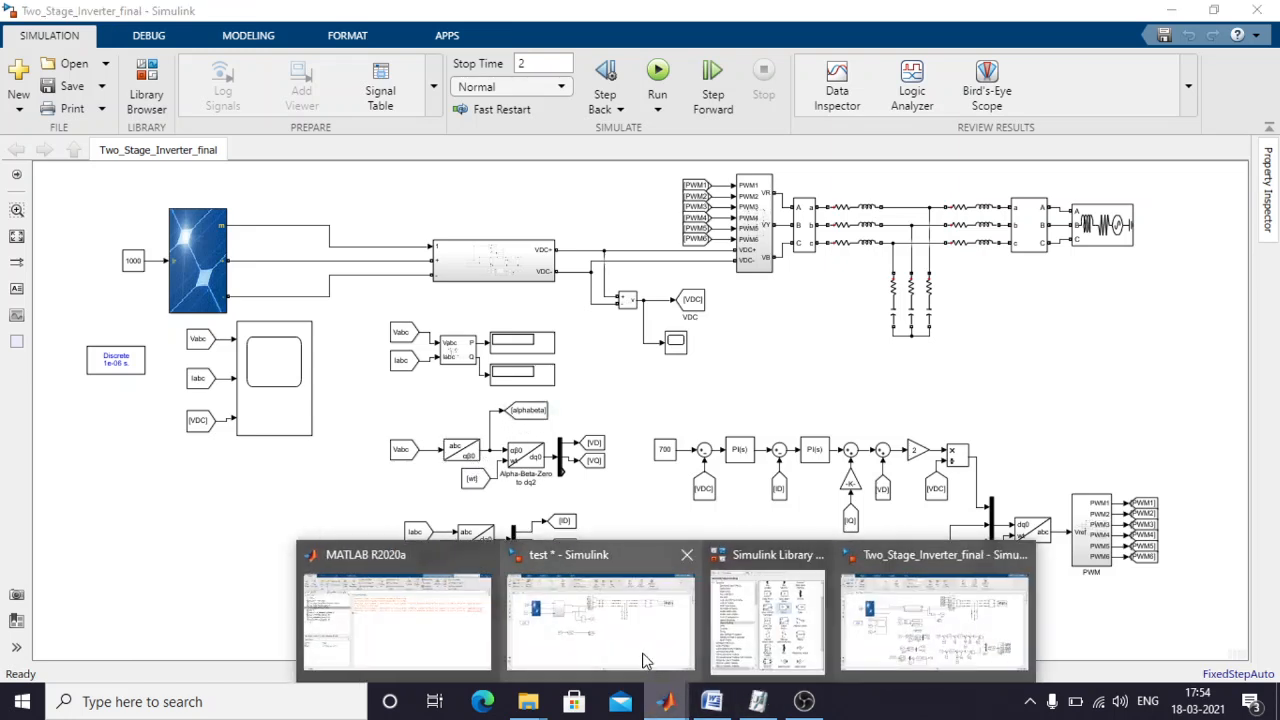
{"action": "left_click", "coordinate": [632, 640]}
{"action": "left_click_drag", "start_coordinate": [590, 342], "coordinate": [510, 398]}
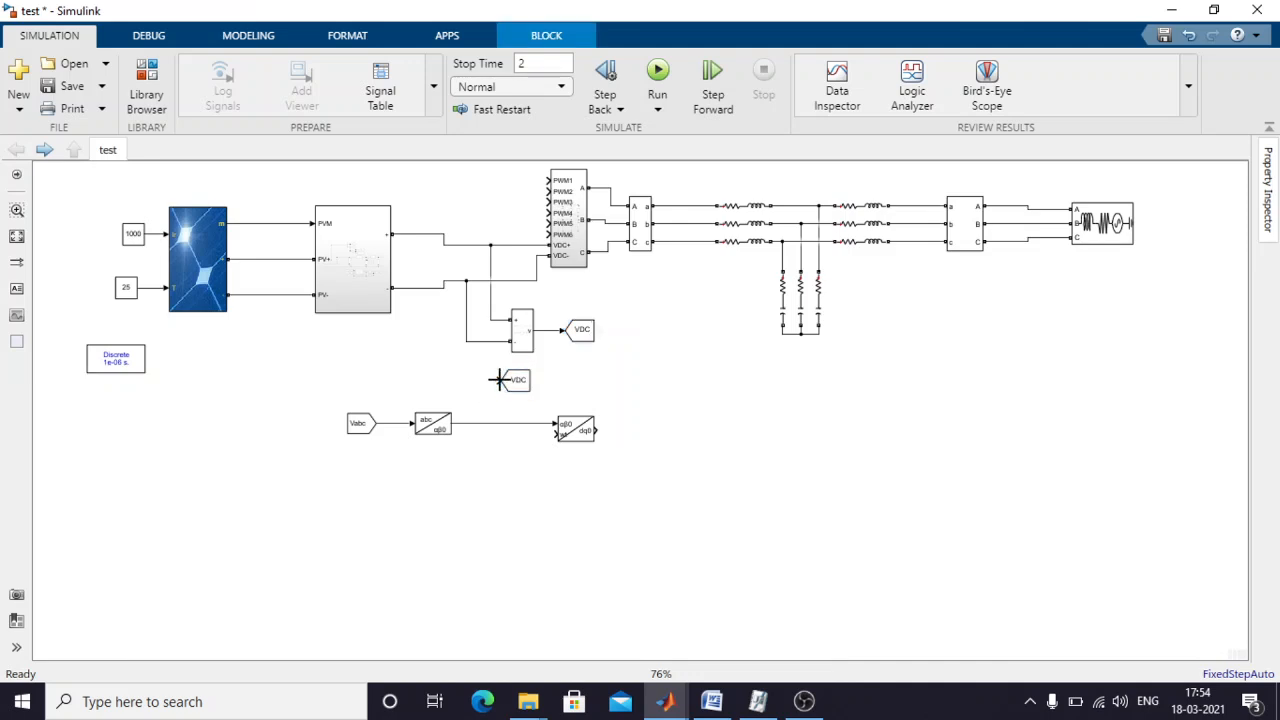
{"action": "left_click_drag", "start_coordinate": [498, 381], "coordinate": [480, 424]}
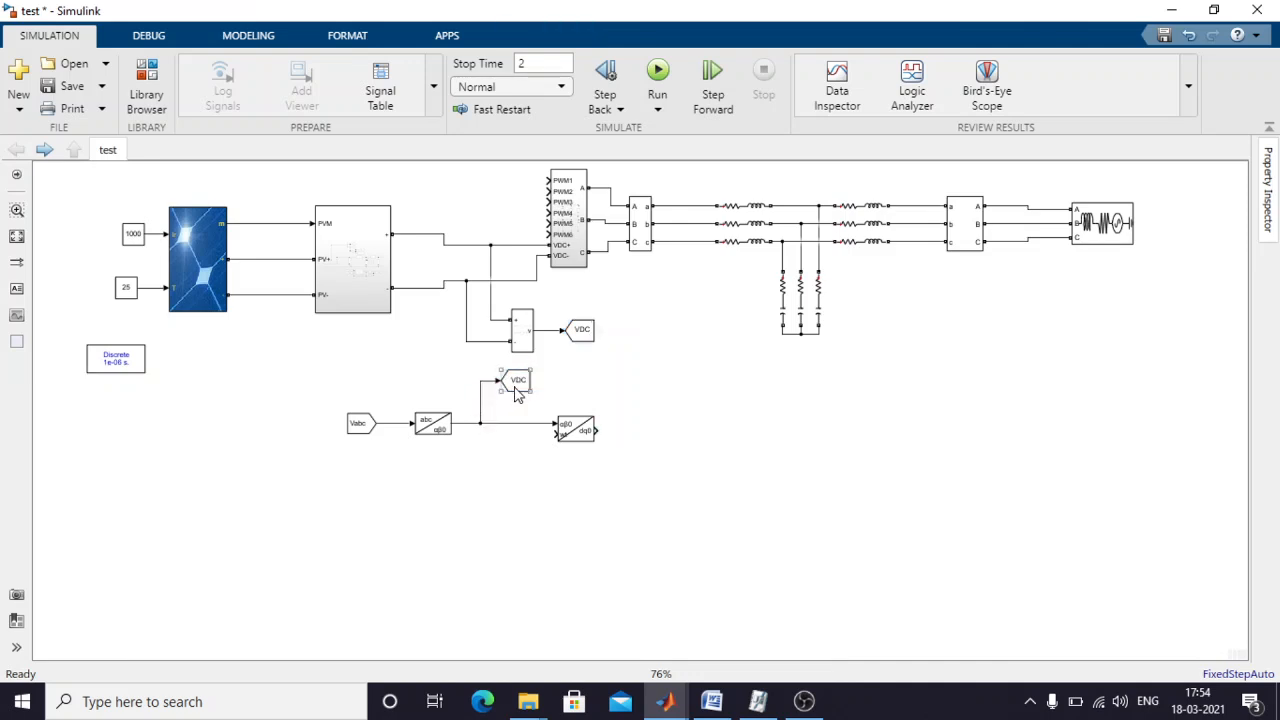
Set the copied Goto block's tag to alphabeta and widen the block until the full tag is readable.
{"action": "double_click", "coordinate": [516, 380]}
{"action": "double_click", "coordinate": [665, 308]}
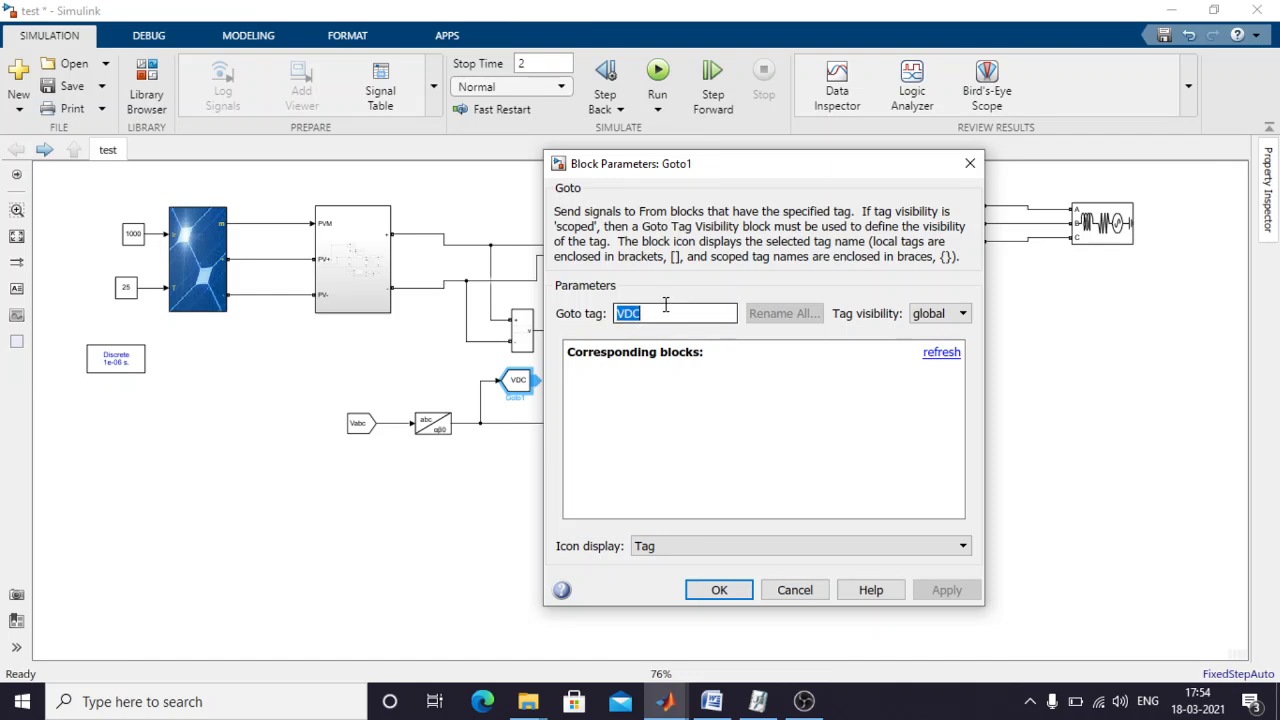
{"action": "type", "text": "al"}
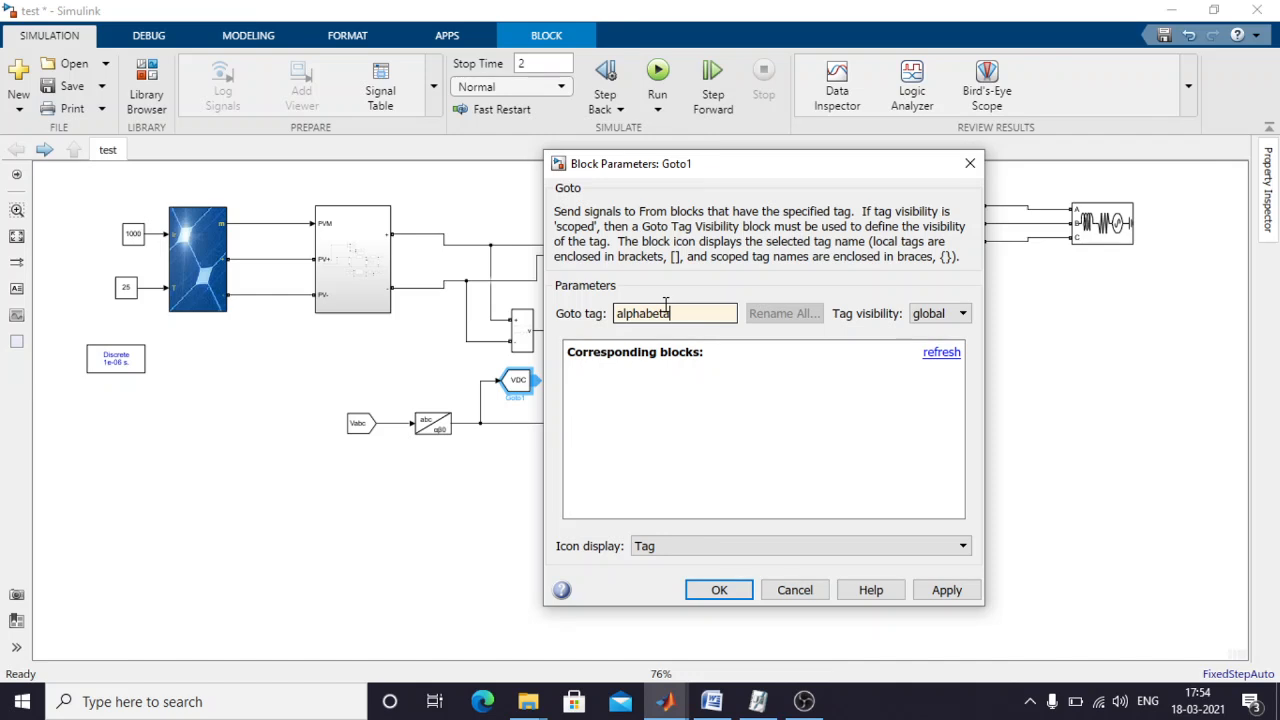
{"action": "type", "text": "phabeta"}
{"action": "left_click", "coordinate": [946, 590]}
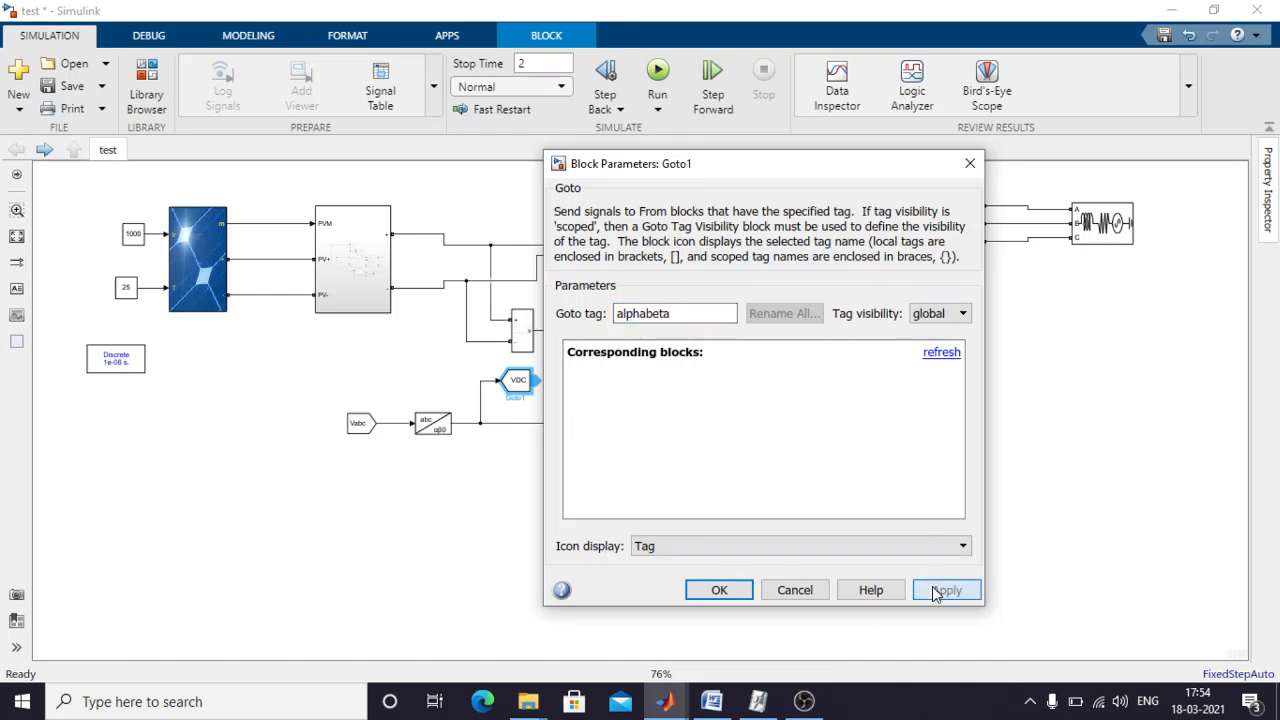
{"action": "left_click", "coordinate": [722, 590]}
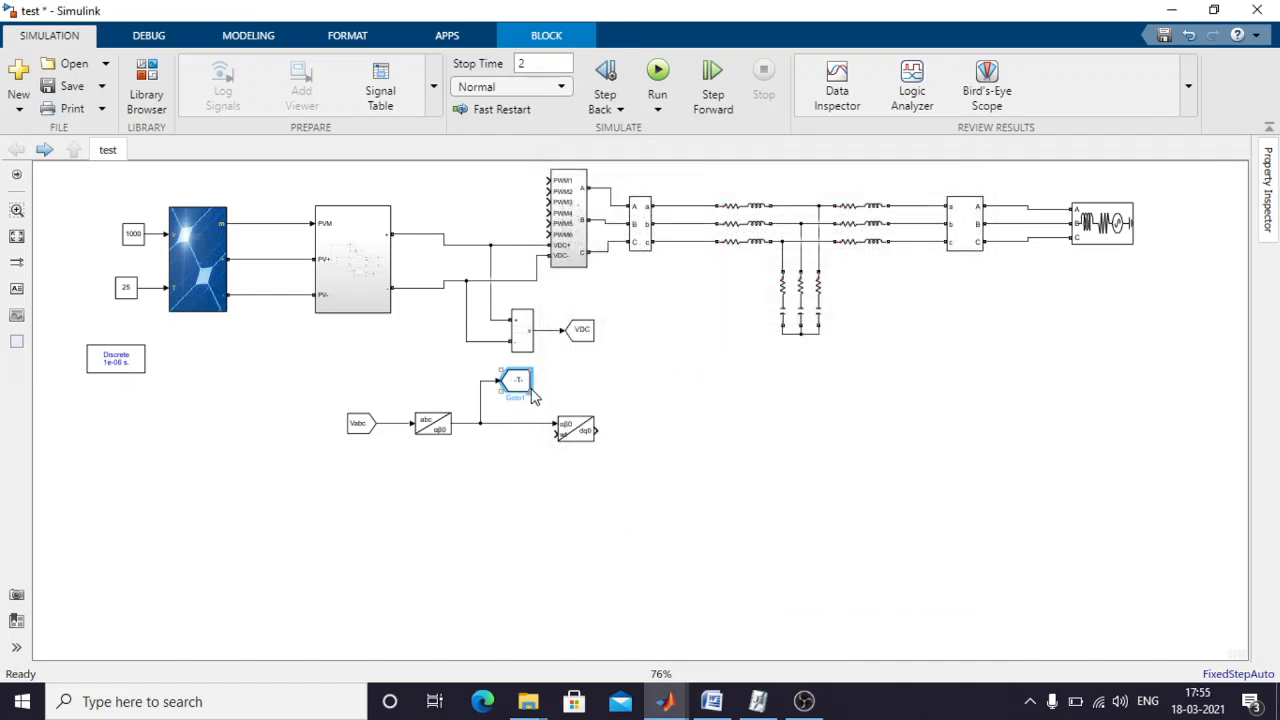
{"action": "left_click_drag", "start_coordinate": [527, 388], "coordinate": [581, 389]}
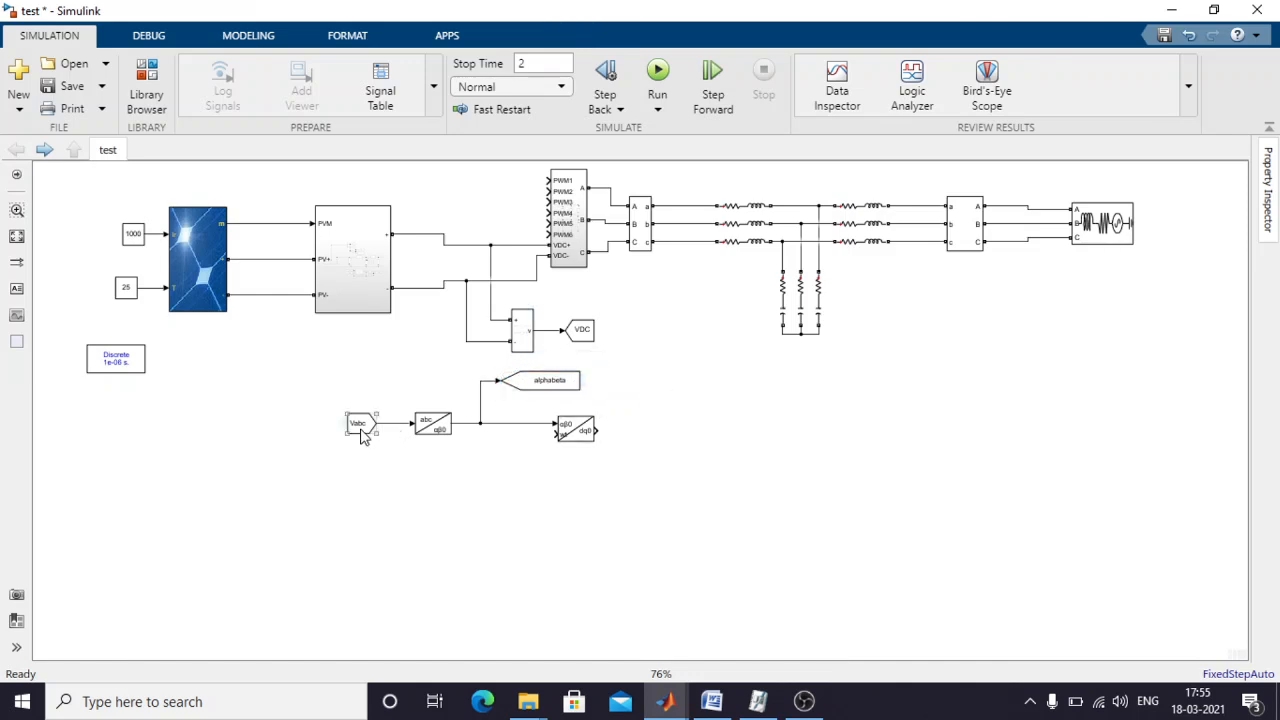
Copy the Vabc From block to the empty area below, set its Goto tag to alphabeta and widen it to fit.
{"action": "left_click_drag", "start_coordinate": [358, 424], "coordinate": [354, 592]}
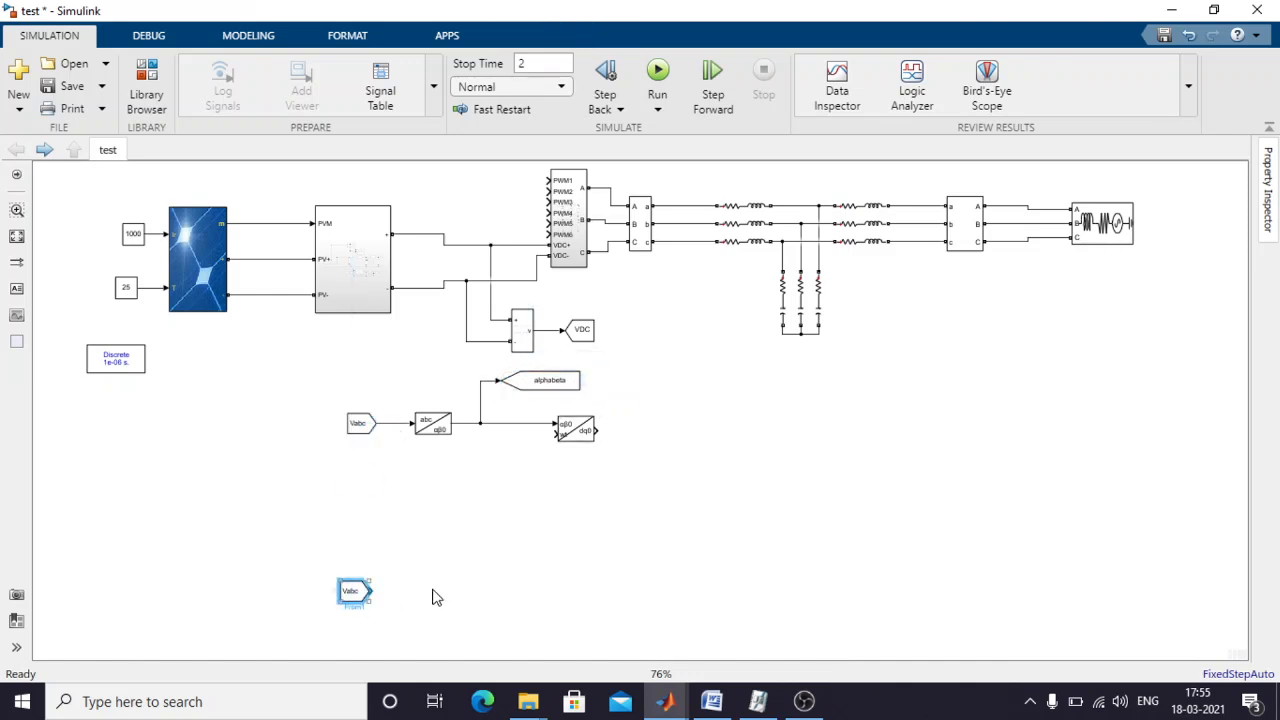
{"action": "double_click", "coordinate": [355, 592]}
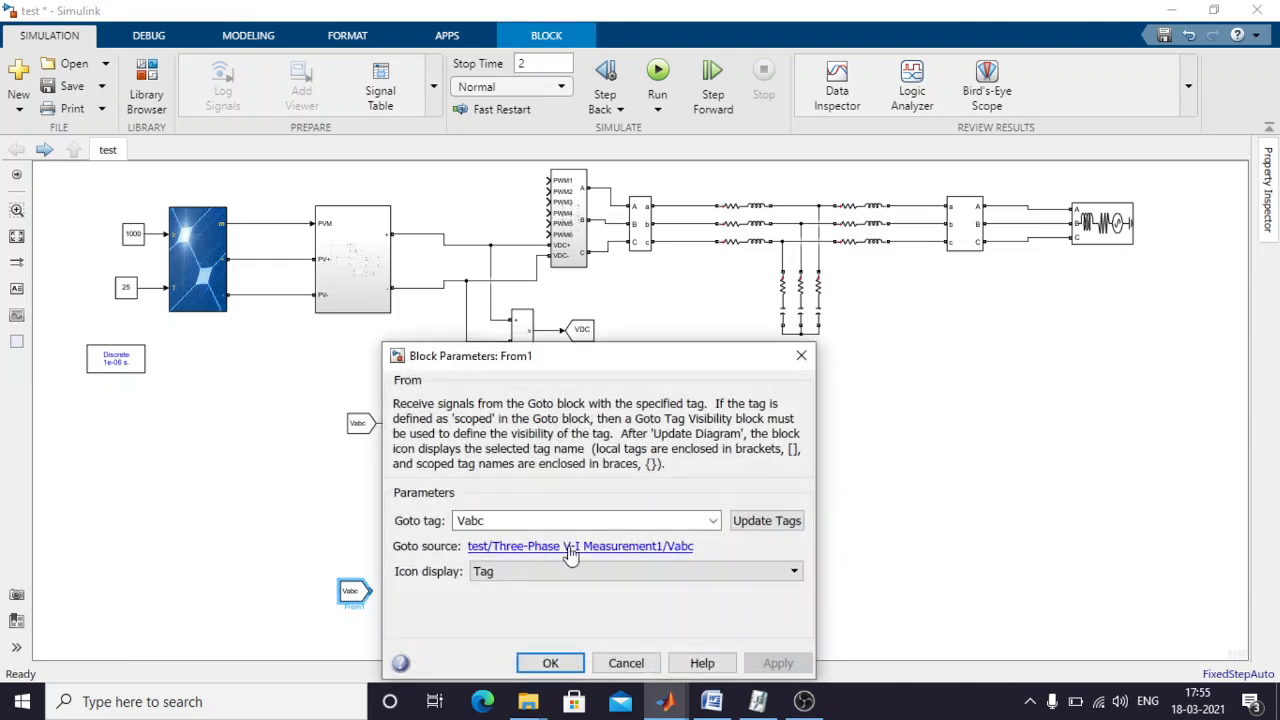
{"action": "left_click", "coordinate": [713, 521]}
{"action": "left_click", "coordinate": [566, 504]}
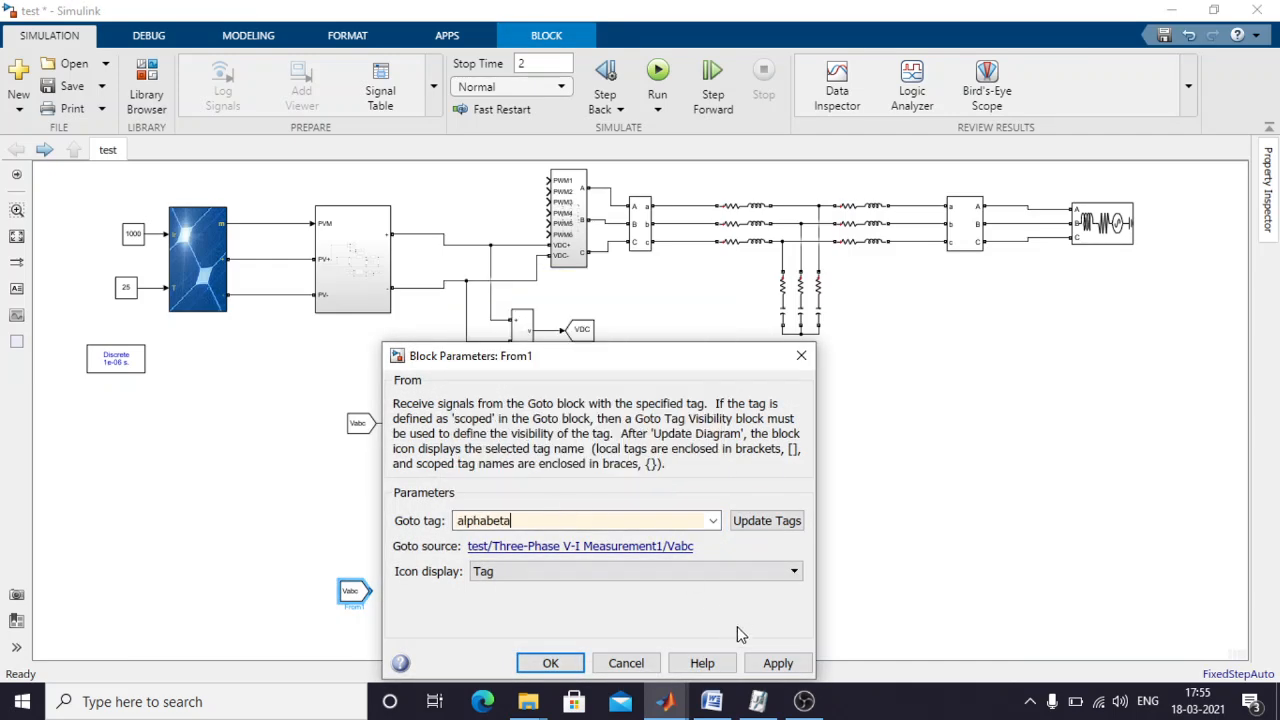
{"action": "left_click", "coordinate": [780, 664]}
{"action": "left_click", "coordinate": [552, 663]}
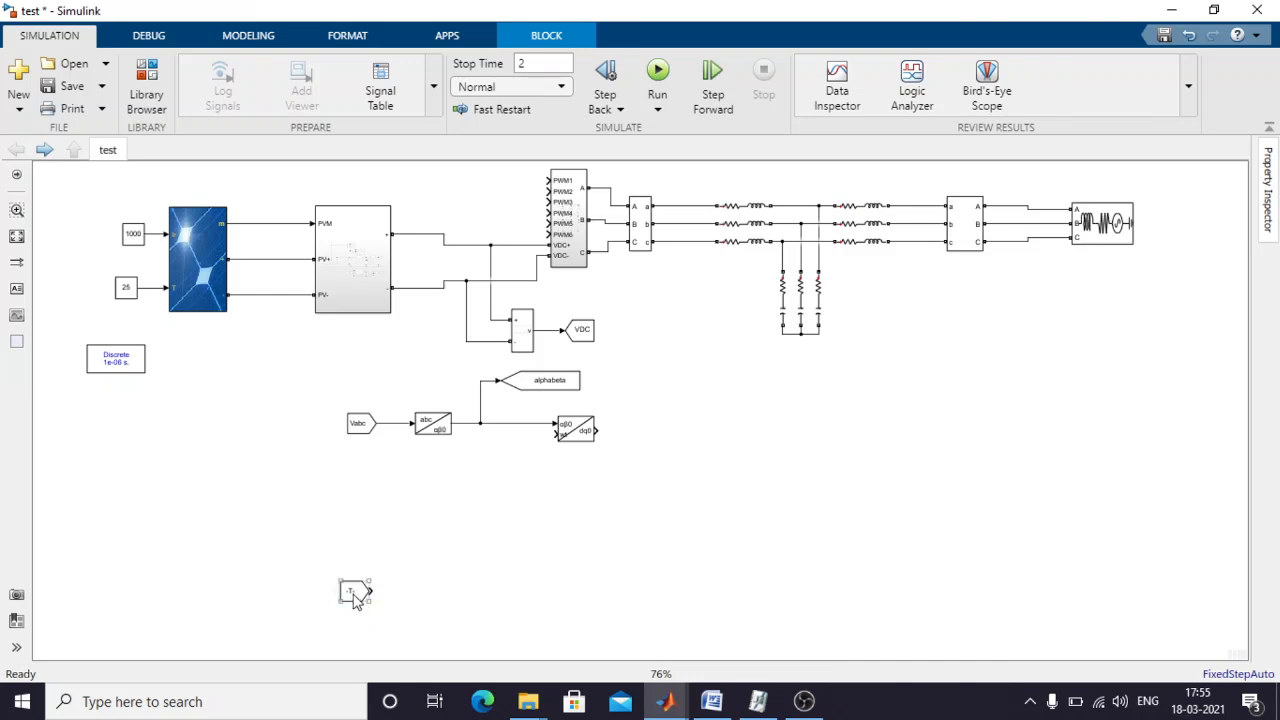
{"action": "left_click_drag", "start_coordinate": [338, 580], "coordinate": [300, 580]}
{"action": "left_click", "coordinate": [433, 580]}
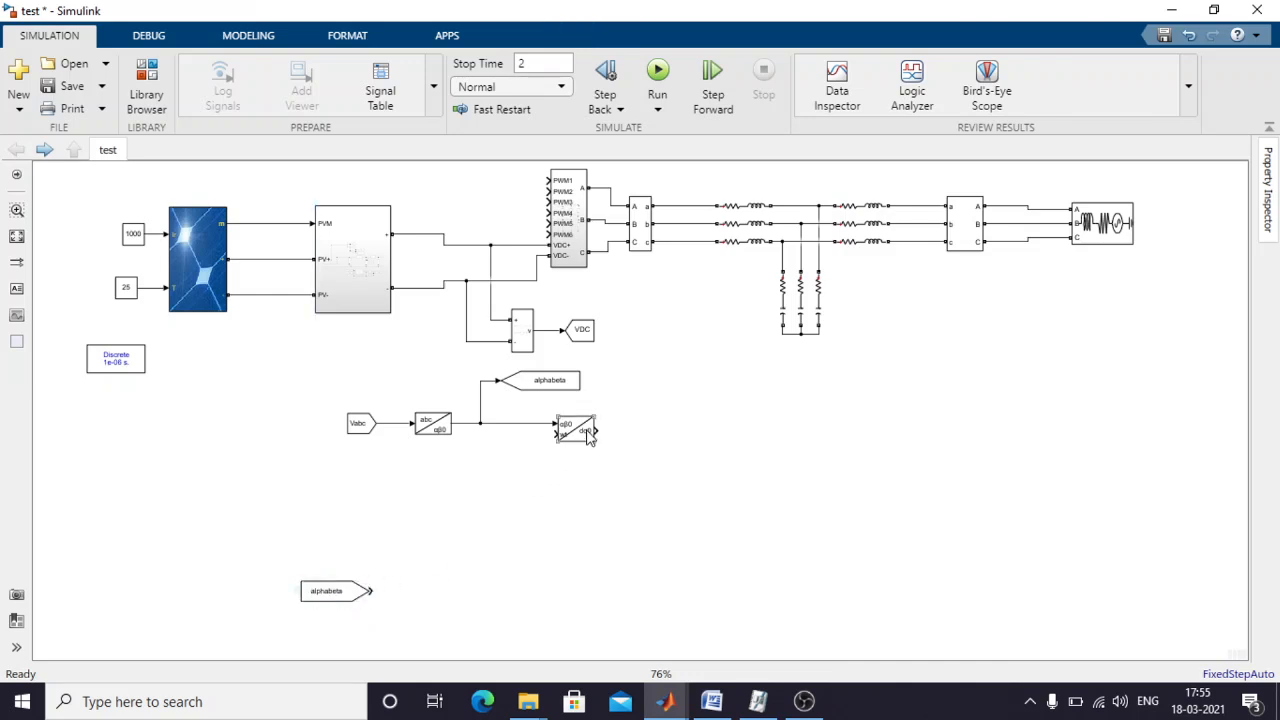
Copy the Alpha-Beta-Zero to dq0 block to the alphabeta From block's output and attach a Demux from Signal Routing to its output.
{"action": "left_click_drag", "start_coordinate": [588, 438], "coordinate": [408, 593]}
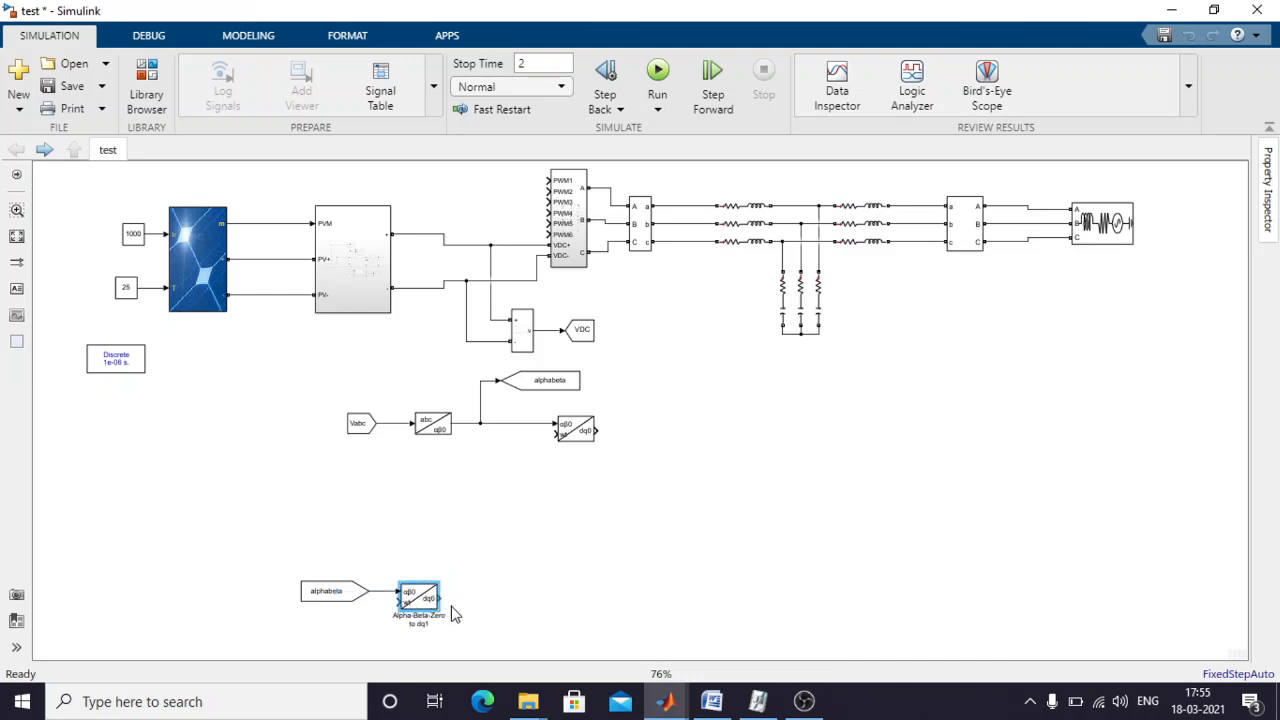
{"action": "left_click", "coordinate": [146, 90]}
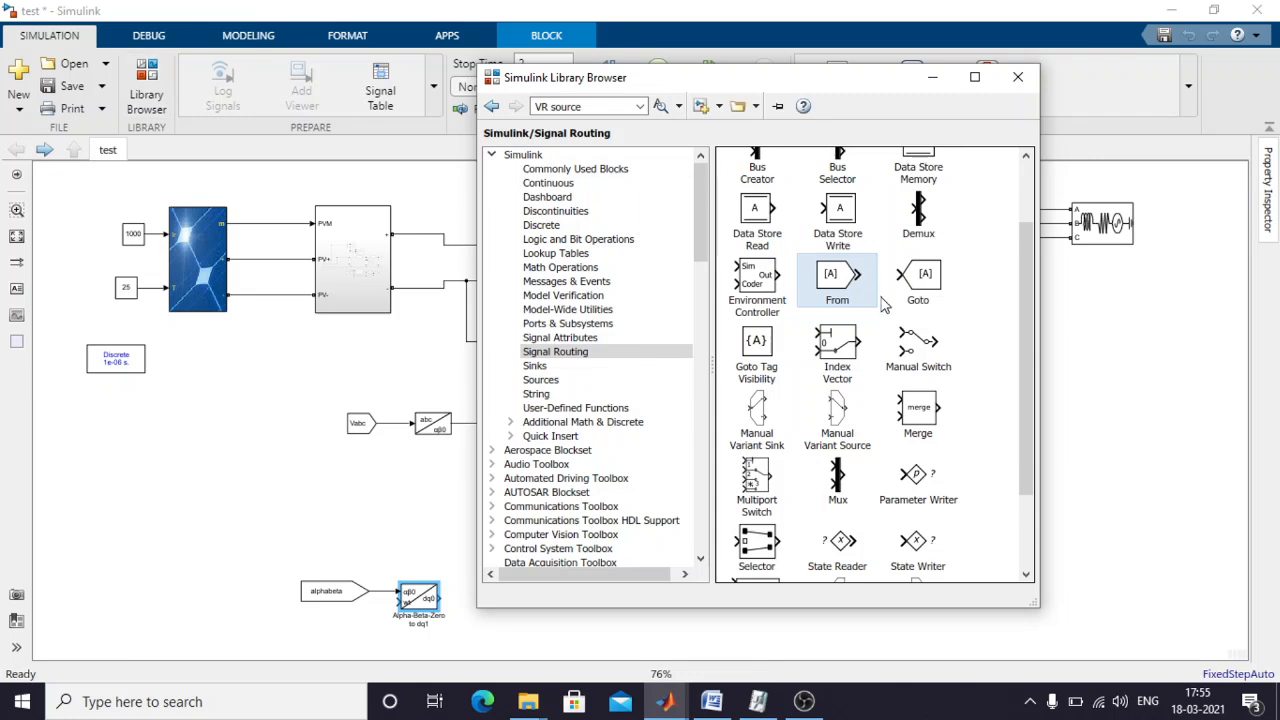
{"action": "left_click_drag", "start_coordinate": [919, 230], "coordinate": [474, 605]}
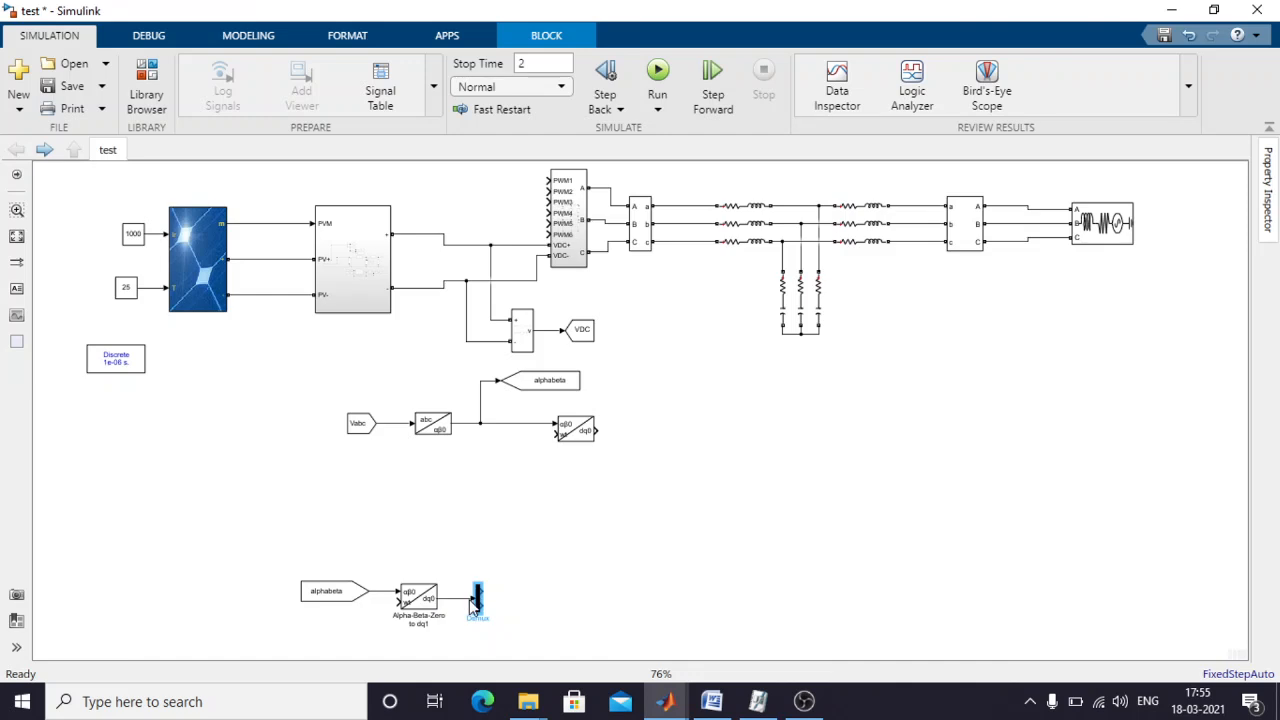
Set the Demux block's number of outputs to 3.
{"action": "double_click", "coordinate": [477, 600]}
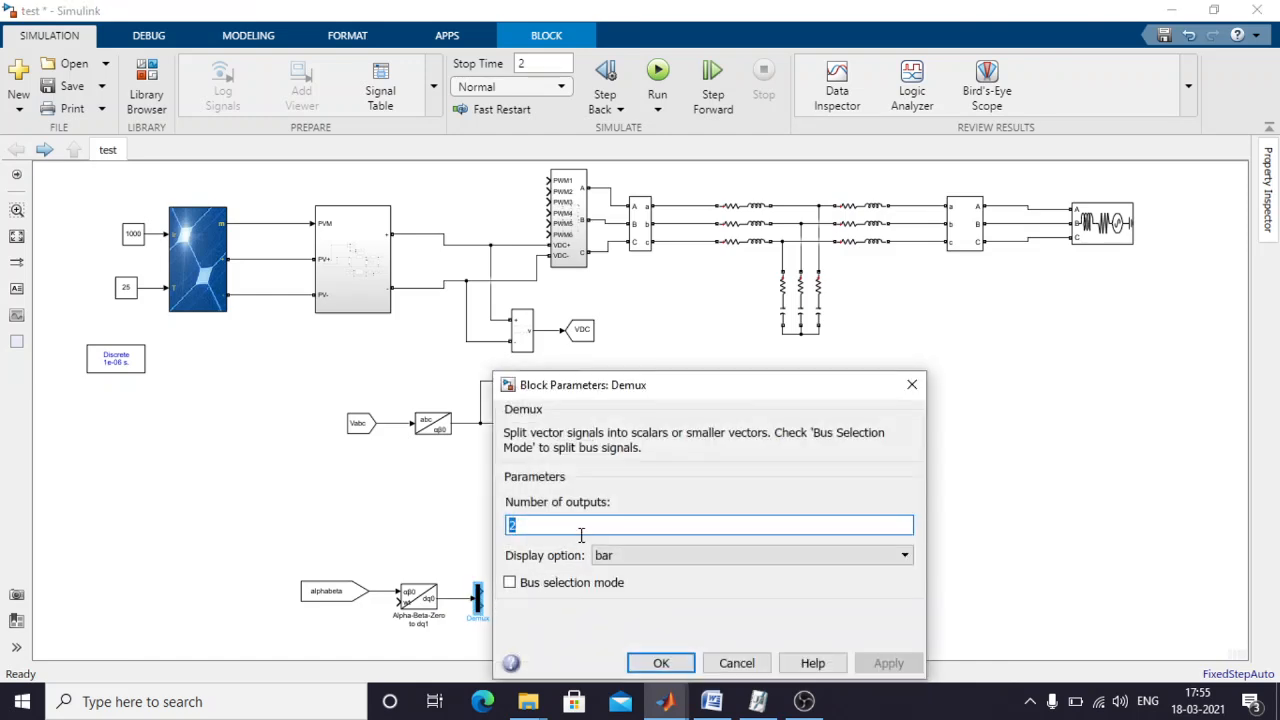
{"action": "type", "text": "3"}
{"action": "left_click", "coordinate": [888, 663]}
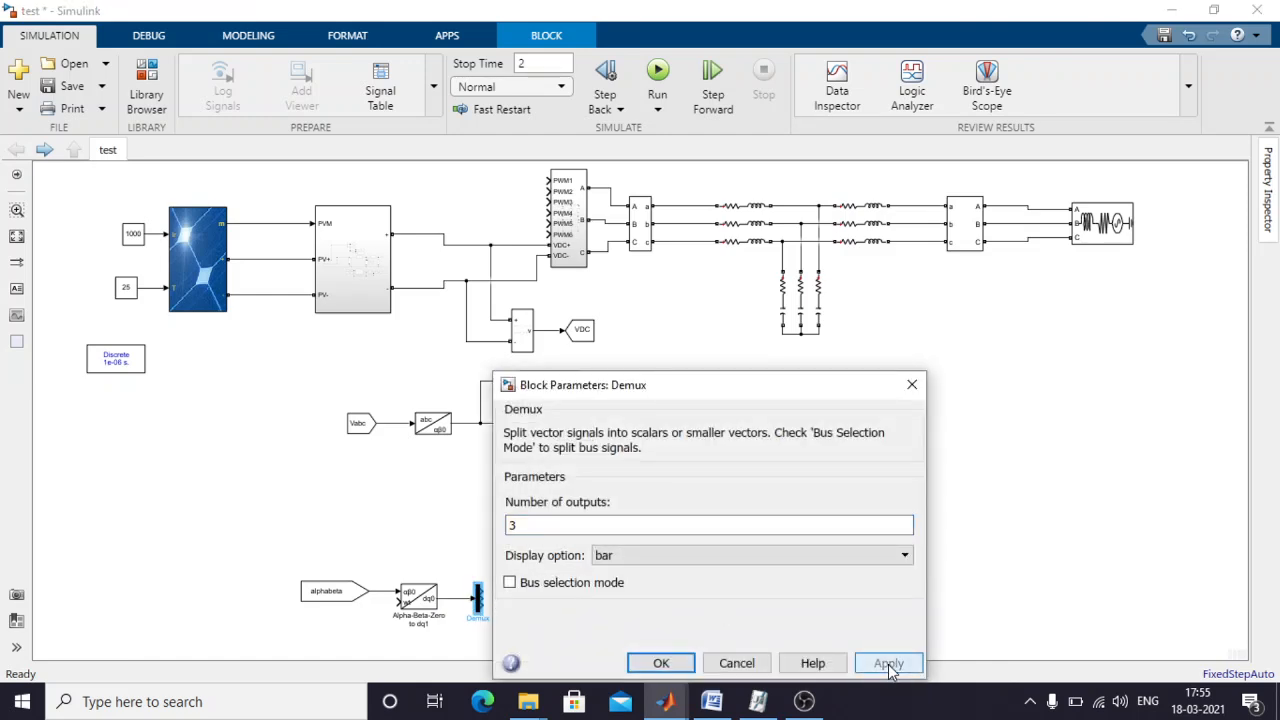
{"action": "left_click", "coordinate": [661, 663]}
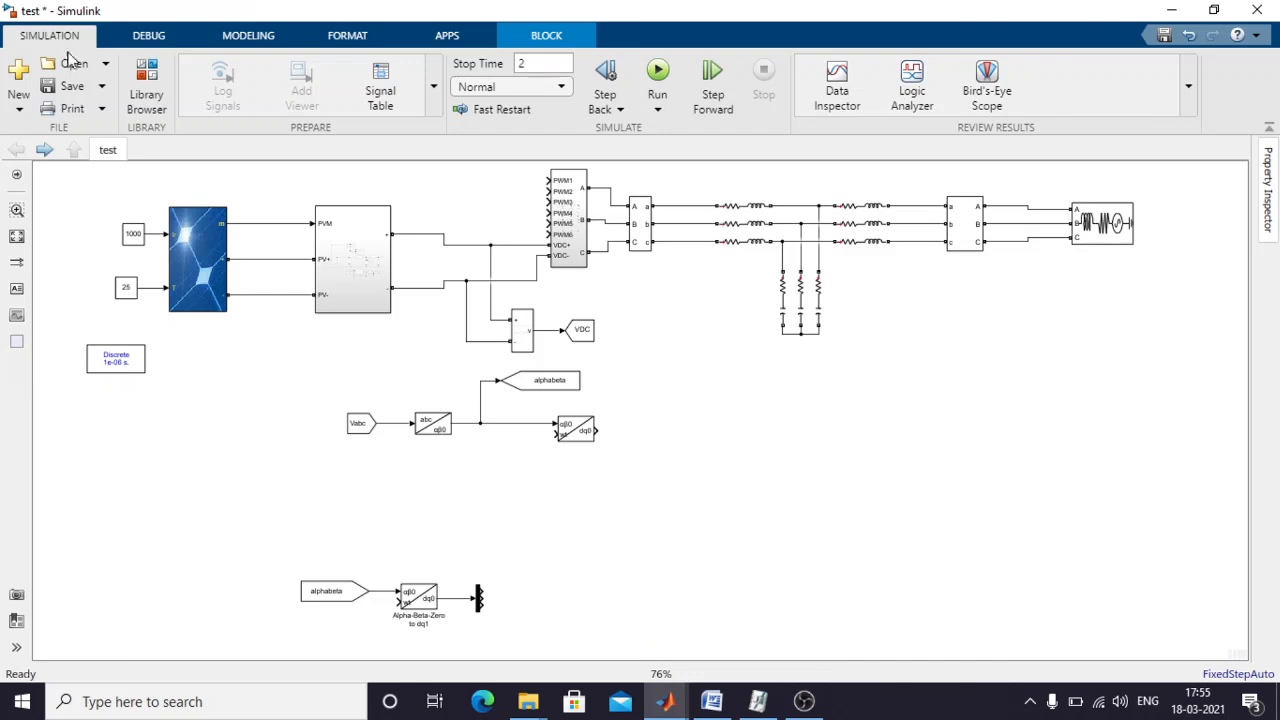
Insert an Add block from the Math Operations library and connect the Demux's middle output to its first input.
{"action": "left_click", "coordinate": [147, 85]}
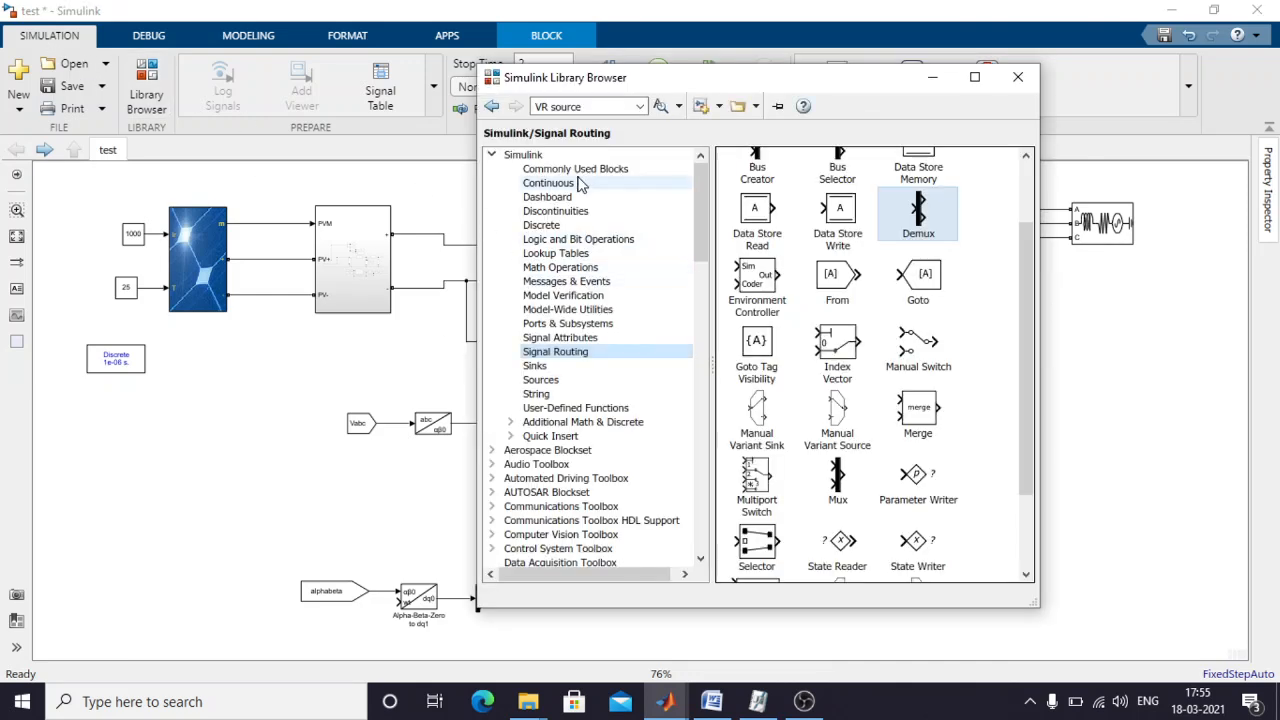
{"action": "scroll", "coordinate": [862, 352], "scroll_direction": "down", "scroll_amount": 4}
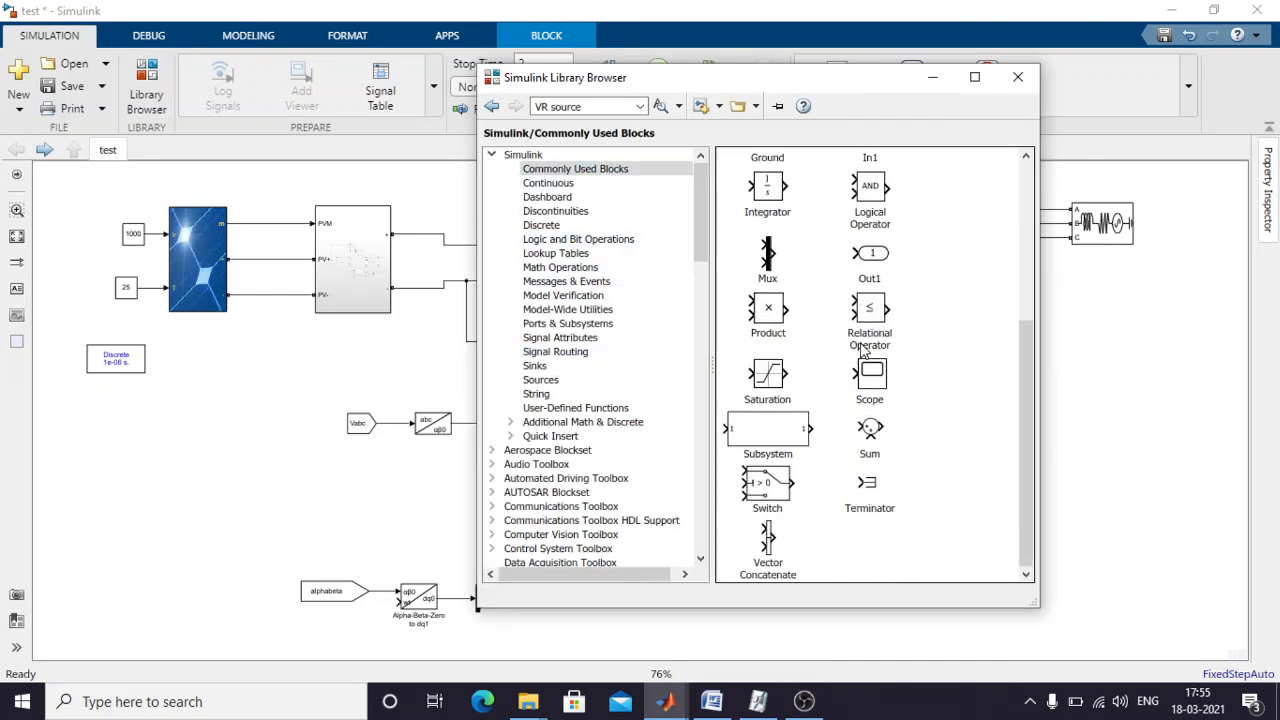
{"action": "scroll", "coordinate": [862, 352], "scroll_direction": "up", "scroll_amount": 2}
{"action": "scroll", "coordinate": [862, 352], "scroll_direction": "up", "scroll_amount": 2}
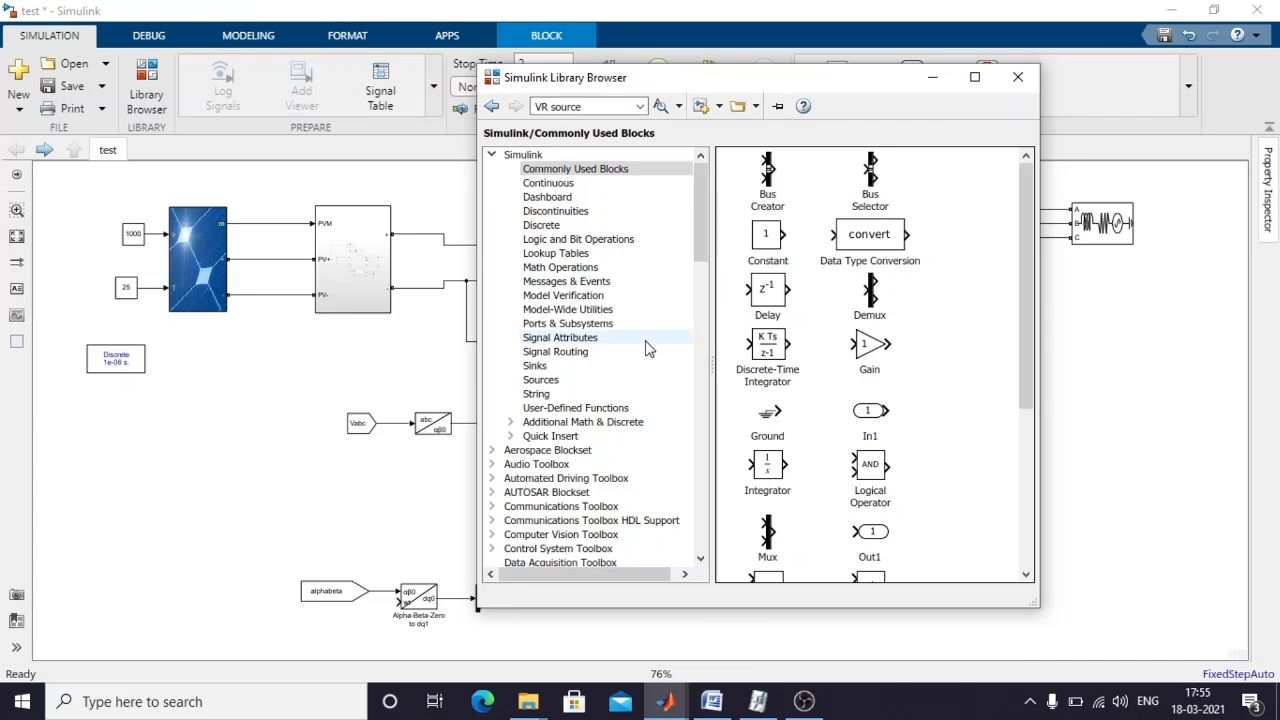
{"action": "left_click", "coordinate": [560, 267]}
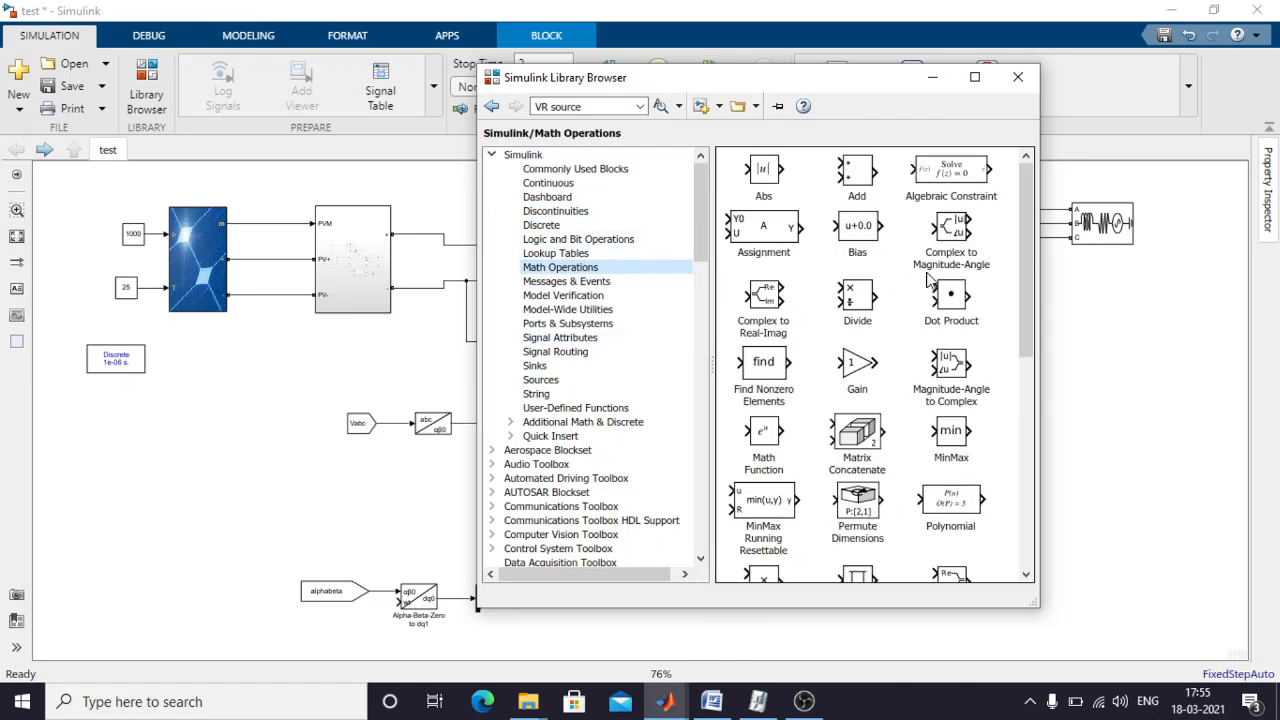
{"action": "left_click", "coordinate": [862, 178]}
{"action": "left_click_drag", "start_coordinate": [688, 325], "coordinate": [581, 602]}
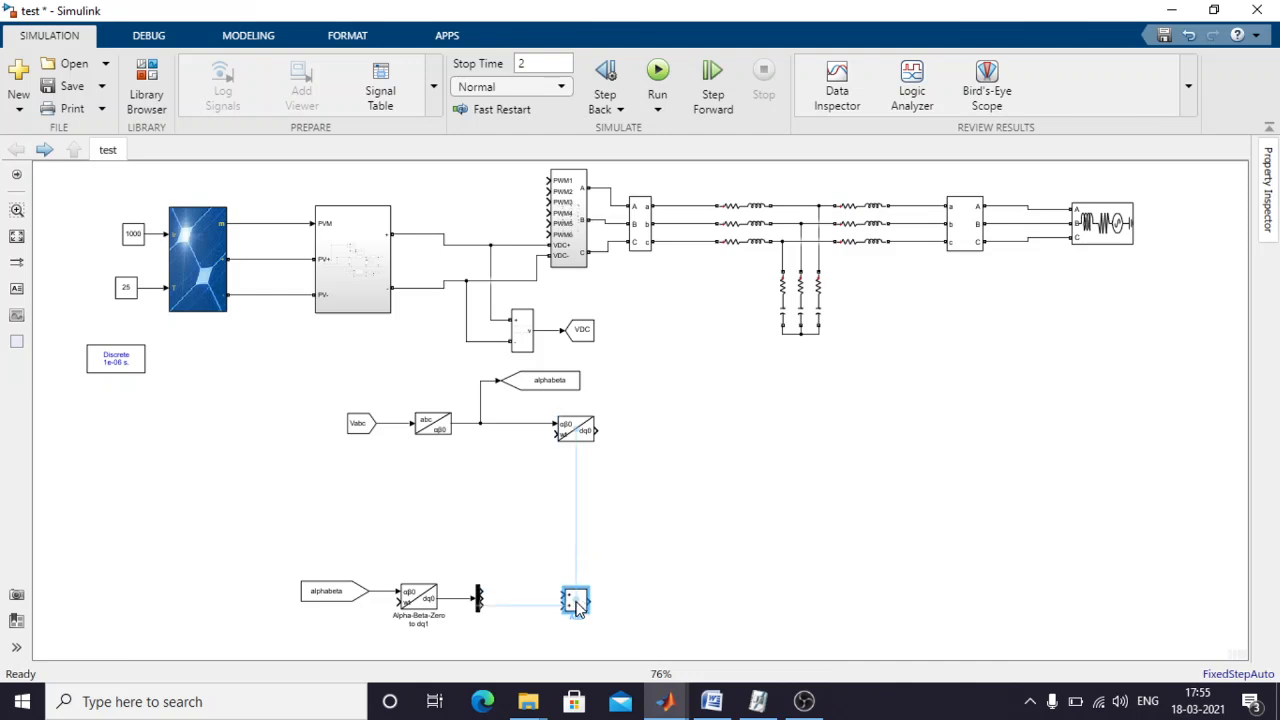
{"action": "mouse_move", "coordinate": [482, 592]}
{"action": "left_mouse_down"}
{"action": "mouse_move", "coordinate": [557, 596]}
{"action": "mouse_move", "coordinate": [574, 618]}
{"action": "left_mouse_up"}
Change the Add block's list of signs to one plus and one minus so it subtracts its inputs.
{"action": "double_click", "coordinate": [578, 606]}
{"action": "double_click", "coordinate": [672, 468]}
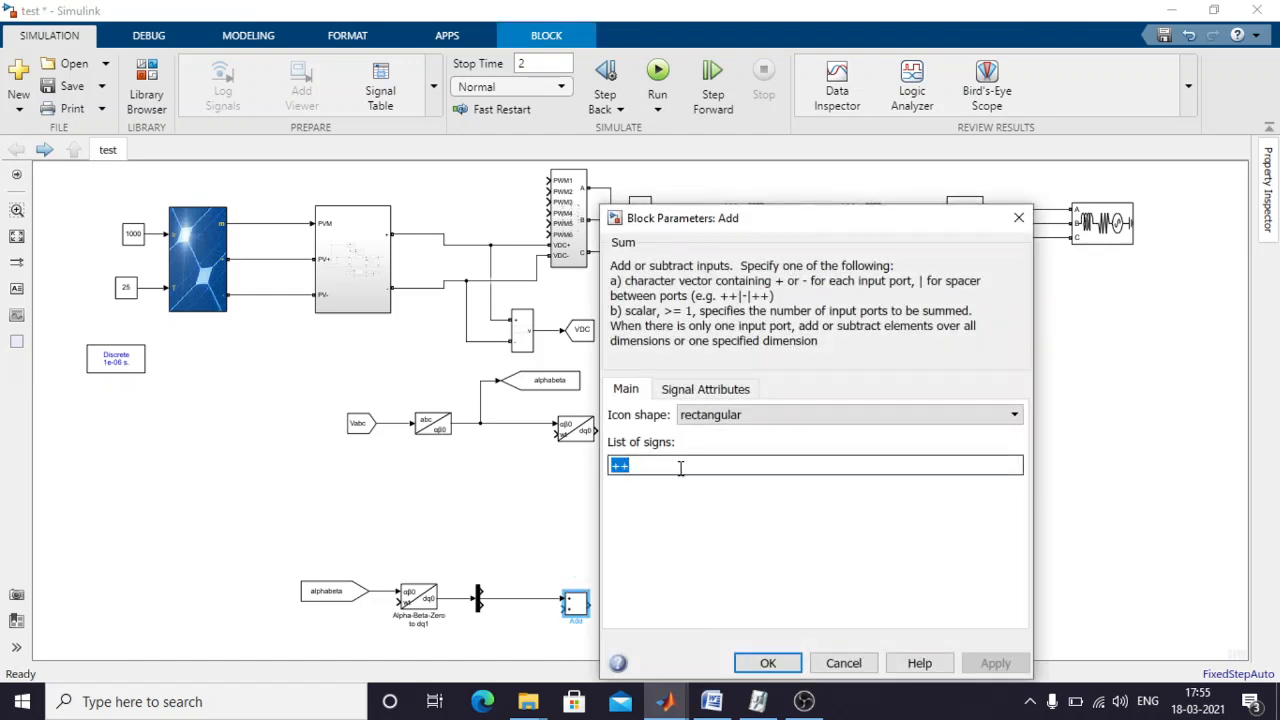
{"action": "type", "text": "+-"}
{"action": "left_click", "coordinate": [780, 664]}
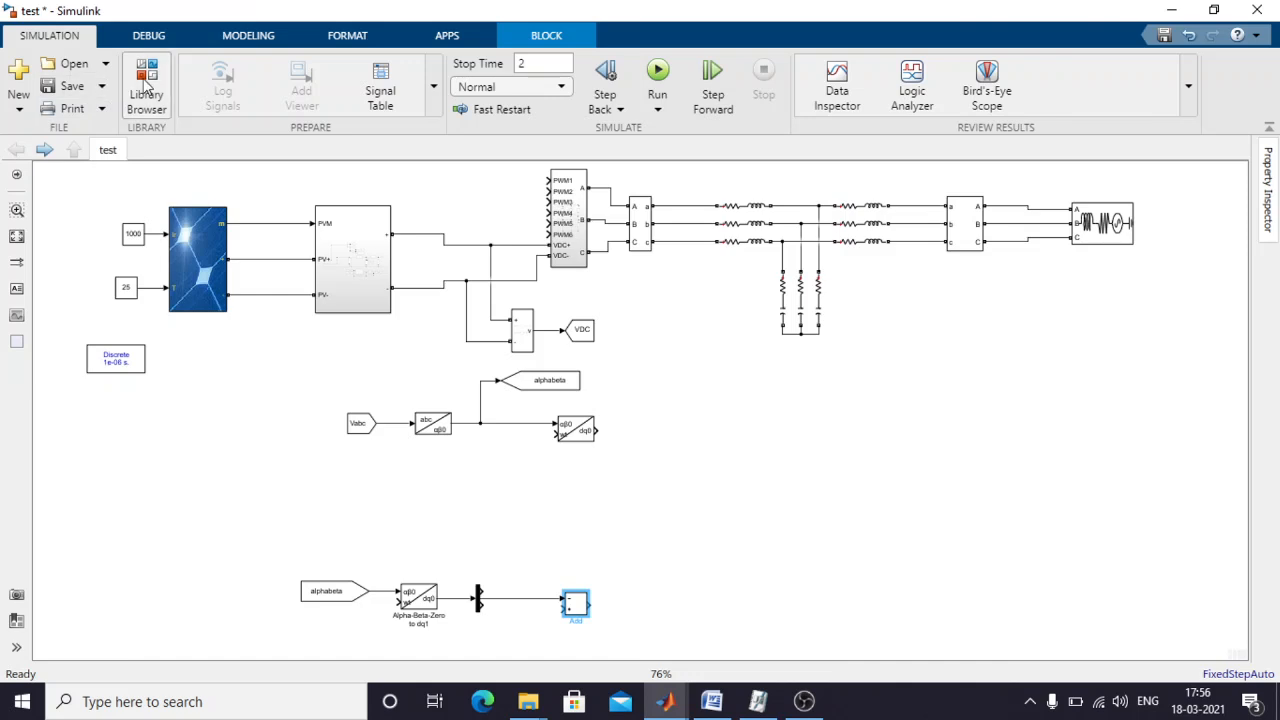
Insert a Constant block from Commonly Used Blocks at the Add block's second input and set its value to 0.
{"action": "left_click", "coordinate": [146, 92]}
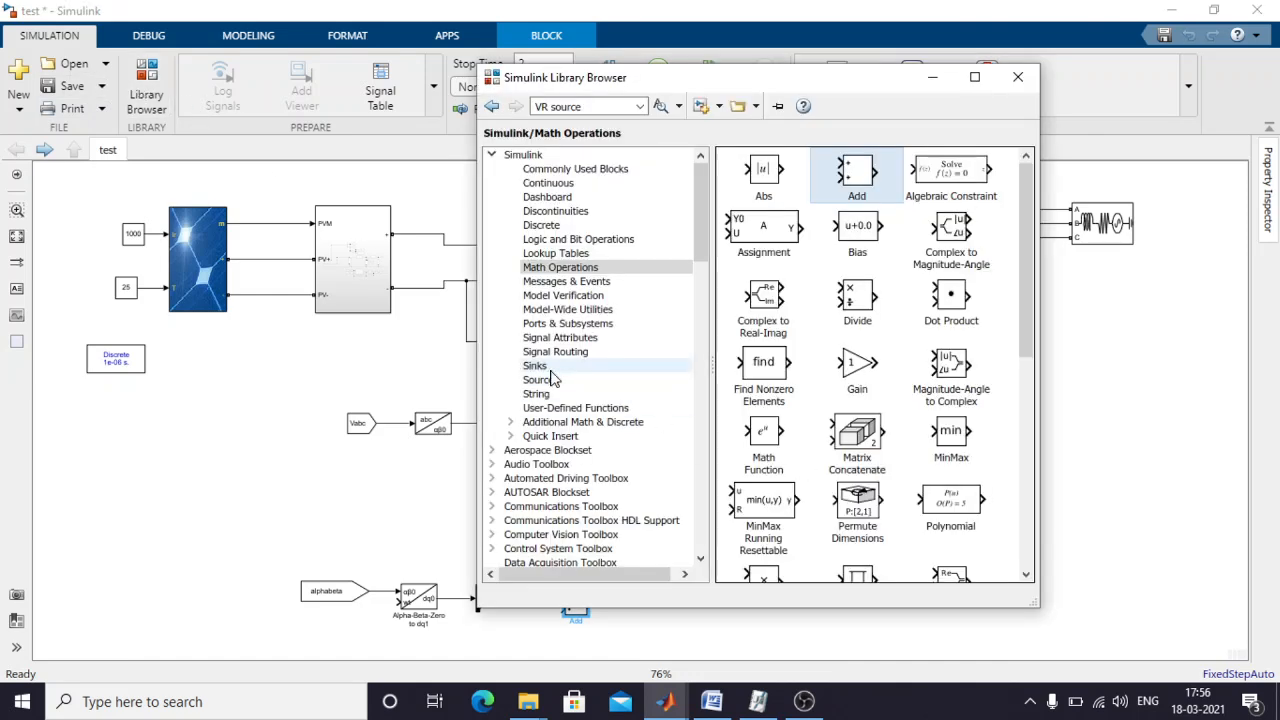
{"action": "left_click", "coordinate": [605, 170]}
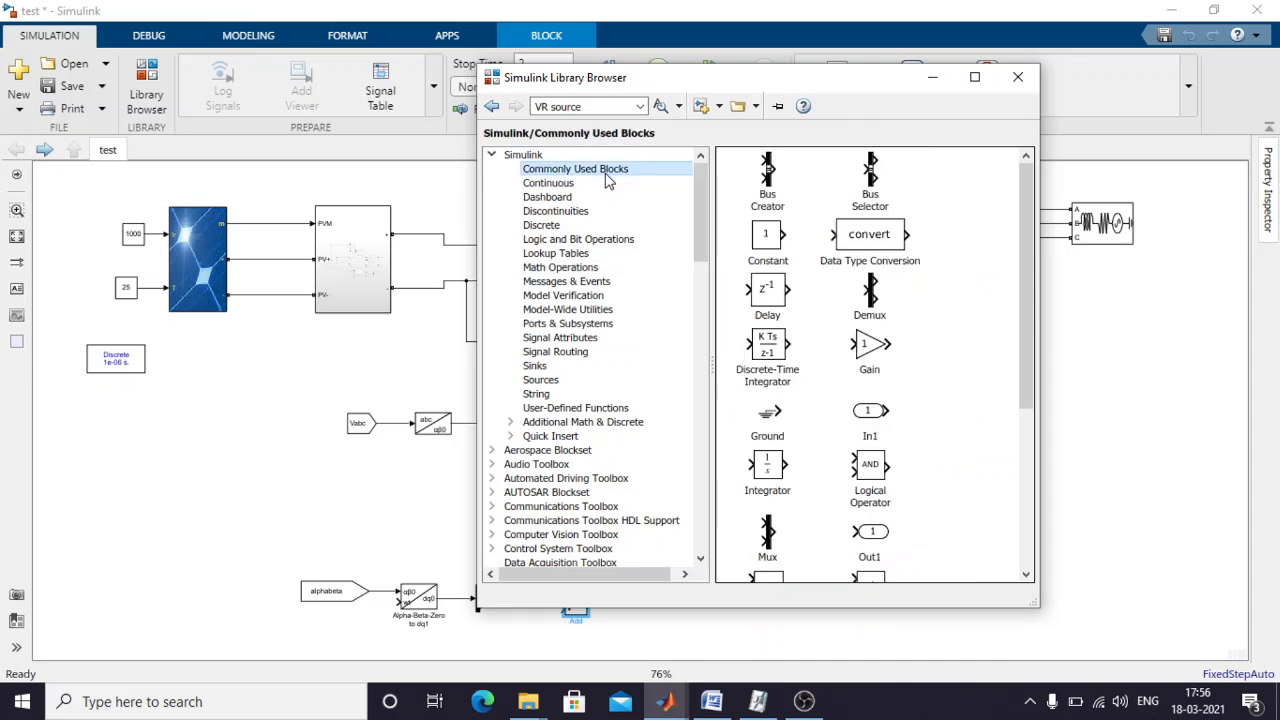
{"action": "mouse_move", "coordinate": [768, 236]}
{"action": "left_mouse_down"}
{"action": "mouse_move", "coordinate": [410, 472]}
{"action": "mouse_move", "coordinate": [466, 648]}
{"action": "mouse_move", "coordinate": [528, 640]}
{"action": "mouse_move", "coordinate": [520, 620]}
{"action": "mouse_move", "coordinate": [563, 586]}
{"action": "left_mouse_up"}
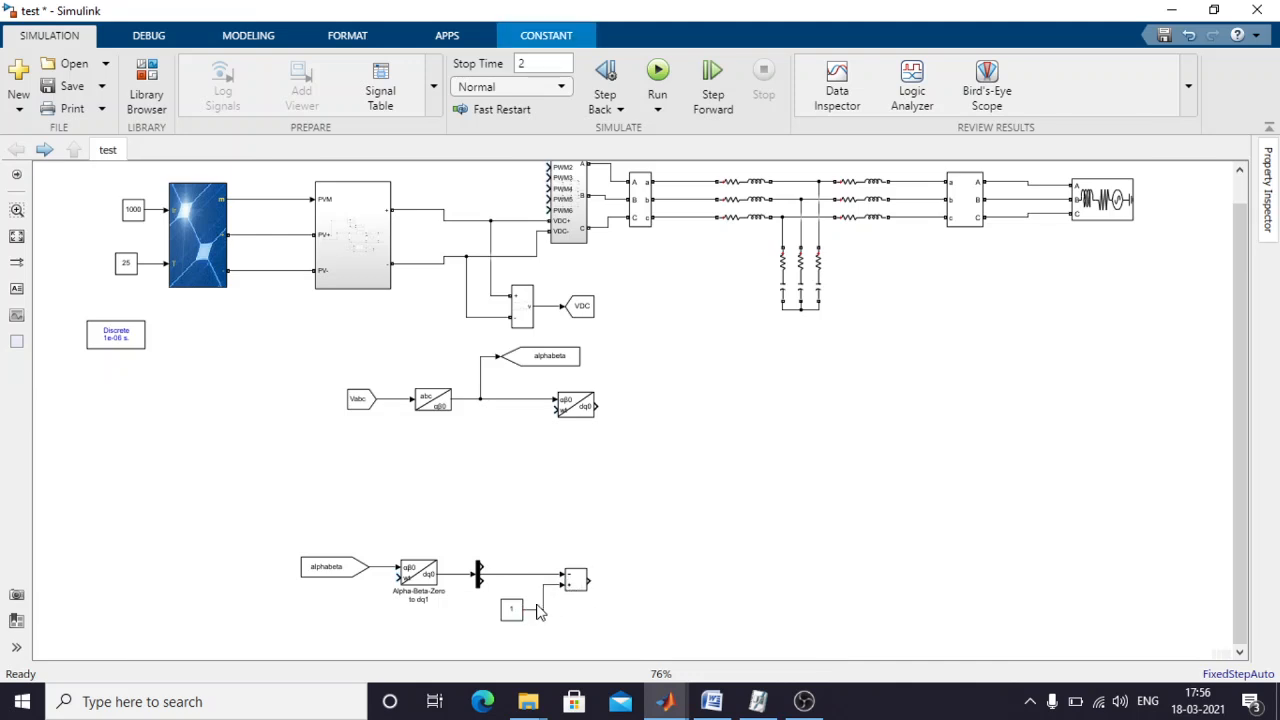
{"action": "double_click", "coordinate": [511, 609]}
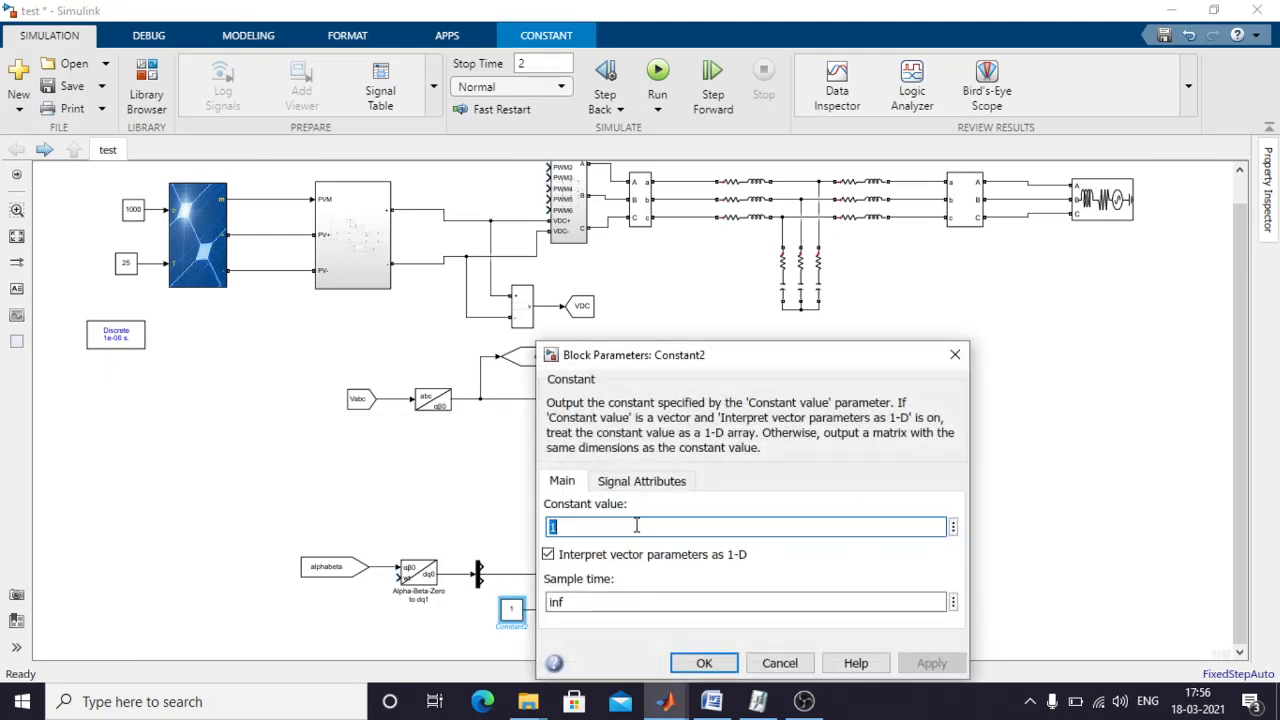
{"action": "type", "text": "0"}
{"action": "left_click", "coordinate": [690, 663]}
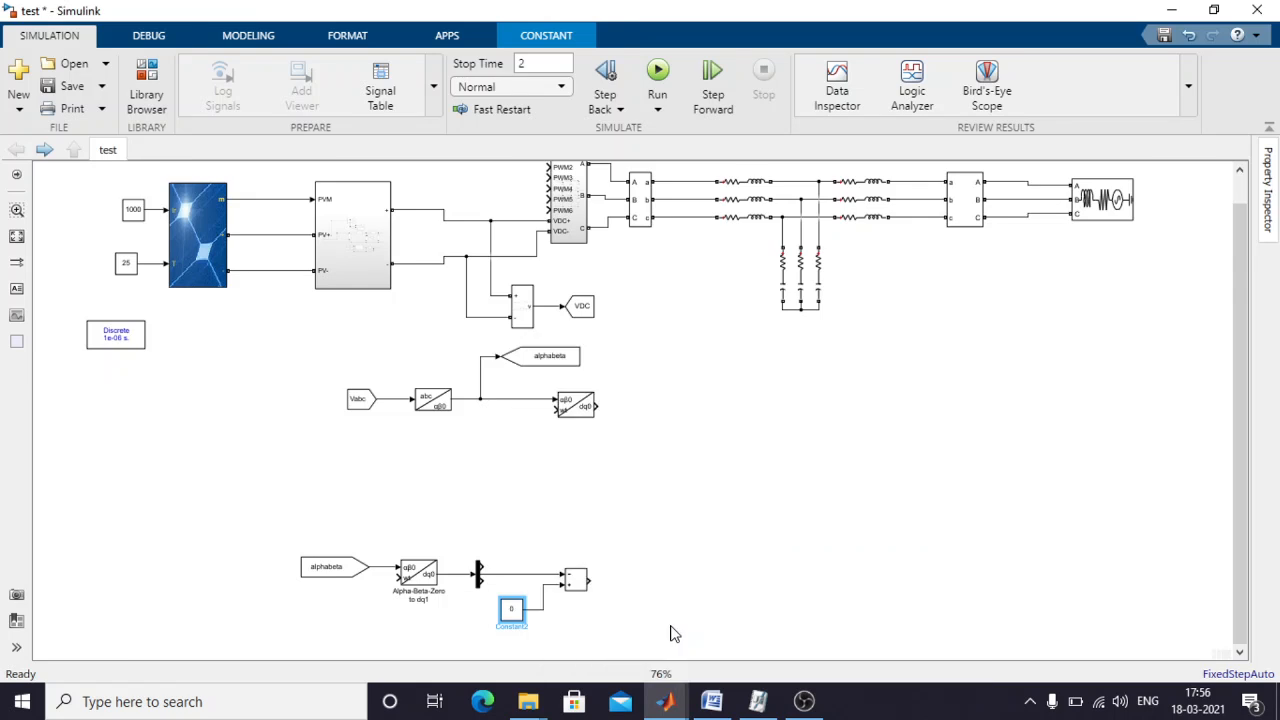
{"action": "left_click", "coordinate": [674, 633]}
Insert a PID Controller block from the Continuous library and connect it to the Add block's output.
{"action": "left_click", "coordinate": [147, 80]}
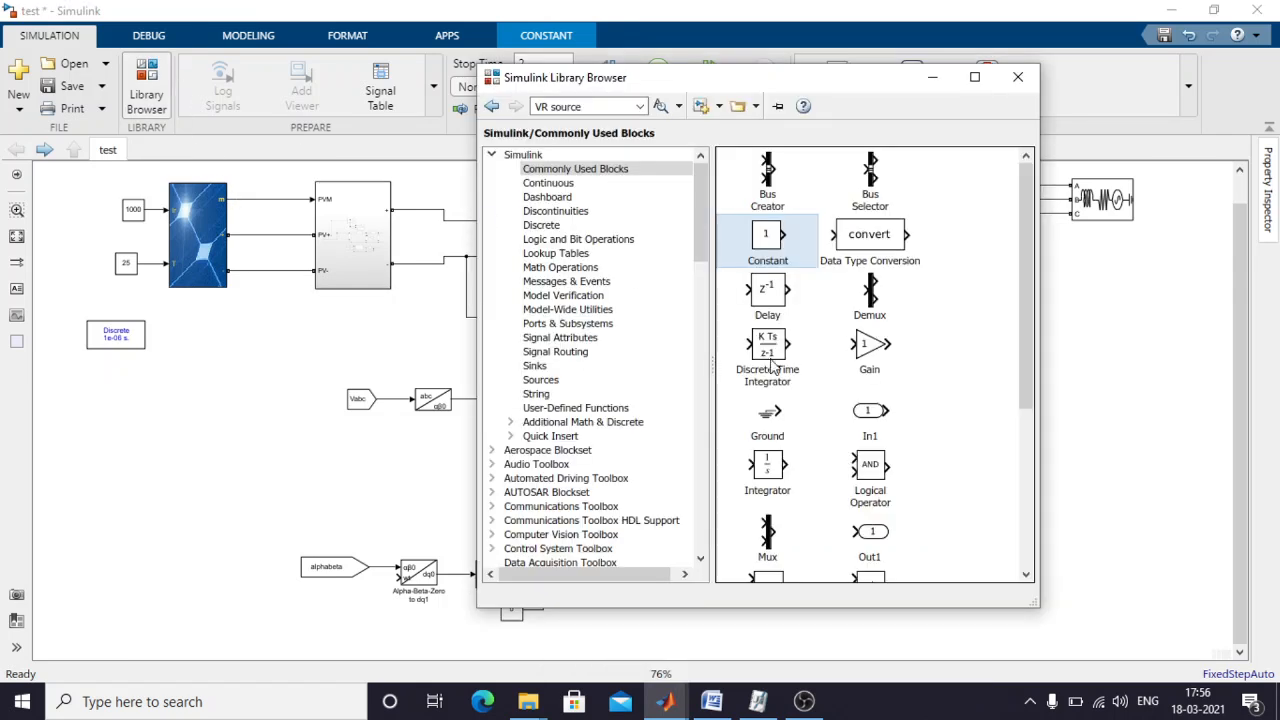
{"action": "left_click", "coordinate": [548, 183]}
{"action": "left_click_drag", "start_coordinate": [782, 487], "coordinate": [800, 550]}
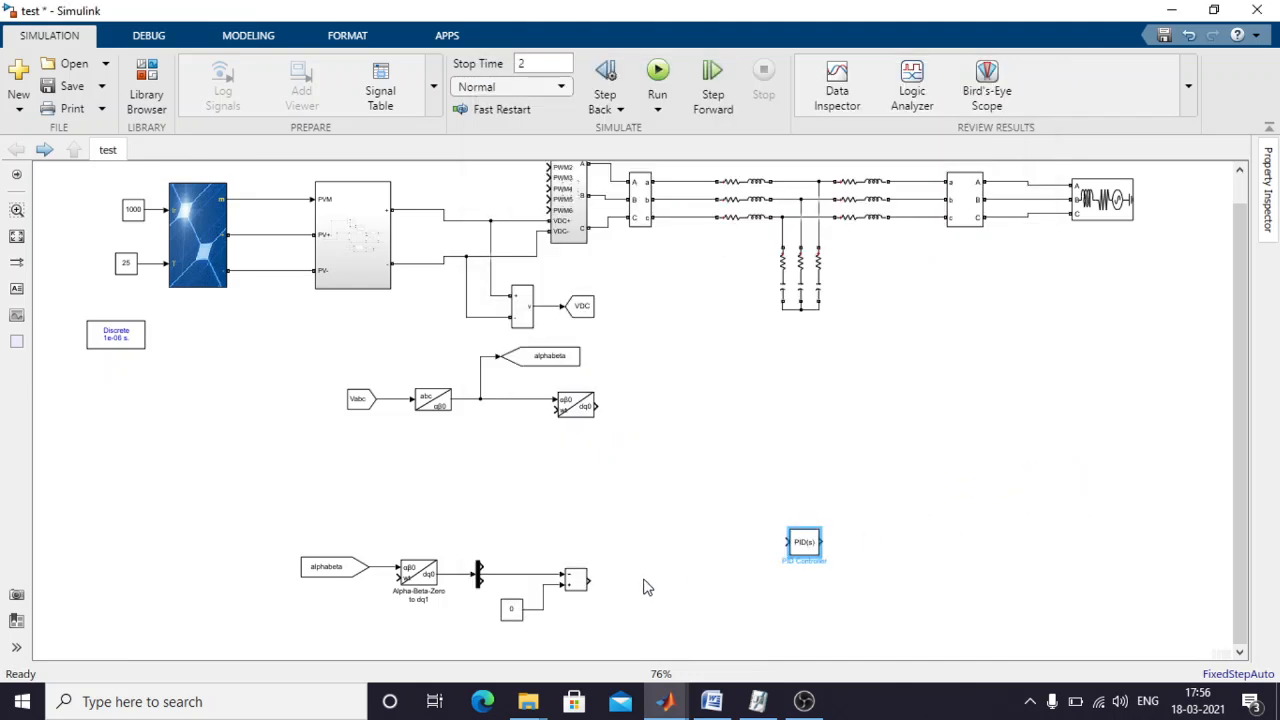
{"action": "left_click_drag", "start_coordinate": [646, 587], "coordinate": [670, 607]}
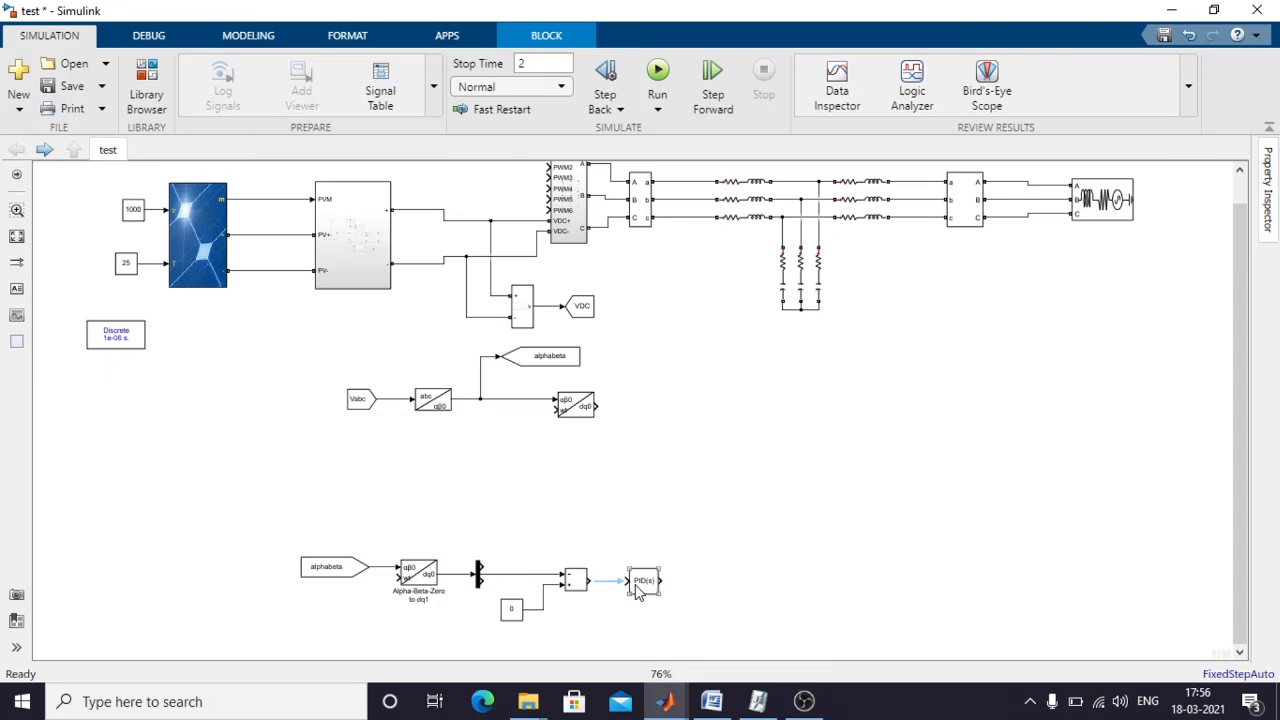
{"action": "left_click", "coordinate": [641, 589]}
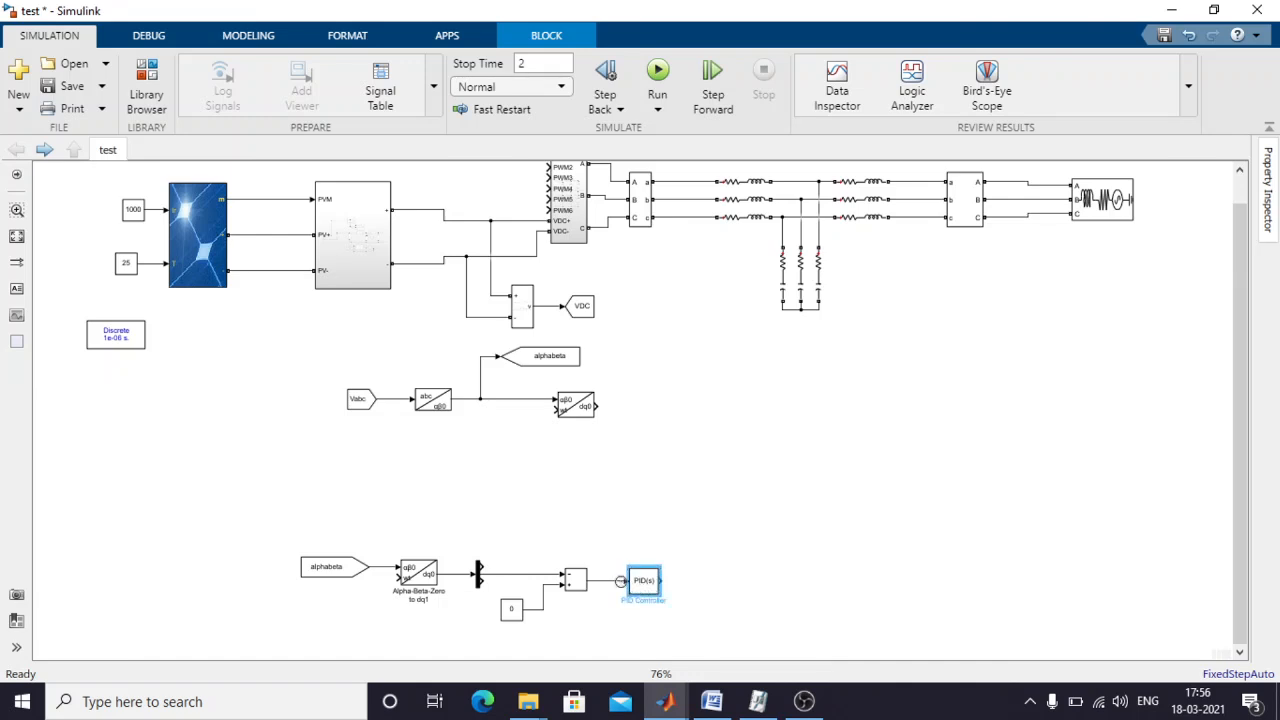
Configure the PID Controller block as a PI controller with proportional gain 10 and integral gain 50000.
{"action": "double_click", "coordinate": [655, 590]}
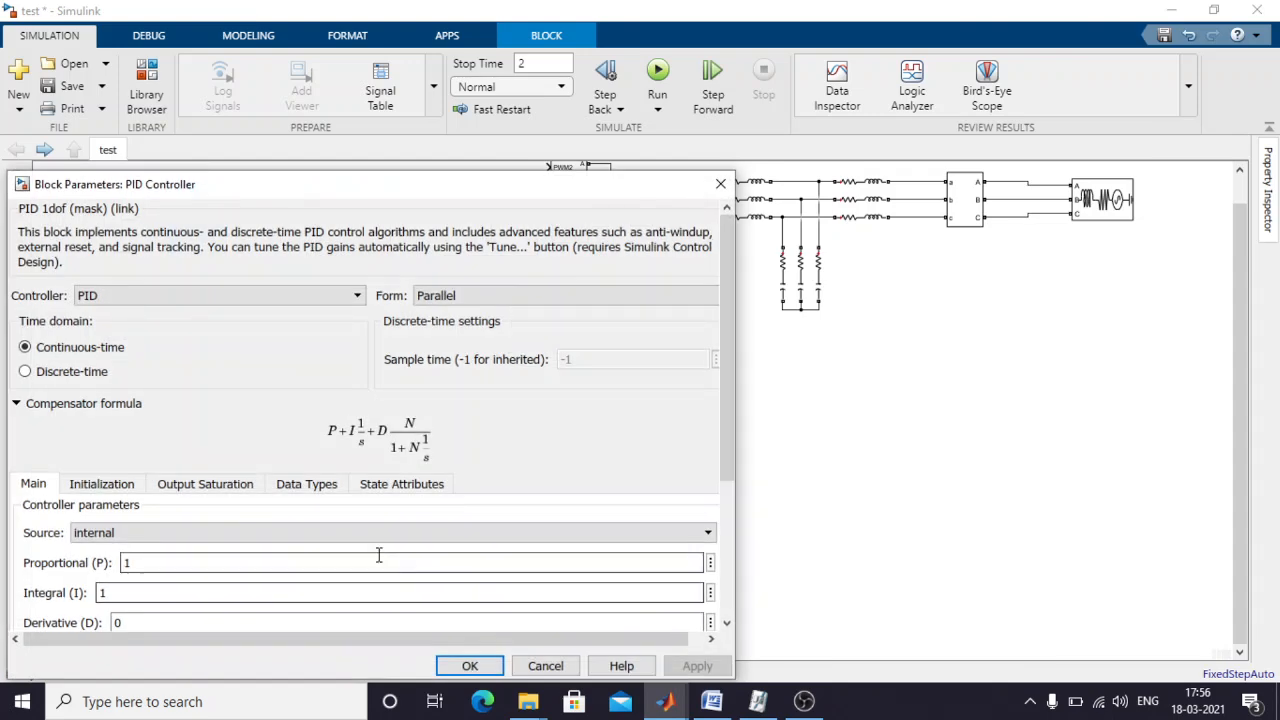
{"action": "left_click_drag", "start_coordinate": [489, 190], "coordinate": [740, 108]}
{"action": "left_click", "coordinate": [494, 208]}
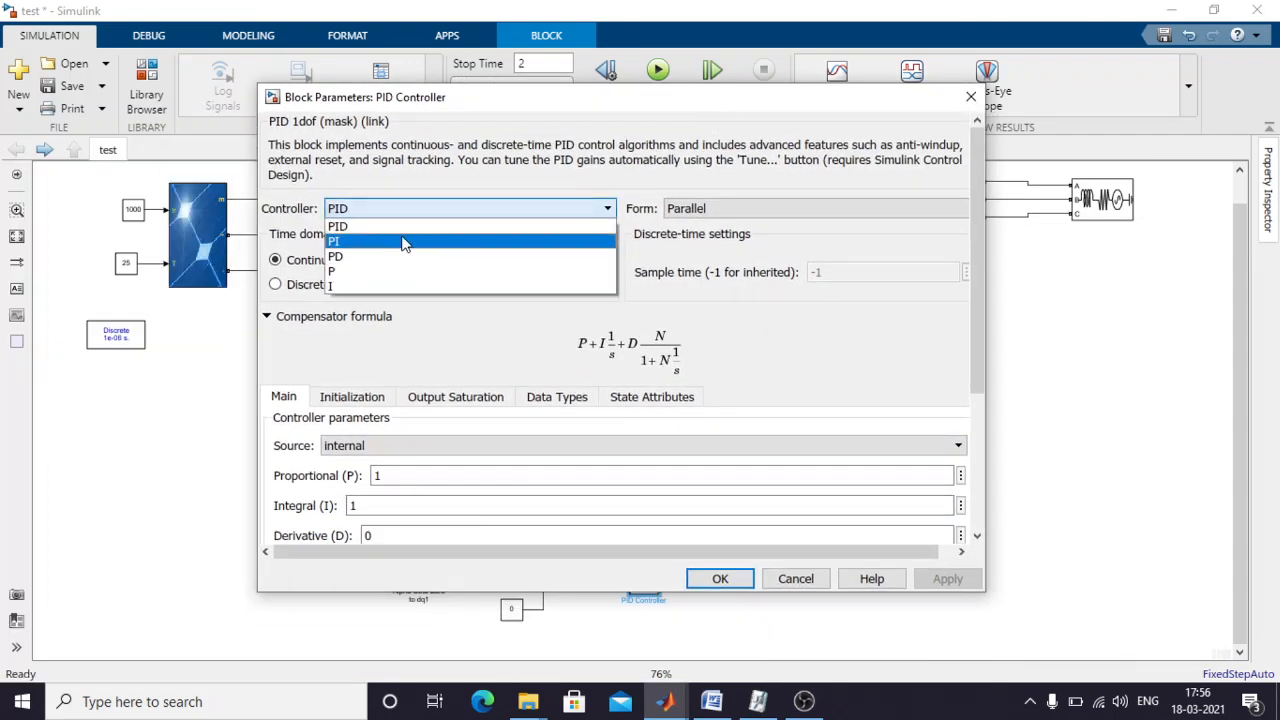
{"action": "left_click", "coordinate": [385, 248]}
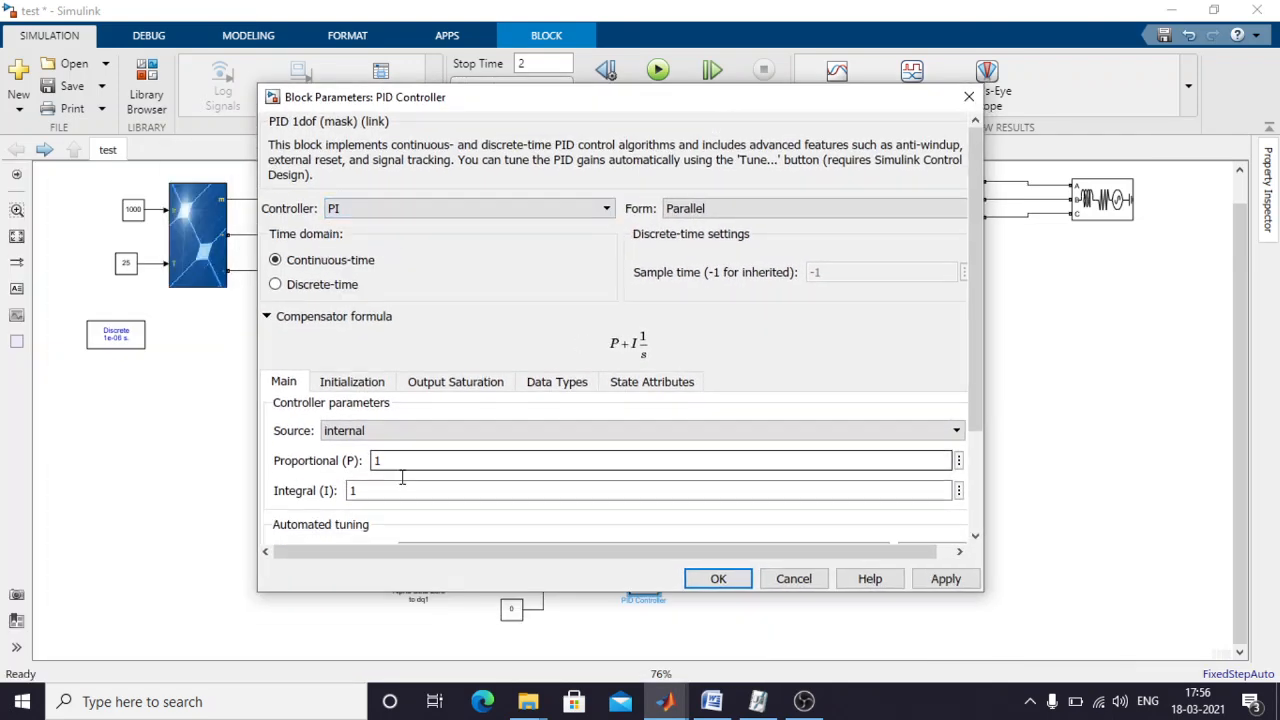
{"action": "type", "text": "10"}
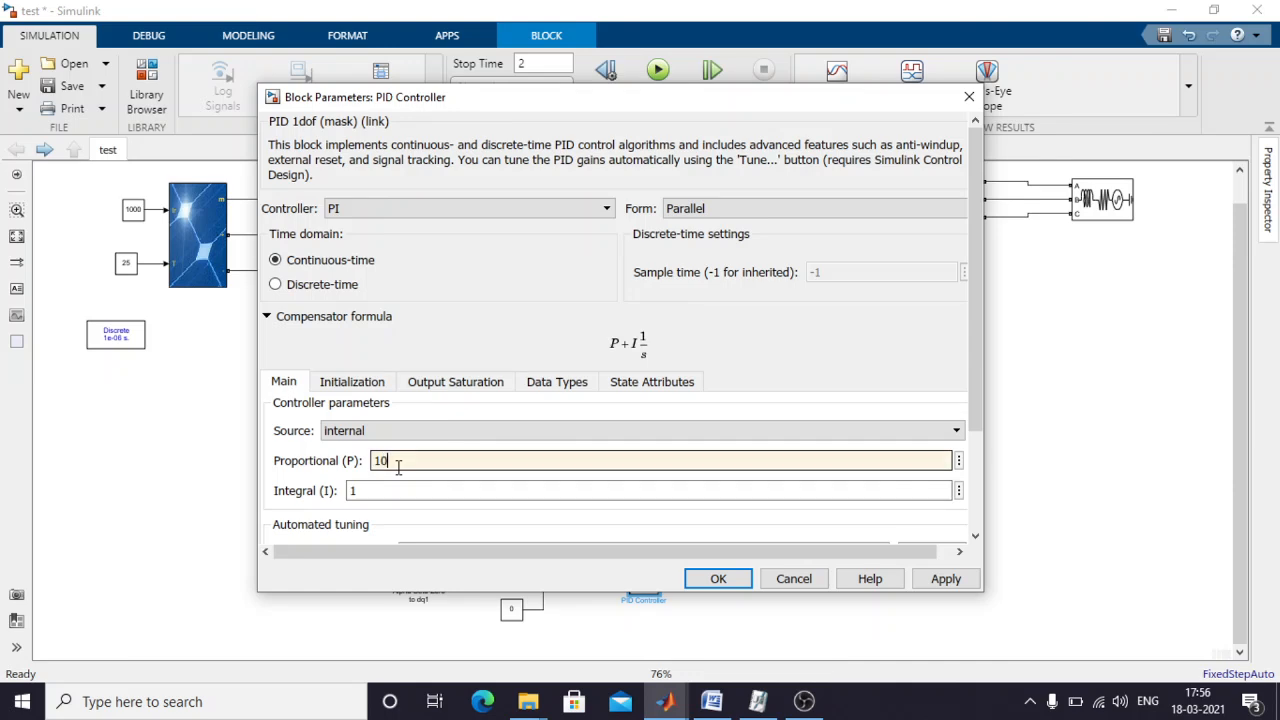
{"action": "double_click", "coordinate": [394, 490]}
{"action": "type", "text": "50000"}
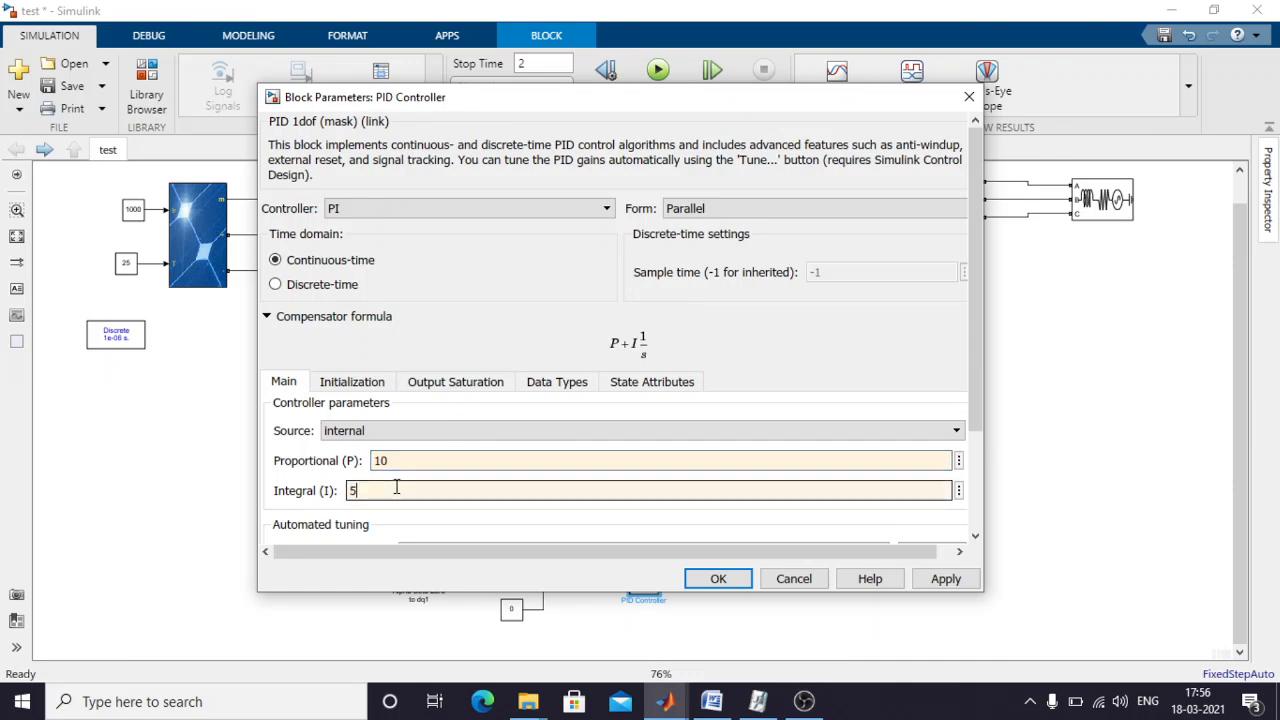
{"action": "left_click", "coordinate": [690, 583]}
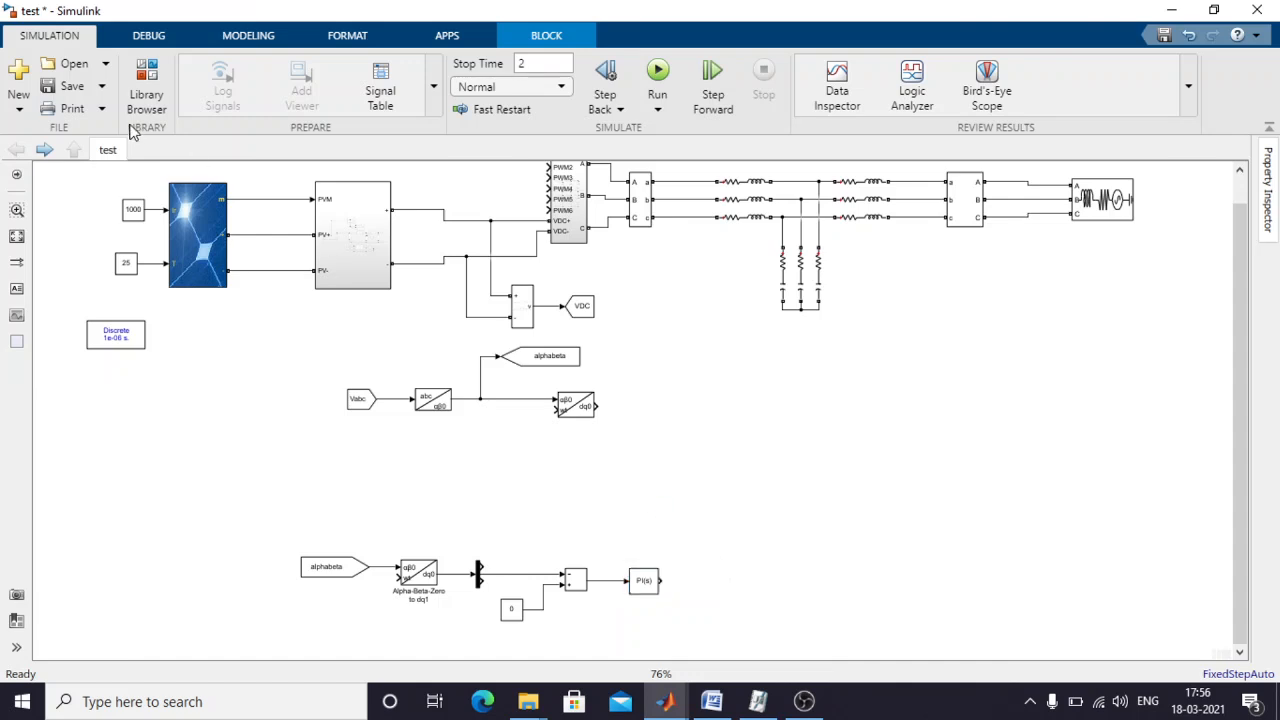
Insert an Integrator from the Continuous library after the PI controller and route its output beneath the loop to the lower dq0 transform's wt input.
{"action": "left_click", "coordinate": [146, 80]}
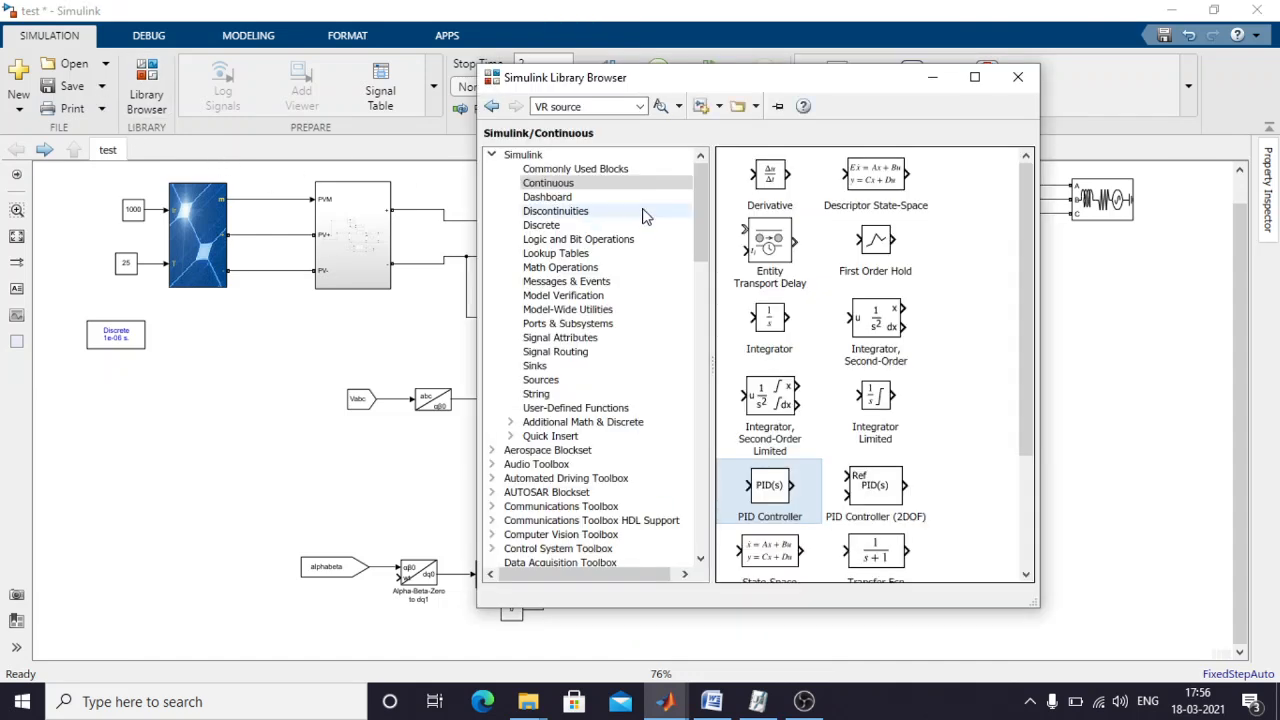
{"action": "left_click", "coordinate": [790, 192]}
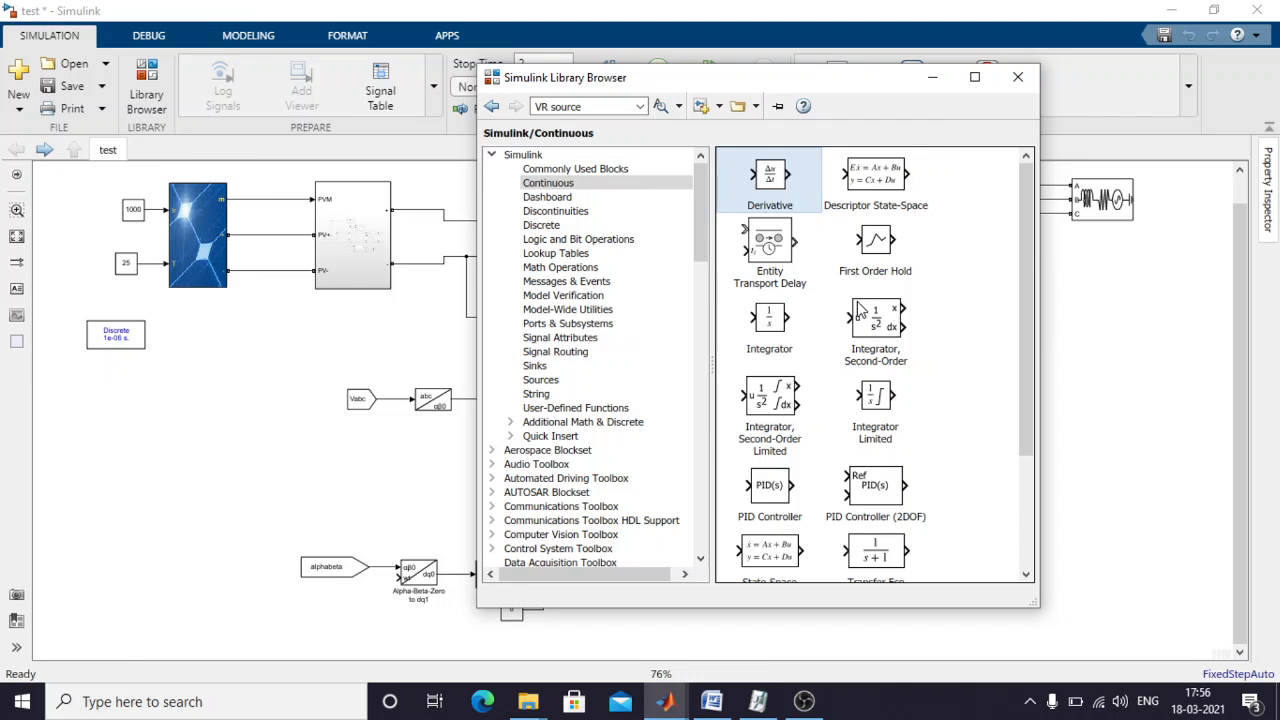
{"action": "left_click", "coordinate": [880, 418]}
{"action": "left_click_drag", "start_coordinate": [770, 320], "coordinate": [715, 582]}
{"action": "left_click_drag", "start_coordinate": [399, 577], "coordinate": [724, 535]}
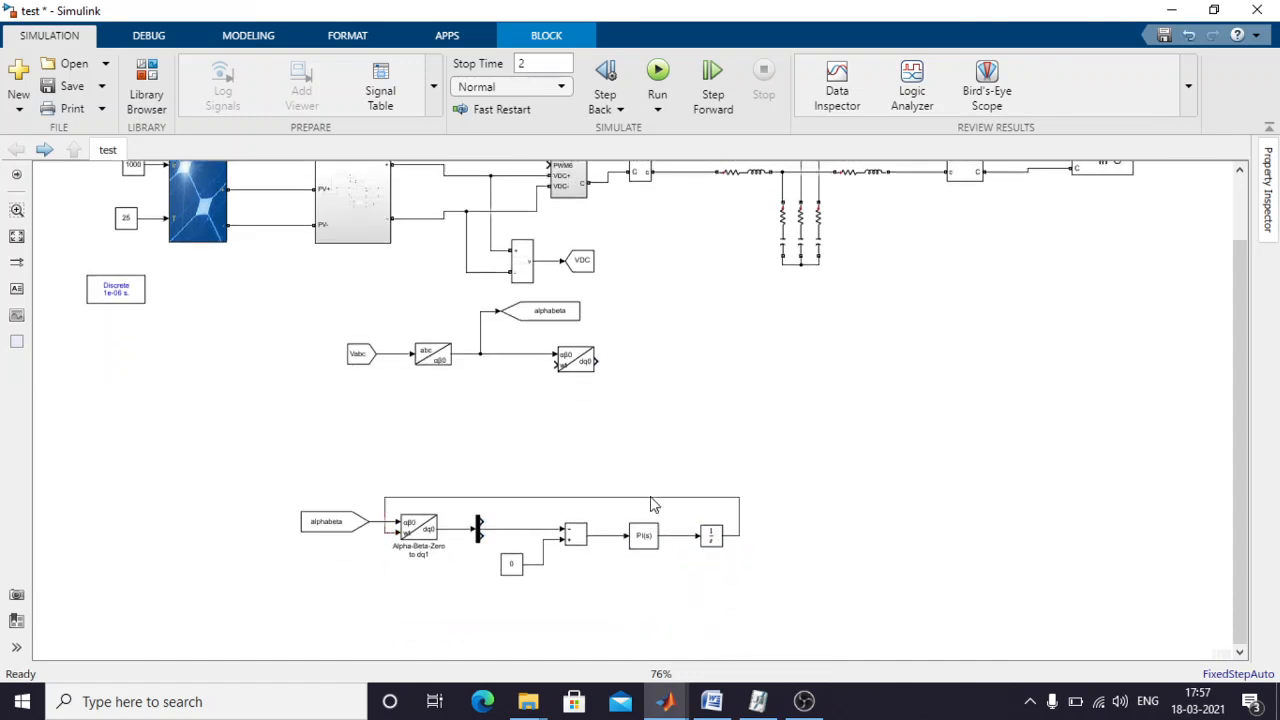
{"action": "left_click_drag", "start_coordinate": [652, 498], "coordinate": [624, 597]}
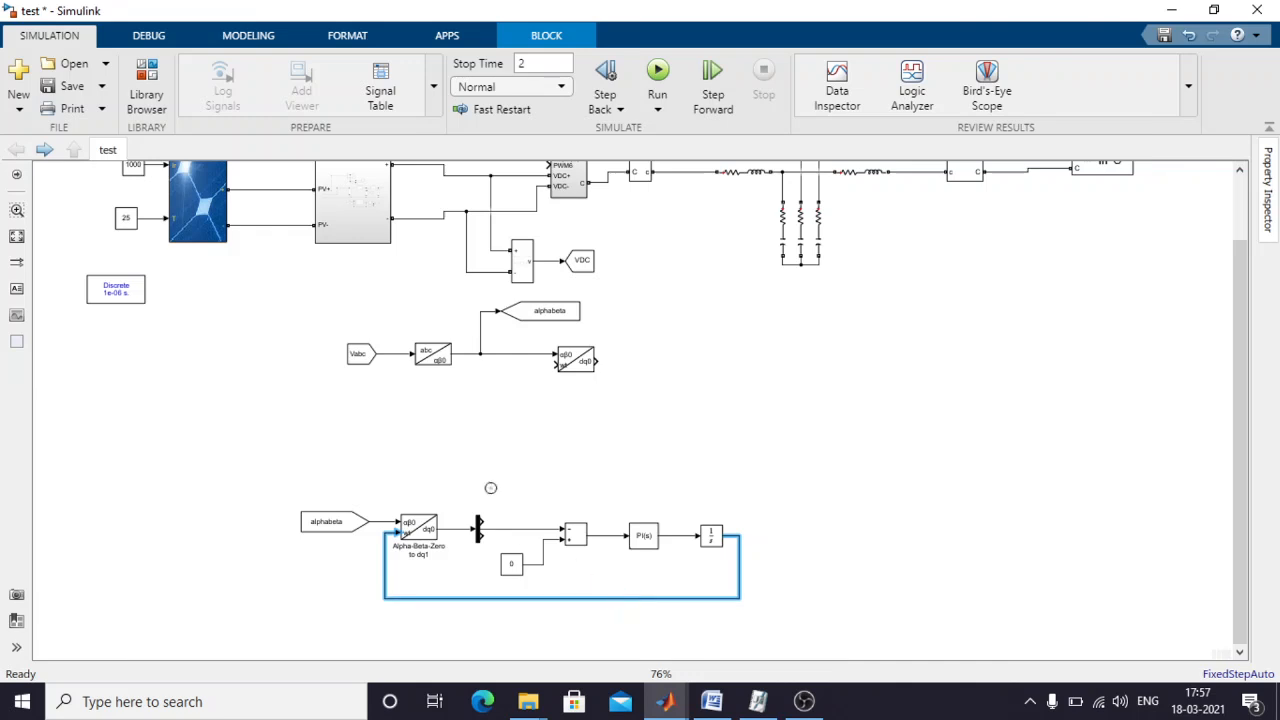
{"action": "left_click", "coordinate": [490, 487]}
Compact the phase-locked loop by moving the Add, Constant, PI controller and Integrator blocks and the feedback line closer to the Demux.
{"action": "left_click_drag", "start_coordinate": [585, 540], "coordinate": [450, 565]}
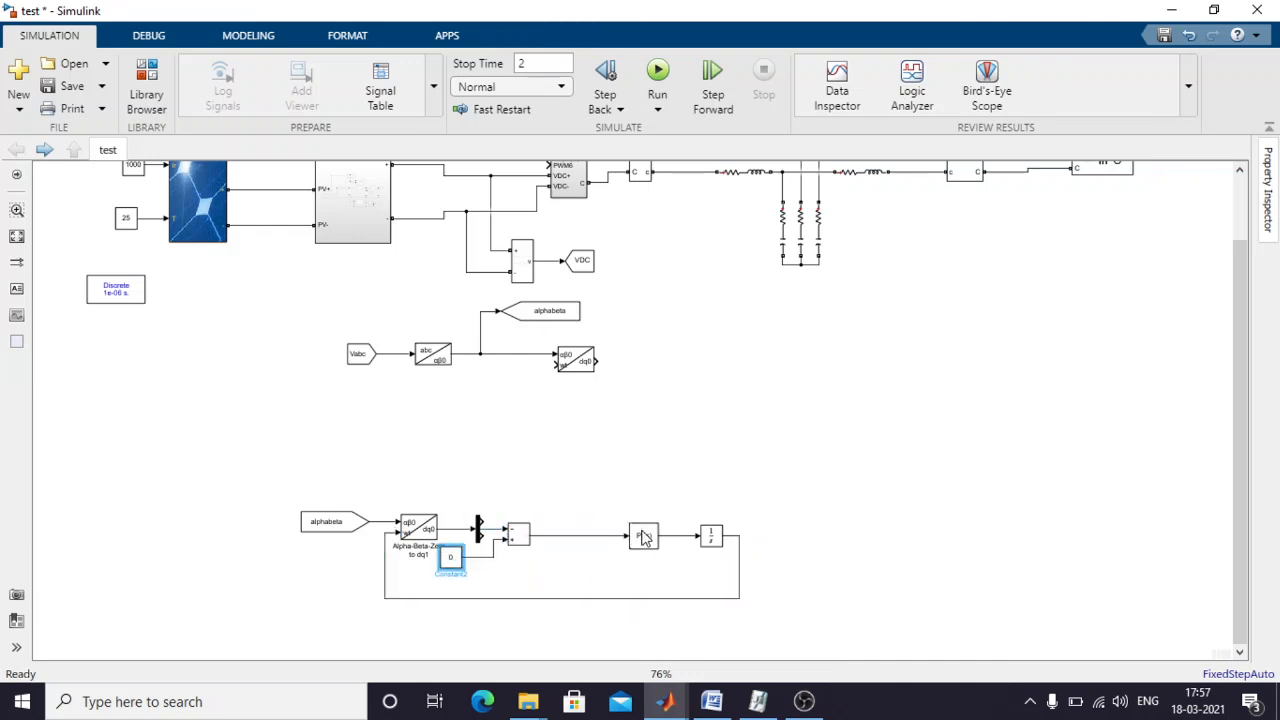
{"action": "left_click_drag", "start_coordinate": [644, 537], "coordinate": [562, 537]}
{"action": "left_click_drag", "start_coordinate": [710, 537], "coordinate": [590, 540]}
{"action": "left_click_drag", "start_coordinate": [738, 555], "coordinate": [660, 560]}
{"action": "left_click", "coordinate": [630, 451]}
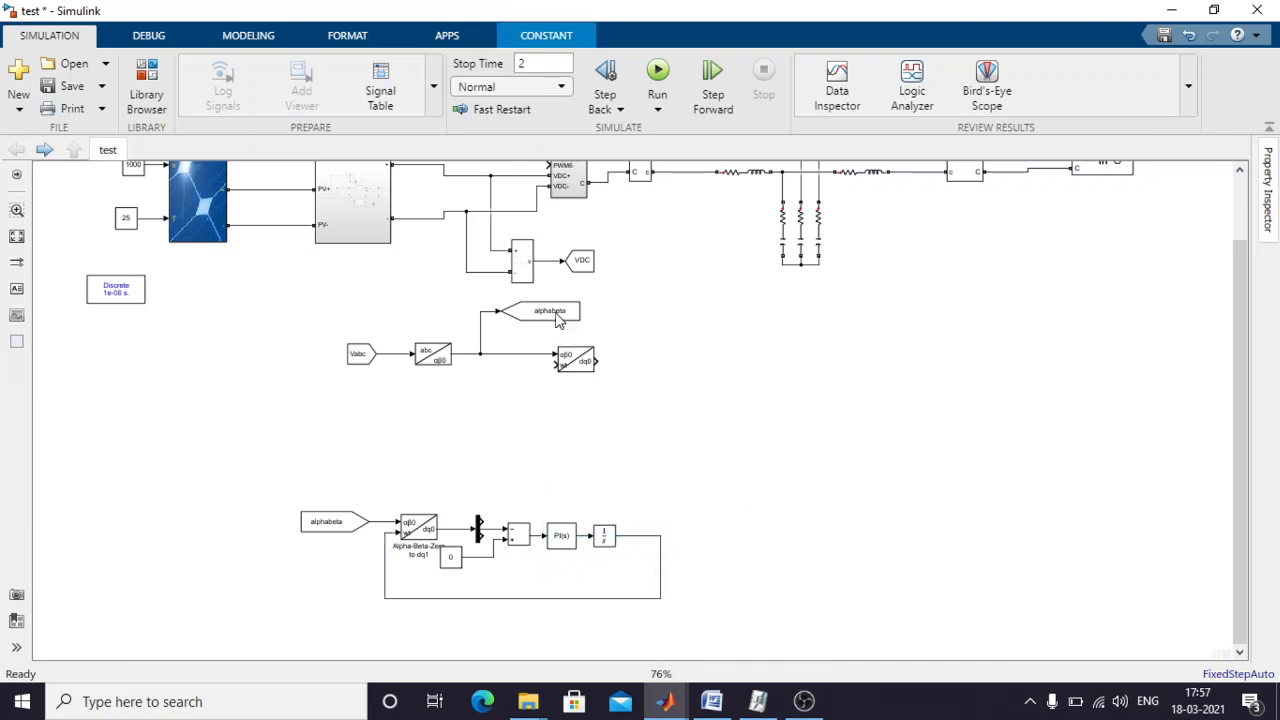
Copy the alphabeta Goto block to the Integrator's output line, connect it and set its Goto tag to wt.
{"action": "left_click_drag", "start_coordinate": [557, 313], "coordinate": [661, 543]}
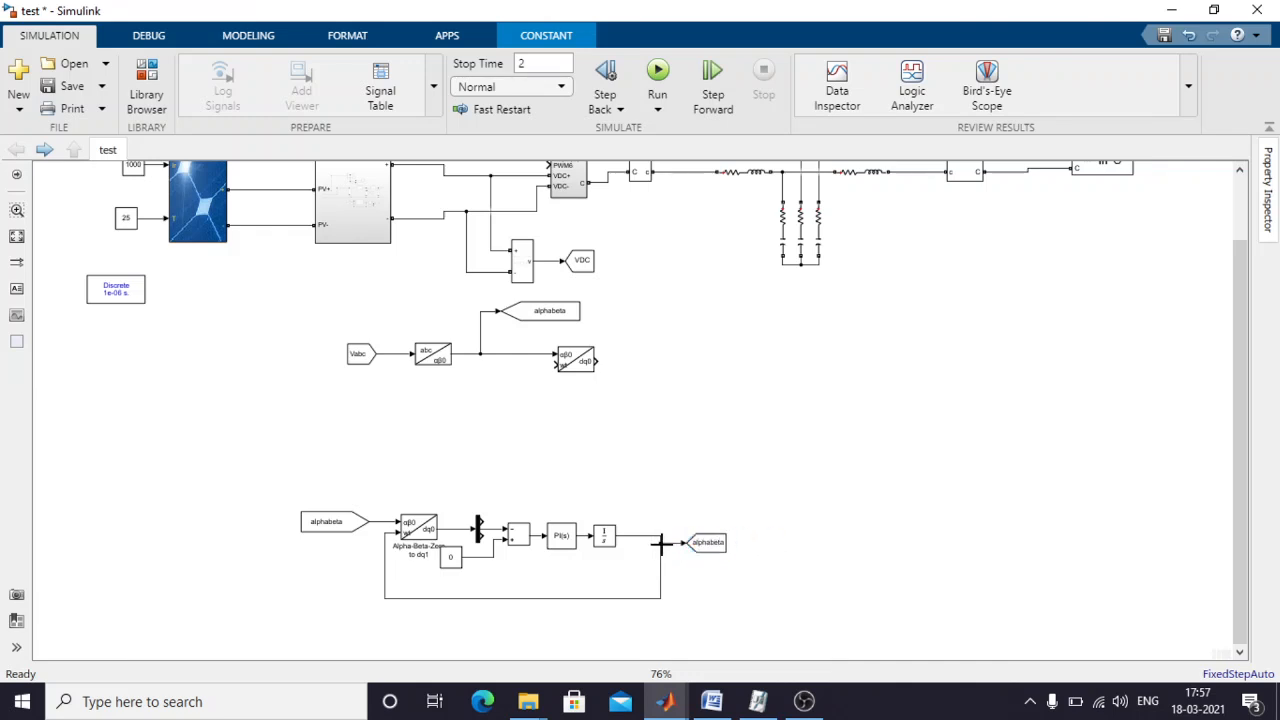
{"action": "double_click", "coordinate": [710, 543]}
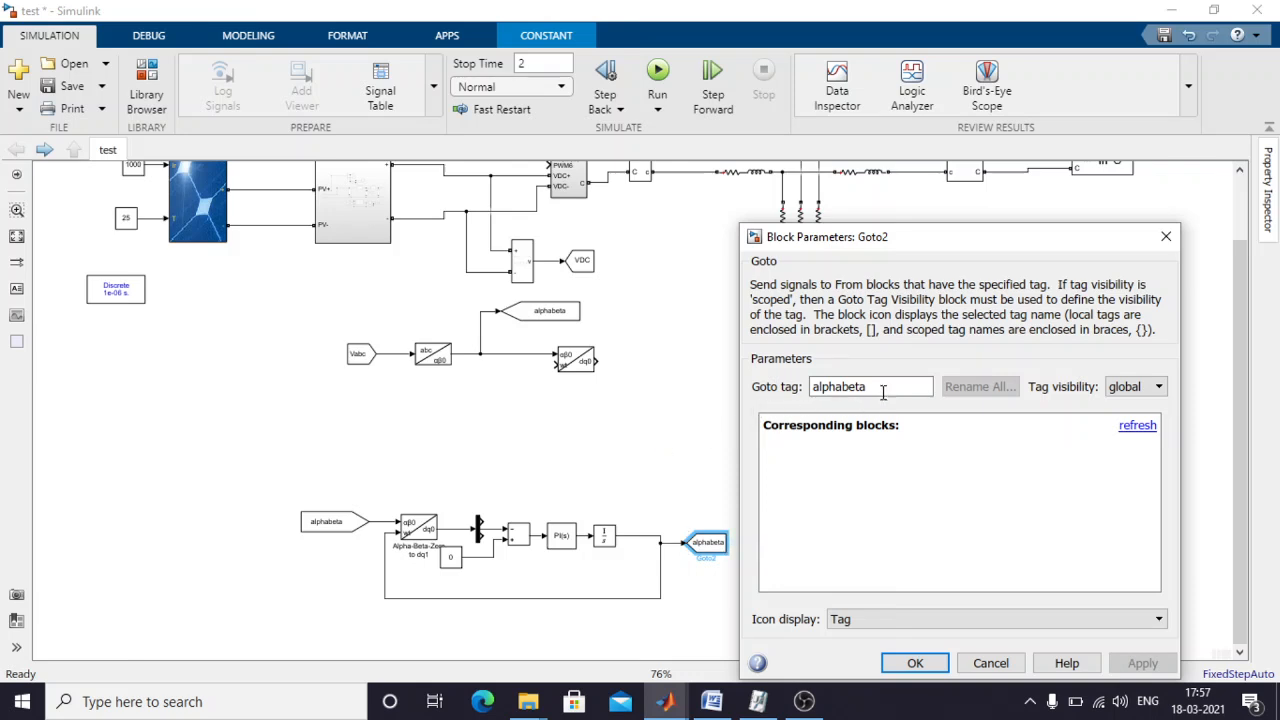
{"action": "double_click", "coordinate": [901, 386]}
{"action": "type", "text": "WT"}
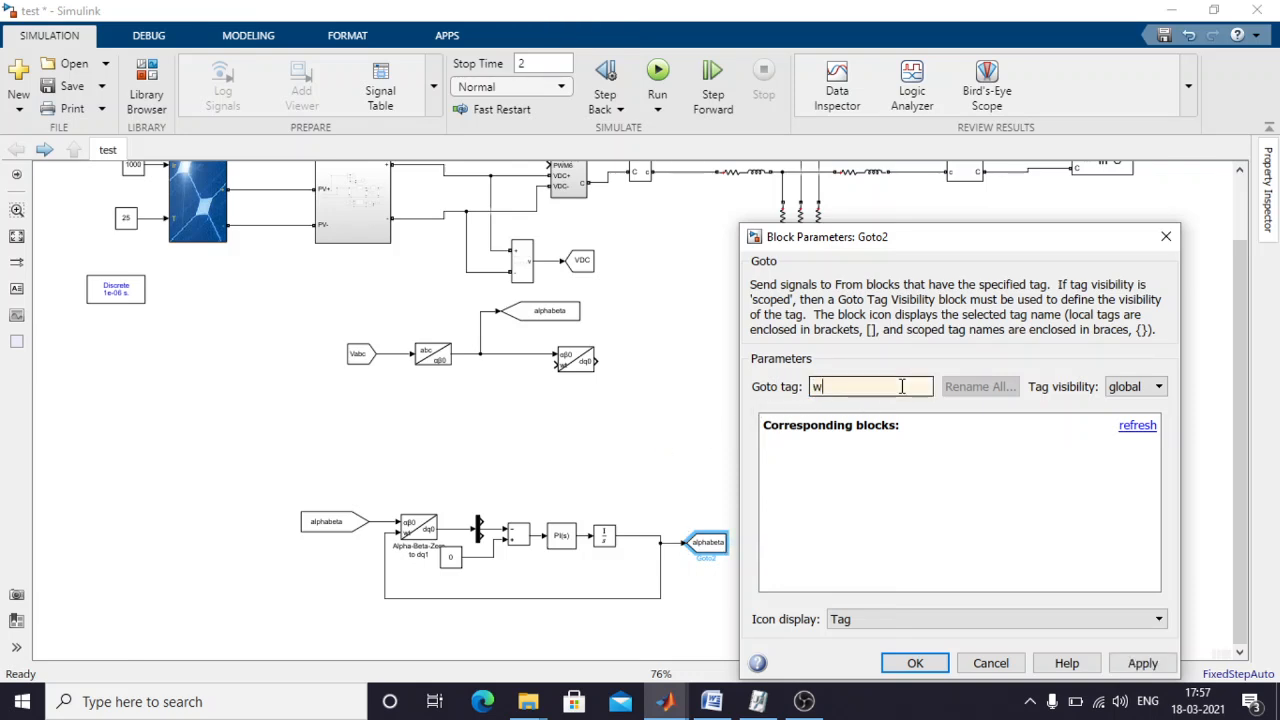
{"action": "type", "text": "t"}
{"action": "left_click", "coordinate": [1142, 663]}
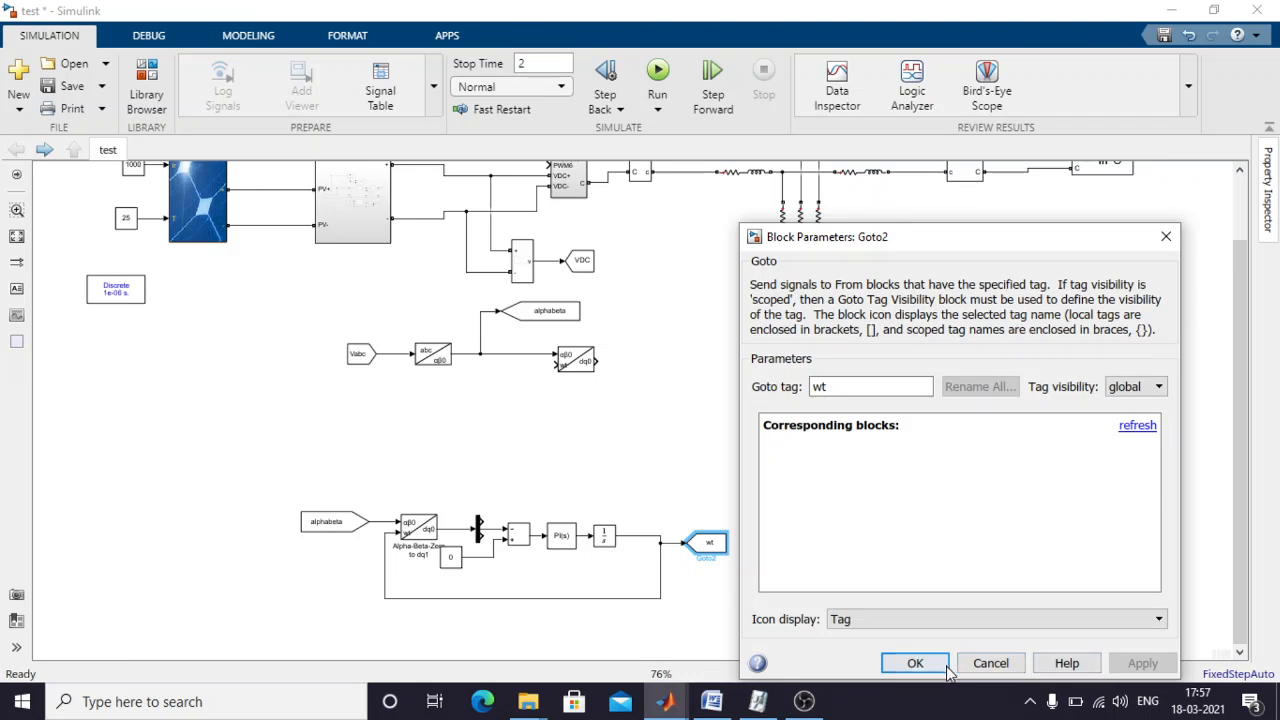
{"action": "left_click", "coordinate": [915, 663]}
{"action": "left_click", "coordinate": [895, 567]}
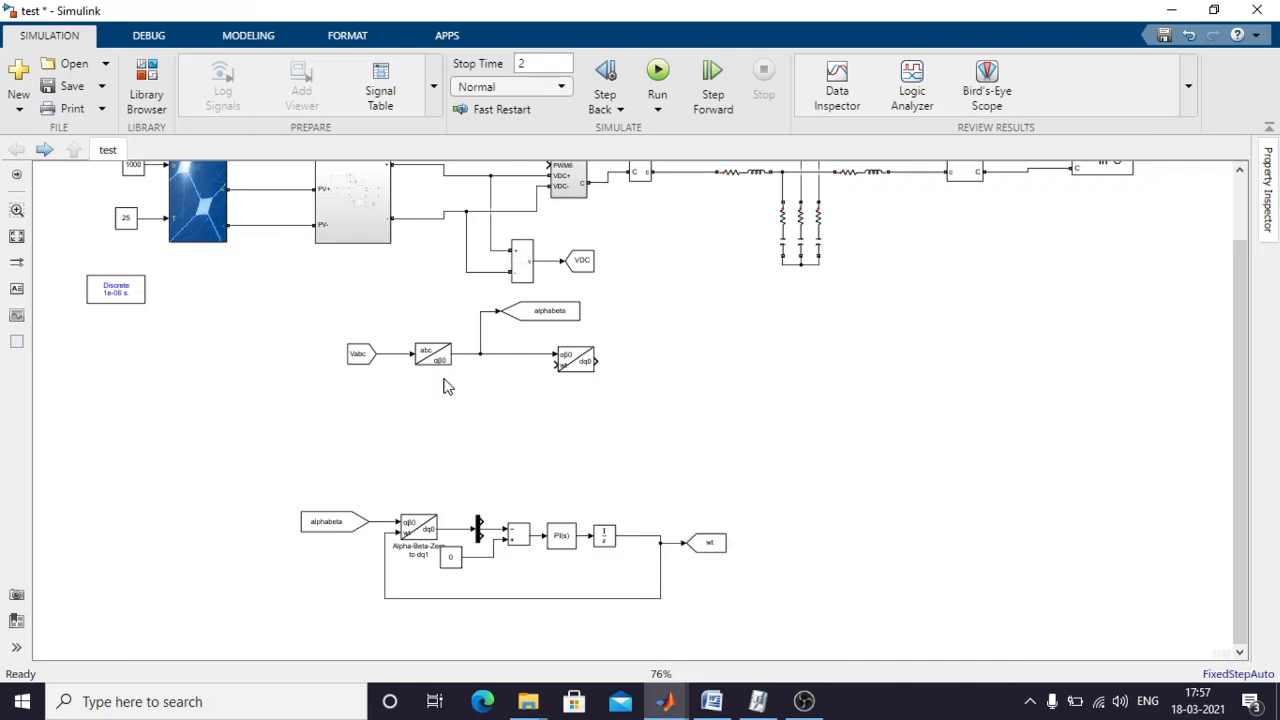
Copy the Vabc From block to the wt input of the Vabc branch's dq0 transform, connect it and set its tag to wt.
{"action": "left_click", "coordinate": [370, 358]}
{"action": "mouse_move", "coordinate": [427, 421]}
{"action": "left_mouse_down"}
{"action": "mouse_move", "coordinate": [495, 423]}
{"action": "mouse_move", "coordinate": [498, 386]}
{"action": "mouse_move", "coordinate": [553, 366]}
{"action": "left_mouse_up"}
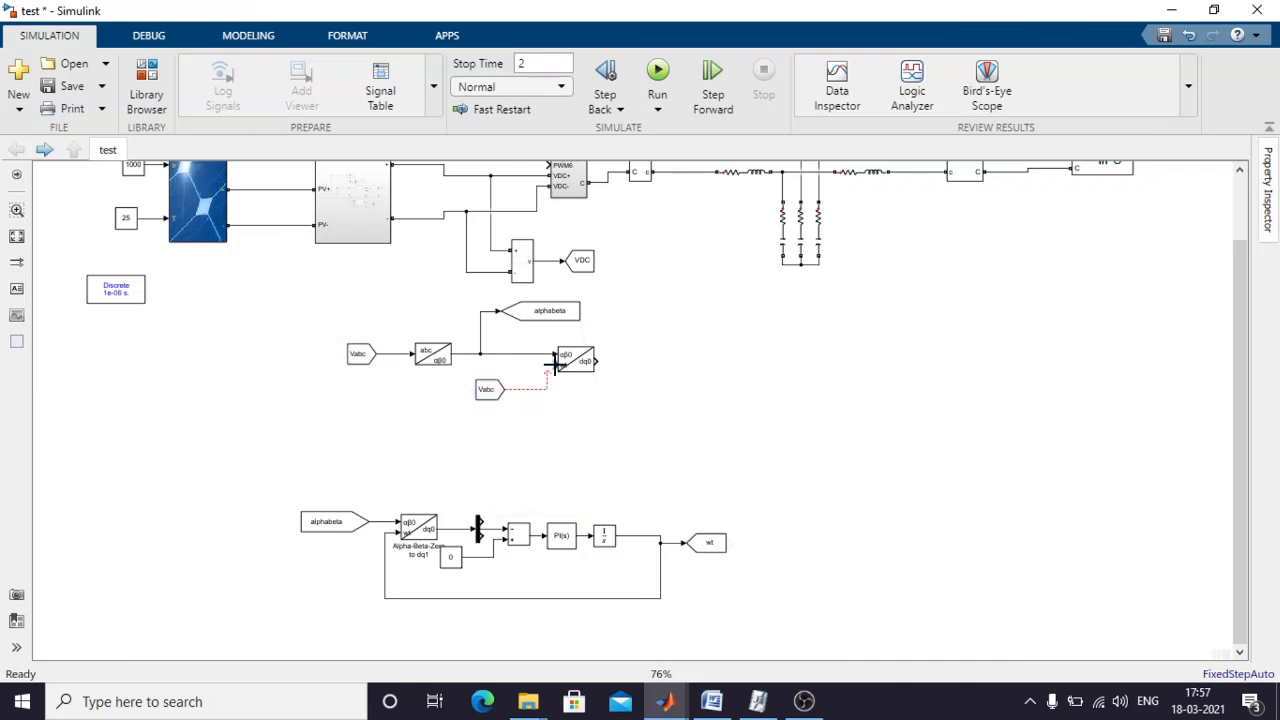
{"action": "left_click_drag", "start_coordinate": [503, 400], "coordinate": [497, 388]}
{"action": "double_click", "coordinate": [497, 388]}
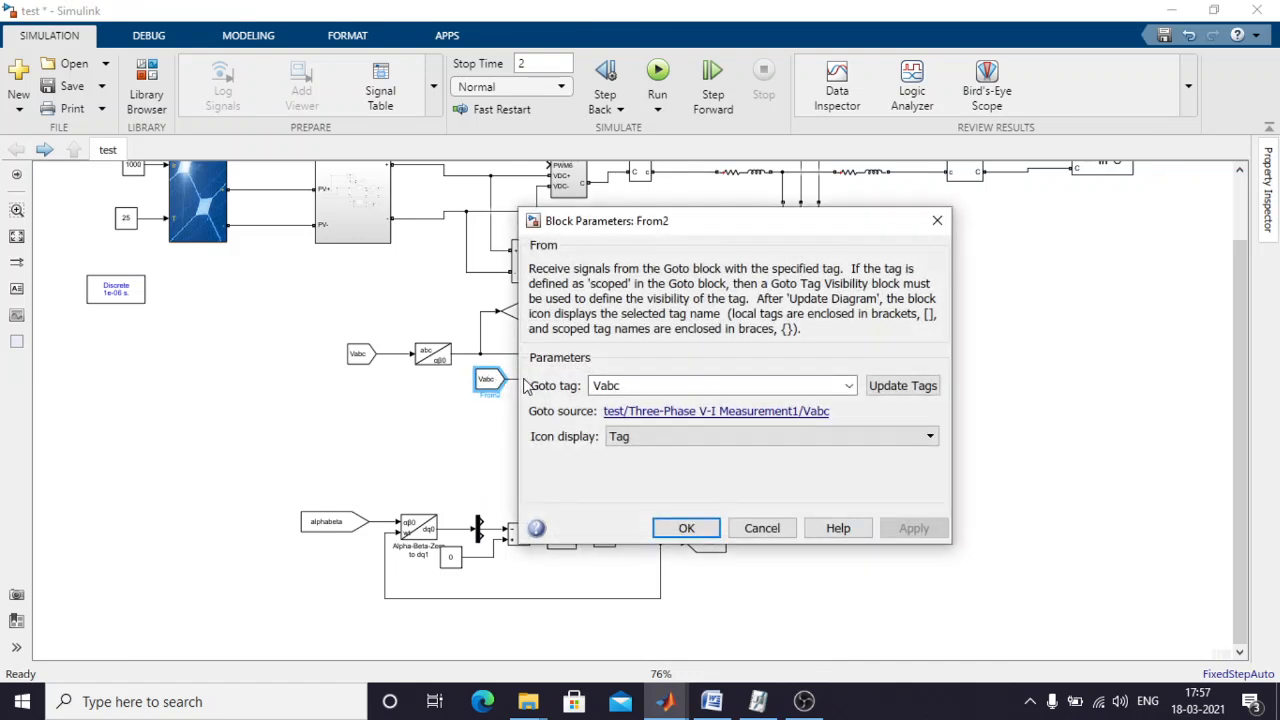
{"action": "left_click", "coordinate": [882, 388]}
{"action": "left_click", "coordinate": [848, 385]}
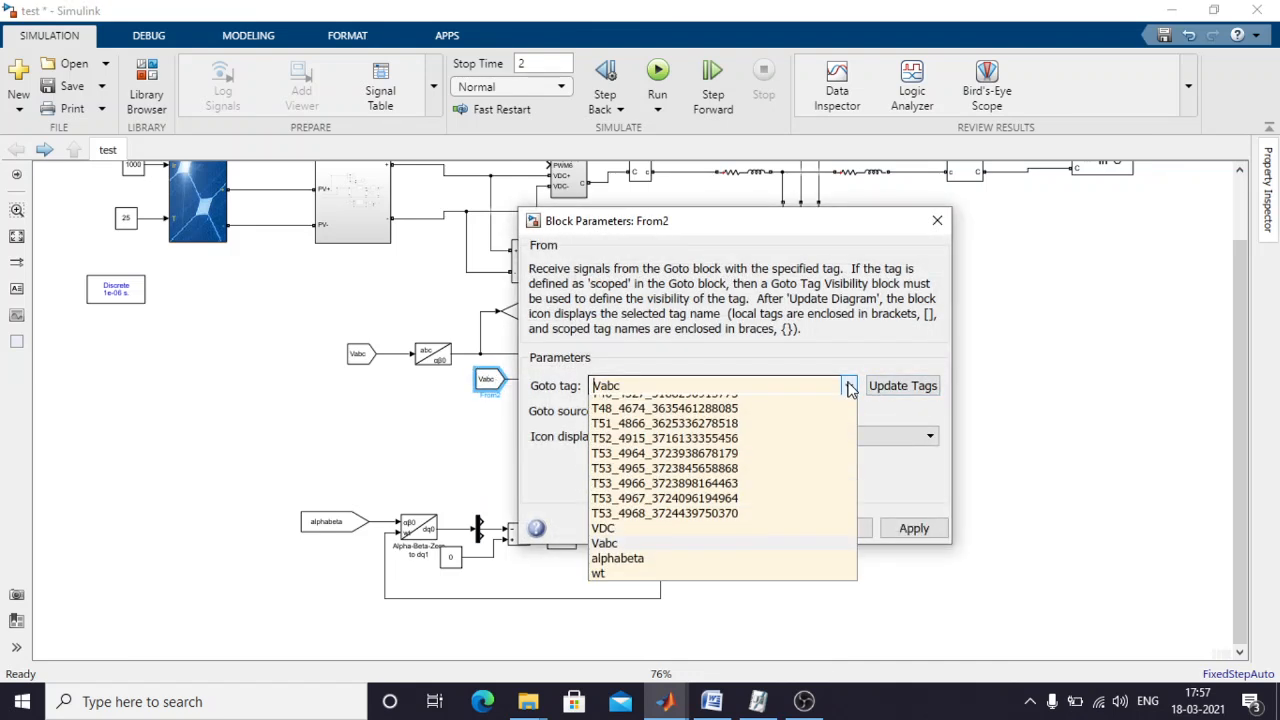
{"action": "left_click", "coordinate": [612, 645]}
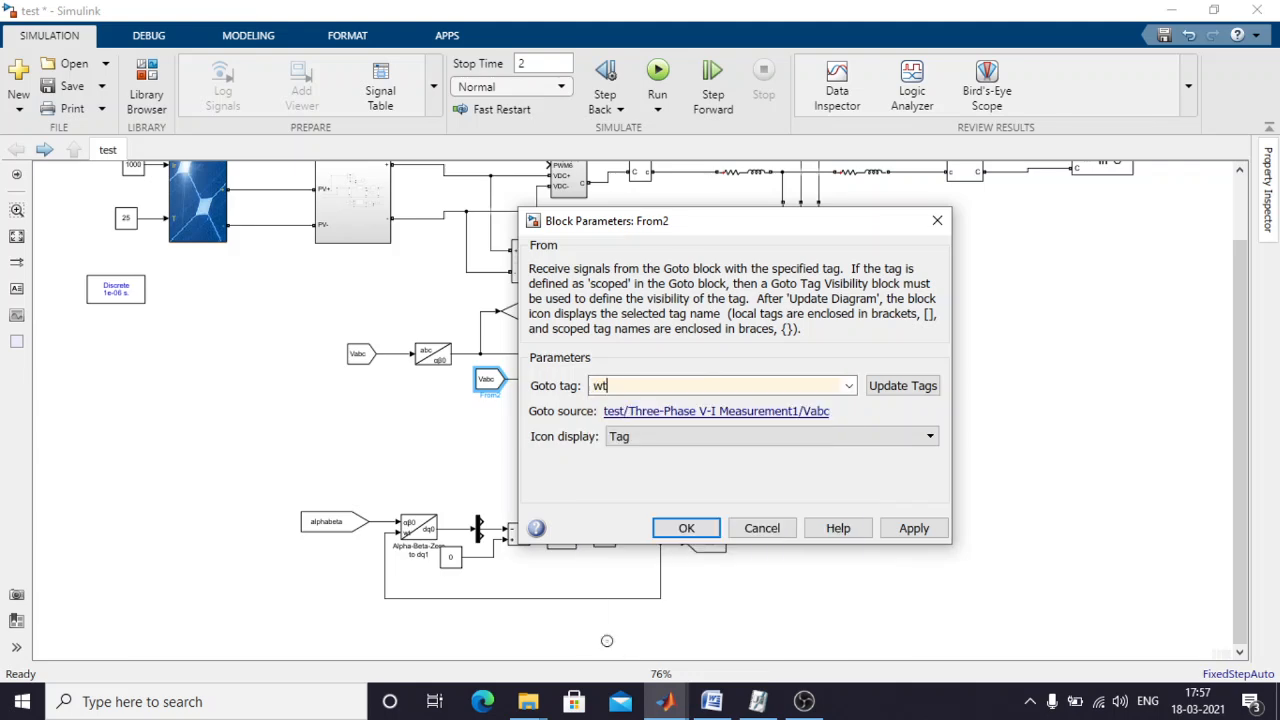
{"action": "left_click", "coordinate": [913, 528]}
{"action": "left_click", "coordinate": [686, 528]}
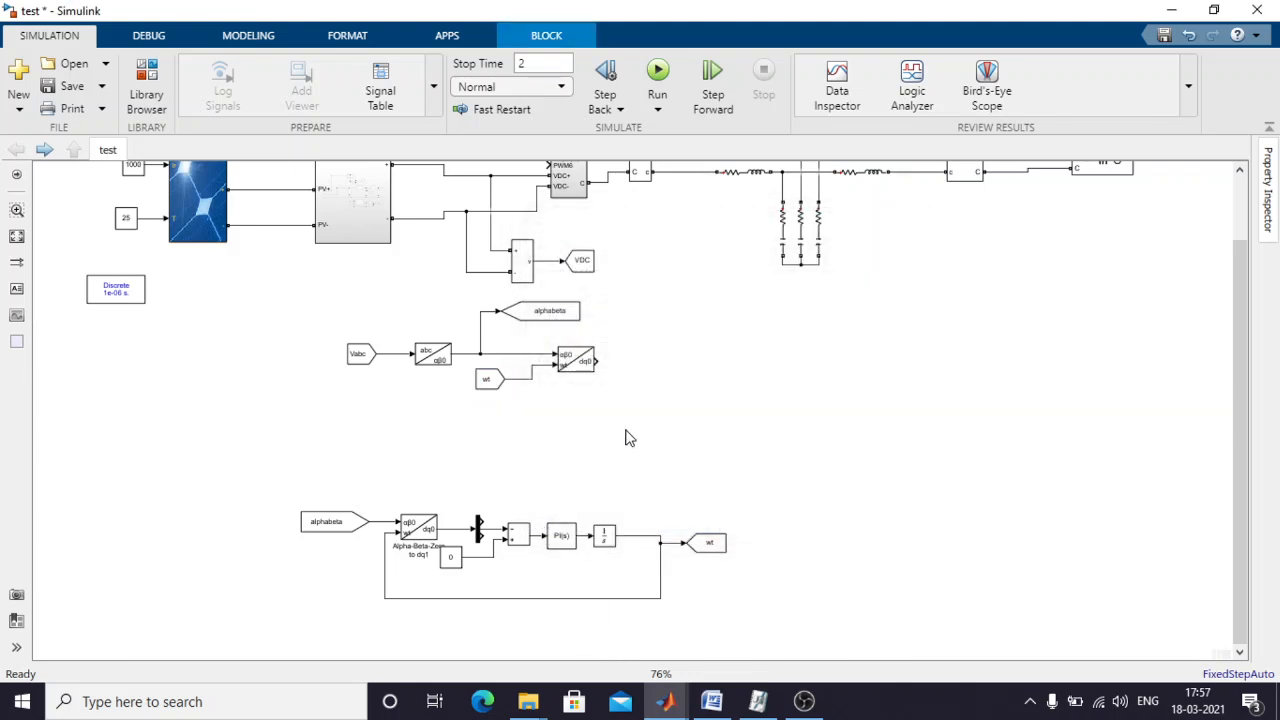
Duplicate the abc-to-alpha-beta-zero transform and the Vabc From block below the voltage branch and connect the copies.
{"action": "left_click_drag", "start_coordinate": [440, 358], "coordinate": [420, 460]}
{"action": "left_click", "coordinate": [362, 354]}
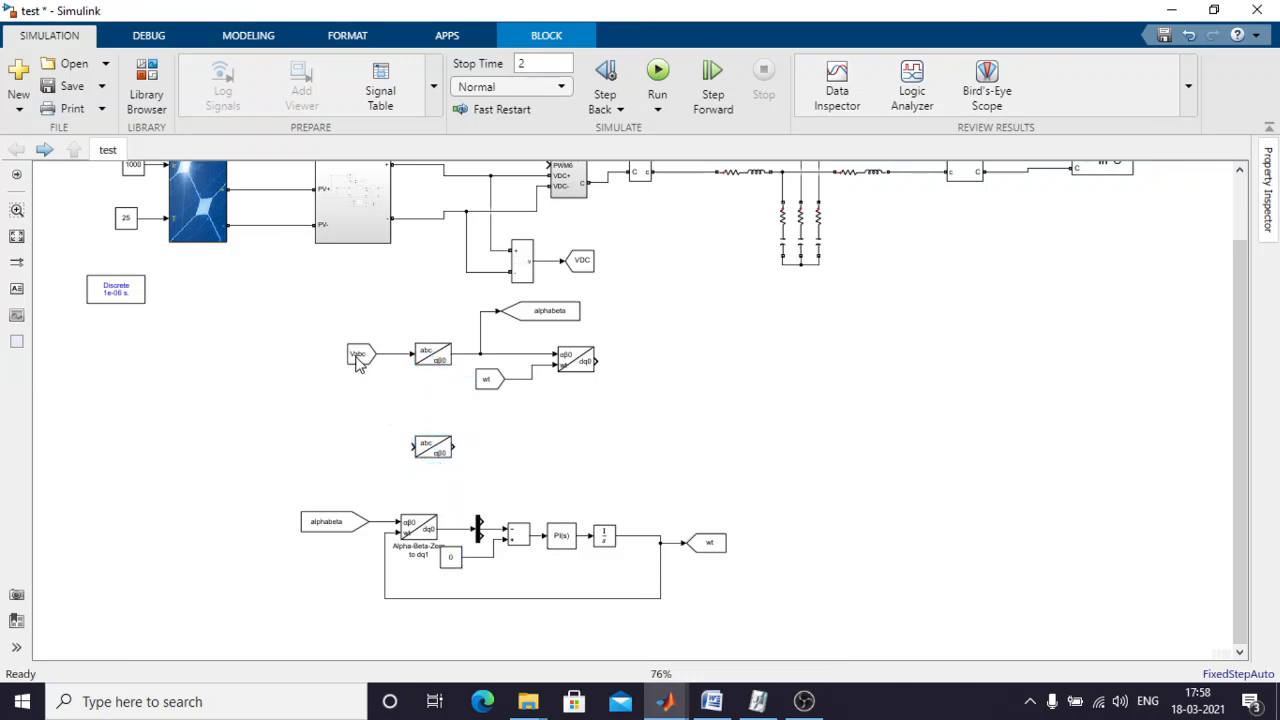
{"action": "left_click_drag", "start_coordinate": [362, 354], "coordinate": [373, 454]}
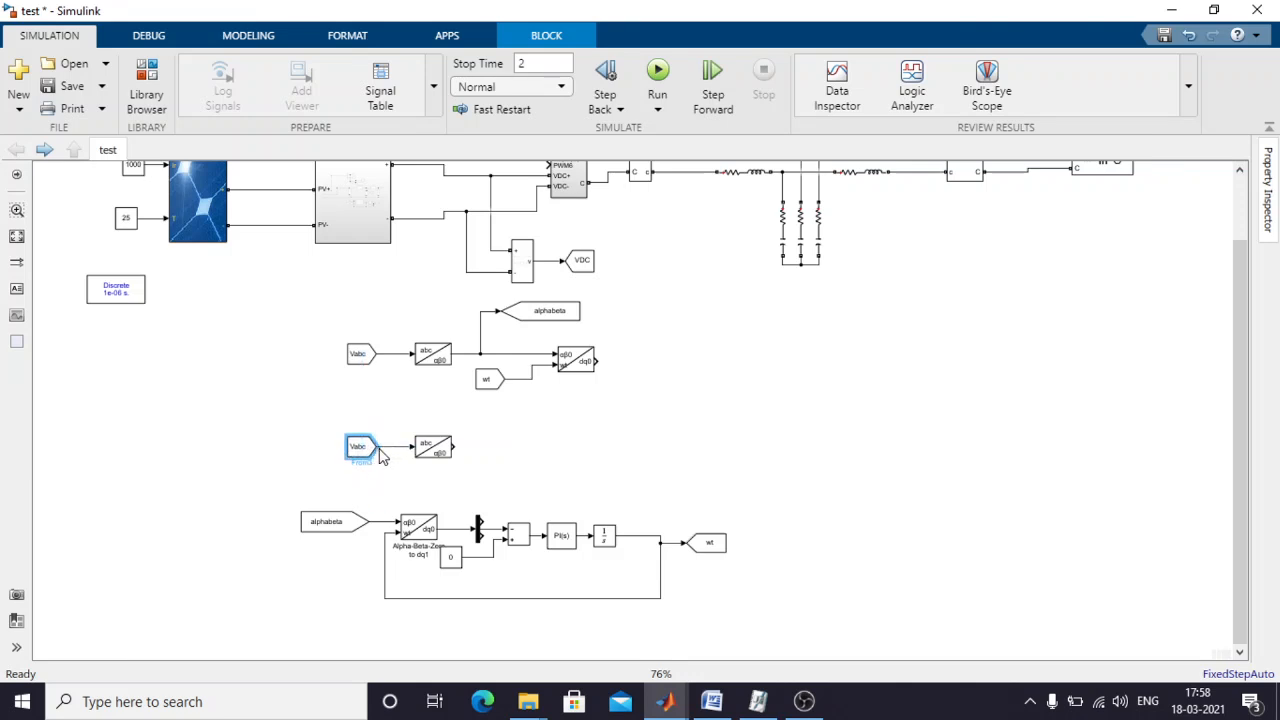
Set the Goto tag of the copied Vabc From block to Iabc.
{"action": "double_click", "coordinate": [362, 449]}
{"action": "left_click", "coordinate": [752, 456]}
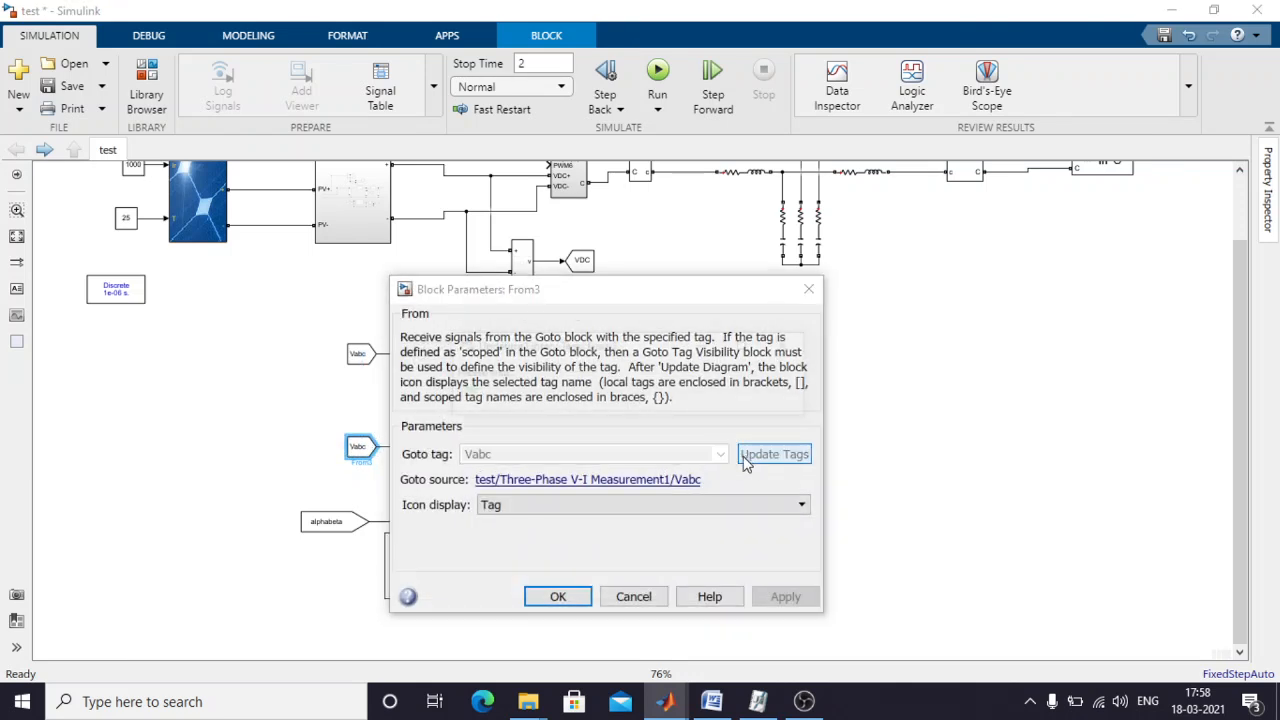
{"action": "left_click", "coordinate": [720, 454]}
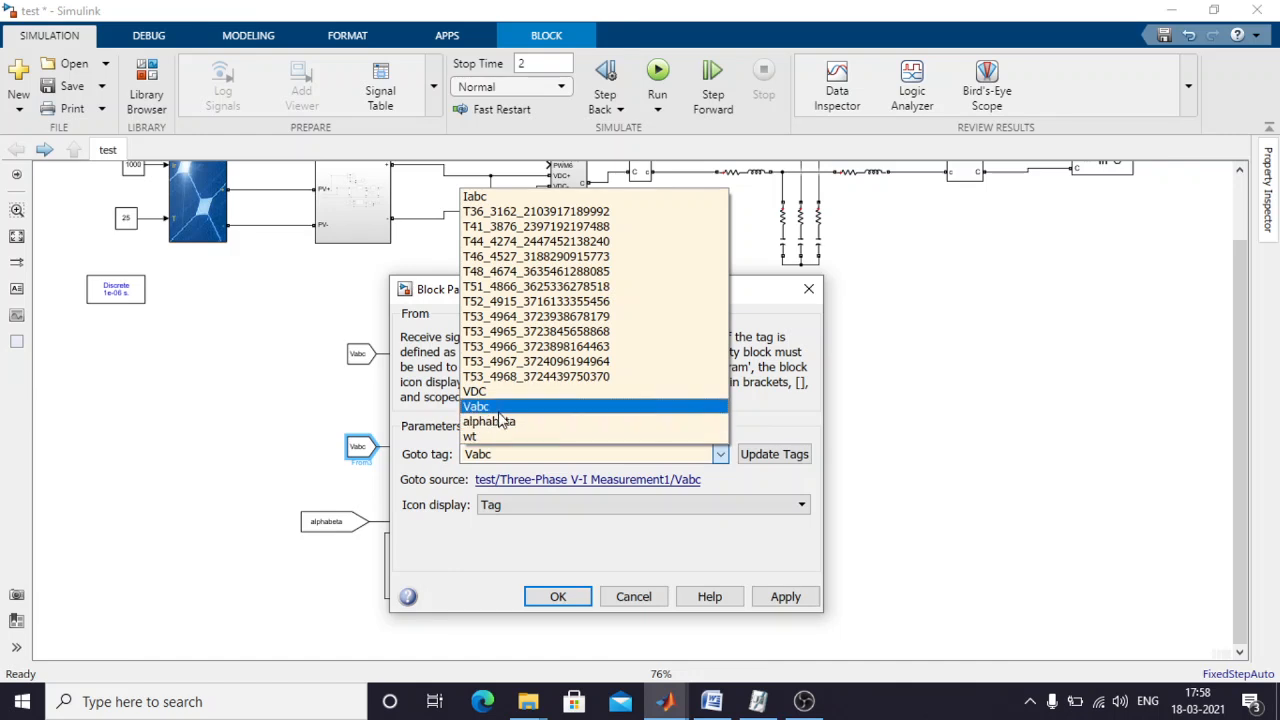
{"action": "left_click", "coordinate": [475, 197]}
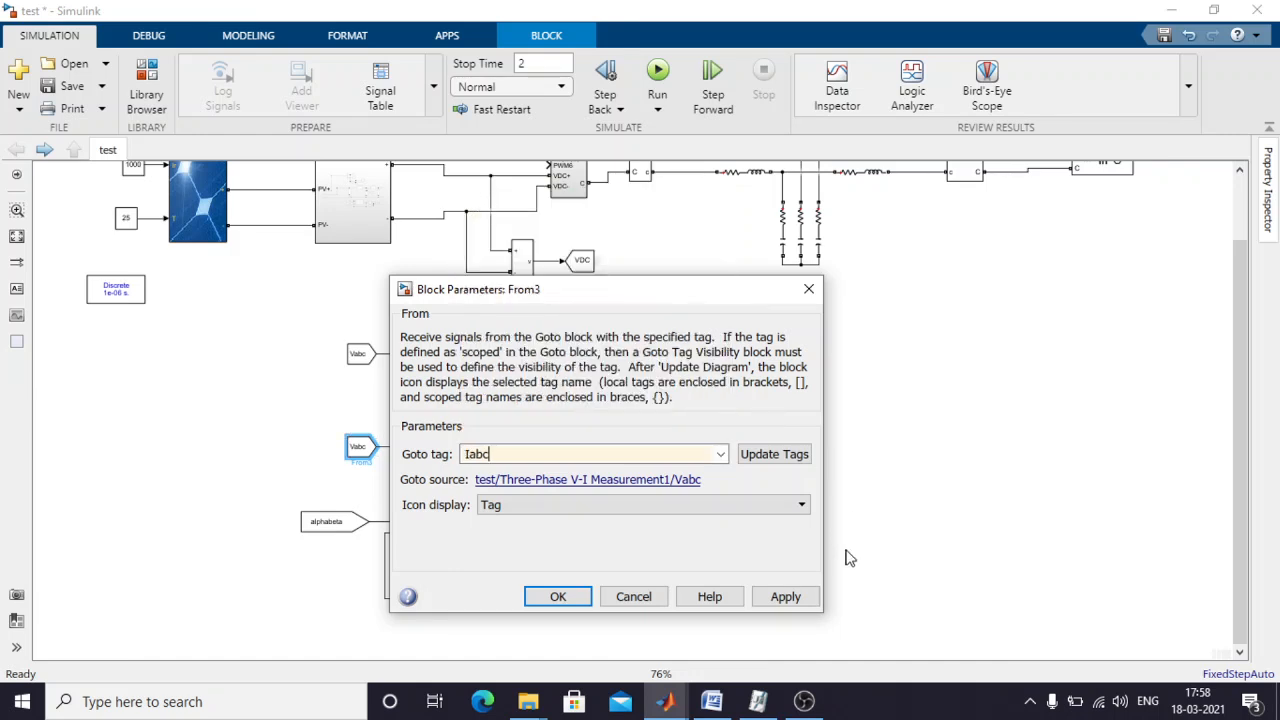
{"action": "left_click", "coordinate": [783, 596]}
{"action": "left_click", "coordinate": [560, 596]}
{"action": "left_click", "coordinate": [559, 467]}
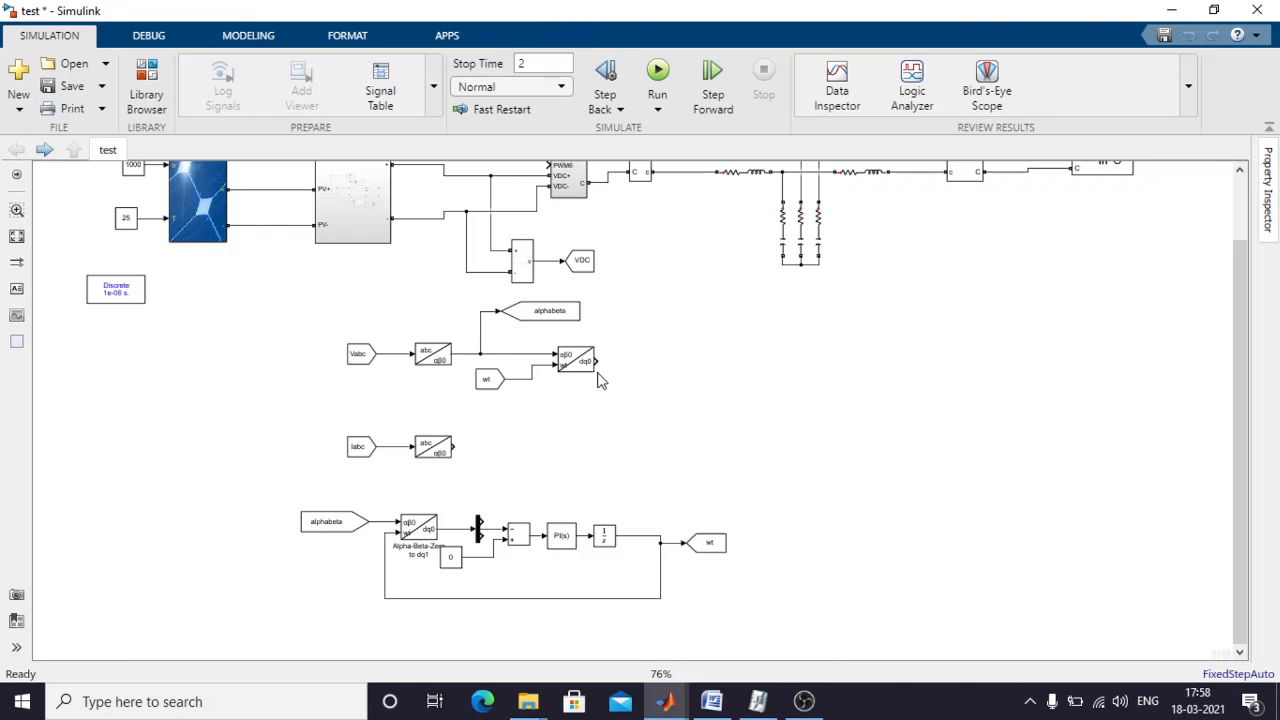
Copy the alpha-beta-zero-to-dq0 transform and the wt From block into the Iabc branch and connect both of the transform's inputs.
{"action": "left_click_drag", "start_coordinate": [580, 372], "coordinate": [457, 446]}
{"action": "left_click_drag", "start_coordinate": [567, 451], "coordinate": [562, 464]}
{"action": "mouse_move", "coordinate": [489, 382]}
{"action": "left_mouse_down"}
{"action": "mouse_move", "coordinate": [492, 474]}
{"action": "mouse_move", "coordinate": [541, 459]}
{"action": "left_mouse_up"}
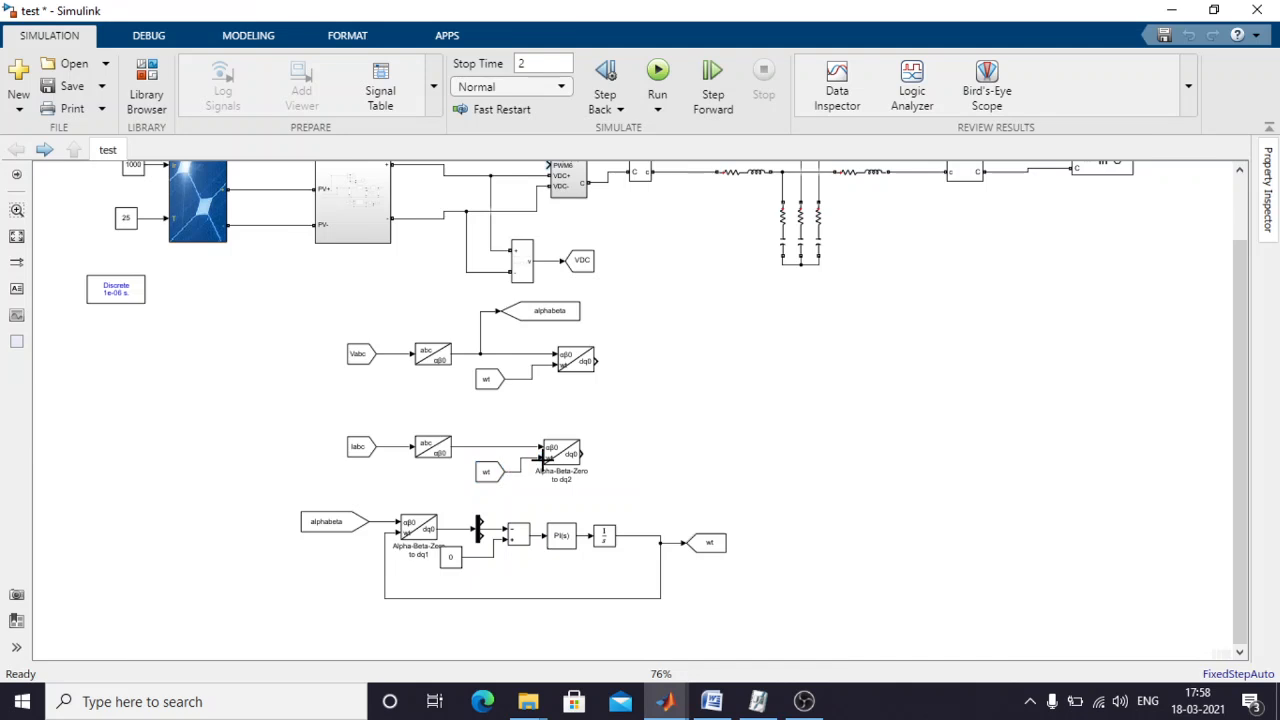
Add a Demux block from the commonly used blocks and connect it to the output of the Vabc branch's dq0 transform.
{"action": "left_click", "coordinate": [143, 85]}
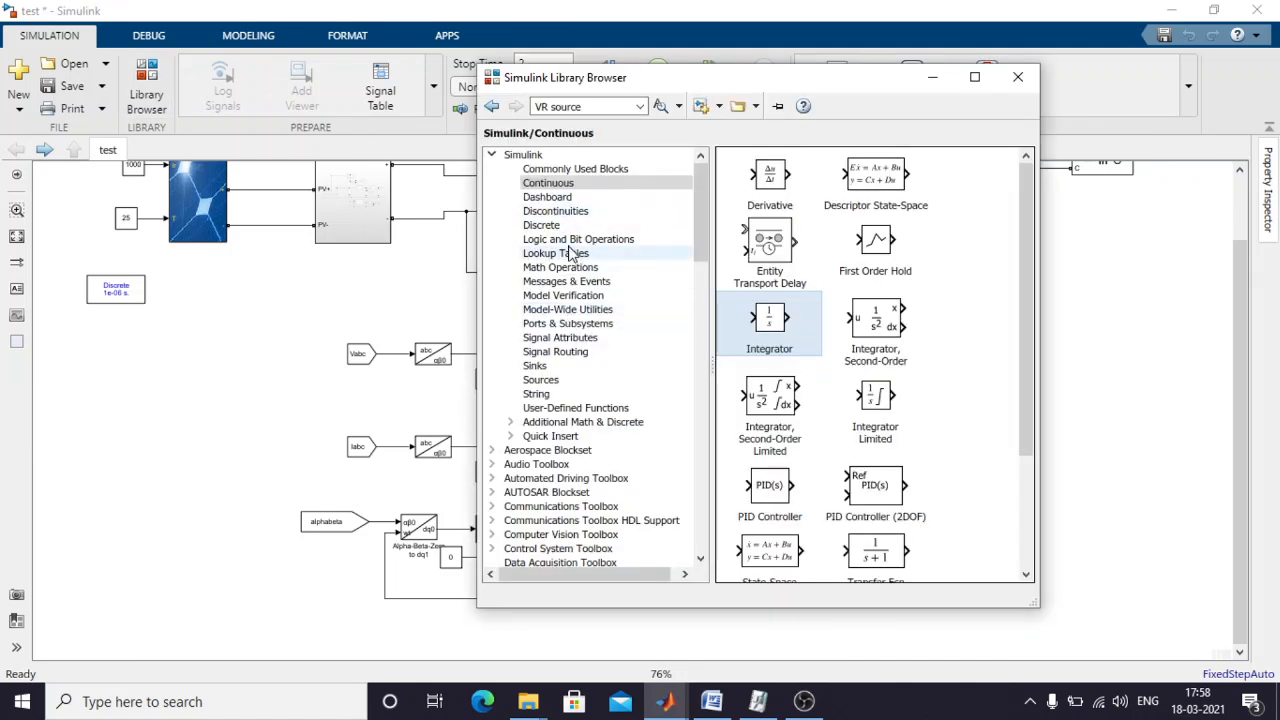
{"action": "left_click", "coordinate": [560, 169]}
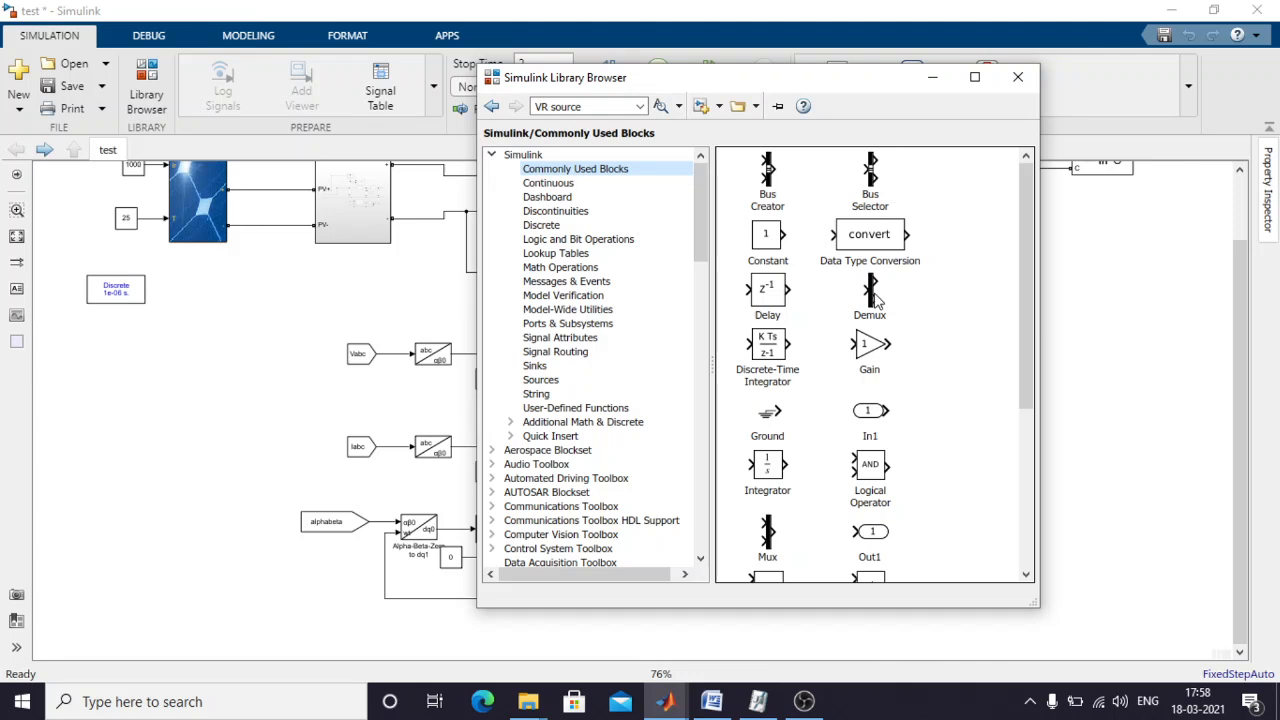
{"action": "left_click_drag", "start_coordinate": [876, 300], "coordinate": [1028, 385]}
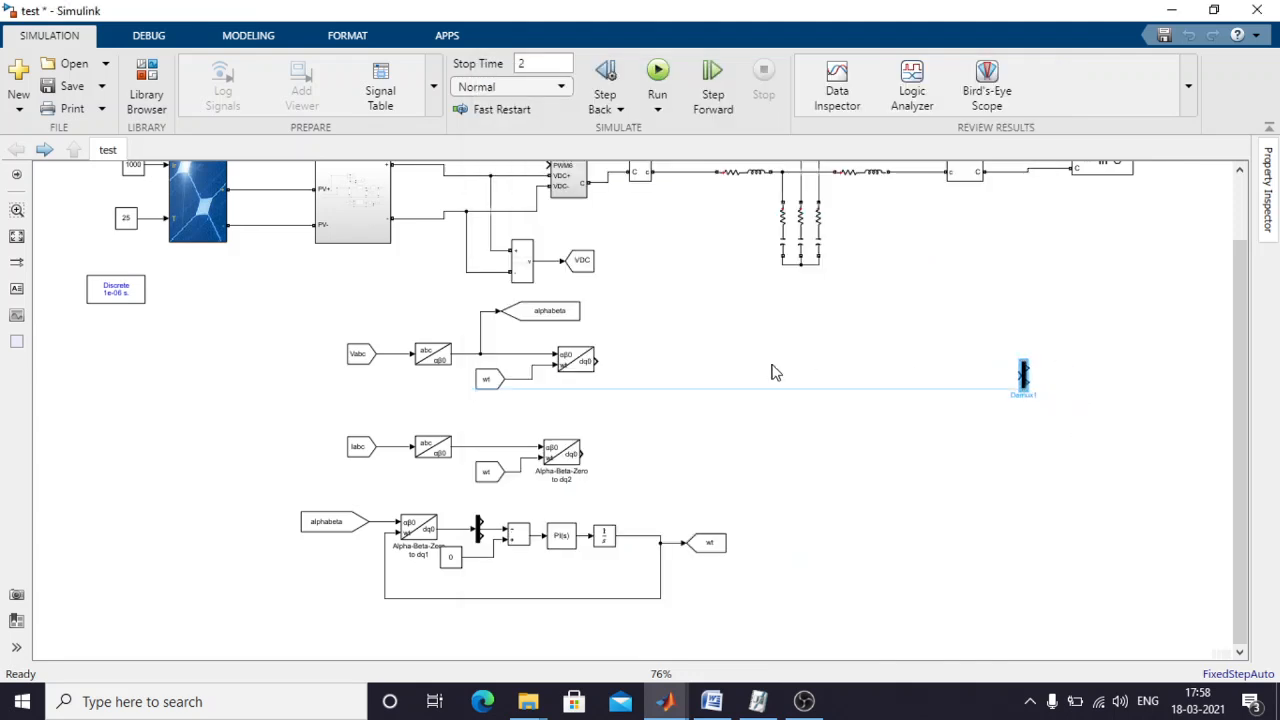
{"action": "left_click_drag", "start_coordinate": [771, 372], "coordinate": [628, 365]}
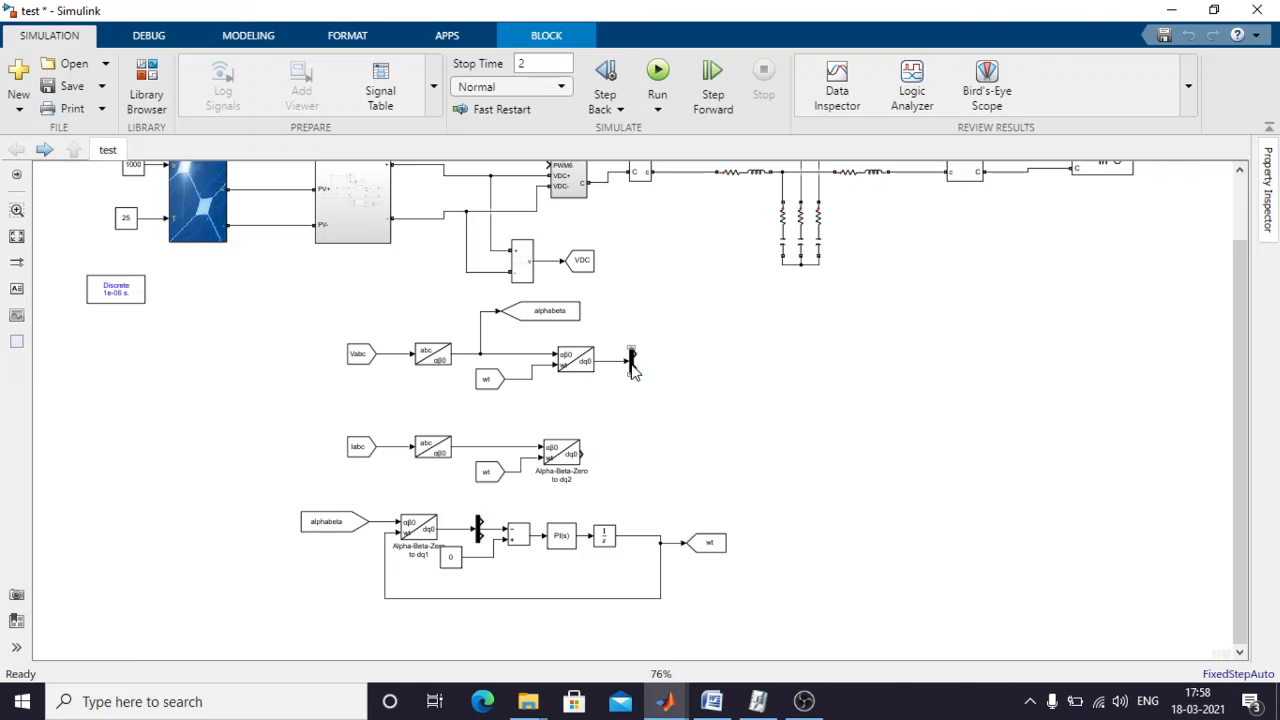
Set the Vabc branch Demux's number of outputs to 3.
{"action": "double_click", "coordinate": [629, 362]}
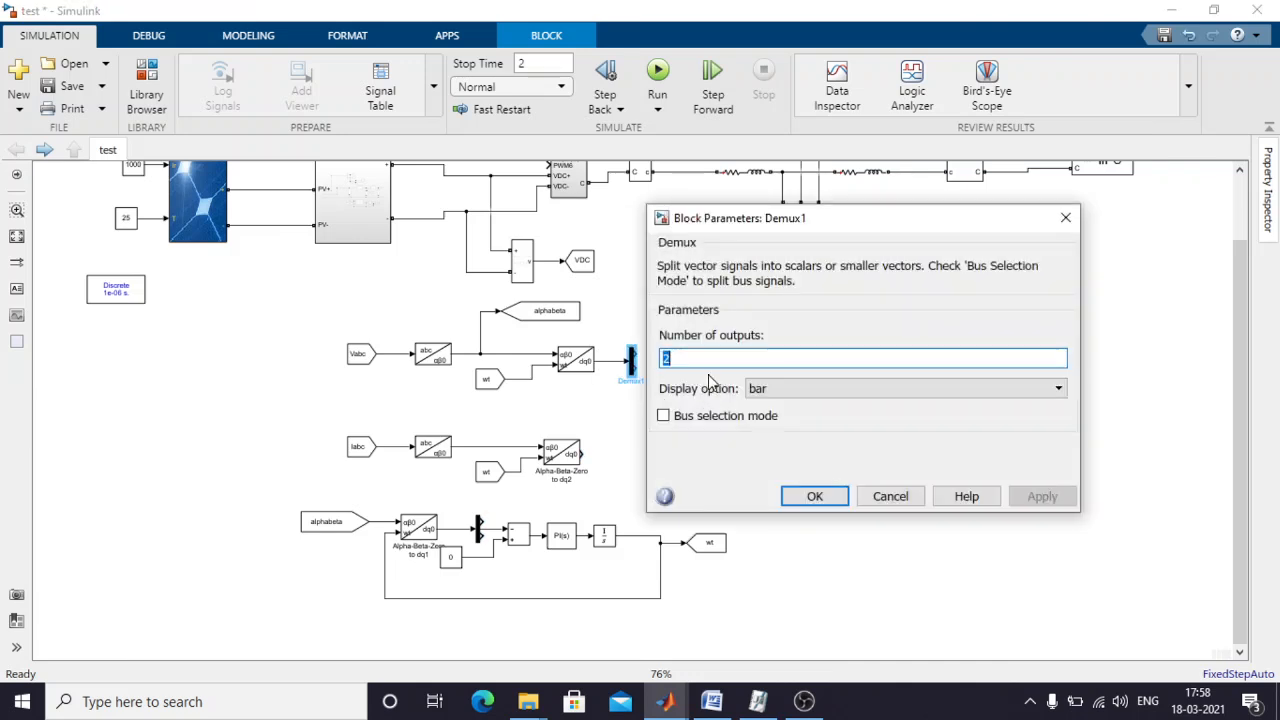
{"action": "type", "text": "3"}
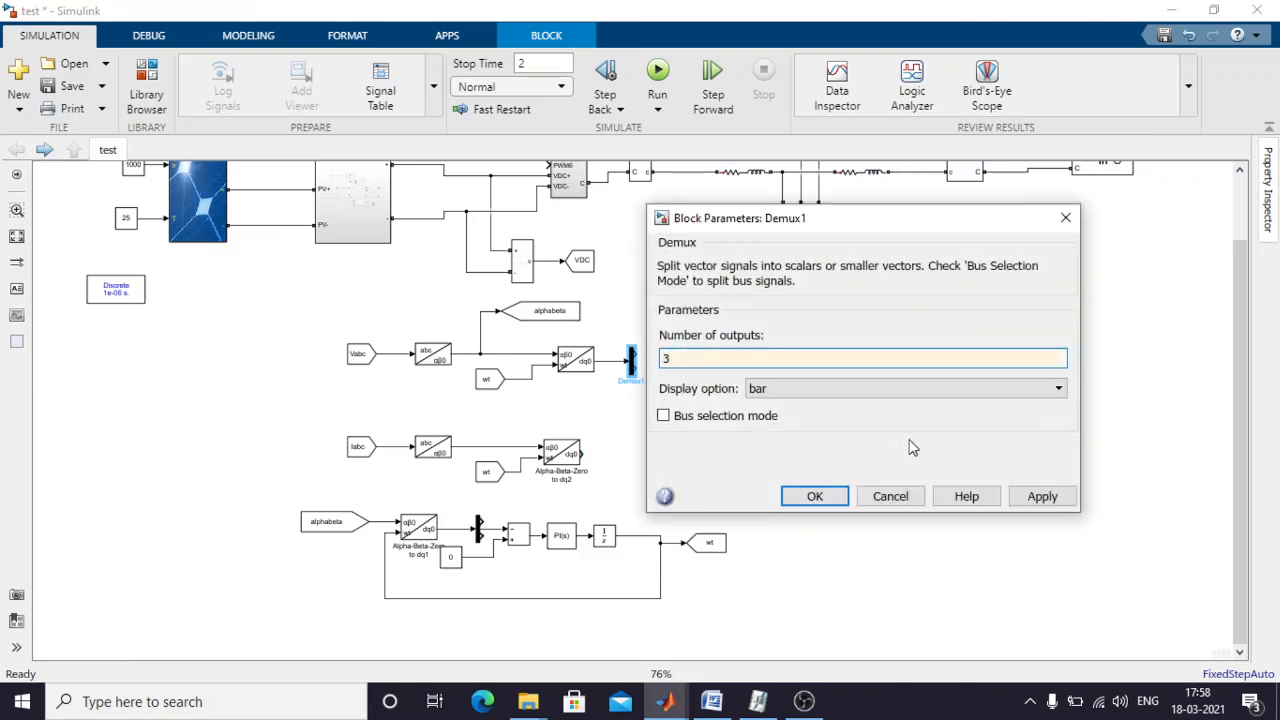
{"action": "left_click", "coordinate": [1036, 497]}
{"action": "left_click", "coordinate": [806, 497]}
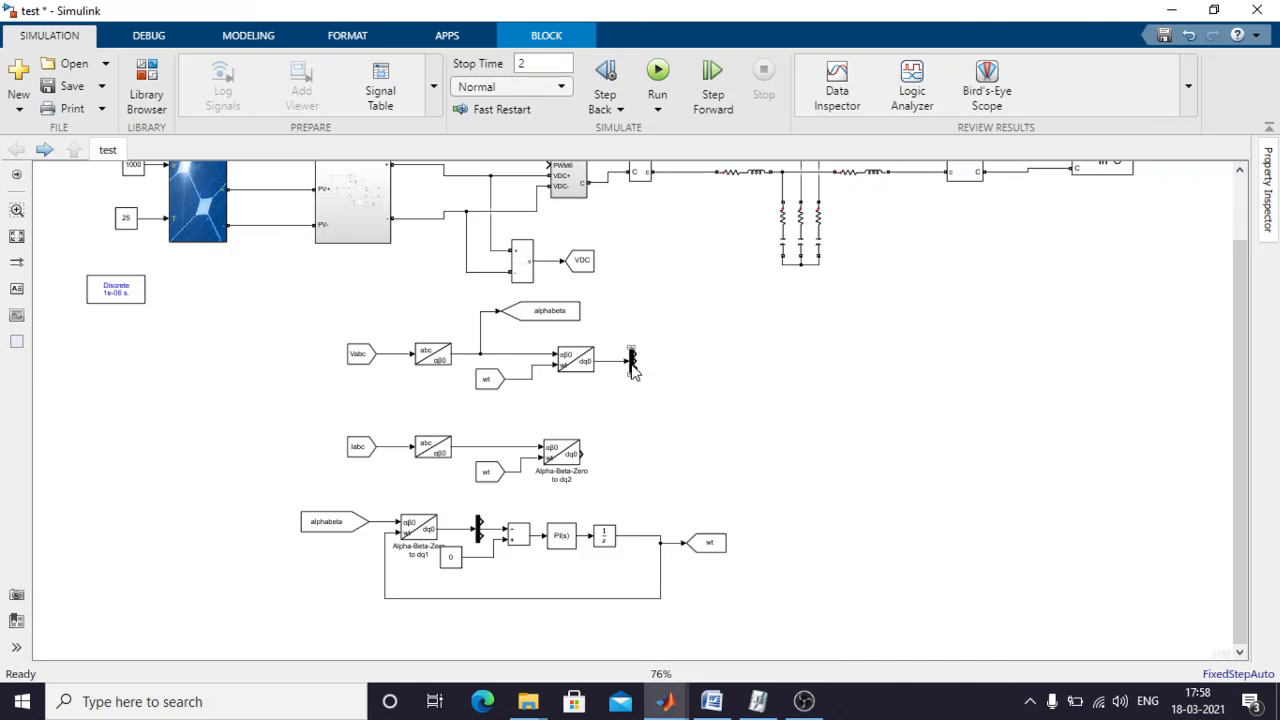
Copy the three-output Demux into the Iabc branch, connect it to the dq0 transform's output and align it.
{"action": "left_click_drag", "start_coordinate": [633, 370], "coordinate": [610, 452]}
{"action": "left_click", "coordinate": [620, 455]}
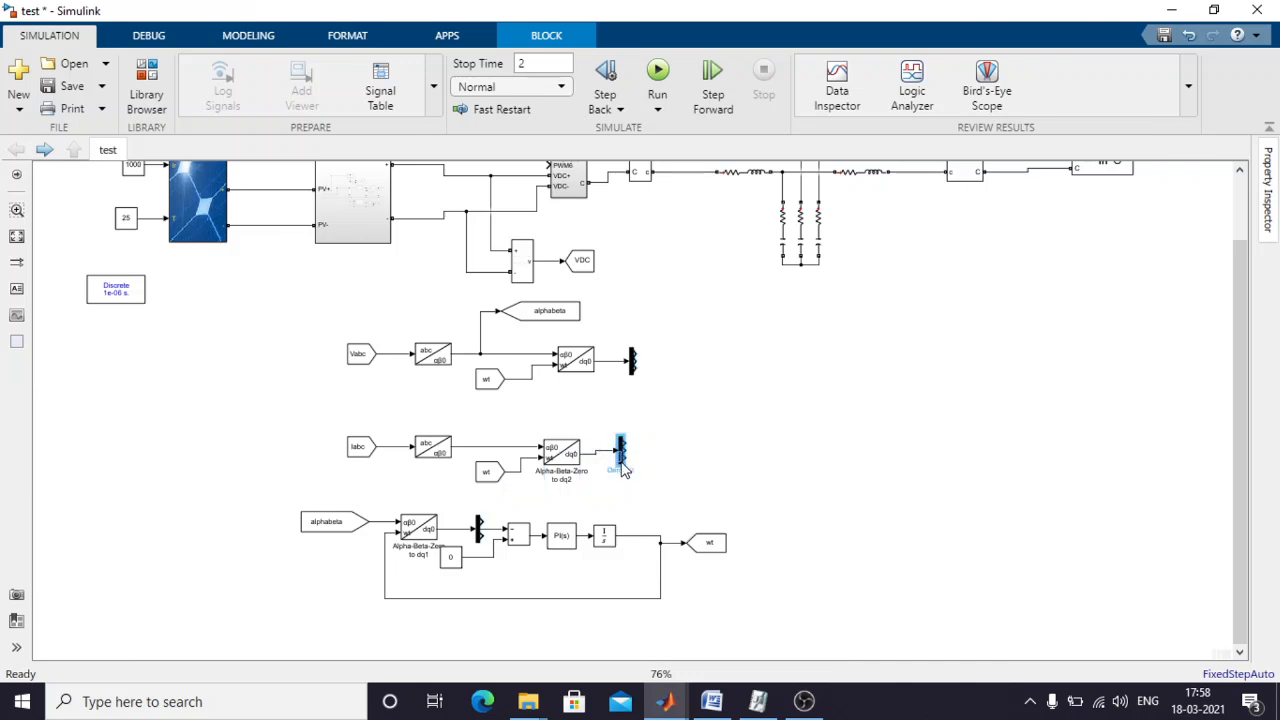
{"action": "left_click", "coordinate": [643, 449]}
{"action": "left_click", "coordinate": [621, 452]}
{"action": "left_click", "coordinate": [678, 444]}
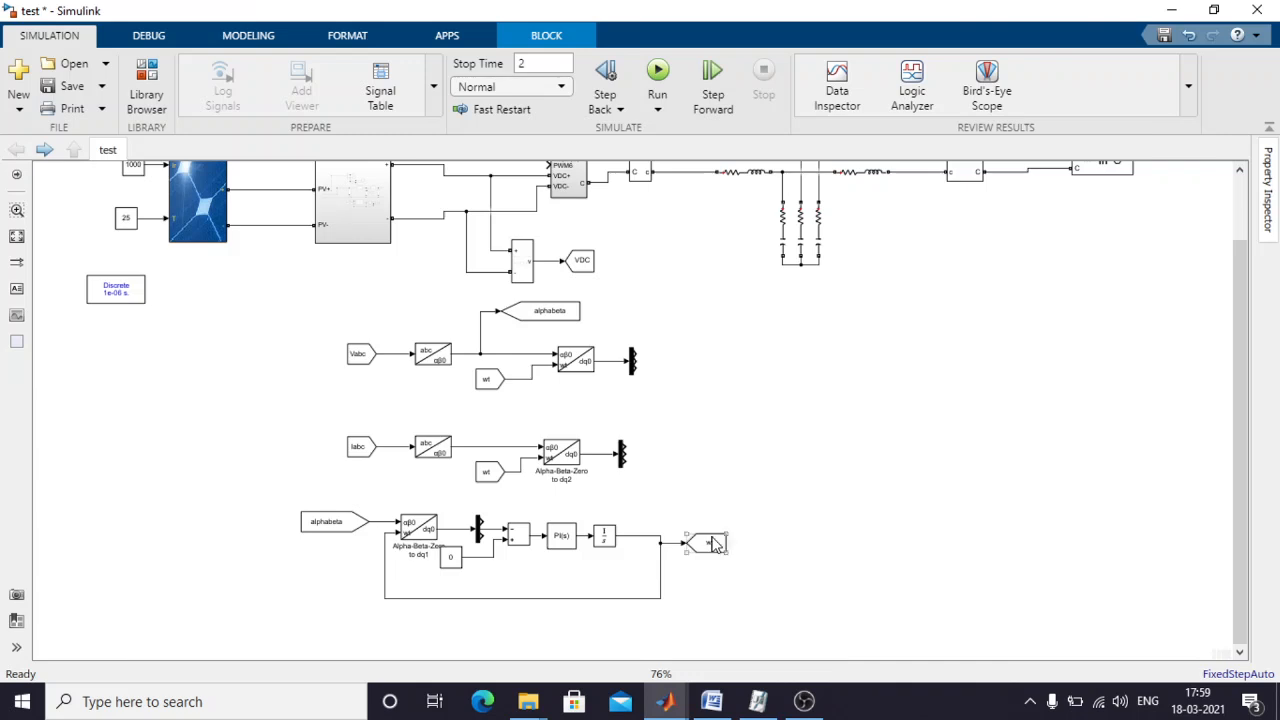
Copy the wt Goto block to the first output of the Vabc branch's Demux, connect it and set its tag to VD.
{"action": "left_click_drag", "start_coordinate": [715, 543], "coordinate": [686, 347]}
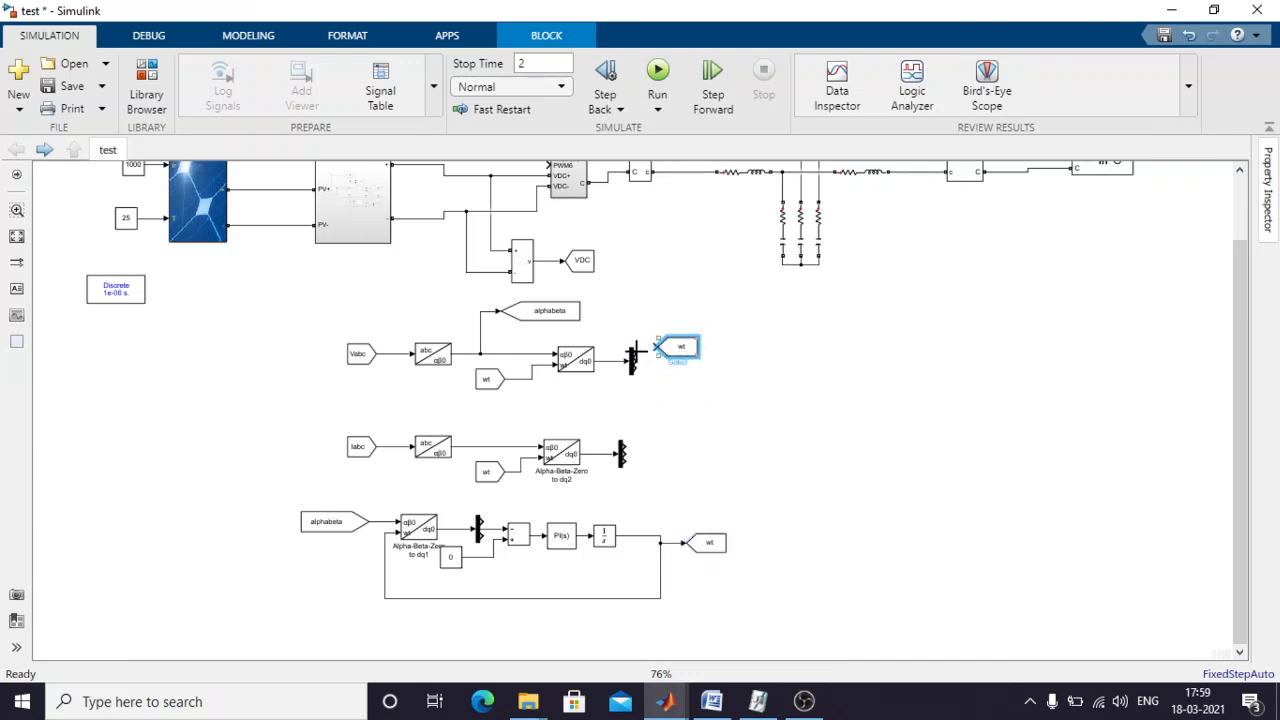
{"action": "double_click", "coordinate": [680, 346]}
{"action": "double_click", "coordinate": [822, 284]}
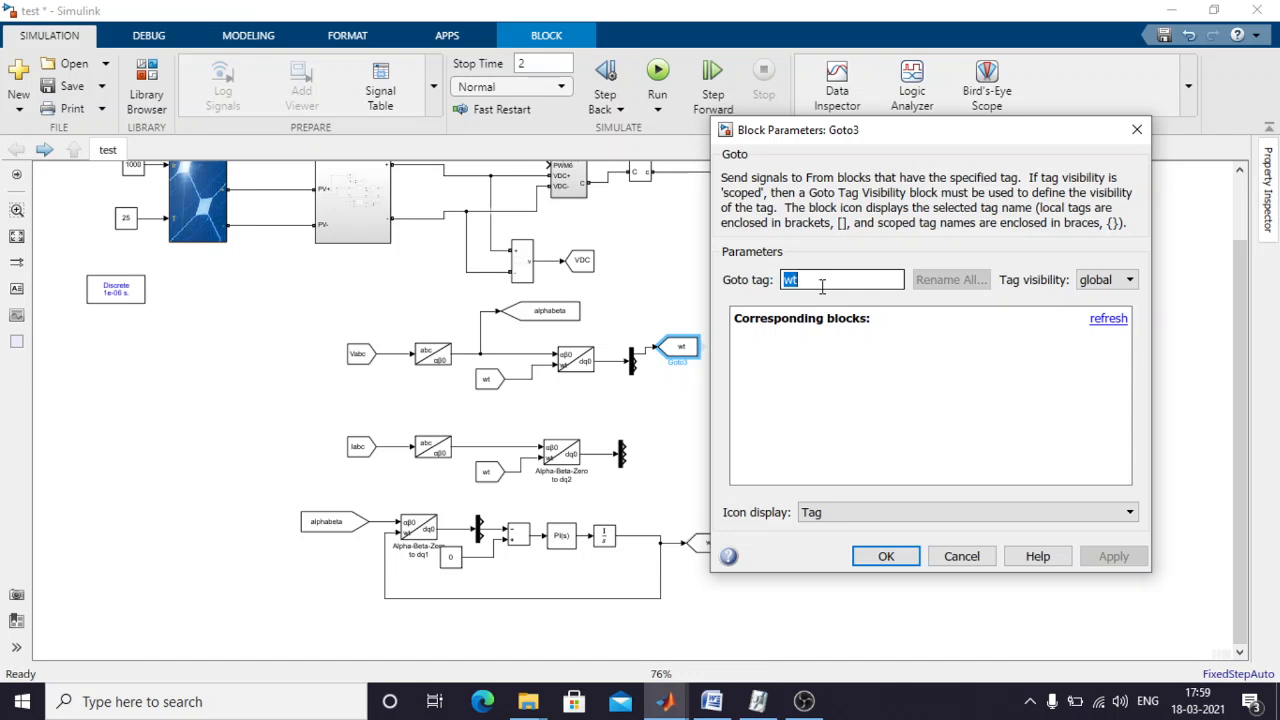
{"action": "type", "text": "VD"}
{"action": "left_click", "coordinate": [1113, 556]}
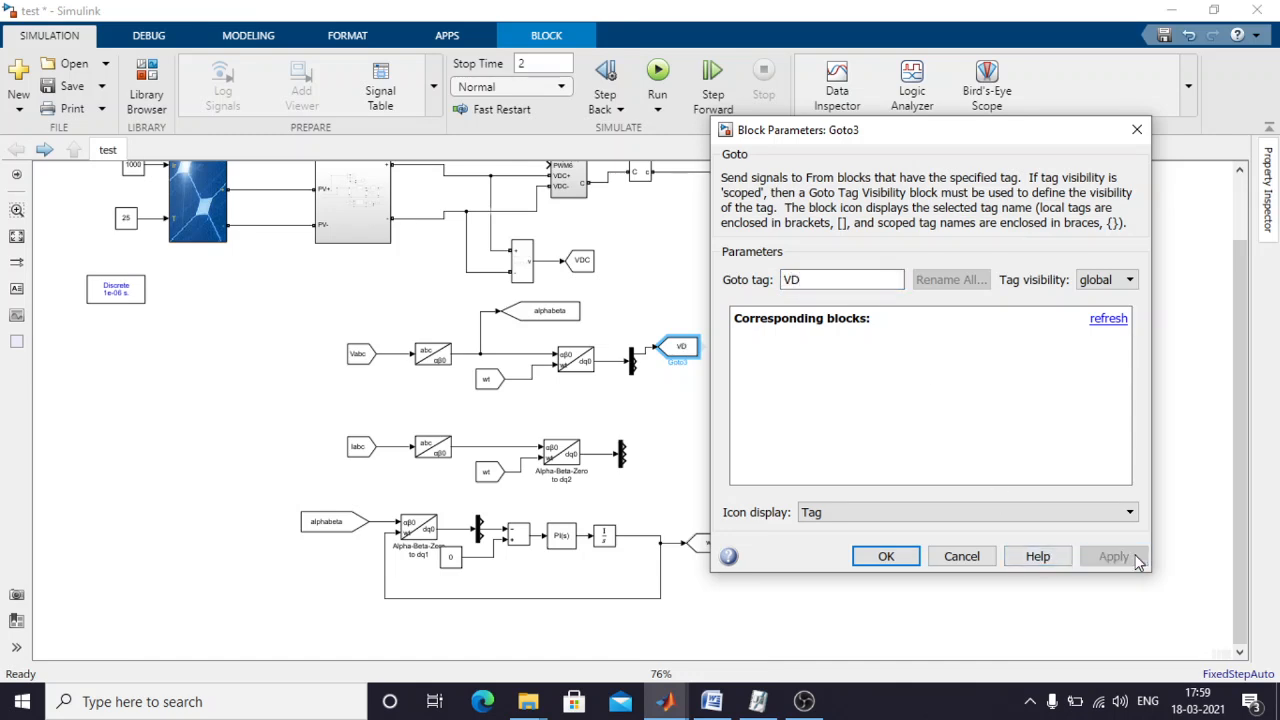
{"action": "left_click", "coordinate": [886, 556]}
Copy the VD Goto block to the second output of the Vabc branch's Demux, connect it and set its tag to VQ.
{"action": "mouse_move", "coordinate": [698, 357]}
{"action": "left_mouse_down"}
{"action": "mouse_move", "coordinate": [703, 391]}
{"action": "mouse_move", "coordinate": [690, 388]}
{"action": "mouse_move", "coordinate": [711, 393]}
{"action": "mouse_move", "coordinate": [683, 393]}
{"action": "mouse_move", "coordinate": [636, 362]}
{"action": "left_mouse_up"}
{"action": "double_click", "coordinate": [697, 388]}
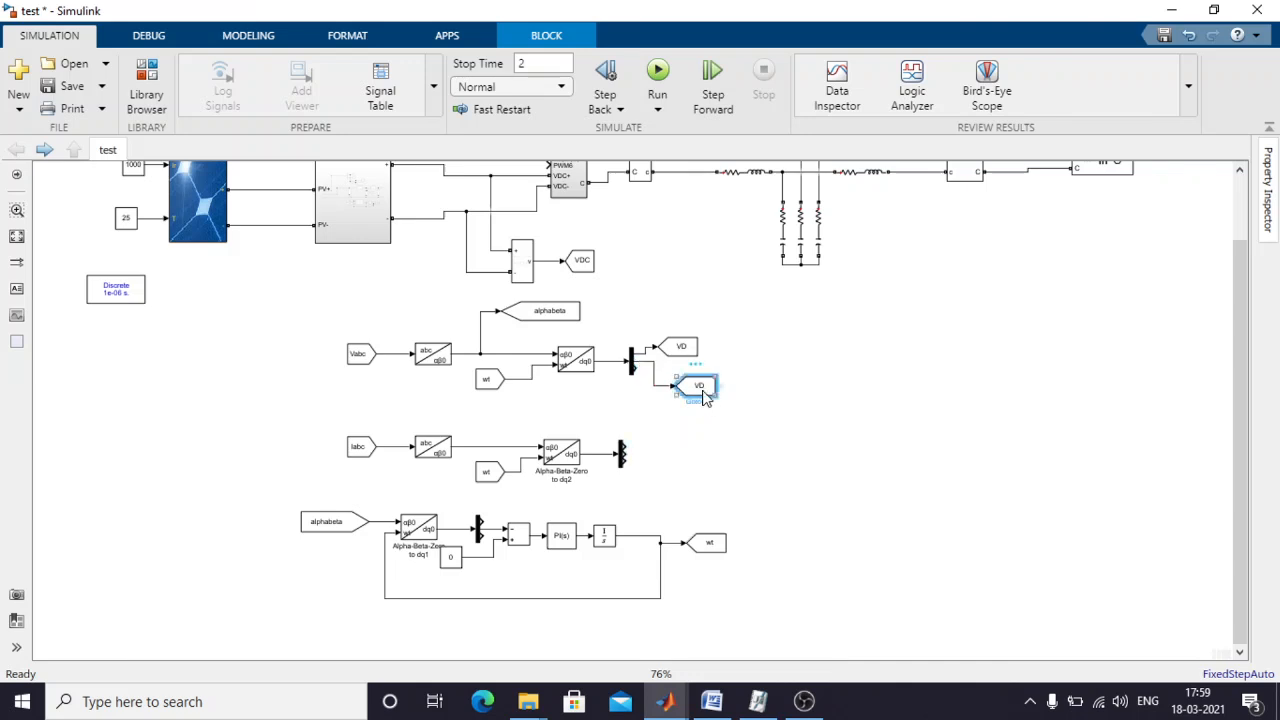
{"action": "double_click", "coordinate": [848, 320]}
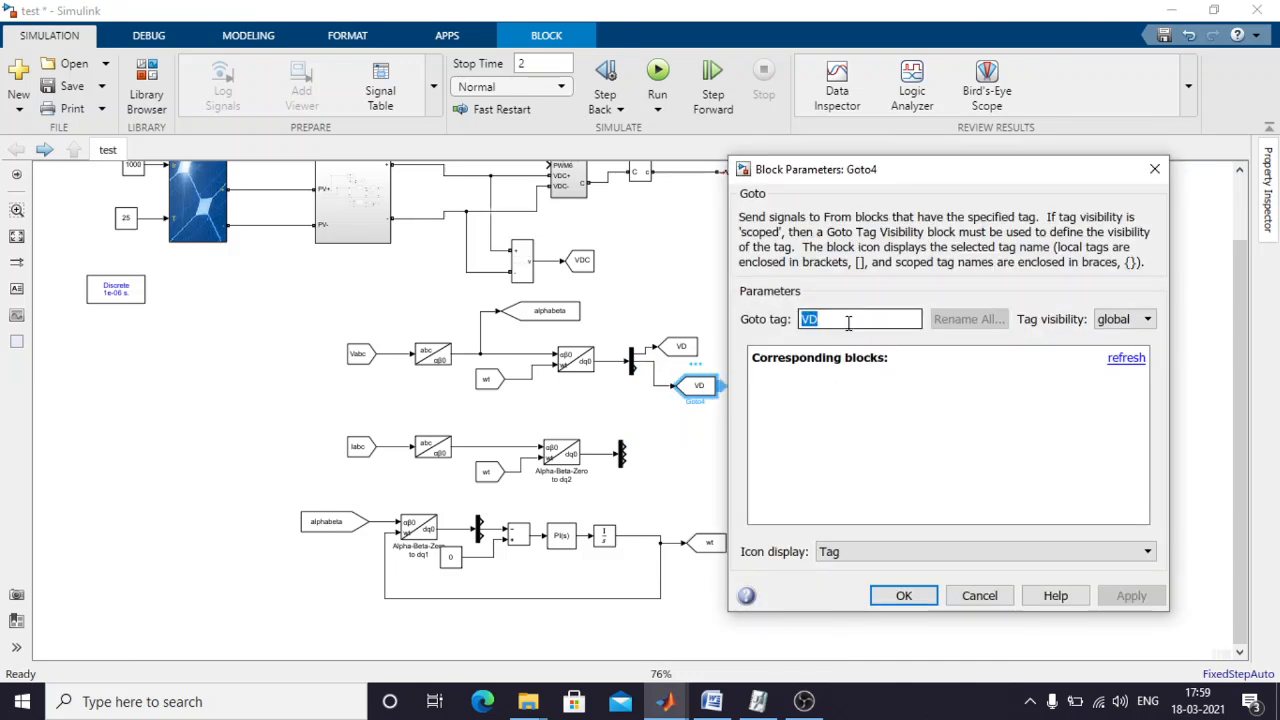
{"action": "type", "text": "V"}
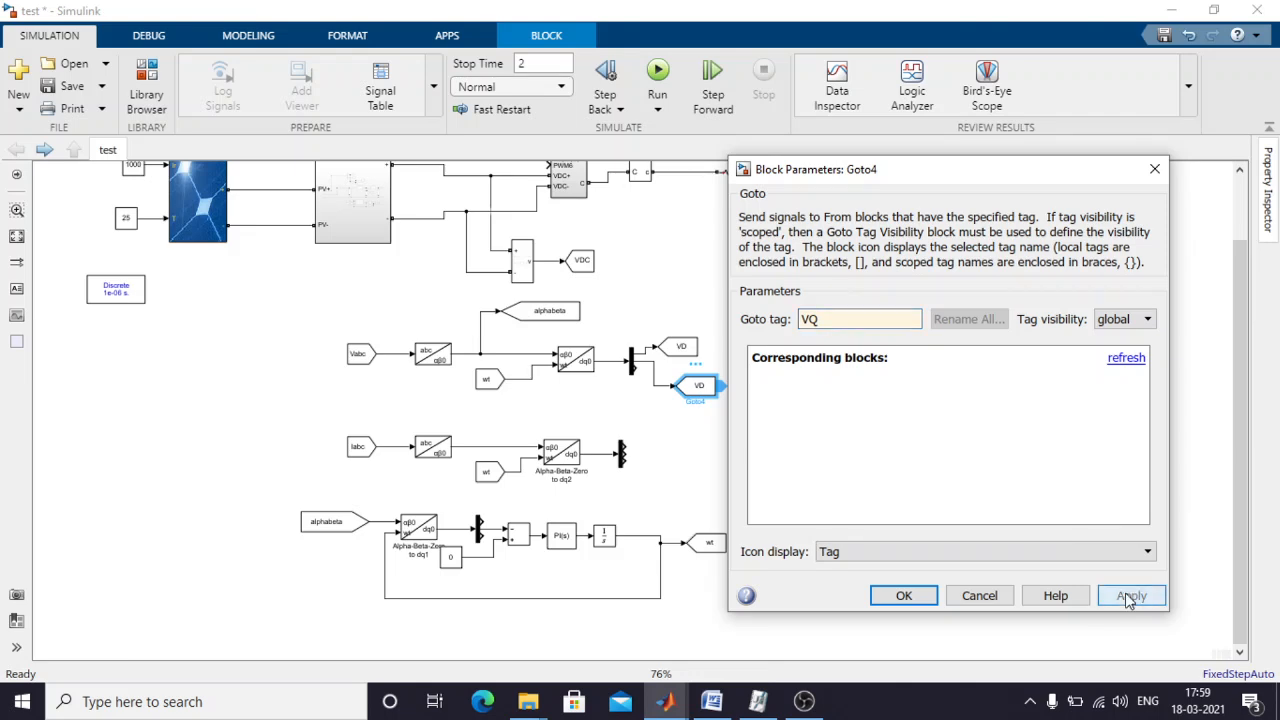
{"action": "left_click", "coordinate": [1131, 595]}
{"action": "left_click", "coordinate": [903, 595]}
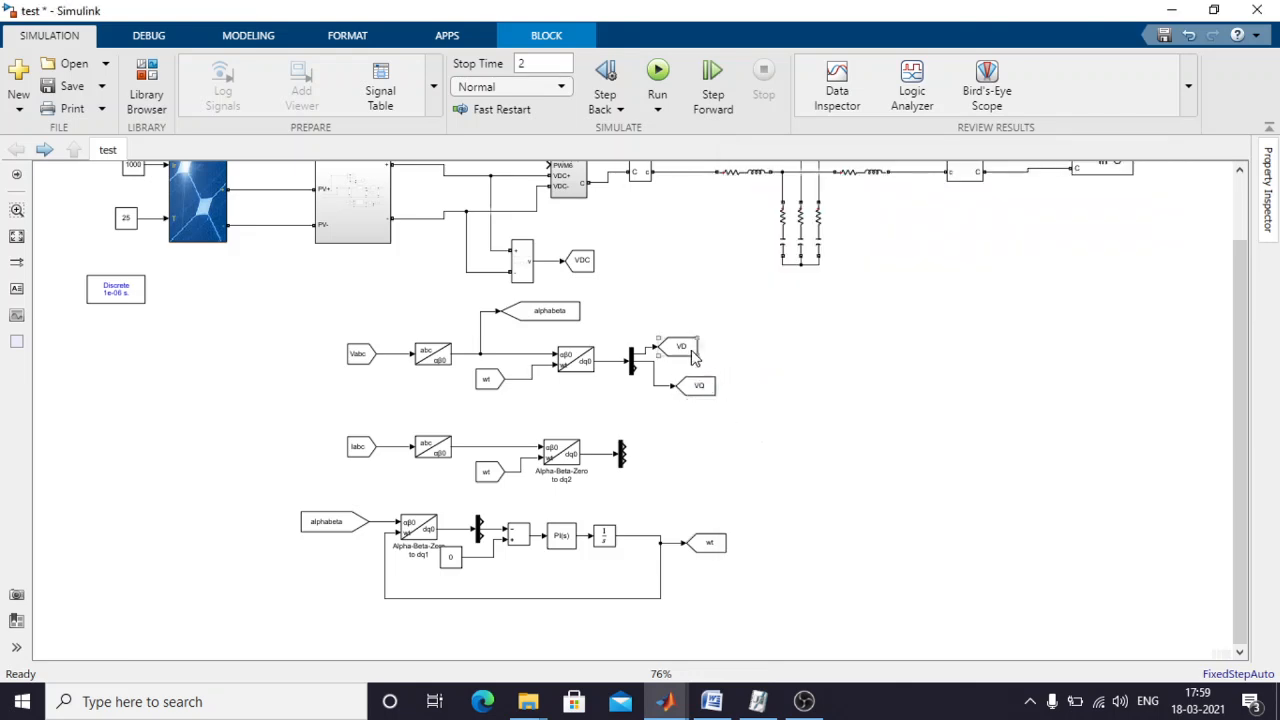
Copy the VD Goto block to the first output of the Iabc branch's Demux, connect it and set its tag to ID.
{"action": "left_click_drag", "start_coordinate": [681, 346], "coordinate": [698, 458]}
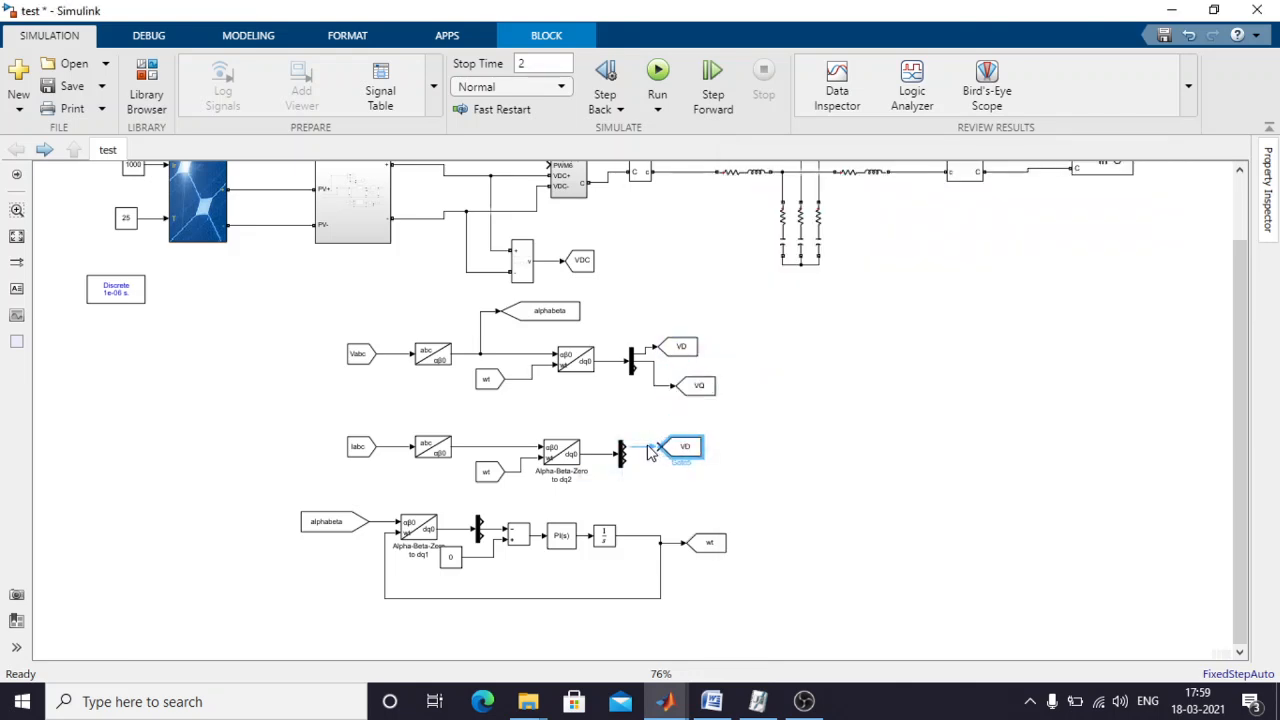
{"action": "double_click", "coordinate": [686, 448]}
{"action": "double_click", "coordinate": [830, 379]}
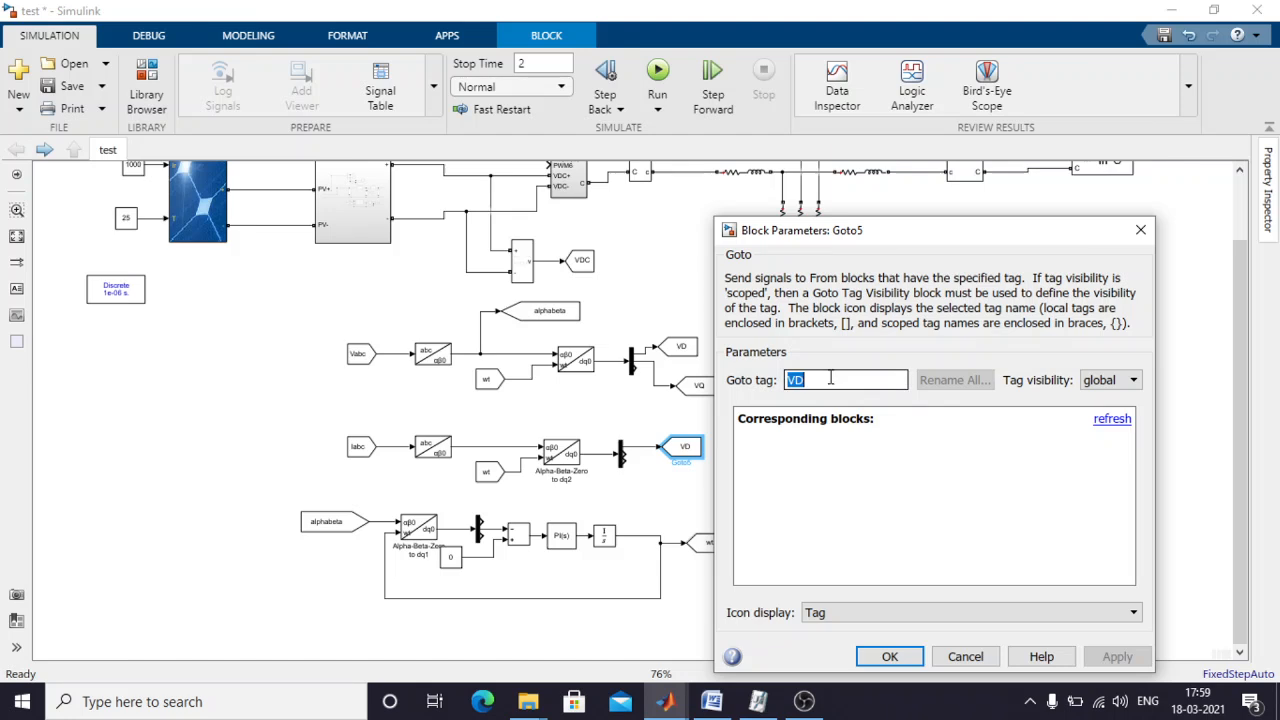
{"action": "type", "text": "I"}
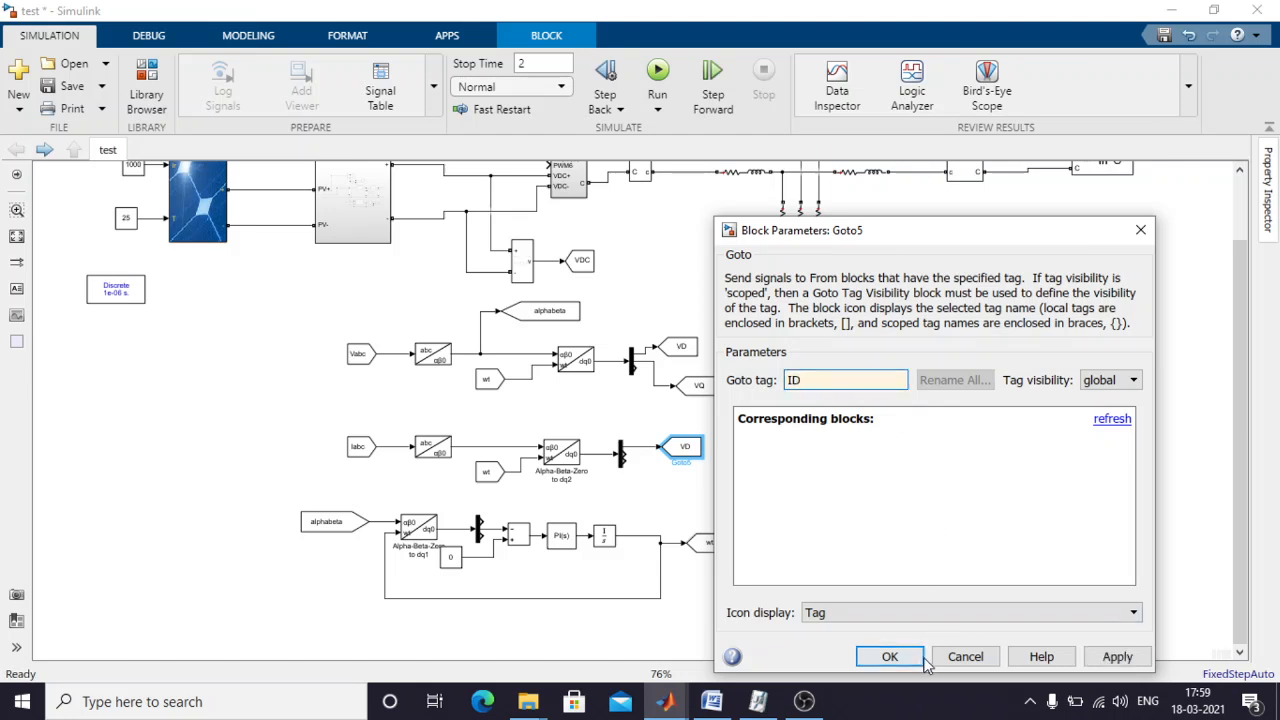
Confirm the ID tag, place a copy of that Goto block below it and wire the copy to the demux's second output.
{"action": "left_click", "coordinate": [890, 656]}
{"action": "key", "text": "ctrl+c"}
{"action": "key", "text": "ctrl+v"}
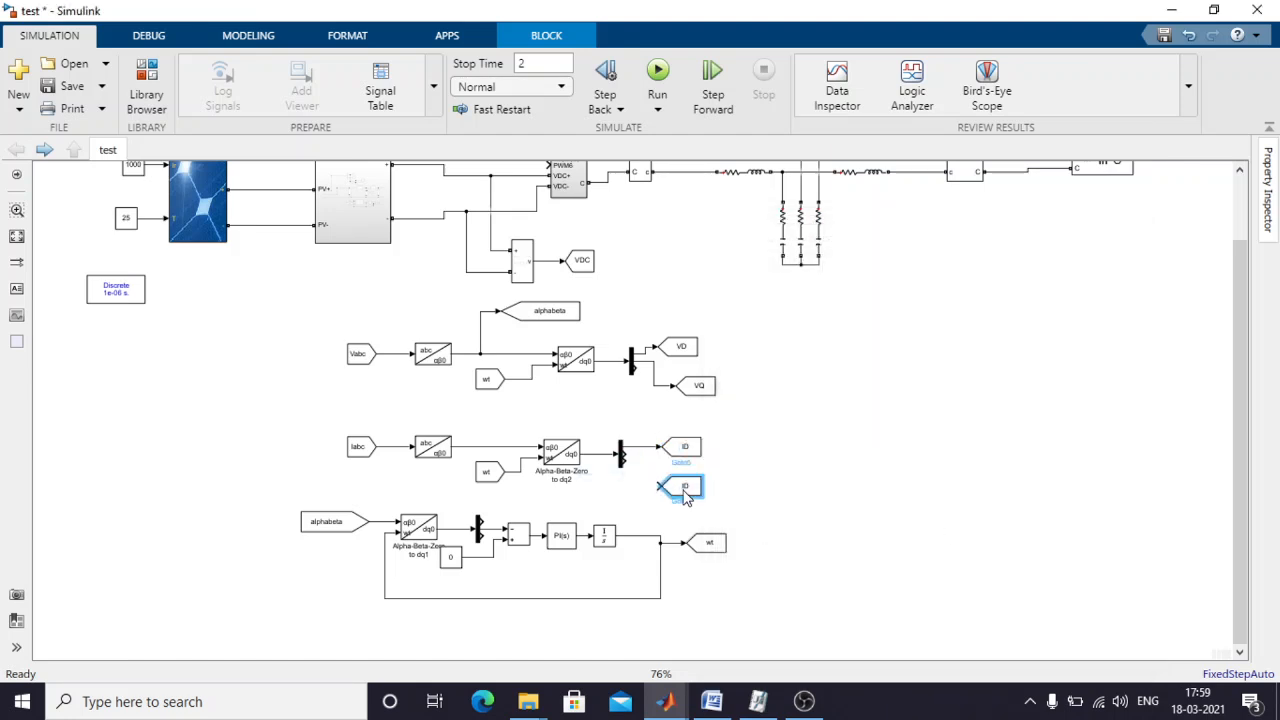
{"action": "left_click_drag", "start_coordinate": [658, 486], "coordinate": [621, 449]}
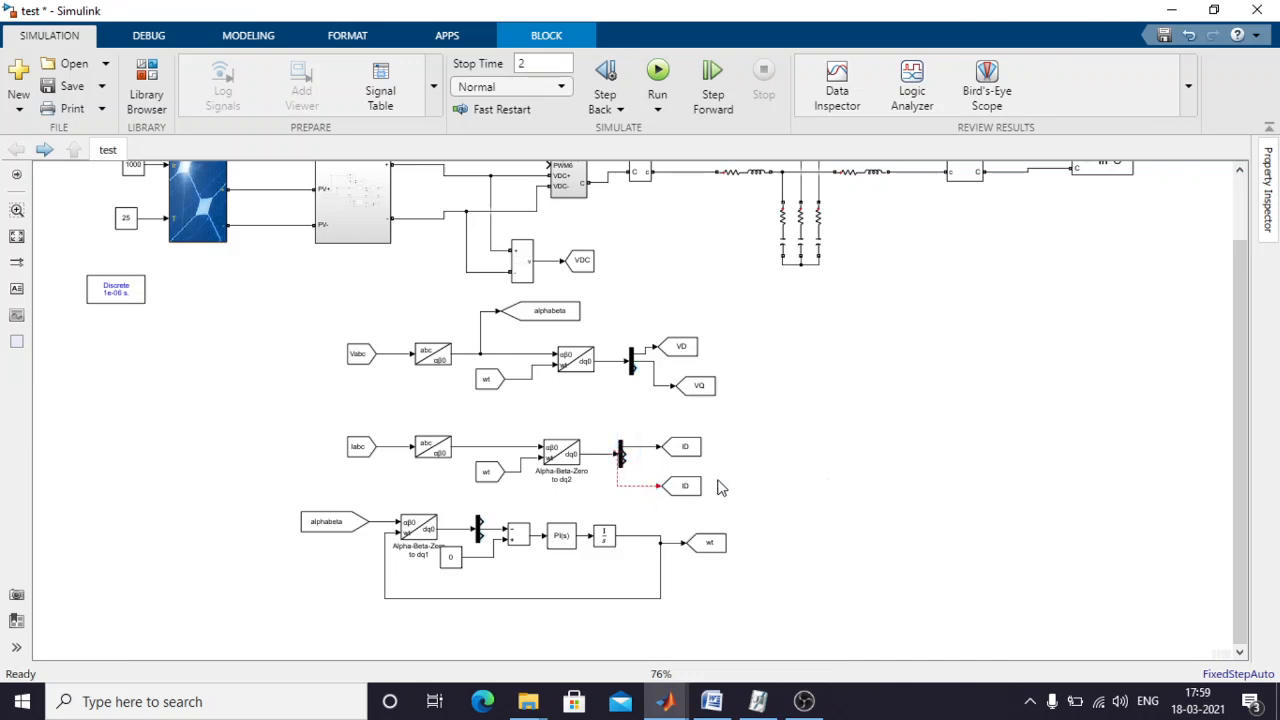
{"action": "key", "text": "Delete"}
{"action": "left_click_drag", "start_coordinate": [658, 485], "coordinate": [623, 455]}
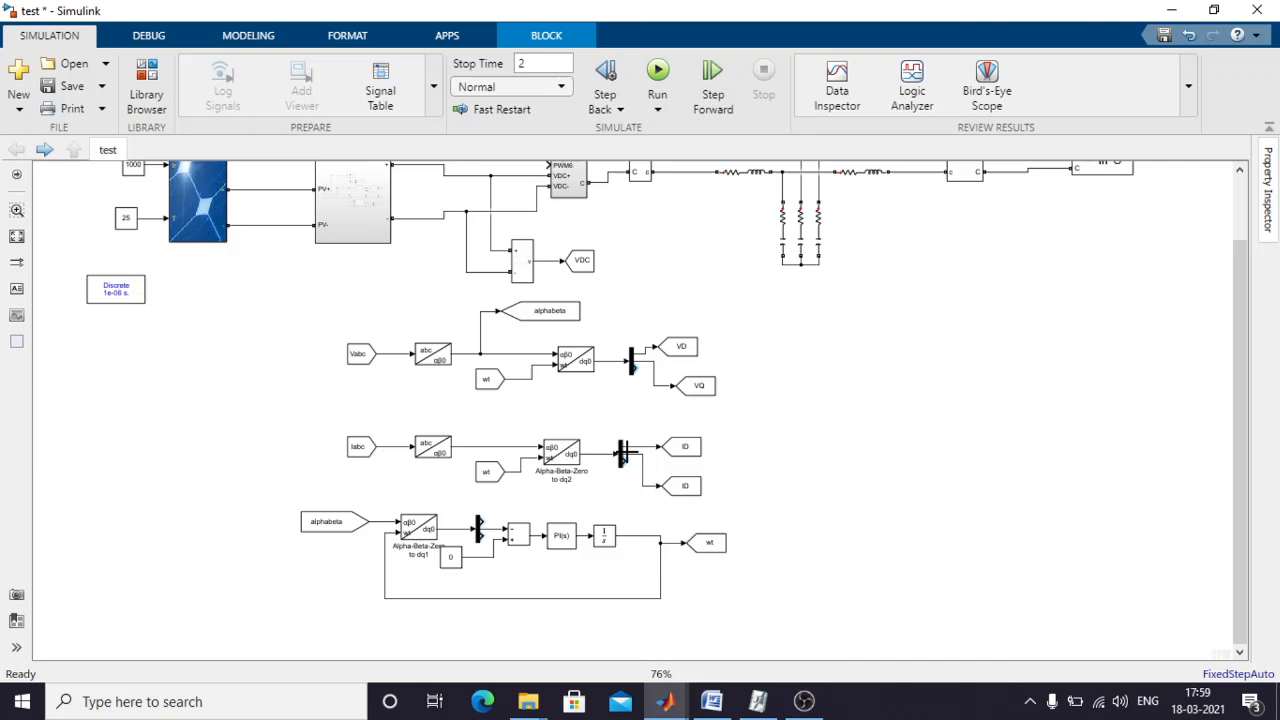
Set the tag of the lower Goto block on the Iabc branch to IQ.
{"action": "left_click", "coordinate": [680, 487]}
{"action": "double_click", "coordinate": [680, 487]}
{"action": "double_click", "coordinate": [840, 387]}
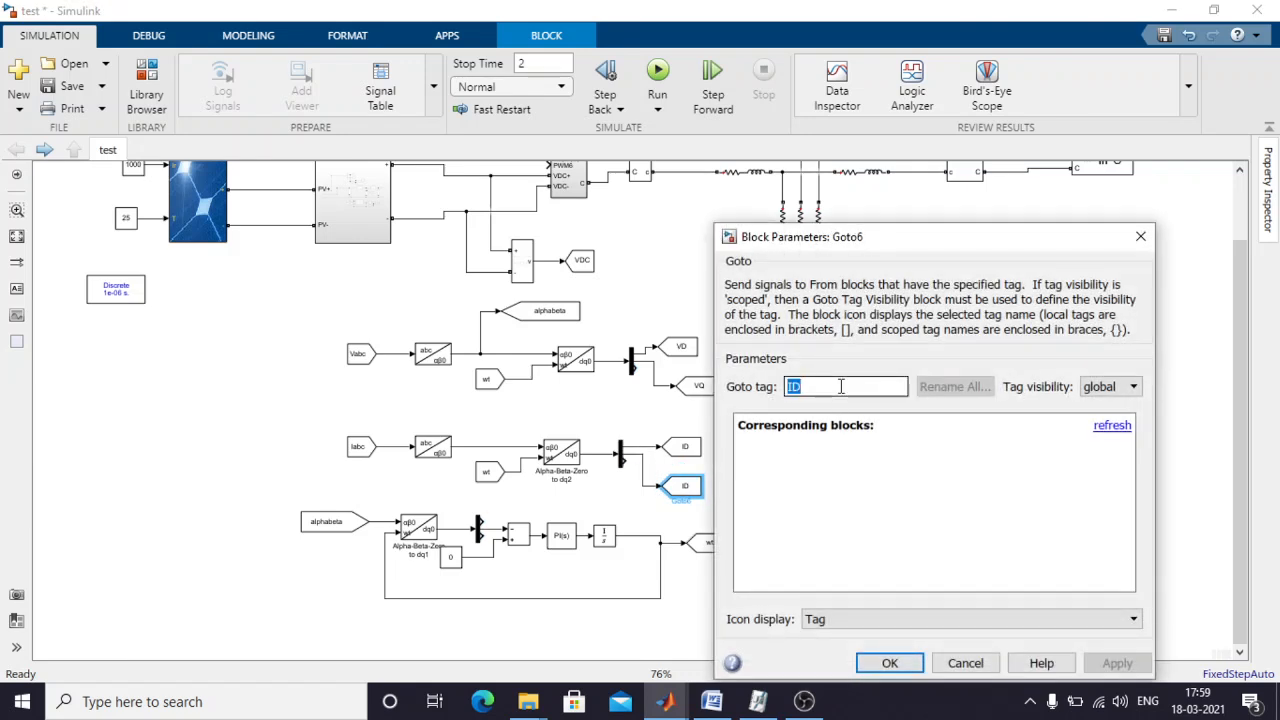
{"action": "type", "text": "I"}
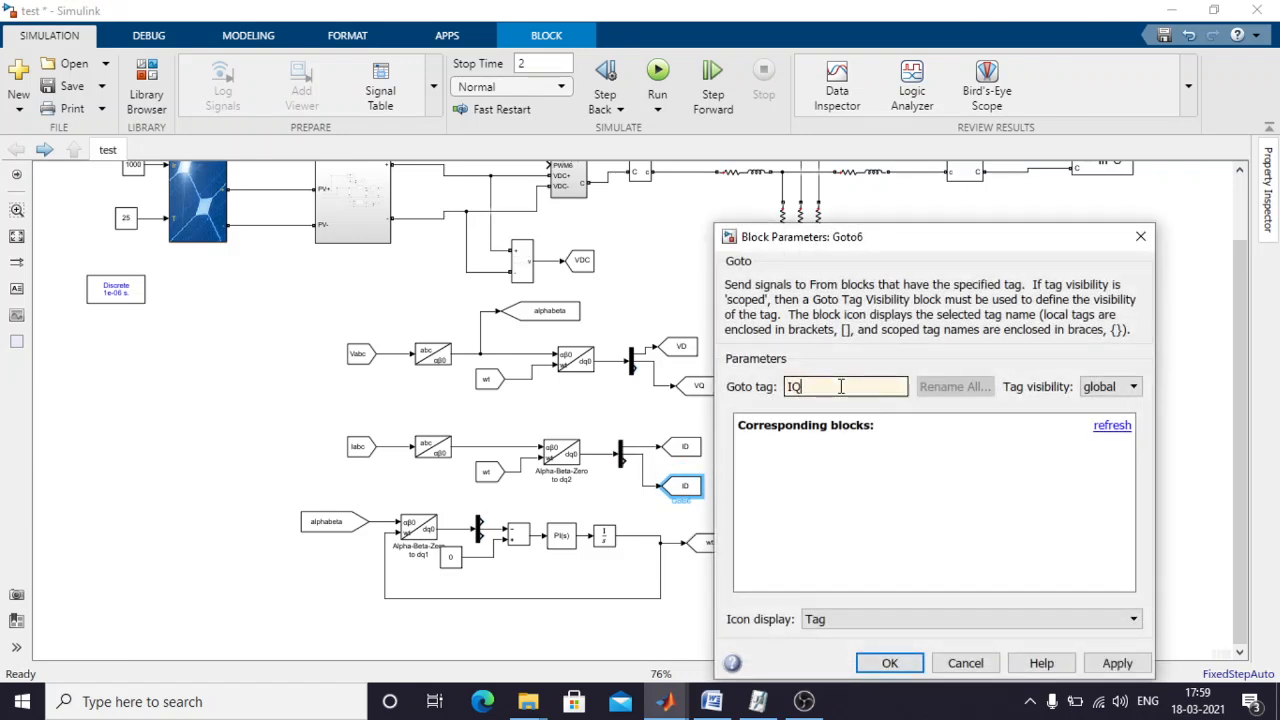
{"action": "left_click", "coordinate": [1117, 663]}
{"action": "left_click", "coordinate": [923, 663]}
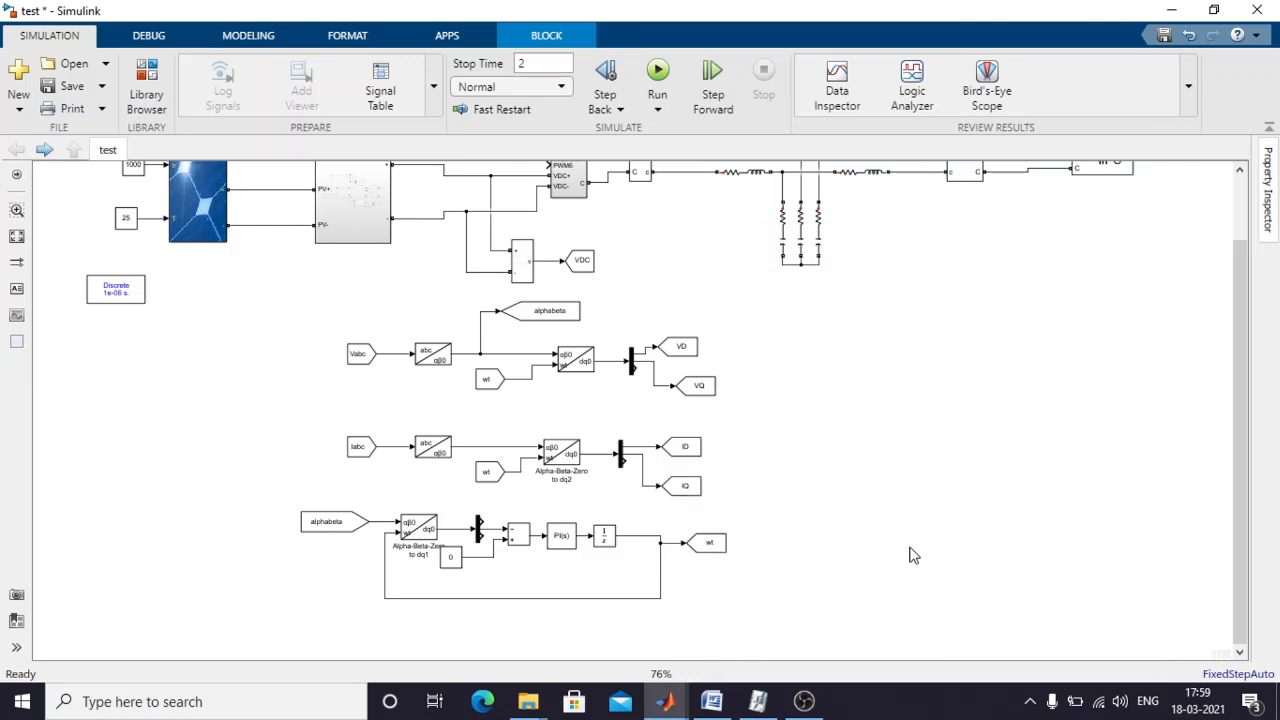
Compare with the Two_Stage_Inverter_final model, and in the test model delete both transformation blocks and the wt tag from the Iabc branch.
{"action": "mouse_move", "coordinate": [665, 701]}
{"action": "left_click", "coordinate": [905, 630]}
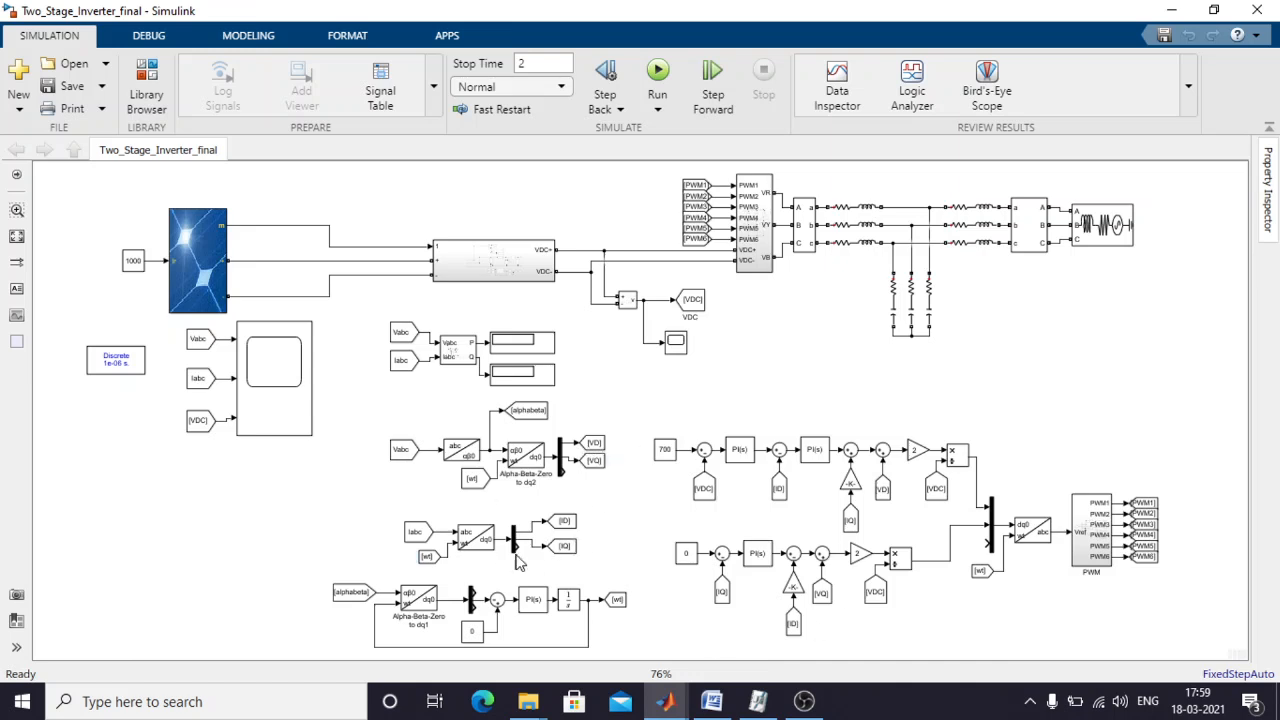
{"action": "left_click", "coordinate": [665, 701]}
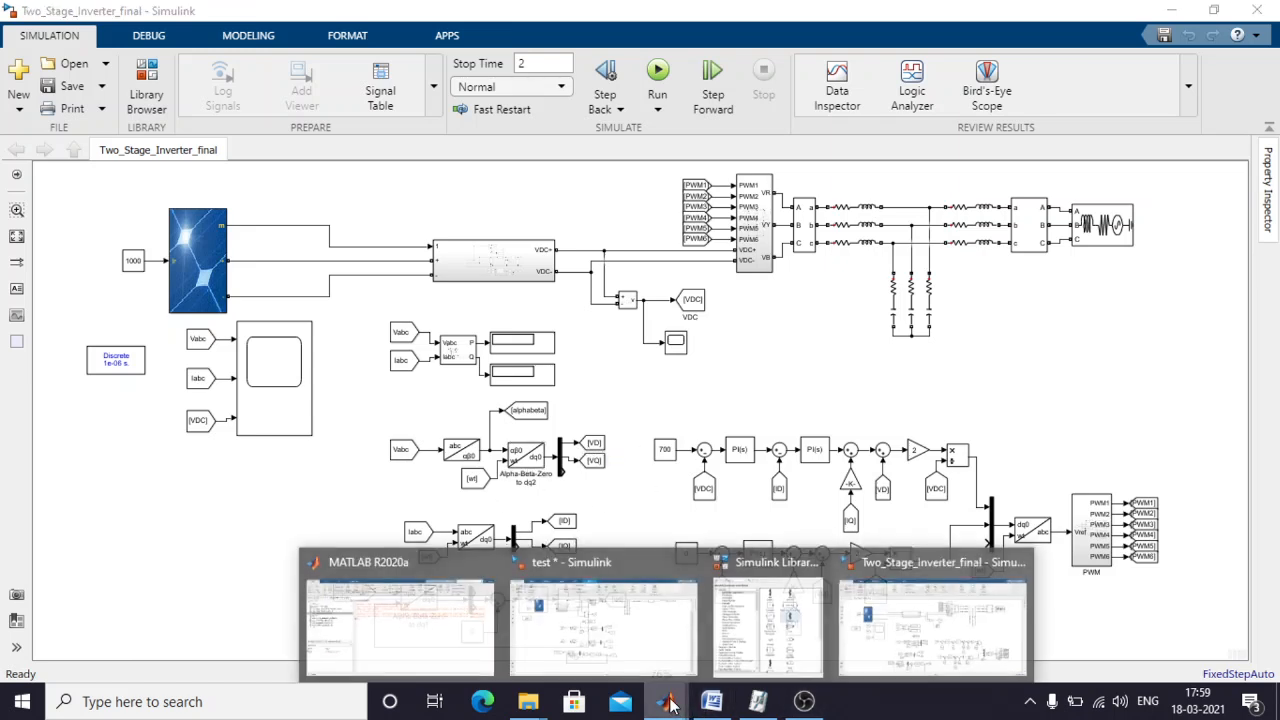
{"action": "left_click", "coordinate": [628, 652]}
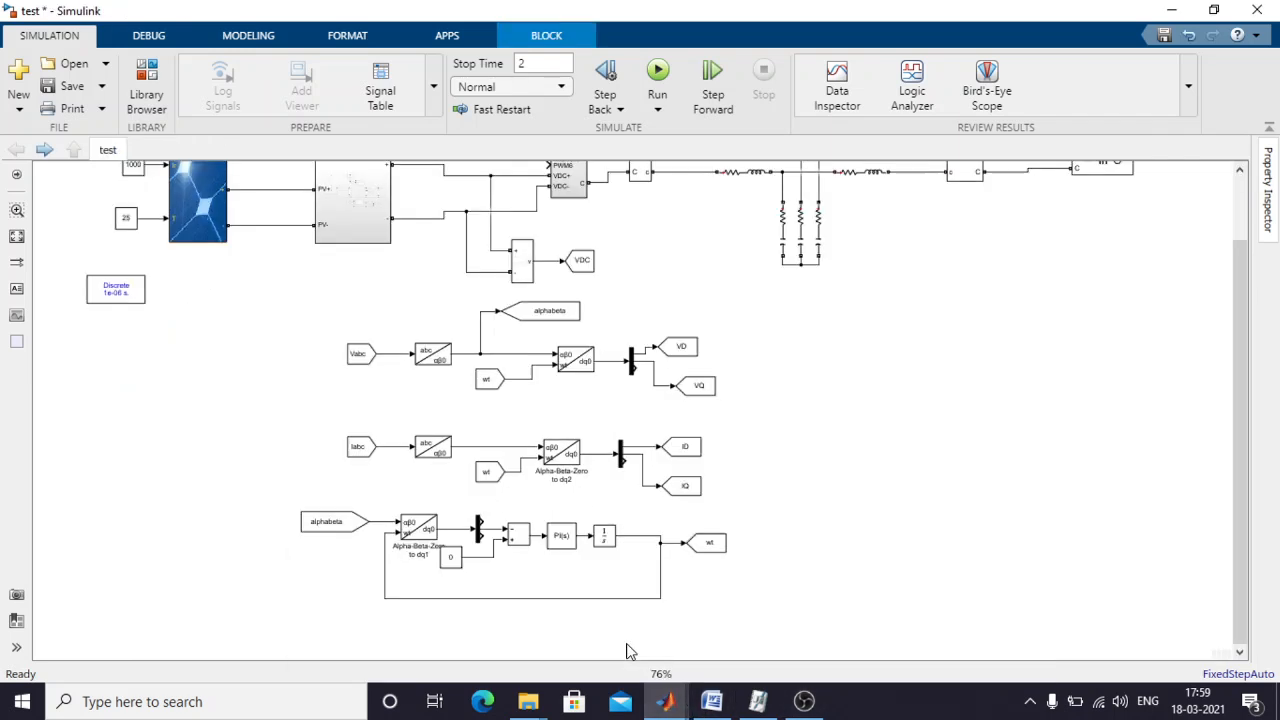
{"action": "left_click", "coordinate": [437, 453]}
{"action": "left_click", "coordinate": [425, 455]}
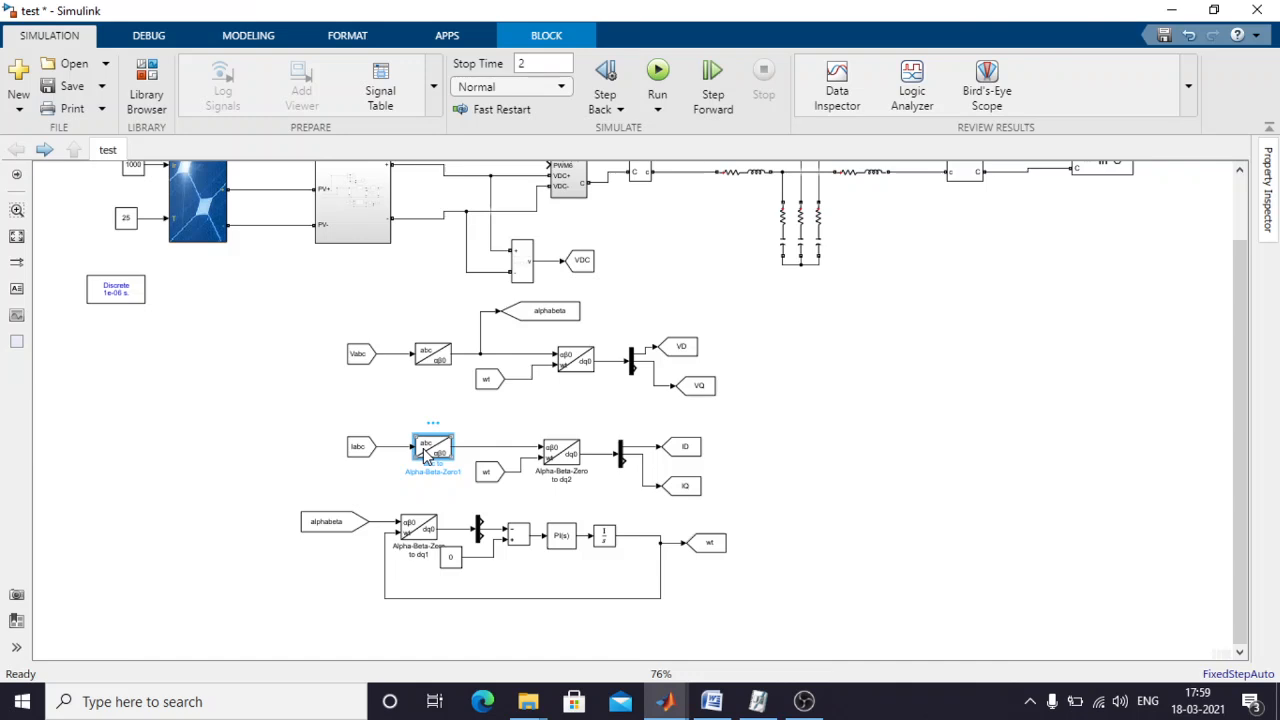
{"action": "key", "text": "Delete"}
{"action": "left_click_drag", "start_coordinate": [444, 424], "coordinate": [576, 488]}
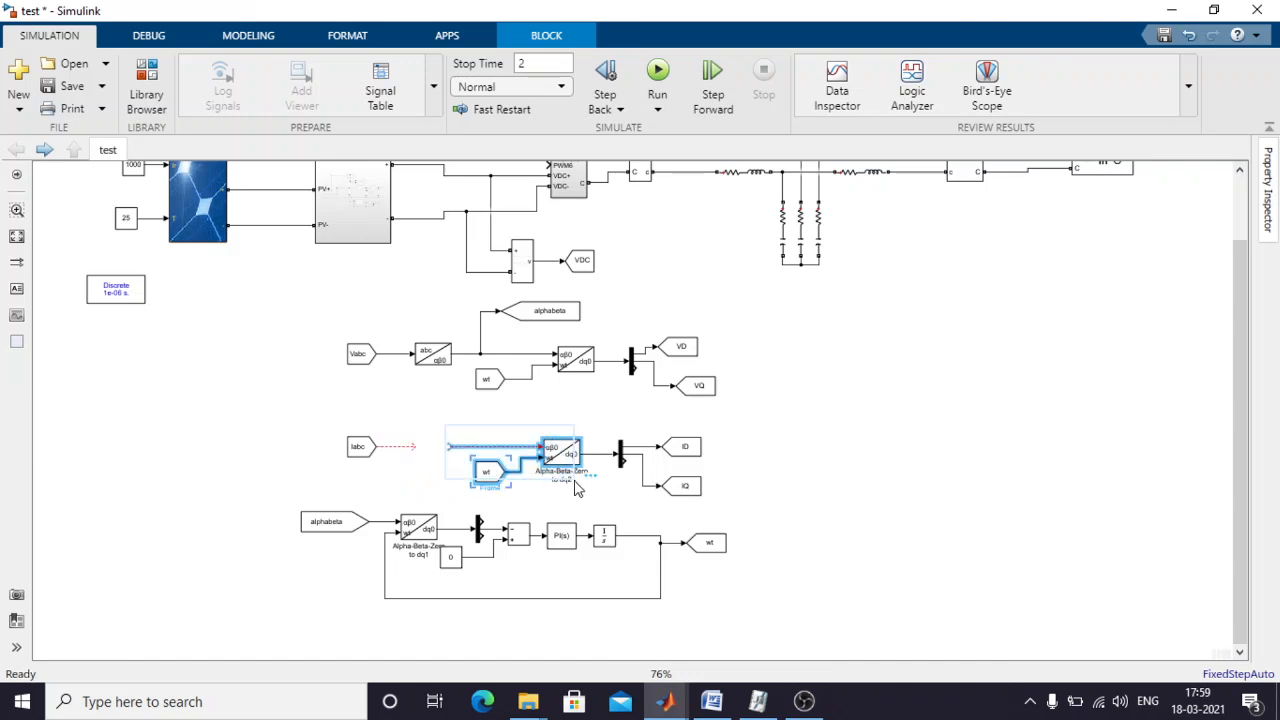
{"action": "key", "text": "Delete"}
Add an abc to dq0 block from the Specialized Power Systems Transformations library to the Iabc branch.
{"action": "left_click", "coordinate": [143, 84]}
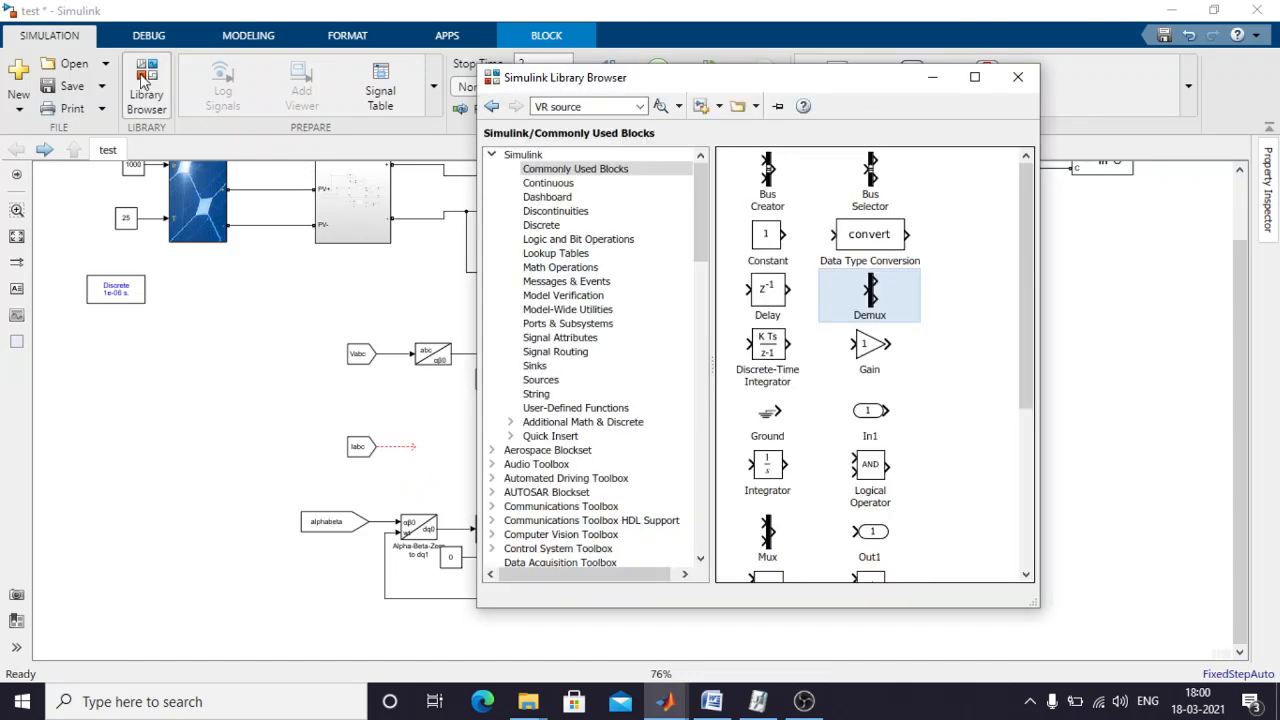
{"action": "scroll", "coordinate": [600, 400], "scroll_direction": "down", "scroll_amount": 10}
{"action": "scroll", "coordinate": [620, 400], "scroll_direction": "down", "scroll_amount": 12}
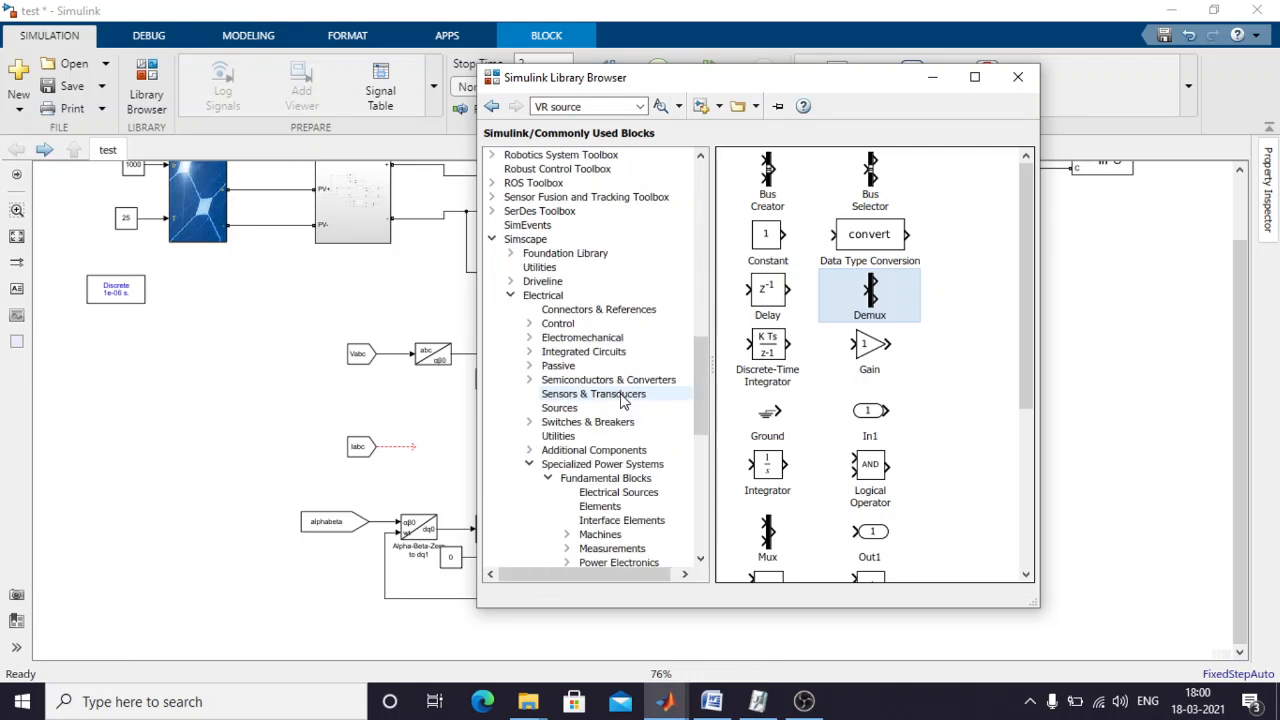
{"action": "left_click", "coordinate": [668, 421]}
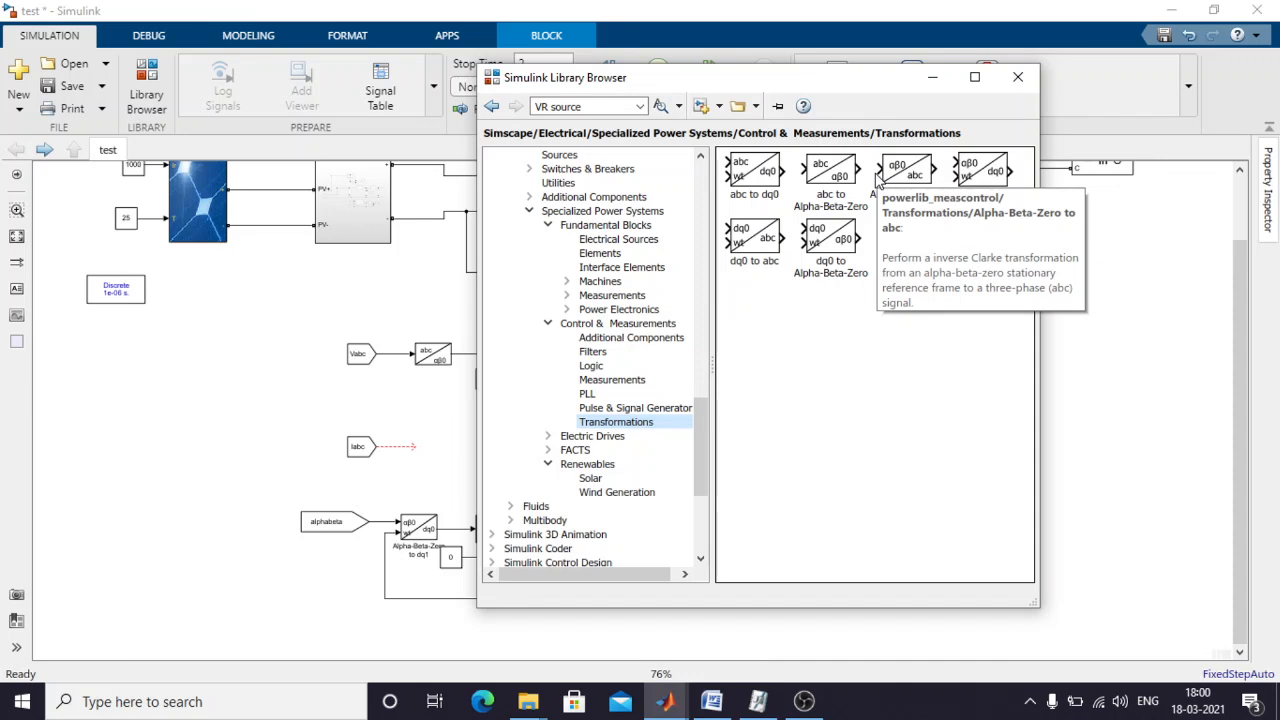
{"action": "left_click_drag", "start_coordinate": [754, 170], "coordinate": [420, 421]}
Wire Iabc and a copied wt tag into the abc to dq0 block and connect its output to the demux.
{"action": "left_click", "coordinate": [415, 450]}
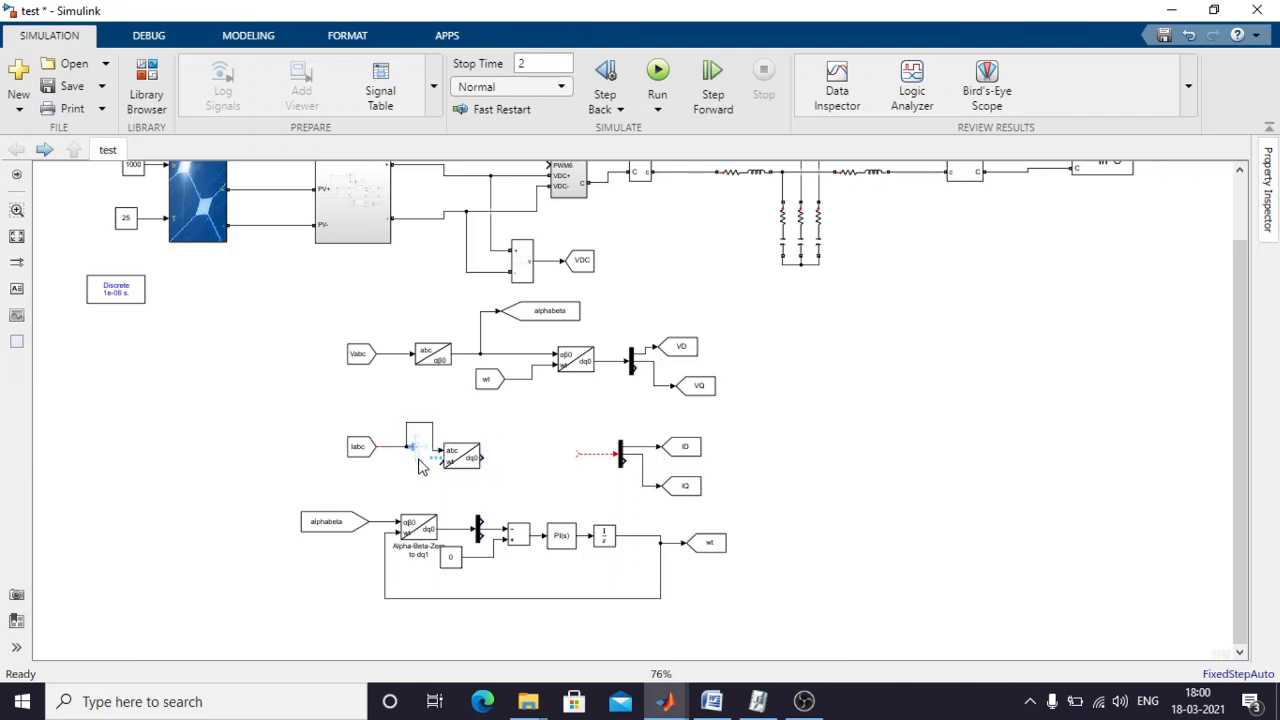
{"action": "left_click_drag", "start_coordinate": [416, 455], "coordinate": [418, 474]}
{"action": "left_click", "coordinate": [486, 444]}
{"action": "left_click_drag", "start_coordinate": [430, 470], "coordinate": [472, 472]}
{"action": "left_click_drag", "start_coordinate": [428, 432], "coordinate": [582, 453]}
{"action": "left_click_drag", "start_coordinate": [484, 380], "coordinate": [514, 458]}
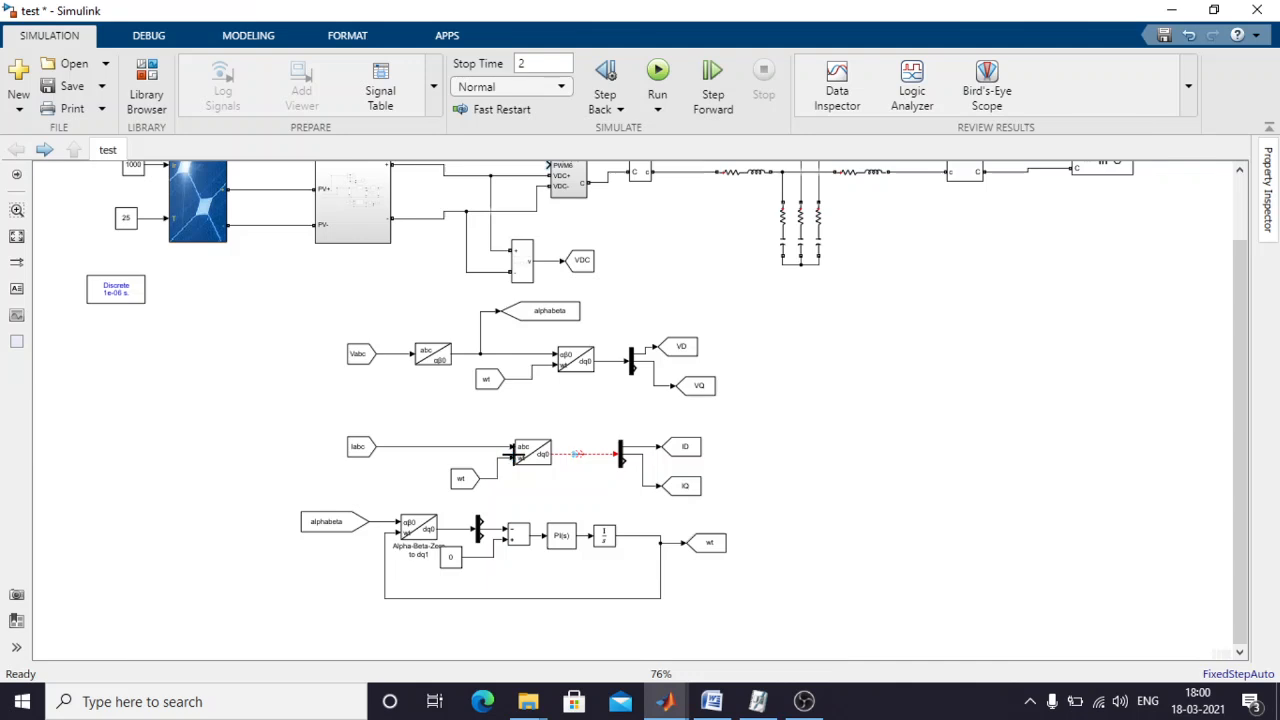
{"action": "left_click", "coordinate": [592, 455]}
{"action": "key", "text": "Delete"}
{"action": "left_click_drag", "start_coordinate": [555, 455], "coordinate": [618, 455]}
Move all the transformation and wt-generation blocks together to the left to free space for the controller.
{"action": "left_click_drag", "start_coordinate": [309, 320], "coordinate": [738, 610]}
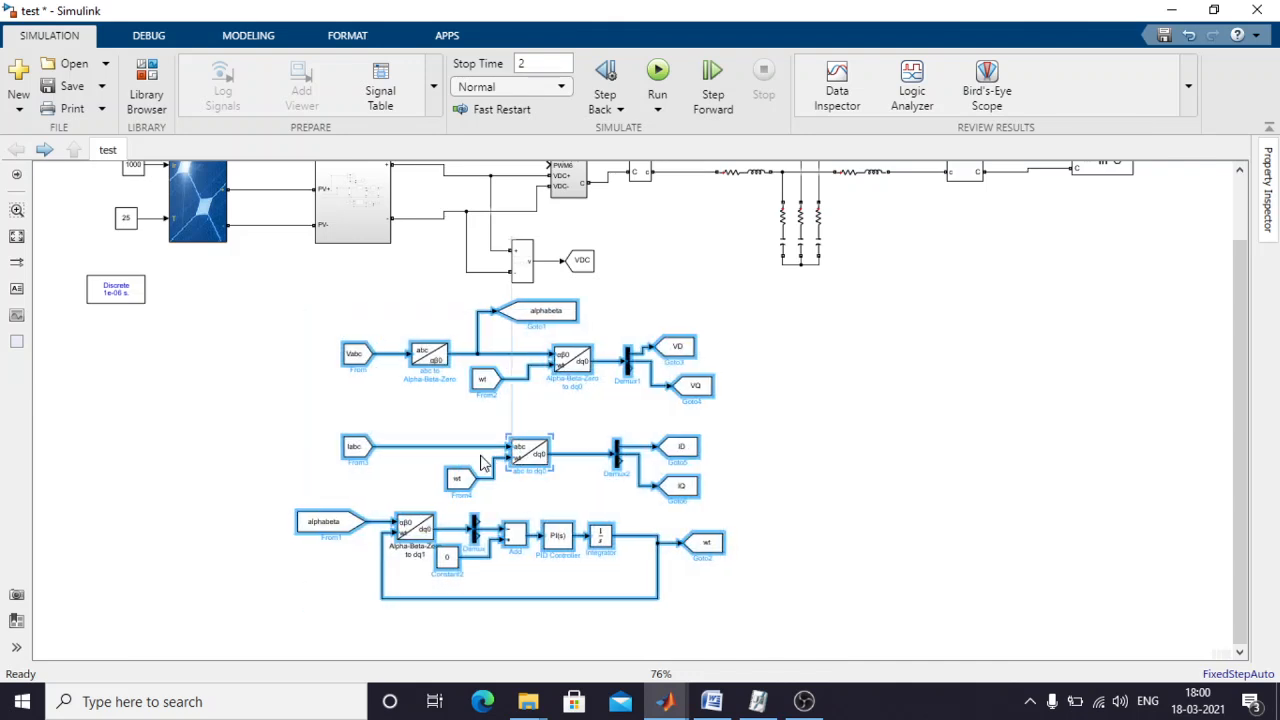
{"action": "left_click_drag", "start_coordinate": [524, 462], "coordinate": [430, 476]}
{"action": "left_click", "coordinate": [740, 436]}
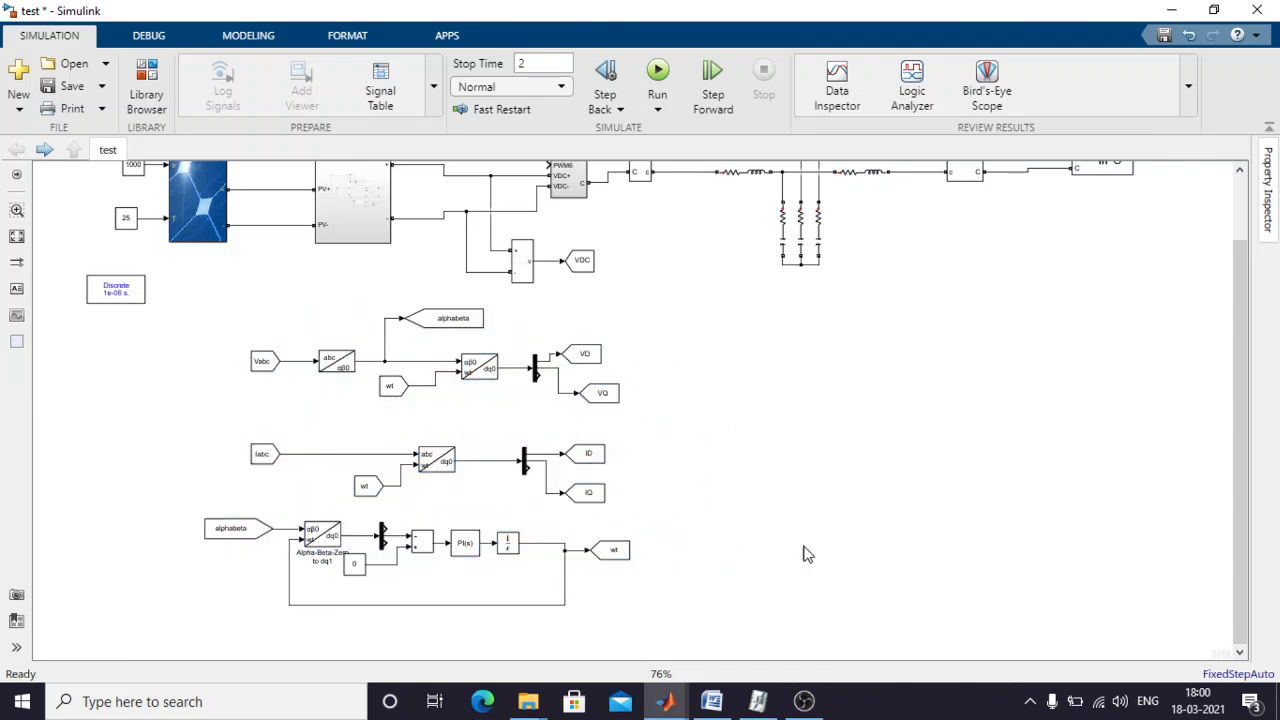
Examine the controller section of Two_Stage_Inverter_final, and in the test model place a copy of the 0 constant right of the VQ tag.
{"action": "mouse_move", "coordinate": [672, 708]}
{"action": "left_click", "coordinate": [832, 612]}
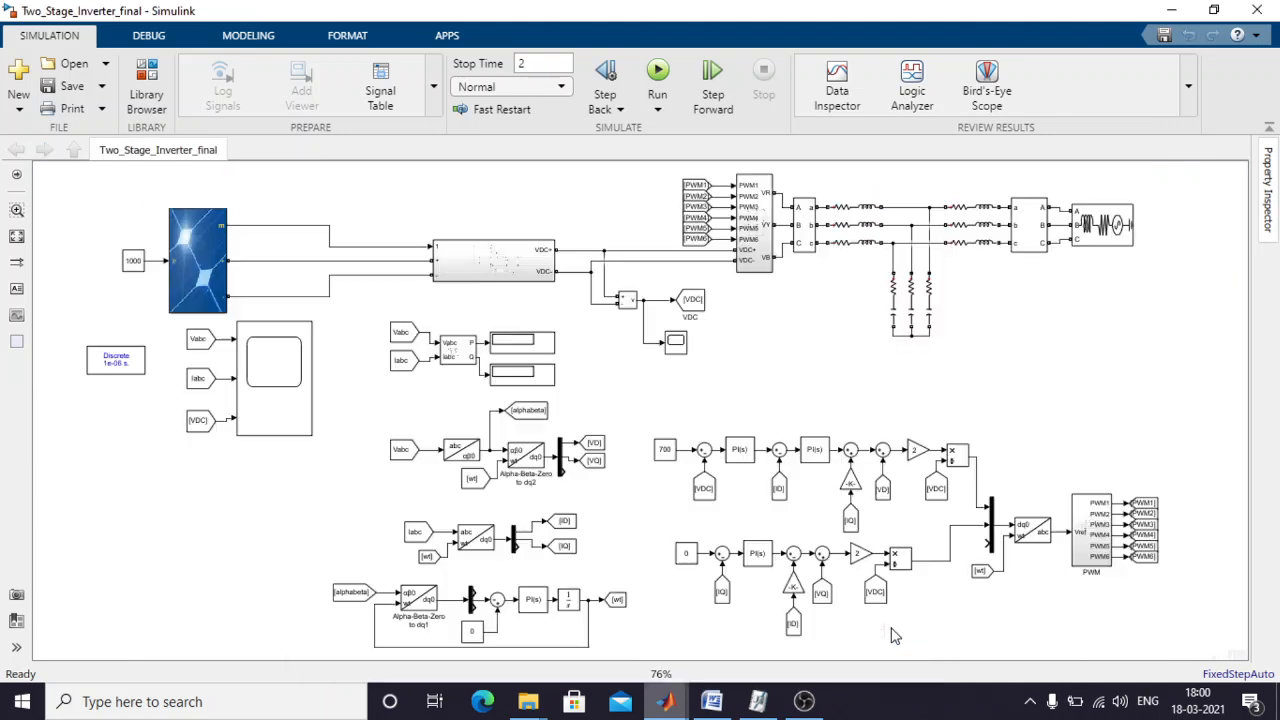
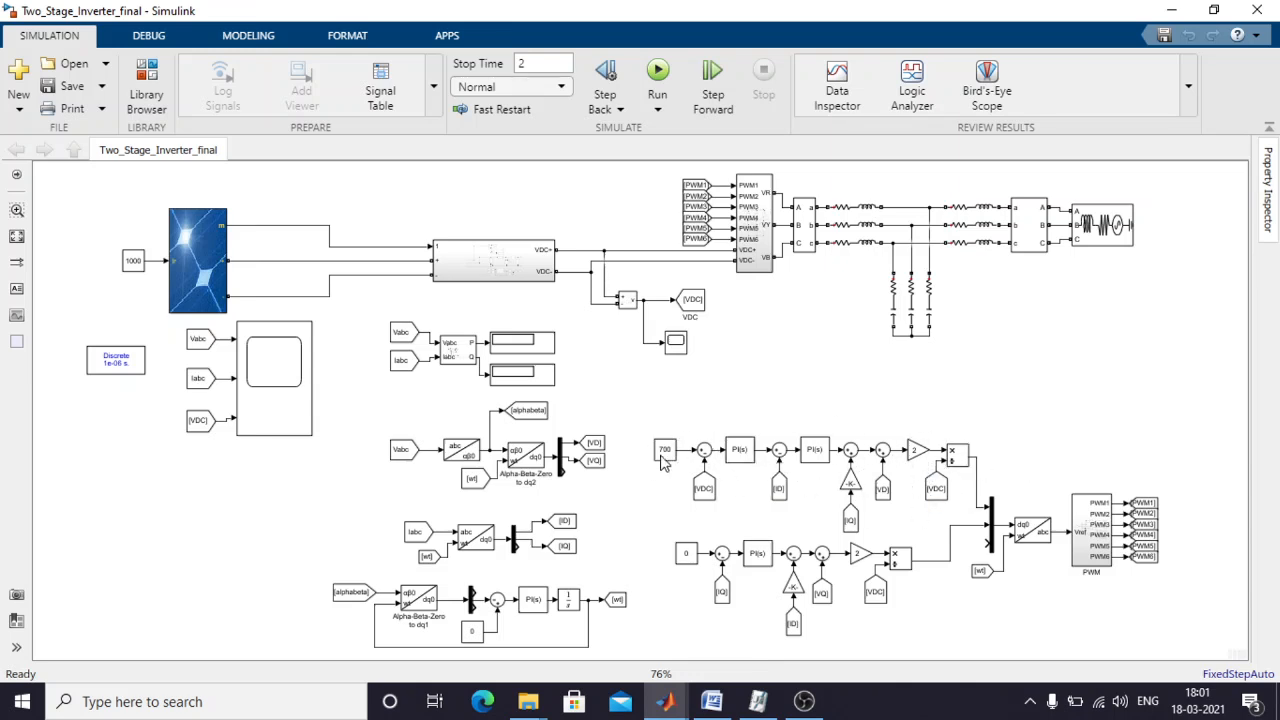
{"action": "left_click", "coordinate": [678, 700]}
{"action": "left_click", "coordinate": [608, 651]}
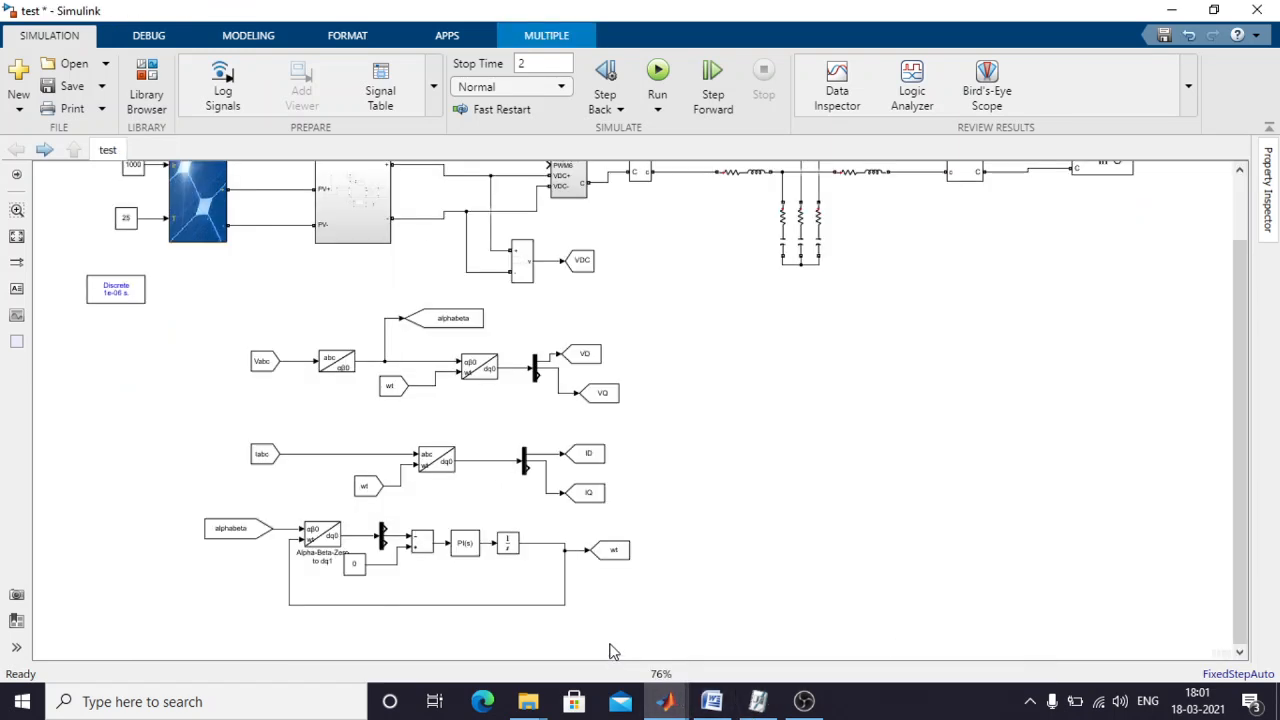
{"action": "left_click_drag", "start_coordinate": [587, 360], "coordinate": [599, 358]}
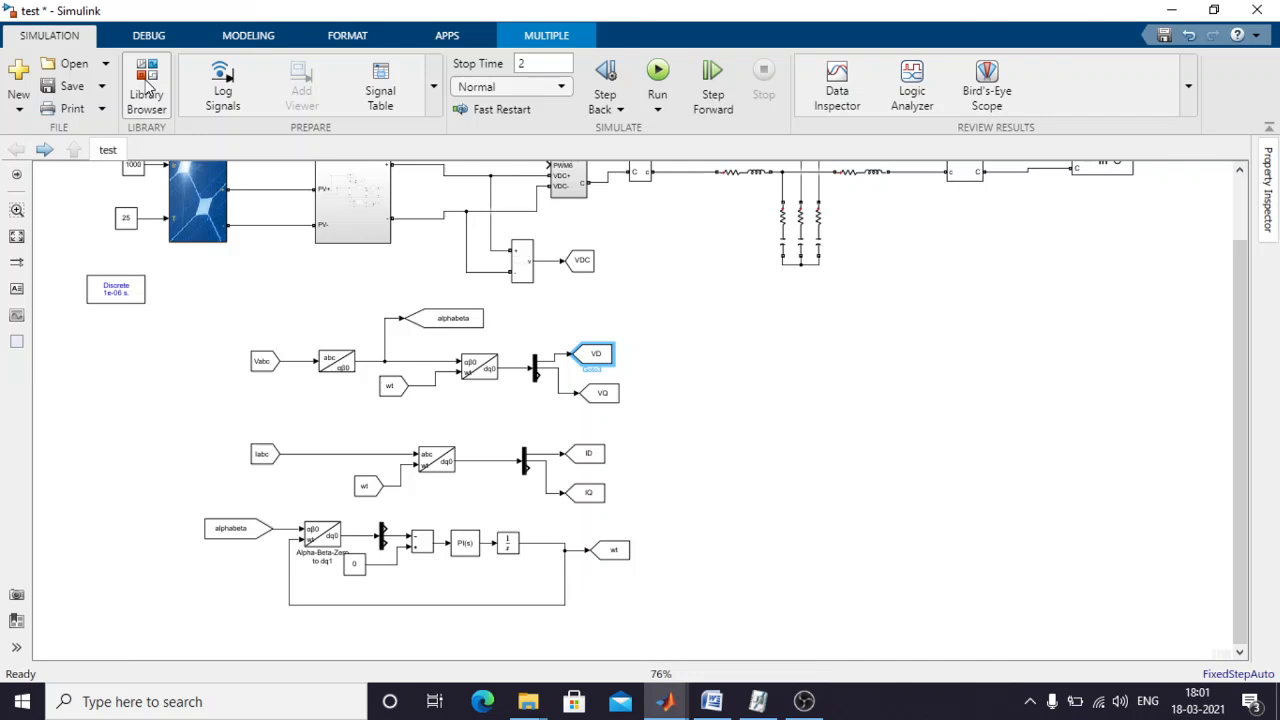
{"action": "left_click_drag", "start_coordinate": [354, 563], "coordinate": [715, 392]}
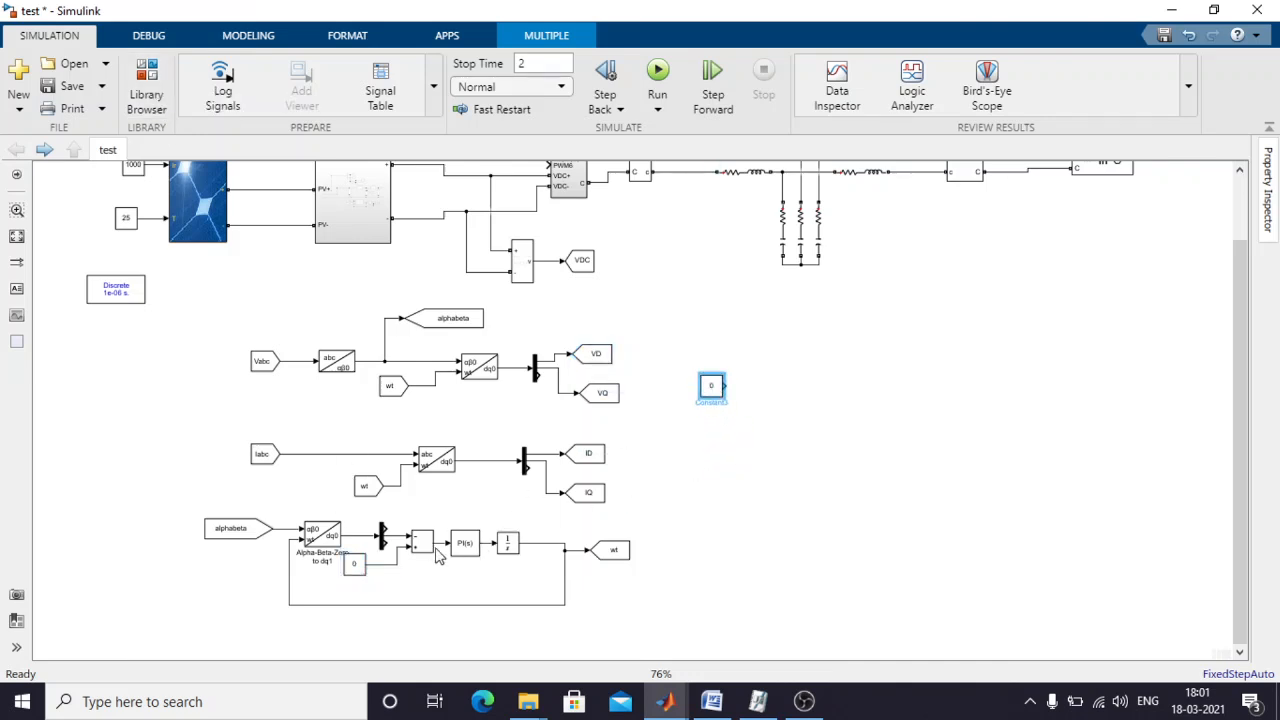
Place a copy of the Add block beside the new constant, set its signs to +- and connect the constant to its plus input.
{"action": "left_click_drag", "start_coordinate": [424, 544], "coordinate": [765, 396]}
{"action": "double_click", "coordinate": [765, 394]}
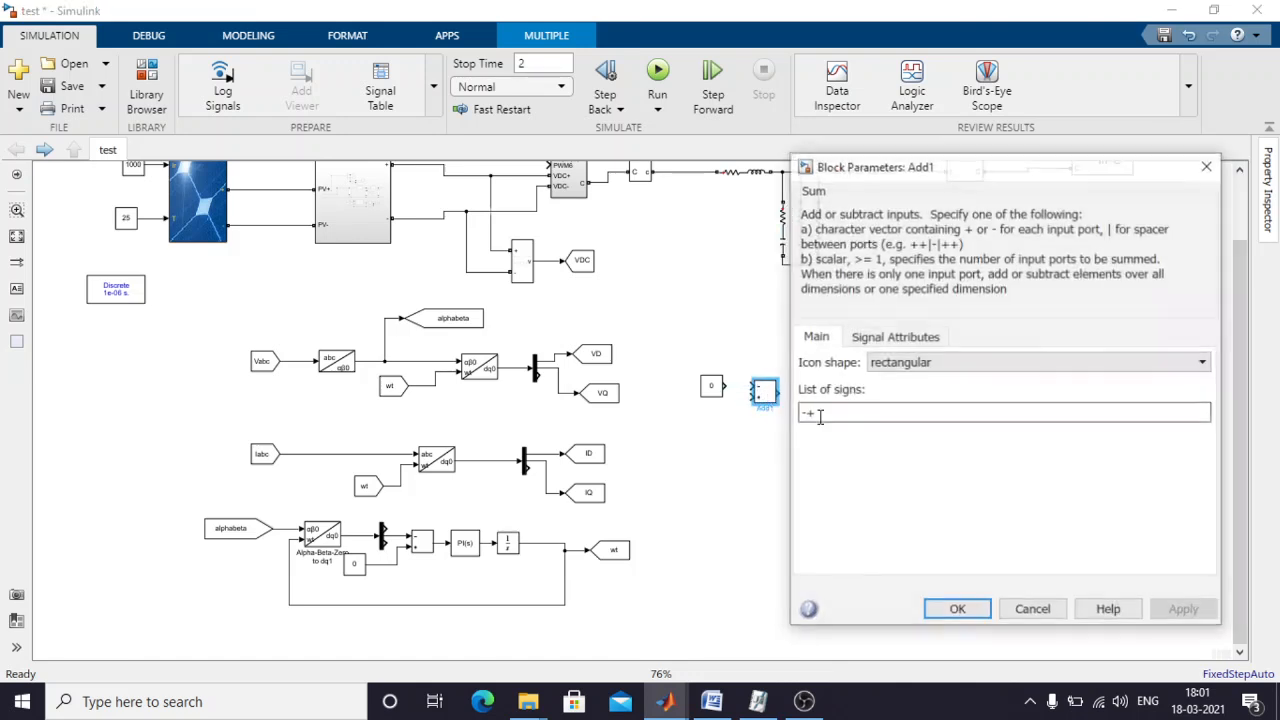
{"action": "type", "text": "++"}
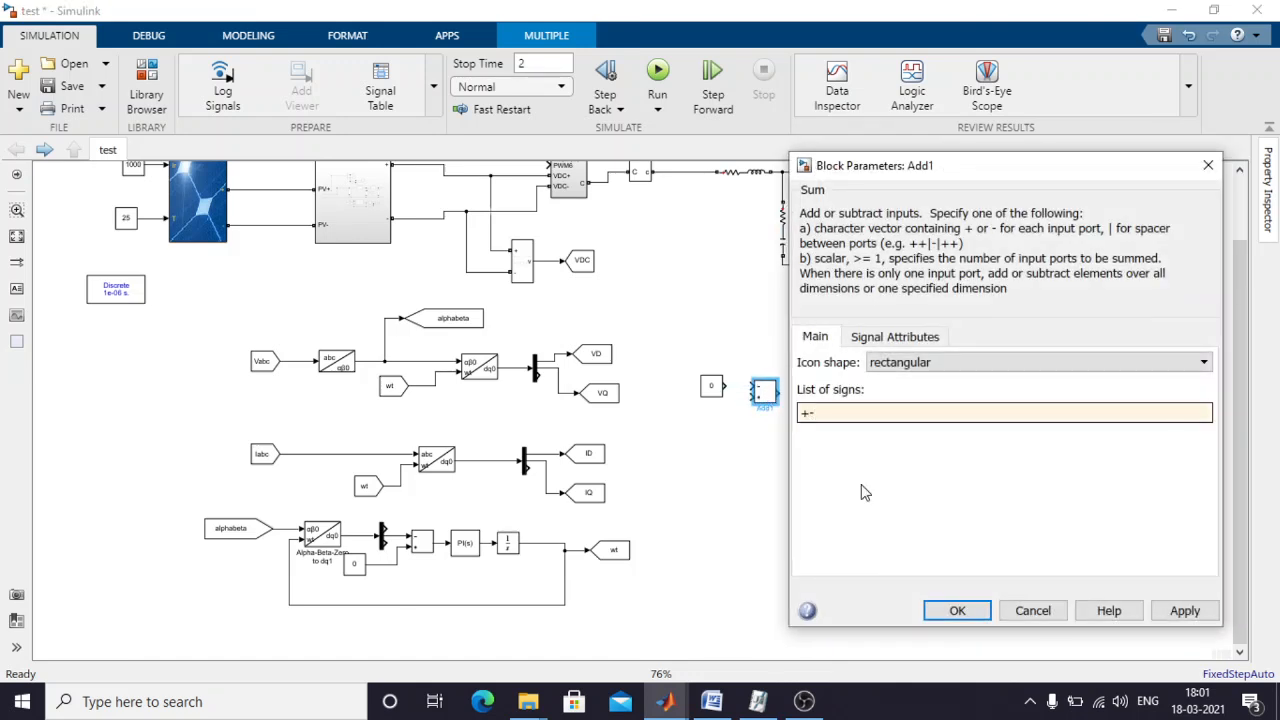
{"action": "left_click", "coordinate": [1184, 610]}
{"action": "left_click", "coordinate": [955, 611]}
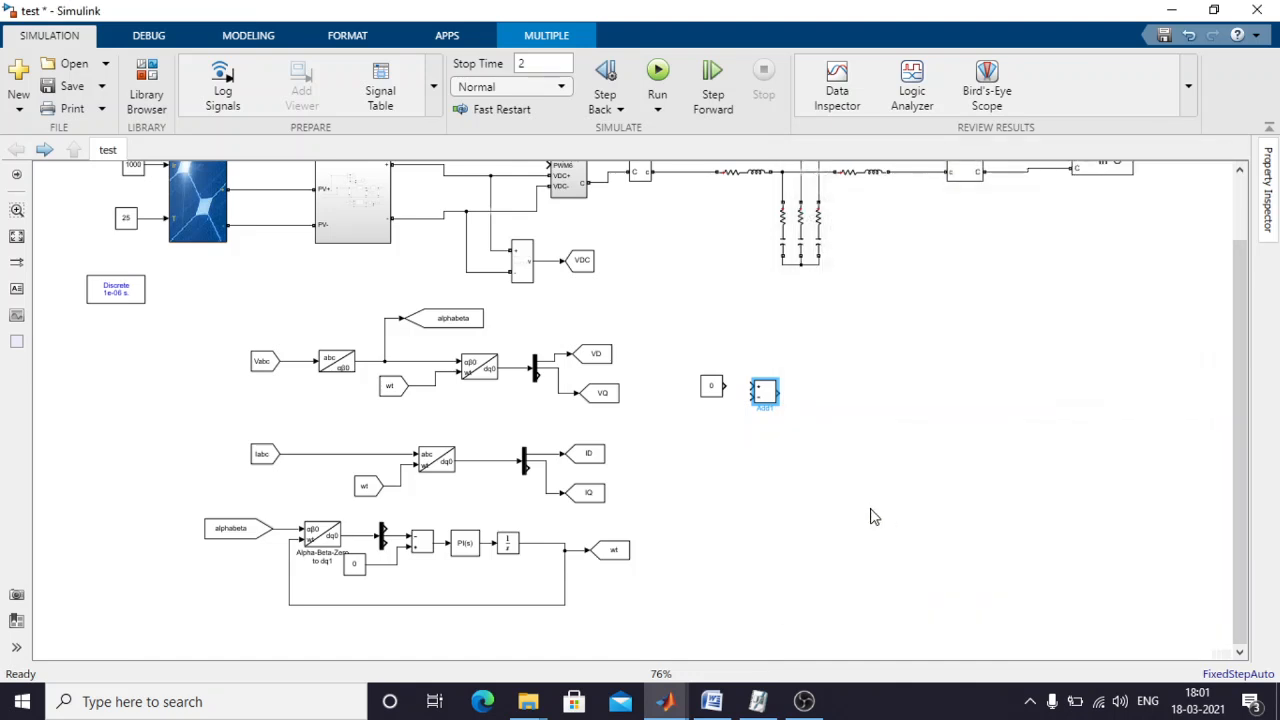
{"action": "left_click_drag", "start_coordinate": [773, 398], "coordinate": [762, 398]}
Set the new constant's value to 700 and adjust the spacing between it and the sum block.
{"action": "double_click", "coordinate": [711, 385]}
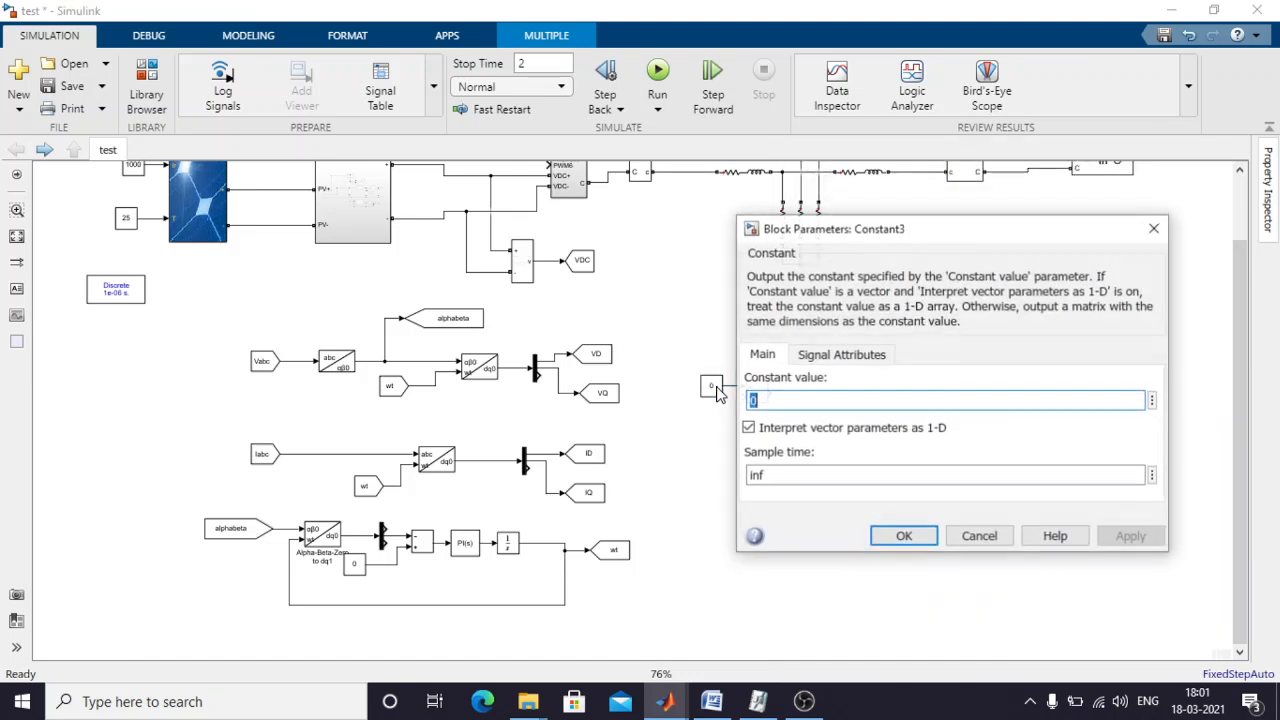
{"action": "type", "text": "700"}
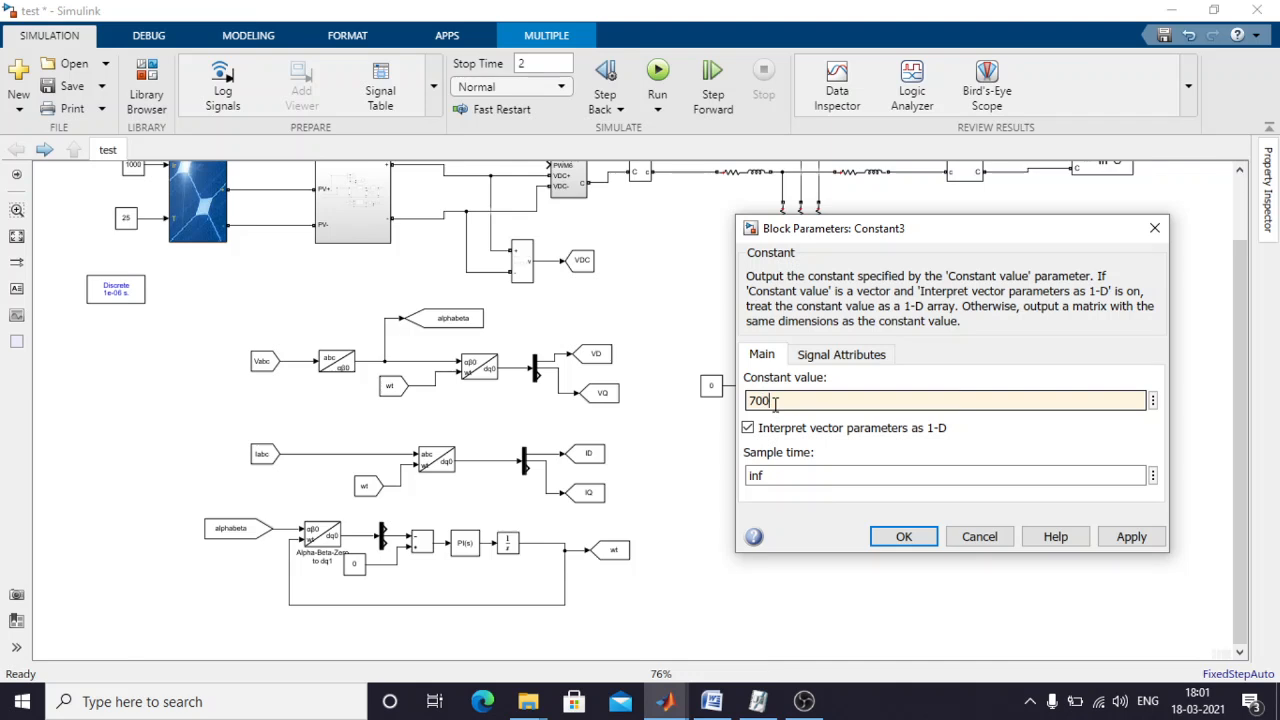
{"action": "left_click", "coordinate": [903, 536]}
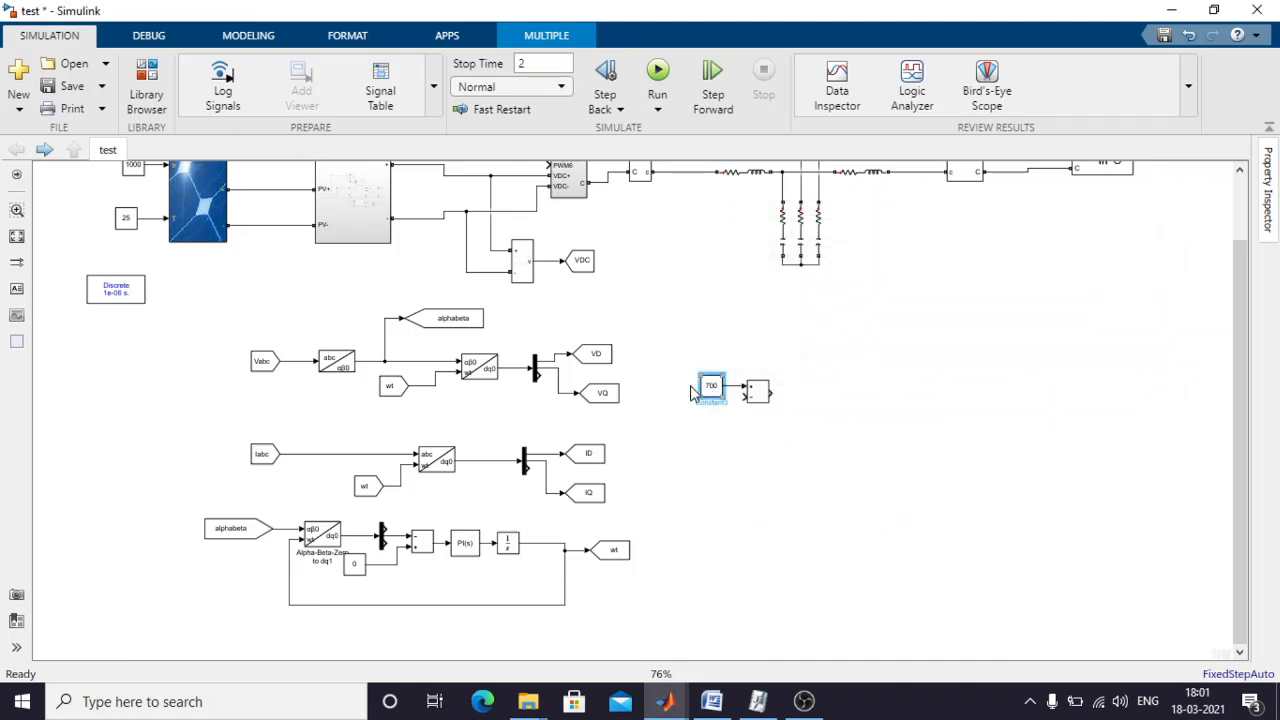
{"action": "mouse_move", "coordinate": [712, 388]}
{"action": "left_mouse_down"}
{"action": "mouse_move", "coordinate": [684, 388]}
{"action": "mouse_move", "coordinate": [736, 396]}
{"action": "left_mouse_up"}
{"action": "left_click", "coordinate": [750, 396]}
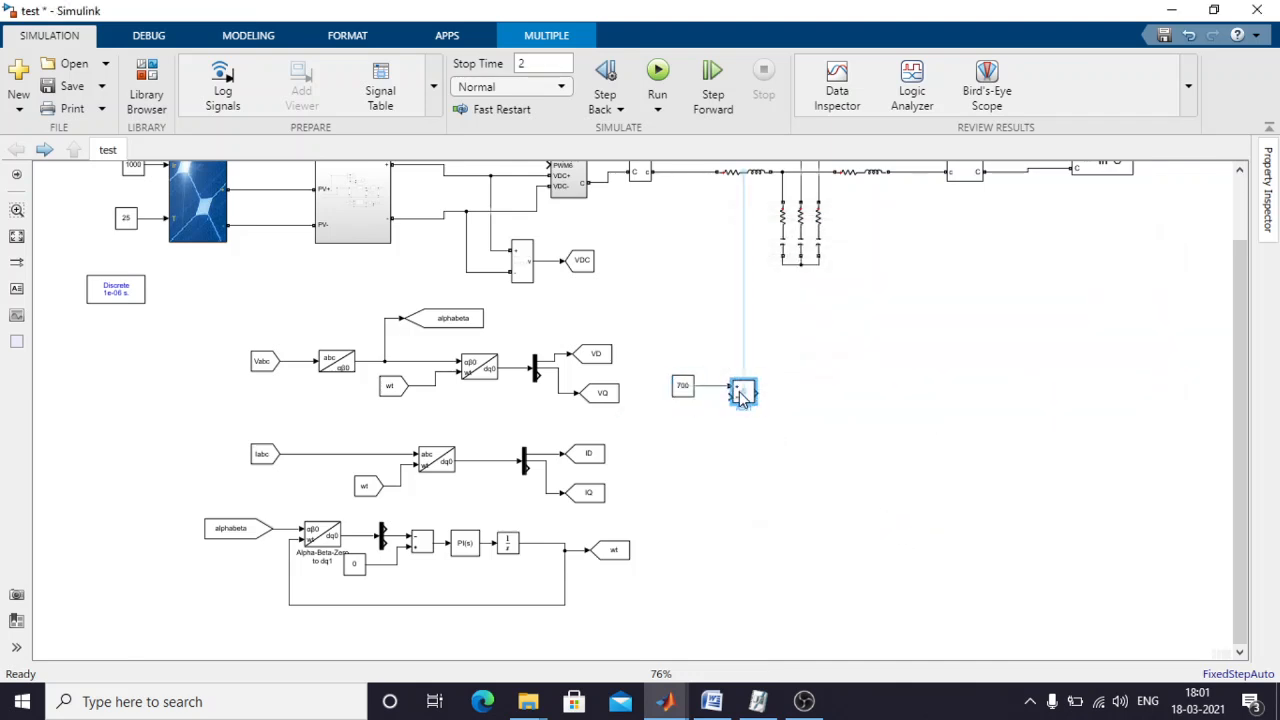
{"action": "left_click", "coordinate": [737, 455]}
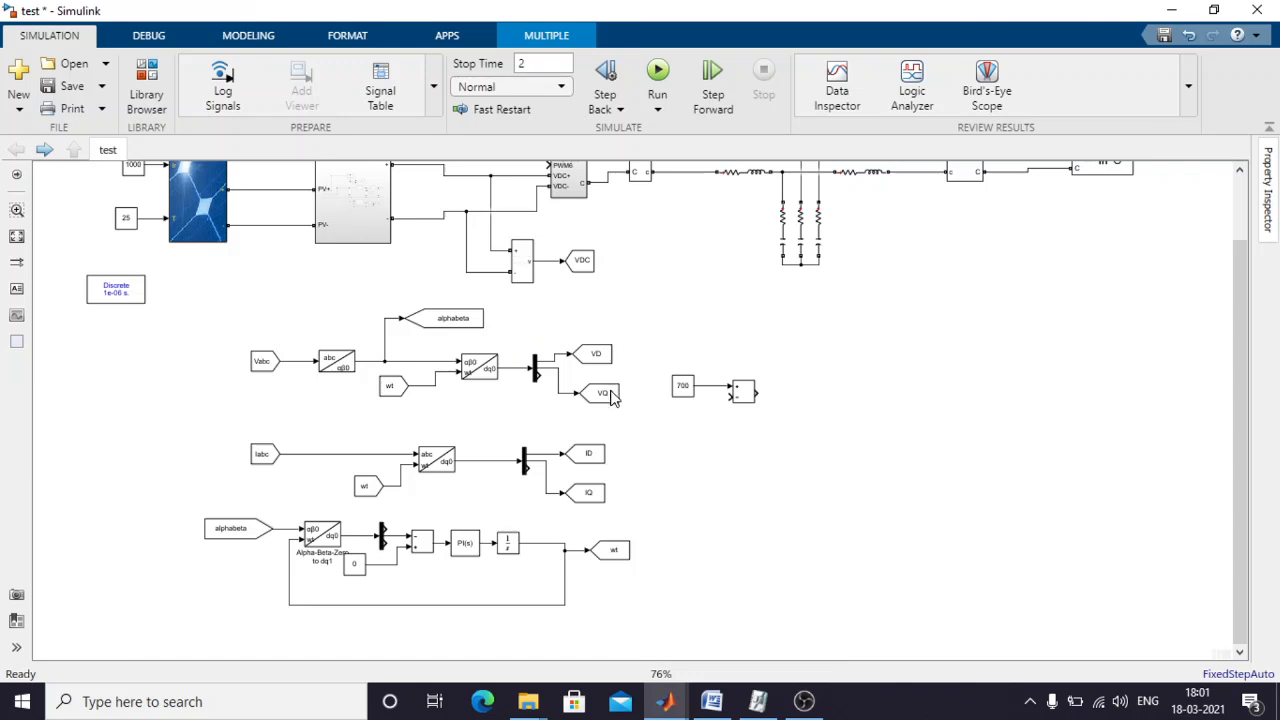
Copy the Vabc From block to the sum block's minus input, wire it and set its tag to VDC.
{"action": "left_click_drag", "start_coordinate": [262, 361], "coordinate": [735, 398]}
{"action": "double_click", "coordinate": [690, 426]}
{"action": "left_click", "coordinate": [1042, 429]}
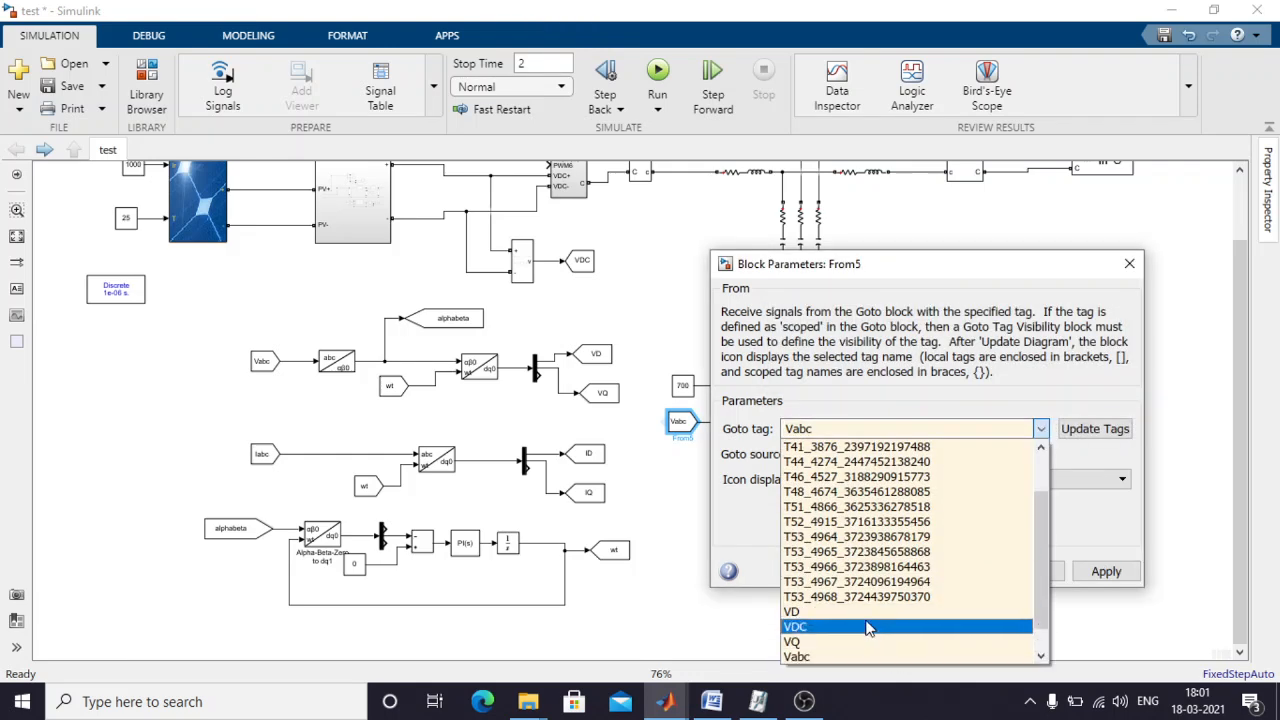
{"action": "left_click", "coordinate": [875, 628]}
{"action": "left_click", "coordinate": [1087, 574]}
{"action": "left_click", "coordinate": [872, 571]}
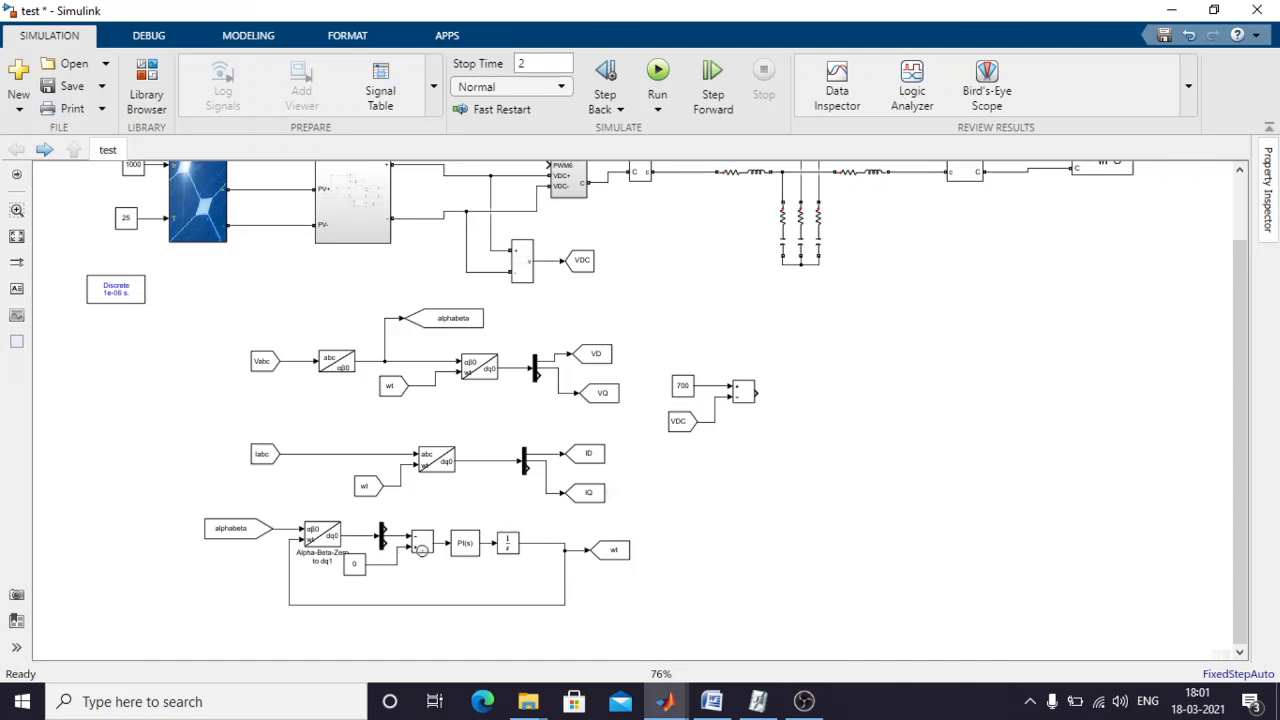
Place a copy of the PI controller after the 700/VDC sum block, connect it, and look up its gains in the Word document.
{"action": "left_click_drag", "start_coordinate": [460, 558], "coordinate": [764, 404]}
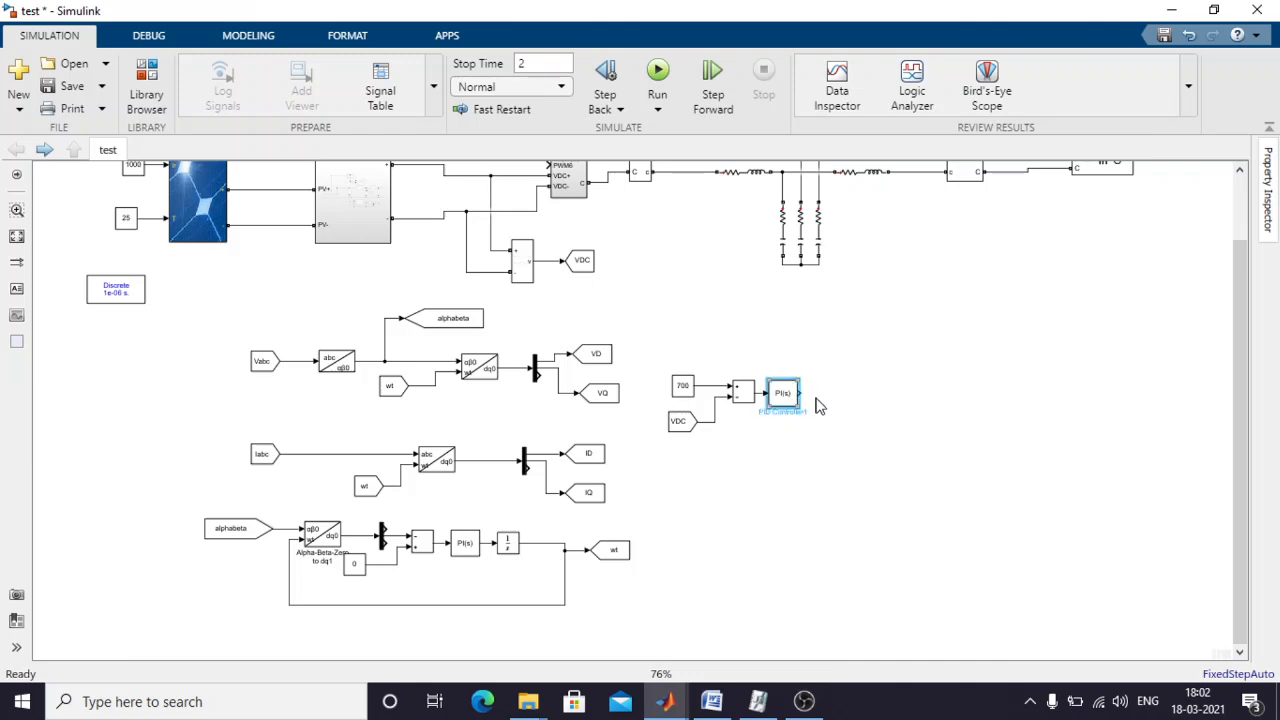
{"action": "left_click", "coordinate": [711, 701]}
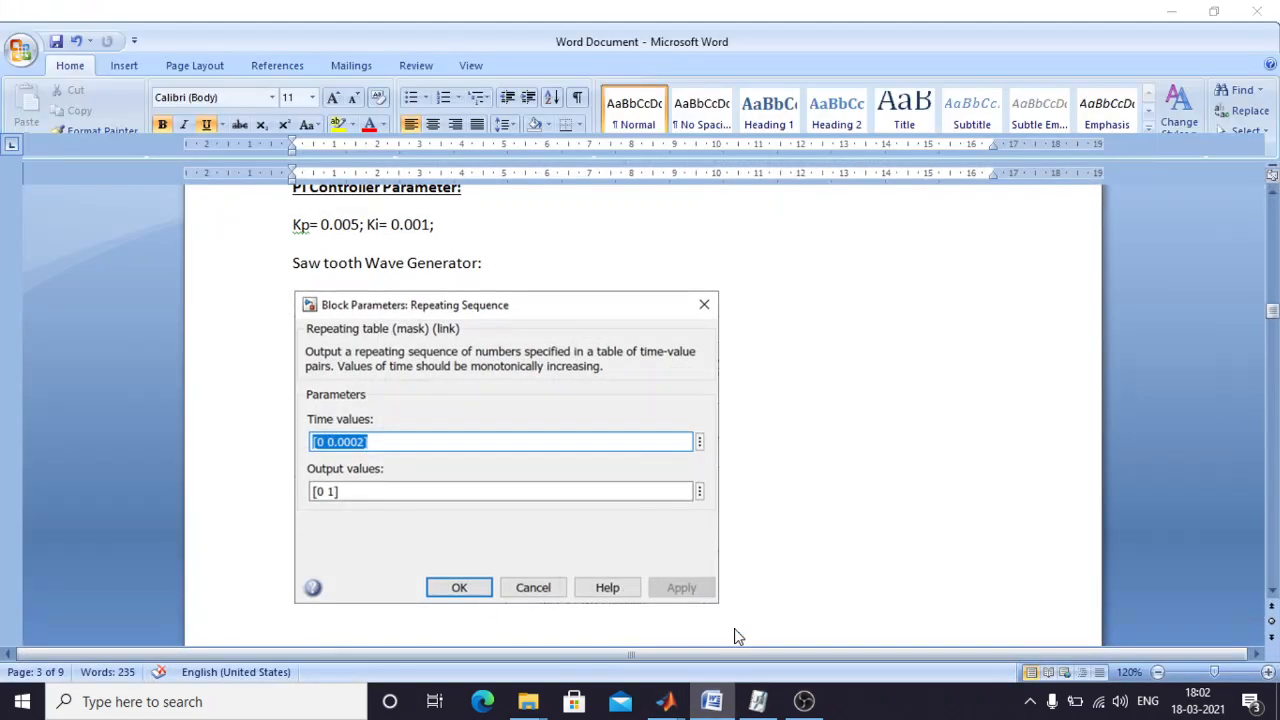
{"action": "scroll", "coordinate": [728, 540], "scroll_direction": "down", "scroll_amount": 15}
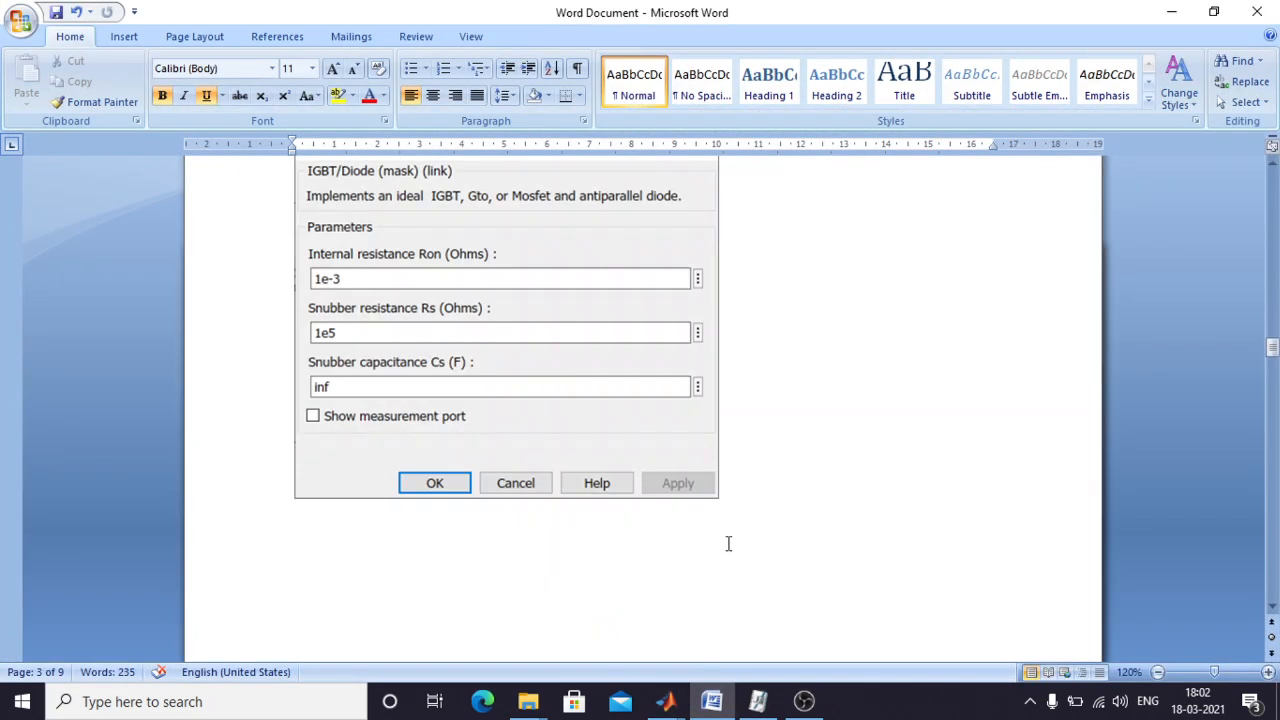
{"action": "scroll", "coordinate": [728, 543], "scroll_direction": "down", "scroll_amount": 10}
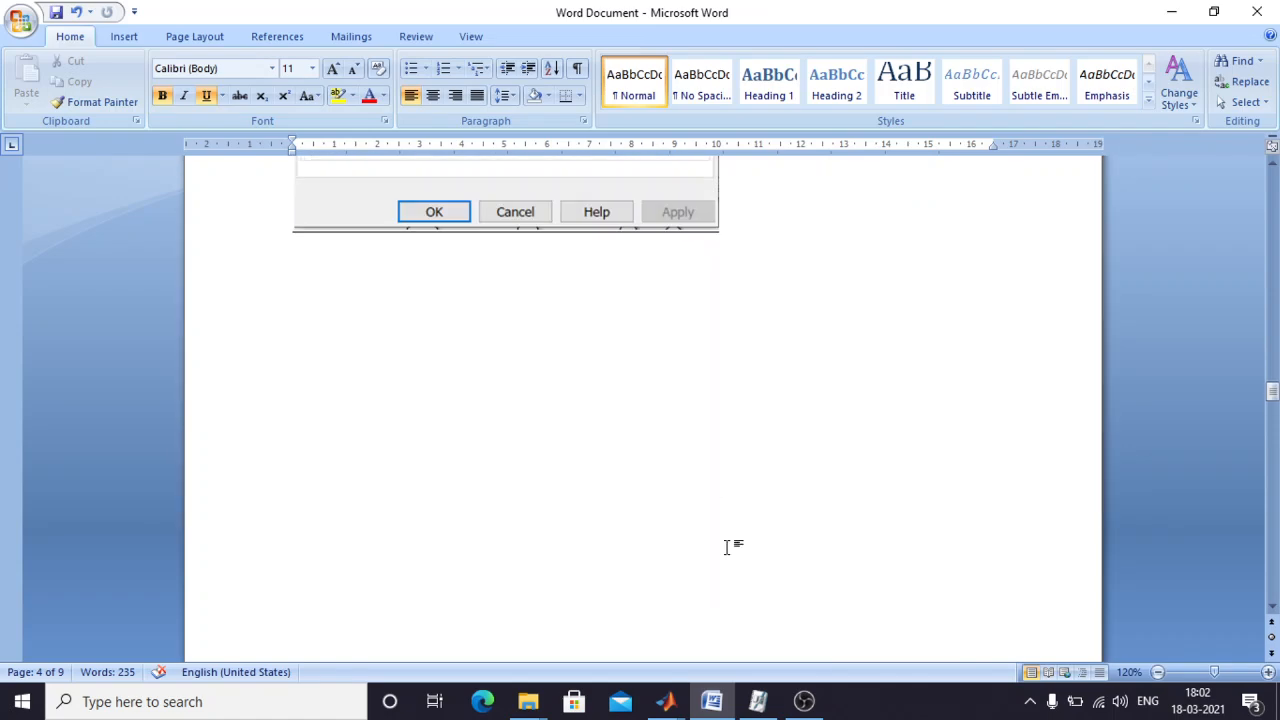
{"action": "scroll", "coordinate": [730, 549], "scroll_direction": "down", "scroll_amount": 10}
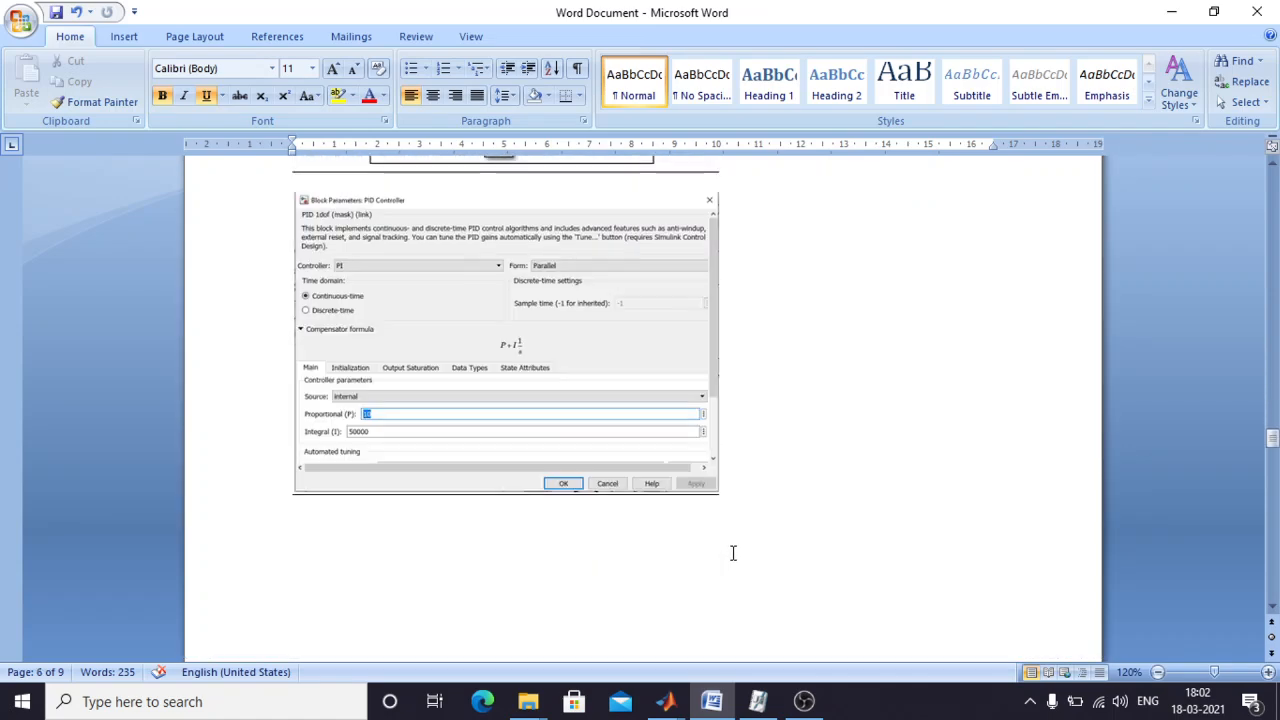
{"action": "scroll", "coordinate": [733, 553], "scroll_direction": "down", "scroll_amount": 10}
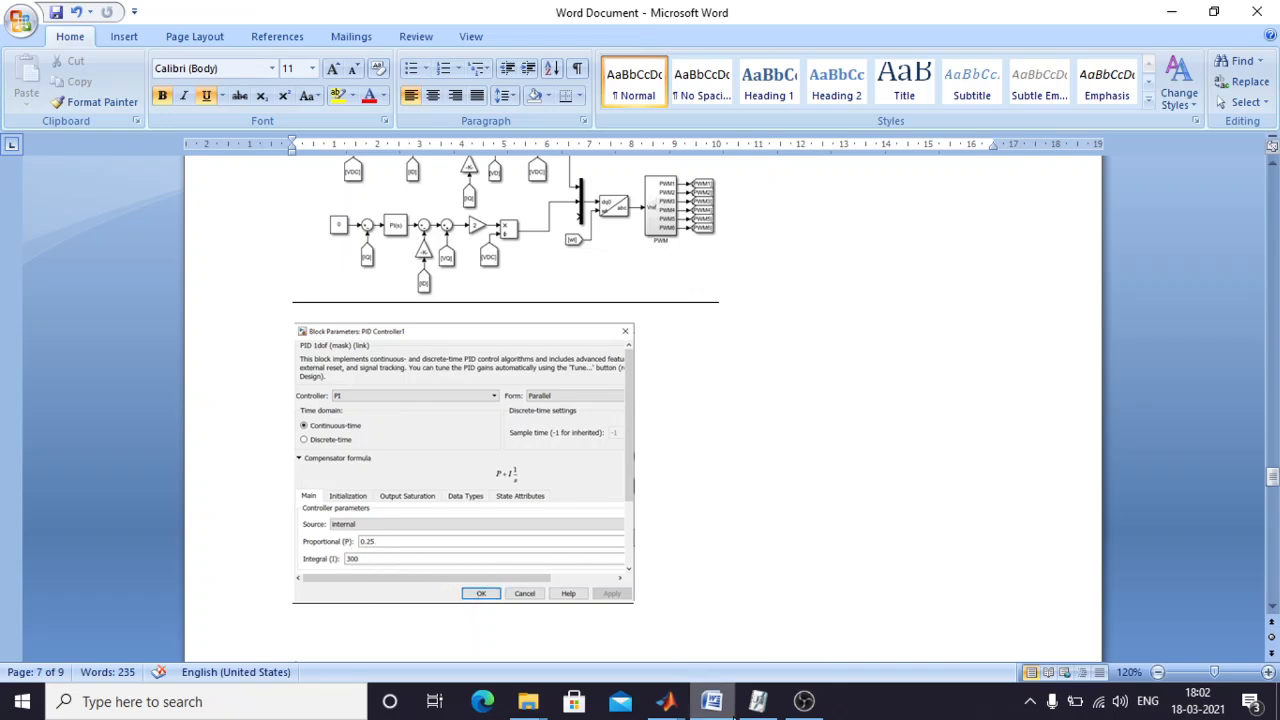
{"action": "left_click", "coordinate": [728, 706]}
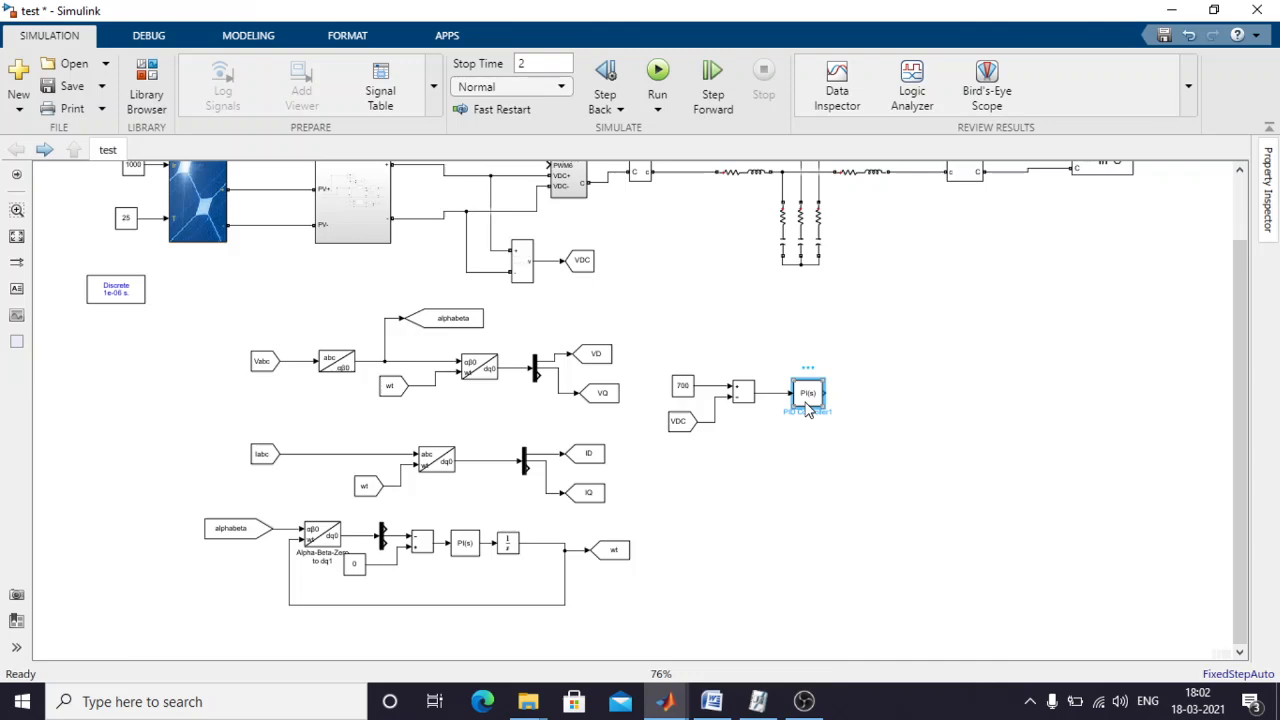
Set the new PI controller's proportional gain to 0.25 and its integral gain to 300.
{"action": "double_click", "coordinate": [807, 406]}
{"action": "double_click", "coordinate": [247, 513]}
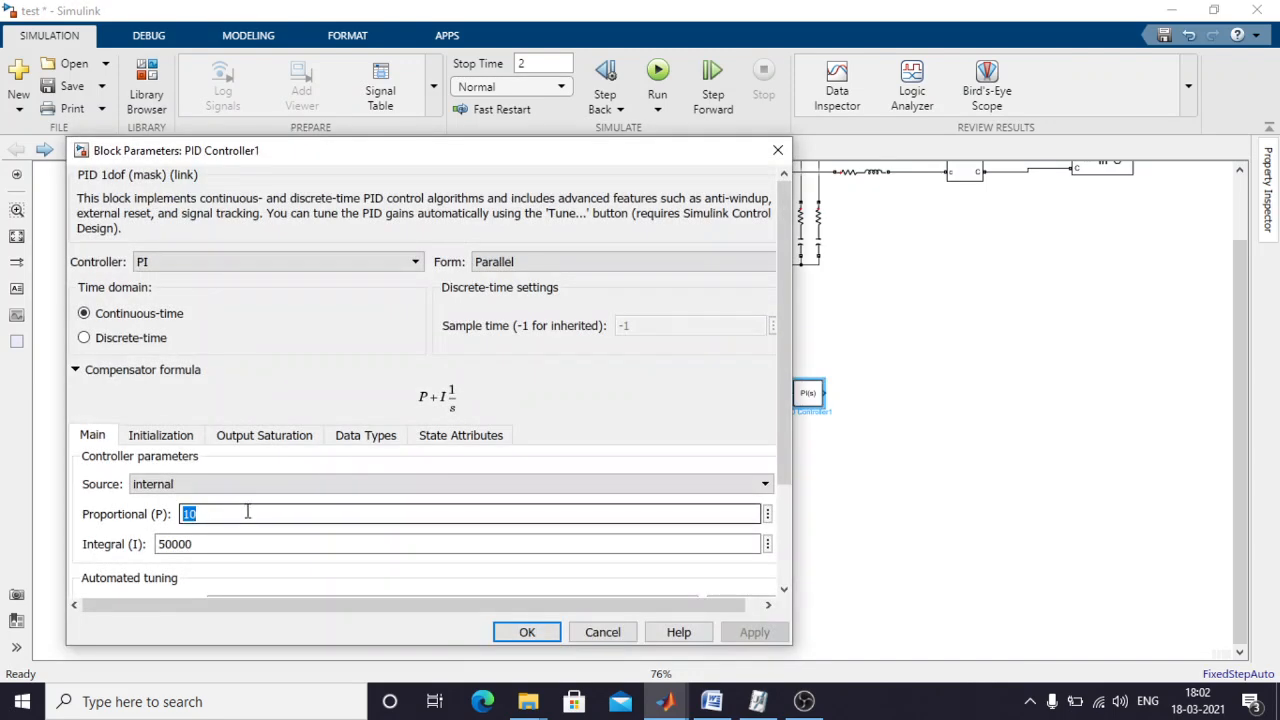
{"action": "type", "text": "0.25"}
{"action": "double_click", "coordinate": [266, 543]}
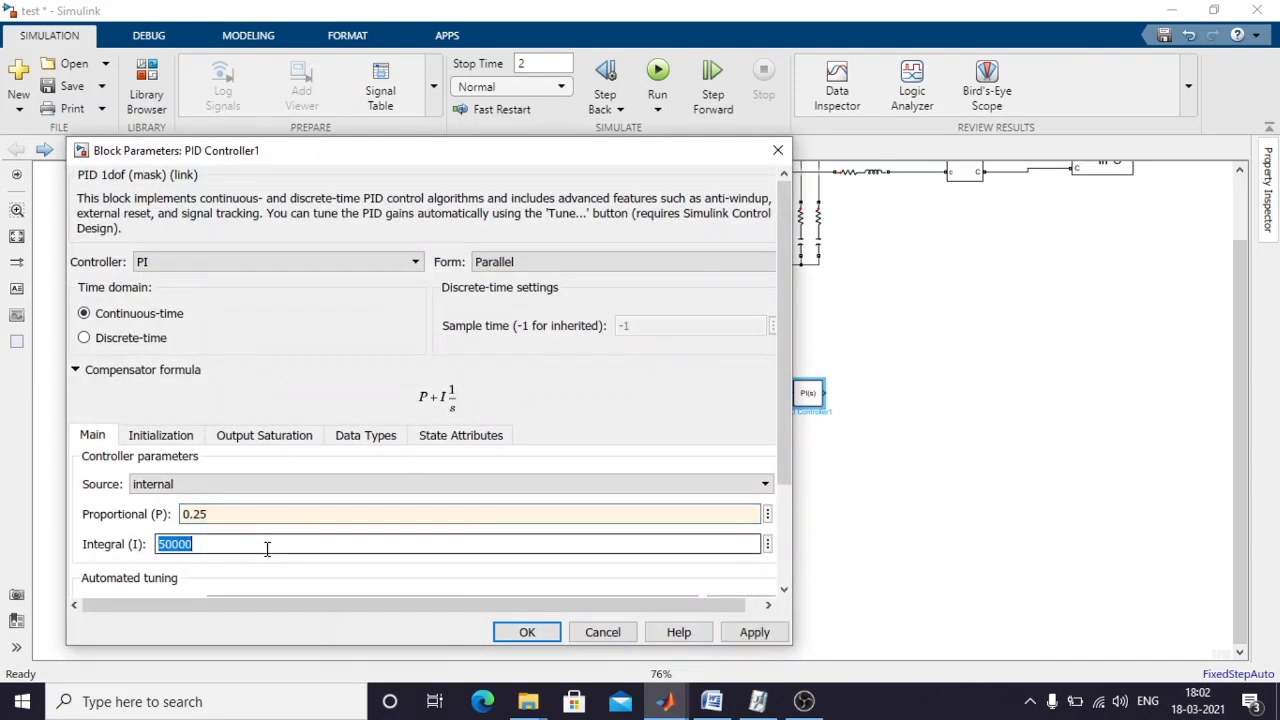
{"action": "type", "text": "3"}
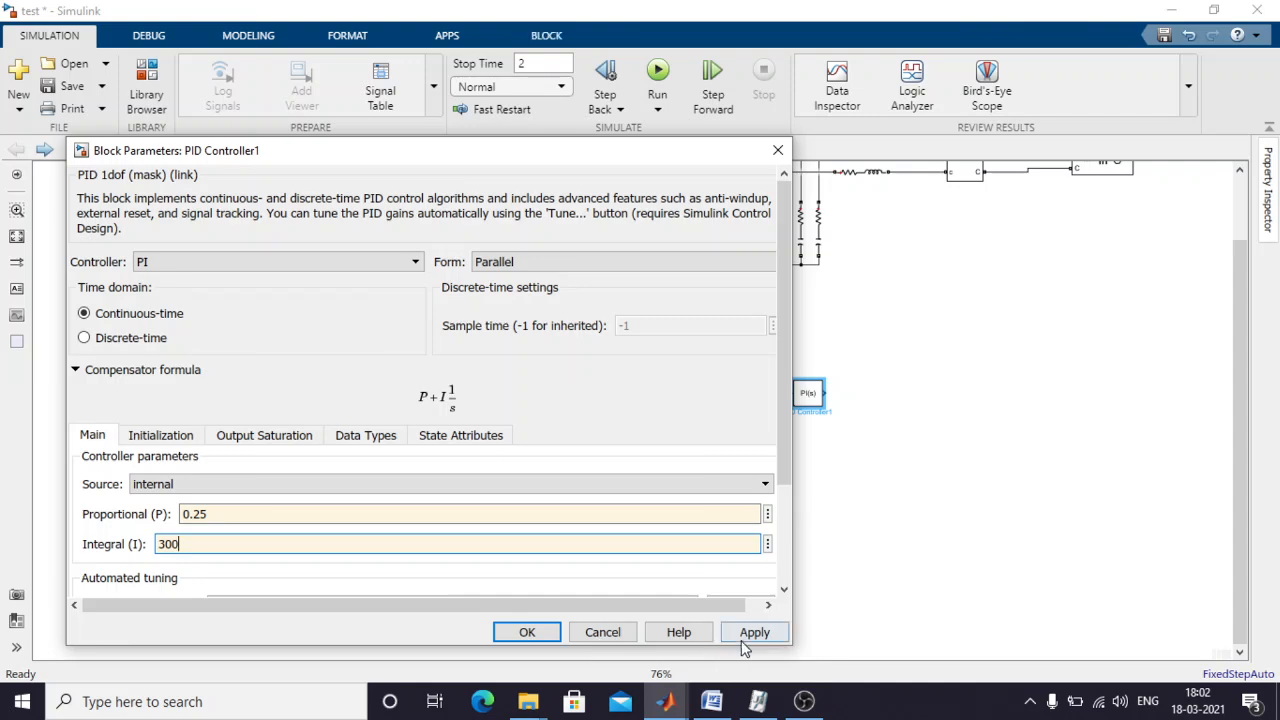
{"action": "left_click", "coordinate": [752, 634]}
{"action": "left_click", "coordinate": [527, 632]}
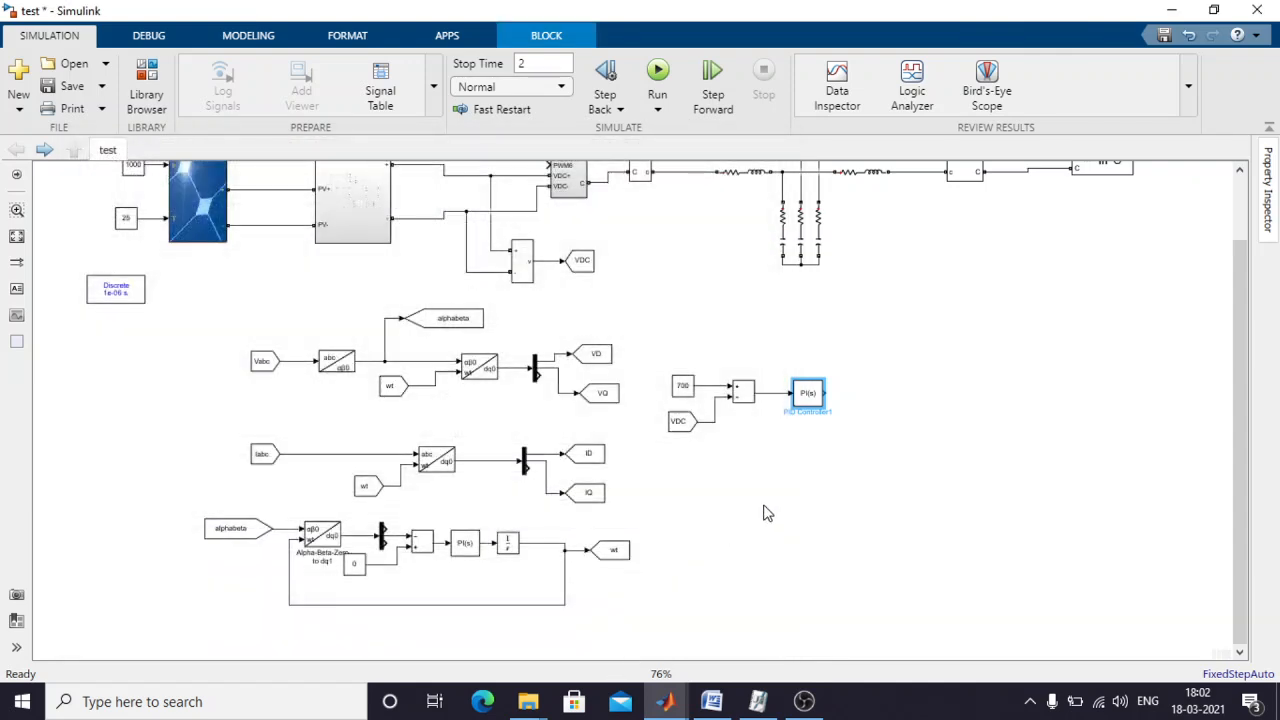
Copy the +- sum block to the right of the new PI controller and connect the controller output to its plus input.
{"action": "left_click", "coordinate": [743, 392]}
{"action": "left_click_drag", "start_coordinate": [810, 394], "coordinate": [878, 410]}
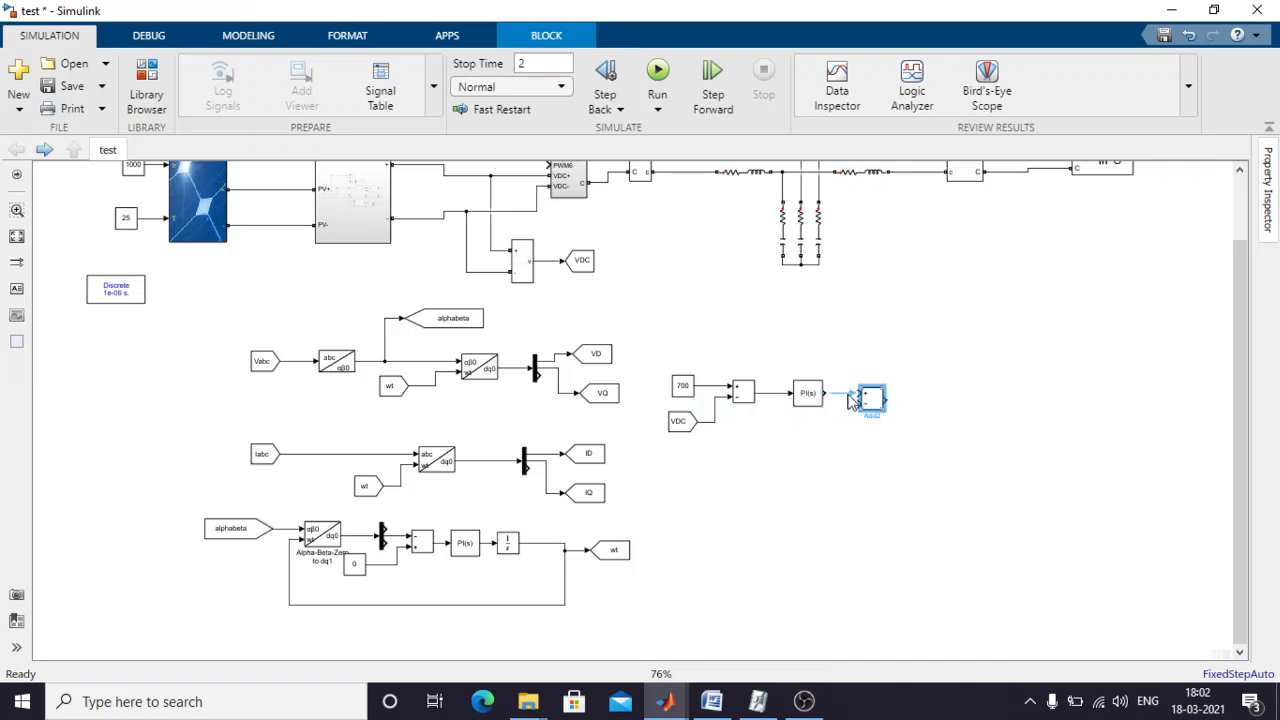
{"action": "left_click", "coordinate": [843, 482]}
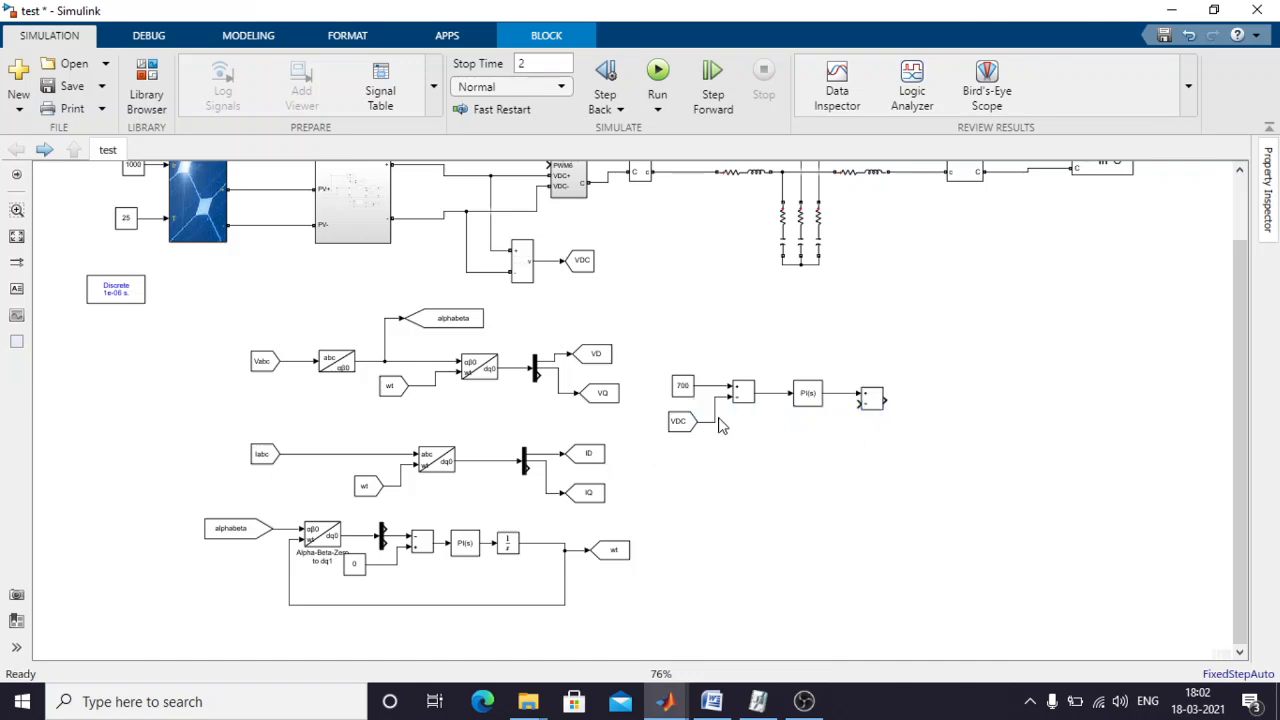
Copy the VDC From block to the second sum block's minus input, wire it, set its tag to ID and align it below the PI controller.
{"action": "left_click_drag", "start_coordinate": [688, 432], "coordinate": [860, 402]}
{"action": "double_click", "coordinate": [818, 443]}
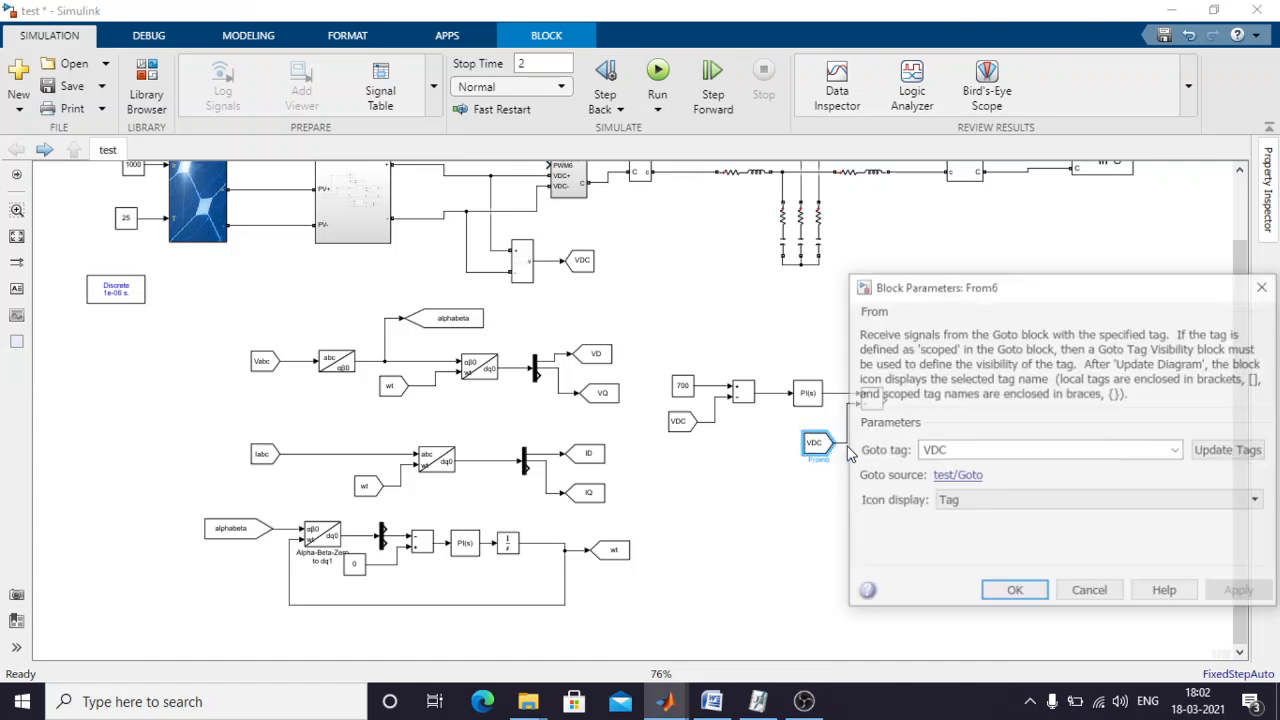
{"action": "left_click", "coordinate": [1237, 452]}
{"action": "left_click", "coordinate": [1177, 450]}
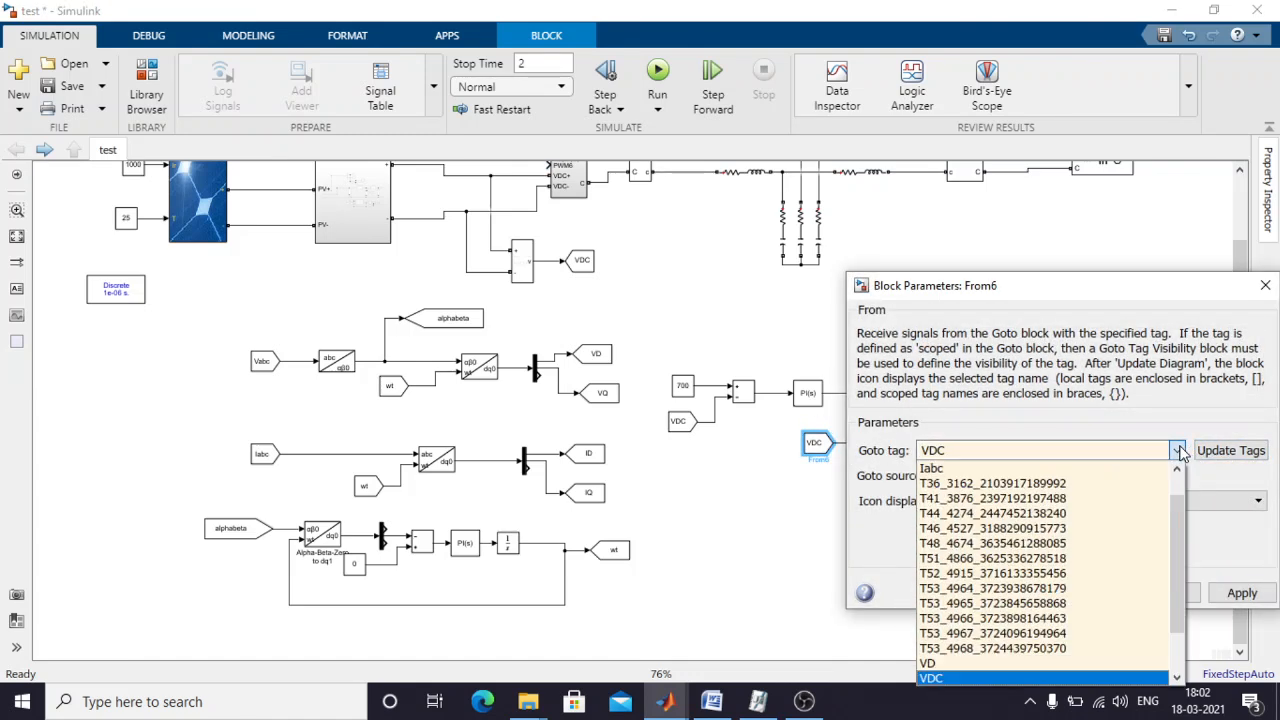
{"action": "scroll", "coordinate": [1030, 488], "scroll_direction": "up", "scroll_amount": 1}
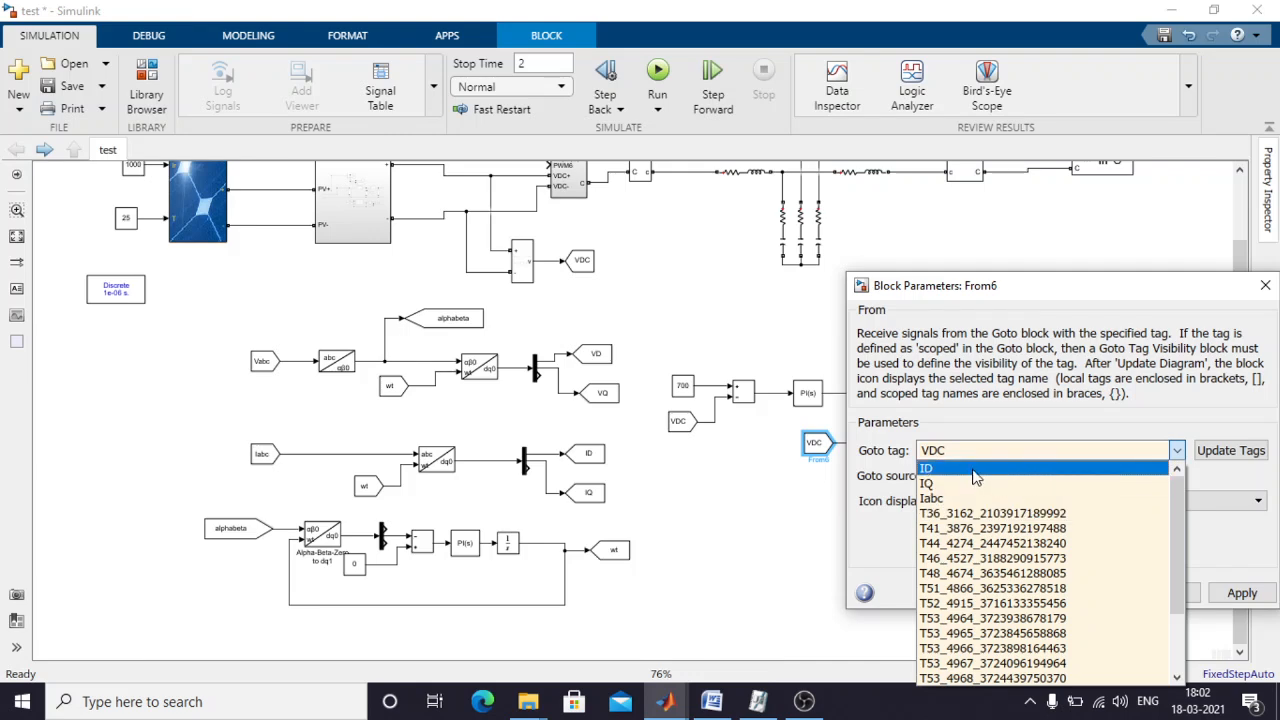
{"action": "left_click", "coordinate": [980, 469]}
{"action": "left_click", "coordinate": [1238, 592]}
{"action": "left_click", "coordinate": [1014, 592]}
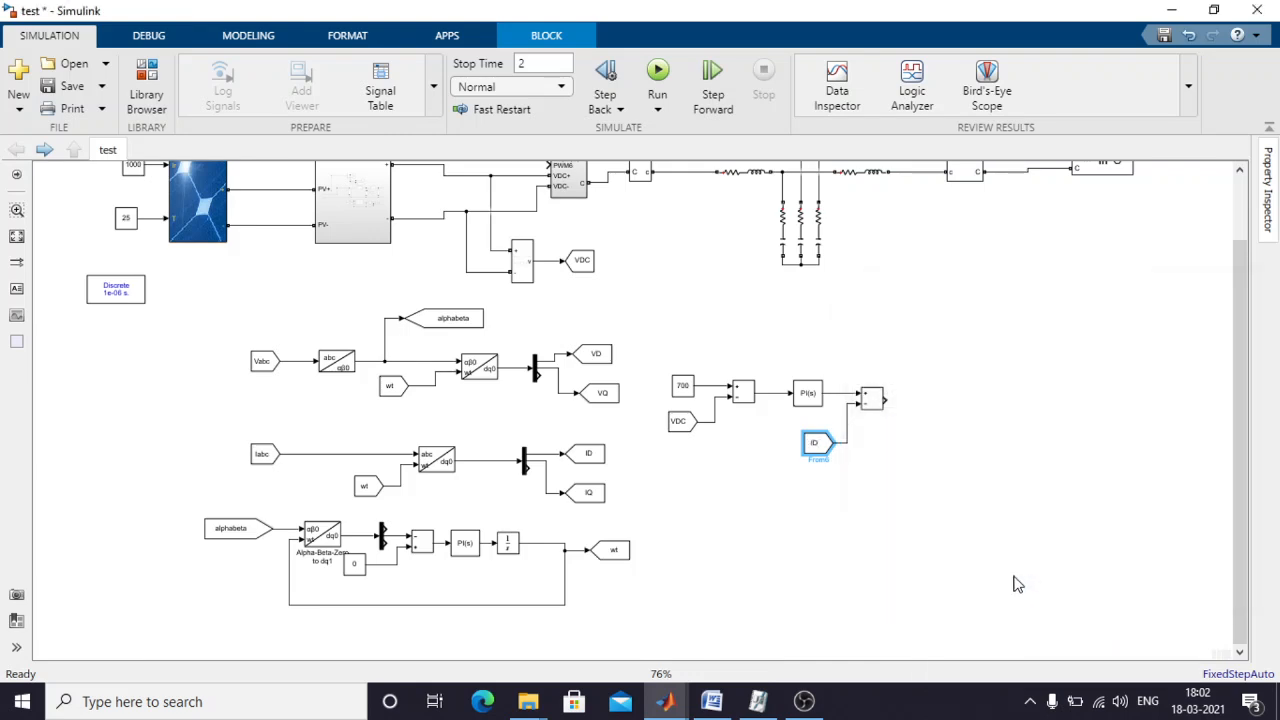
{"action": "left_click", "coordinate": [980, 537]}
{"action": "left_click_drag", "start_coordinate": [832, 455], "coordinate": [822, 452]}
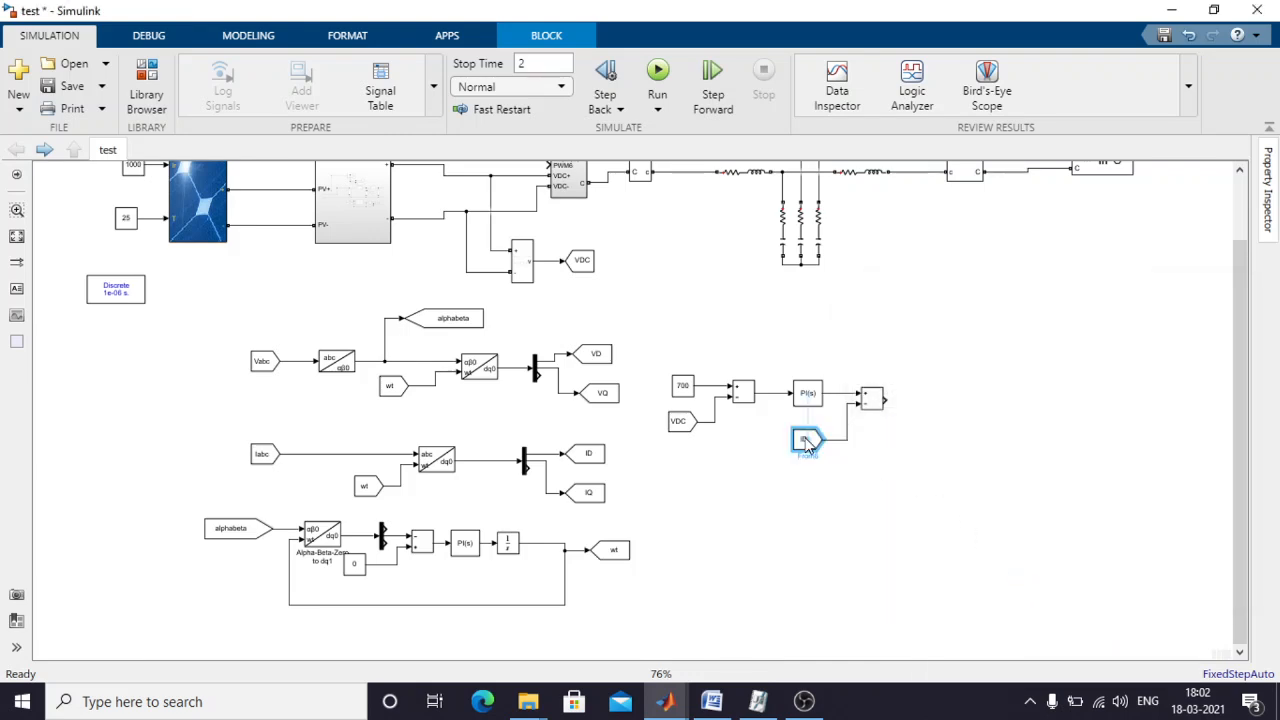
{"action": "left_click", "coordinate": [876, 512]}
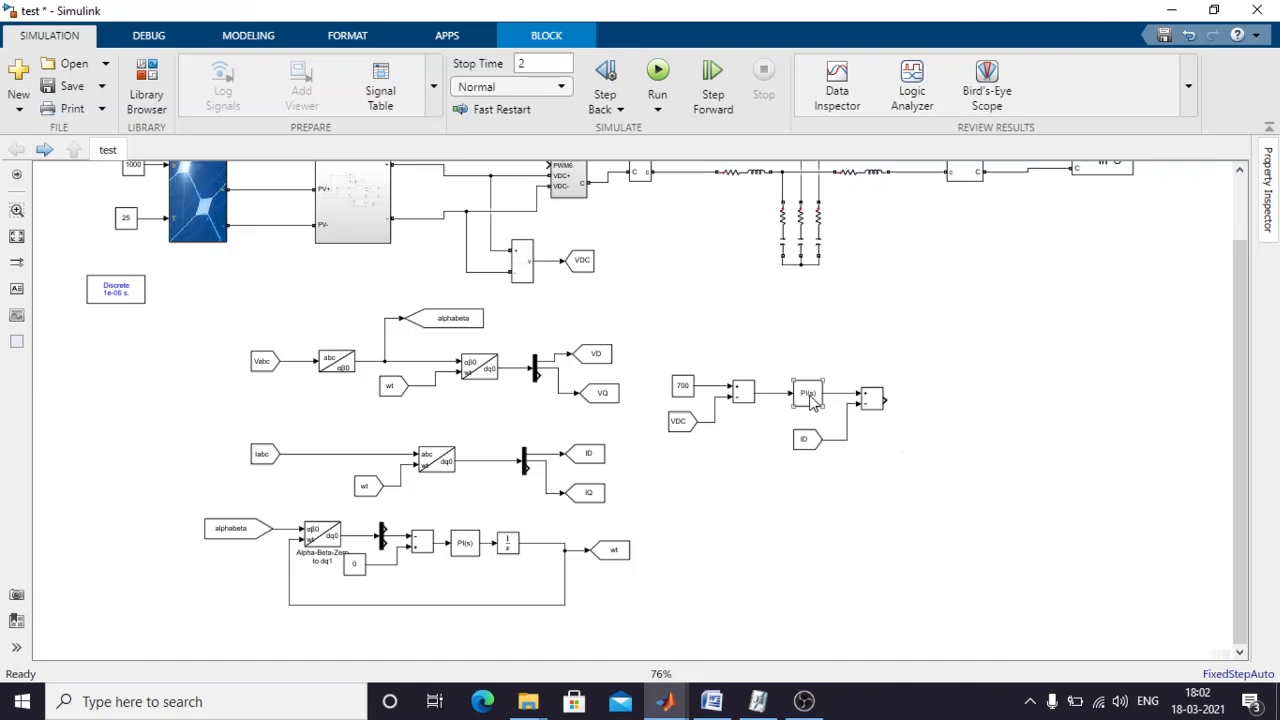
Place a connected copy of the PI controller after the second sum block and look up its gains in the Word document.
{"action": "left_click_drag", "start_coordinate": [812, 398], "coordinate": [932, 417]}
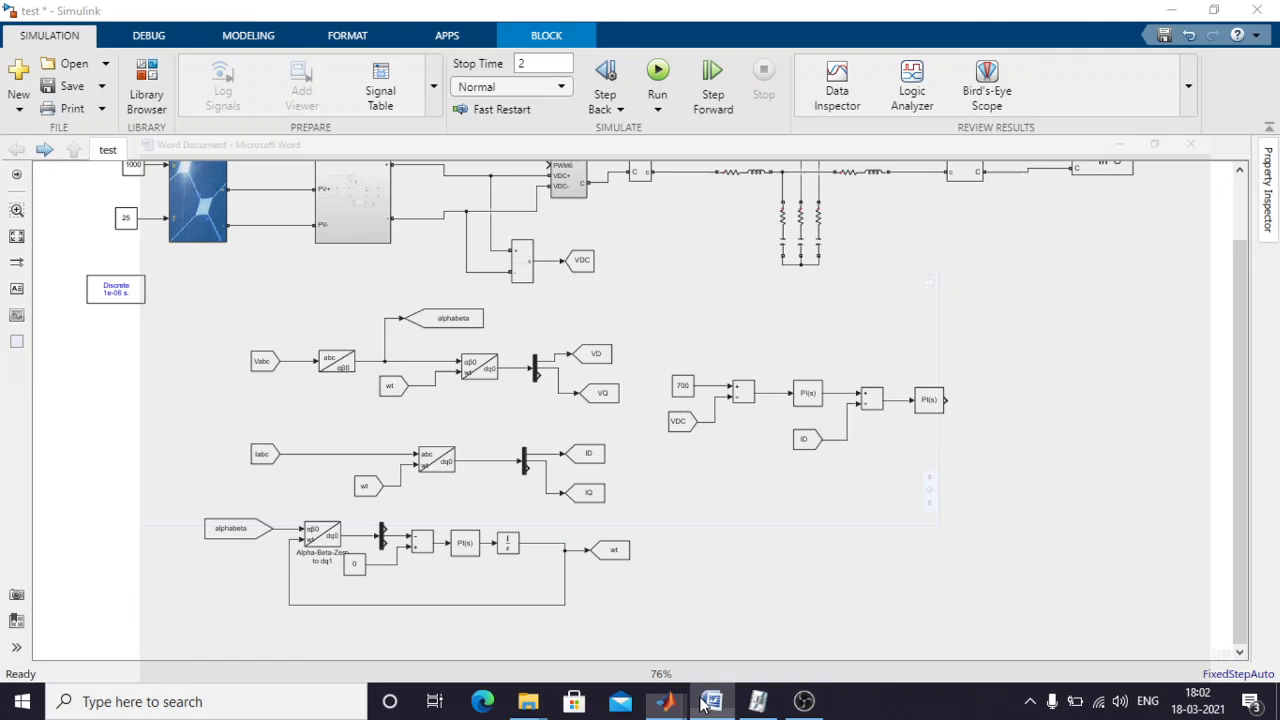
{"action": "left_click", "coordinate": [712, 701]}
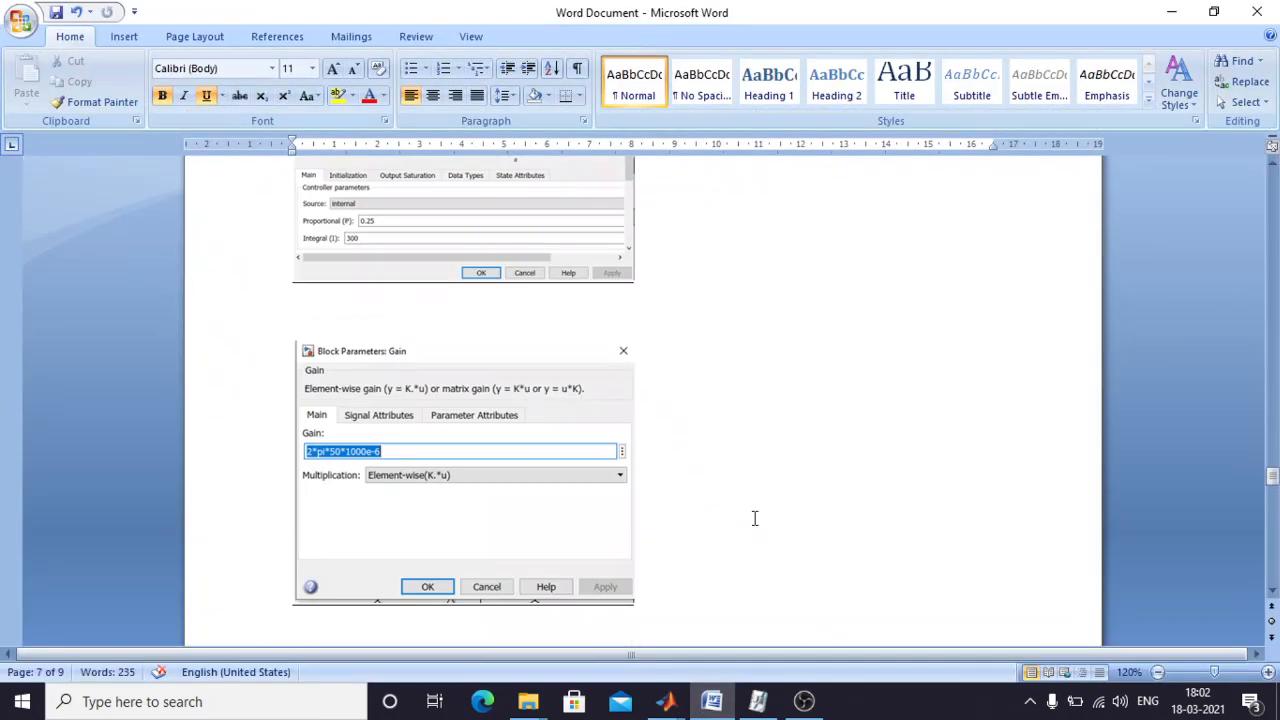
{"action": "scroll", "coordinate": [756, 517], "scroll_direction": "down", "scroll_amount": 6}
{"action": "scroll", "coordinate": [756, 517], "scroll_direction": "down", "scroll_amount": 4}
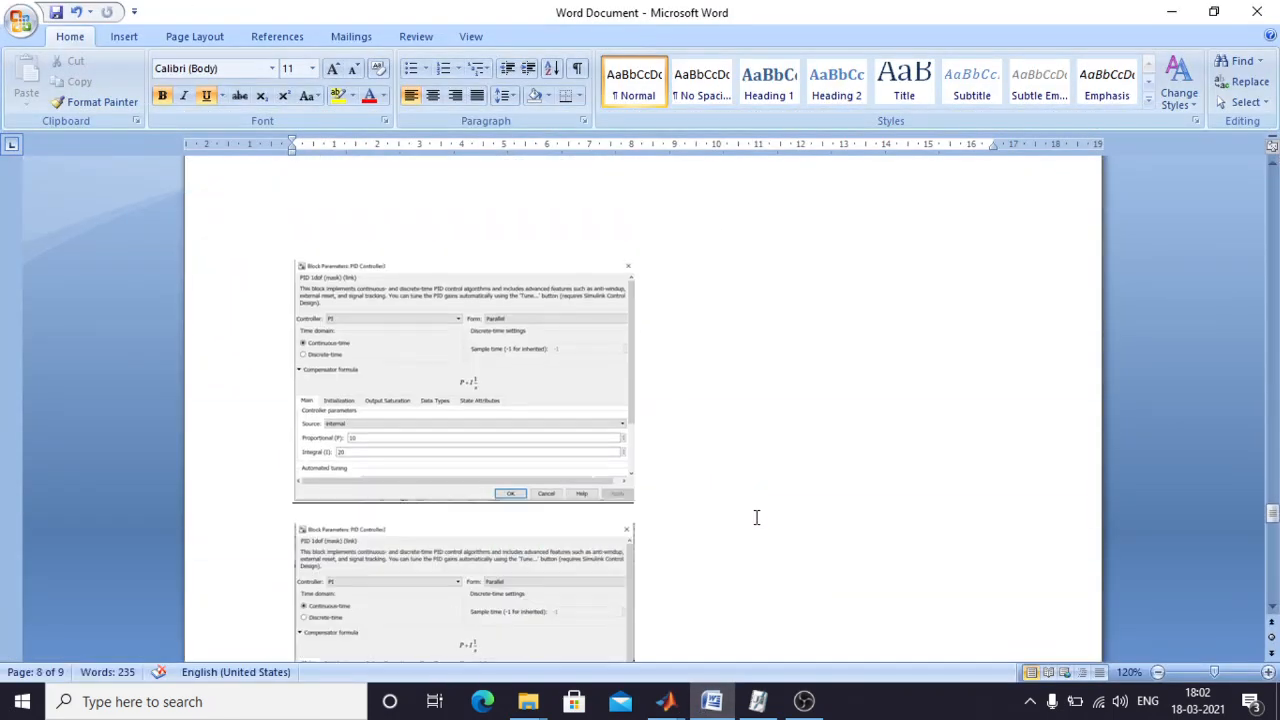
{"action": "scroll", "coordinate": [756, 517], "scroll_direction": "down", "scroll_amount": 3}
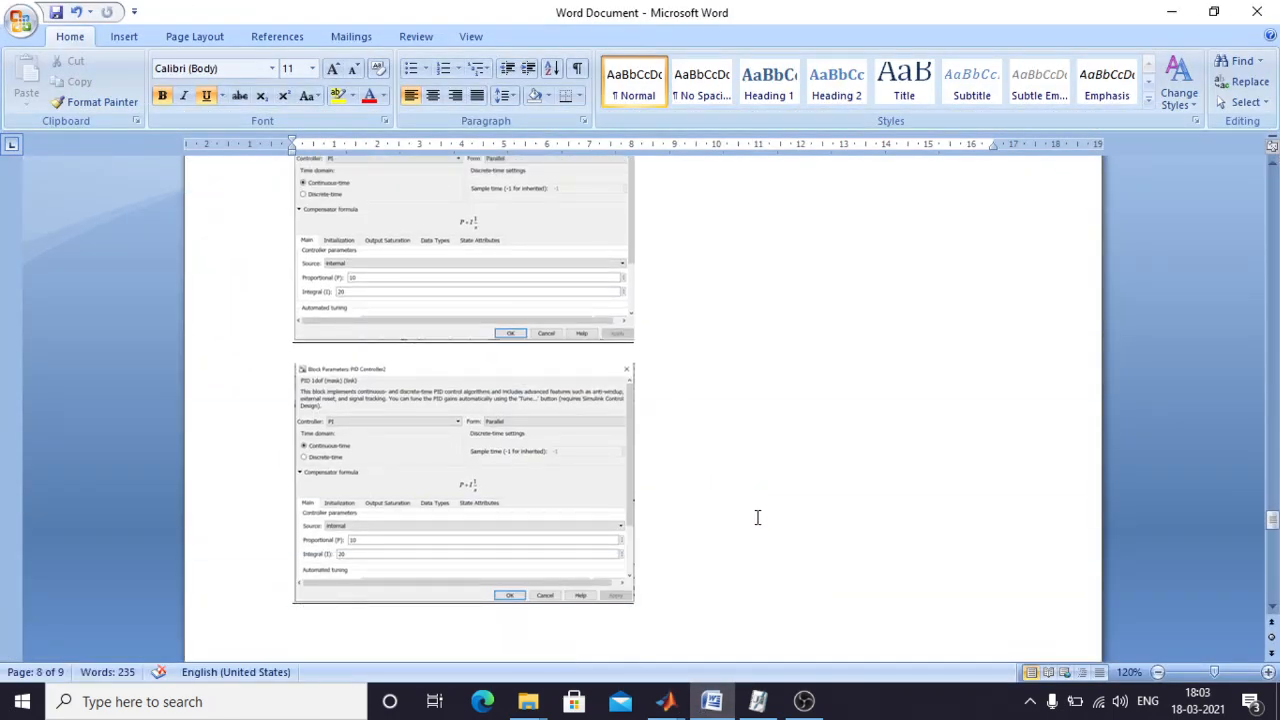
{"action": "left_click", "coordinate": [666, 701]}
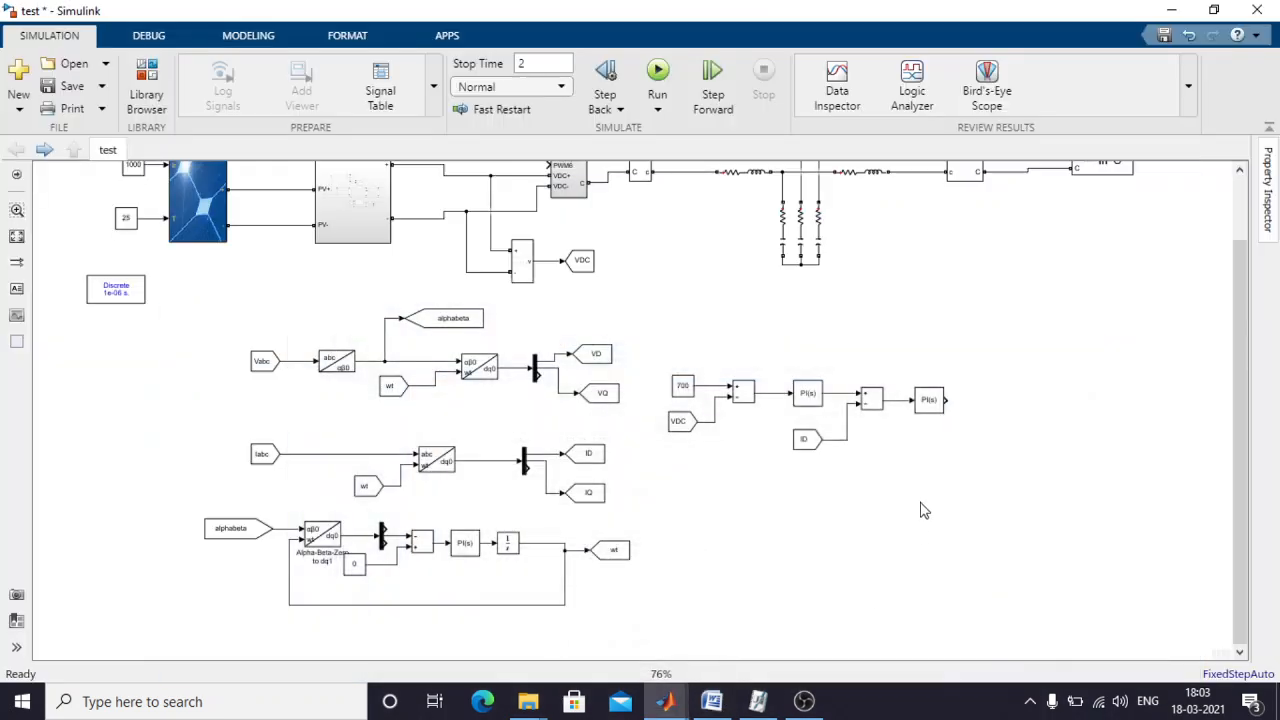
Set the second PI controller's proportional gain to 10 and its integral gain to 20.
{"action": "left_click", "coordinate": [933, 400]}
{"action": "double_click", "coordinate": [920, 408]}
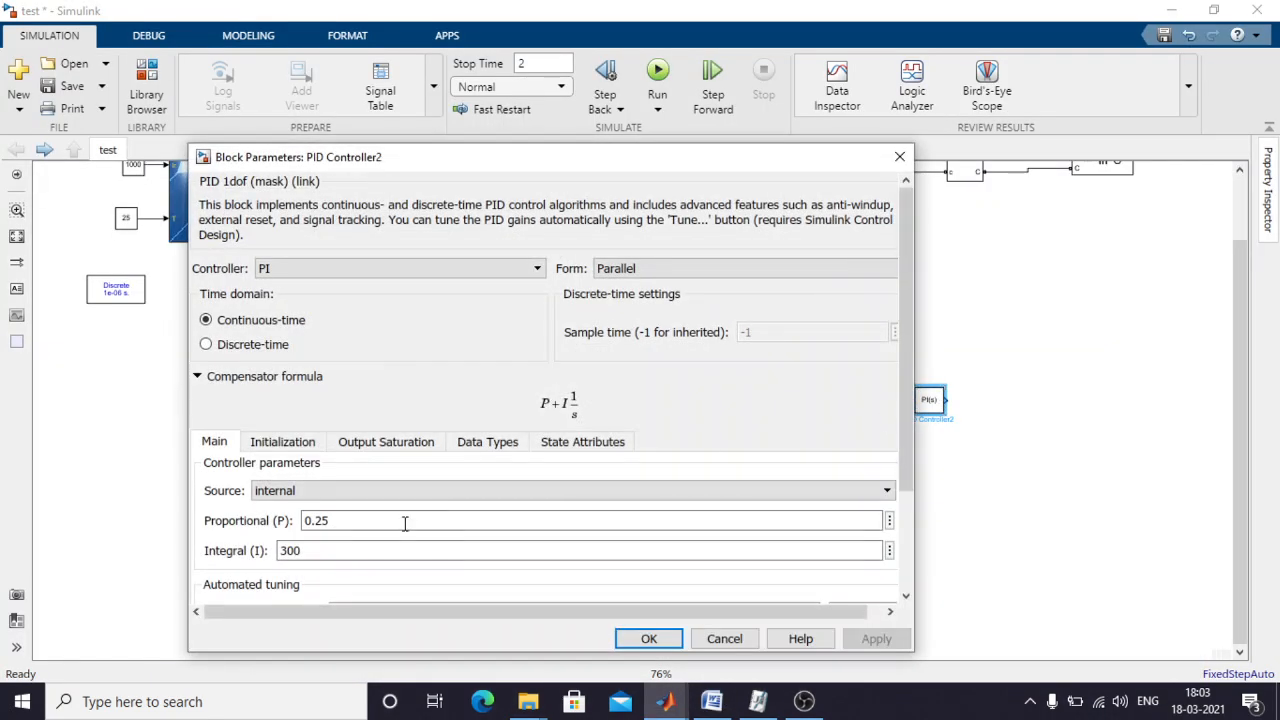
{"action": "double_click", "coordinate": [368, 519]}
{"action": "type", "text": "10"}
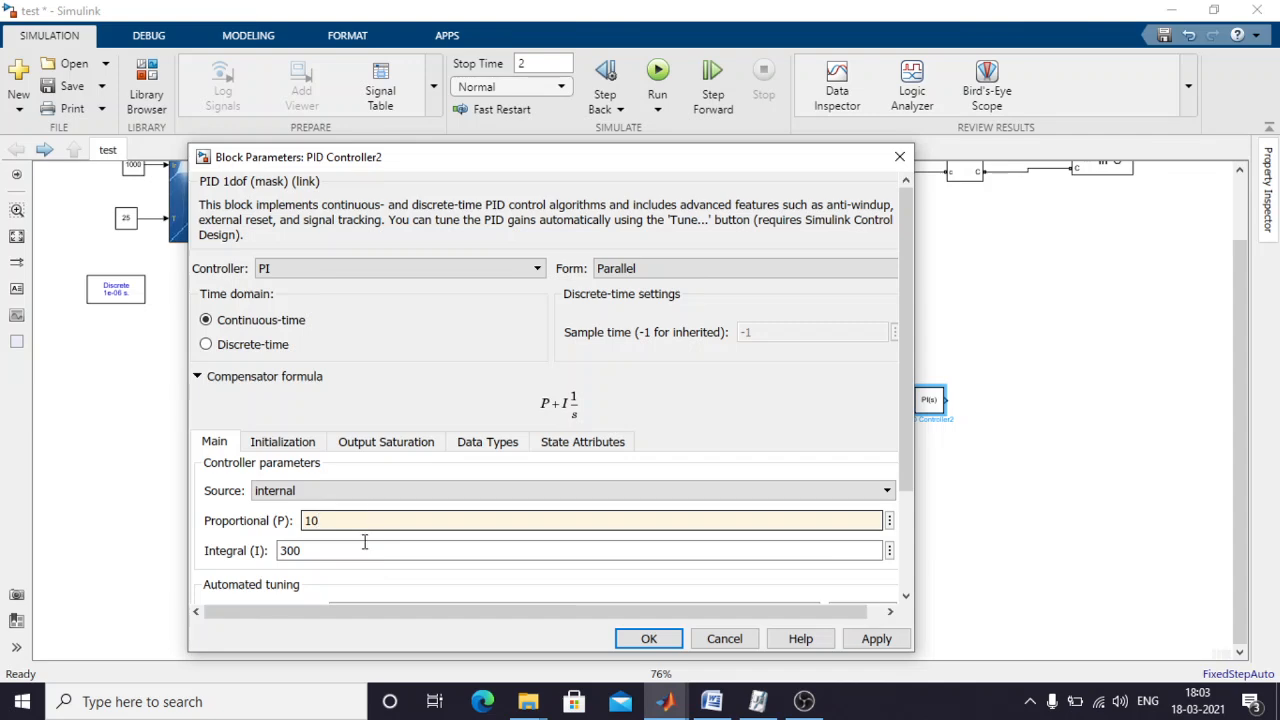
{"action": "double_click", "coordinate": [362, 550]}
{"action": "type", "text": "20"}
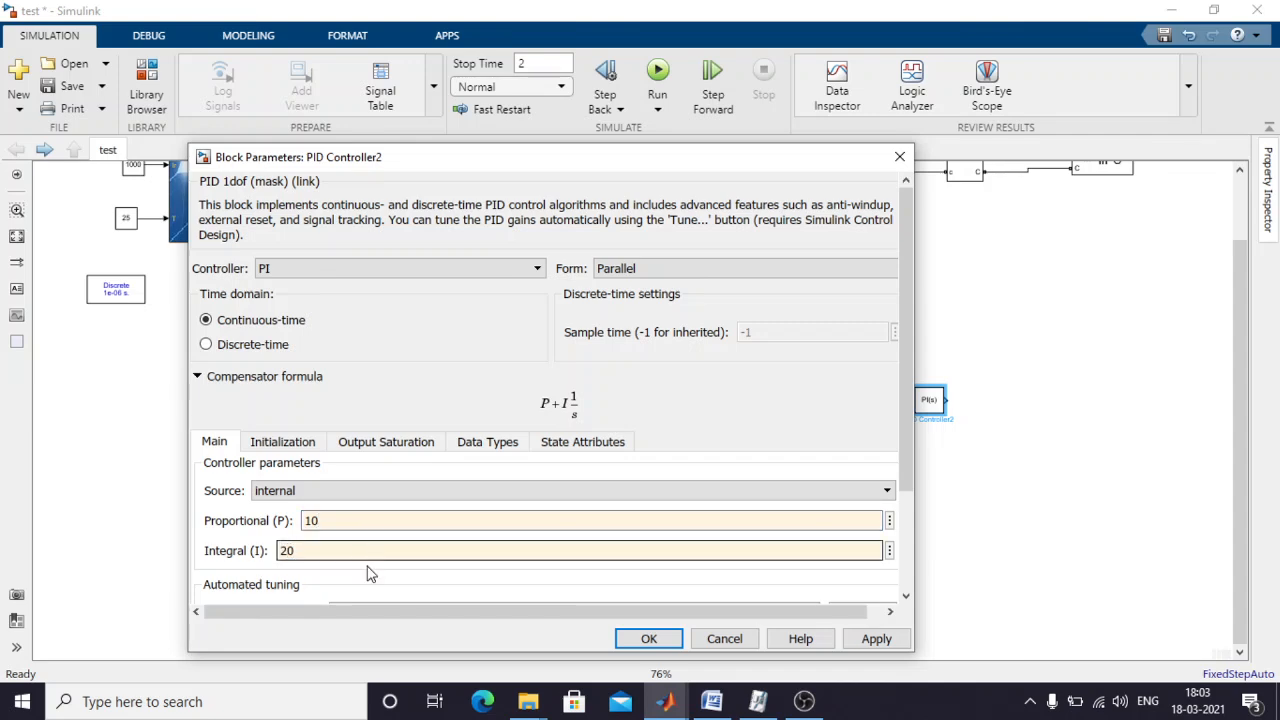
{"action": "left_click", "coordinate": [649, 638]}
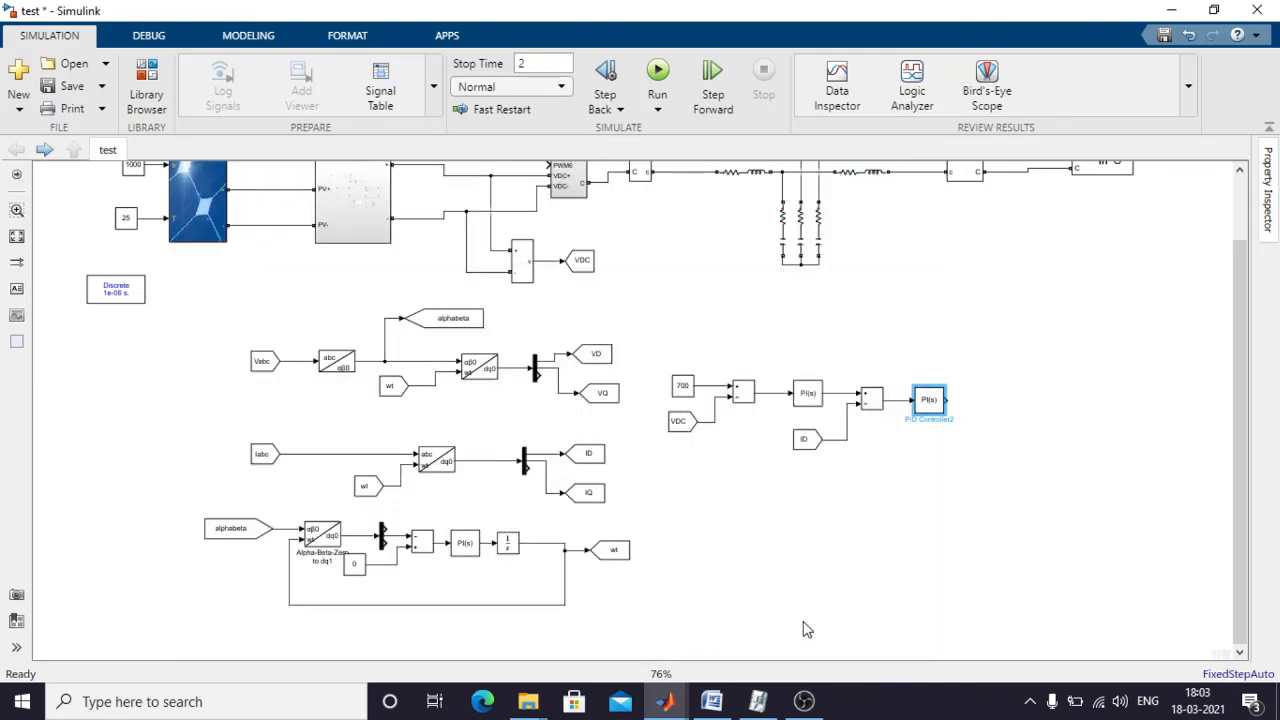
Place a connected copy of the sum block after the second PI controller and set its list of signs to ++.
{"action": "left_click_drag", "start_coordinate": [870, 400], "coordinate": [981, 411]}
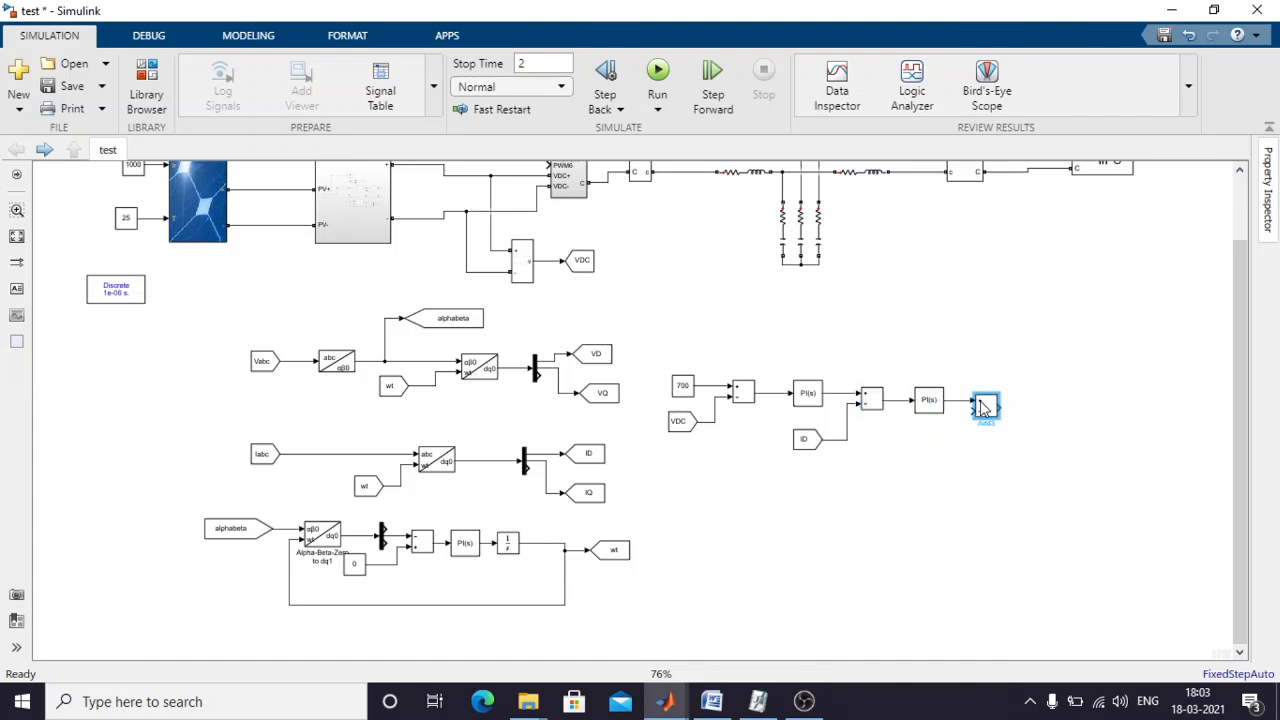
{"action": "double_click", "coordinate": [984, 406]}
{"action": "double_click", "coordinate": [621, 421]}
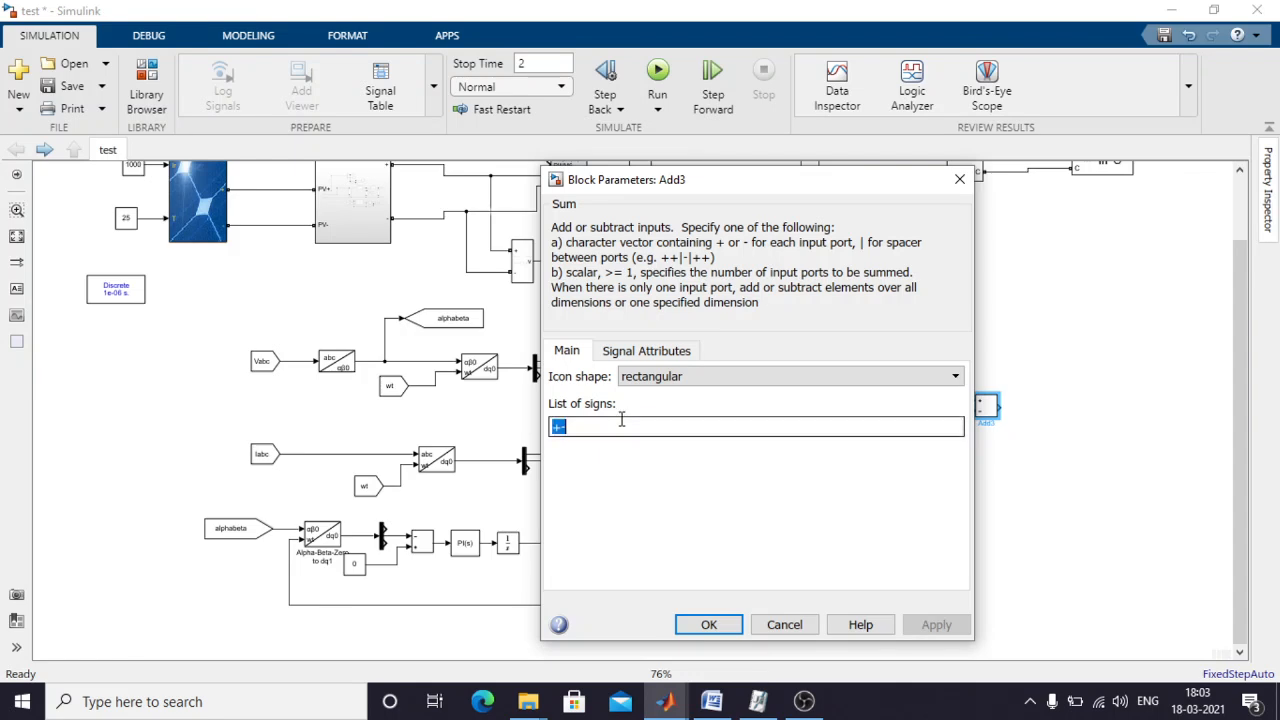
{"action": "type", "text": "++"}
{"action": "left_click", "coordinate": [709, 624]}
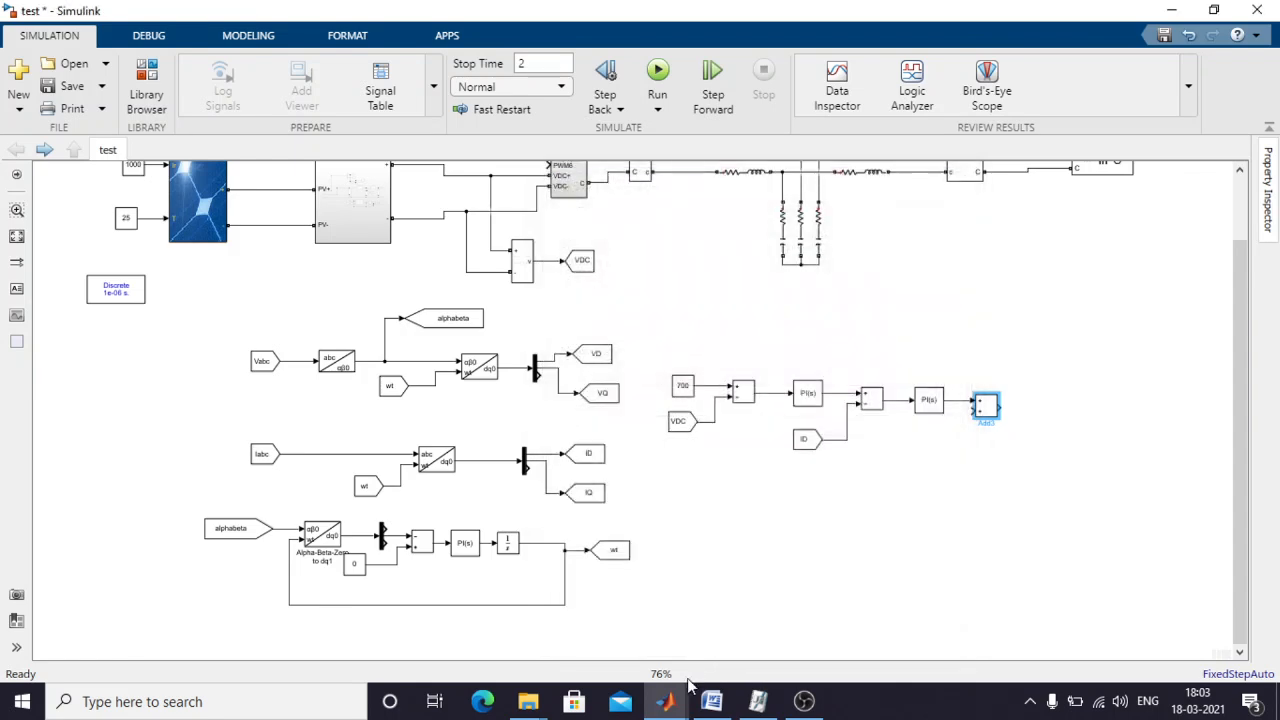
Copy the gain expression 2*pi*50*1000e-6 from the IQ gain block in Two_Stage_Inverter_final and return to the test model.
{"action": "mouse_move", "coordinate": [668, 700]}
{"action": "left_click", "coordinate": [962, 625]}
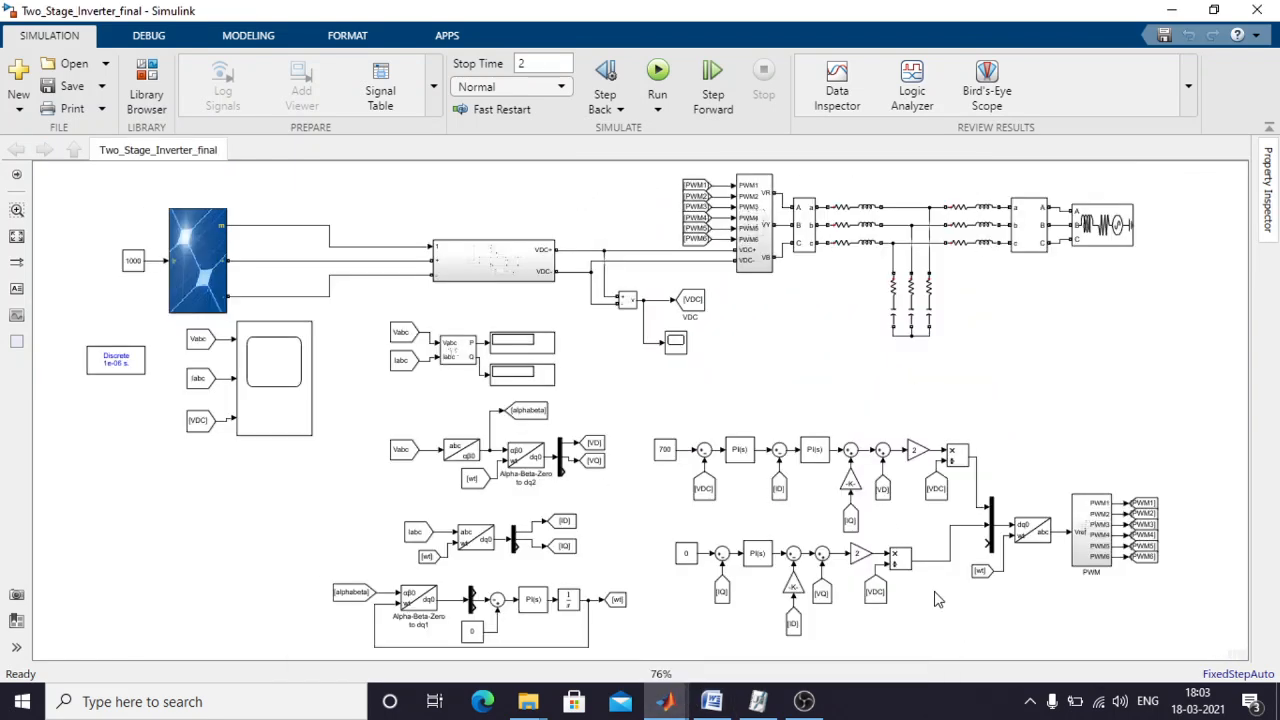
{"action": "mouse_move", "coordinate": [855, 489]}
{"action": "left_mouse_down"}
{"action": "mouse_move", "coordinate": [855, 526]}
{"action": "mouse_move", "coordinate": [855, 490]}
{"action": "left_mouse_up"}
{"action": "double_click", "coordinate": [853, 486]}
{"action": "key", "text": "ctrl+c"}
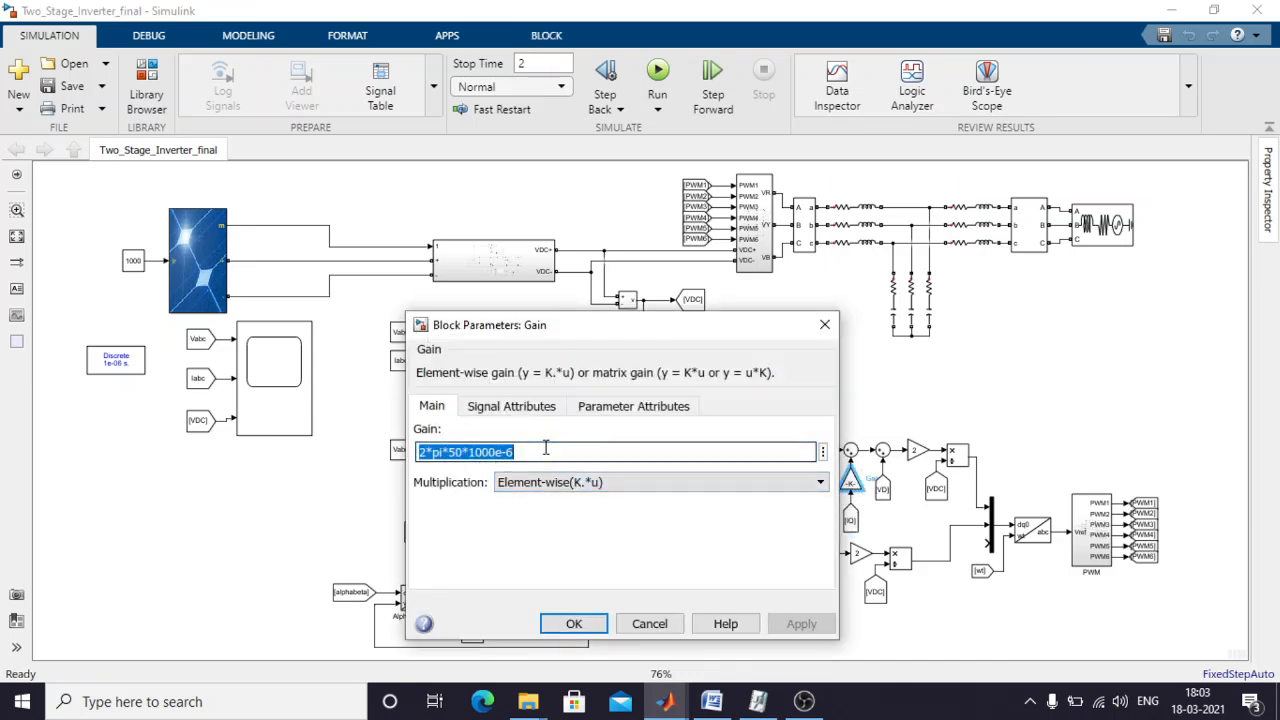
{"action": "left_click", "coordinate": [557, 624]}
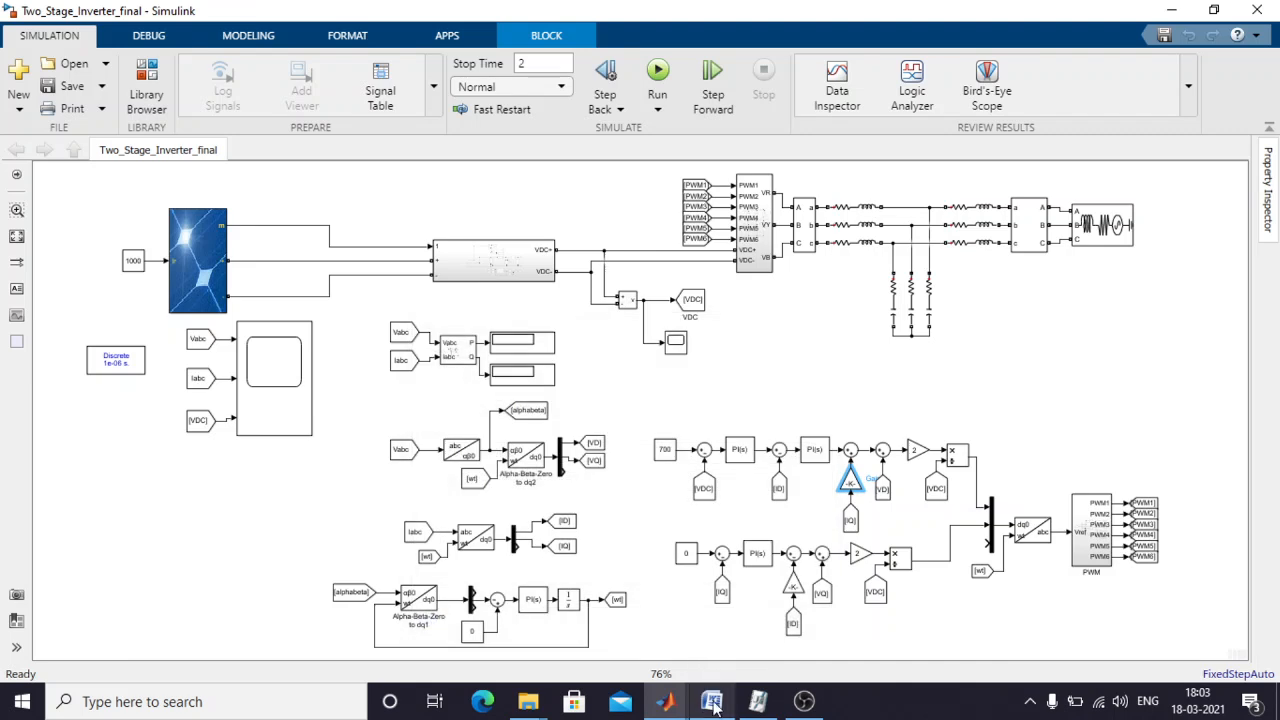
{"action": "left_click", "coordinate": [665, 701]}
{"action": "left_click", "coordinate": [601, 632]}
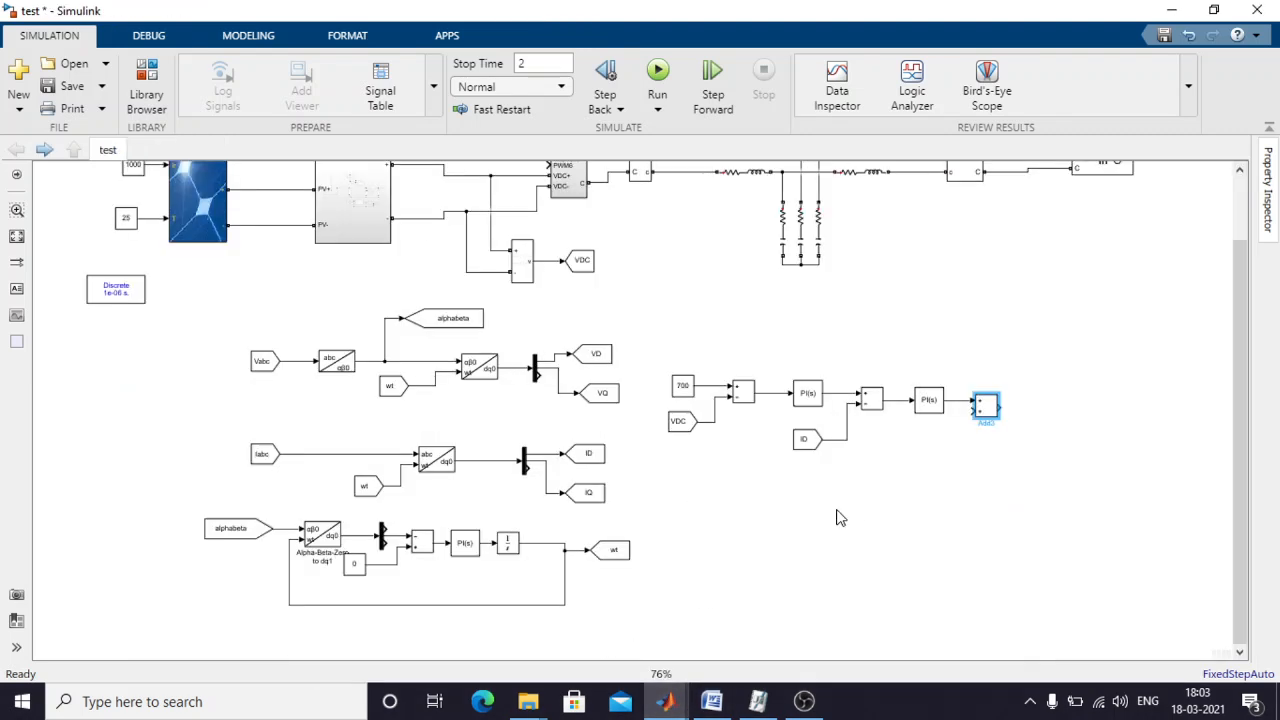
Place a copy of the ID From block beneath the second PI controller and set its Goto tag to IQ.
{"action": "left_click_drag", "start_coordinate": [818, 446], "coordinate": [889, 452]}
{"action": "double_click", "coordinate": [882, 442]}
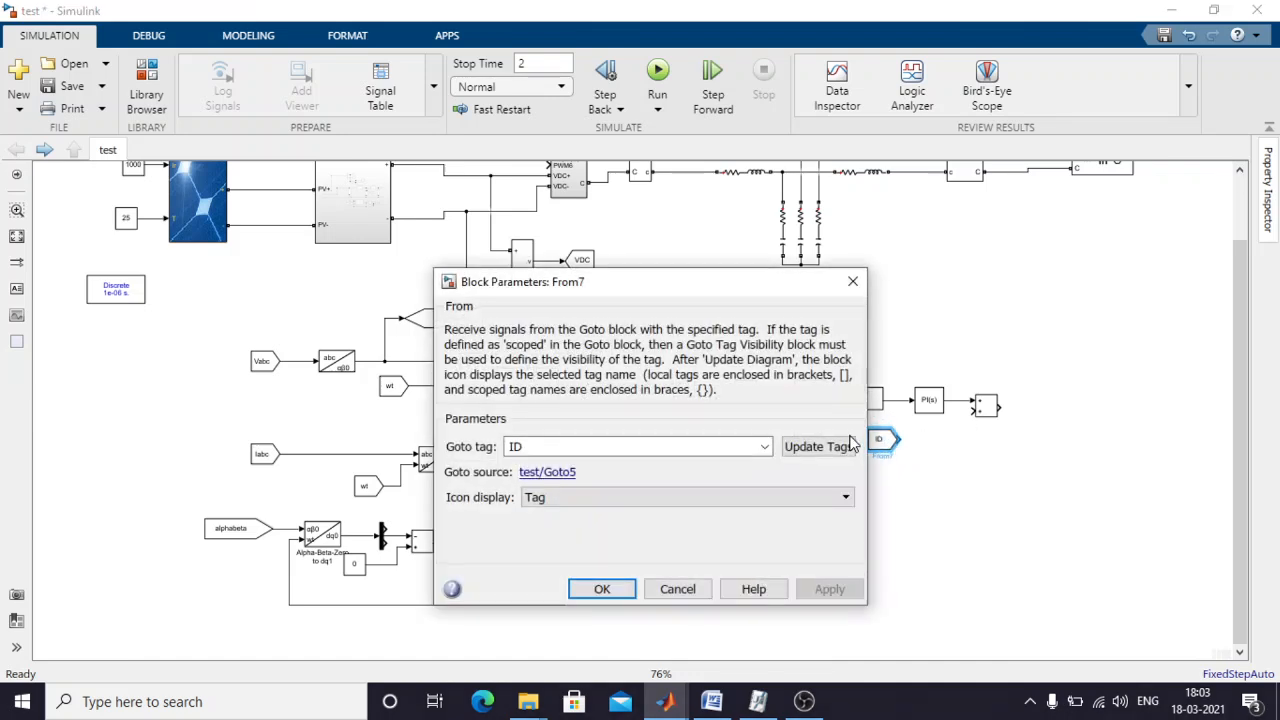
{"action": "left_click", "coordinate": [764, 446]}
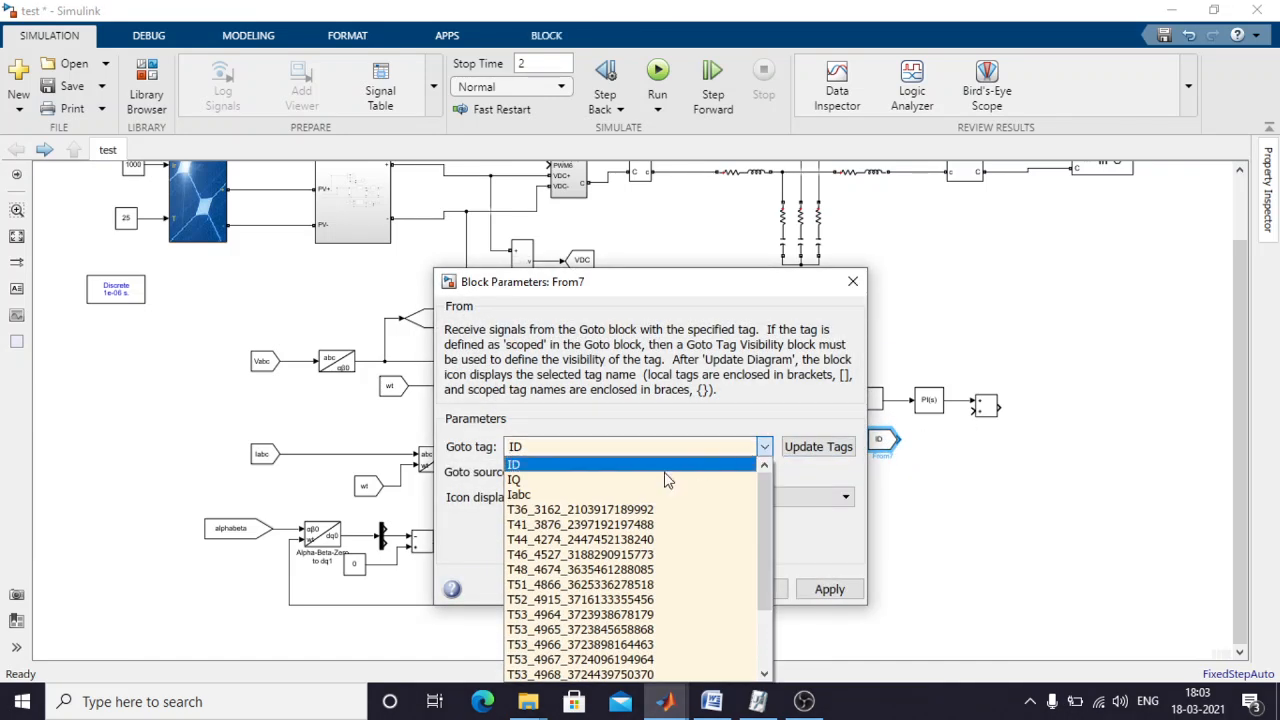
{"action": "left_click", "coordinate": [590, 481]}
{"action": "left_click", "coordinate": [829, 589]}
{"action": "left_click", "coordinate": [602, 589]}
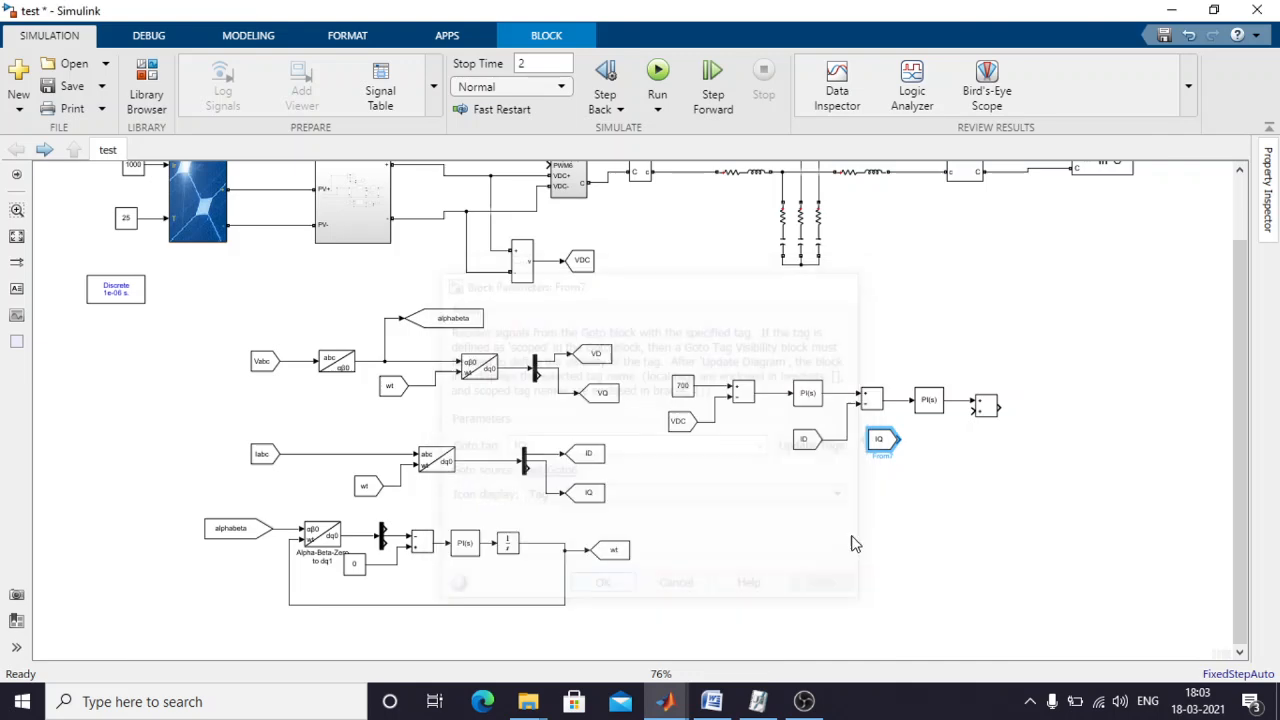
{"action": "left_click", "coordinate": [757, 476]}
Insert a Gain block between the new IQ From block and the last sum block, with gain 2*pi*50*1000e-6.
{"action": "left_click", "coordinate": [146, 85]}
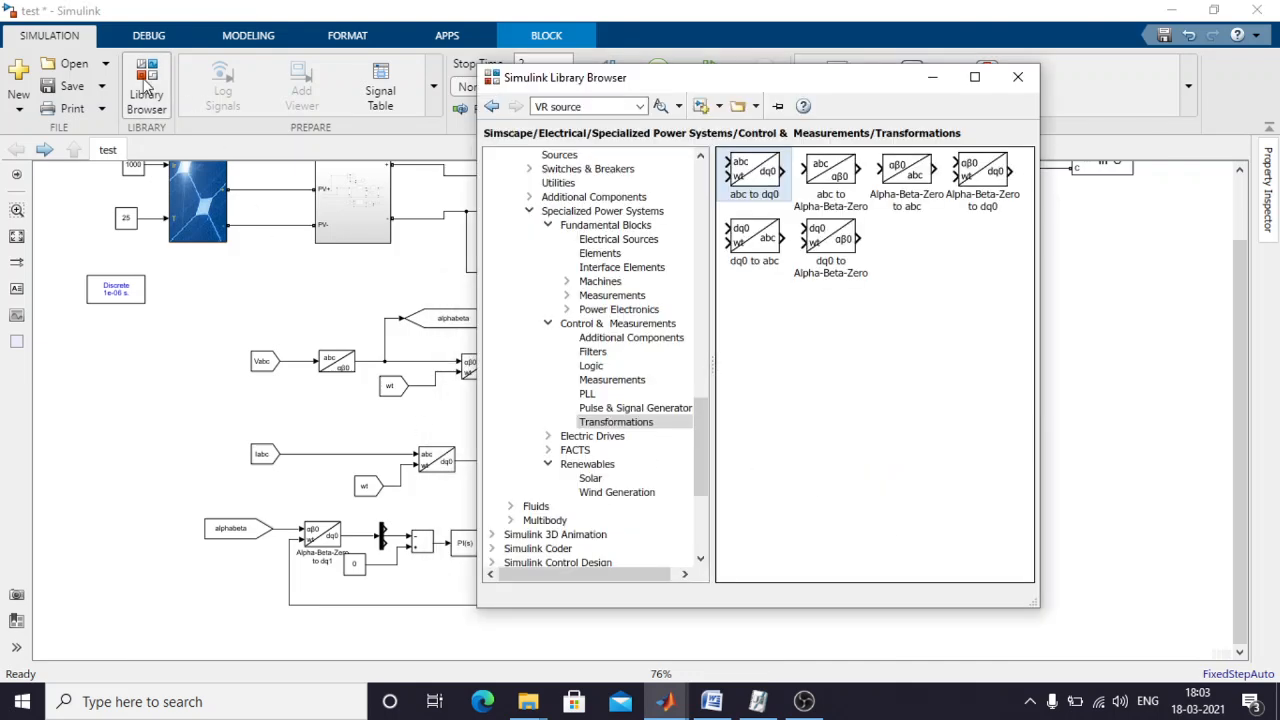
{"action": "scroll", "coordinate": [620, 300], "scroll_direction": "up", "scroll_amount": 15}
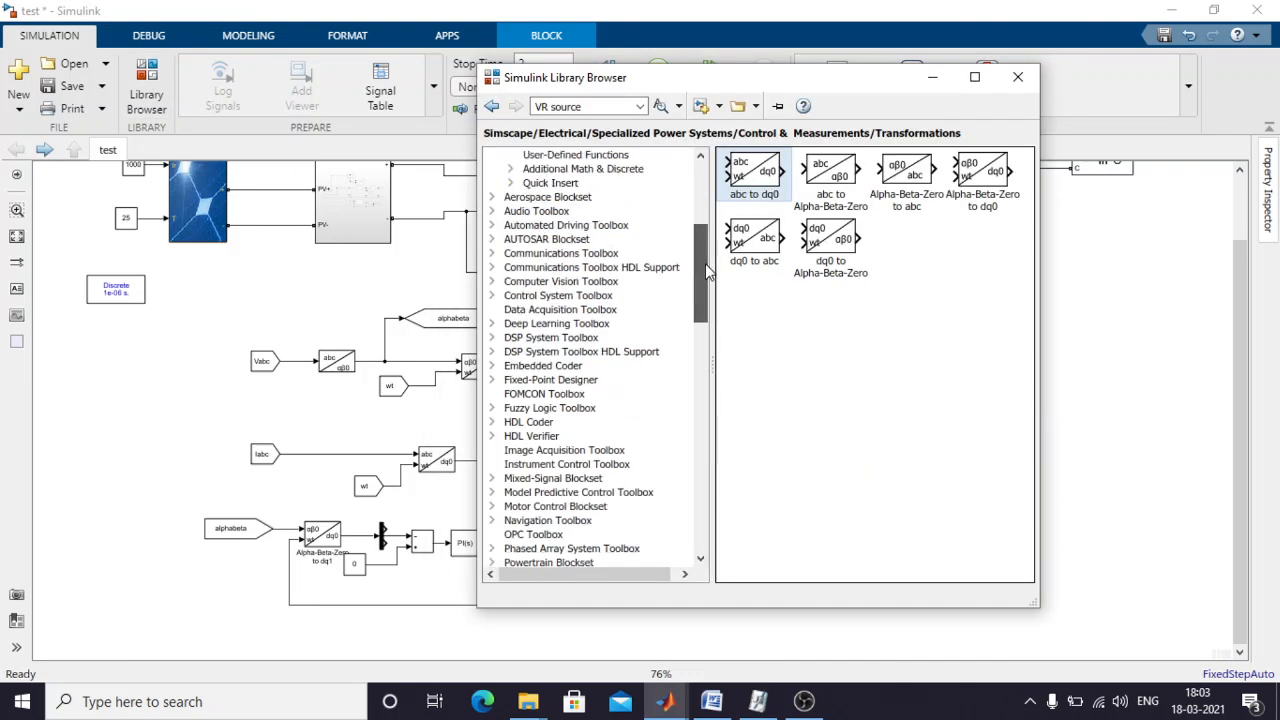
{"action": "left_click", "coordinate": [630, 169]}
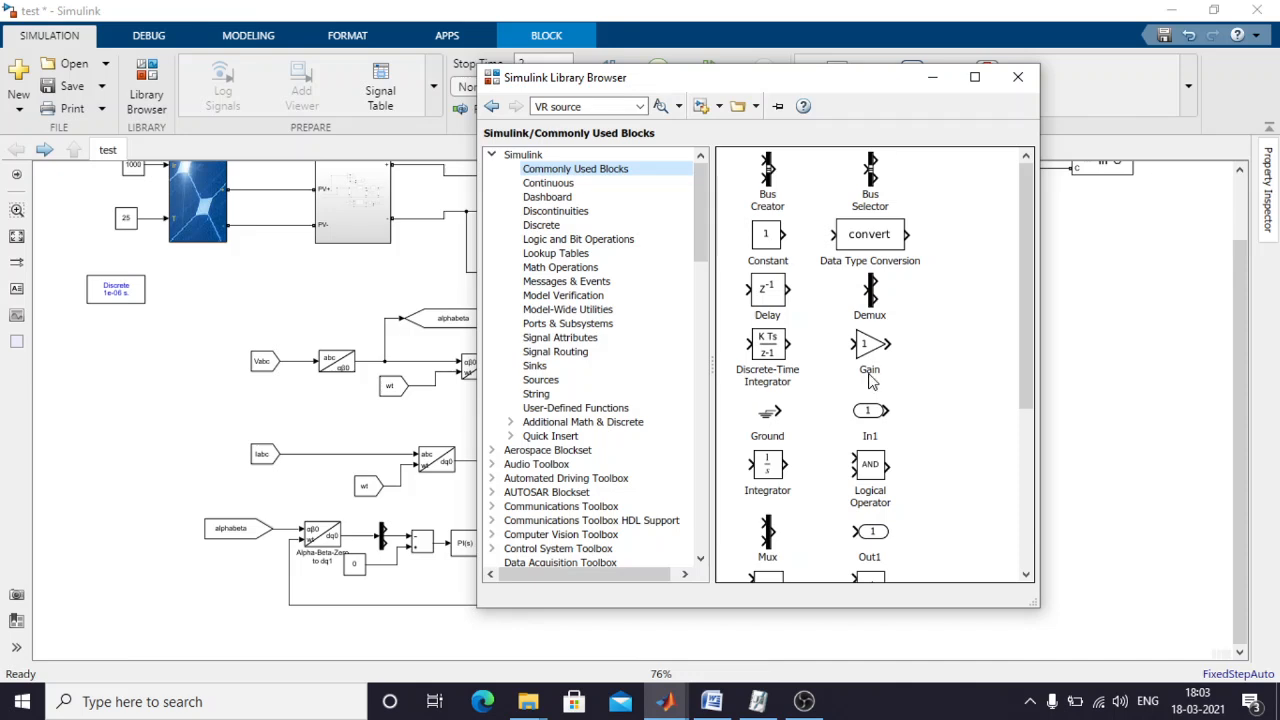
{"action": "left_click_drag", "start_coordinate": [868, 356], "coordinate": [929, 439]}
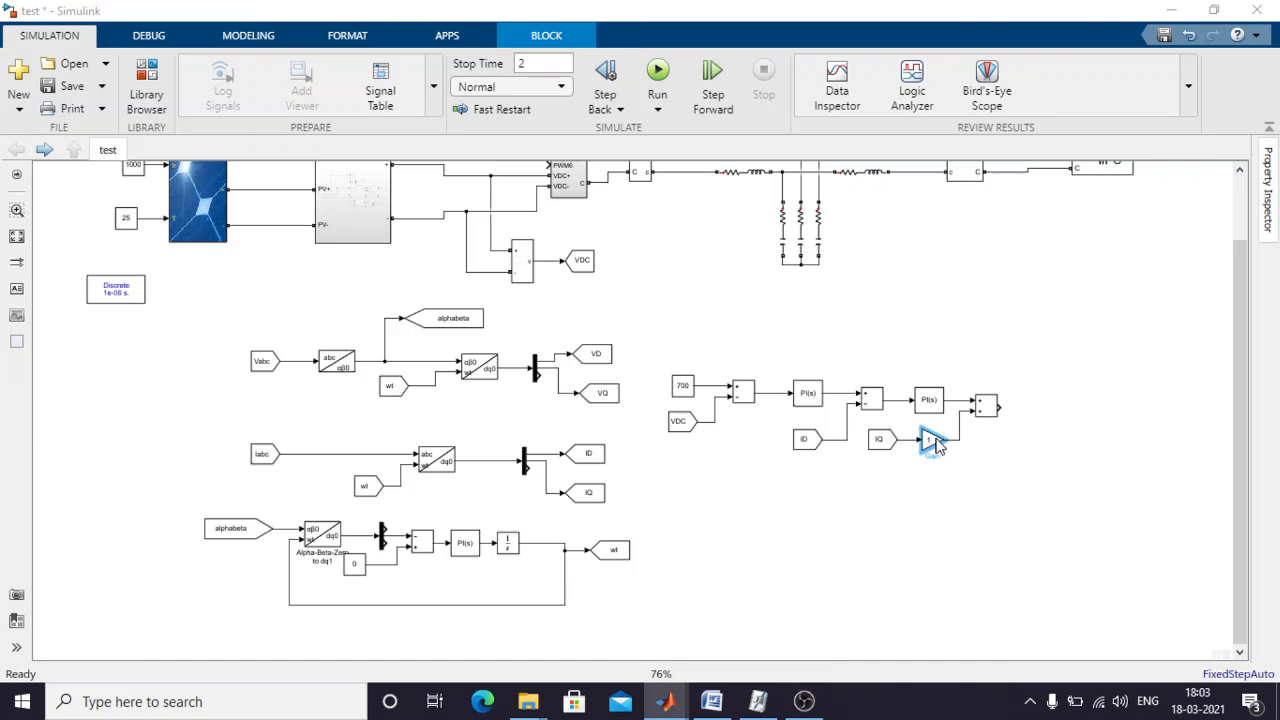
{"action": "double_click", "coordinate": [930, 440]}
{"action": "key", "text": "ctrl+v"}
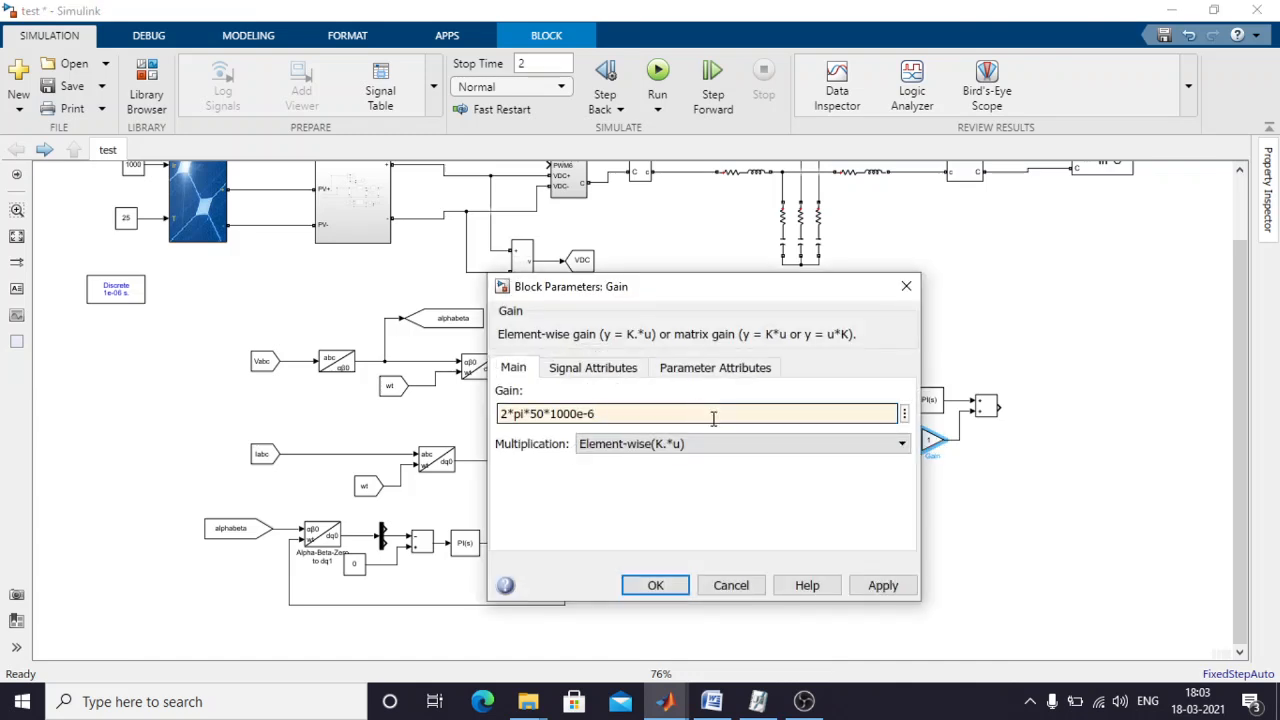
{"action": "left_click", "coordinate": [883, 585]}
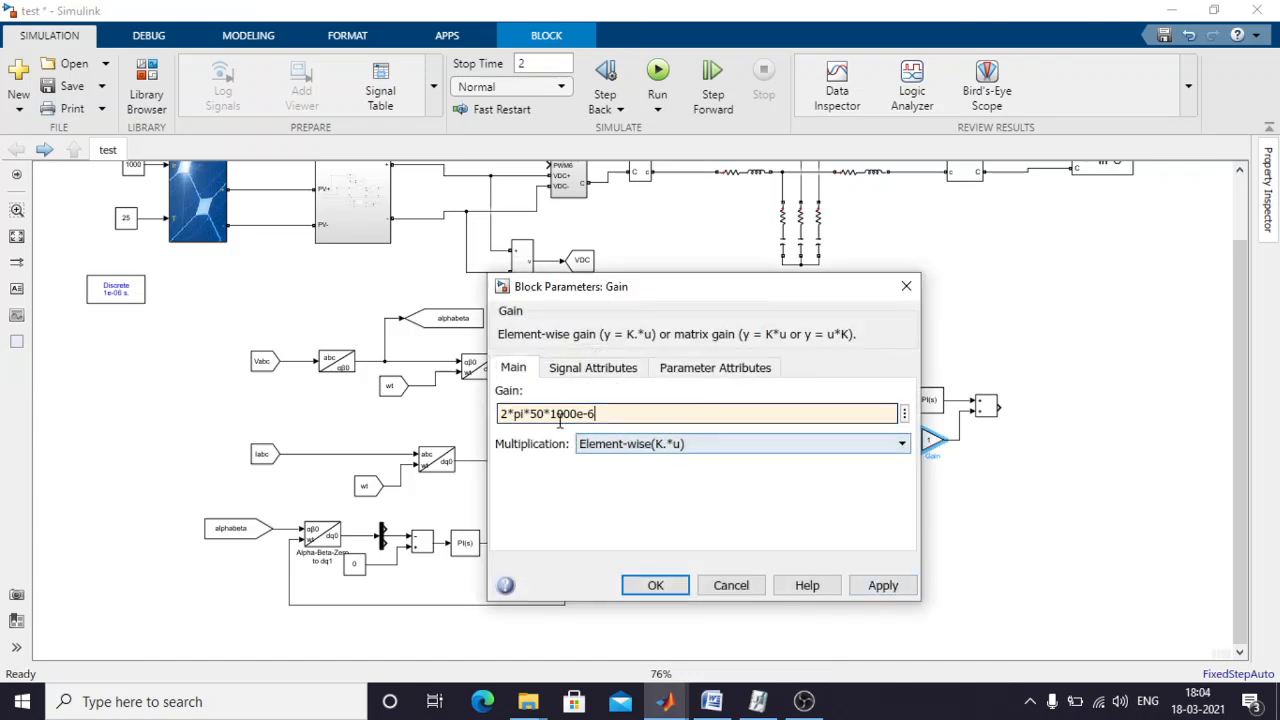
{"action": "left_click", "coordinate": [660, 584]}
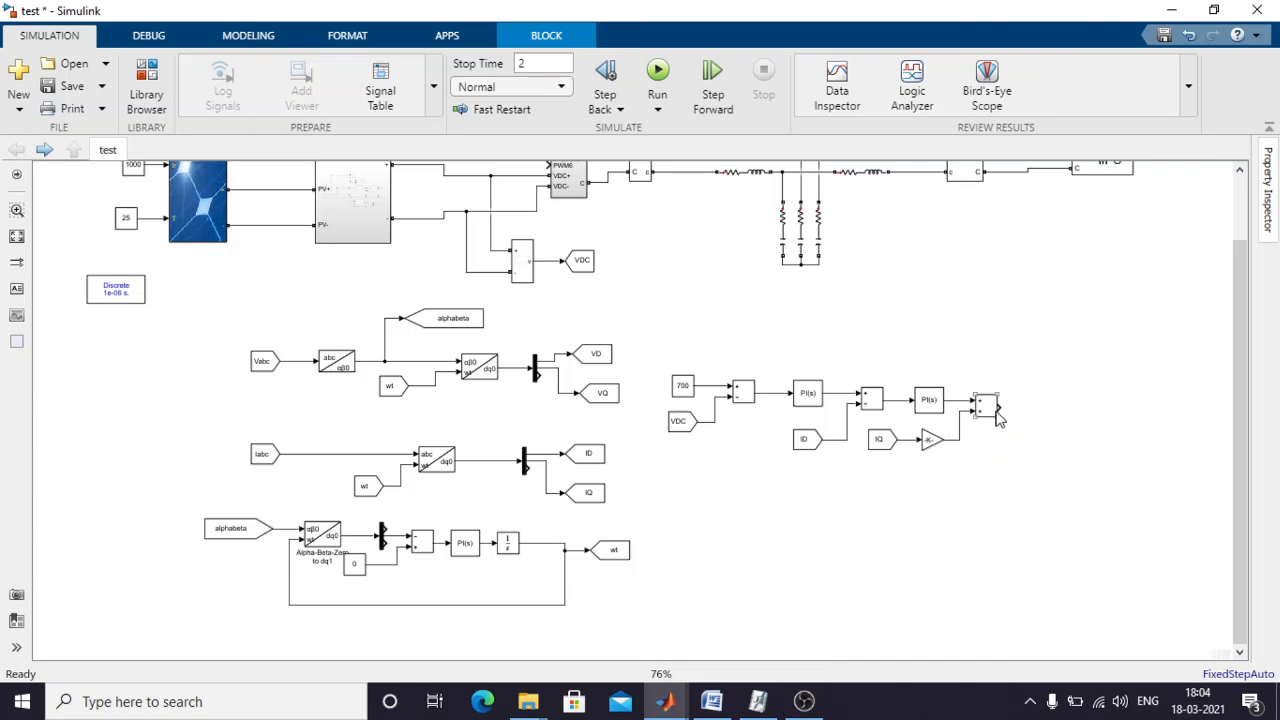
Place a connected copy of the ++ sum block after the last one and check its inputs in Two_Stage_Inverter_final.
{"action": "left_click_drag", "start_coordinate": [998, 420], "coordinate": [1045, 425]}
{"action": "mouse_move", "coordinate": [665, 701]}
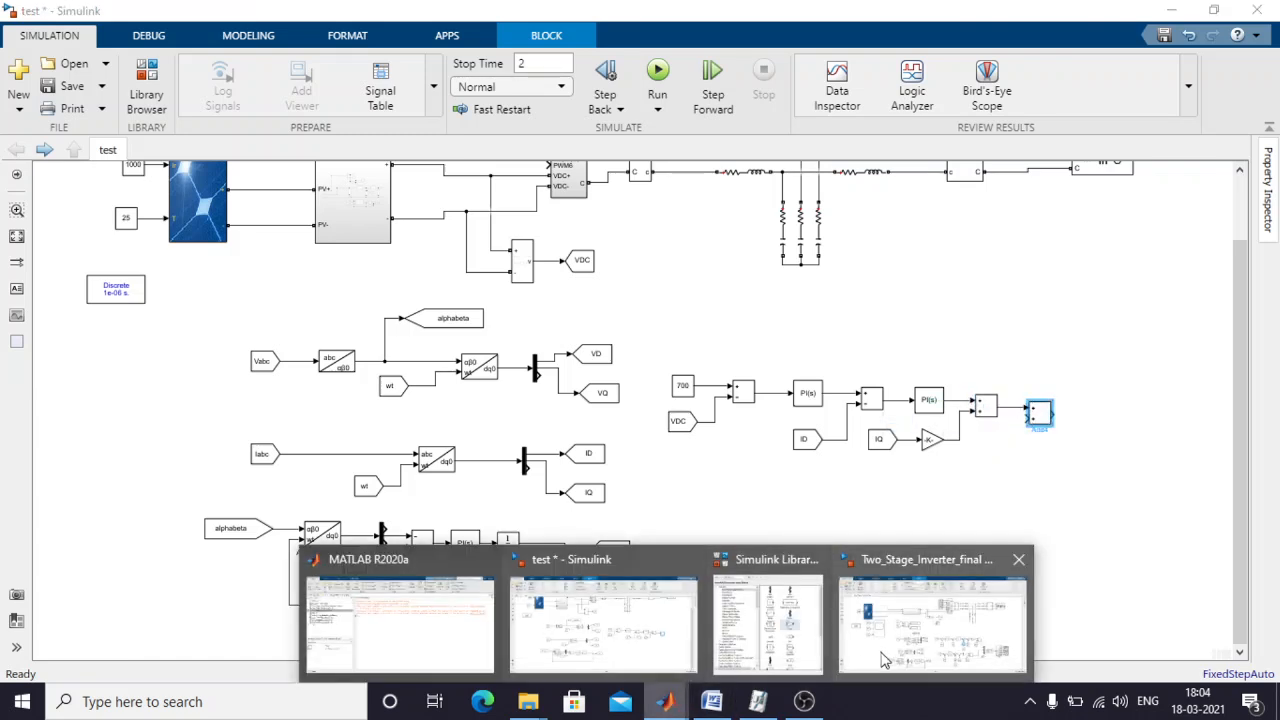
{"action": "left_click", "coordinate": [884, 660]}
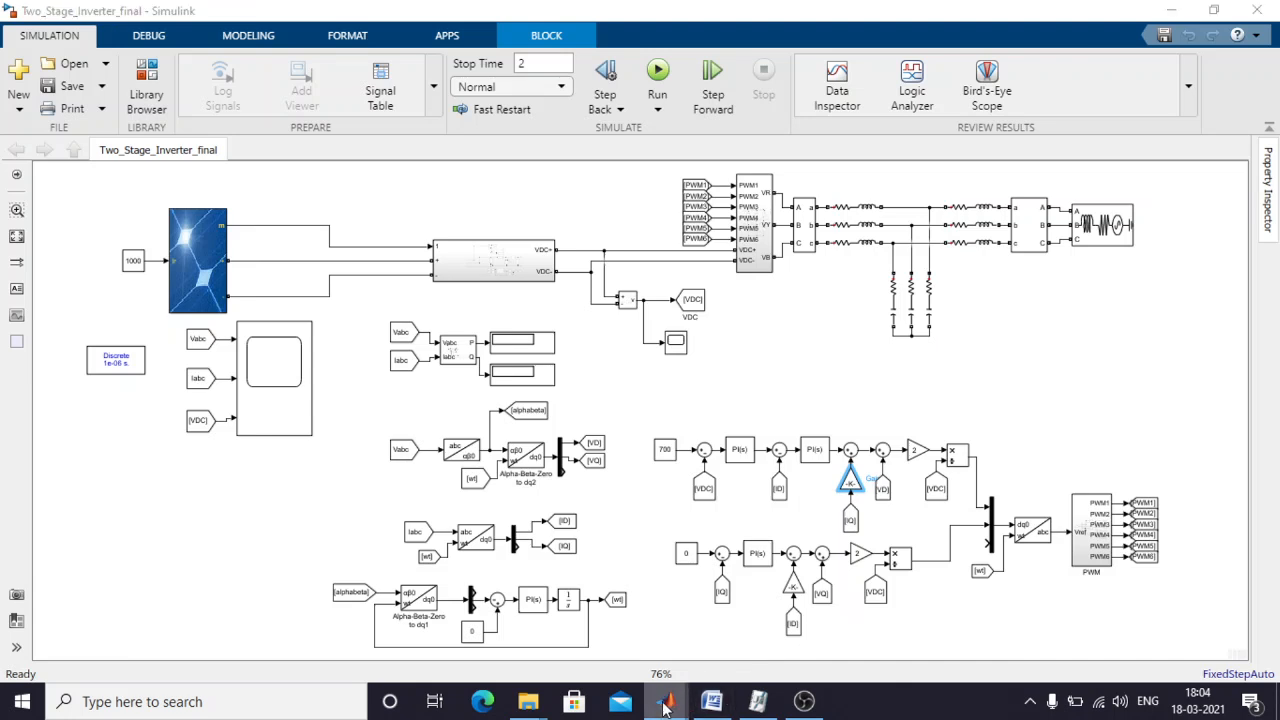
{"action": "left_click", "coordinate": [640, 640]}
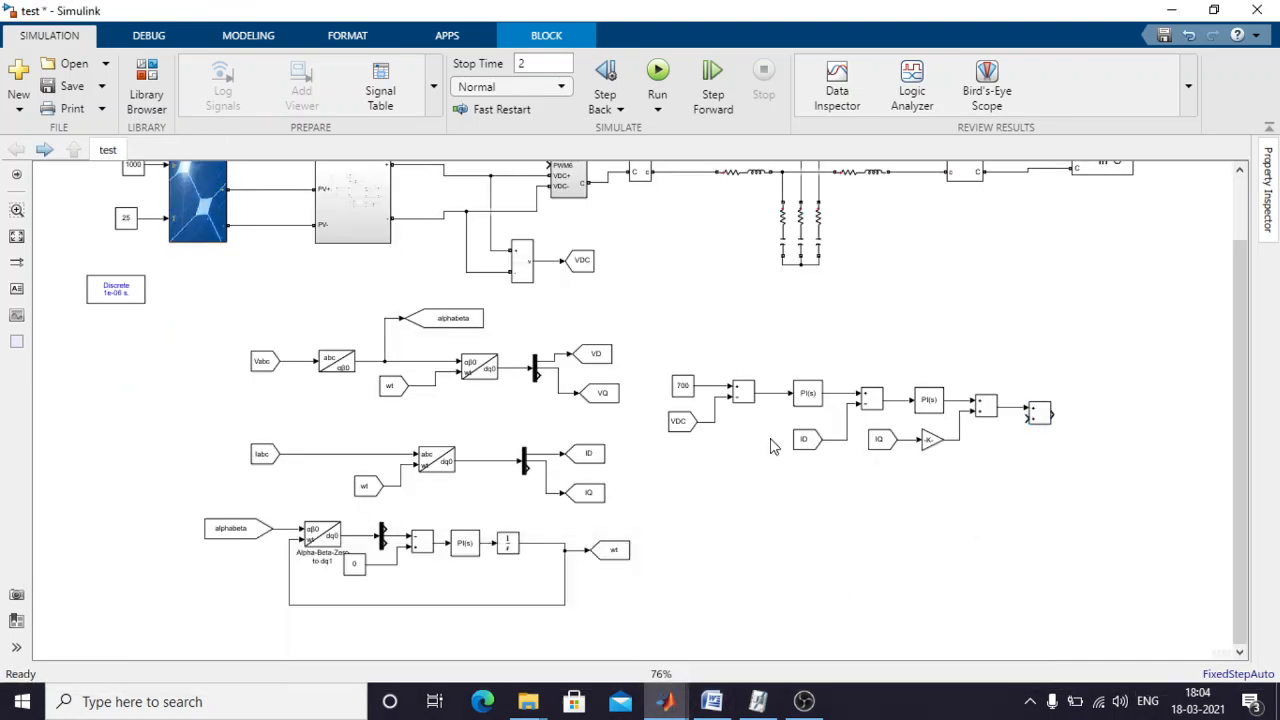
Connect a copy of the ID From block to the last sum block's second input and set its Goto tag to VD.
{"action": "mouse_move", "coordinate": [820, 445]}
{"action": "left_mouse_down"}
{"action": "mouse_move", "coordinate": [894, 466]}
{"action": "mouse_move", "coordinate": [1005, 457]}
{"action": "mouse_move", "coordinate": [993, 449]}
{"action": "mouse_move", "coordinate": [1020, 425]}
{"action": "left_mouse_up"}
{"action": "left_click", "coordinate": [1012, 433]}
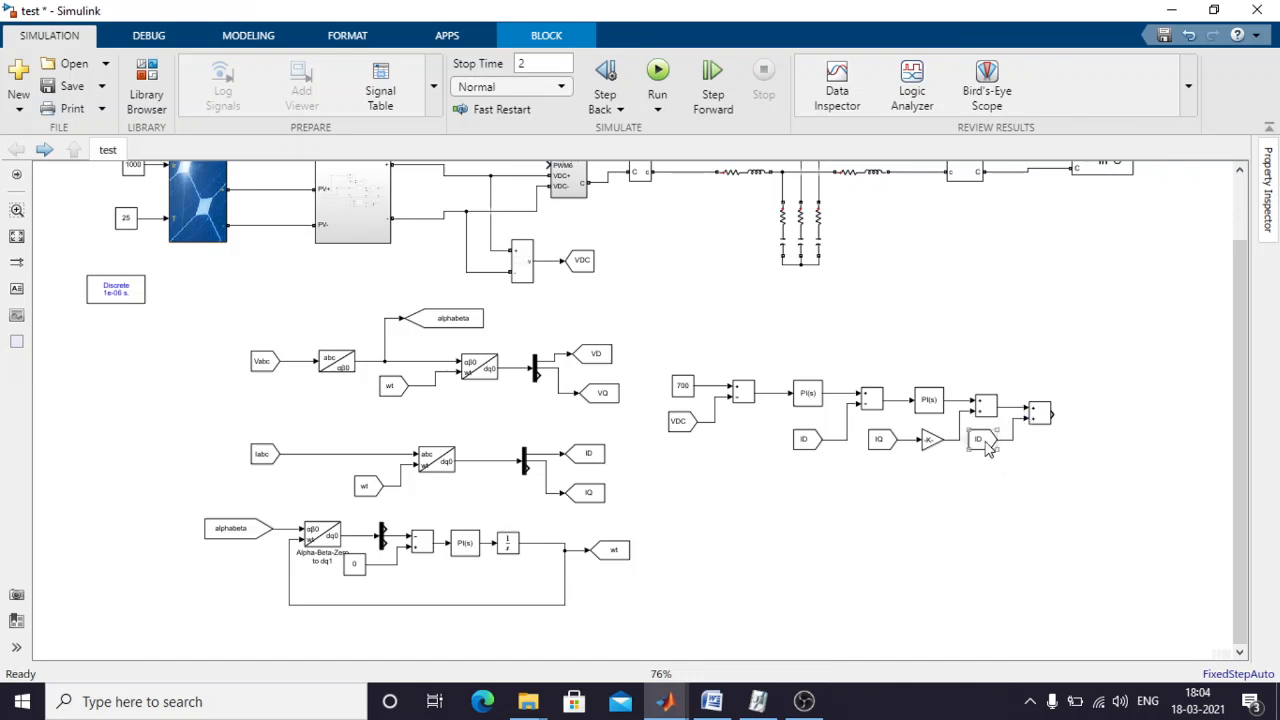
{"action": "double_click", "coordinate": [987, 450]}
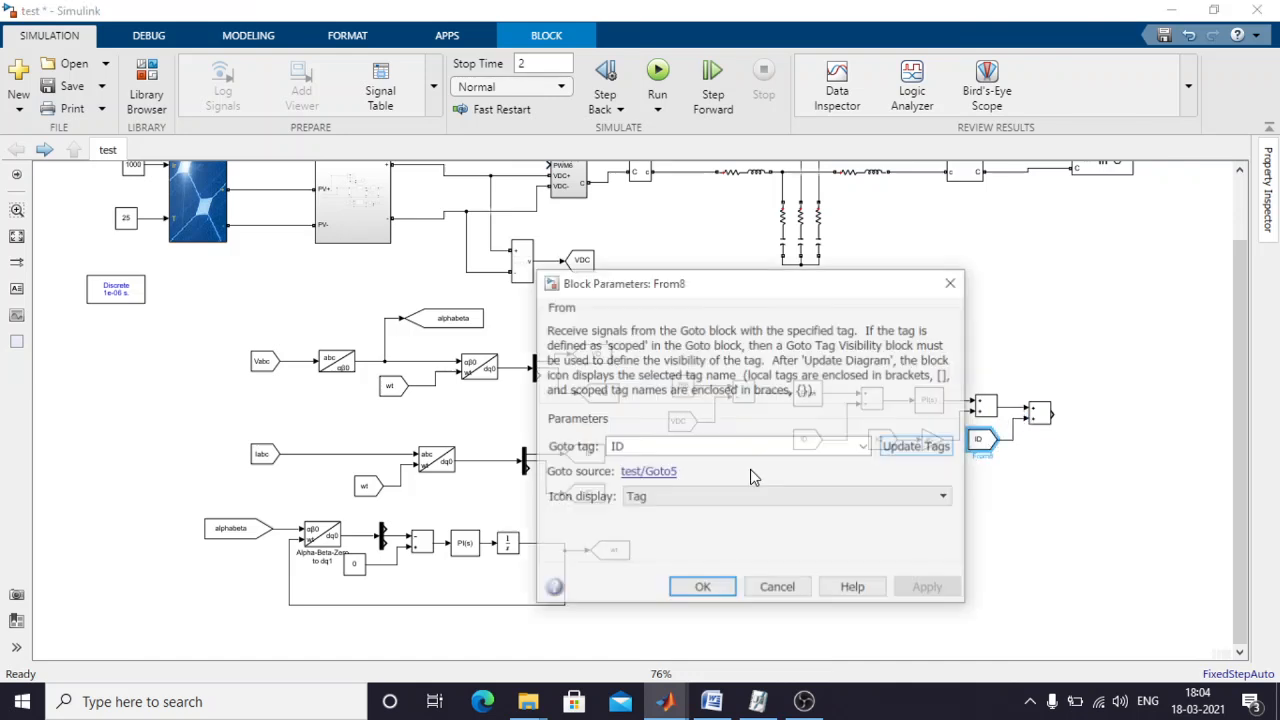
{"action": "left_click", "coordinate": [865, 446]}
{"action": "scroll", "coordinate": [706, 522], "scroll_direction": "down", "scroll_amount": 5}
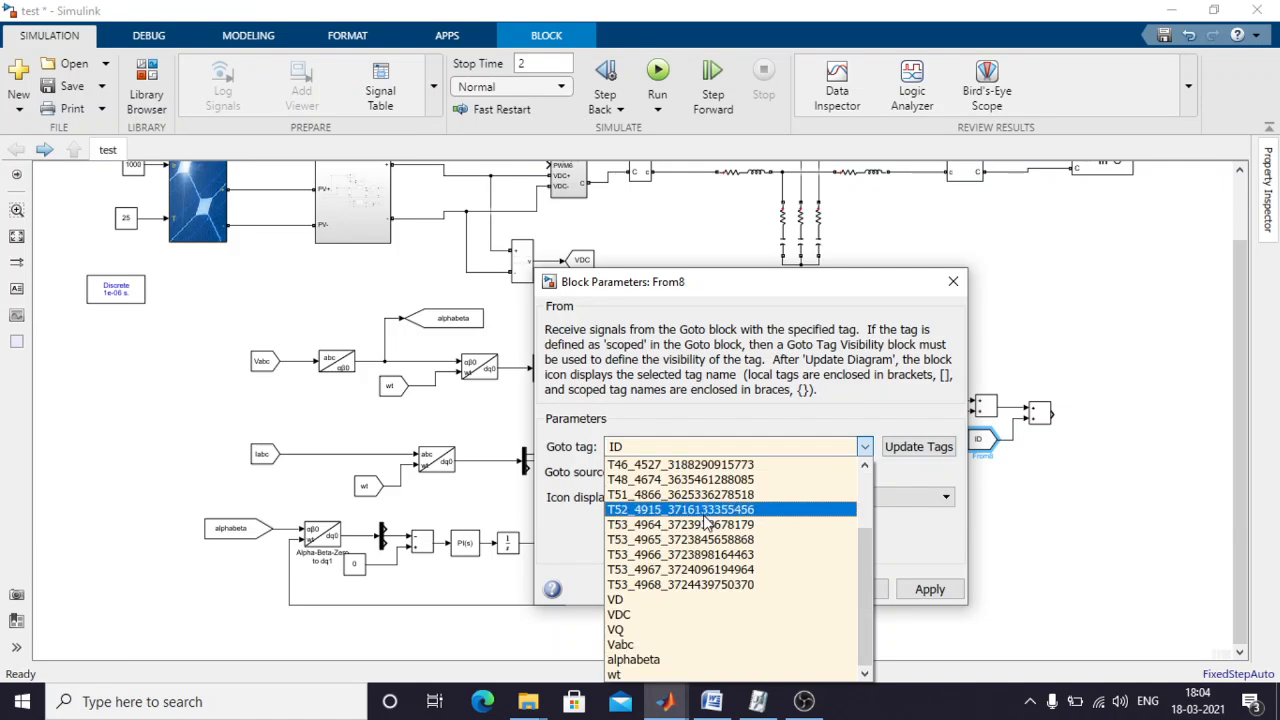
{"action": "left_click", "coordinate": [642, 600]}
{"action": "left_click", "coordinate": [929, 589]}
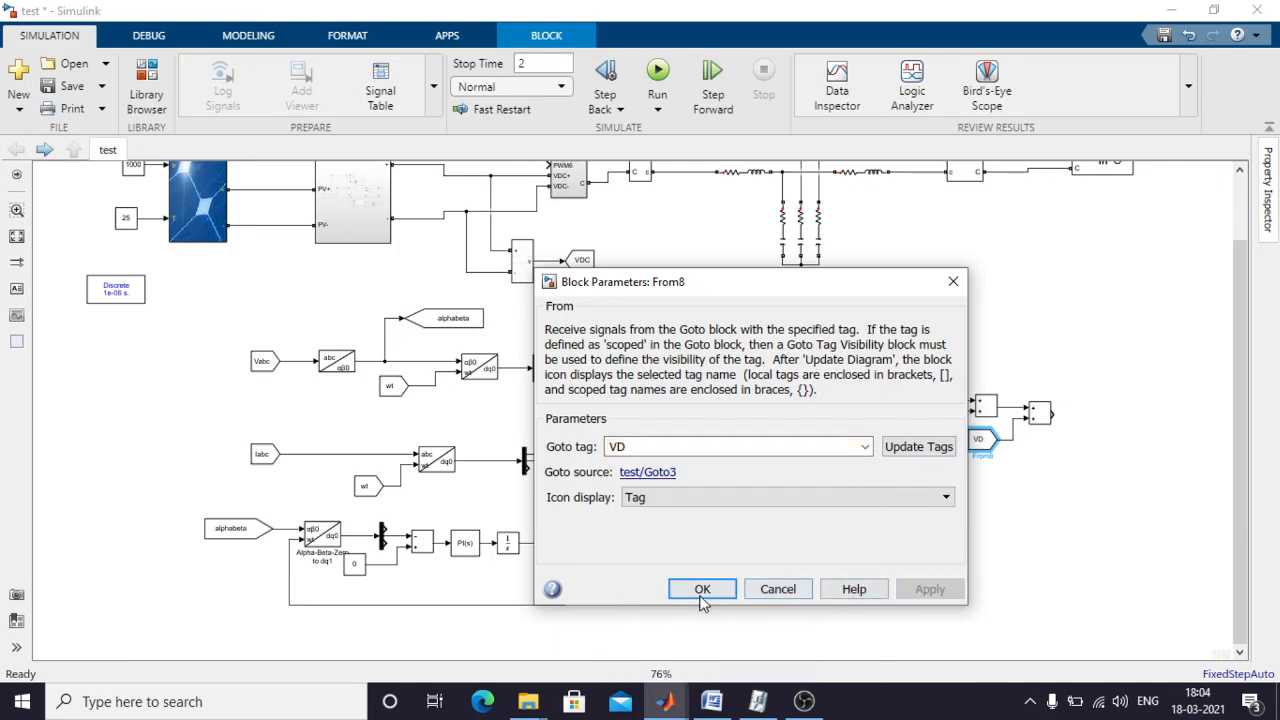
{"action": "left_click", "coordinate": [702, 590]}
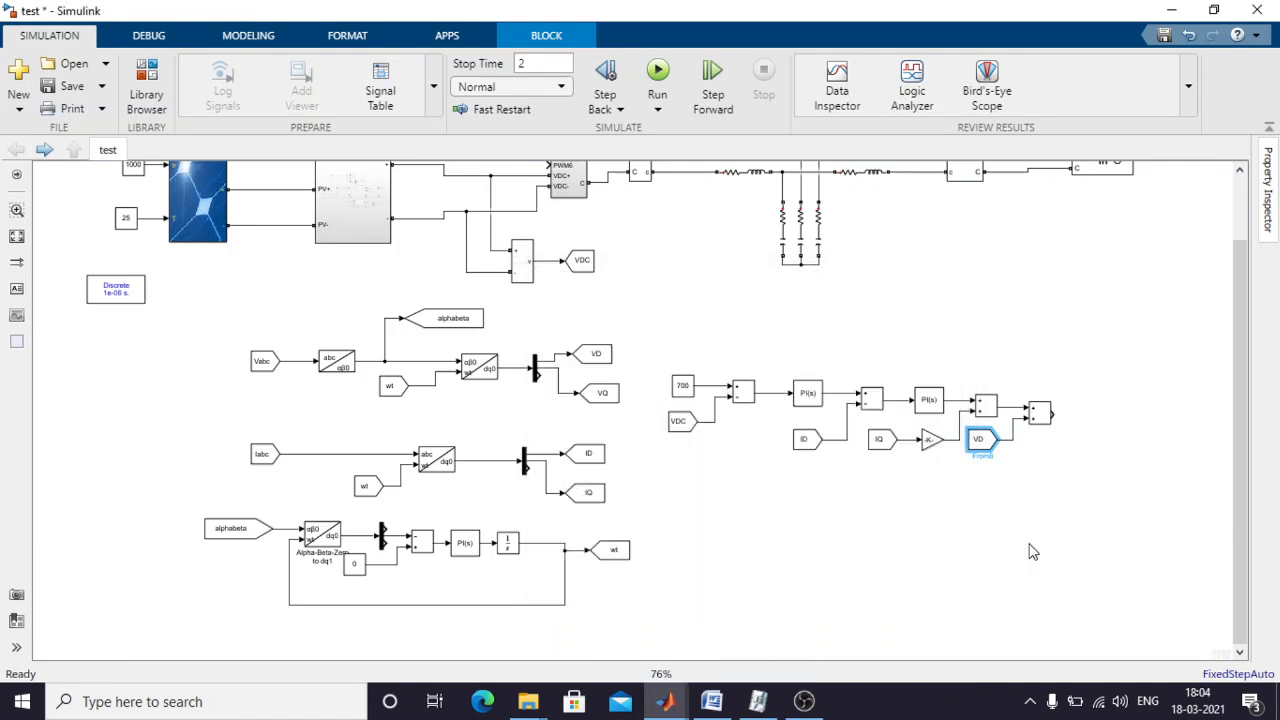
Check the inverter control diagram in the Word document and place a connected copy of the Gain block after the last sum, with gain 2.
{"action": "left_click", "coordinate": [726, 704]}
{"action": "scroll", "coordinate": [740, 498], "scroll_direction": "down", "scroll_amount": 10}
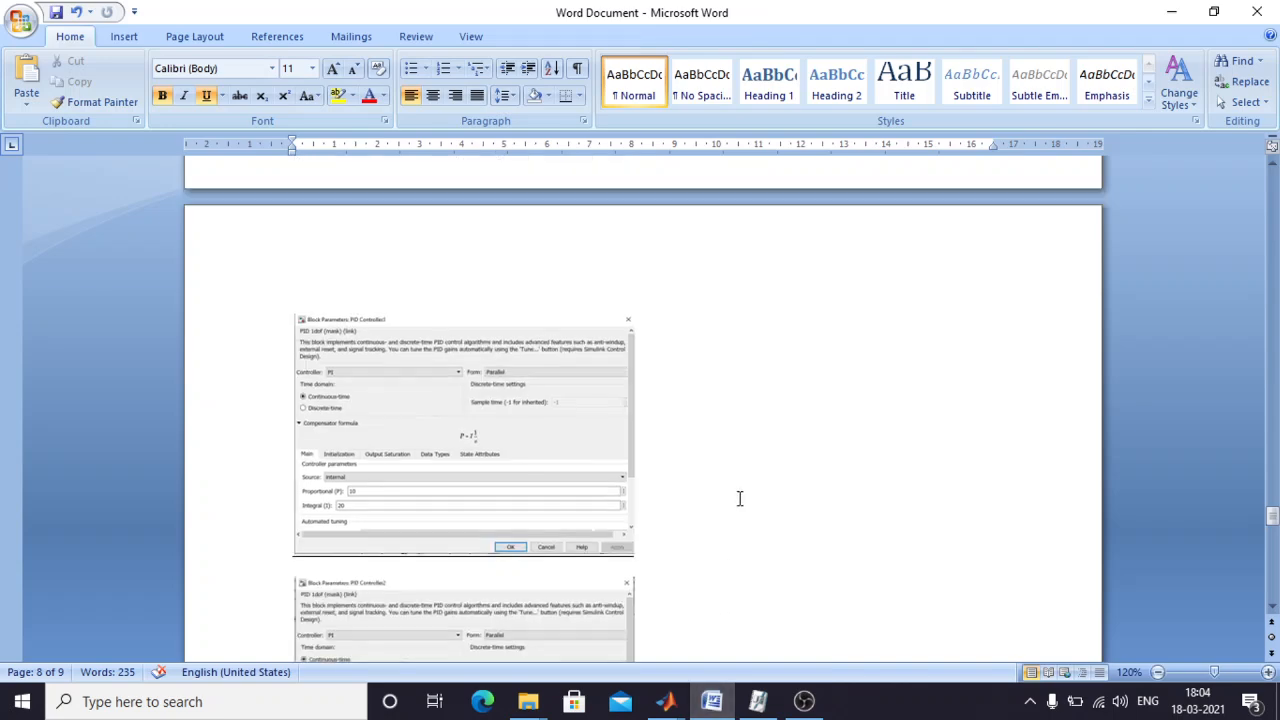
{"action": "scroll", "coordinate": [740, 498], "scroll_direction": "down", "scroll_amount": 10}
{"action": "scroll", "coordinate": [740, 498], "scroll_direction": "up", "scroll_amount": 3}
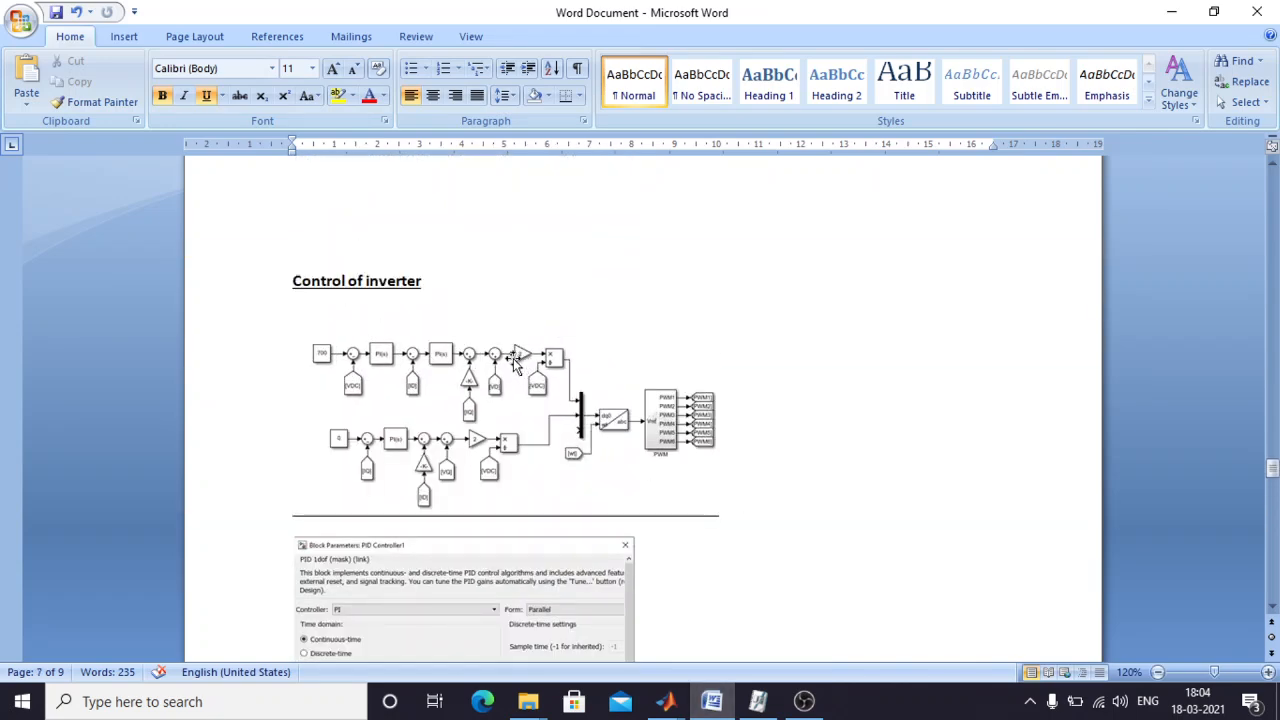
{"action": "left_click", "coordinate": [712, 705]}
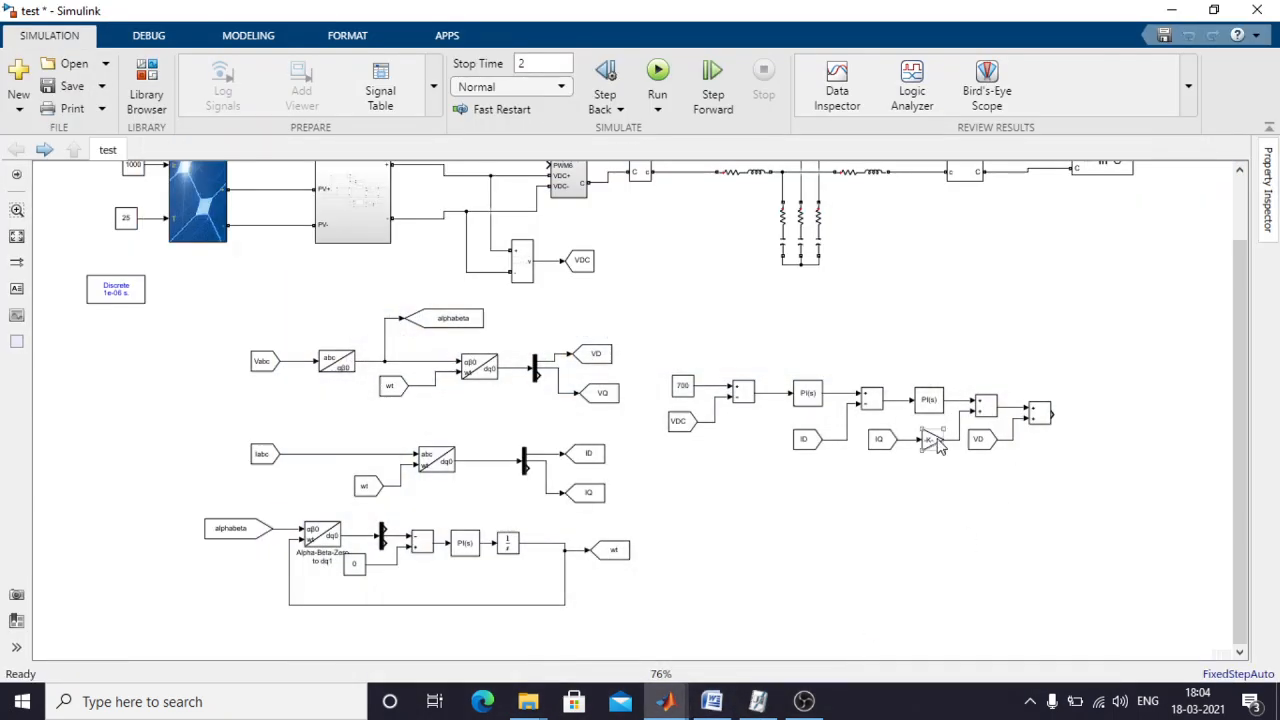
{"action": "left_click_drag", "start_coordinate": [932, 441], "coordinate": [1078, 413]}
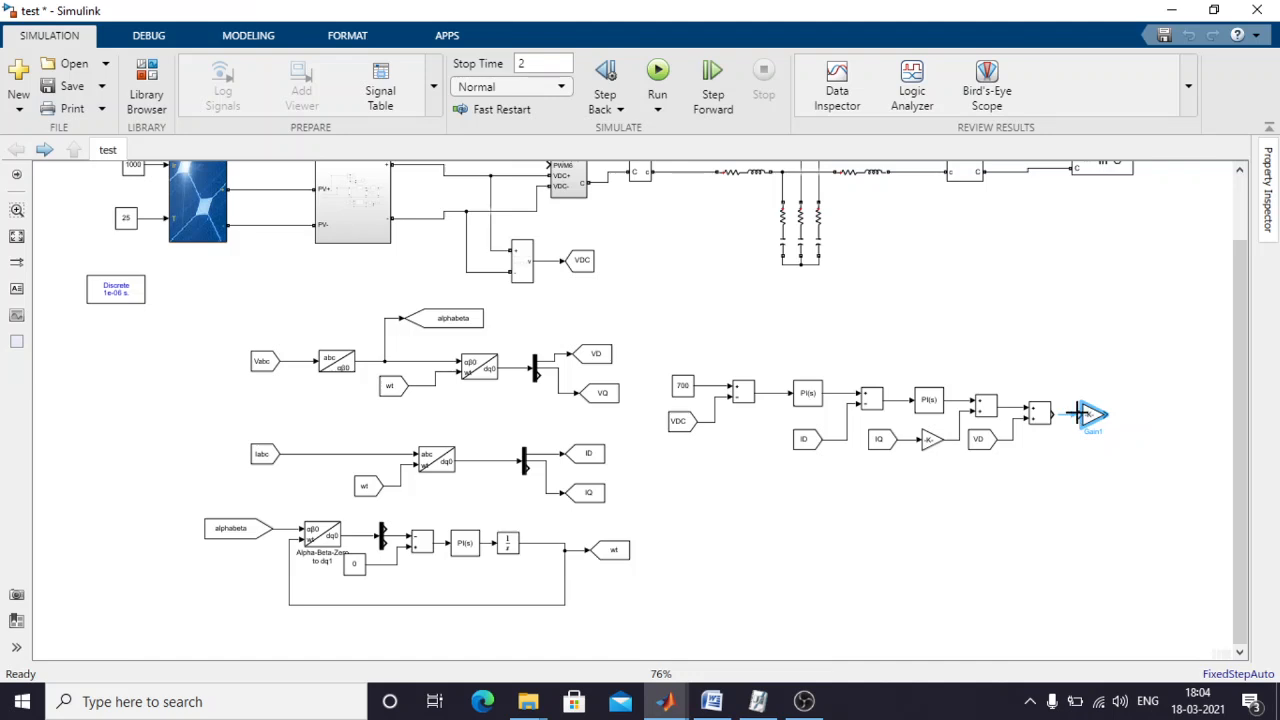
{"action": "double_click", "coordinate": [1087, 418]}
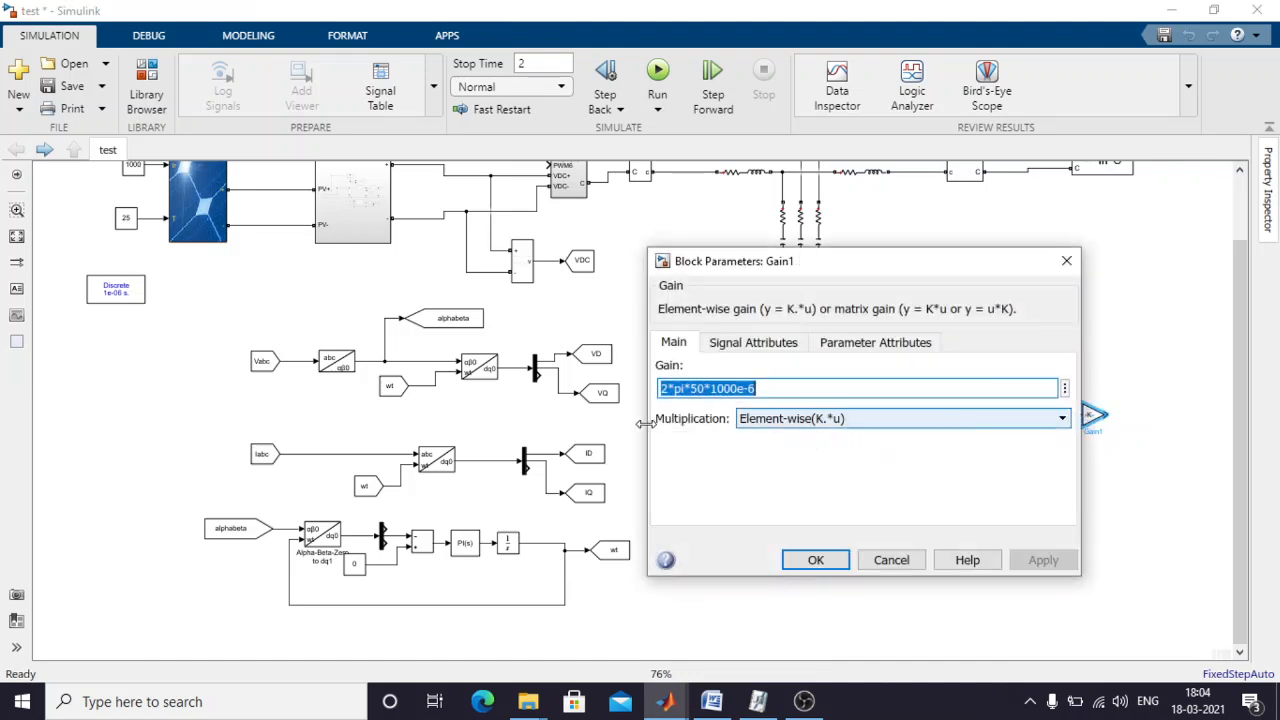
{"action": "type", "text": "2"}
{"action": "left_click", "coordinate": [815, 560]}
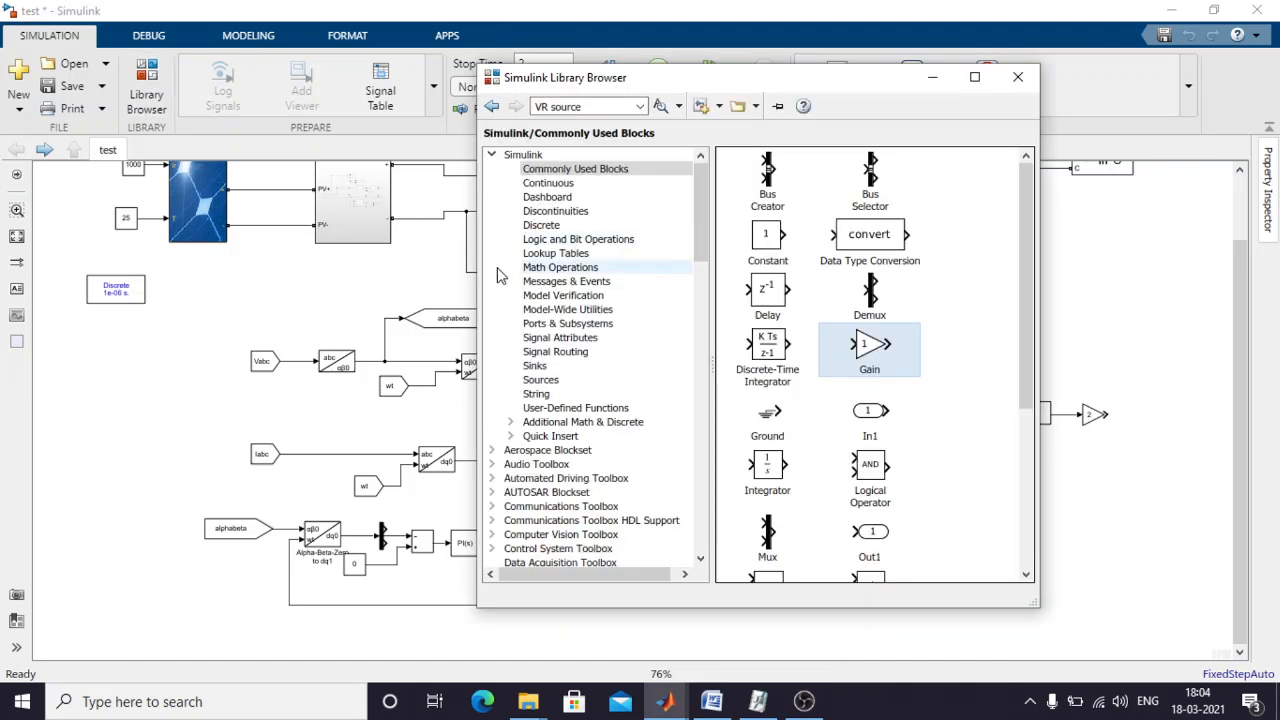
Insert a Divide block from the Math Operations library and connect its multiply input to the gain of 2.
{"action": "left_click", "coordinate": [552, 270]}
{"action": "scroll", "coordinate": [803, 493], "scroll_direction": "down", "scroll_amount": 2}
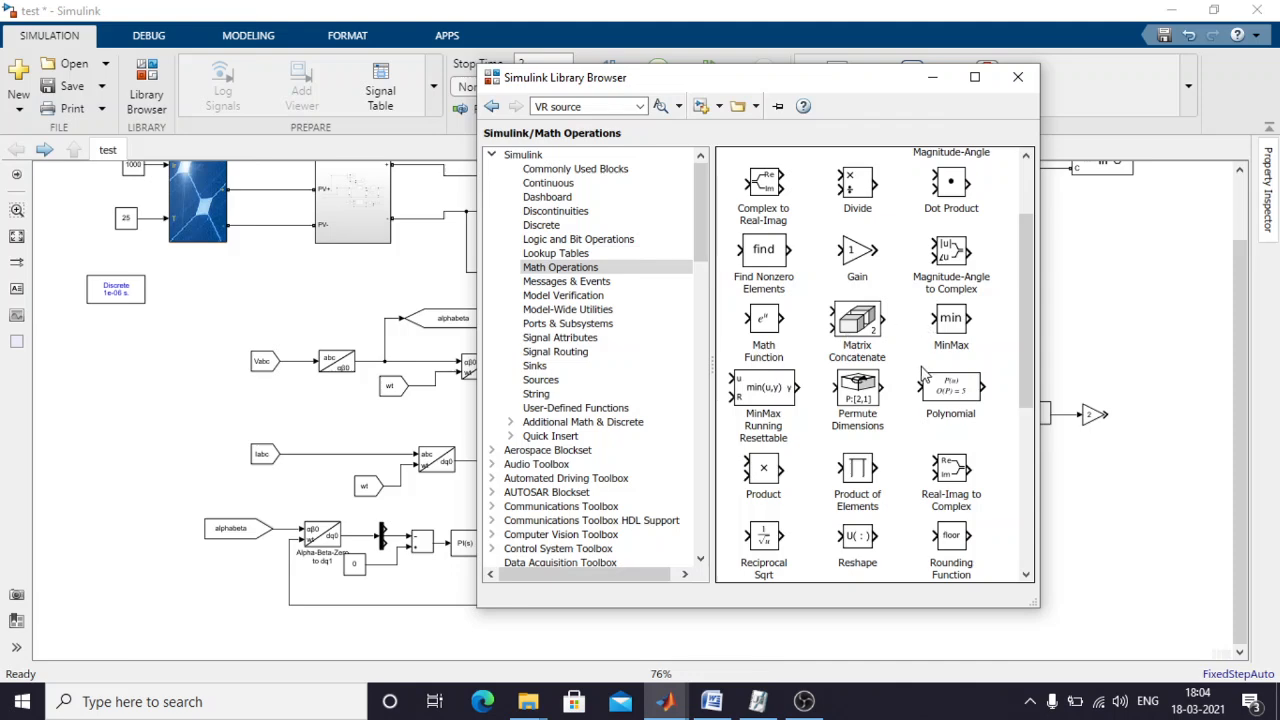
{"action": "scroll", "coordinate": [925, 375], "scroll_direction": "up", "scroll_amount": 2}
{"action": "left_click_drag", "start_coordinate": [868, 312], "coordinate": [1150, 425]}
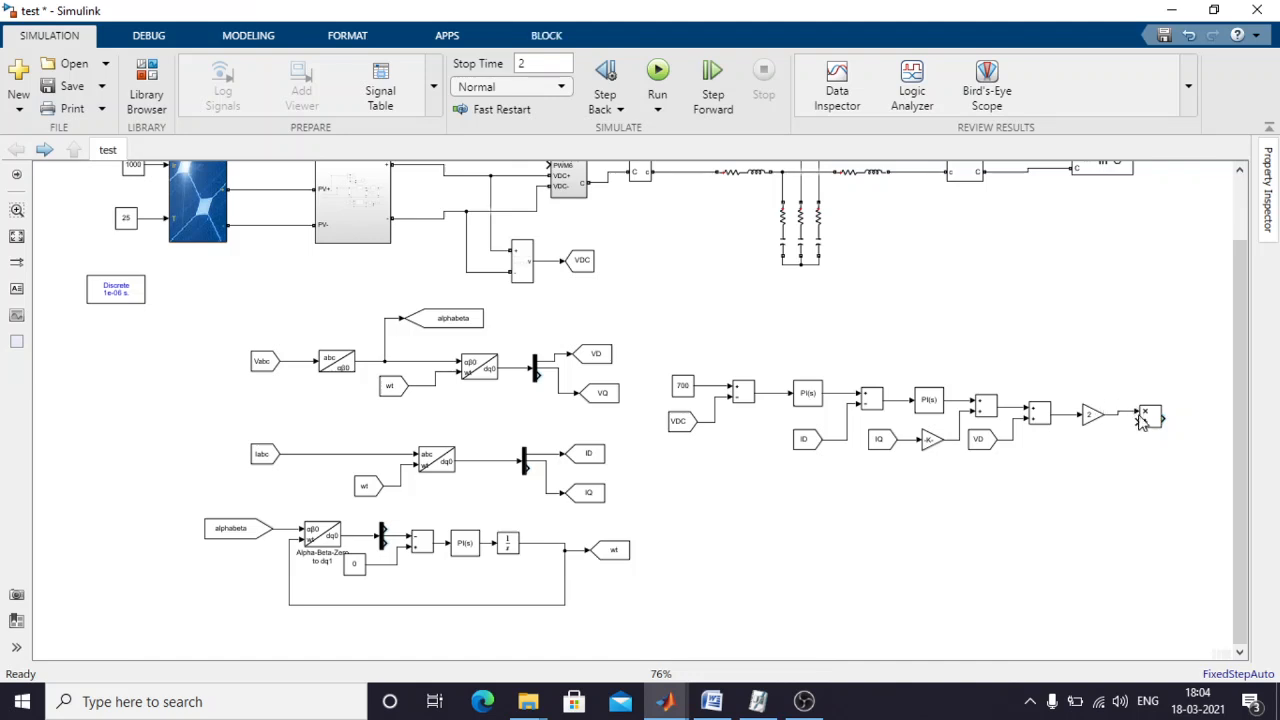
{"action": "mouse_move", "coordinate": [1146, 418]}
{"action": "left_mouse_down"}
{"action": "mouse_move", "coordinate": [1138, 438]}
{"action": "mouse_move", "coordinate": [1144, 422]}
{"action": "left_mouse_up"}
Place a copy of the VDC From block beneath the gain of 2 and connect it to the Divide block's divide input.
{"action": "left_click", "coordinate": [1124, 446]}
{"action": "left_click", "coordinate": [680, 428]}
{"action": "left_click_drag", "start_coordinate": [888, 466], "coordinate": [1092, 455]}
{"action": "left_click", "coordinate": [1127, 477]}
{"action": "left_click", "coordinate": [1105, 450]}
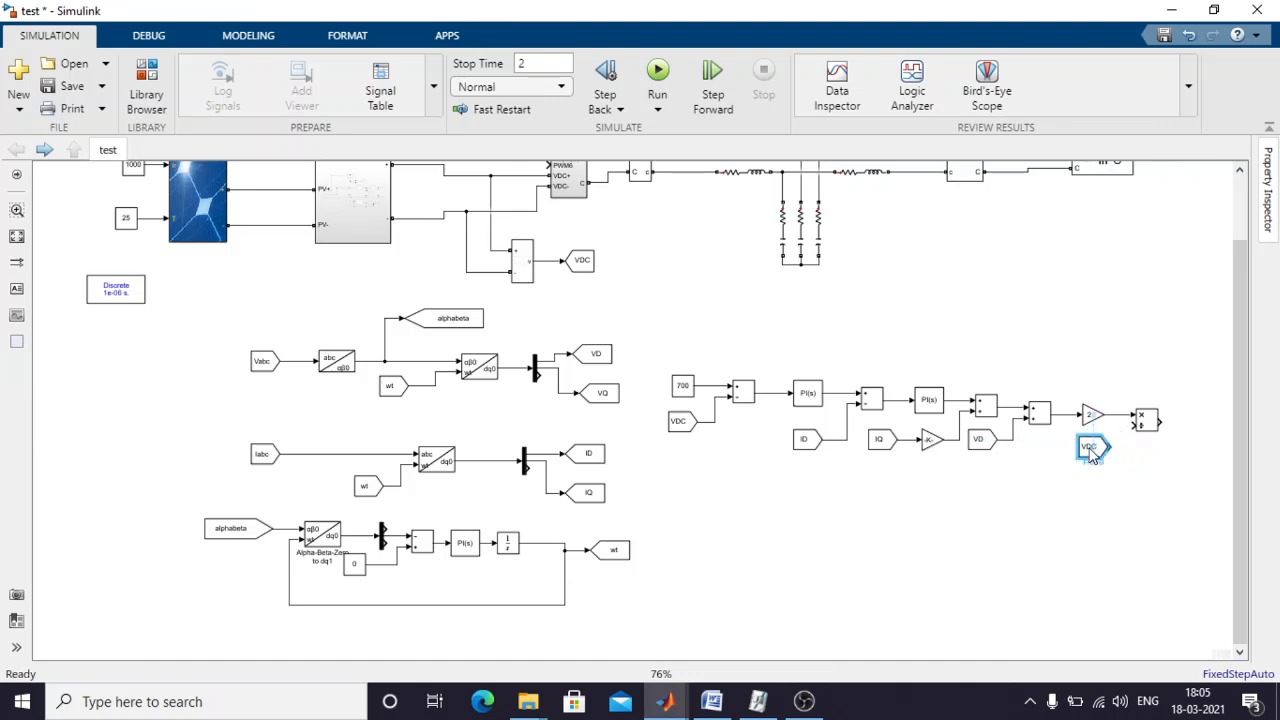
{"action": "left_click", "coordinate": [1126, 470]}
Check the second control branch in the Word document and duplicate the chain from the first PI controller through Divide below the original.
{"action": "left_click", "coordinate": [711, 701]}
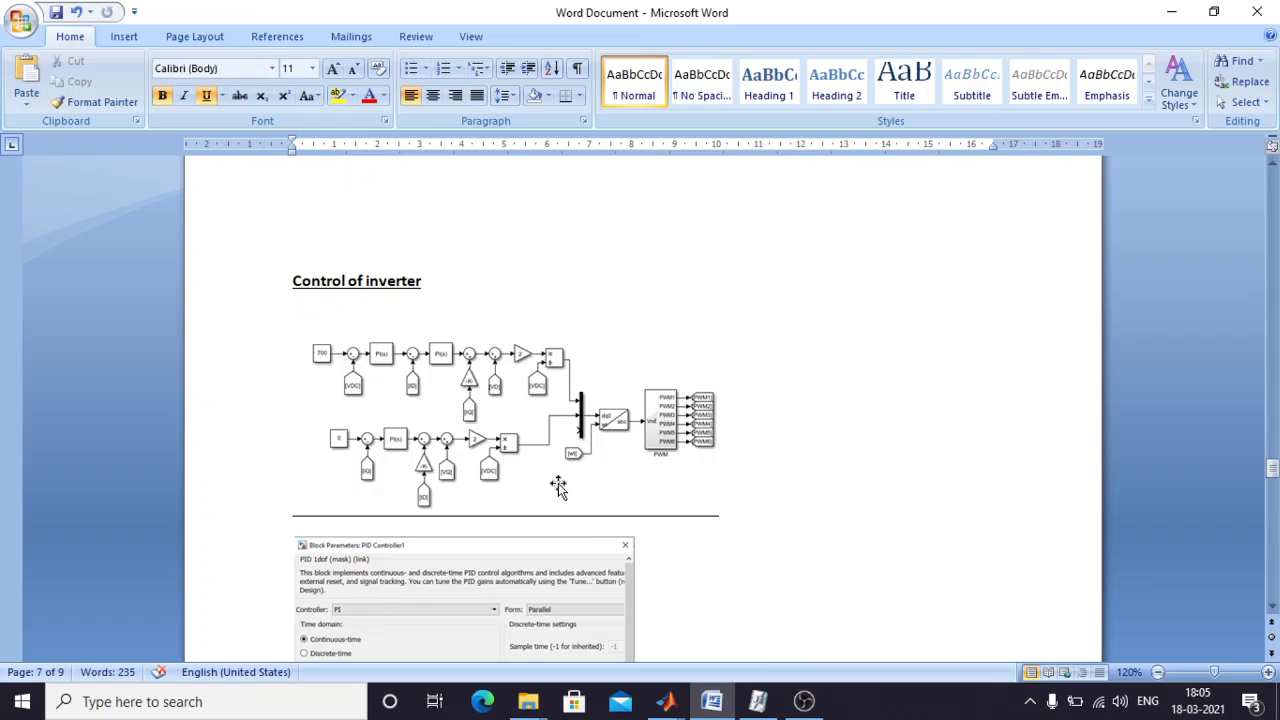
{"action": "left_click", "coordinate": [723, 708]}
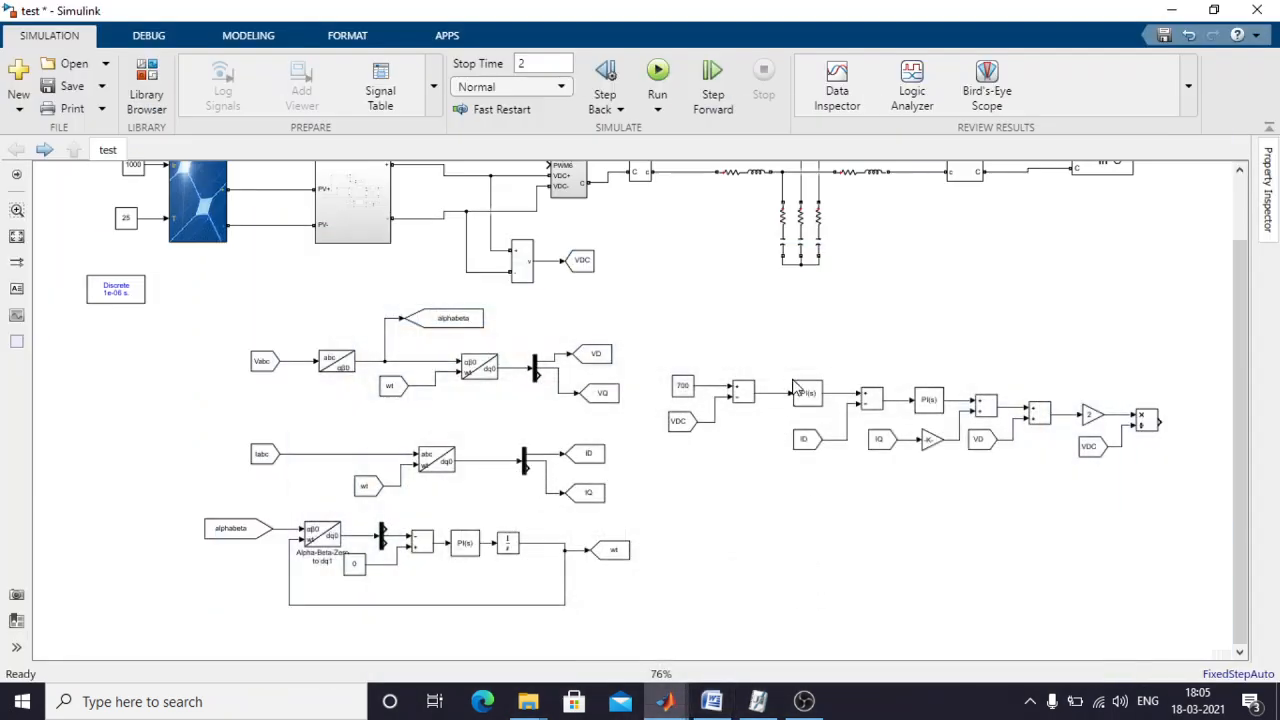
{"action": "left_click", "coordinate": [716, 706]}
{"action": "left_click", "coordinate": [716, 708]}
{"action": "left_click_drag", "start_coordinate": [777, 353], "coordinate": [1172, 470]}
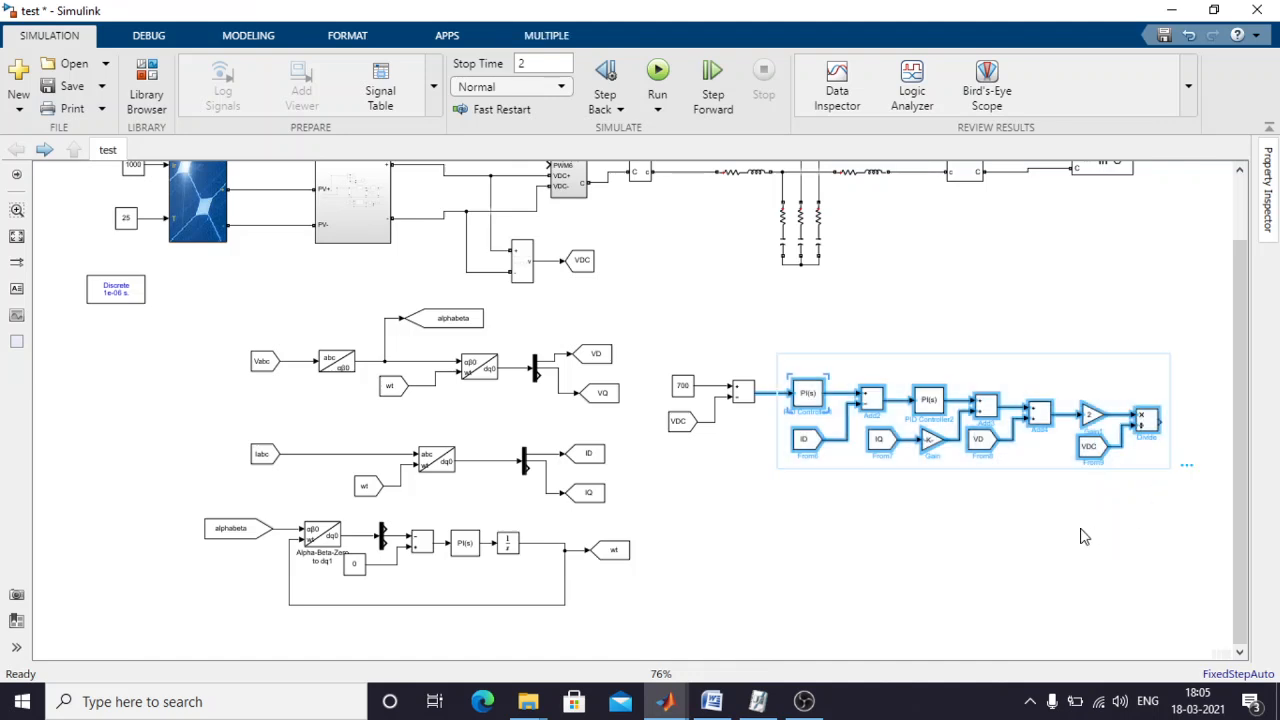
{"action": "key", "text": "ctrl+v"}
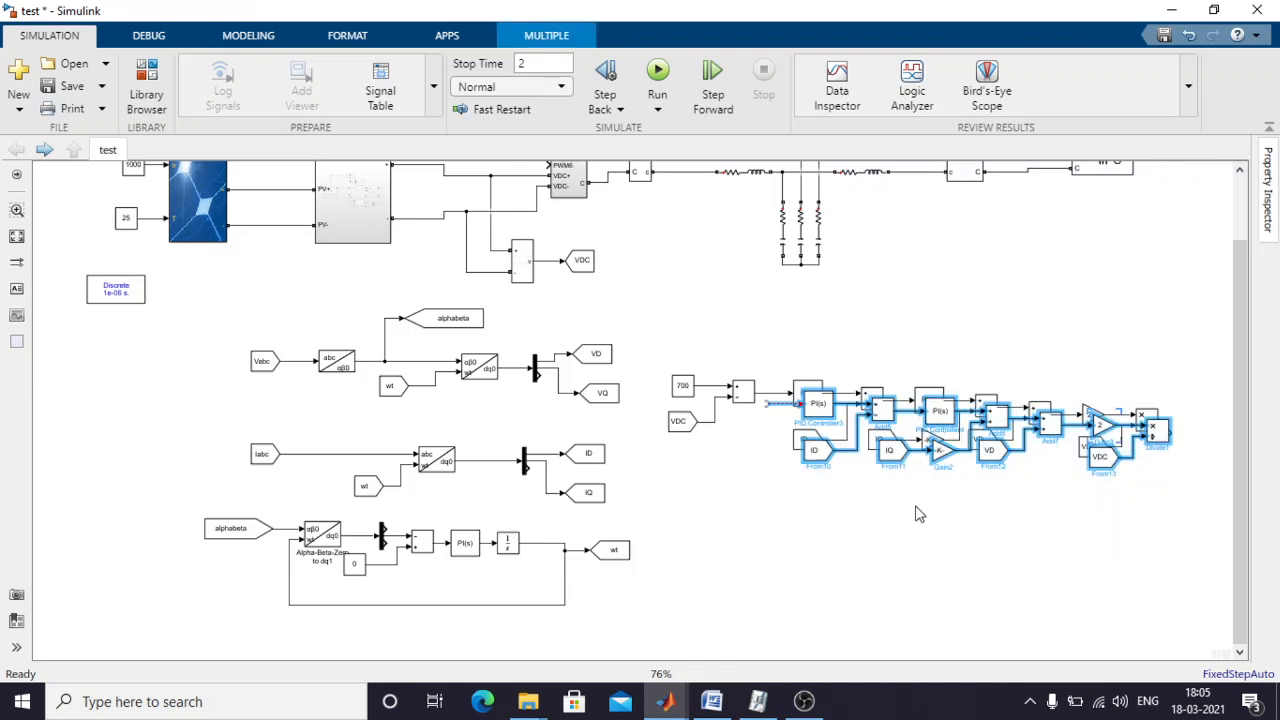
{"action": "left_click_drag", "start_coordinate": [905, 473], "coordinate": [933, 510]}
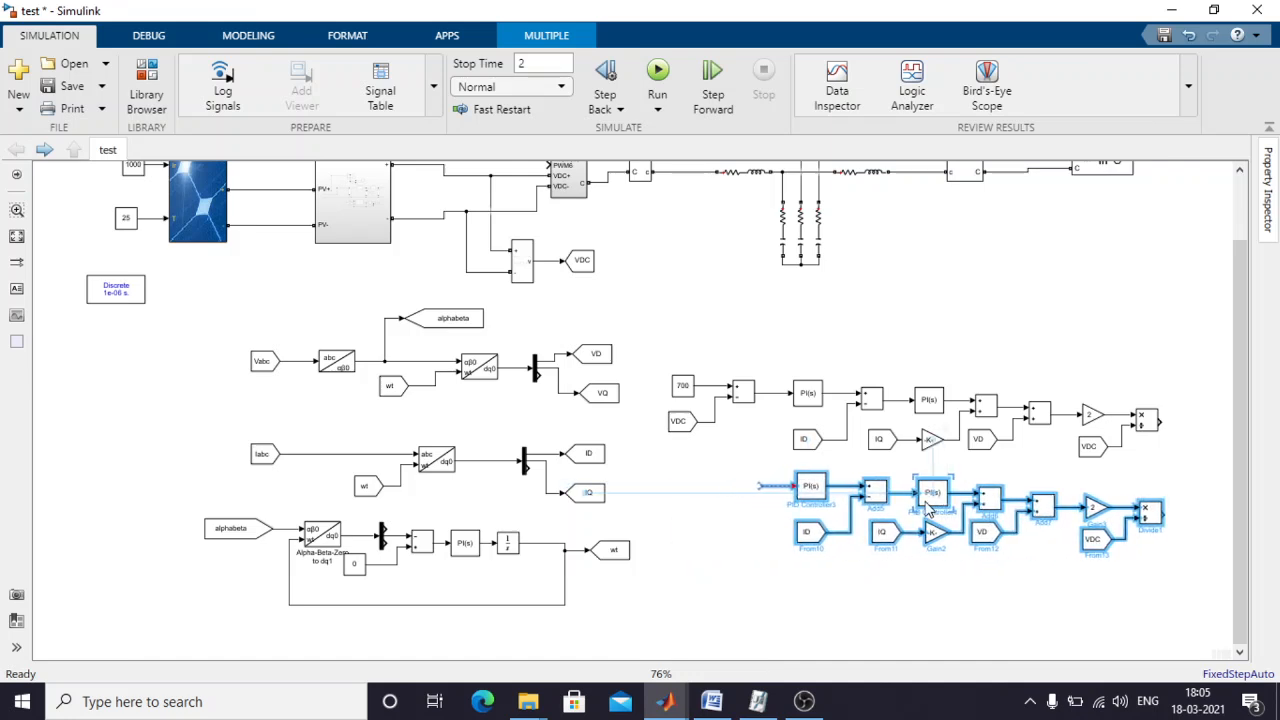
{"action": "left_click", "coordinate": [891, 569]}
Delete the duplicated branch's first PI controller and its loose line, and connect a copy of the 700 constant to the branch's first sum block.
{"action": "left_click", "coordinate": [812, 490]}
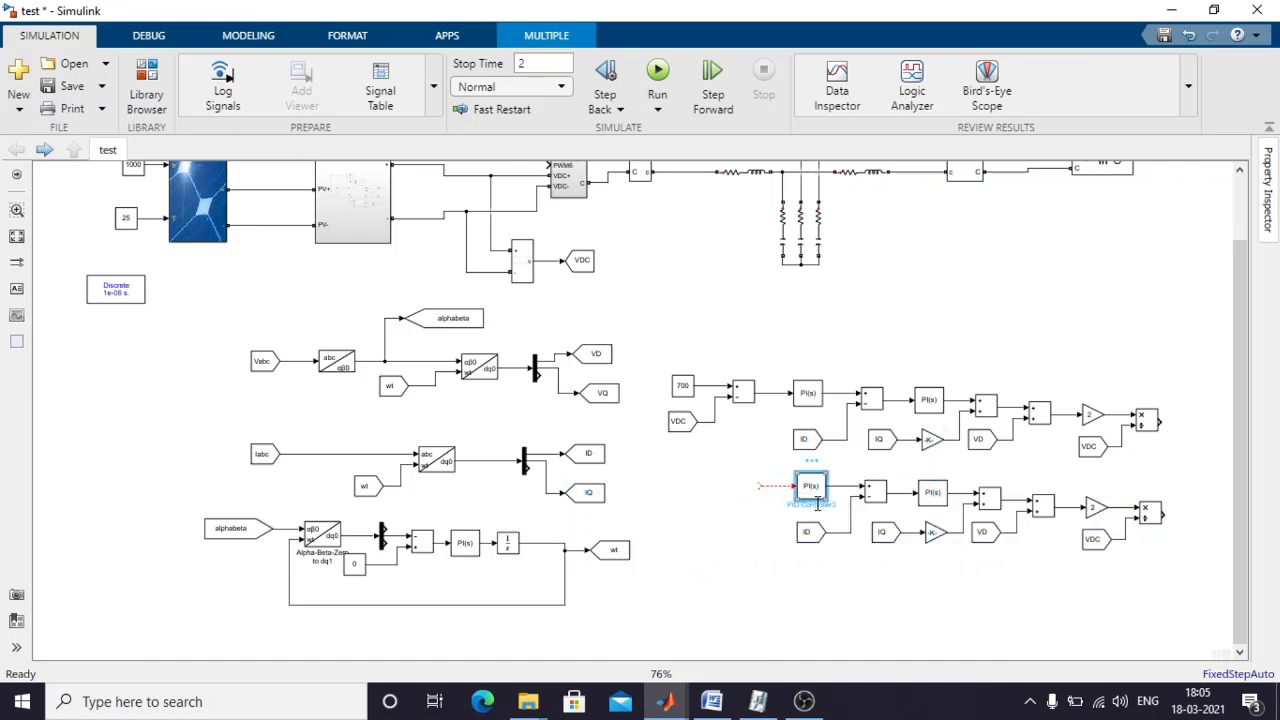
{"action": "key", "text": "Delete"}
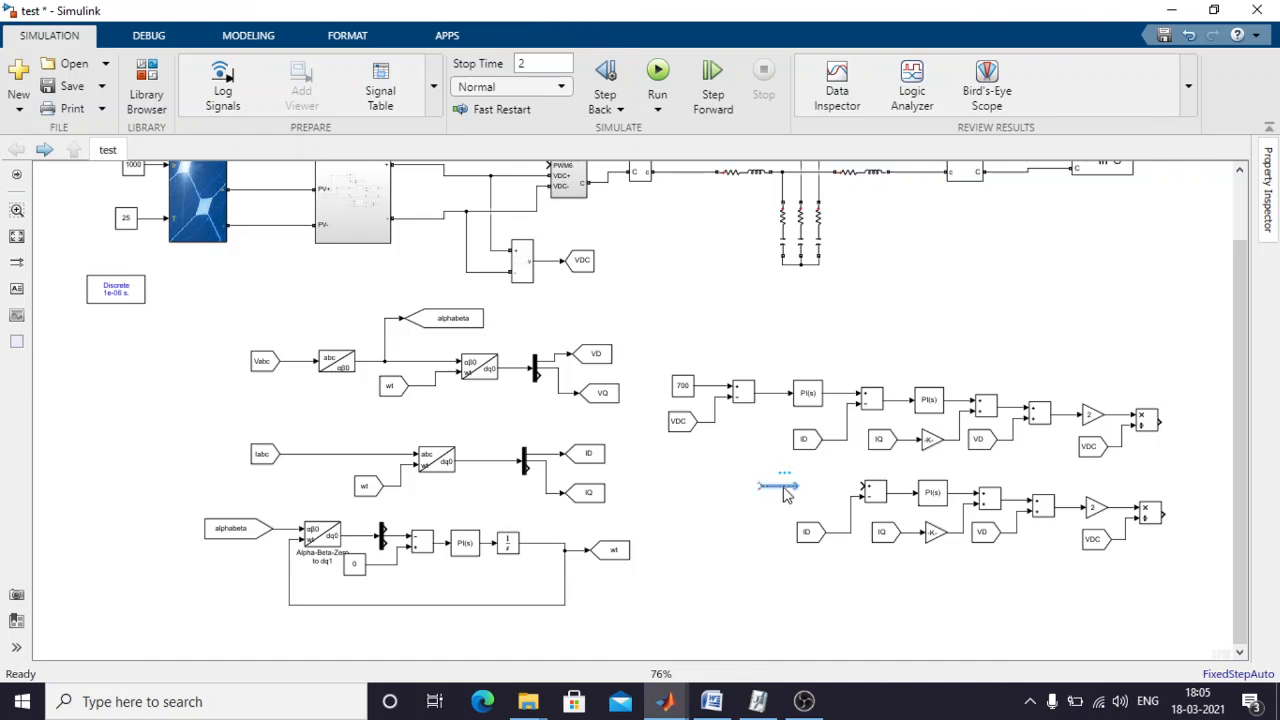
{"action": "key", "text": "Delete"}
{"action": "left_click_drag", "start_coordinate": [728, 455], "coordinate": [801, 487]}
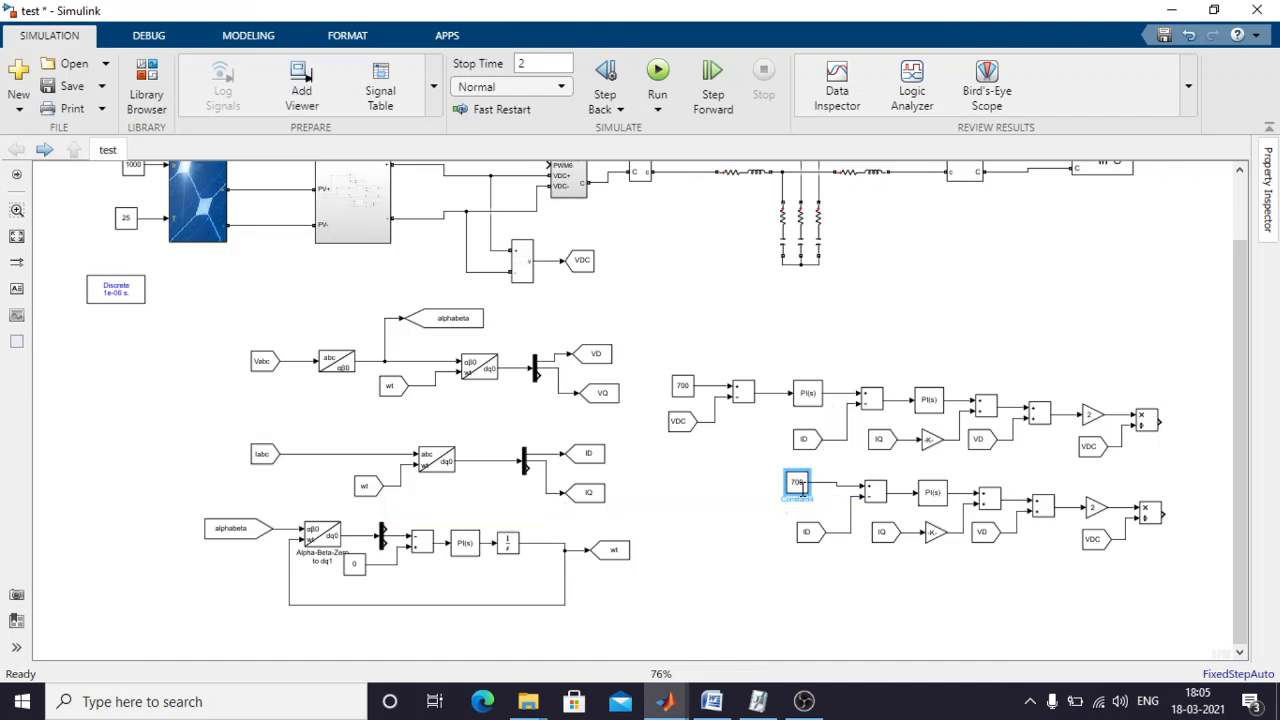
Set the constant feeding the second control branch's first sum block to 0.
{"action": "double_click", "coordinate": [801, 487]}
{"action": "double_click", "coordinate": [877, 499]}
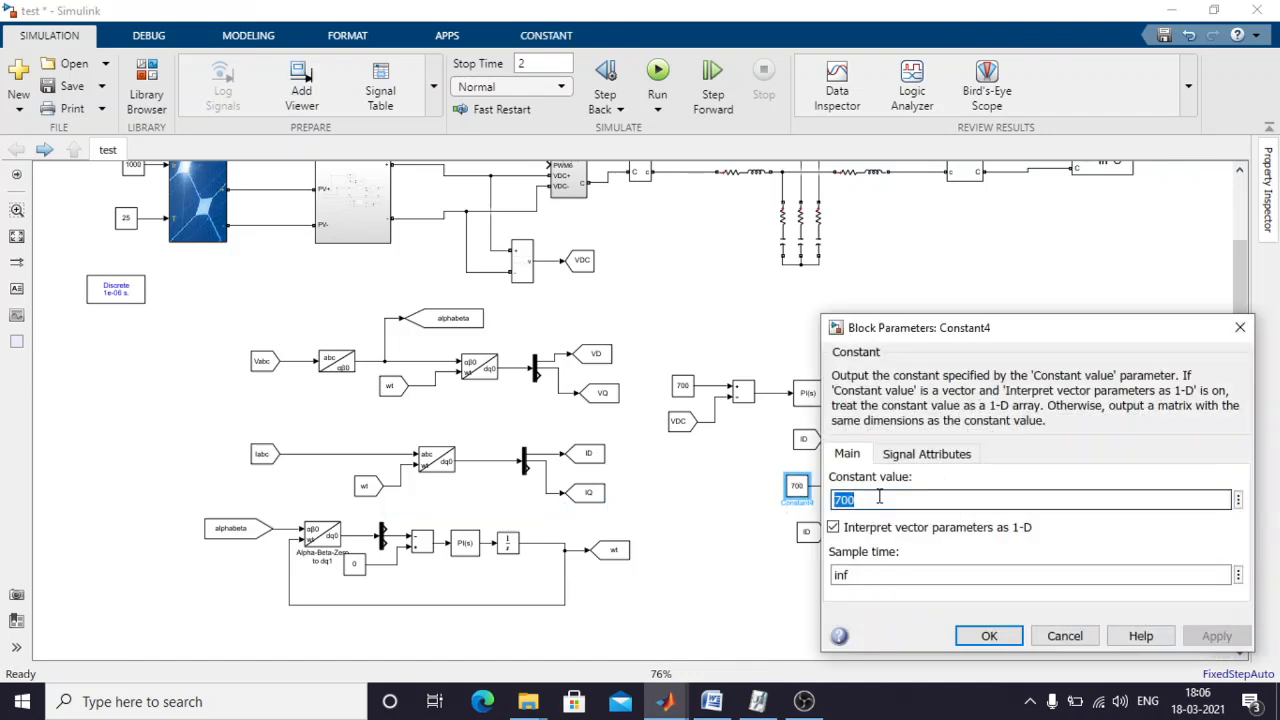
{"action": "type", "text": "0"}
{"action": "left_click", "coordinate": [987, 636]}
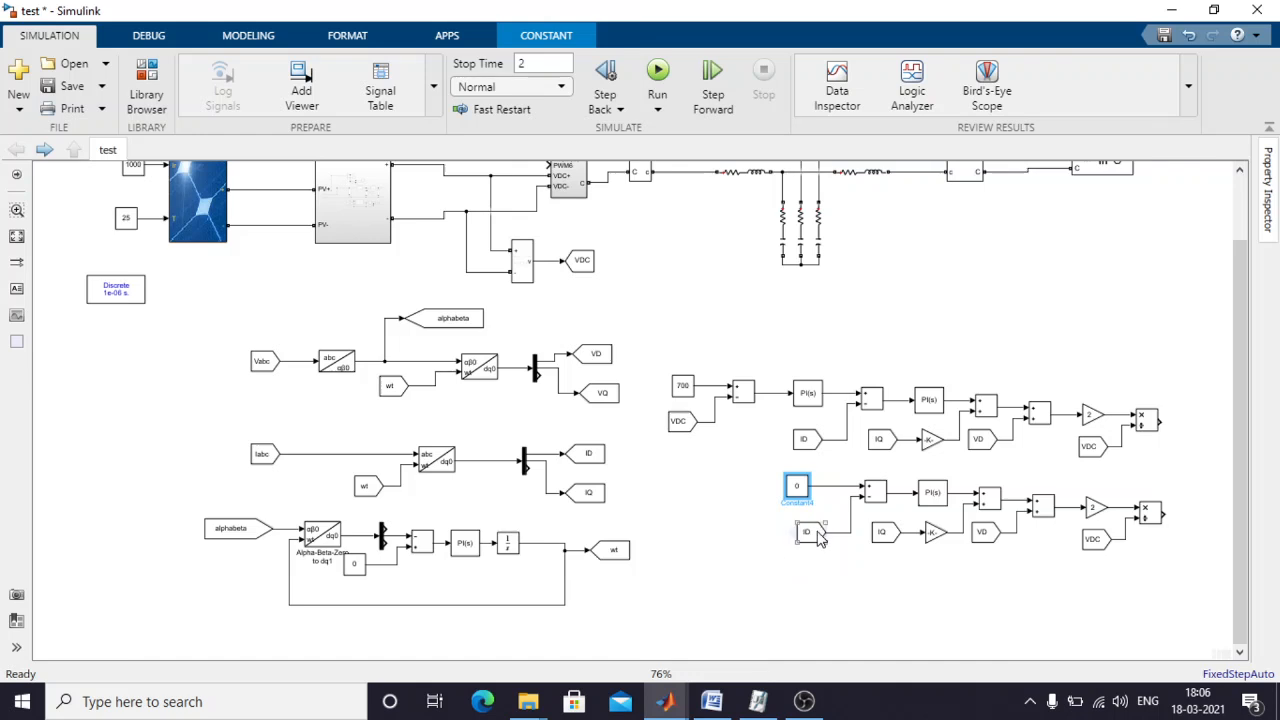
Change the Goto tag of the From block beneath the second branch's 0 constant to IQ.
{"action": "double_click", "coordinate": [810, 533]}
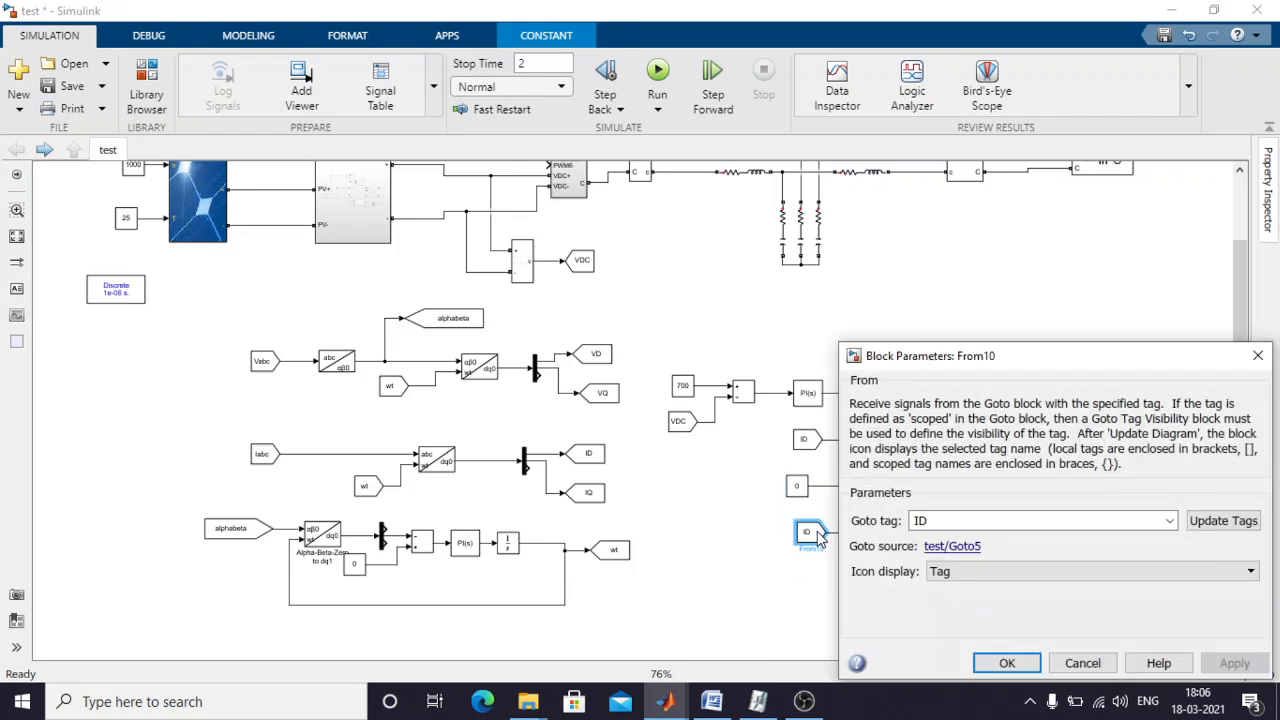
{"action": "left_click", "coordinate": [1205, 522]}
{"action": "left_click", "coordinate": [1169, 521]}
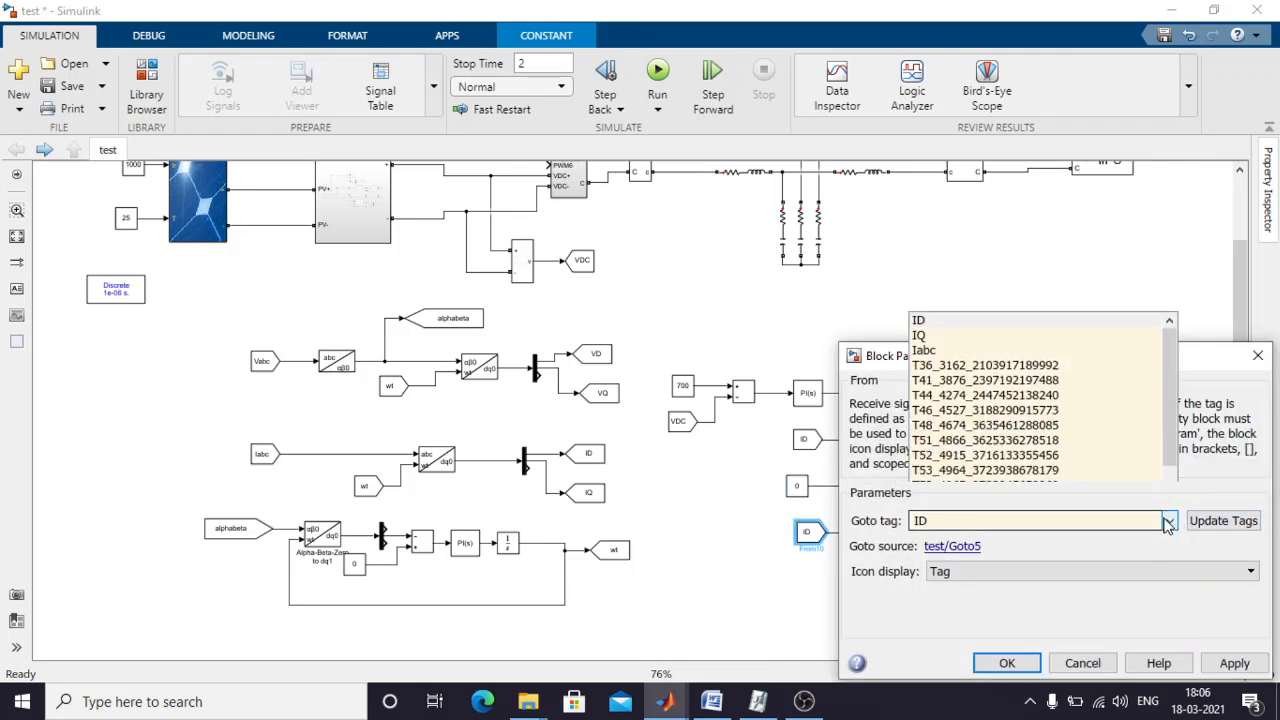
{"action": "left_click", "coordinate": [940, 309]}
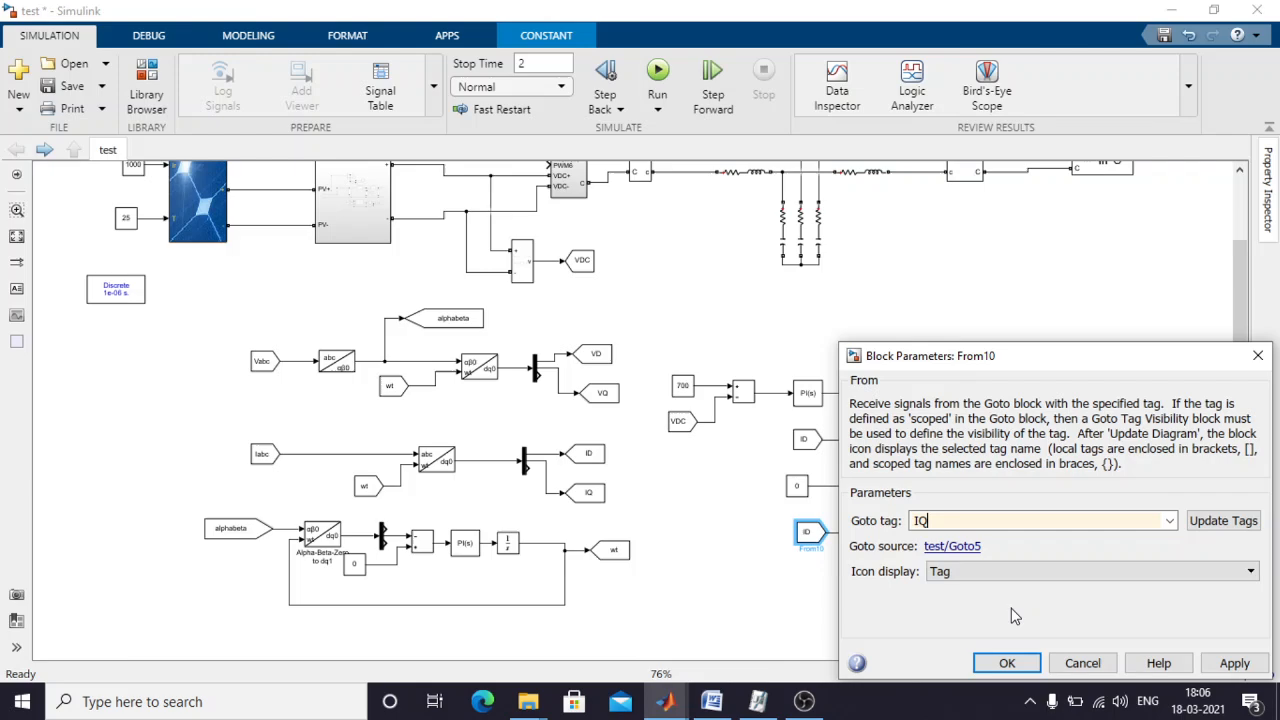
{"action": "left_click", "coordinate": [1007, 663]}
Check the Word document's inverter control diagram and set the Goto tag of the From block feeding the second branch's K gain to ID.
{"action": "left_click", "coordinate": [713, 702]}
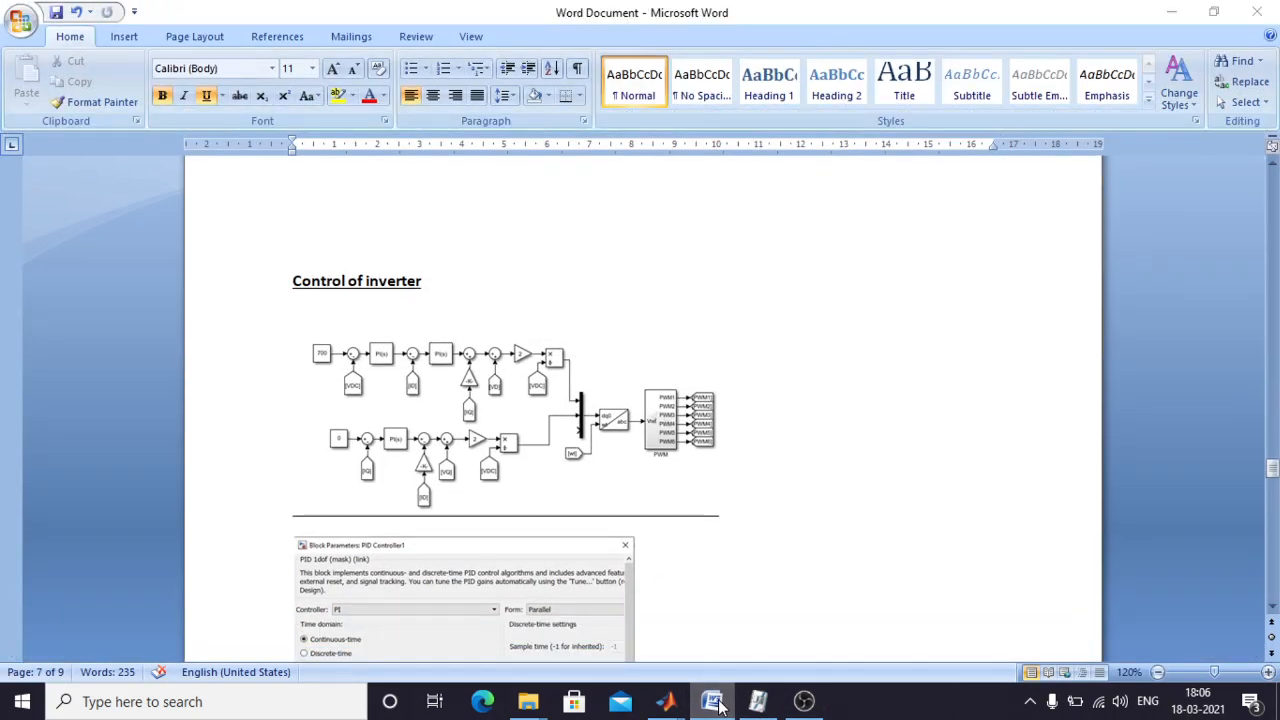
{"action": "left_click", "coordinate": [718, 705]}
{"action": "left_click", "coordinate": [718, 705]}
{"action": "left_click", "coordinate": [718, 705]}
{"action": "left_click_drag", "start_coordinate": [809, 530], "coordinate": [886, 530]}
{"action": "double_click", "coordinate": [886, 530]}
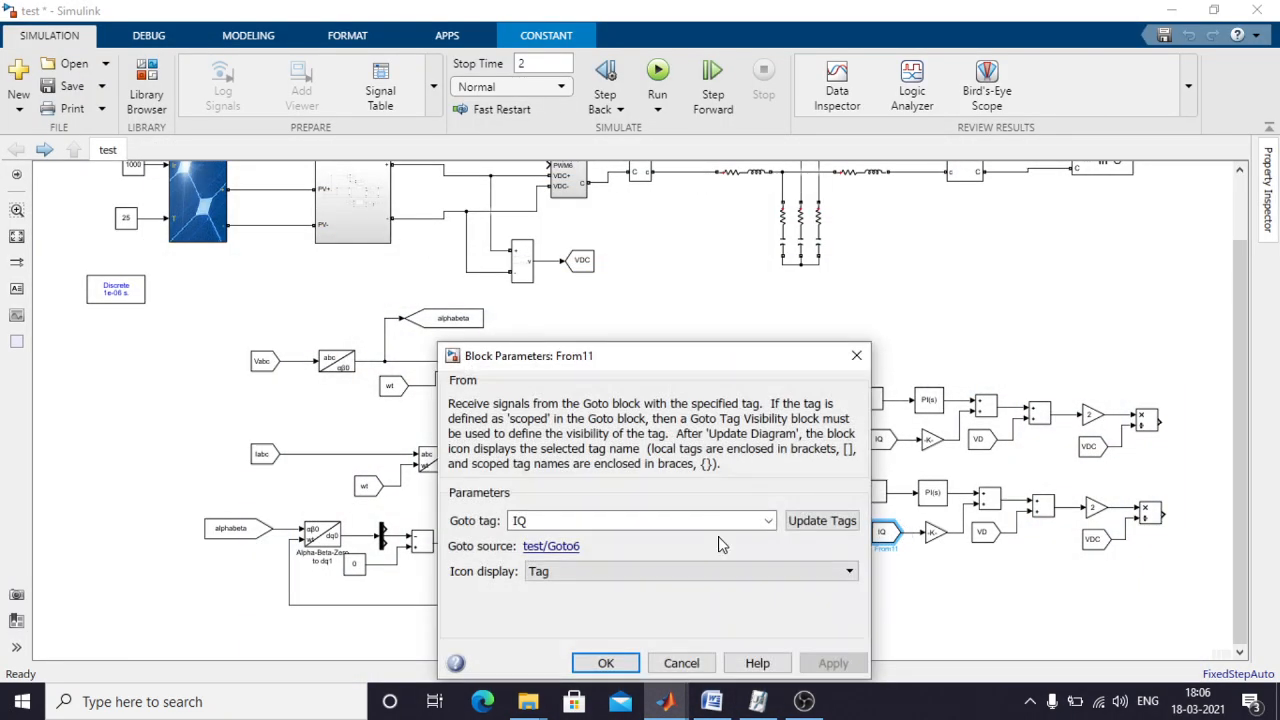
{"action": "left_click", "coordinate": [767, 520]}
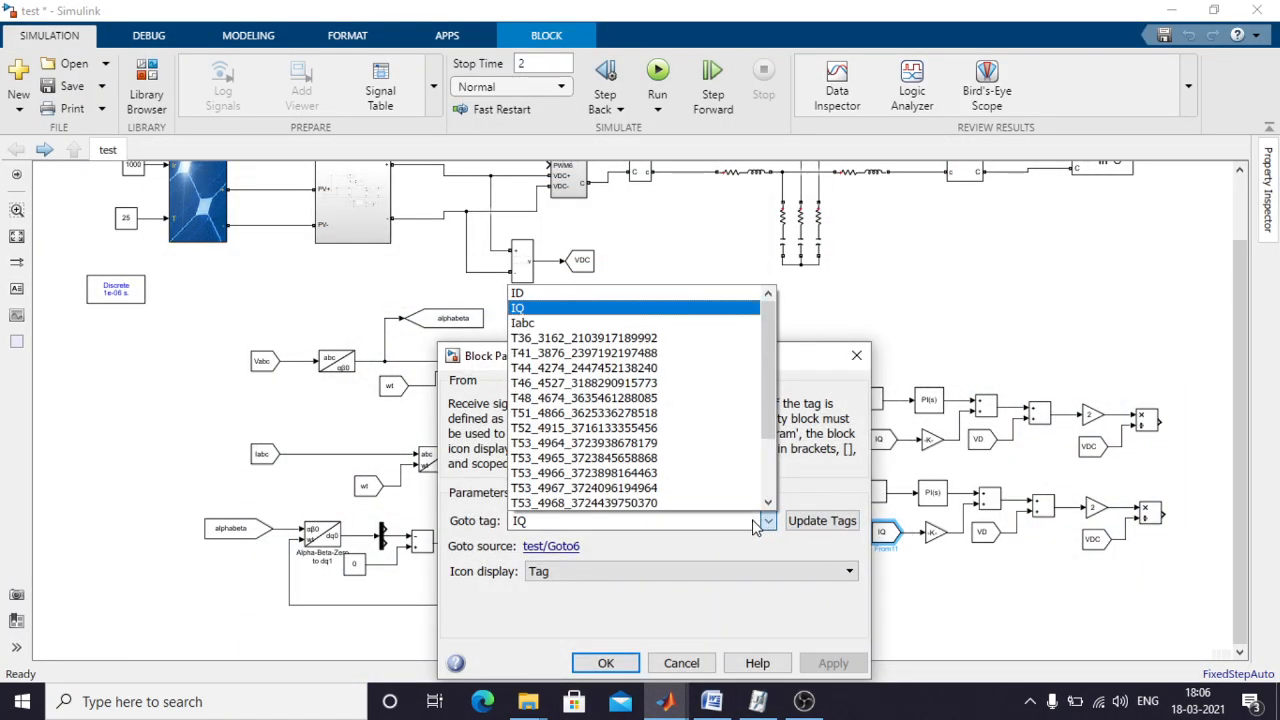
{"action": "left_click", "coordinate": [523, 294]}
{"action": "left_click", "coordinate": [833, 663]}
{"action": "left_click", "coordinate": [605, 663]}
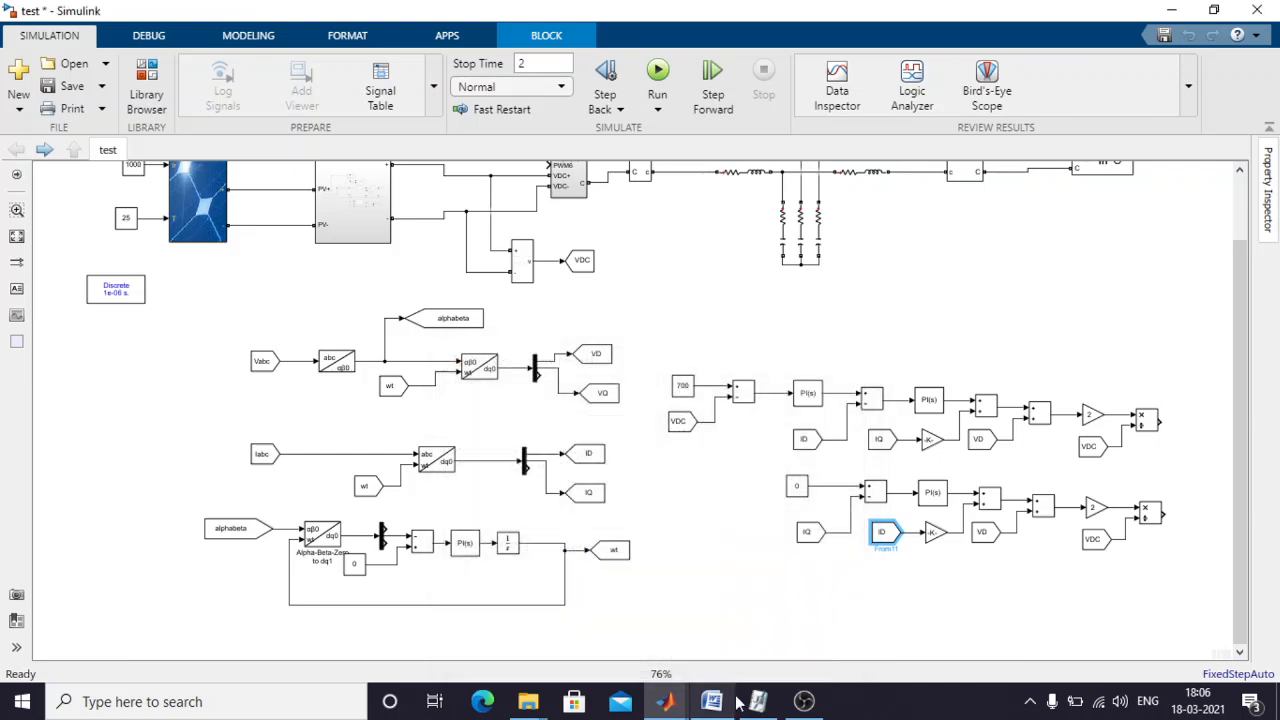
Check the second branch in the Word document and change the Goto tag of its VD From block to VQ.
{"action": "left_click", "coordinate": [726, 703]}
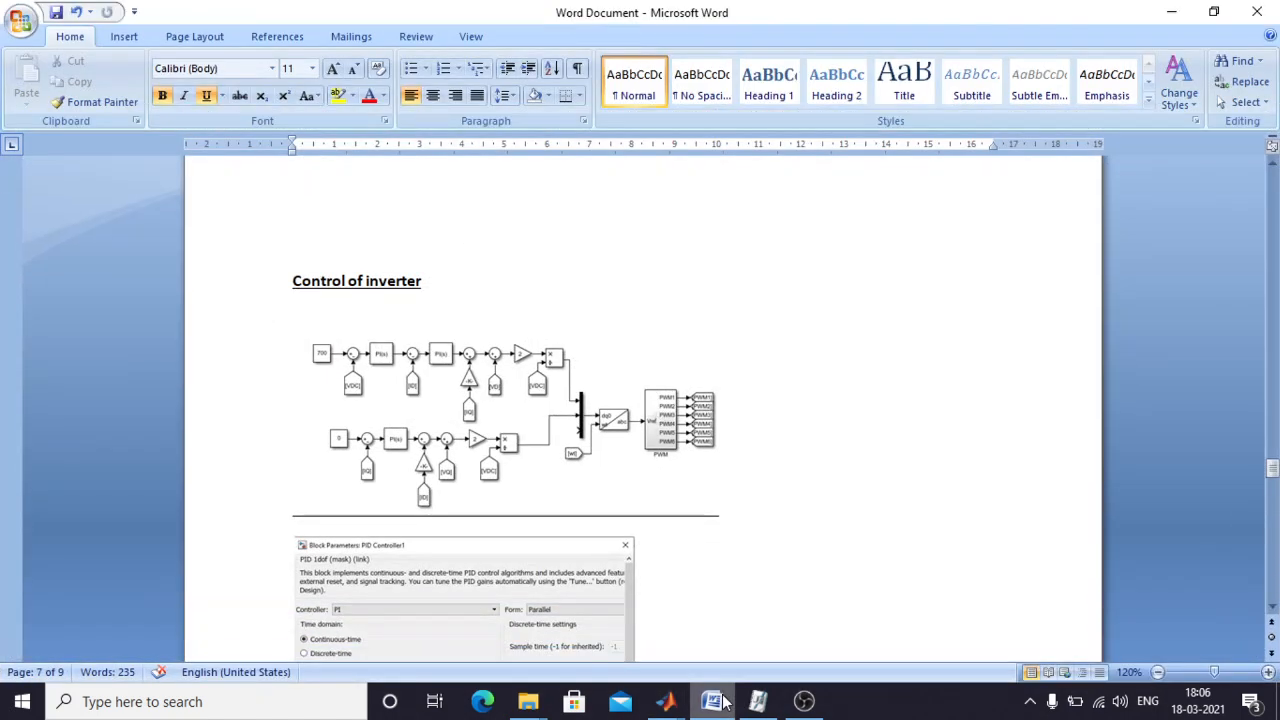
{"action": "left_click", "coordinate": [726, 703]}
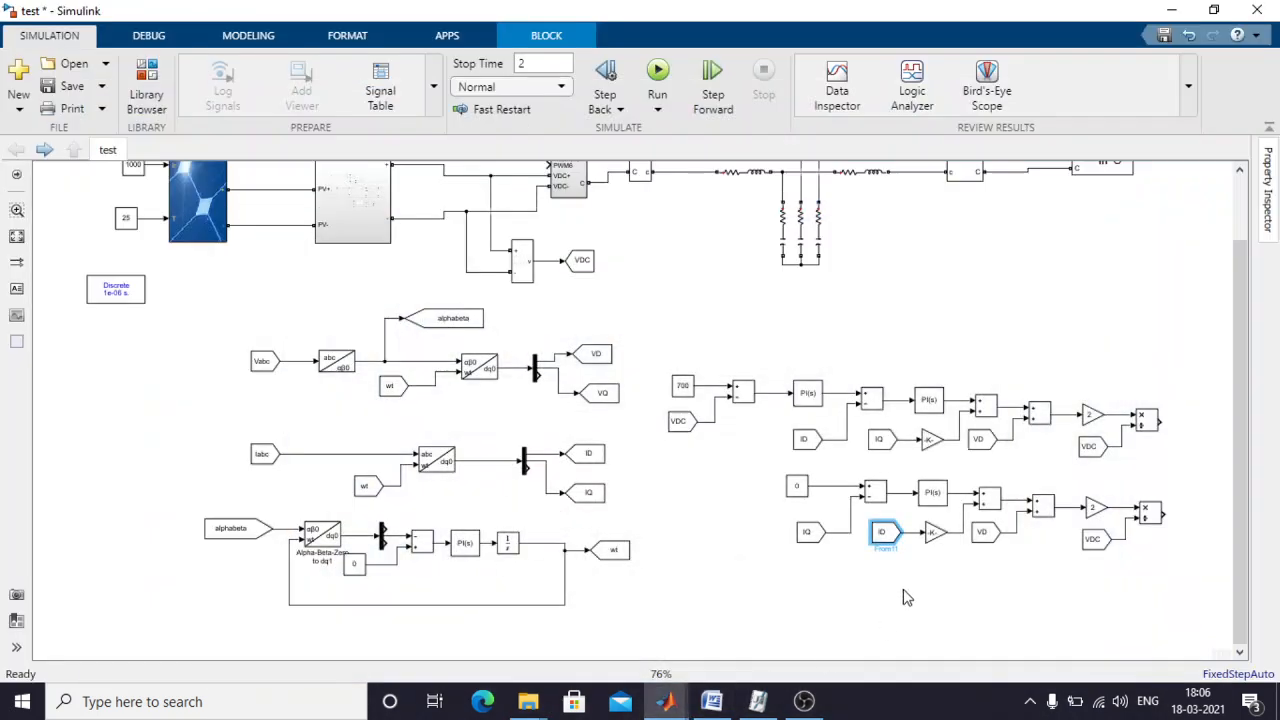
{"action": "double_click", "coordinate": [985, 533]}
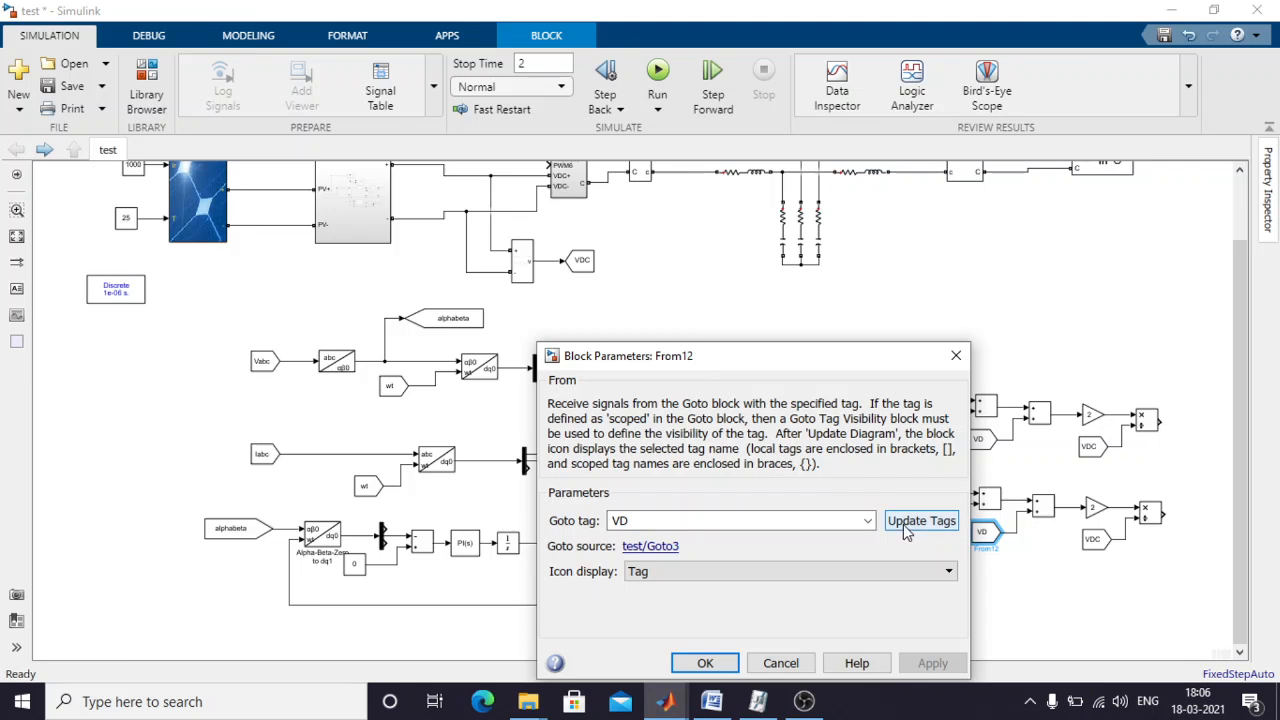
{"action": "left_click", "coordinate": [868, 526]}
{"action": "scroll", "coordinate": [650, 400], "scroll_direction": "down", "scroll_amount": 2}
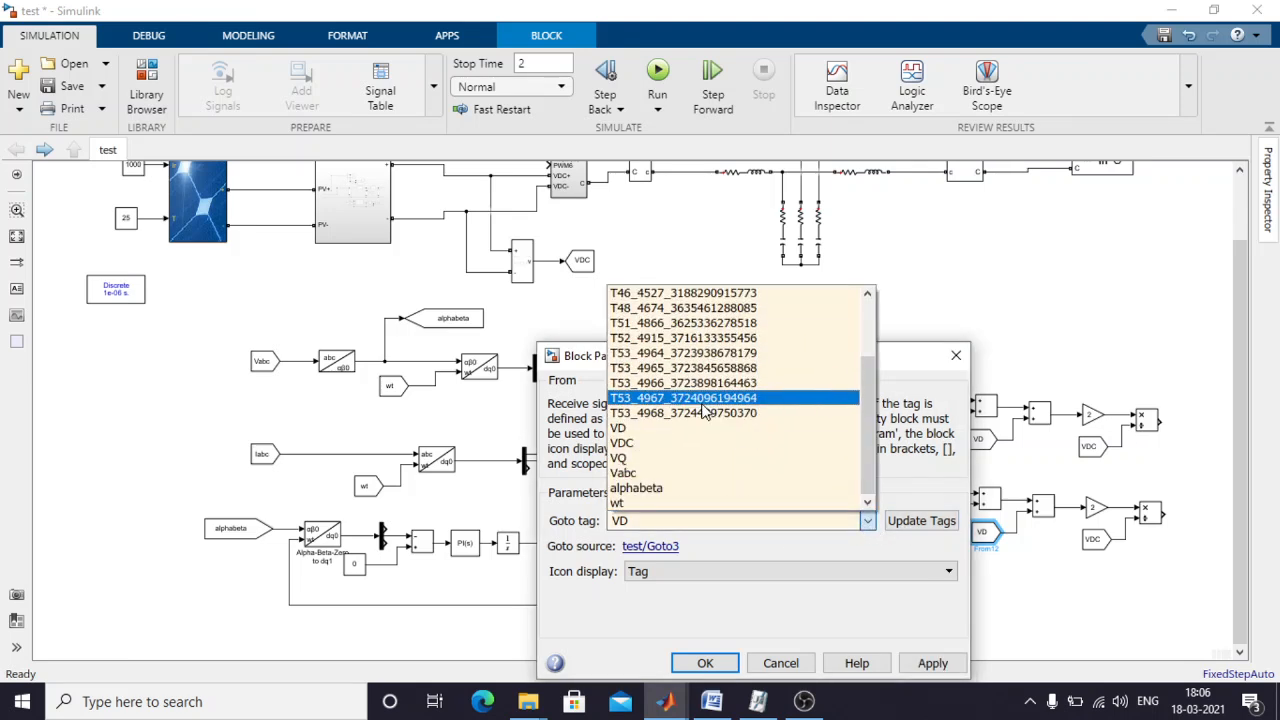
{"action": "left_click", "coordinate": [650, 470]}
{"action": "left_click", "coordinate": [940, 662]}
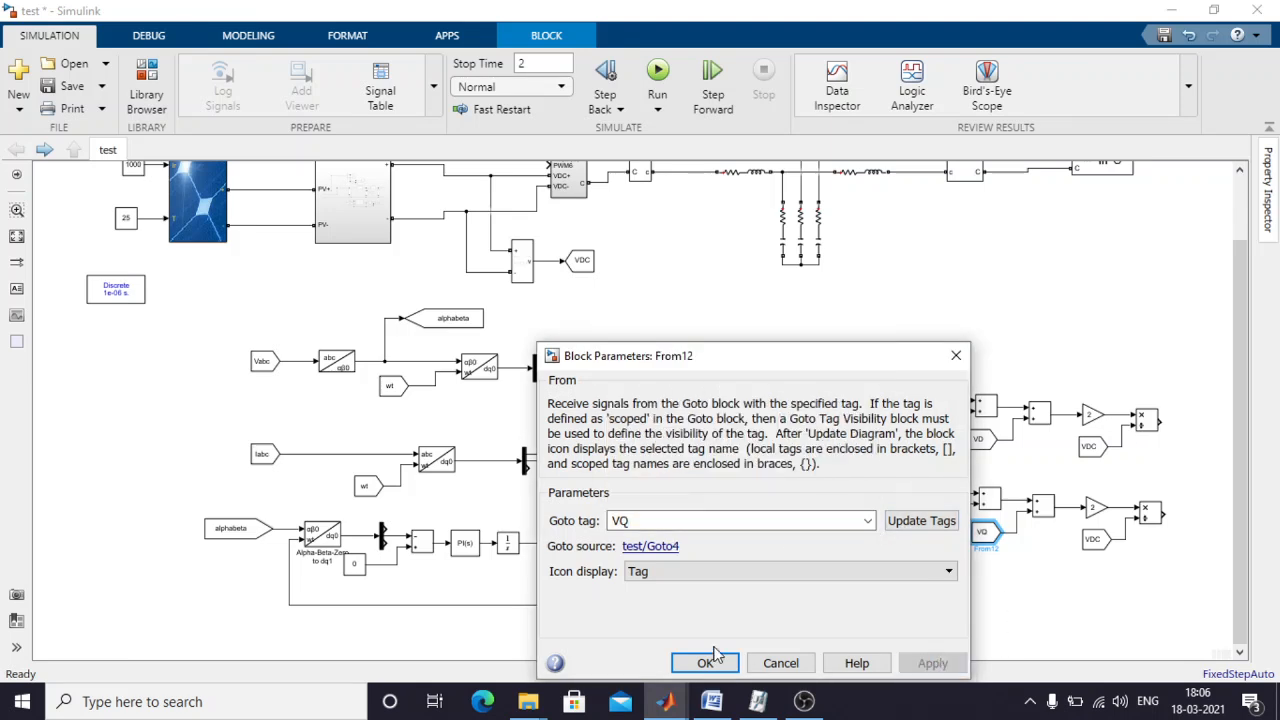
{"action": "left_click", "coordinate": [710, 664]}
Check the Word document's diagram and place a Mux from Commonly Used Blocks beyond the two Divide blocks.
{"action": "left_click", "coordinate": [722, 707]}
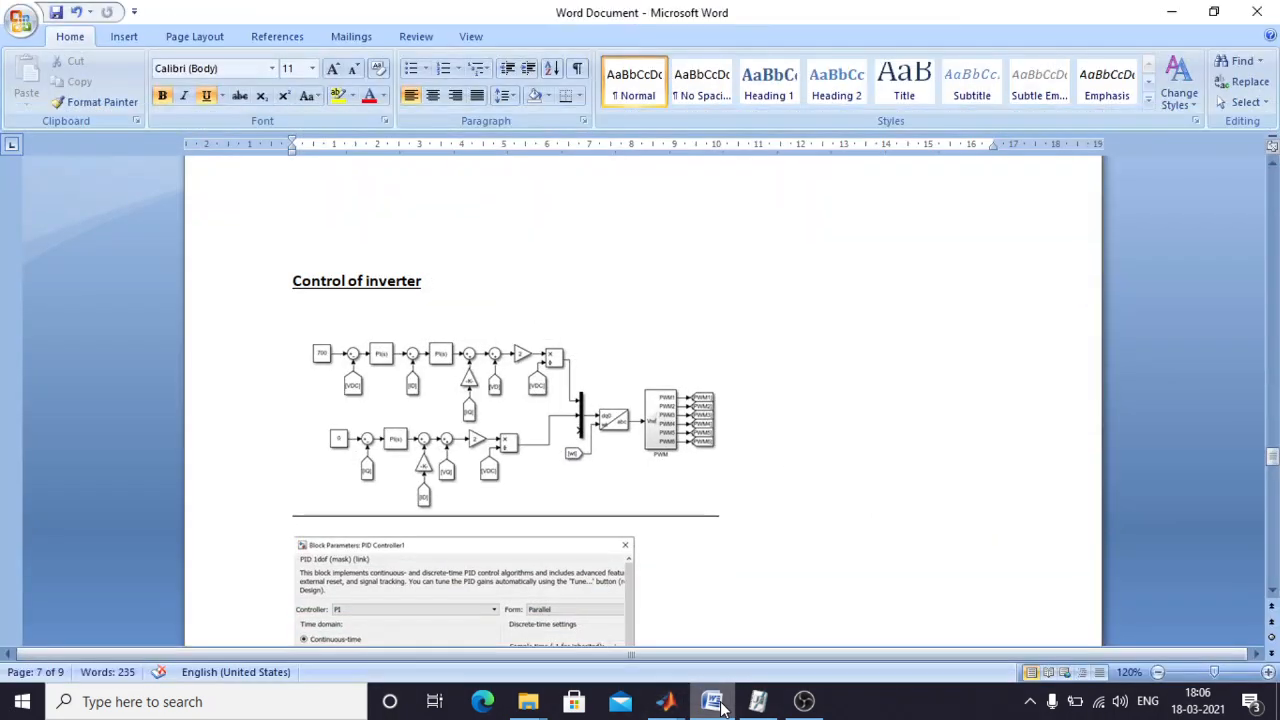
{"action": "left_click", "coordinate": [722, 707]}
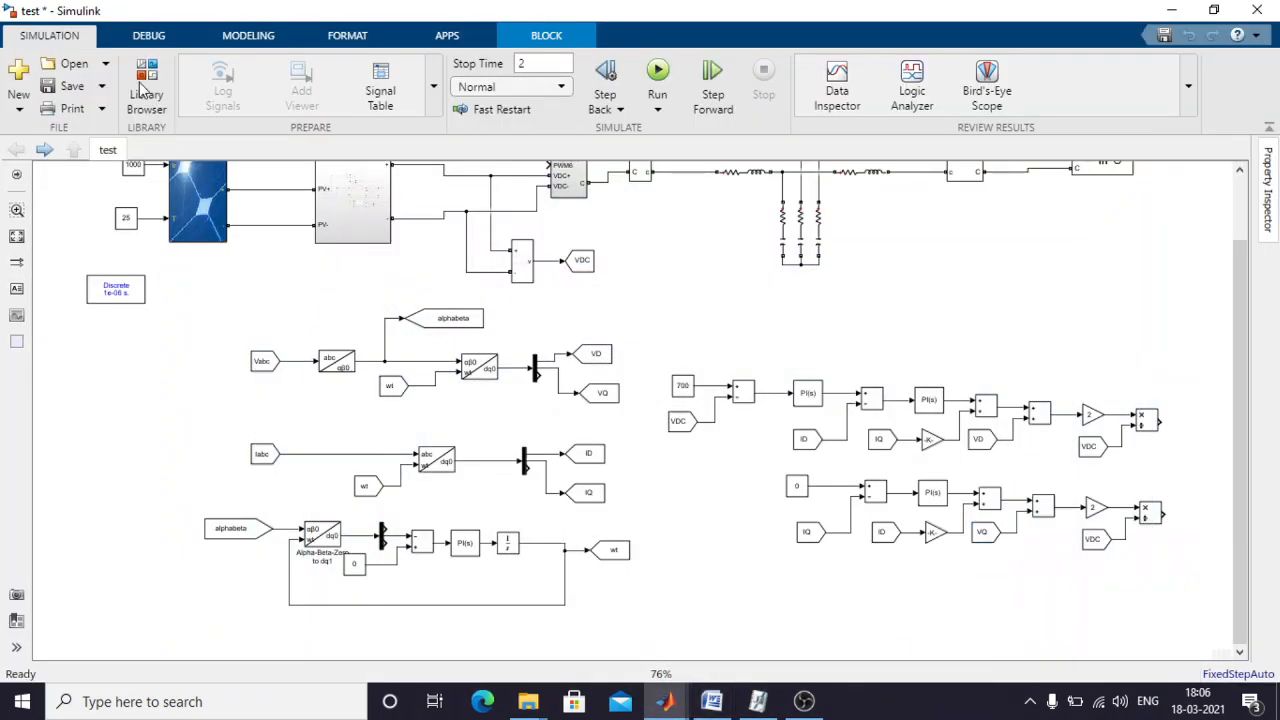
{"action": "left_click", "coordinate": [143, 86]}
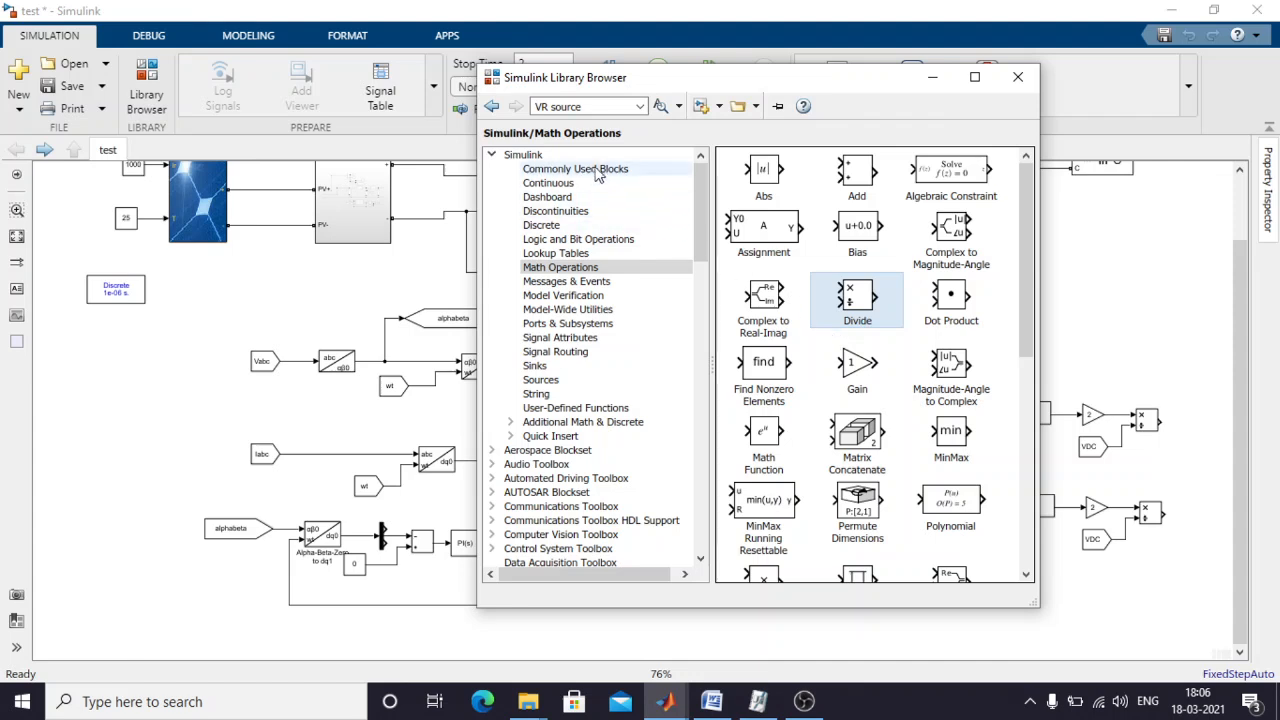
{"action": "left_click", "coordinate": [597, 172]}
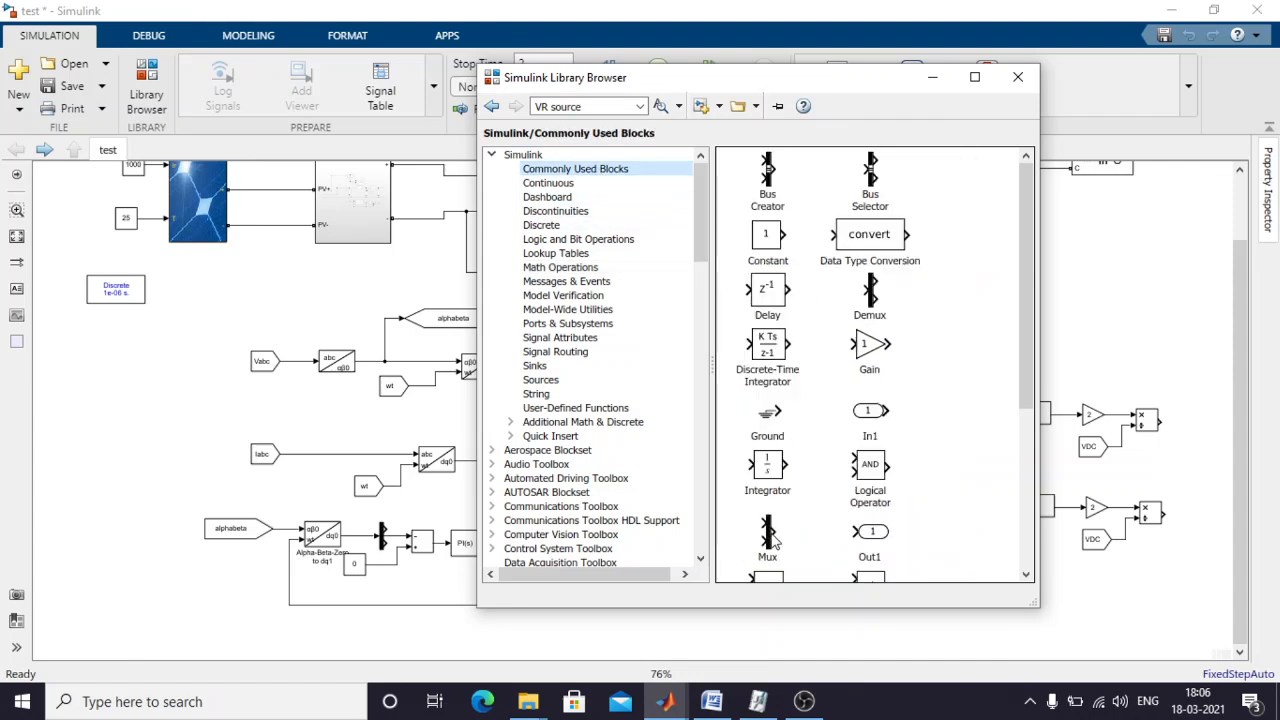
{"action": "left_click_drag", "start_coordinate": [768, 538], "coordinate": [1205, 470]}
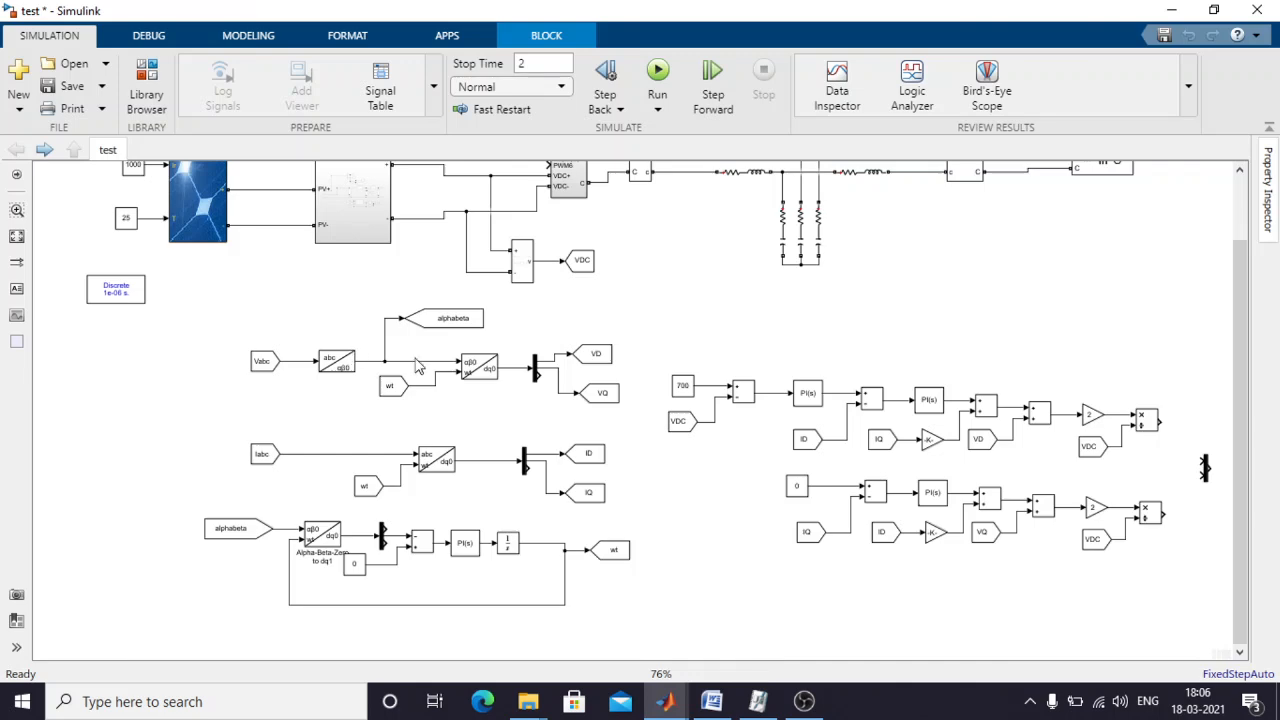
Set the number of inputs of the new Mux block to 3.
{"action": "key", "text": "ctrl+a"}
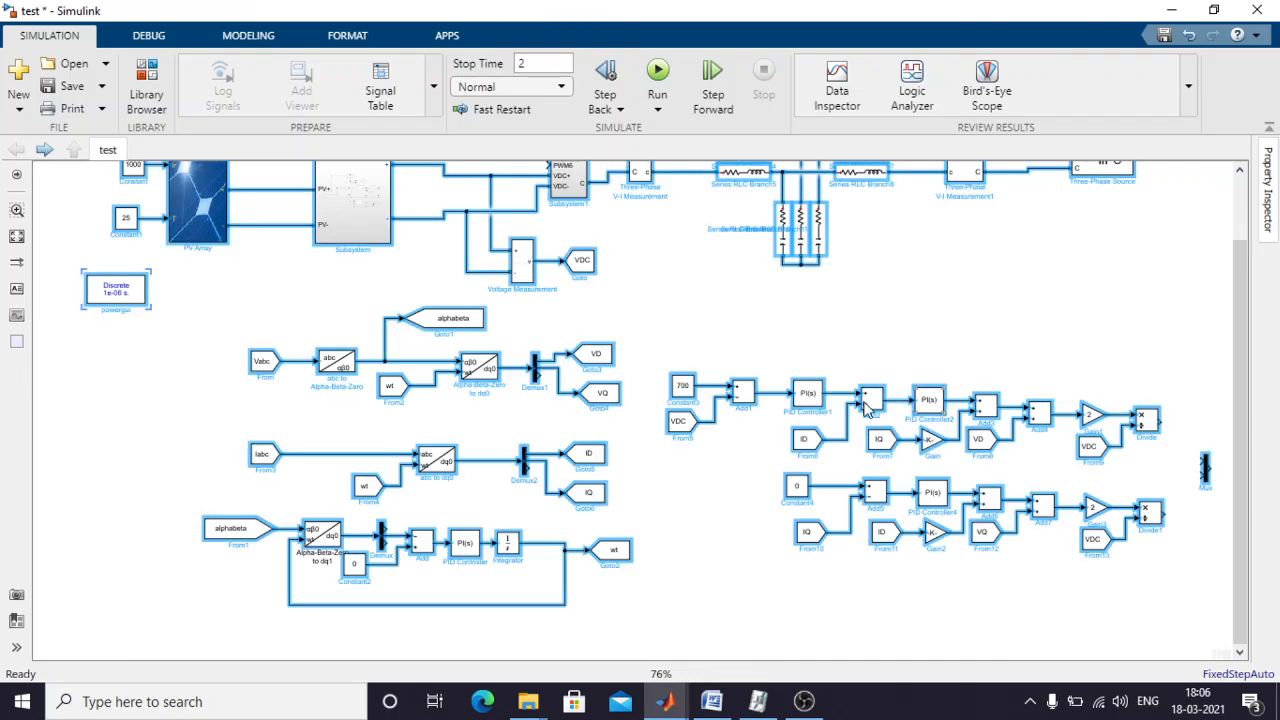
{"action": "scroll", "coordinate": [730, 410], "scroll_direction": "right", "scroll_amount": 5}
{"action": "left_click", "coordinate": [945, 468]}
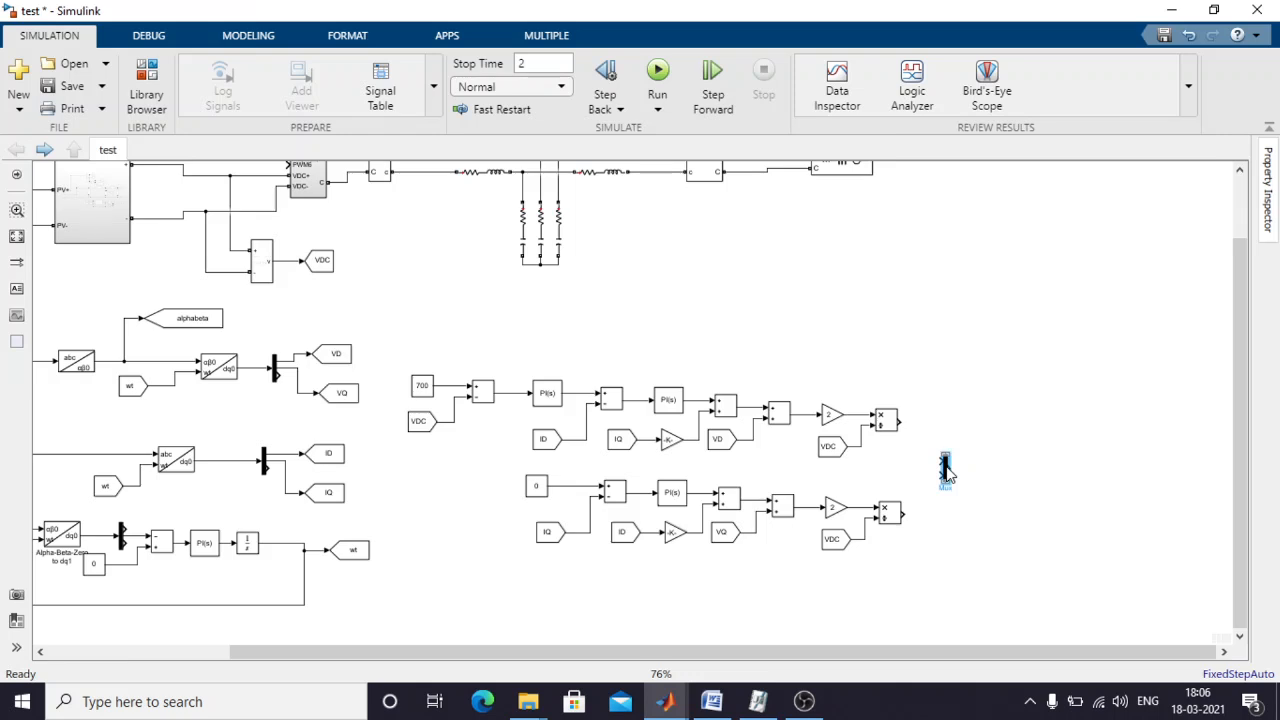
{"action": "double_click", "coordinate": [946, 470]}
{"action": "type", "text": "2"}
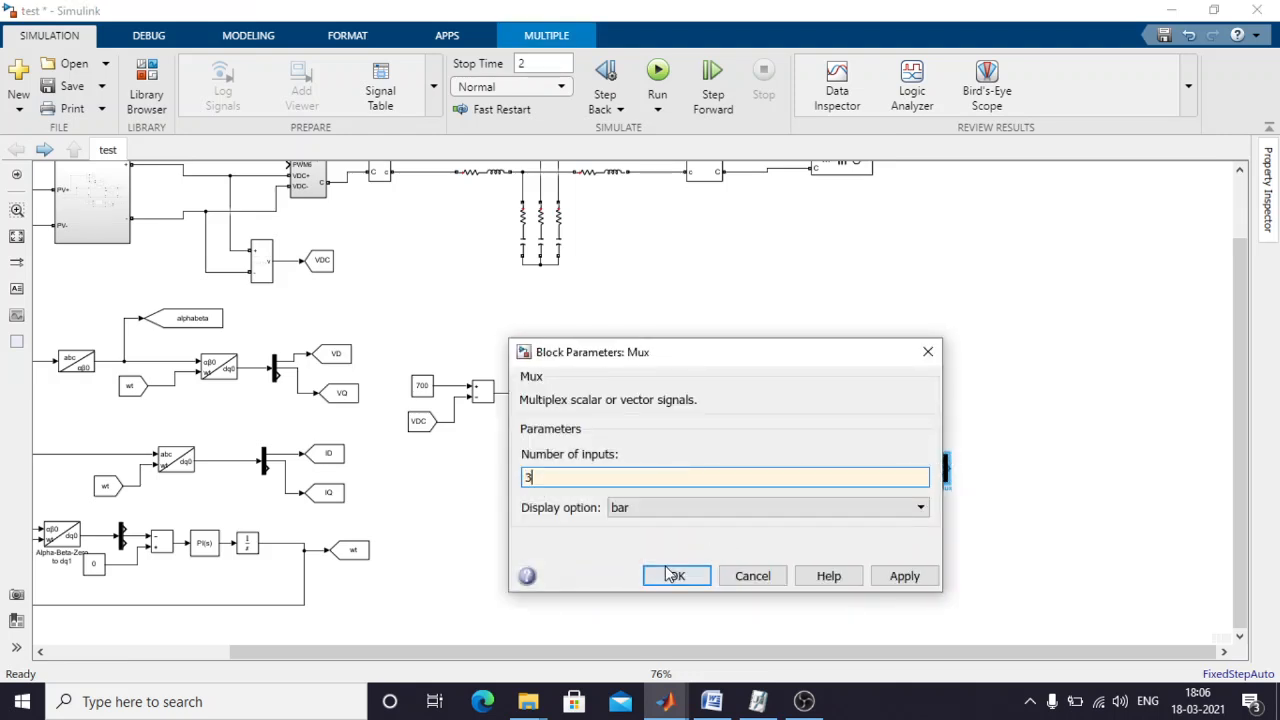
{"action": "left_click", "coordinate": [677, 576]}
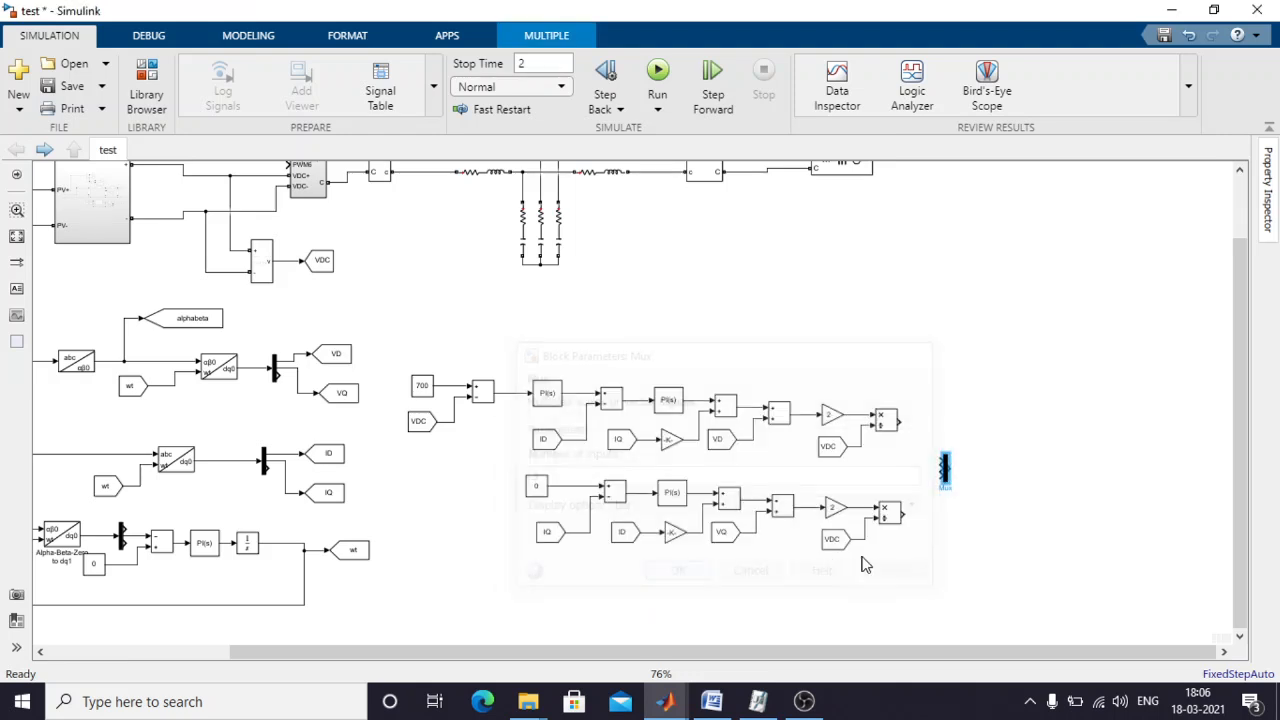
{"action": "left_click", "coordinate": [946, 467]}
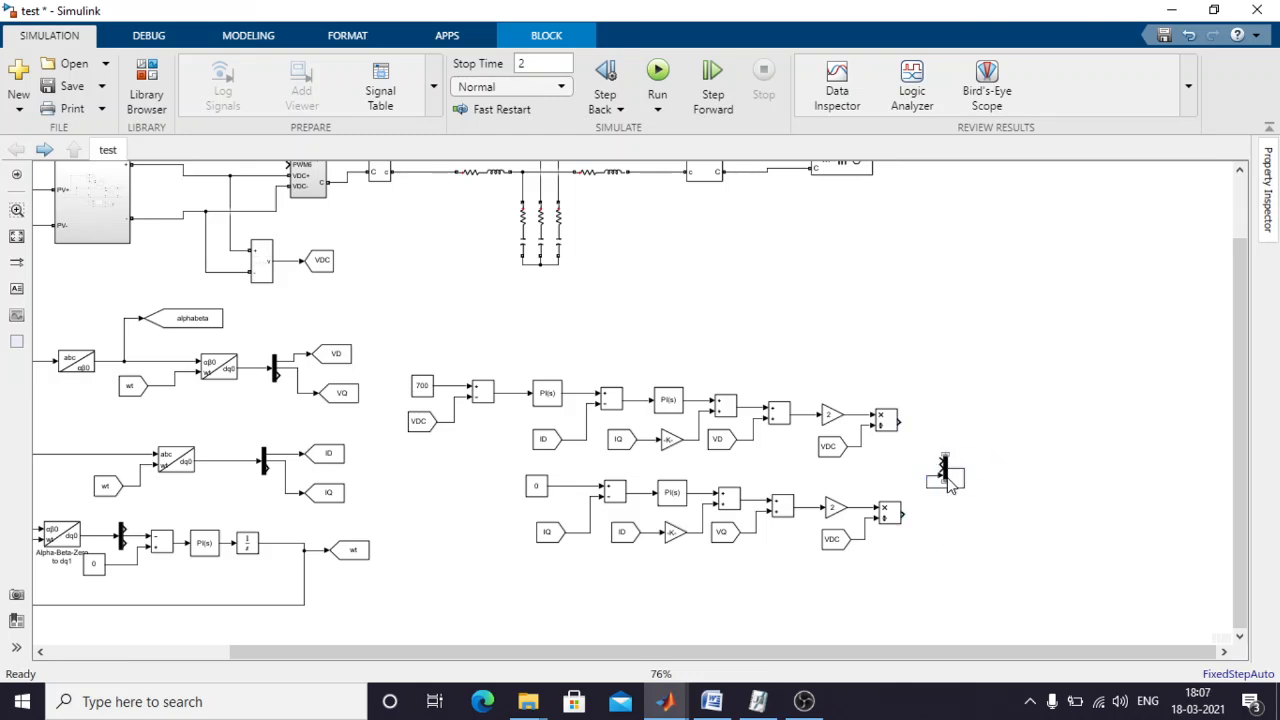
{"action": "scroll", "coordinate": [950, 482], "scroll_direction": "up", "scroll_amount": 2}
{"action": "scroll", "coordinate": [993, 501], "scroll_direction": "down", "scroll_amount": 2}
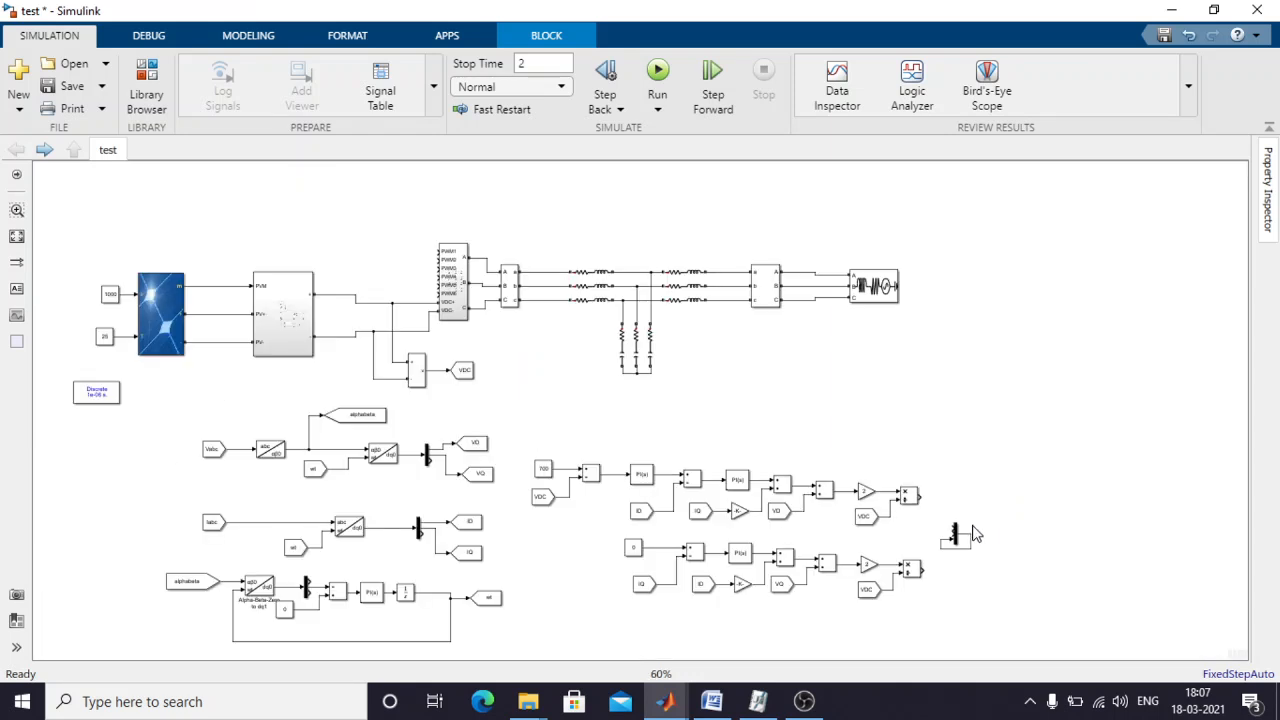
{"action": "scroll", "coordinate": [966, 544], "scroll_direction": "up", "scroll_amount": 4}
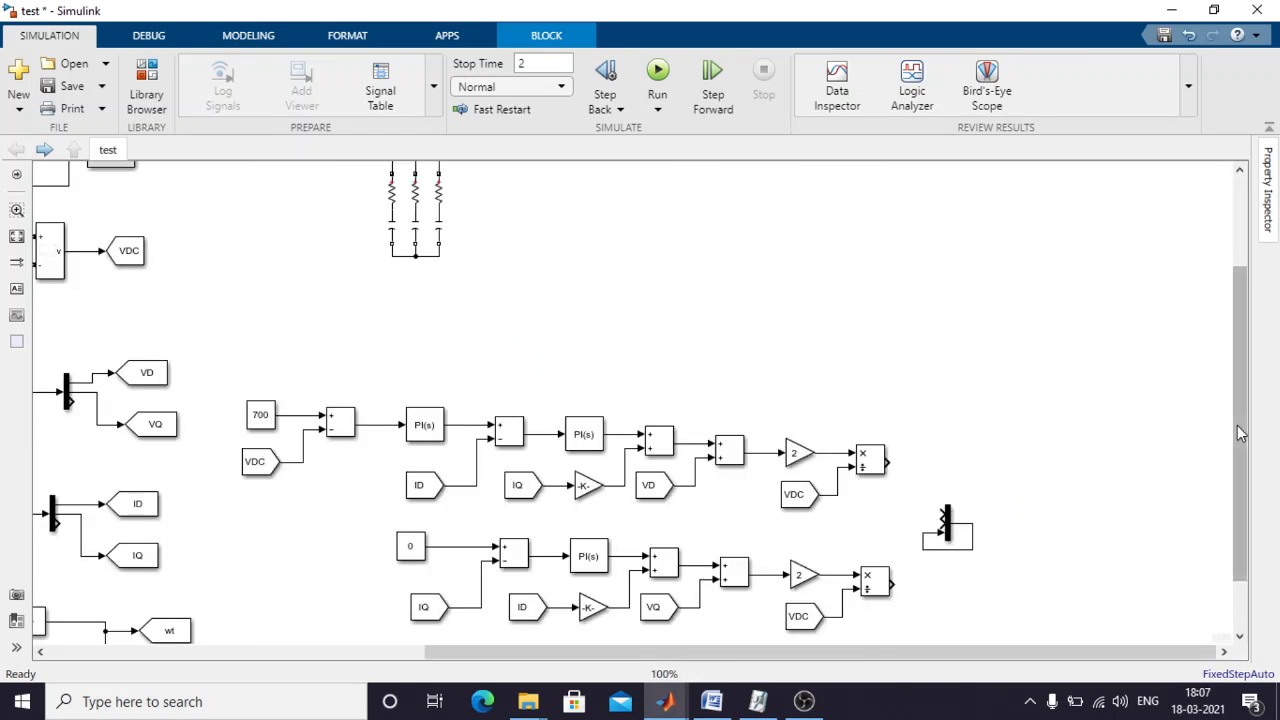
{"action": "scroll", "coordinate": [1200, 470], "scroll_direction": "down", "scroll_amount": 2}
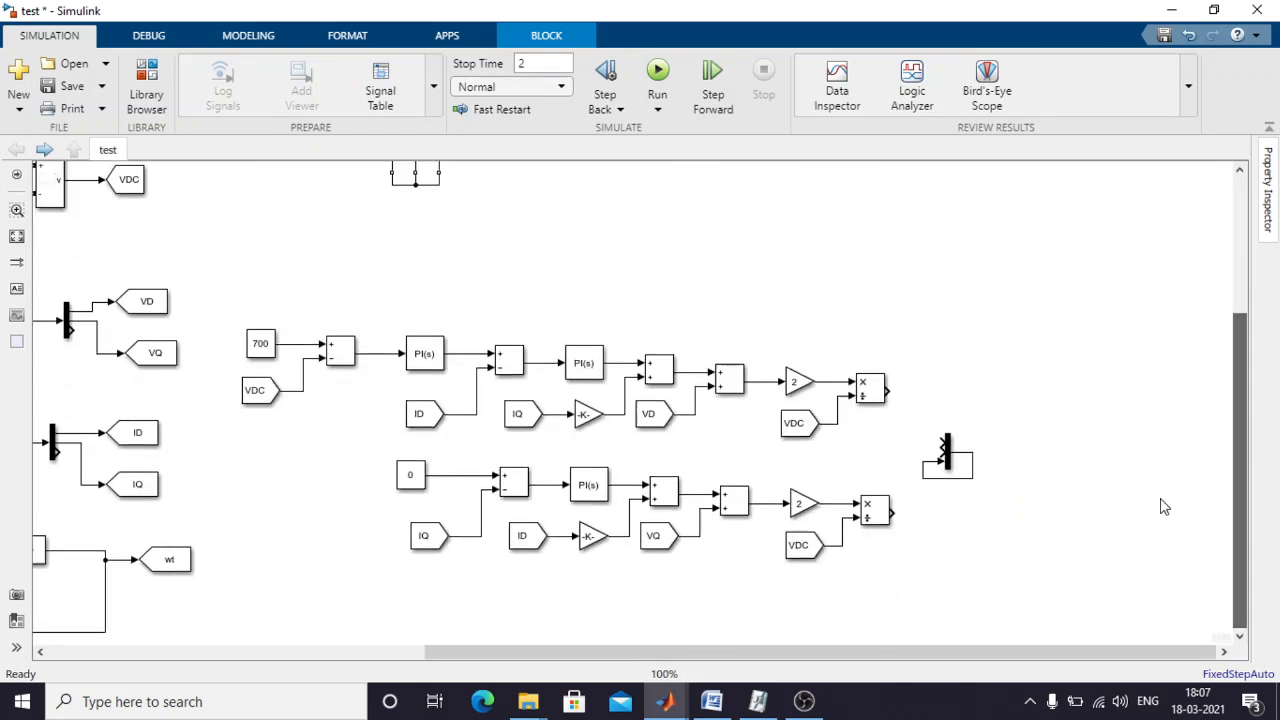
{"action": "left_click", "coordinate": [947, 452]}
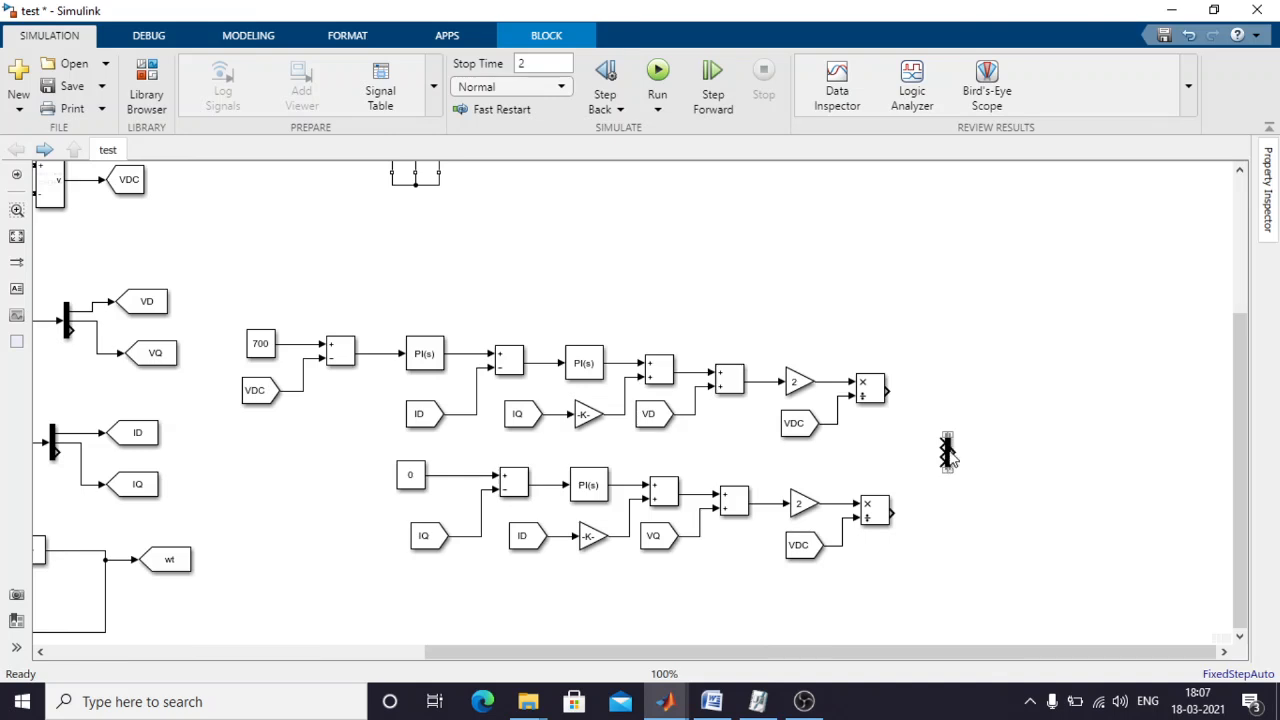
Enlarge and reposition the Mux, and connect the upper and lower Divide outputs to its first and second inputs.
{"action": "left_click", "coordinate": [955, 478]}
{"action": "left_click_drag", "start_coordinate": [955, 481], "coordinate": [960, 512]}
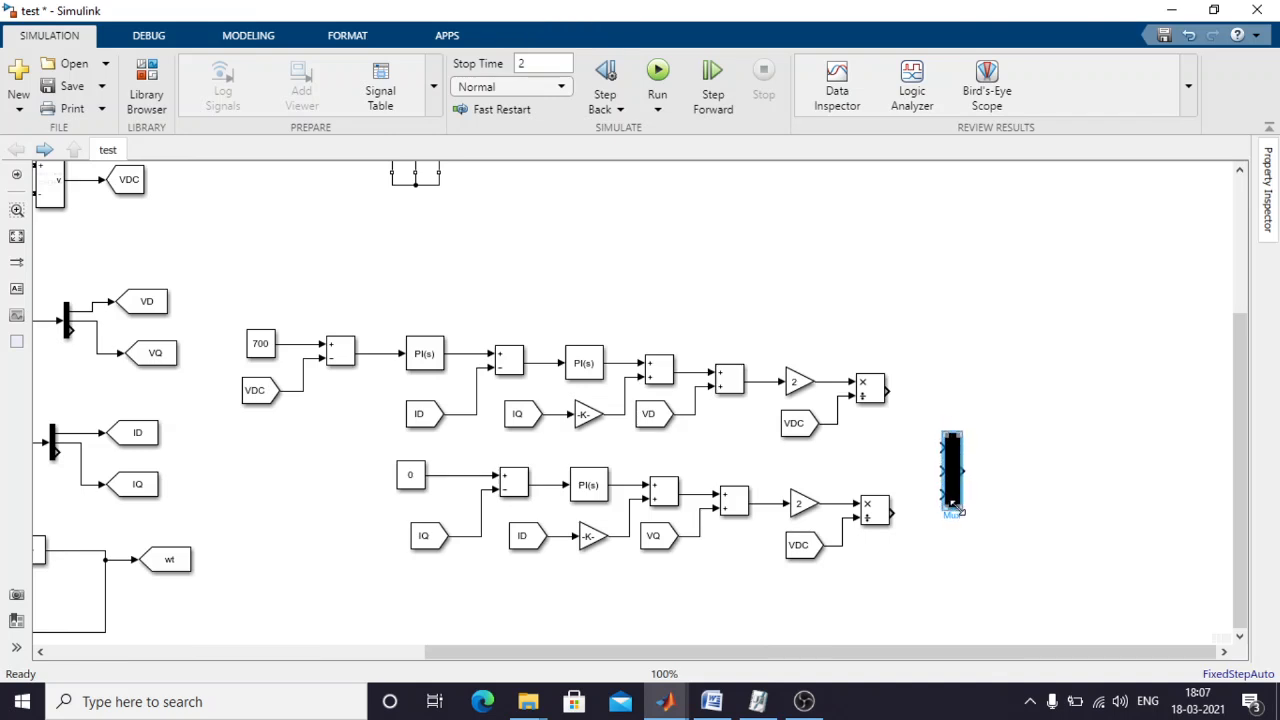
{"action": "left_click_drag", "start_coordinate": [963, 430], "coordinate": [995, 450]}
{"action": "left_click_drag", "start_coordinate": [888, 391], "coordinate": [987, 432]}
{"action": "left_click_drag", "start_coordinate": [895, 518], "coordinate": [985, 458]}
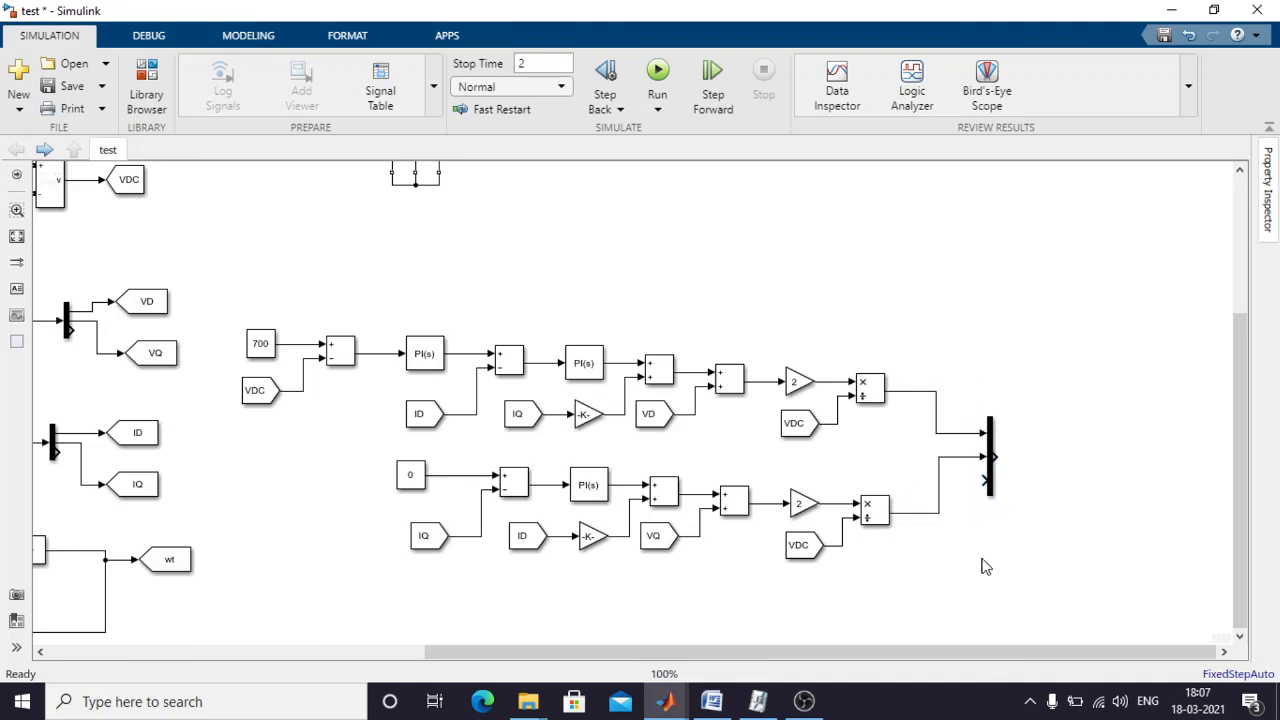
Check the Word document's diagram, place a dq0 to abc block from Transformations beyond the Mux, and connect the Mux output to its dq0 input.
{"action": "left_click", "coordinate": [711, 701]}
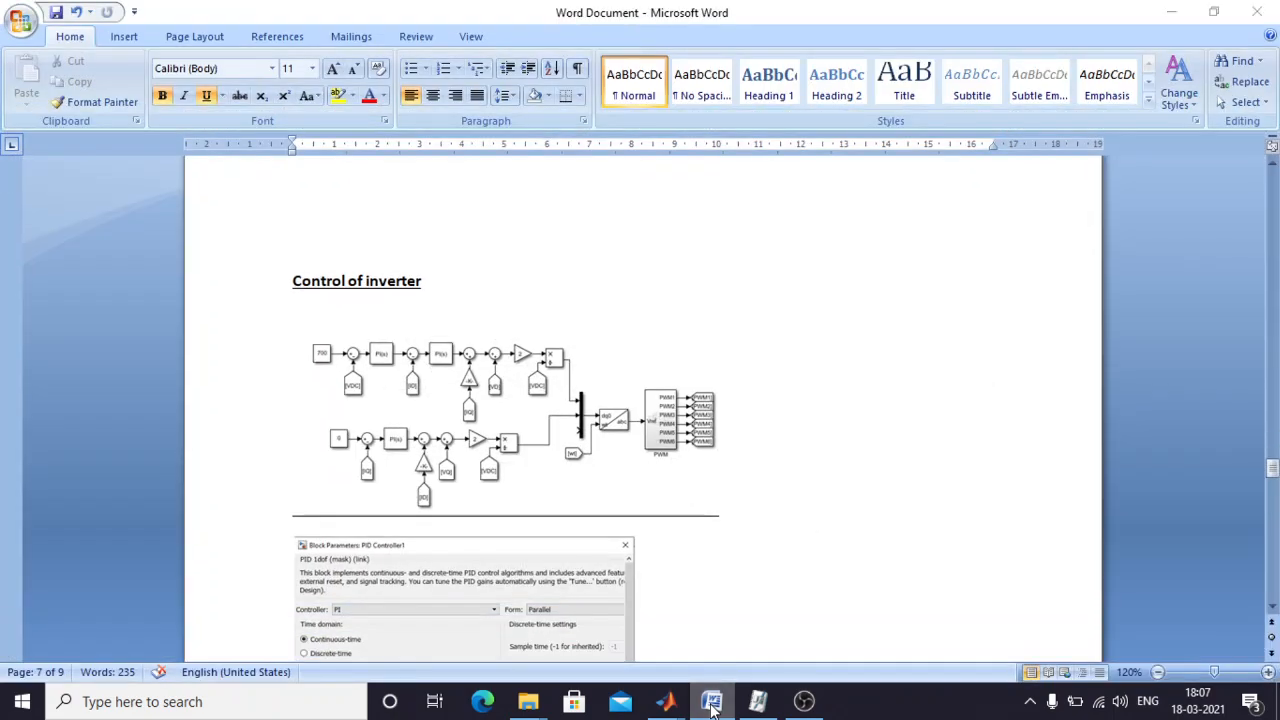
{"action": "left_click", "coordinate": [712, 705]}
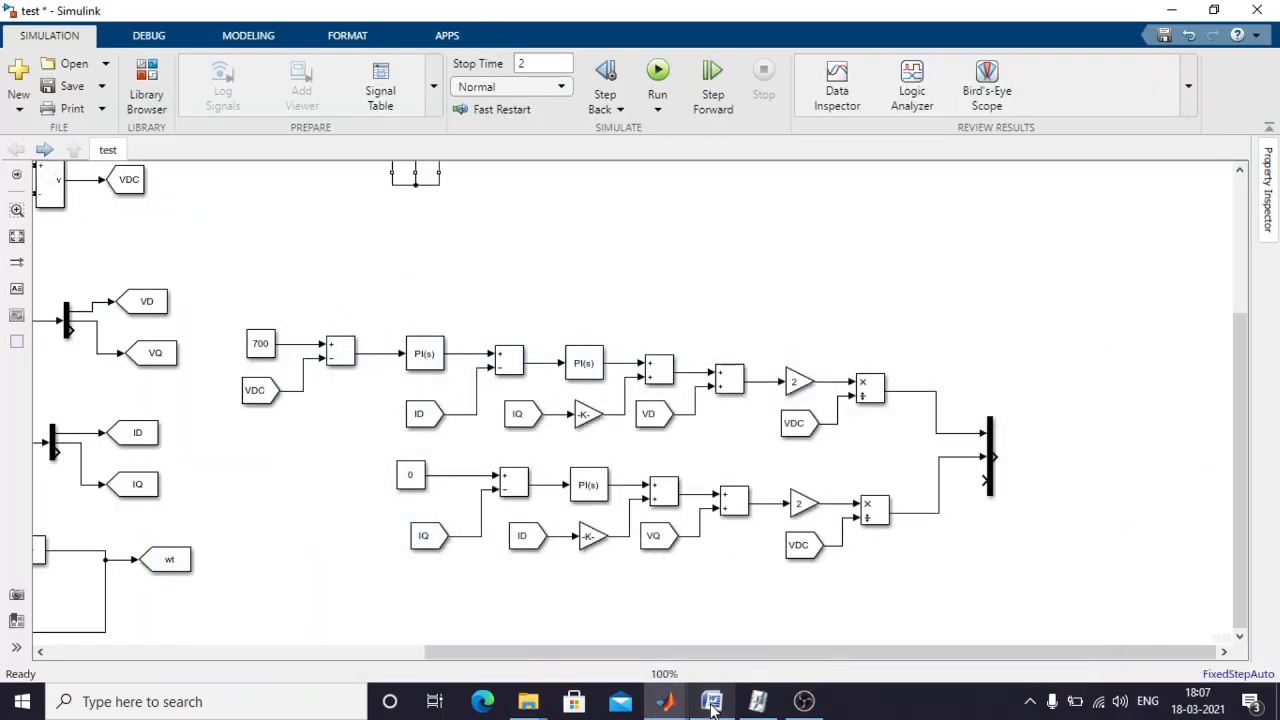
{"action": "left_click", "coordinate": [711, 703]}
{"action": "left_click", "coordinate": [711, 703]}
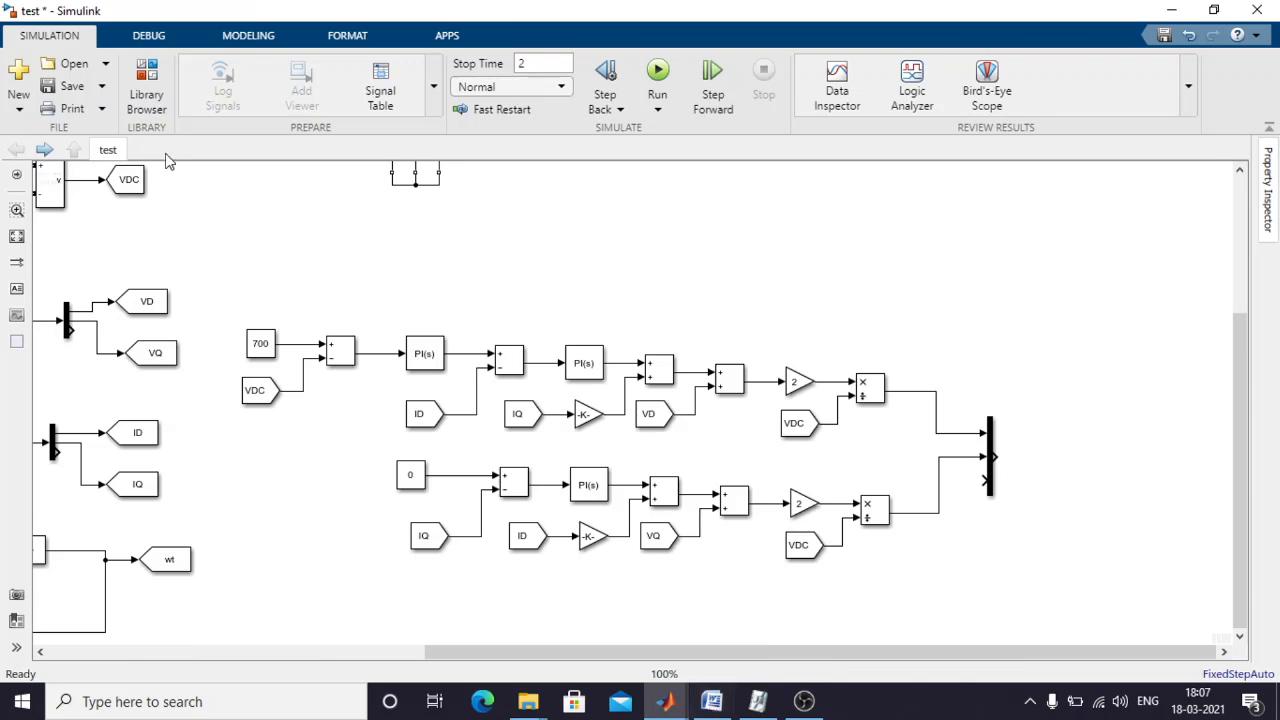
{"action": "left_click", "coordinate": [148, 80]}
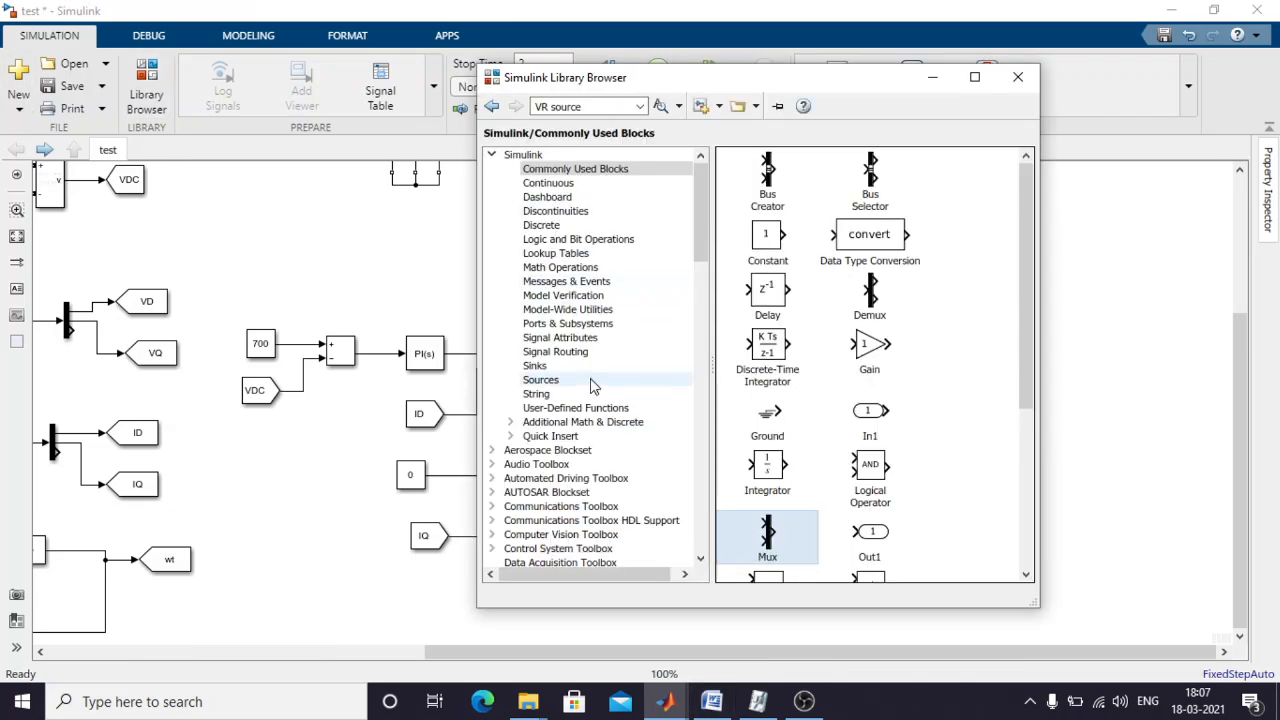
{"action": "scroll", "coordinate": [595, 390], "scroll_direction": "down", "scroll_amount": 15}
{"action": "scroll", "coordinate": [600, 400], "scroll_direction": "down", "scroll_amount": 4}
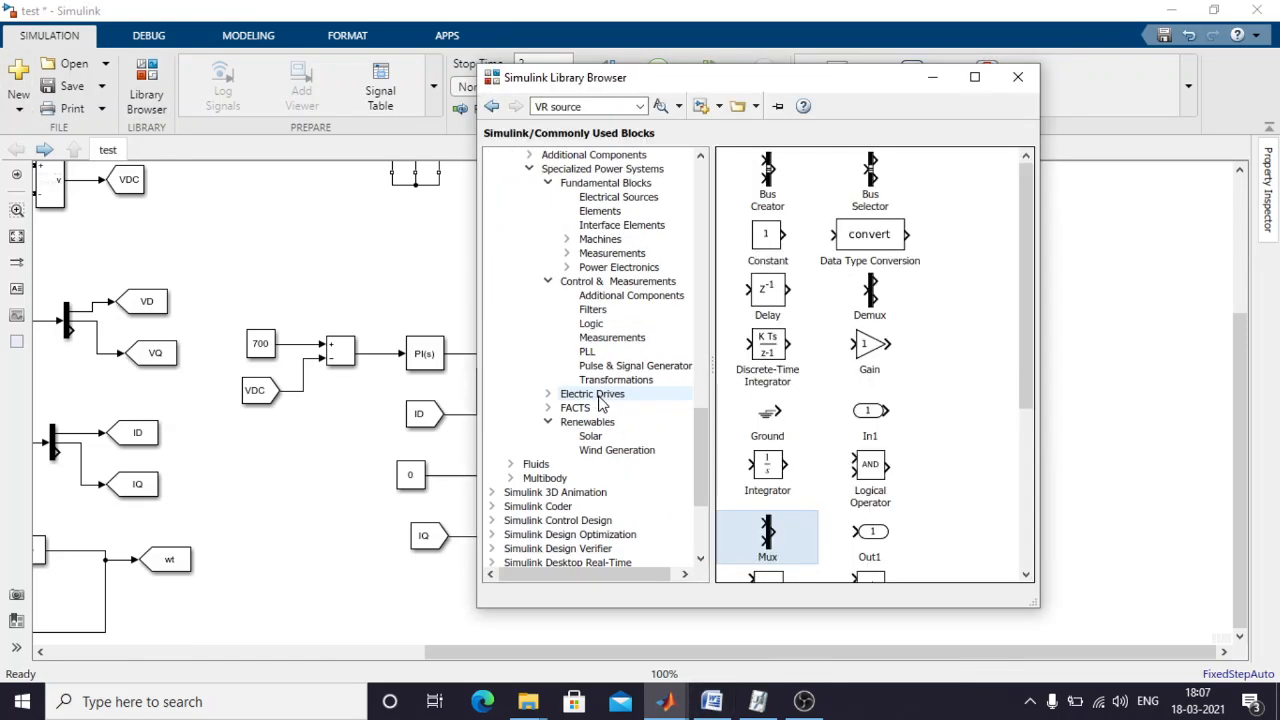
{"action": "left_click", "coordinate": [612, 381]}
{"action": "left_click", "coordinate": [830, 252]}
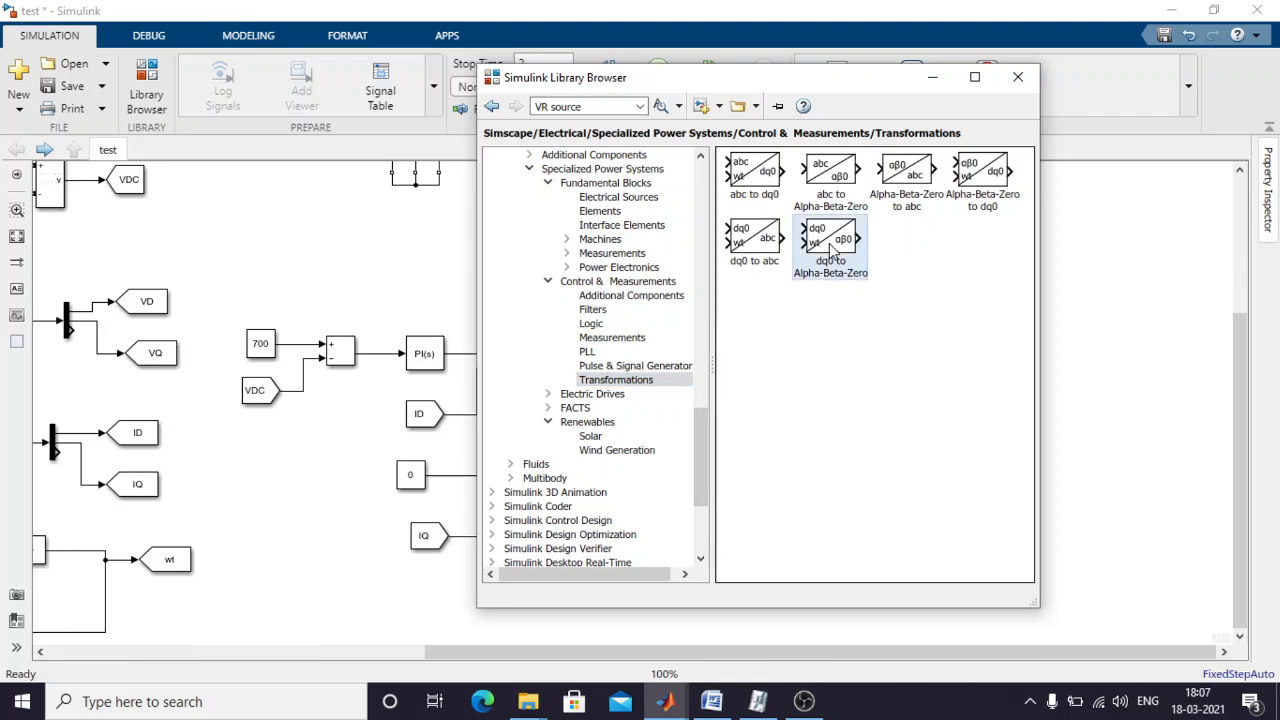
{"action": "left_click", "coordinate": [760, 250]}
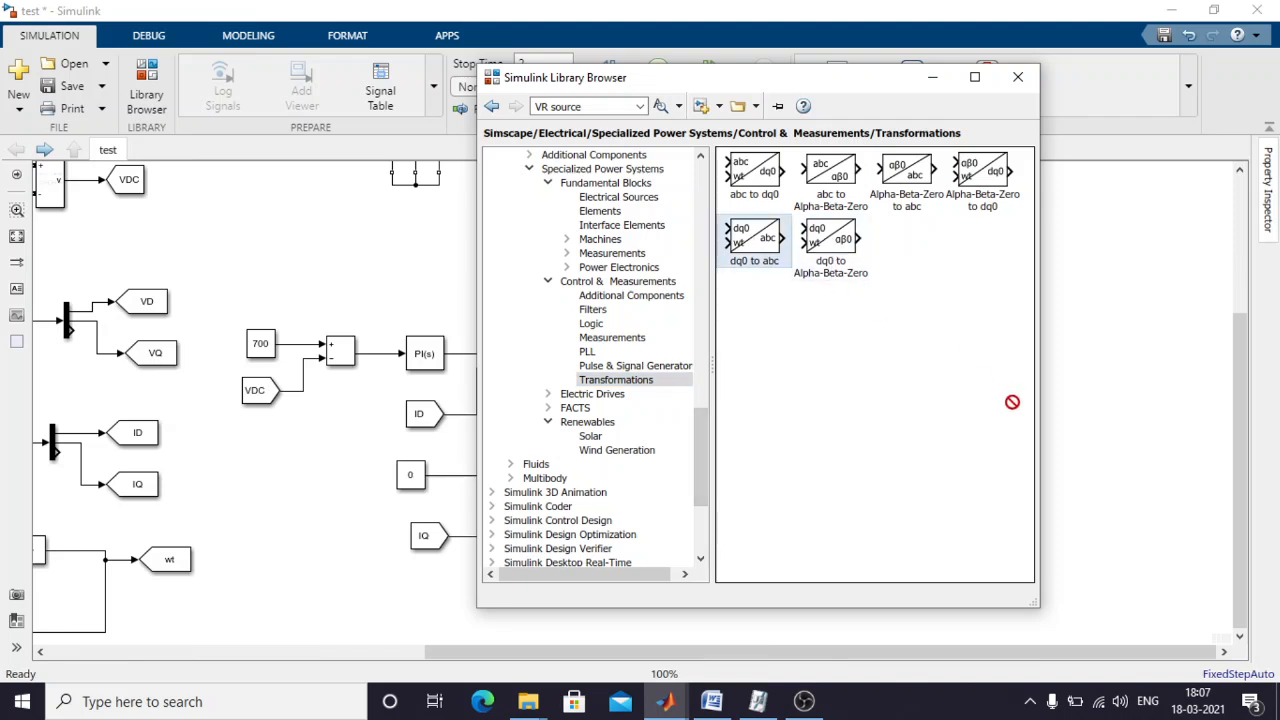
{"action": "left_click_drag", "start_coordinate": [1012, 402], "coordinate": [1090, 475]}
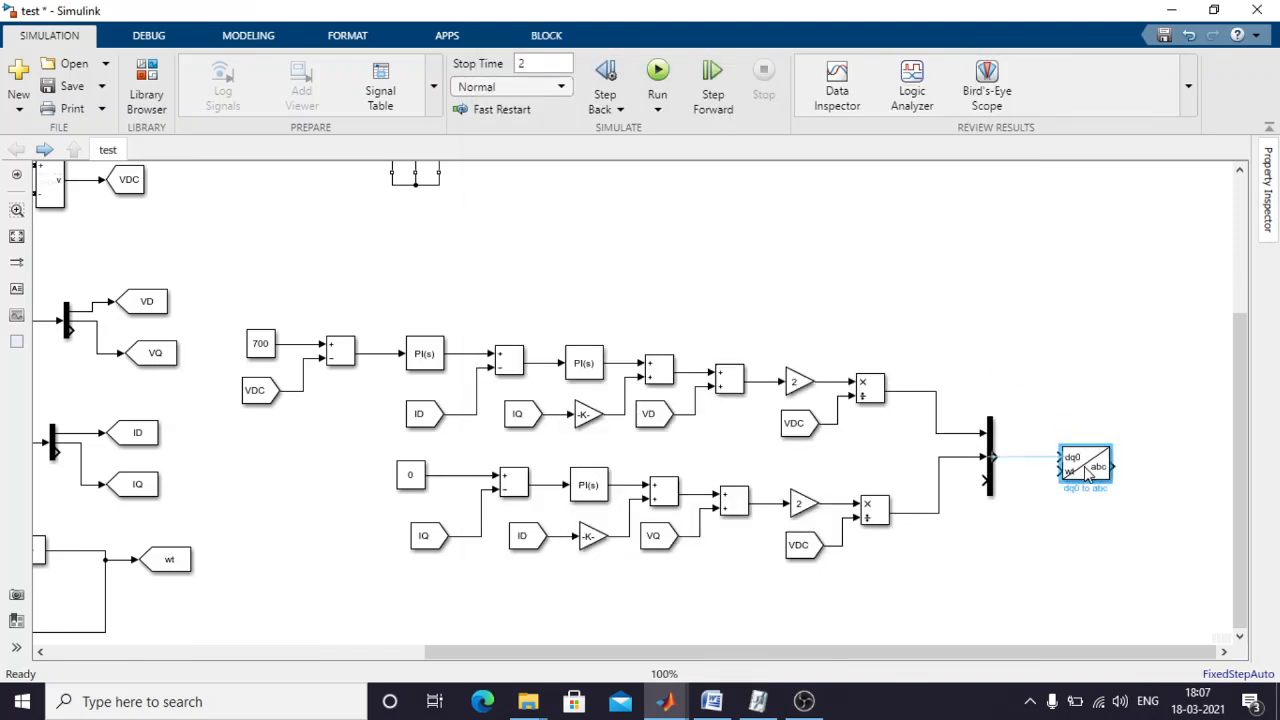
{"action": "left_click", "coordinate": [1047, 456]}
{"action": "left_click", "coordinate": [883, 537]}
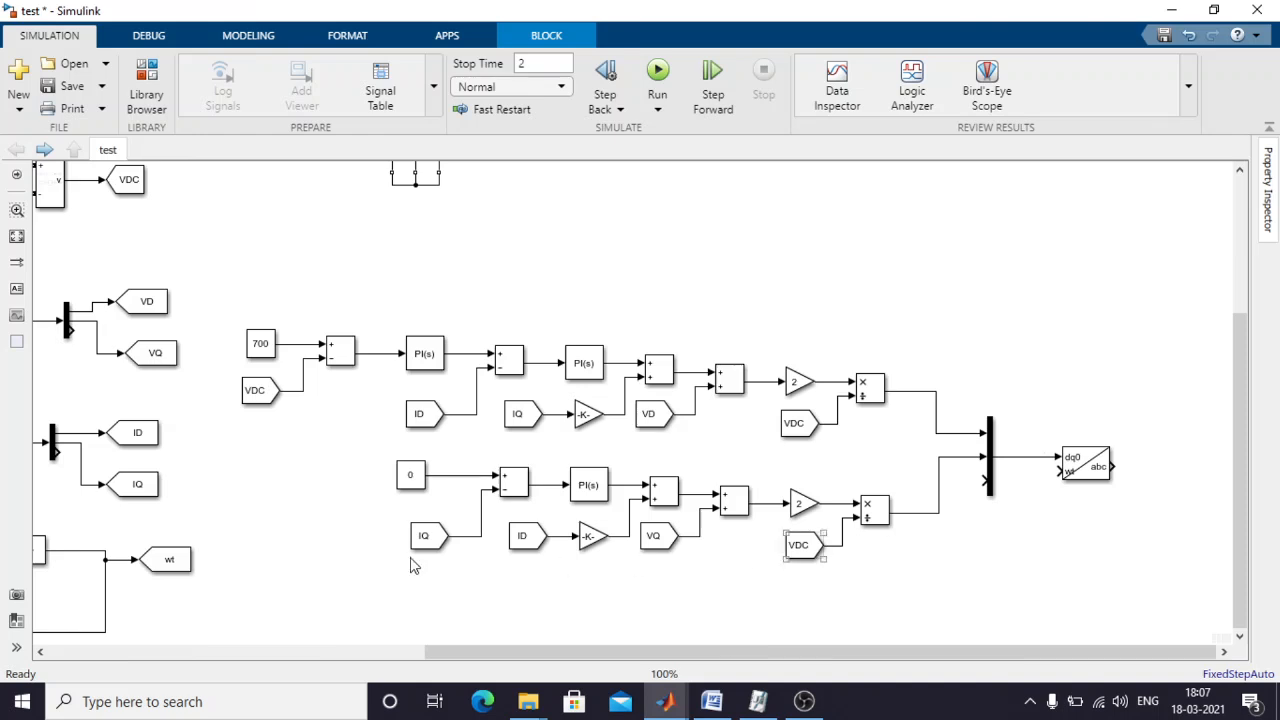
{"action": "left_click_drag", "start_coordinate": [163, 563], "coordinate": [248, 577]}
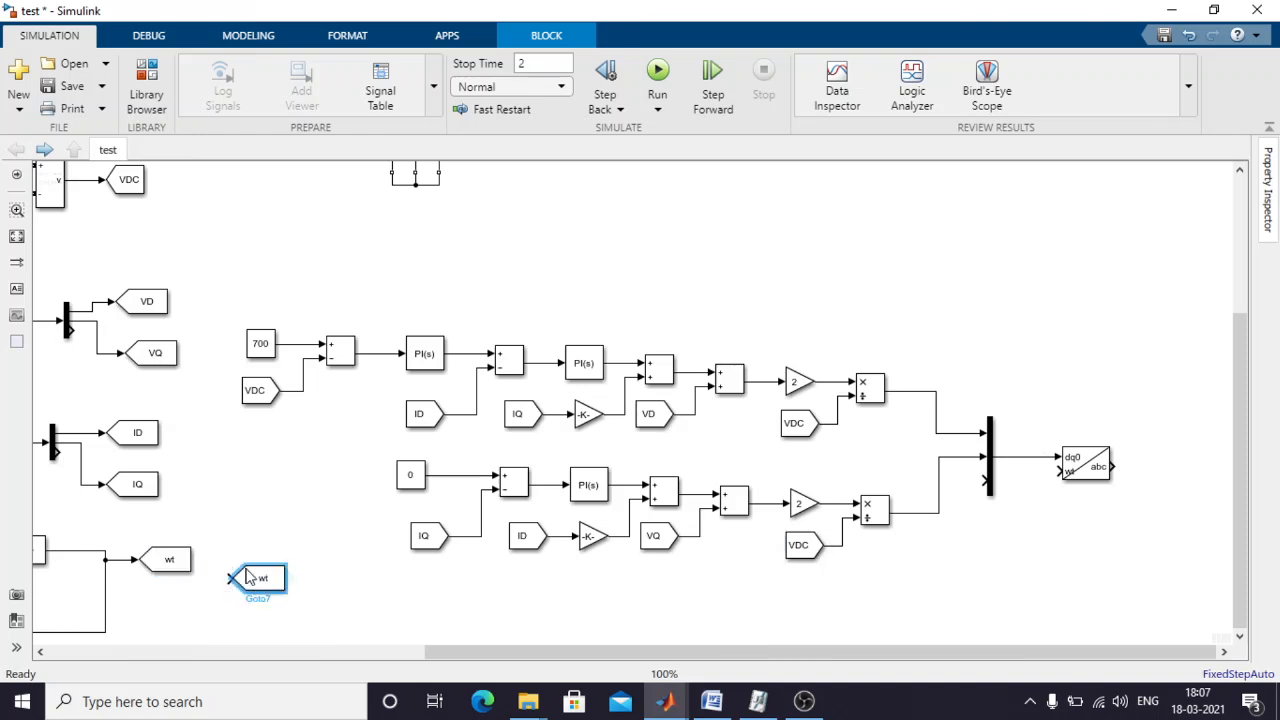
{"action": "left_click", "coordinate": [260, 579]}
{"action": "key", "text": "Delete"}
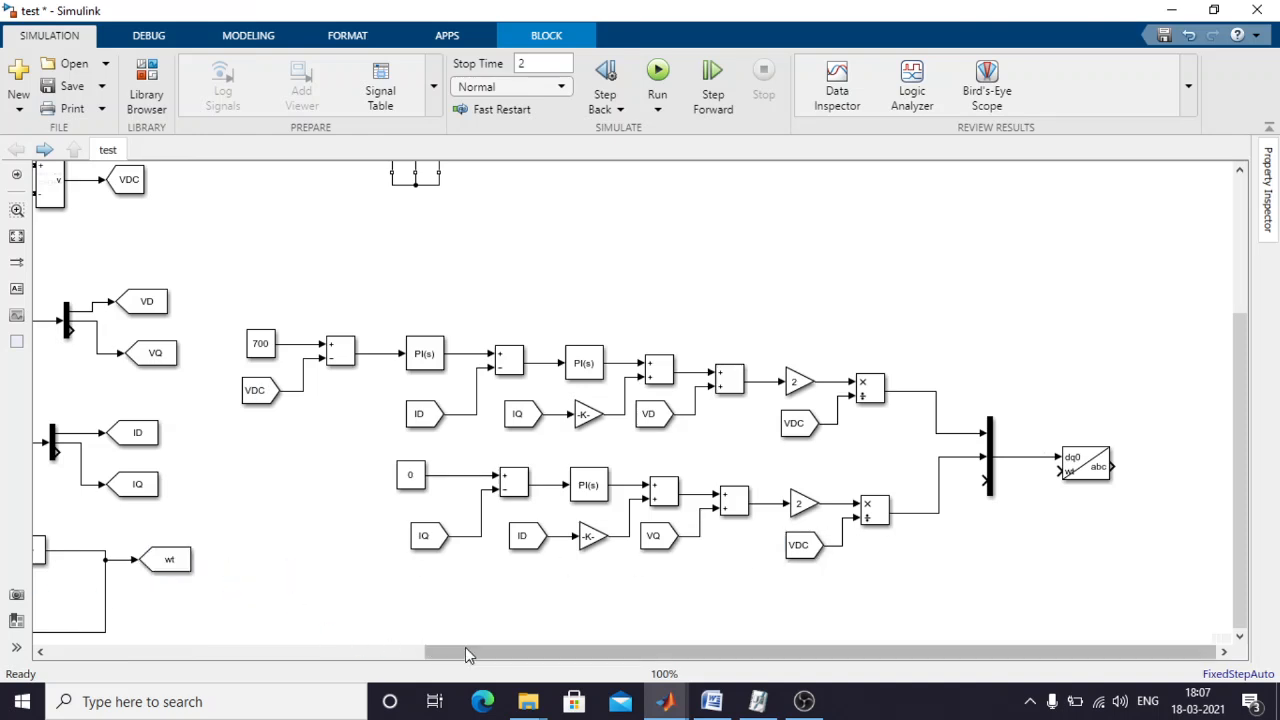
Copy an existing wt From block to below the Mux and connect it to the wt input of the dq0 to abc block.
{"action": "left_click_drag", "start_coordinate": [465, 650], "coordinate": [309, 651]}
{"action": "left_click", "coordinate": [75, 483]}
{"action": "left_click_drag", "start_coordinate": [76, 483], "coordinate": [1090, 596]}
{"action": "left_click_drag", "start_coordinate": [1116, 651], "coordinate": [1203, 651]}
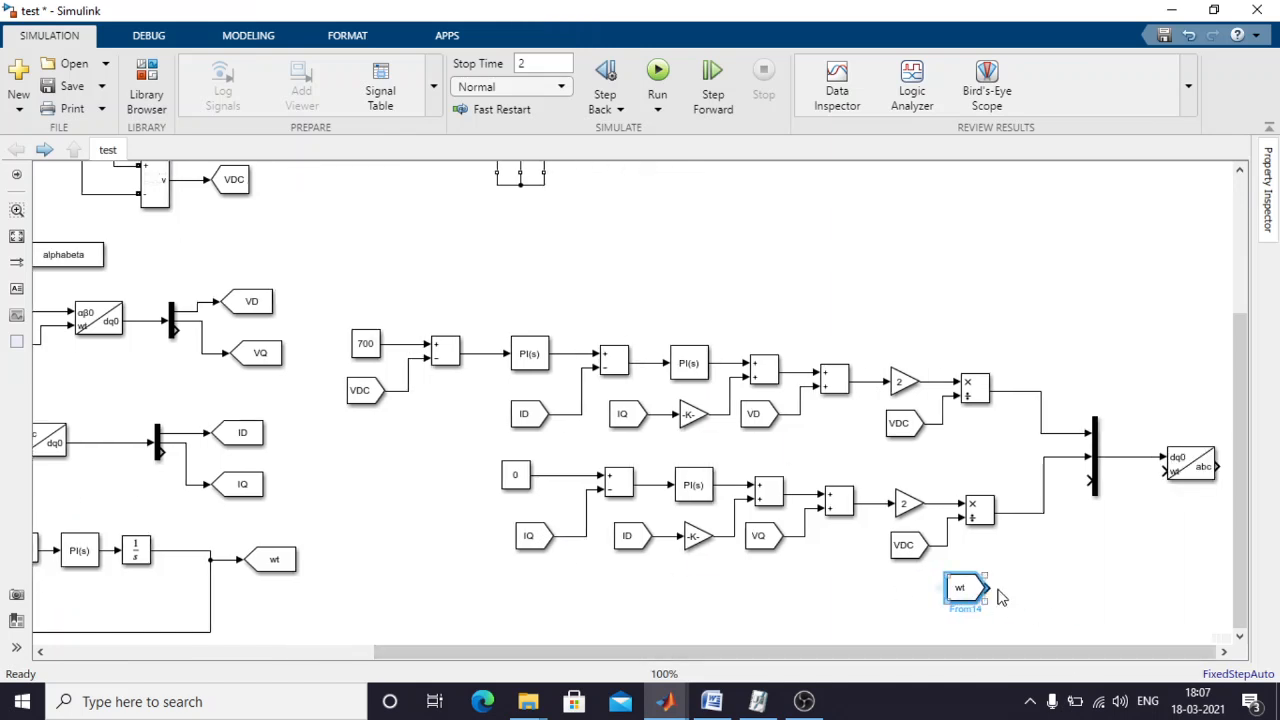
{"action": "left_click_drag", "start_coordinate": [970, 589], "coordinate": [1165, 469]}
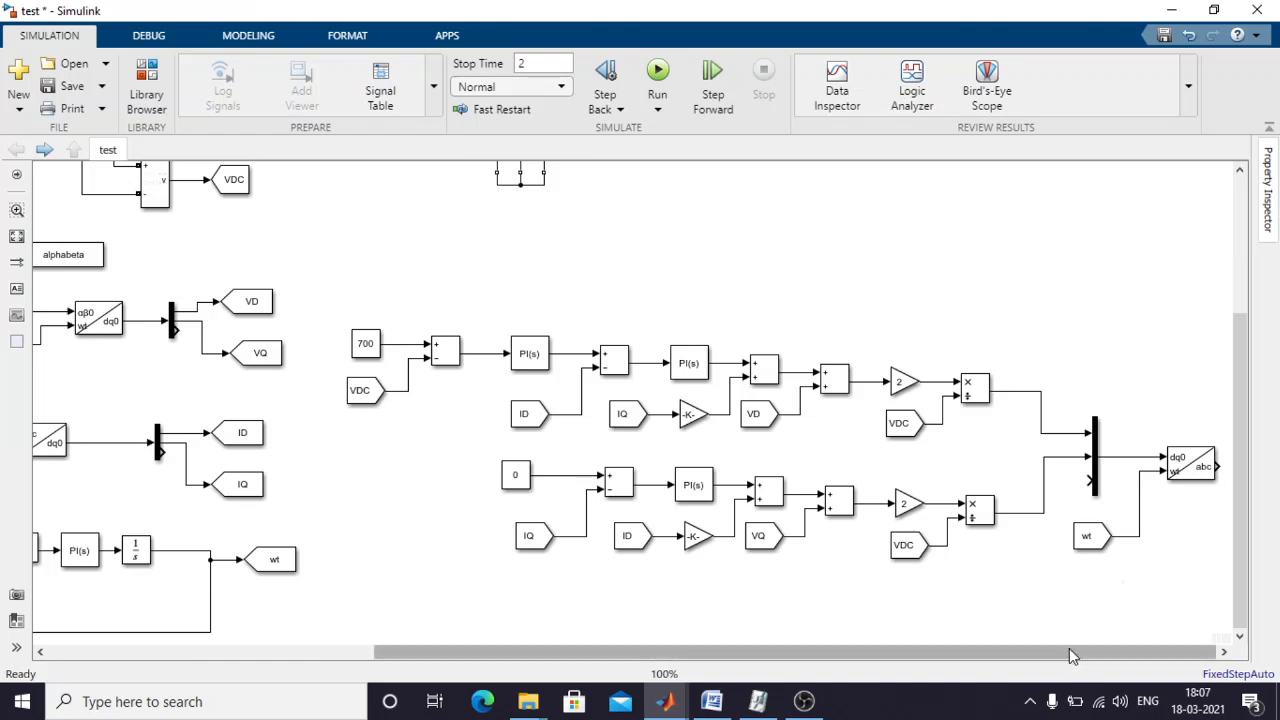
{"action": "left_click", "coordinate": [517, 420]}
{"action": "left_click", "coordinate": [500, 414]}
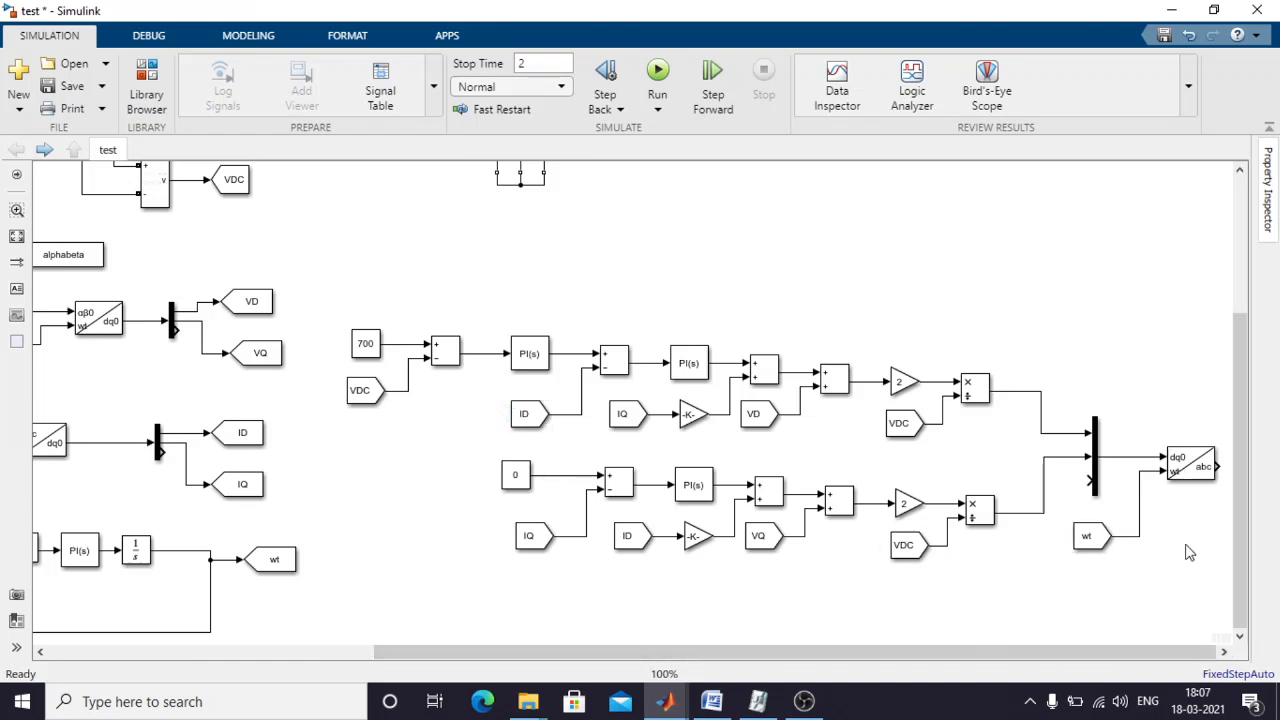
Examine the PWM generator diagram and the Repeating Sequence parameters in the Word document.
{"action": "scroll", "coordinate": [897, 480], "scroll_direction": "down", "scroll_amount": 4}
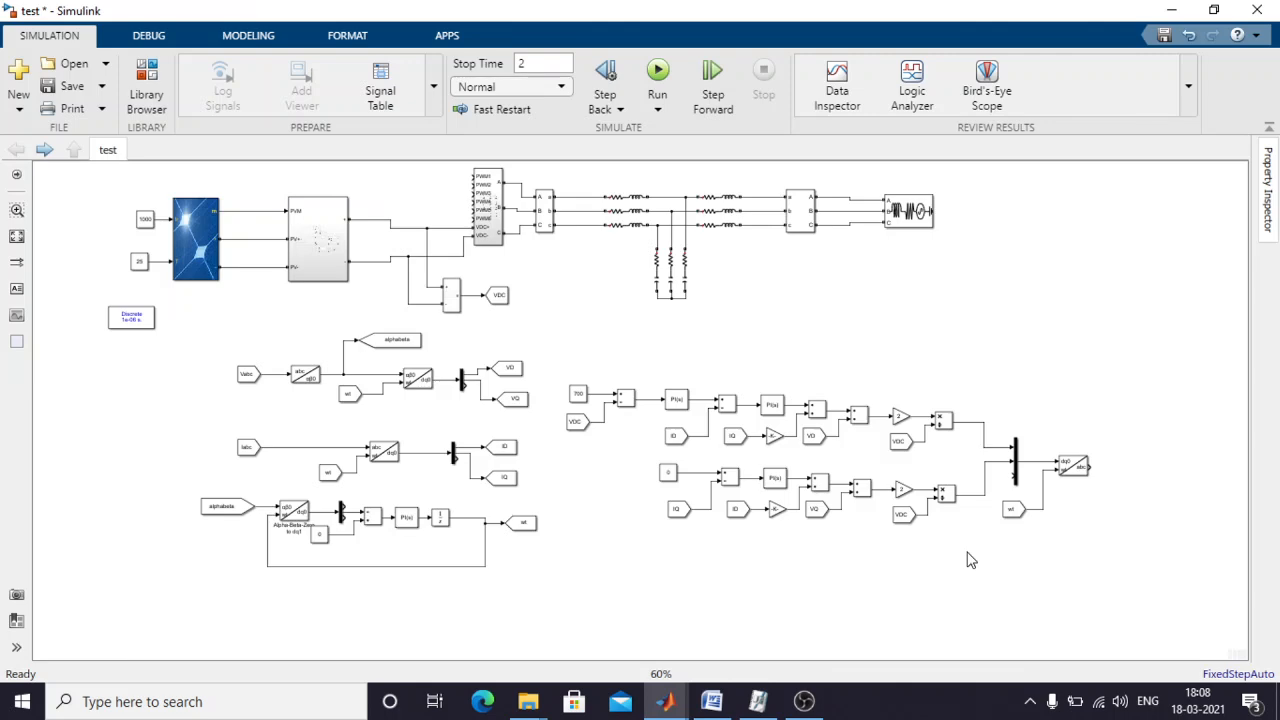
{"action": "left_click", "coordinate": [711, 701]}
{"action": "scroll", "coordinate": [636, 507], "scroll_direction": "down", "scroll_amount": 8}
{"action": "scroll", "coordinate": [637, 506], "scroll_direction": "down", "scroll_amount": 20}
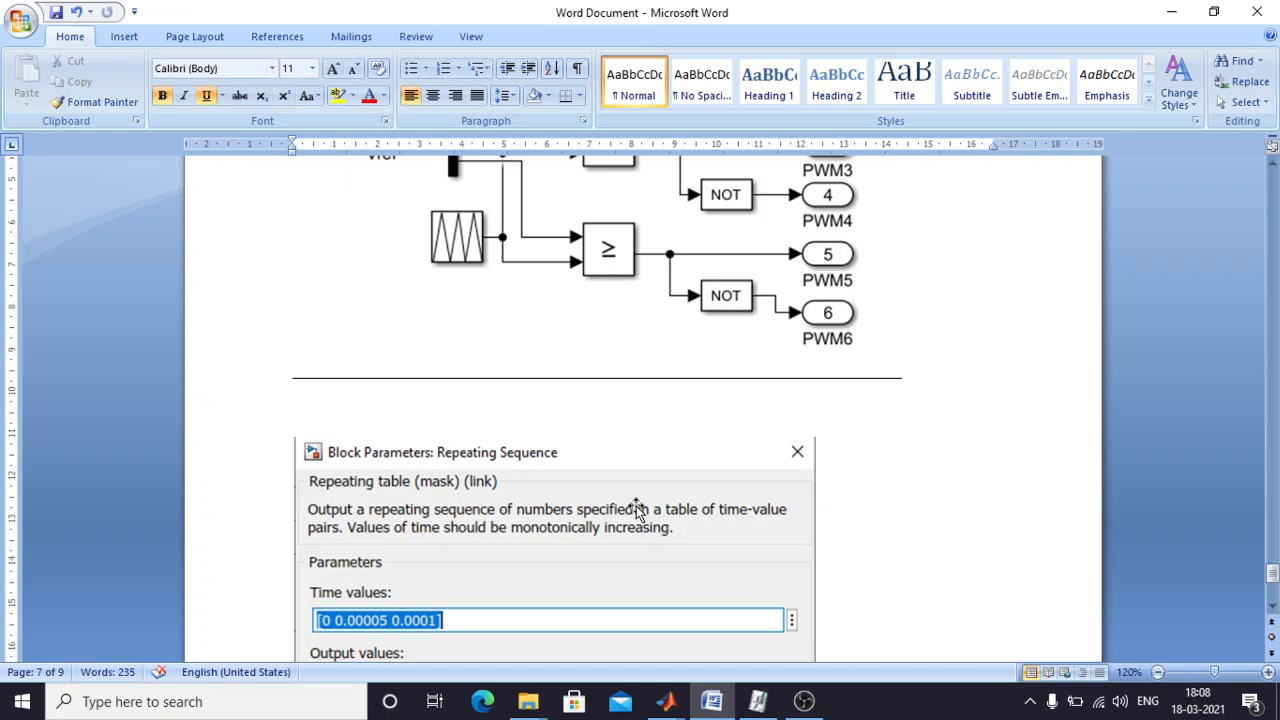
{"action": "scroll", "coordinate": [637, 506], "scroll_direction": "up", "scroll_amount": 1}
{"action": "scroll", "coordinate": [634, 508], "scroll_direction": "down", "scroll_amount": 5}
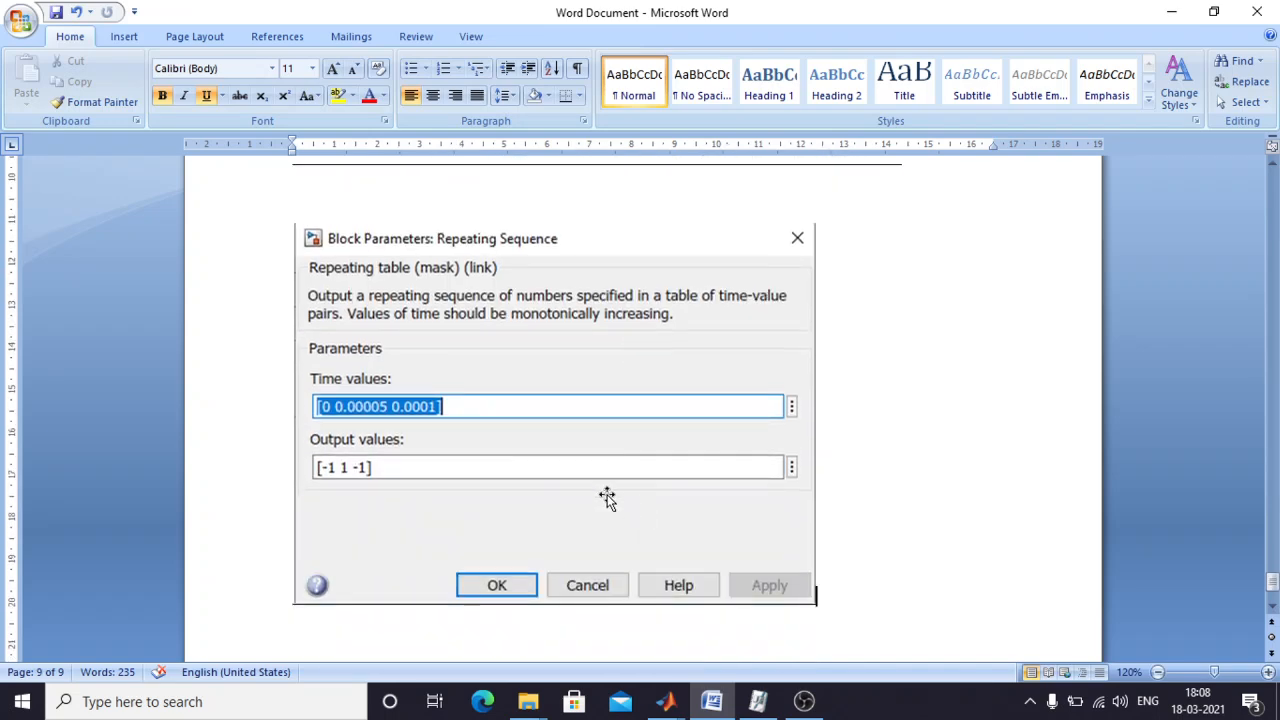
{"action": "scroll", "coordinate": [577, 400], "scroll_direction": "up", "scroll_amount": 2}
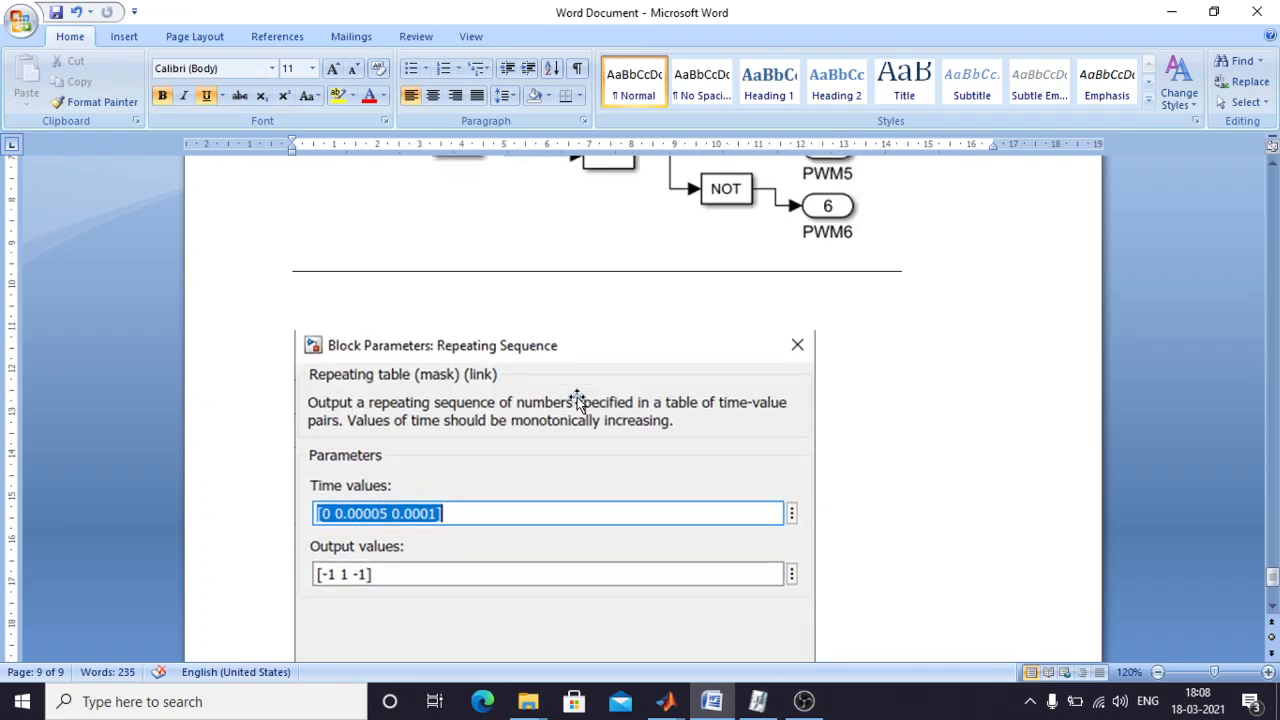
{"action": "left_click", "coordinate": [727, 708]}
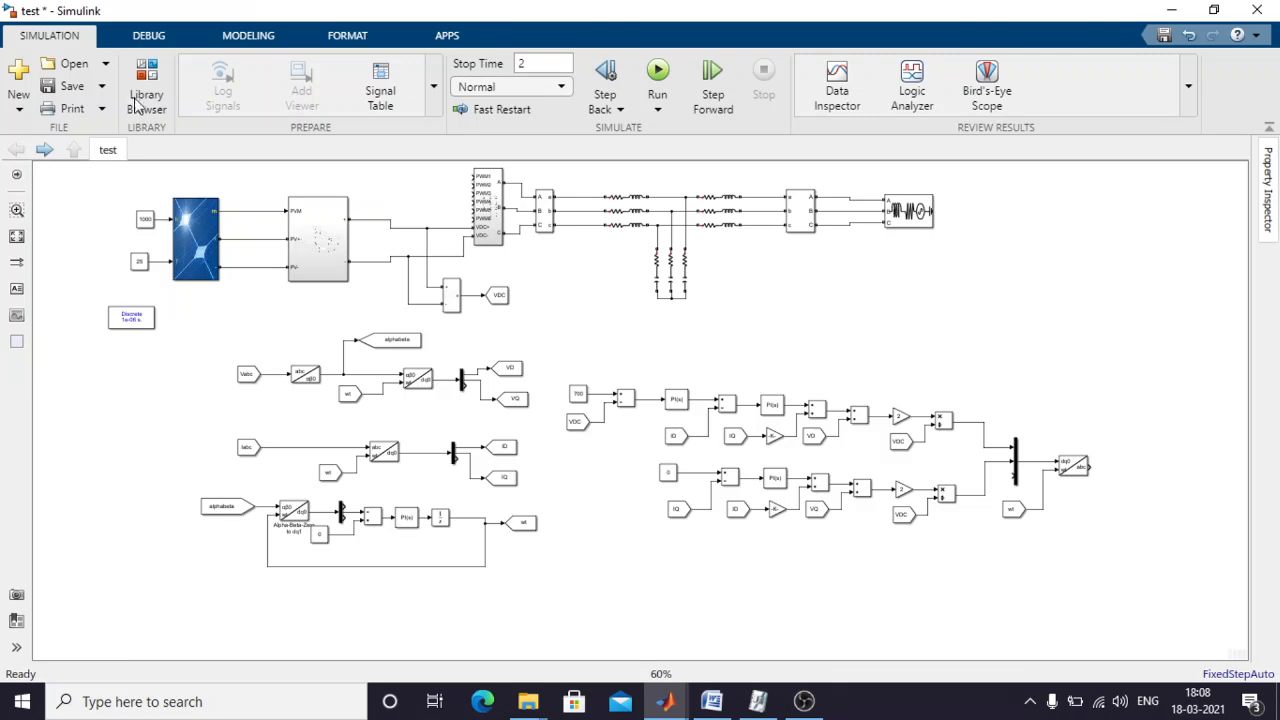
Place a Repeating Sequence block from the Simulink Sources library below and beyond the dq0 to abc block.
{"action": "left_click", "coordinate": [145, 100]}
{"action": "scroll", "coordinate": [686, 402], "scroll_direction": "up", "scroll_amount": 10}
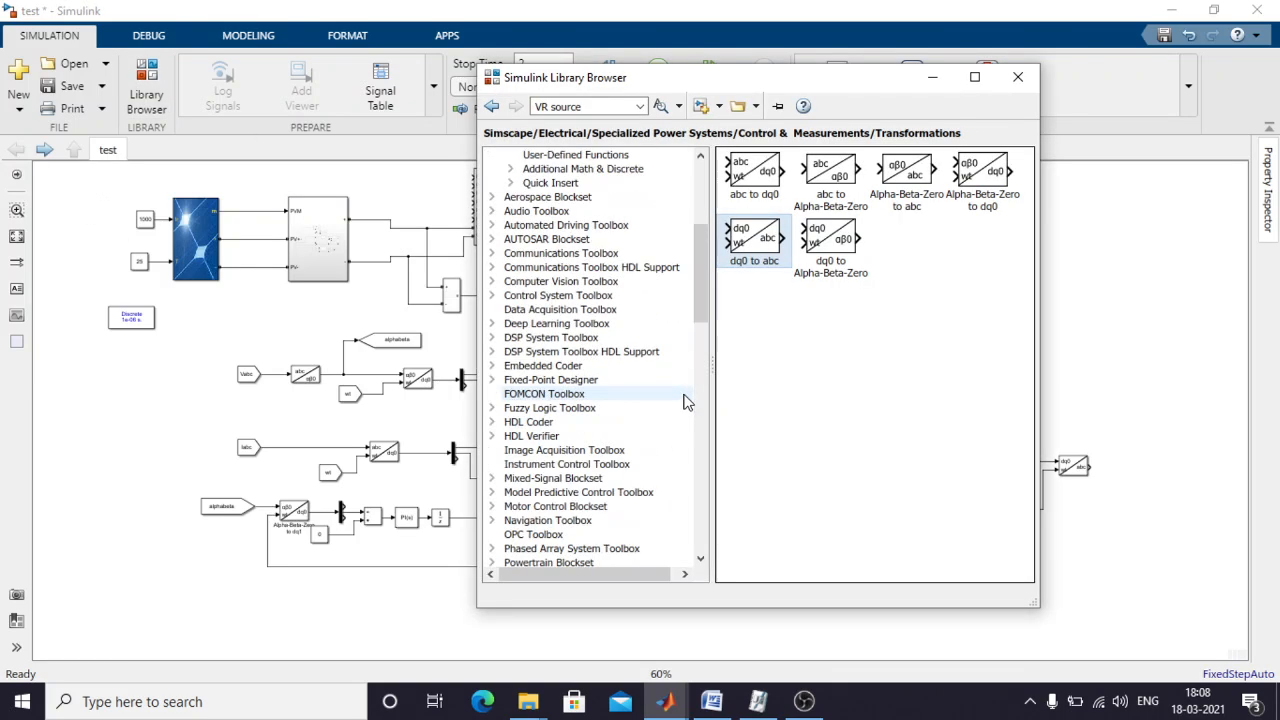
{"action": "scroll", "coordinate": [686, 402], "scroll_direction": "up", "scroll_amount": 6}
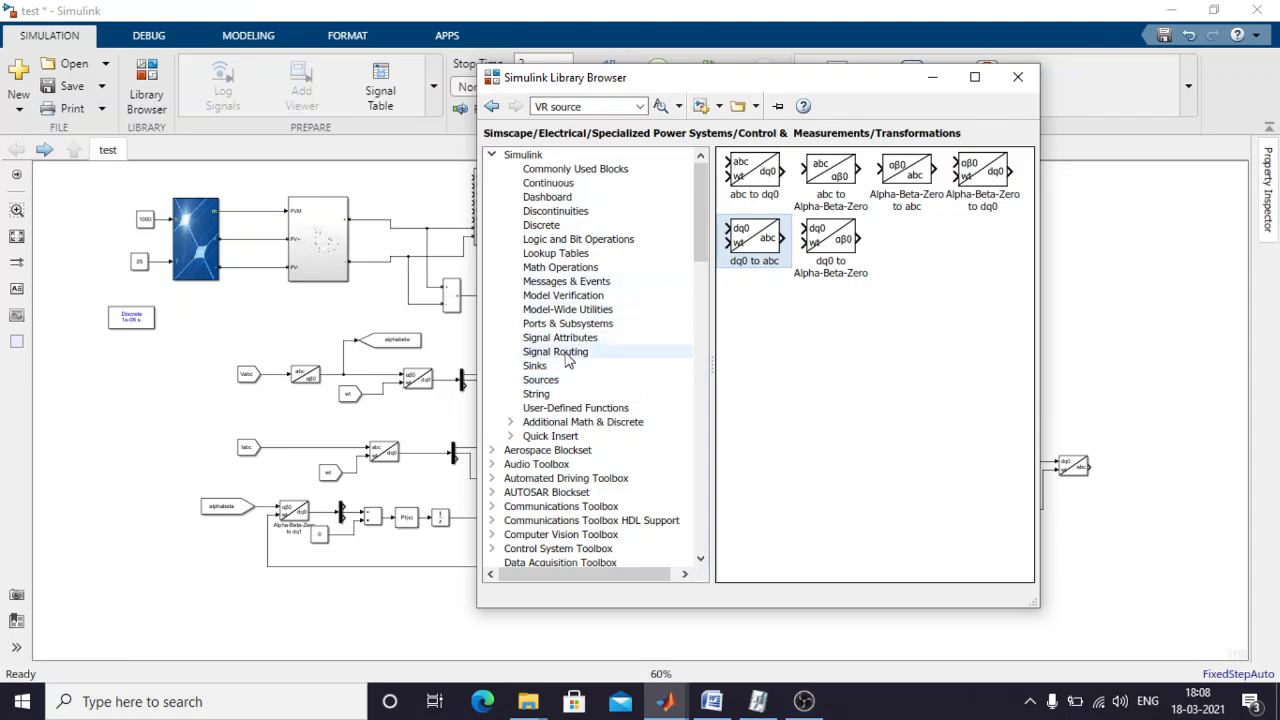
{"action": "left_click", "coordinate": [540, 380]}
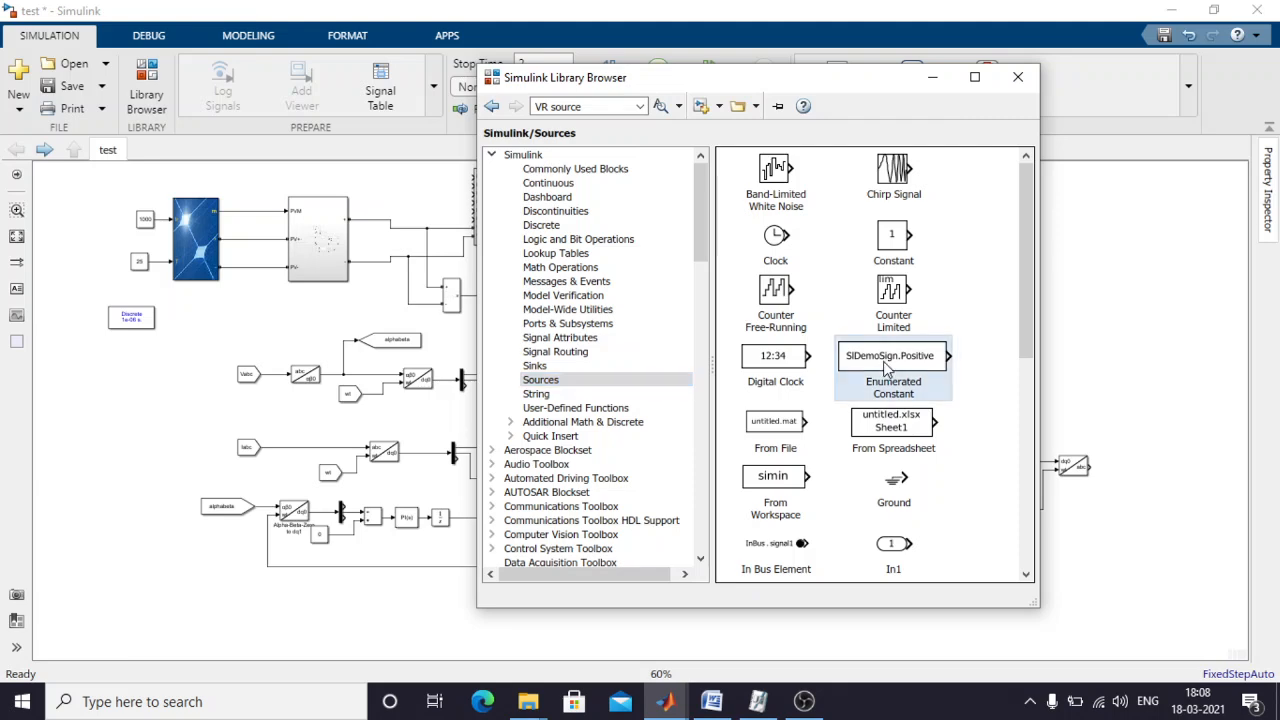
{"action": "scroll", "coordinate": [860, 480], "scroll_direction": "down", "scroll_amount": 5}
{"action": "scroll", "coordinate": [885, 378], "scroll_direction": "down", "scroll_amount": 3}
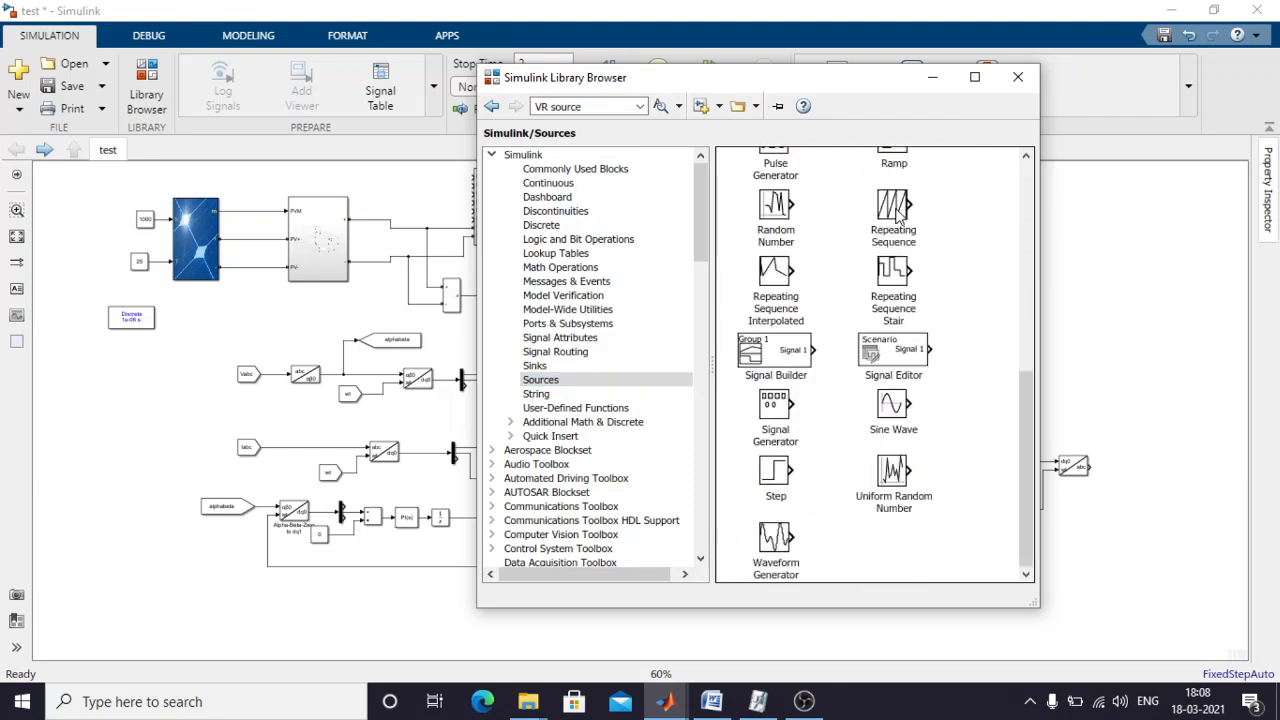
{"action": "left_click_drag", "start_coordinate": [897, 210], "coordinate": [1145, 540]}
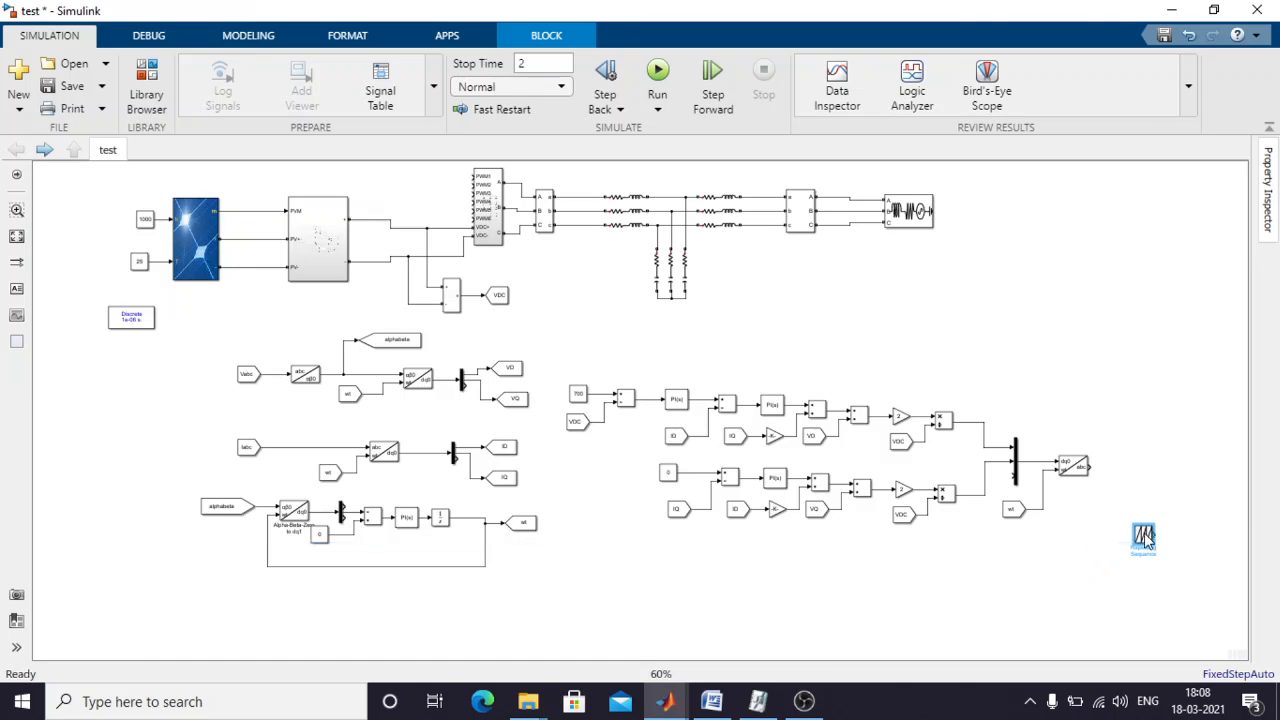
Set the time values of the Repeating Sequence block to [0 0.00005 0.0001], checking them against the Word document.
{"action": "double_click", "coordinate": [1144, 537]}
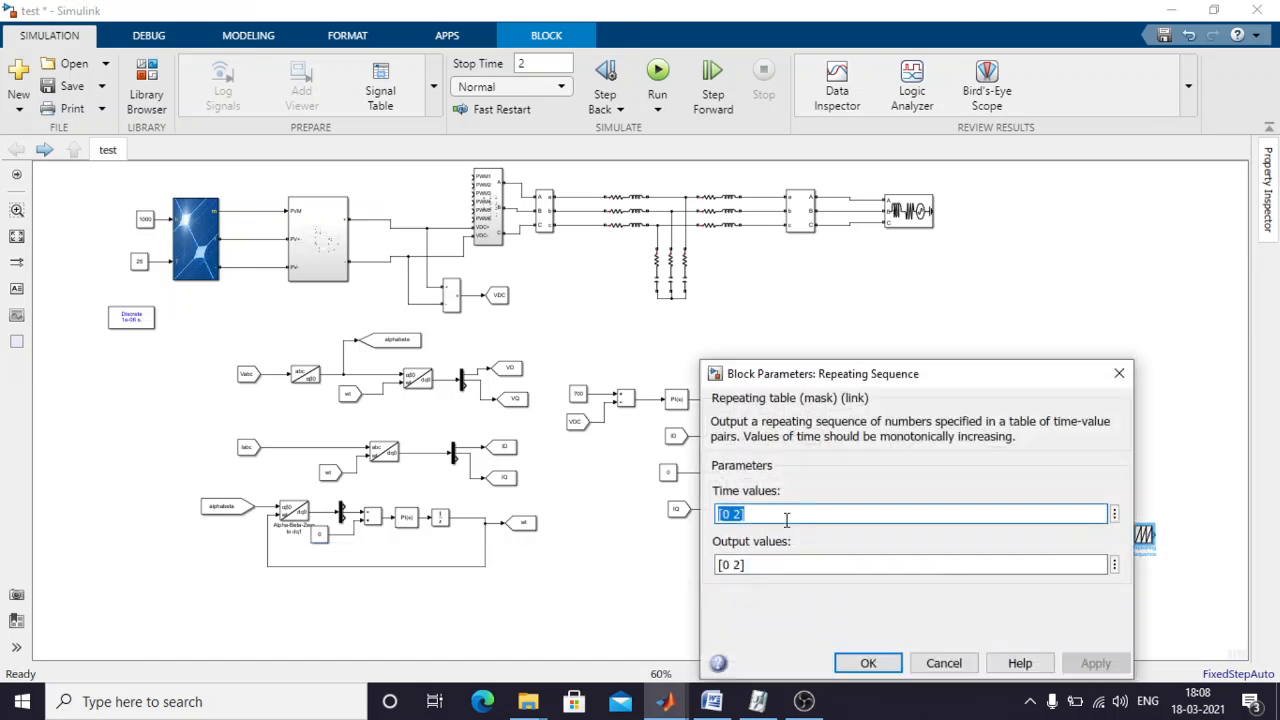
{"action": "key", "text": "BackSpace"}
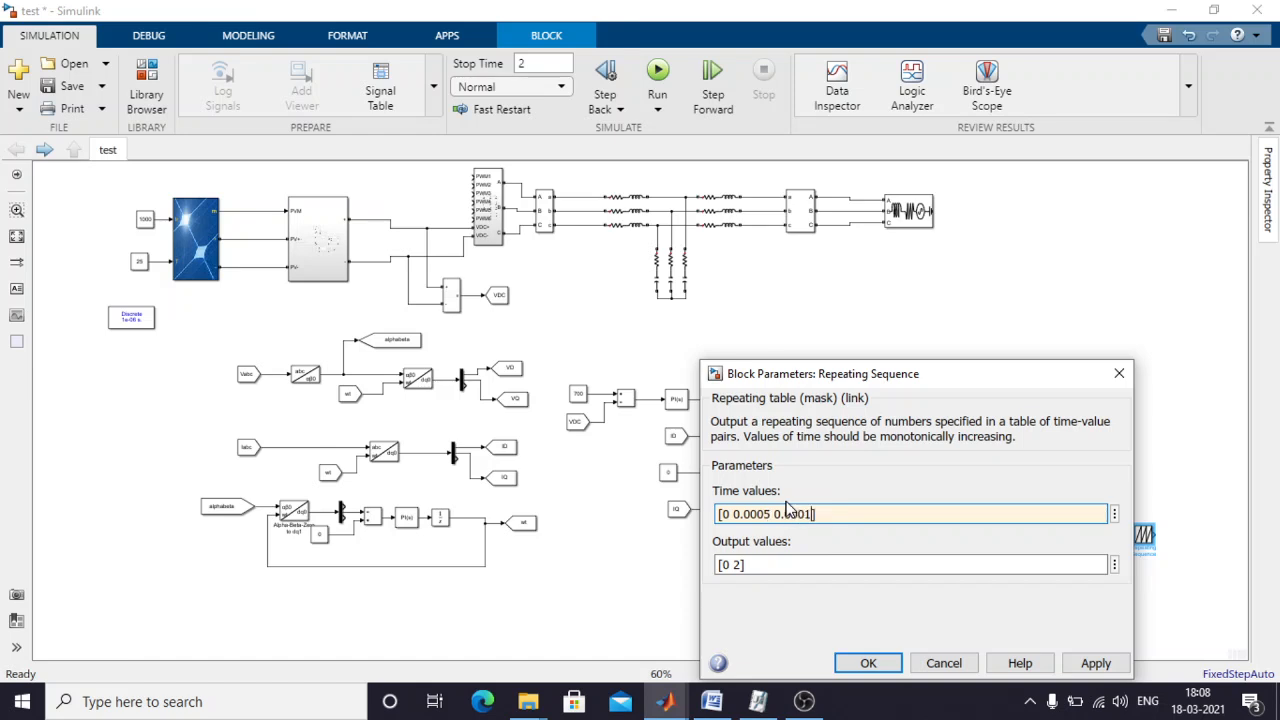
{"action": "left_click", "coordinate": [728, 706]}
{"action": "left_click", "coordinate": [728, 706]}
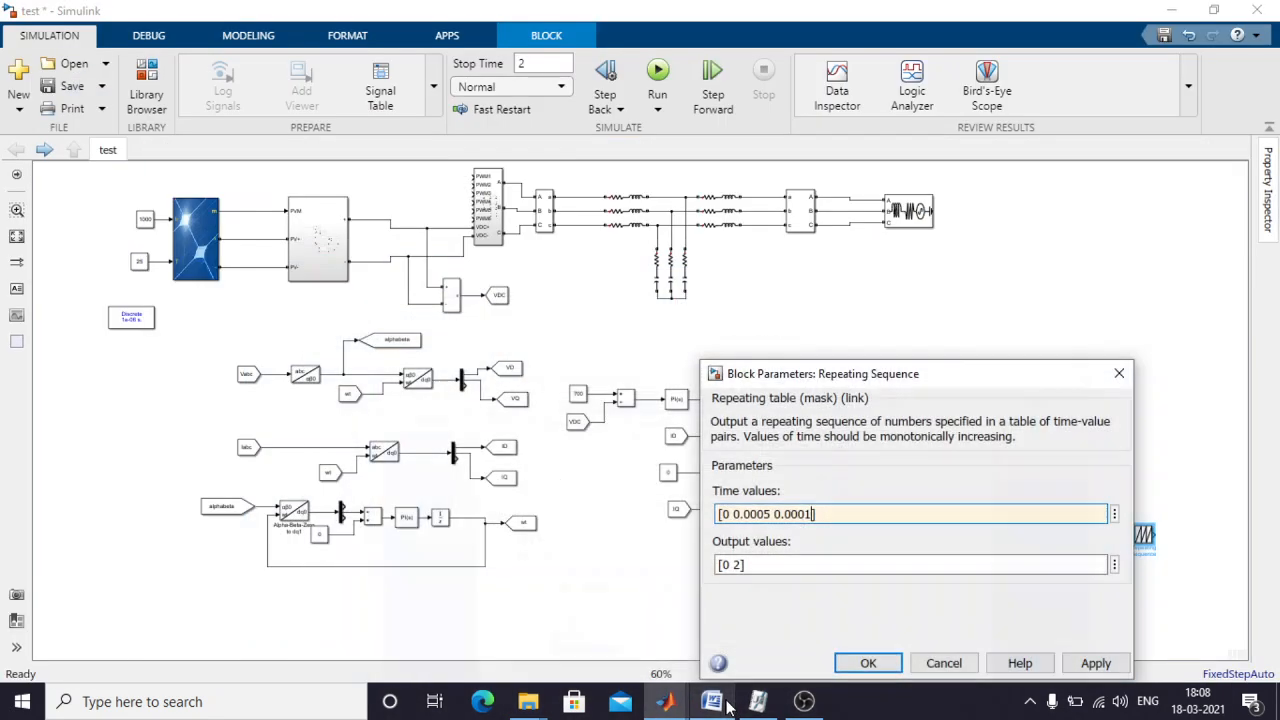
{"action": "triple_click", "coordinate": [767, 511]}
{"action": "left_click", "coordinate": [768, 513]}
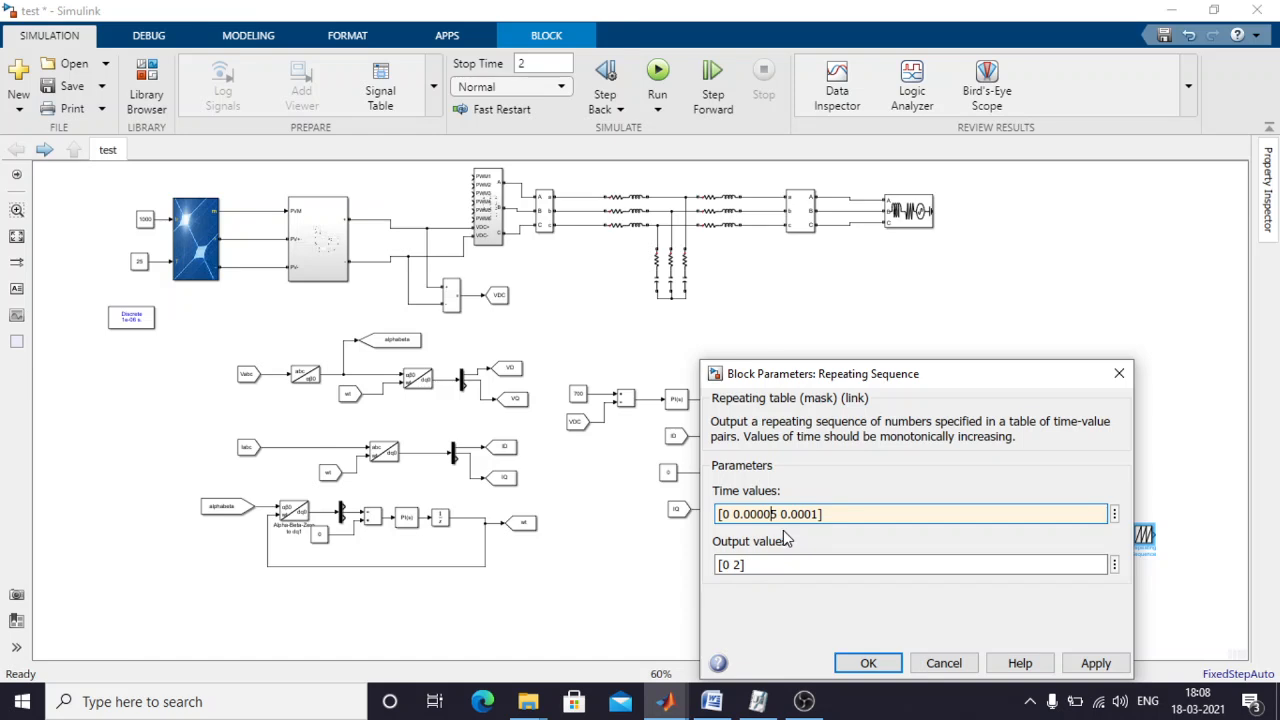
{"action": "type", "text": "0"}
Set the output values of the Repeating Sequence block to [-1 1 -1] and apply the parameters.
{"action": "triple_click", "coordinate": [767, 565]}
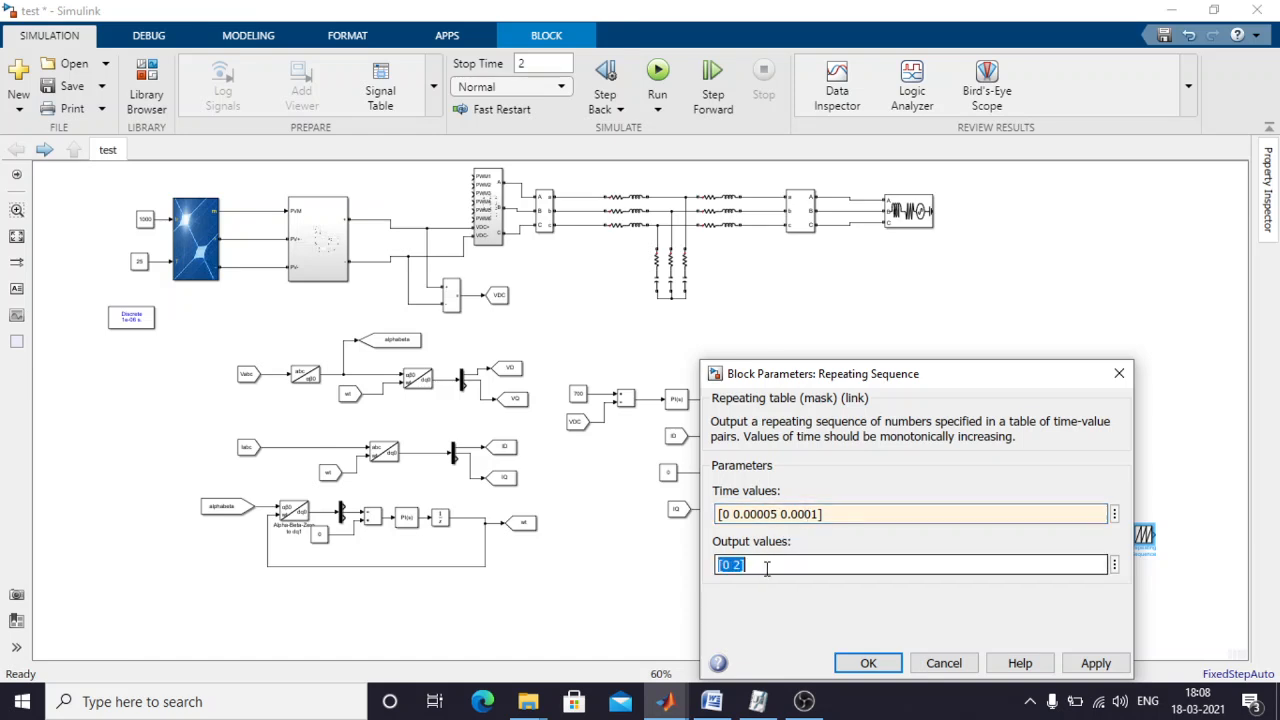
{"action": "key", "text": "BackSpace"}
{"action": "key", "text": "BackSpace"}
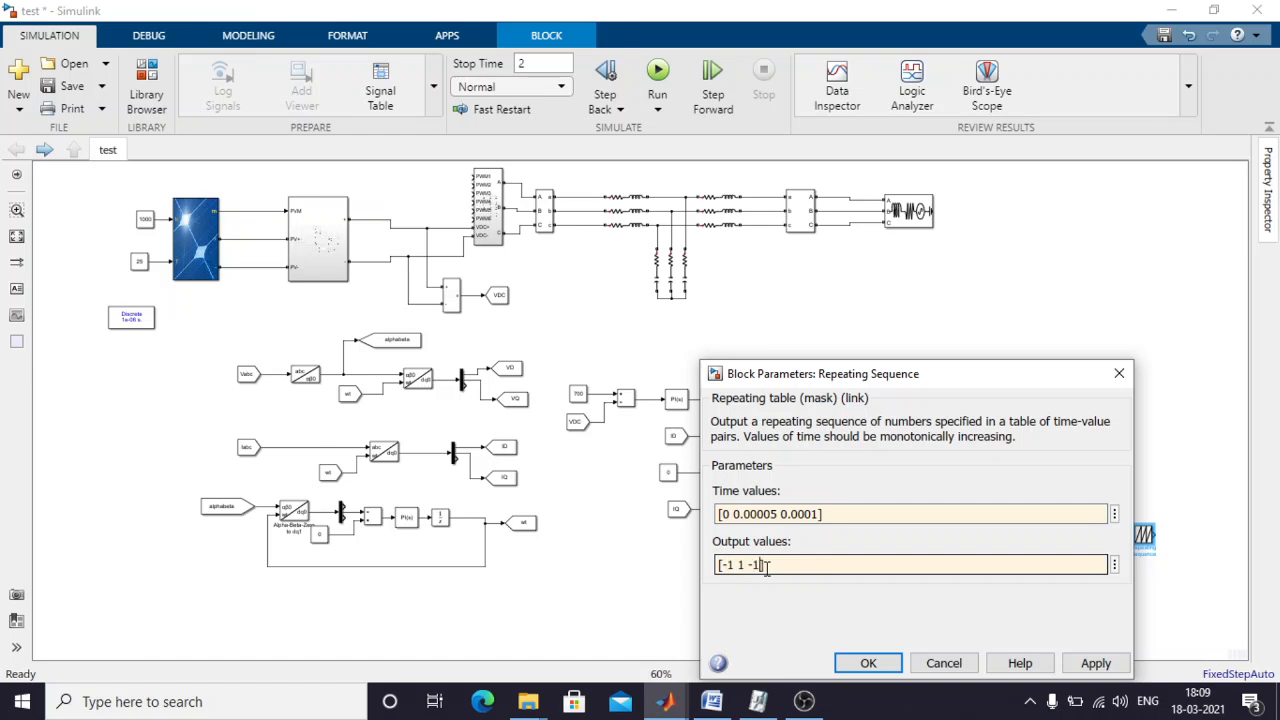
{"action": "left_click", "coordinate": [1095, 663]}
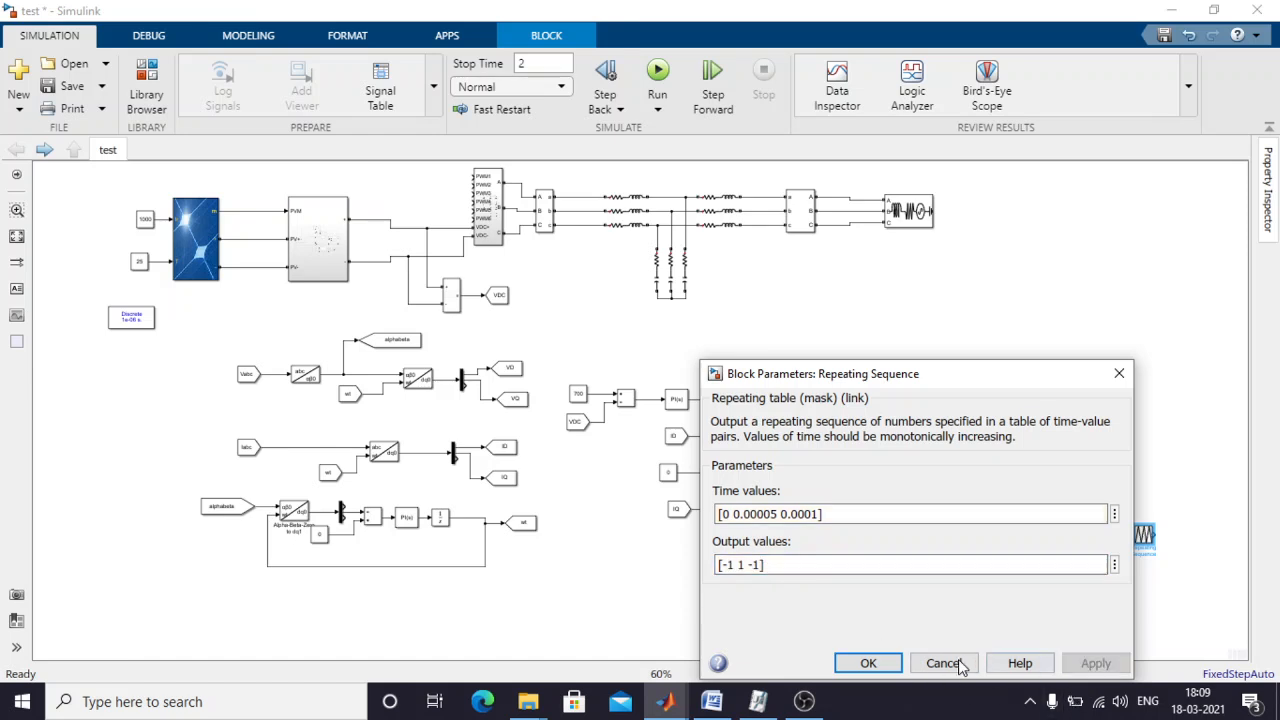
{"action": "left_click", "coordinate": [868, 663]}
Place a Demux block from the Commonly Used Blocks library and connect it to the abc output of the dq0 to abc block.
{"action": "scroll", "coordinate": [1185, 547], "scroll_direction": "up", "scroll_amount": 5}
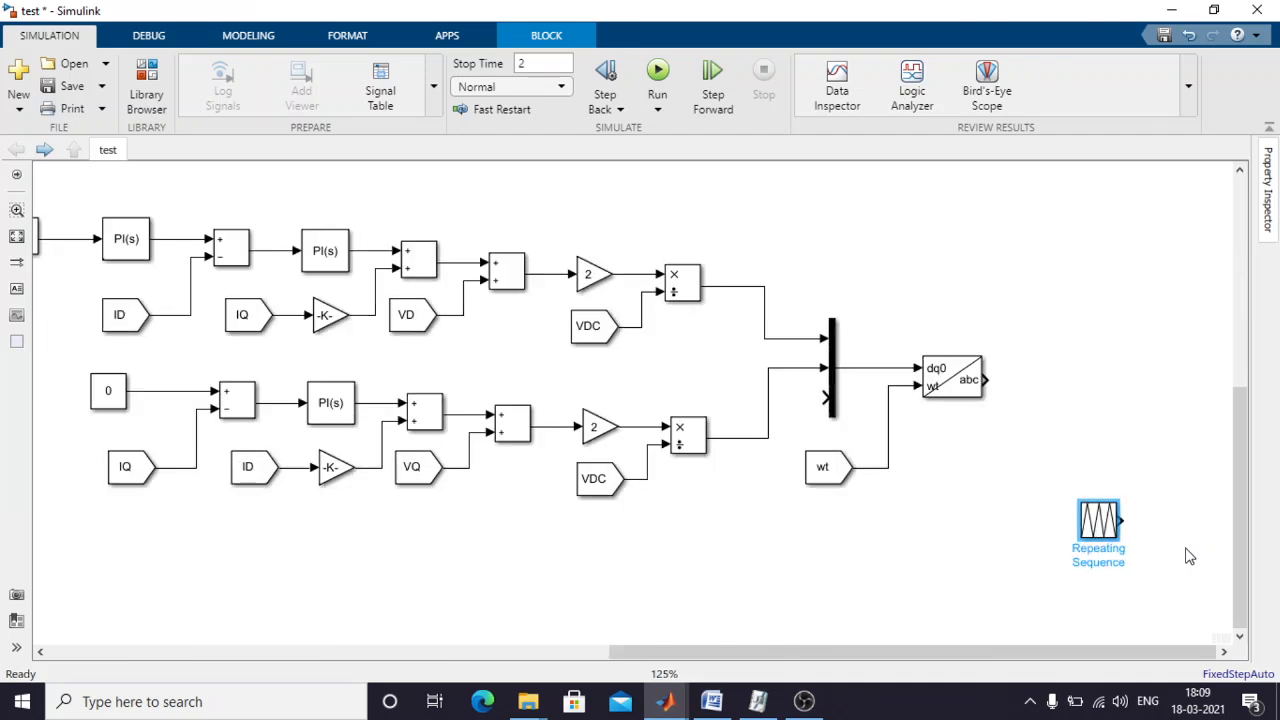
{"action": "left_click_drag", "start_coordinate": [1066, 517], "coordinate": [1084, 515]}
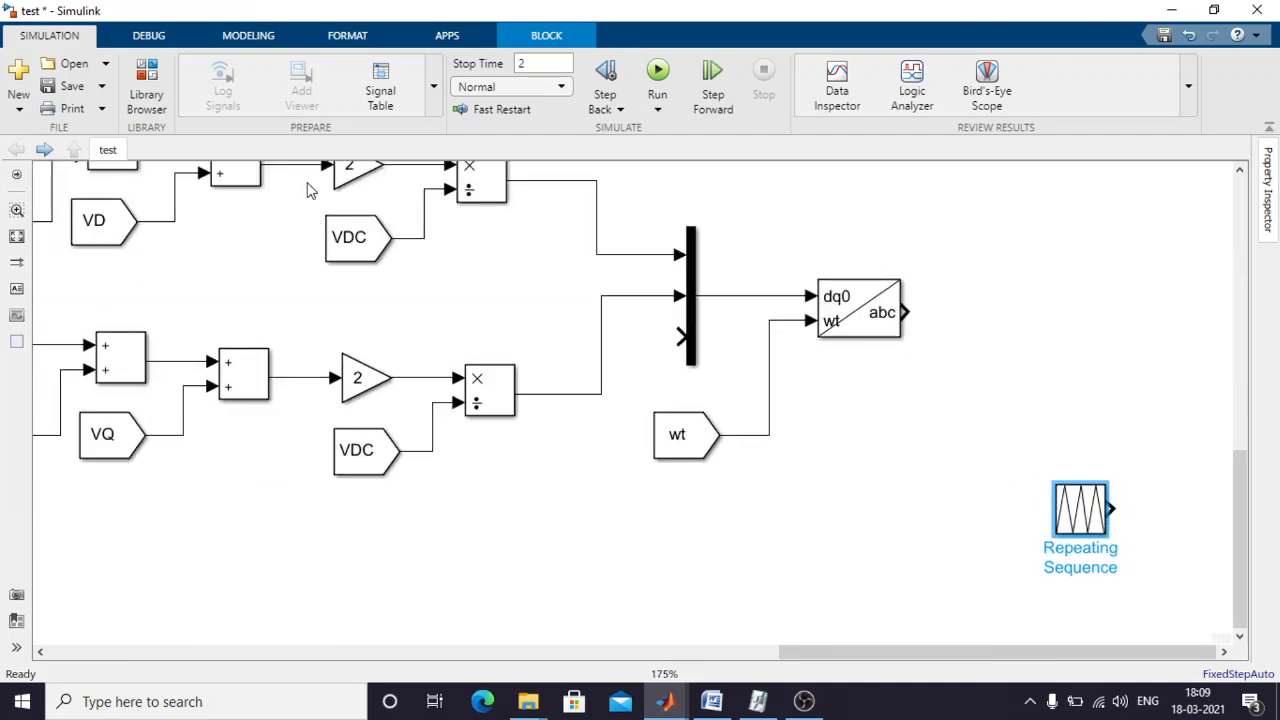
{"action": "left_click", "coordinate": [146, 82]}
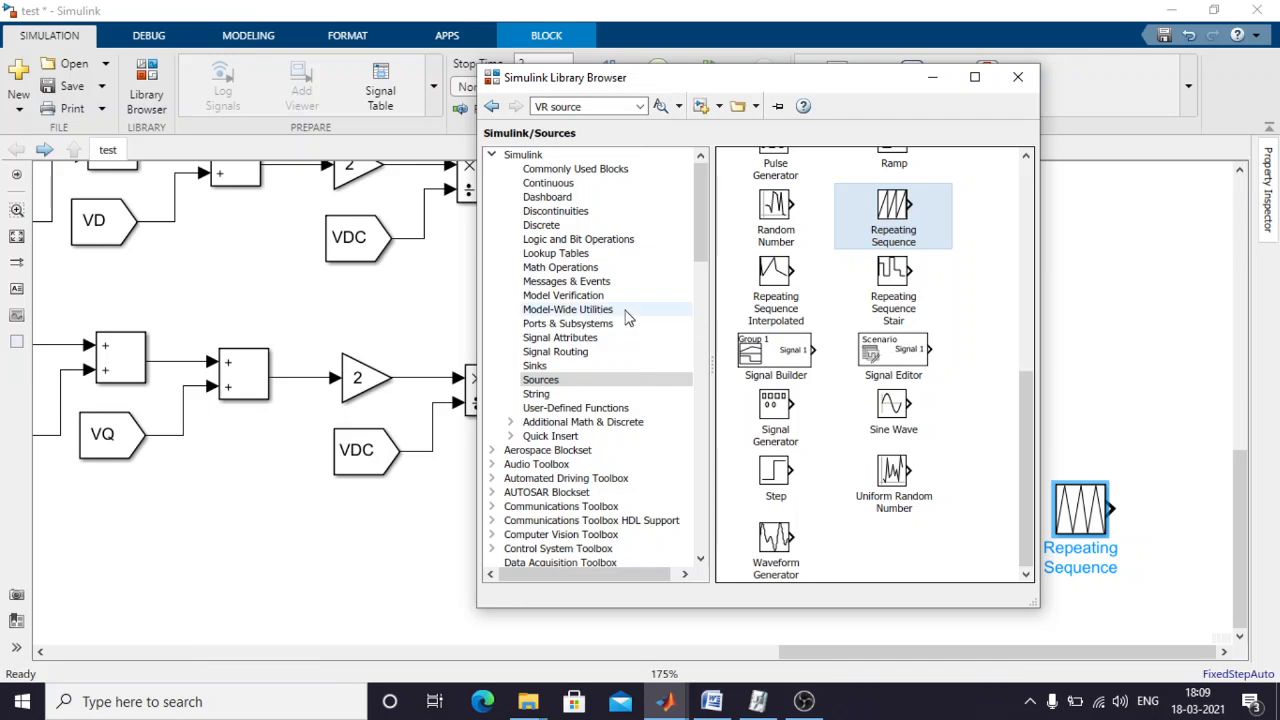
{"action": "left_click", "coordinate": [575, 172]}
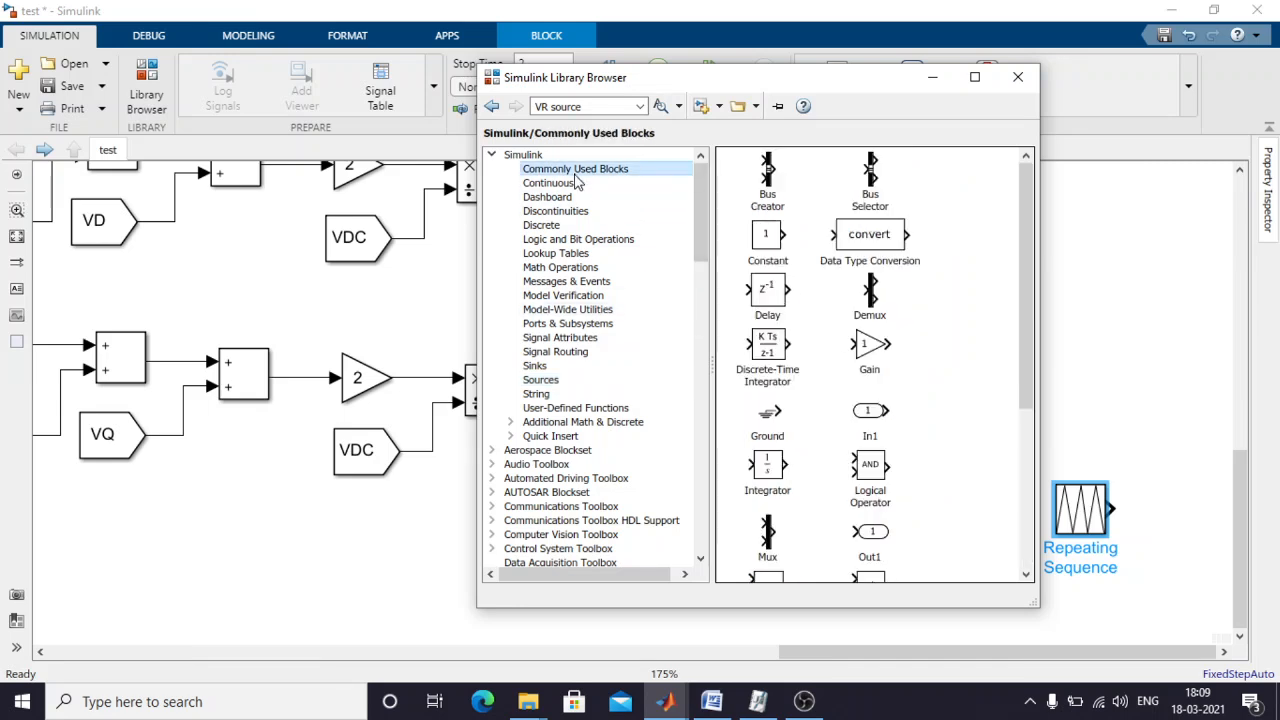
{"action": "left_click", "coordinate": [872, 302]}
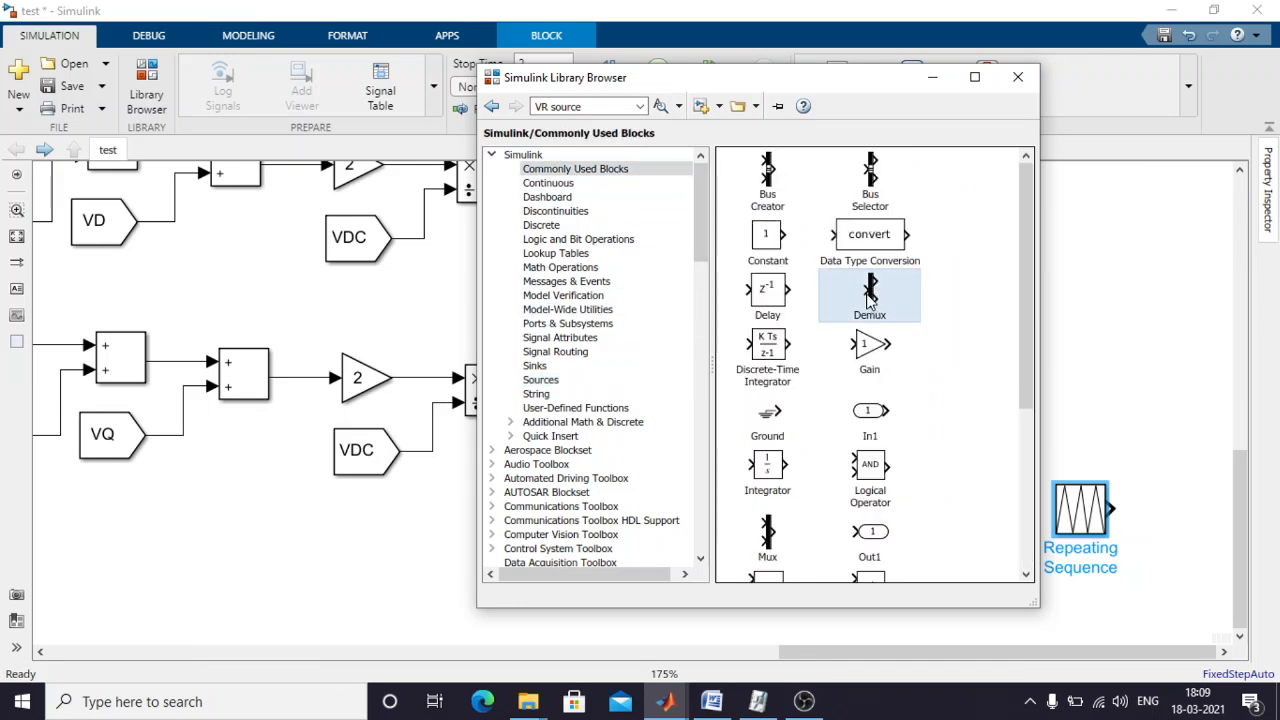
{"action": "left_click_drag", "start_coordinate": [1085, 335], "coordinate": [905, 312]}
{"action": "left_click", "coordinate": [1021, 350]}
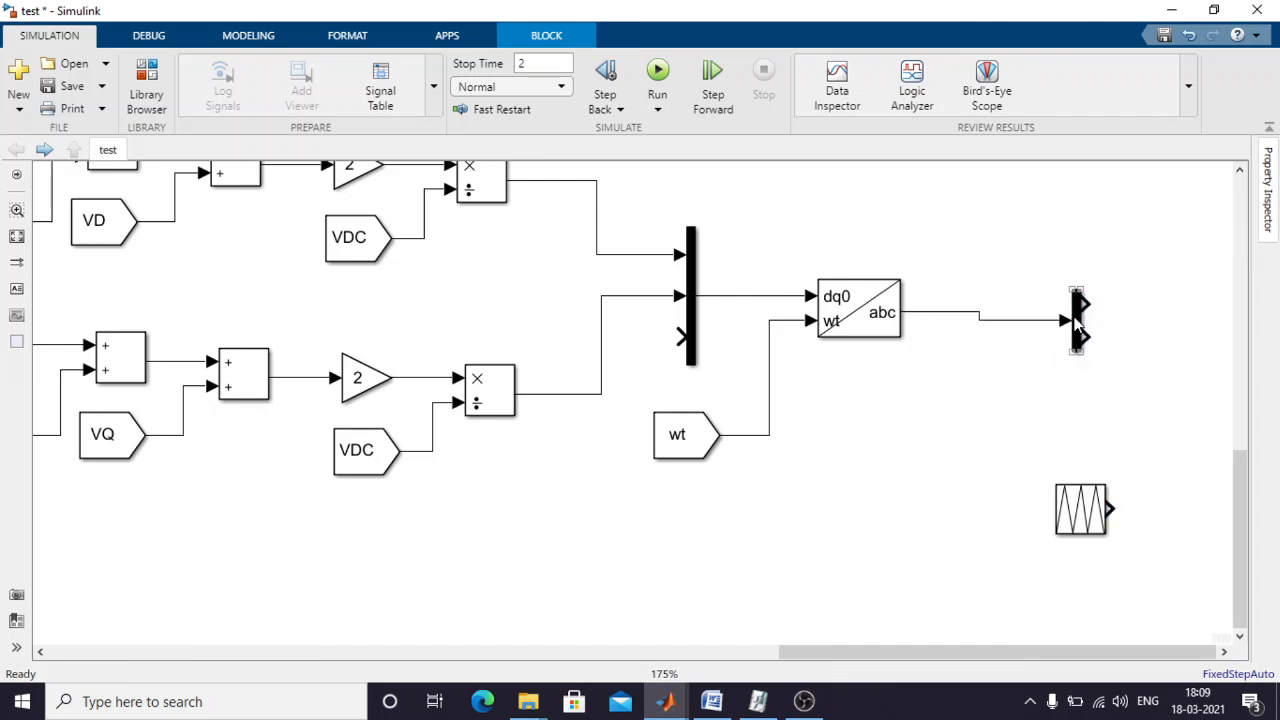
{"action": "left_click_drag", "start_coordinate": [1078, 330], "coordinate": [975, 312]}
Set the Demux block to 3 outputs and move the Repeating Sequence block beneath it.
{"action": "double_click", "coordinate": [972, 311]}
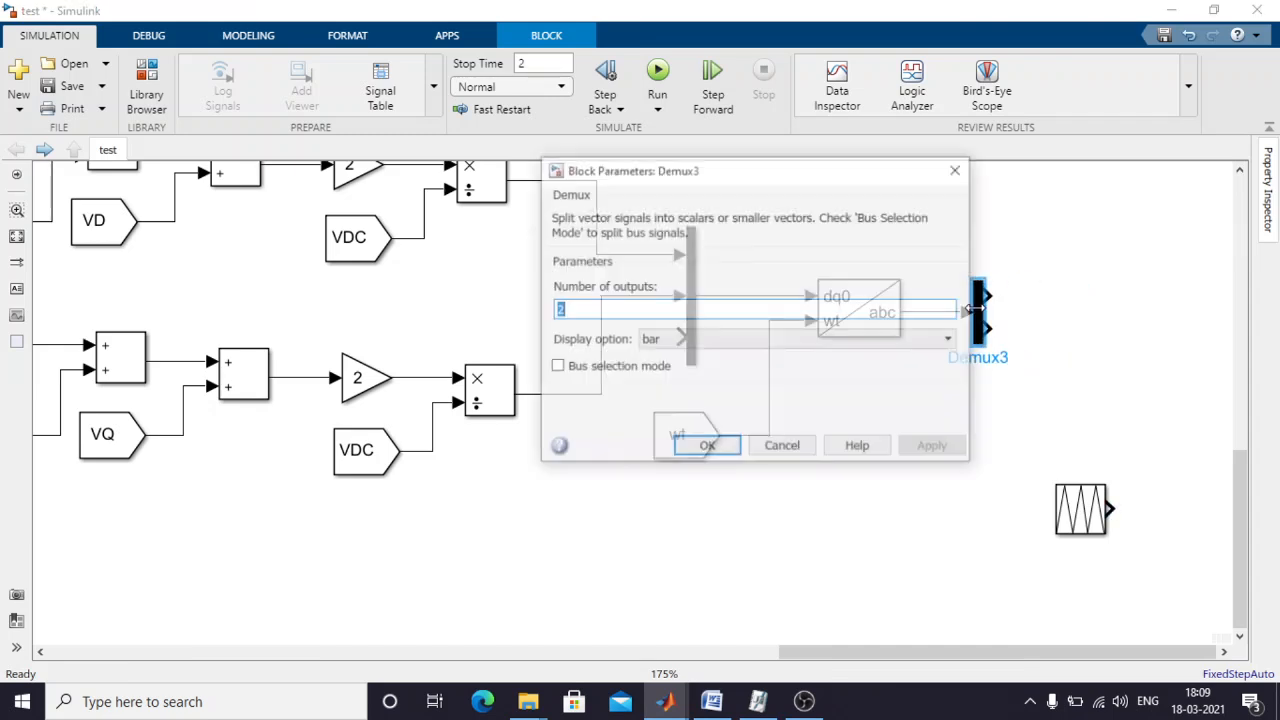
{"action": "type", "text": "3"}
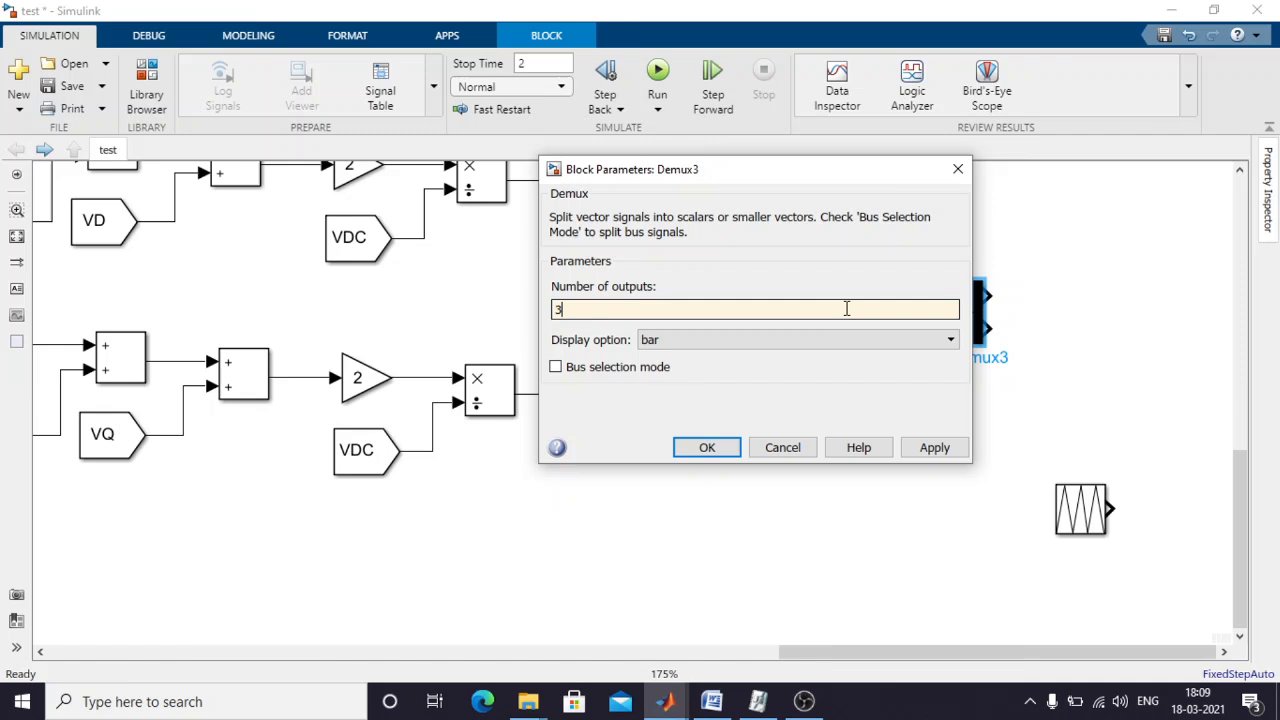
{"action": "left_click", "coordinate": [955, 449]}
{"action": "left_click", "coordinate": [733, 447]}
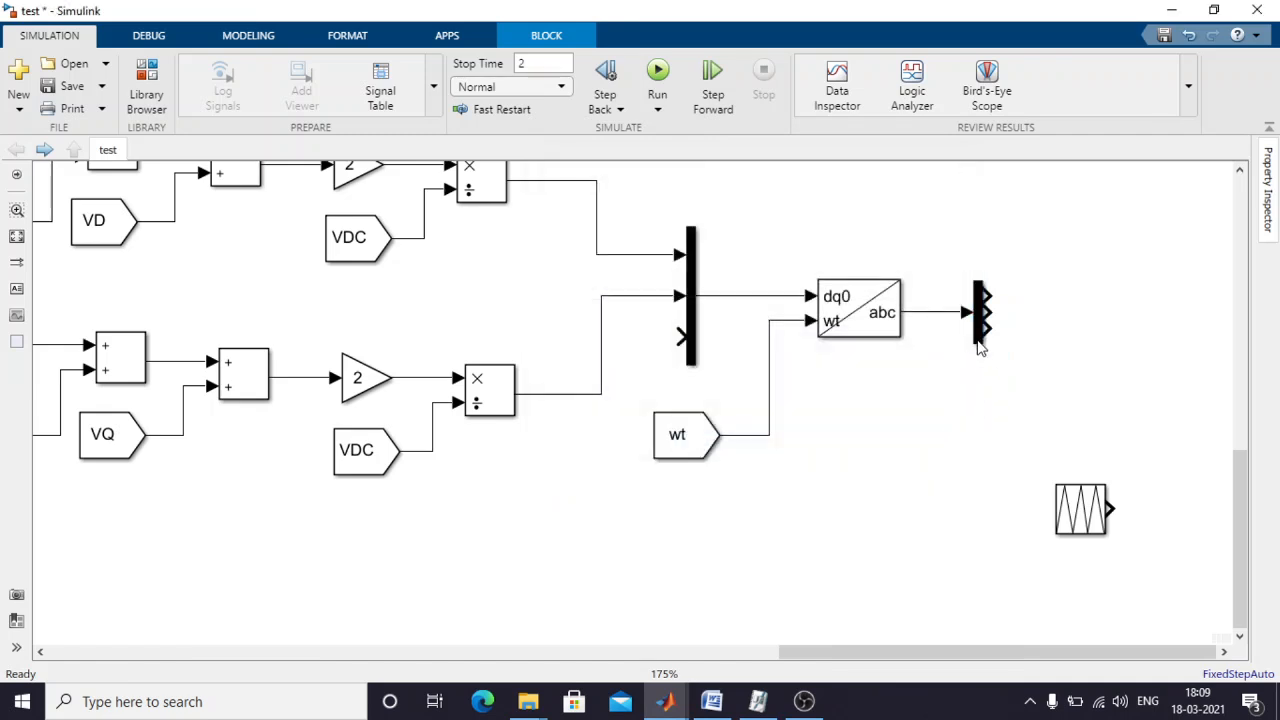
{"action": "left_click", "coordinate": [980, 345]}
{"action": "left_click", "coordinate": [983, 410]}
{"action": "left_click_drag", "start_coordinate": [1050, 495], "coordinate": [966, 460]}
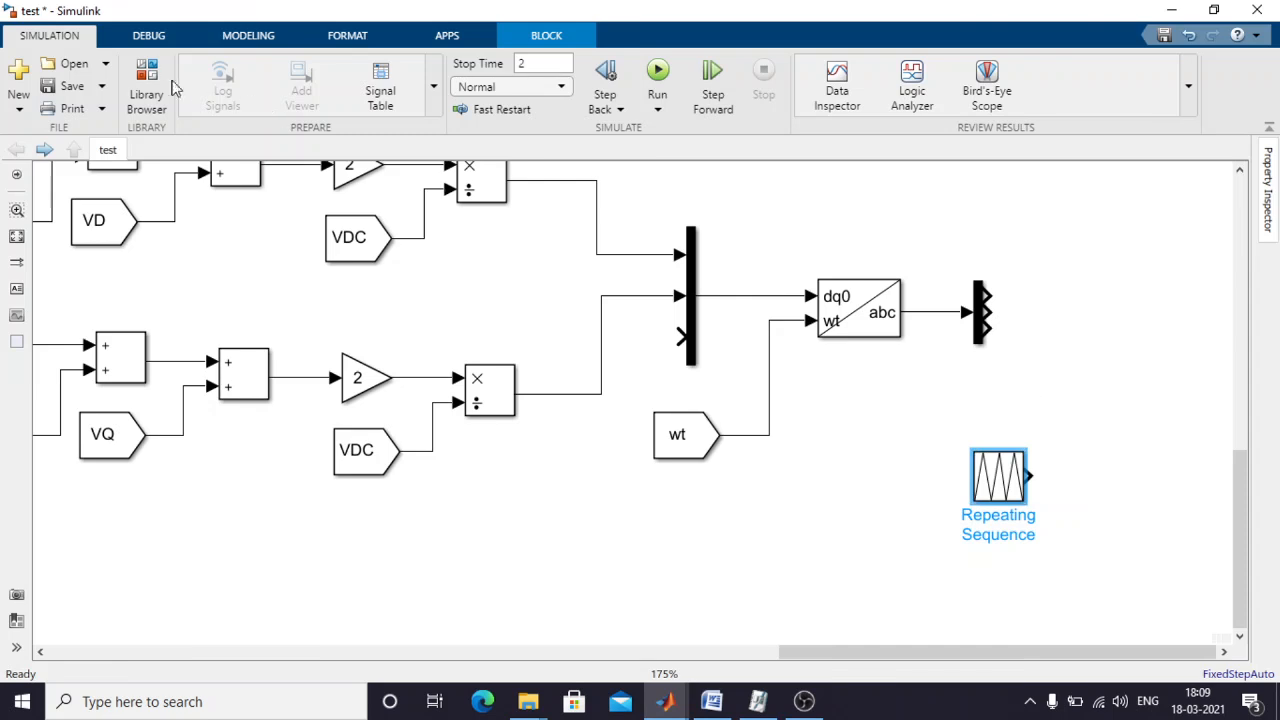
Place a Relational Operator block from the Logic and Bit Operations library beyond the Demux and set its operator to >=.
{"action": "left_click", "coordinate": [150, 85]}
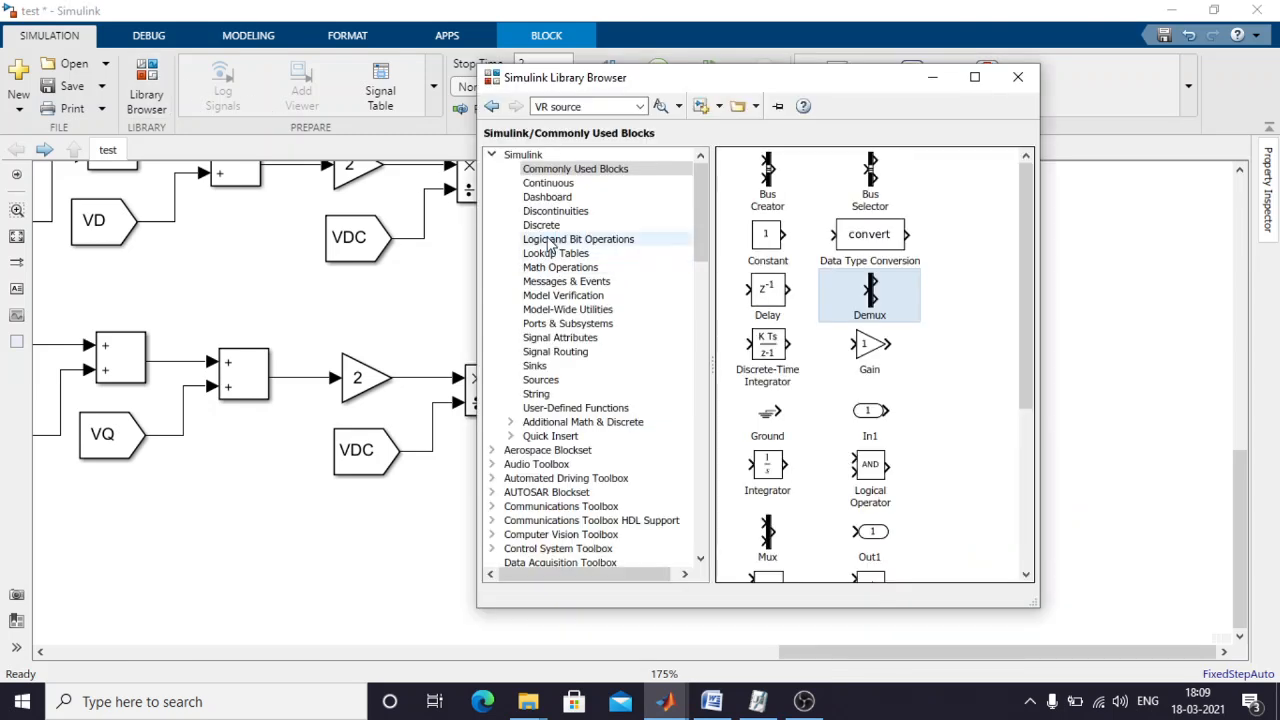
{"action": "left_click", "coordinate": [563, 240]}
{"action": "scroll", "coordinate": [908, 408], "scroll_direction": "down", "scroll_amount": 2}
{"action": "left_click_drag", "start_coordinate": [940, 462], "coordinate": [1125, 258]}
{"action": "double_click", "coordinate": [1127, 265]}
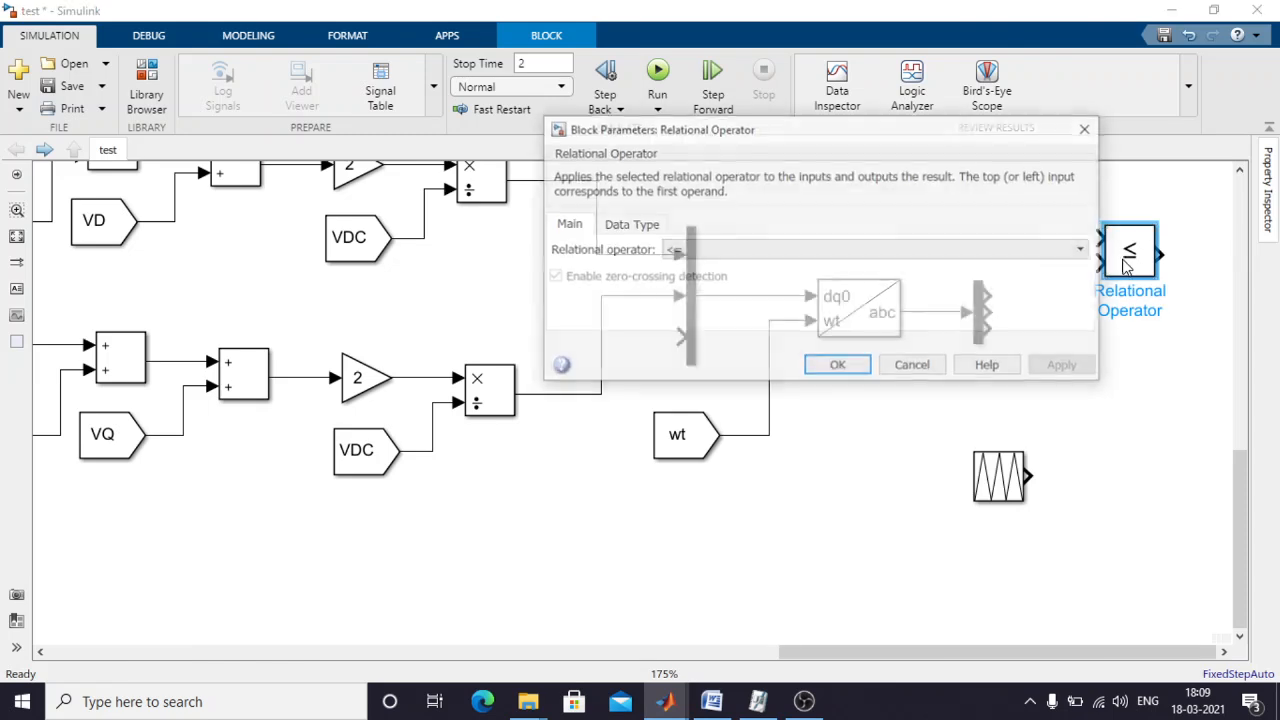
{"action": "left_click", "coordinate": [763, 251]}
{"action": "left_click", "coordinate": [709, 322]}
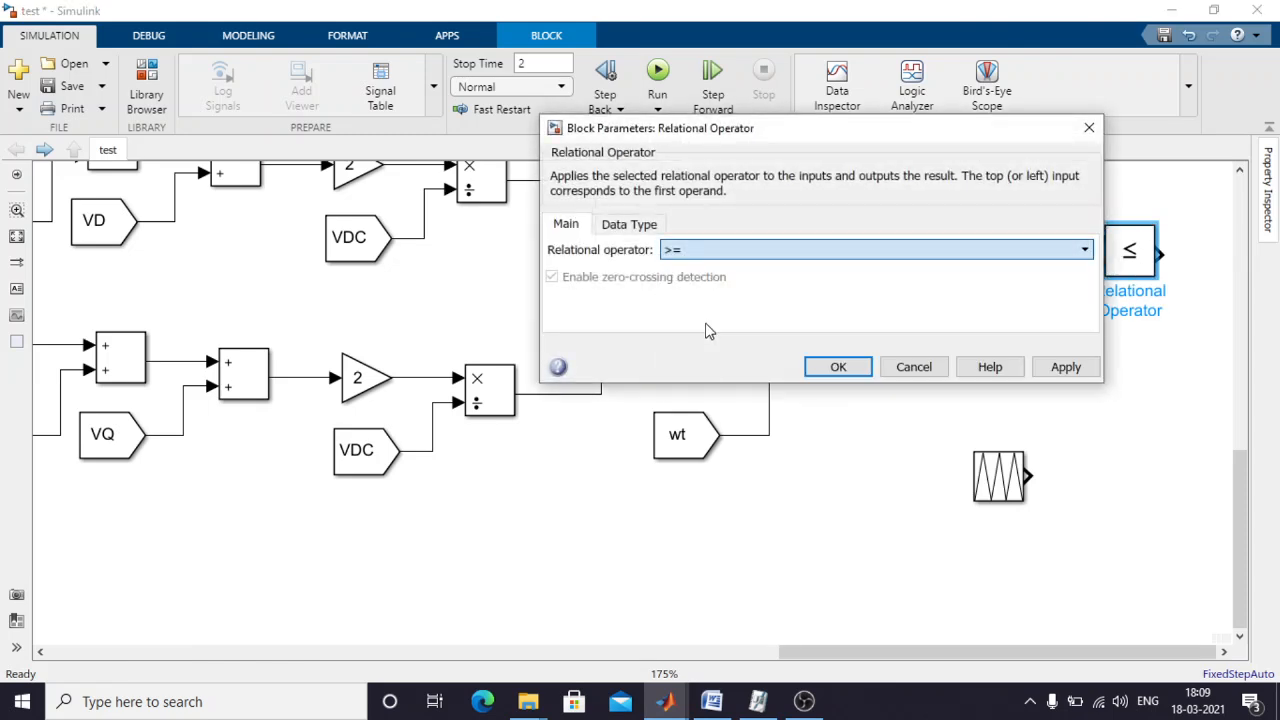
{"action": "left_click", "coordinate": [1060, 367]}
{"action": "left_click", "coordinate": [835, 367]}
Connect the three Demux outputs to the upper inputs of the >= block and two copies of it stacked below.
{"action": "left_click_drag", "start_coordinate": [1147, 275], "coordinate": [1163, 233]}
{"action": "left_click", "coordinate": [1116, 302]}
{"action": "left_click_drag", "start_coordinate": [990, 303], "coordinate": [1114, 206]}
{"action": "left_click_drag", "start_coordinate": [1030, 296], "coordinate": [1027, 208]}
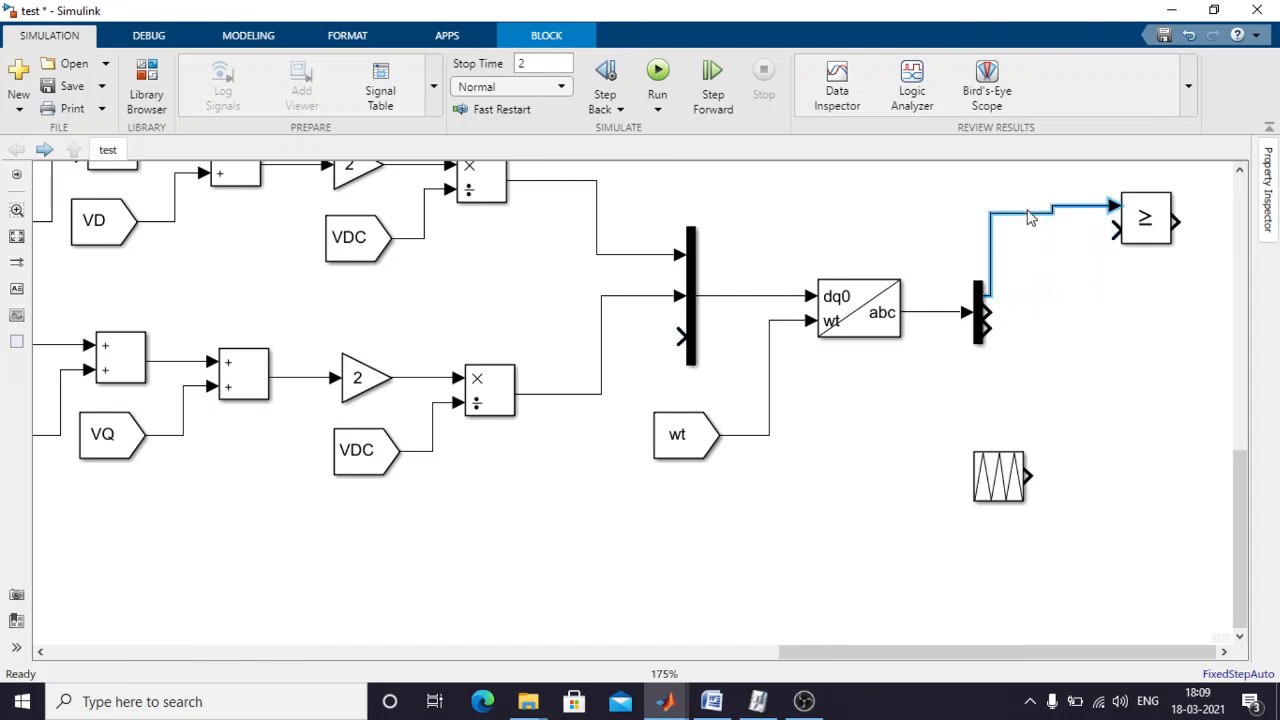
{"action": "left_click_drag", "start_coordinate": [1148, 228], "coordinate": [1150, 336]}
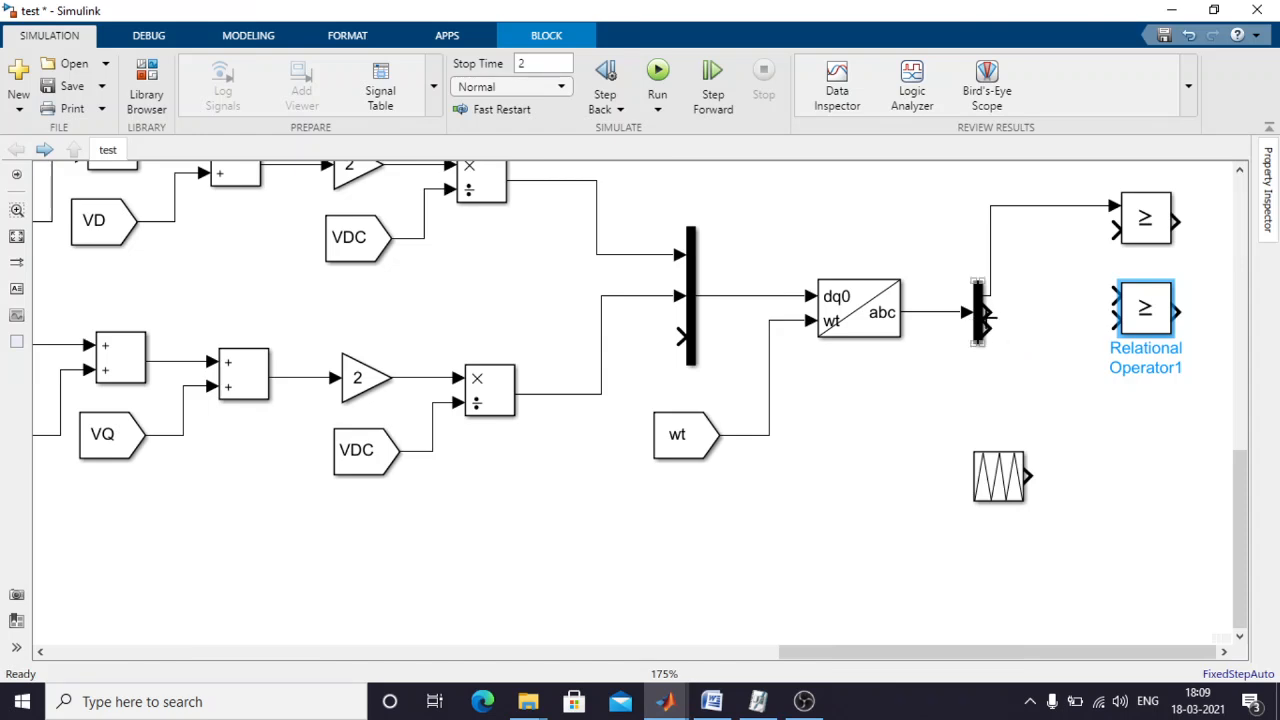
{"action": "mouse_move", "coordinate": [1078, 301]}
{"action": "left_mouse_down"}
{"action": "mouse_move", "coordinate": [1113, 296]}
{"action": "mouse_move", "coordinate": [1147, 324]}
{"action": "mouse_move", "coordinate": [1162, 450]}
{"action": "mouse_move", "coordinate": [990, 325]}
{"action": "left_mouse_up"}
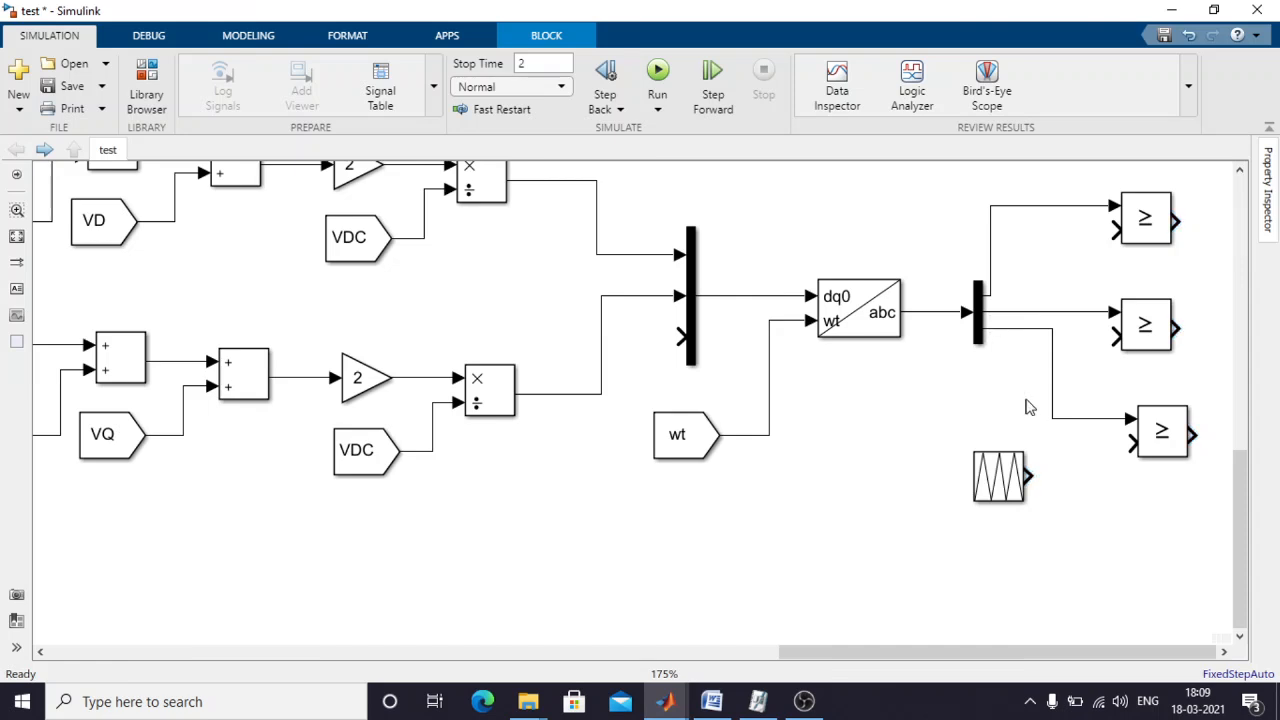
Connect the Repeating Sequence output to the second input of all three >= blocks, rerouting the third Demux line to clear the way.
{"action": "left_click_drag", "start_coordinate": [1010, 485], "coordinate": [1100, 523]}
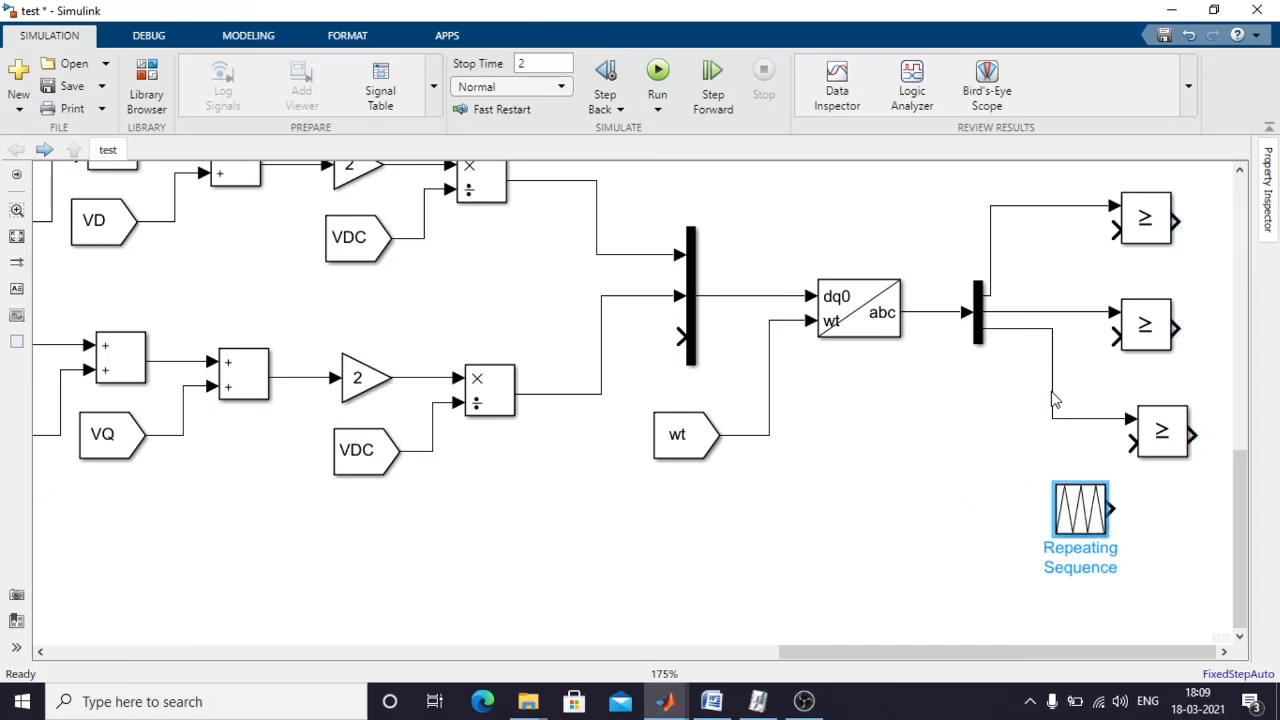
{"action": "left_click_drag", "start_coordinate": [1054, 400], "coordinate": [989, 386]}
{"action": "left_click_drag", "start_coordinate": [1092, 520], "coordinate": [1066, 517]}
{"action": "left_click_drag", "start_coordinate": [1098, 400], "coordinate": [1112, 234]}
{"action": "left_click_drag", "start_coordinate": [1114, 338], "coordinate": [1089, 337]}
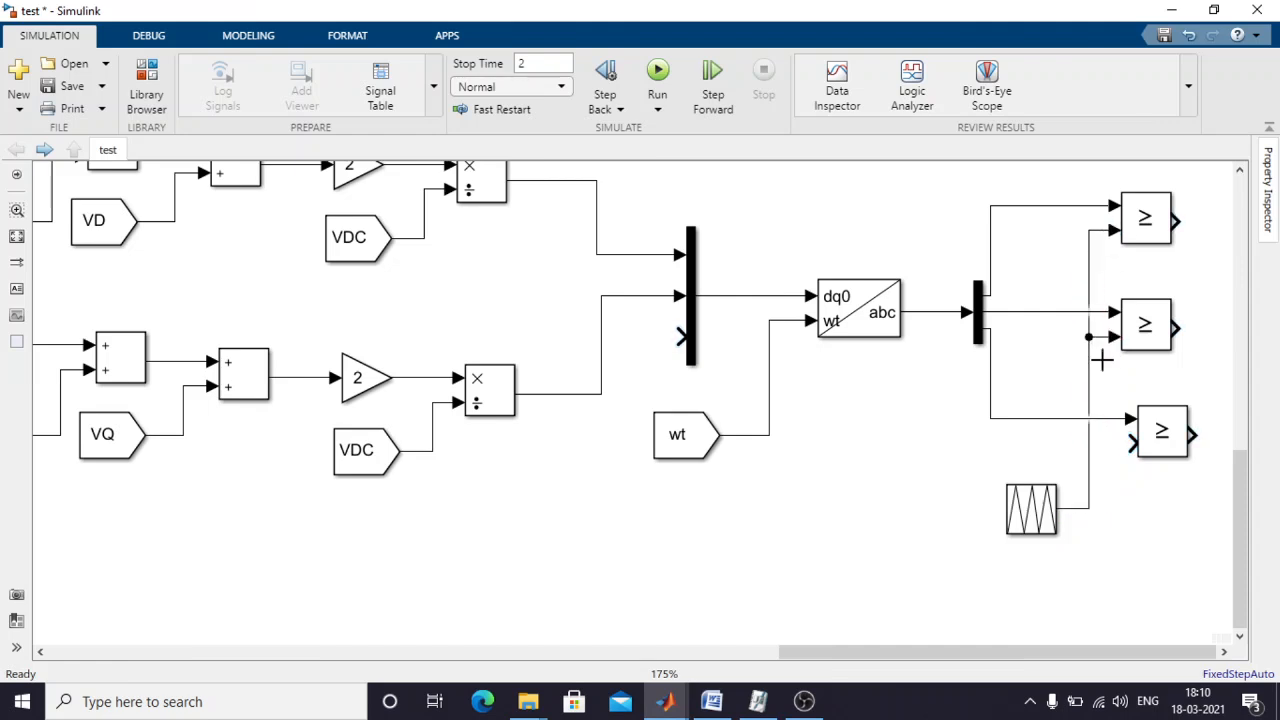
{"action": "left_click_drag", "start_coordinate": [1133, 447], "coordinate": [1088, 443]}
Place a Logical Operator block from the Logic and Bit Operations library beside the >= blocks and set its operator to NOT.
{"action": "left_click", "coordinate": [1153, 242]}
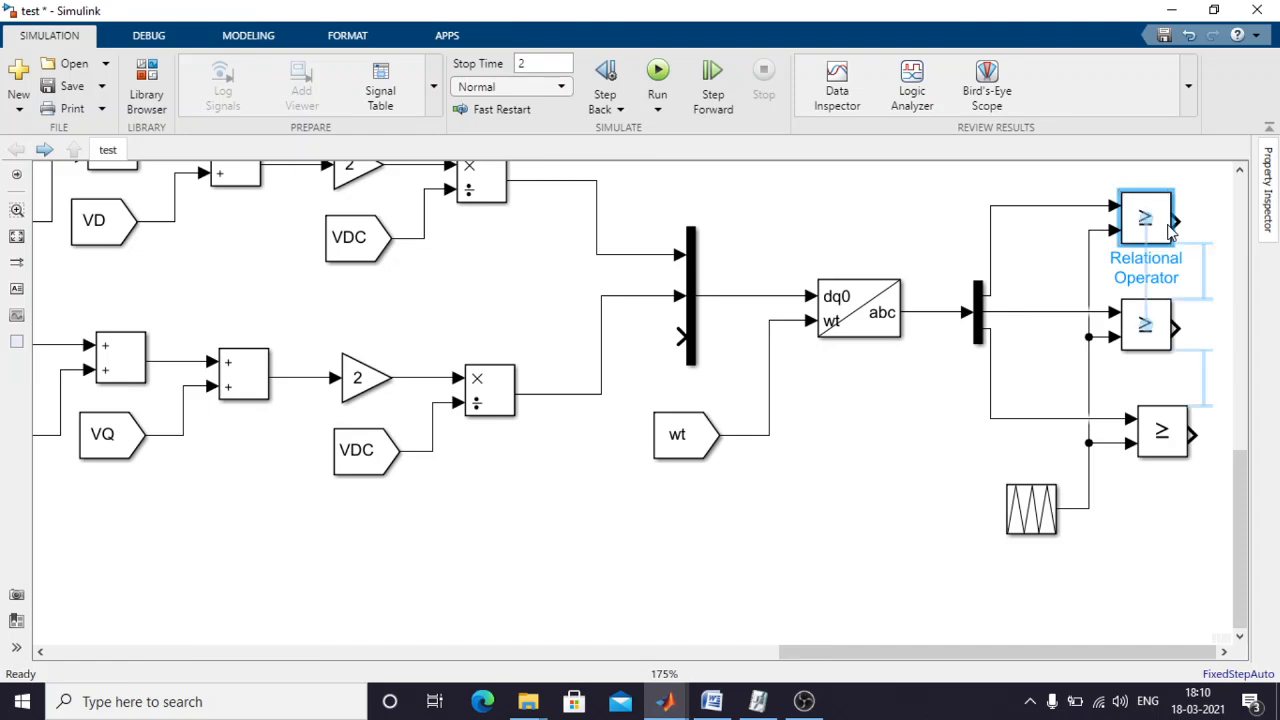
{"action": "left_click", "coordinate": [1153, 330]}
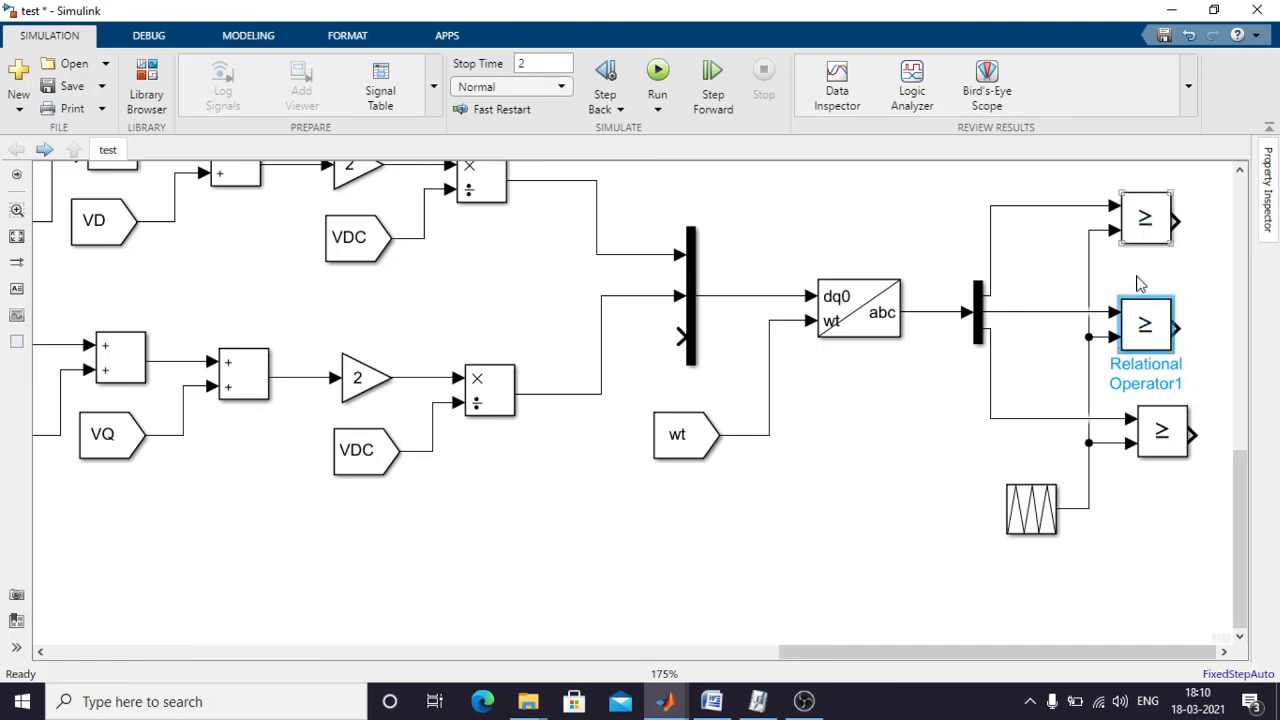
{"action": "left_click", "coordinate": [145, 85]}
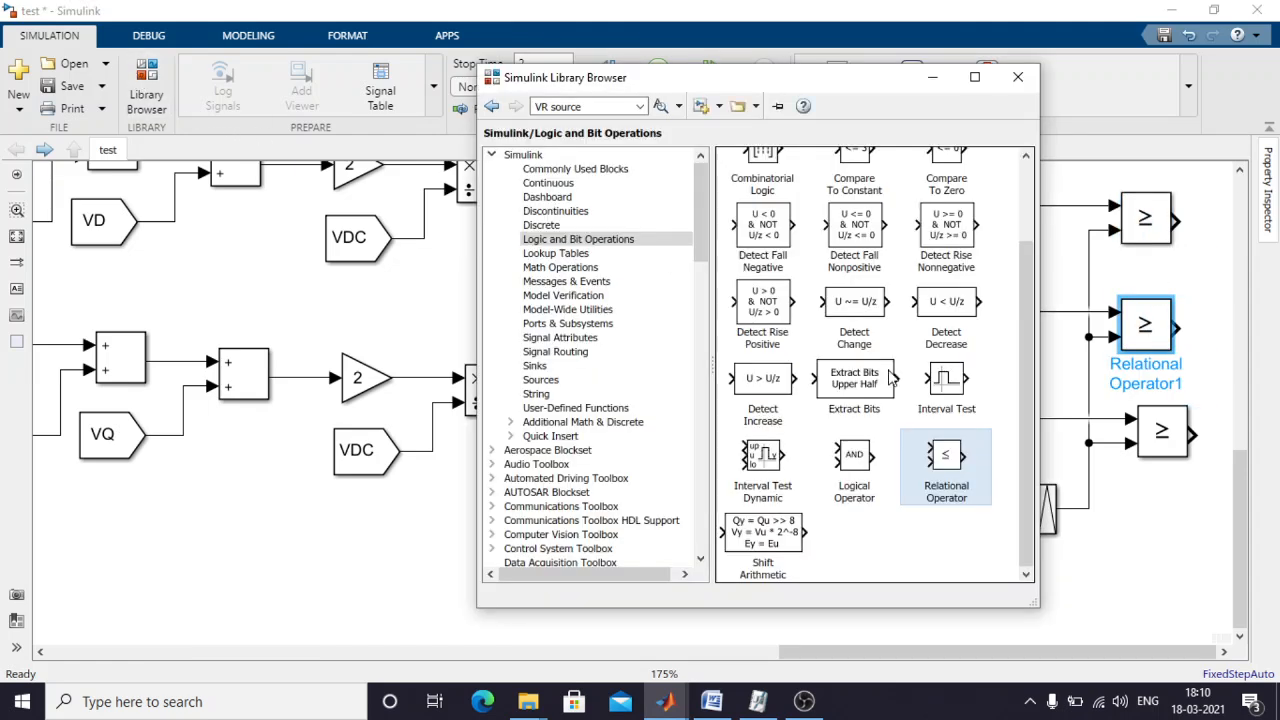
{"action": "left_click_drag", "start_coordinate": [866, 498], "coordinate": [1200, 305]}
{"action": "double_click", "coordinate": [1215, 268]}
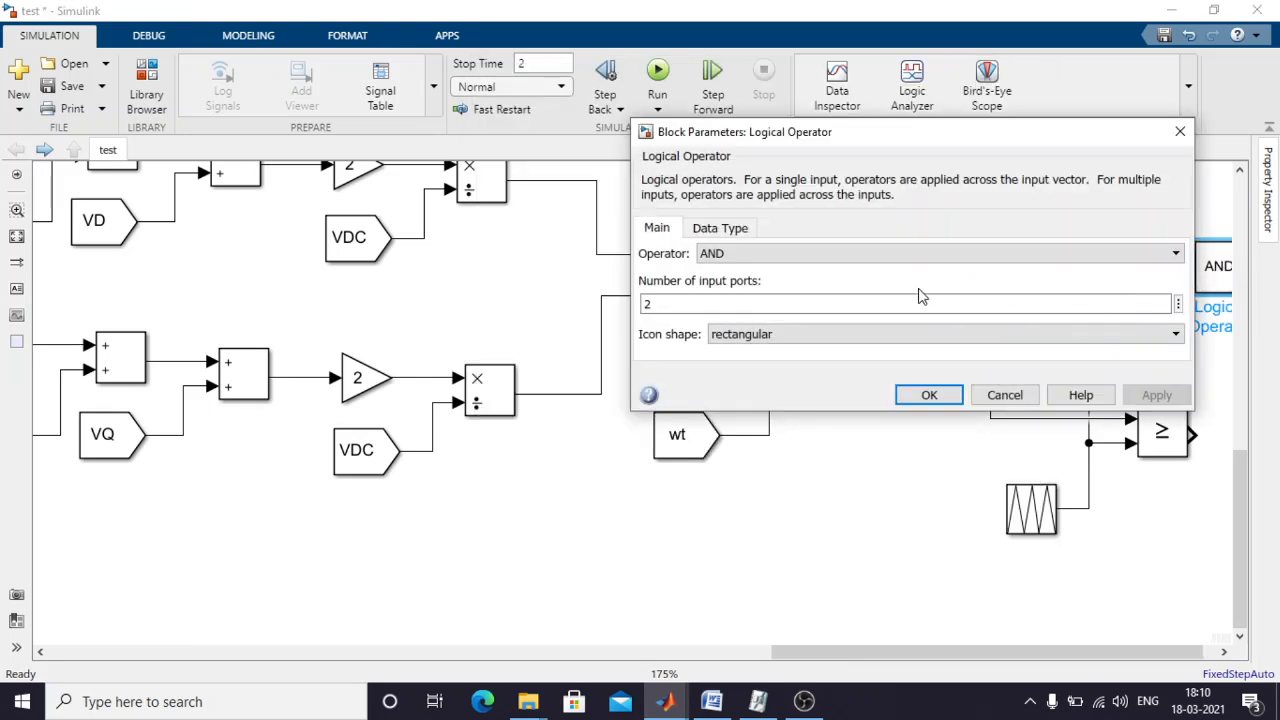
{"action": "left_click", "coordinate": [740, 254]}
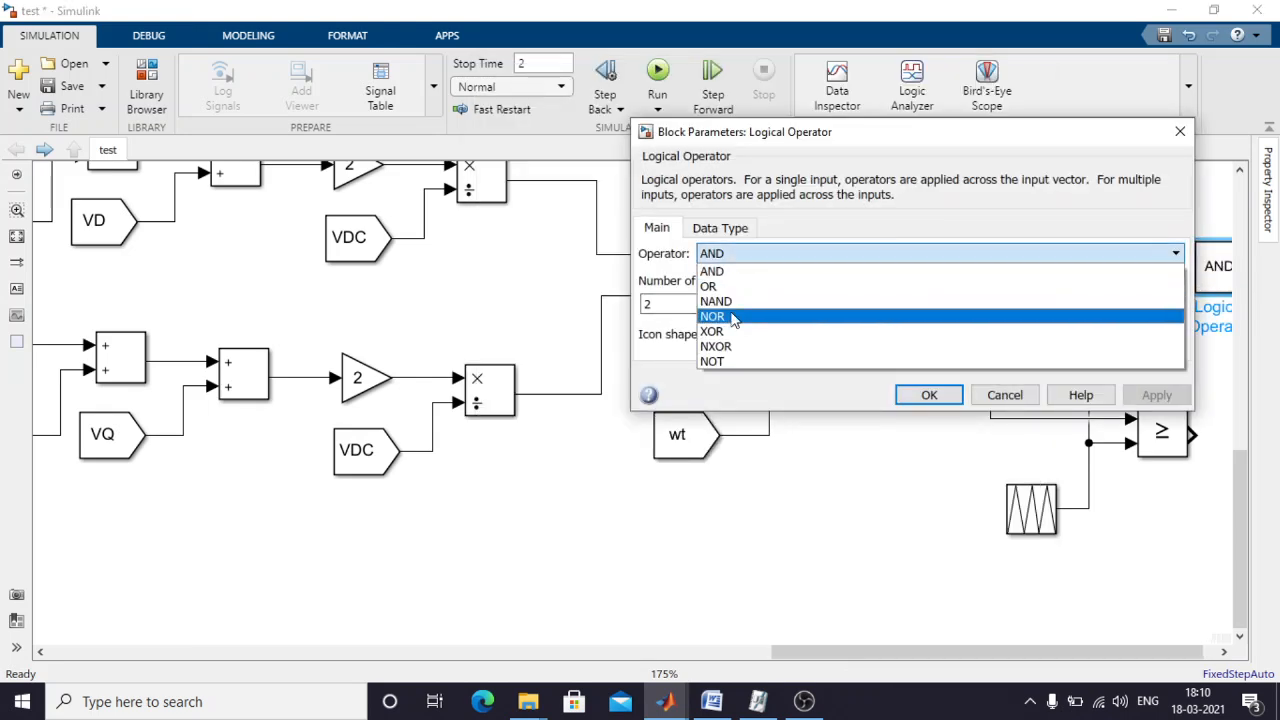
{"action": "left_click", "coordinate": [735, 361]}
{"action": "left_click", "coordinate": [926, 343]}
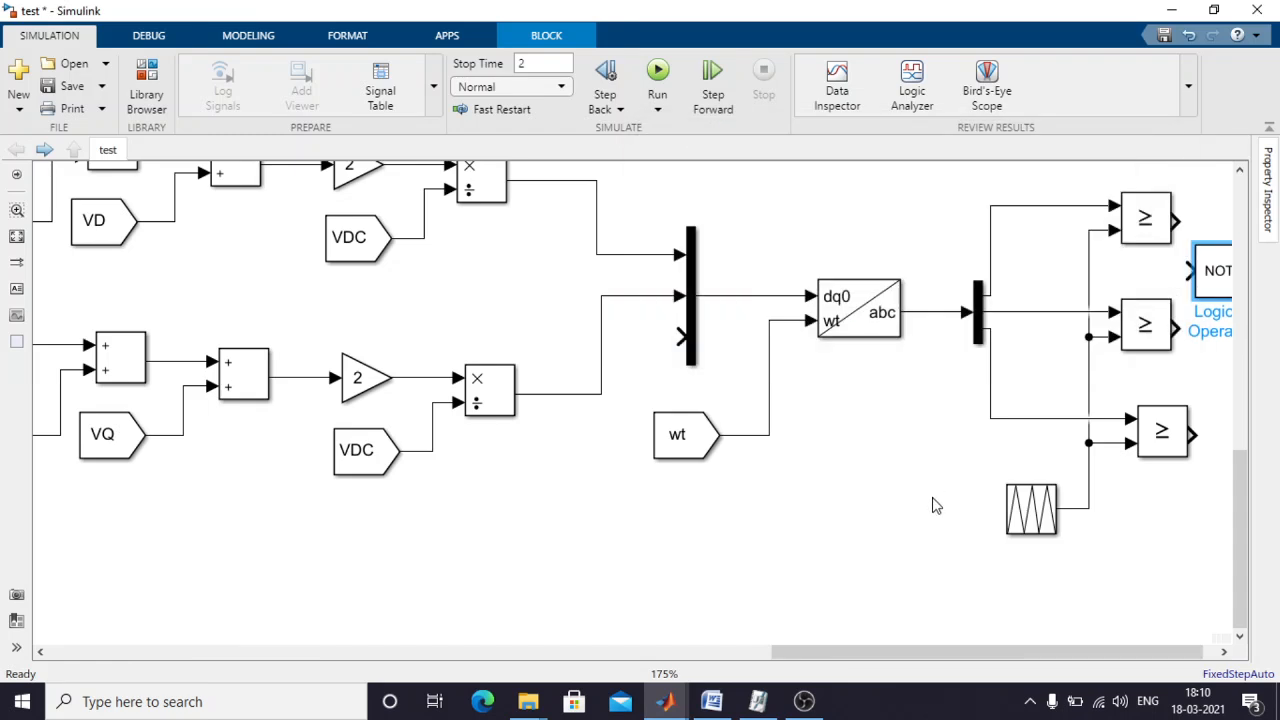
Copy the NOT block for each of the three >= blocks and connect every comparison output to its own NOT block.
{"action": "left_click_drag", "start_coordinate": [926, 655], "coordinate": [1103, 657]}
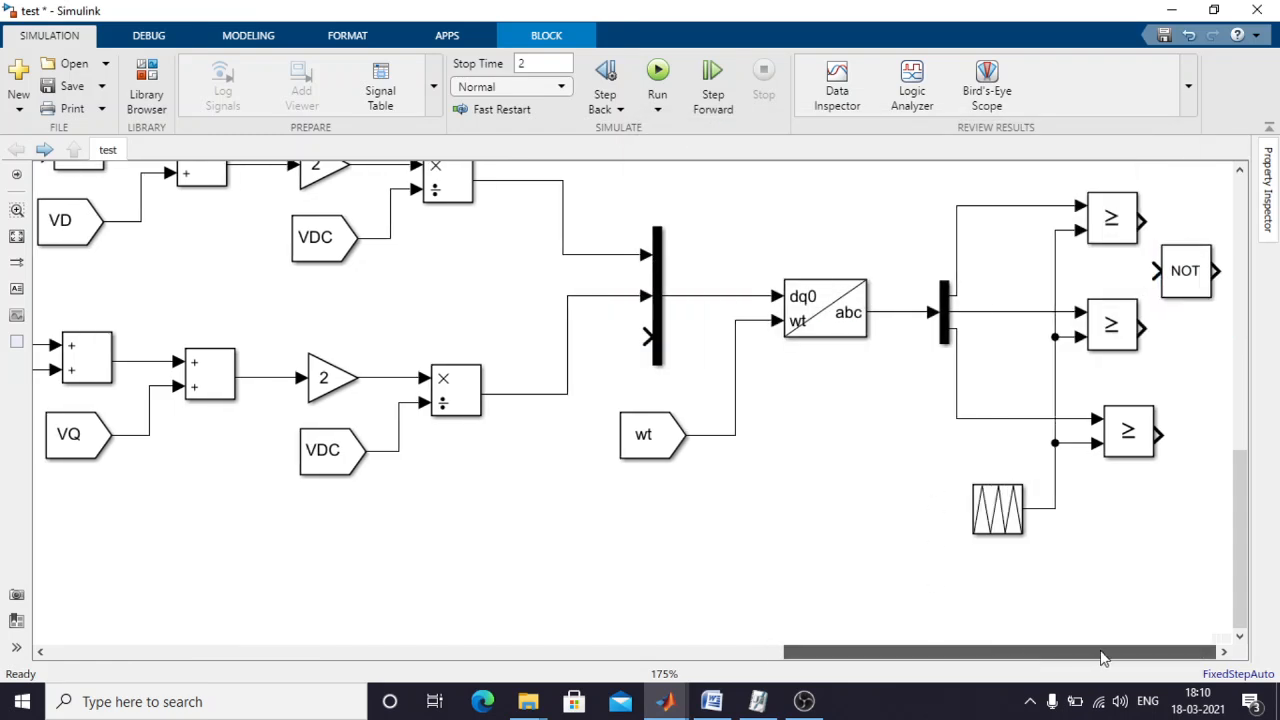
{"action": "left_click", "coordinate": [1216, 294]}
{"action": "left_click_drag", "start_coordinate": [1218, 290], "coordinate": [869, 273]}
{"action": "left_click", "coordinate": [757, 284]}
{"action": "left_click_drag", "start_coordinate": [793, 218], "coordinate": [797, 327]}
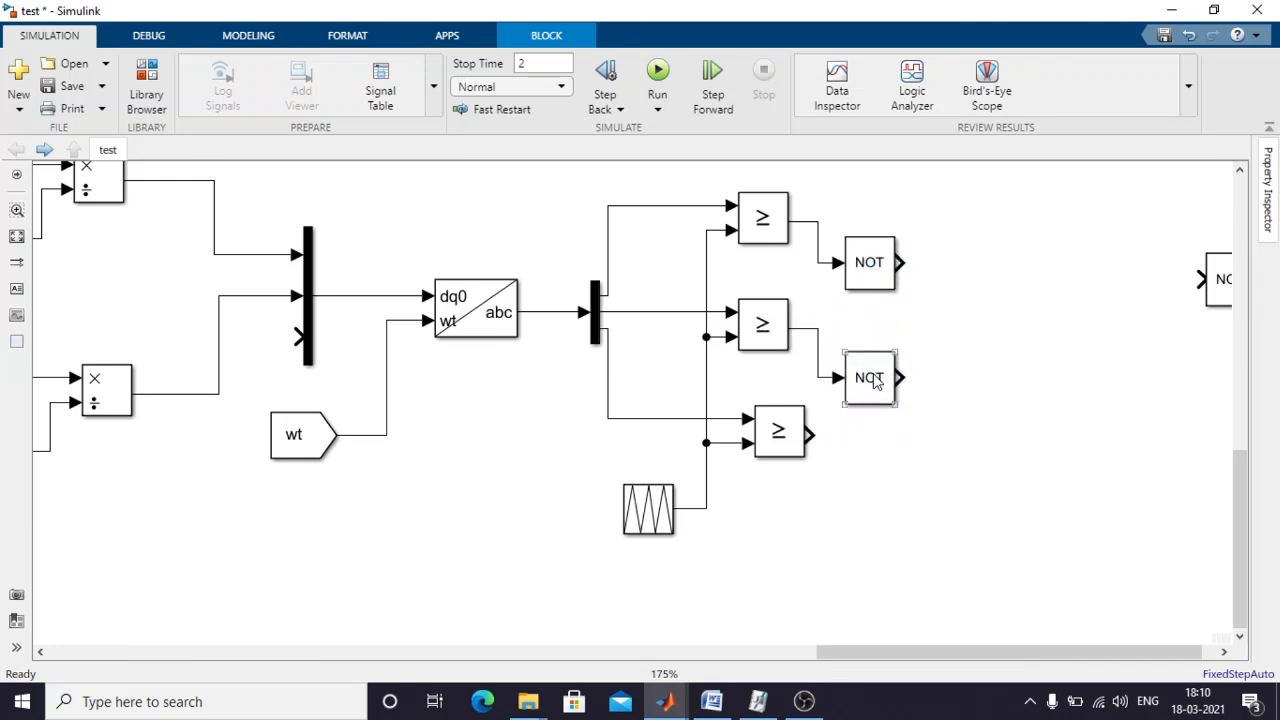
{"action": "left_click_drag", "start_coordinate": [884, 378], "coordinate": [807, 434]}
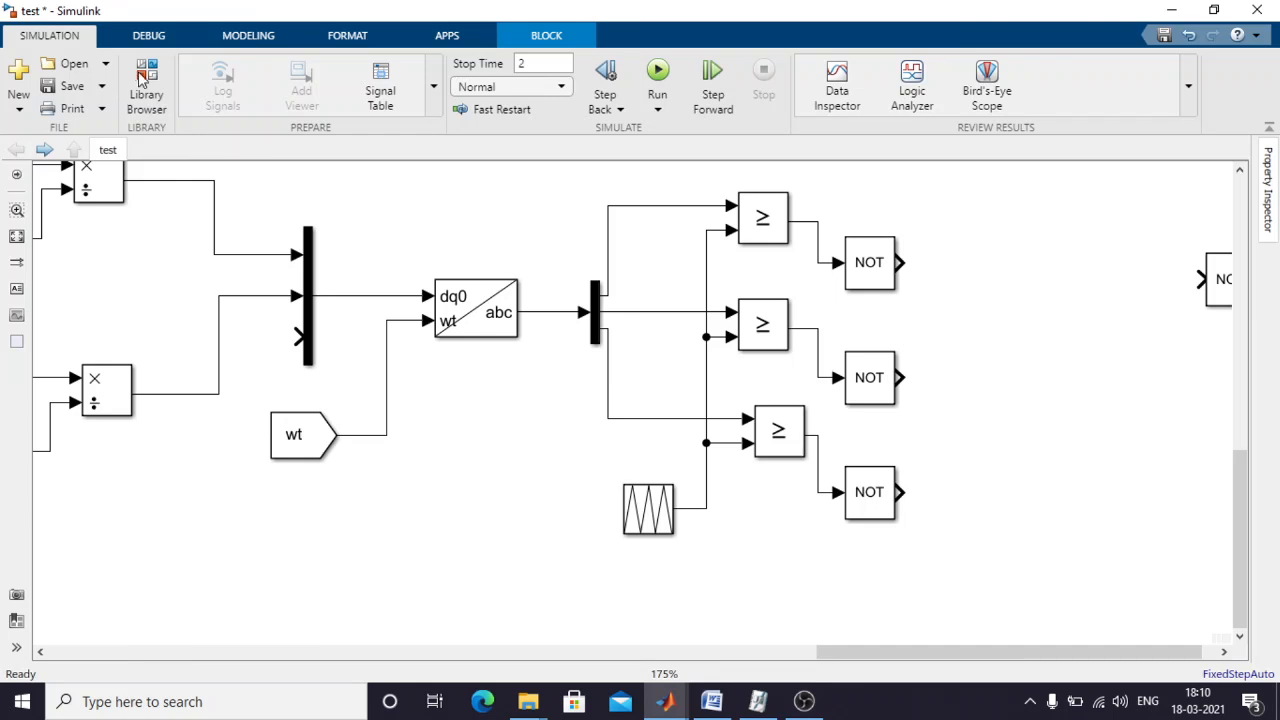
Place a Goto block from the Signal Routing library and branch the first >= block's output to it.
{"action": "left_click", "coordinate": [141, 80]}
{"action": "left_click", "coordinate": [555, 351]}
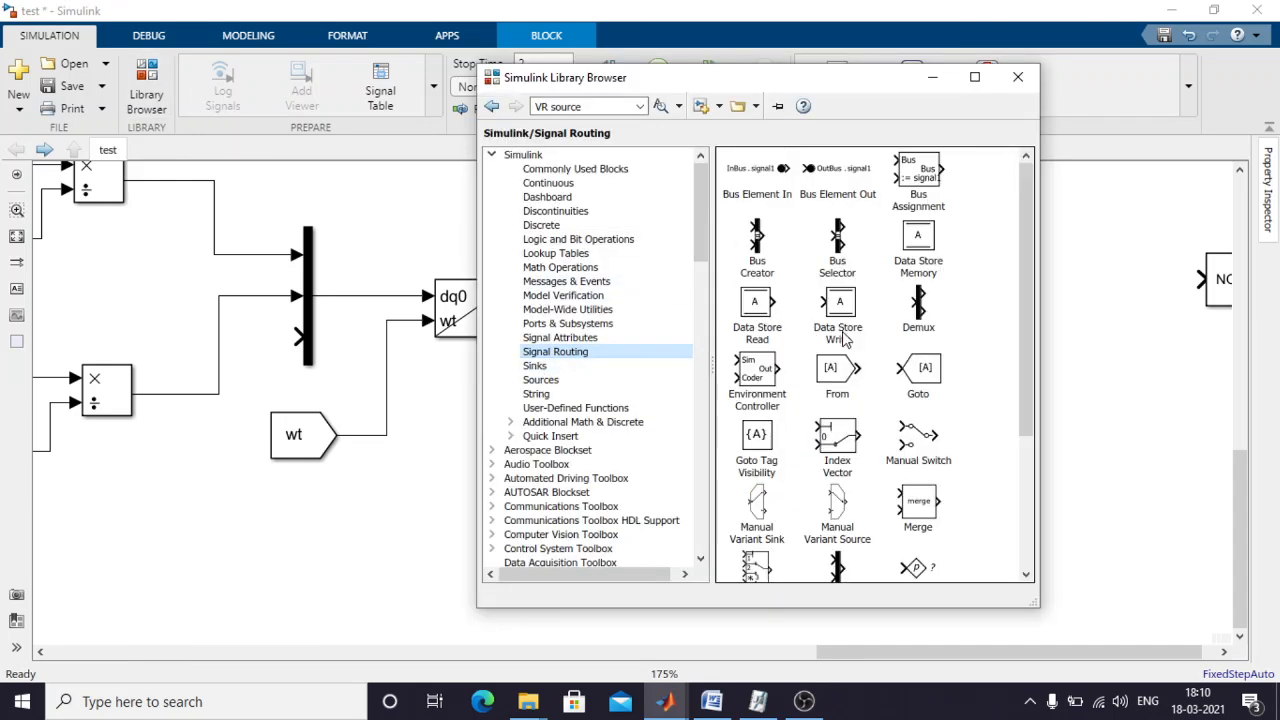
{"action": "left_click_drag", "start_coordinate": [915, 388], "coordinate": [818, 218]}
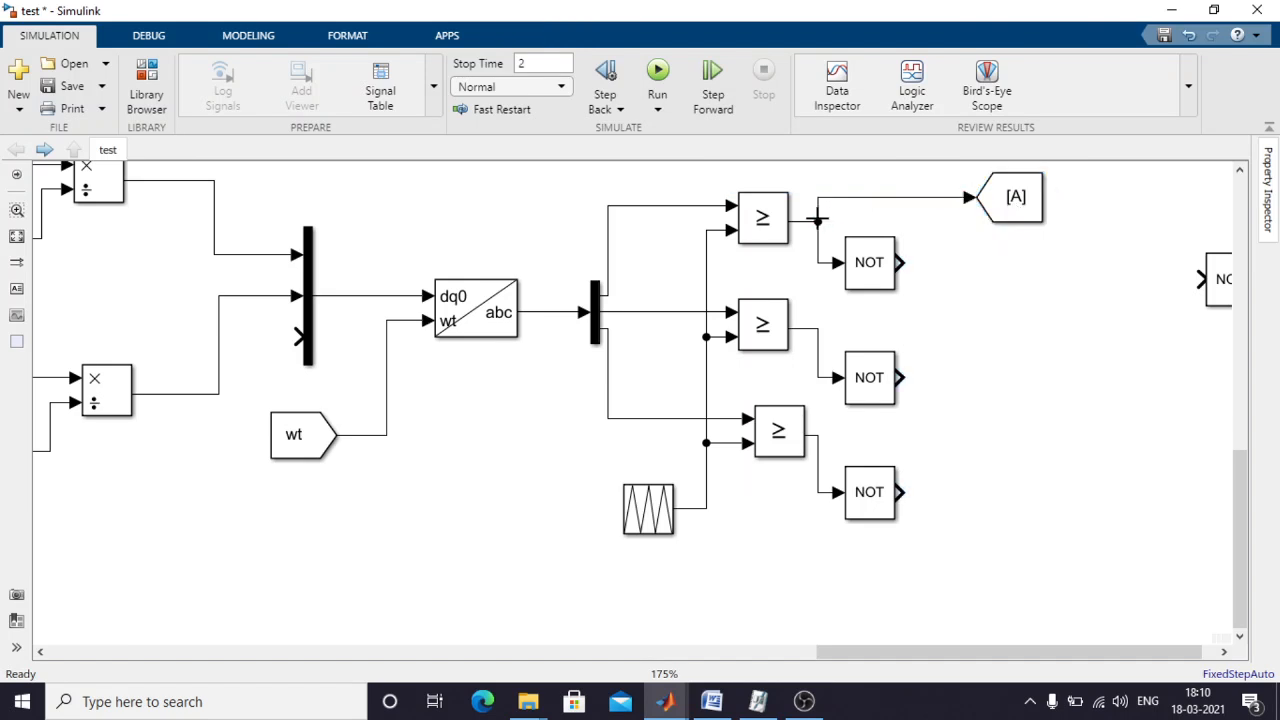
Set the new Goto block's tag to PWM1 with global visibility.
{"action": "double_click", "coordinate": [985, 198]}
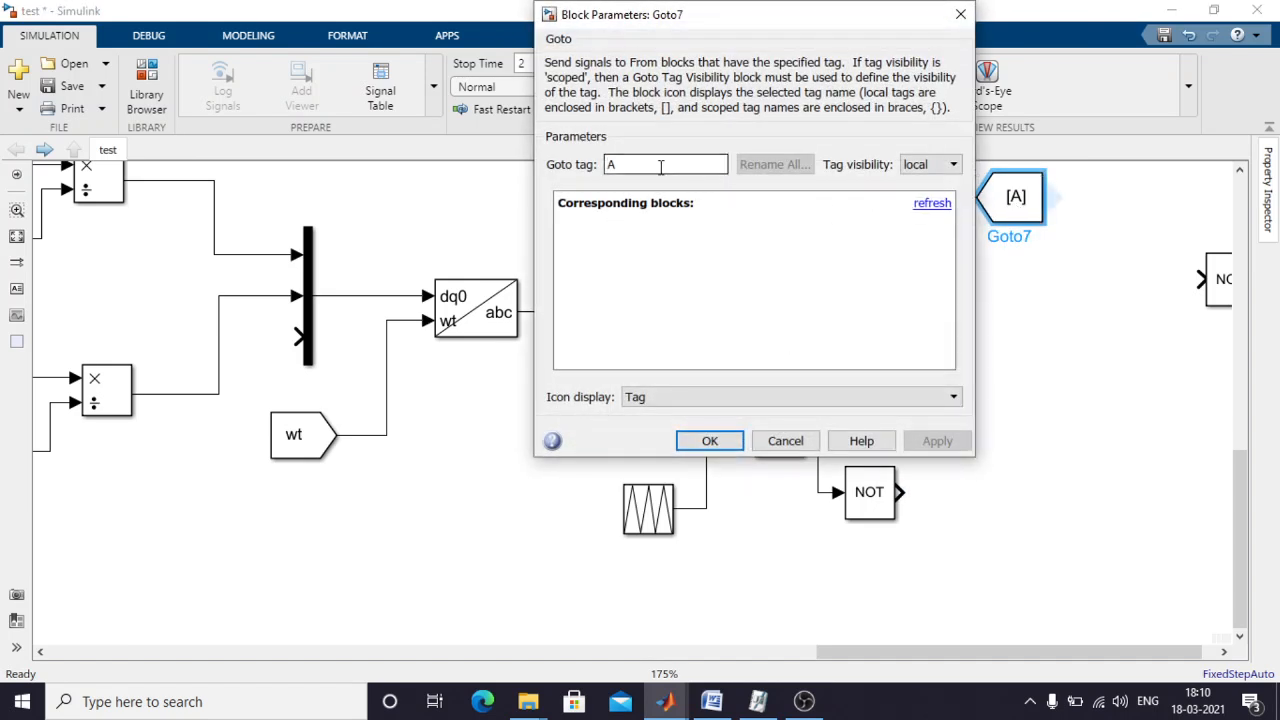
{"action": "type", "text": "PWM1"}
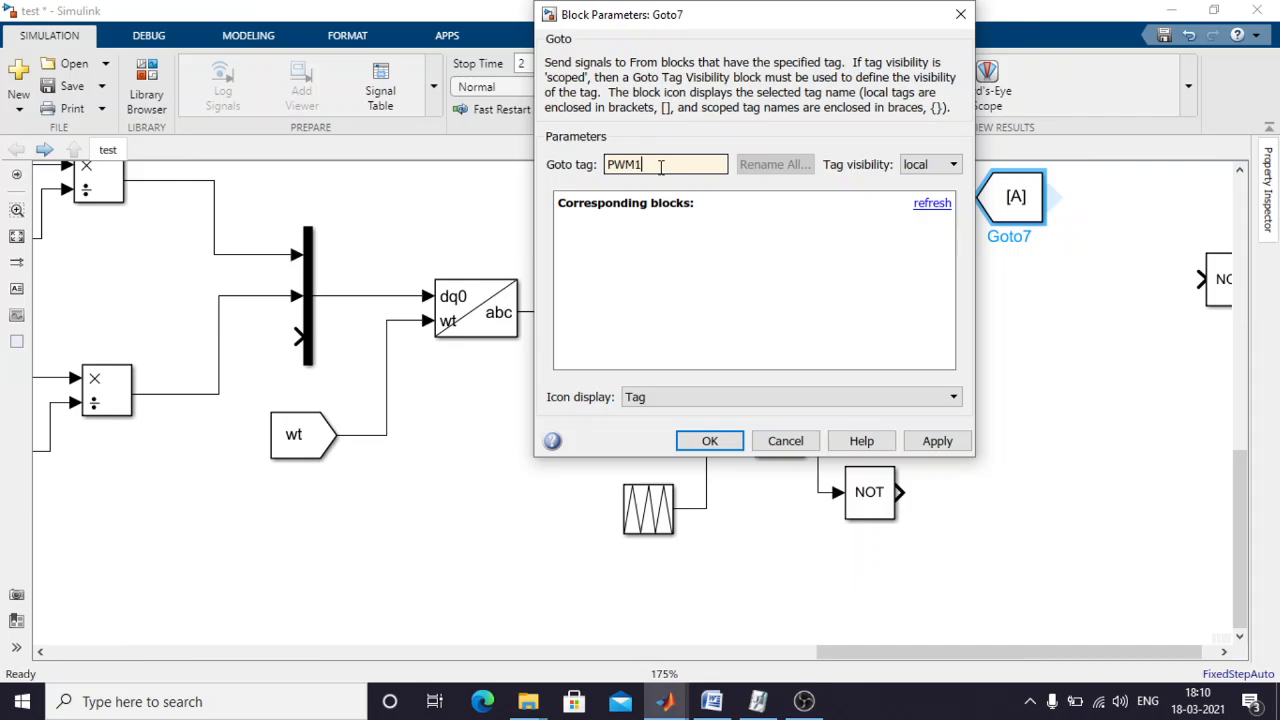
{"action": "left_click", "coordinate": [928, 164]}
{"action": "left_click", "coordinate": [922, 212]}
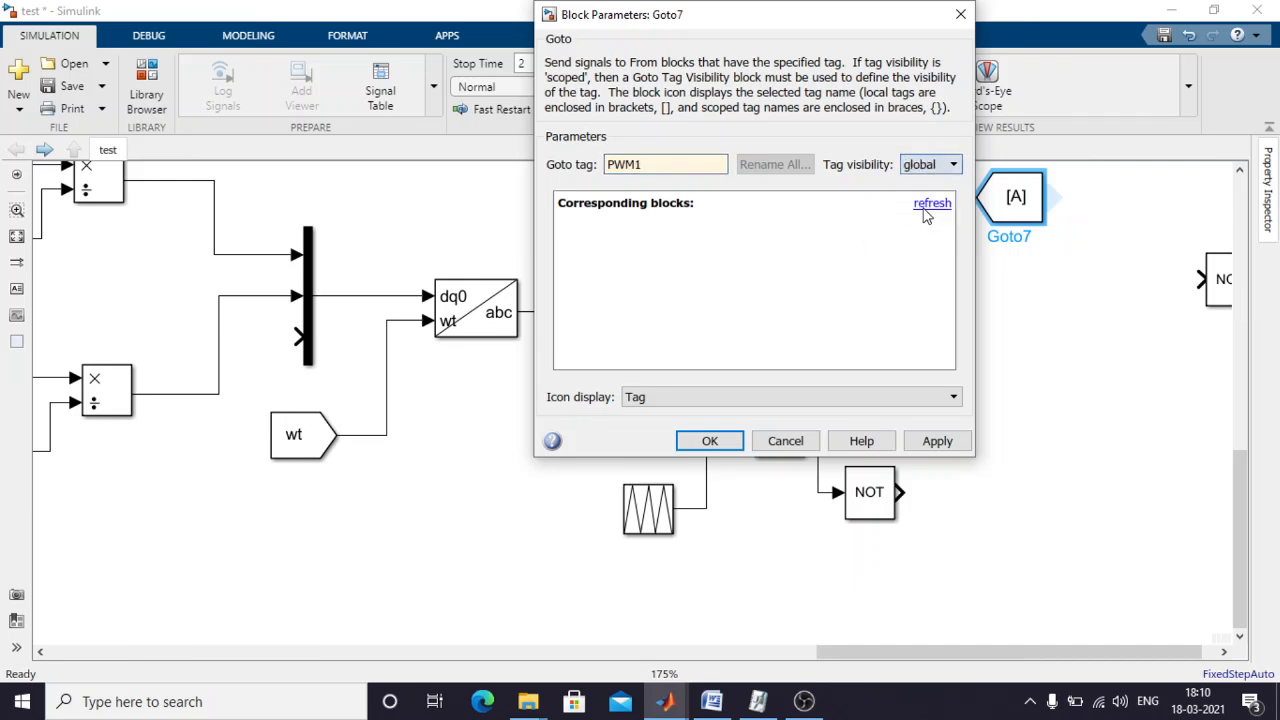
{"action": "left_click", "coordinate": [936, 440]}
{"action": "left_click", "coordinate": [712, 441]}
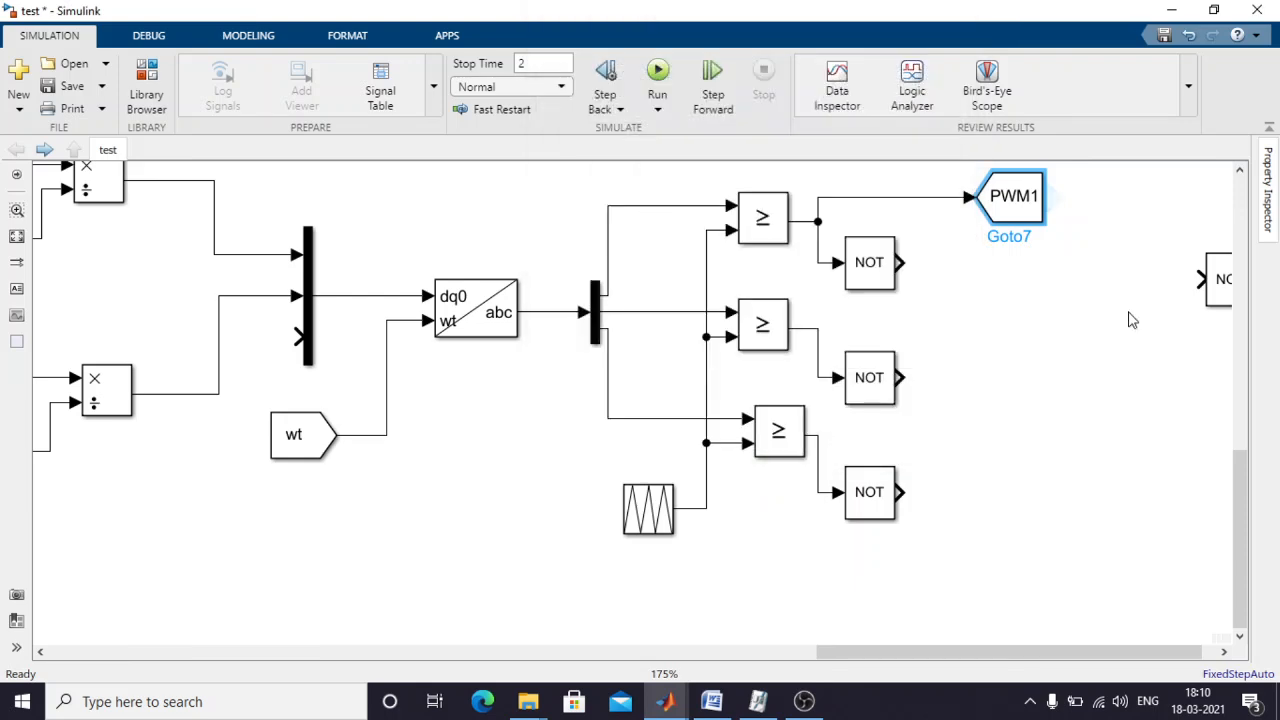
Copy the PWM1 Goto block, connect the first NOT block's output to the copy, and set its tag to PWM2.
{"action": "left_click", "coordinate": [1130, 318]}
{"action": "left_click_drag", "start_coordinate": [1025, 206], "coordinate": [1034, 267]}
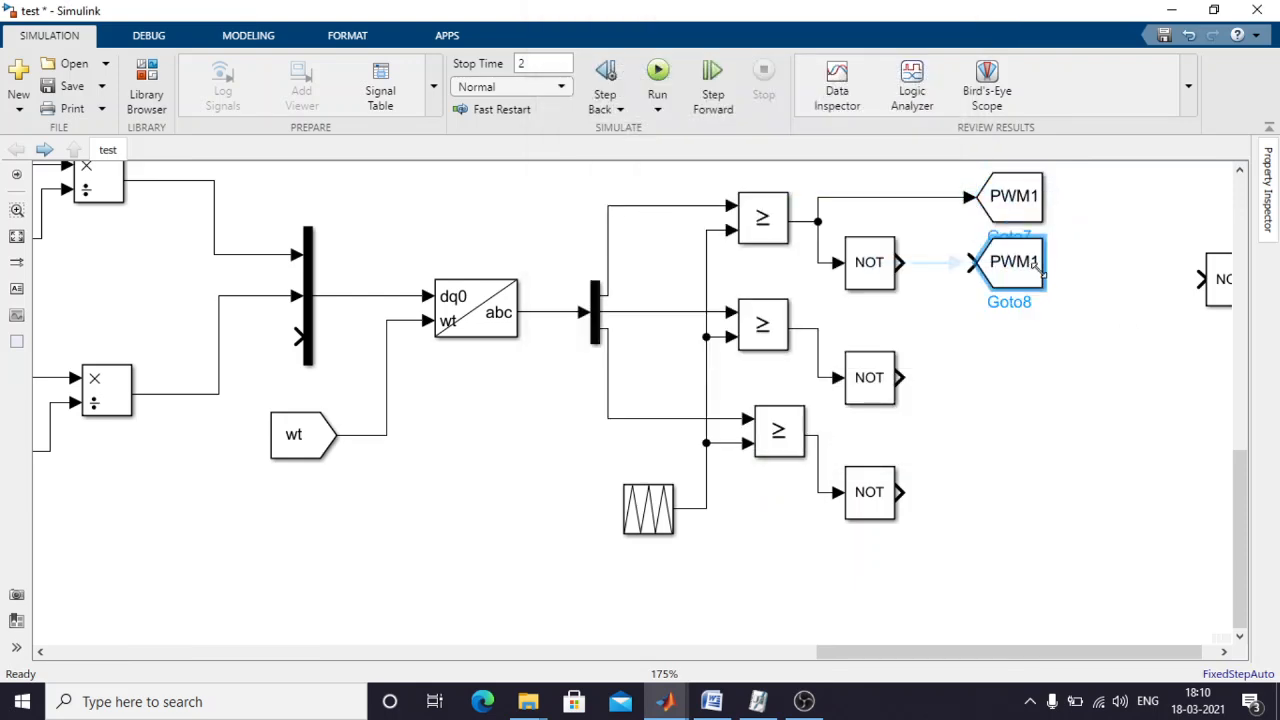
{"action": "left_click", "coordinate": [963, 264]}
{"action": "double_click", "coordinate": [1014, 272]}
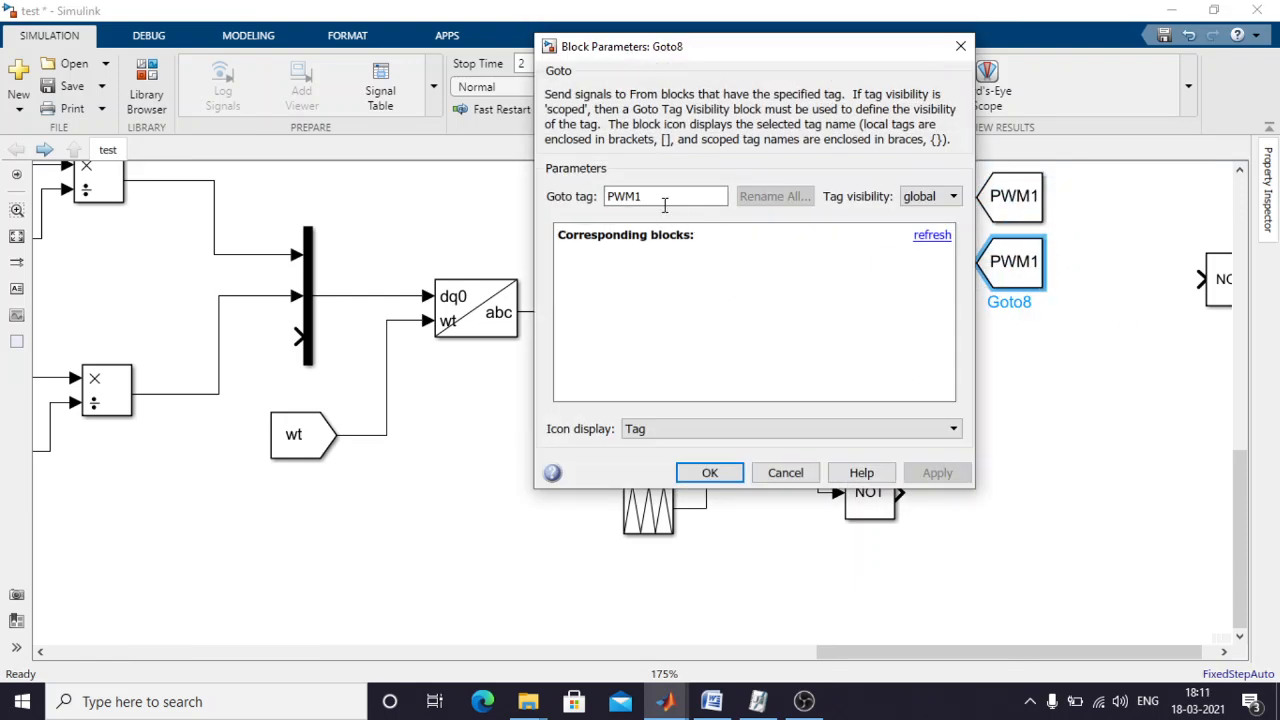
{"action": "left_click", "coordinate": [663, 196]}
{"action": "key", "text": "BackSpace"}
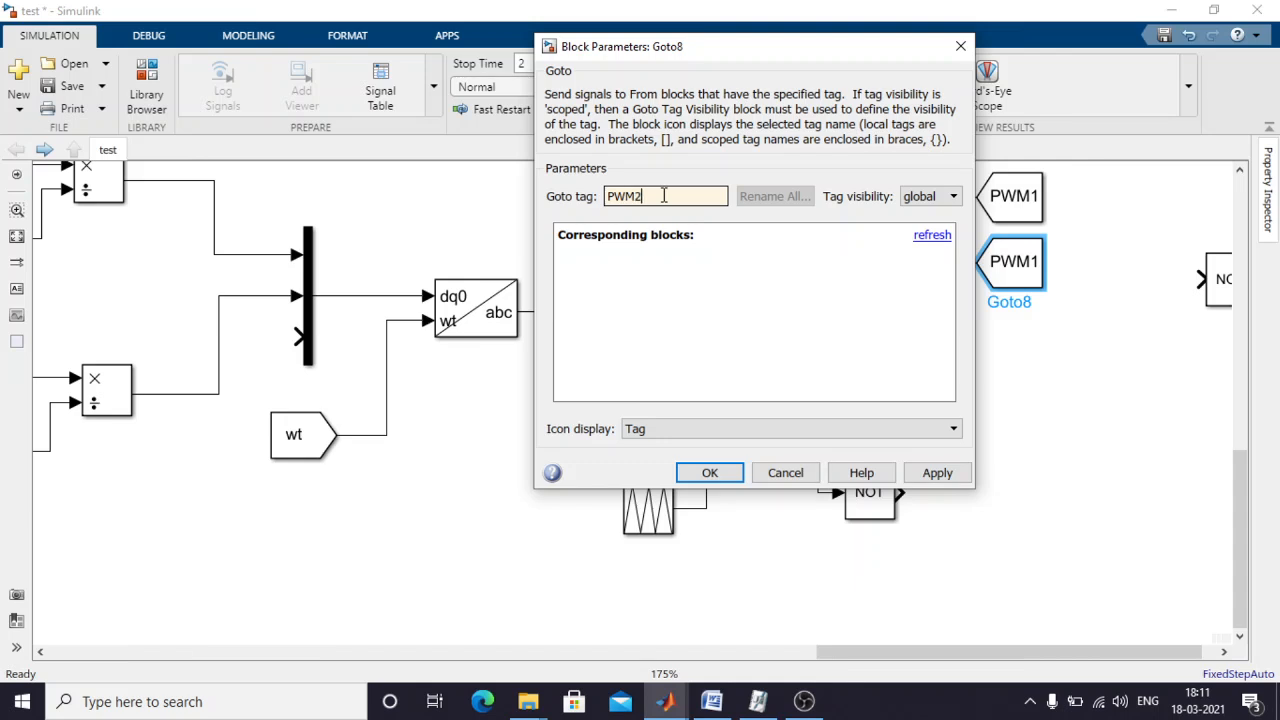
{"action": "left_click", "coordinate": [709, 473]}
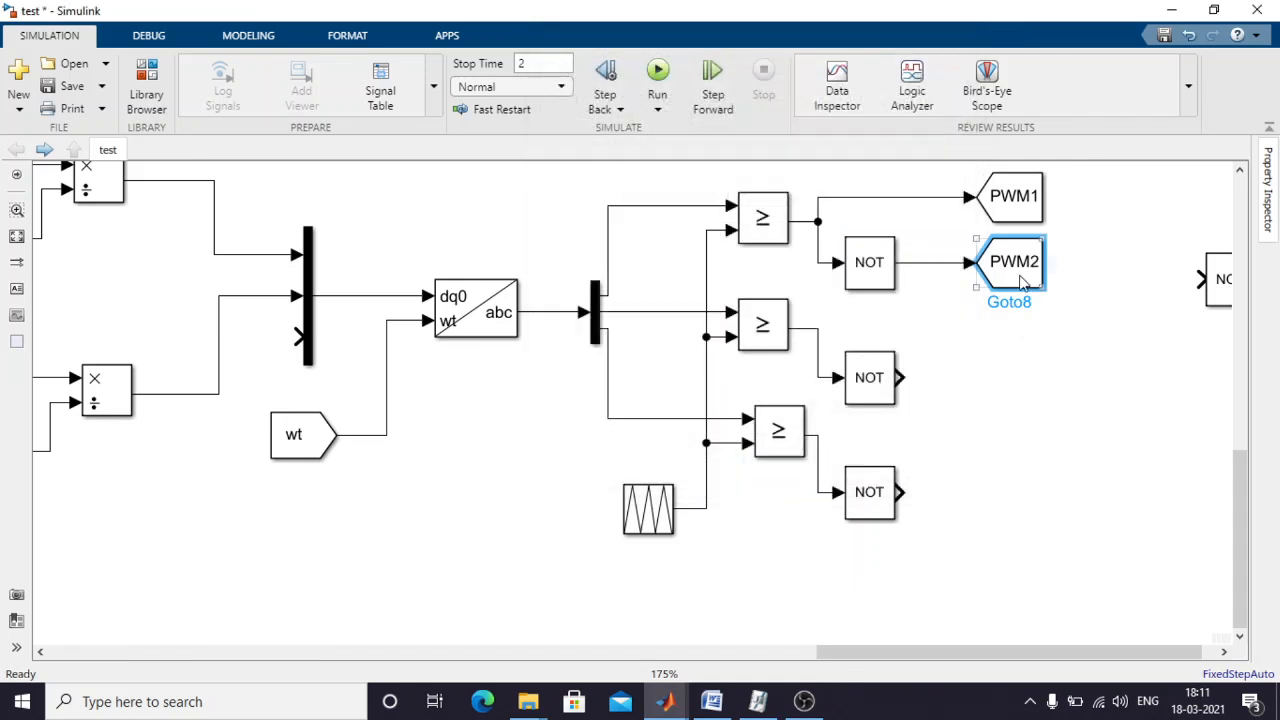
Copy the PWM2 Goto block, branch the second >= block's output to it, and set its tag to PWM3.
{"action": "left_click_drag", "start_coordinate": [1022, 283], "coordinate": [818, 327]}
{"action": "double_click", "coordinate": [1000, 330]}
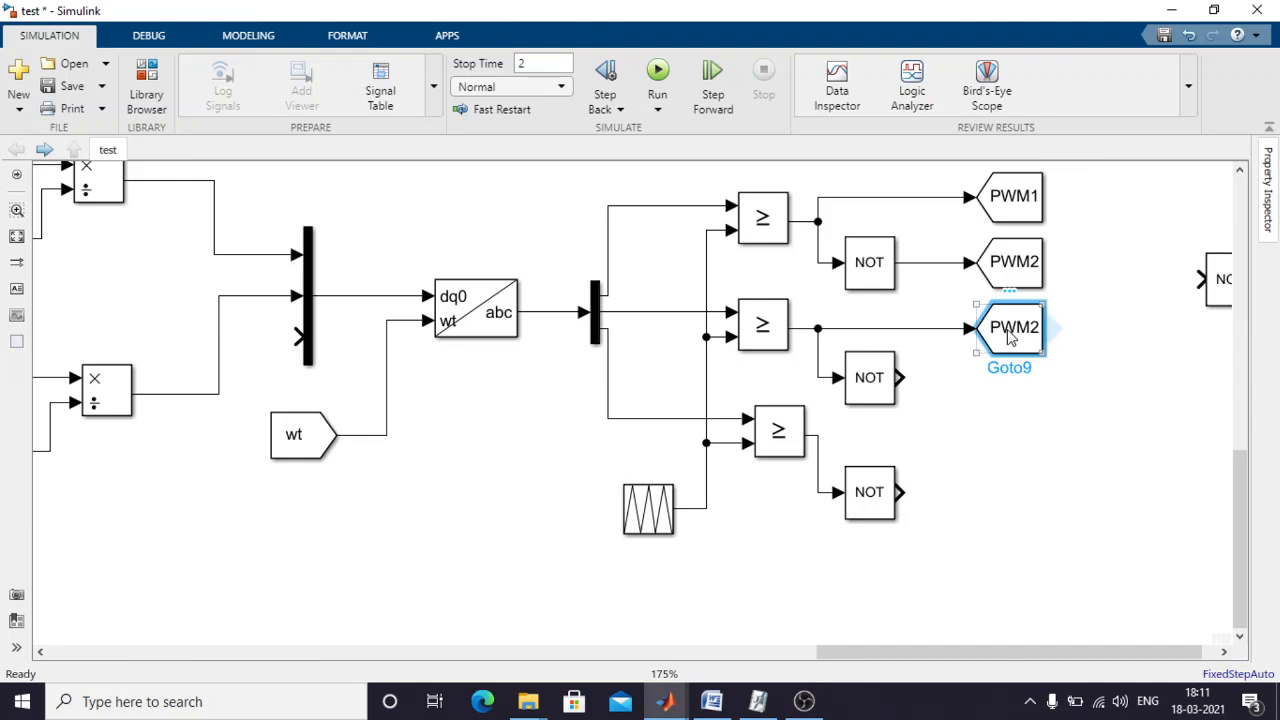
{"action": "double_click", "coordinate": [675, 261]}
{"action": "left_click", "coordinate": [675, 261]}
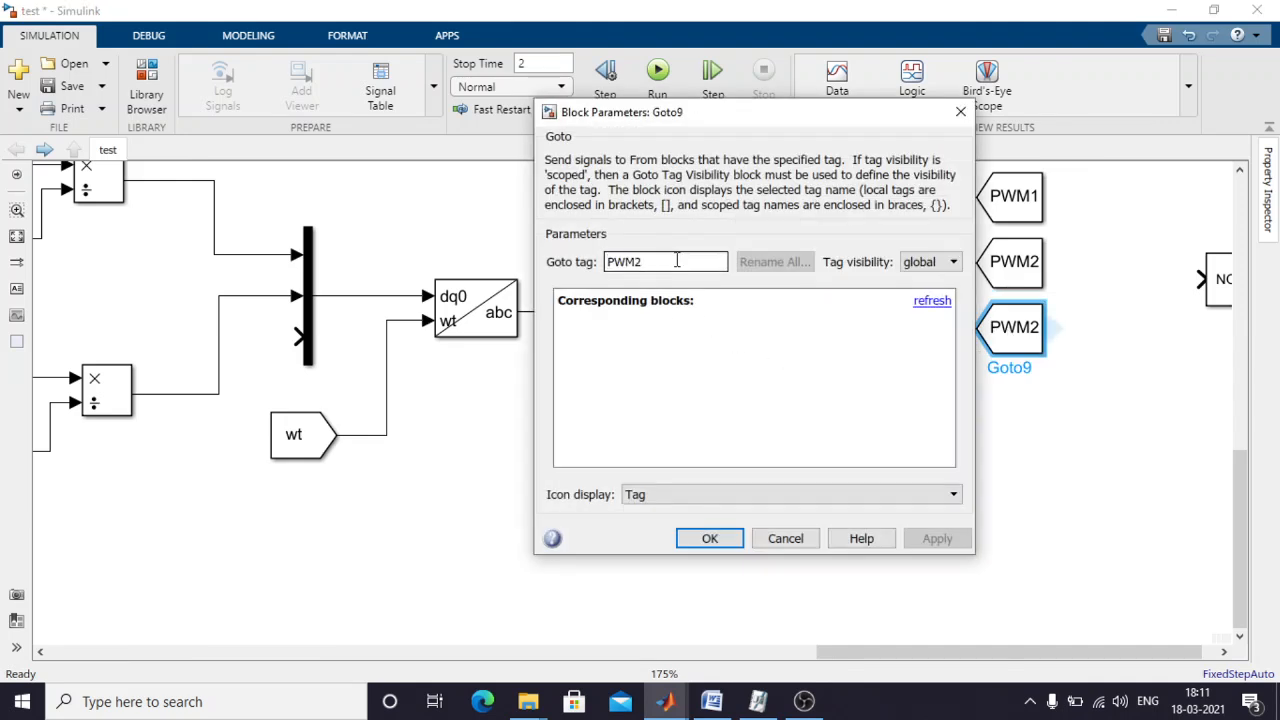
{"action": "key", "text": "BackSpace"}
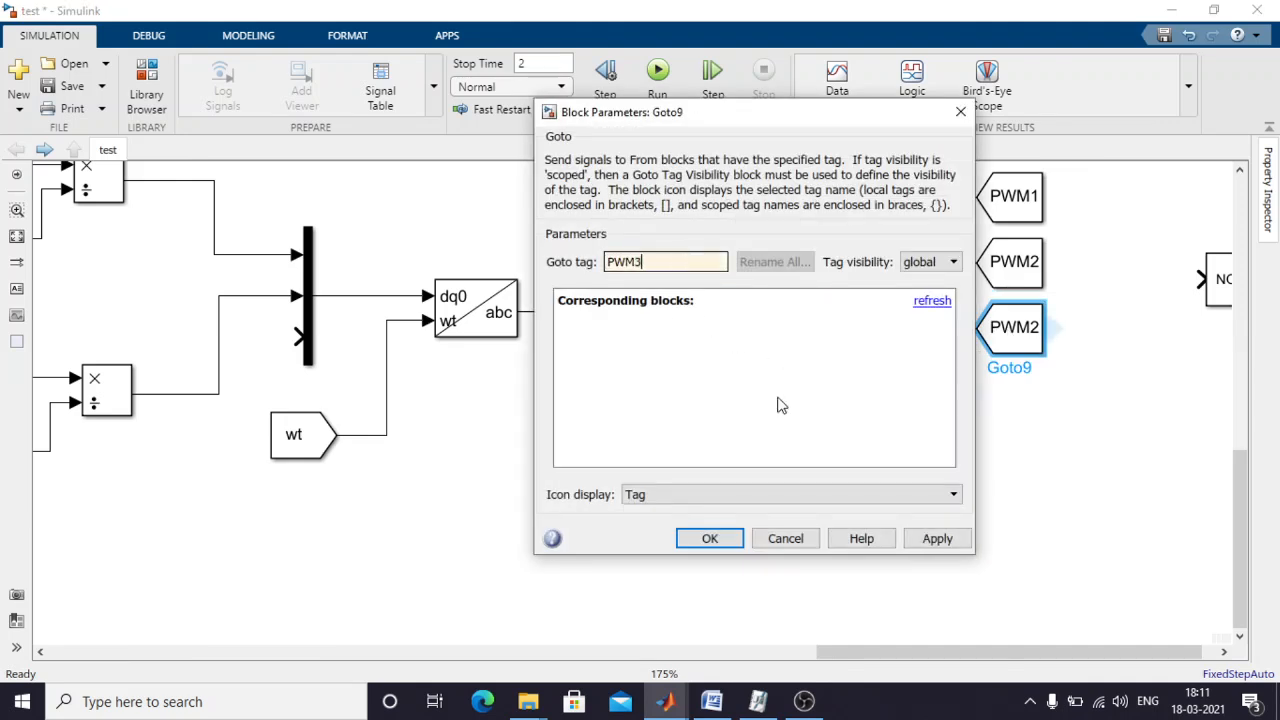
{"action": "left_click", "coordinate": [937, 538]}
{"action": "left_click", "coordinate": [705, 538]}
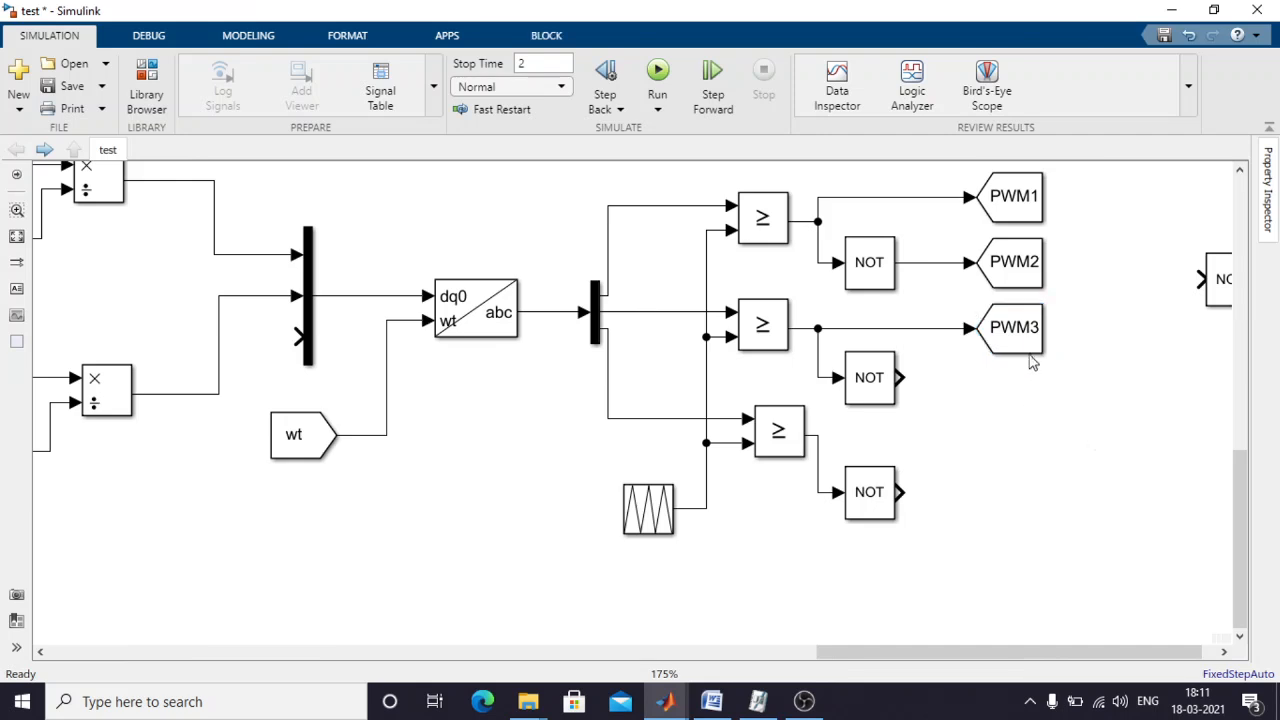
Copy the PWM3 Goto block, connect the second NOT block's output to it, and set its tag to PWM4.
{"action": "mouse_move", "coordinate": [1030, 345]}
{"action": "left_mouse_down"}
{"action": "mouse_move", "coordinate": [1033, 412]}
{"action": "mouse_move", "coordinate": [903, 377]}
{"action": "left_mouse_up"}
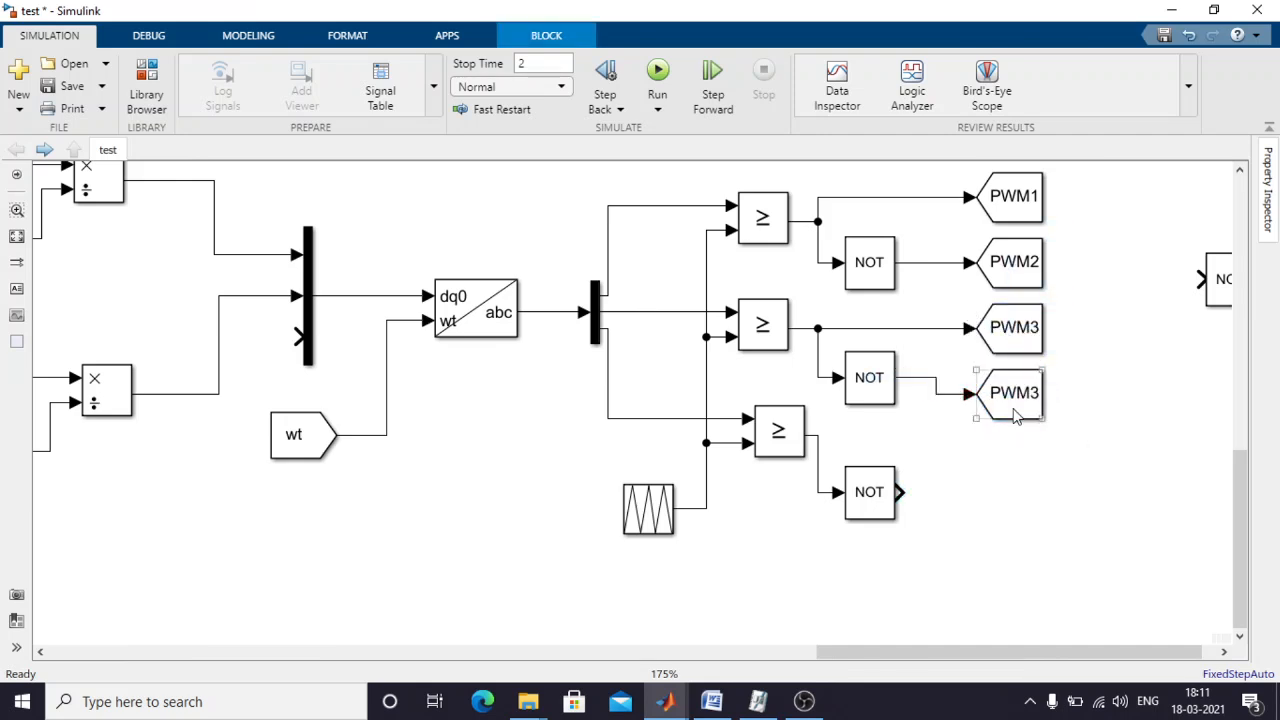
{"action": "double_click", "coordinate": [1015, 417]}
{"action": "left_click", "coordinate": [690, 328]}
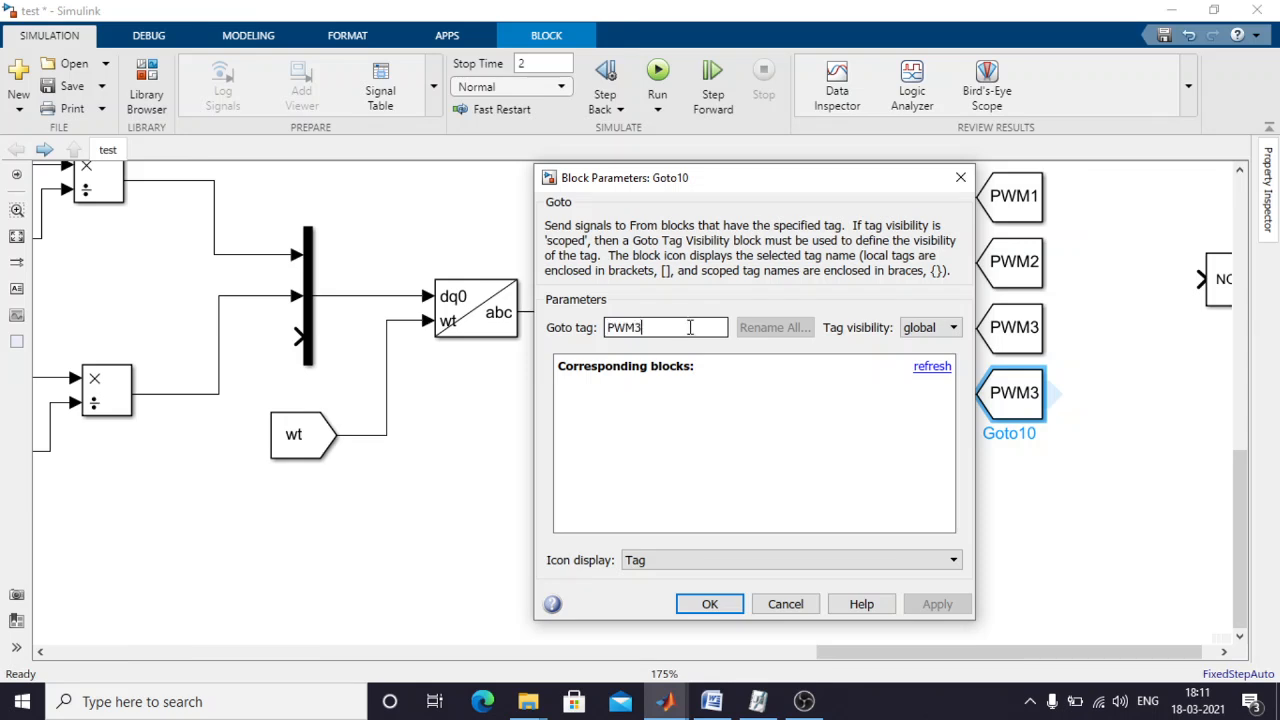
{"action": "key", "text": "BackSpace"}
{"action": "type", "text": "4"}
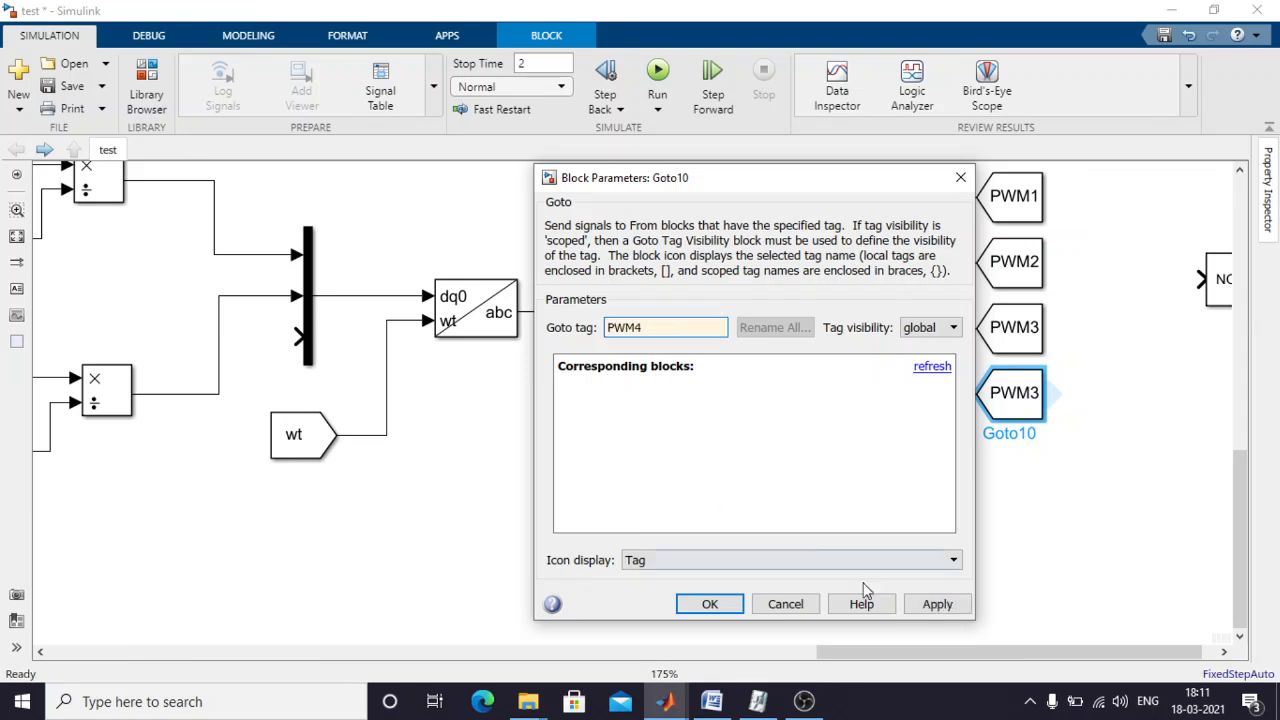
{"action": "left_click", "coordinate": [937, 604]}
{"action": "left_click", "coordinate": [709, 604]}
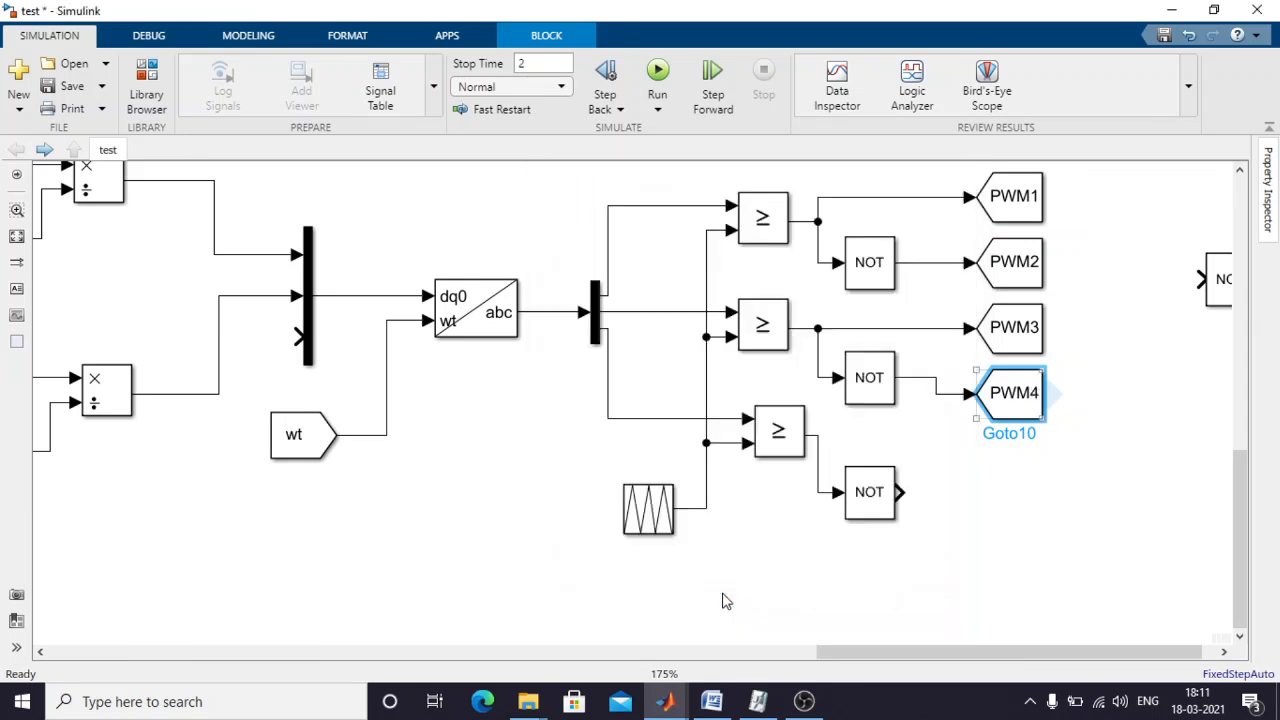
Copy the PWM4 Goto block, branch the third >= block's output to it, and set its tag to PWM5.
{"action": "left_click_drag", "start_coordinate": [1005, 473], "coordinate": [818, 437]}
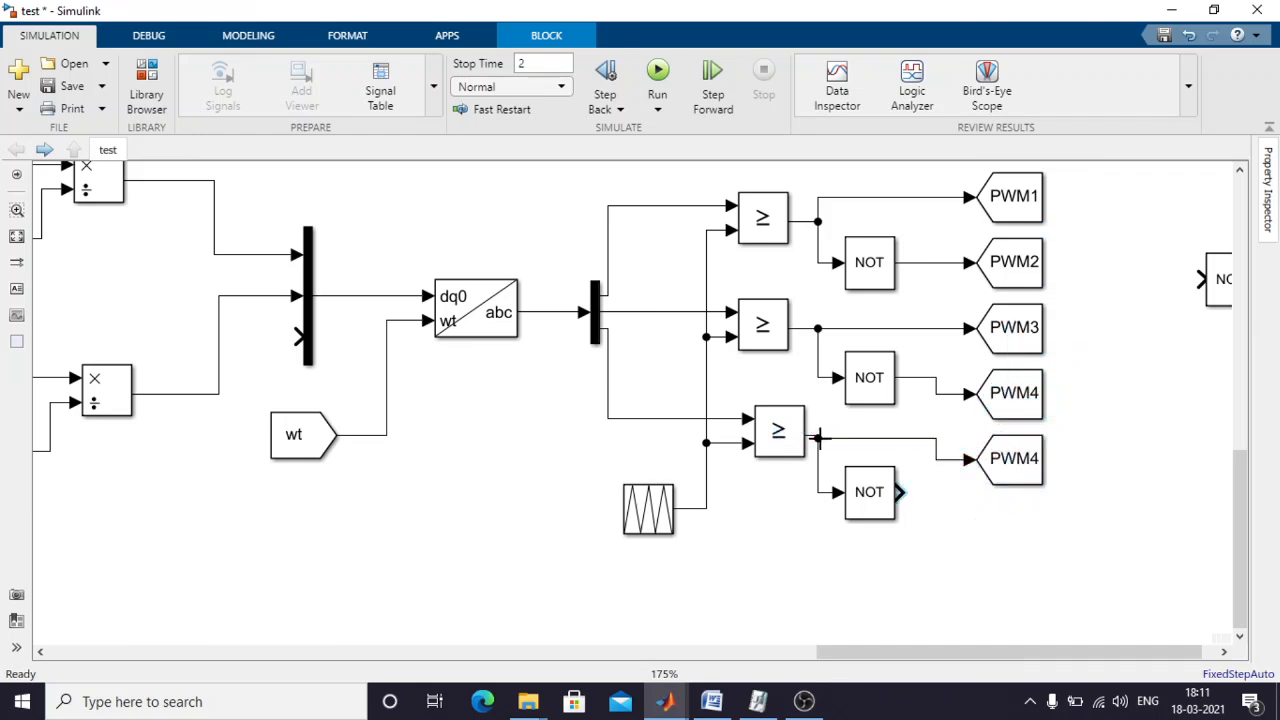
{"action": "double_click", "coordinate": [1013, 470]}
{"action": "double_click", "coordinate": [683, 387]}
{"action": "left_click", "coordinate": [683, 387]}
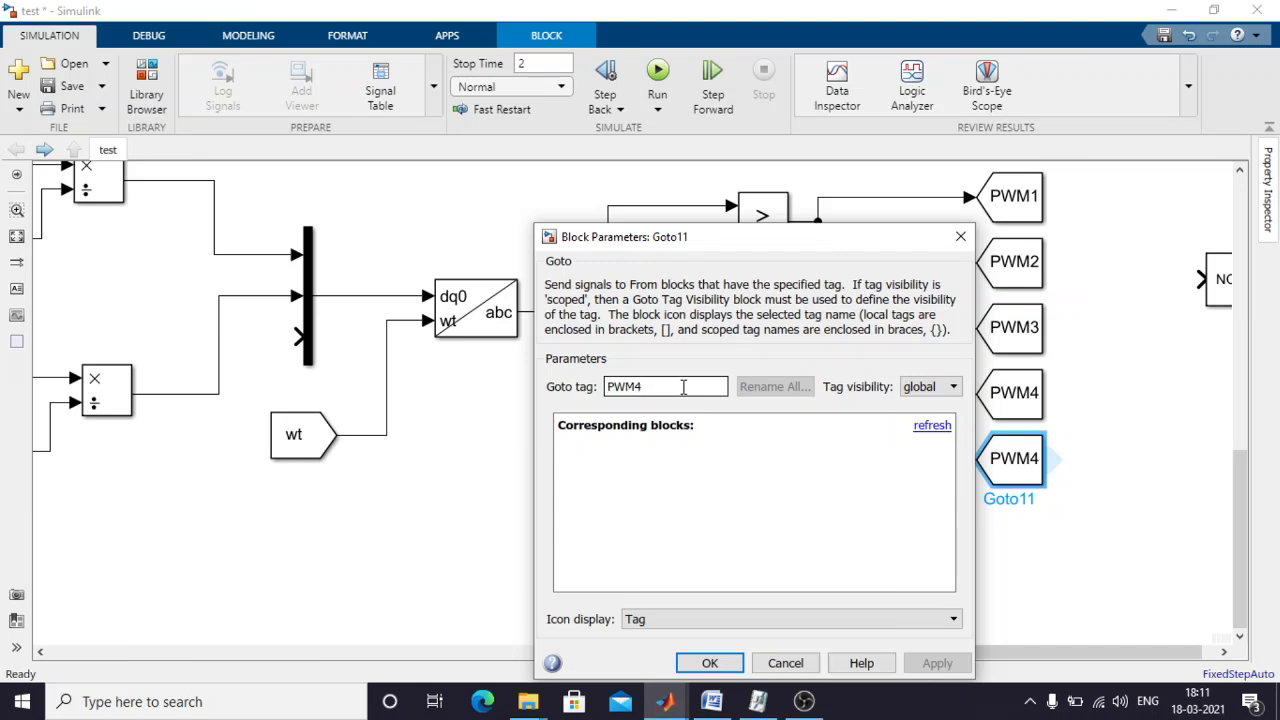
{"action": "key", "text": "BackSpace"}
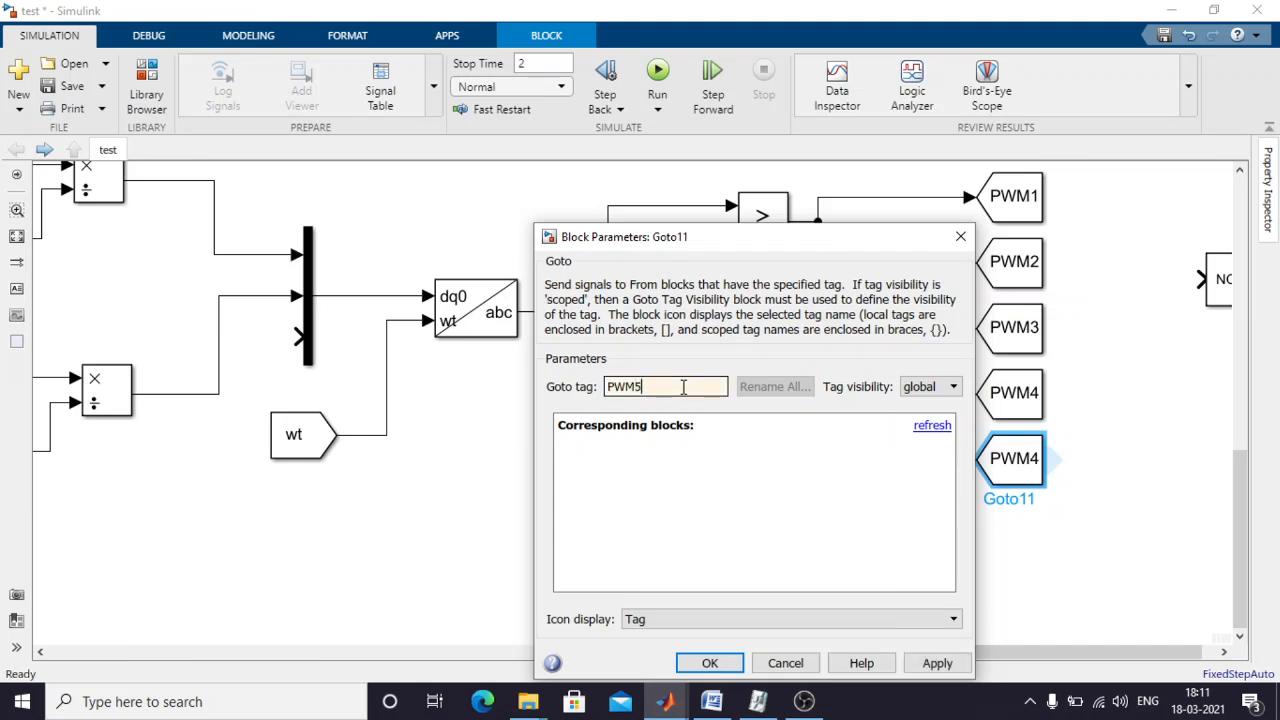
{"action": "left_click", "coordinate": [937, 663]}
{"action": "left_click", "coordinate": [710, 663]}
Copy the PWM5 Goto block, connect the third NOT block's output to it, and set its tag to PWM6.
{"action": "left_click_drag", "start_coordinate": [1015, 471], "coordinate": [910, 494]}
{"action": "left_click", "coordinate": [920, 559]}
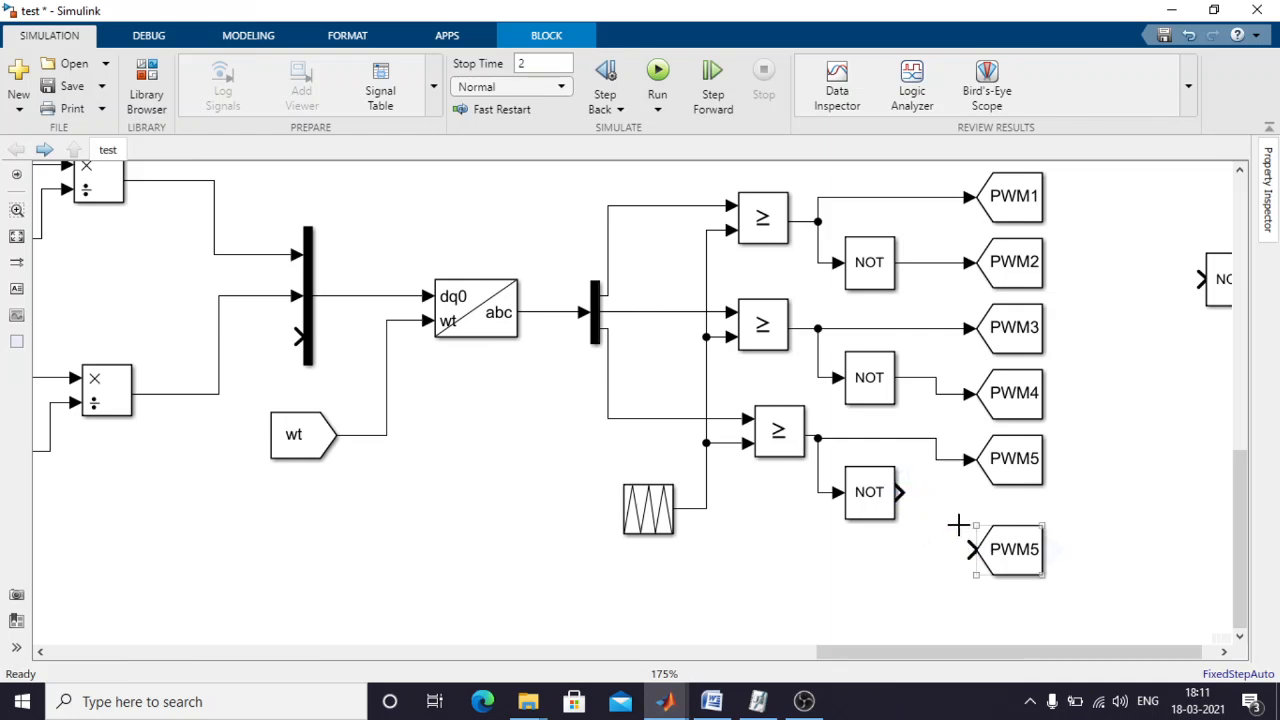
{"action": "left_click", "coordinate": [892, 487]}
{"action": "double_click", "coordinate": [1015, 568]}
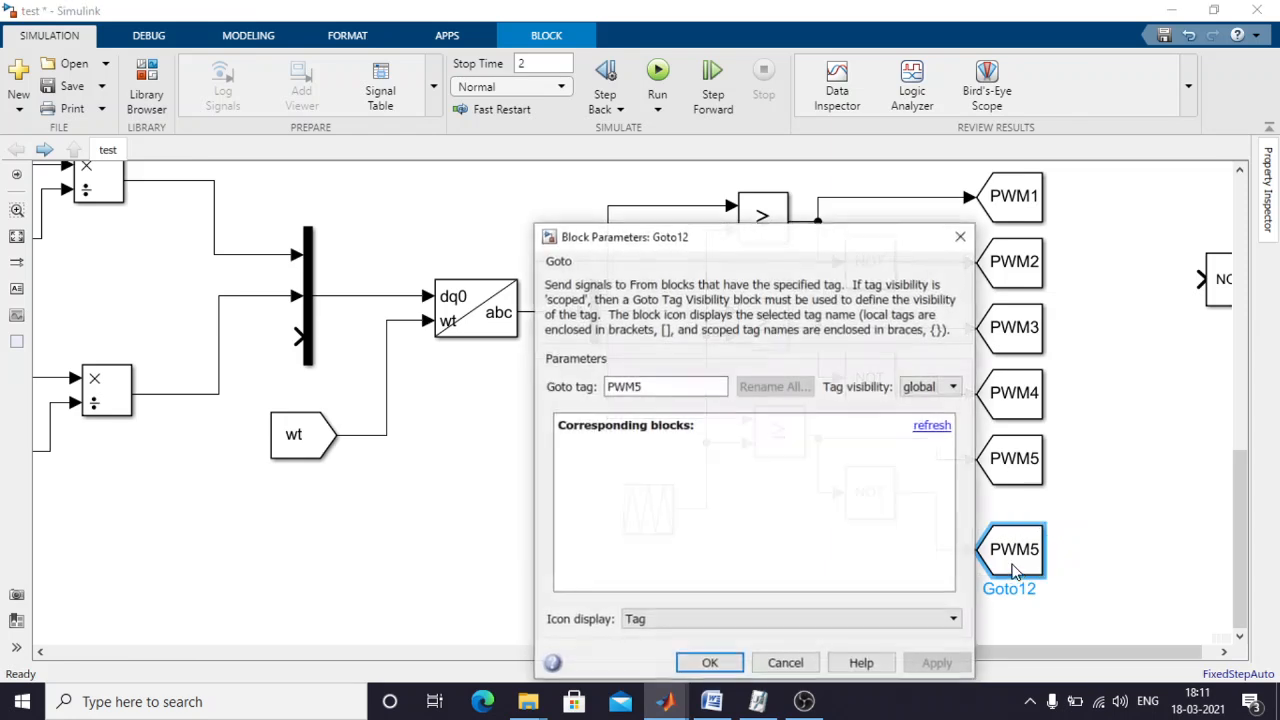
{"action": "double_click", "coordinate": [653, 390]}
{"action": "left_click", "coordinate": [667, 386]}
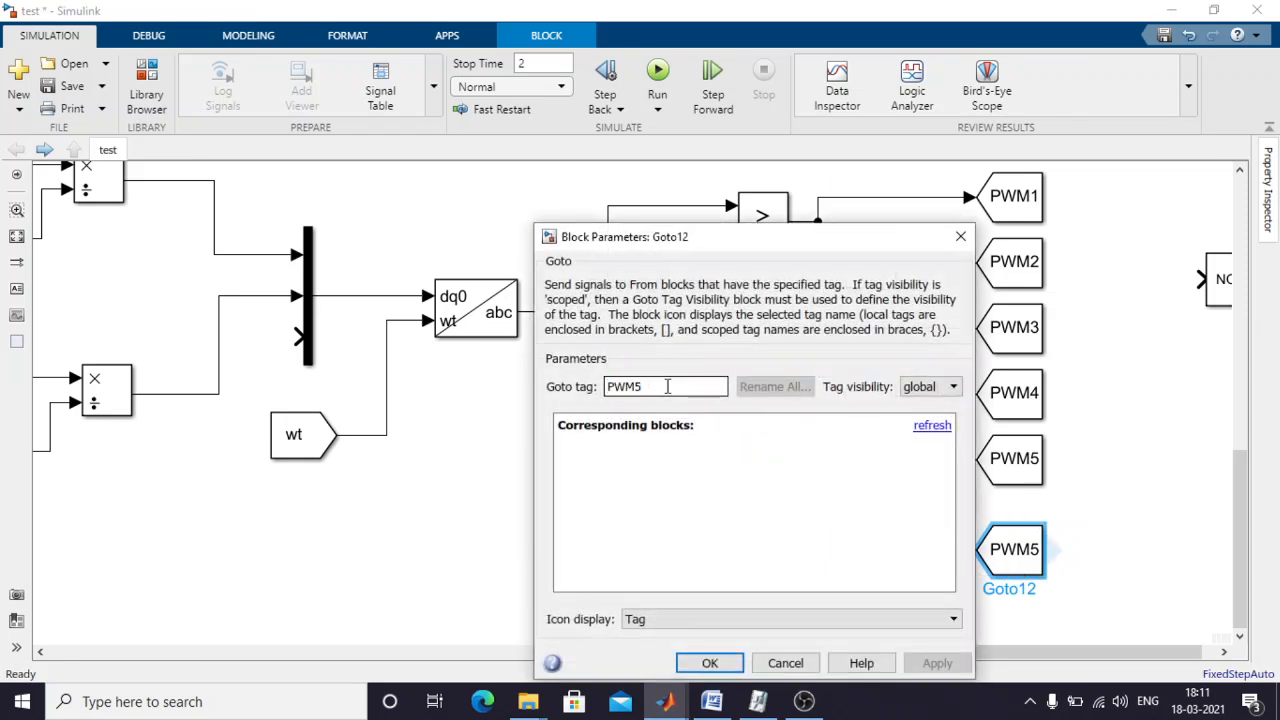
{"action": "key", "text": "BackSpace"}
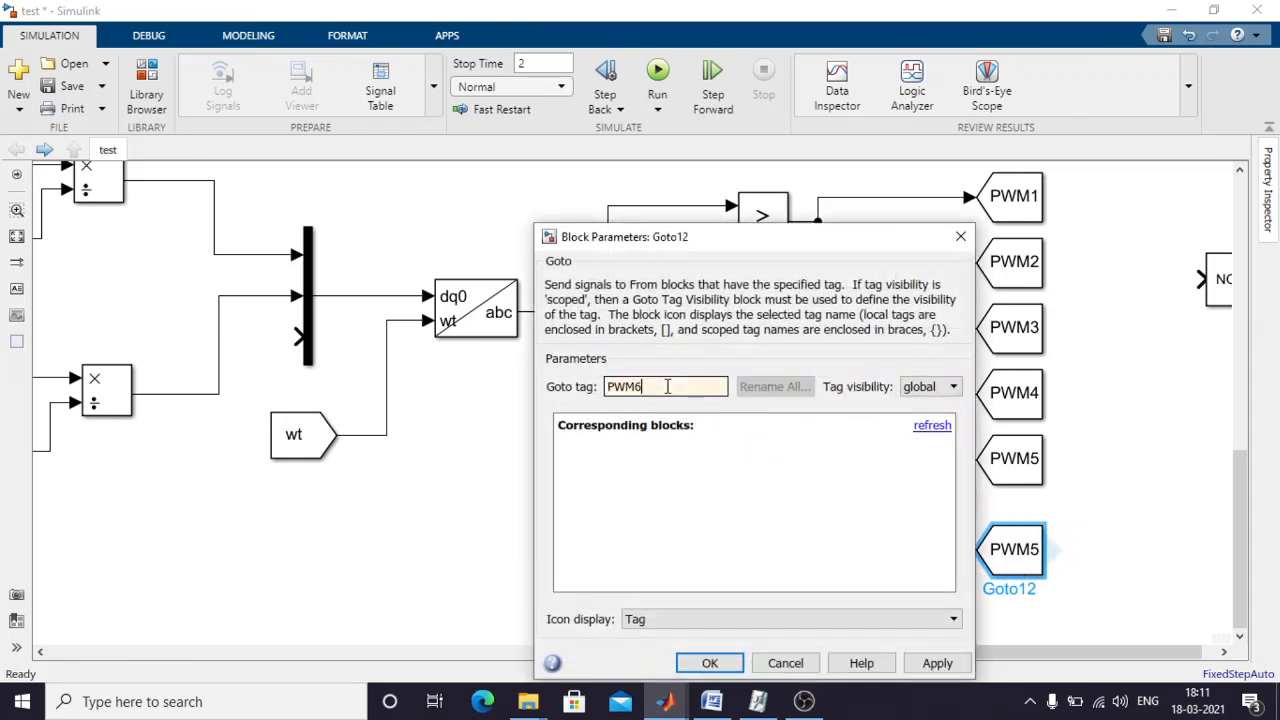
{"action": "left_click", "coordinate": [937, 663]}
{"action": "left_click", "coordinate": [710, 663]}
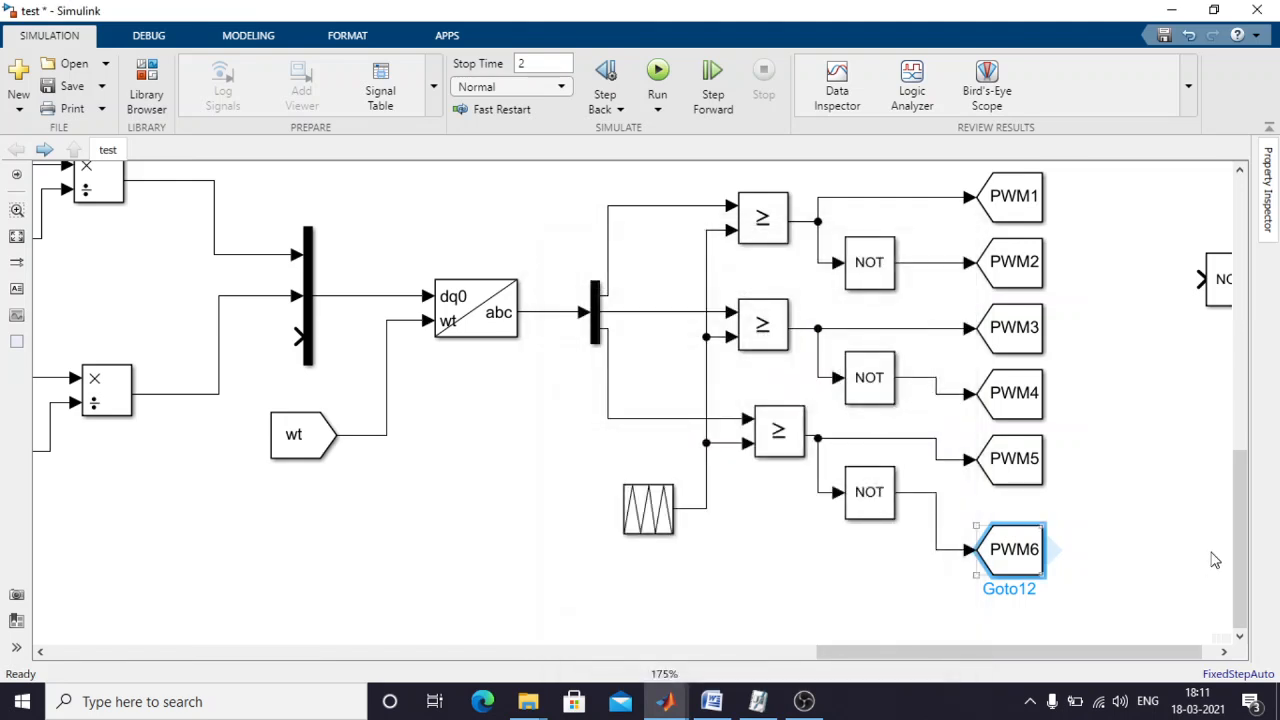
Delete the unconnected spare NOT block and group everything from the demux to the PWM Goto blocks into a subsystem.
{"action": "left_click", "coordinate": [1224, 343]}
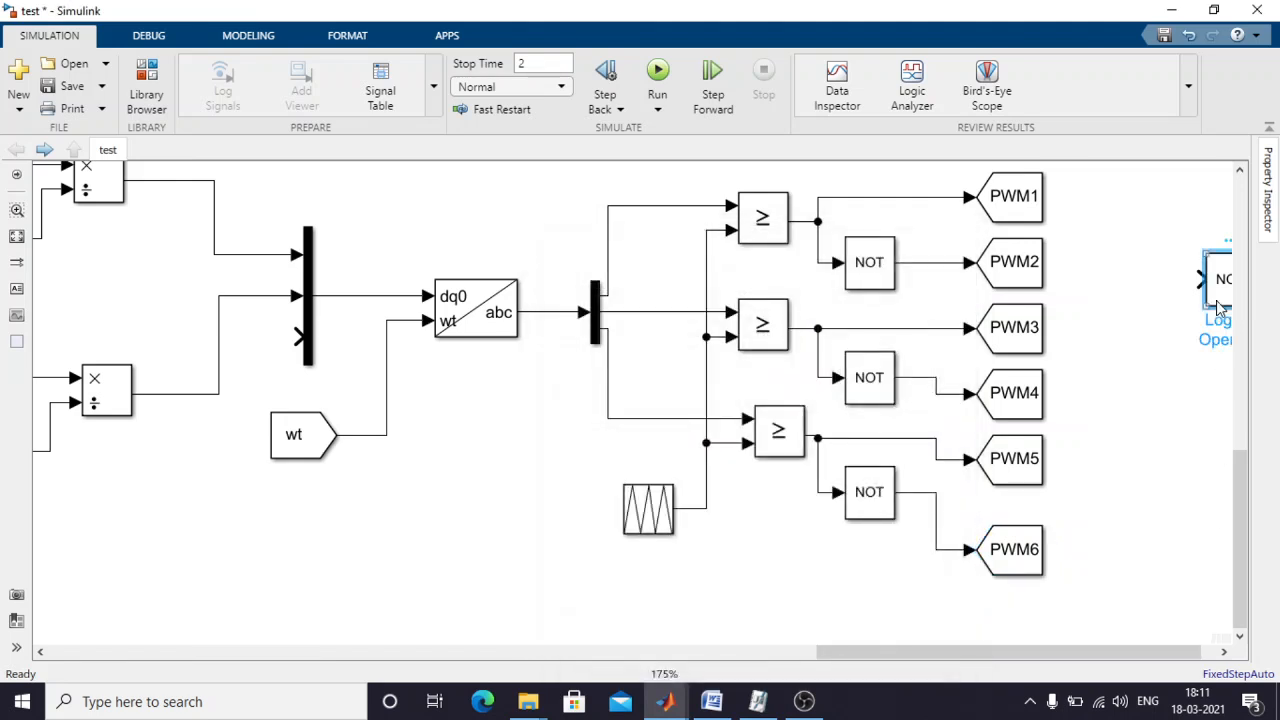
{"action": "key", "text": "Delete"}
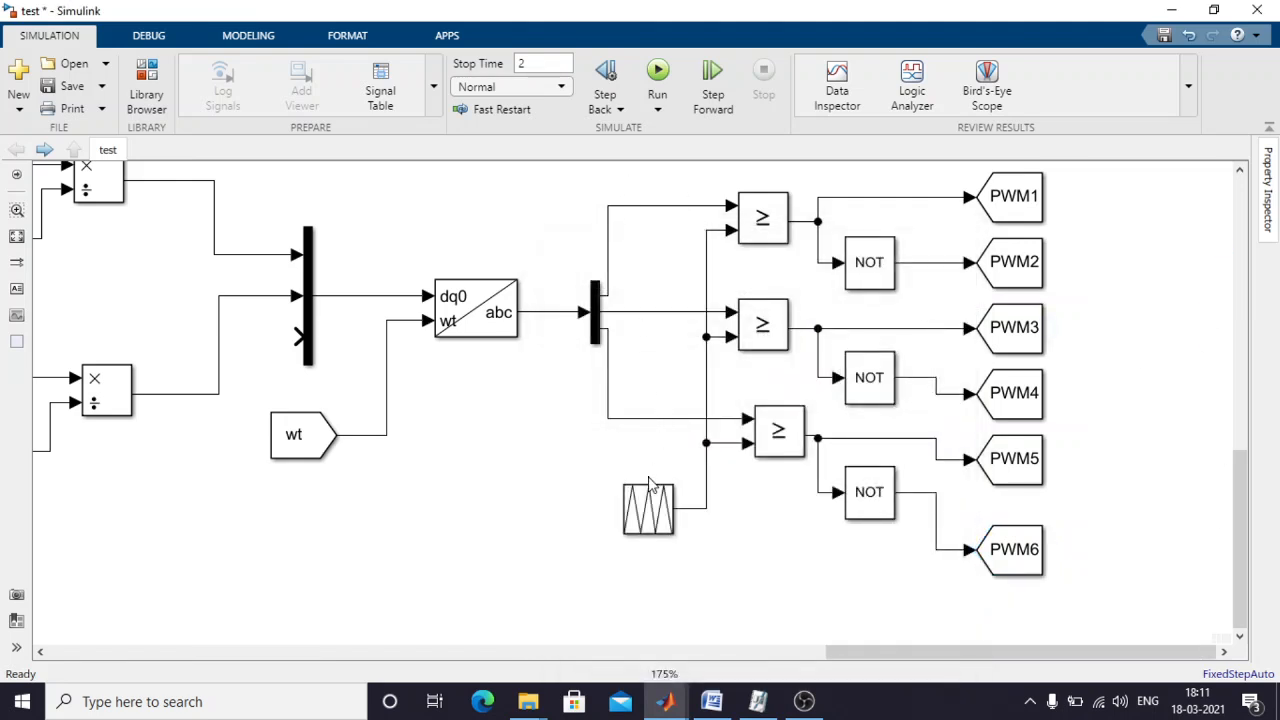
{"action": "left_click_drag", "start_coordinate": [539, 167], "coordinate": [1087, 520]}
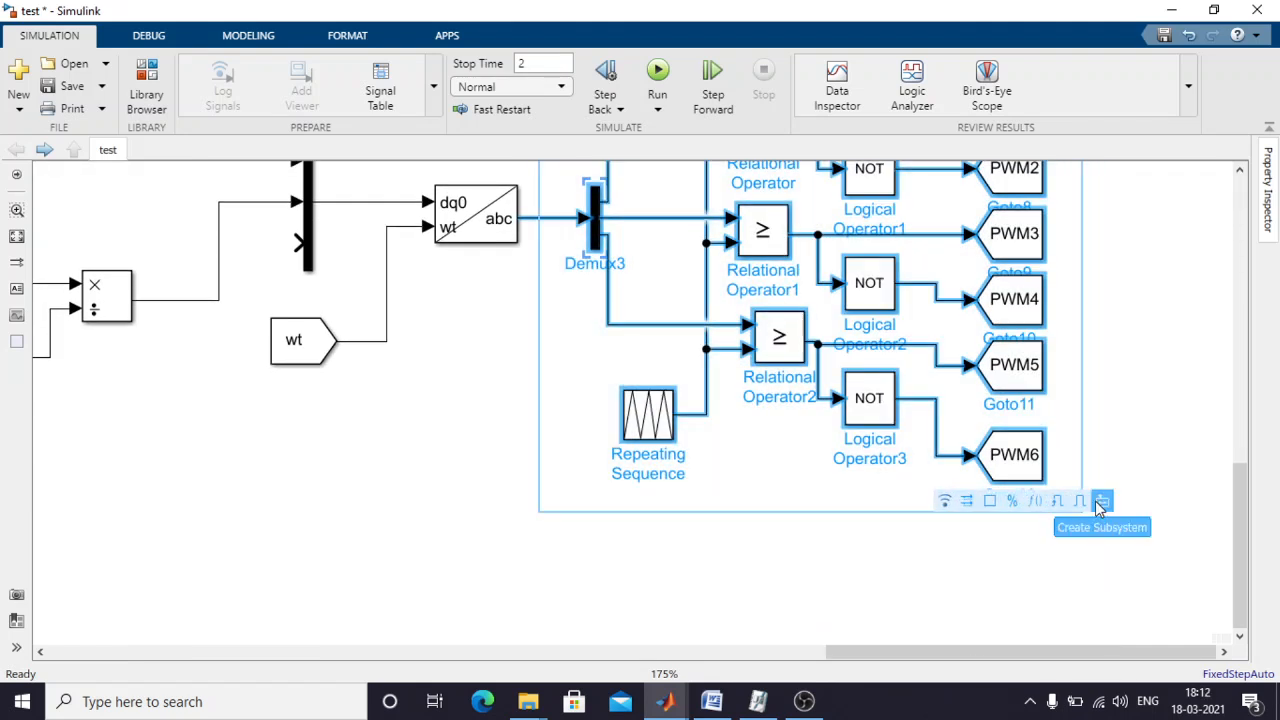
{"action": "left_click", "coordinate": [1100, 502]}
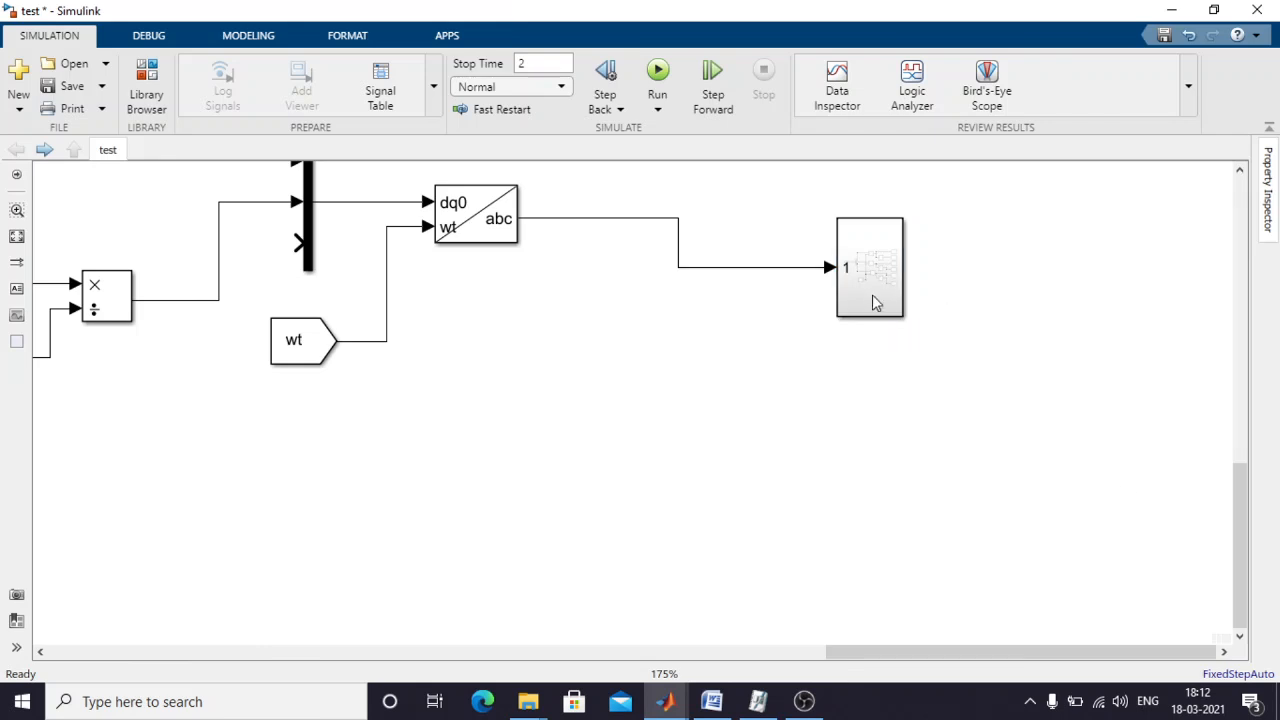
Move the new subsystem closer to the dq0-to-abc block, in line with its output, and rename it PWM.
{"action": "left_click_drag", "start_coordinate": [815, 263], "coordinate": [717, 246]}
{"action": "left_click", "coordinate": [711, 282]}
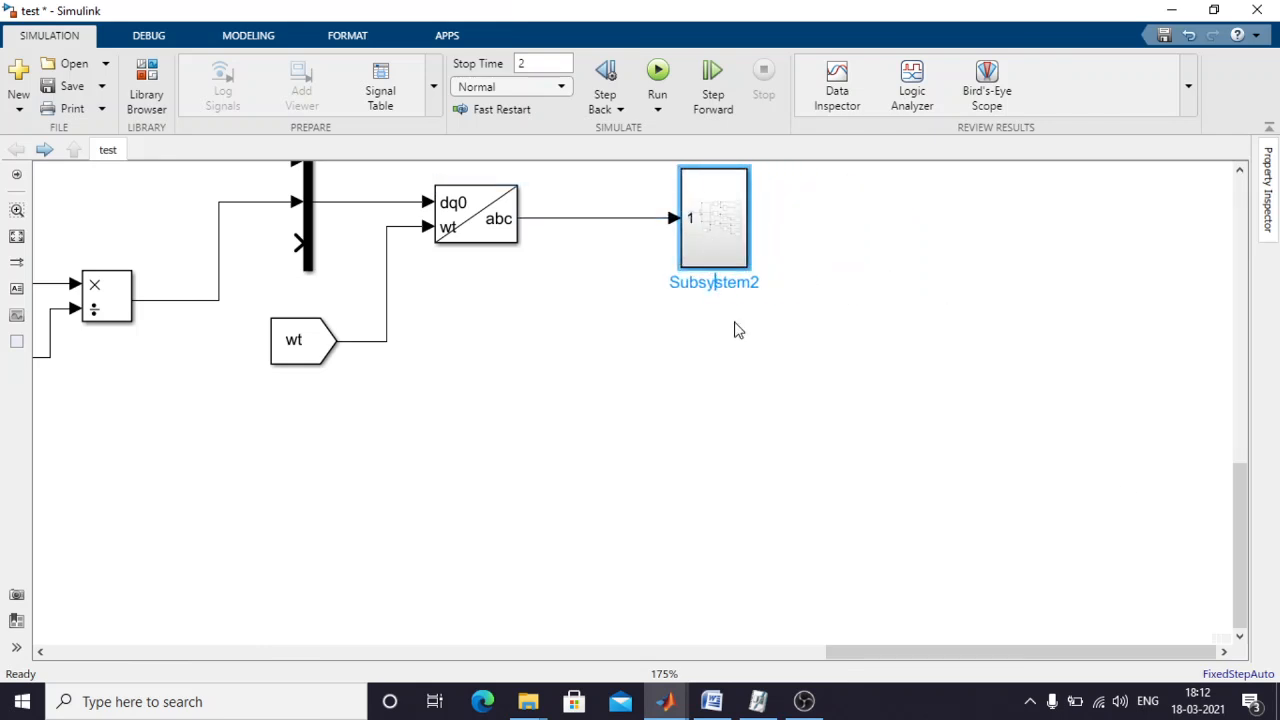
{"action": "key", "text": "Delete"}
{"action": "key", "text": "Delete"}
{"action": "key", "text": "Delete"}
{"action": "key", "text": "Delete"}
{"action": "key", "text": "Delete"}
{"action": "key", "text": "Delete"}
{"action": "key", "text": "Delete"}
{"action": "key", "text": "Delete"}
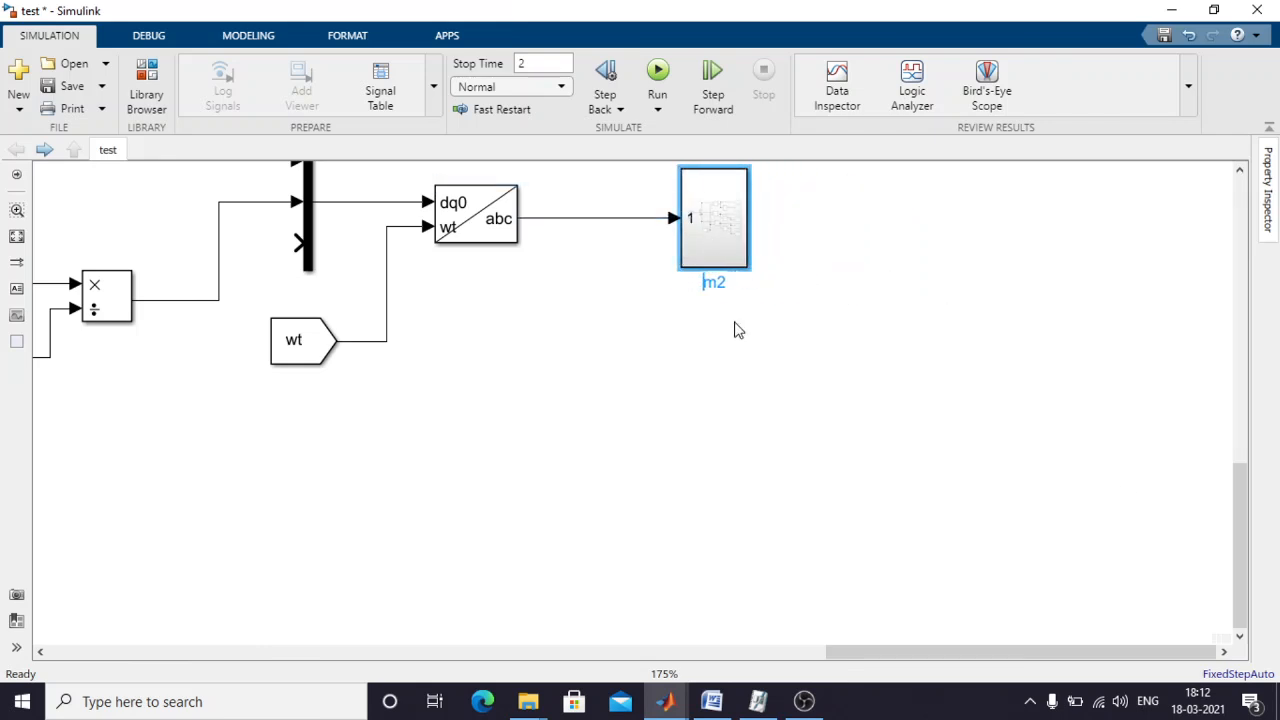
{"action": "type", "text": "PWM"}
{"action": "left_click", "coordinate": [752, 341]}
Place a From block from the Signal Routing library beside the inverter subsystem and connect it to the PWM1 input.
{"action": "left_click_drag", "start_coordinate": [1241, 598], "coordinate": [1163, 380]}
{"action": "left_click_drag", "start_coordinate": [1081, 651], "coordinate": [490, 606]}
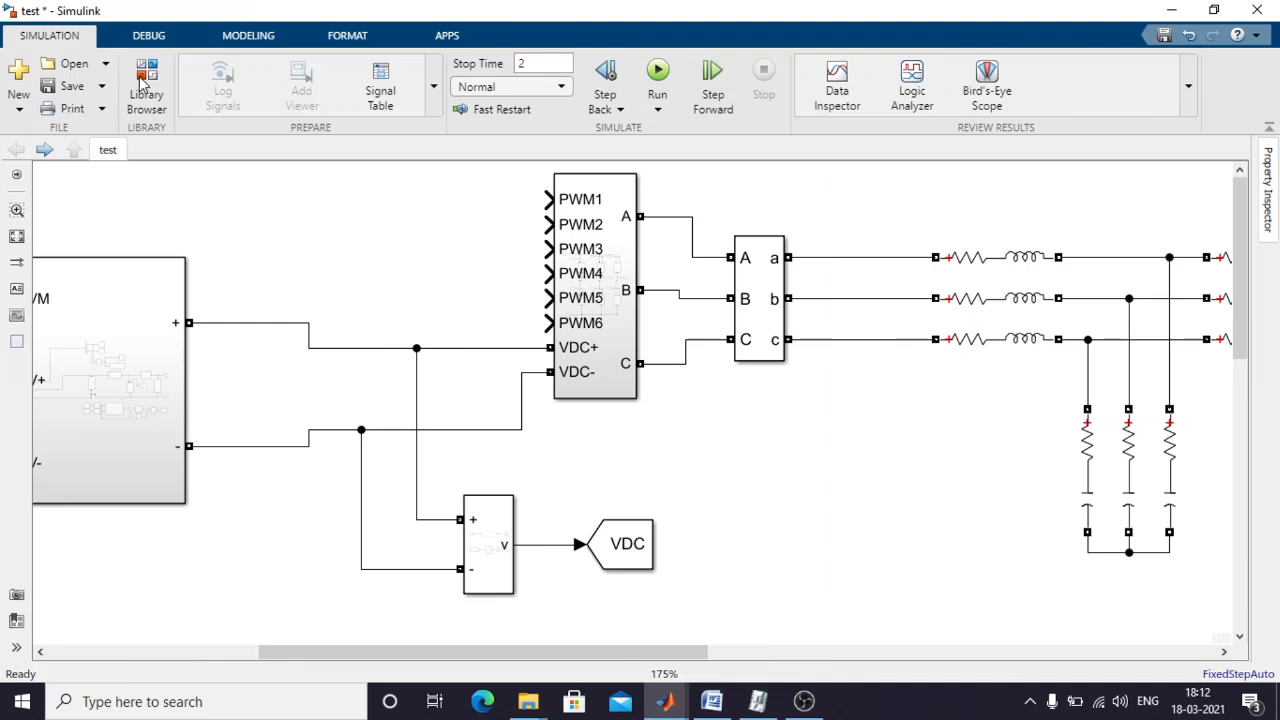
{"action": "left_click", "coordinate": [145, 84]}
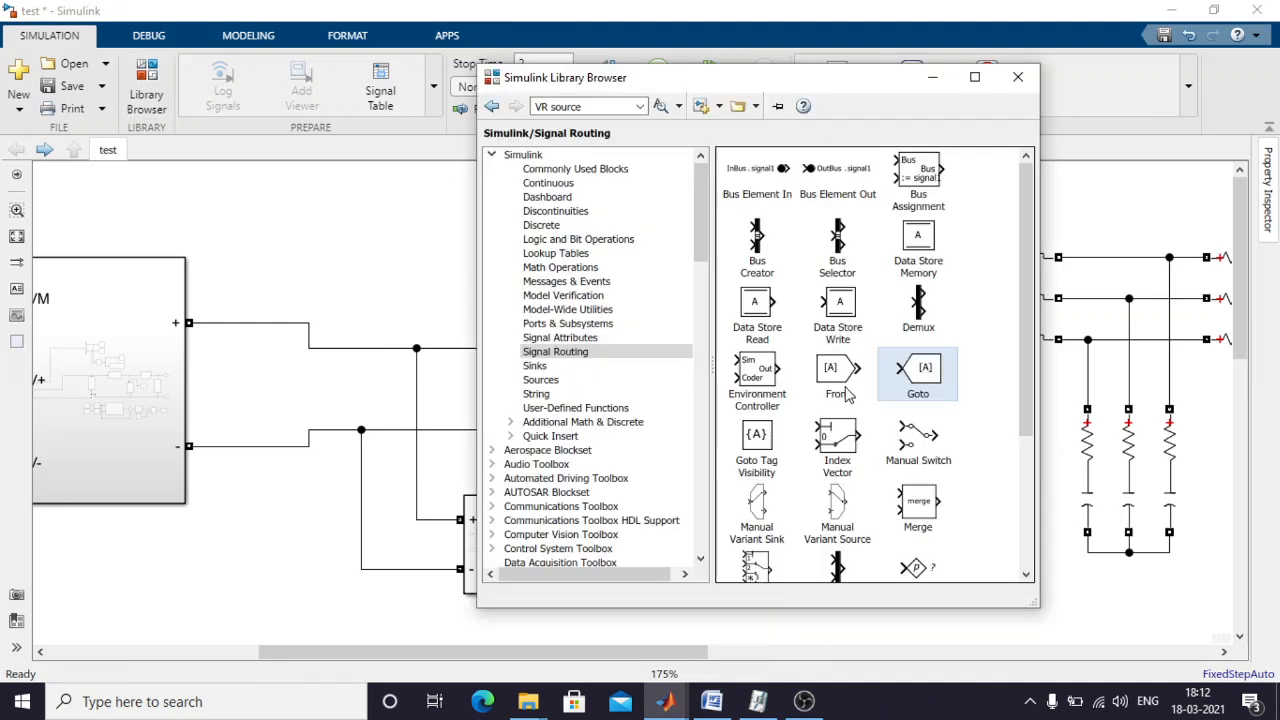
{"action": "left_click_drag", "start_coordinate": [830, 378], "coordinate": [380, 188]}
{"action": "left_click", "coordinate": [514, 201]}
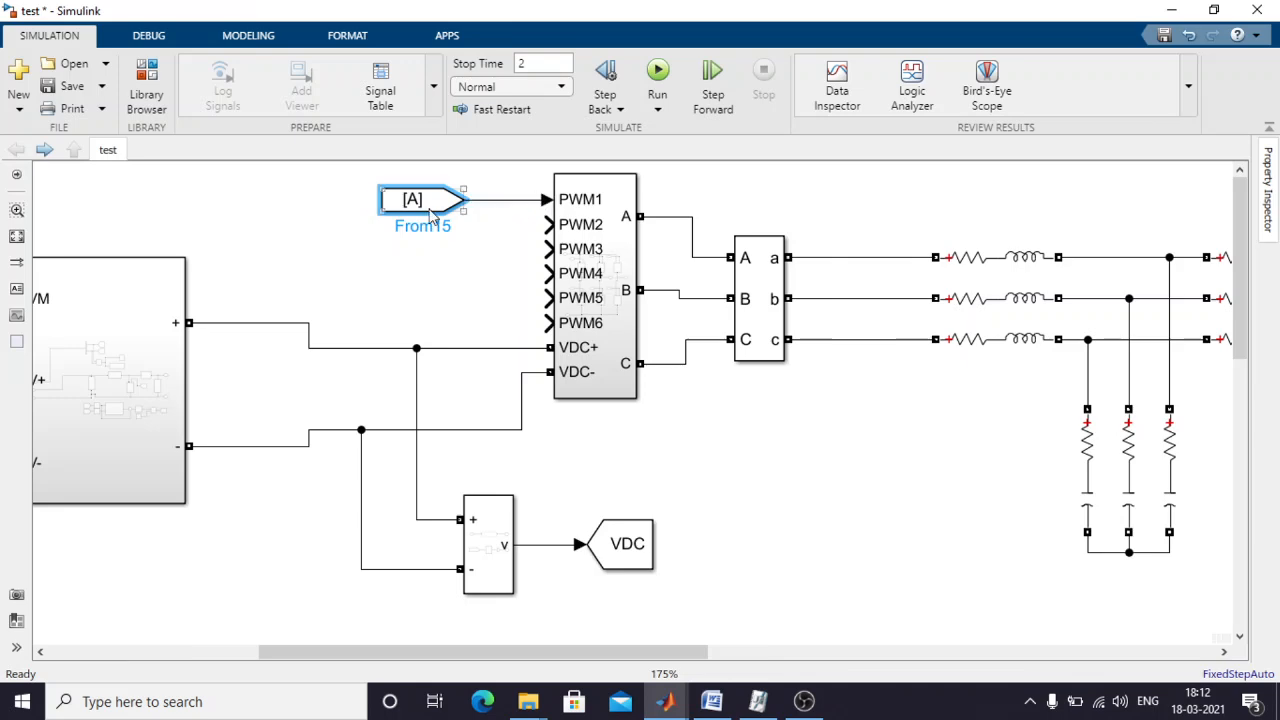
Set the new From block's Goto tag to PWM1.
{"action": "double_click", "coordinate": [430, 215]}
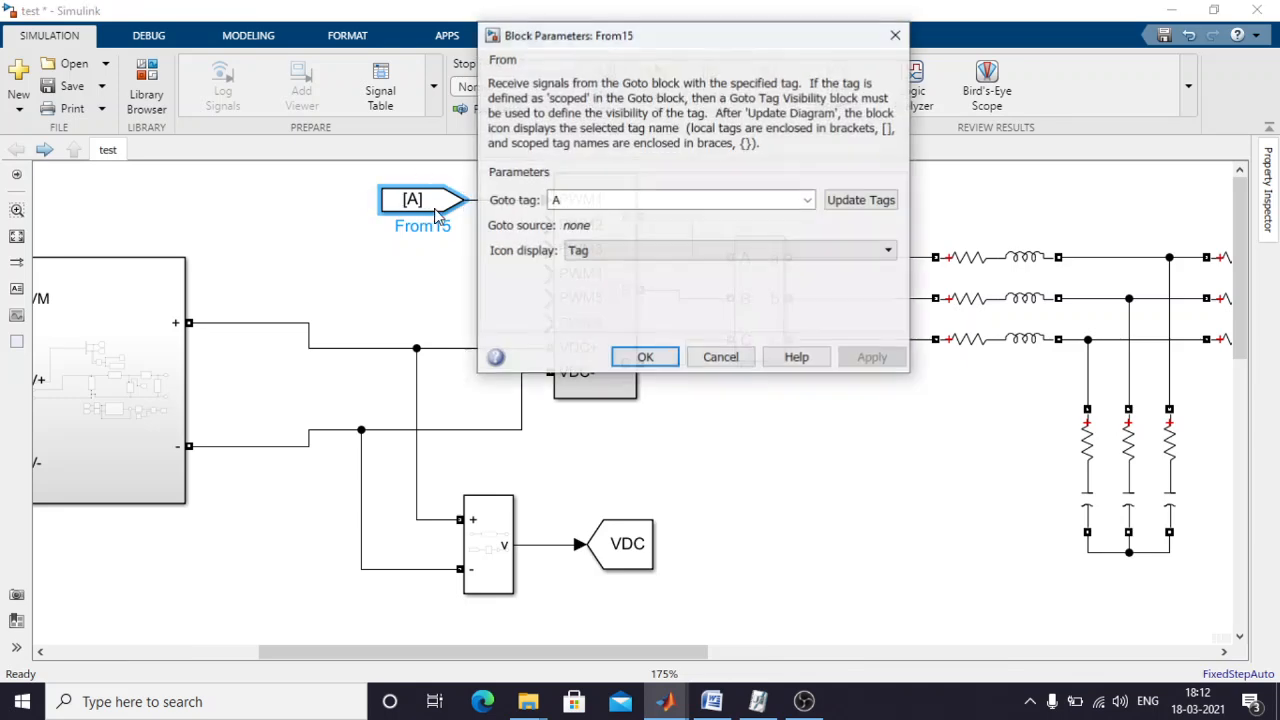
{"action": "left_click", "coordinate": [808, 200]}
{"action": "left_click", "coordinate": [660, 260]}
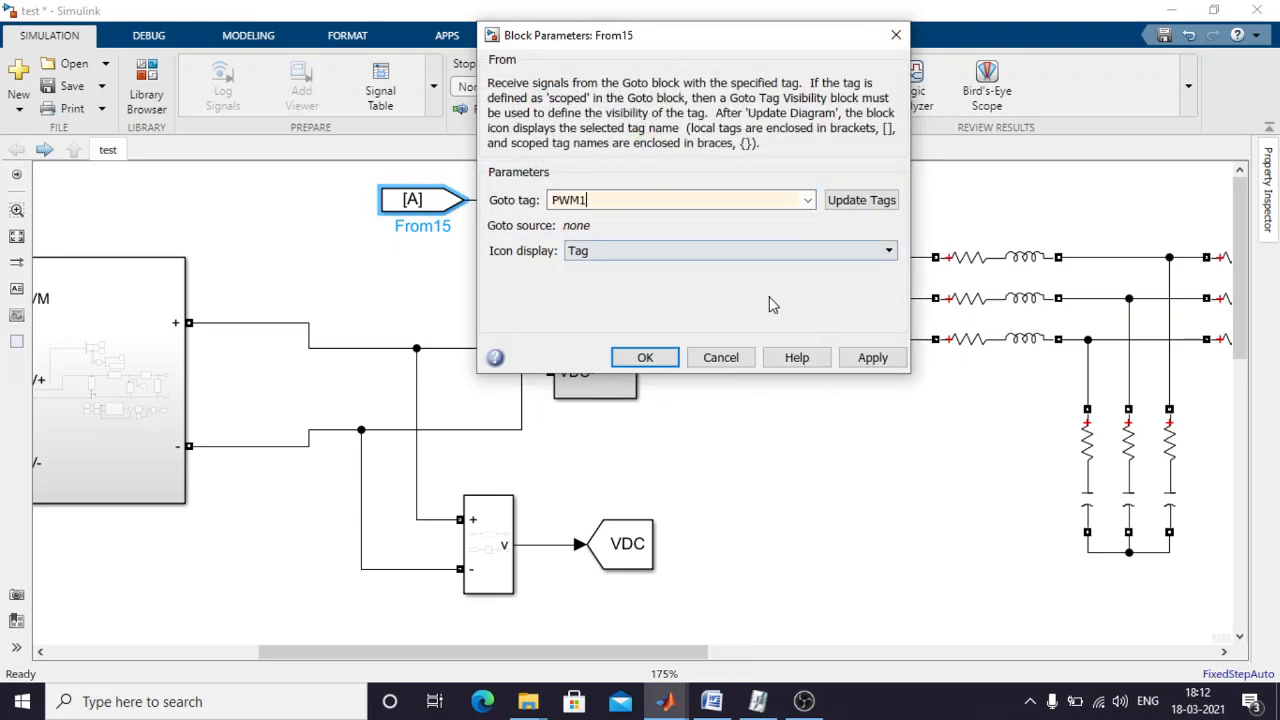
{"action": "left_click", "coordinate": [867, 358]}
{"action": "left_click", "coordinate": [645, 357]}
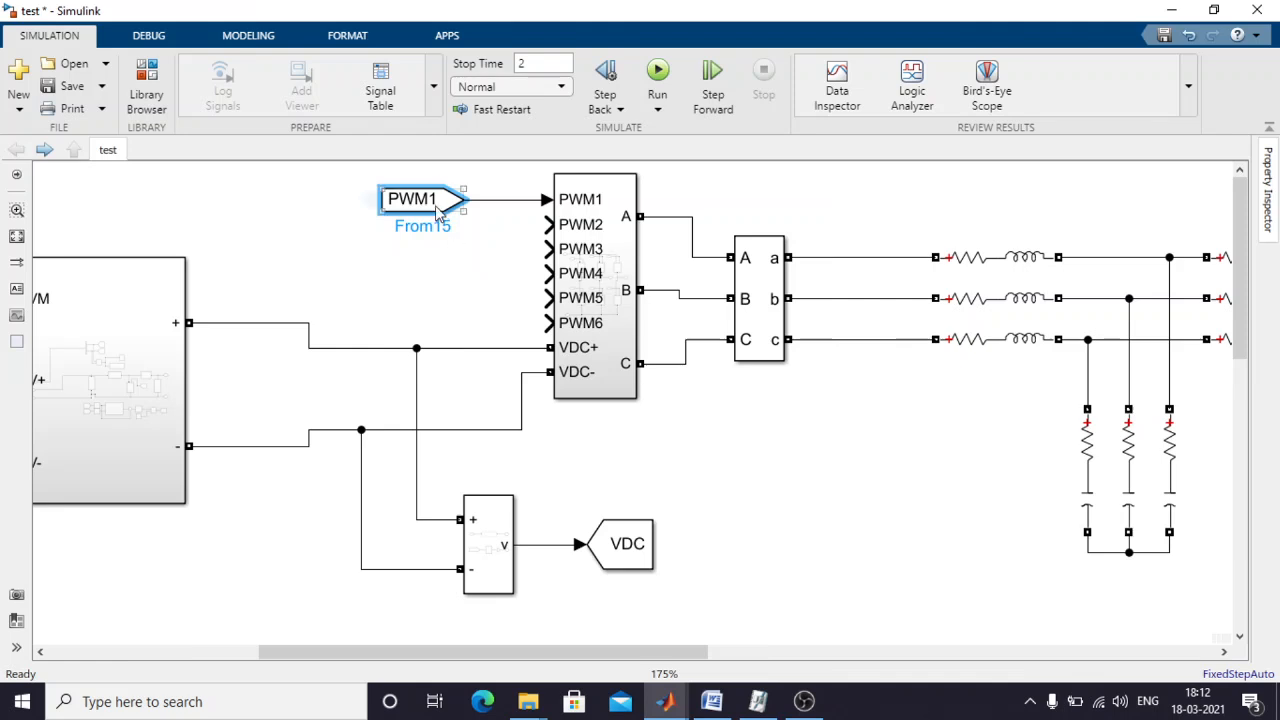
Duplicate the PWM1 From block, connect the copy to the inverter subsystem's PWM2 input and set its Goto tag to PWM2.
{"action": "mouse_move", "coordinate": [440, 210]}
{"action": "left_mouse_down"}
{"action": "mouse_move", "coordinate": [432, 258]}
{"action": "mouse_move", "coordinate": [548, 224]}
{"action": "left_mouse_up"}
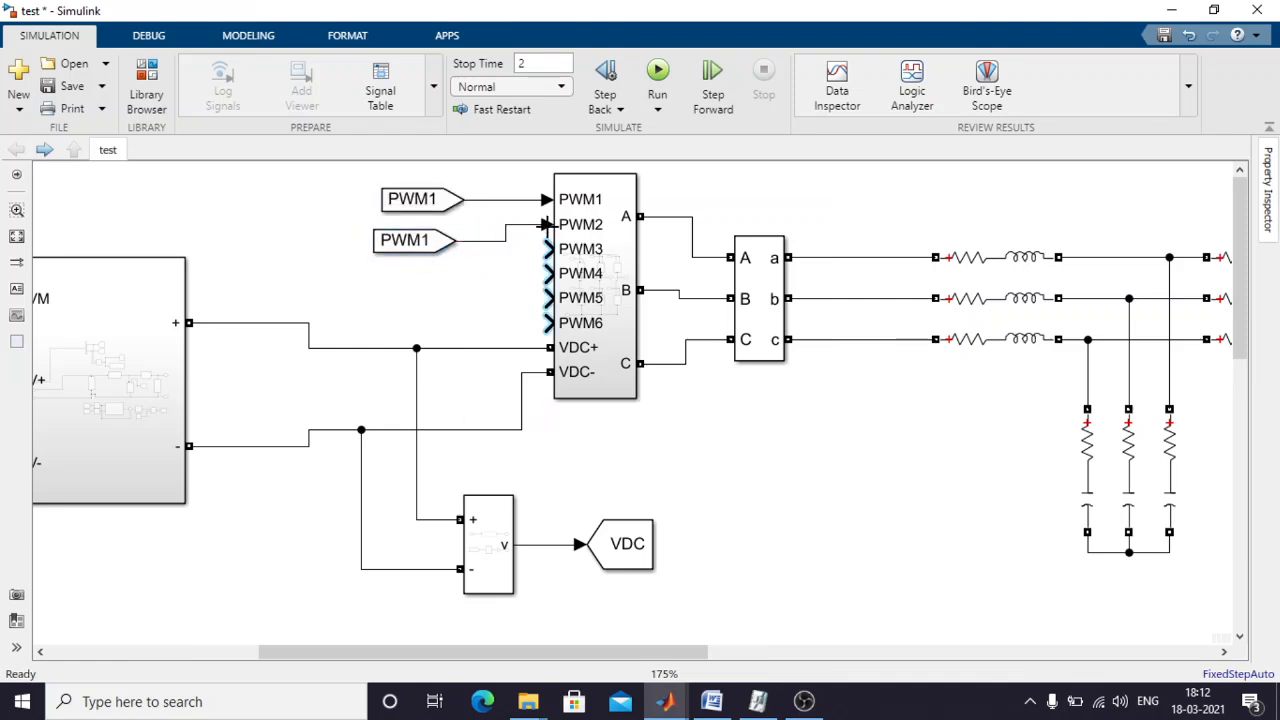
{"action": "double_click", "coordinate": [405, 245]}
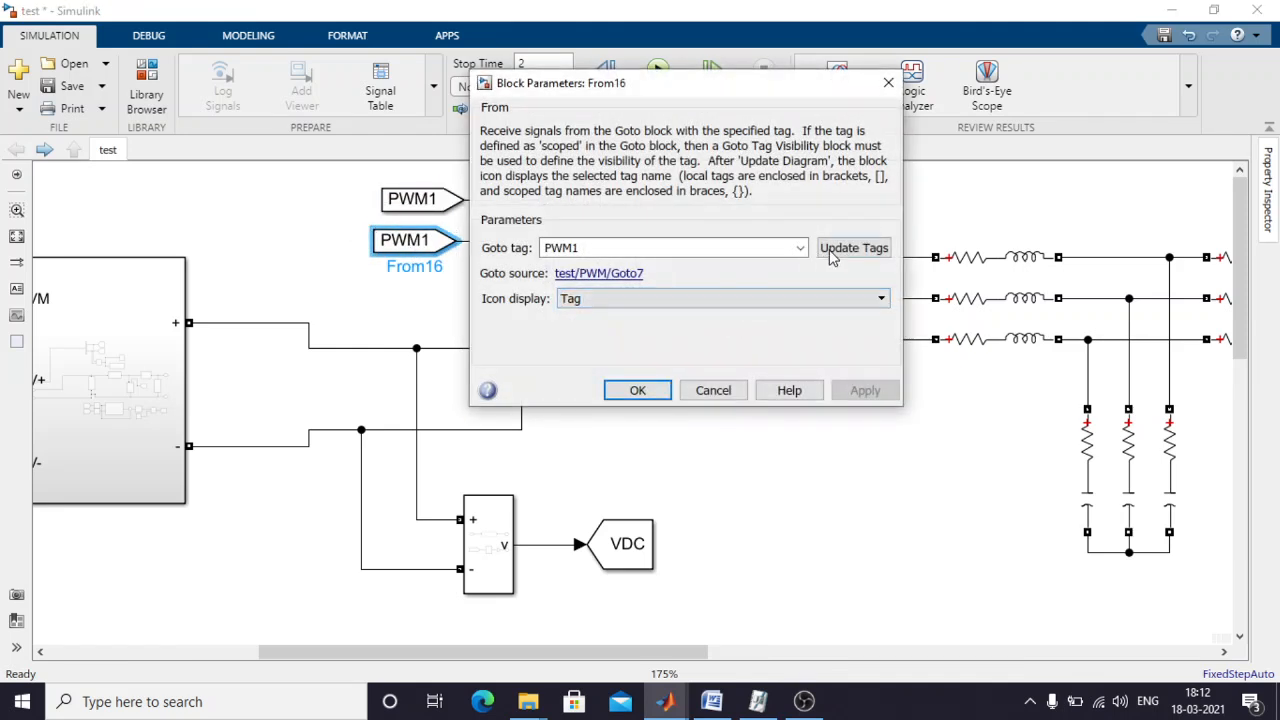
{"action": "left_click", "coordinate": [835, 248]}
{"action": "left_click", "coordinate": [800, 248]}
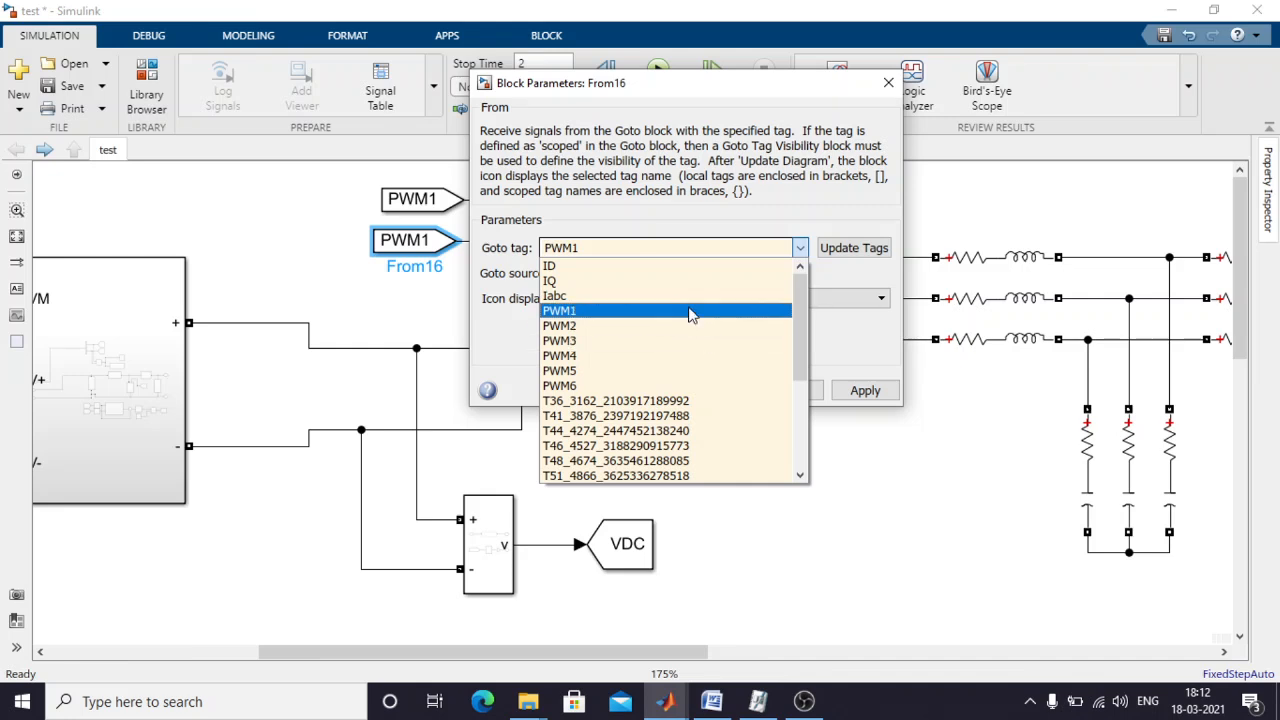
{"action": "left_click", "coordinate": [689, 326]}
{"action": "left_click", "coordinate": [848, 390]}
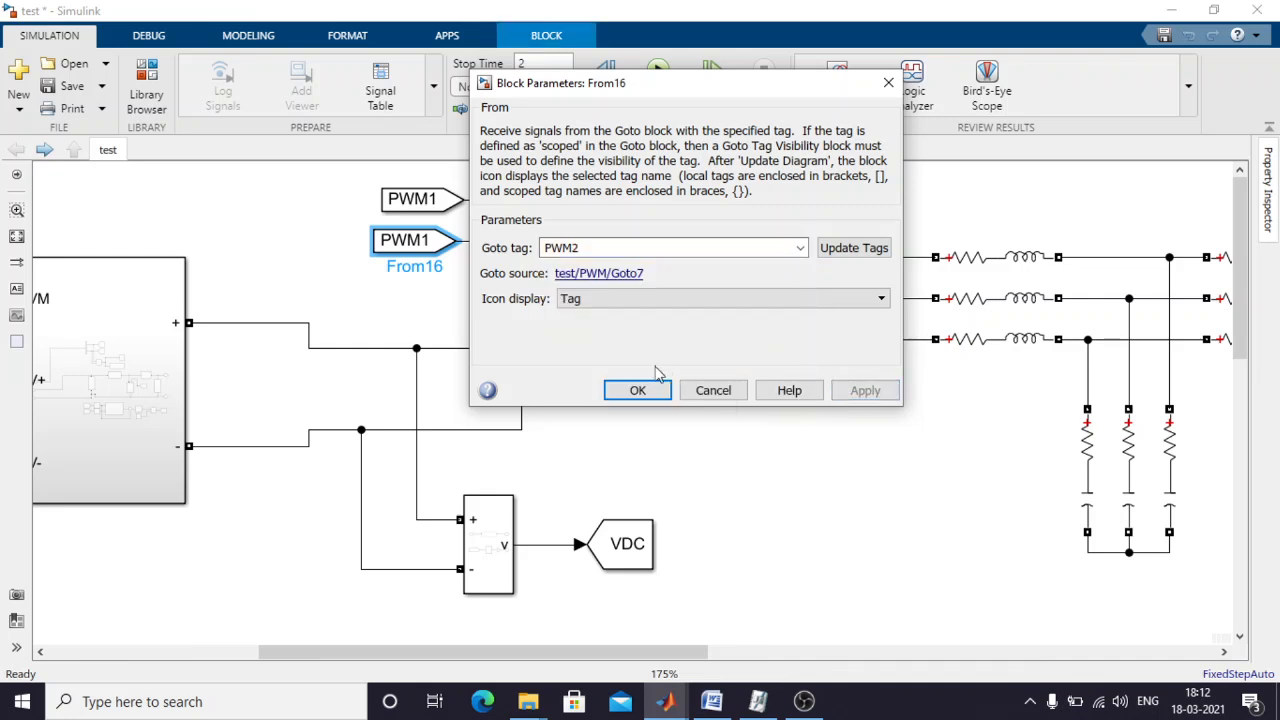
{"action": "left_click", "coordinate": [640, 390]}
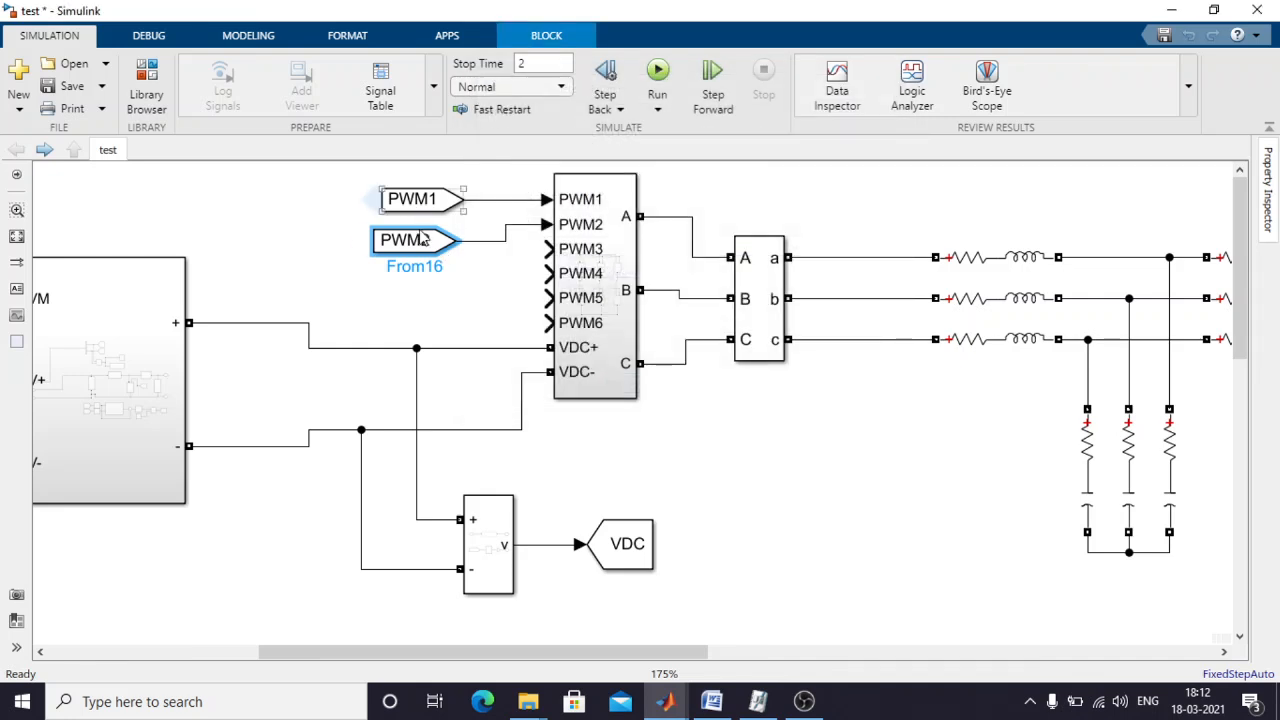
Connect a copy of the PWM2 From block to the PWM3 input, then stack the three From blocks higher with their signal lines separated.
{"action": "left_click_drag", "start_coordinate": [418, 240], "coordinate": [546, 249]}
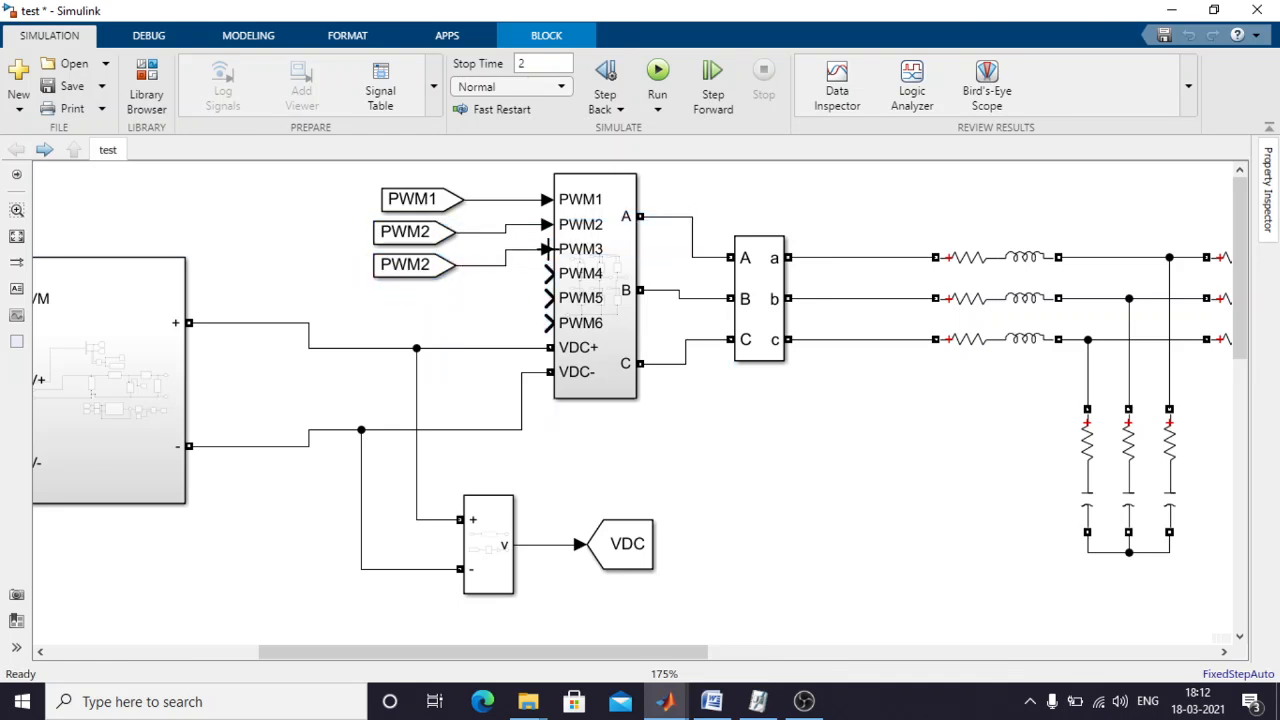
{"action": "scroll", "coordinate": [418, 183], "scroll_direction": "up", "scroll_amount": 3}
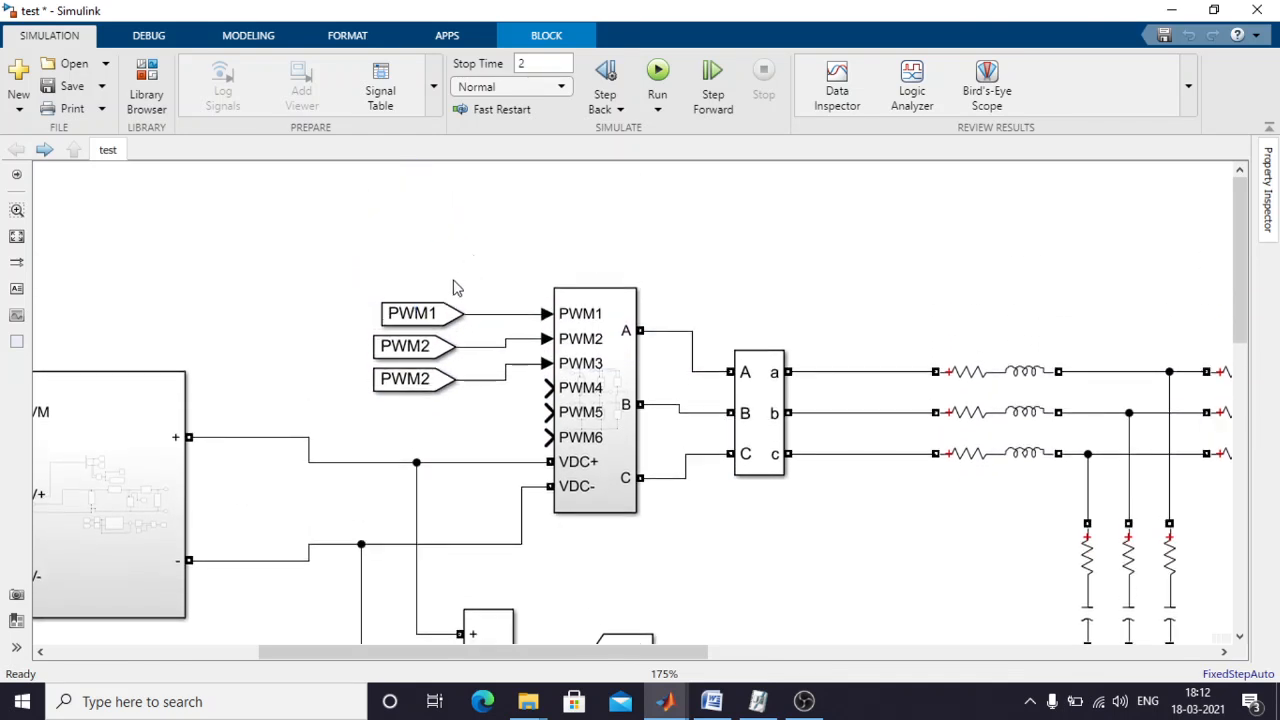
{"action": "left_click_drag", "start_coordinate": [436, 308], "coordinate": [428, 253]}
{"action": "left_click_drag", "start_coordinate": [428, 340], "coordinate": [416, 262]}
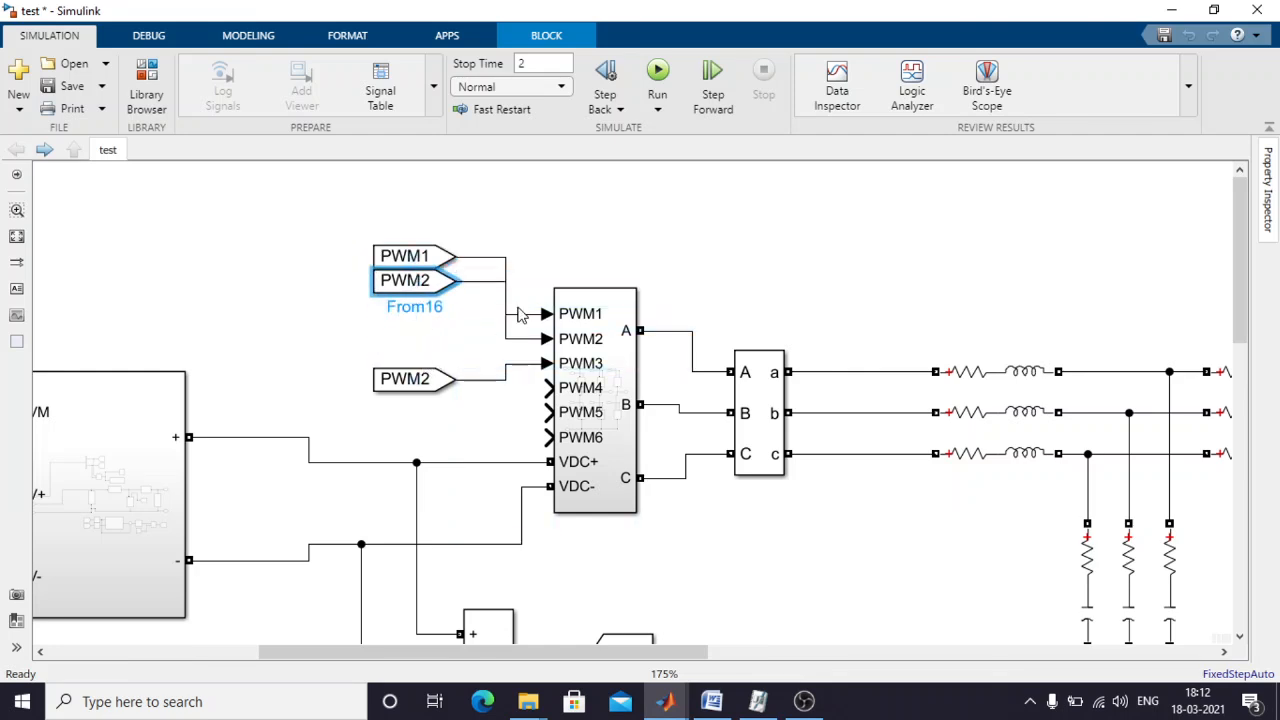
{"action": "left_click_drag", "start_coordinate": [508, 310], "coordinate": [487, 300]}
{"action": "left_click_drag", "start_coordinate": [410, 378], "coordinate": [409, 318]}
Set the Goto tag of the From block feeding the PWM3 input to PWM3.
{"action": "double_click", "coordinate": [409, 316]}
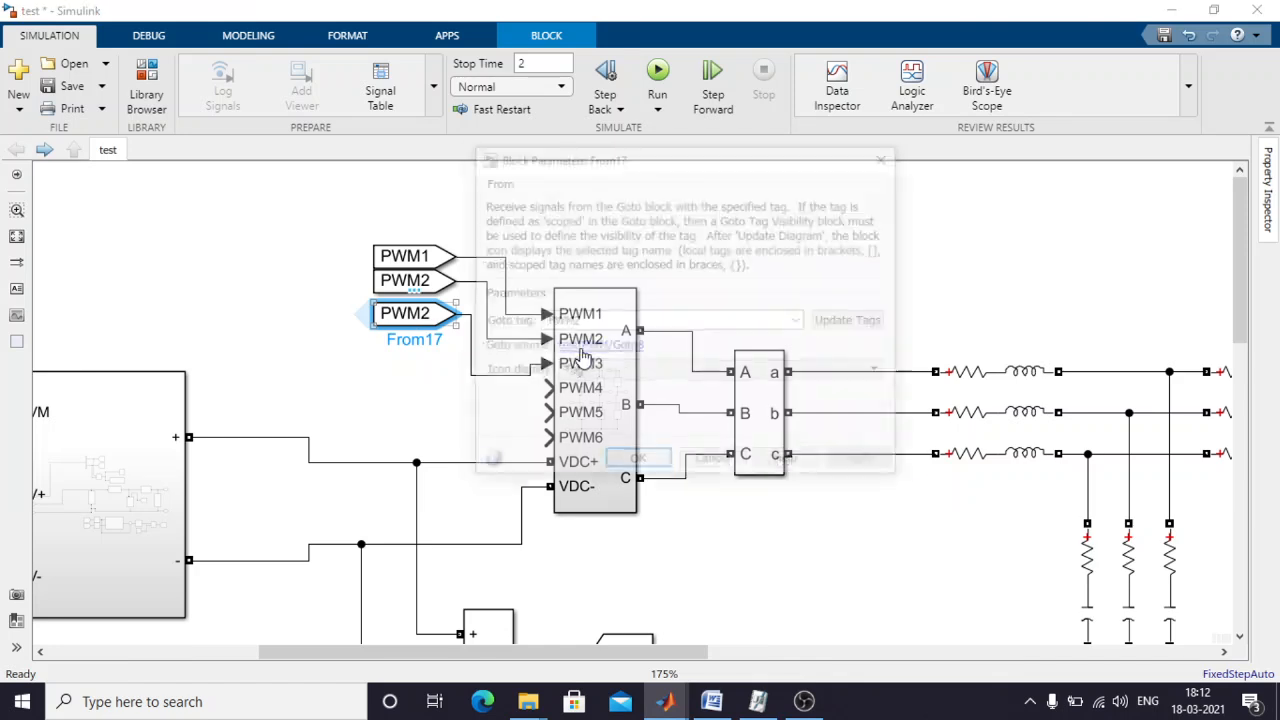
{"action": "left_click", "coordinate": [802, 322]}
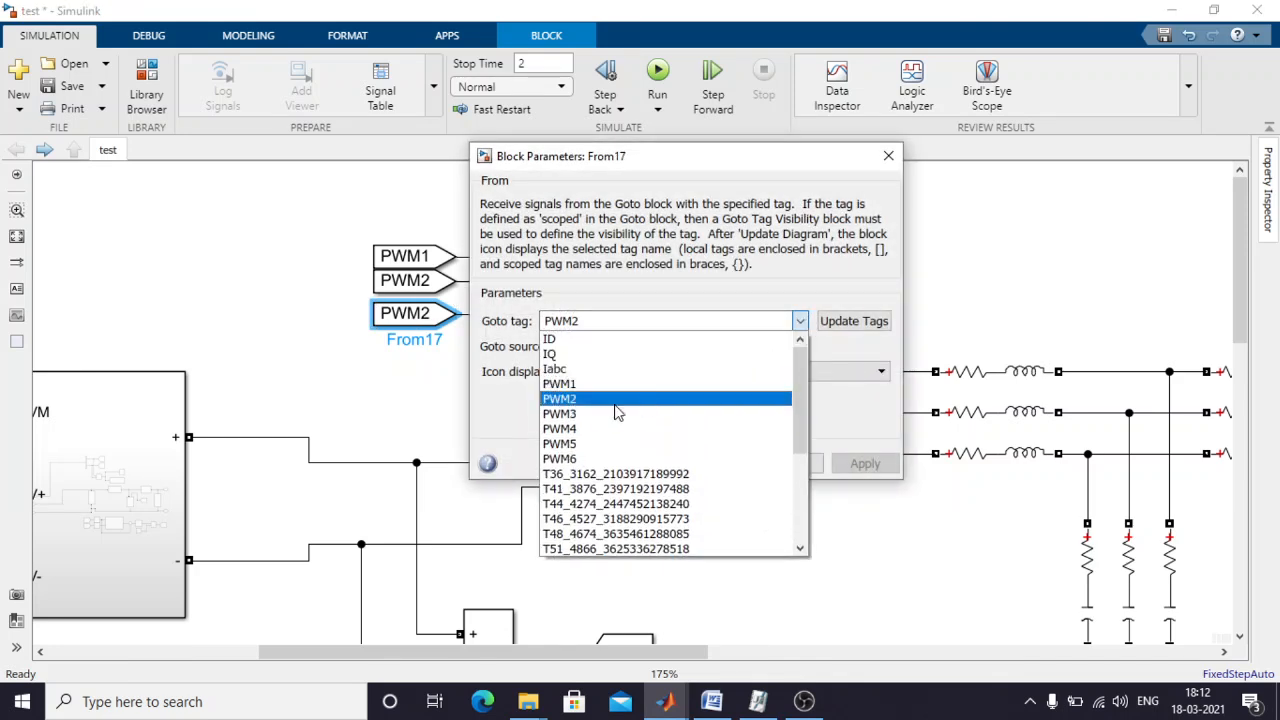
{"action": "left_click", "coordinate": [617, 413]}
{"action": "left_click", "coordinate": [650, 464]}
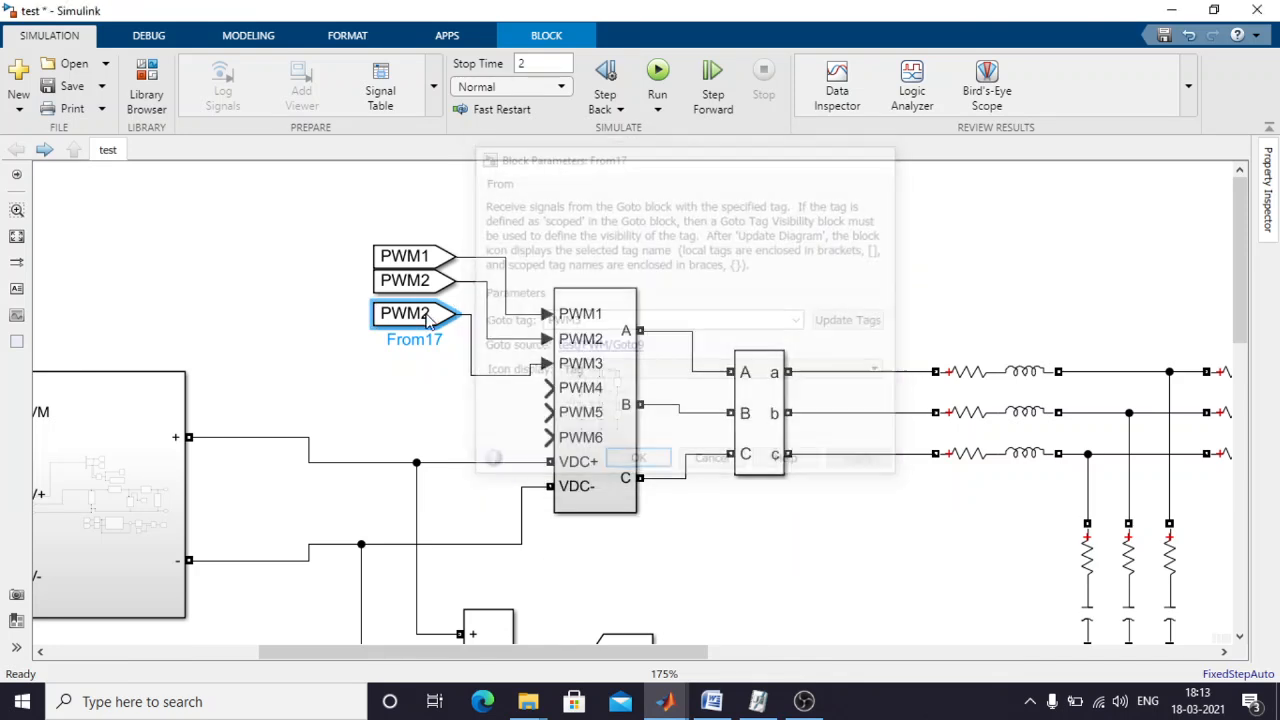
Duplicate the PWM3 From block below it, connect the copy to the PWM4 input and set its Goto tag to PWM4.
{"action": "left_click_drag", "start_coordinate": [432, 343], "coordinate": [434, 383]}
{"action": "double_click", "coordinate": [420, 363]}
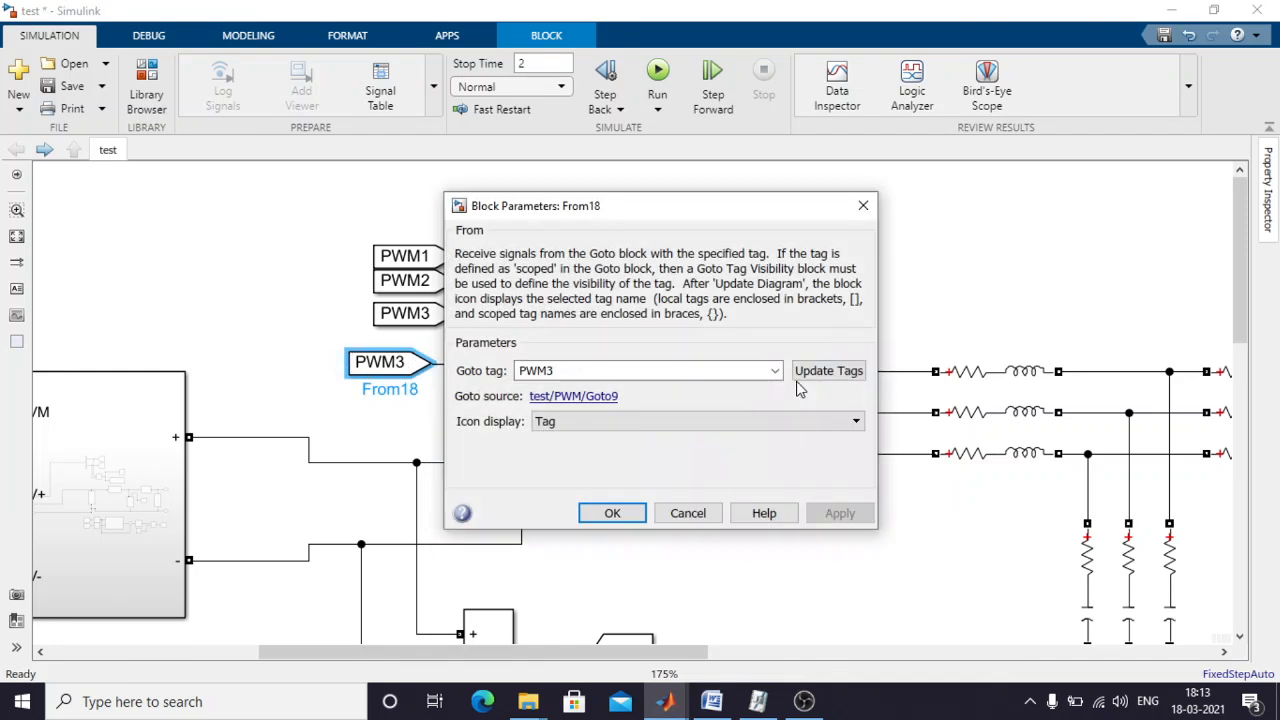
{"action": "left_click", "coordinate": [775, 371]}
{"action": "left_click", "coordinate": [570, 481]}
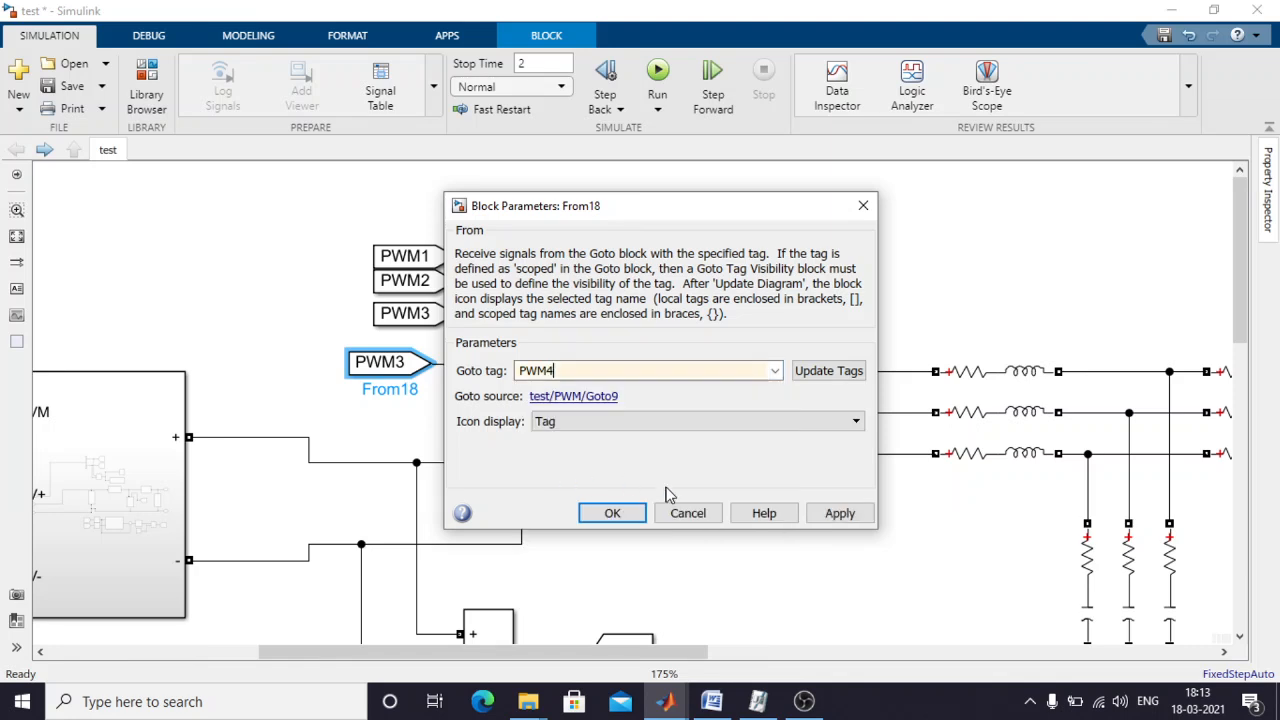
{"action": "key", "text": "Return"}
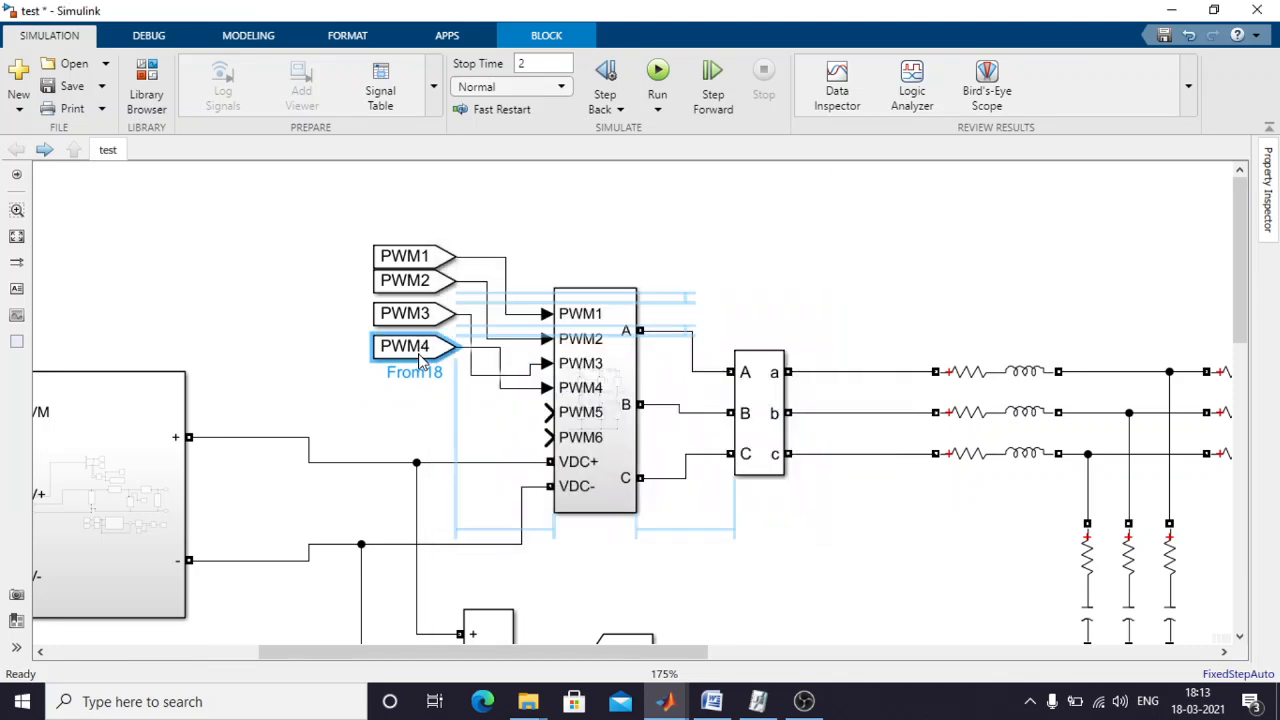
Duplicate the PWM4 From block, connect the copy to the PWM5 input and set its Goto tag to PWM5.
{"action": "mouse_move", "coordinate": [420, 362]}
{"action": "left_mouse_down"}
{"action": "mouse_move", "coordinate": [398, 396]}
{"action": "mouse_move", "coordinate": [550, 412]}
{"action": "left_mouse_up"}
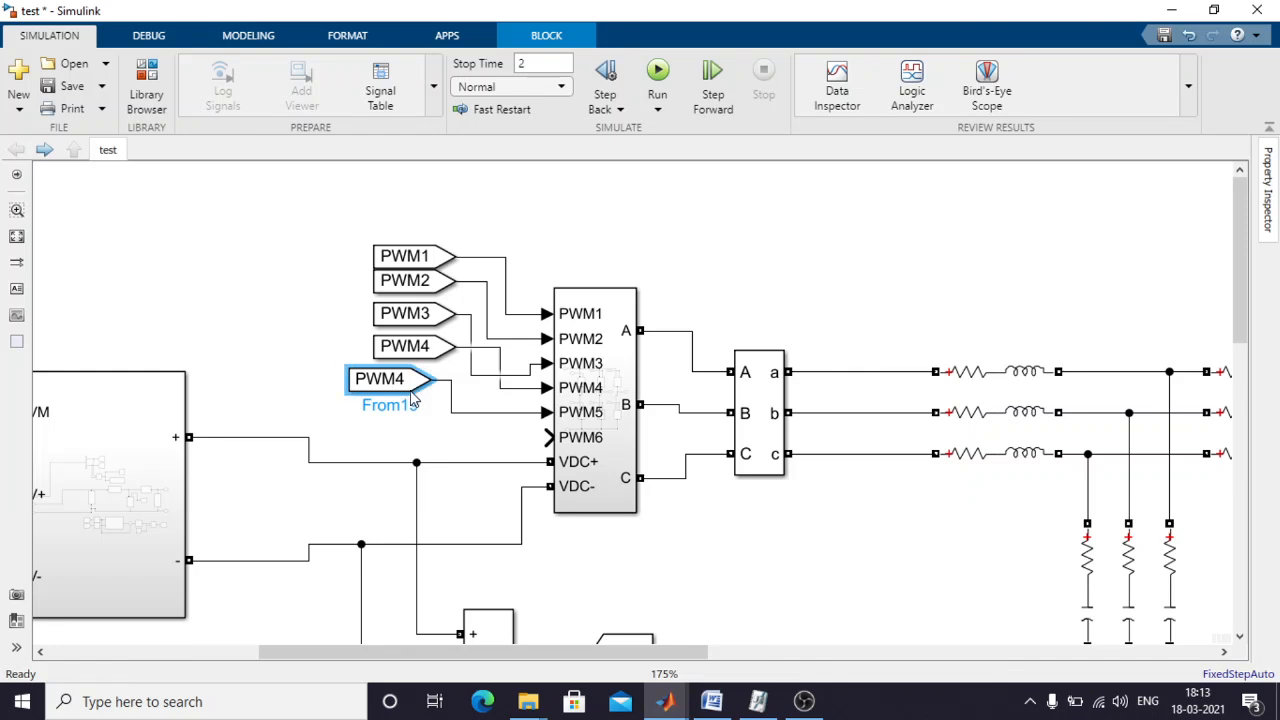
{"action": "double_click", "coordinate": [411, 398]}
{"action": "left_click", "coordinate": [774, 386]}
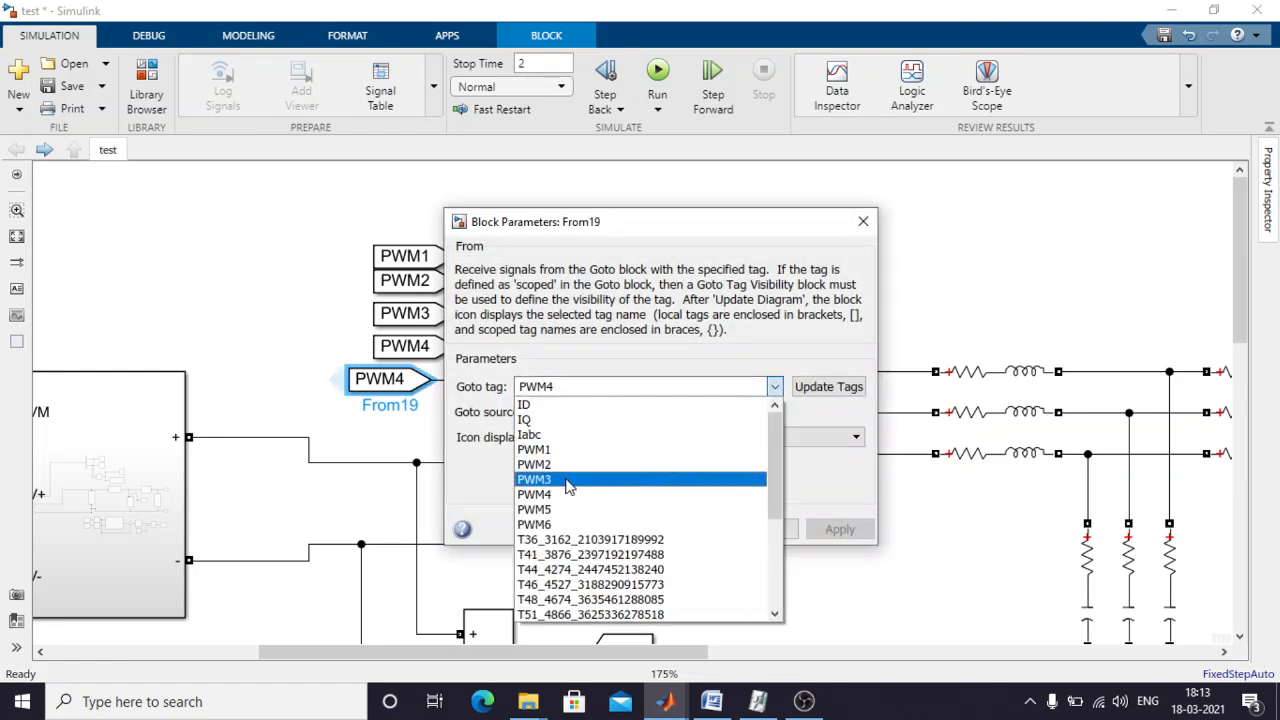
{"action": "left_click", "coordinate": [560, 509]}
{"action": "left_click", "coordinate": [607, 527]}
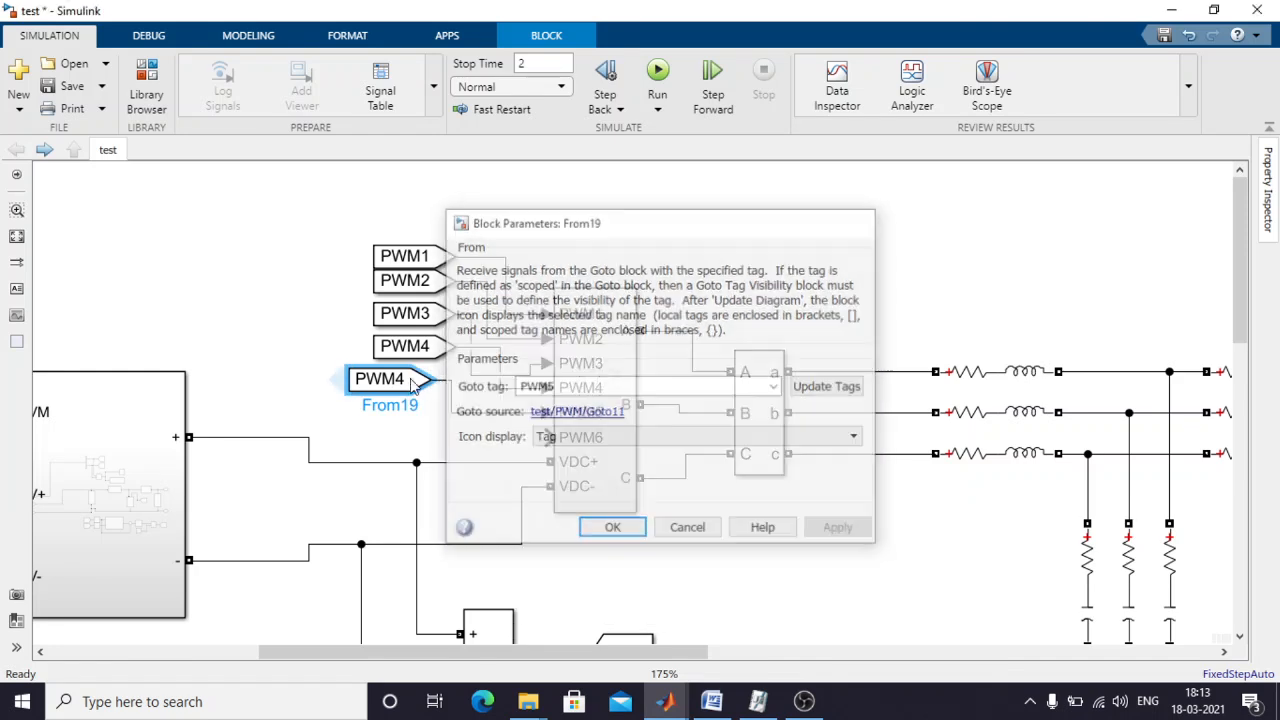
Duplicate the PWM5 From block, connect the copy to the PWM6 input and set its Goto tag to PWM6.
{"action": "mouse_move", "coordinate": [403, 388]}
{"action": "left_mouse_down"}
{"action": "mouse_move", "coordinate": [411, 430]}
{"action": "mouse_move", "coordinate": [443, 414]}
{"action": "mouse_move", "coordinate": [549, 437]}
{"action": "left_mouse_up"}
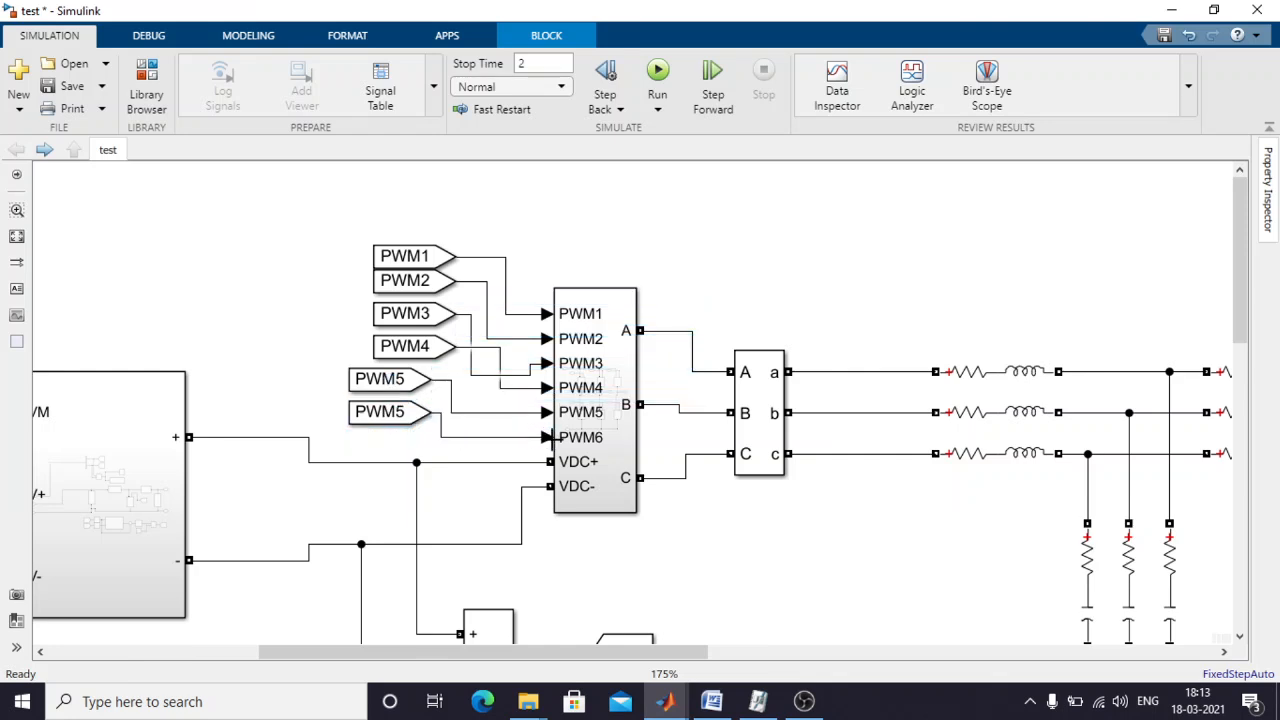
{"action": "double_click", "coordinate": [400, 415]}
{"action": "left_click", "coordinate": [772, 420]}
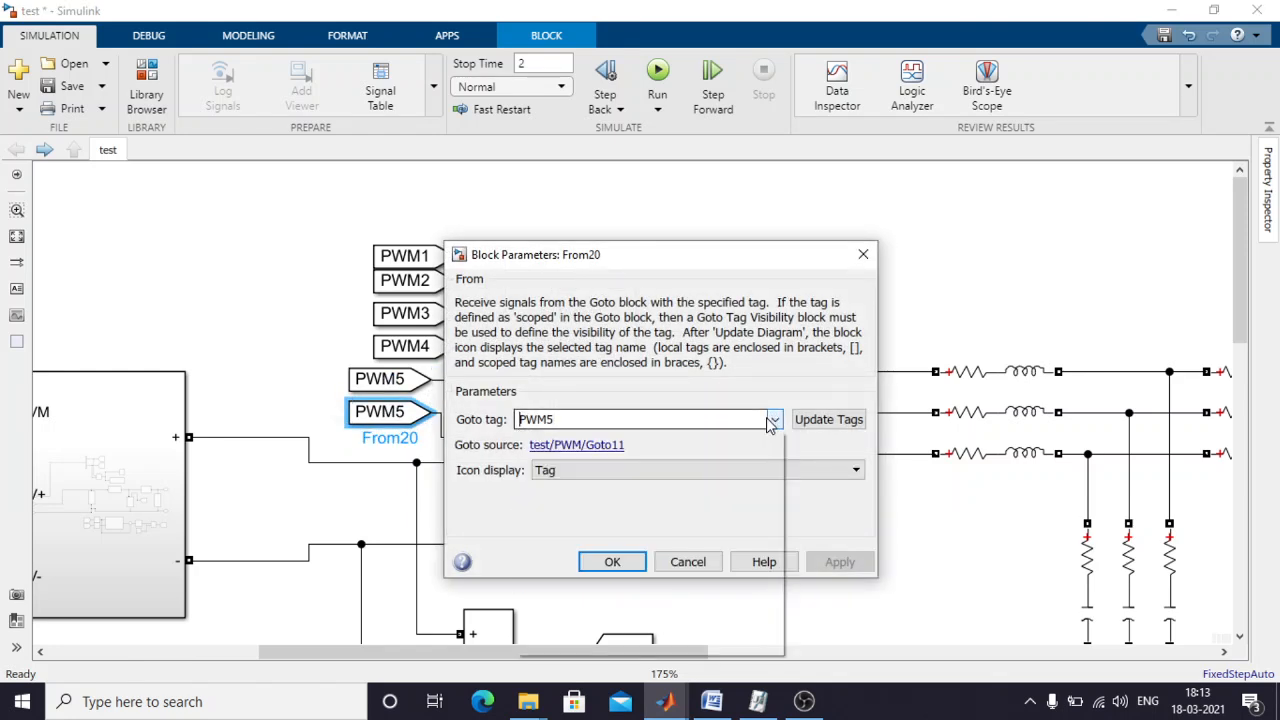
{"action": "left_click", "coordinate": [565, 545]}
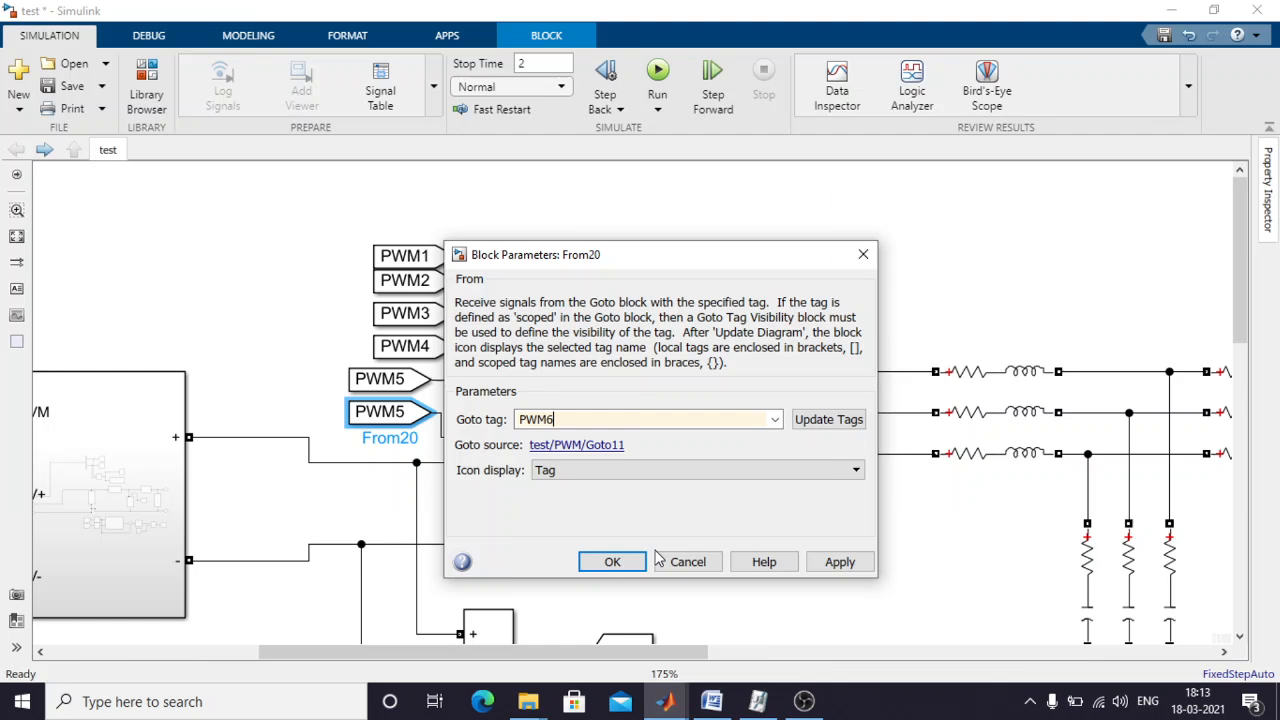
{"action": "left_click", "coordinate": [827, 563]}
{"action": "left_click", "coordinate": [610, 561]}
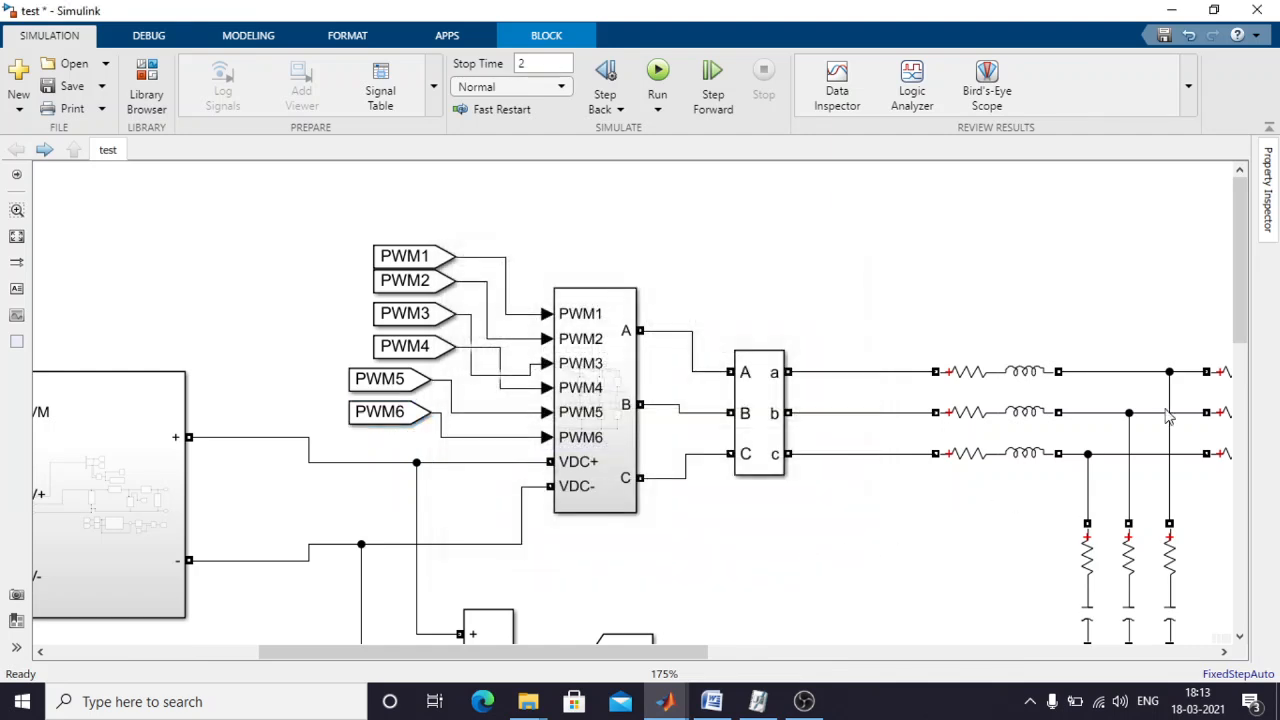
Add a Scope block from the Sinks library and place it in the empty area below the three-phase grid source.
{"action": "left_click", "coordinate": [16, 236]}
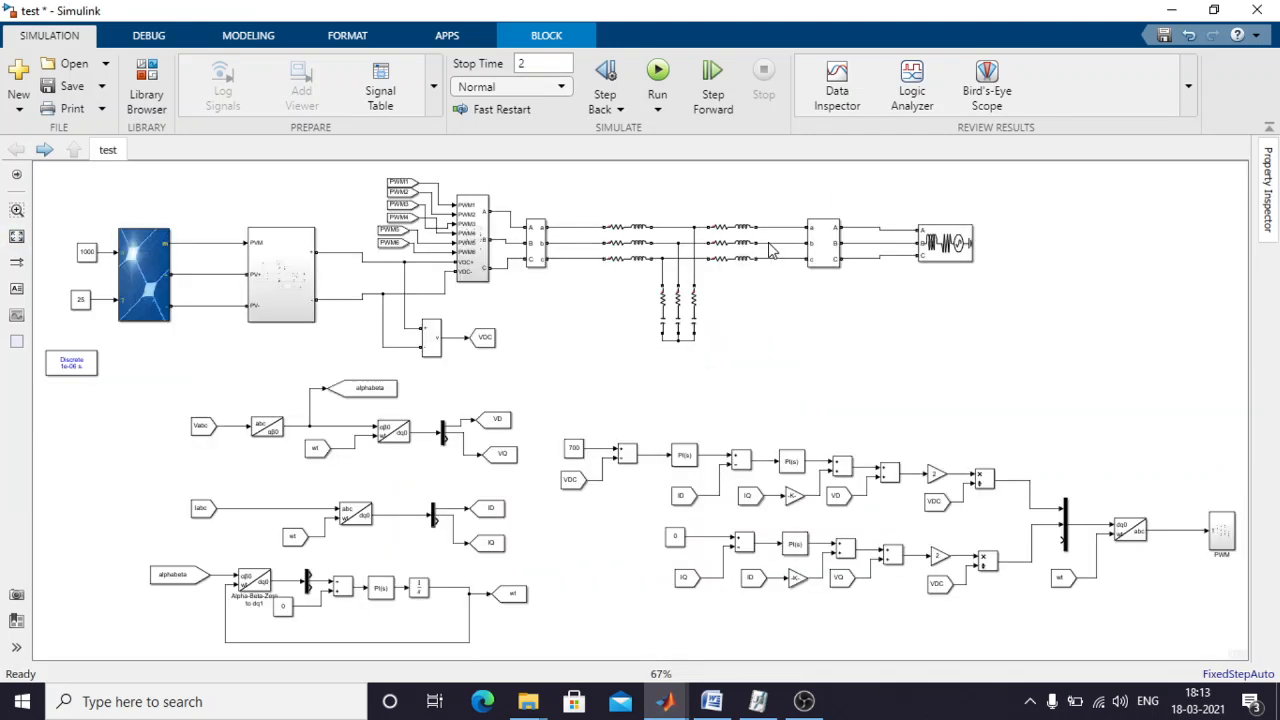
{"action": "left_click", "coordinate": [1061, 400]}
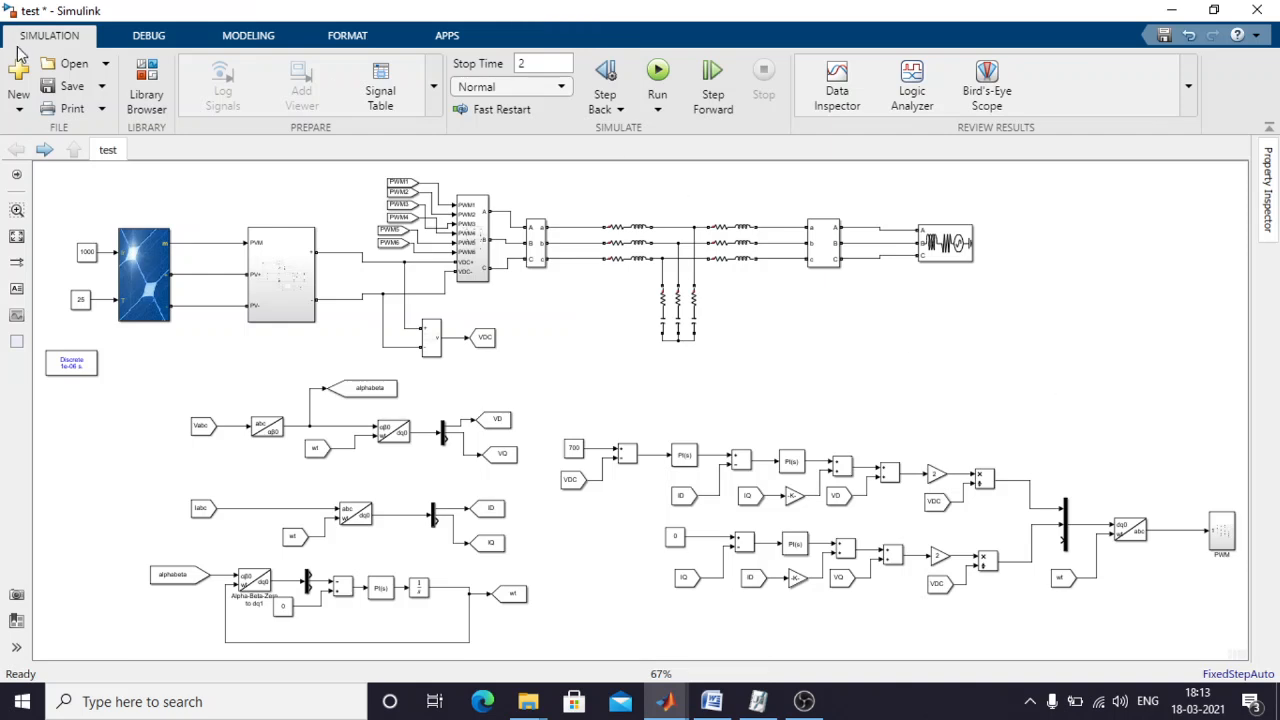
{"action": "left_click", "coordinate": [152, 80]}
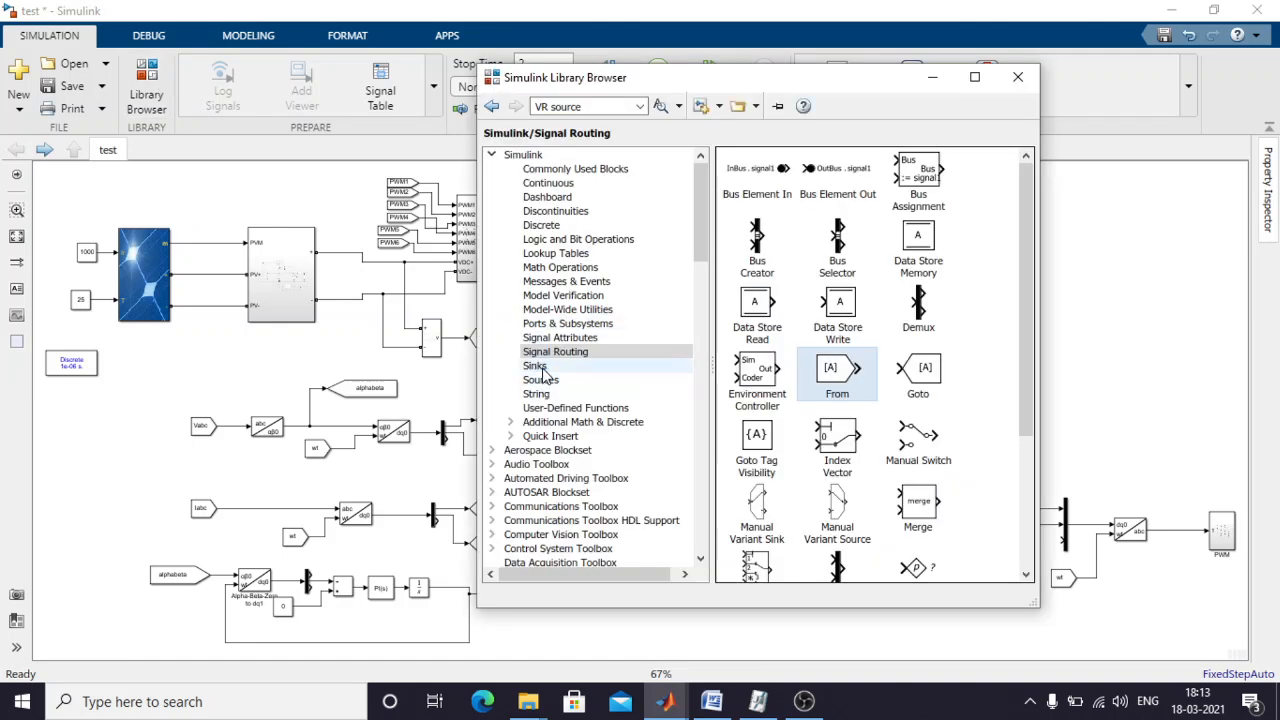
{"action": "left_click", "coordinate": [540, 367]}
{"action": "left_click_drag", "start_coordinate": [863, 240], "coordinate": [1091, 338]}
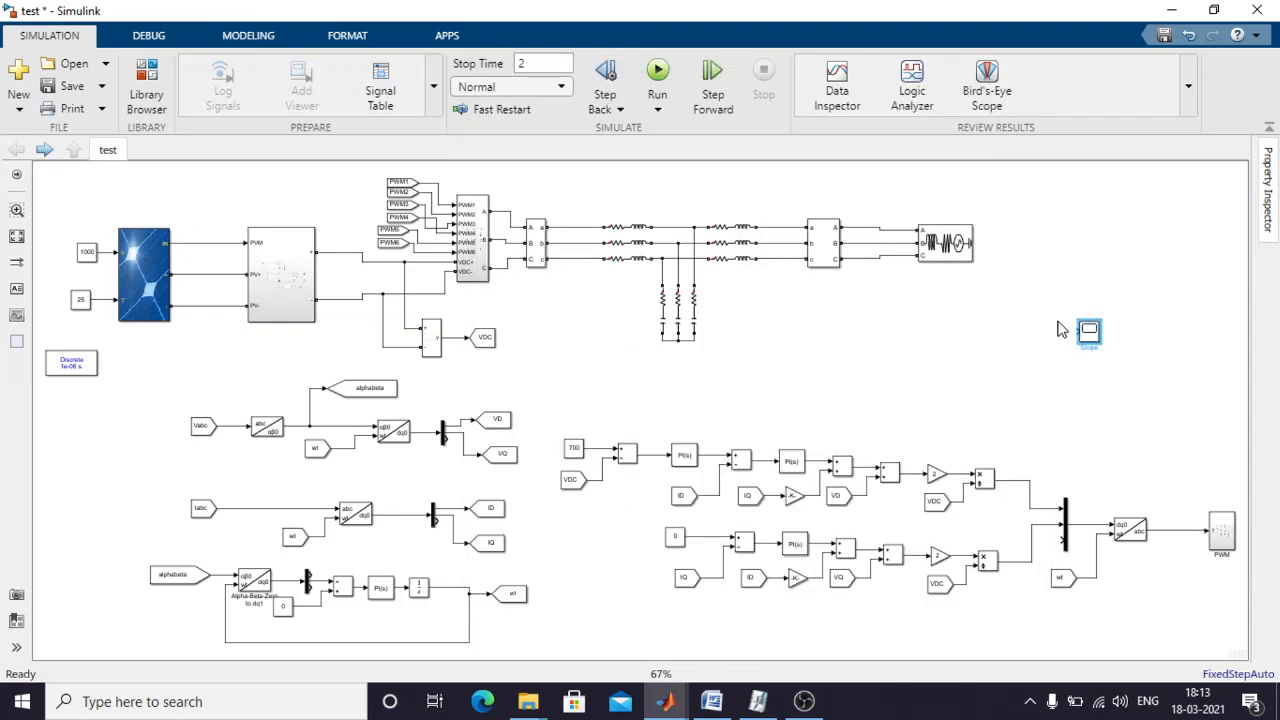
{"action": "left_click_drag", "start_coordinate": [1081, 341], "coordinate": [937, 345]}
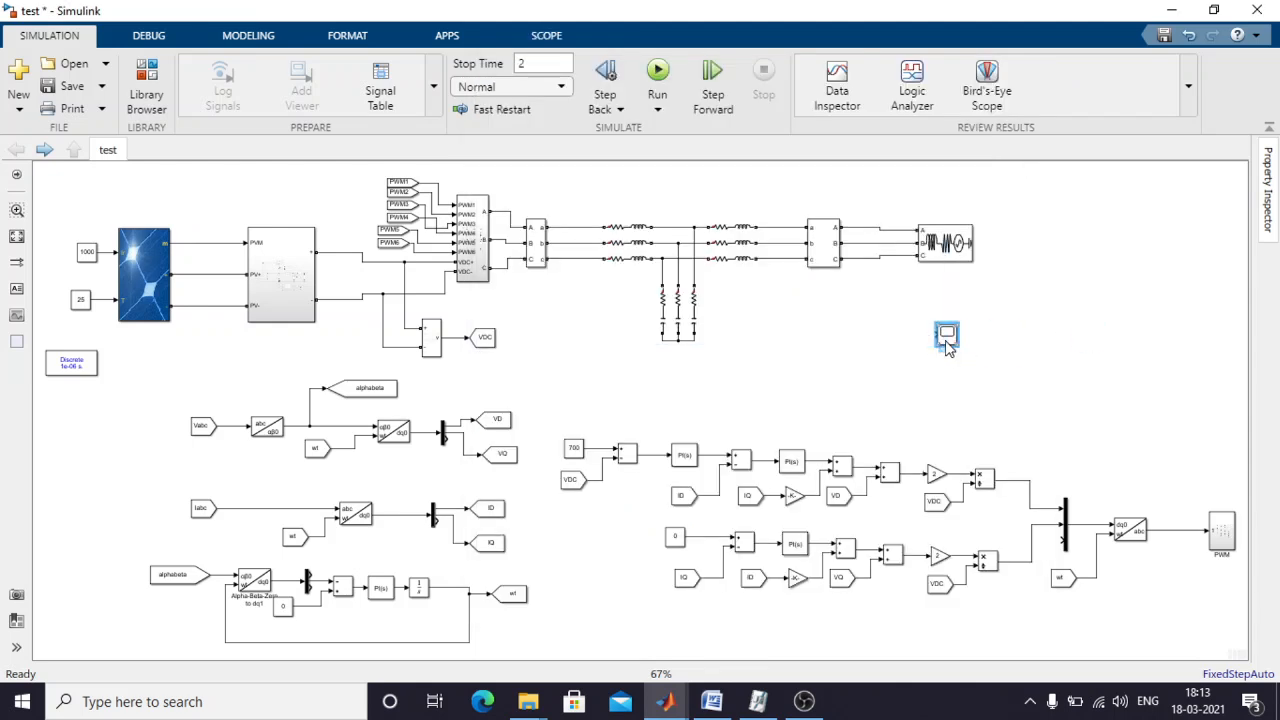
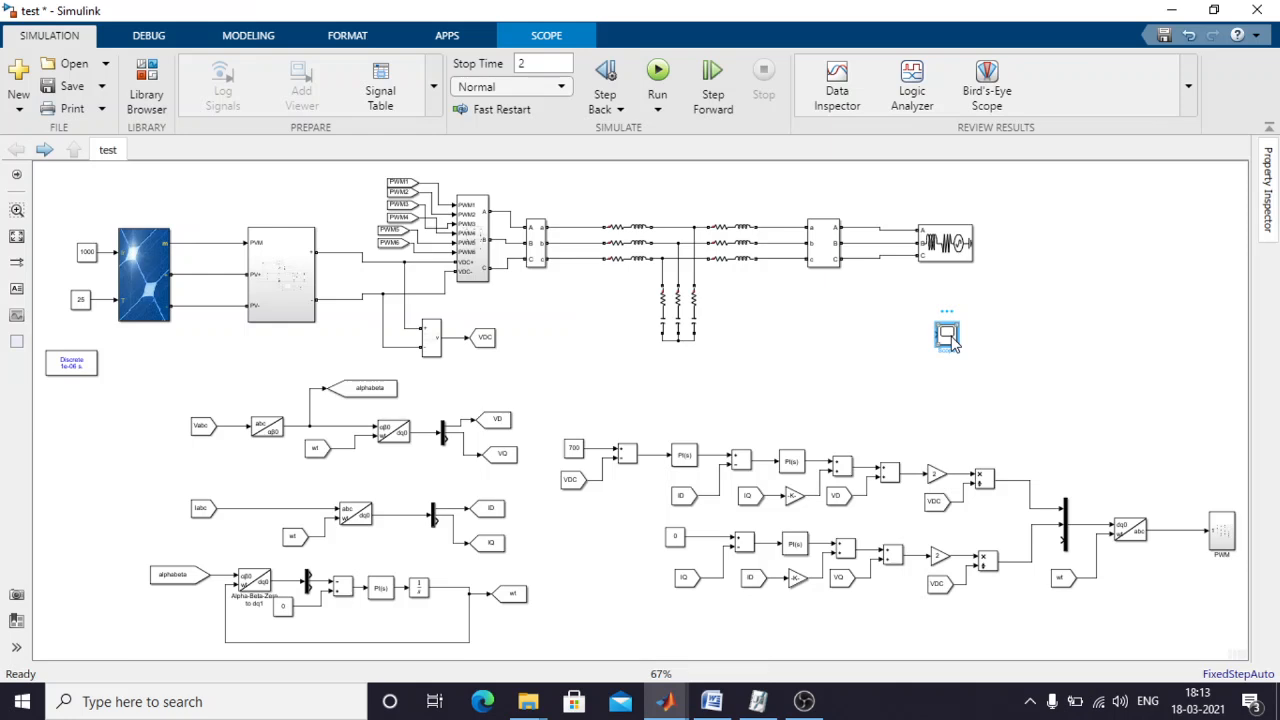
Configure the Scope with 3 input ports and a display layout of three rows in one column.
{"action": "double_click", "coordinate": [947, 336]}
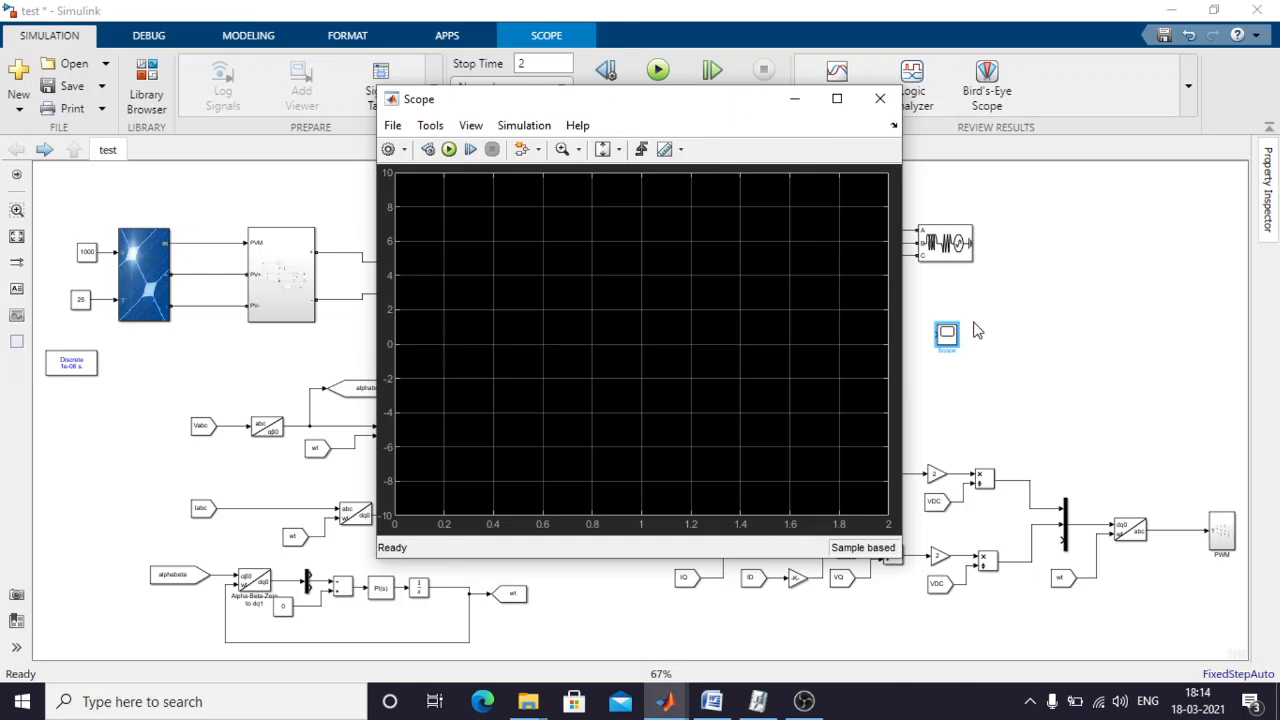
{"action": "left_click", "coordinate": [471, 127]}
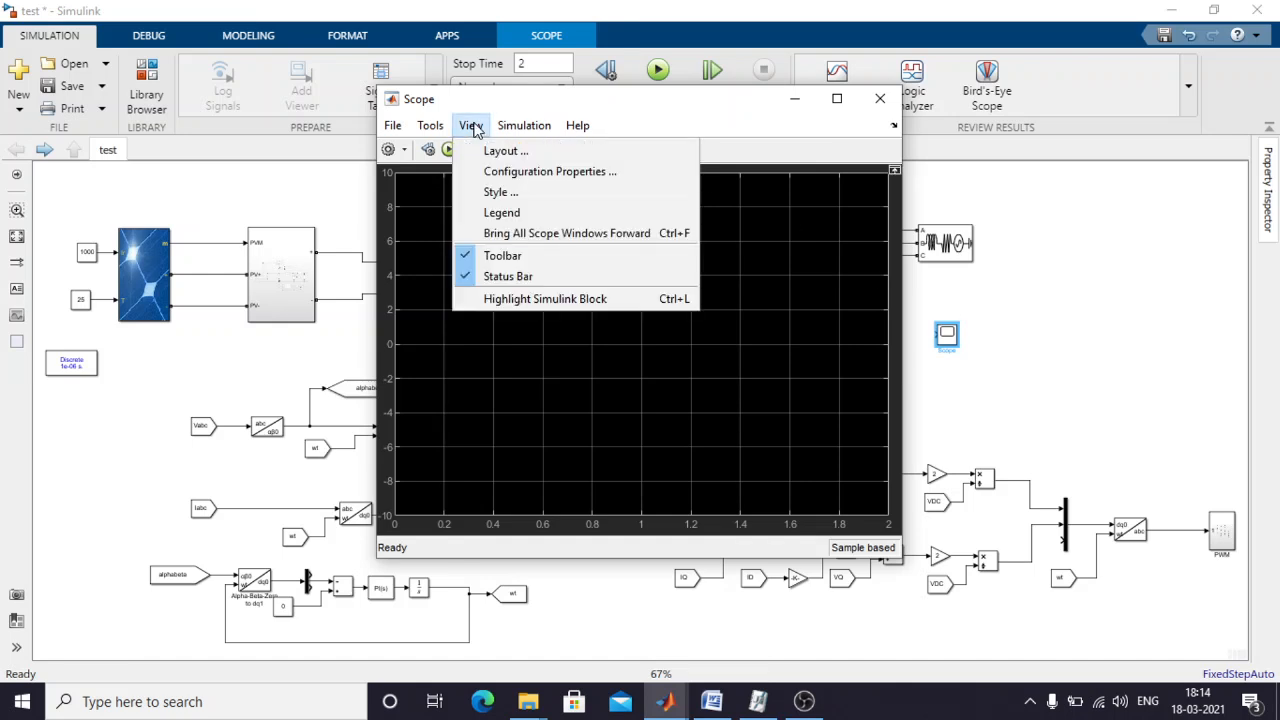
{"action": "left_click", "coordinate": [529, 172]}
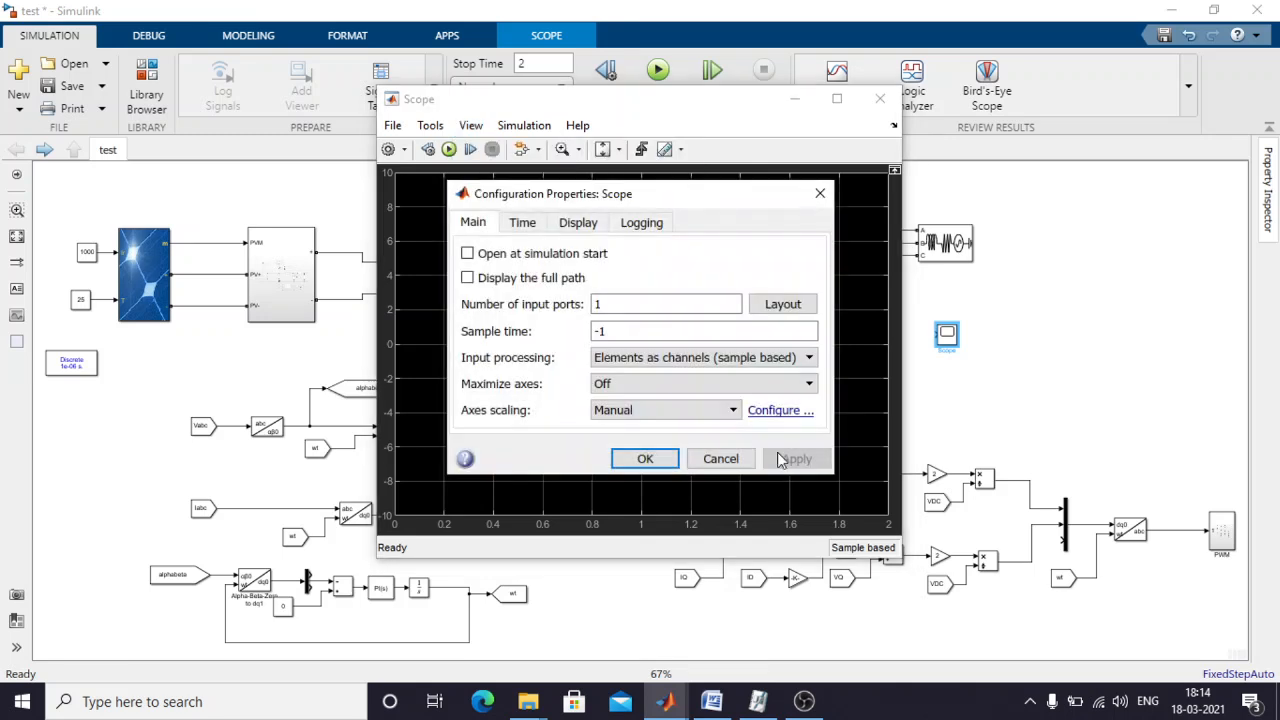
{"action": "double_click", "coordinate": [639, 303]}
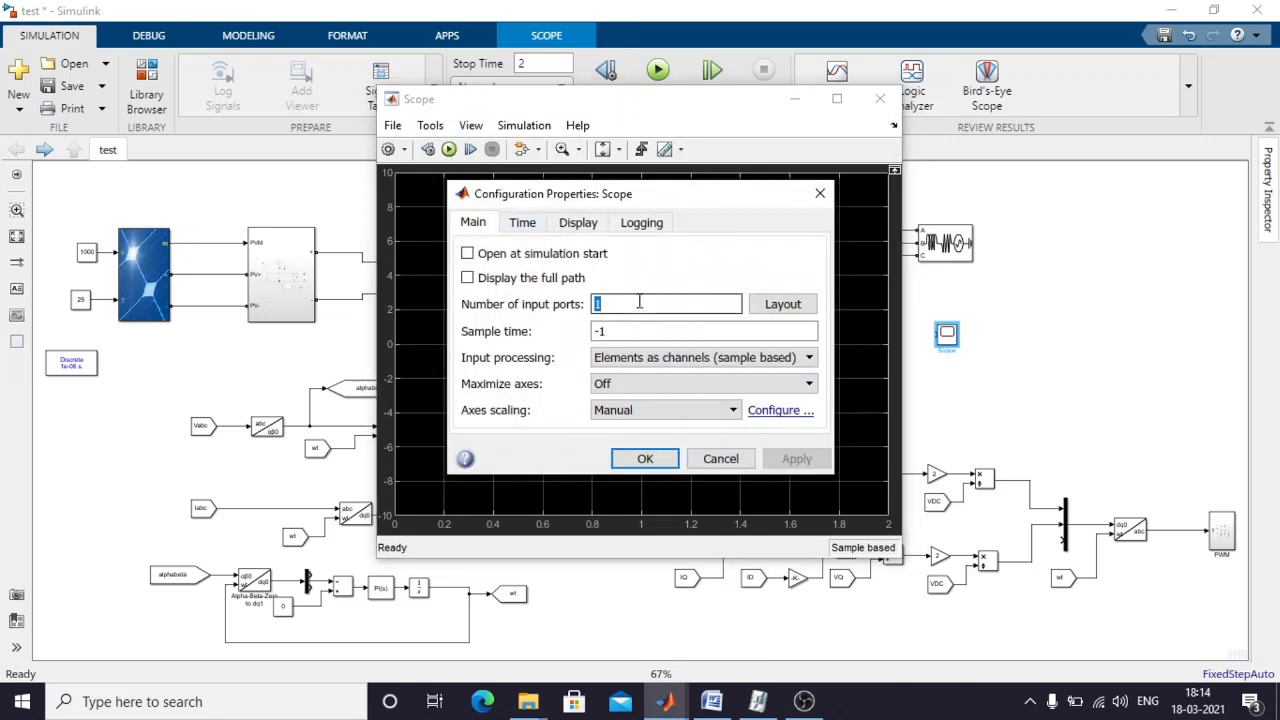
{"action": "type", "text": "3"}
{"action": "left_click", "coordinate": [775, 304]}
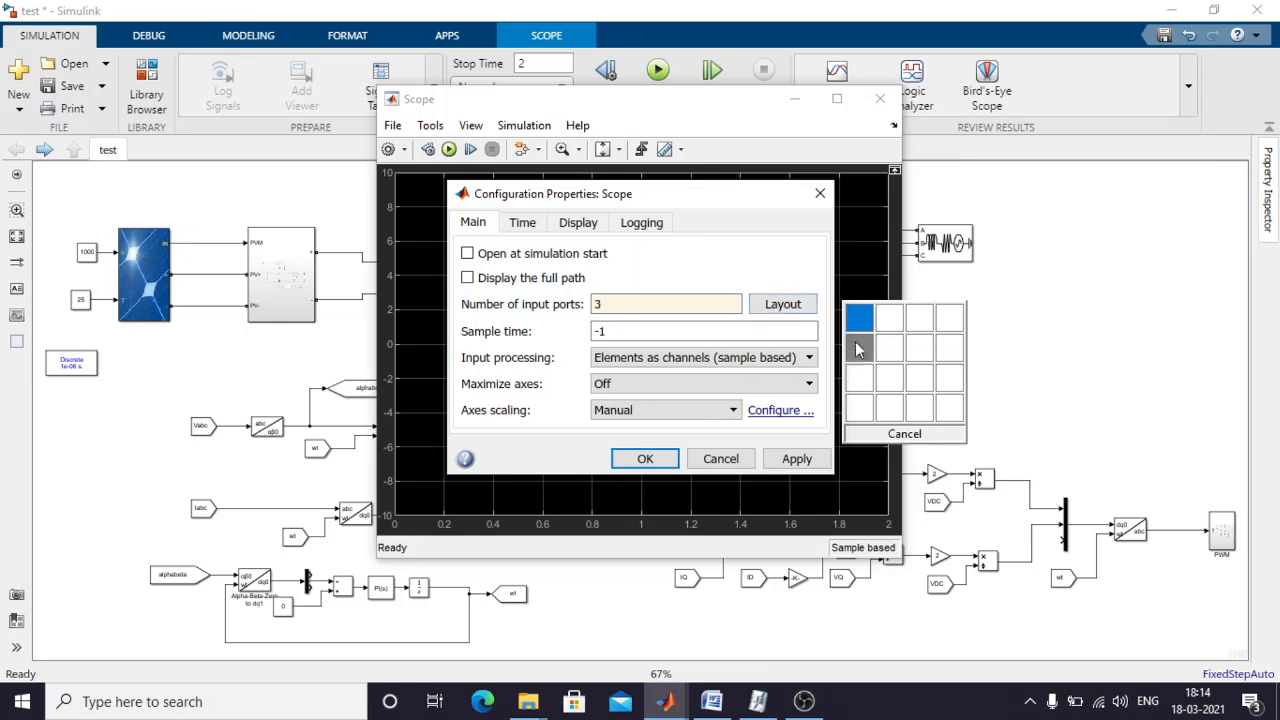
{"action": "left_click", "coordinate": [858, 374]}
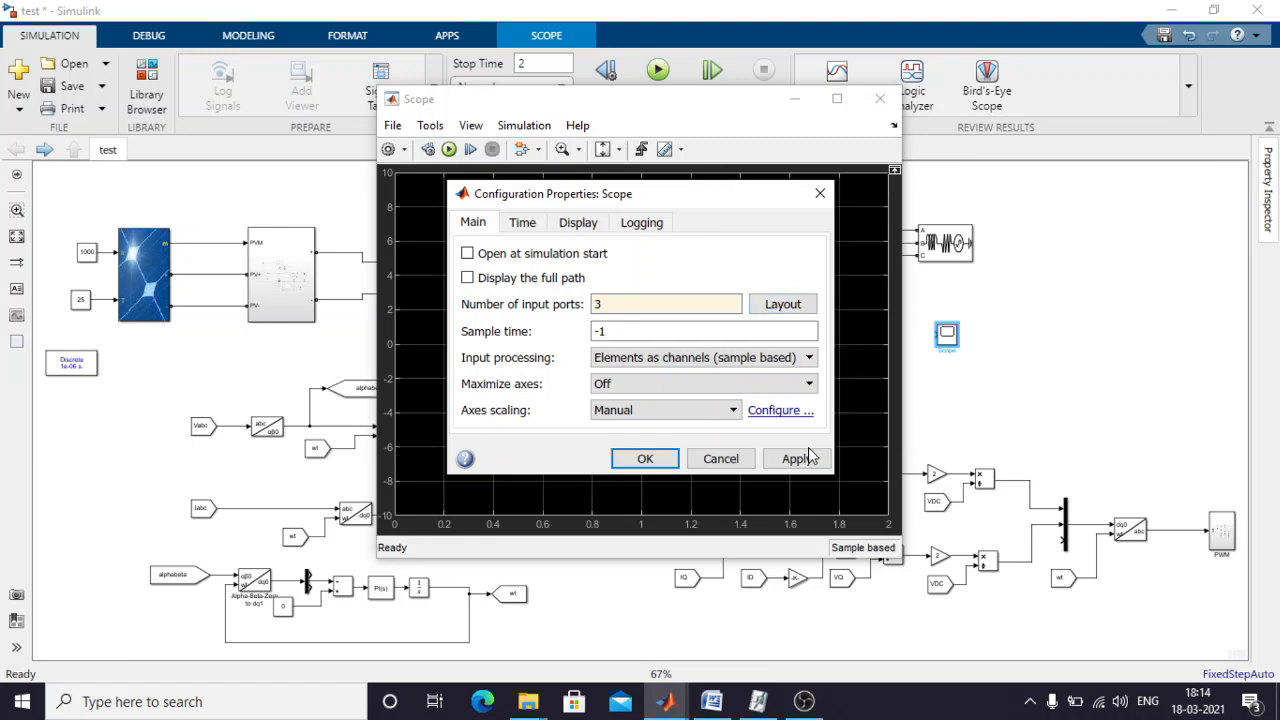
{"action": "left_click", "coordinate": [648, 459]}
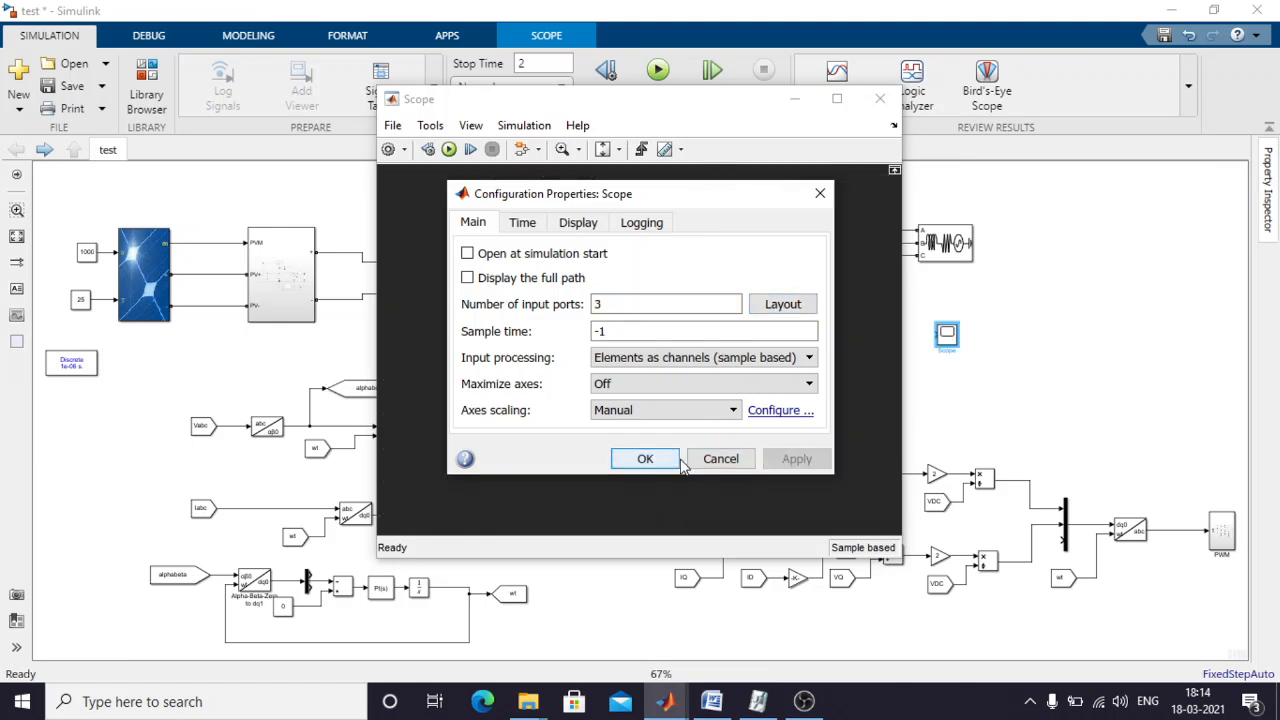
{"action": "left_click", "coordinate": [985, 397]}
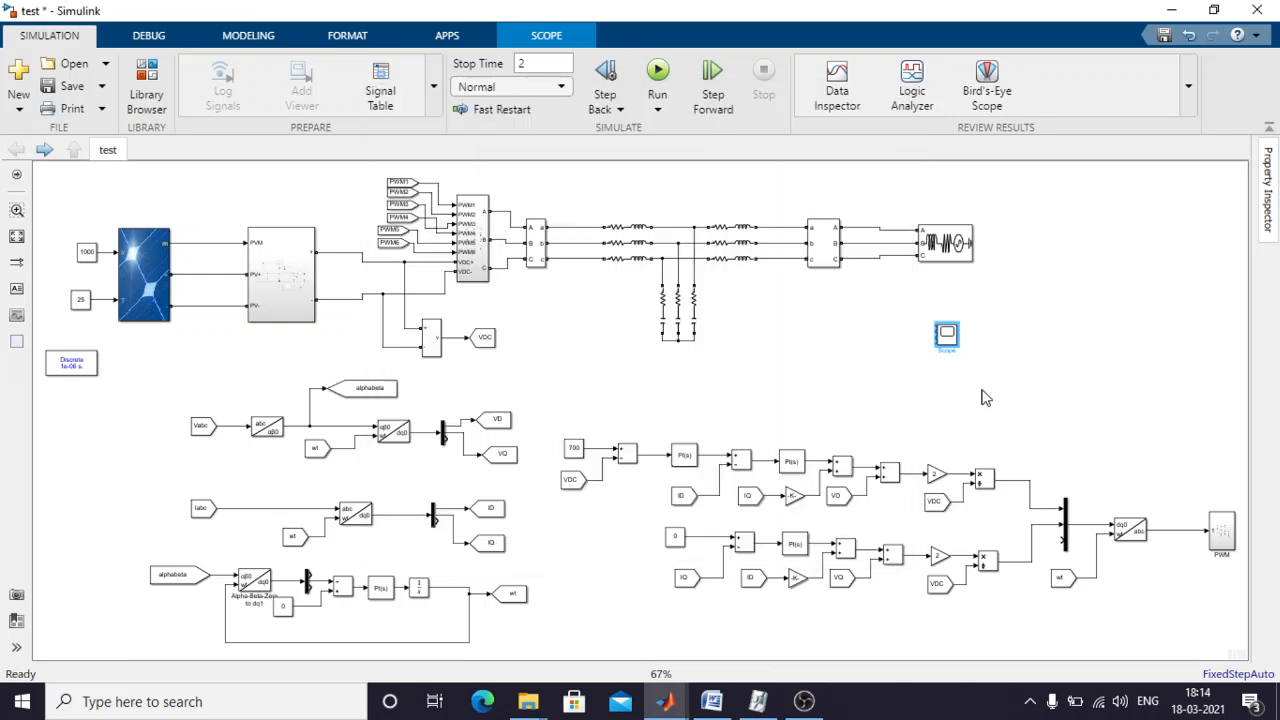
Enlarge the Scope block below the three-phase grid source so its three input ports are well spaced.
{"action": "left_click_drag", "start_coordinate": [959, 346], "coordinate": [962, 422]}
{"action": "left_click_drag", "start_coordinate": [947, 339], "coordinate": [882, 287]}
{"action": "left_click", "coordinate": [820, 329]}
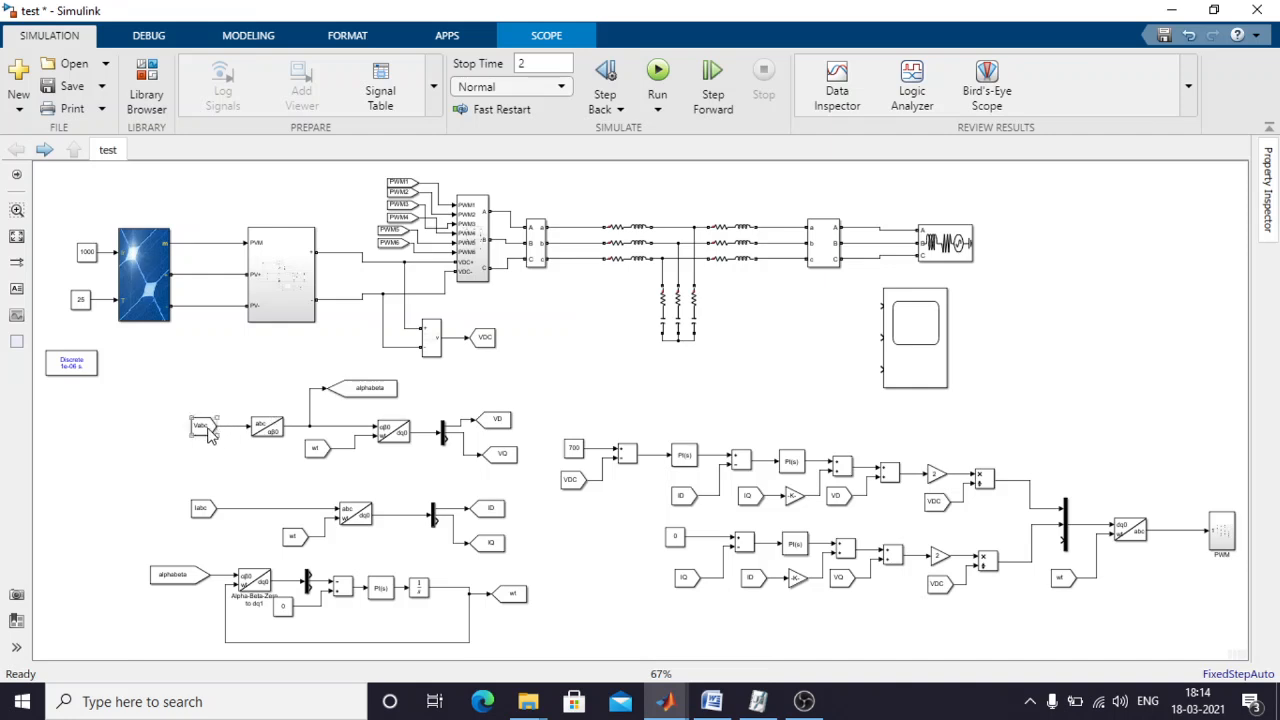
Copy the Vabc, Iabc and VDC From blocks beside the Scope and connect them to its first, second and third inputs.
{"action": "left_click_drag", "start_coordinate": [208, 432], "coordinate": [882, 304]}
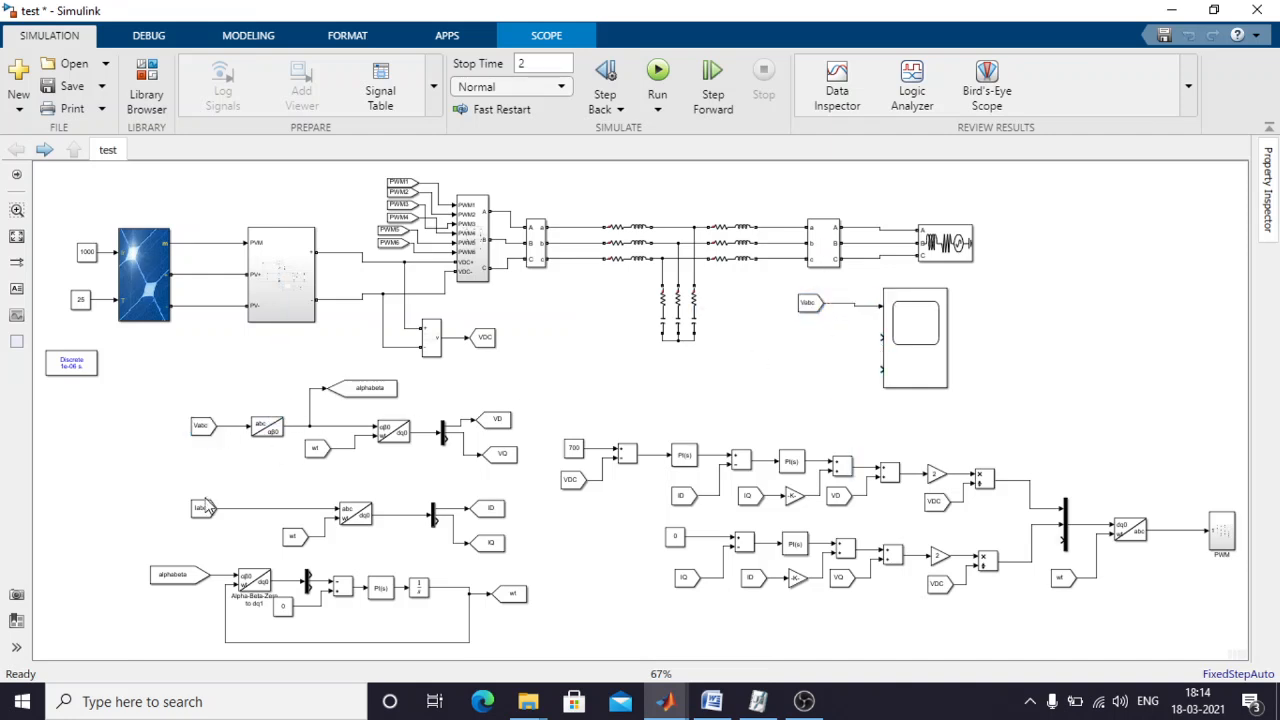
{"action": "left_click_drag", "start_coordinate": [204, 508], "coordinate": [816, 345]}
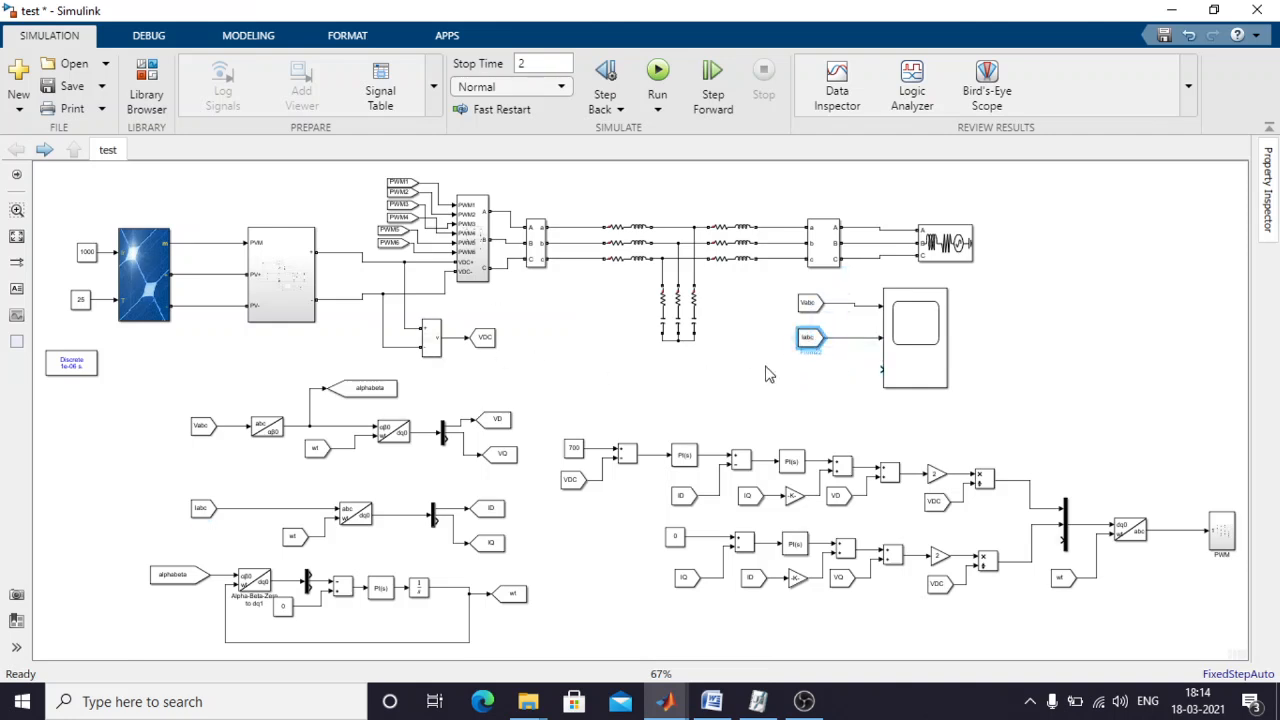
{"action": "left_click_drag", "start_coordinate": [572, 482], "coordinate": [812, 375]}
{"action": "left_click", "coordinate": [840, 380]}
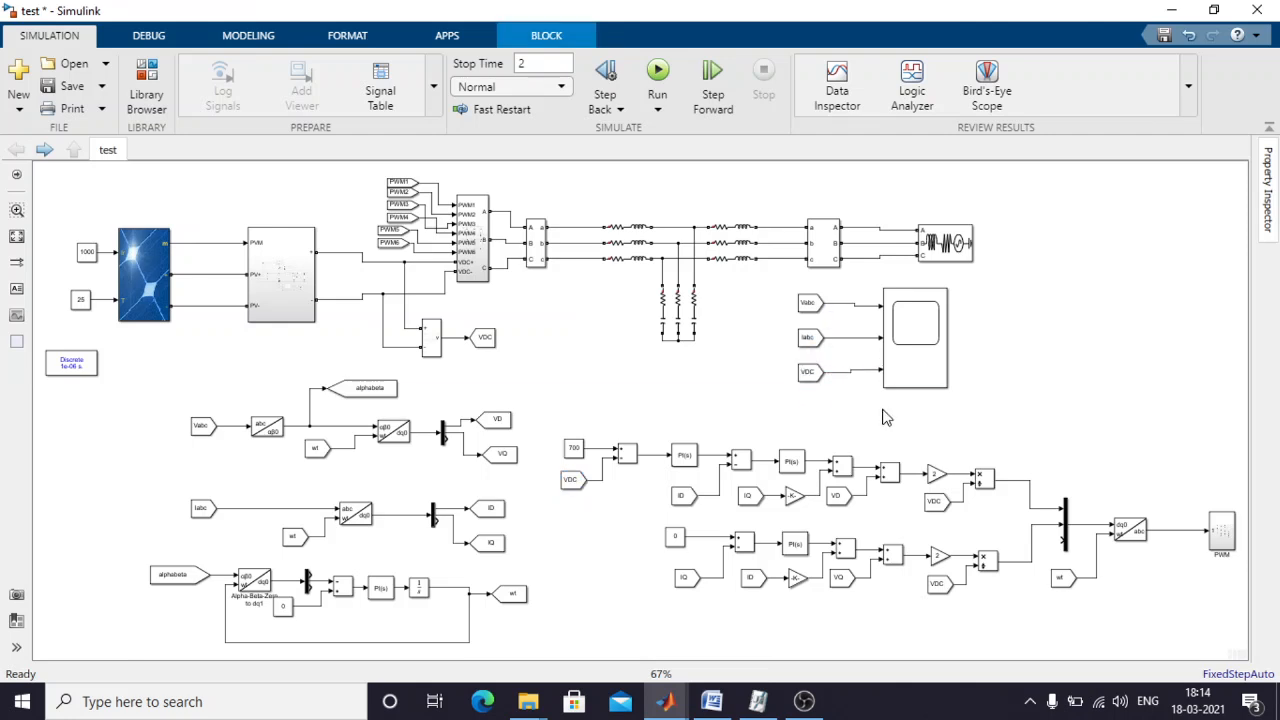
Add a Power (3ph, Instantaneous) block from the Control & Measurements Measurements library and place it to the right of the Scope.
{"action": "left_click", "coordinate": [146, 78]}
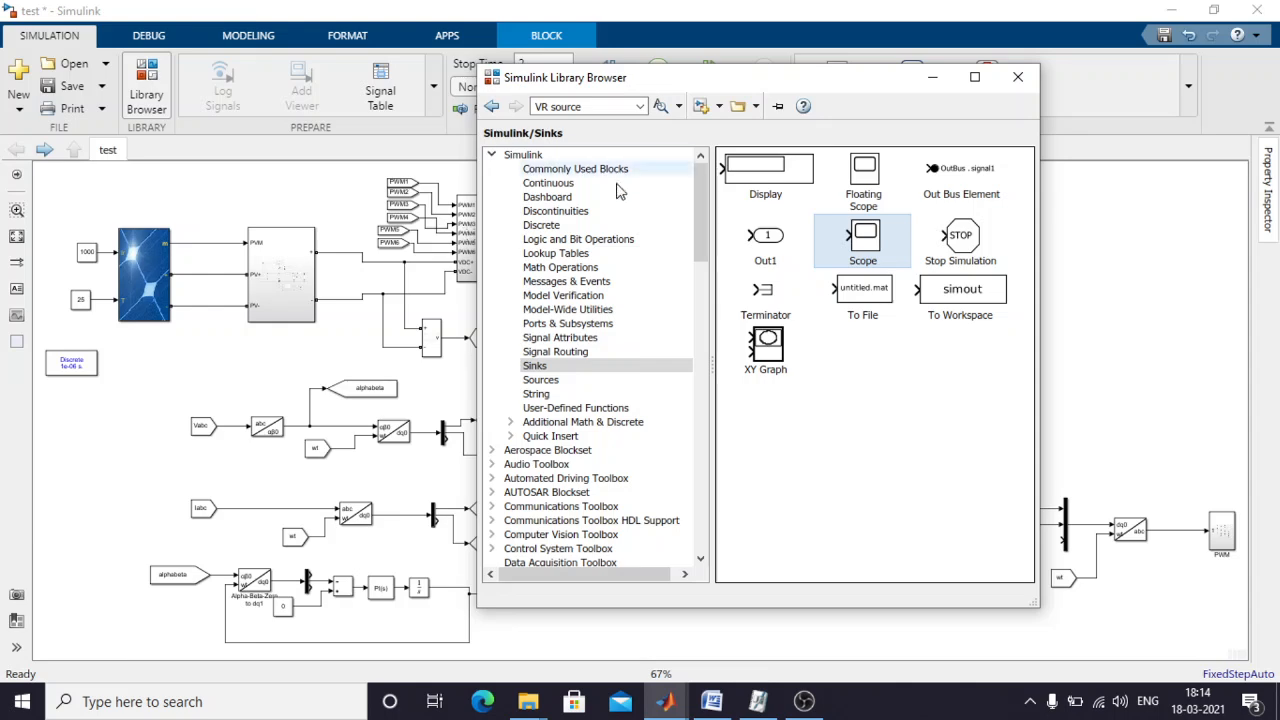
{"action": "scroll", "coordinate": [588, 370], "scroll_direction": "down", "scroll_amount": 1}
{"action": "scroll", "coordinate": [588, 372], "scroll_direction": "down", "scroll_amount": 10}
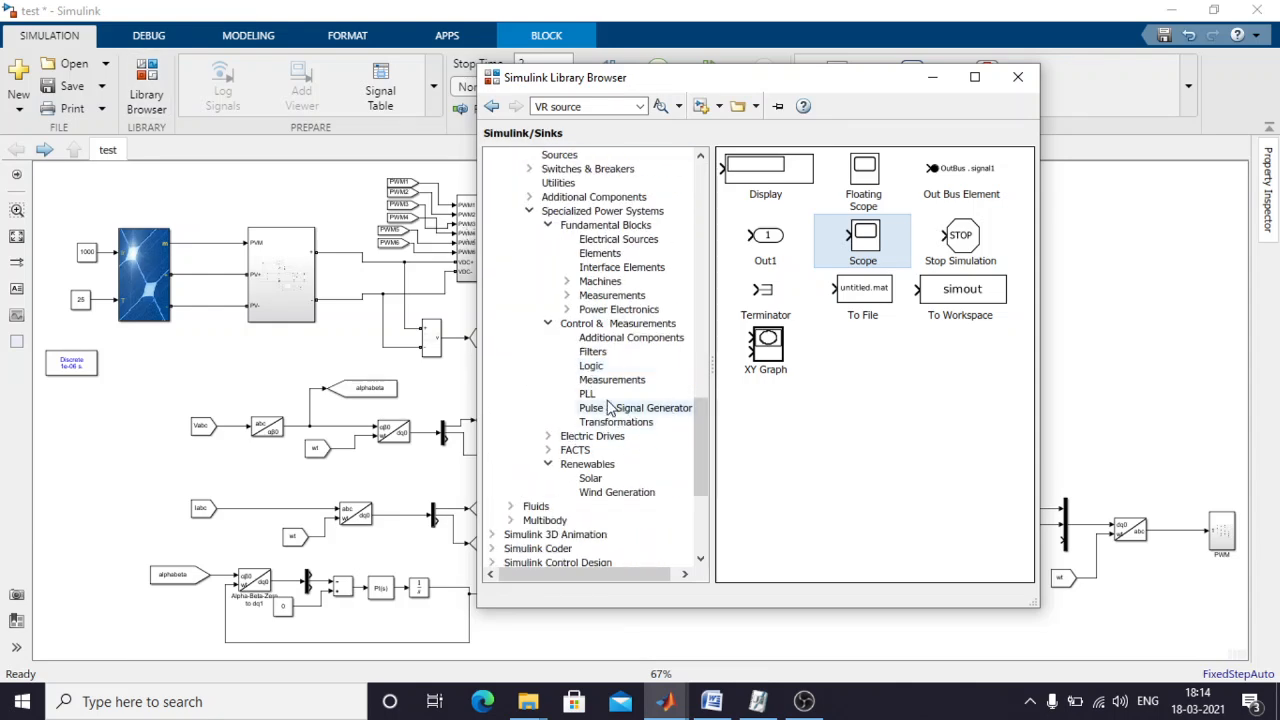
{"action": "left_click", "coordinate": [611, 386]}
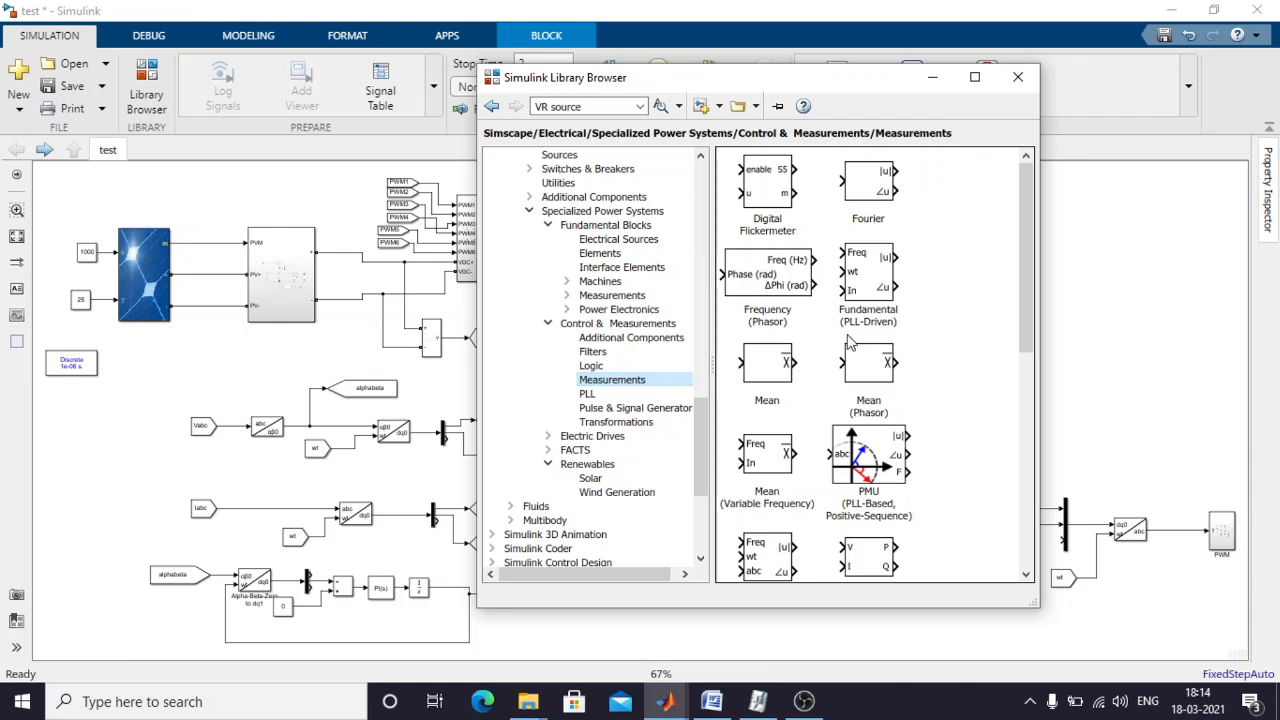
{"action": "left_click", "coordinate": [848, 338]}
{"action": "scroll", "coordinate": [848, 338], "scroll_direction": "down", "scroll_amount": 1}
{"action": "scroll", "coordinate": [848, 340], "scroll_direction": "down", "scroll_amount": 3}
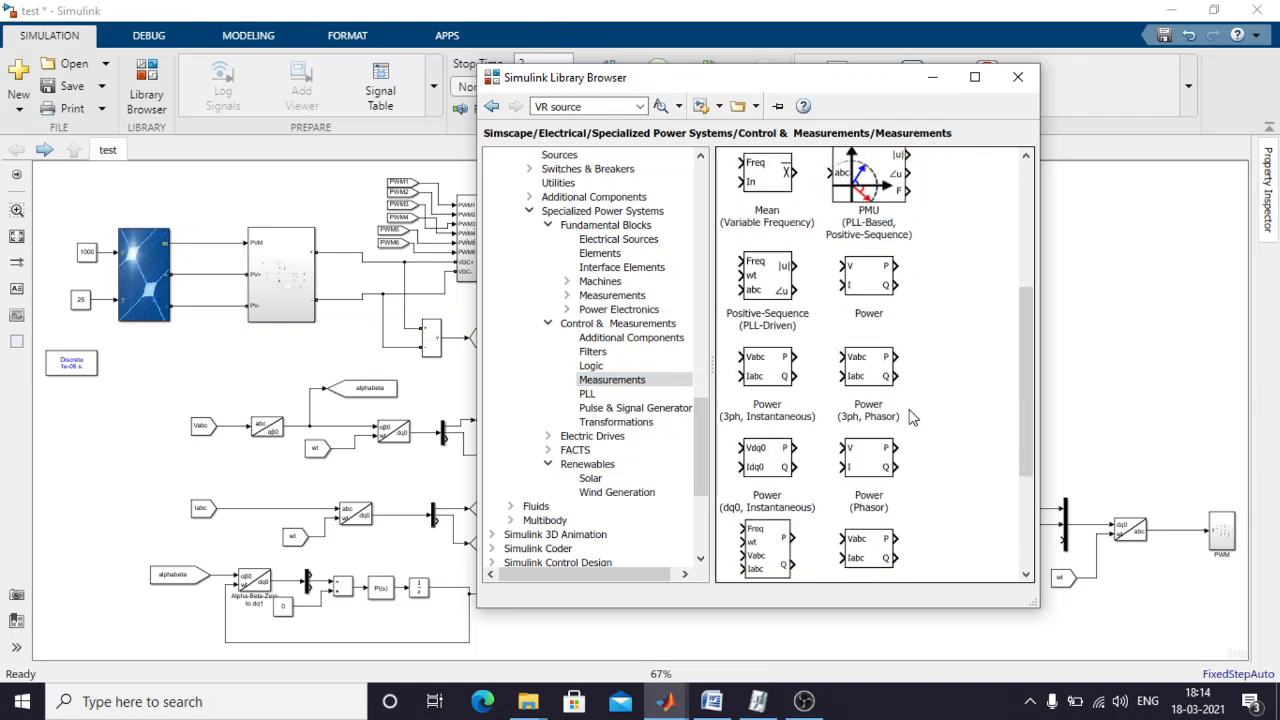
{"action": "left_click_drag", "start_coordinate": [787, 400], "coordinate": [1070, 369]}
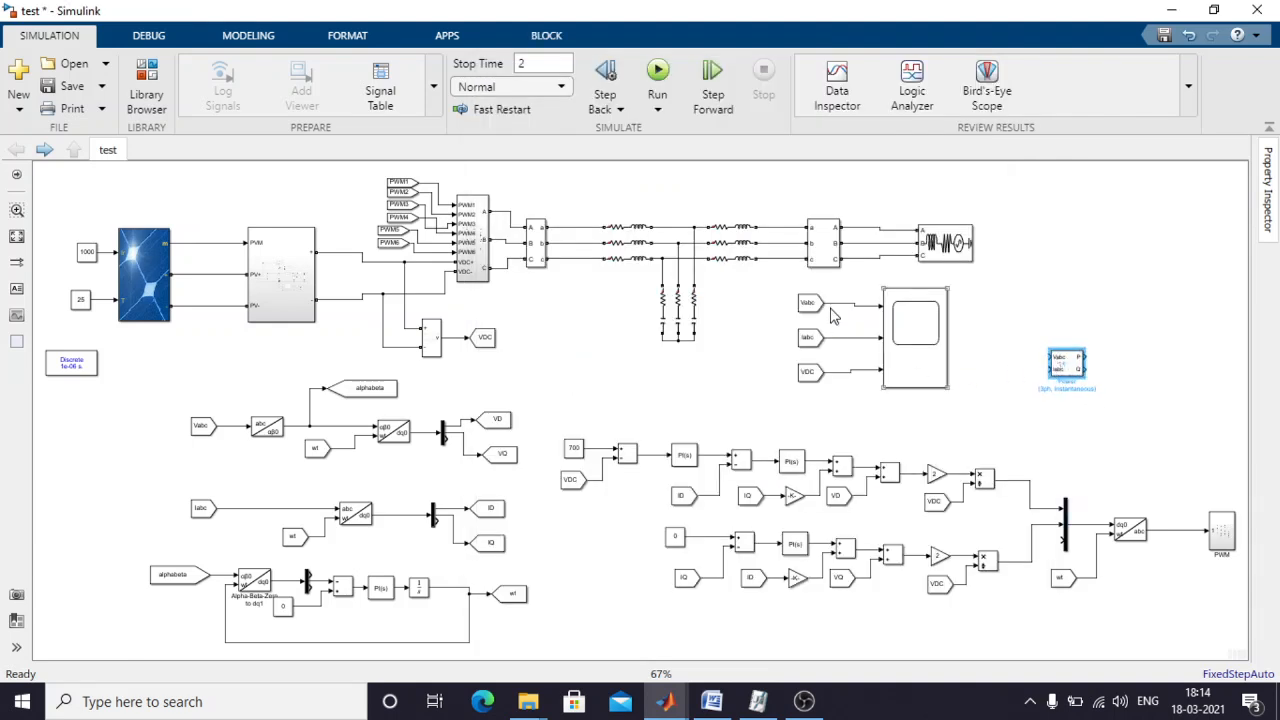
Copy the Scope's Vabc From block beside the Power block and connect the copy to the Vabc input.
{"action": "left_click_drag", "start_coordinate": [813, 308], "coordinate": [1010, 365]}
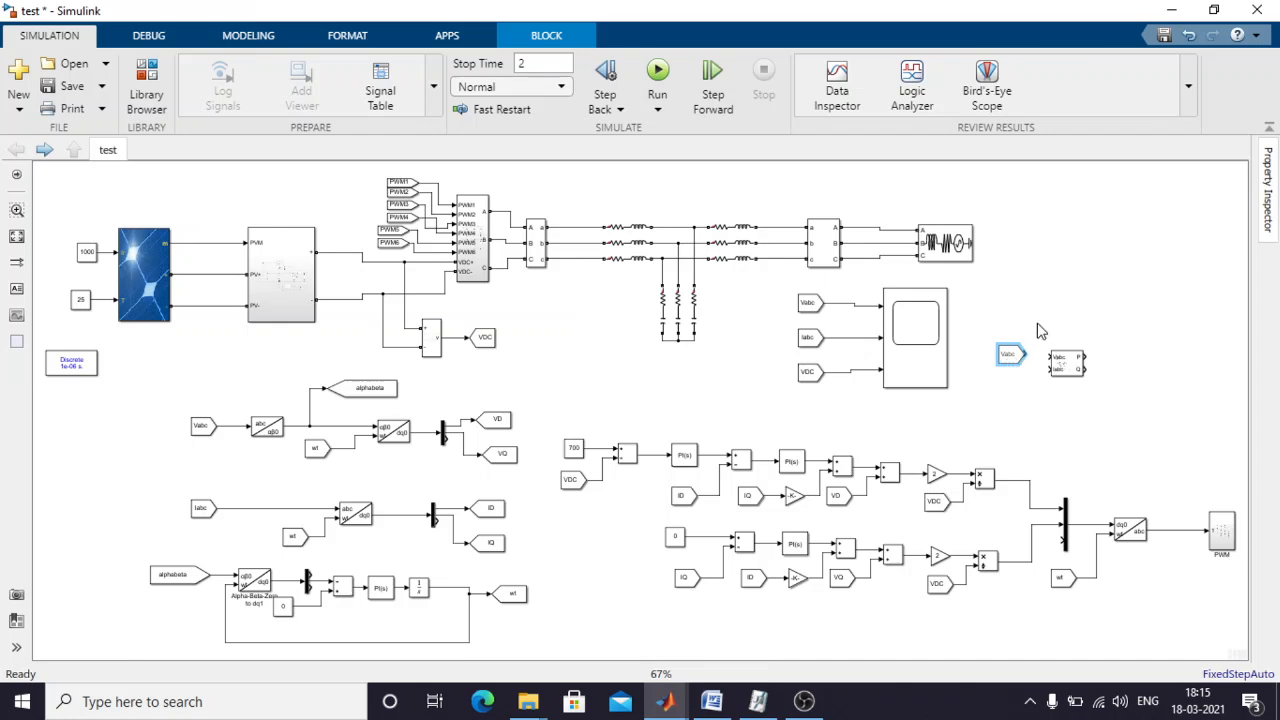
{"action": "right_click", "coordinate": [1022, 362]}
{"action": "mouse_move", "coordinate": [1026, 356]}
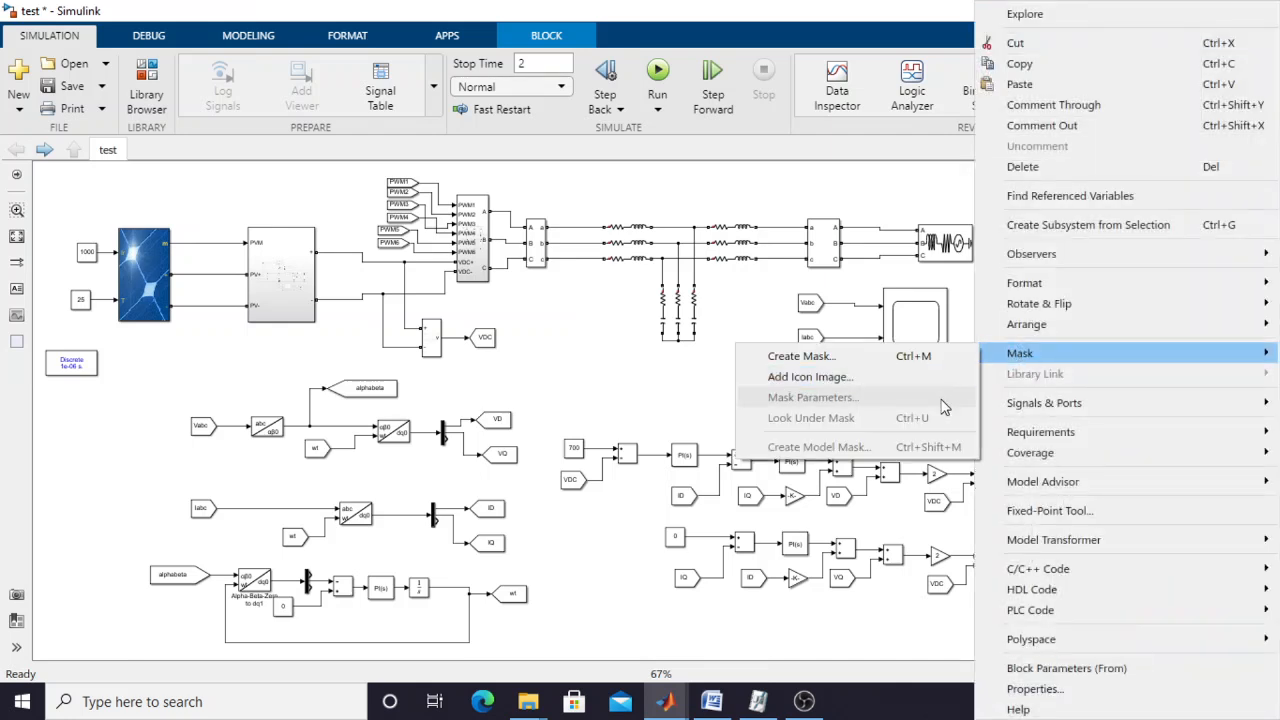
{"action": "left_click", "coordinate": [957, 330]}
{"action": "left_click_drag", "start_coordinate": [1025, 354], "coordinate": [1051, 357]}
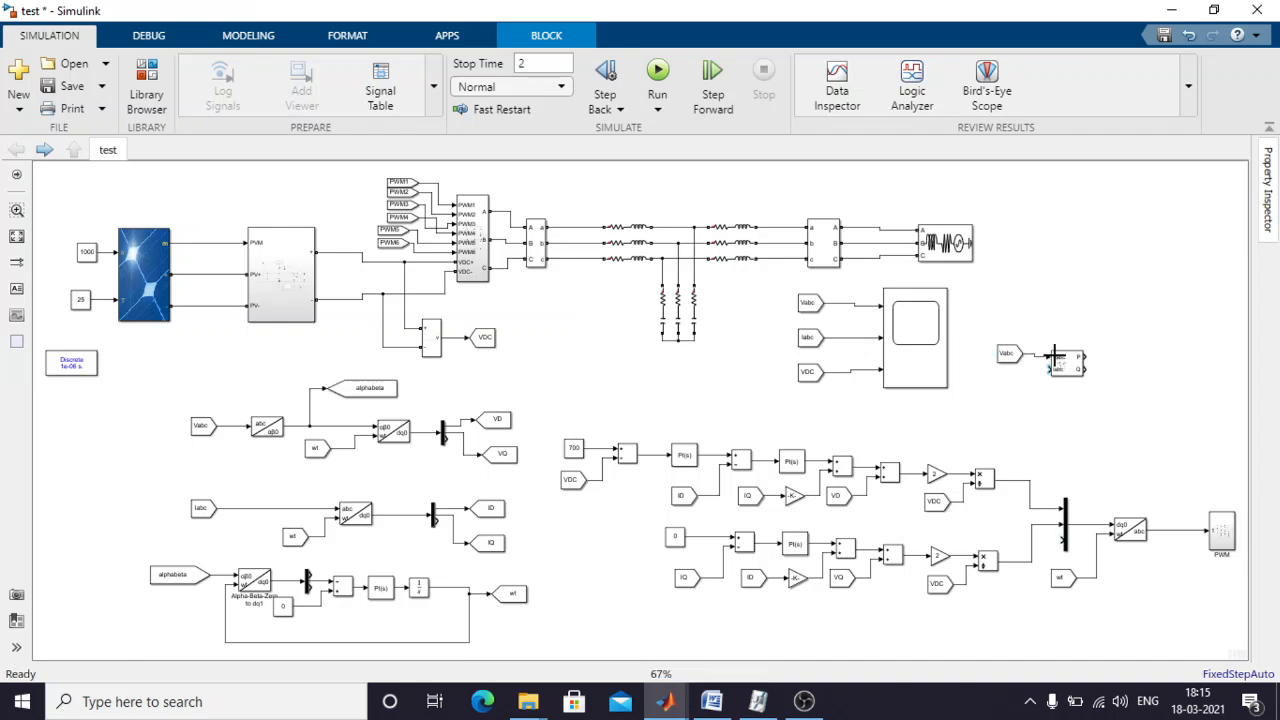
Copy the Iabc From block, connect it to the Power block's Iabc input, and line up both From blocks with the inputs.
{"action": "left_click_drag", "start_coordinate": [812, 337], "coordinate": [1024, 400]}
{"action": "left_click", "coordinate": [1030, 401]}
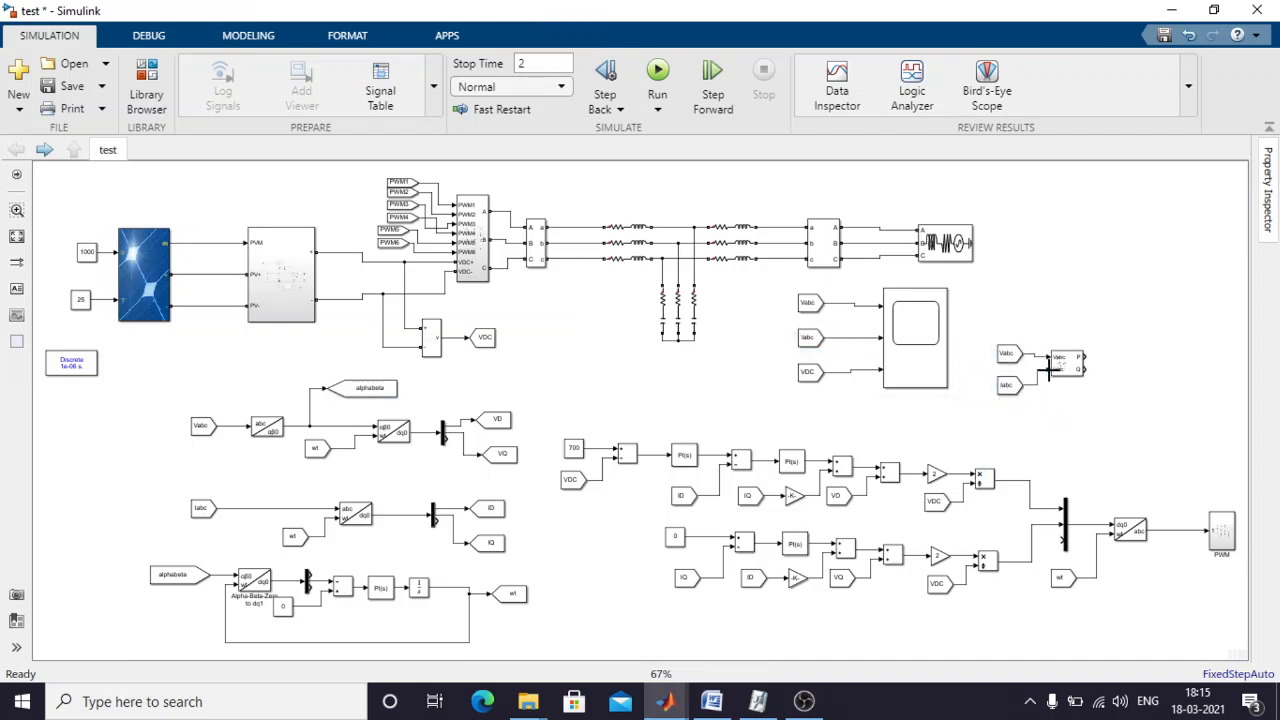
{"action": "left_click_drag", "start_coordinate": [1008, 355], "coordinate": [1009, 330]}
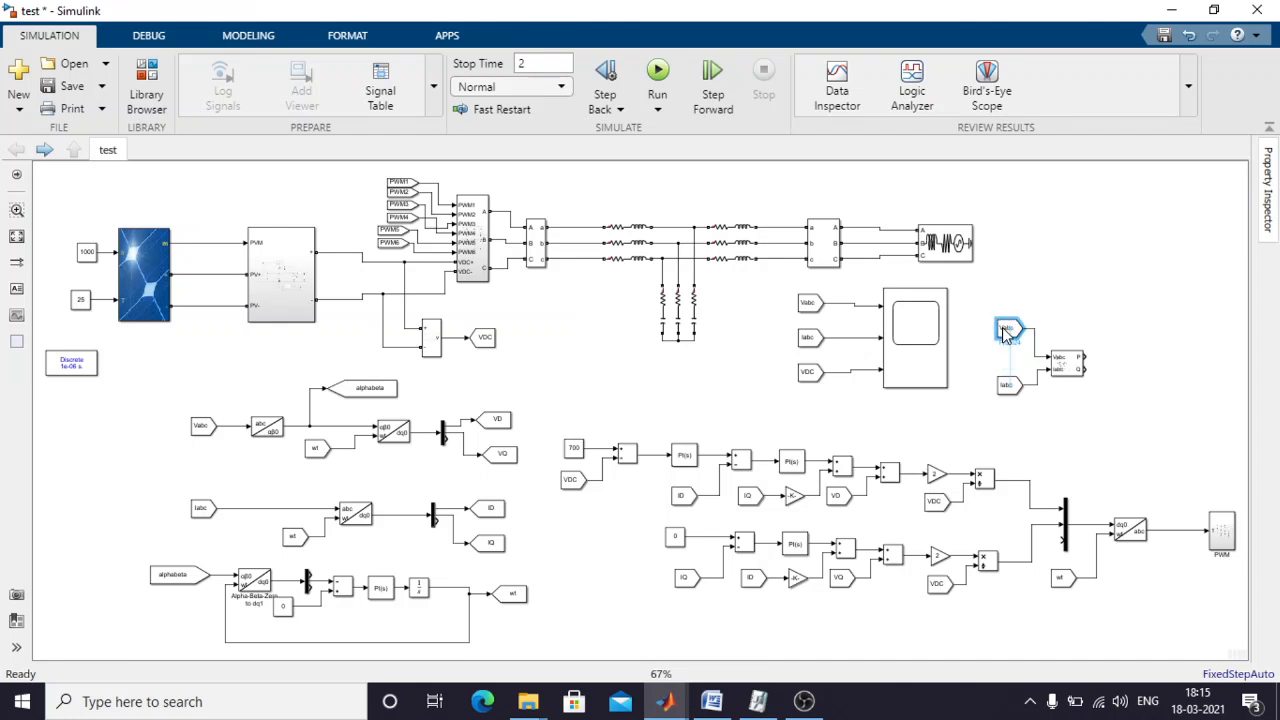
{"action": "left_click_drag", "start_coordinate": [1007, 378], "coordinate": [1003, 345]}
{"action": "left_click", "coordinate": [1050, 400]}
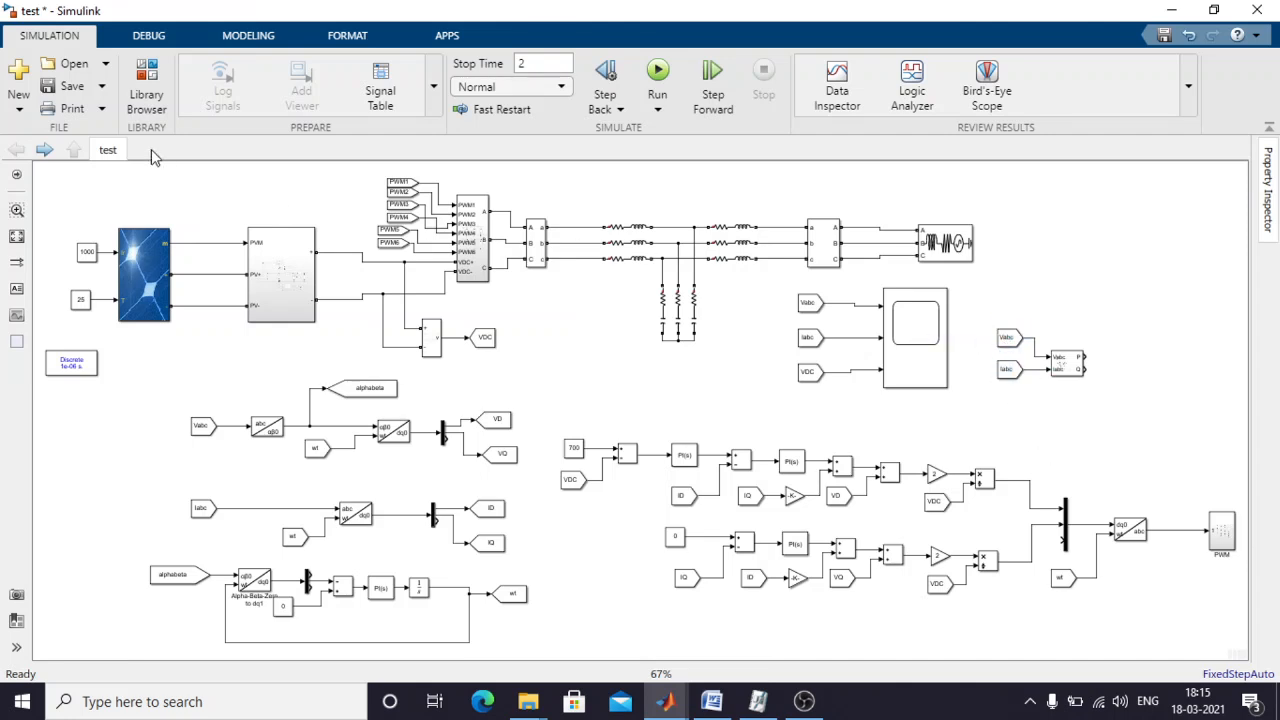
Add two Display blocks from the Sinks library and connect them to the Power block's P and Q outputs.
{"action": "left_click", "coordinate": [156, 71]}
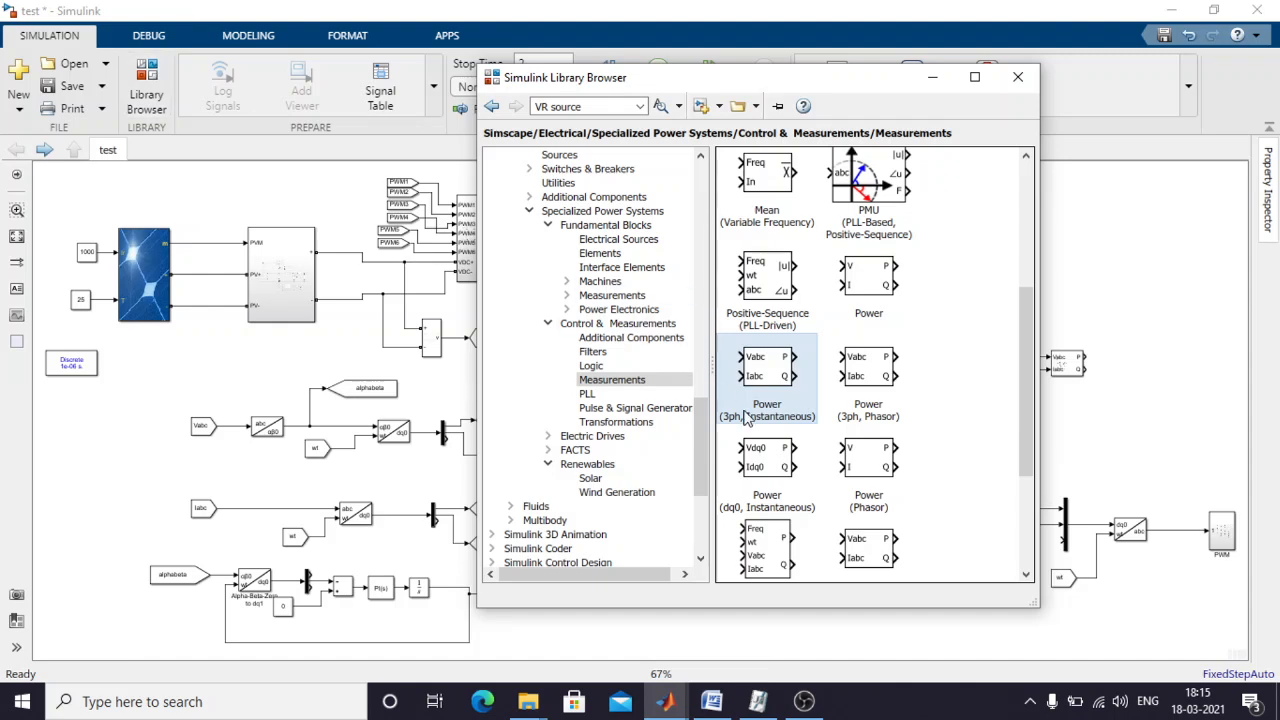
{"action": "scroll", "coordinate": [614, 318], "scroll_direction": "up", "scroll_amount": 6}
{"action": "scroll", "coordinate": [614, 318], "scroll_direction": "up", "scroll_amount": 18}
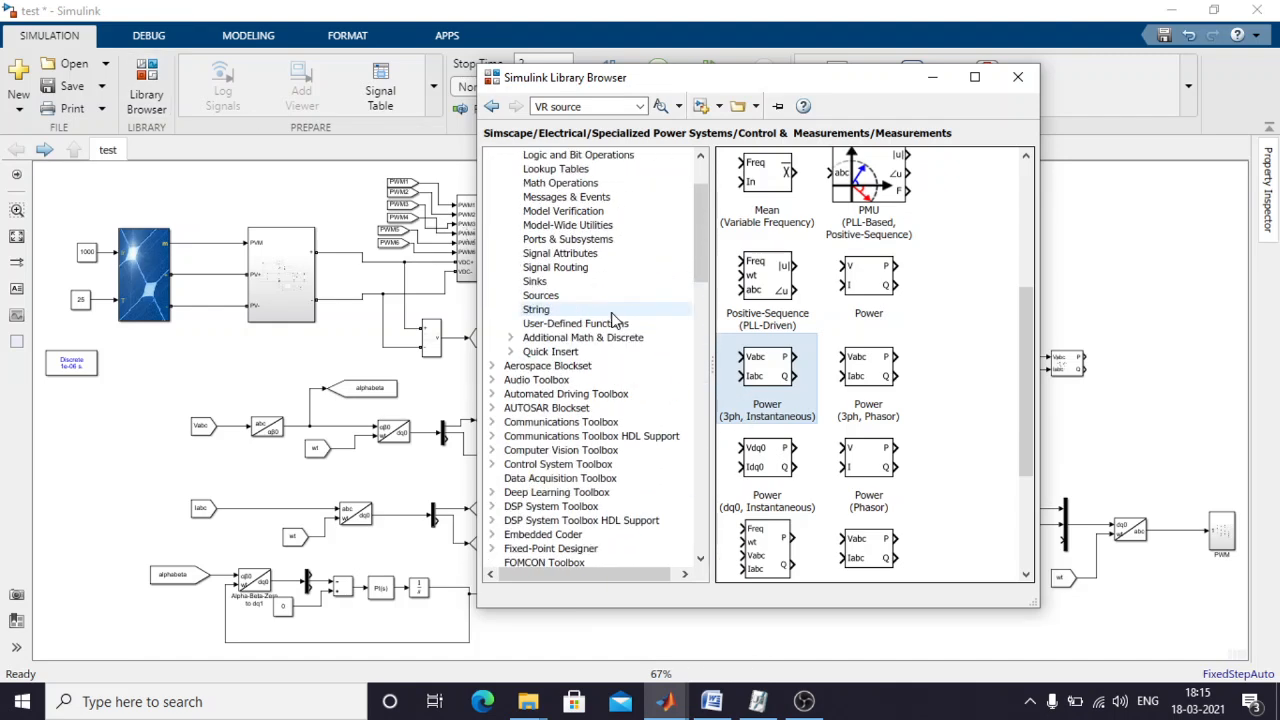
{"action": "left_click", "coordinate": [547, 368]}
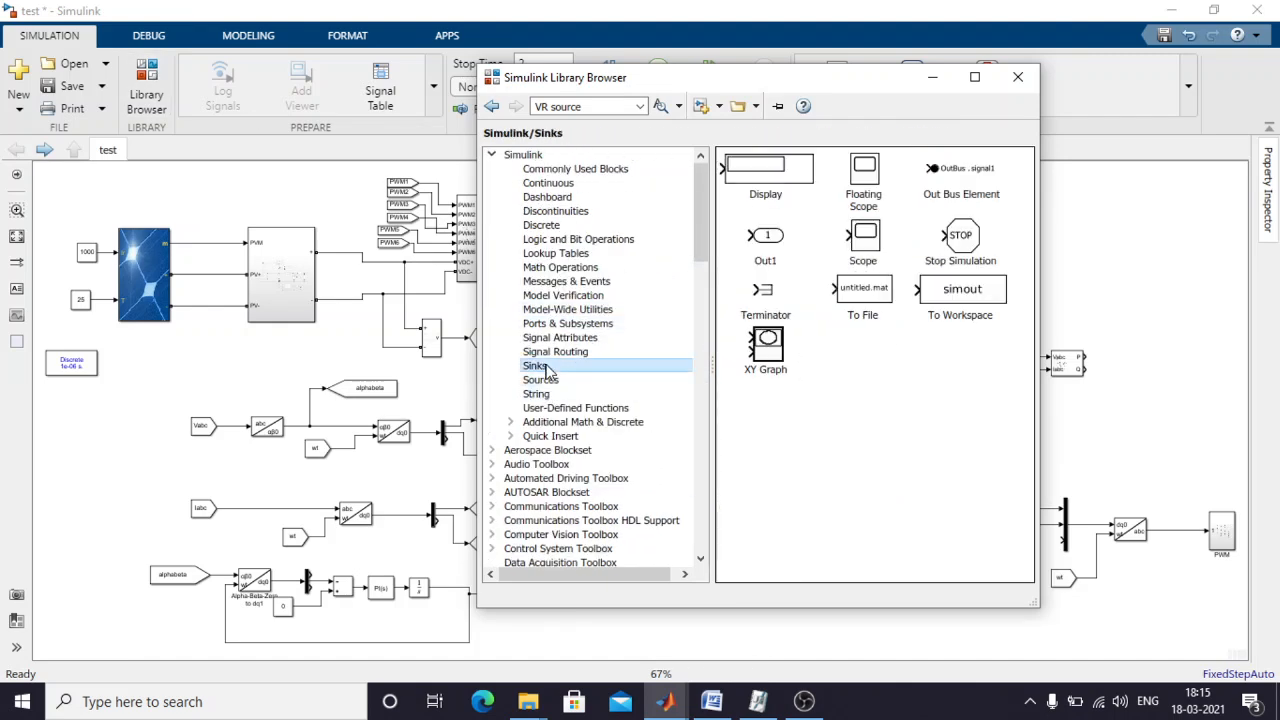
{"action": "left_click_drag", "start_coordinate": [765, 175], "coordinate": [1085, 370]}
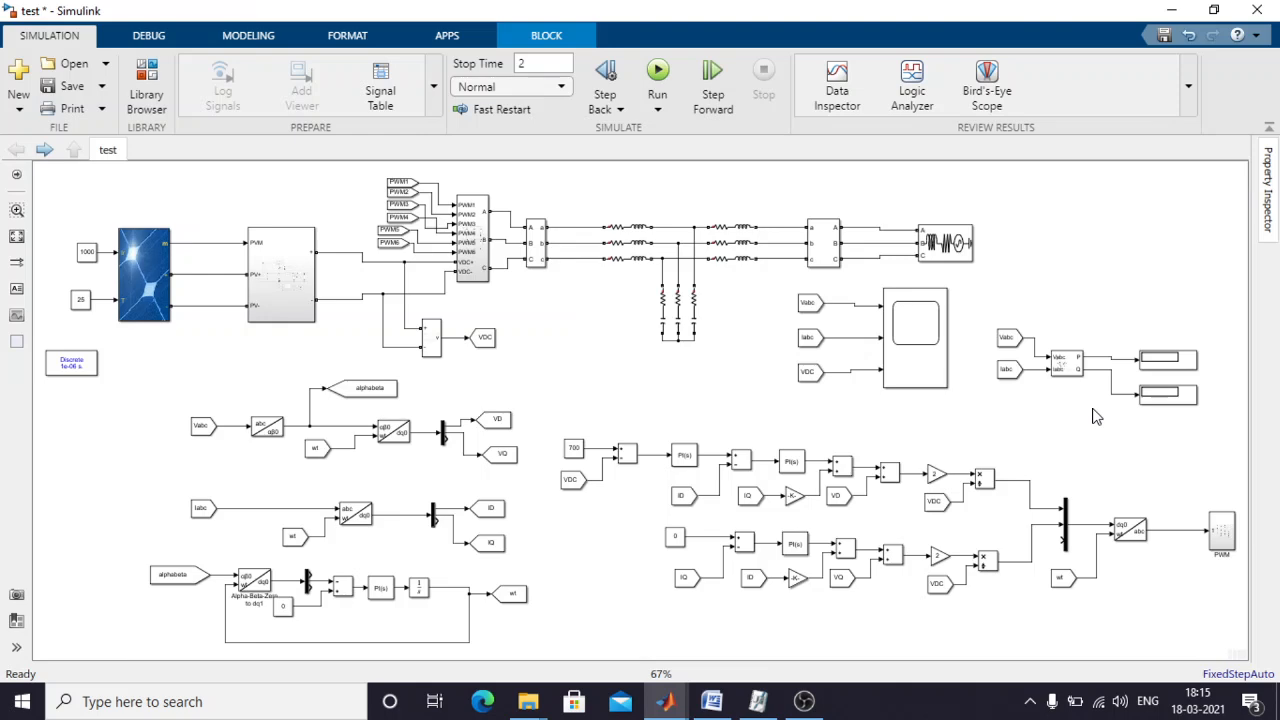
{"action": "left_click", "coordinate": [805, 701]}
{"action": "left_click", "coordinate": [1267, 560]}
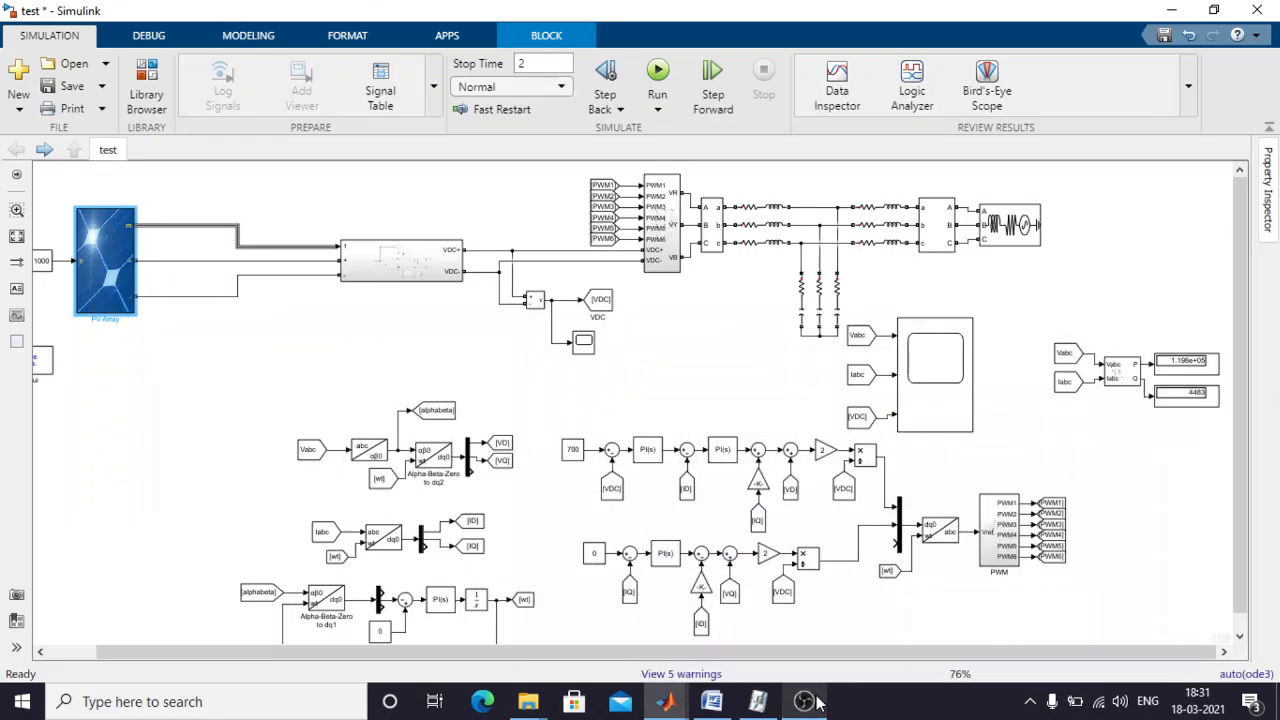
{"action": "left_click", "coordinate": [1150, 512]}
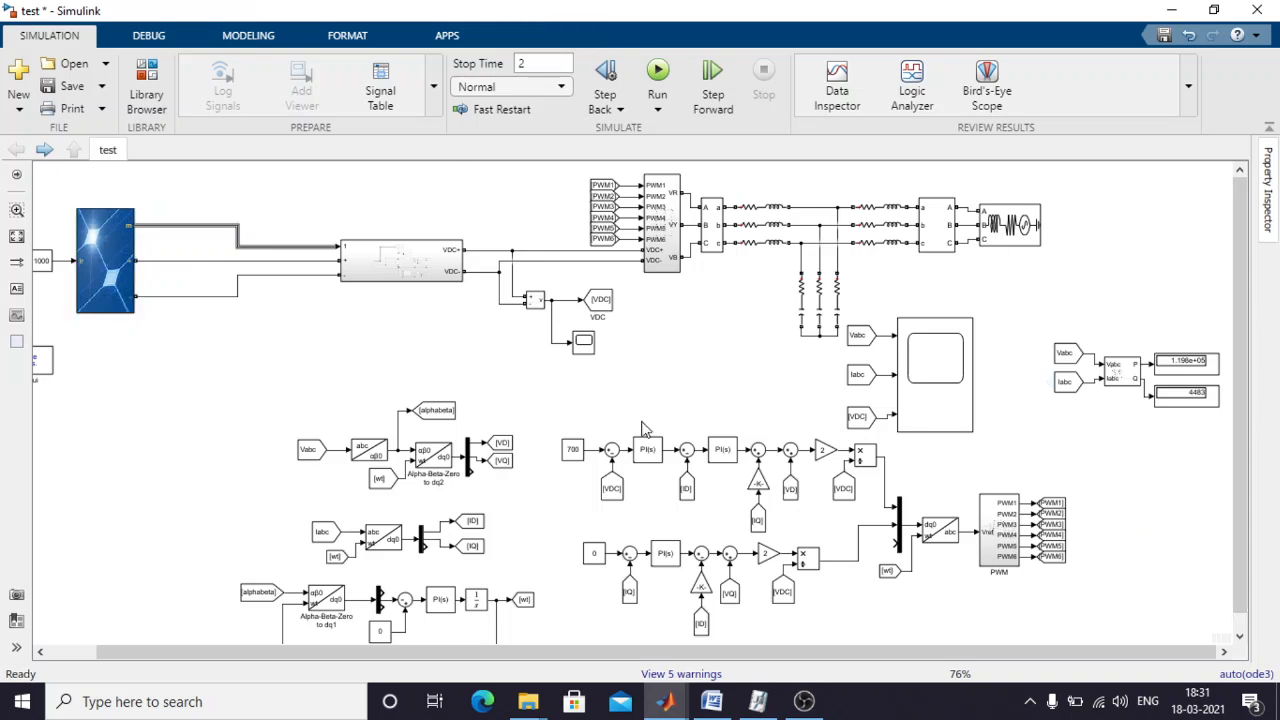
Run the simulation with a stop time of 2 and open the scope on the DC-link voltage measurement.
{"action": "left_click_drag", "start_coordinate": [648, 652], "coordinate": [471, 661]}
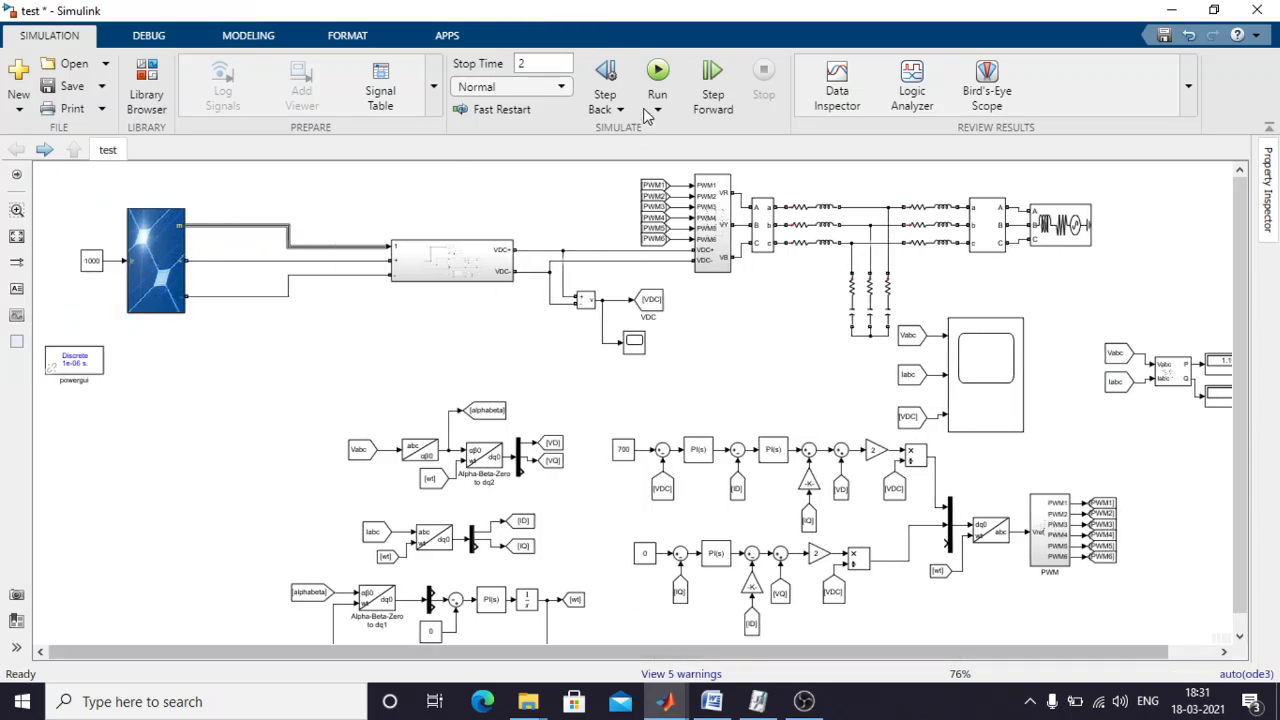
{"action": "left_click", "coordinate": [660, 72]}
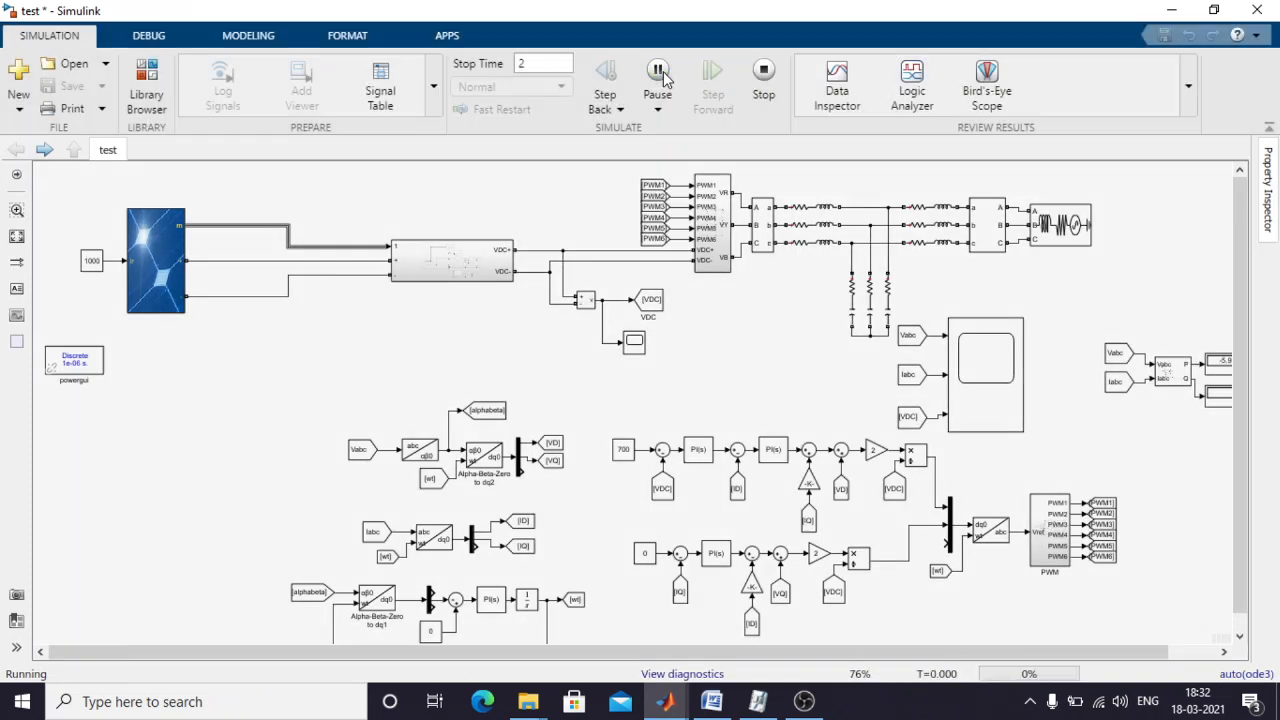
{"action": "left_click", "coordinate": [637, 349]}
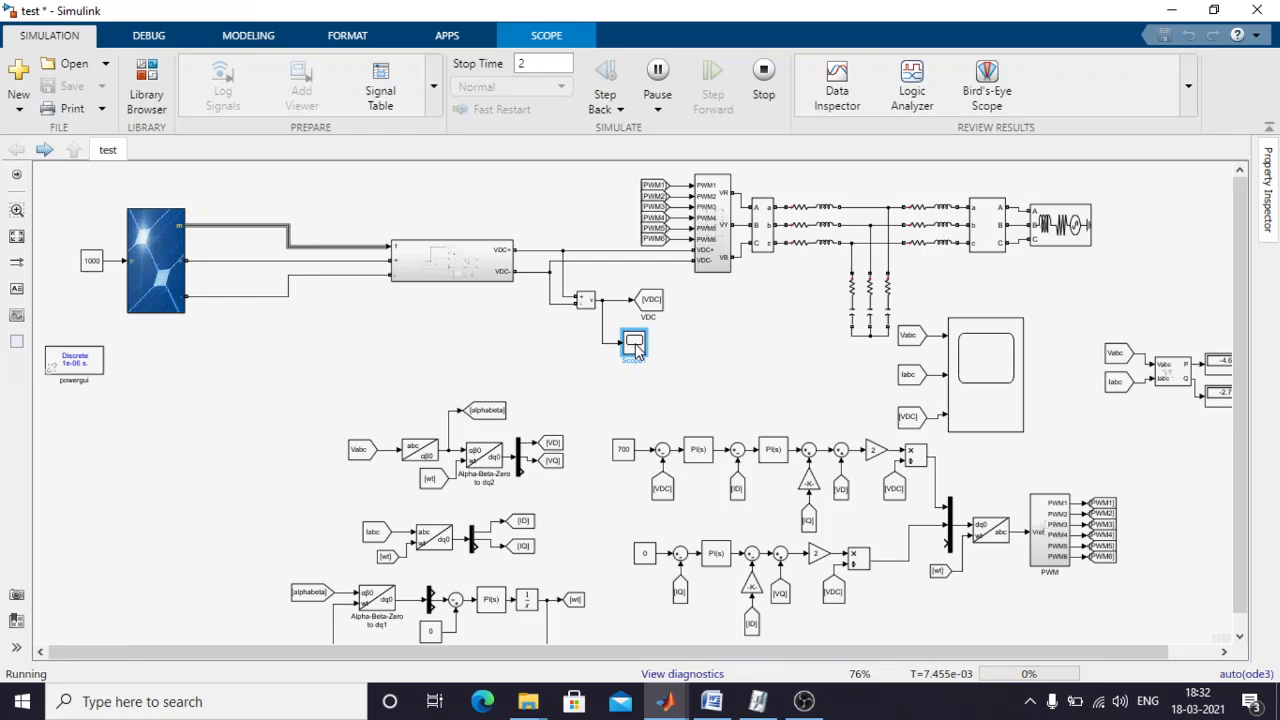
{"action": "double_click", "coordinate": [636, 348]}
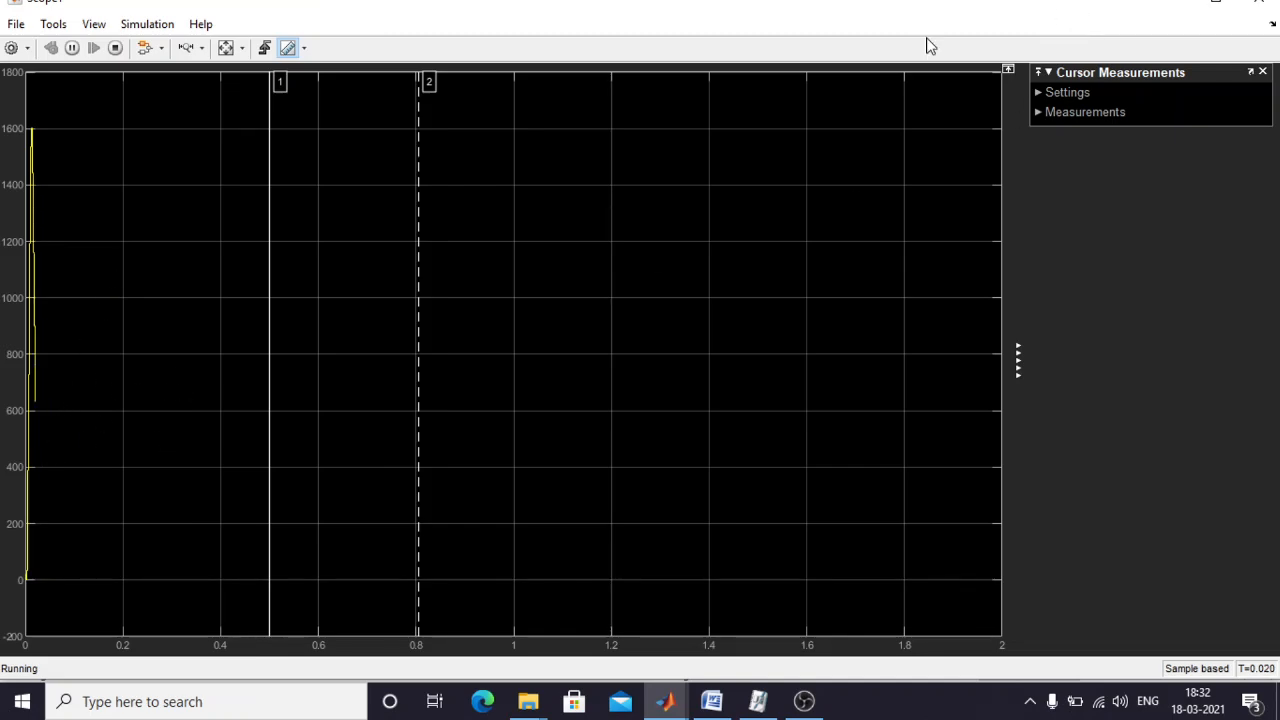
Shrink the DC-link voltage scope window, place it over the right half of the model, and return to the model.
{"action": "left_click_drag", "start_coordinate": [448, 30], "coordinate": [751, 159]}
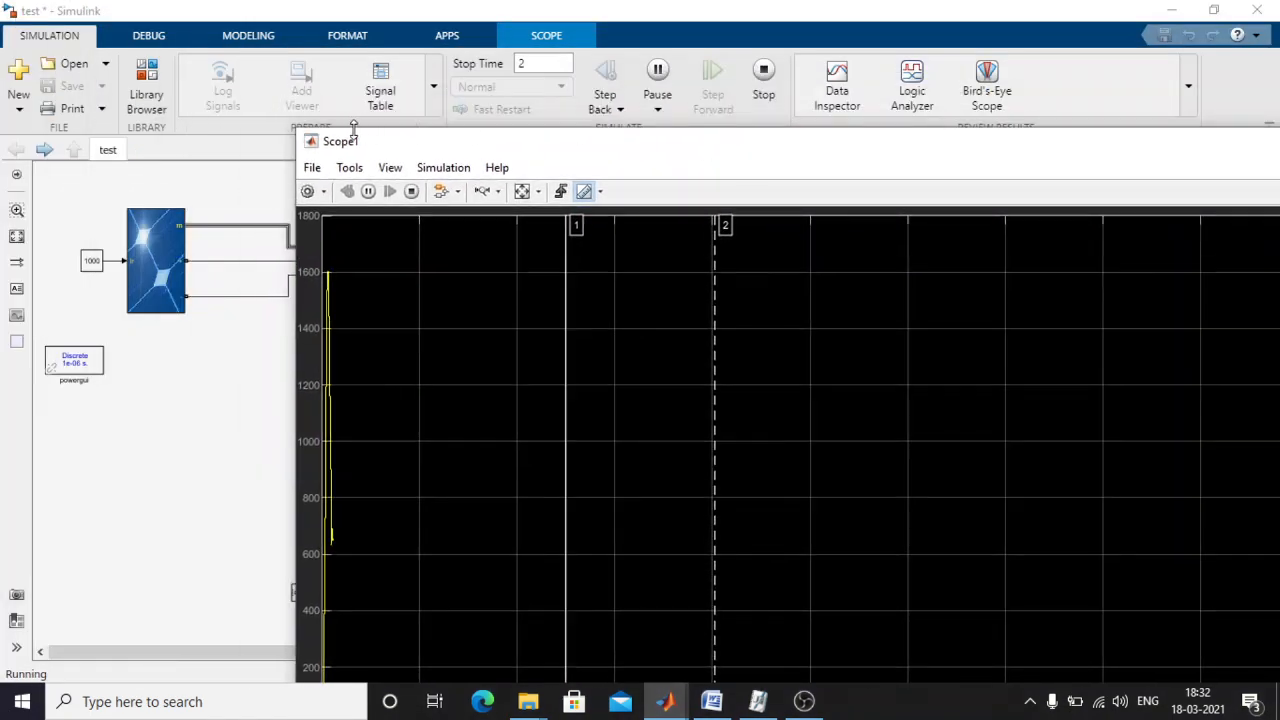
{"action": "left_click_drag", "start_coordinate": [296, 125], "coordinate": [757, 158]}
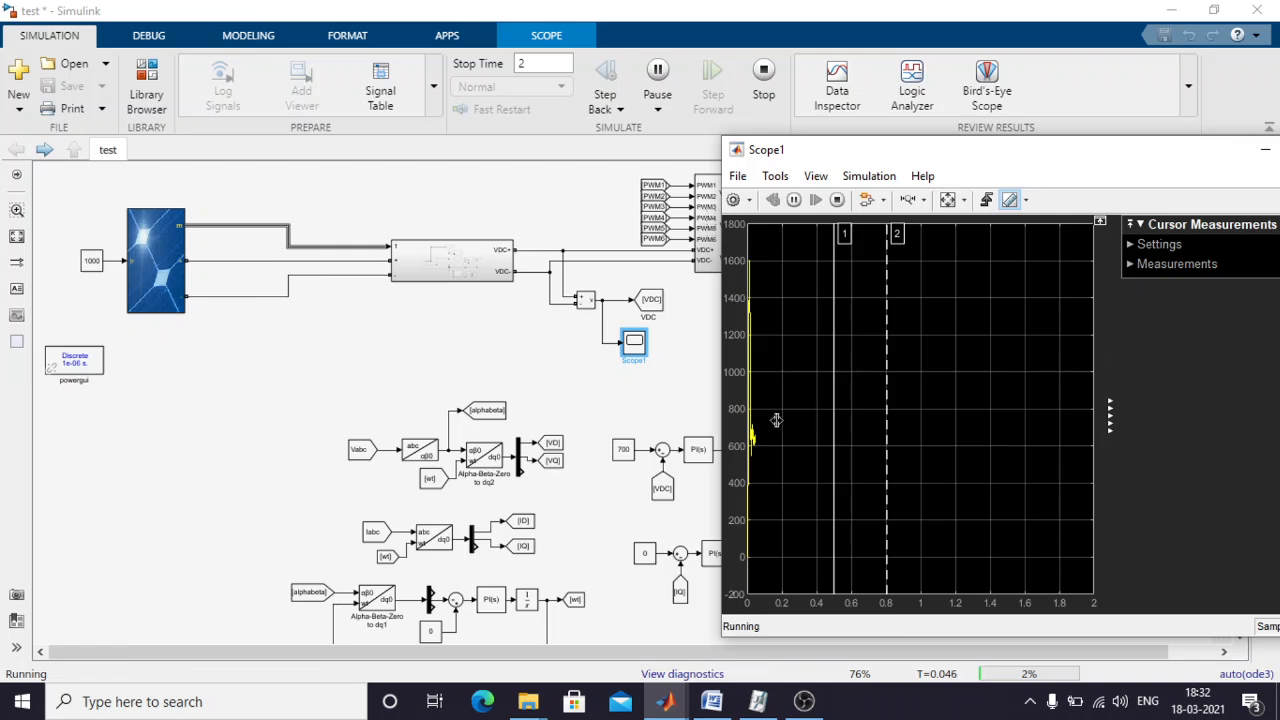
{"action": "left_click", "coordinate": [638, 400]}
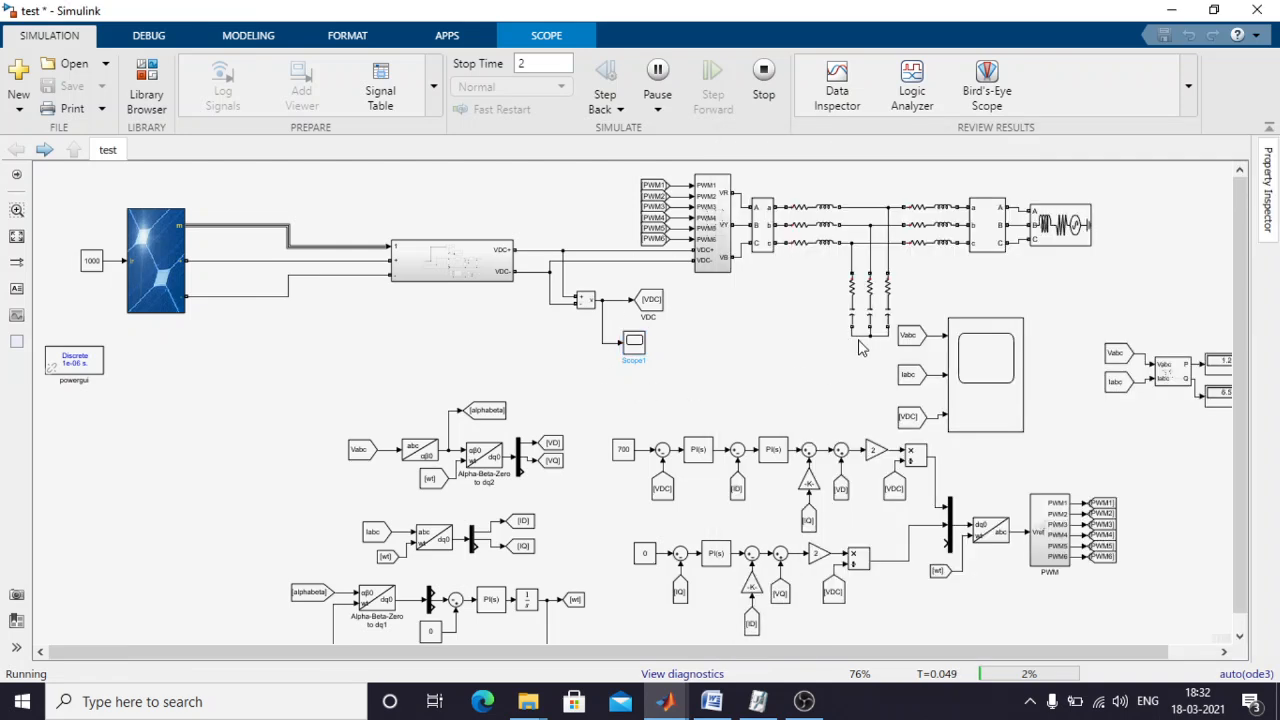
Open the three-input Scope showing Vabc, Iabc and VDC and zoom in on the waveforms at the start of the simulation.
{"action": "left_click_drag", "start_coordinate": [925, 657], "coordinate": [975, 657]}
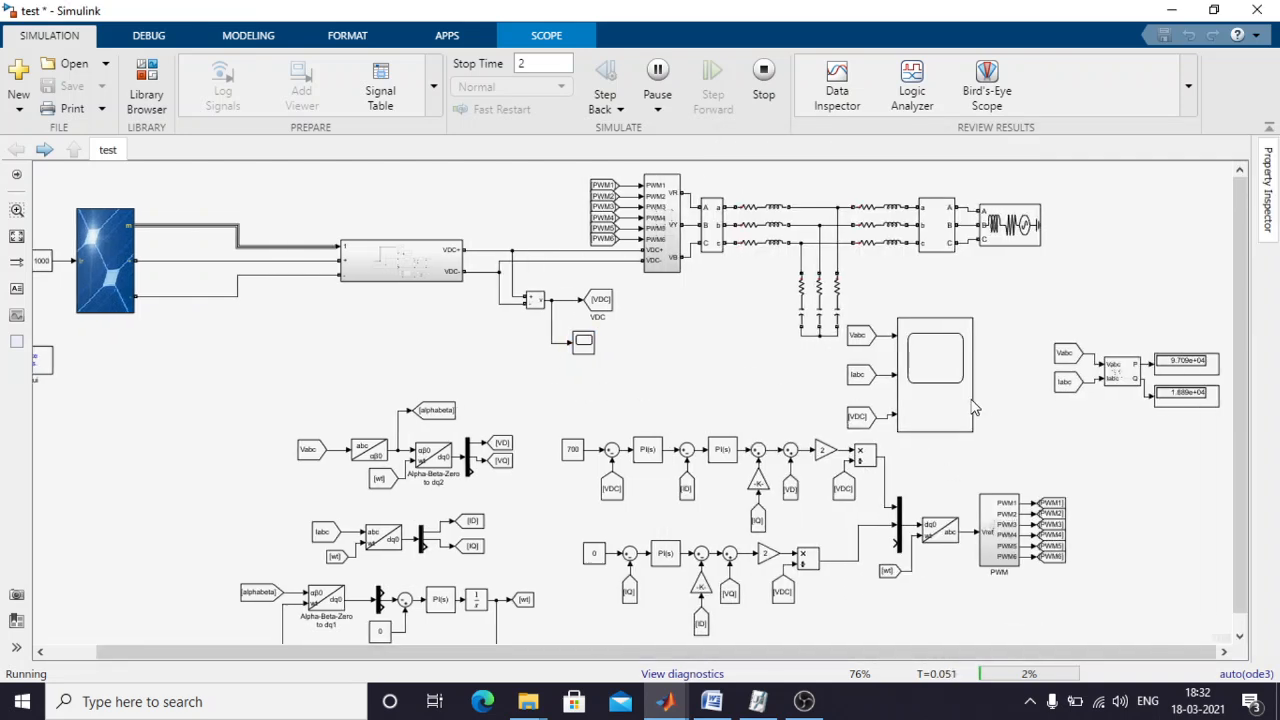
{"action": "left_click", "coordinate": [938, 393]}
{"action": "double_click", "coordinate": [938, 393]}
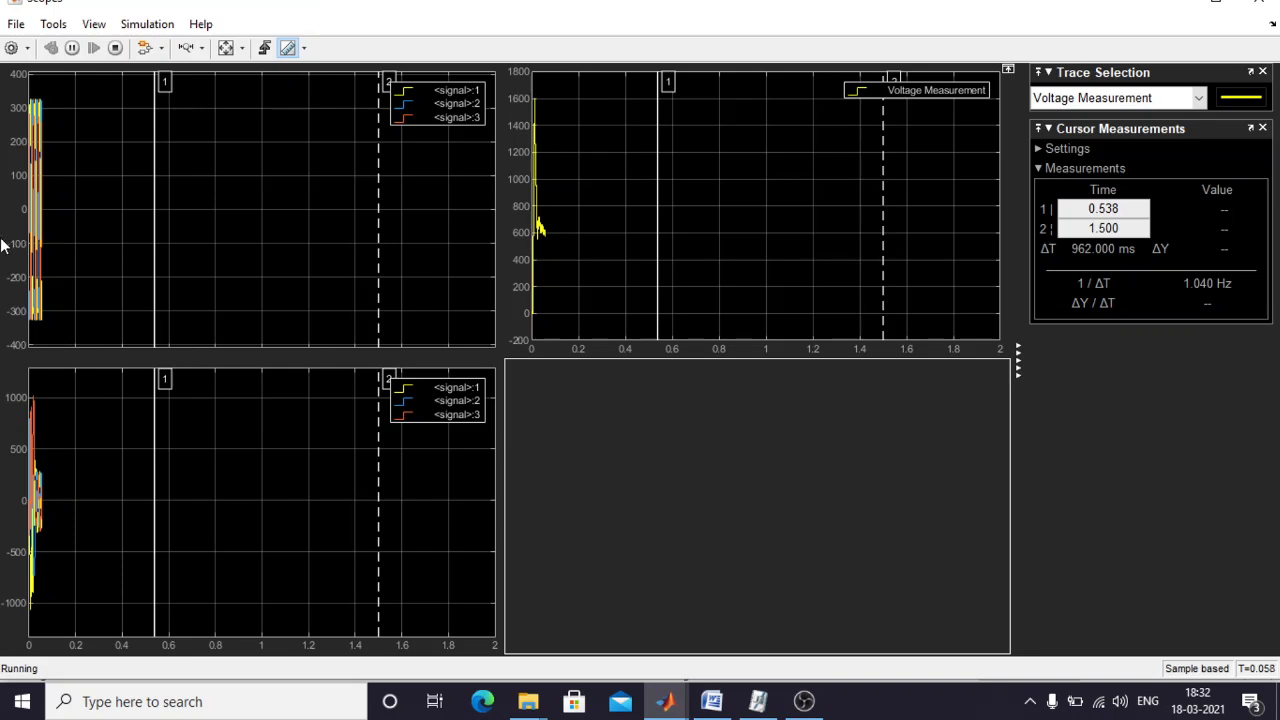
{"action": "left_click", "coordinate": [202, 49]}
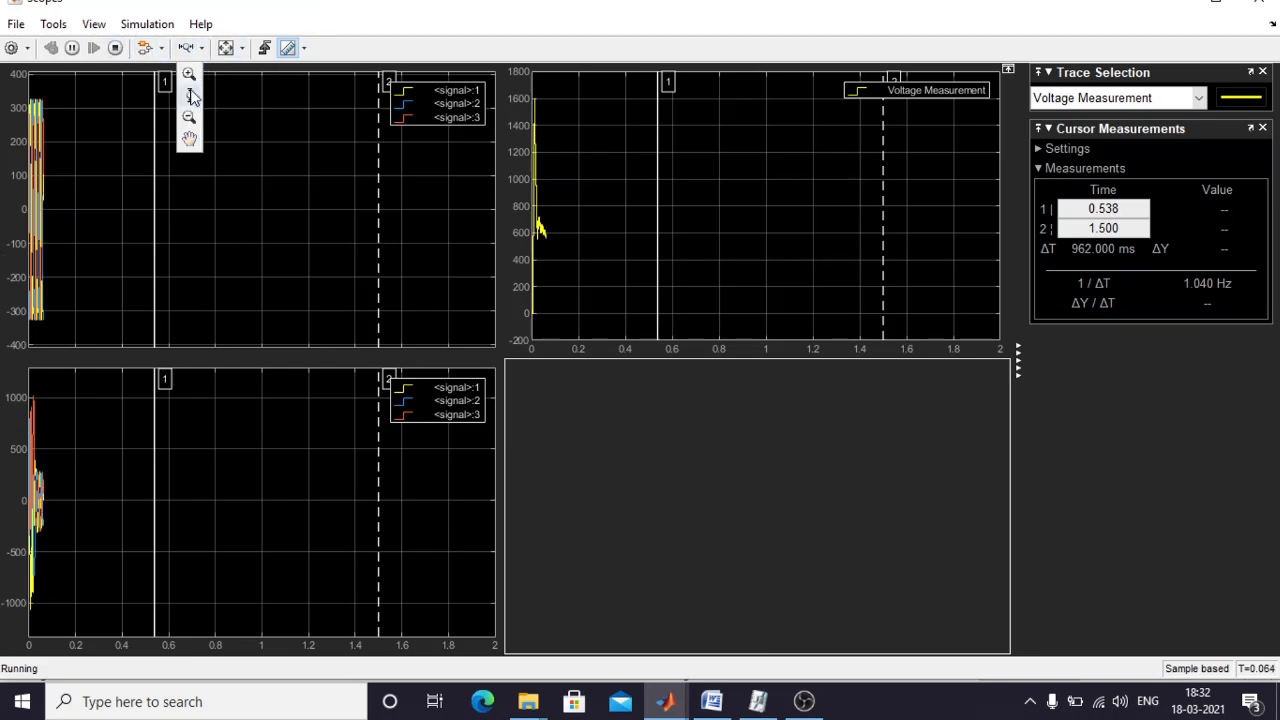
{"action": "left_click", "coordinate": [188, 76]}
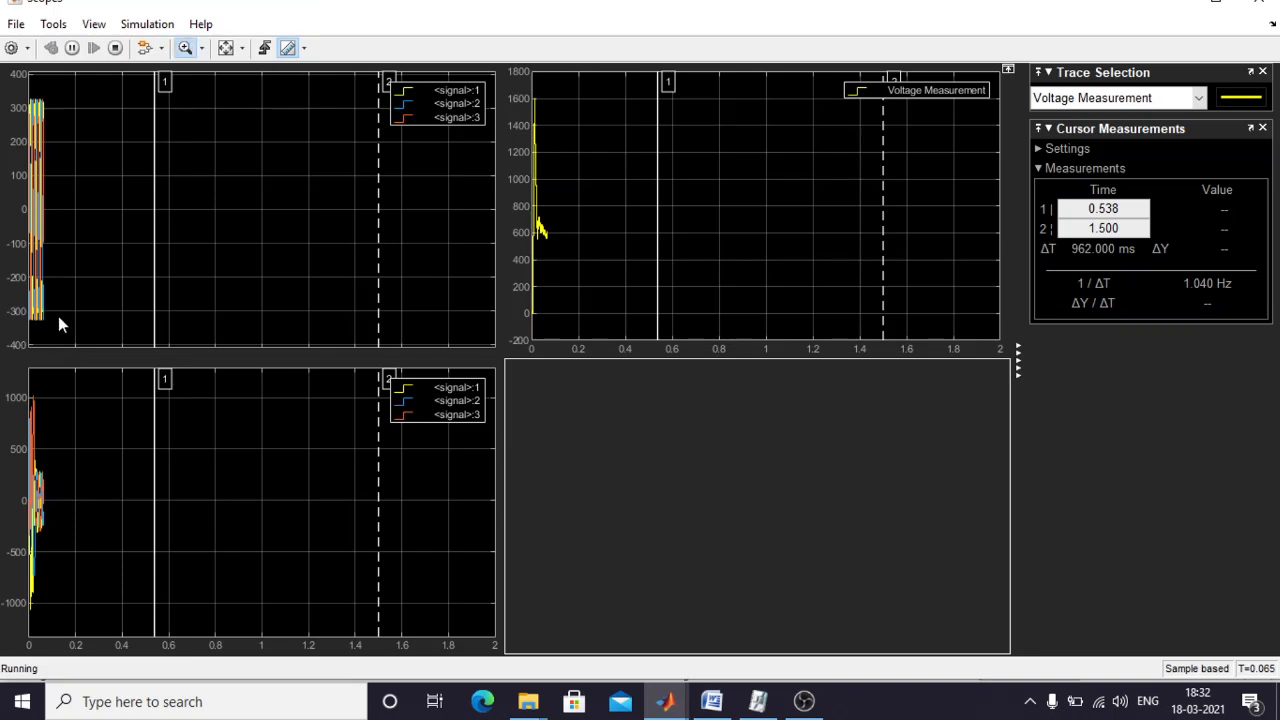
{"action": "left_click_drag", "start_coordinate": [26, 103], "coordinate": [33, 93]}
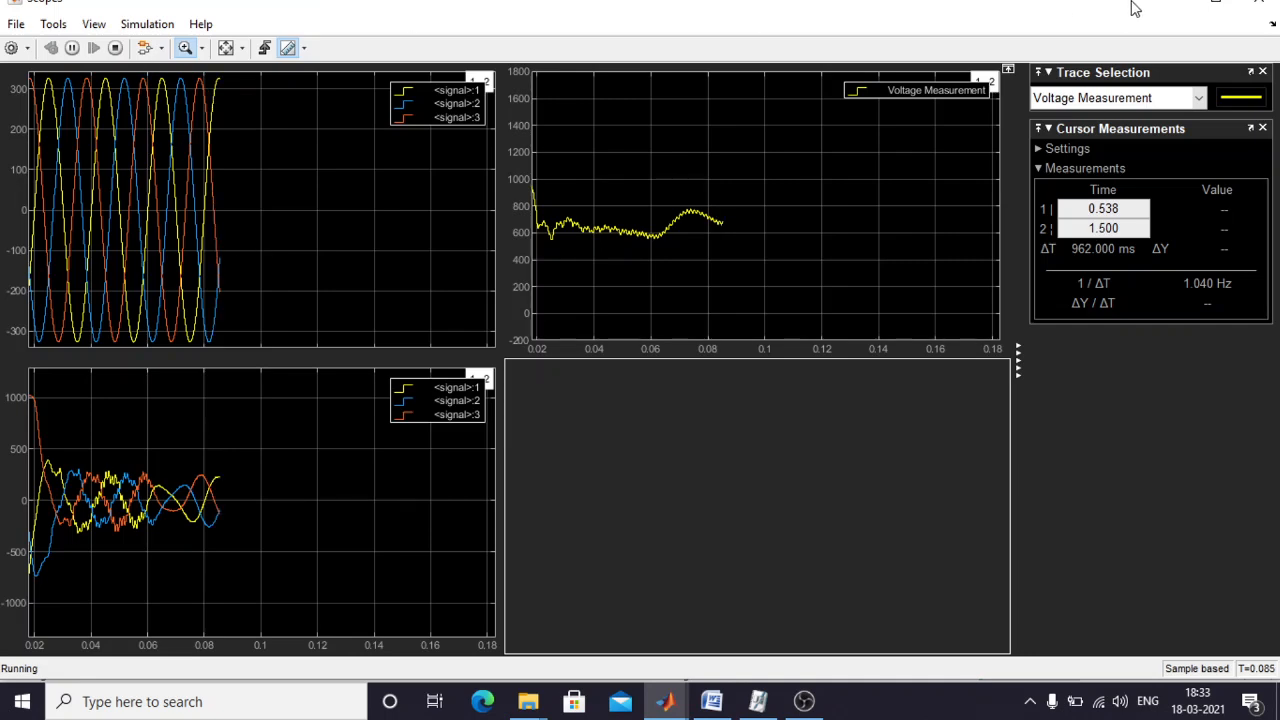
Minimize the three-input Scope window and bring the DC-link voltage scope window back to the front.
{"action": "left_click", "coordinate": [1187, 8]}
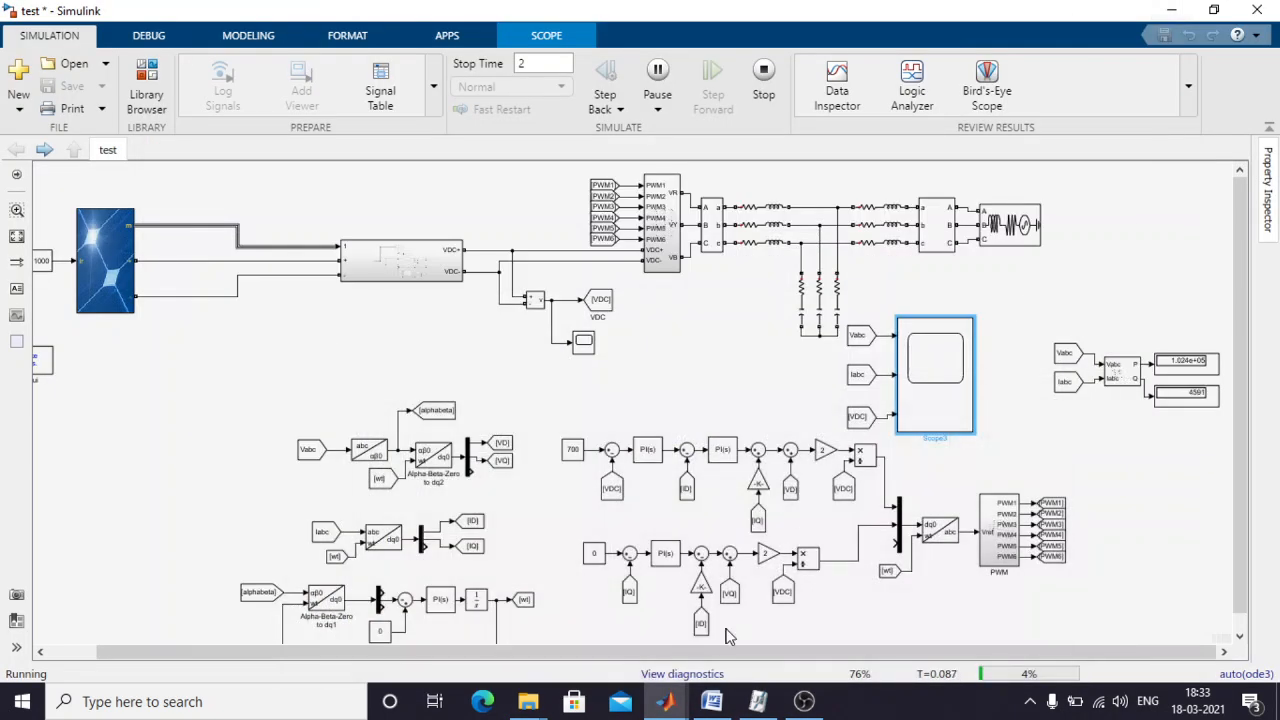
{"action": "mouse_move", "coordinate": [665, 701]}
{"action": "left_click", "coordinate": [996, 593]}
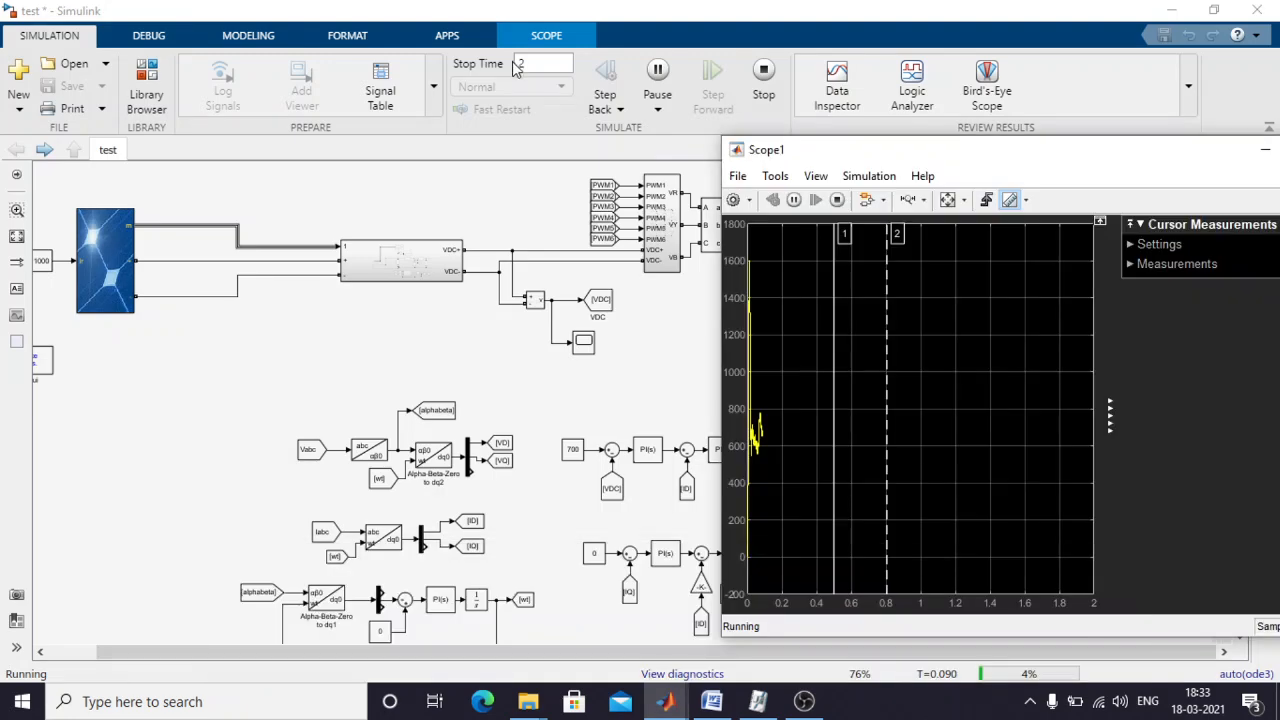
Bring the restored three-input scope window forward, move it over the middle of the model, and return to the model.
{"action": "mouse_move", "coordinate": [675, 705]}
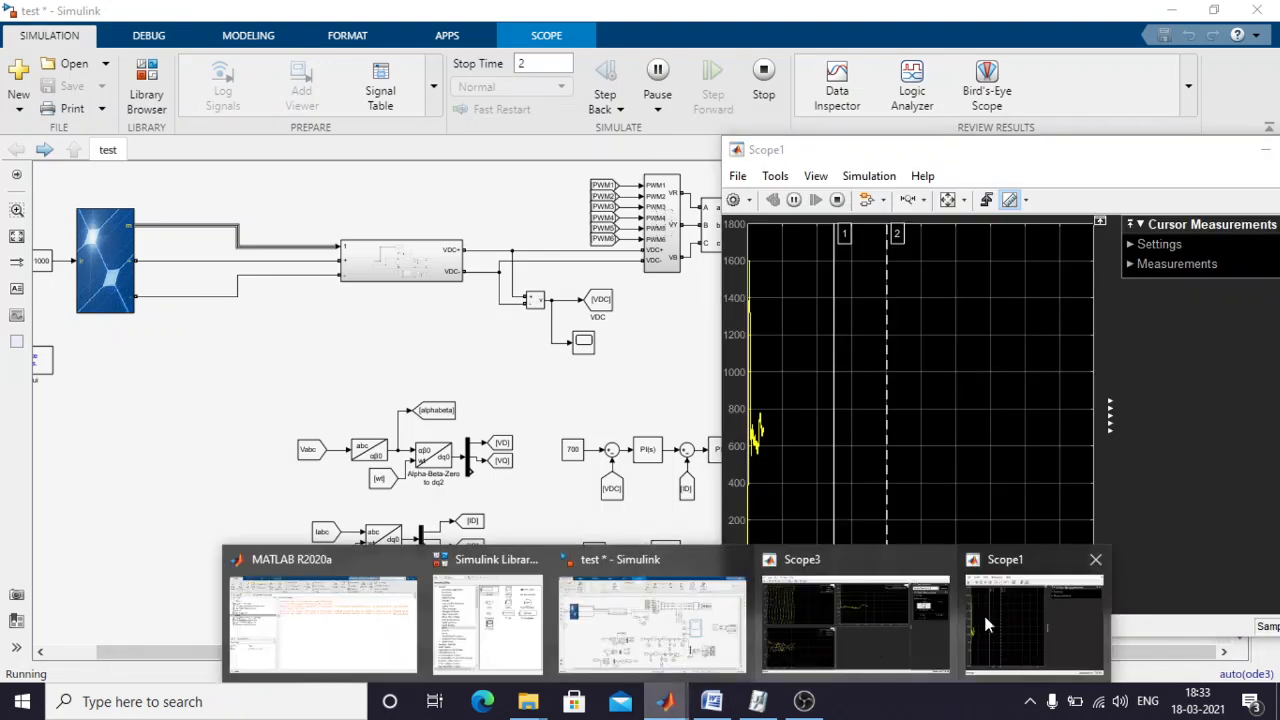
{"action": "left_click", "coordinate": [983, 611]}
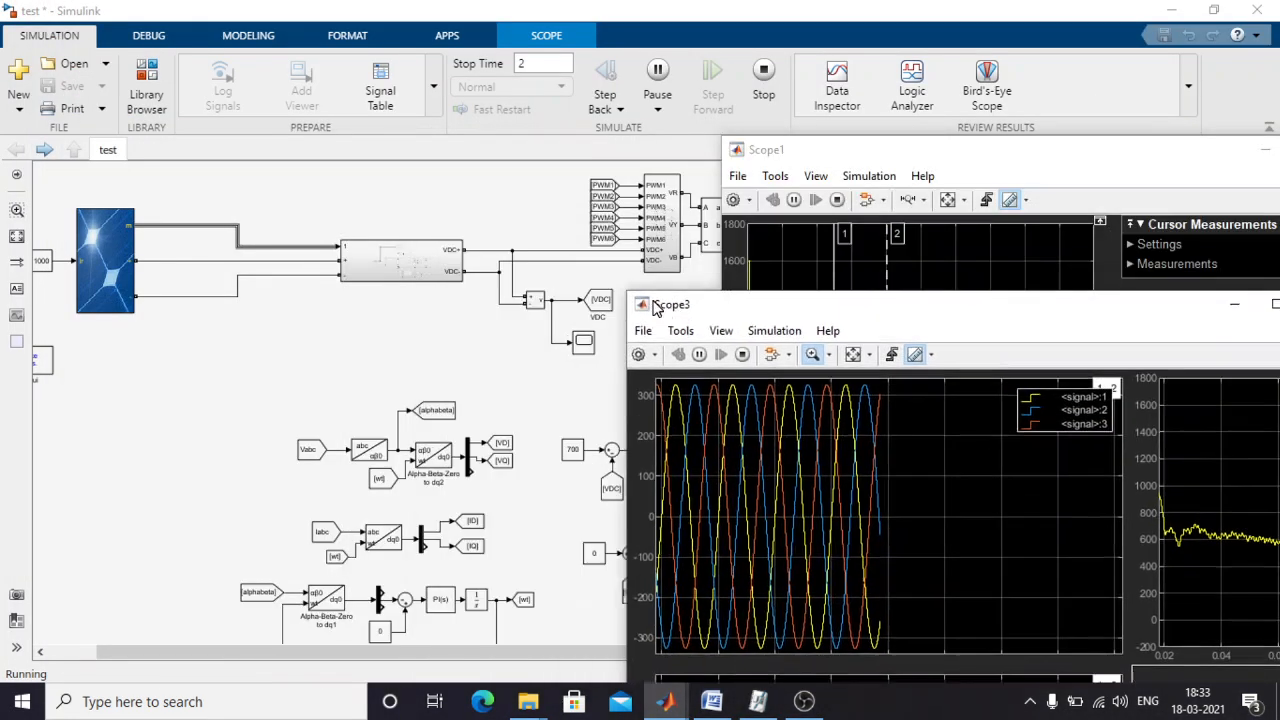
{"action": "left_click_drag", "start_coordinate": [655, 308], "coordinate": [582, 198]}
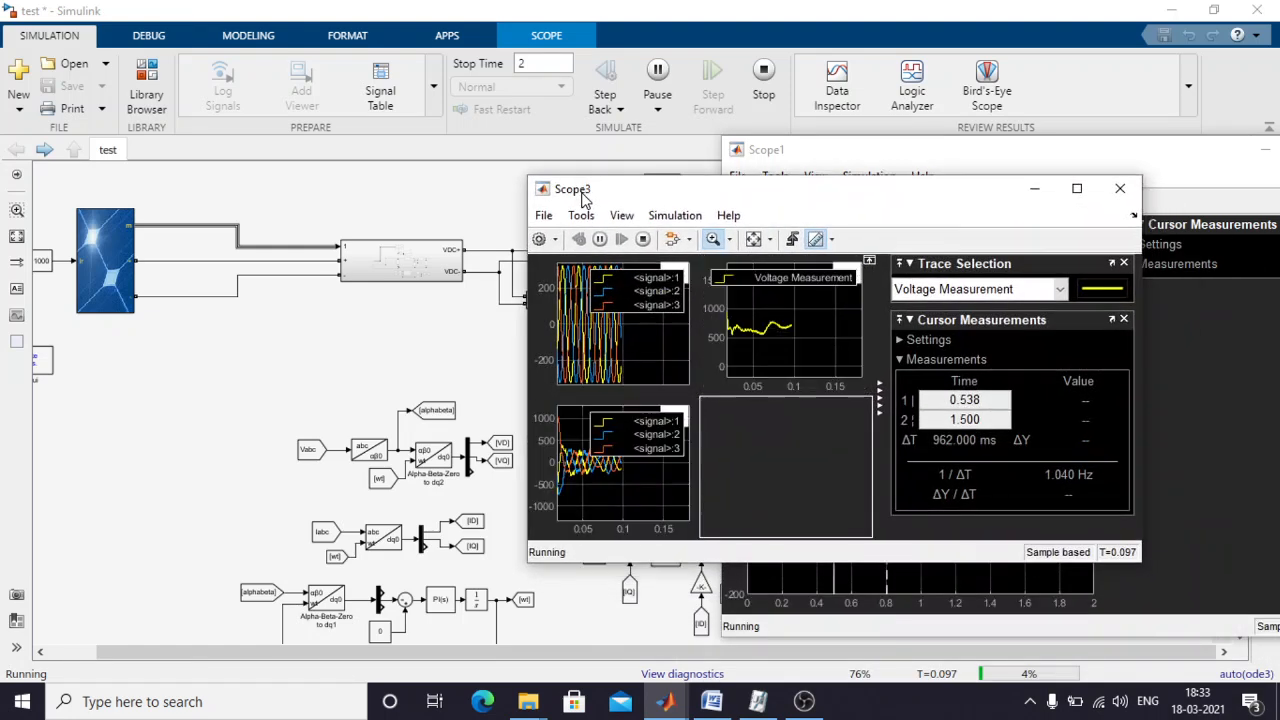
{"action": "left_click", "coordinate": [370, 365]}
Open the PV power scope inside the boost converter subsystem, shrink its window, and return to the subsystem diagram.
{"action": "double_click", "coordinate": [400, 278]}
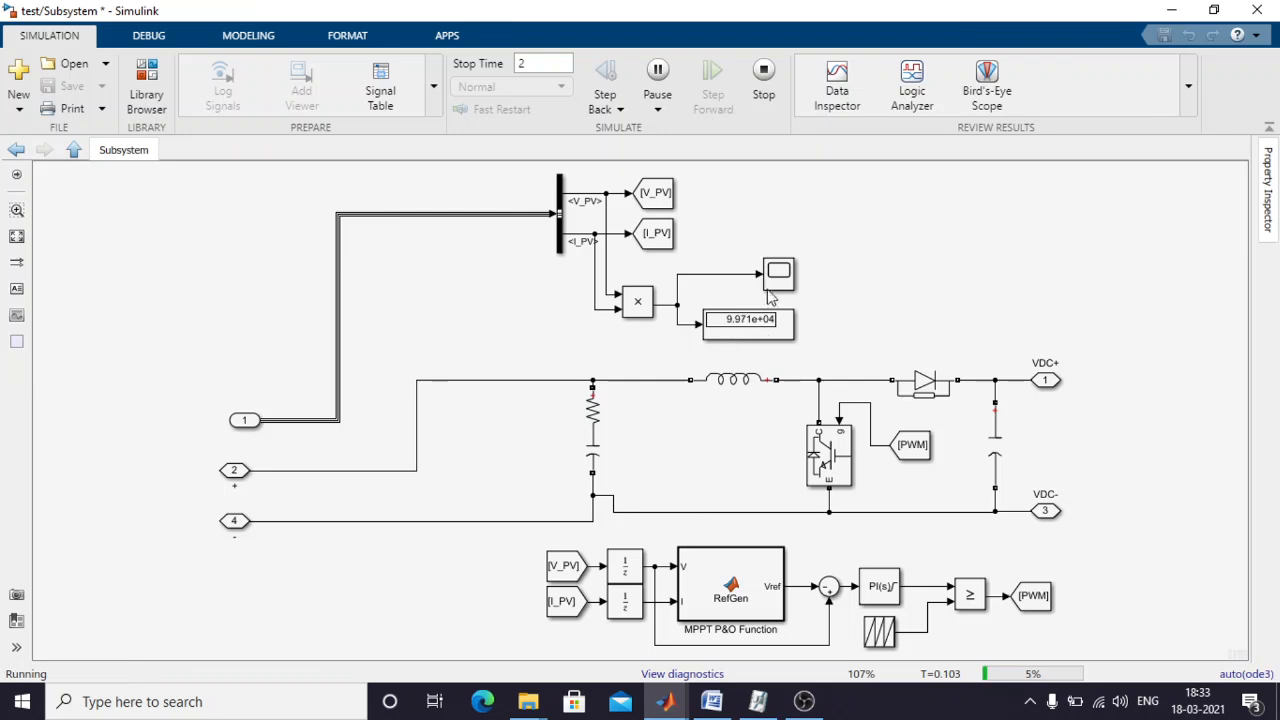
{"action": "left_click", "coordinate": [778, 278]}
{"action": "double_click", "coordinate": [778, 276]}
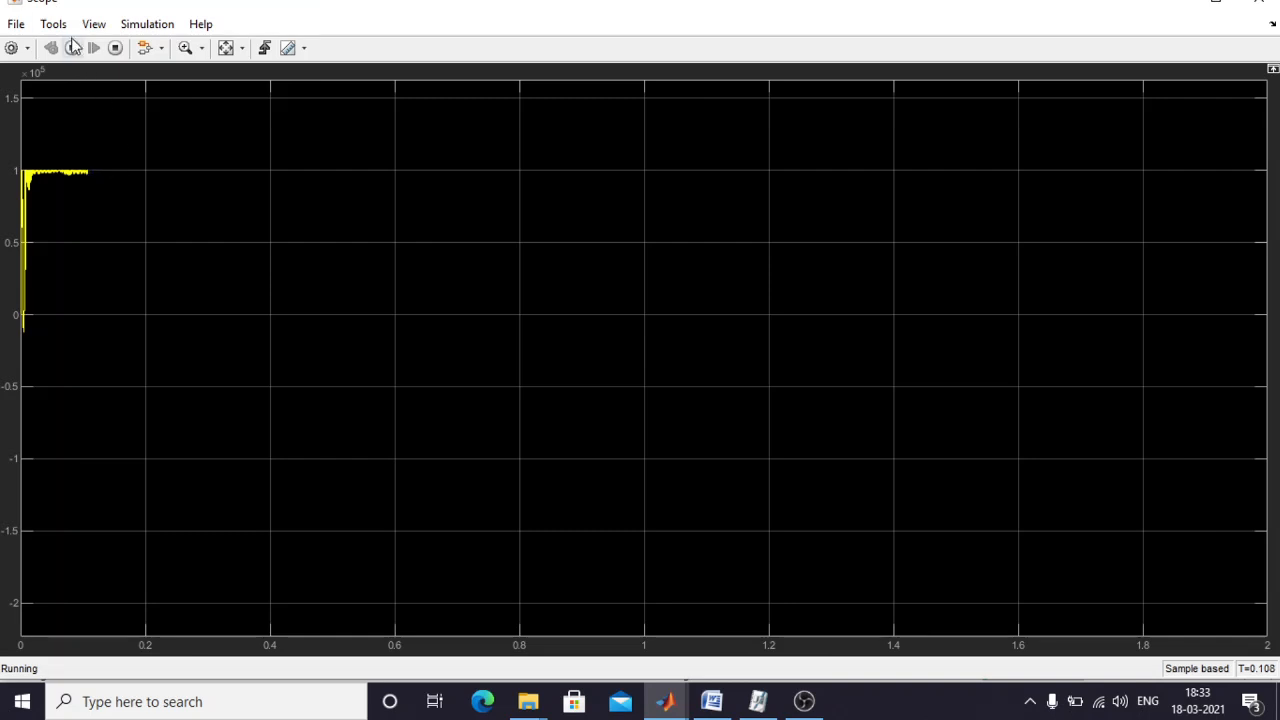
{"action": "left_click_drag", "start_coordinate": [80, 5], "coordinate": [693, 232]}
{"action": "left_click", "coordinate": [517, 289]}
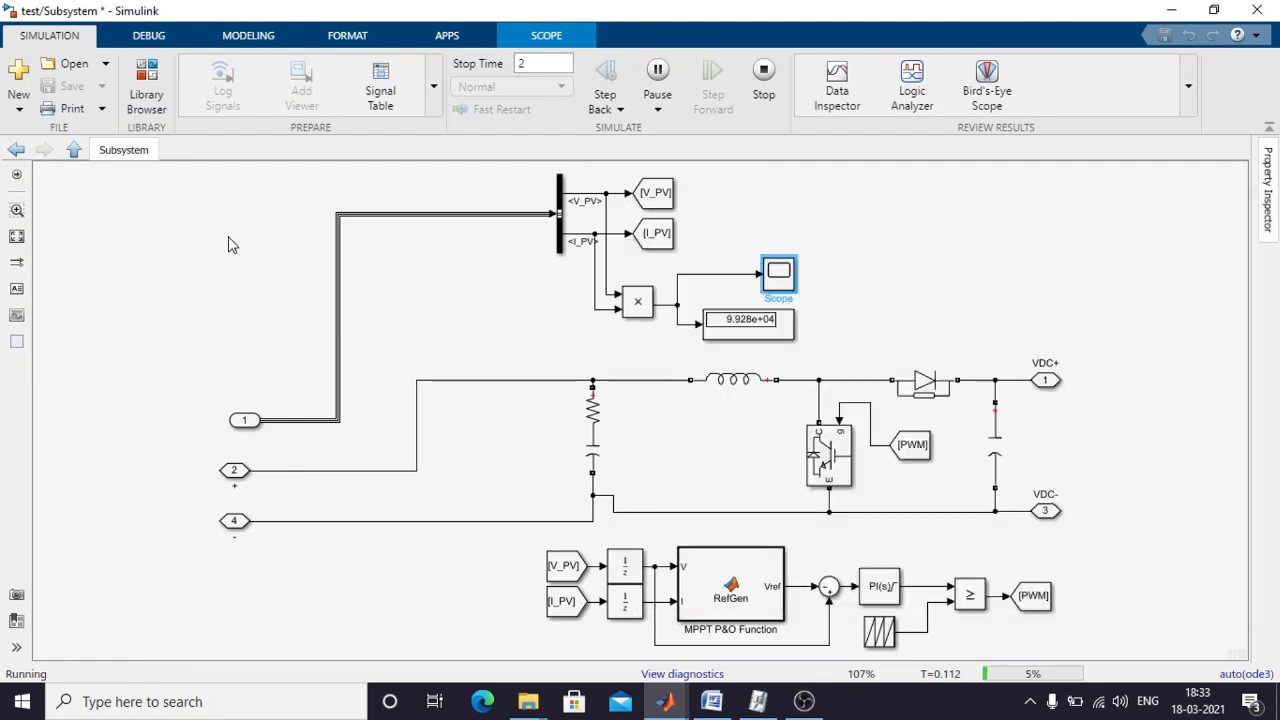
Return to the top-level model and set the PV array's irradiance constant to 500 while the simulation runs.
{"action": "left_click", "coordinate": [15, 150]}
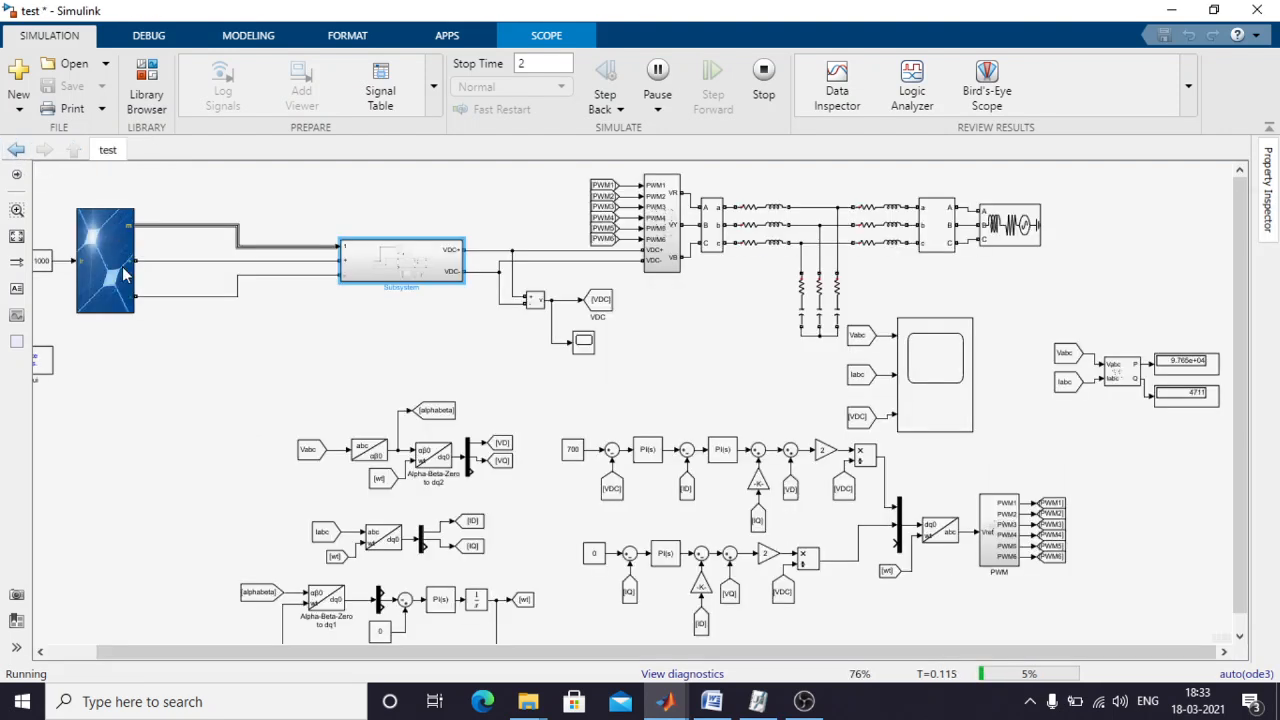
{"action": "double_click", "coordinate": [42, 262]}
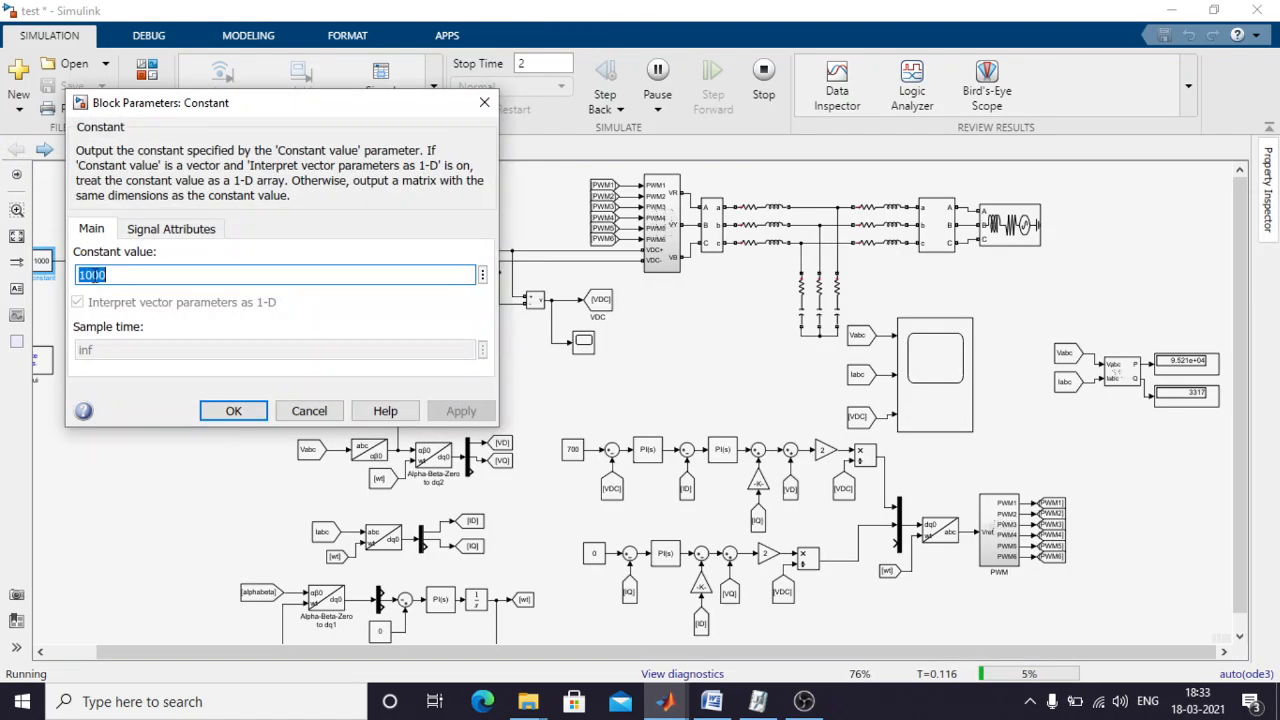
{"action": "type", "text": "500"}
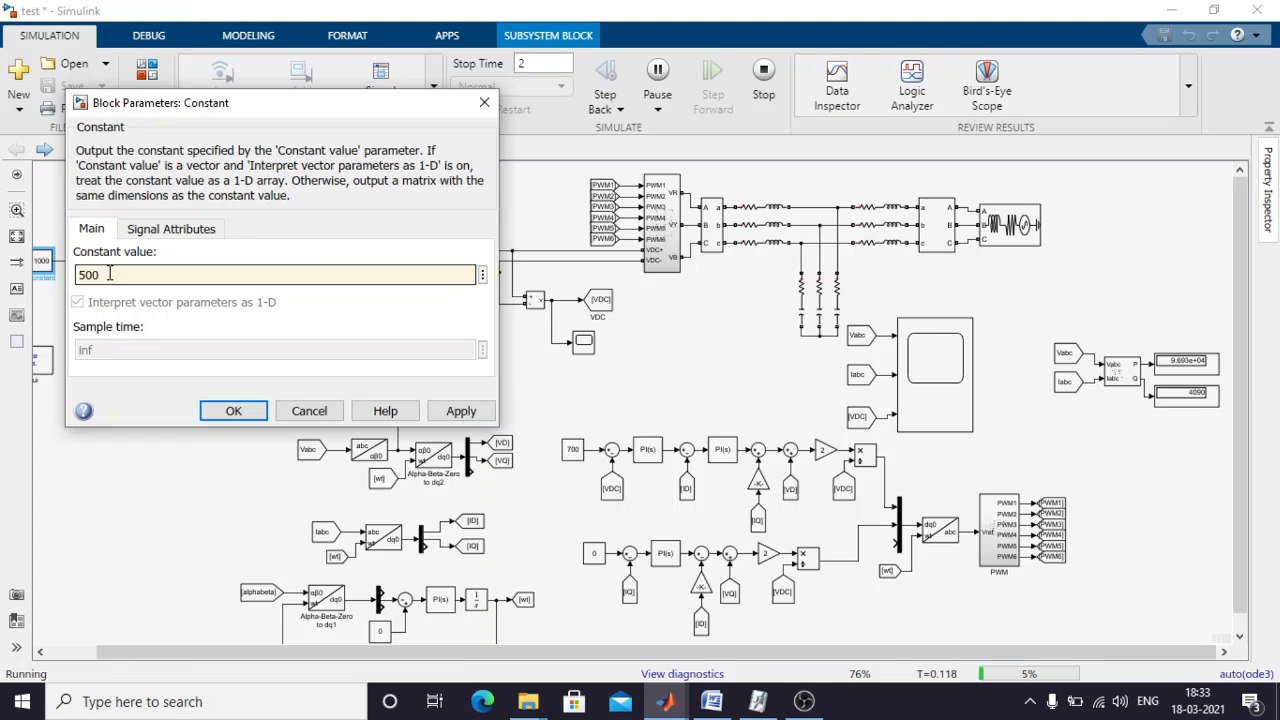
{"action": "left_click", "coordinate": [233, 412]}
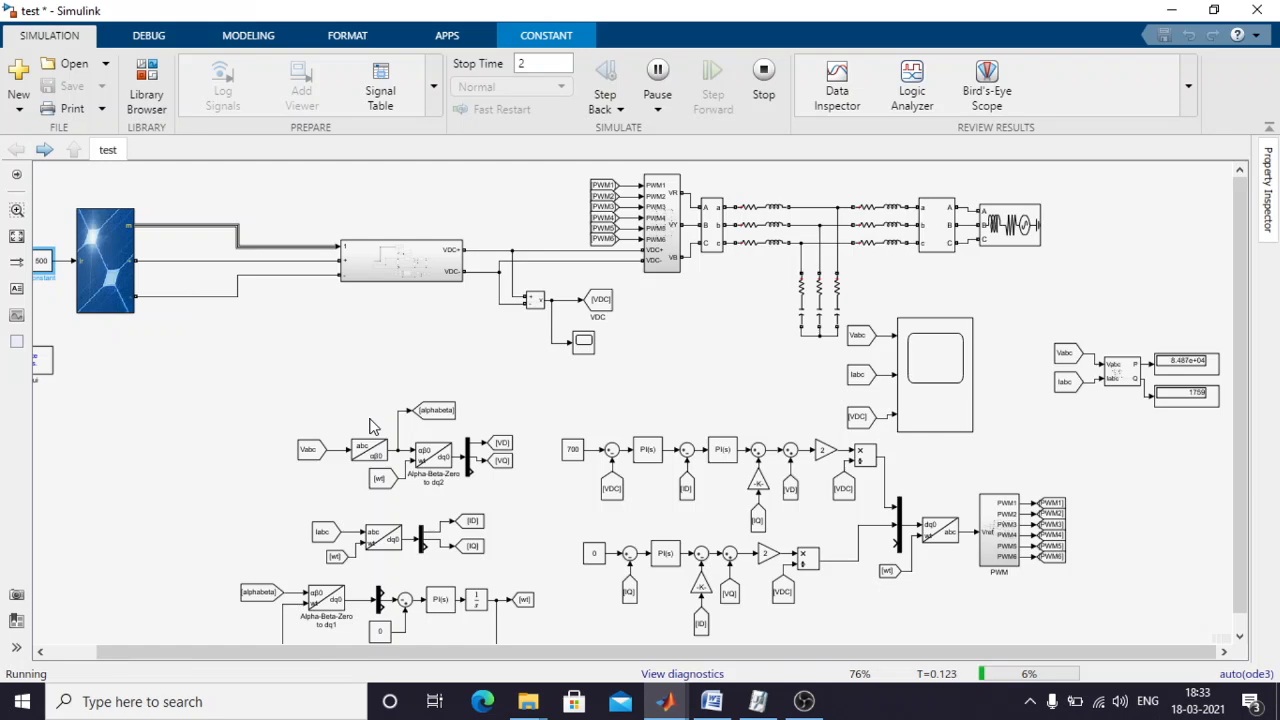
Check the PV power scope in the converter subsystem for the response to the irradiance change, enlarging or moving its window as needed.
{"action": "double_click", "coordinate": [450, 283]}
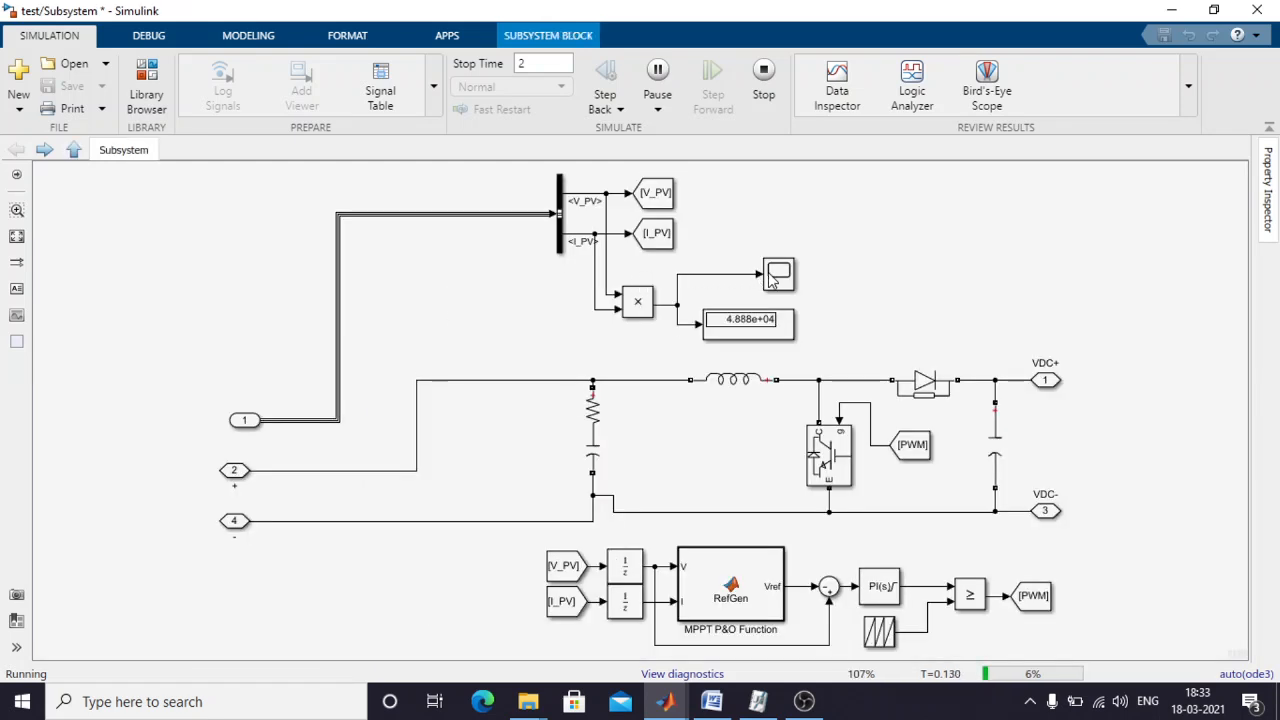
{"action": "double_click", "coordinate": [776, 276]}
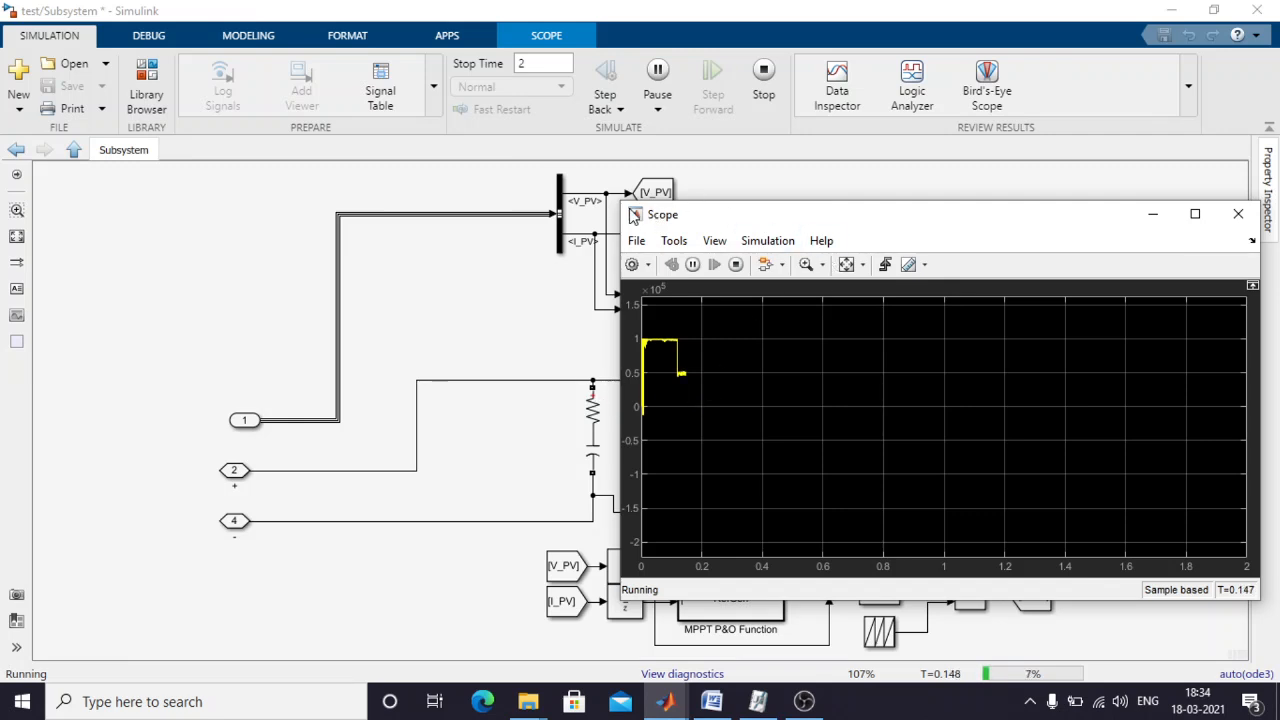
{"action": "left_click_drag", "start_coordinate": [633, 214], "coordinate": [421, 124]}
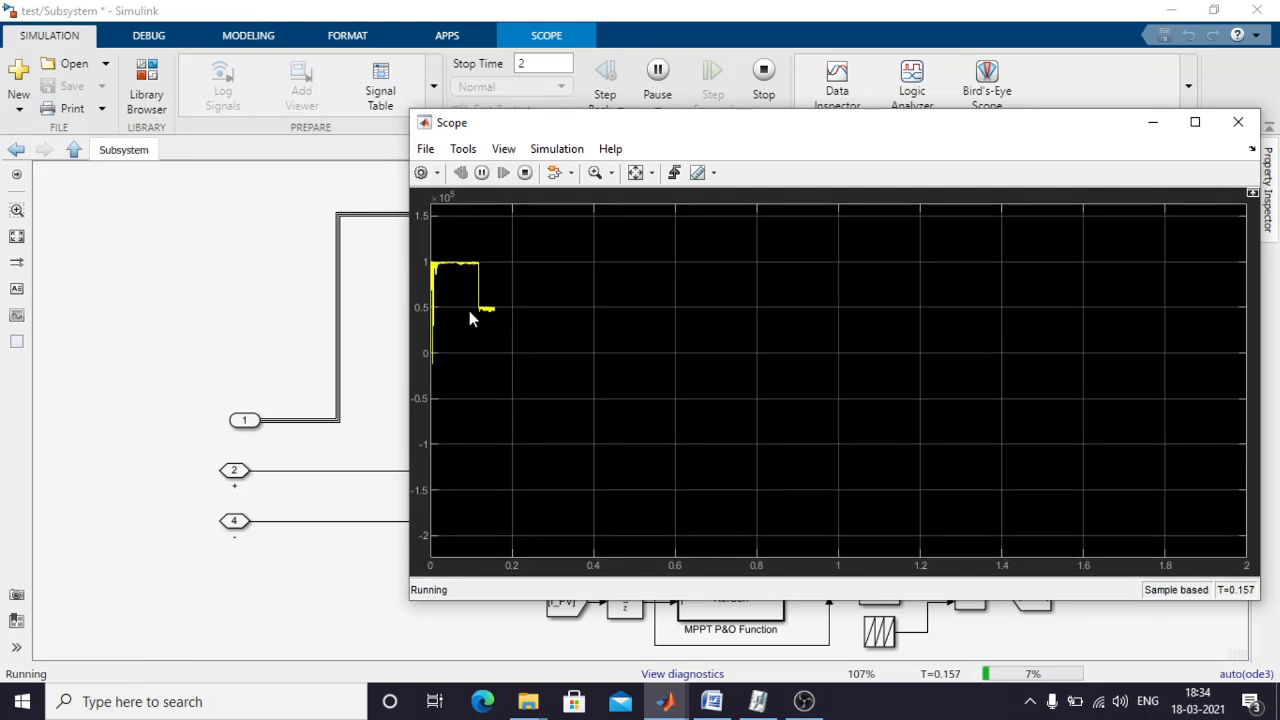
{"action": "left_click", "coordinate": [232, 264]}
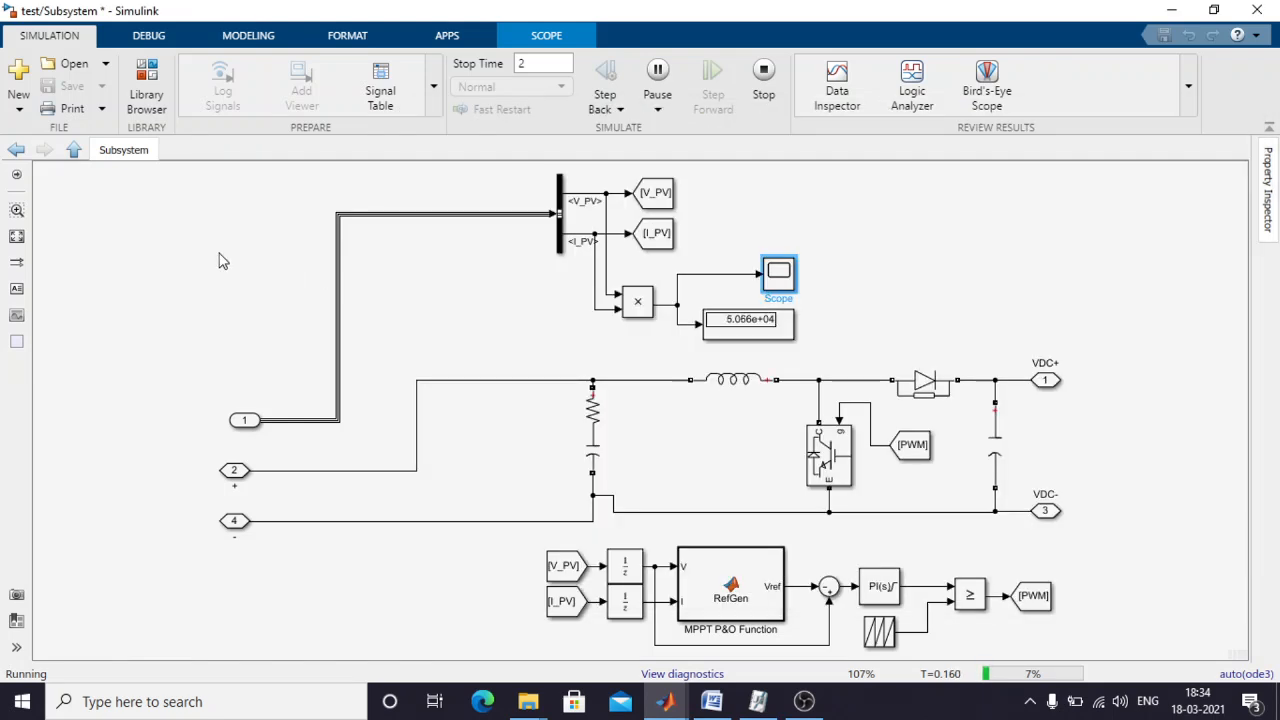
Return to the top-level model and show the three-input scope with Vabc, Iabc and VDC at full-screen size.
{"action": "left_click", "coordinate": [15, 150]}
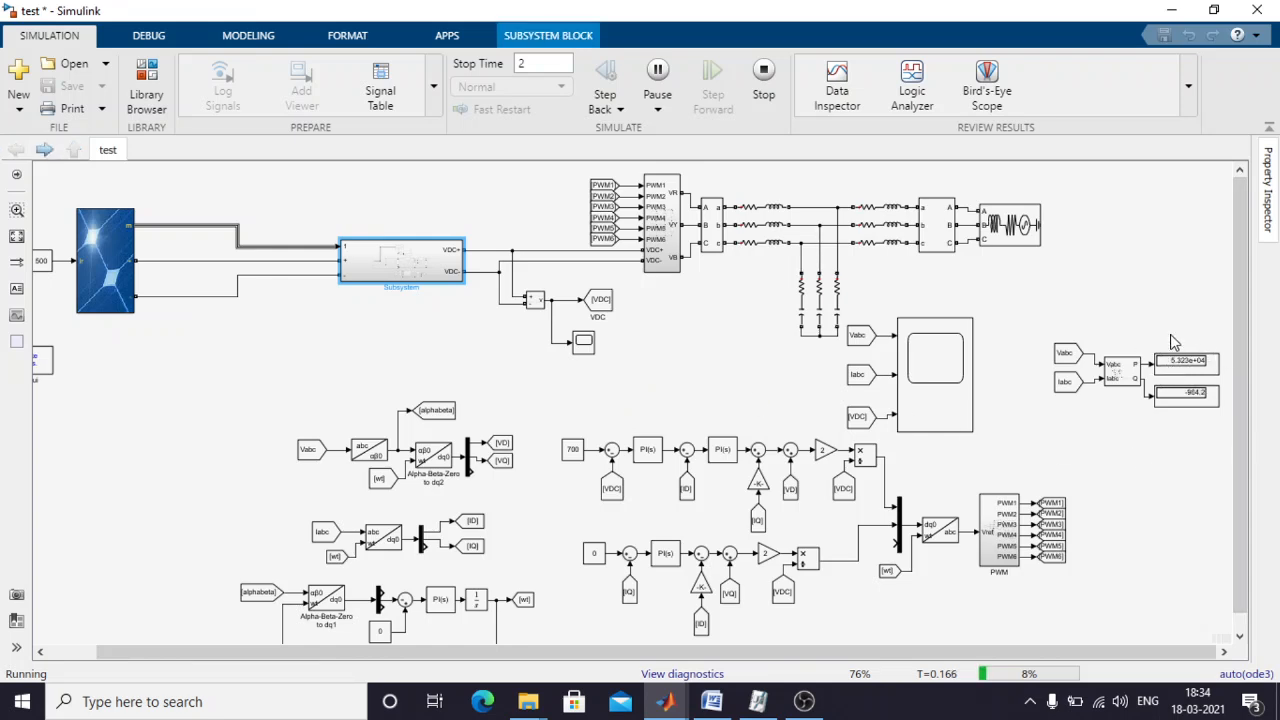
{"action": "left_click", "coordinate": [957, 390]}
{"action": "double_click", "coordinate": [957, 390]}
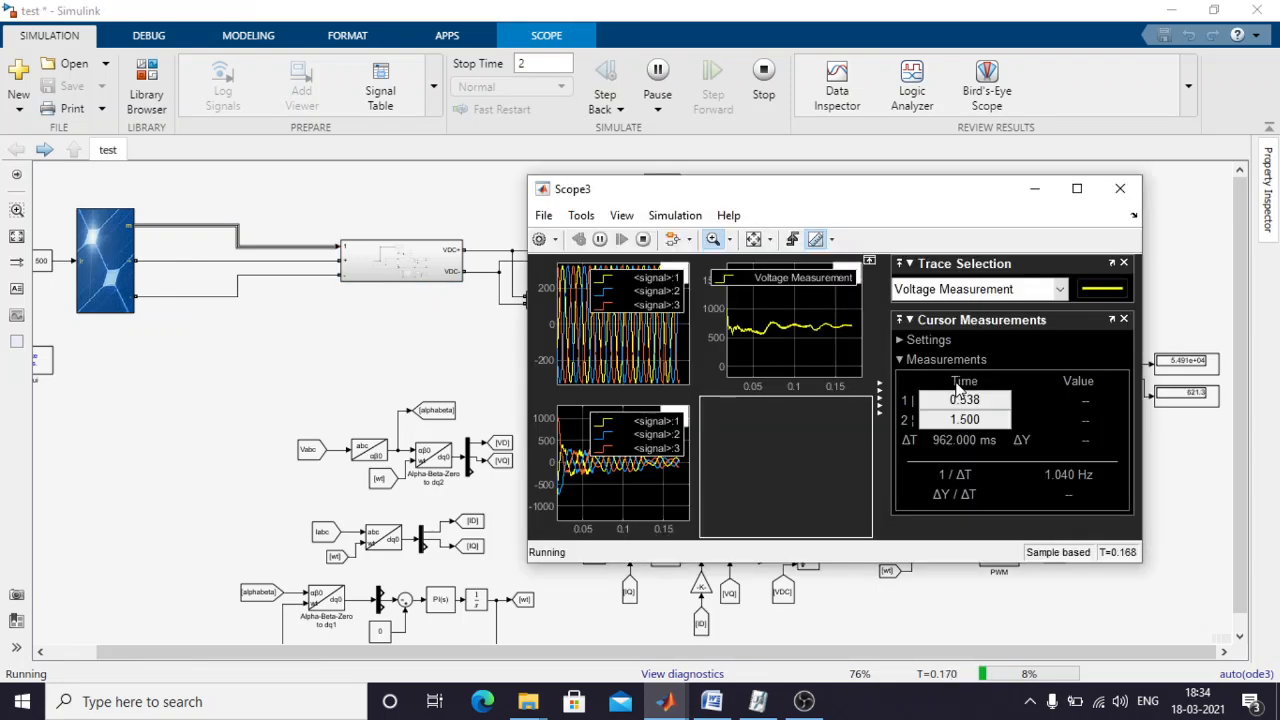
{"action": "left_click", "coordinate": [1077, 189]}
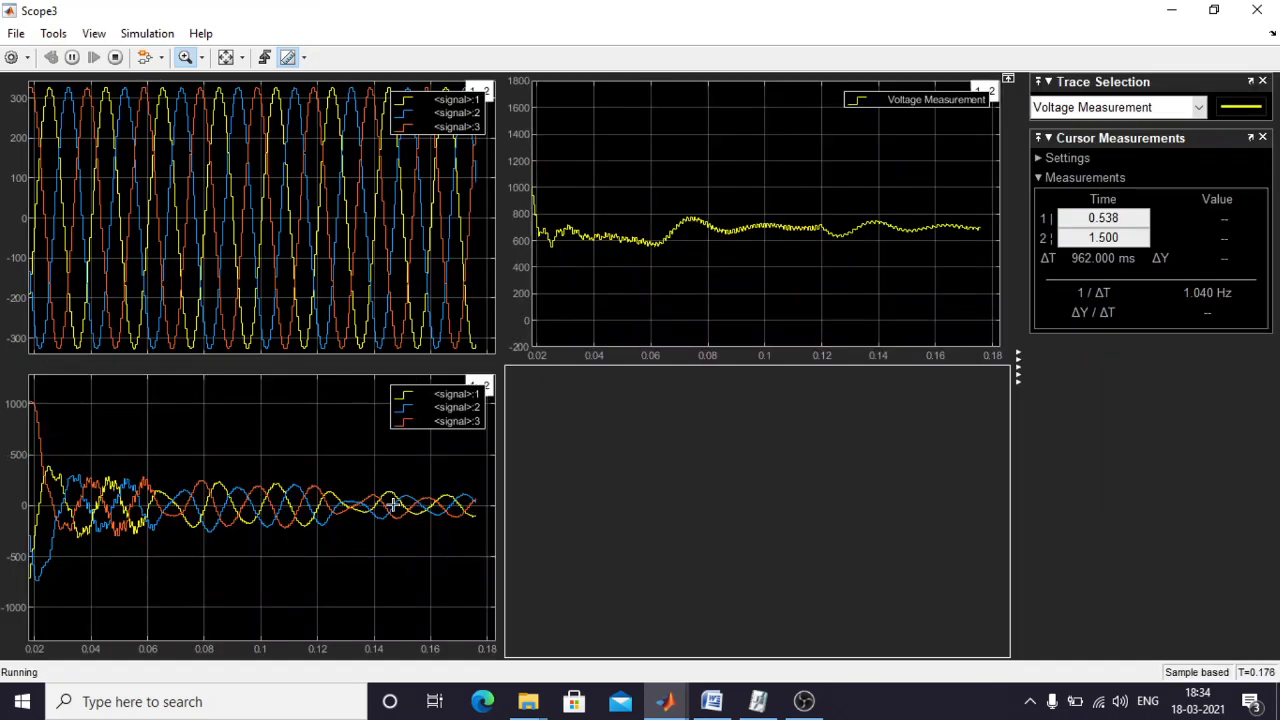
Fit the scope axes to the full time range, zoom in on the current waveform around the irradiance change, and return to the model.
{"action": "left_click", "coordinate": [224, 61]}
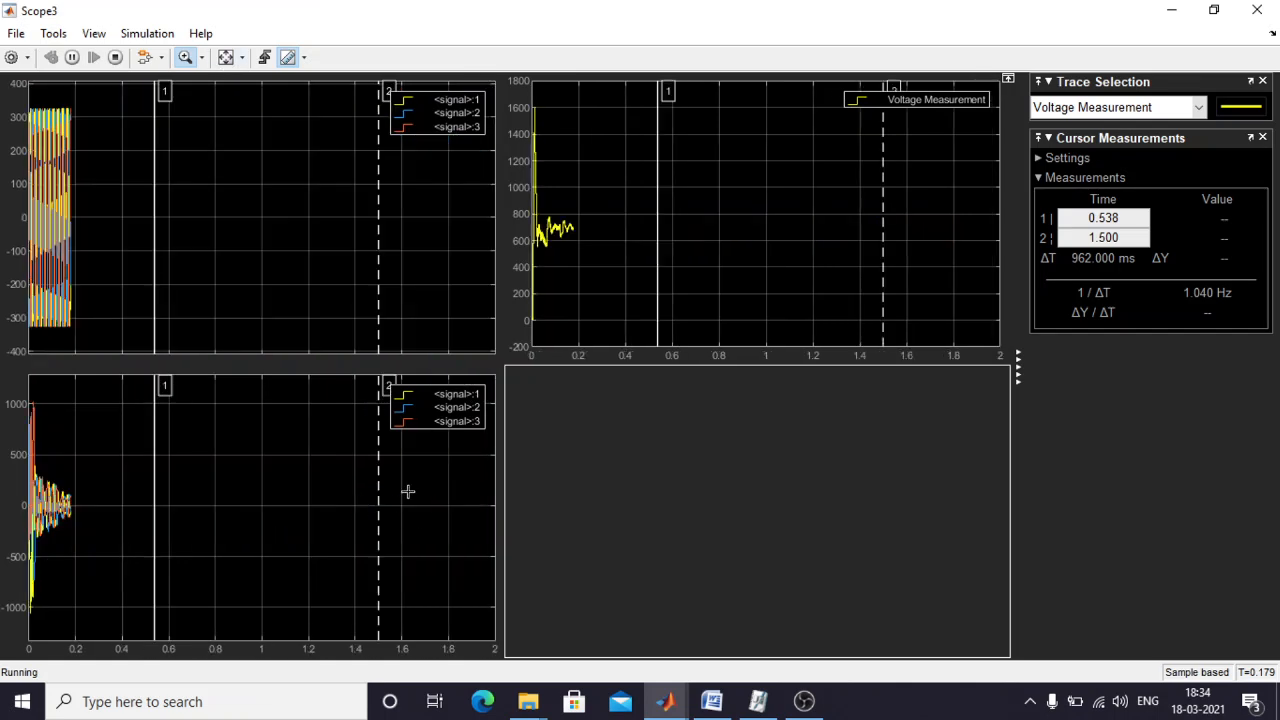
{"action": "left_click_drag", "start_coordinate": [111, 533], "coordinate": [47, 470]}
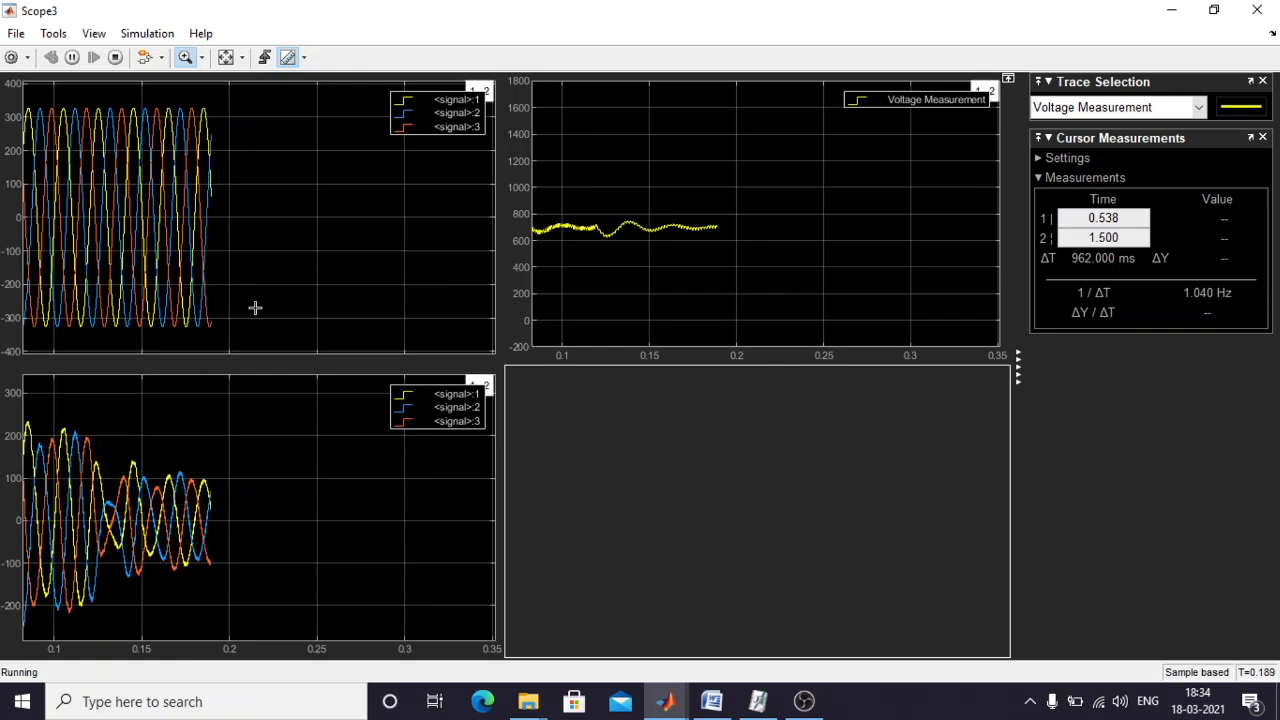
{"action": "left_click", "coordinate": [1213, 10]}
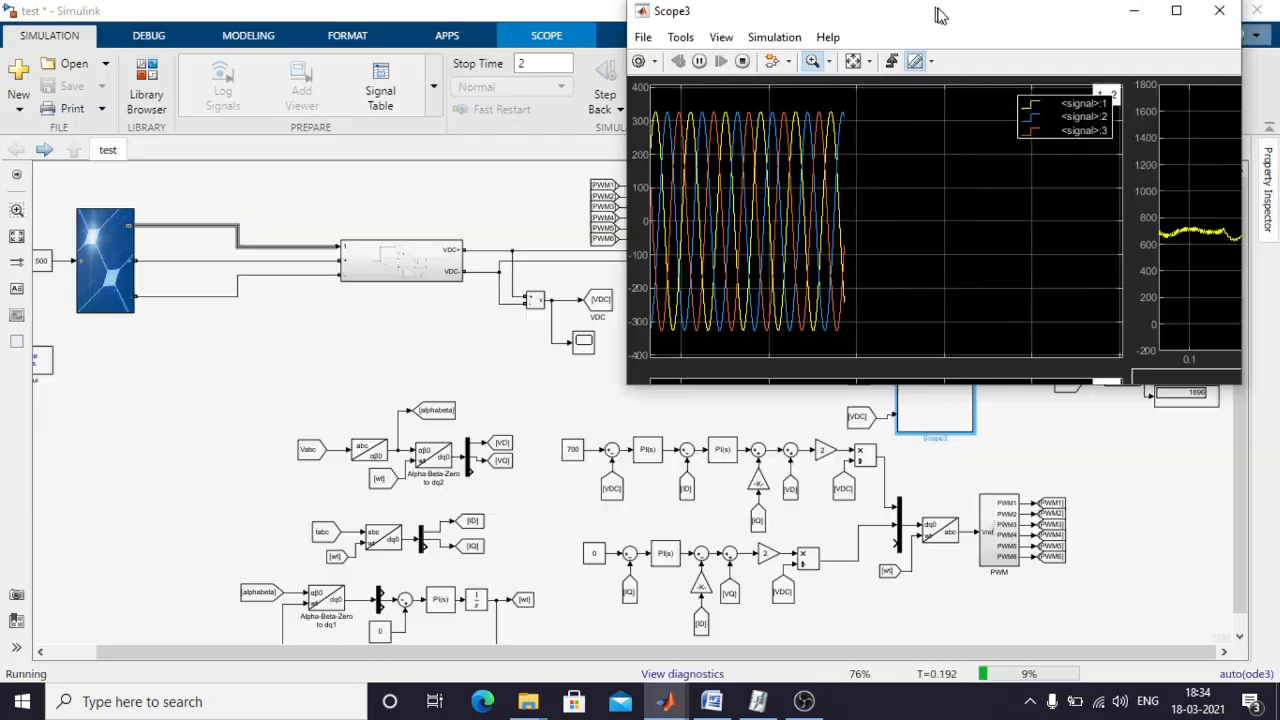
{"action": "left_click", "coordinate": [208, 356]}
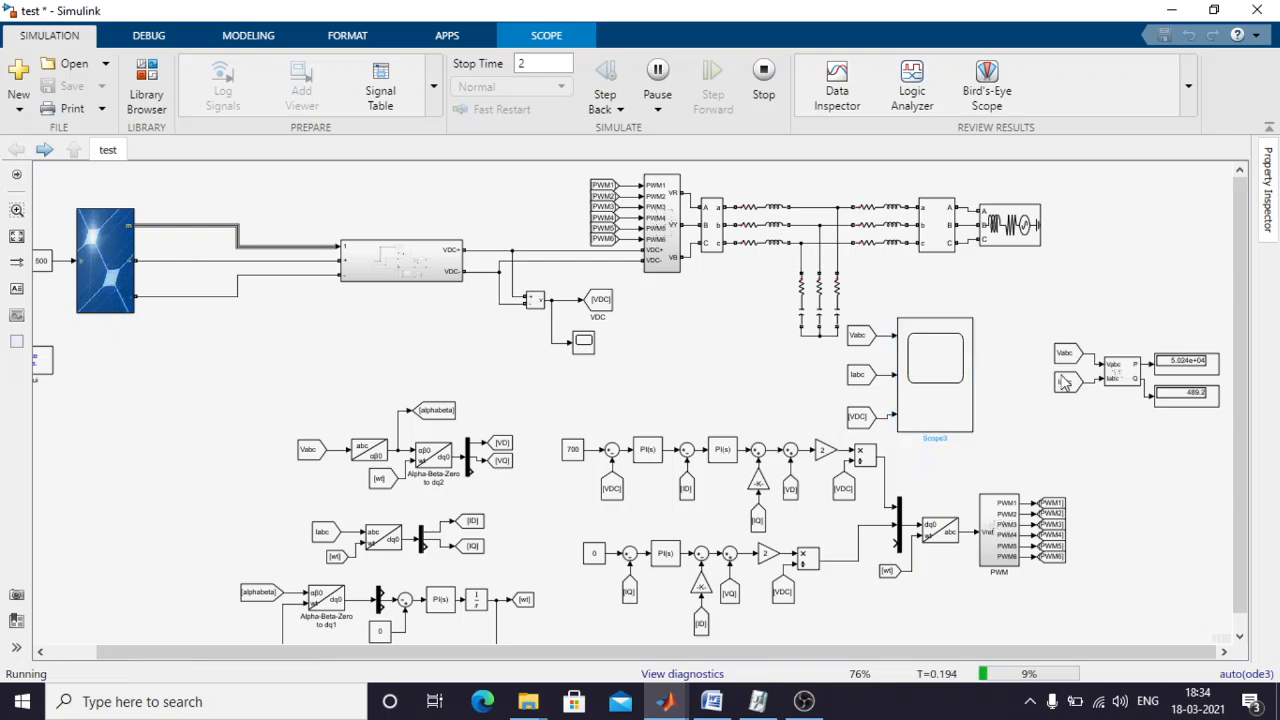